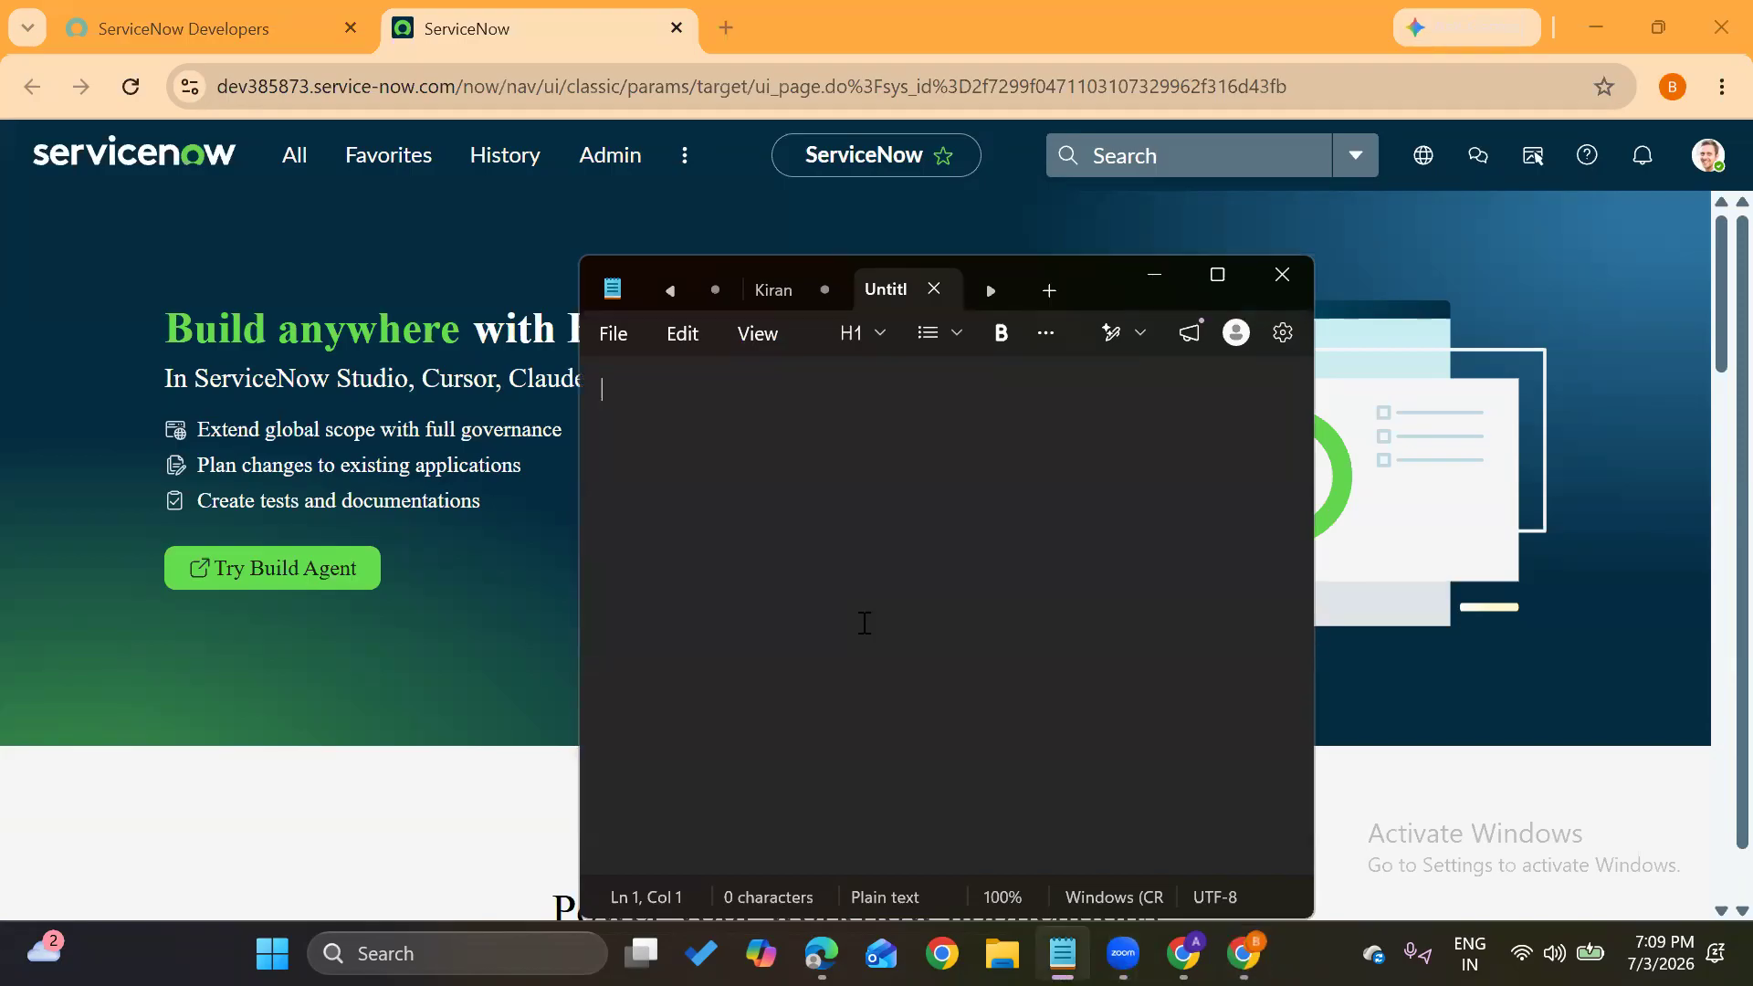
Write a 'User administration' heading with a dashed underline, then list User, Groups and Roles beneath it
text(User admini)
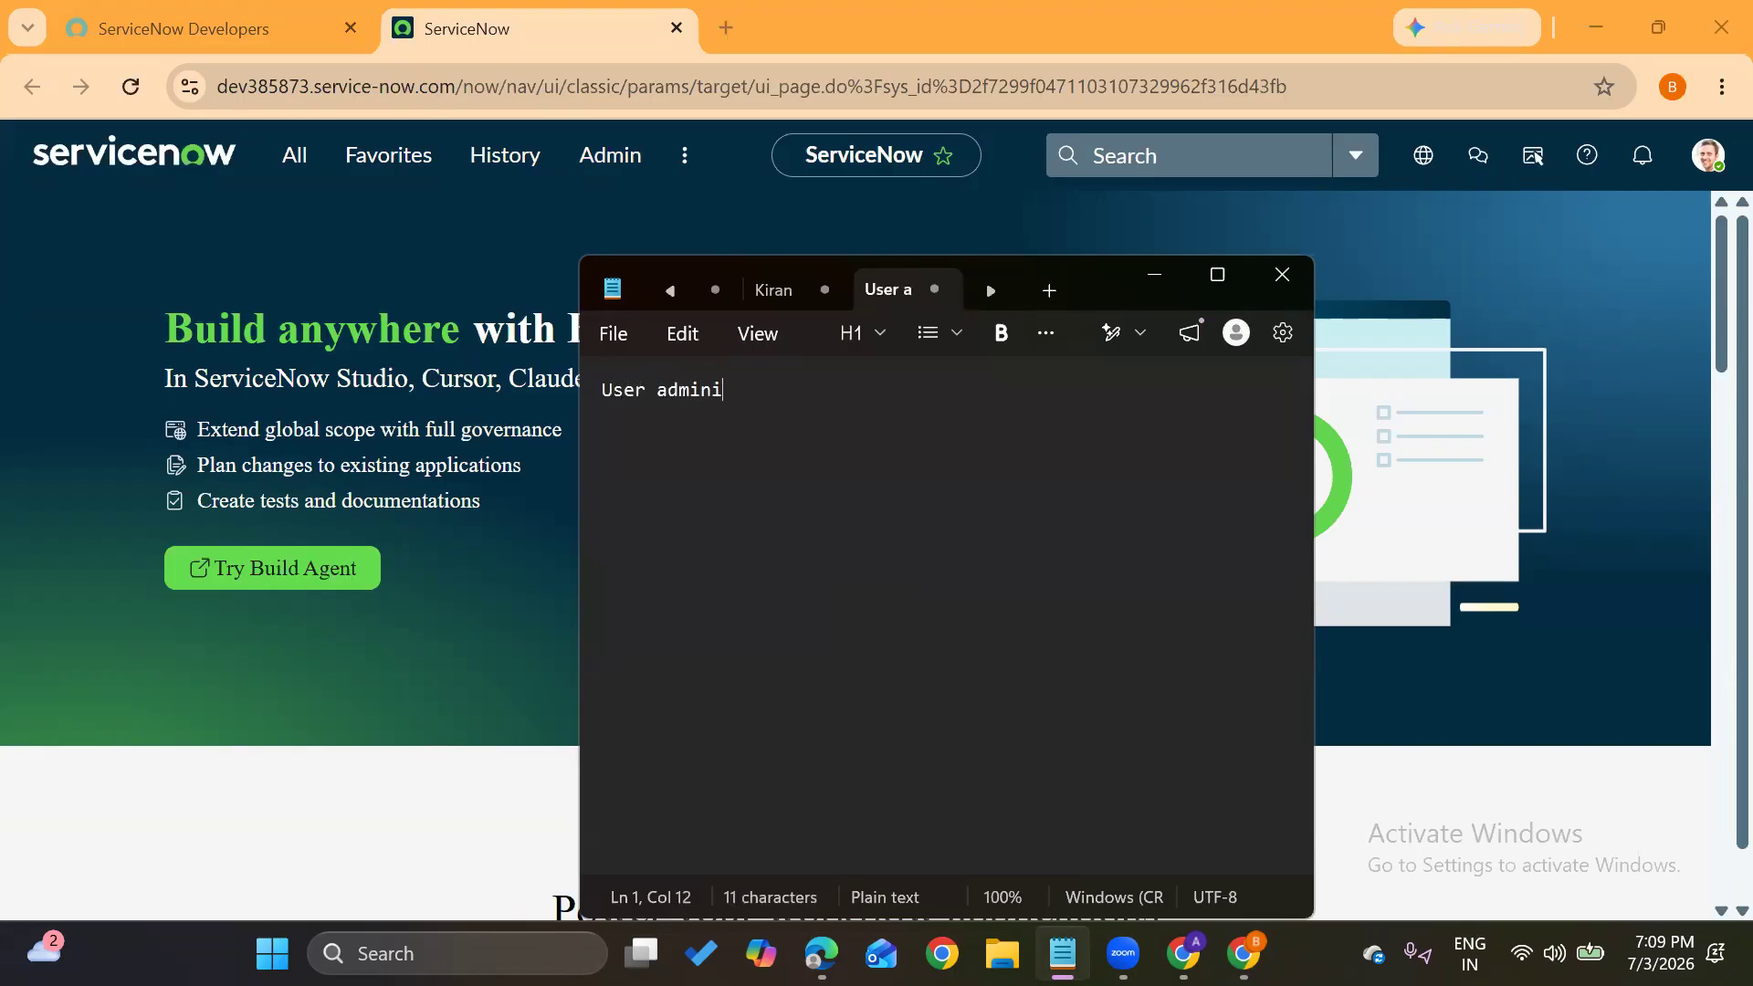
text(stration)
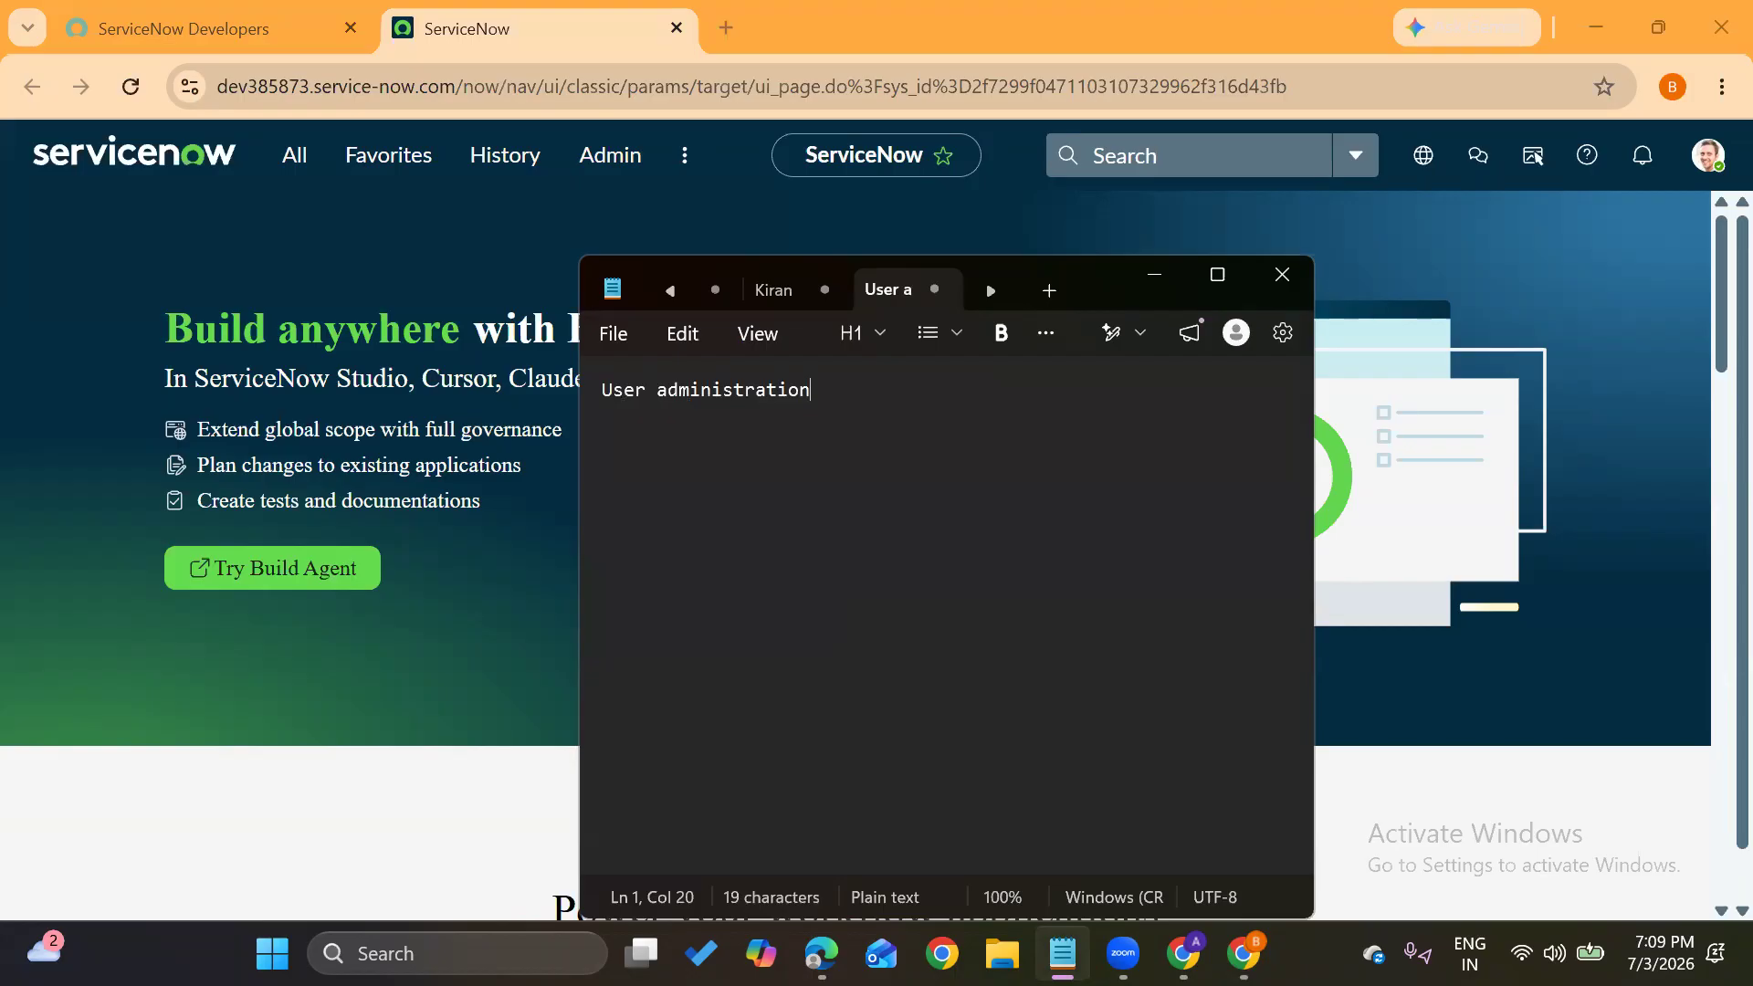
key(Return)
text(-----------------------------)
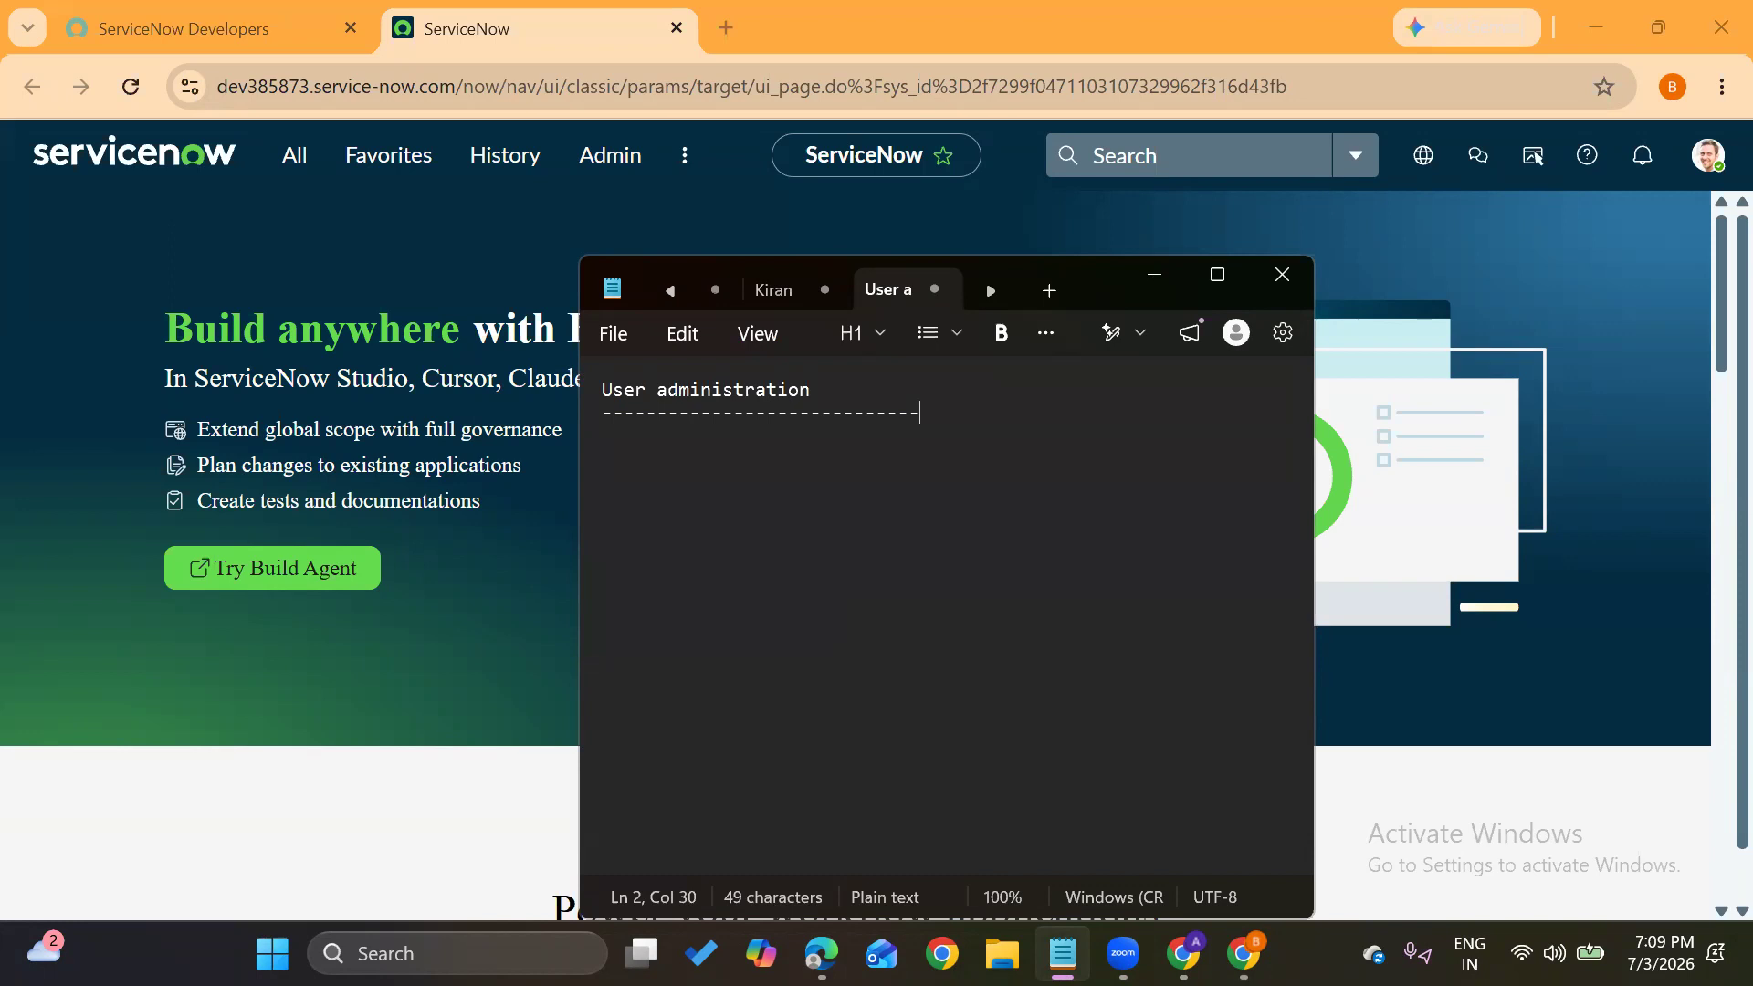
key(Return)
text(User)
text(Groups)
key(Return)
text(Roles)
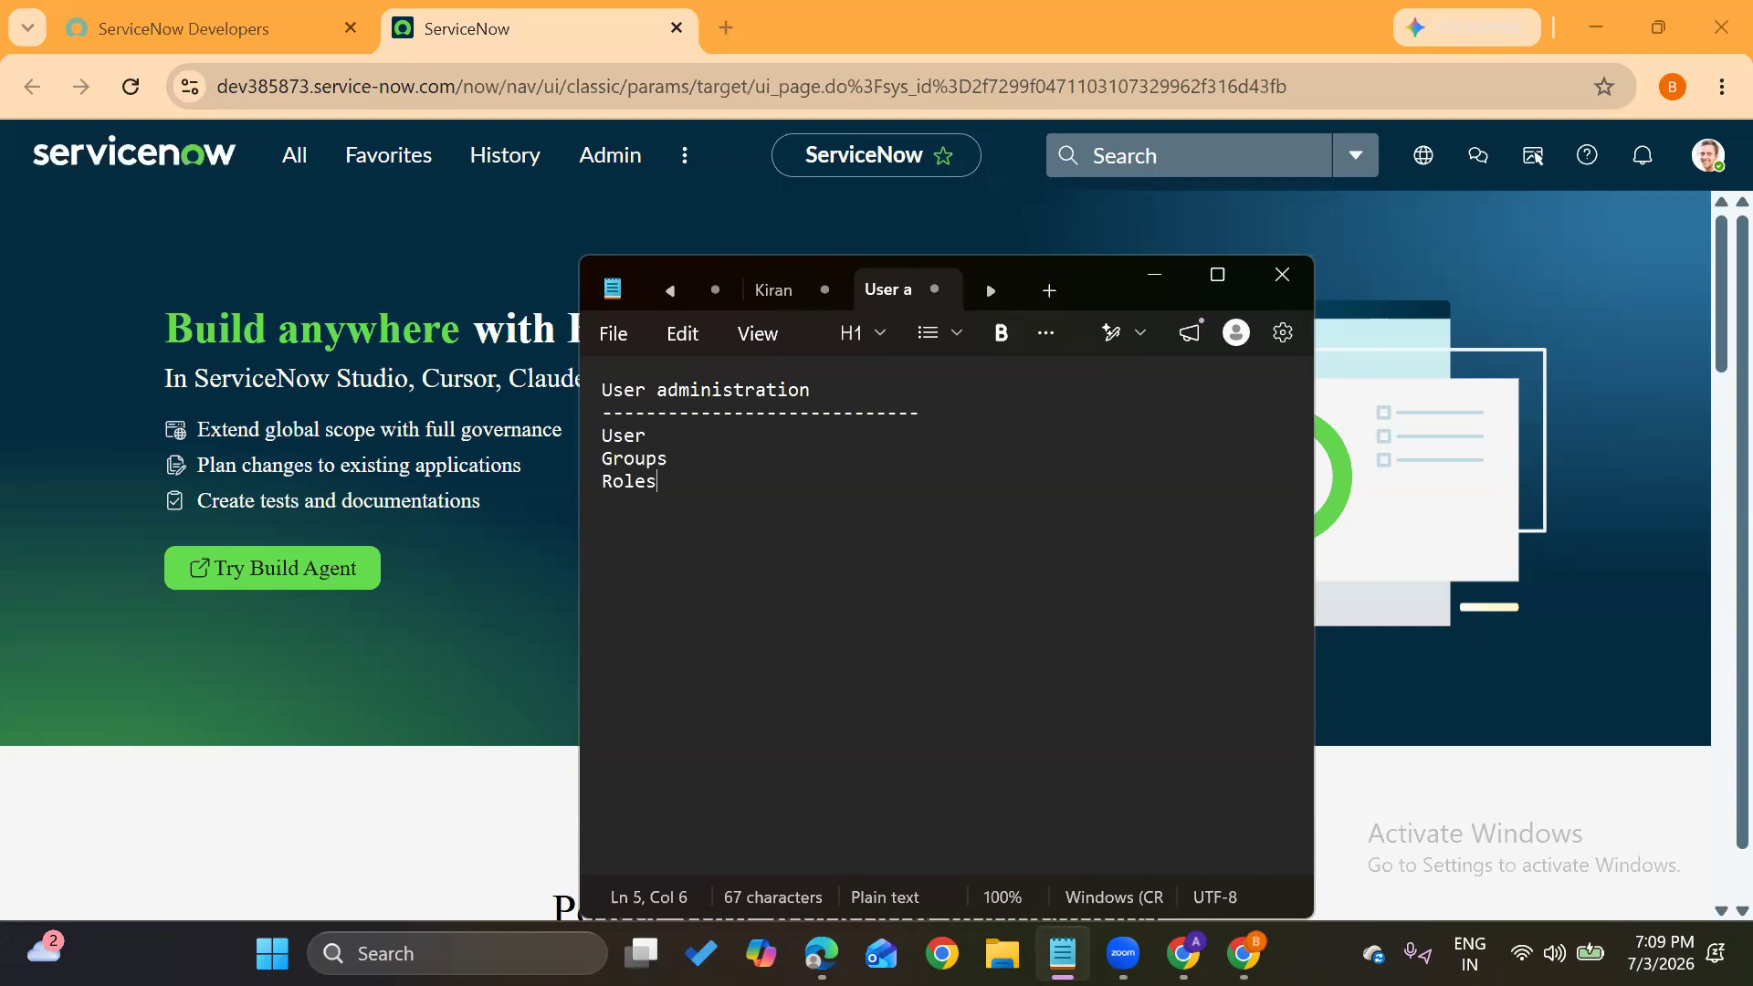
key(Return)
Add an 'Elevated roles' line after Roles in the note
text(Elevated roles)
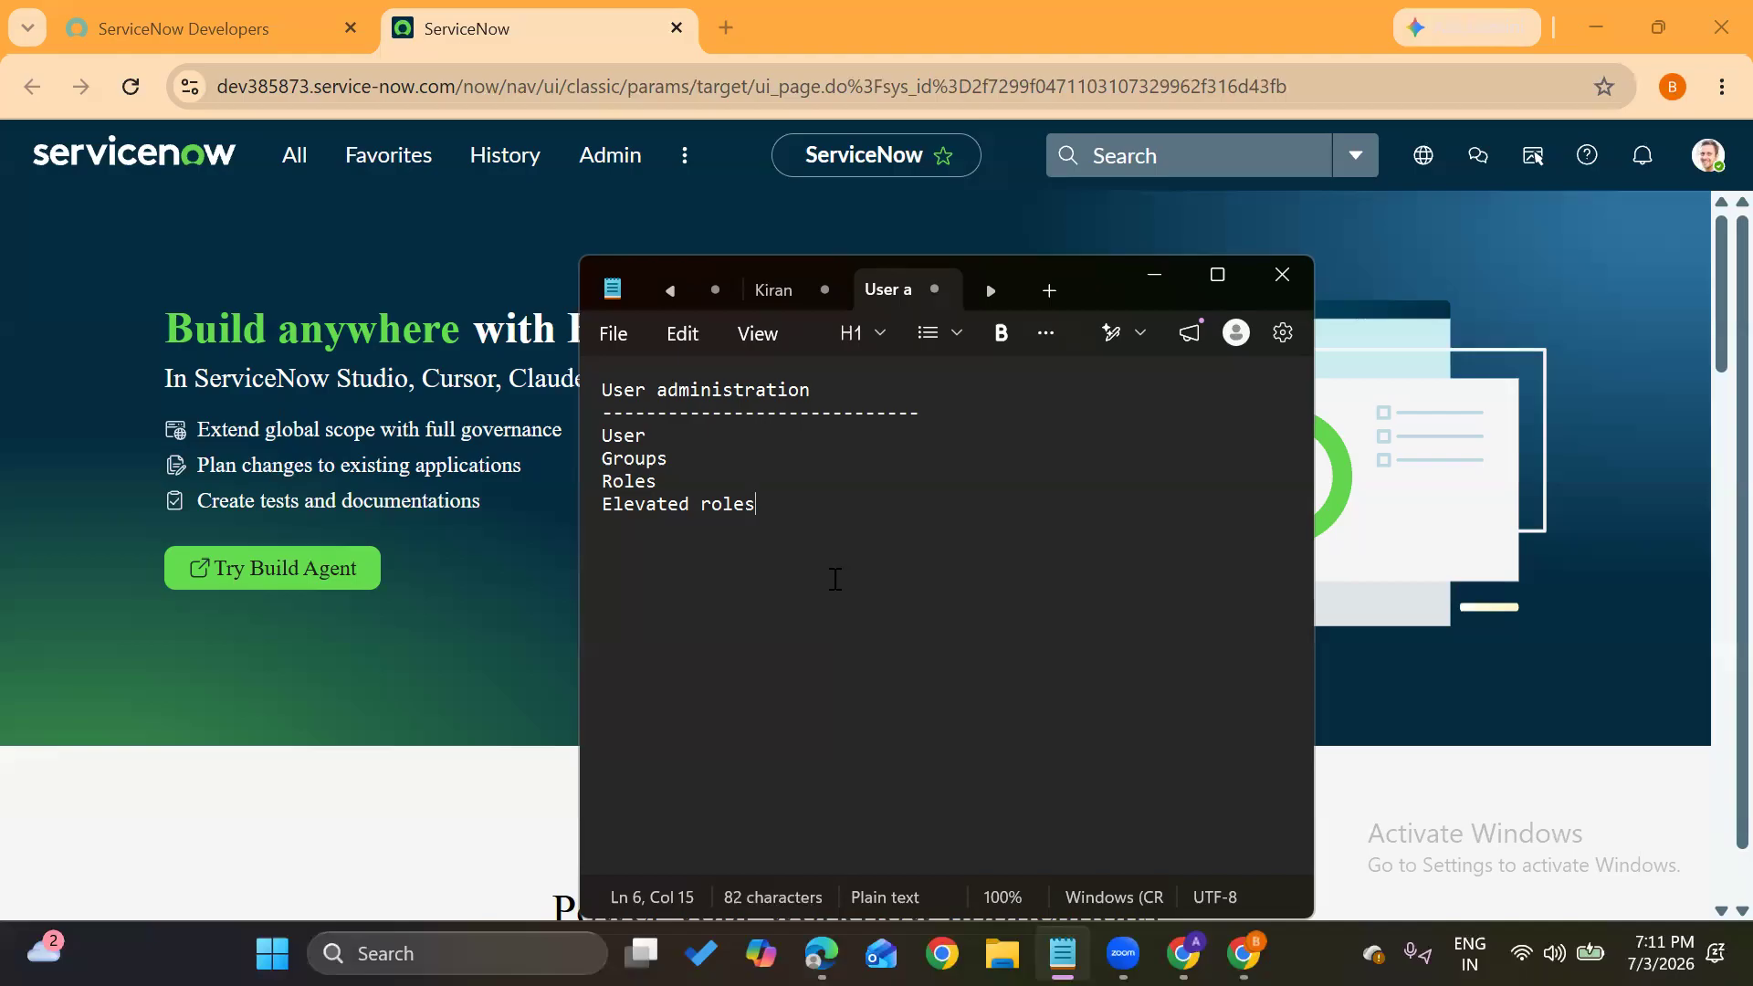
Add a 'Wipro ---' line below the list, separated by blank lines
key(Return)
key(Return)
key(Return)
text(Wipro ---)
click(607, 434)
drag(621, 429, 643, 431)
click(646, 434)
click(716, 578)
Describe User as '--- Who can access the instance' and Groups as '--- collection of users'
click(680, 425)
text(--- )
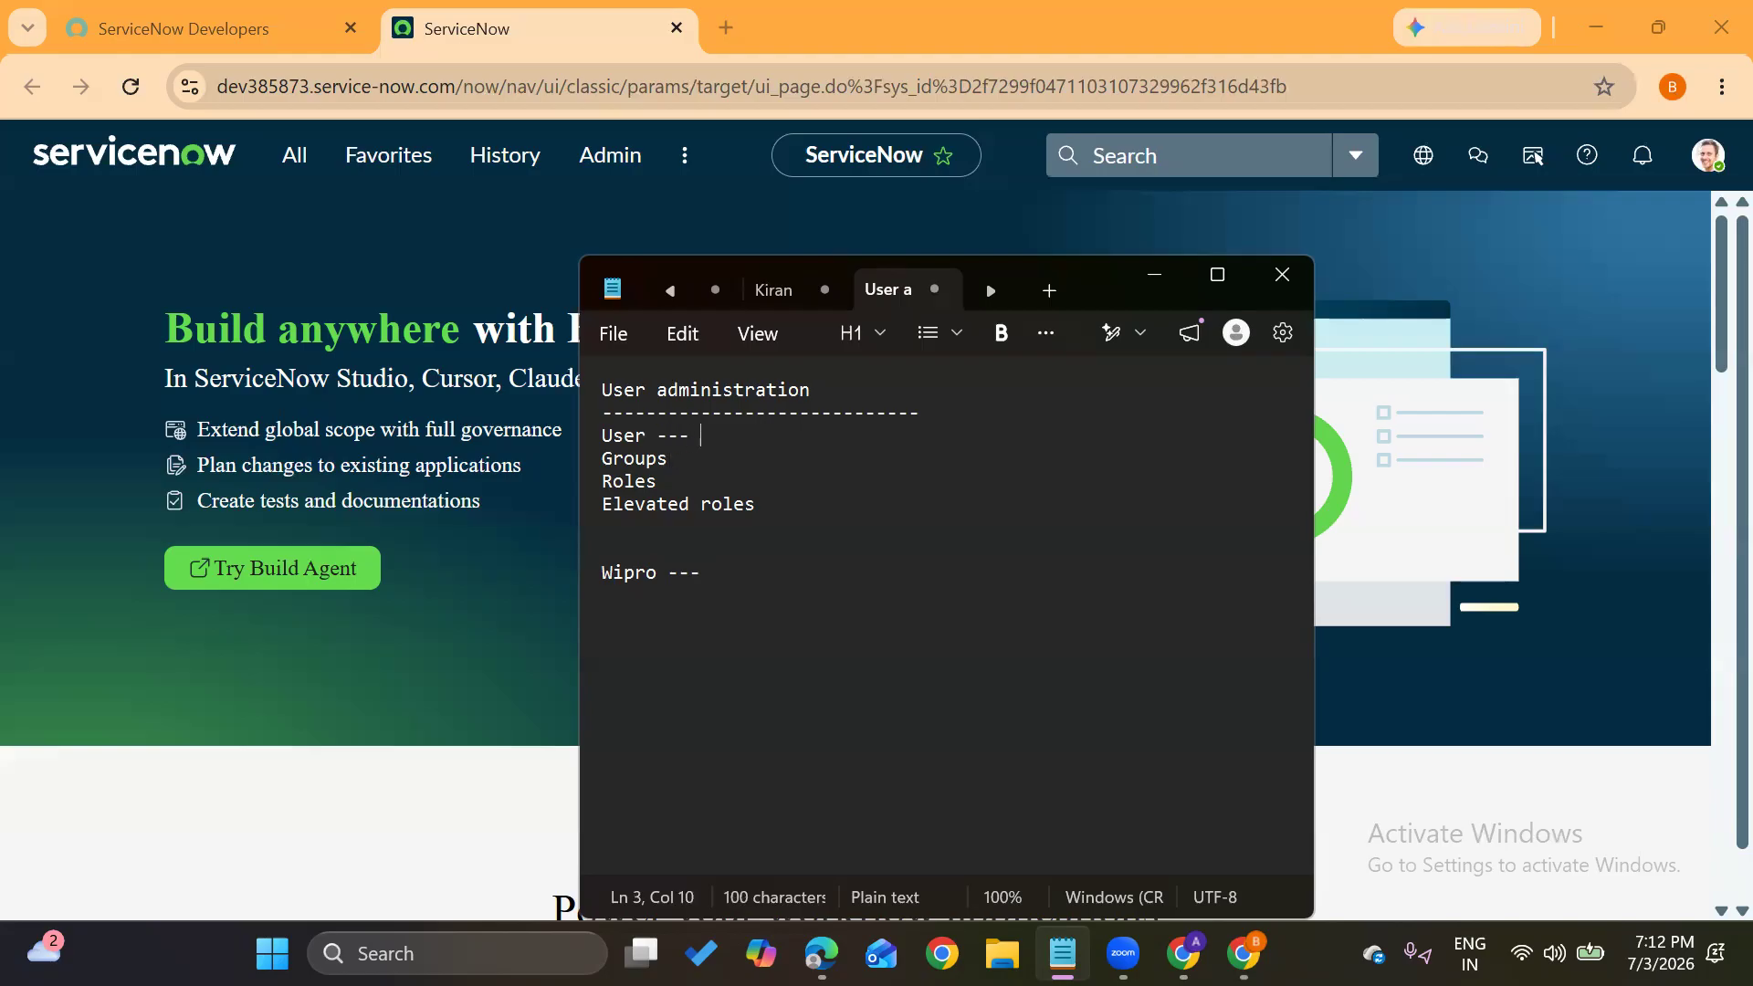
text(Who can acc)
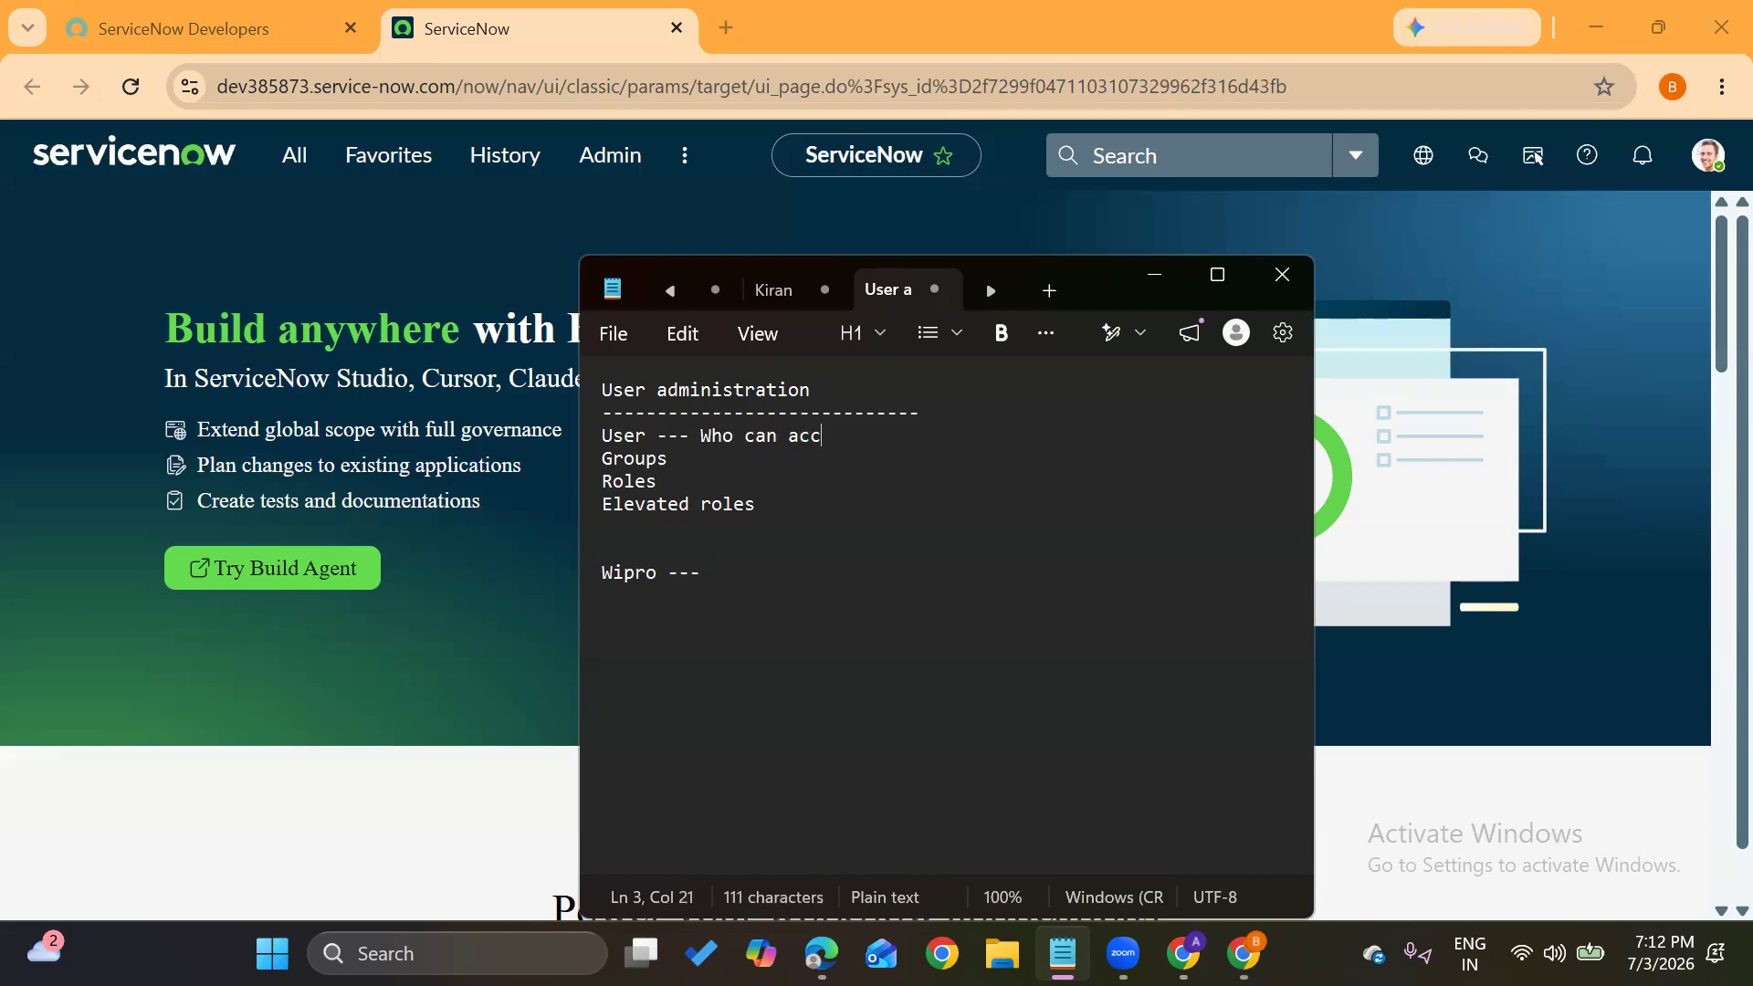
text(ess the instance)
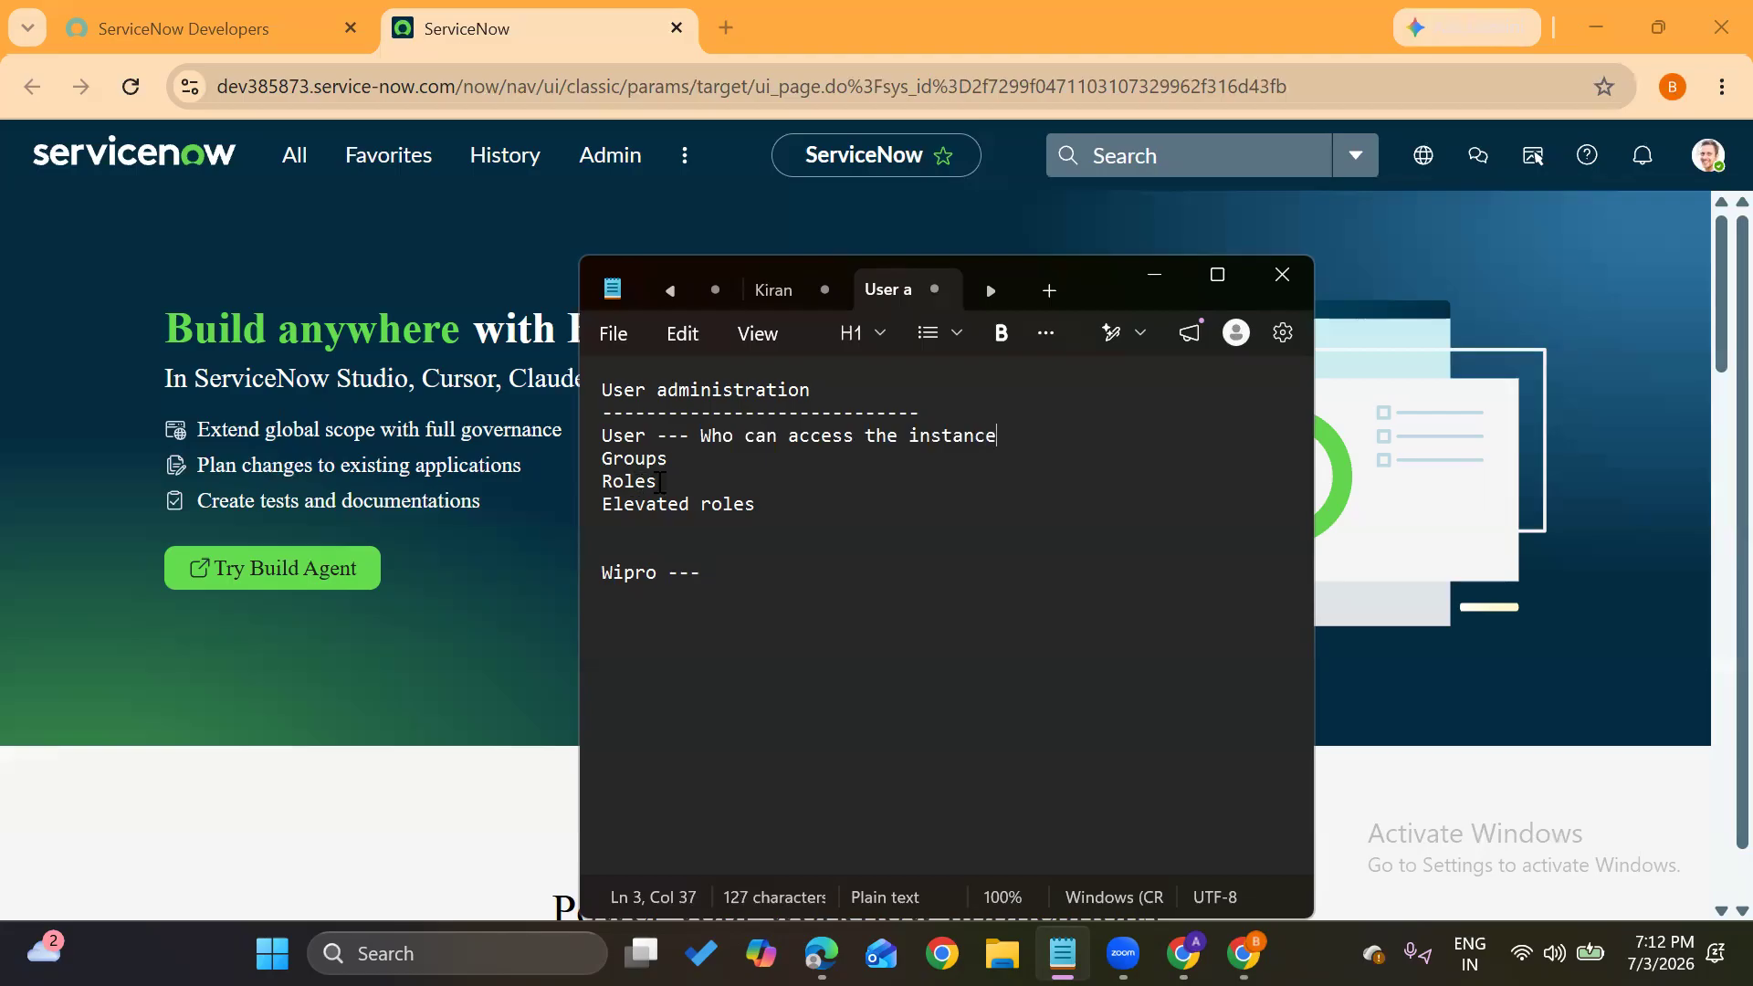
click(703, 461)
text(--- collection of users)
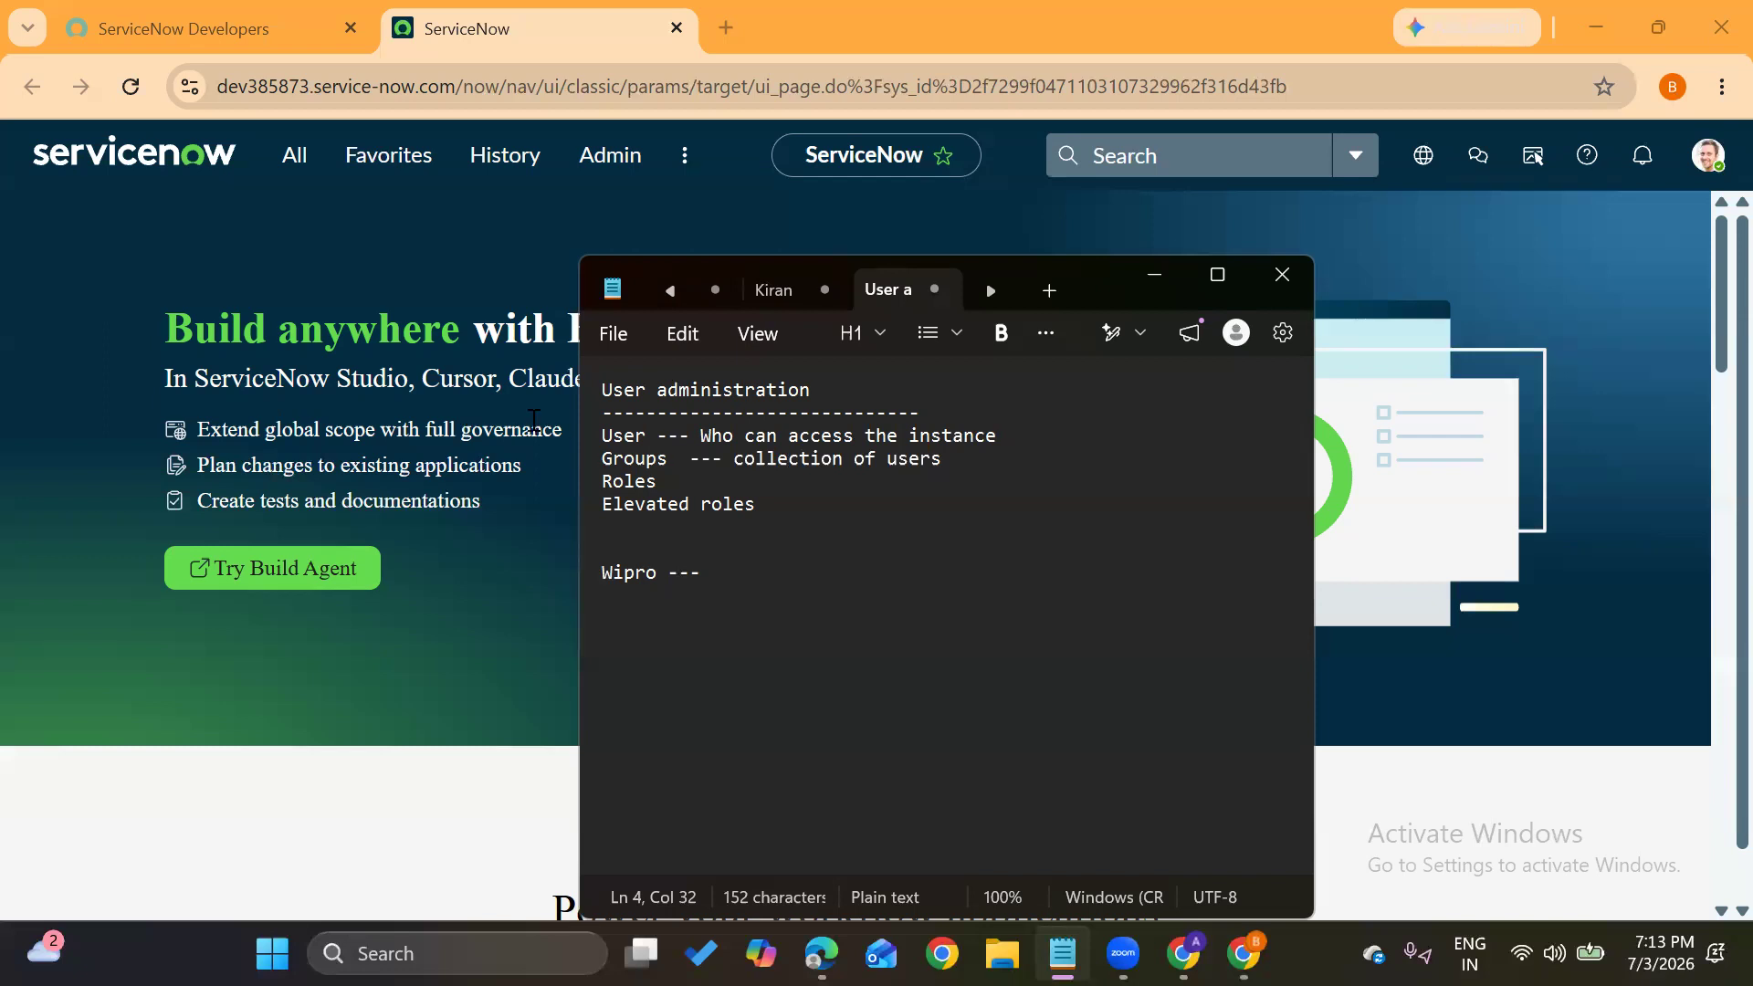
double_click(650, 459)
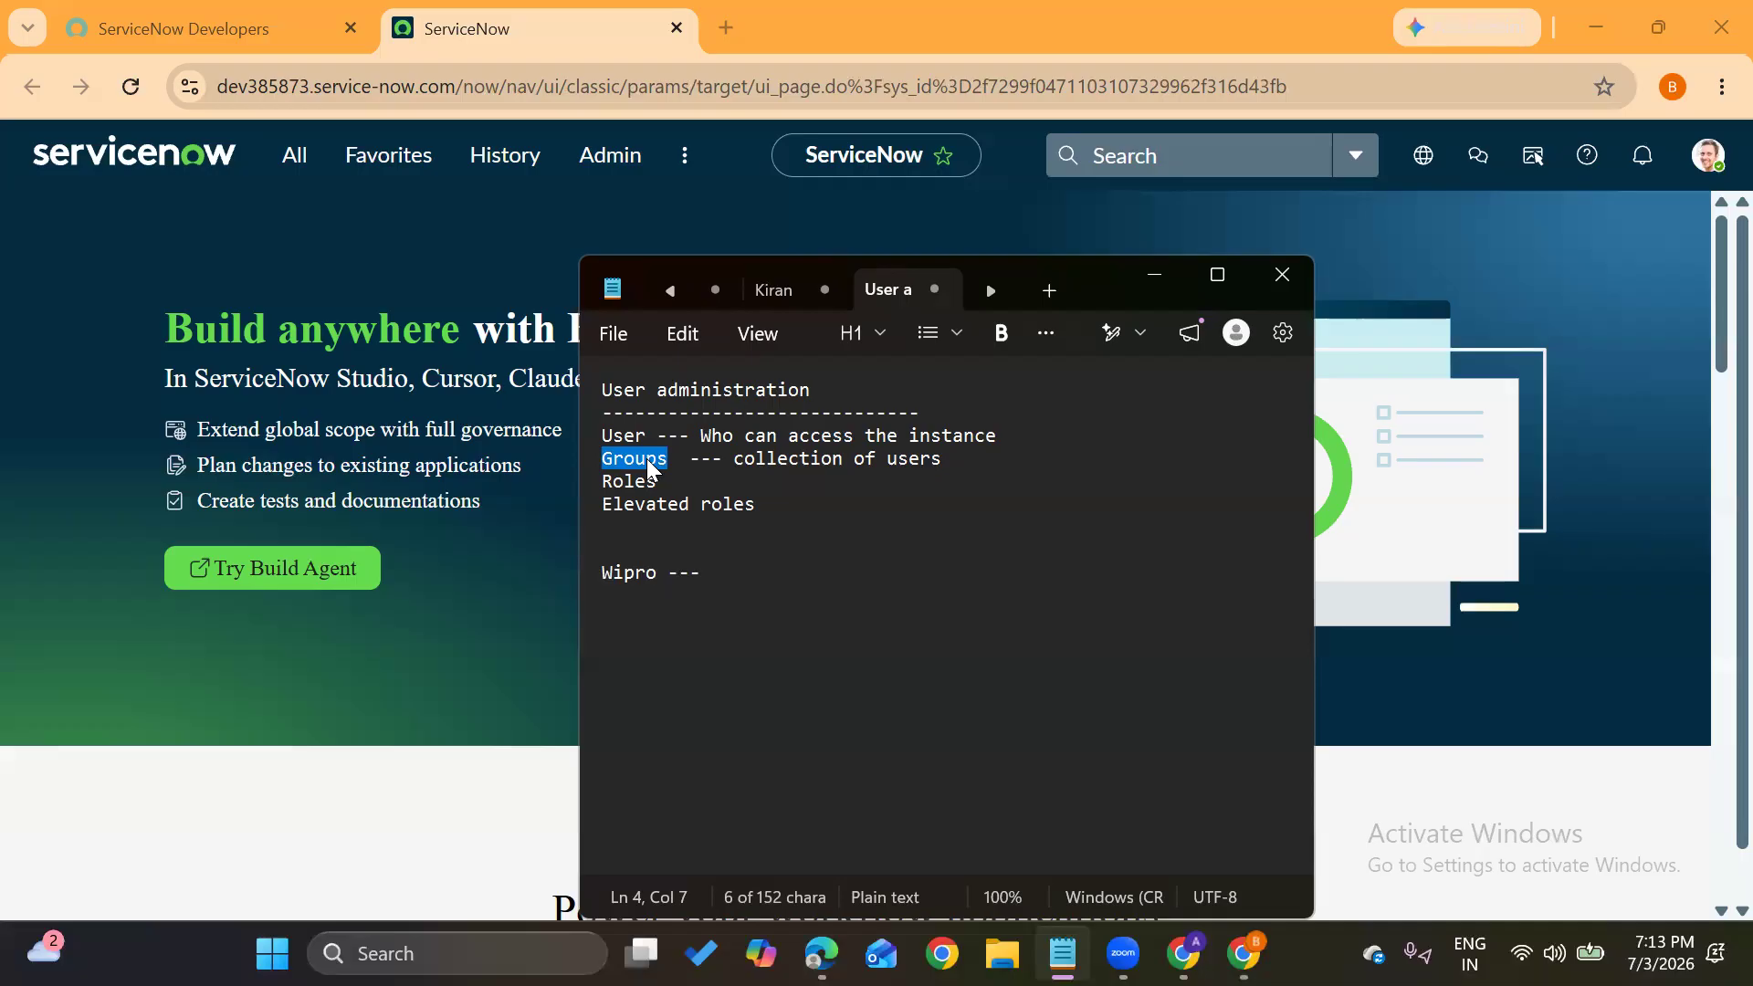
double_click(628, 436)
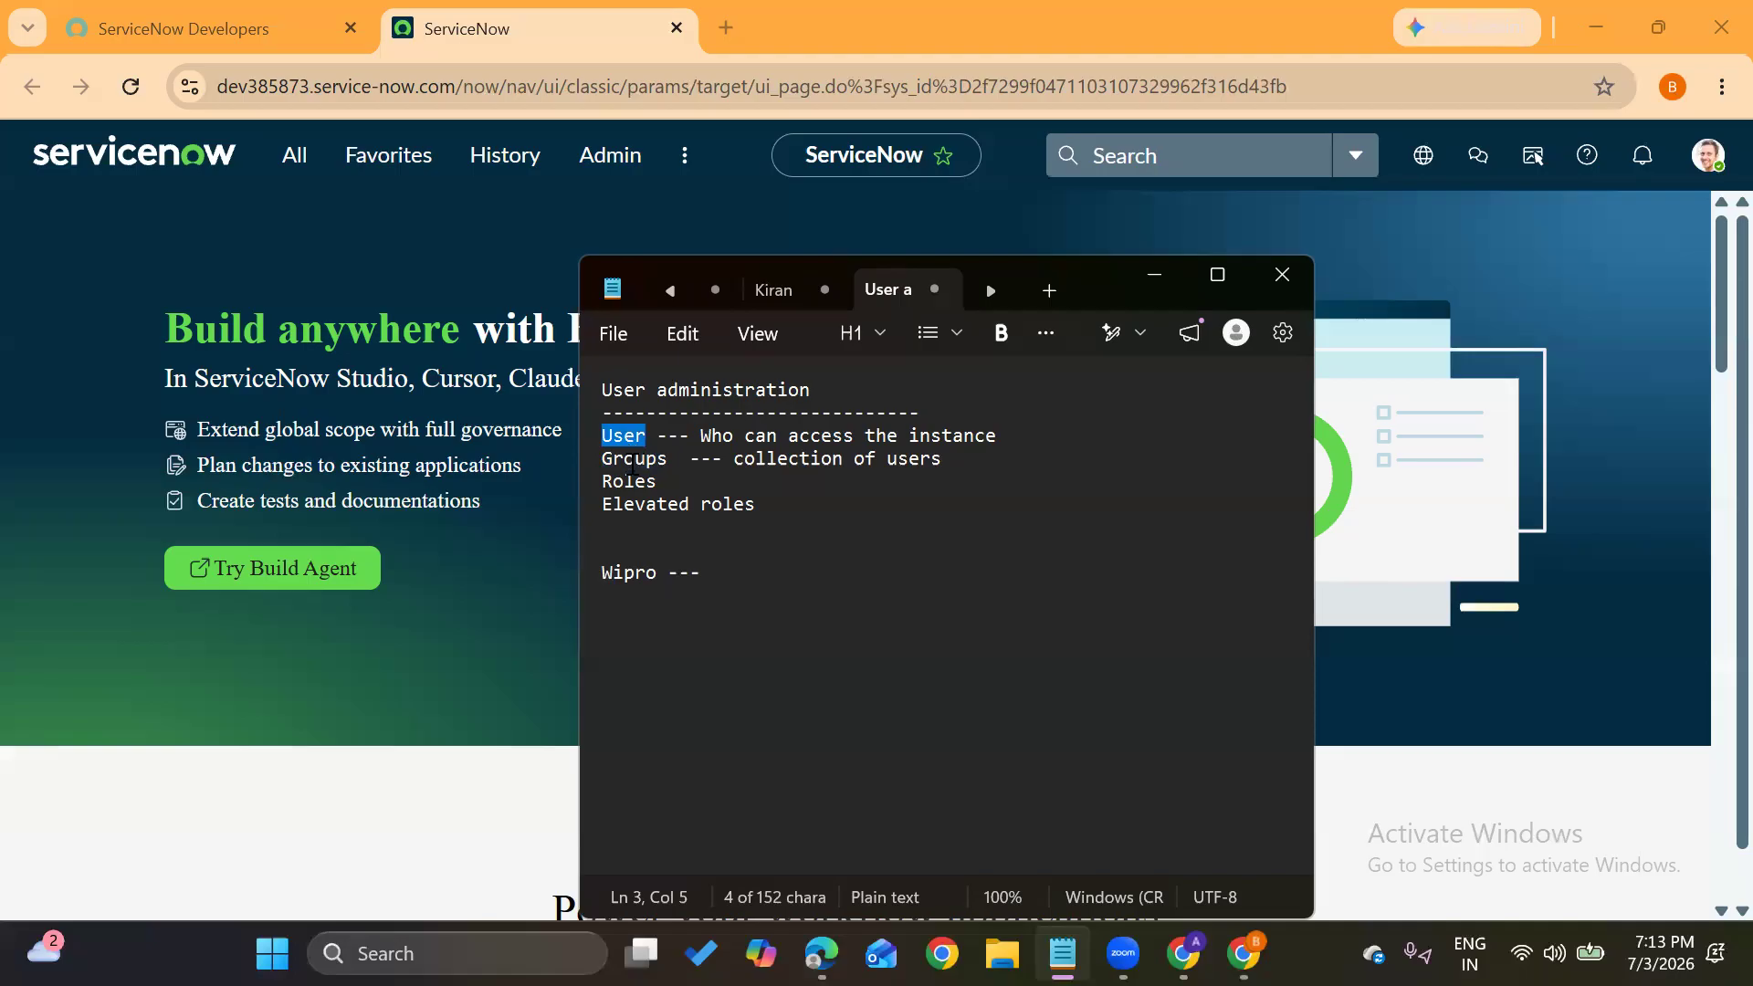
double_click(632, 480)
double_click(658, 459)
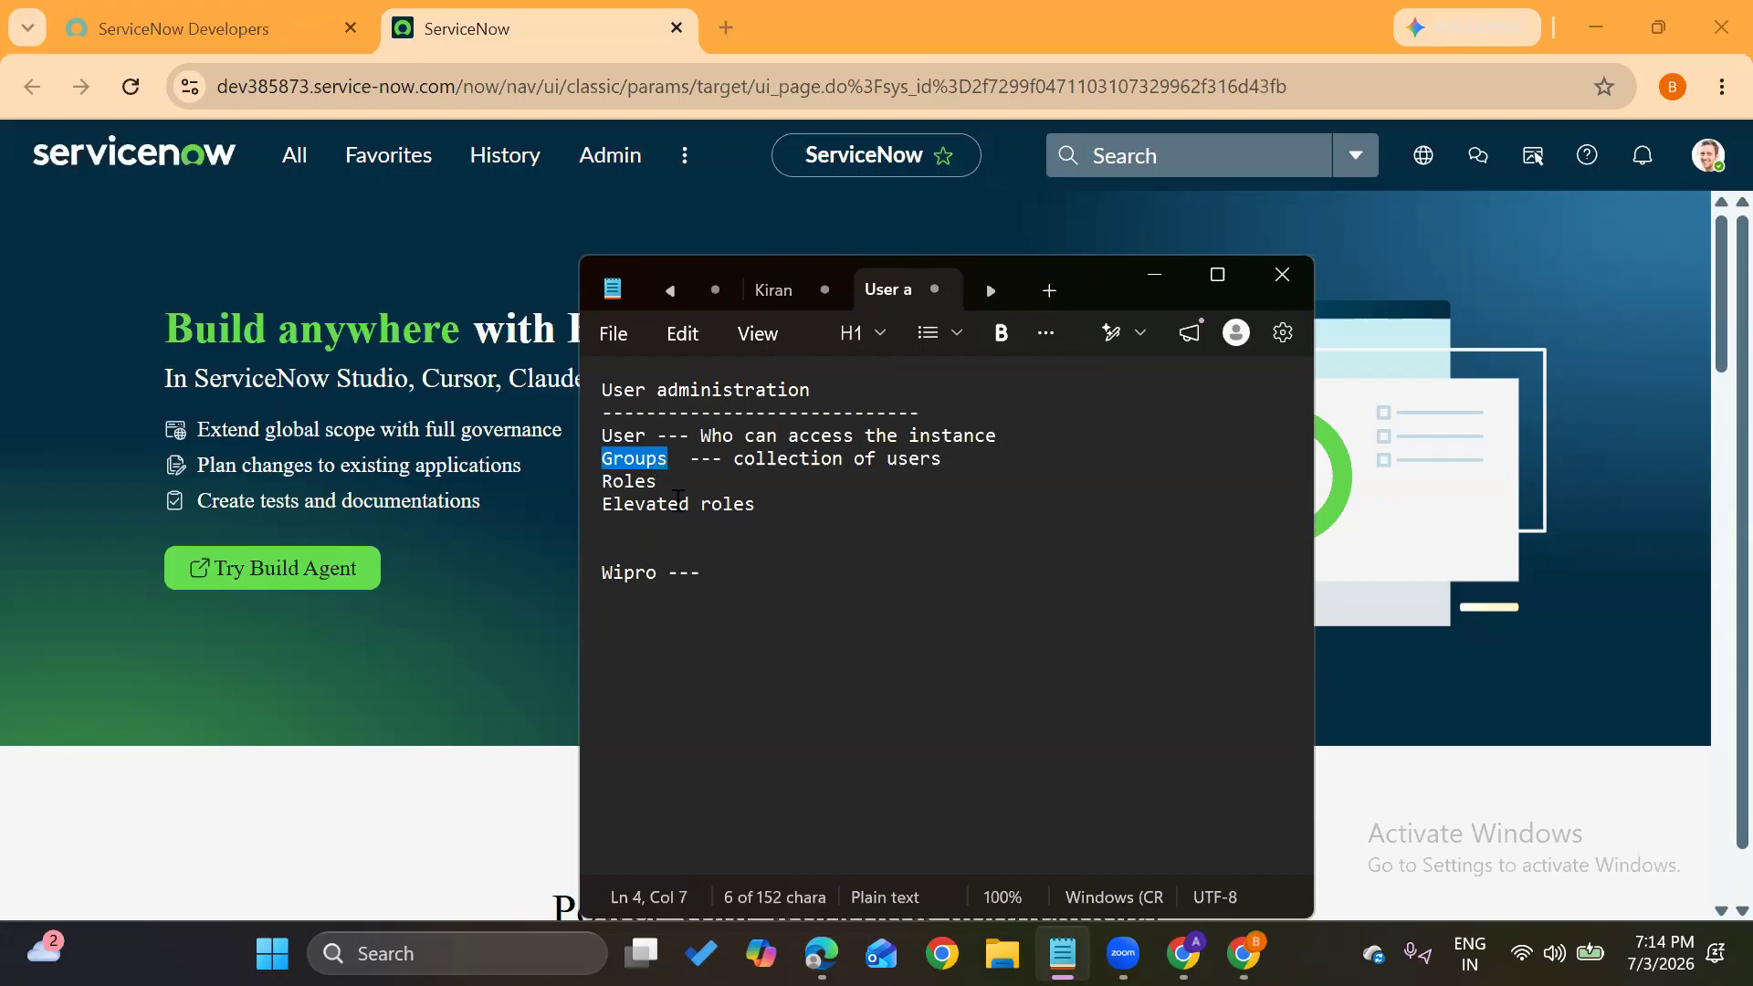
Describe Roles as 'Permission application, module --- admin,ITIL, ESS' and add a --- marker after Elevated roles
click(710, 473)
text(--- )
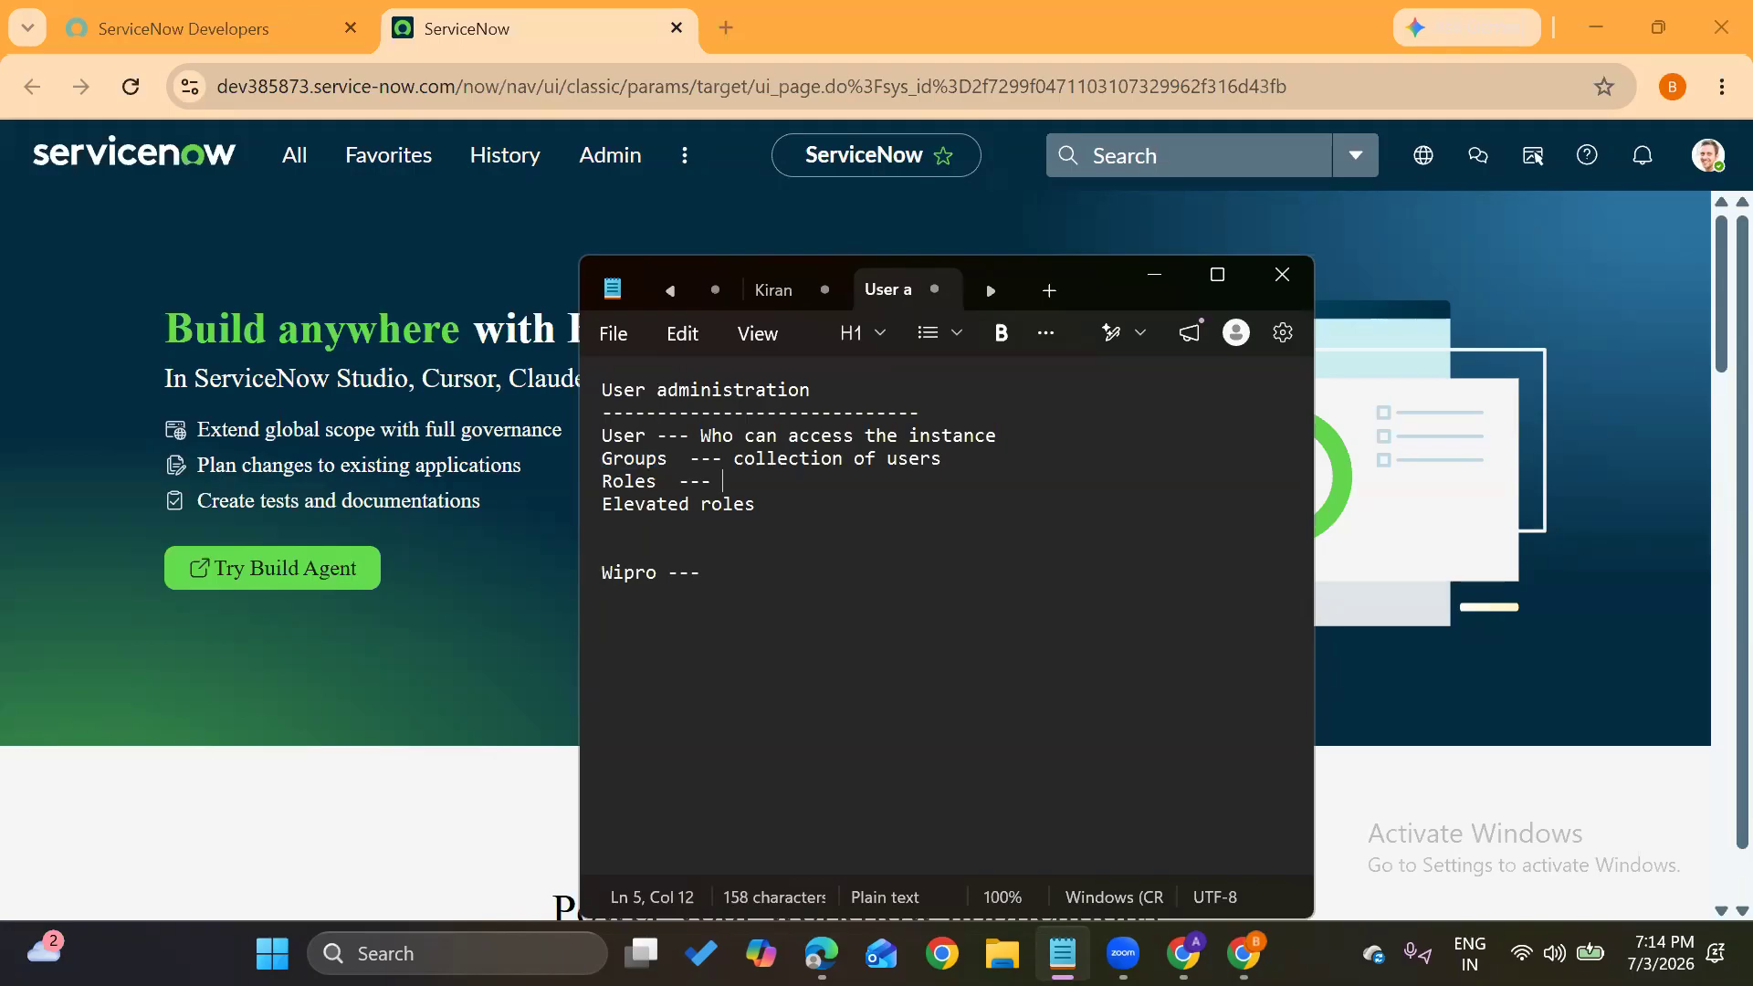
text(Permission applica)
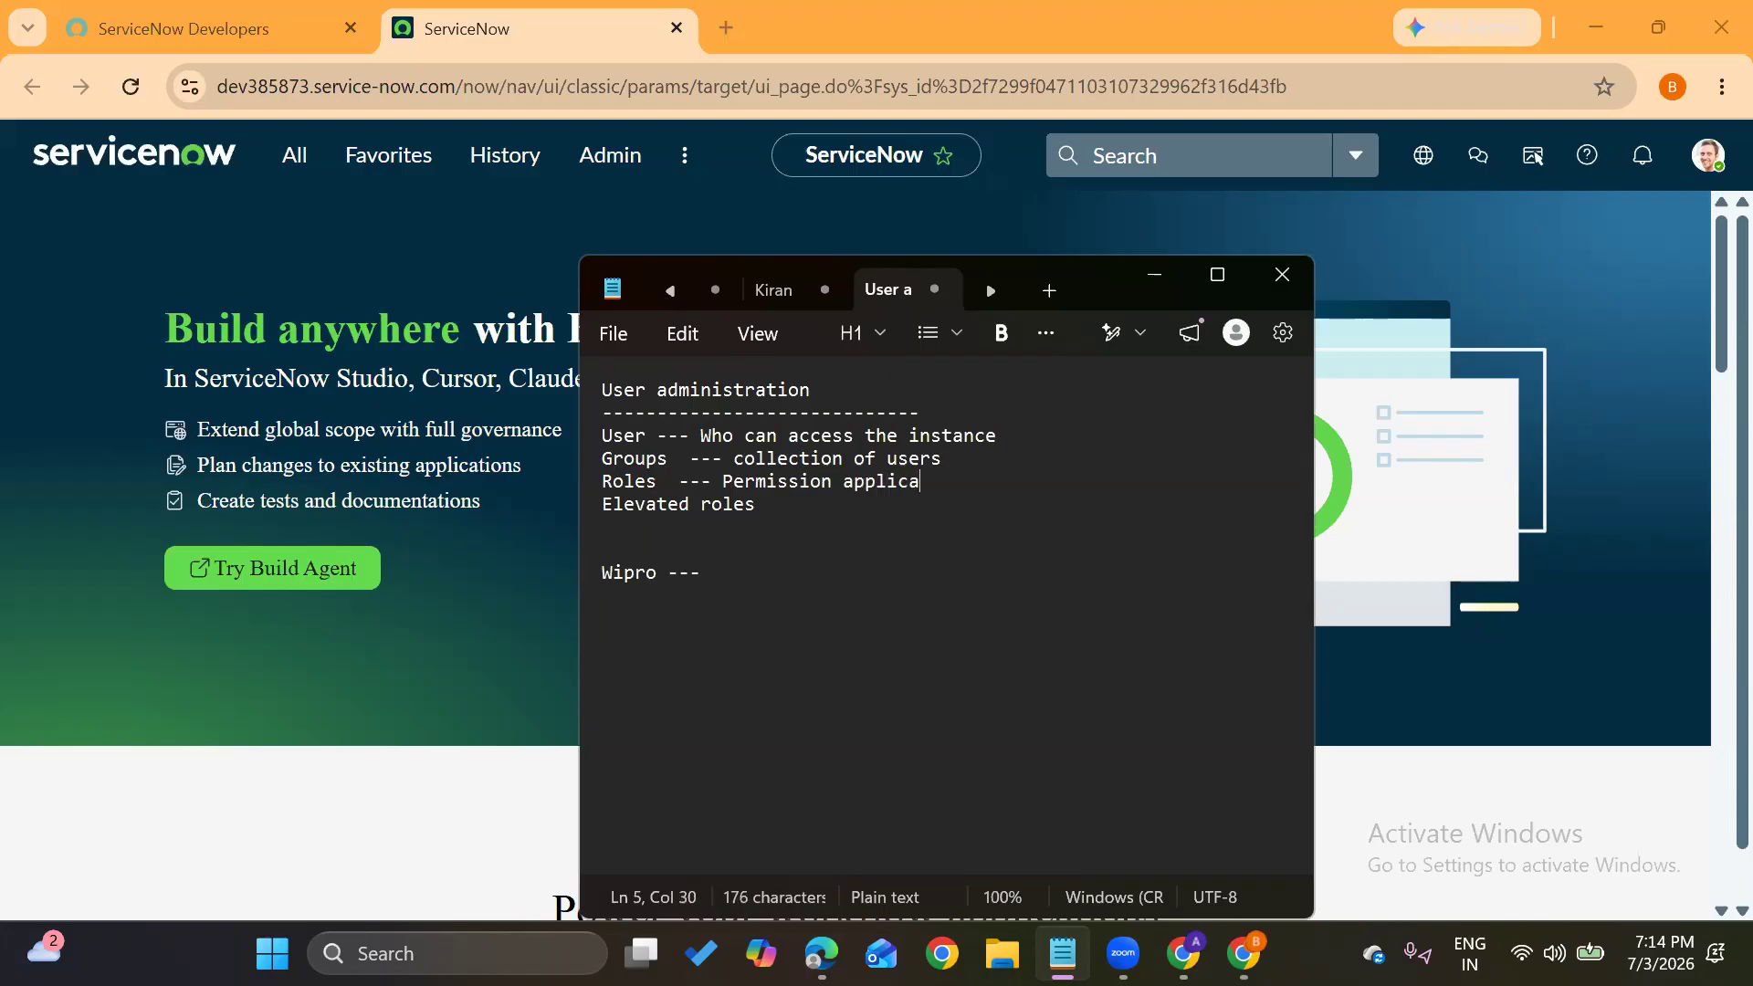
text(tion, module)
double_click(619, 481)
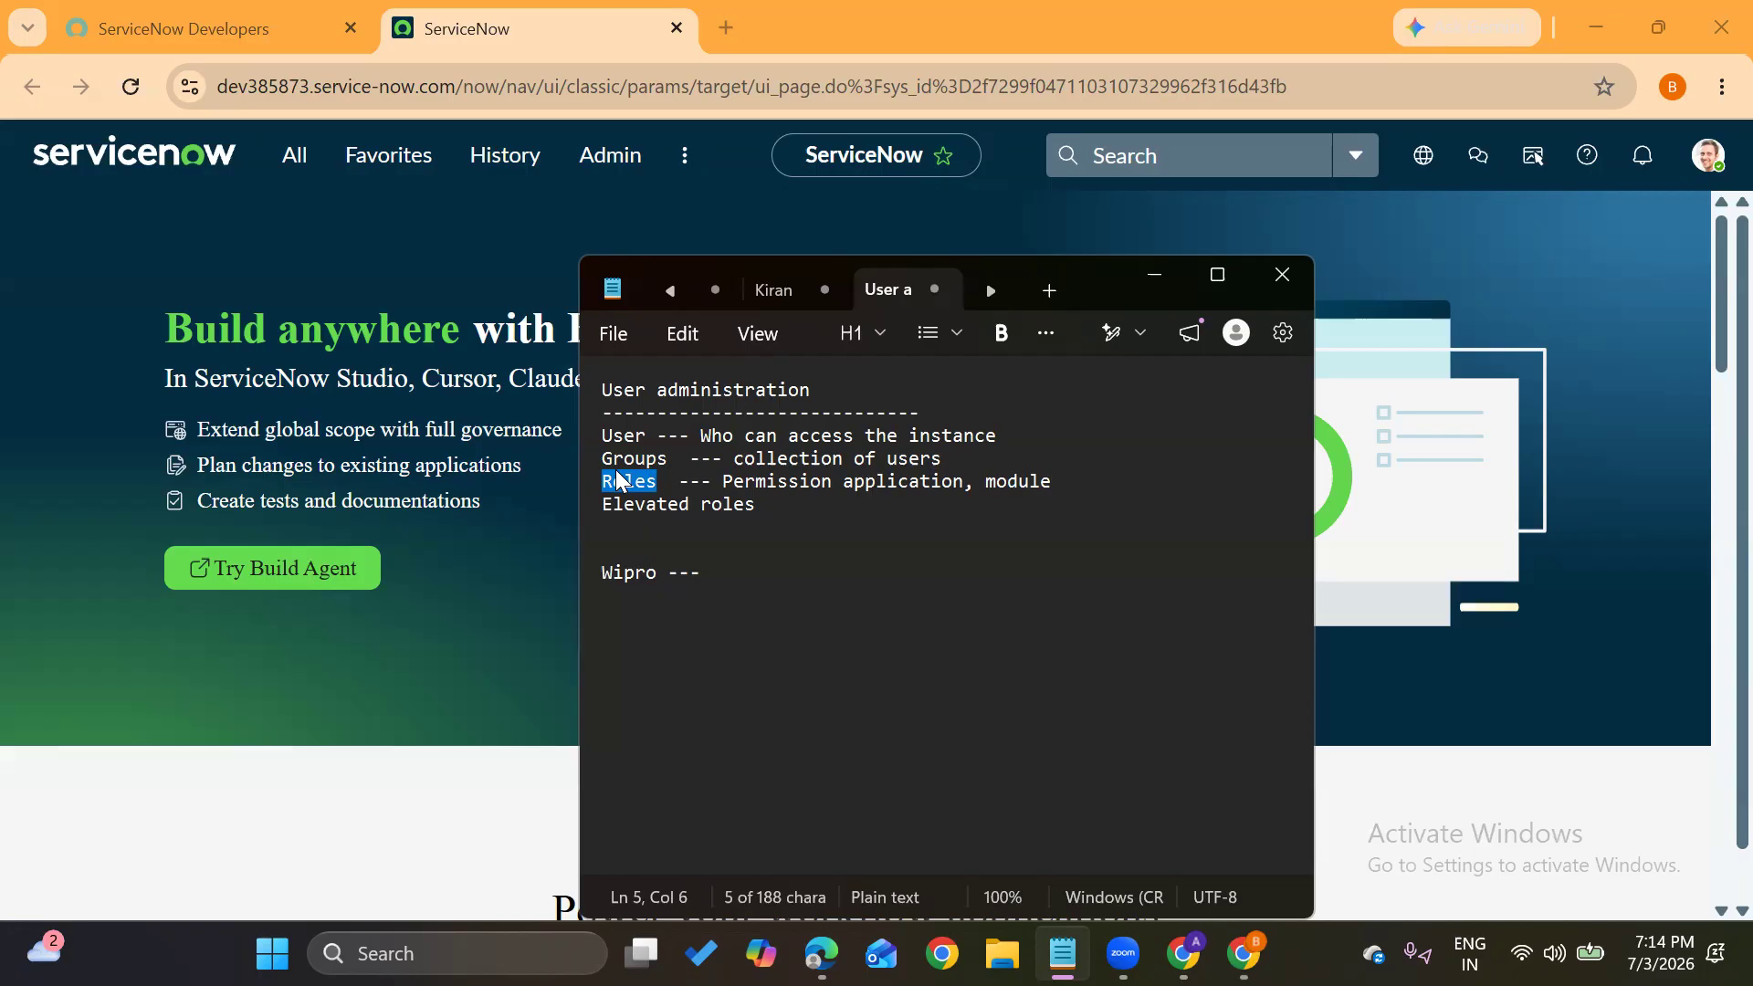
click(1062, 481)
text(---)
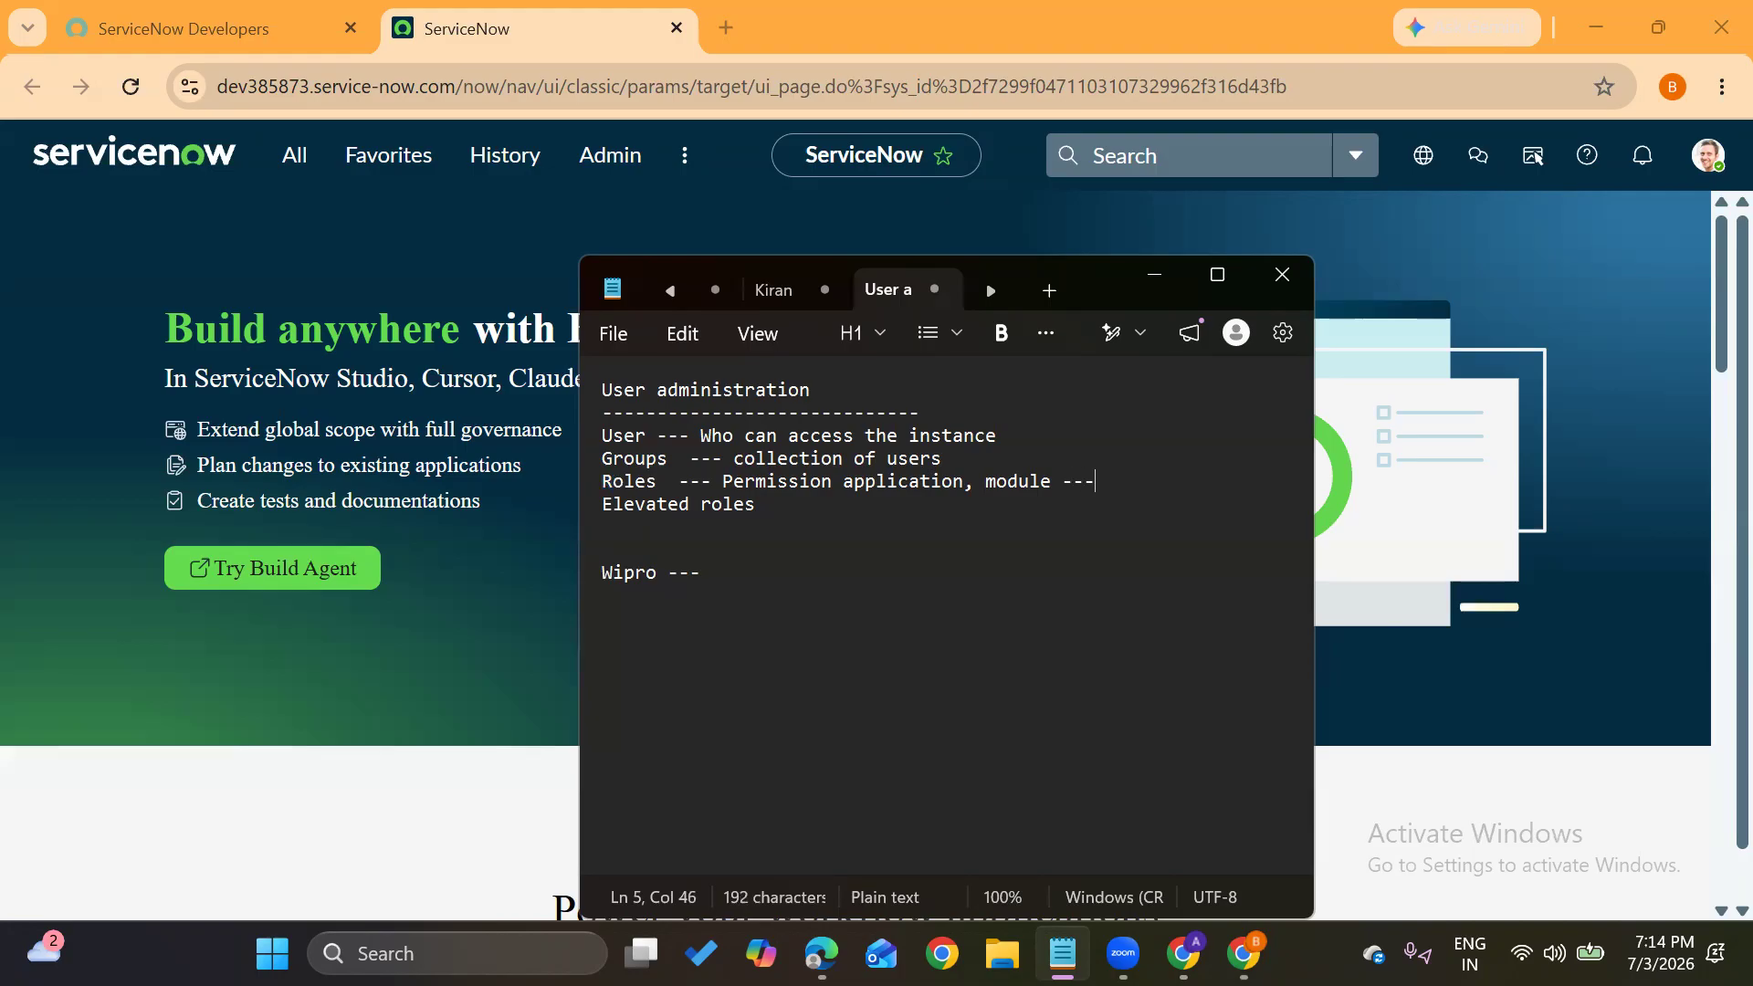
text( admin,ITIL)
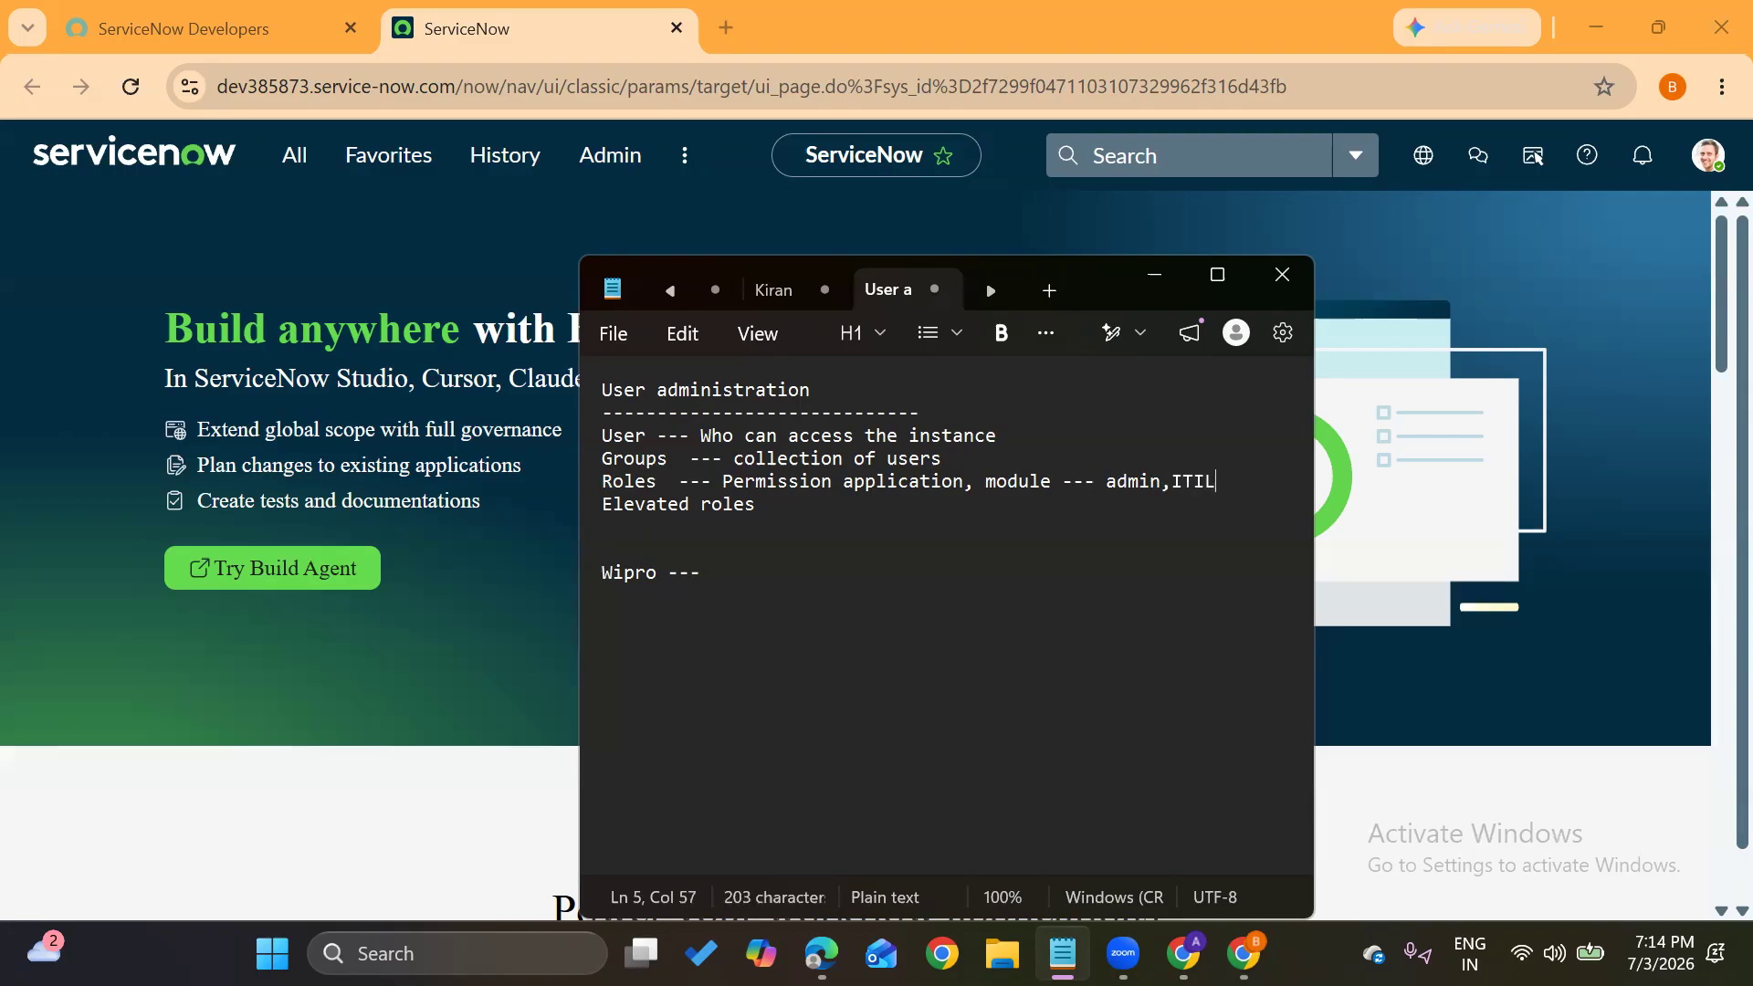
text(, ESS)
click(767, 511)
text(---)
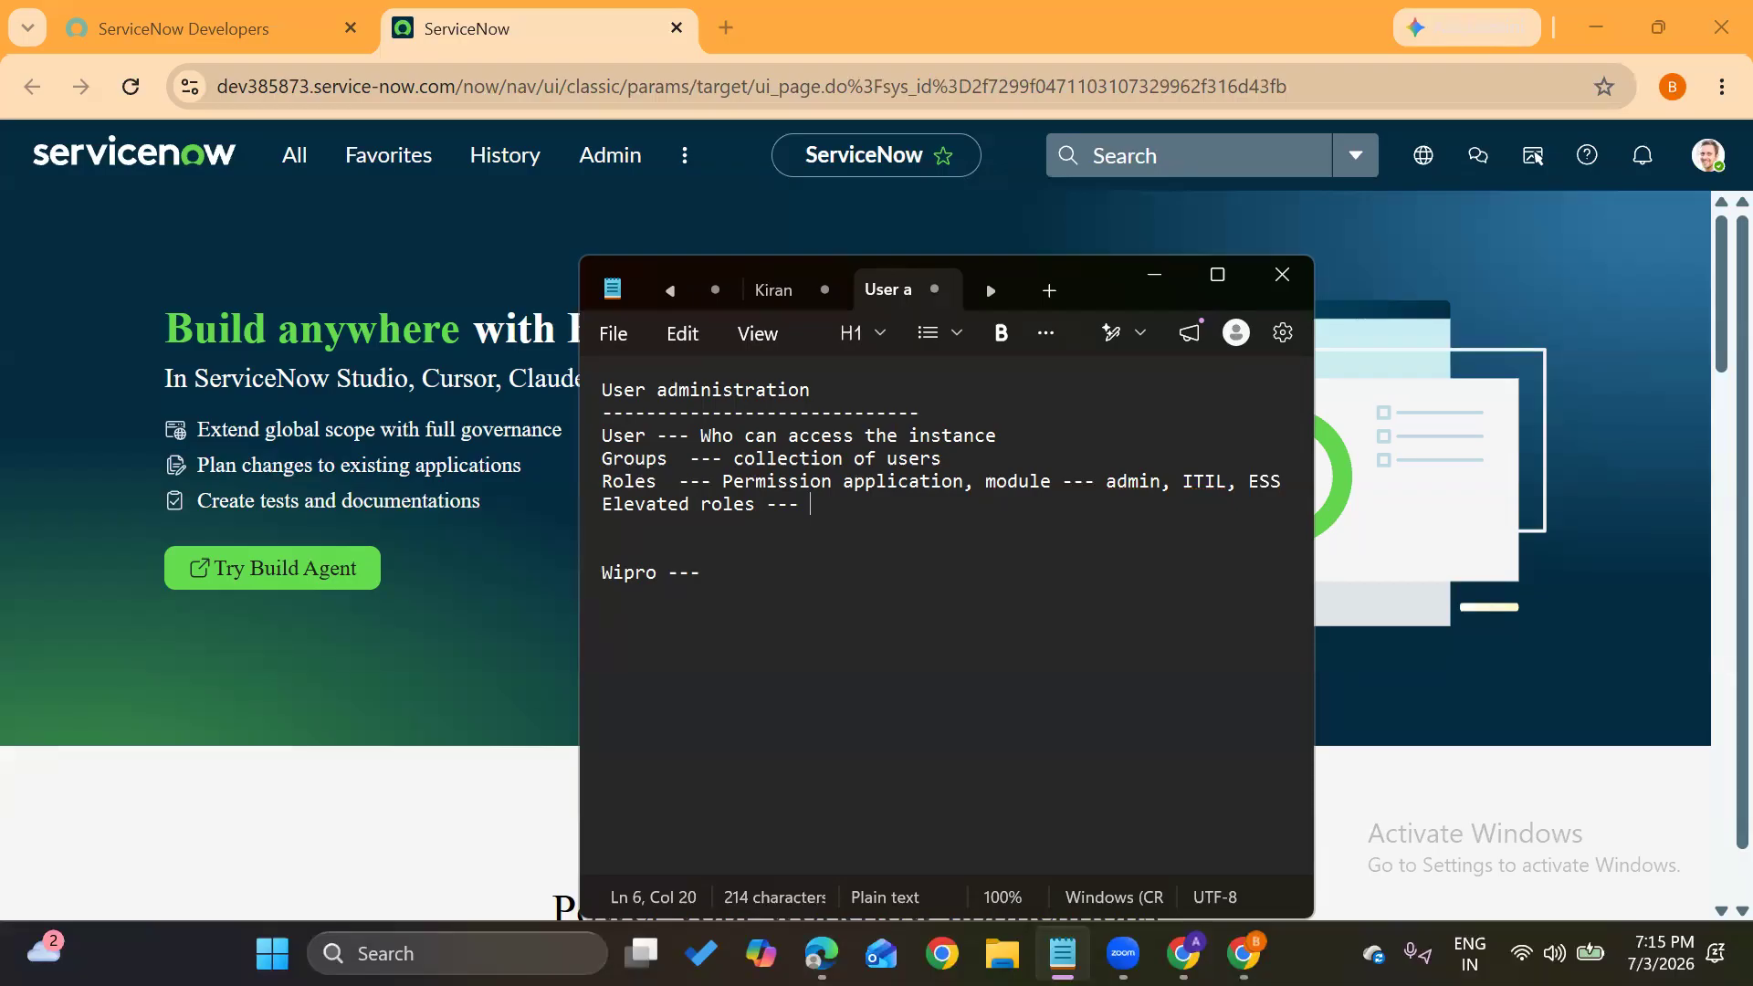
click(393, 426)
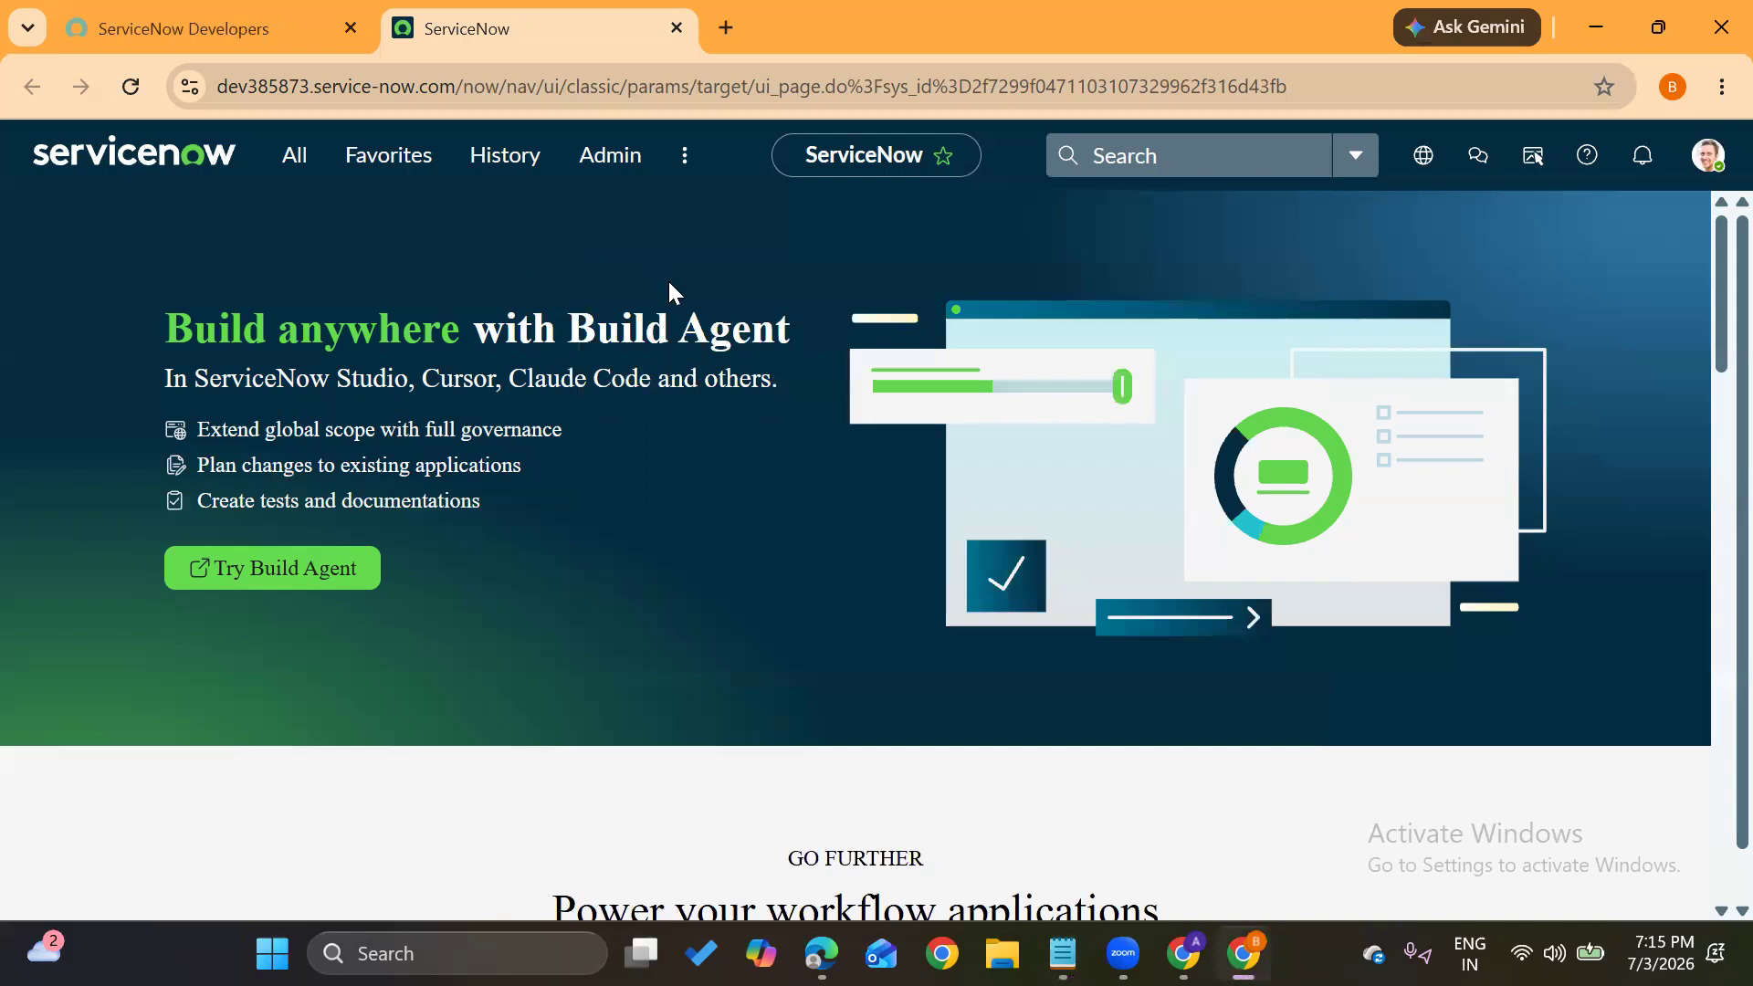
Go to User Administration > Users by filtering the All menu for 'users'
click(290, 166)
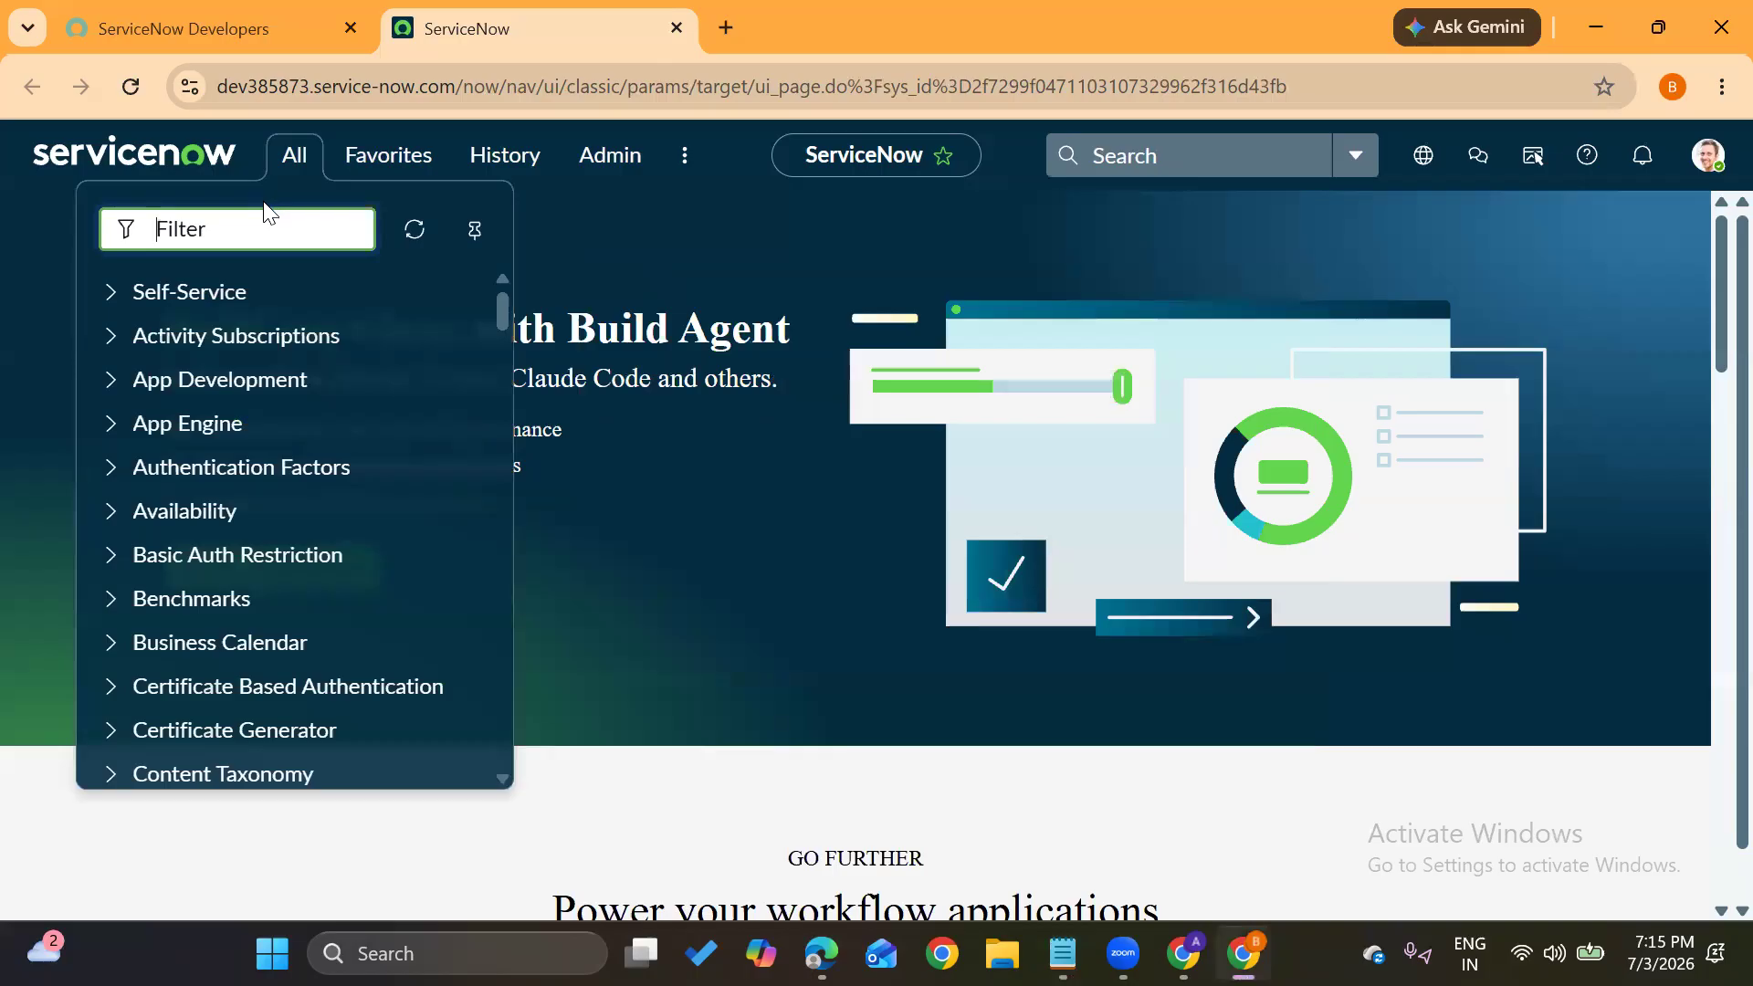
text(users)
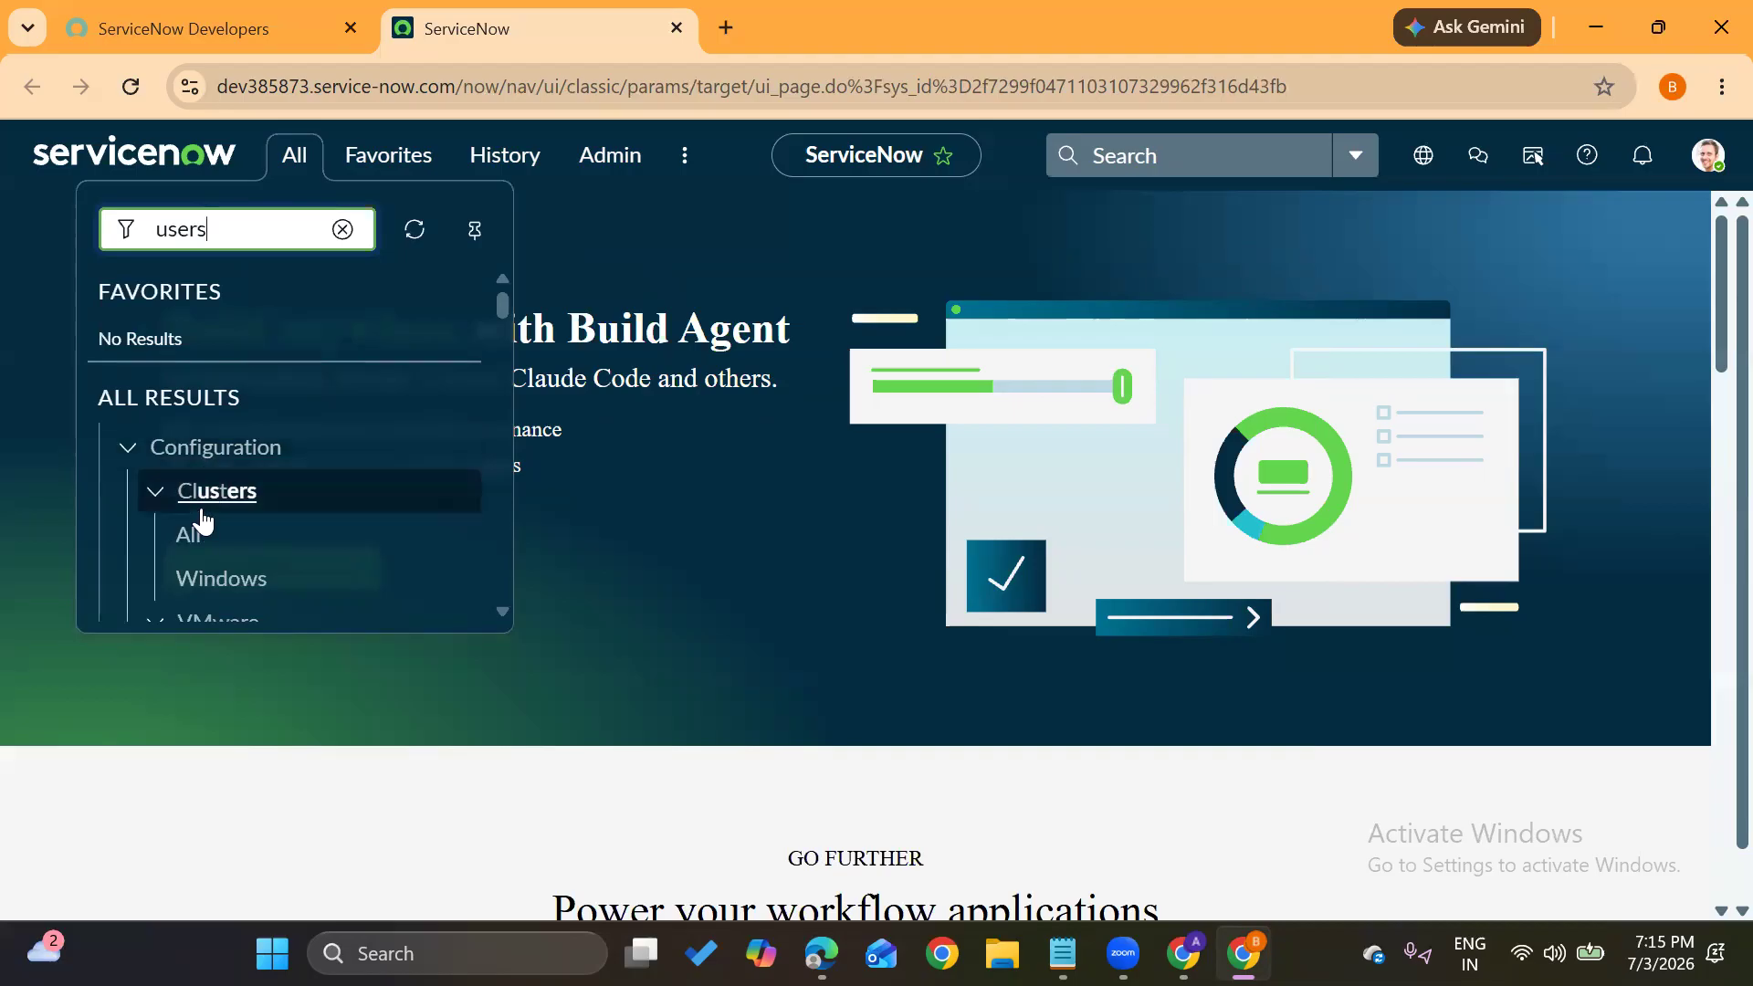
scroll(203, 520, down, 7)
scroll(203, 521, down, 9)
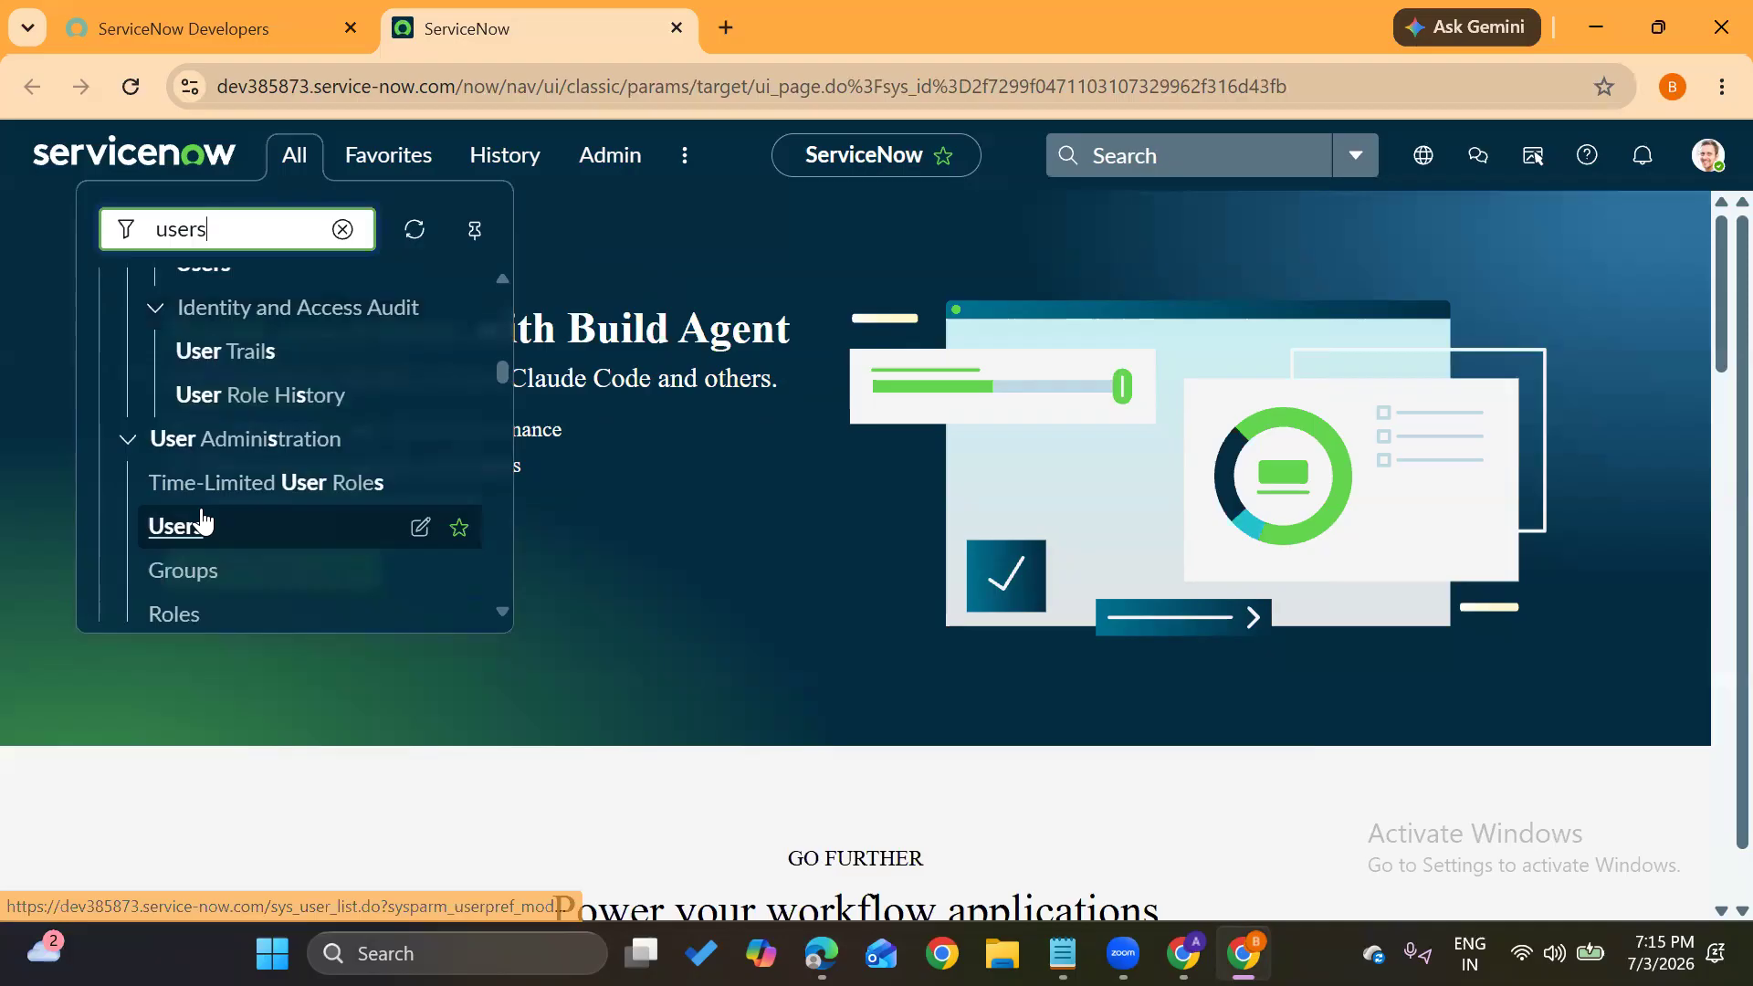
scroll(228, 440, down, 3)
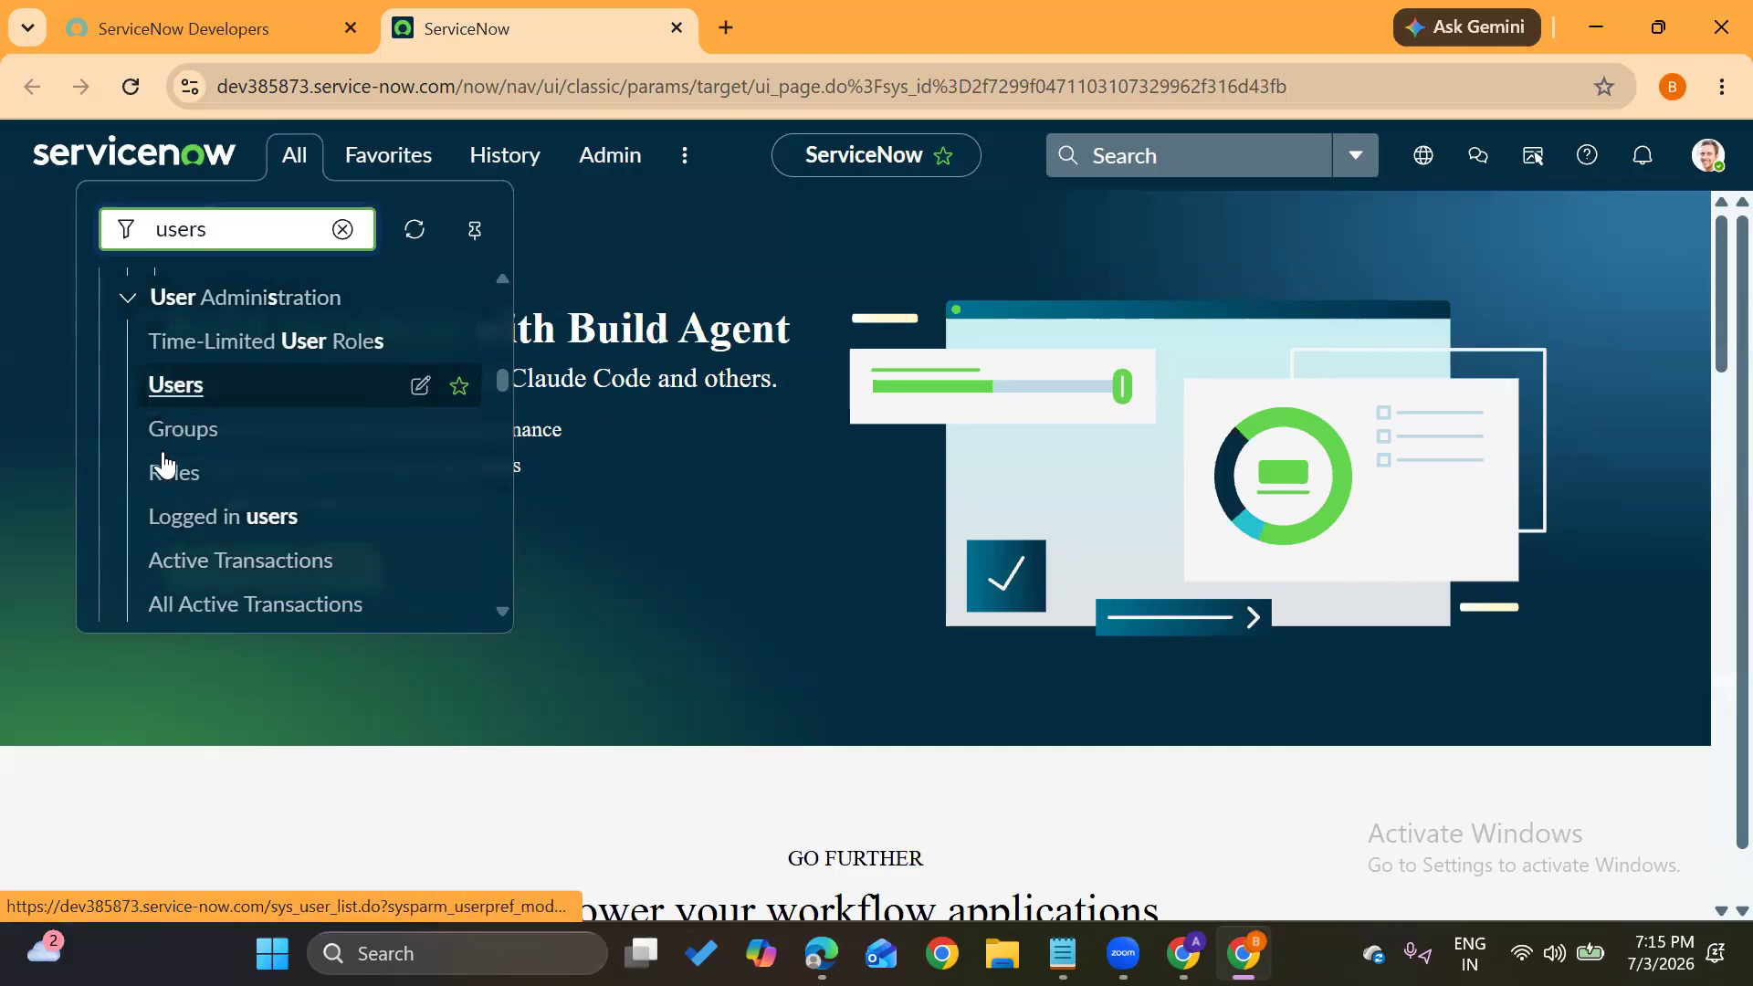
click(176, 386)
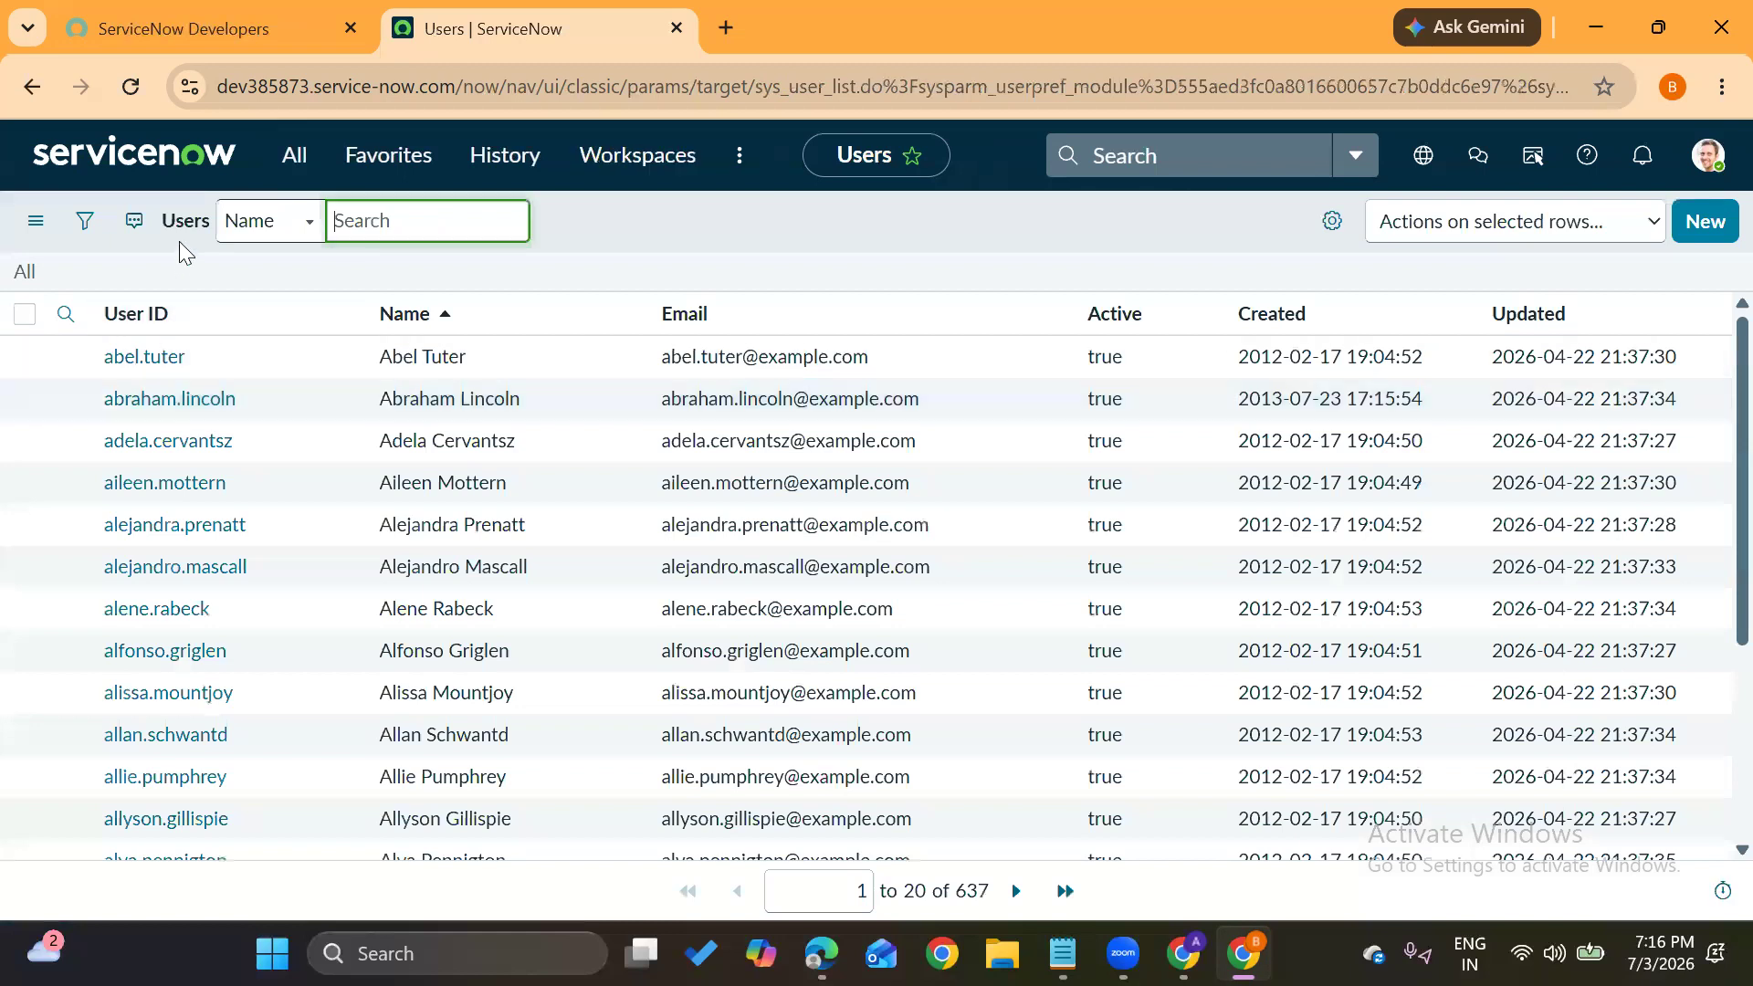
click(604, 230)
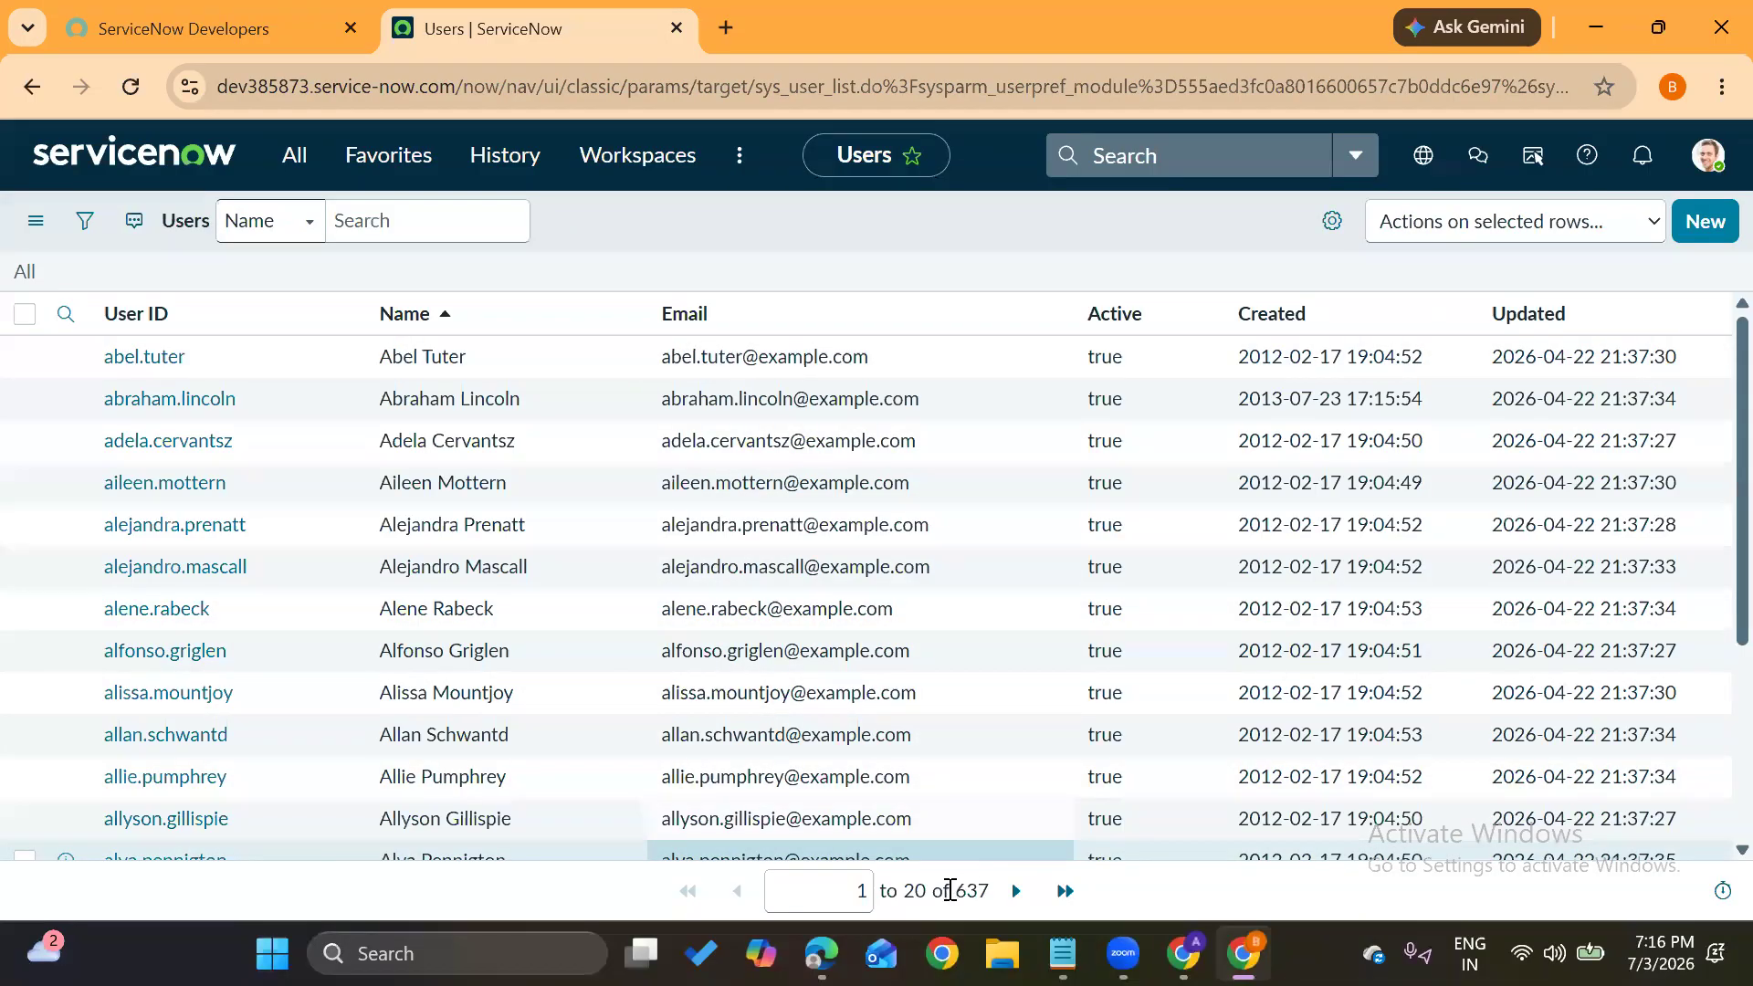
drag(964, 890, 1001, 892)
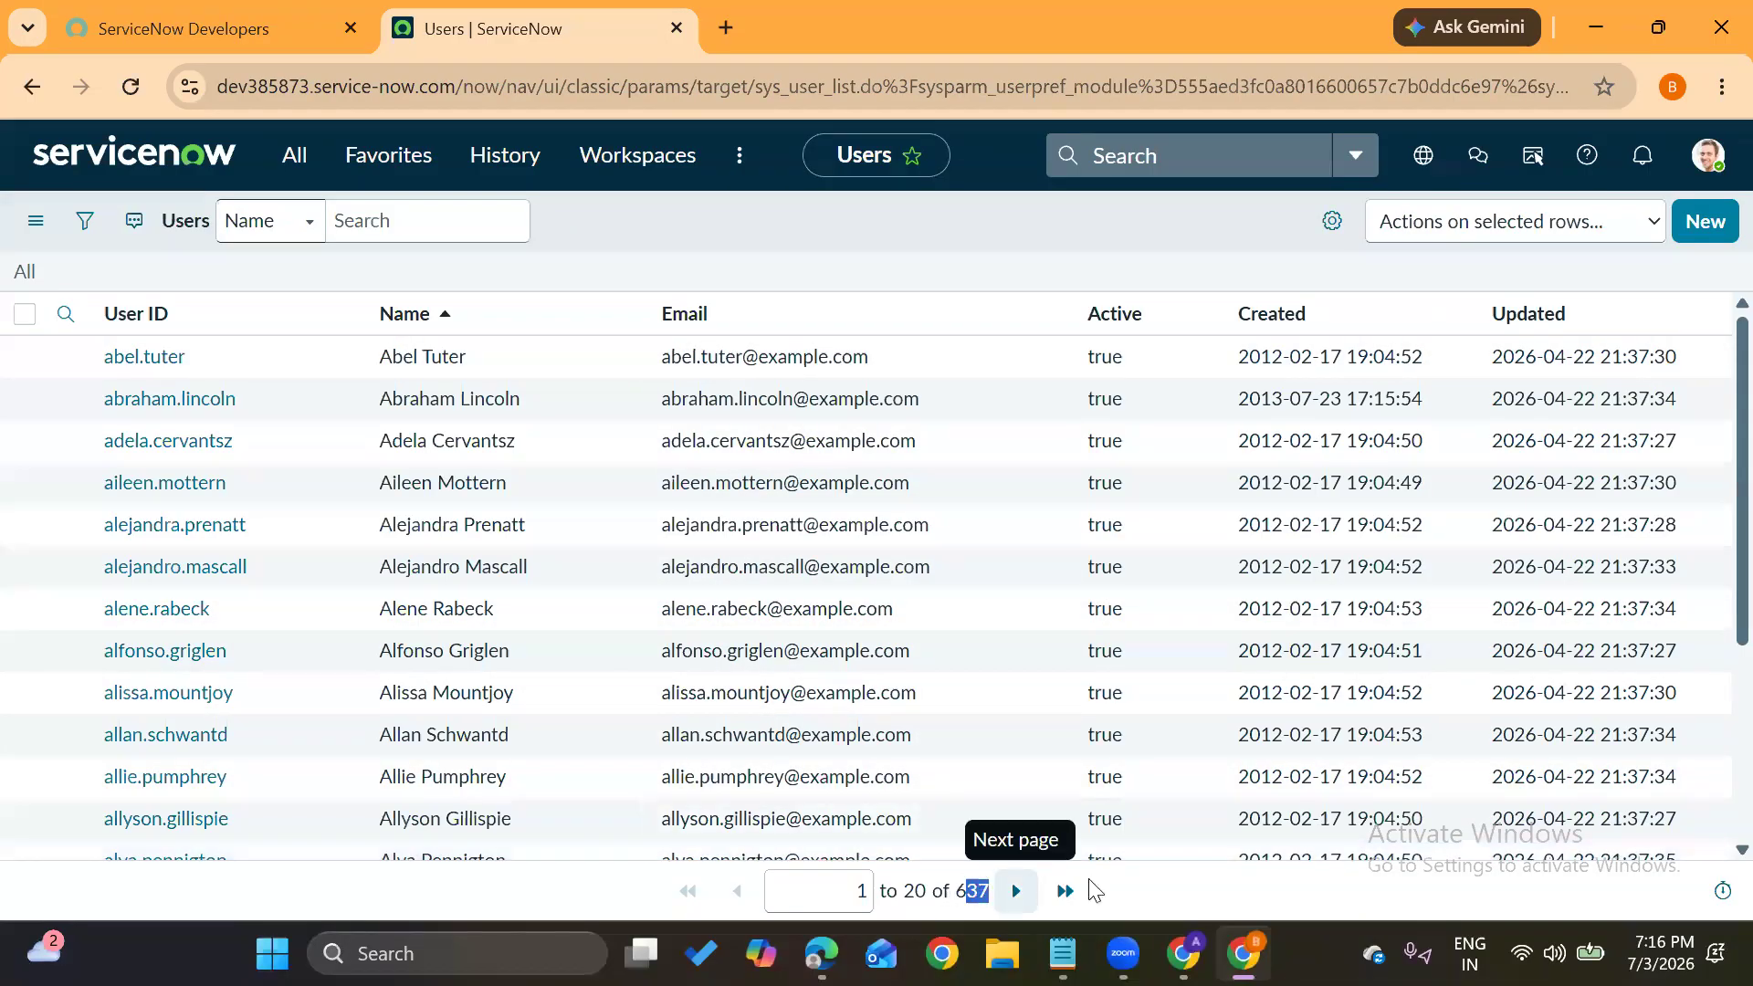
click(1130, 896)
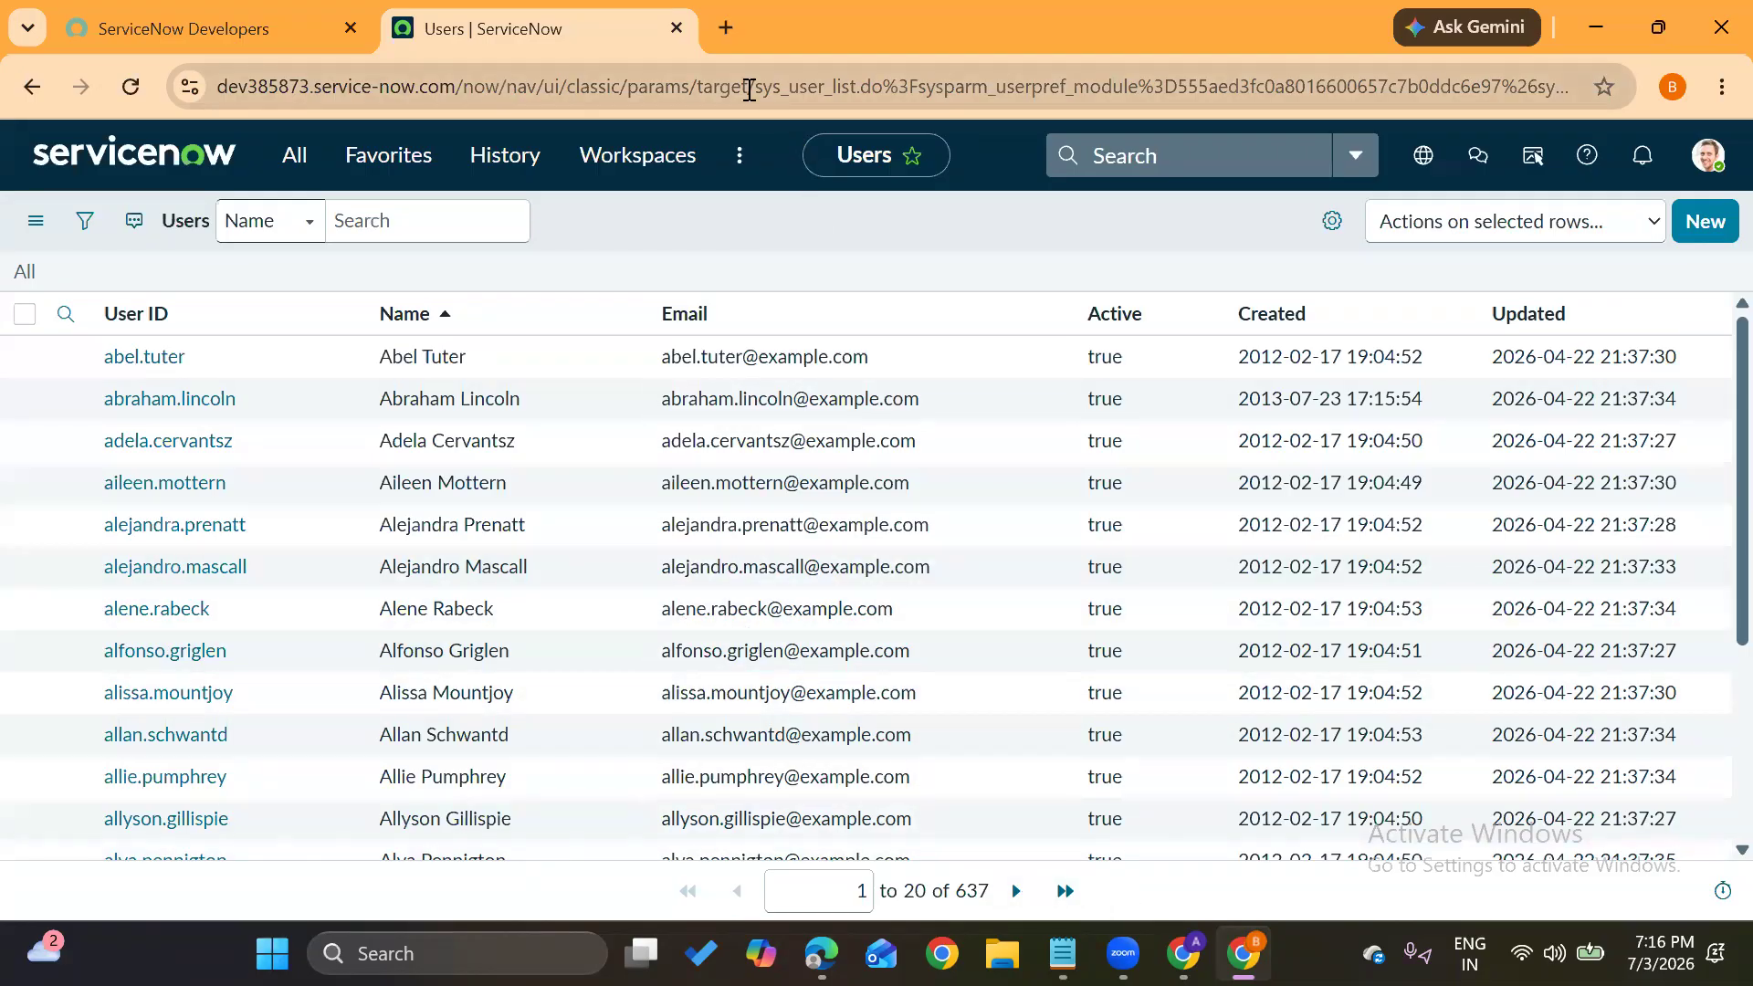
drag(749, 91, 824, 92)
click(789, 236)
double_click(958, 893)
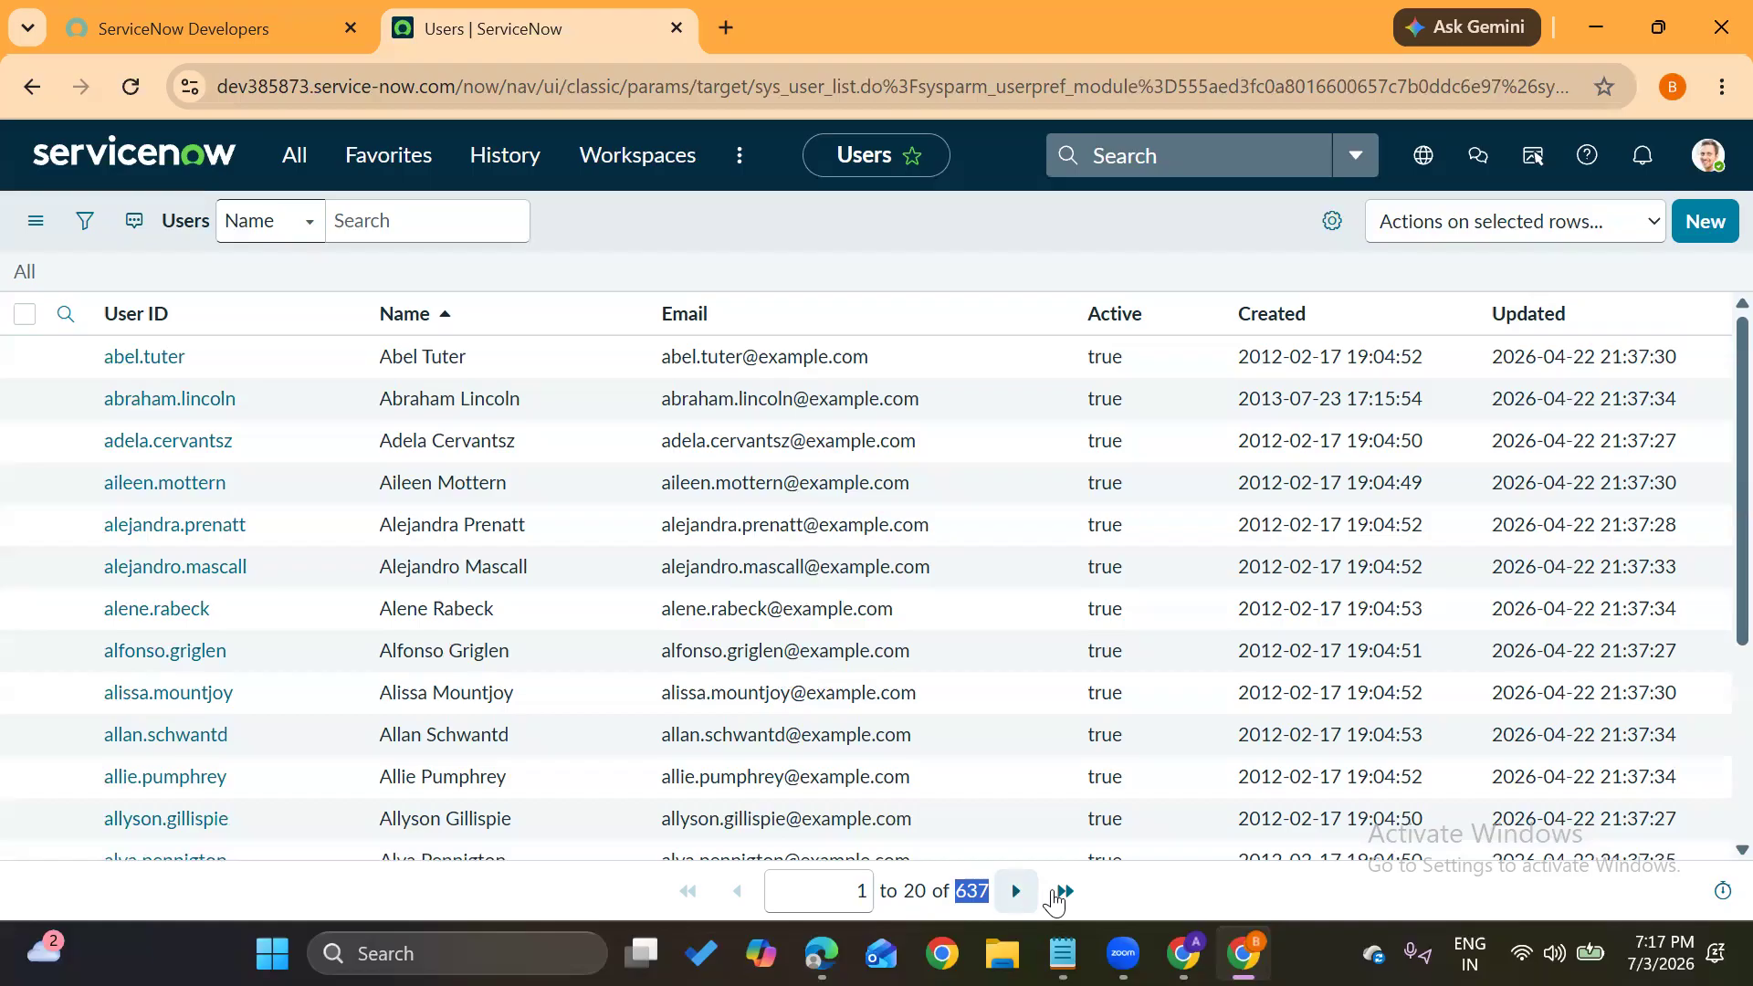
click(1114, 904)
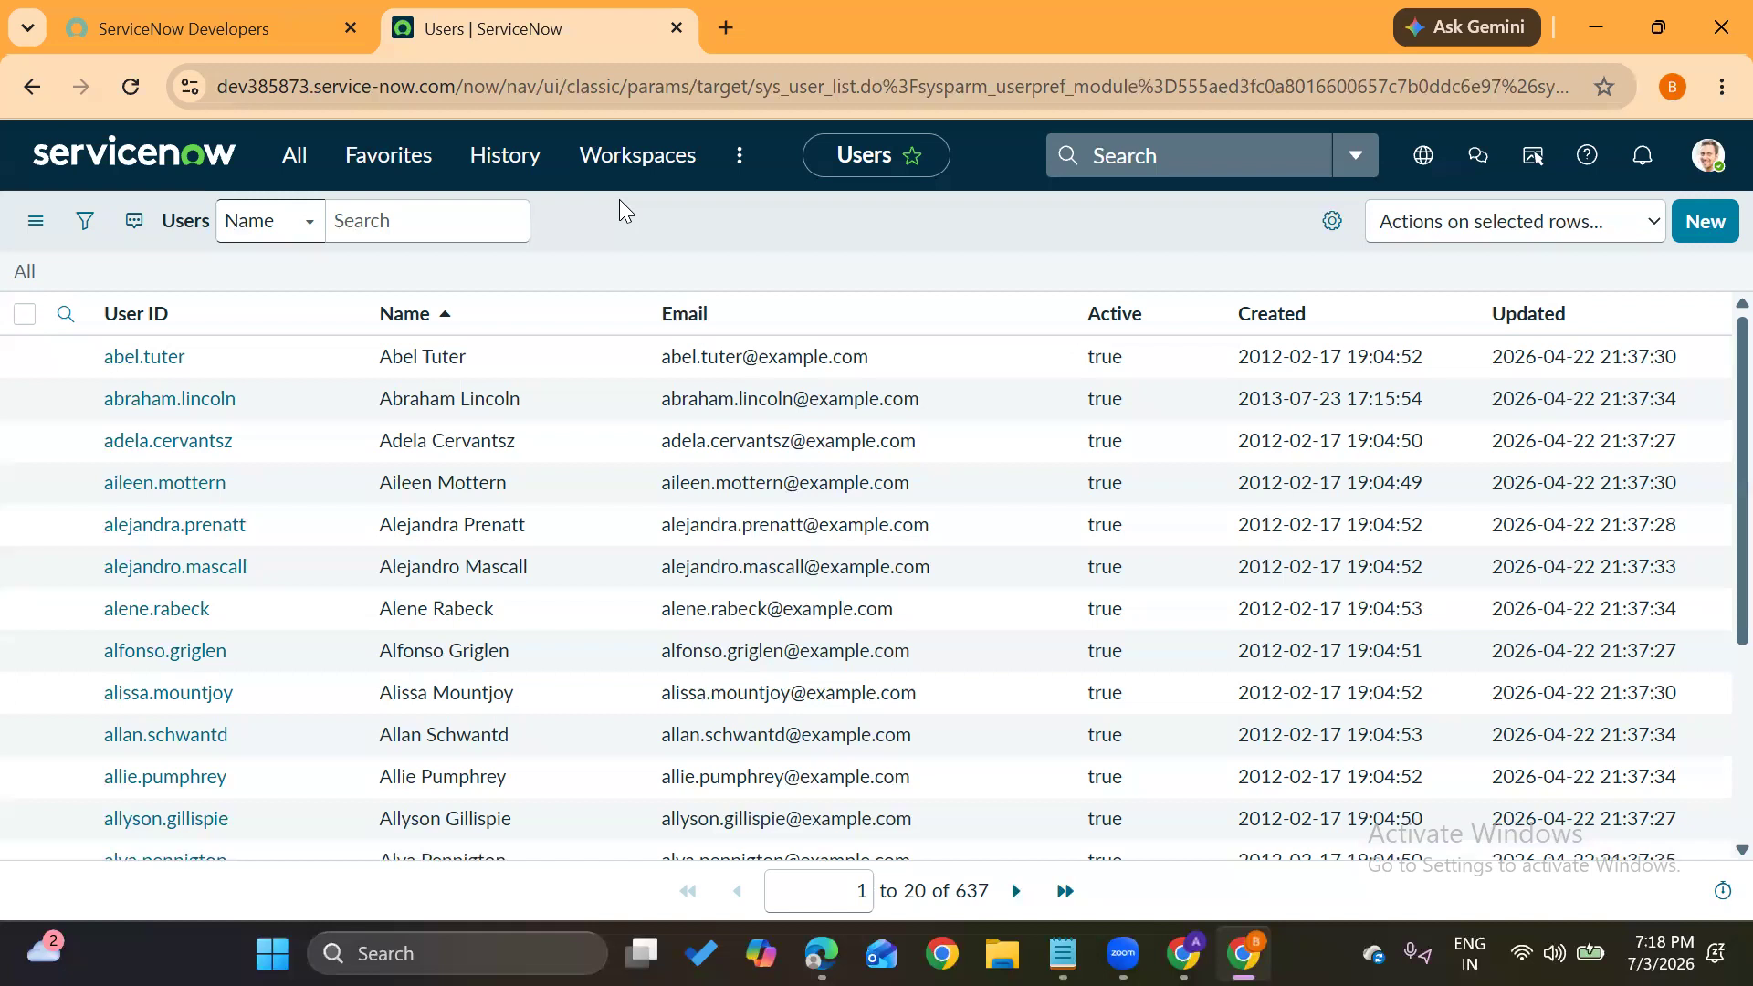
Open LDAP Servers in a new tab from the All menu, then clear the 'ldap' filter
click(291, 168)
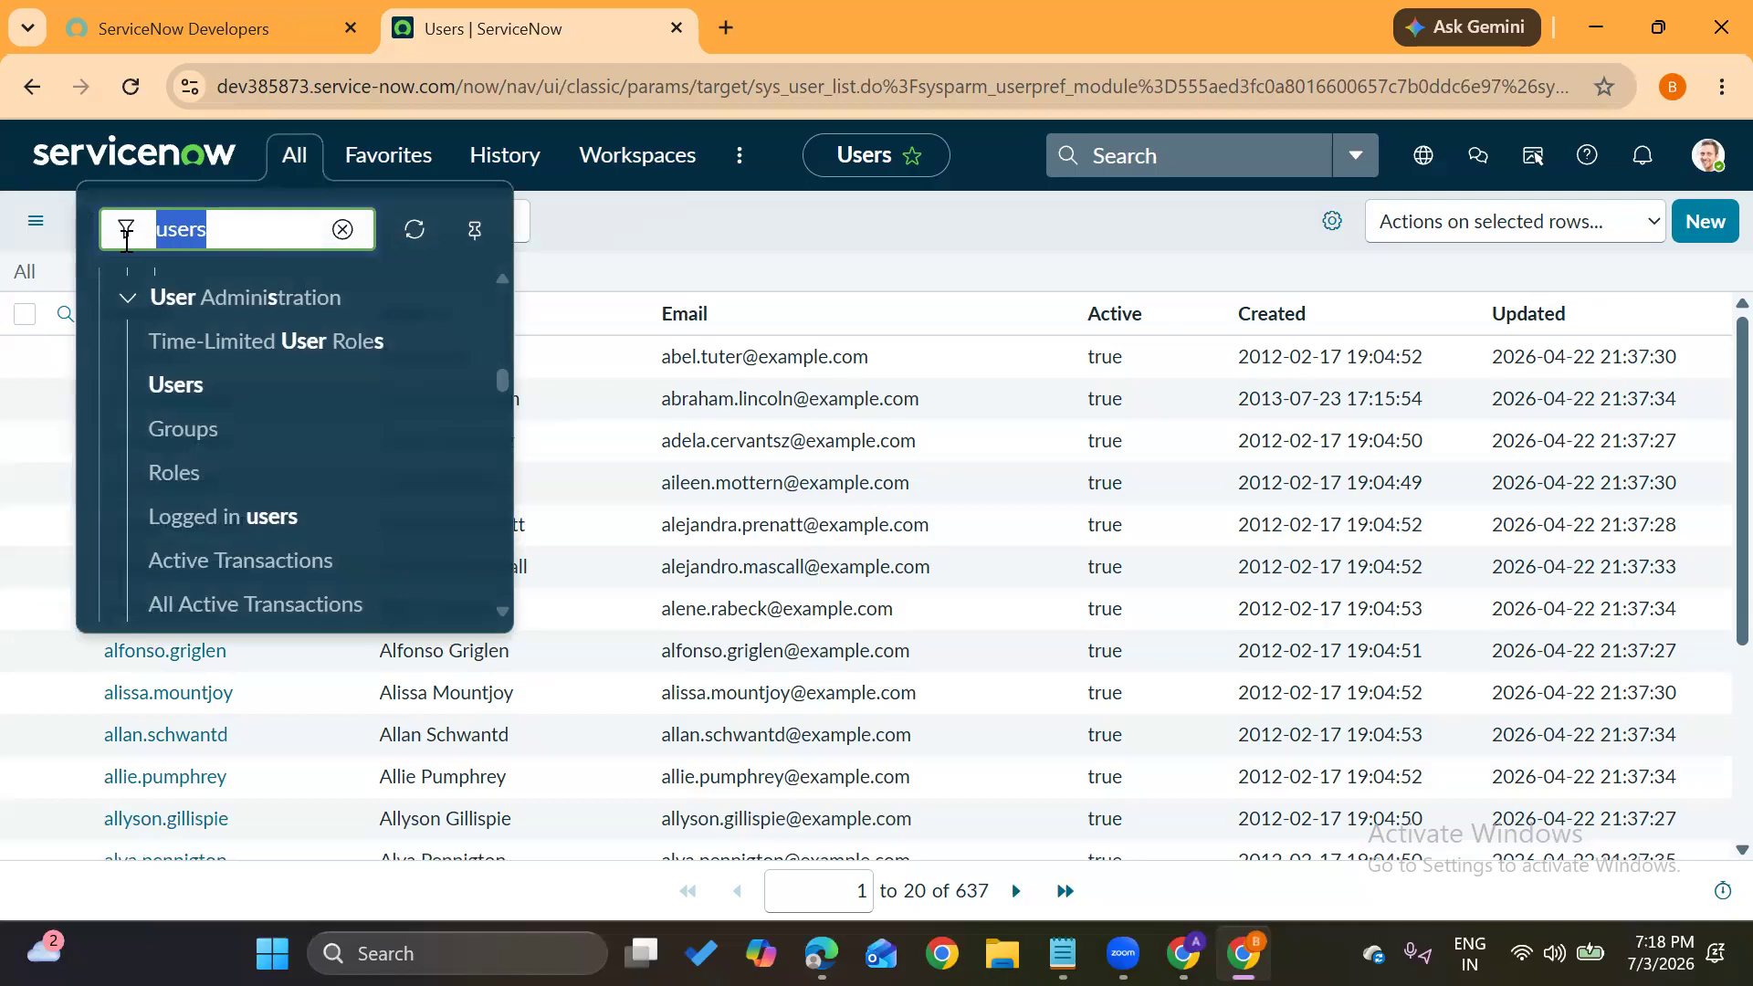
text(ldap)
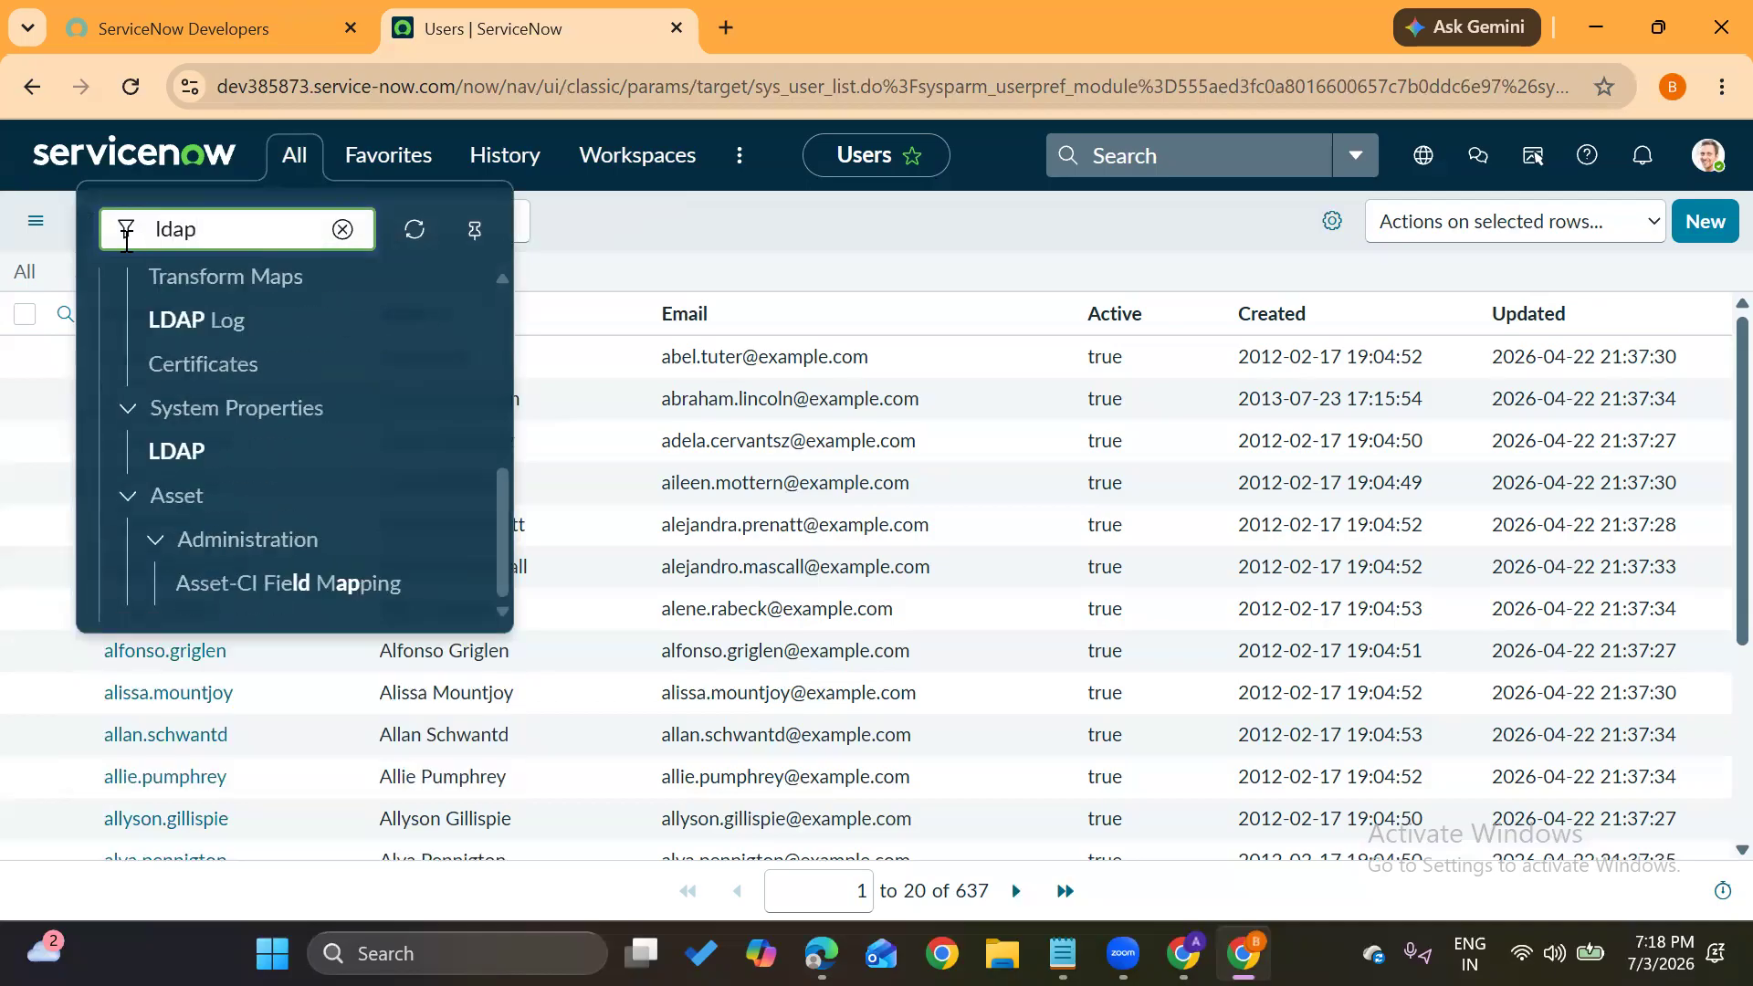
scroll(191, 429, up, 4)
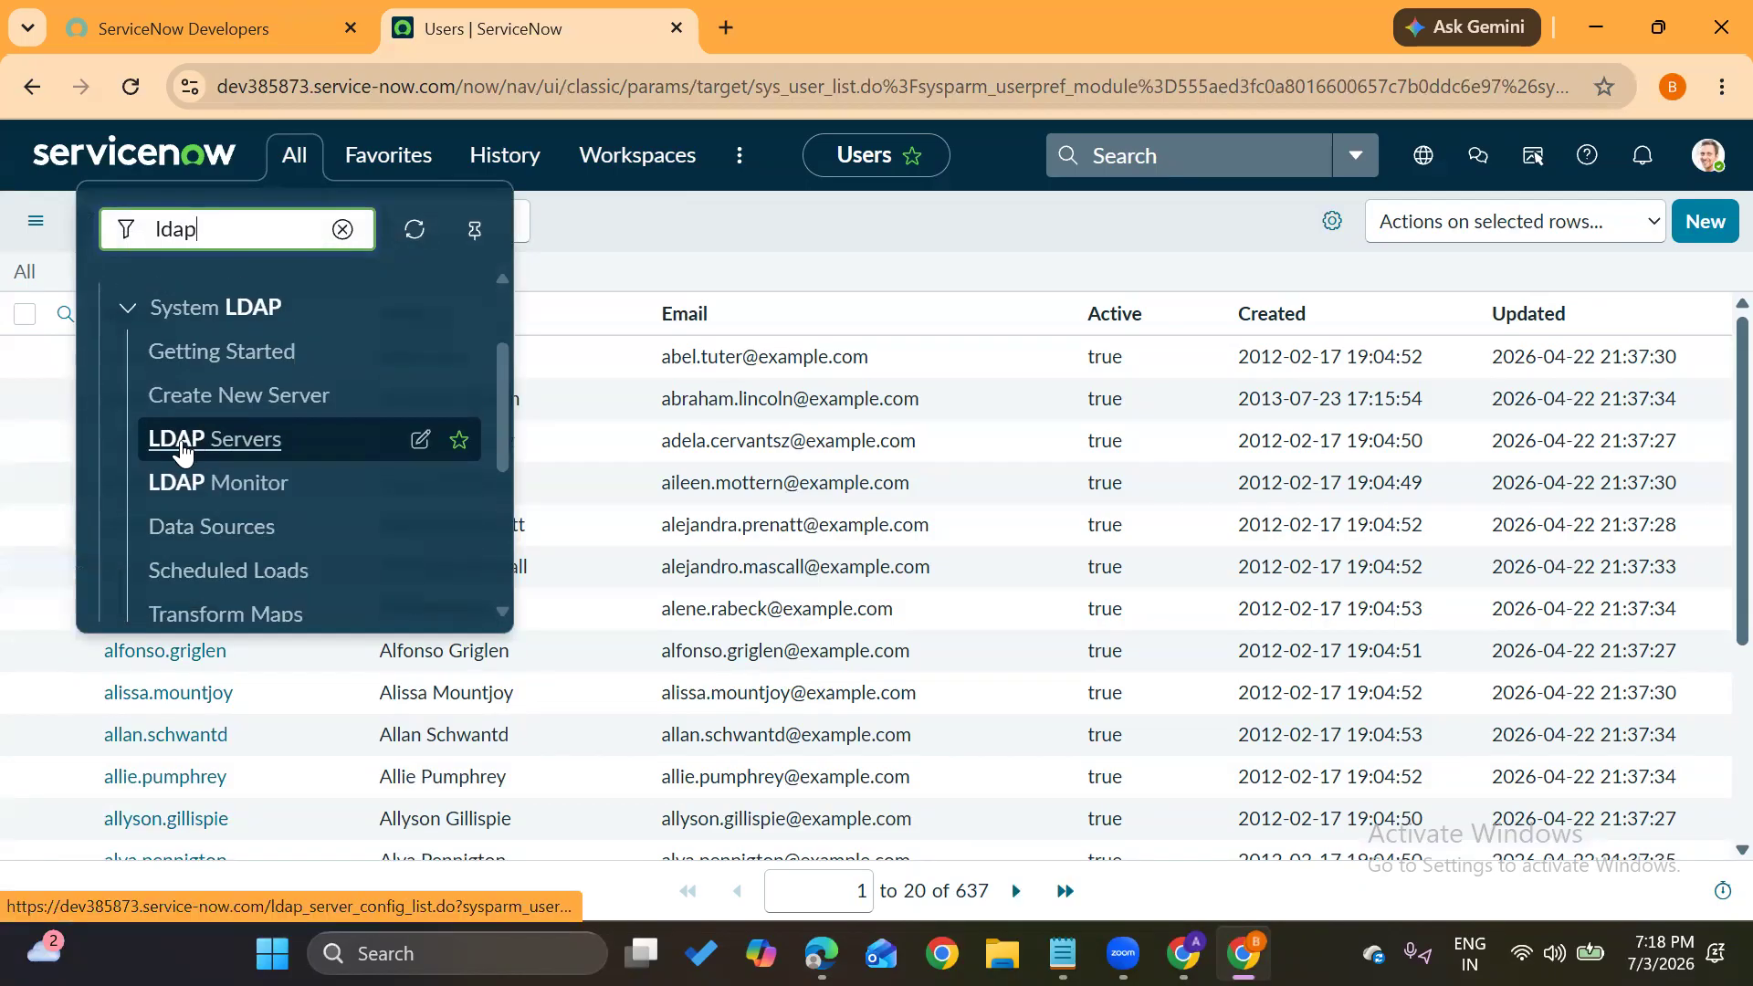
ctrl+click(204, 443)
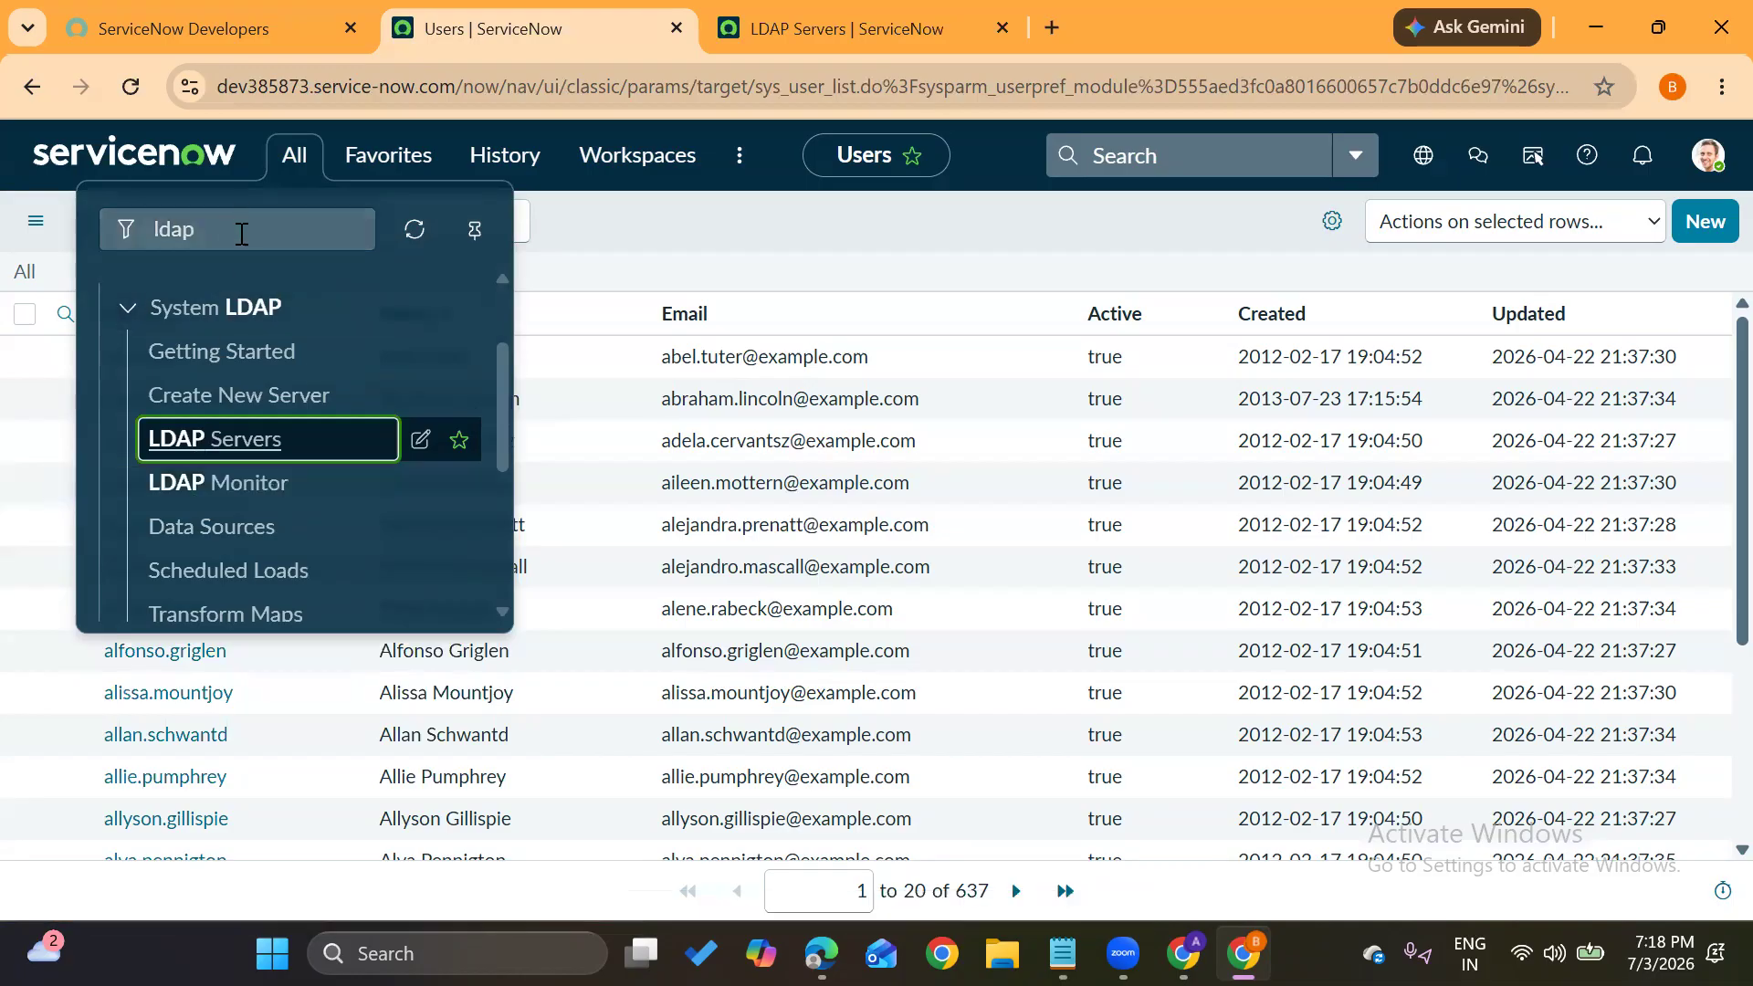
double_click(172, 228)
key(BackSpace)
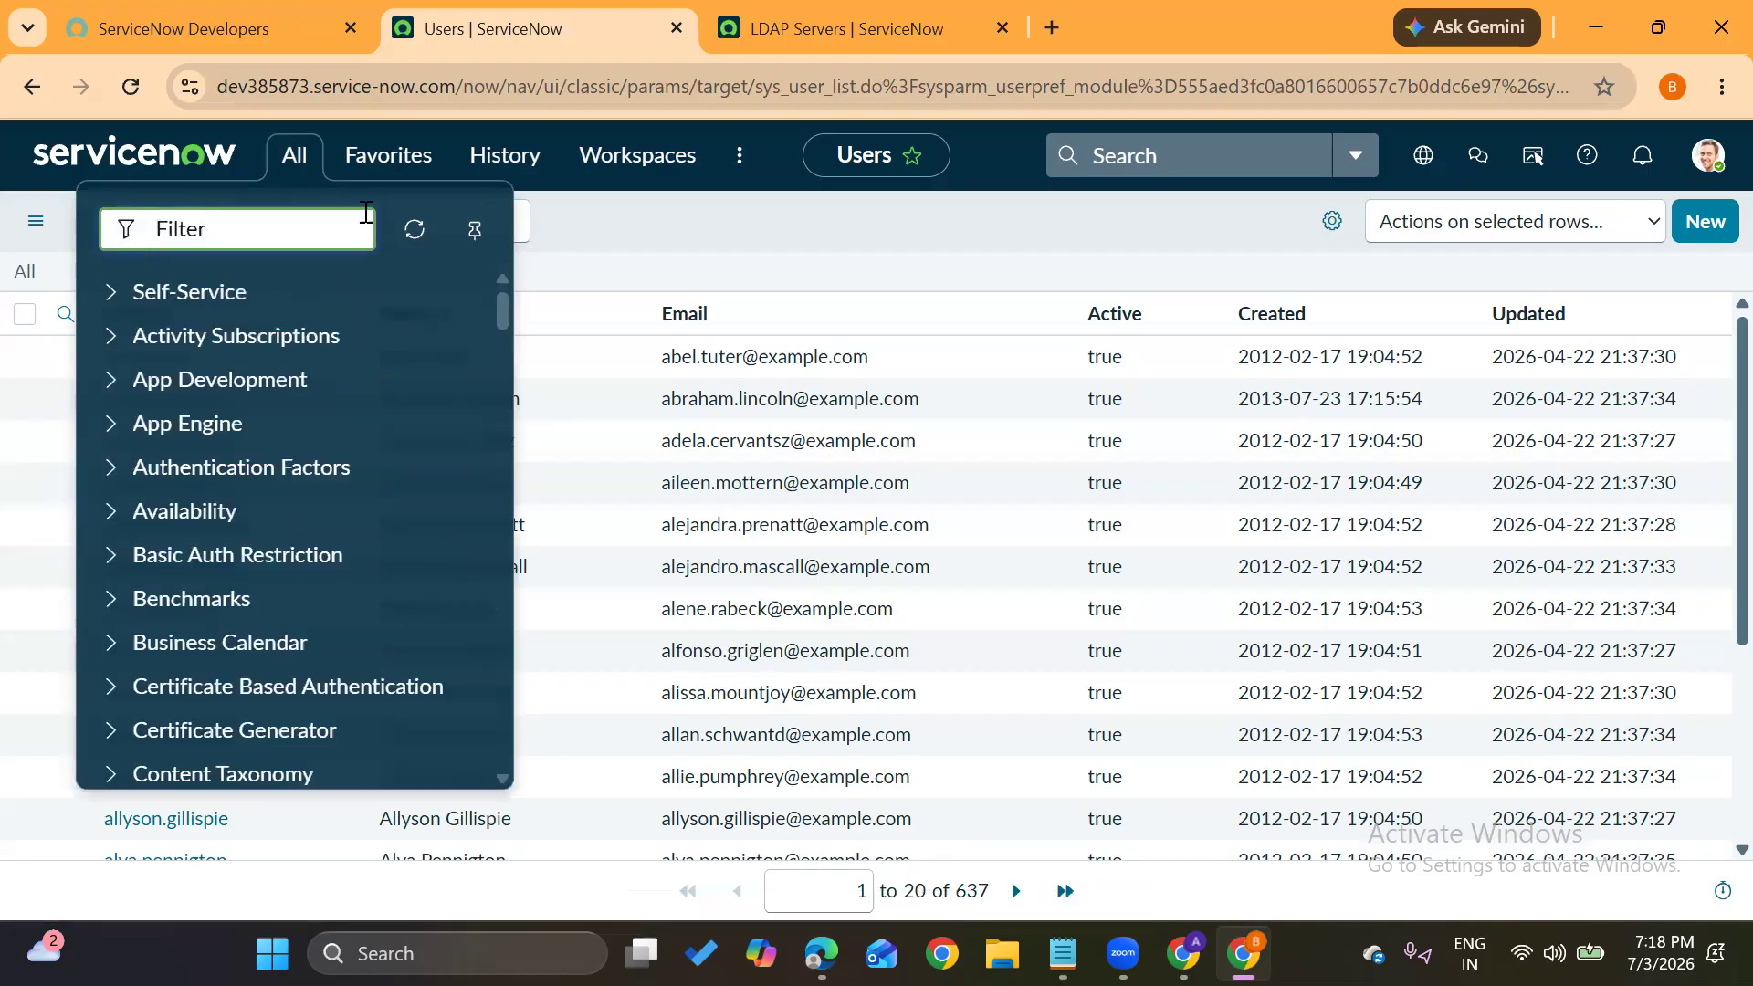
click(637, 217)
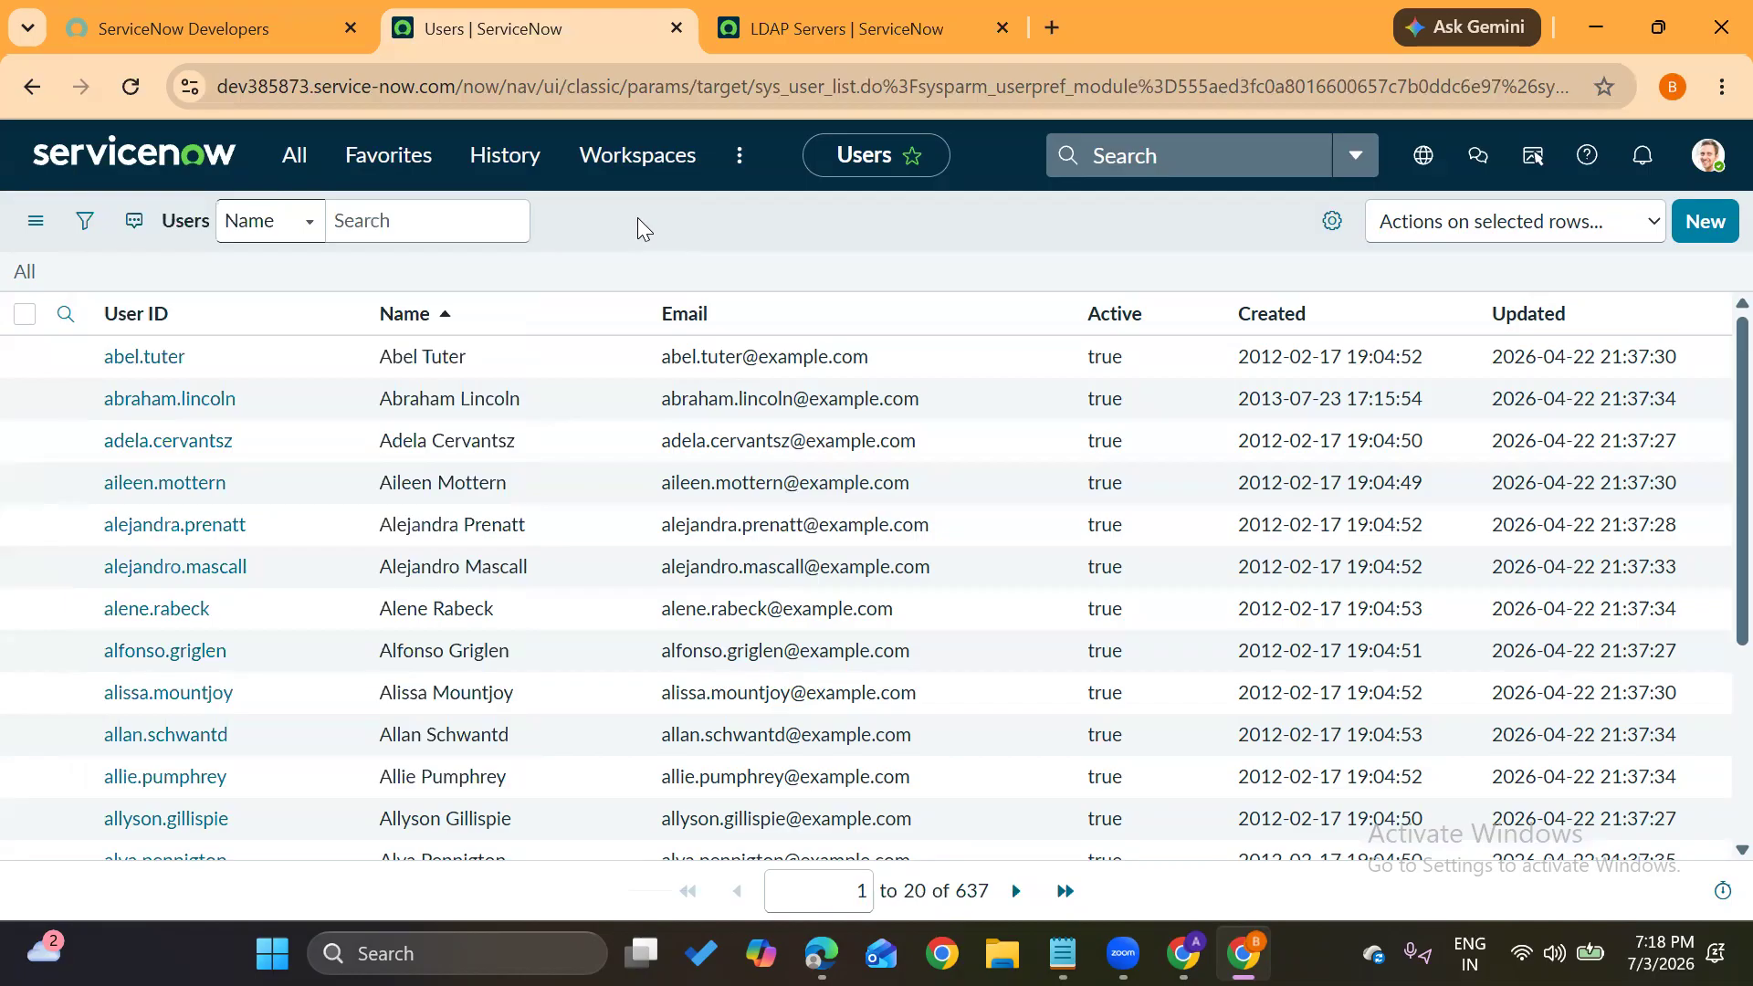
scroll(254, 547, down, 3)
scroll(253, 547, up, 3)
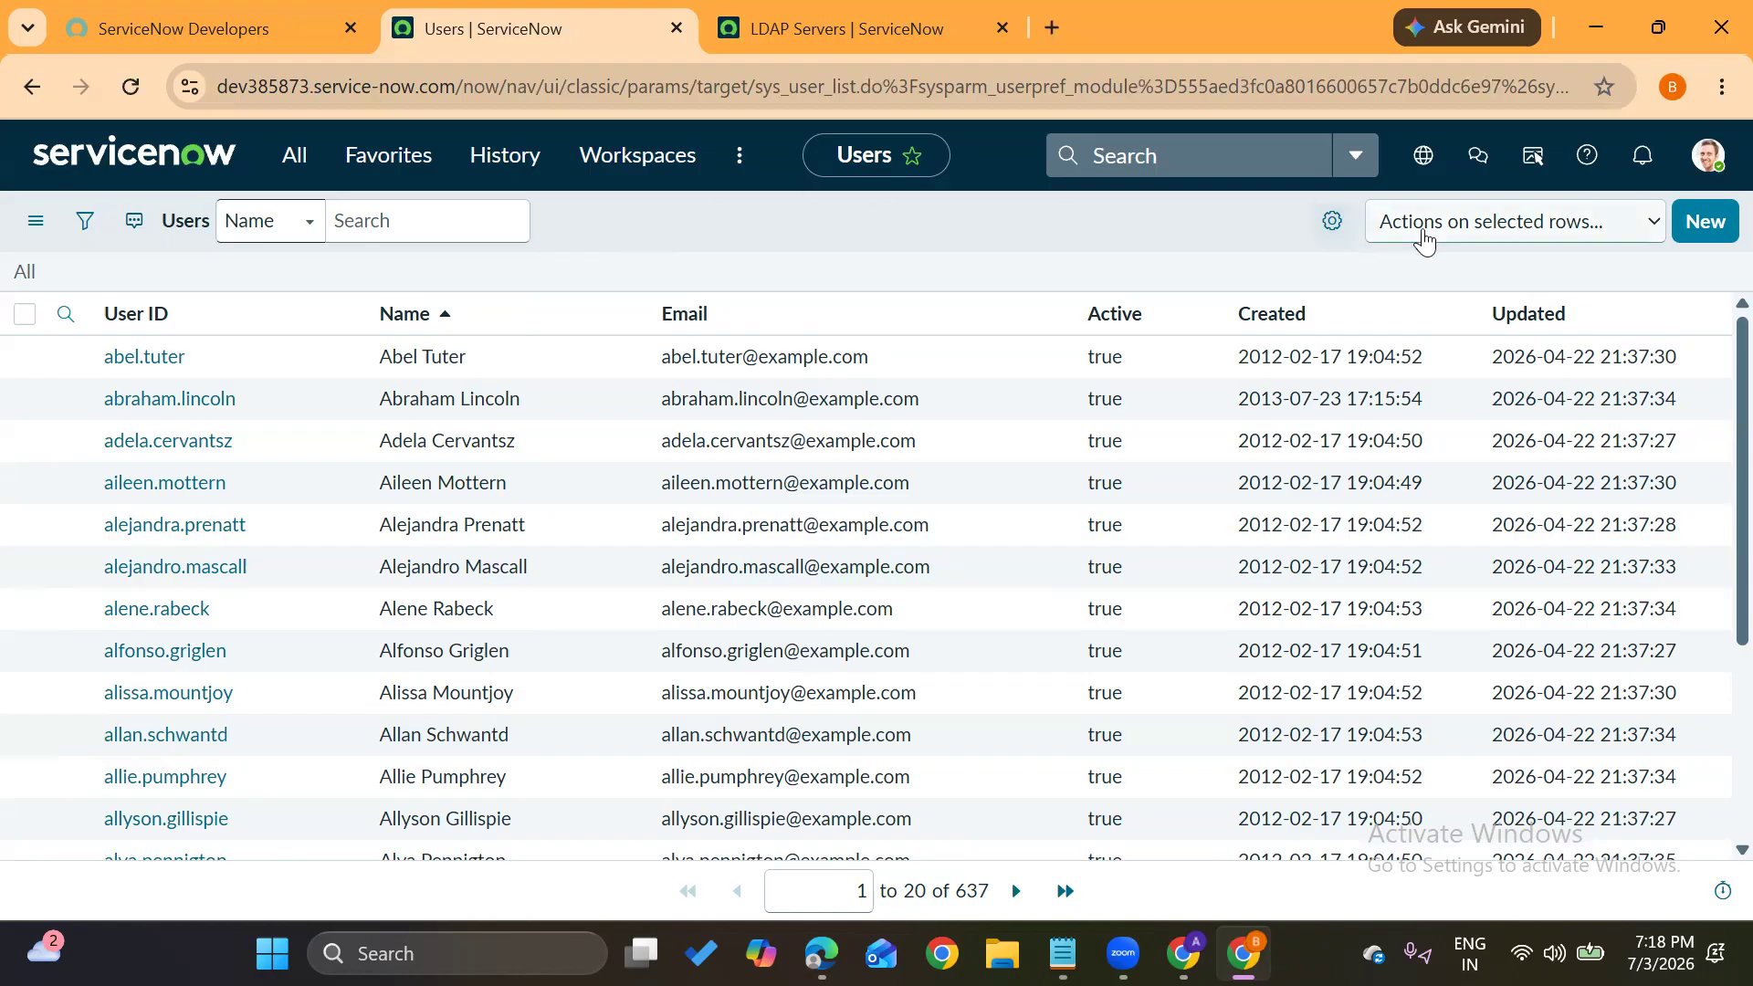
Start a new user record and enter the user ID, first name and last name
click(1684, 221)
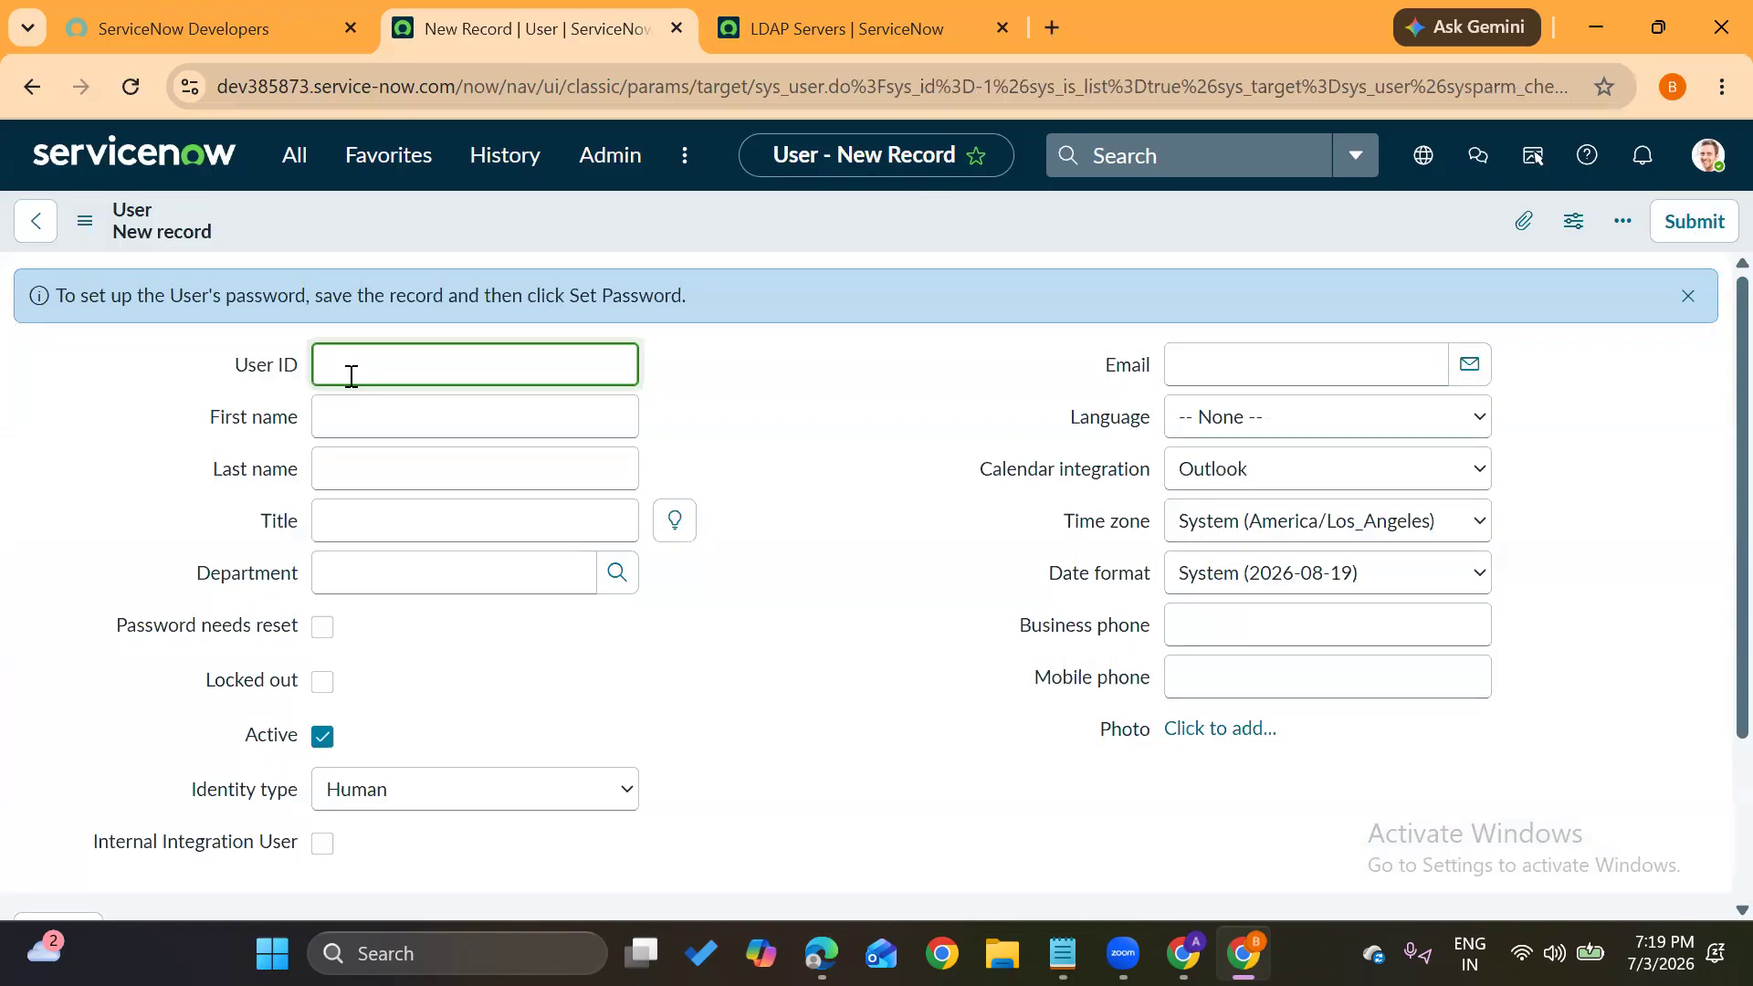
text(sai)
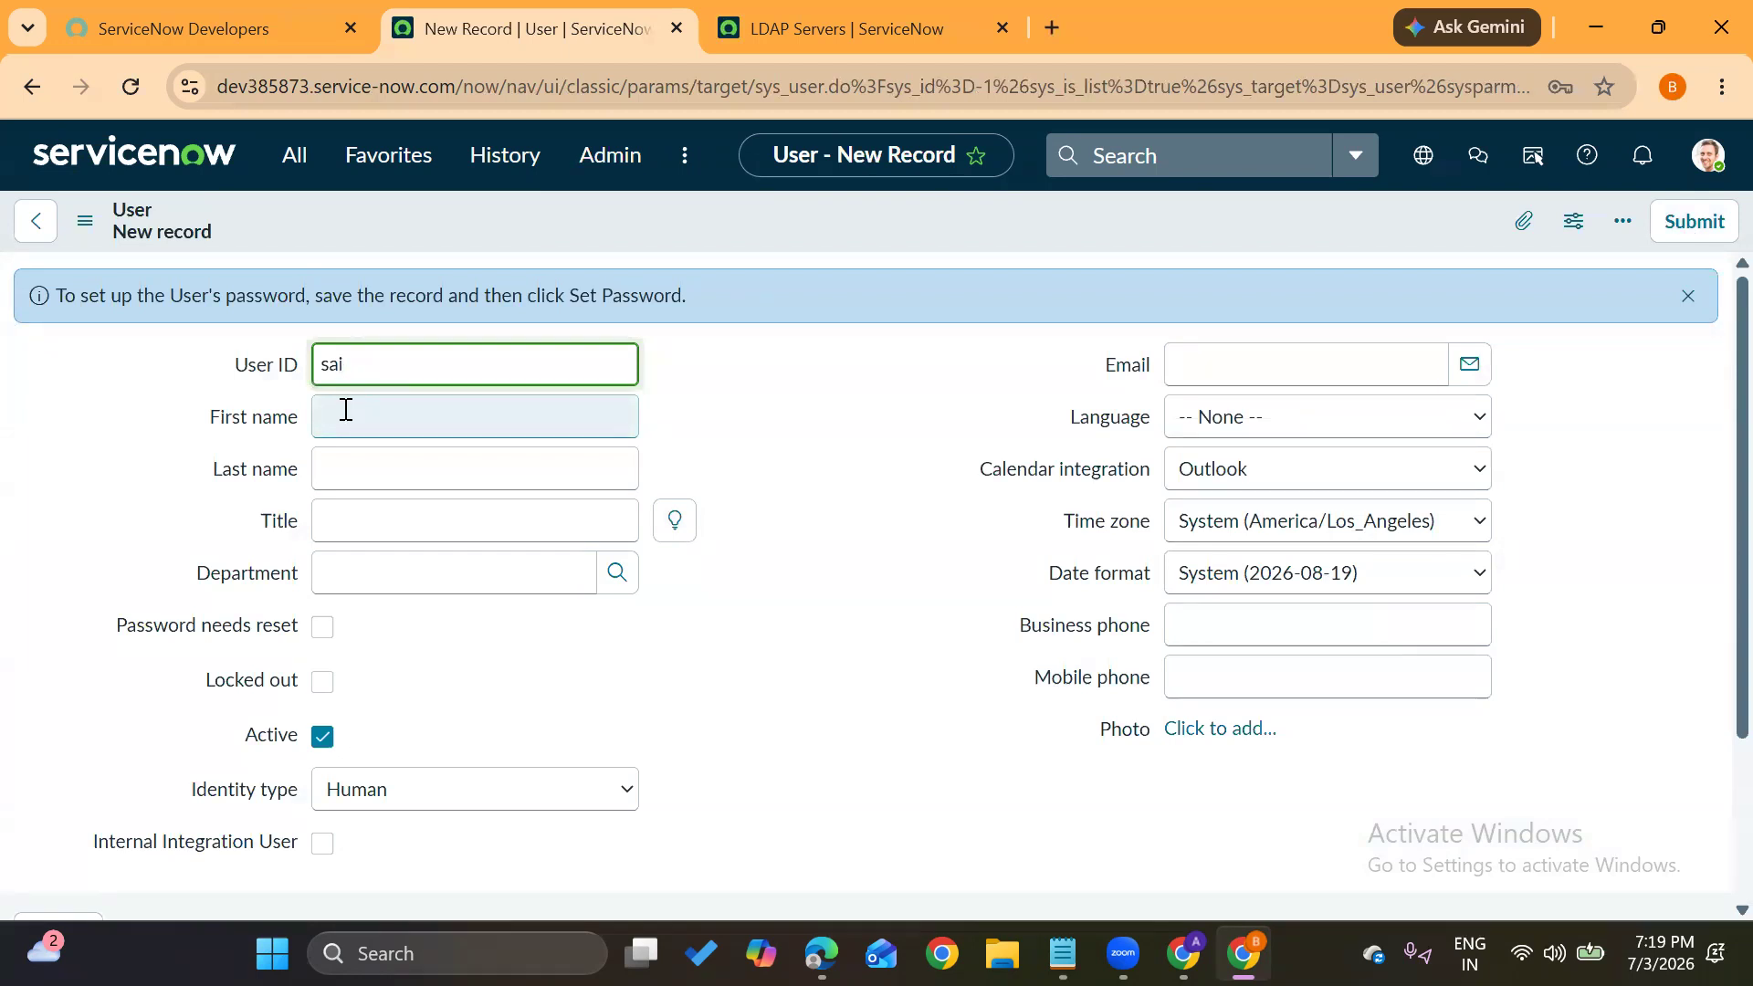
click(346, 410)
key(Tab)
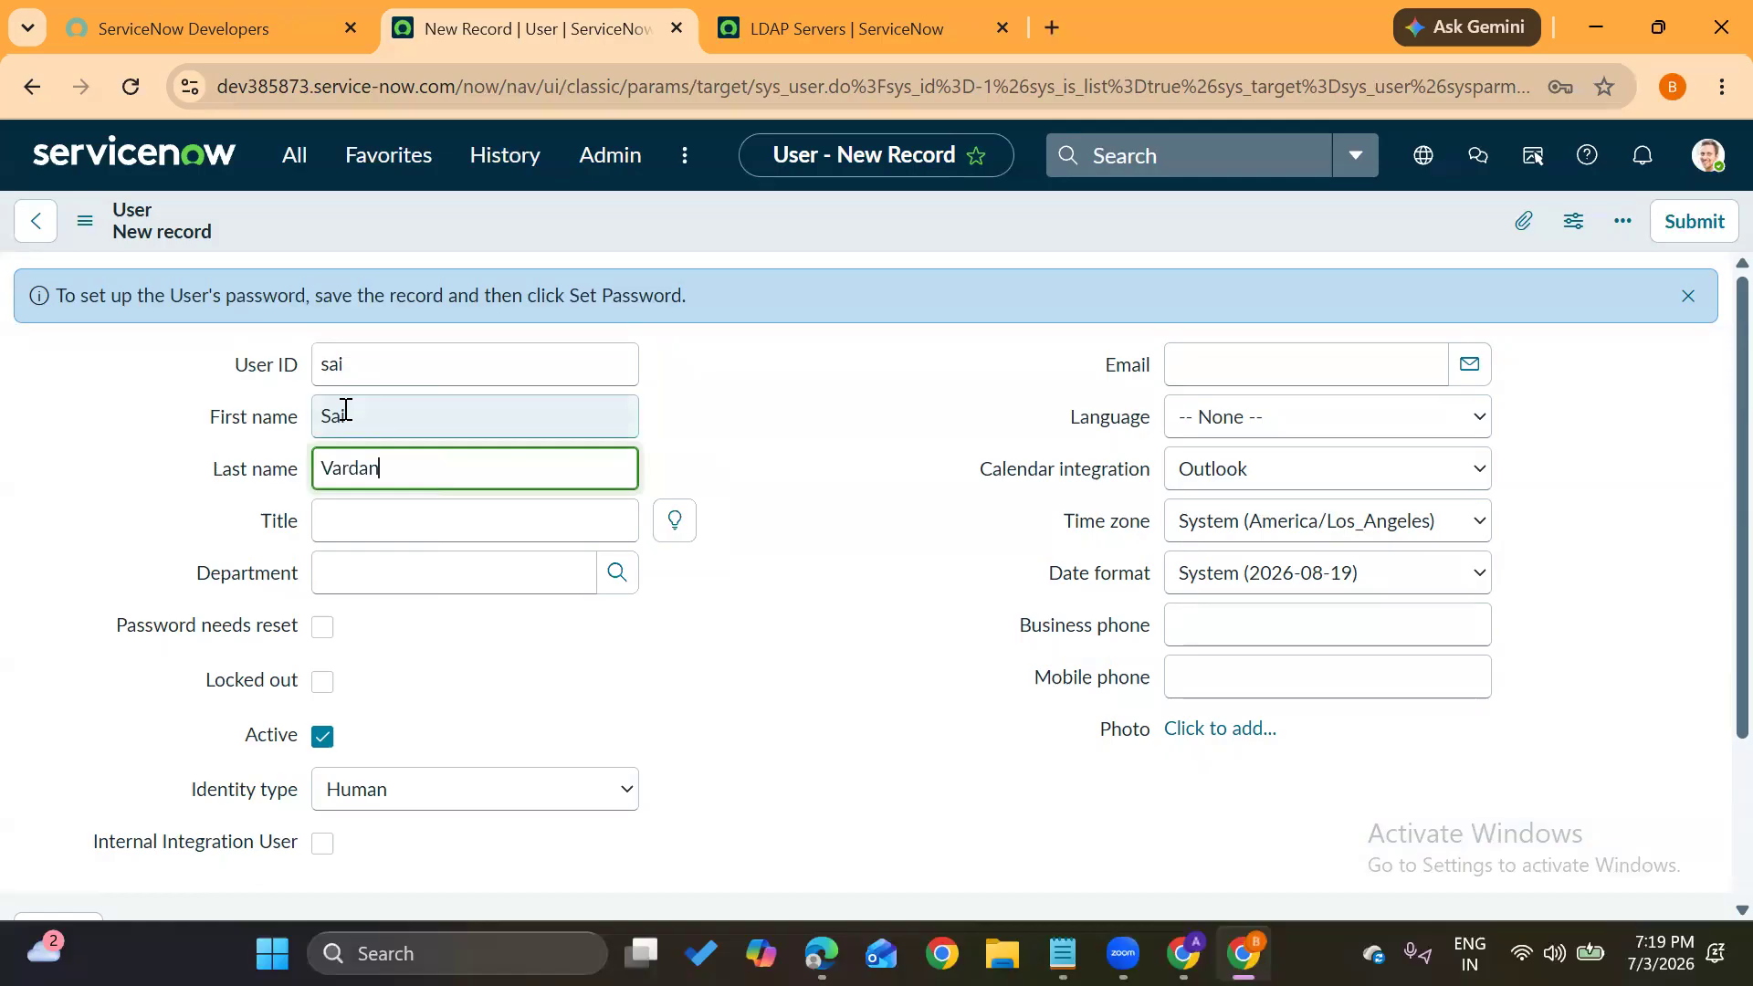
click(764, 475)
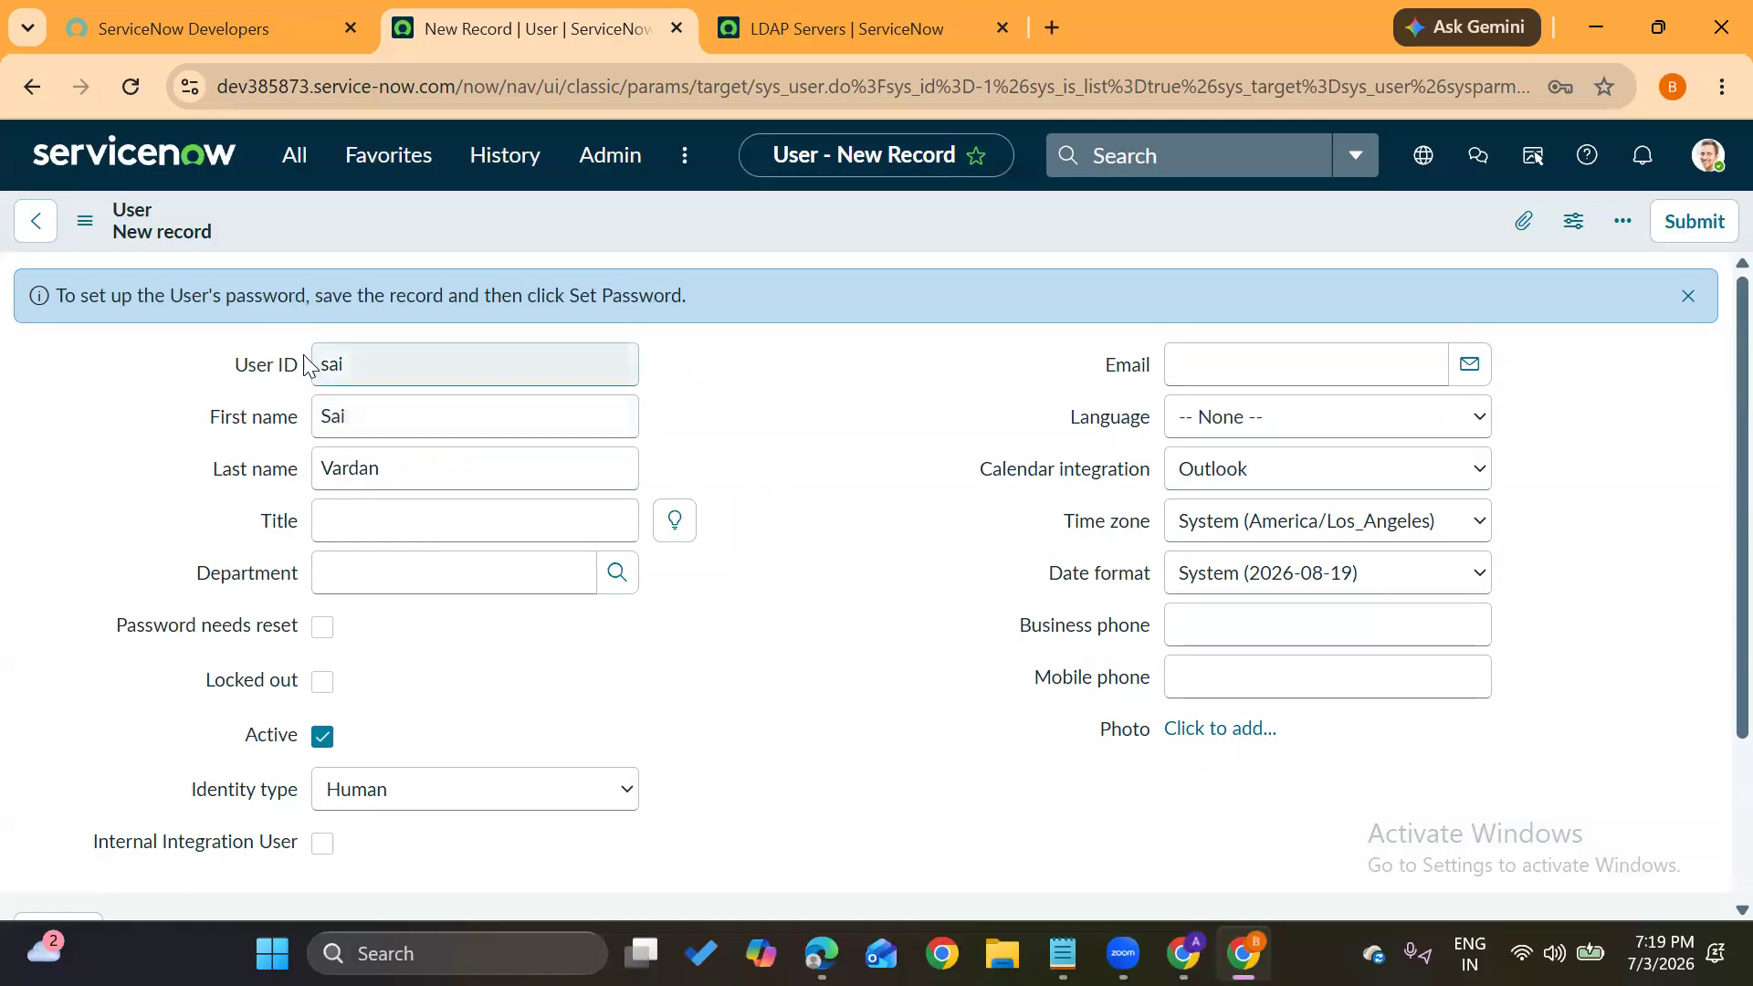
double_click(344, 365)
click(694, 411)
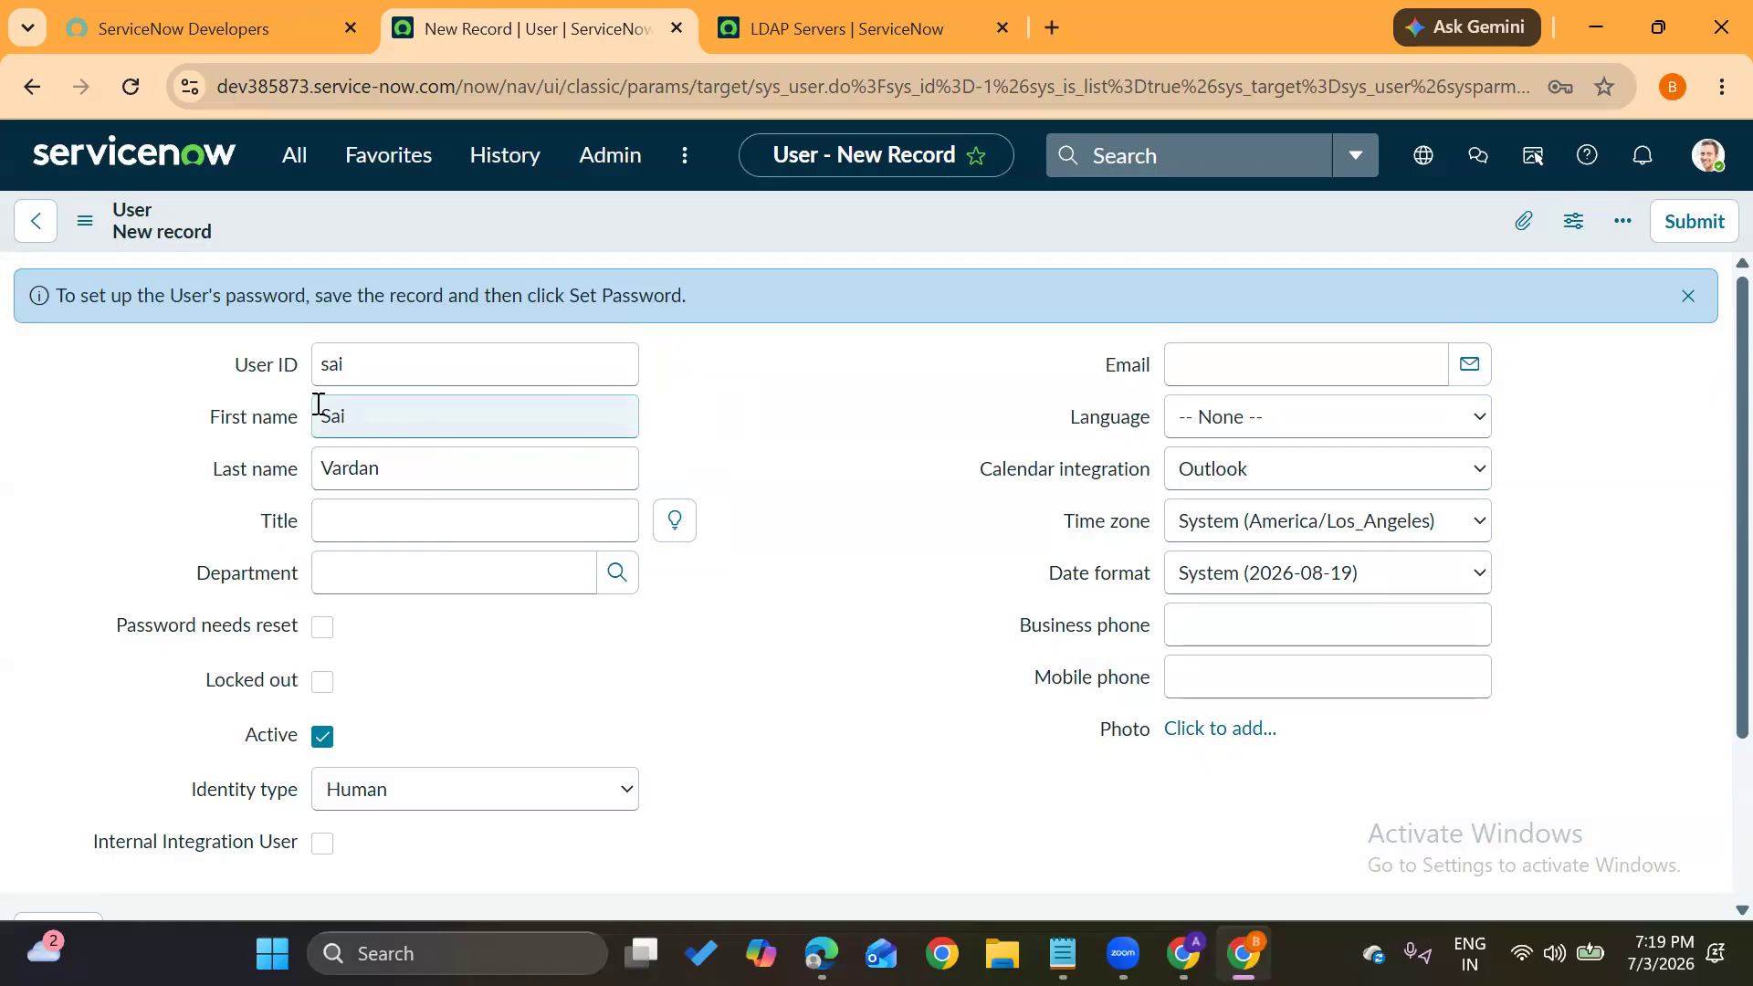
scroll(919, 478, down, 1)
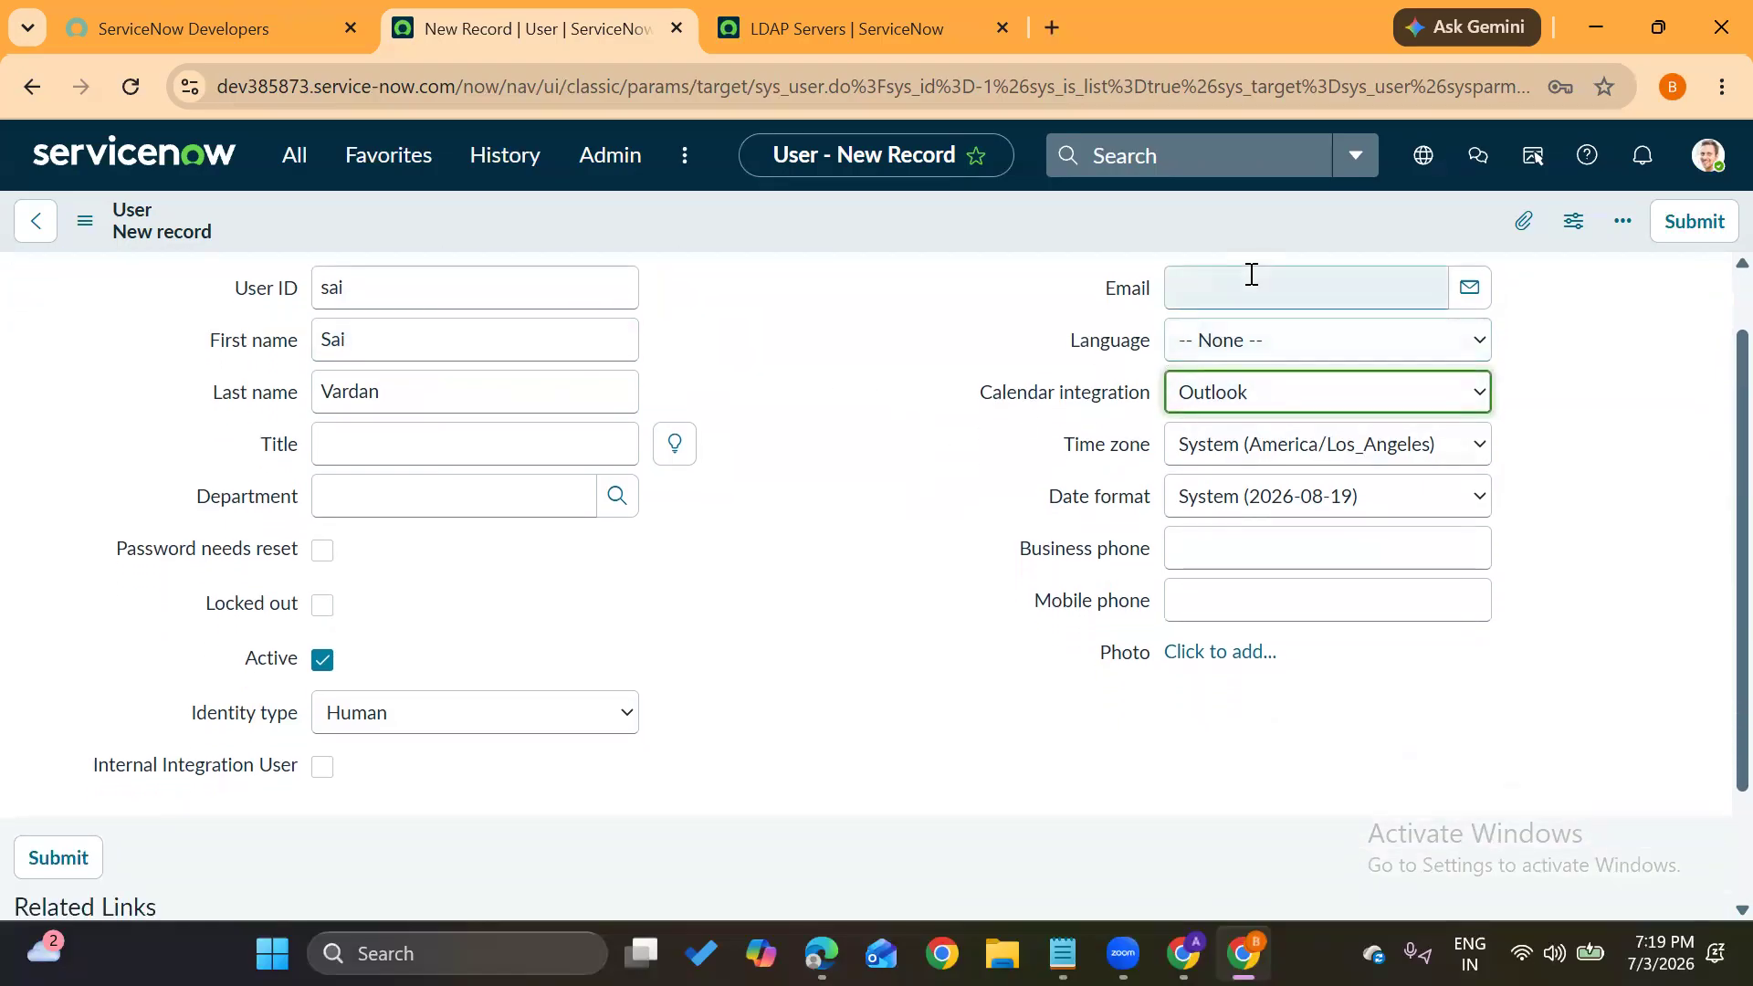
click(1229, 356)
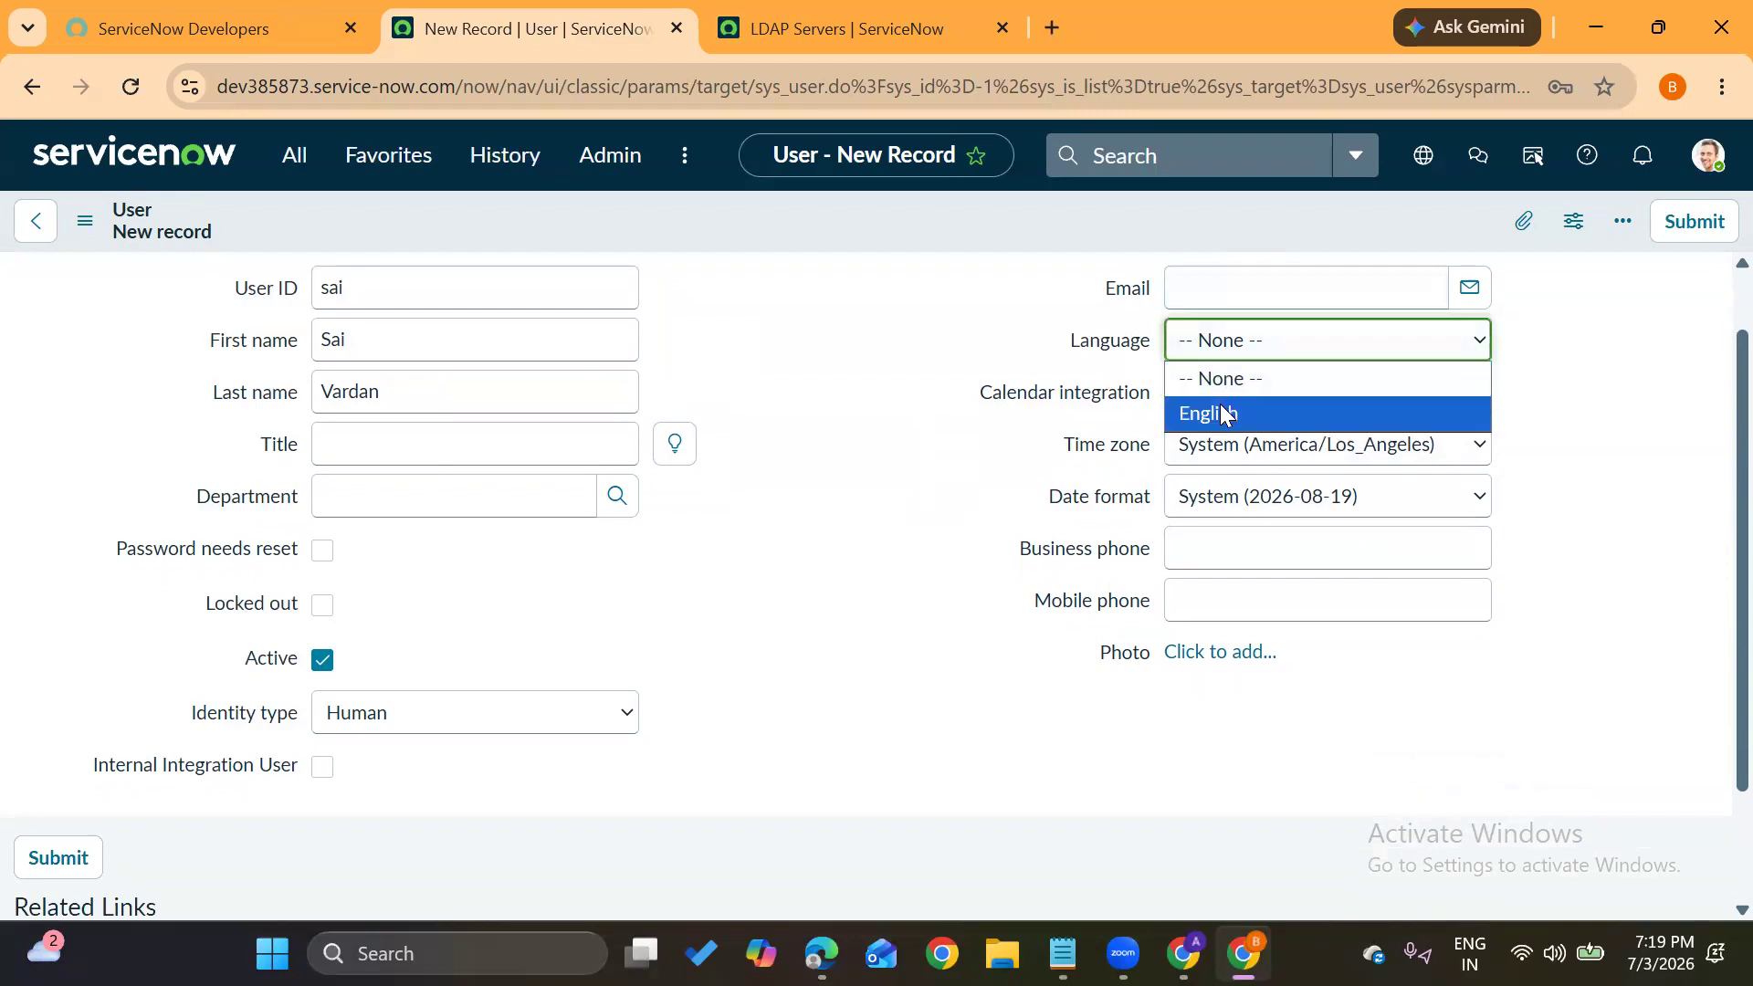
click(773, 553)
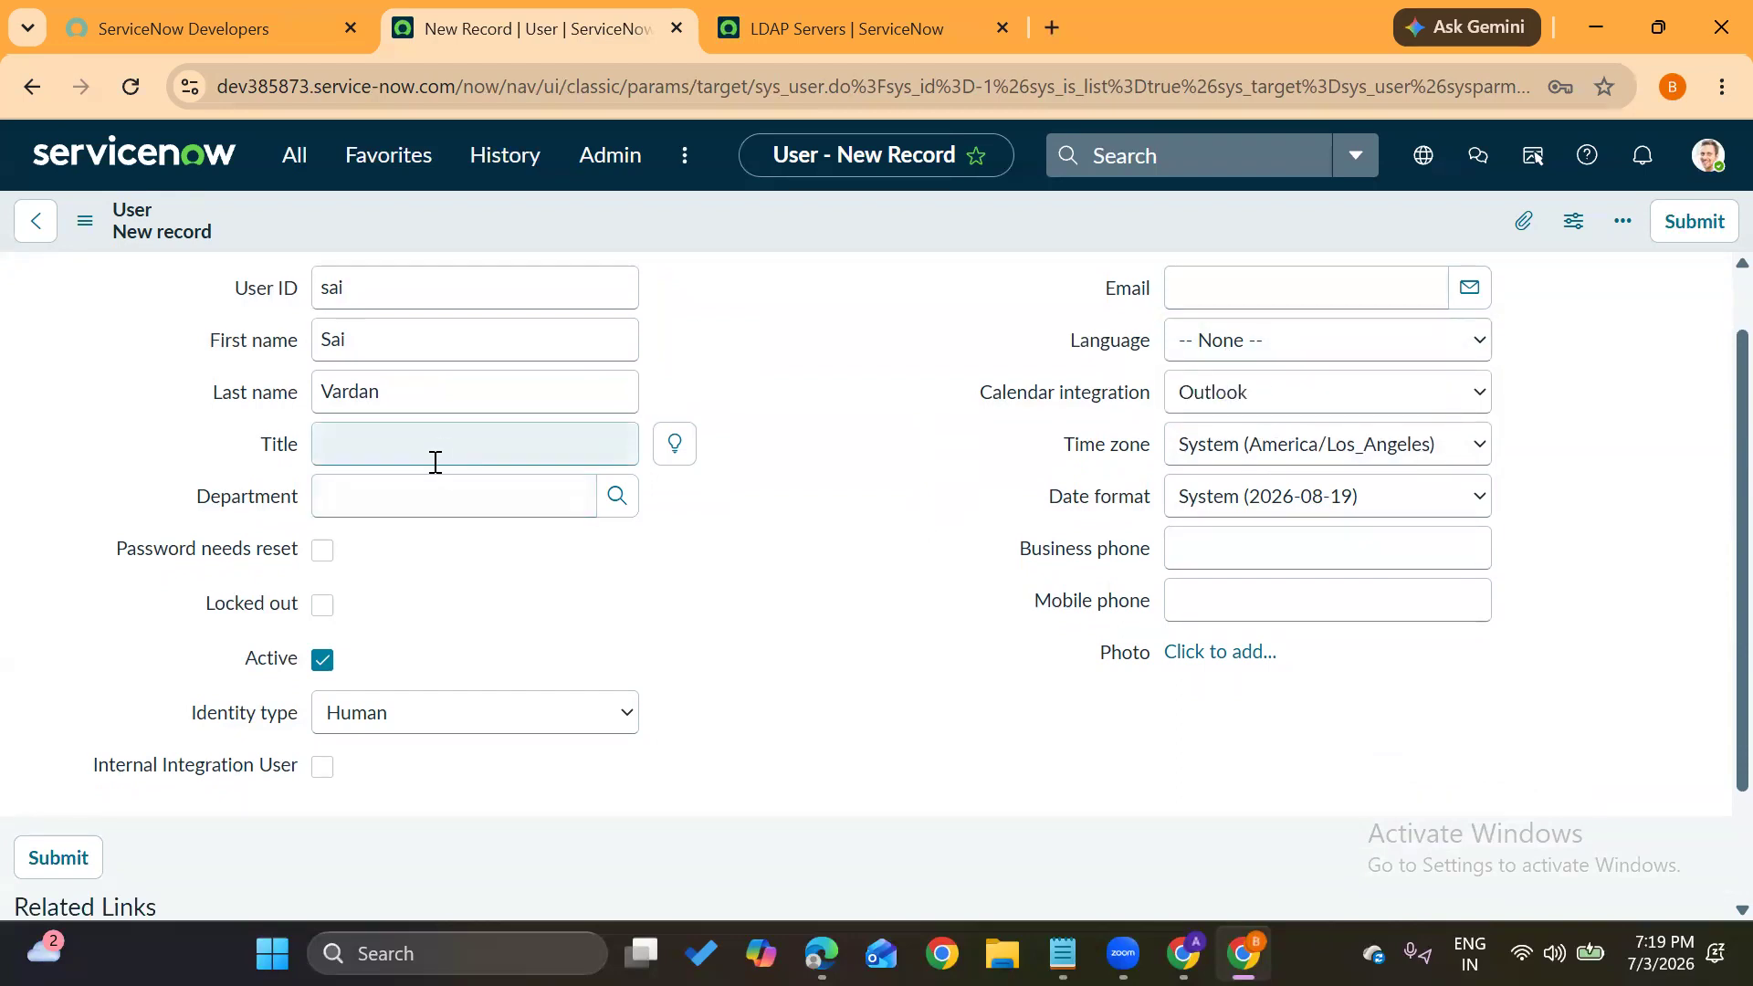
click(417, 498)
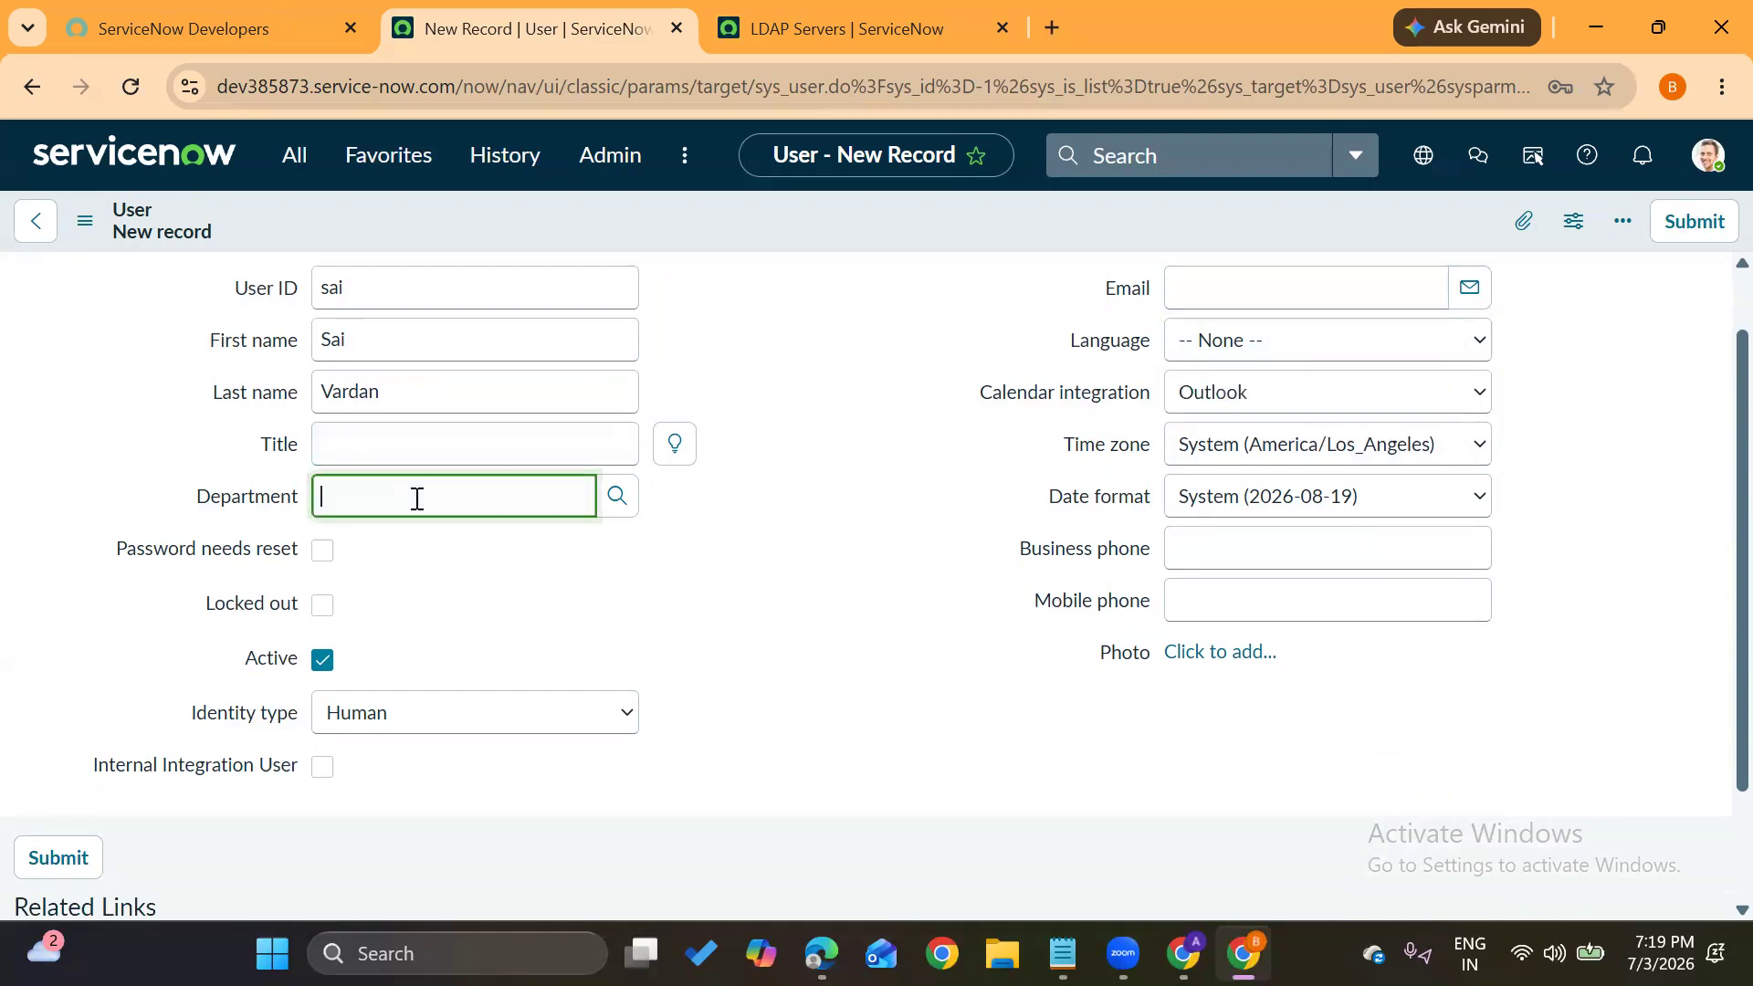
click(471, 714)
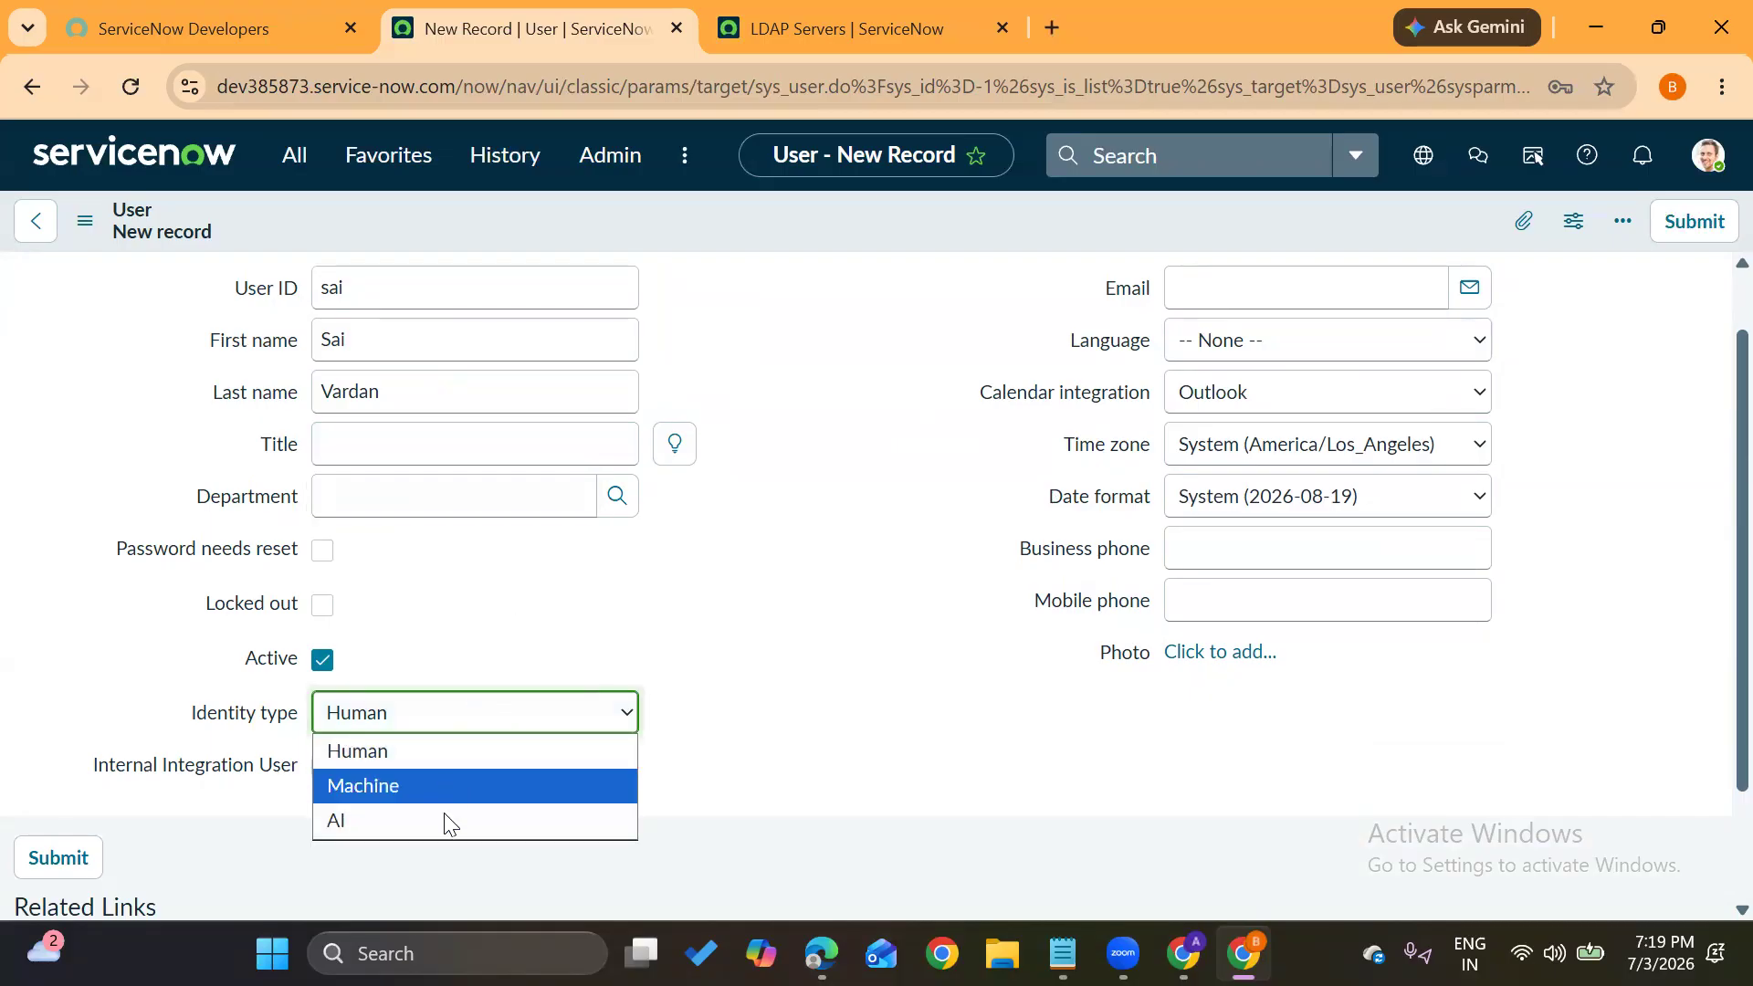
click(679, 592)
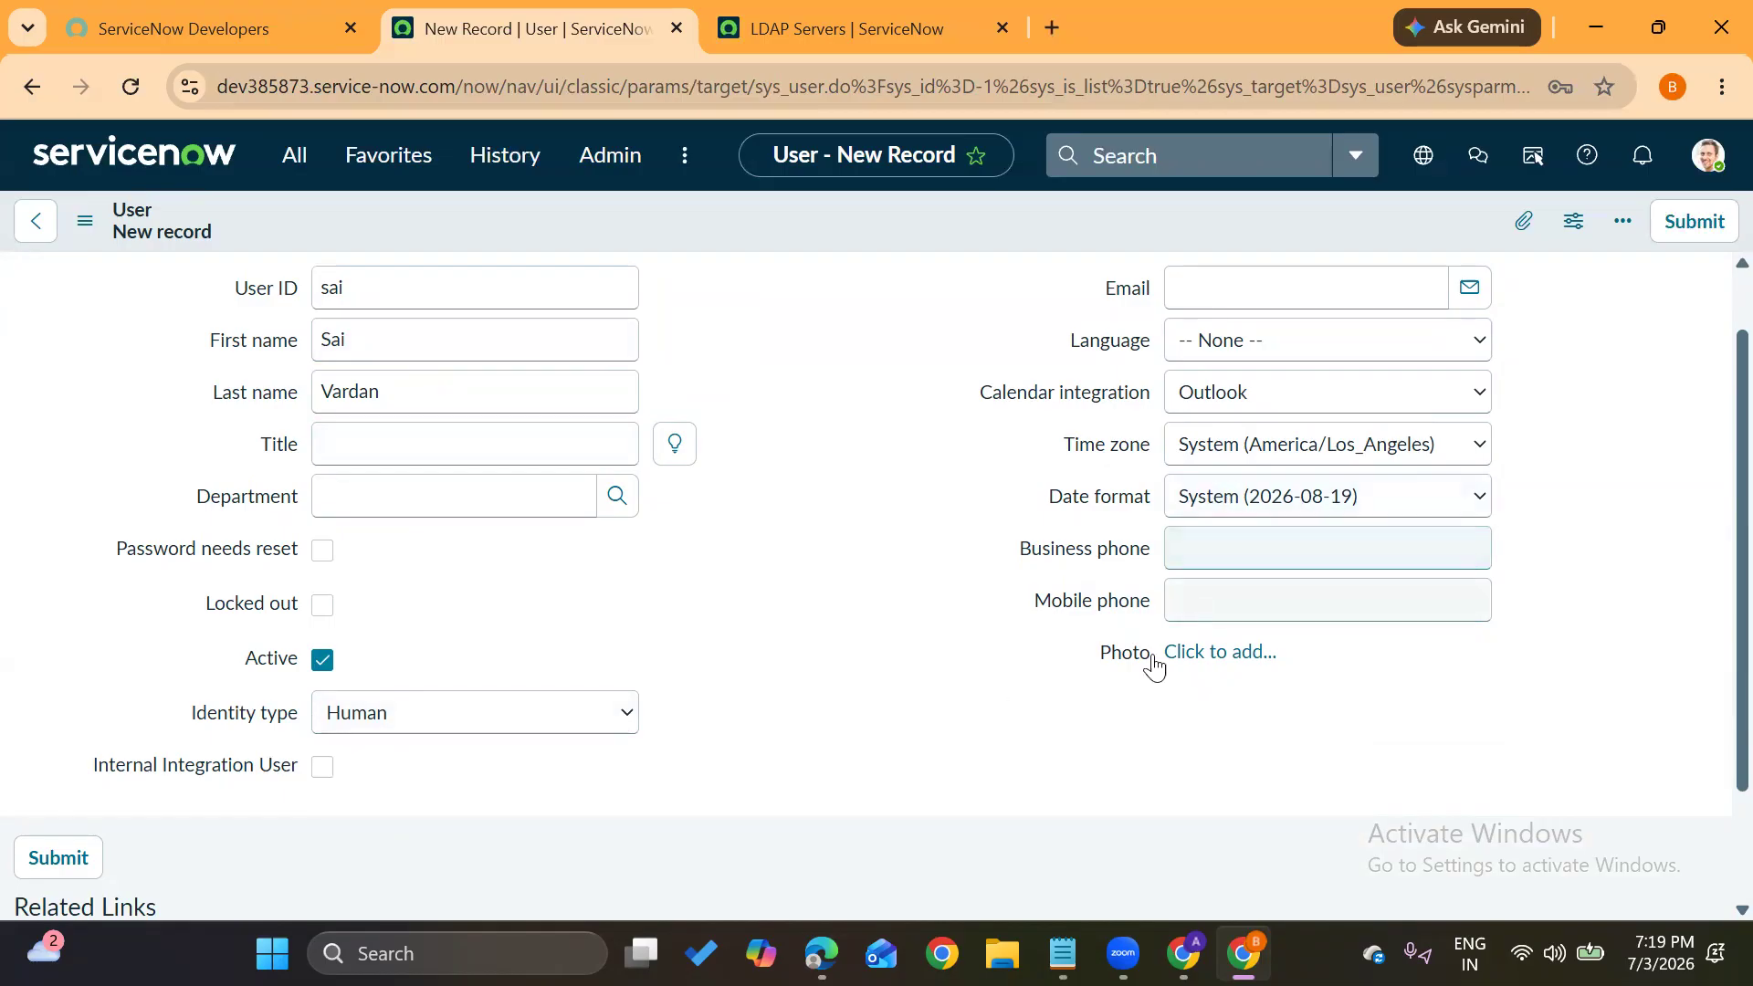
scroll(912, 544, down, 2)
scroll(911, 544, up, 2)
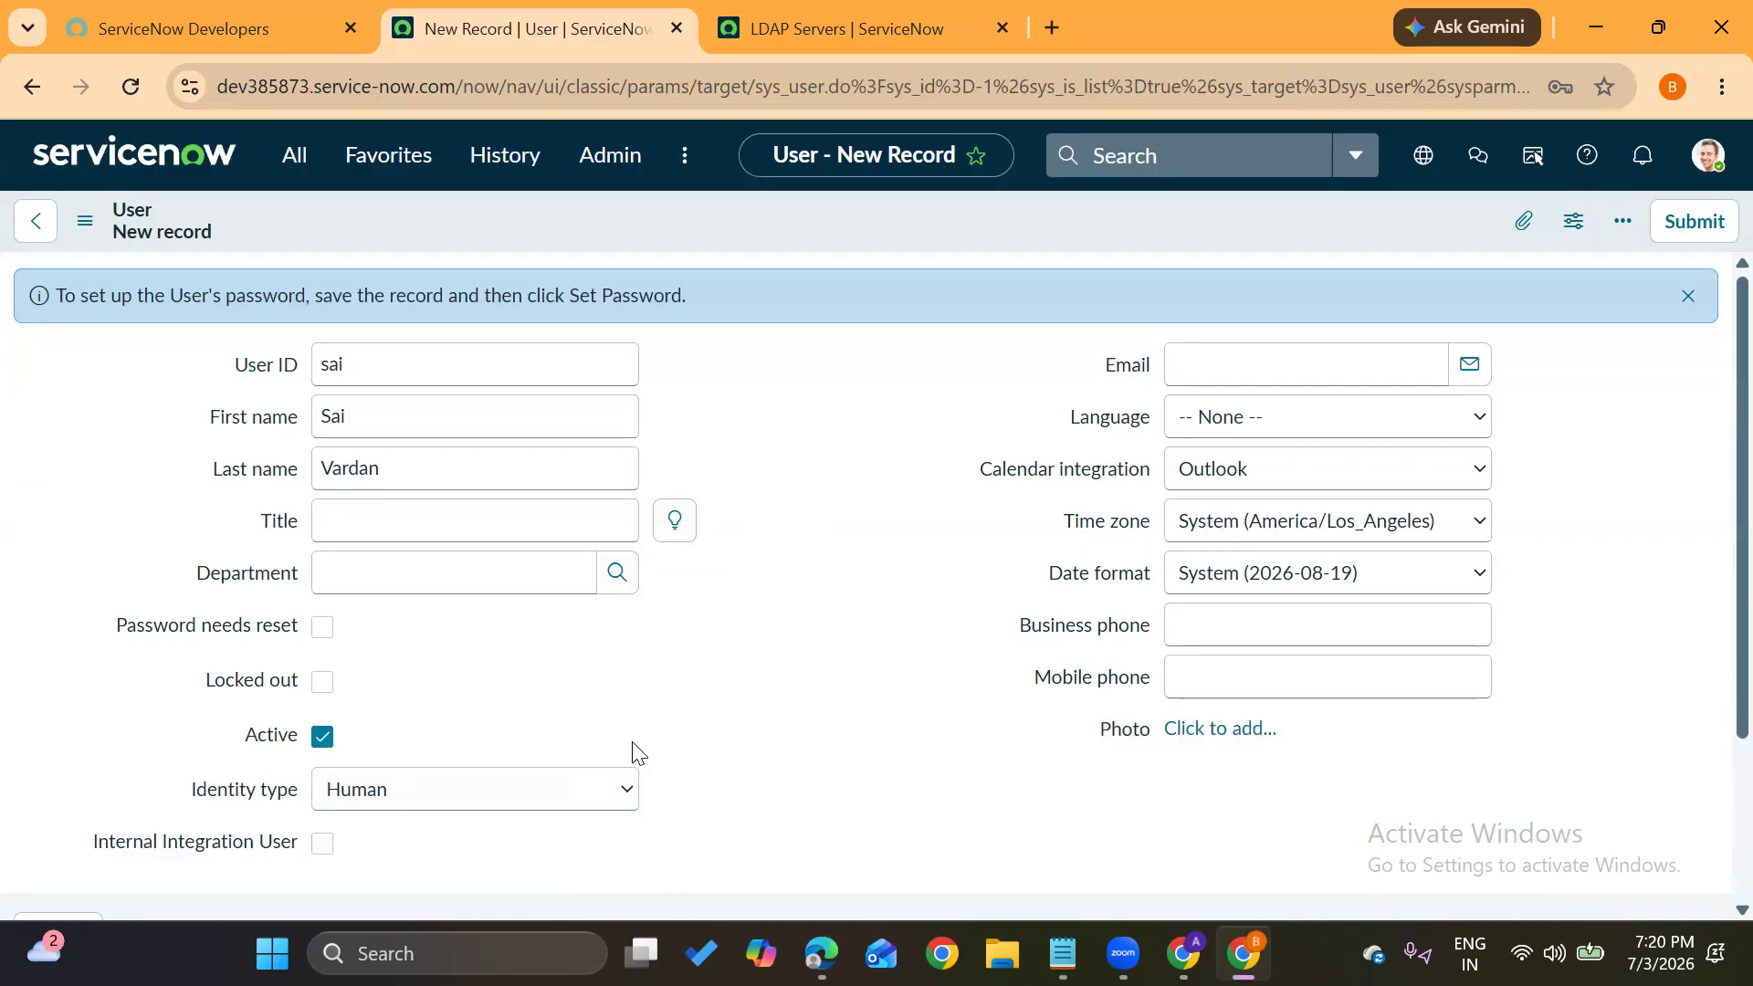
Enter the user's e-mail address and save the new user record
click(1226, 357)
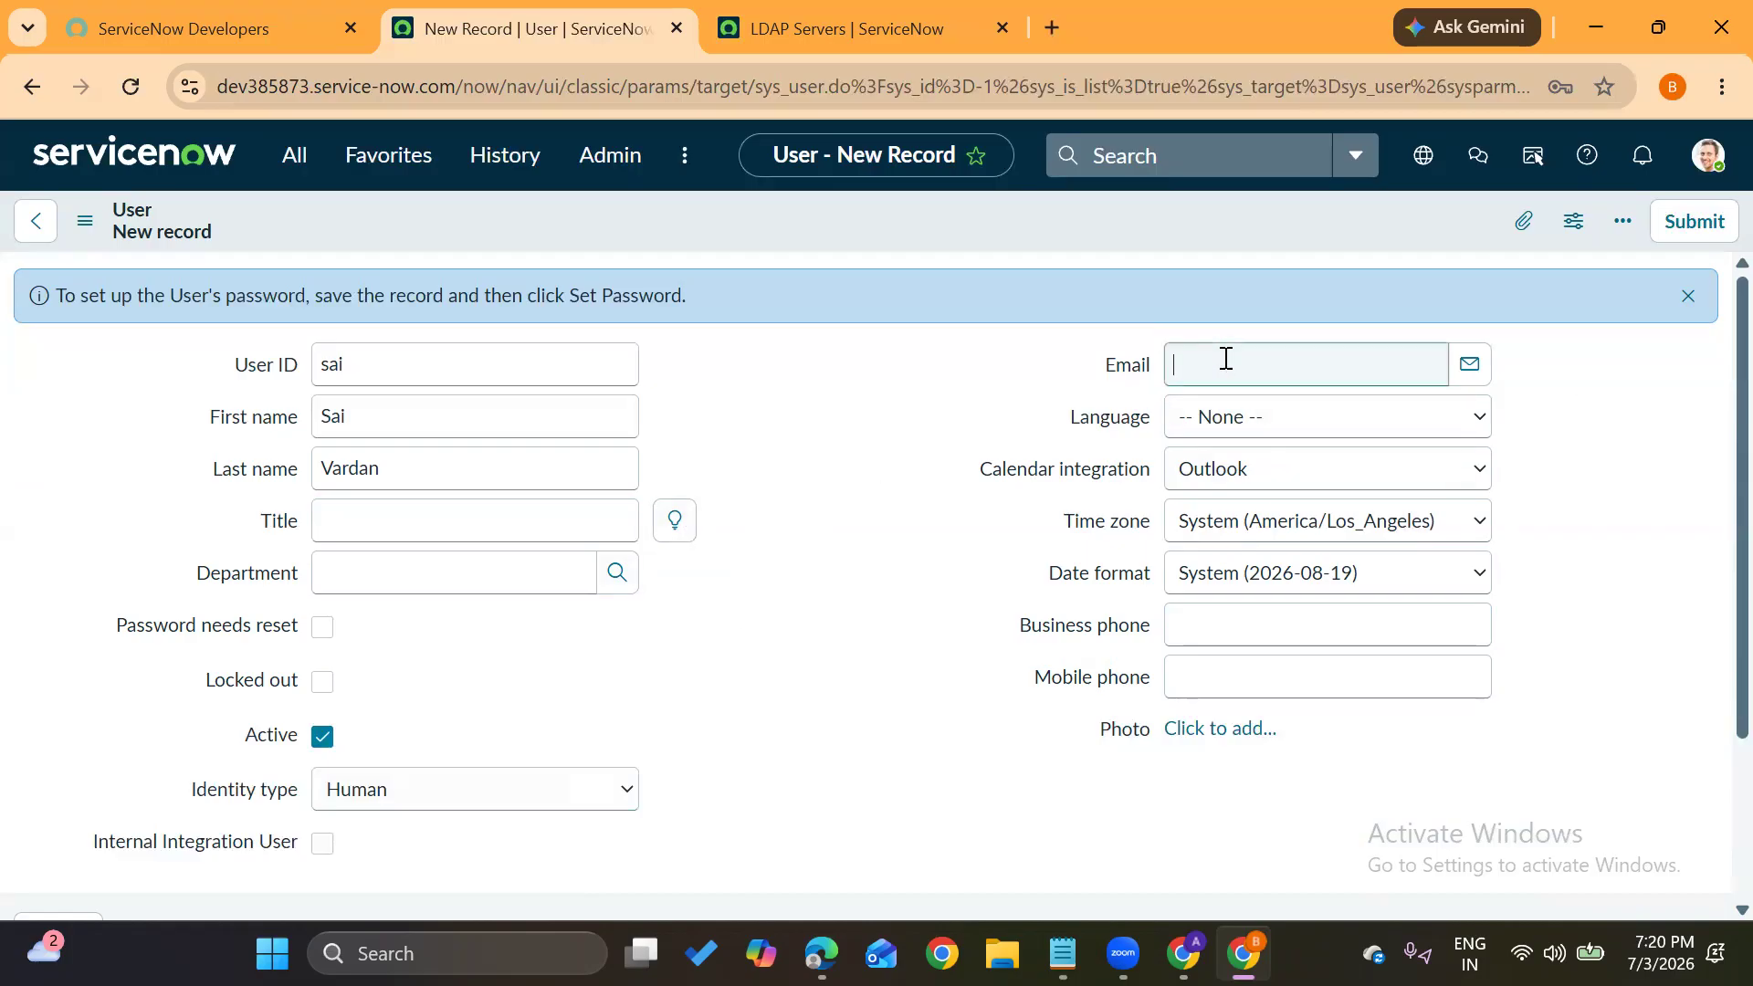
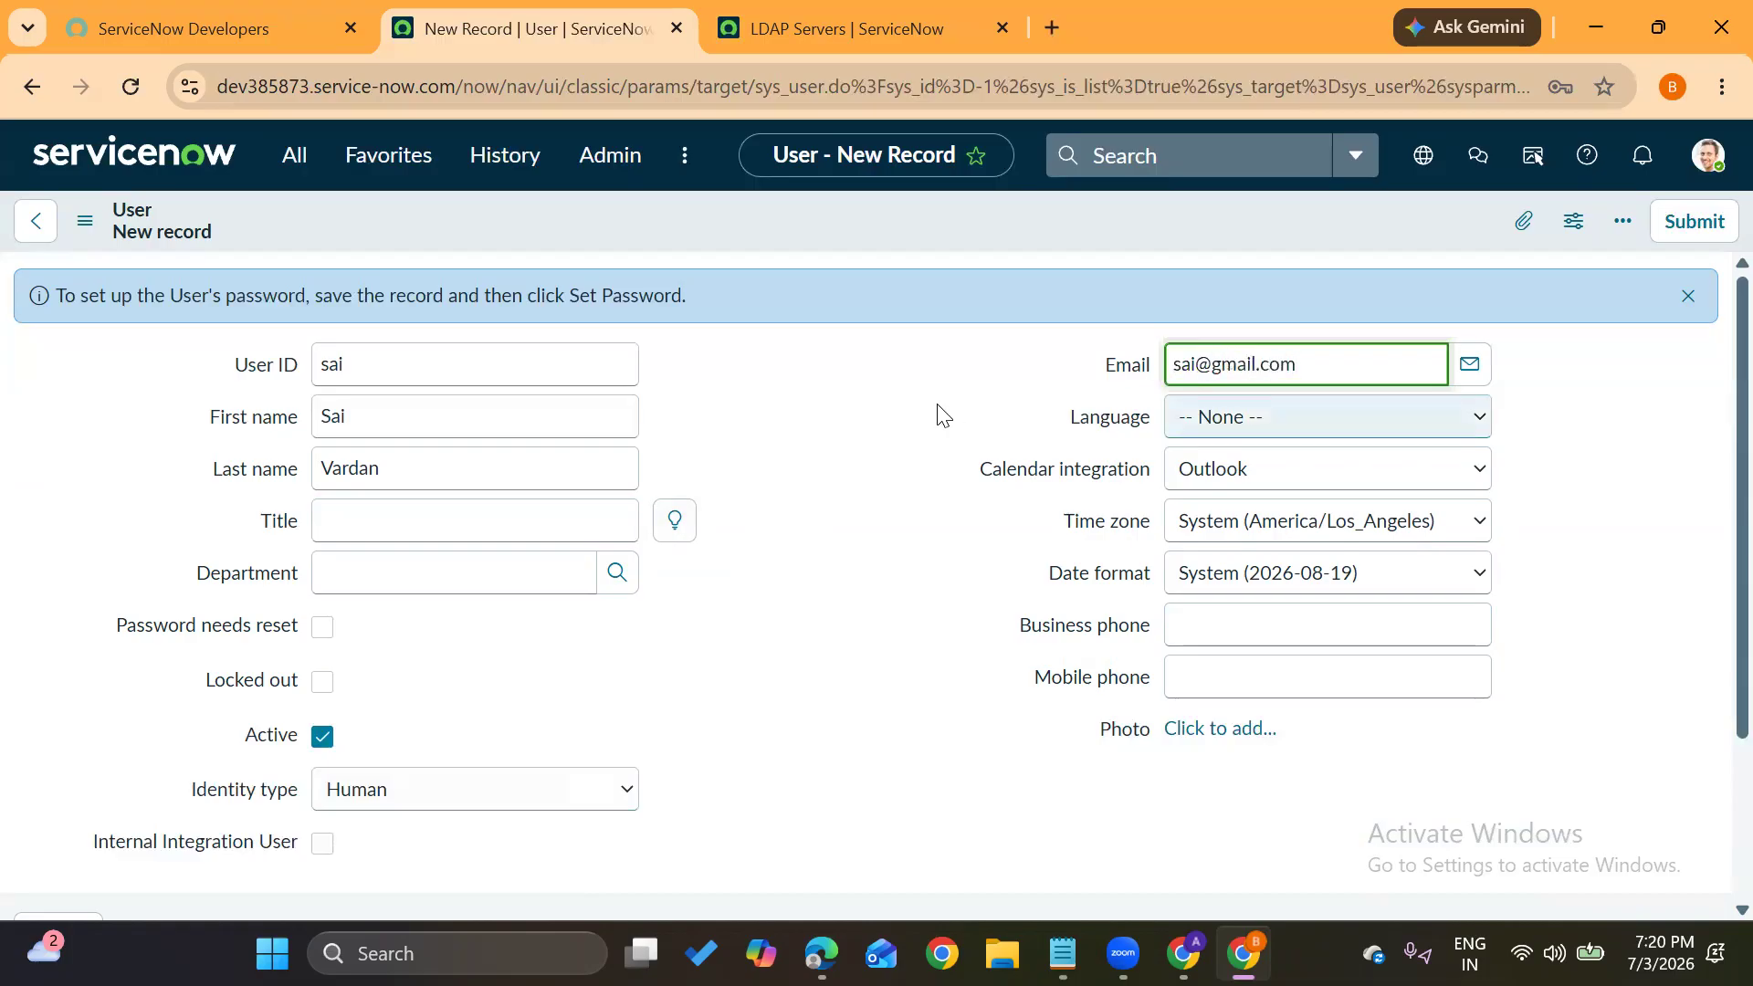
key(Tab)
click(100, 228)
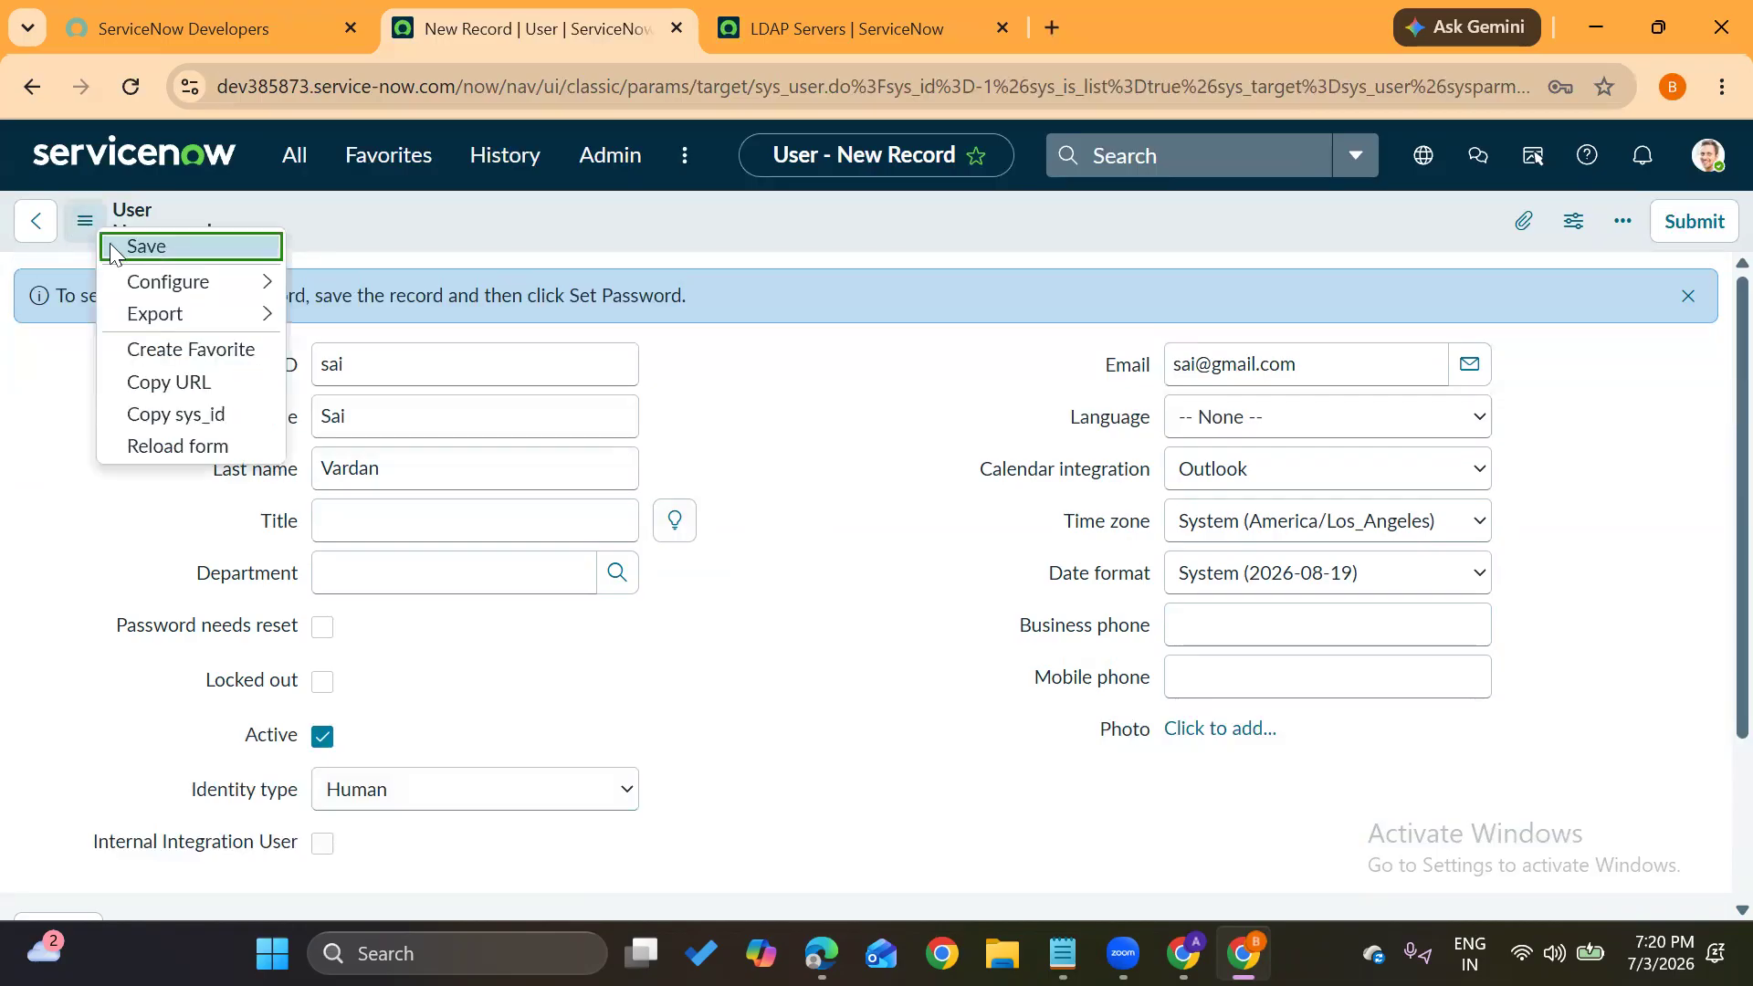
click(126, 252)
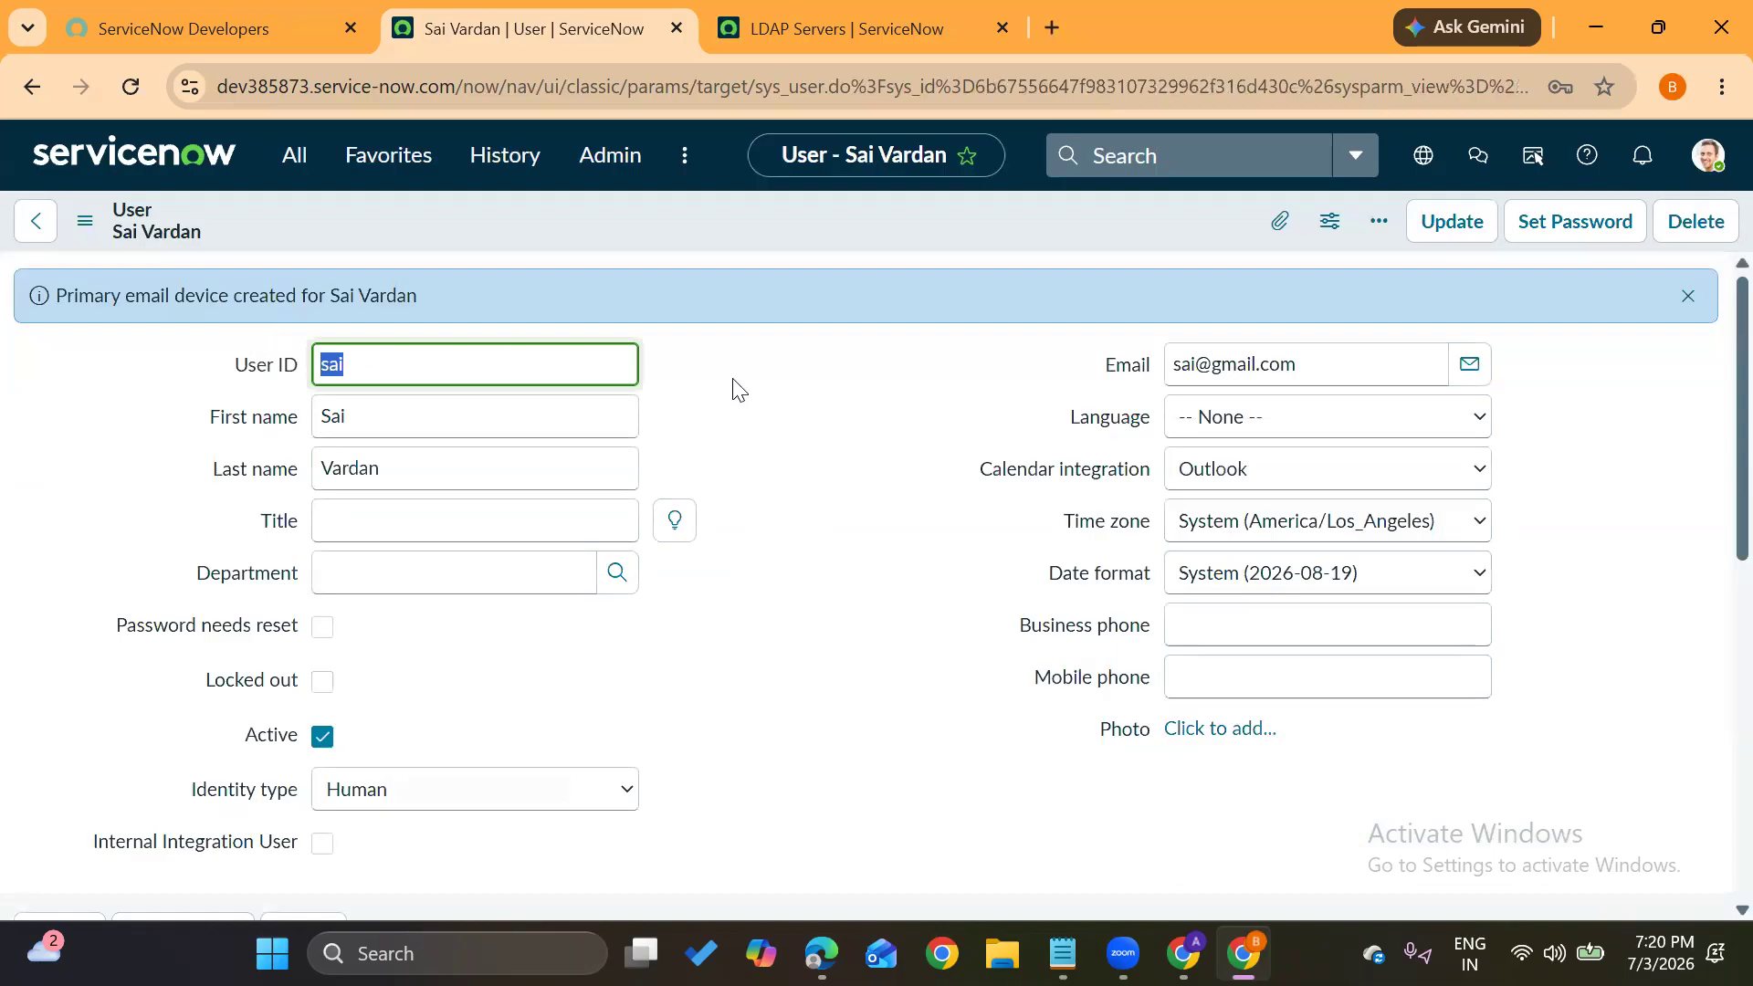
click(837, 454)
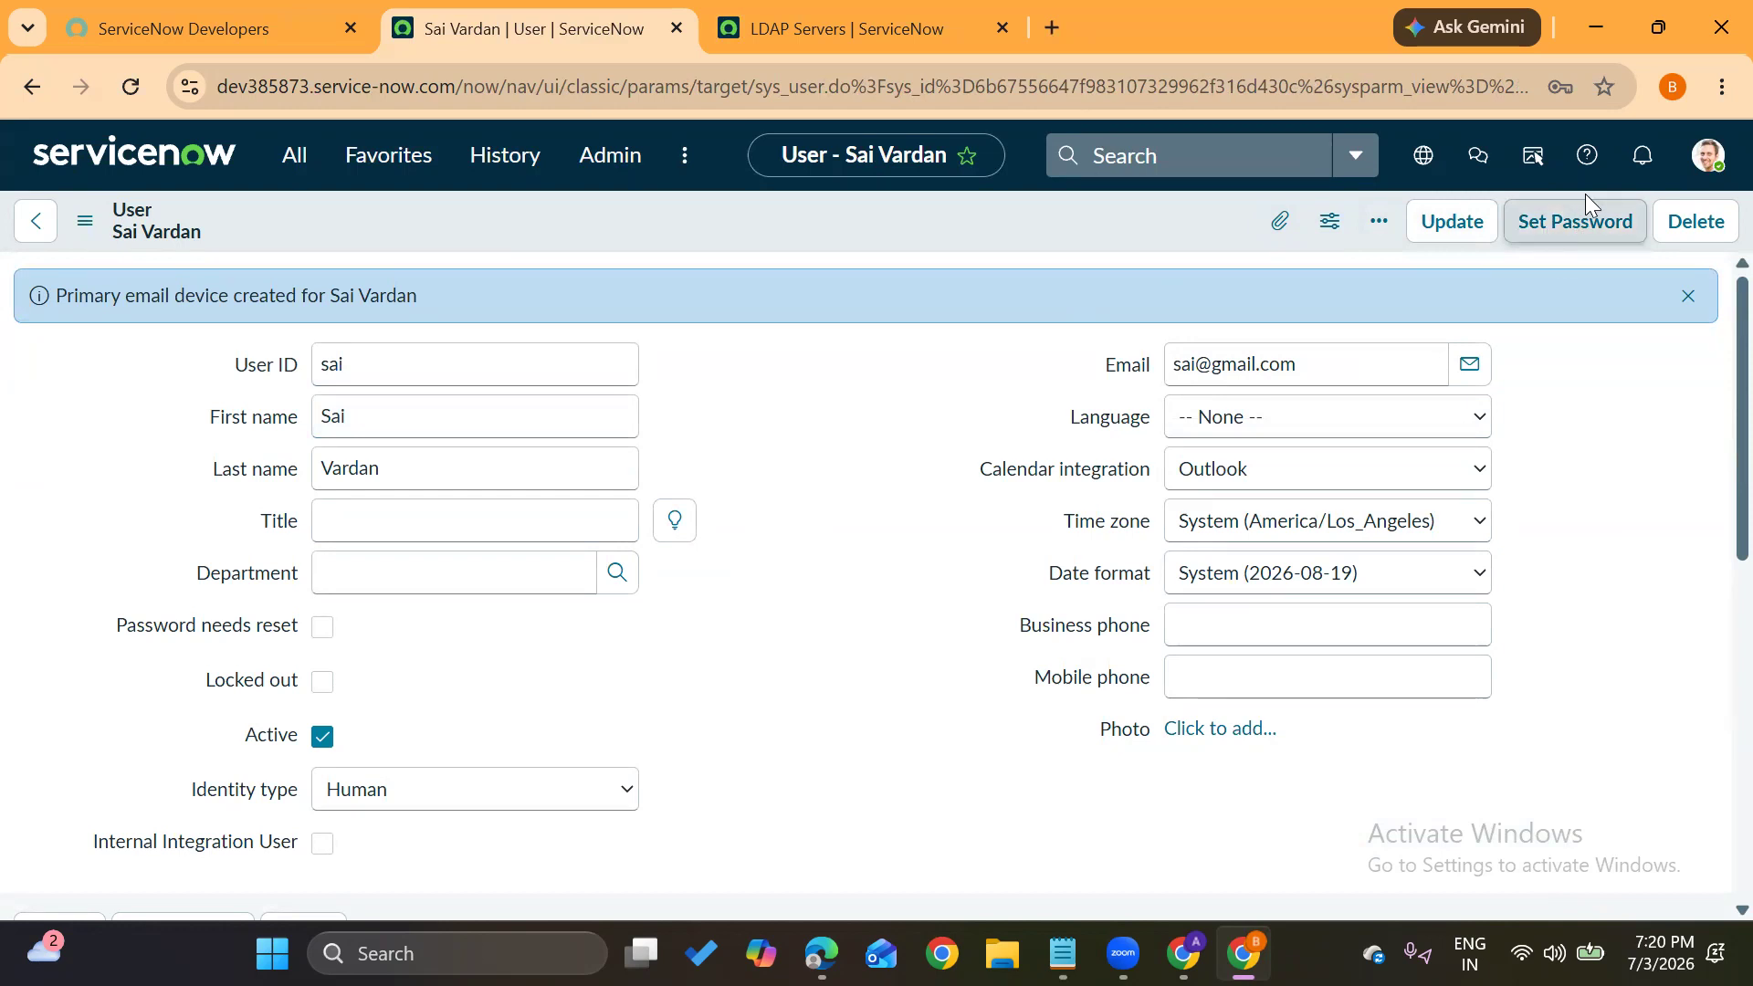
Generate, copy and save a new password for the user, then close the password dialog
click(1546, 233)
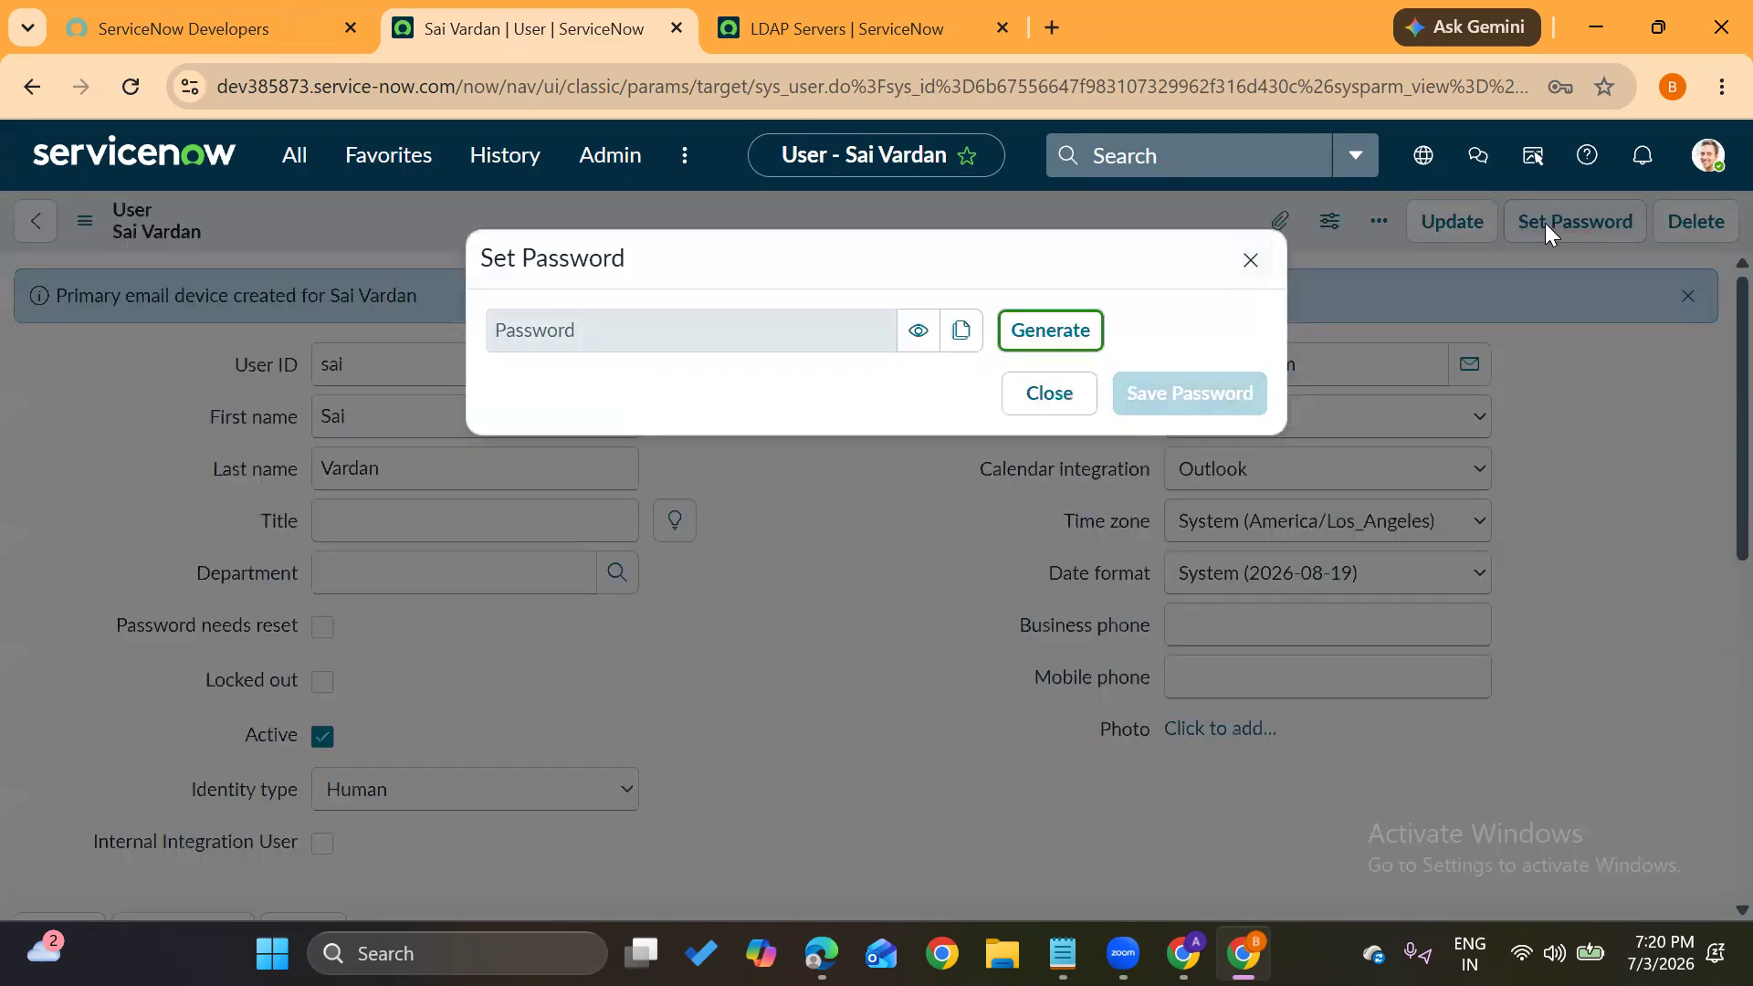
click(1041, 356)
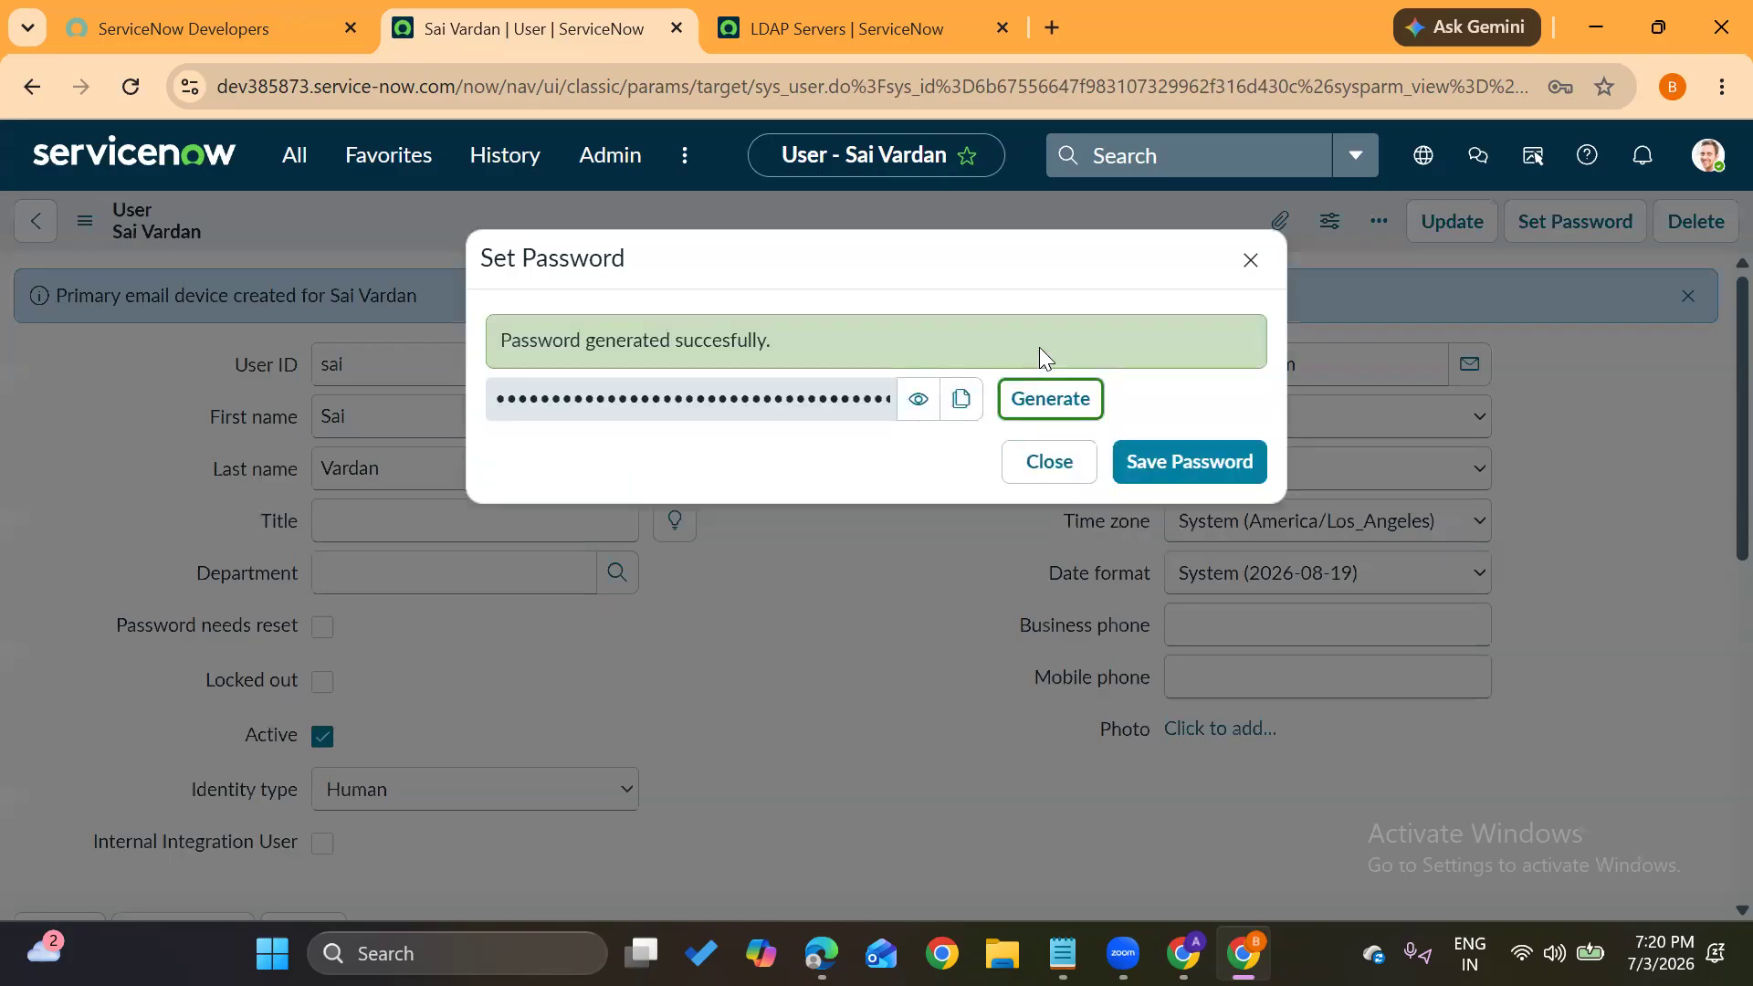
click(962, 402)
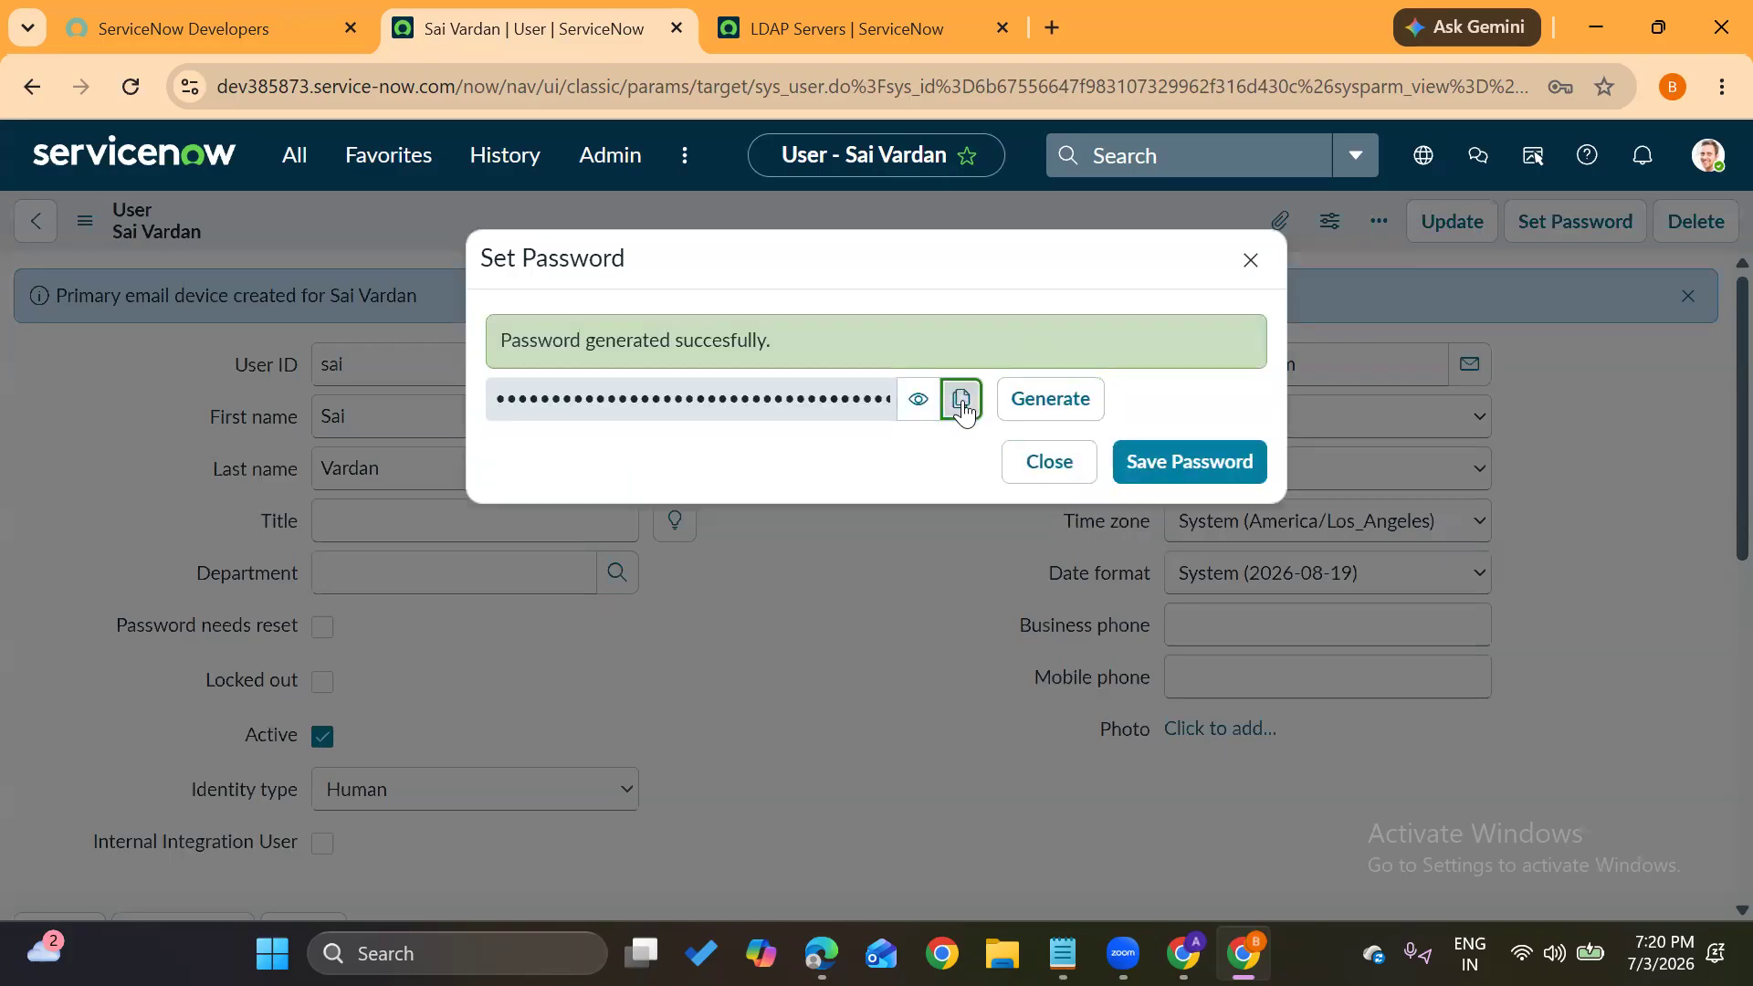
click(1174, 464)
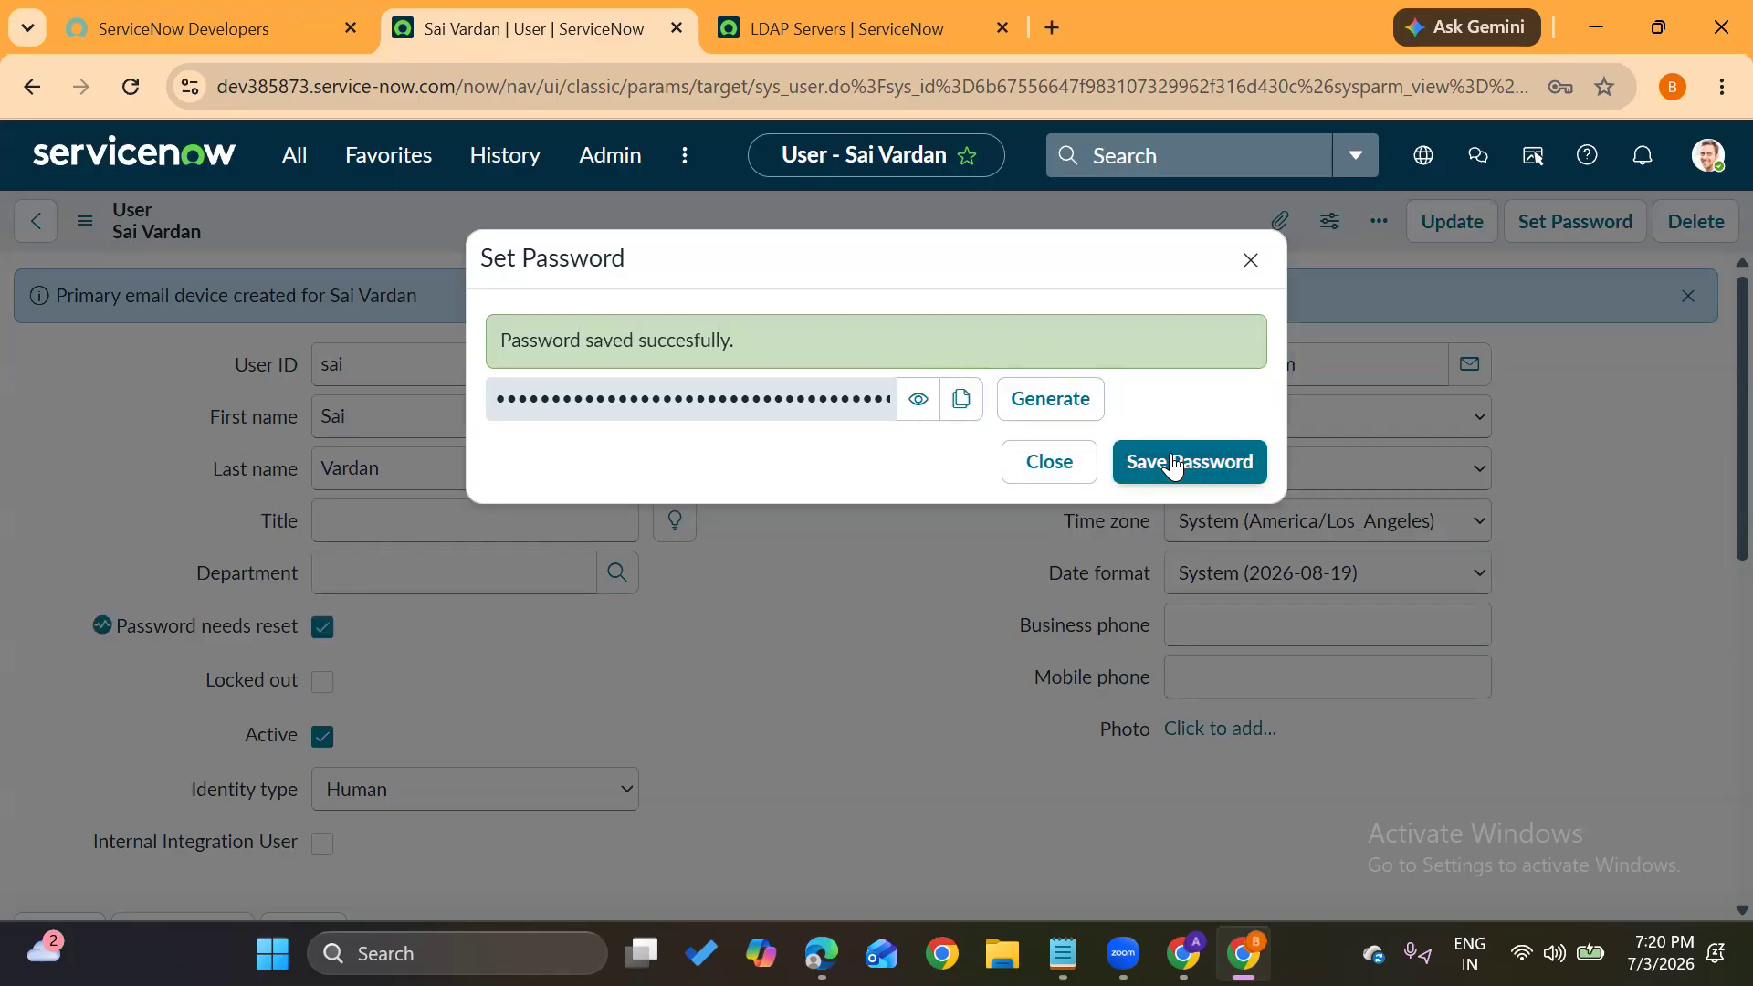
click(961, 403)
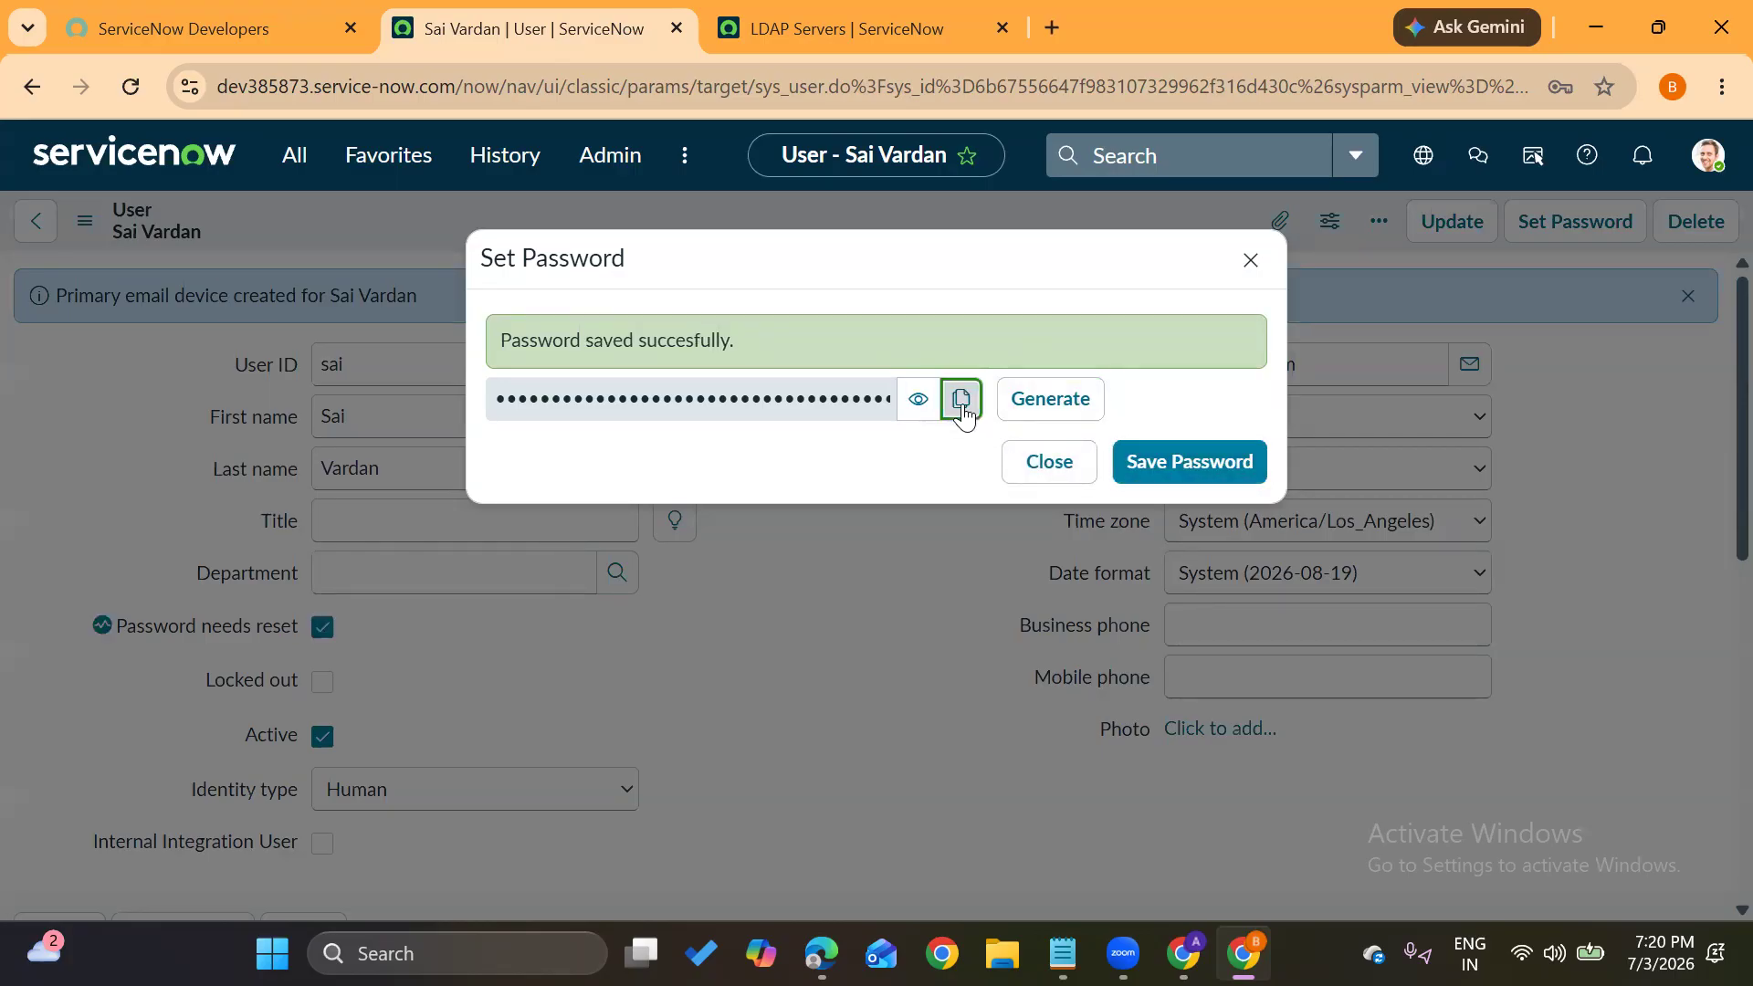
click(1024, 459)
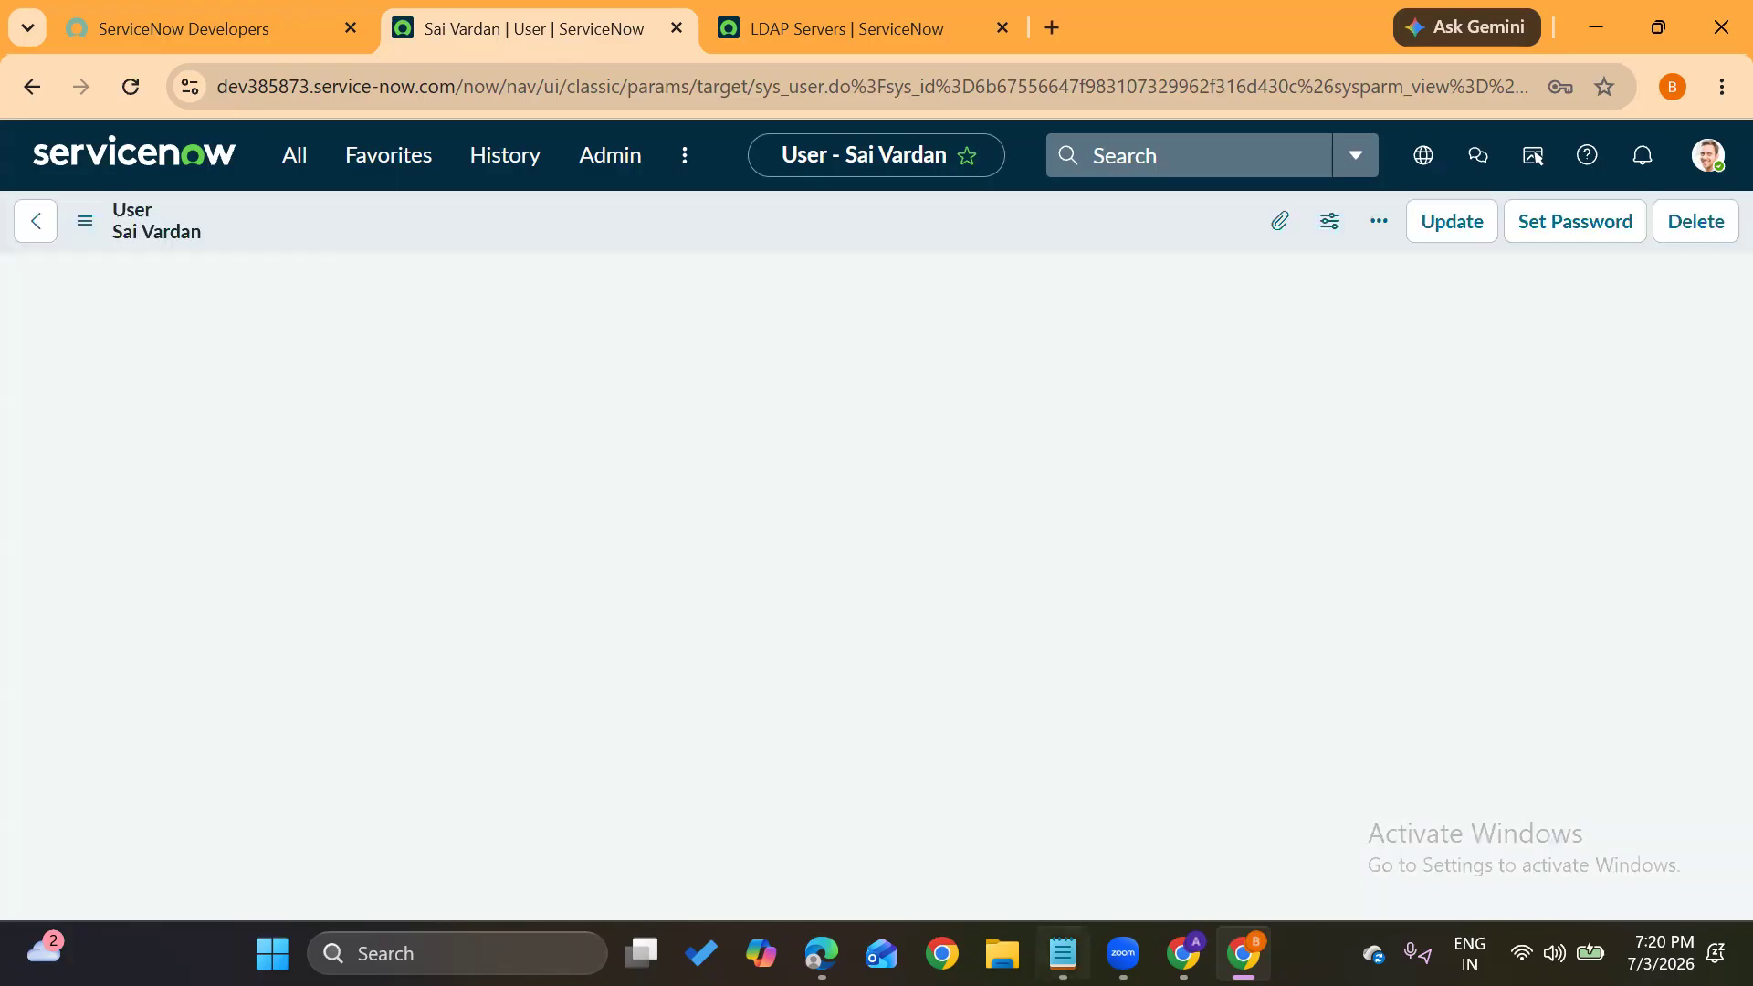
mouse_move(1063, 953)
click(1043, 793)
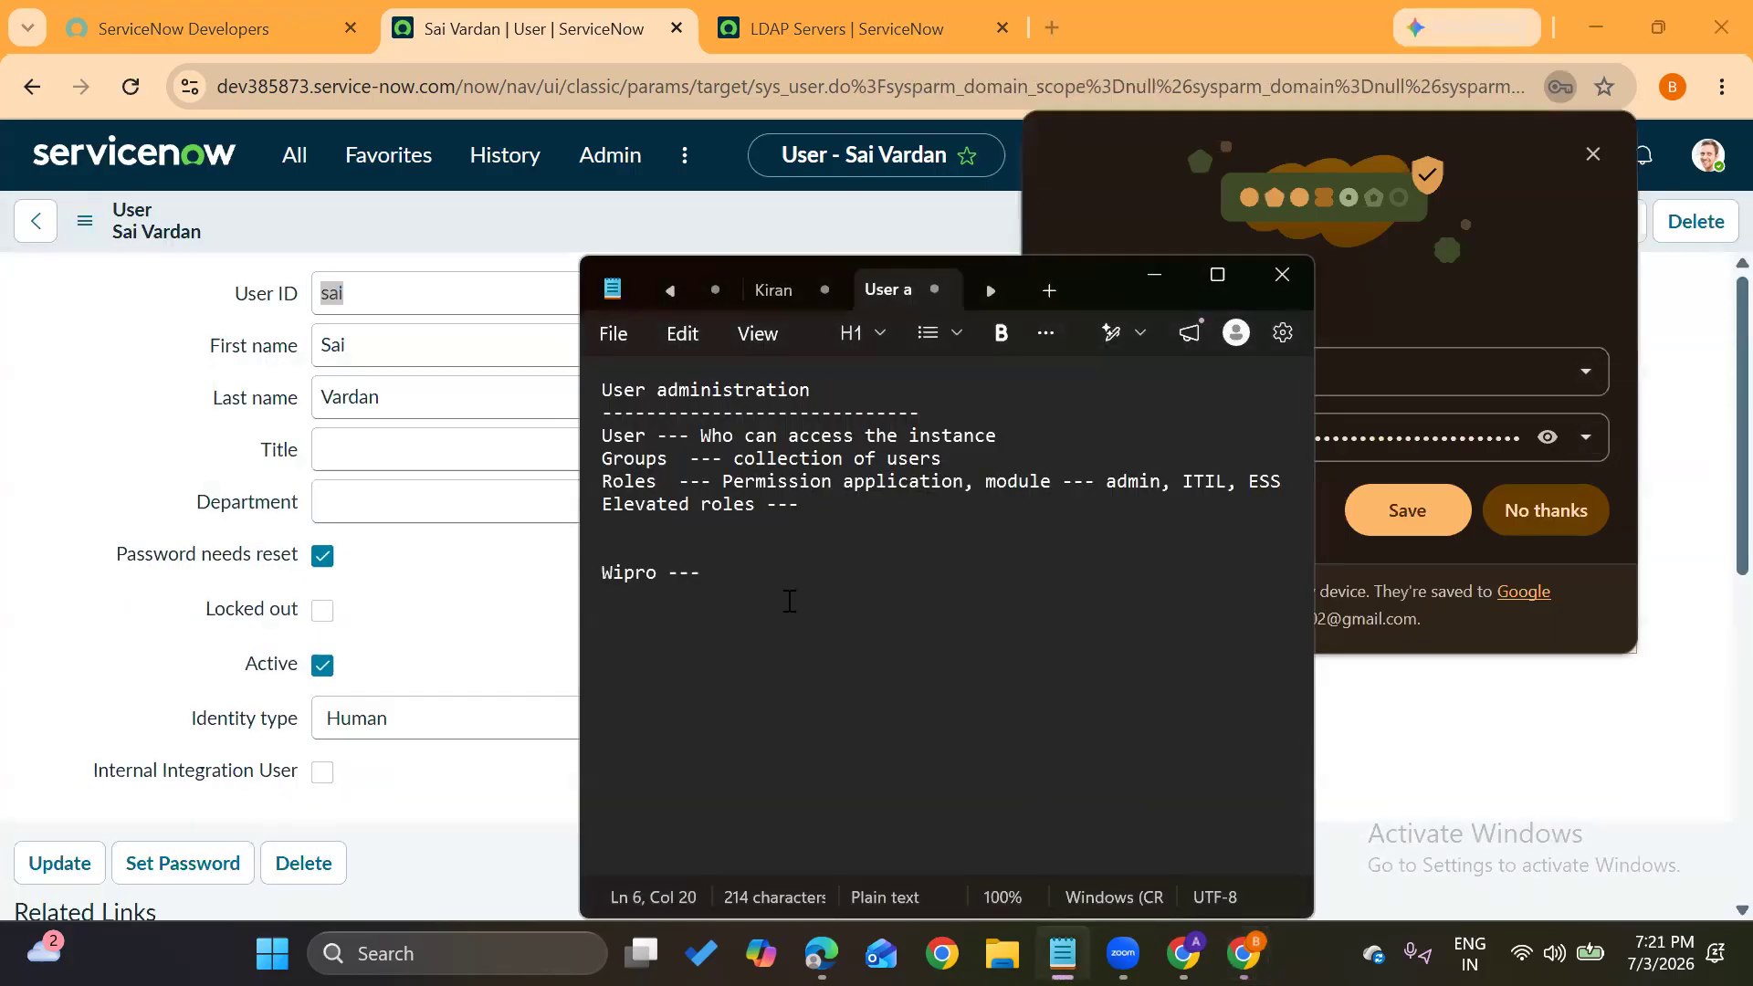
Paste the generated password on a new line below Wipro --- in Notepad
click(748, 584)
key(Return)
key(Return)
key(Return)
key(ctrl+v)
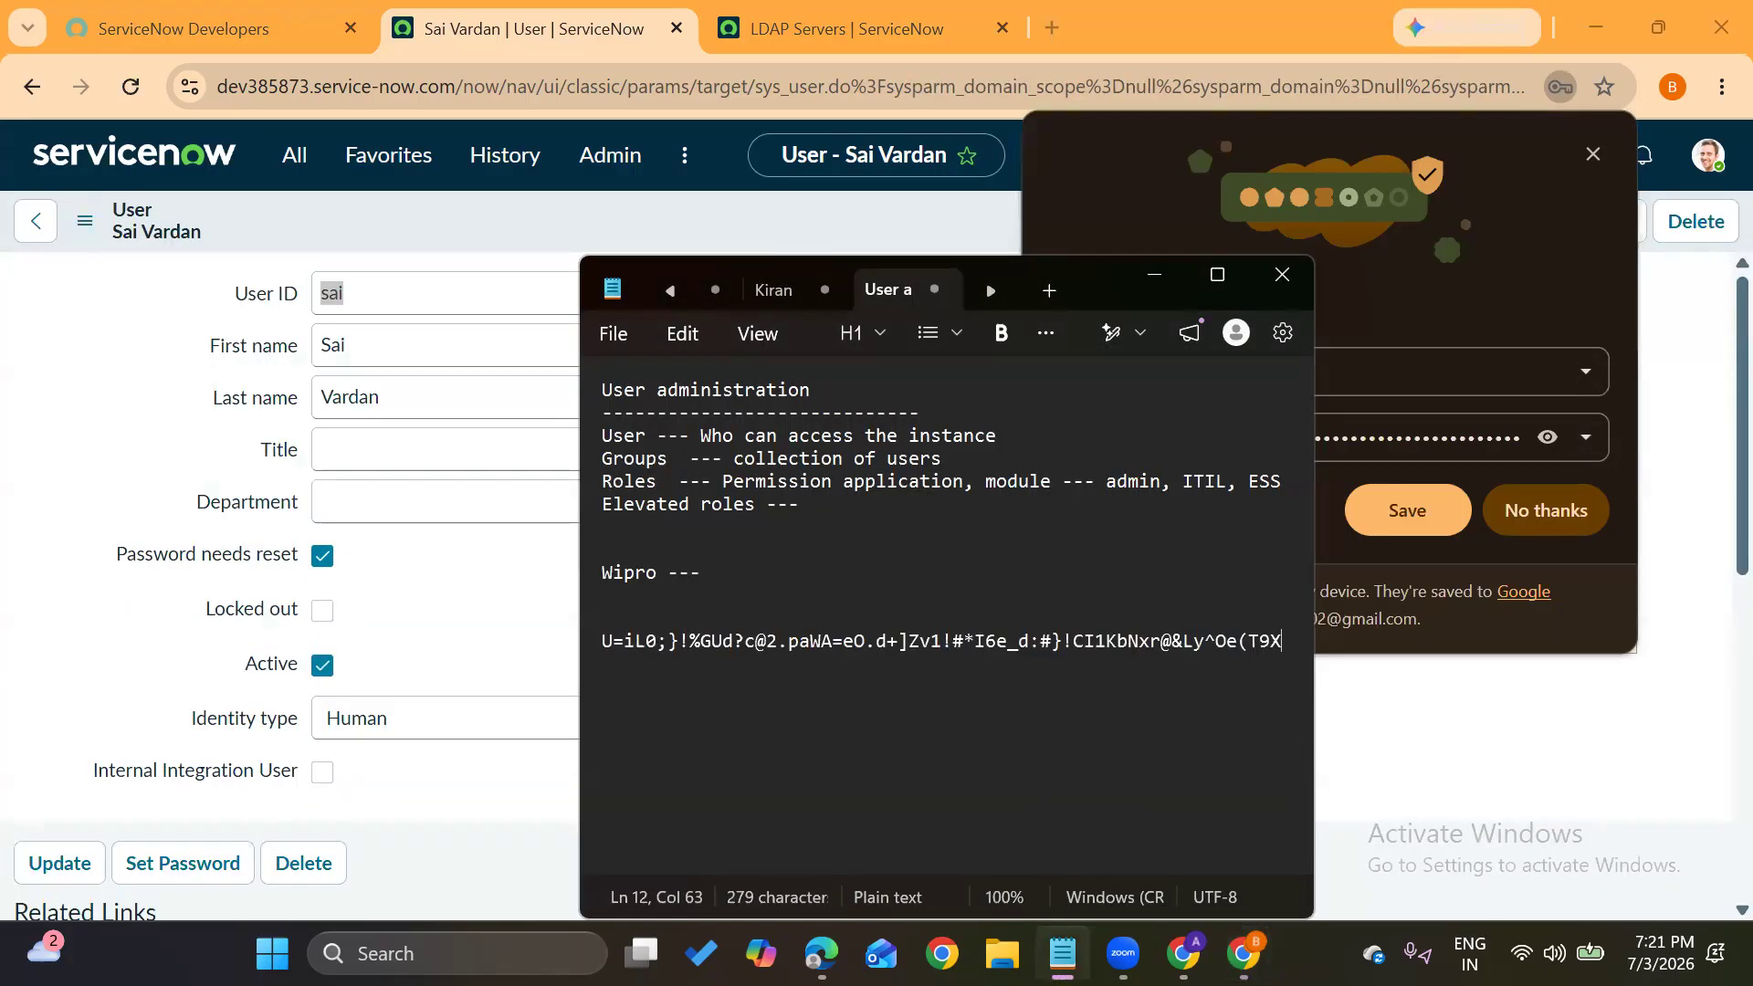
Dismiss Chrome's save-password prompt on the user form and go to the ServiceNow home page
click(466, 584)
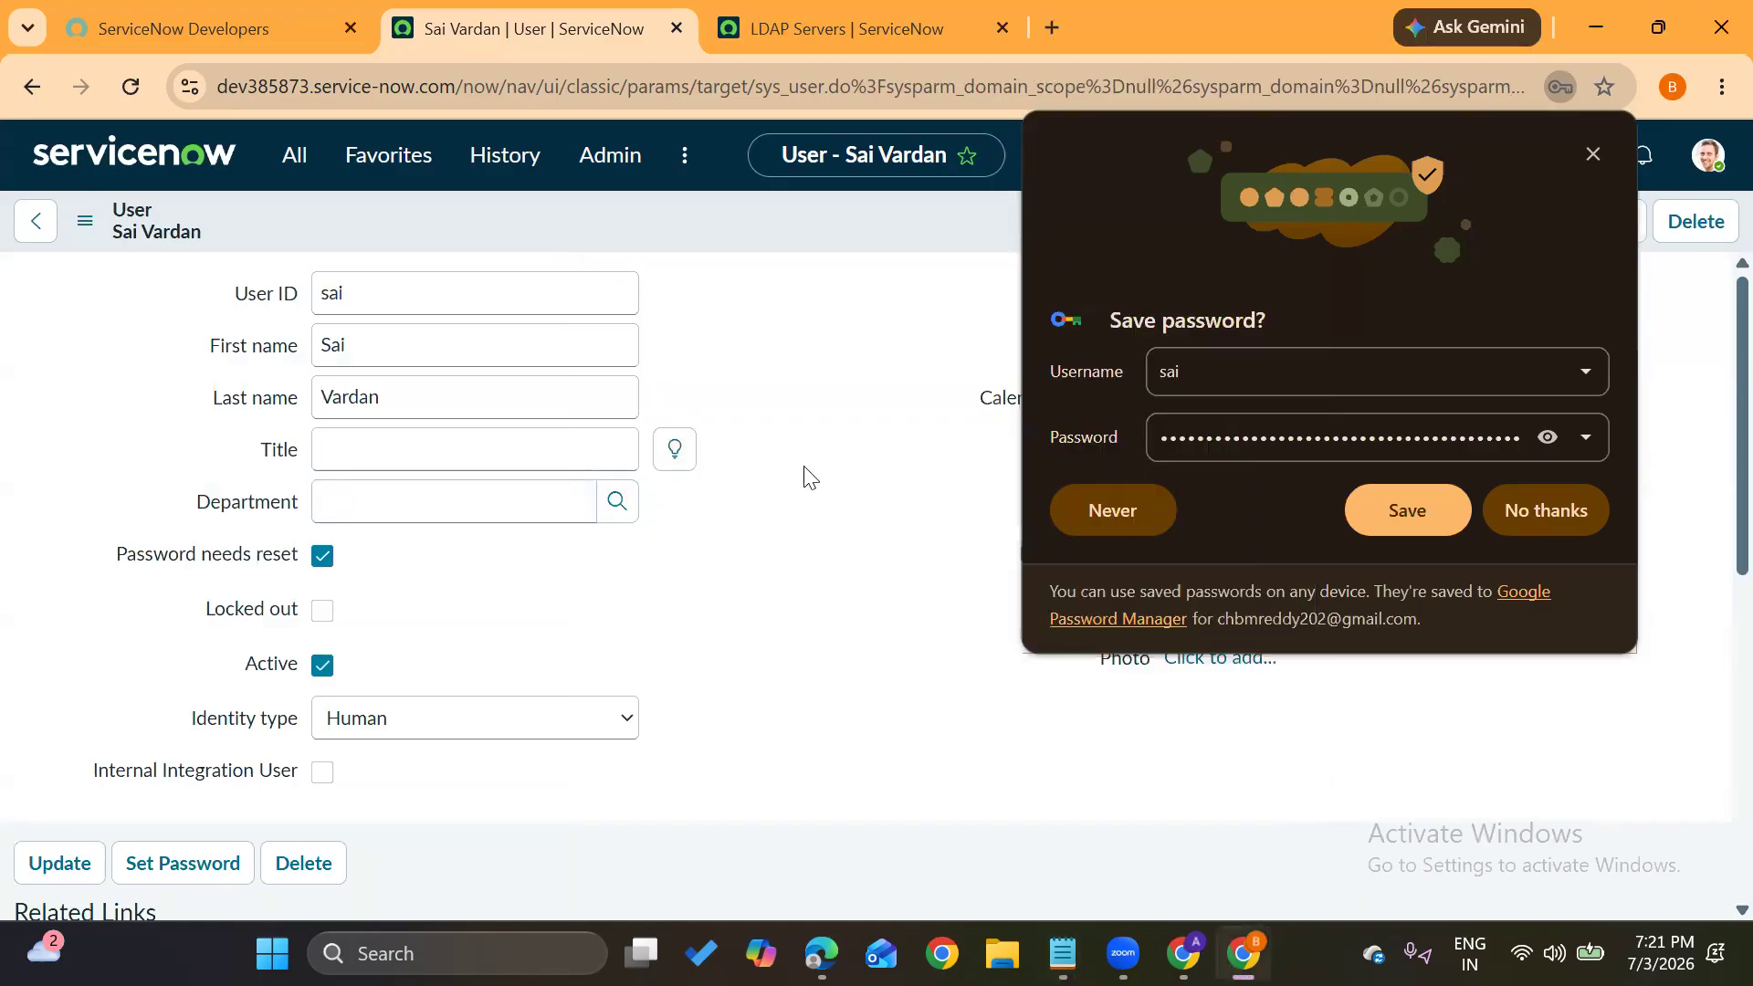
click(1592, 155)
click(626, 442)
click(749, 392)
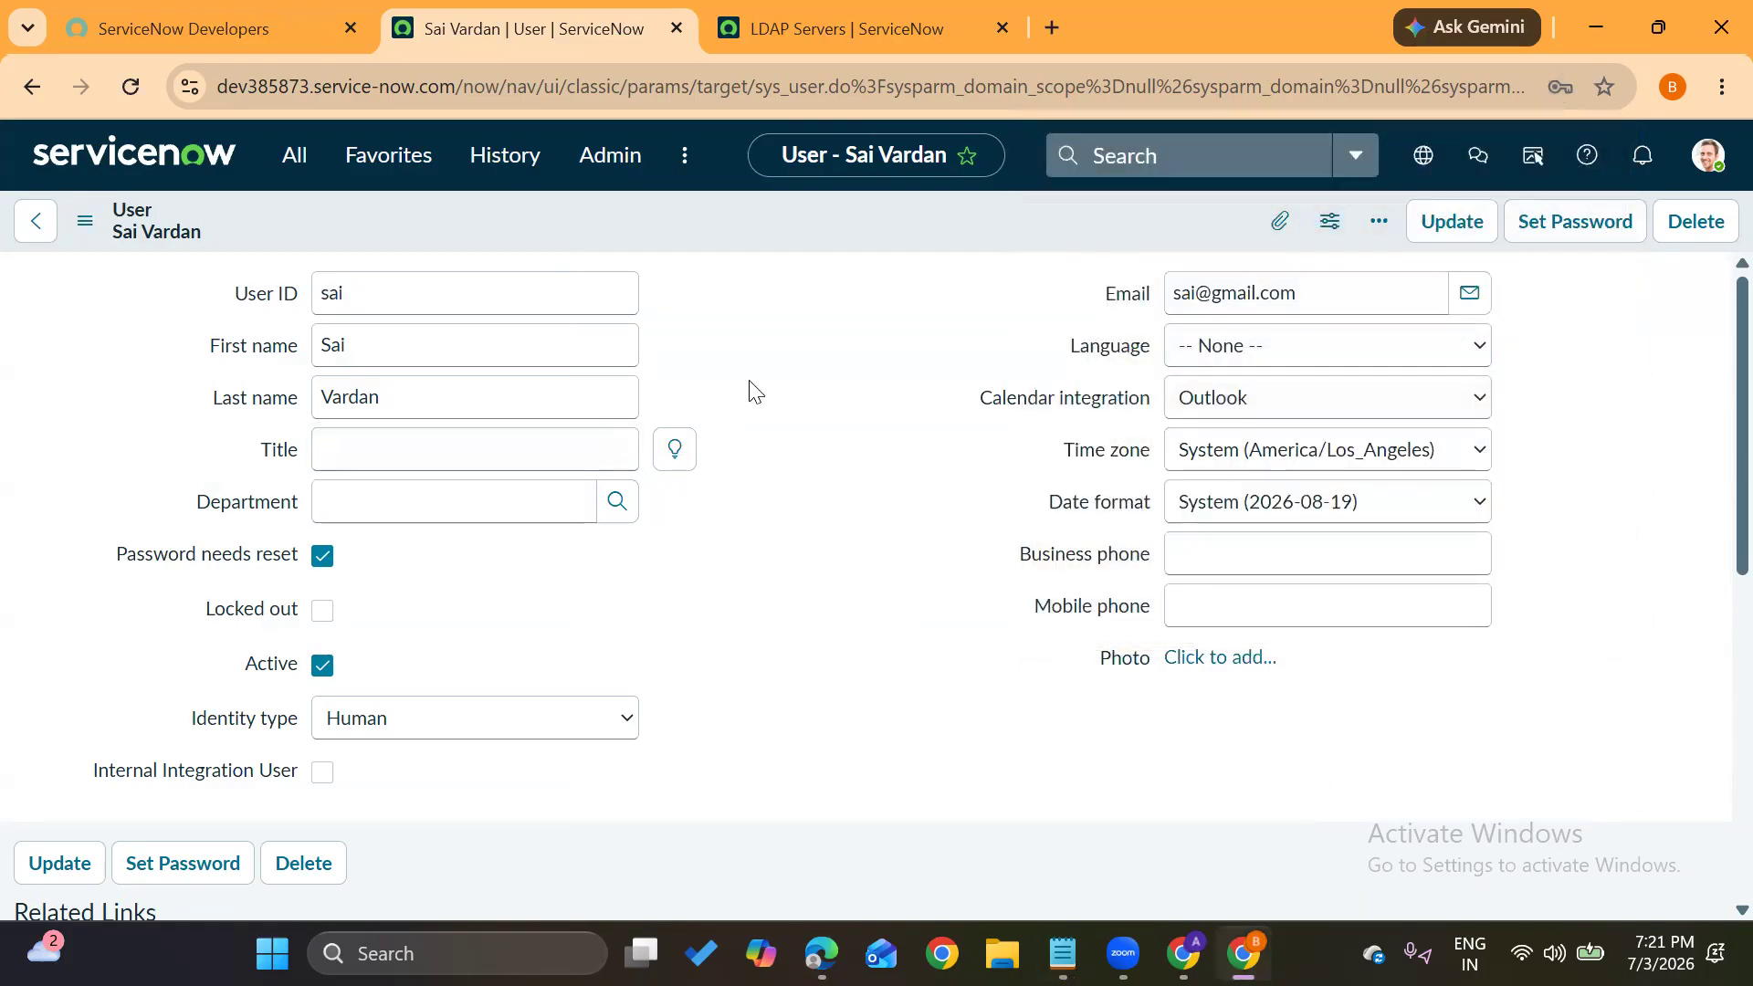
click(179, 173)
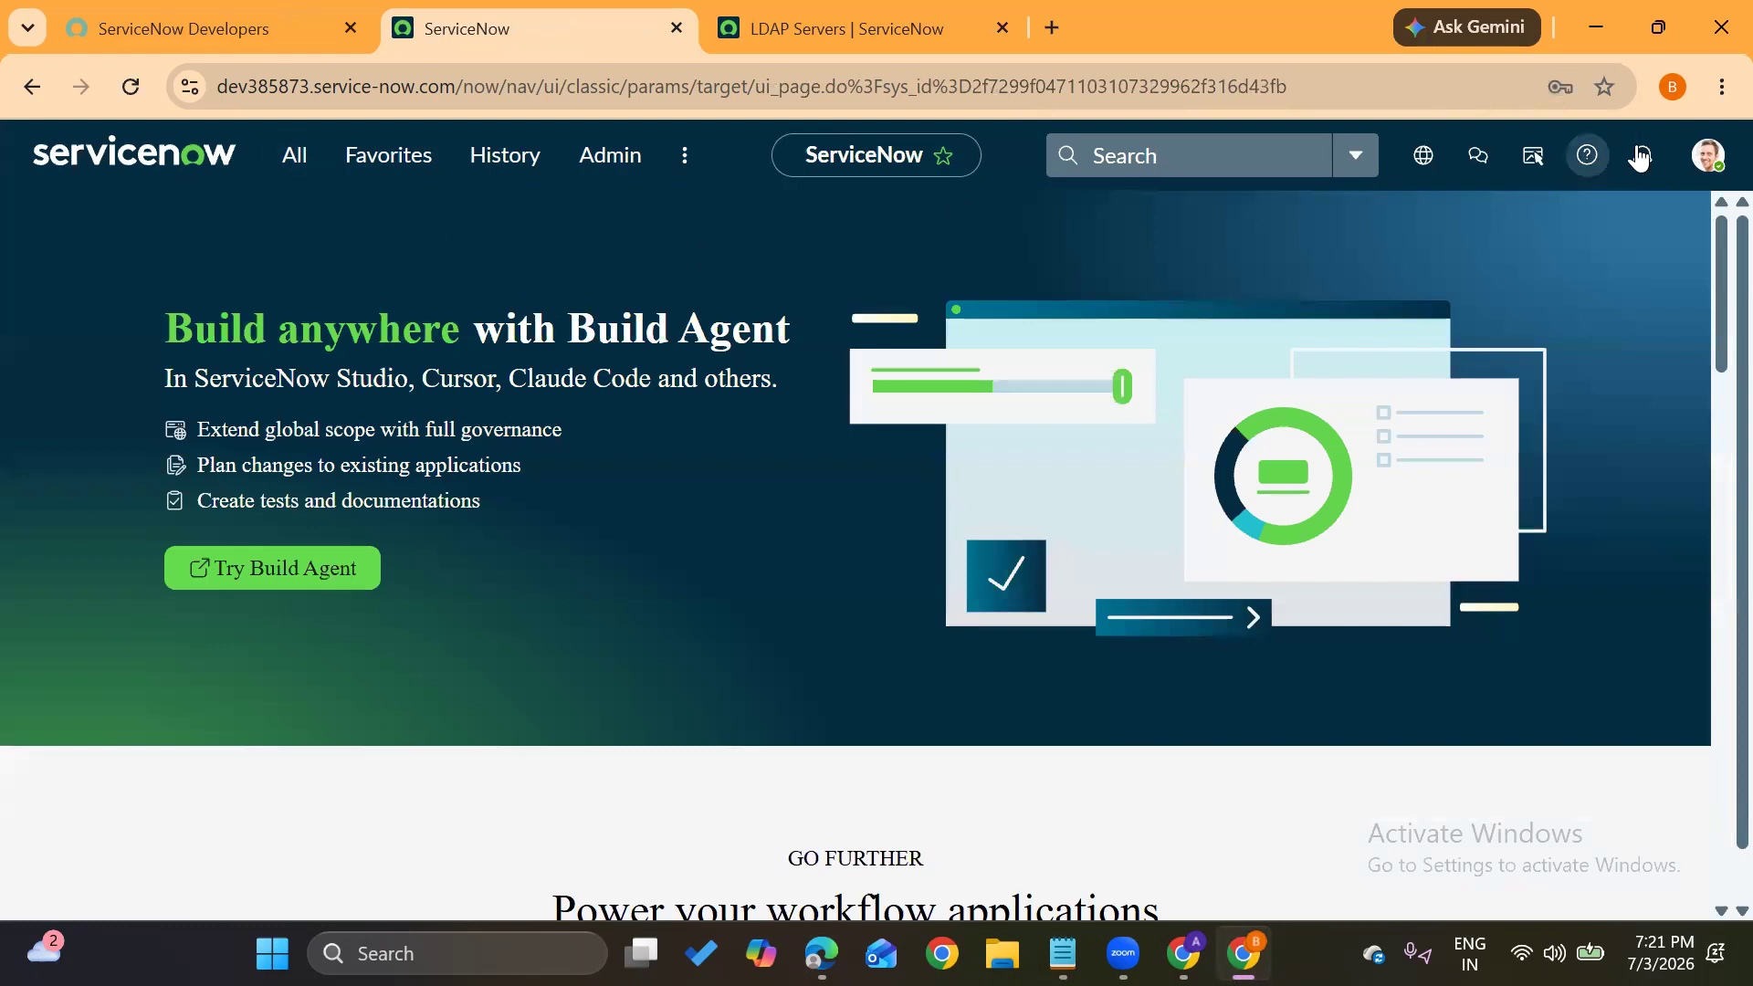
Check the signed-in user in the account menu, then highlight the instance address in the URL
click(1709, 157)
drag(1493, 228, 1695, 230)
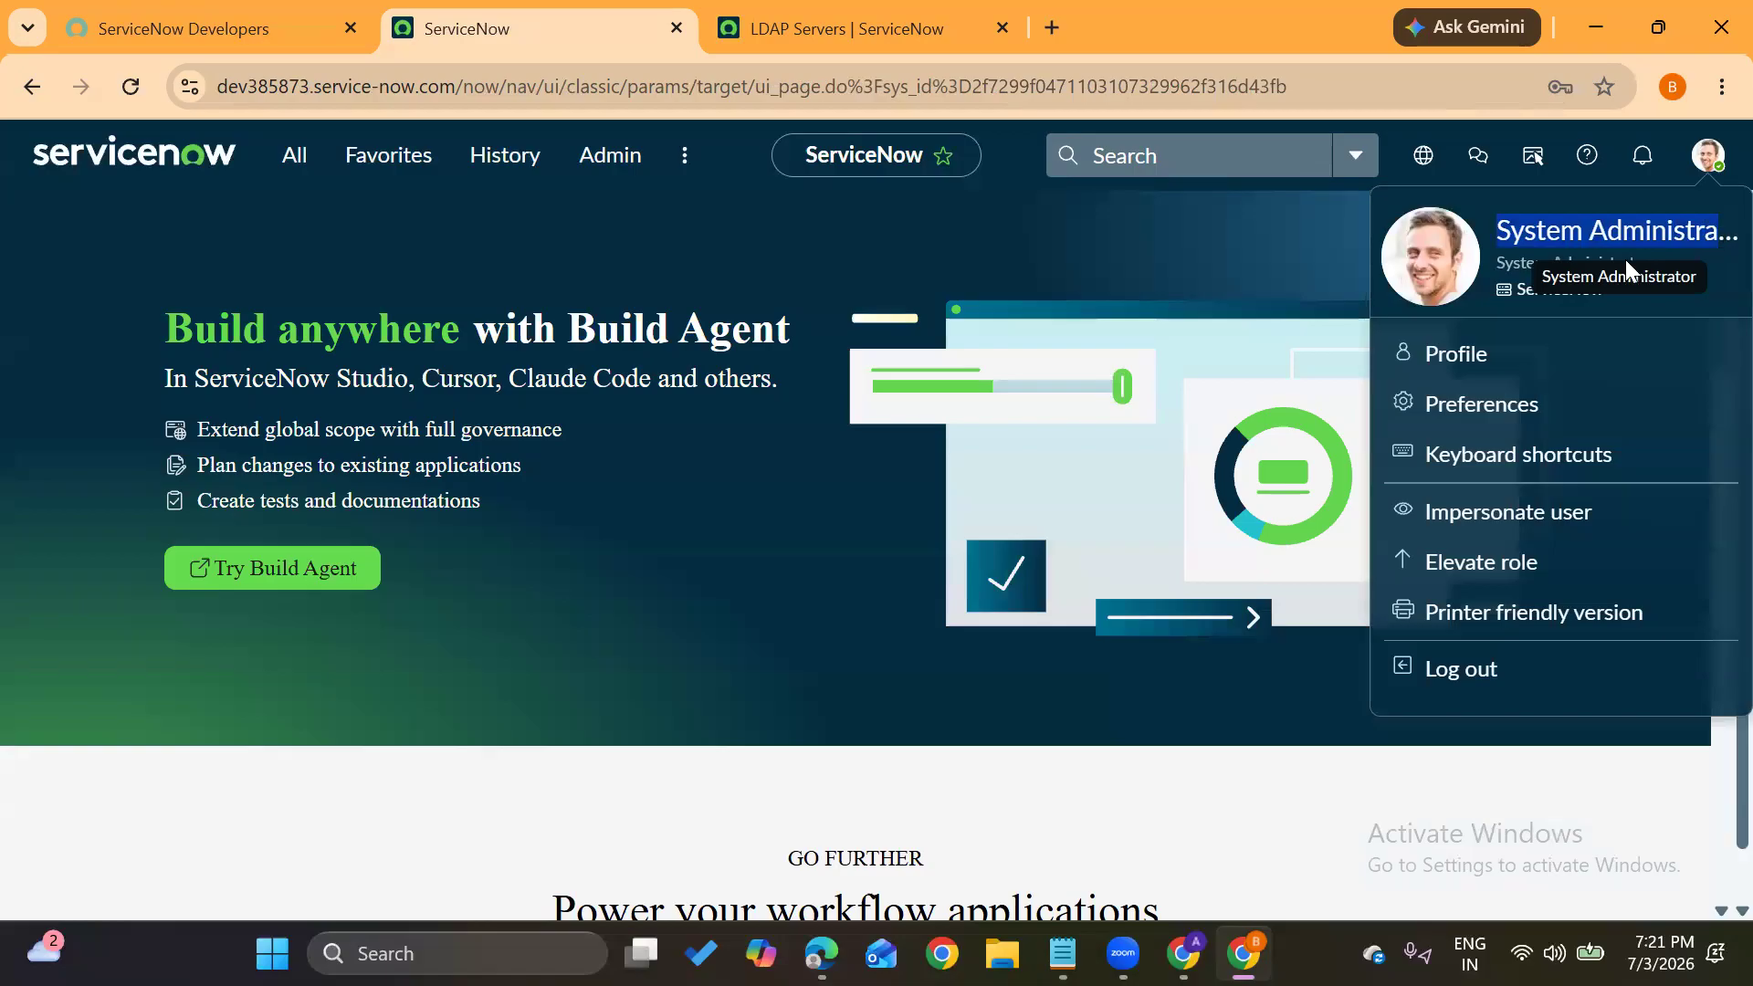
click(1107, 221)
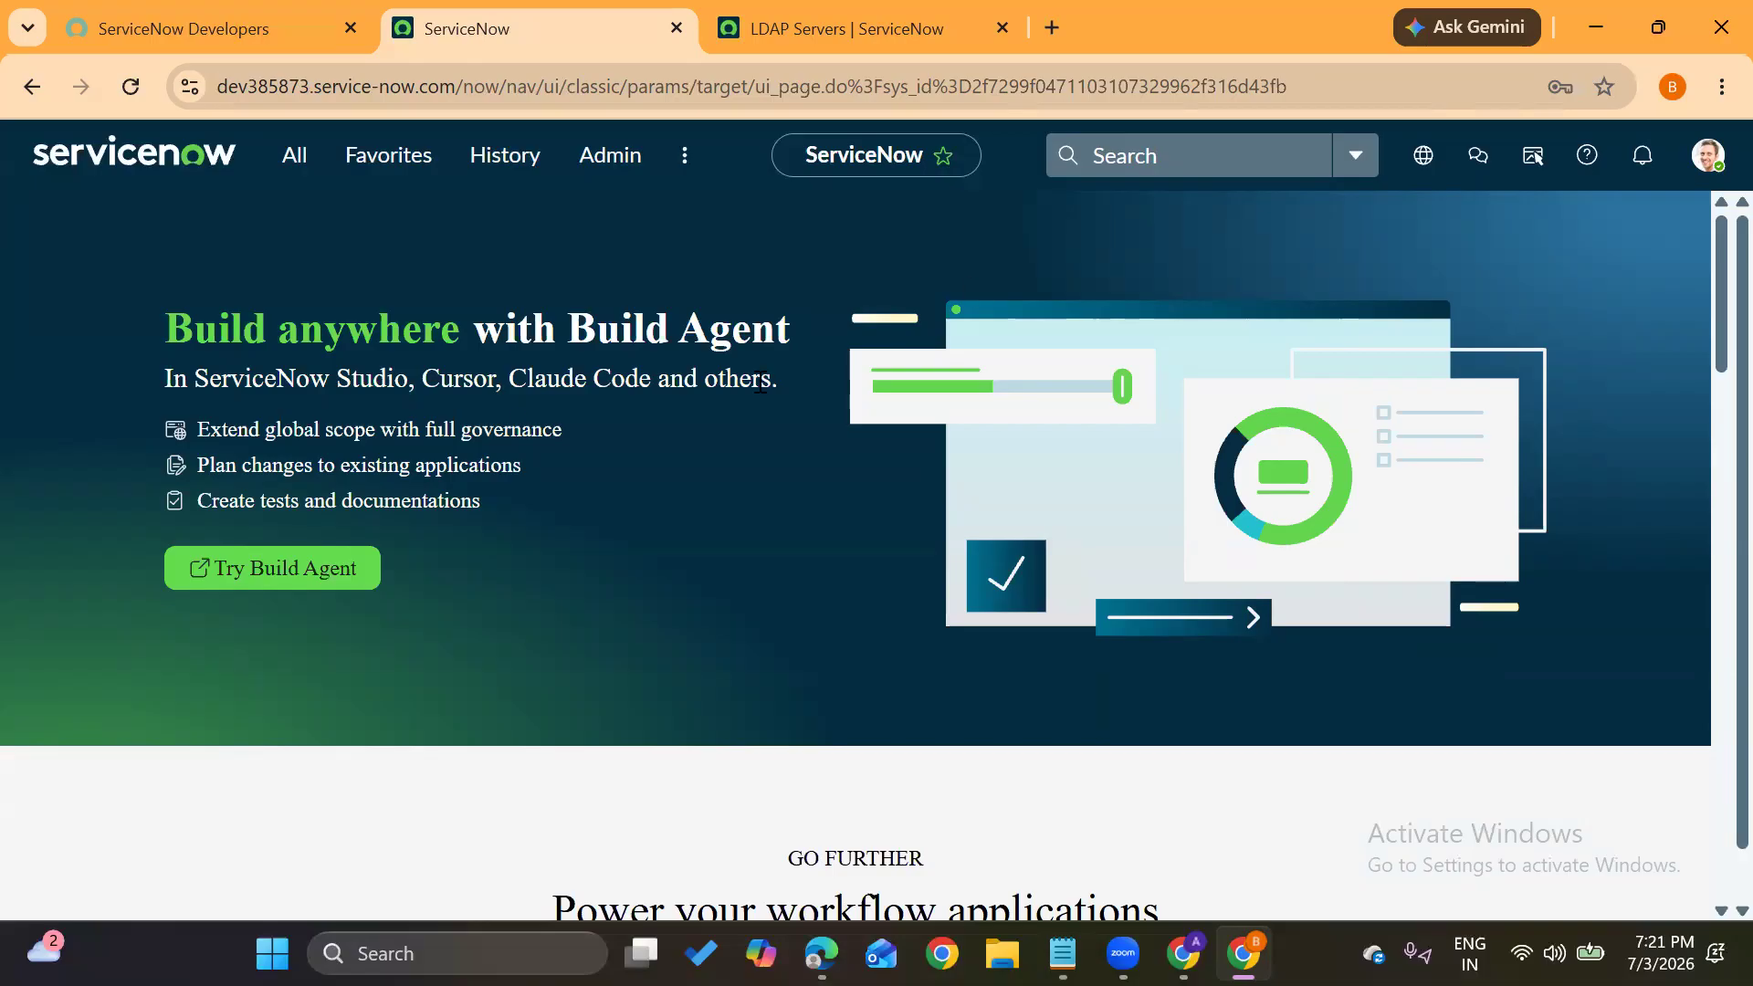
drag(218, 86, 422, 91)
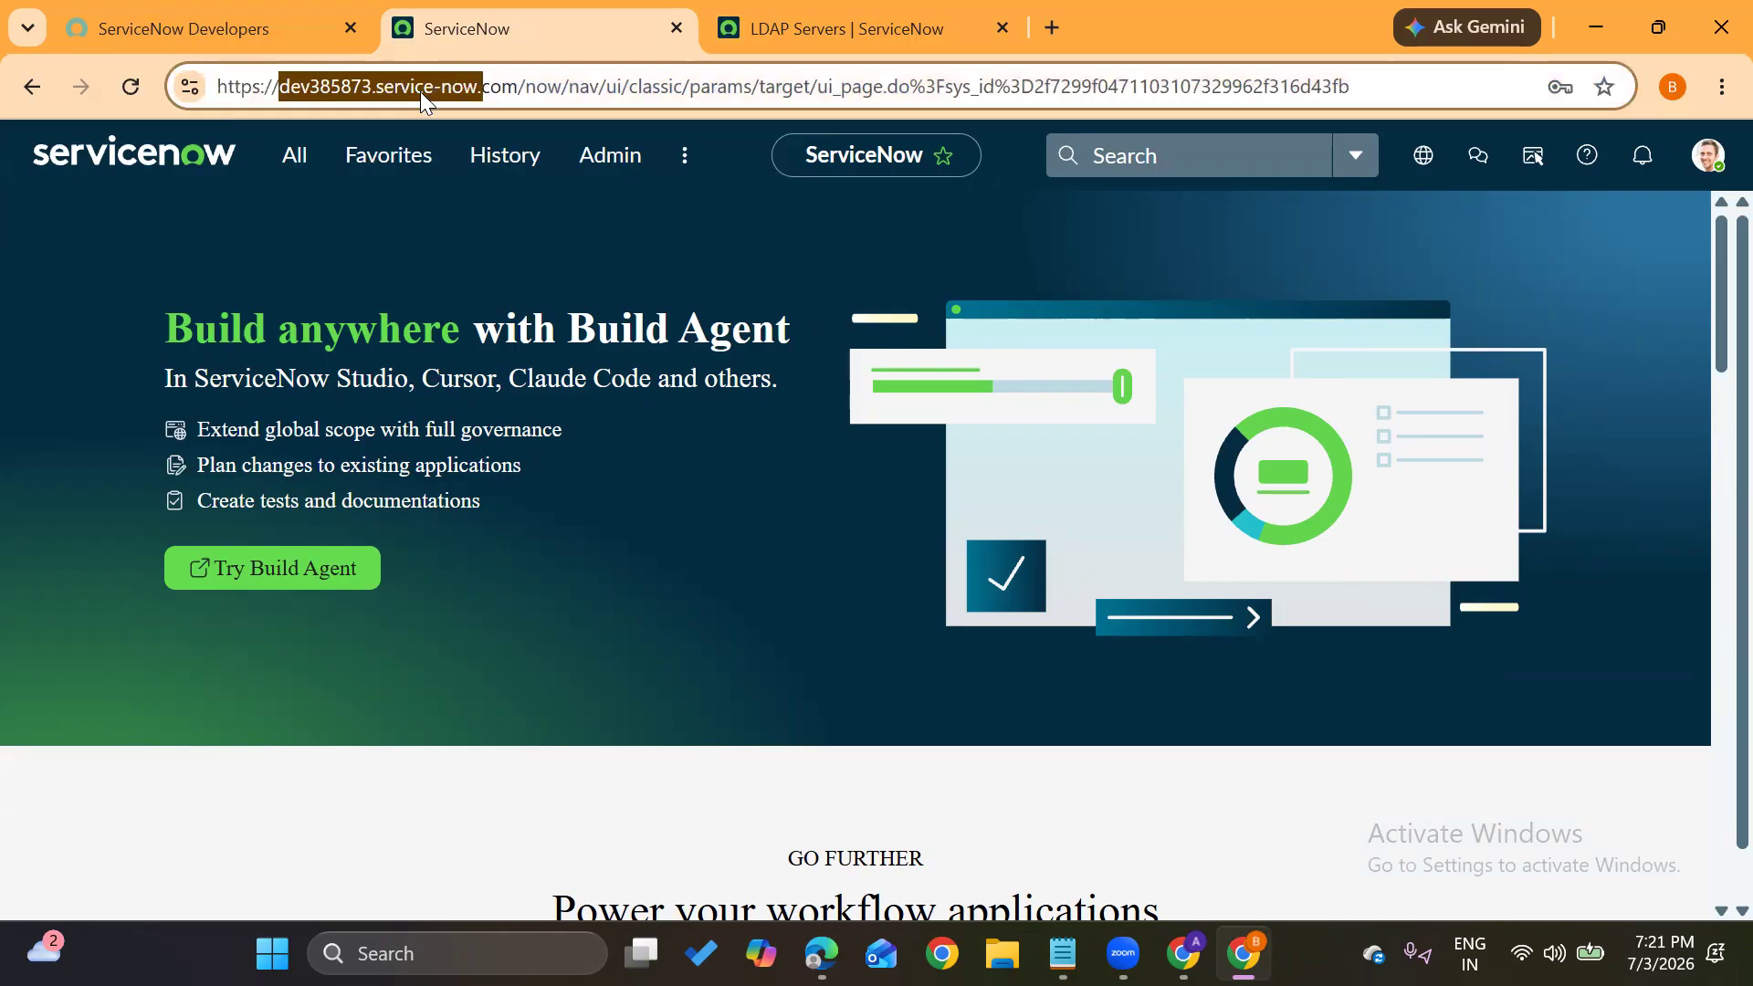
Load the instance login page in an incognito window and enter the new user's ID
click(481, 281)
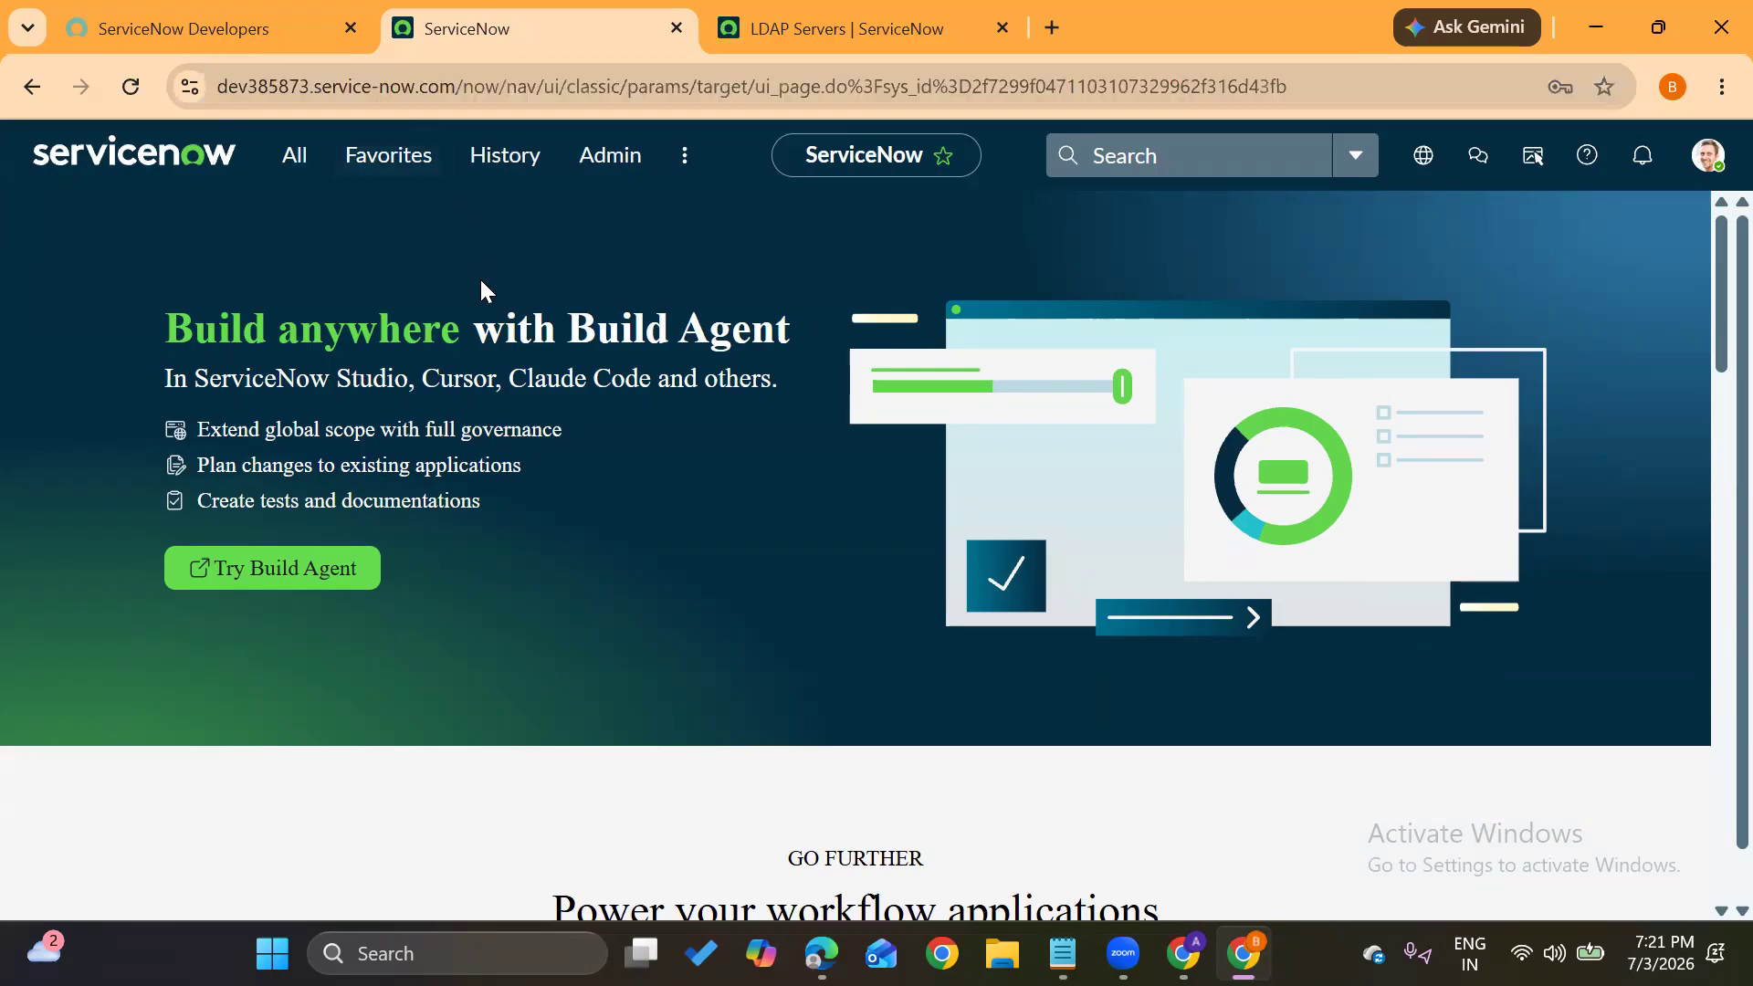
key(ctrl+shift+n)
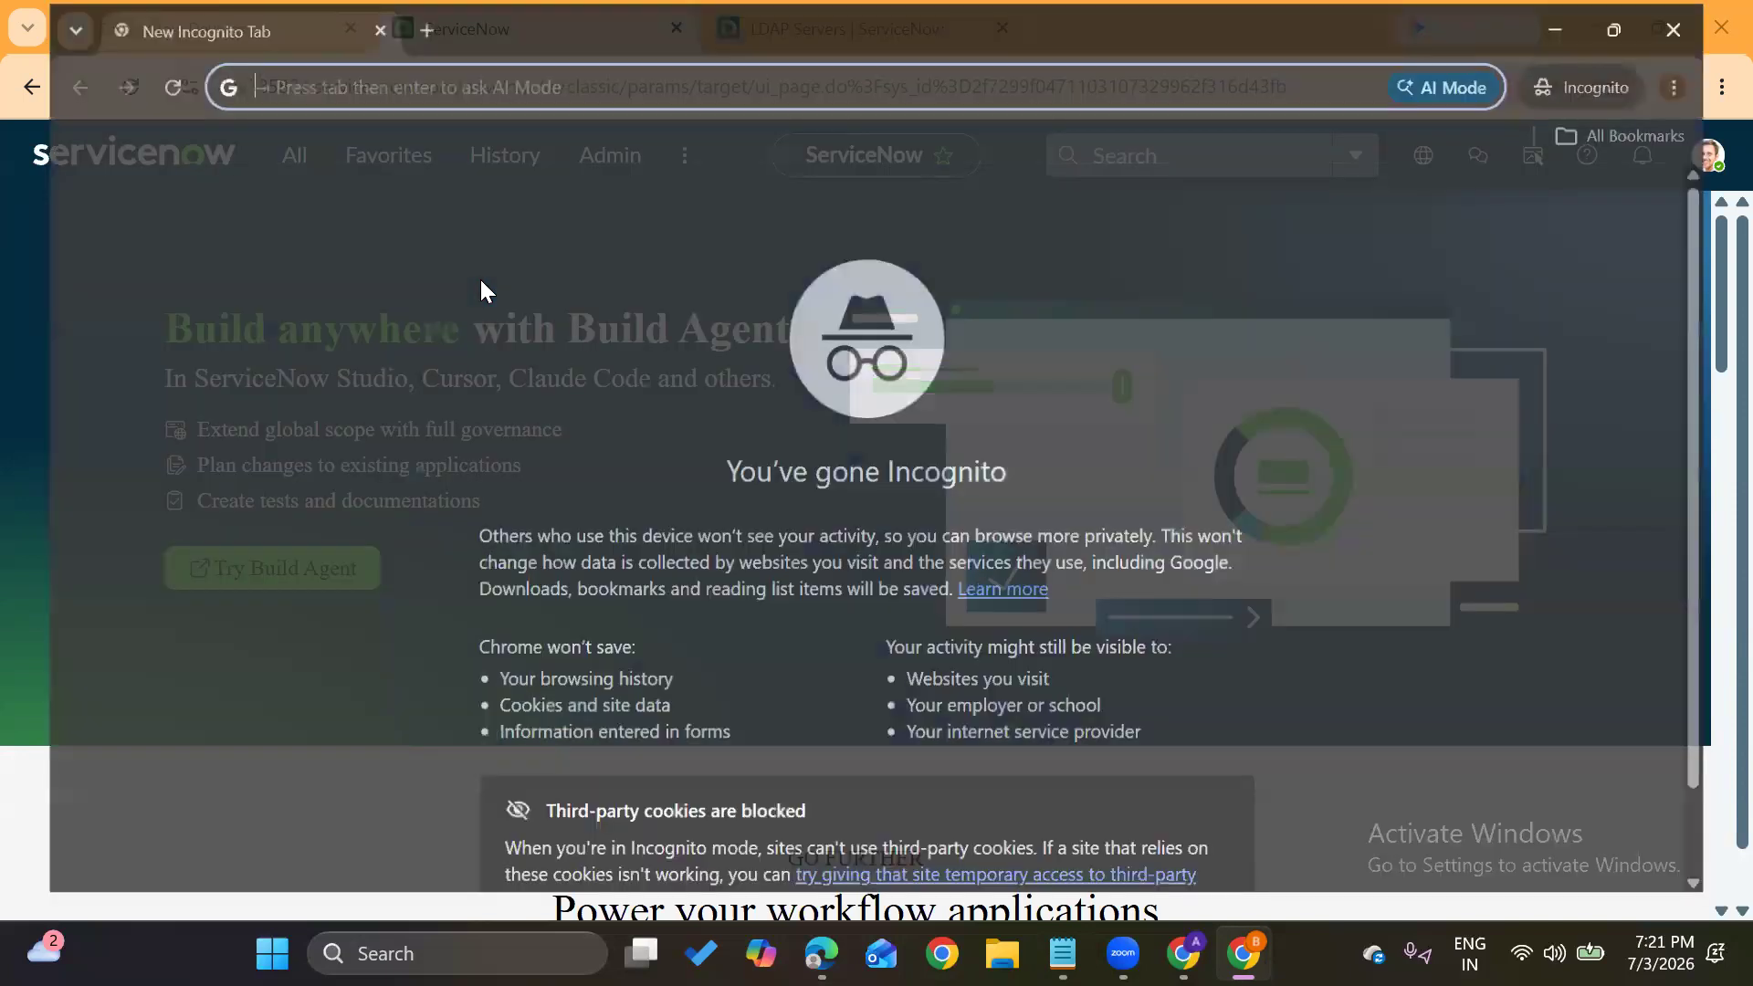
key(ctrl+v)
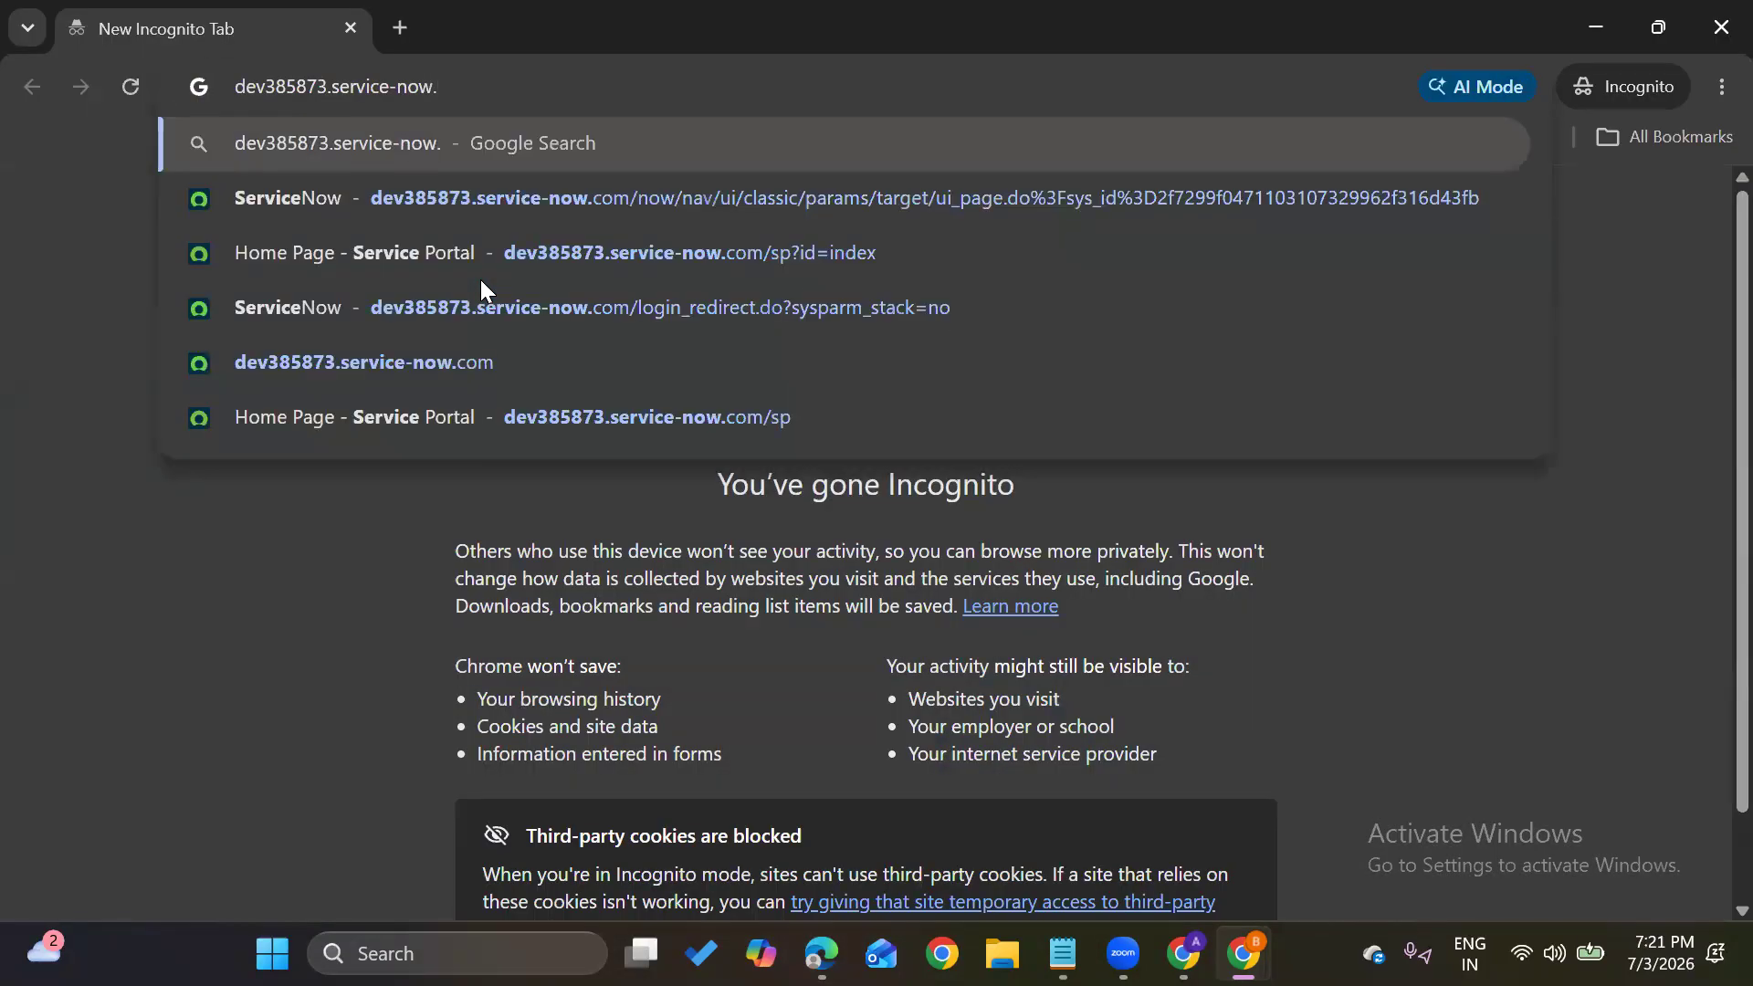
text(com)
key(Delete)
key(Return)
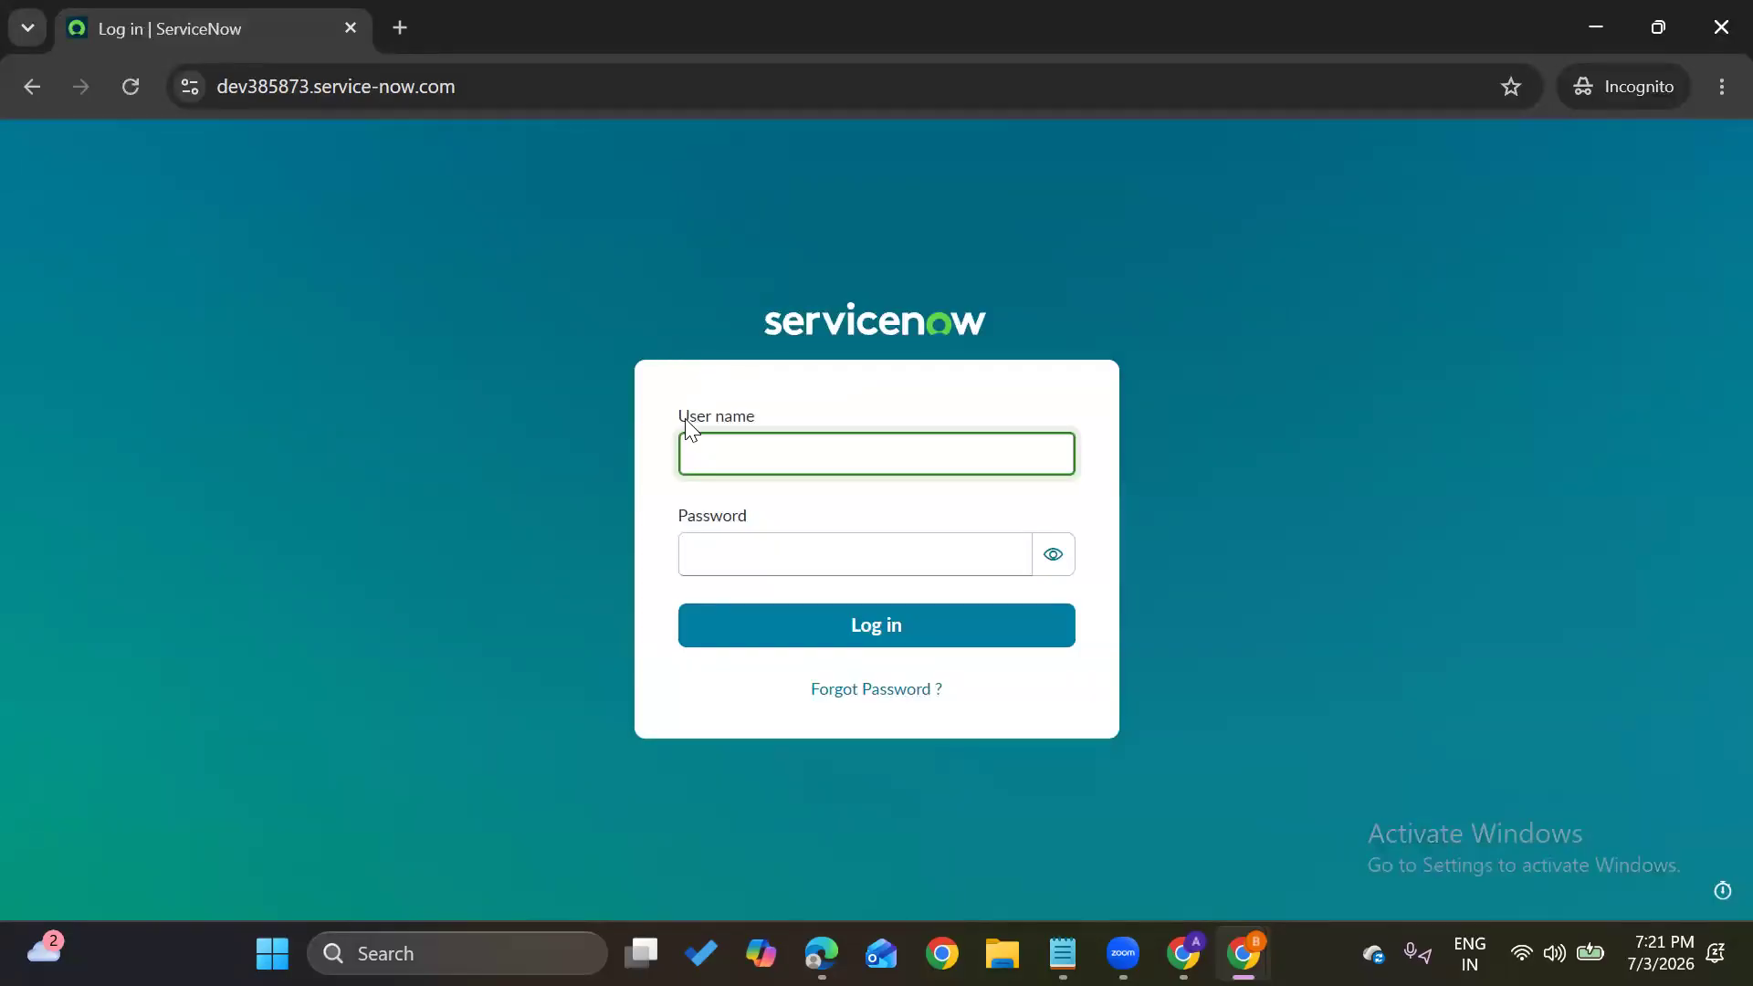
text(sai)
click(752, 554)
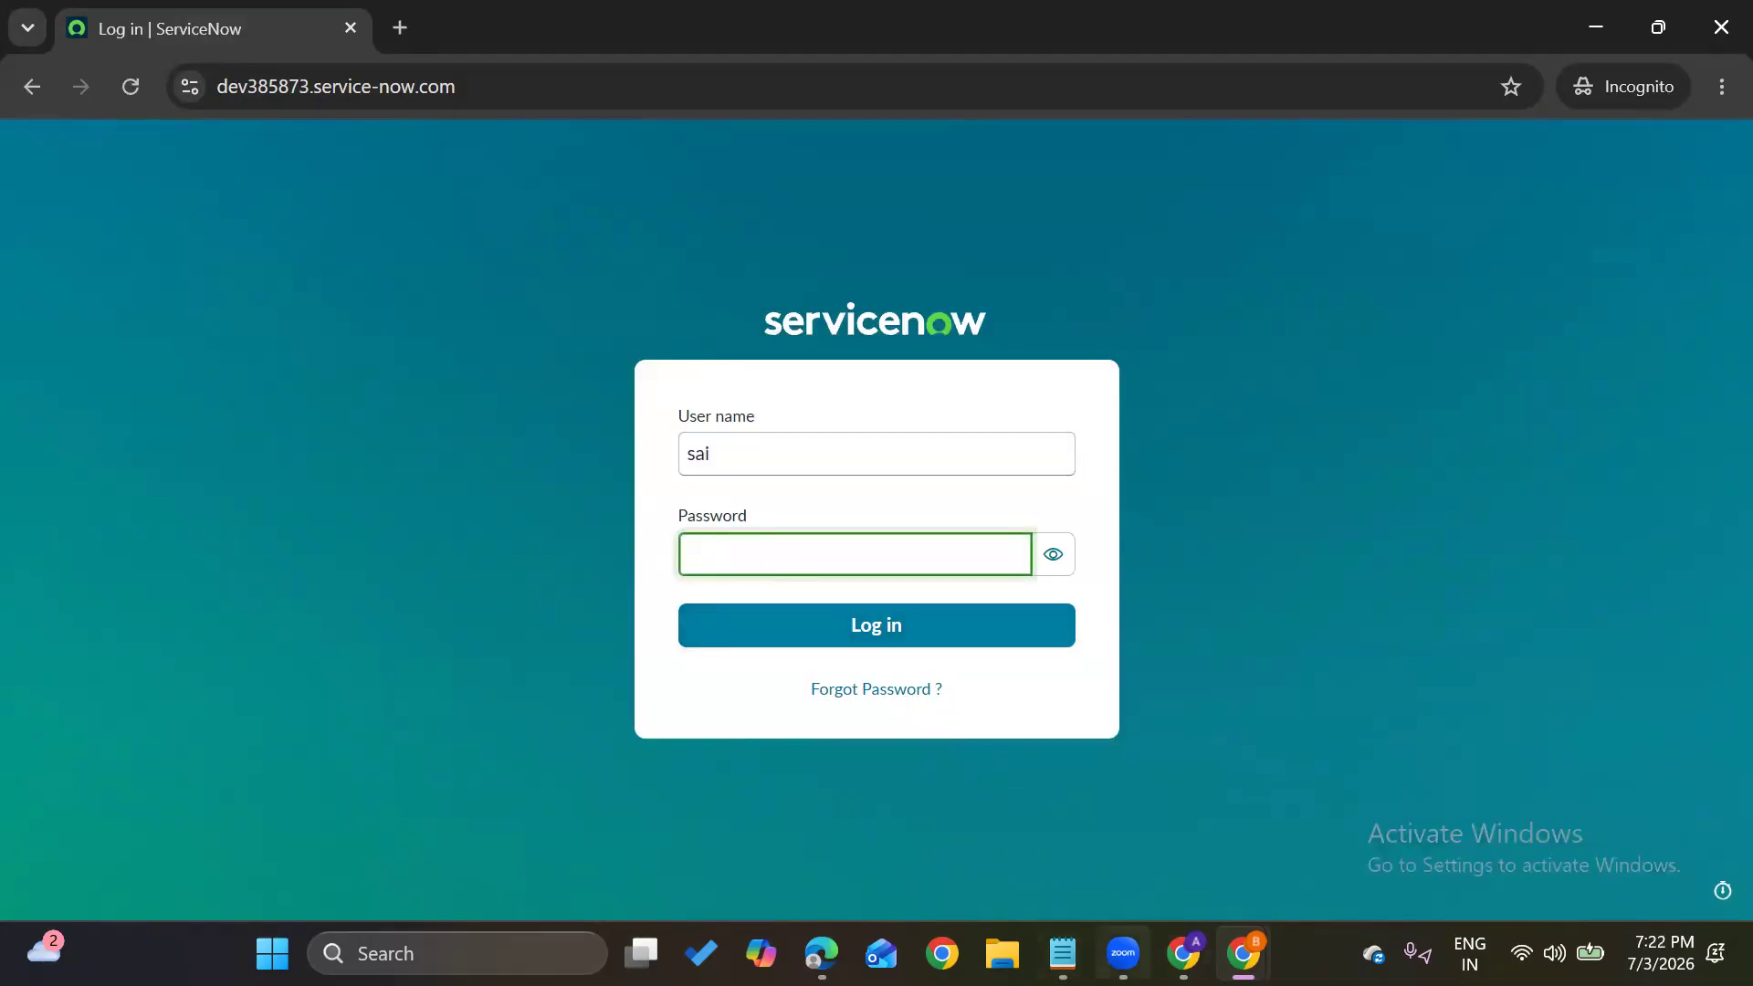
Copy the saved password line from Notepad and paste it into the incognito login form
mouse_move(1062, 953)
click(1055, 842)
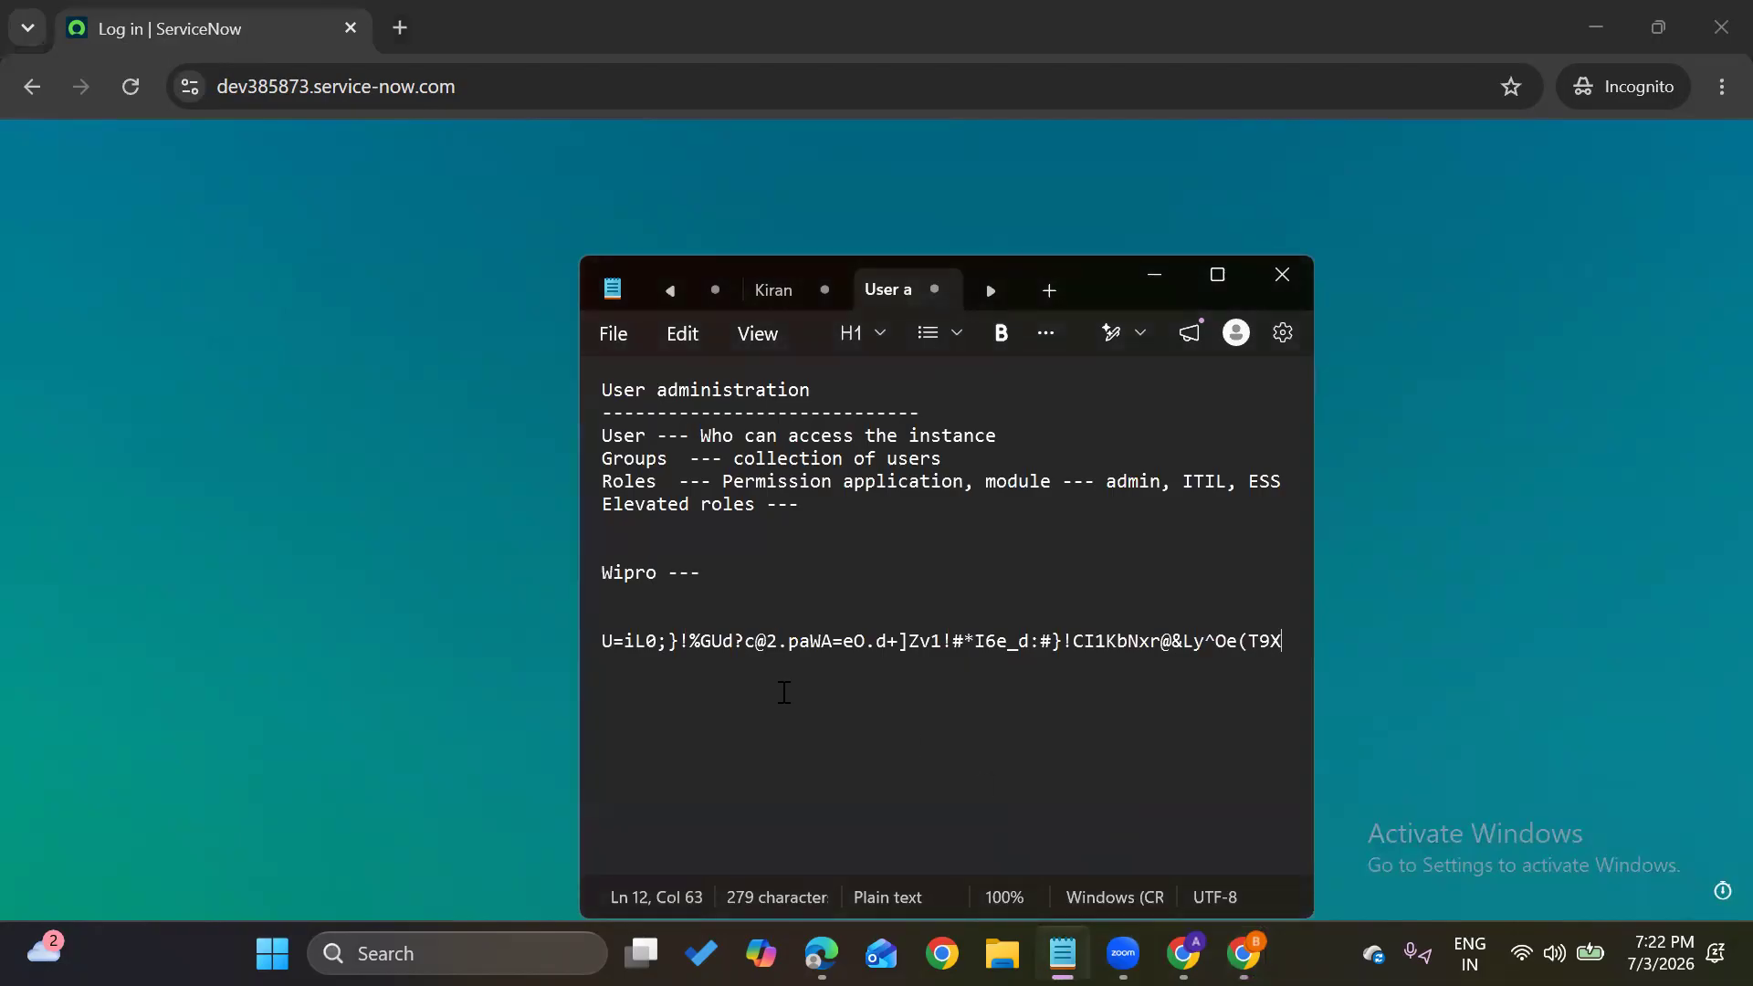
double_click(604, 643)
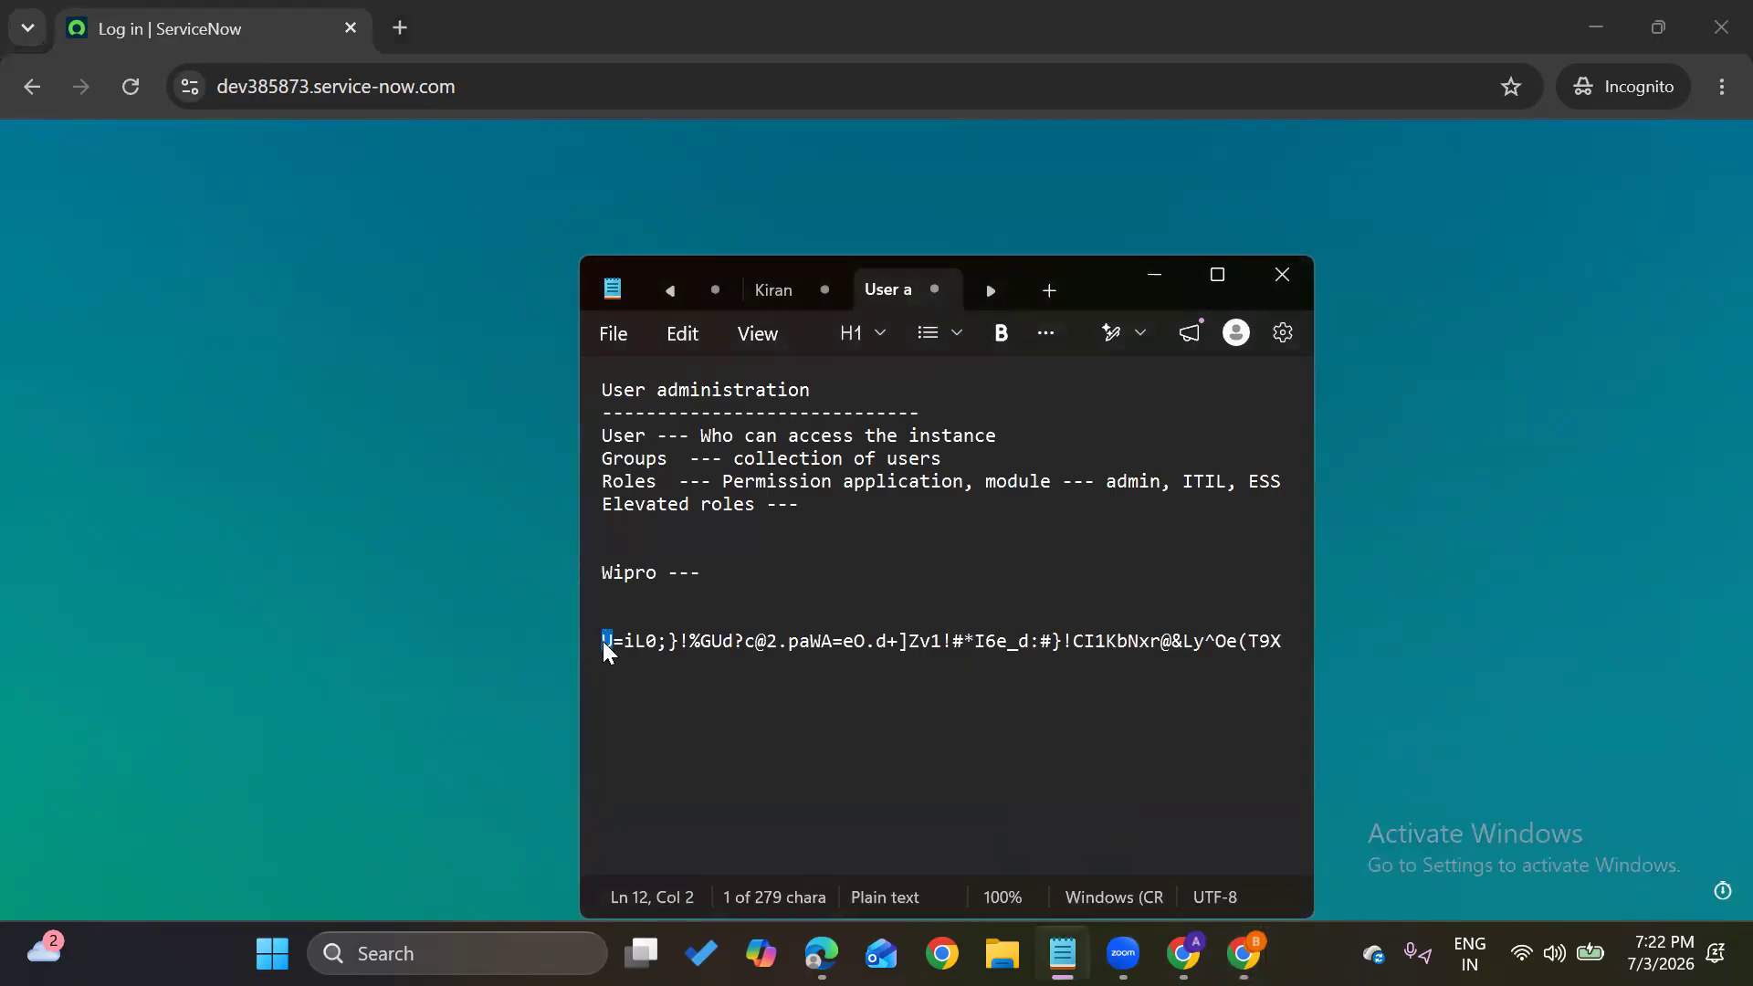
drag(604, 645, 1284, 669)
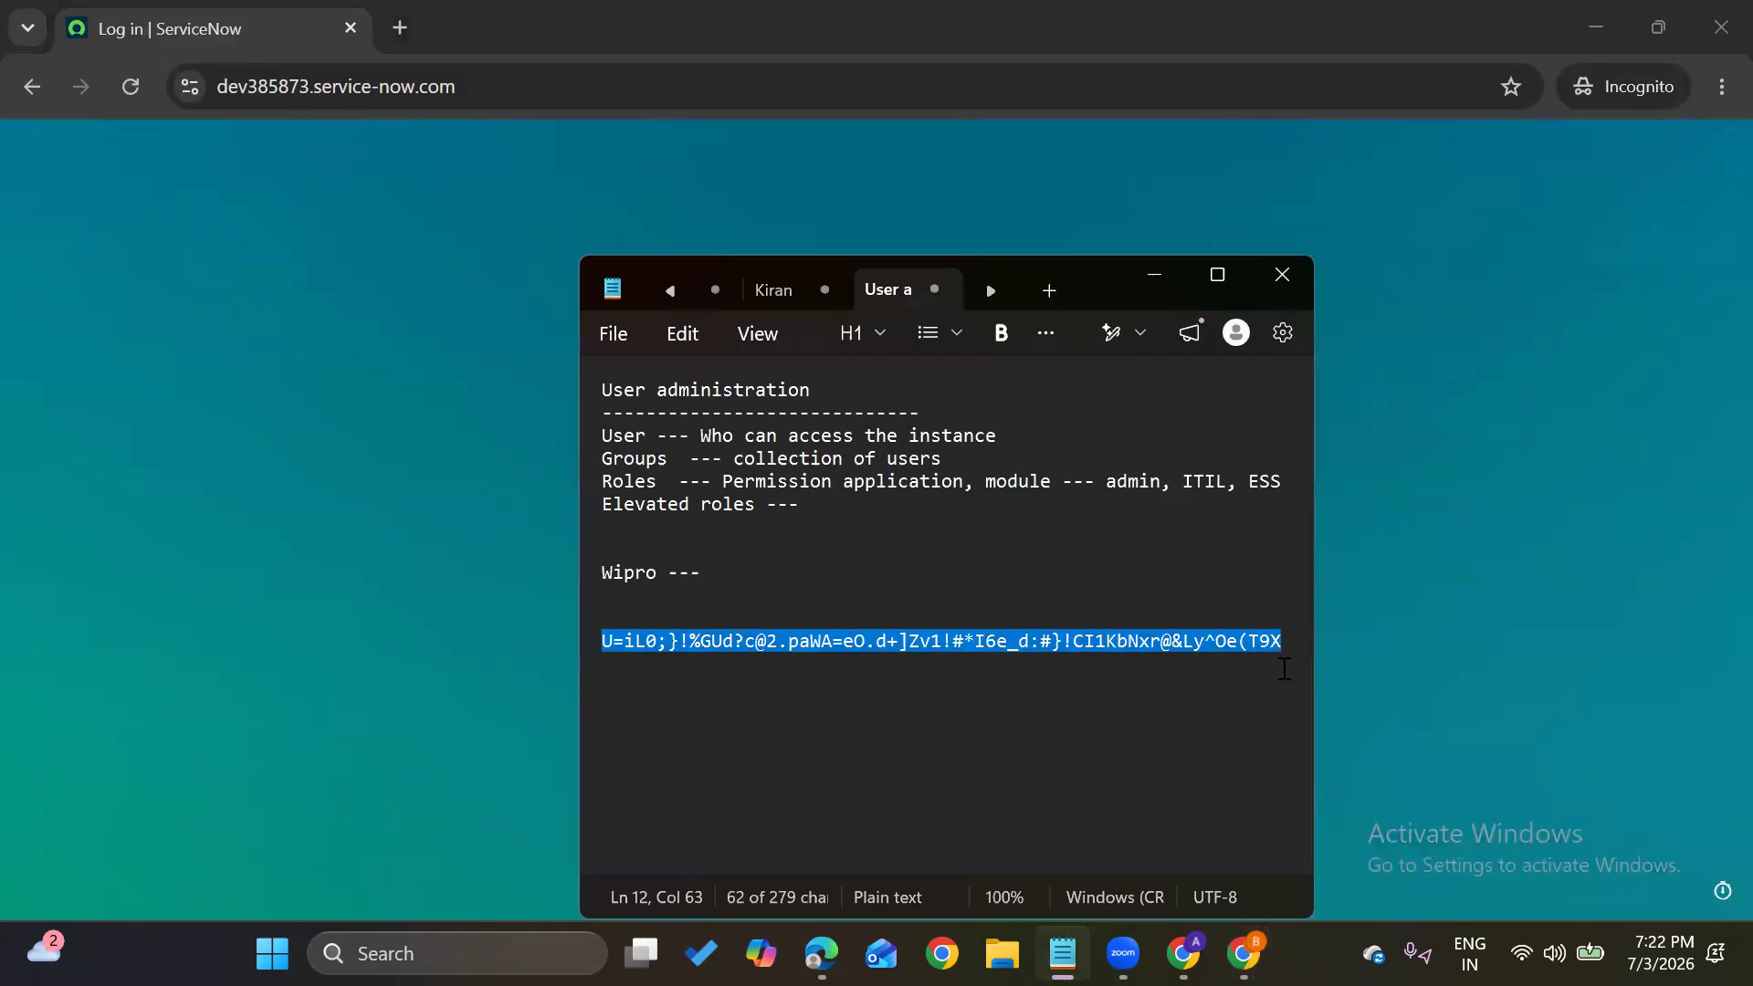
key(alt+Tab)
key(ctrl+v)
Log in as the new user and replace the generated password with a new one, confirmed twice
click(908, 624)
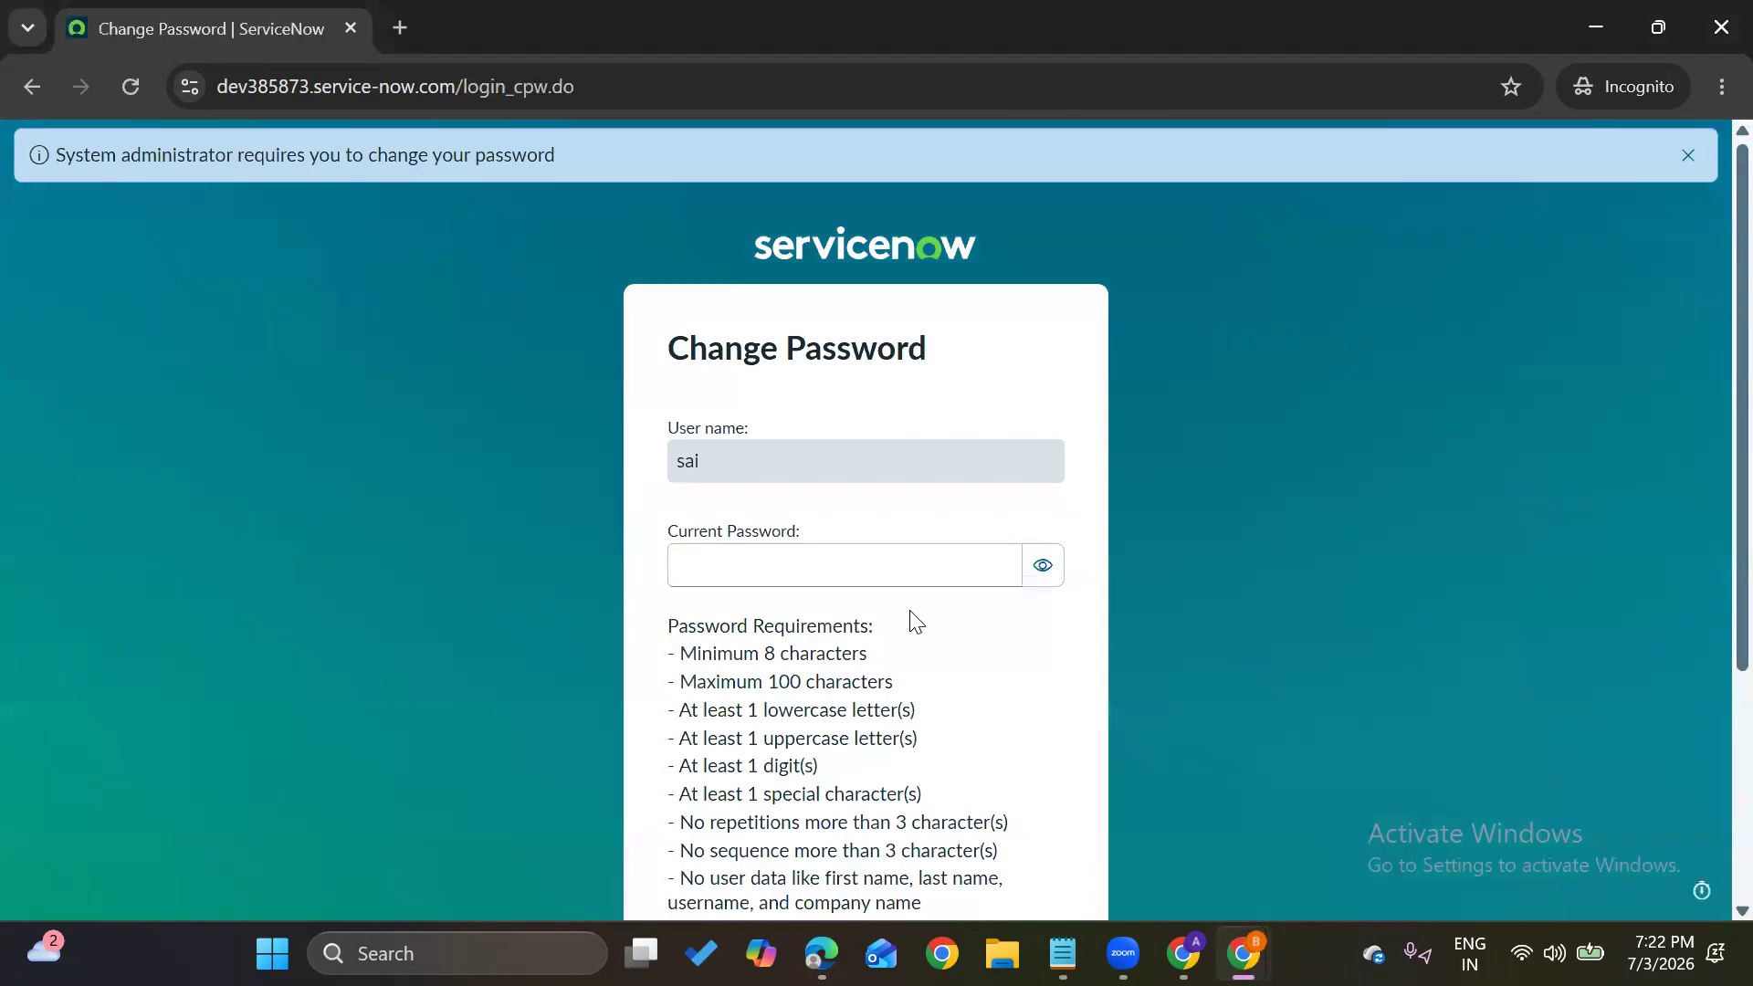
click(840, 566)
key(ctrl+v)
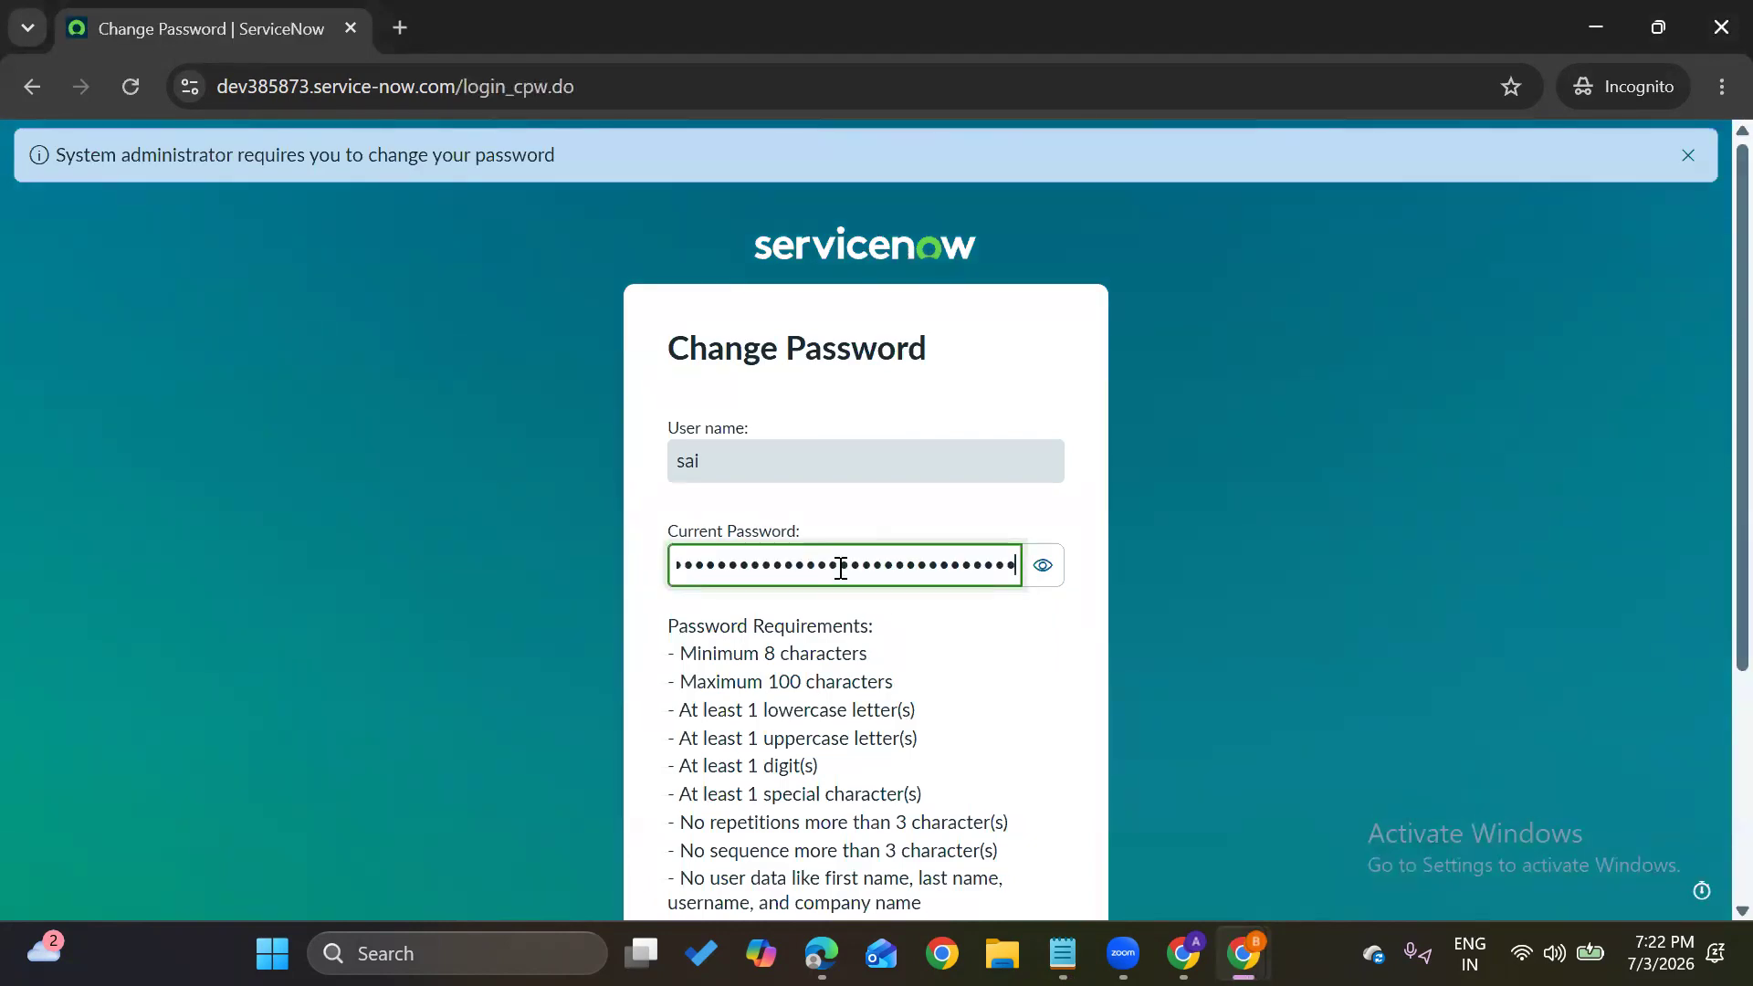
scroll(840, 566, down, 3)
click(795, 696)
text(•••)
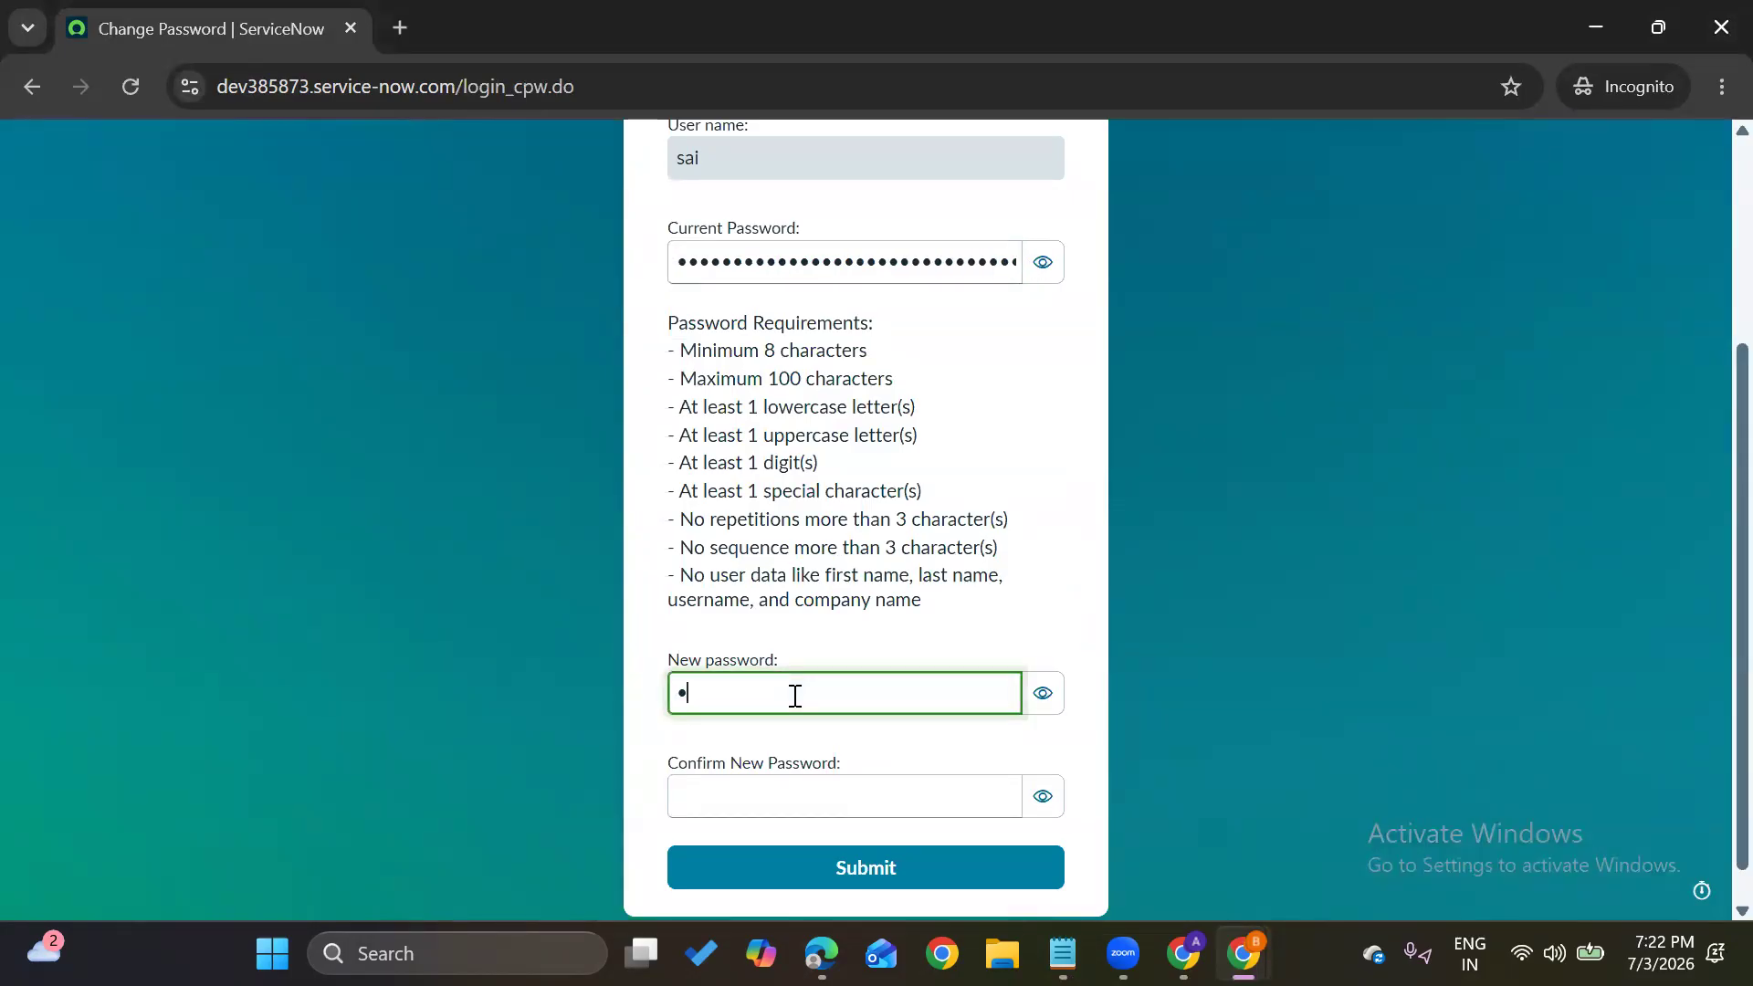
text(•••)
click(794, 795)
text(••••••)
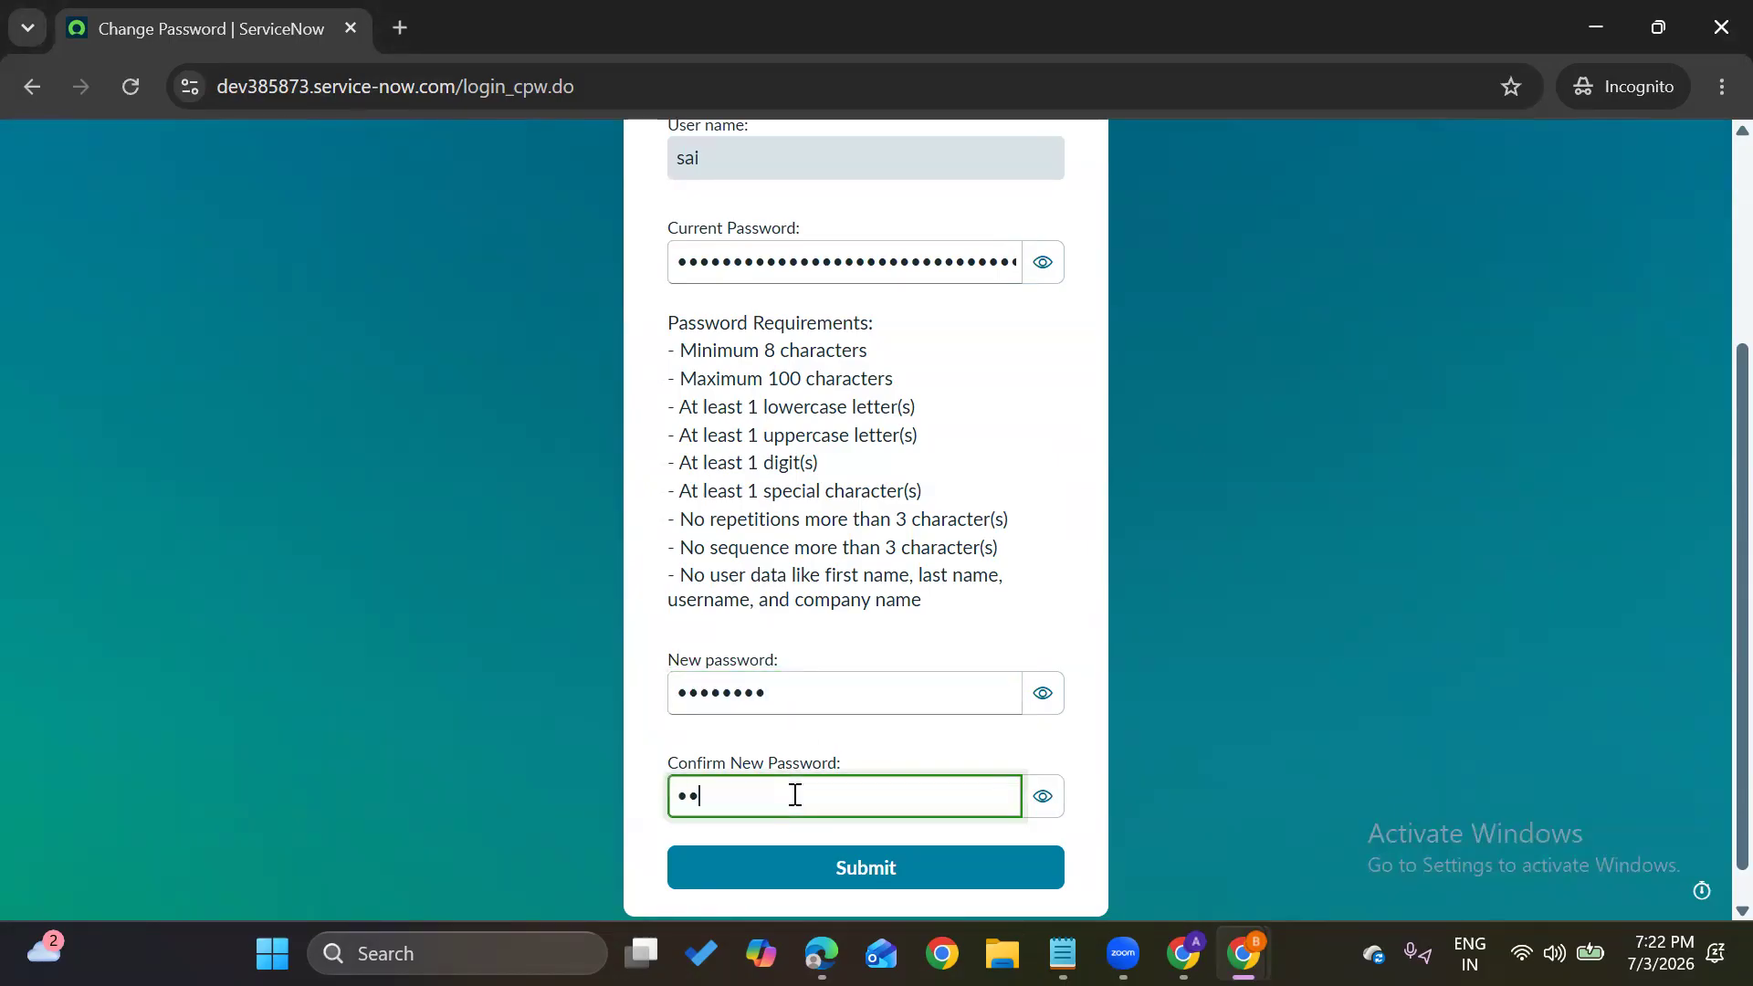
text(••)
key(Return)
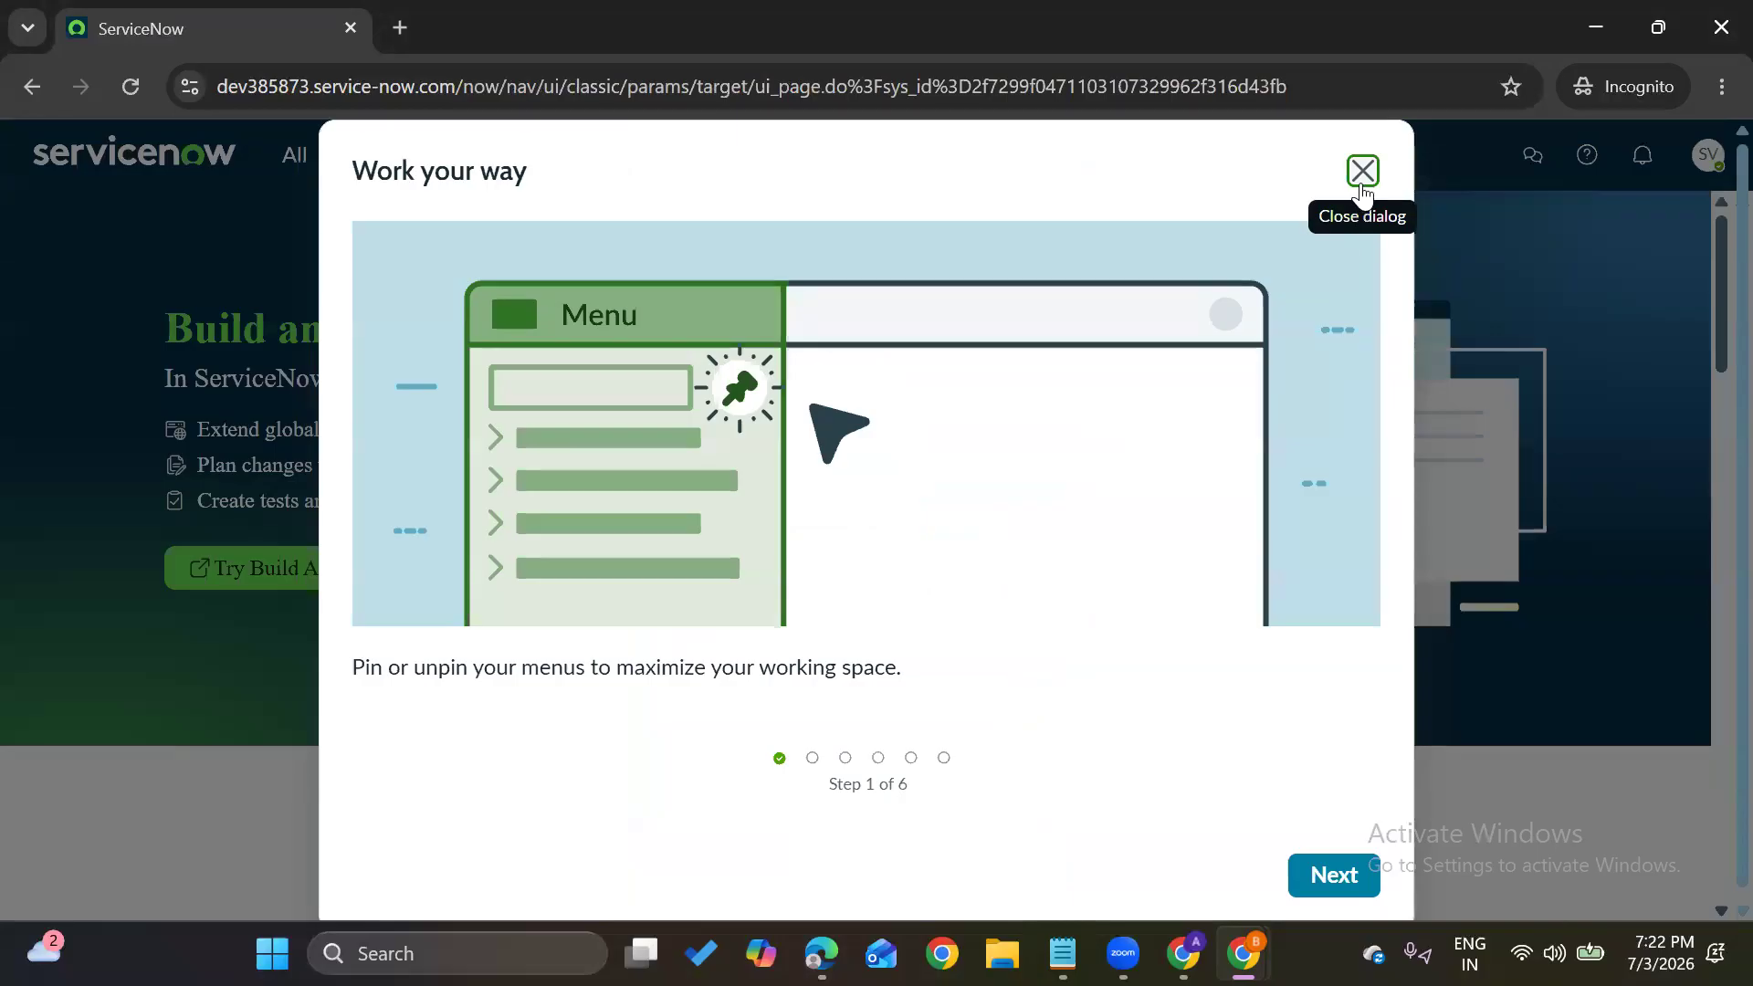
click(1362, 171)
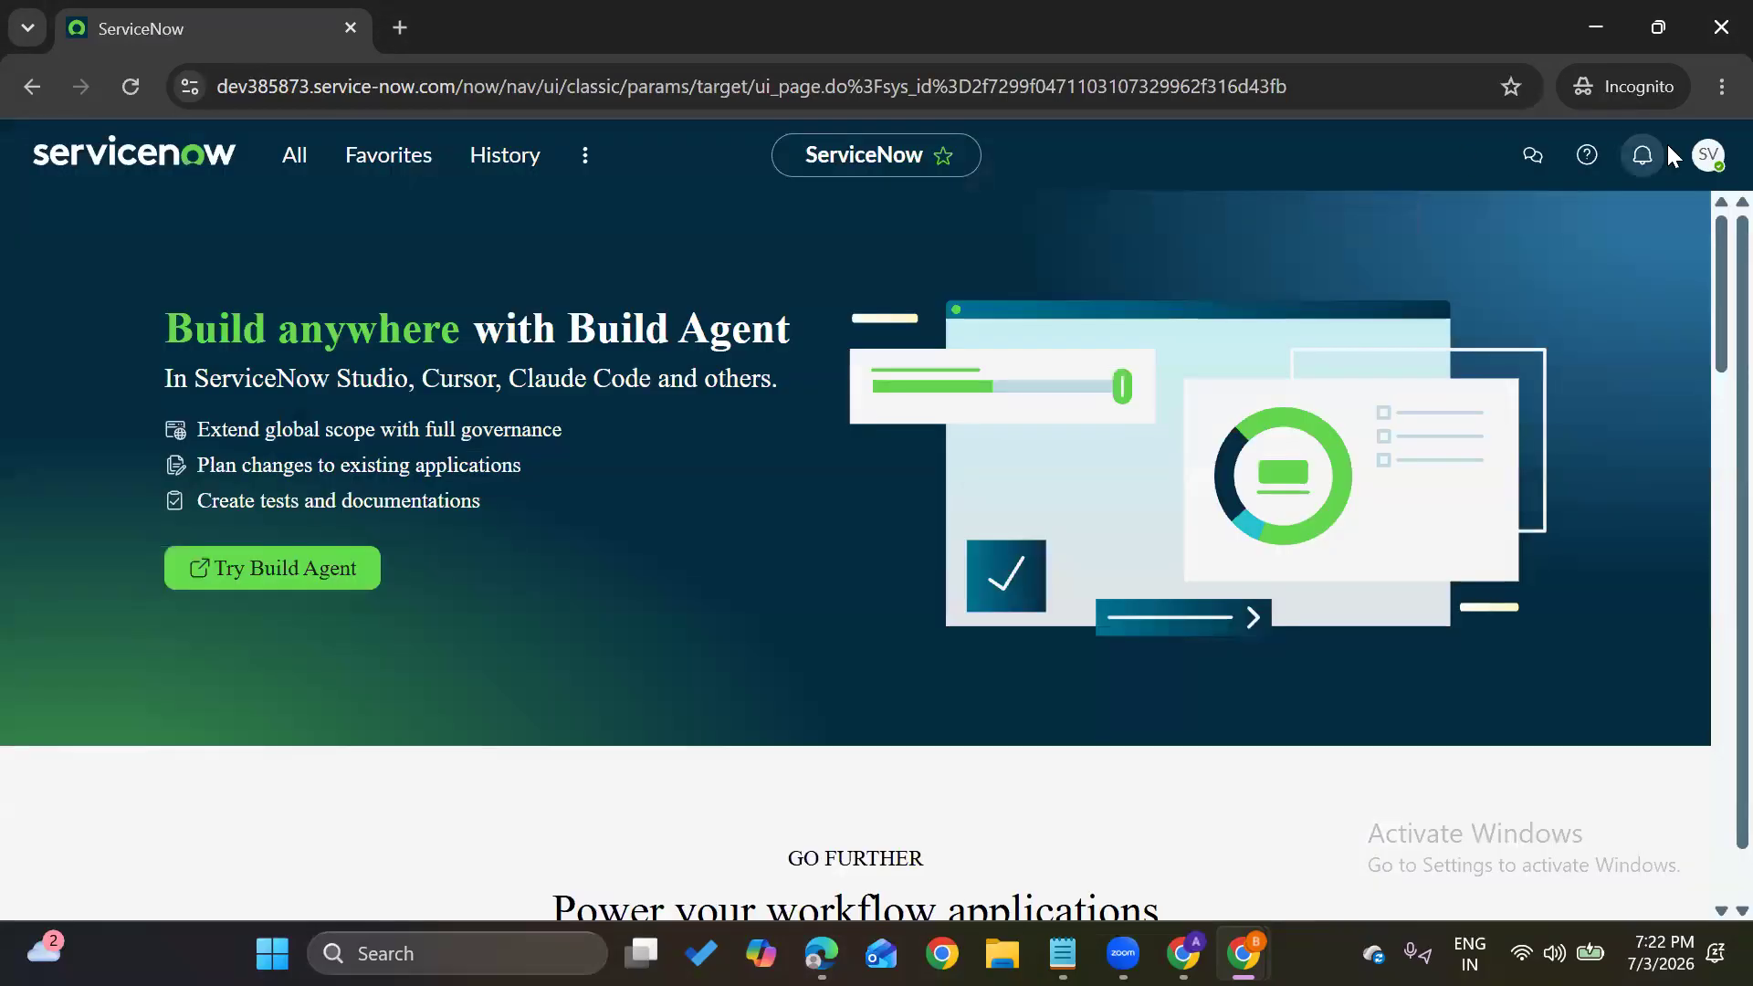
click(1708, 155)
drag(1511, 240, 1641, 239)
click(691, 299)
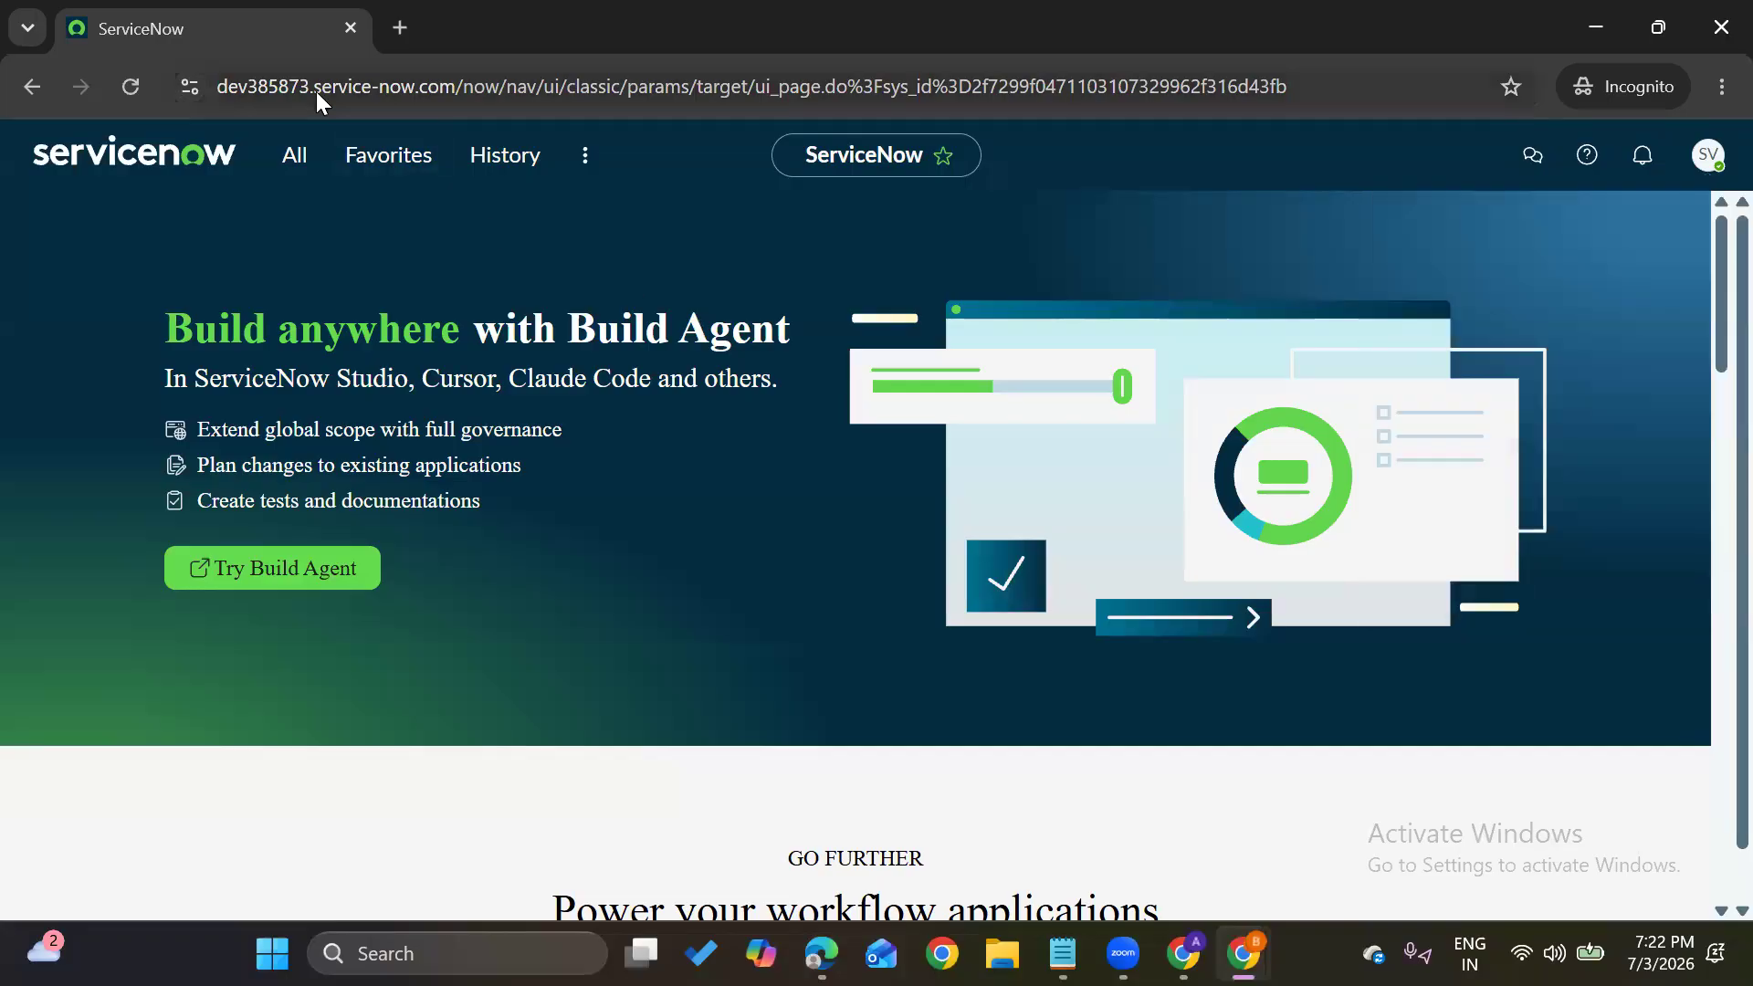
drag(218, 82, 453, 89)
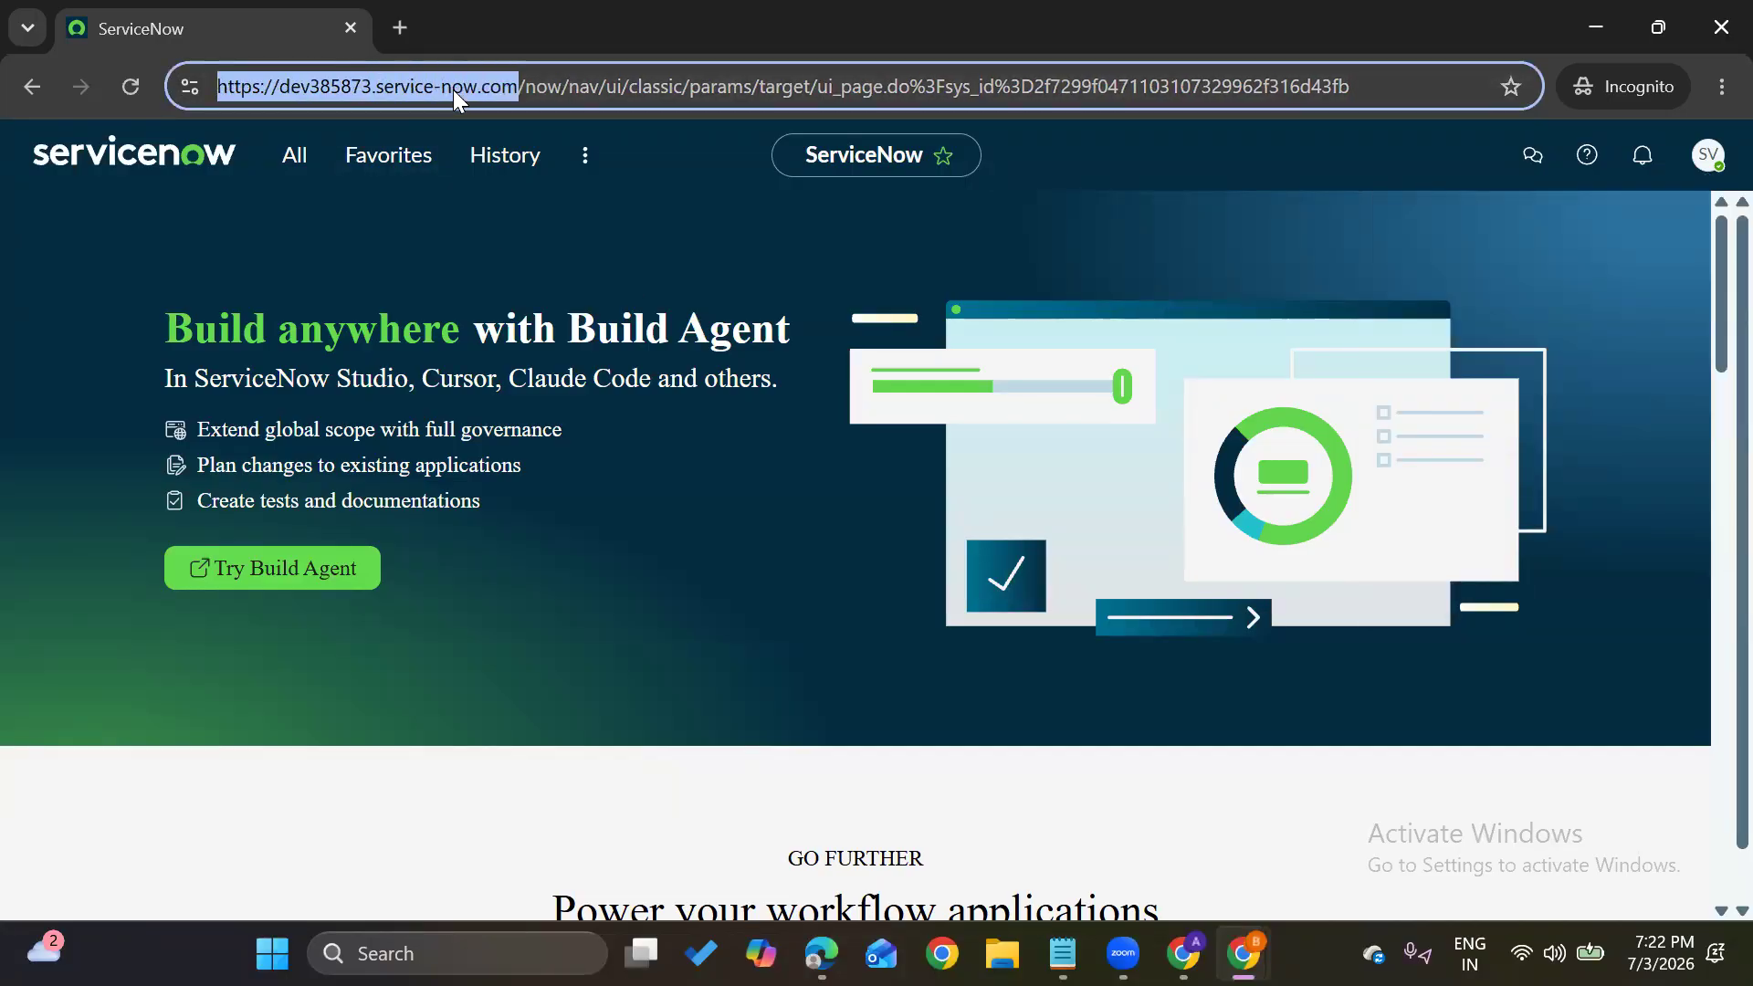
click(964, 232)
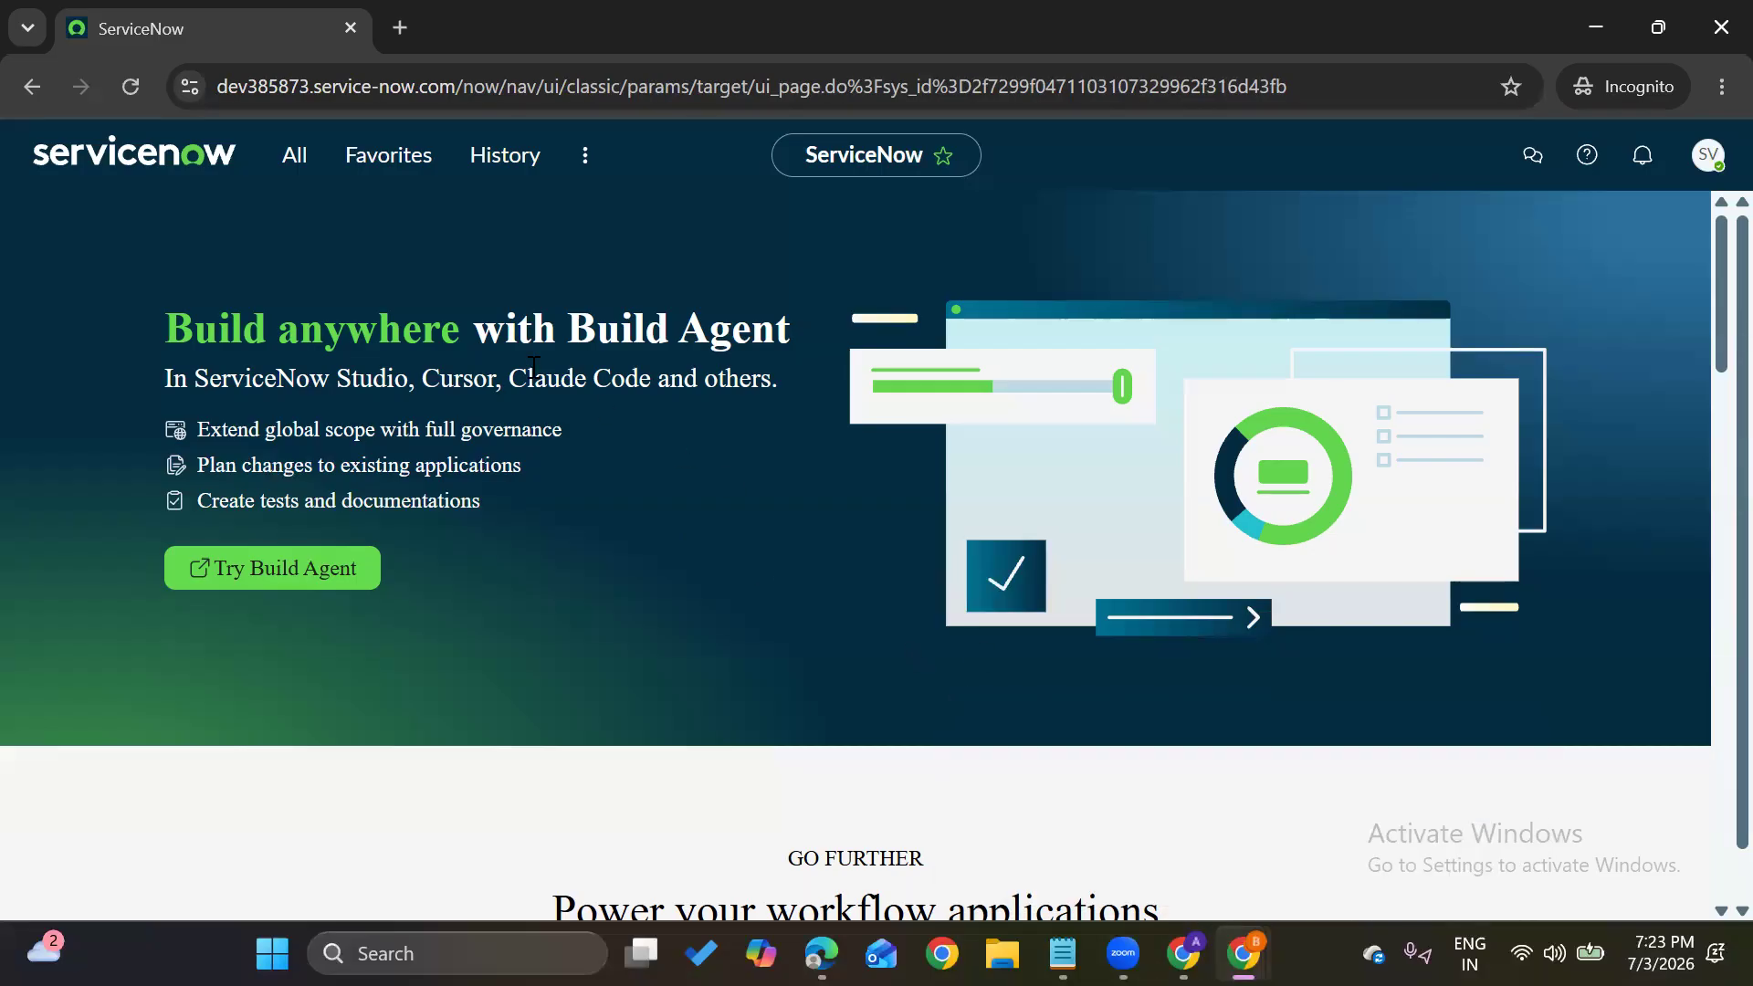
mouse_move(1064, 954)
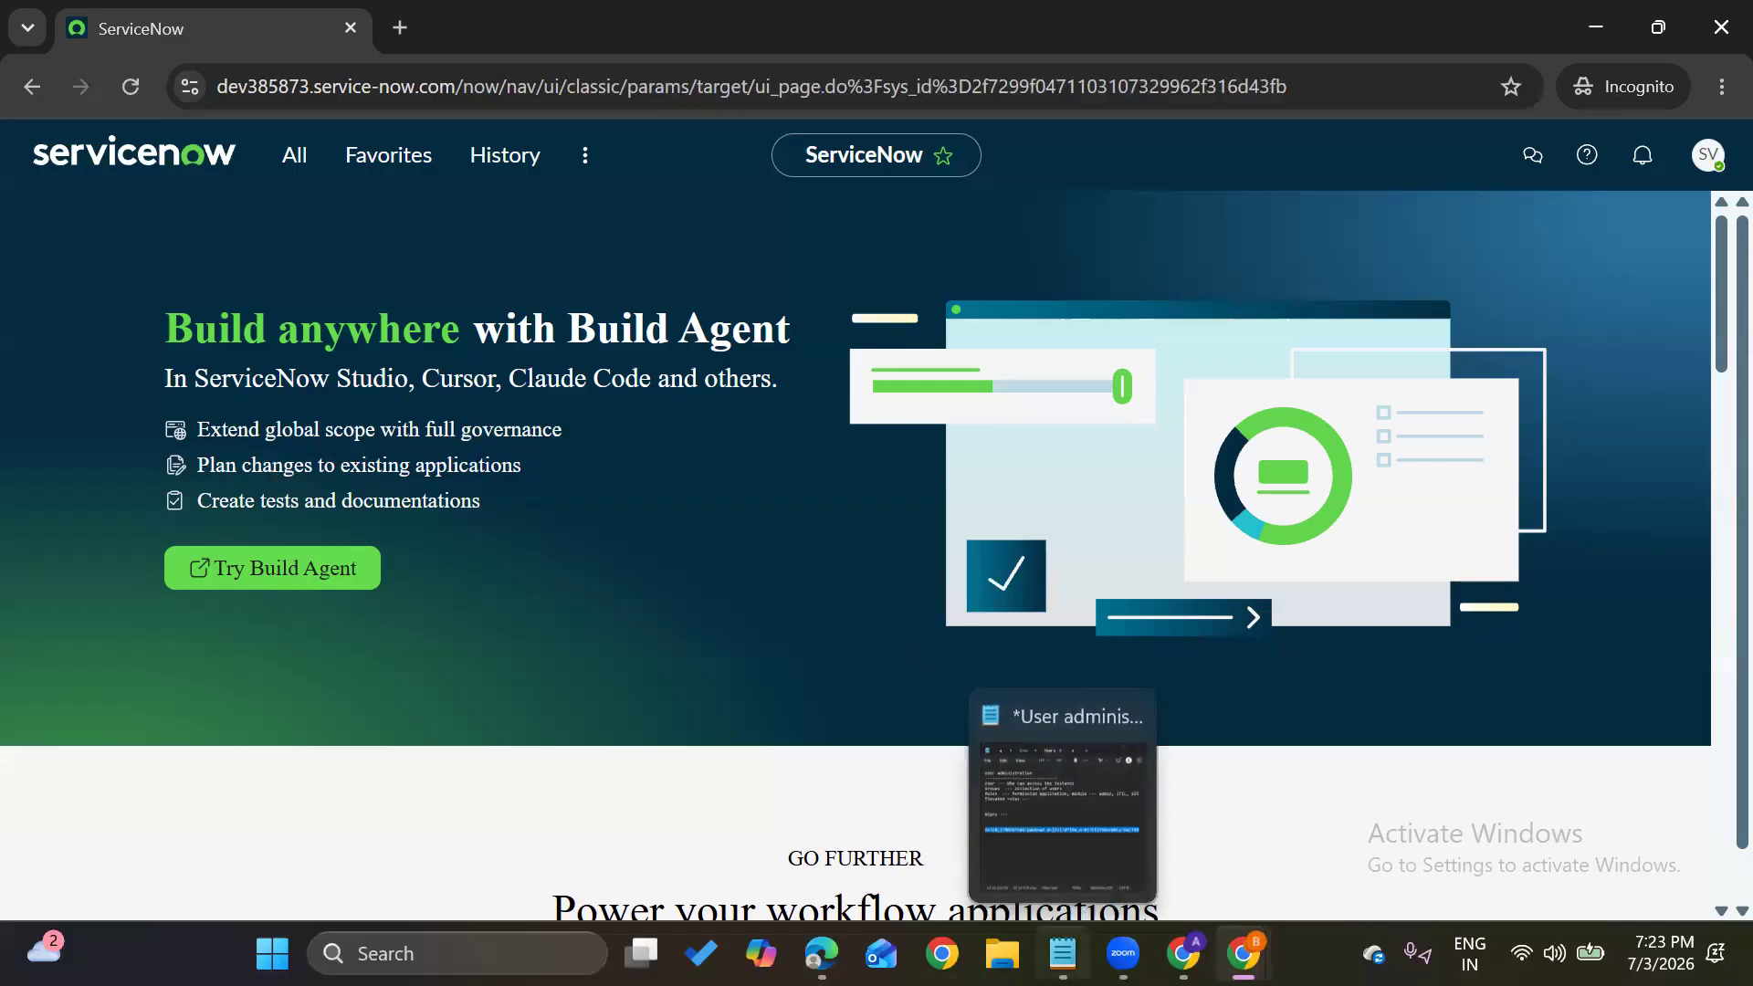
click(1053, 819)
click(767, 525)
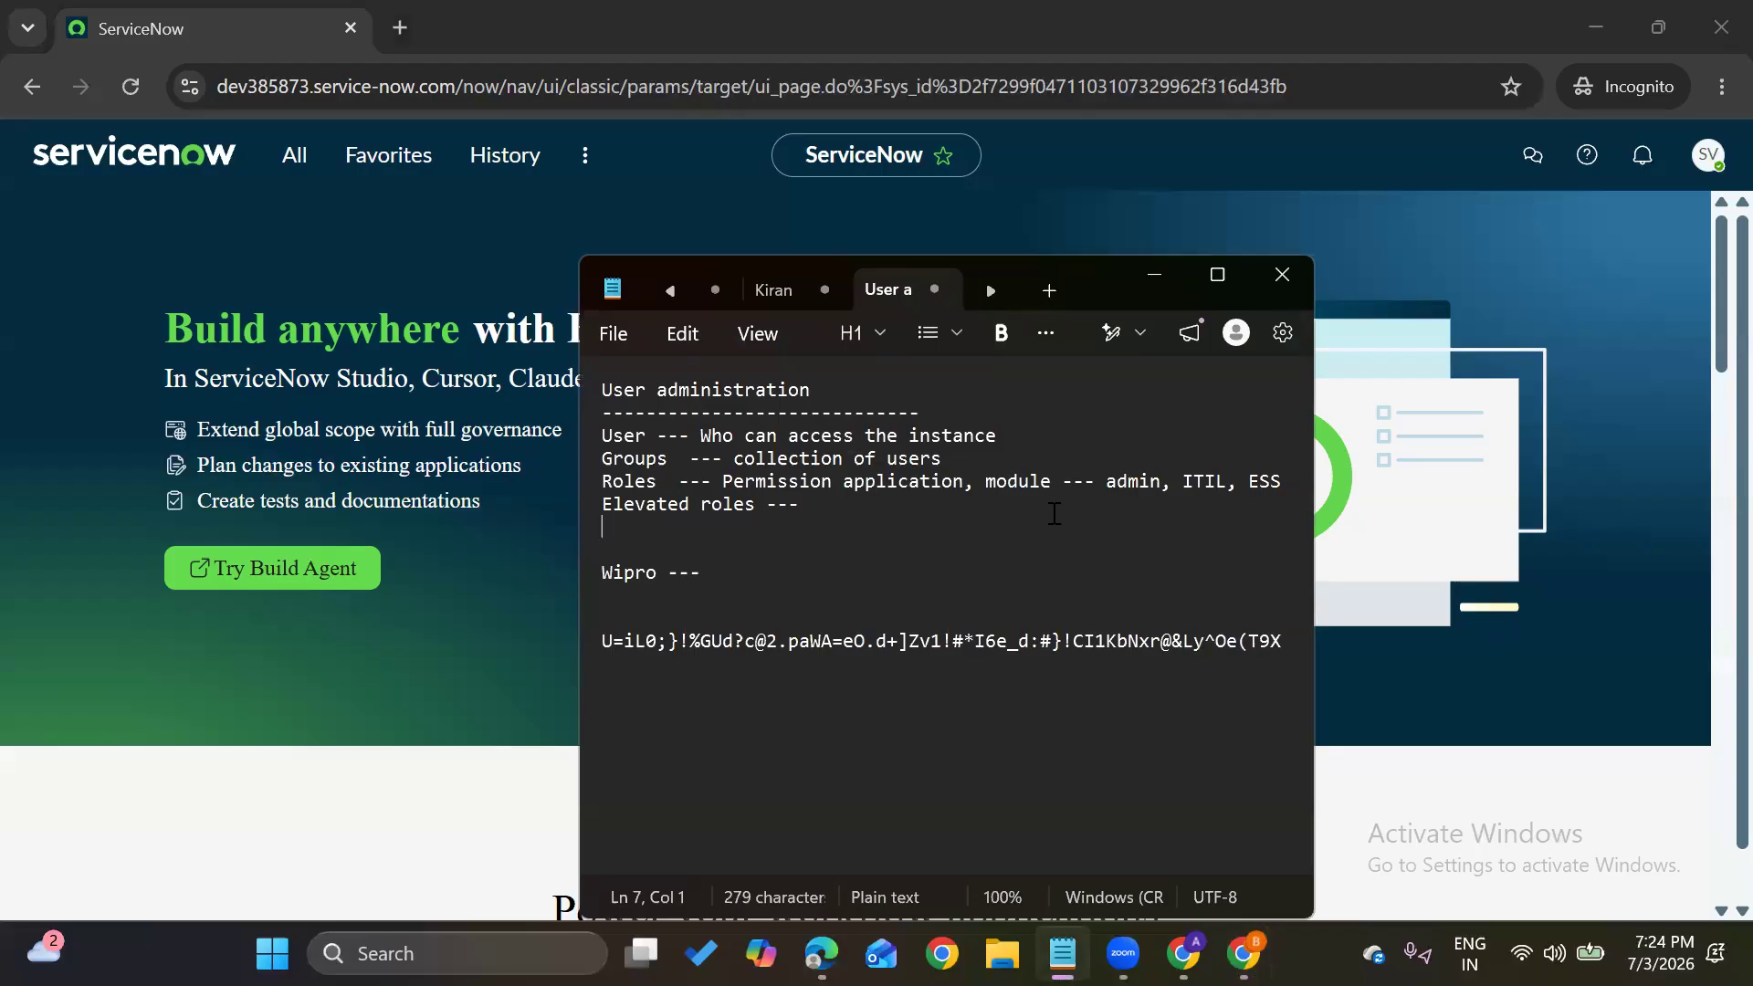
click(1255, 482)
drag(1252, 482, 1280, 484)
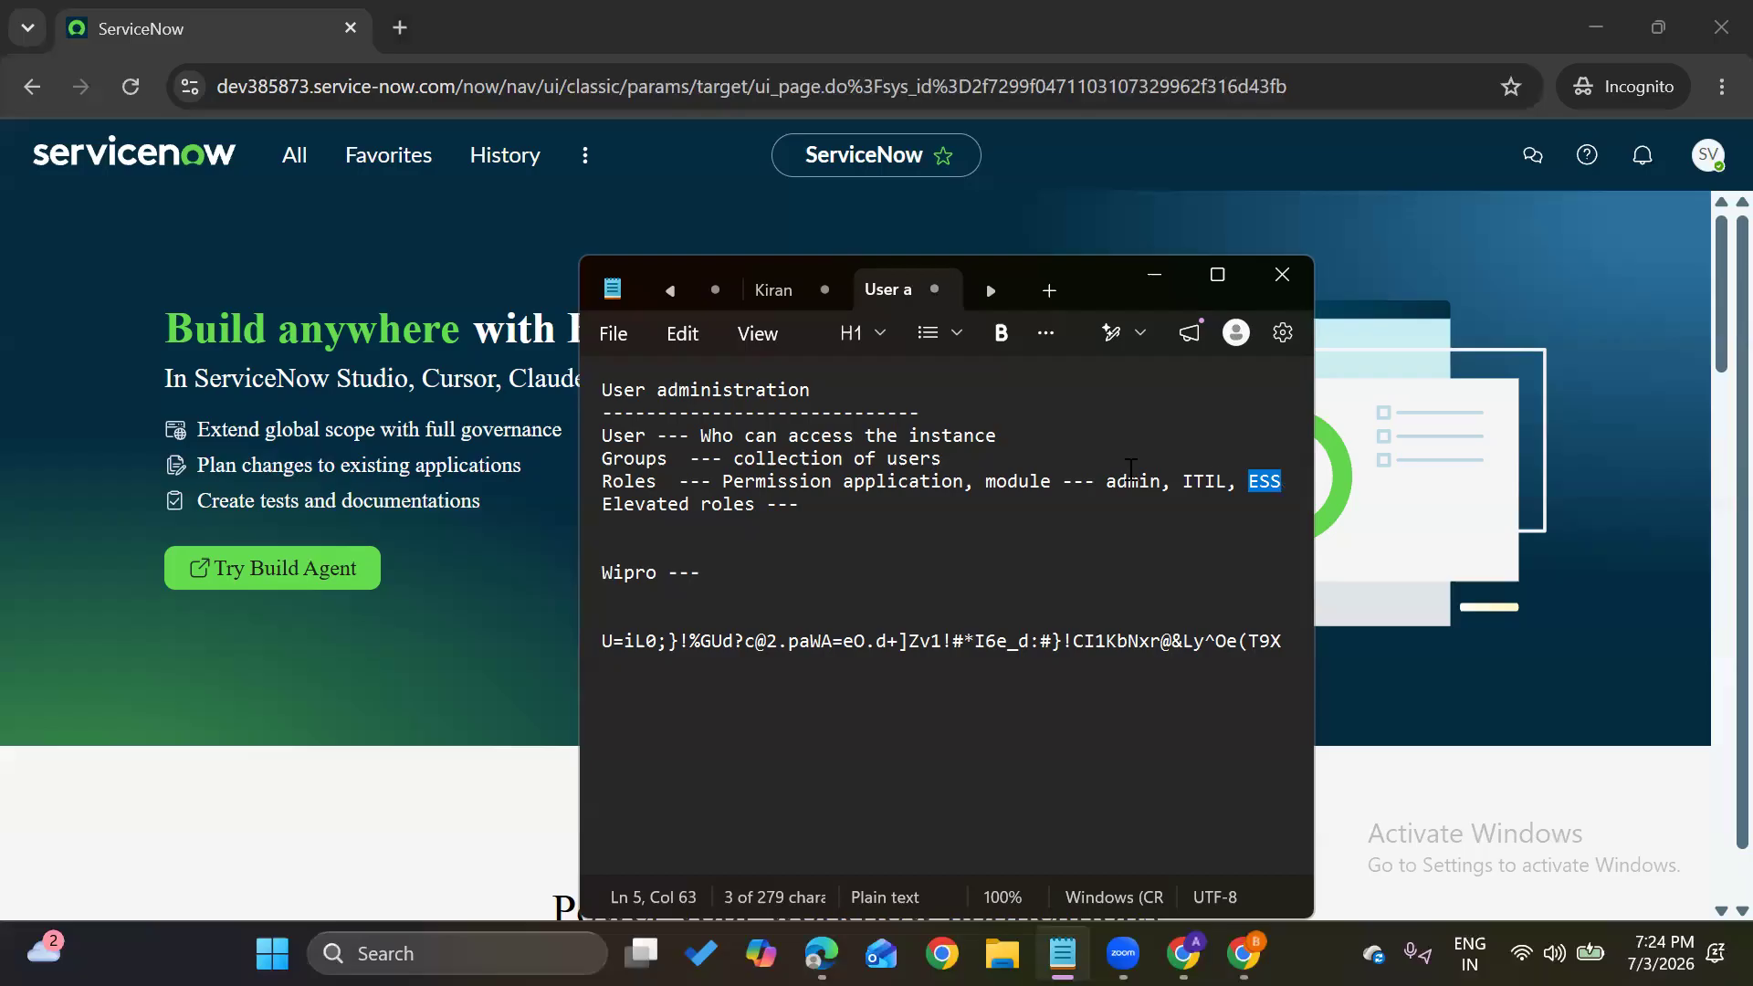
click(376, 277)
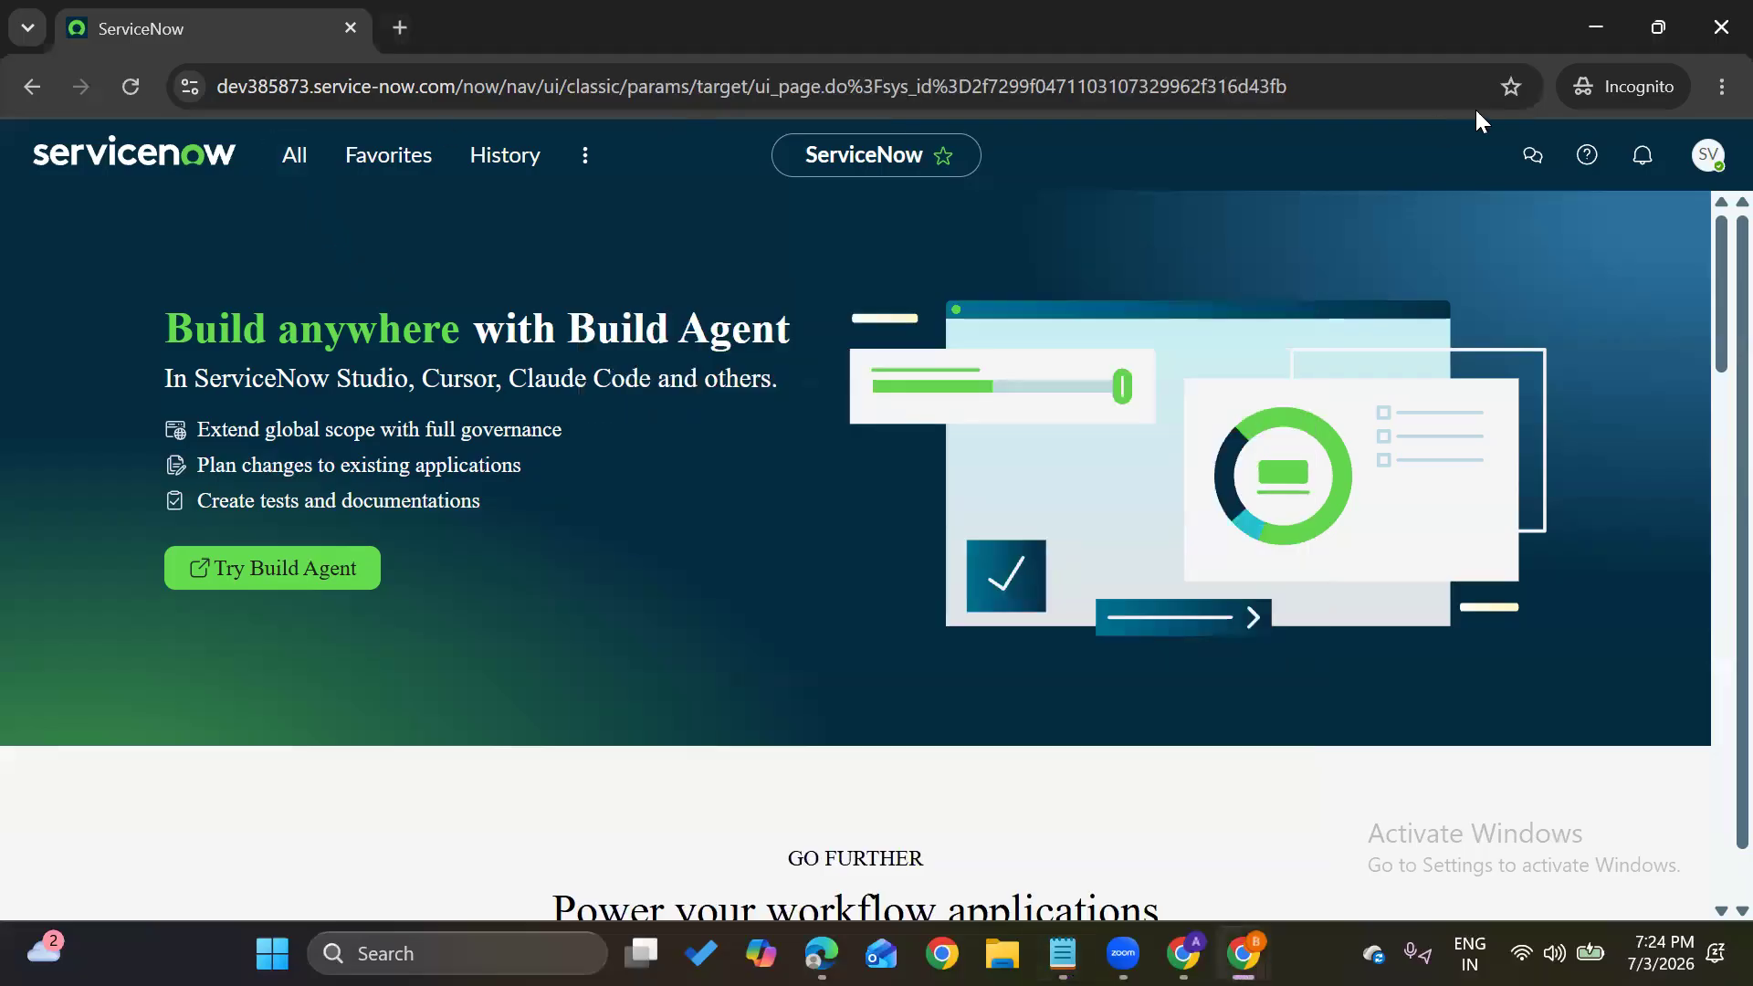
Check the profile menu, then filter the All menu for 'incident' and pick Incidents
click(1715, 160)
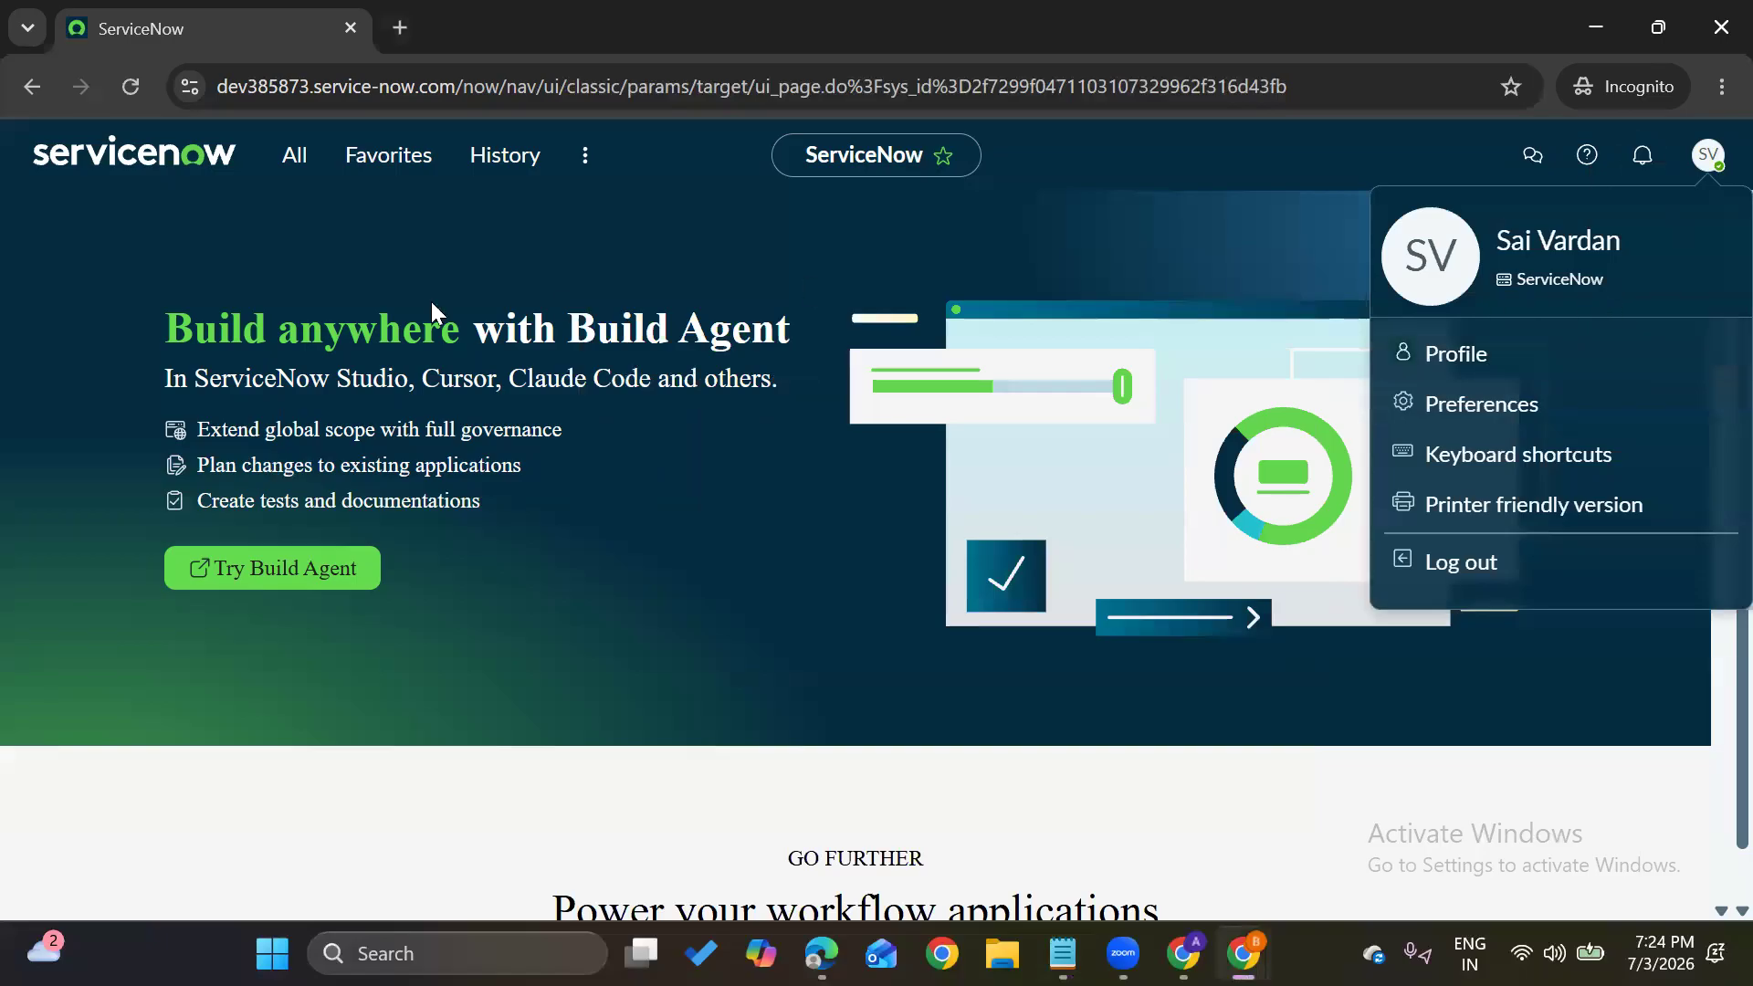
click(329, 302)
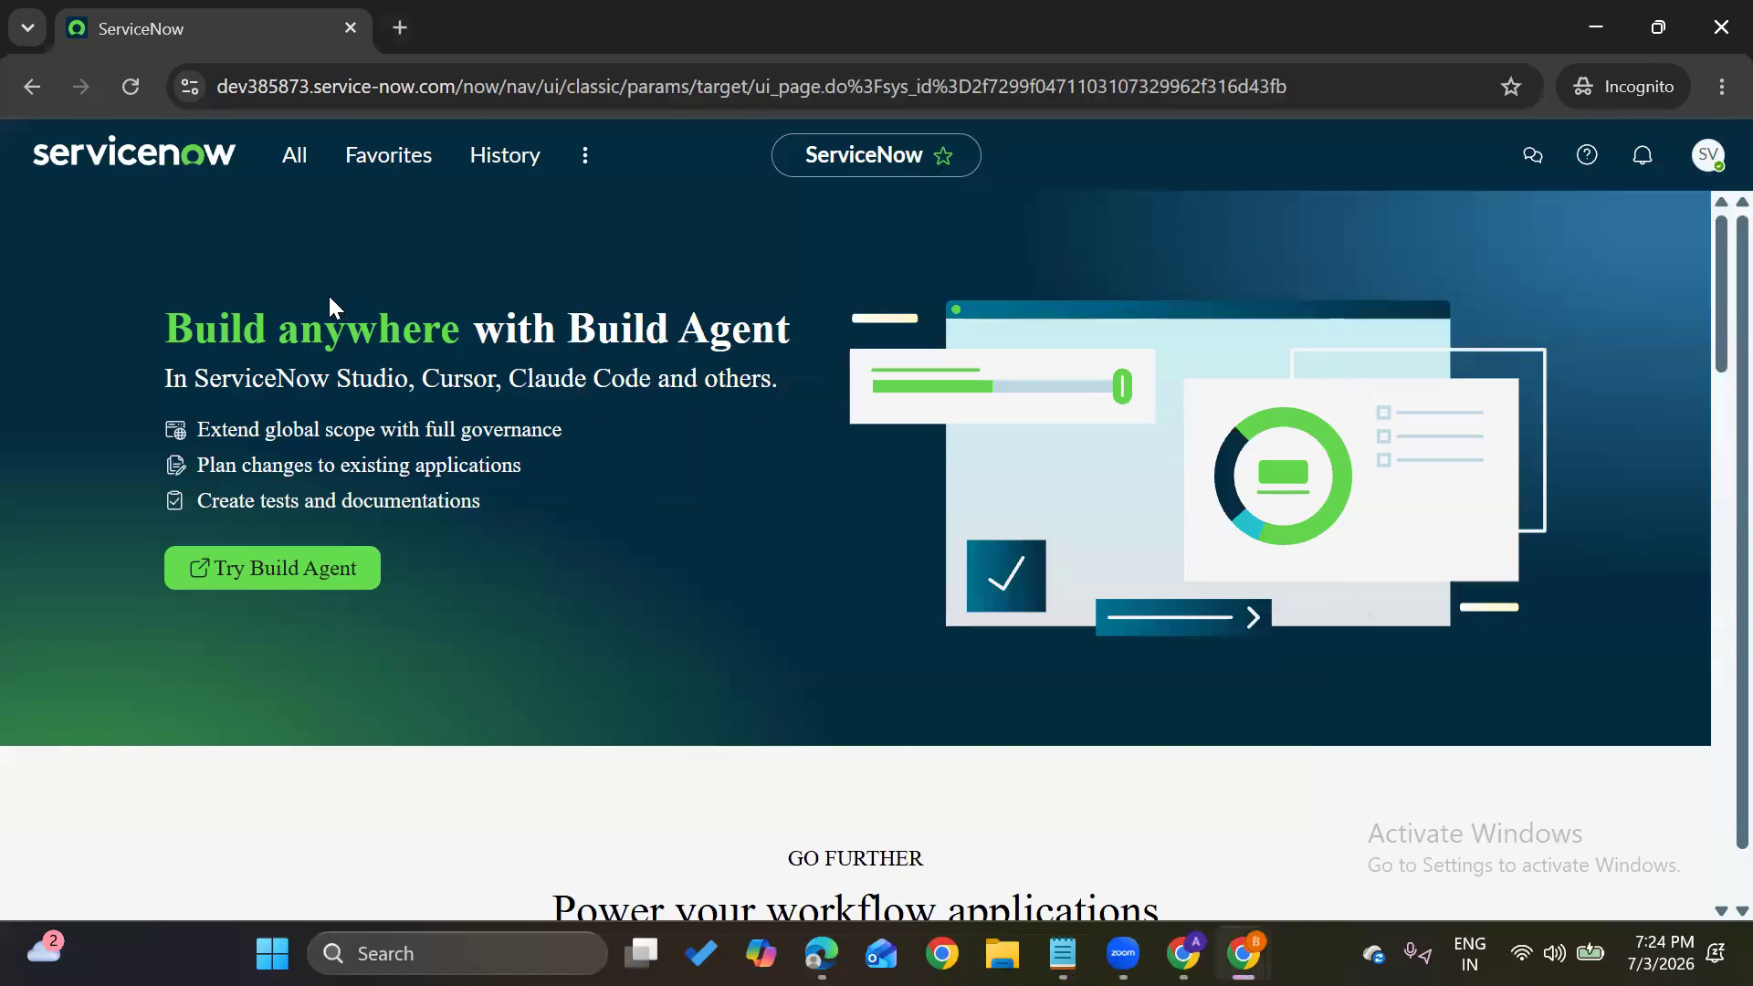
click(288, 172)
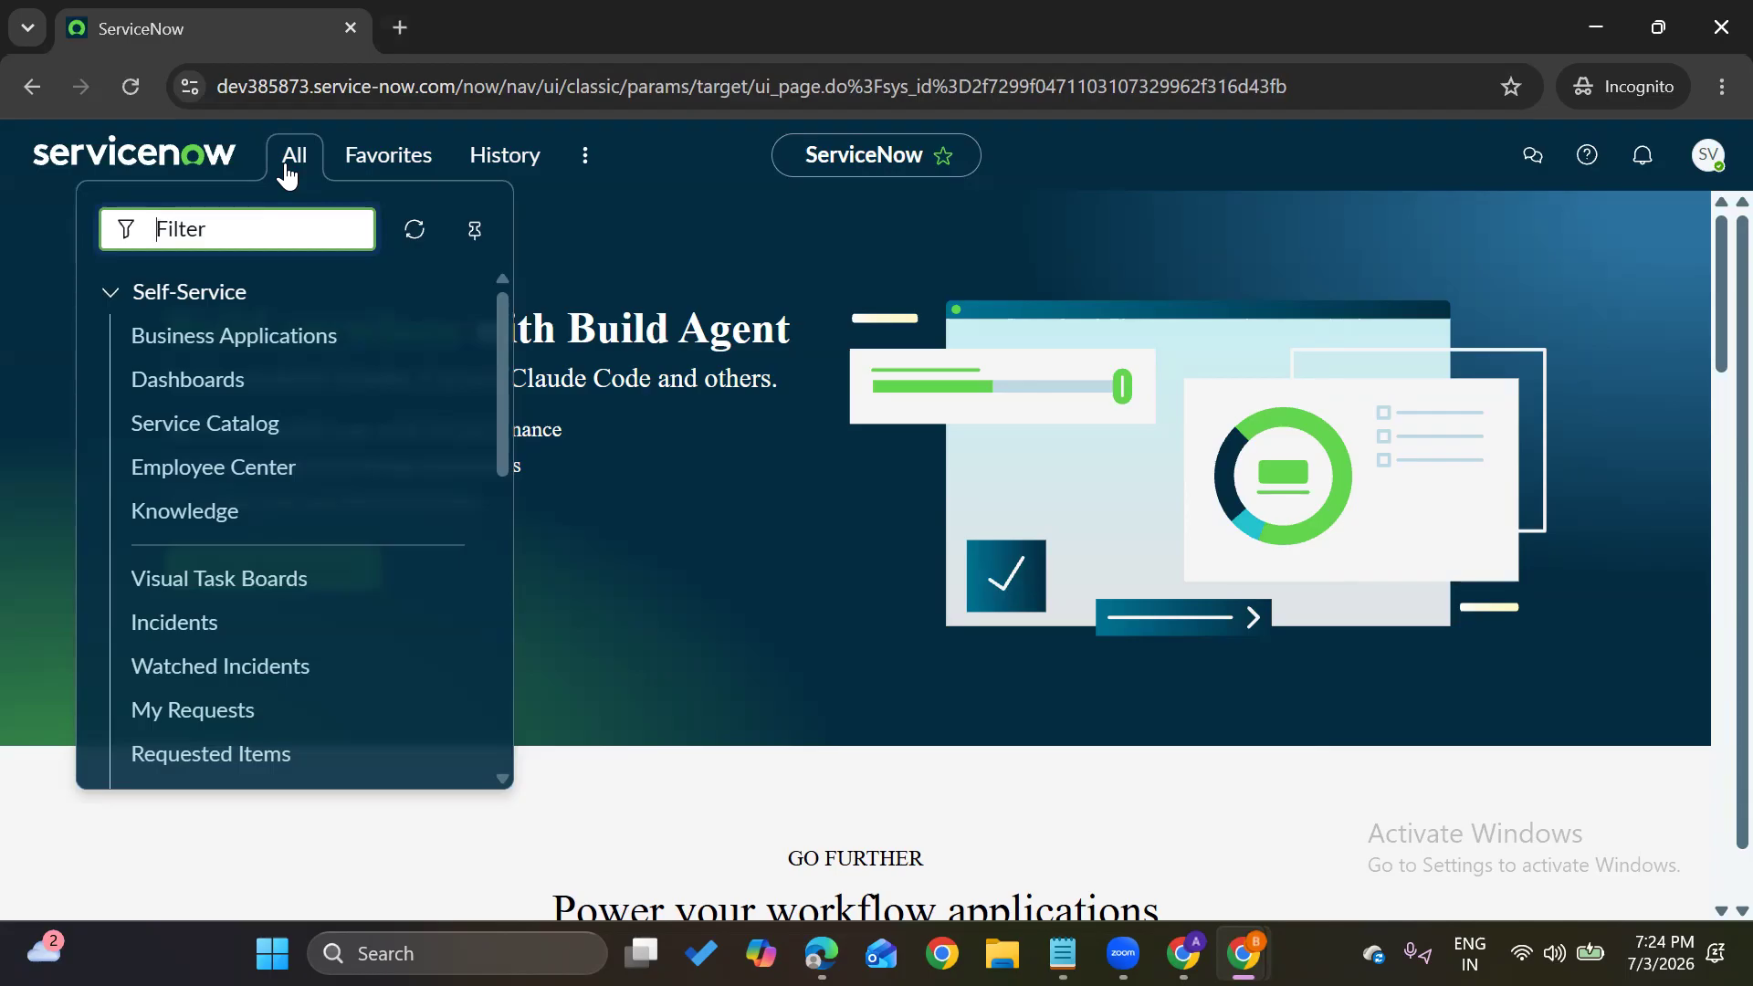
text(incident)
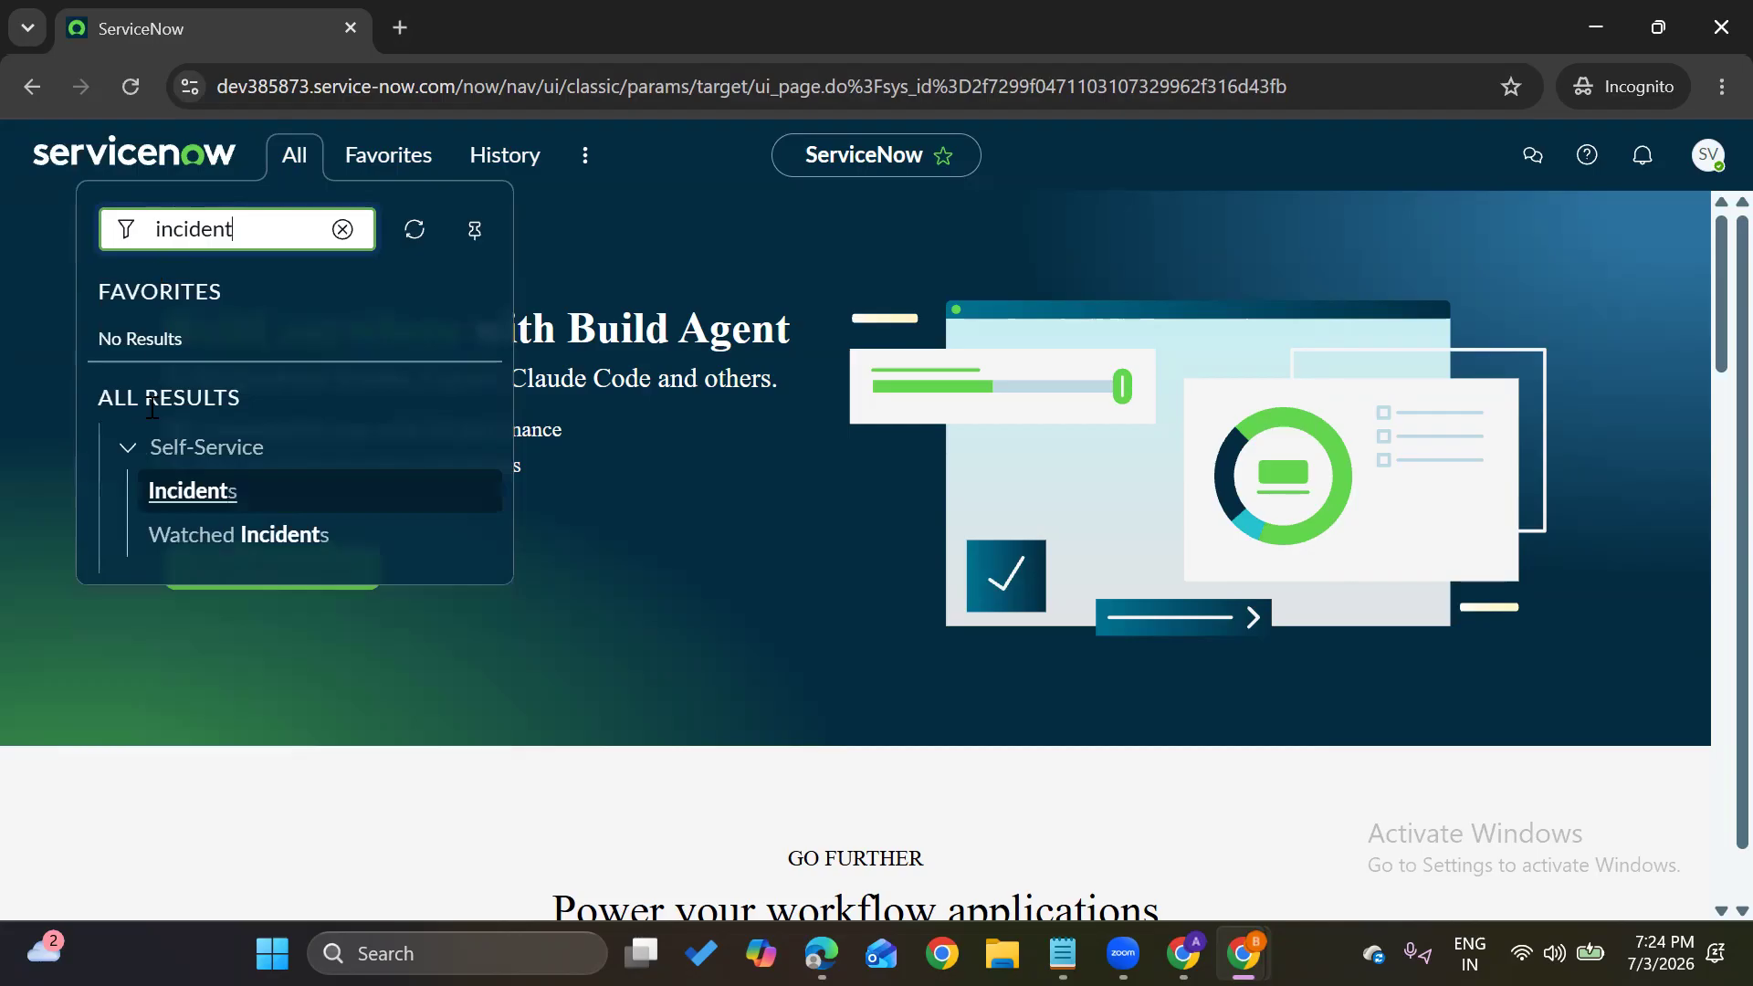
click(182, 503)
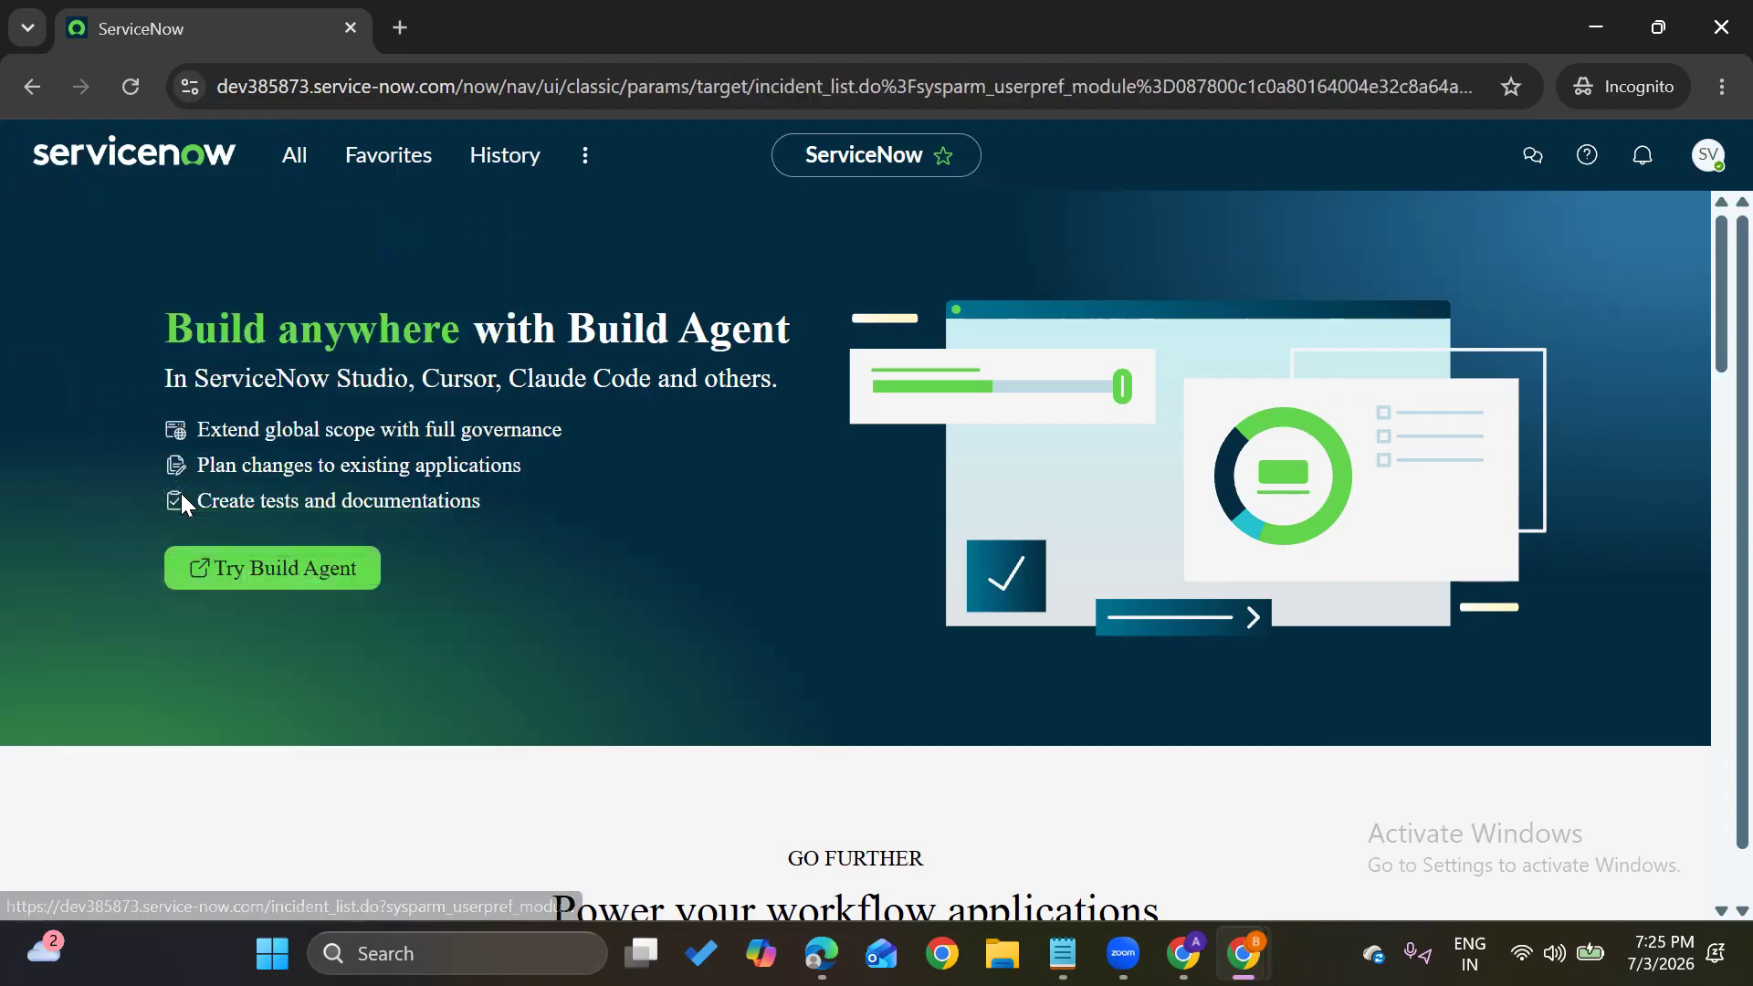
Reopen Self-Service > Incidents from the home page and start a new incident from the empty list
click(170, 180)
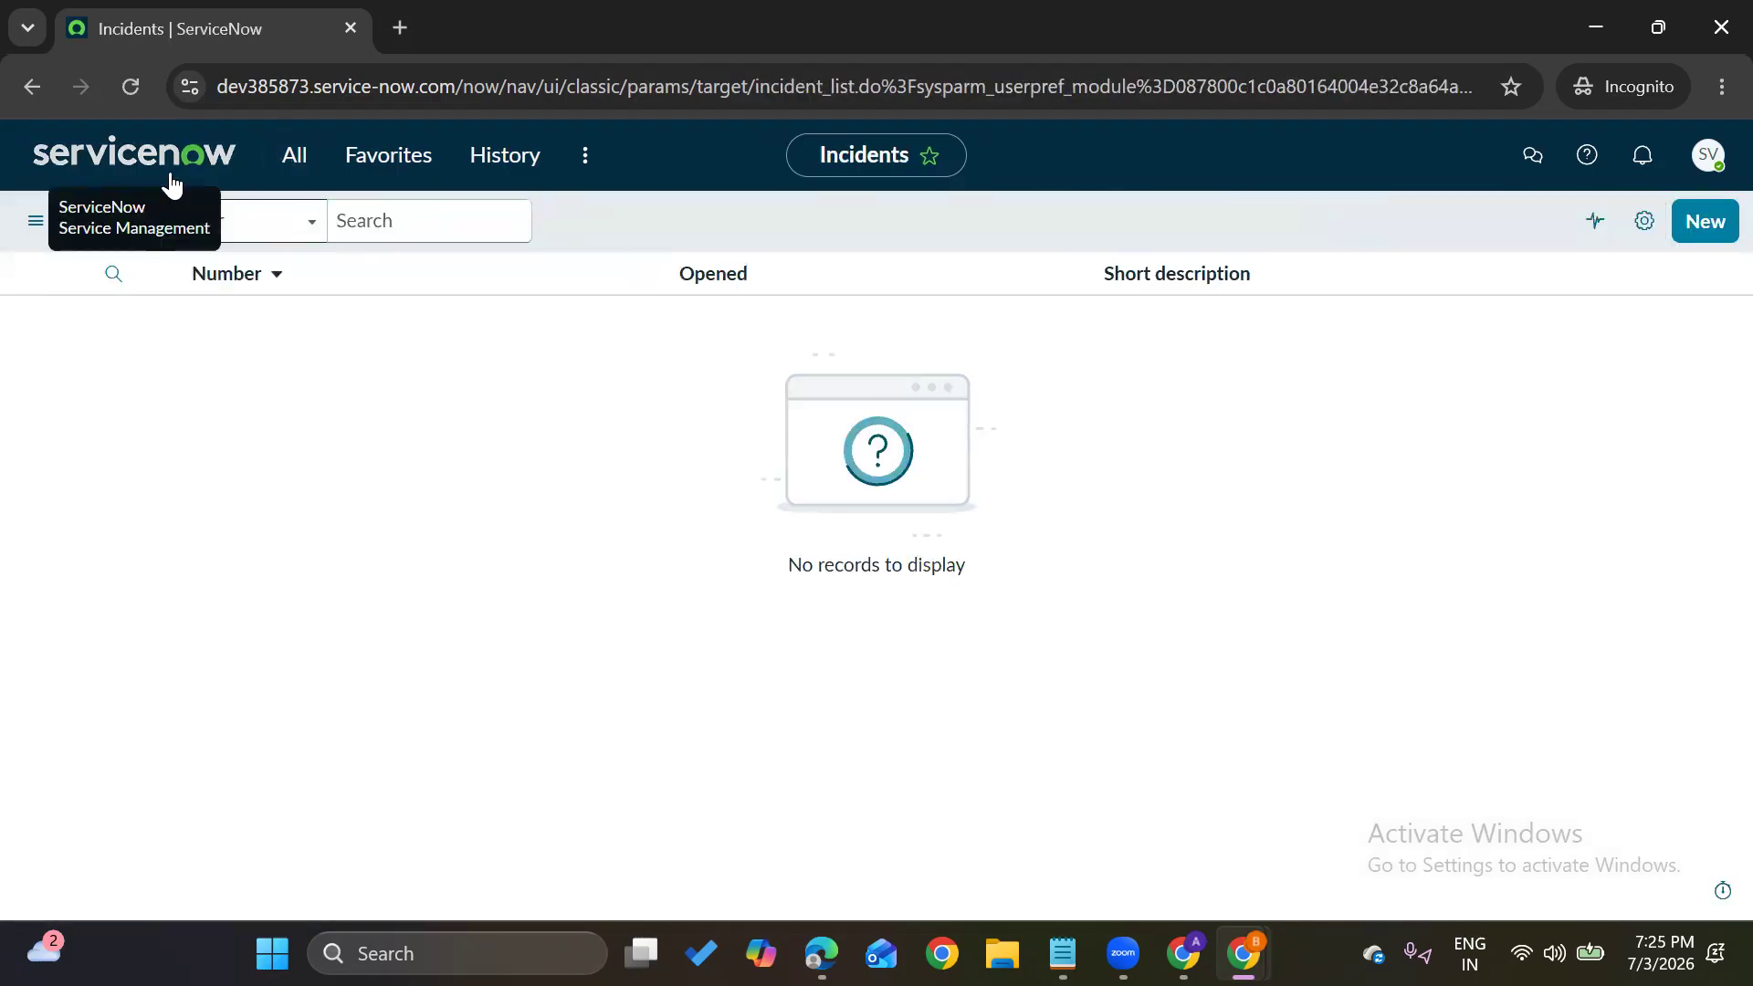
click(294, 157)
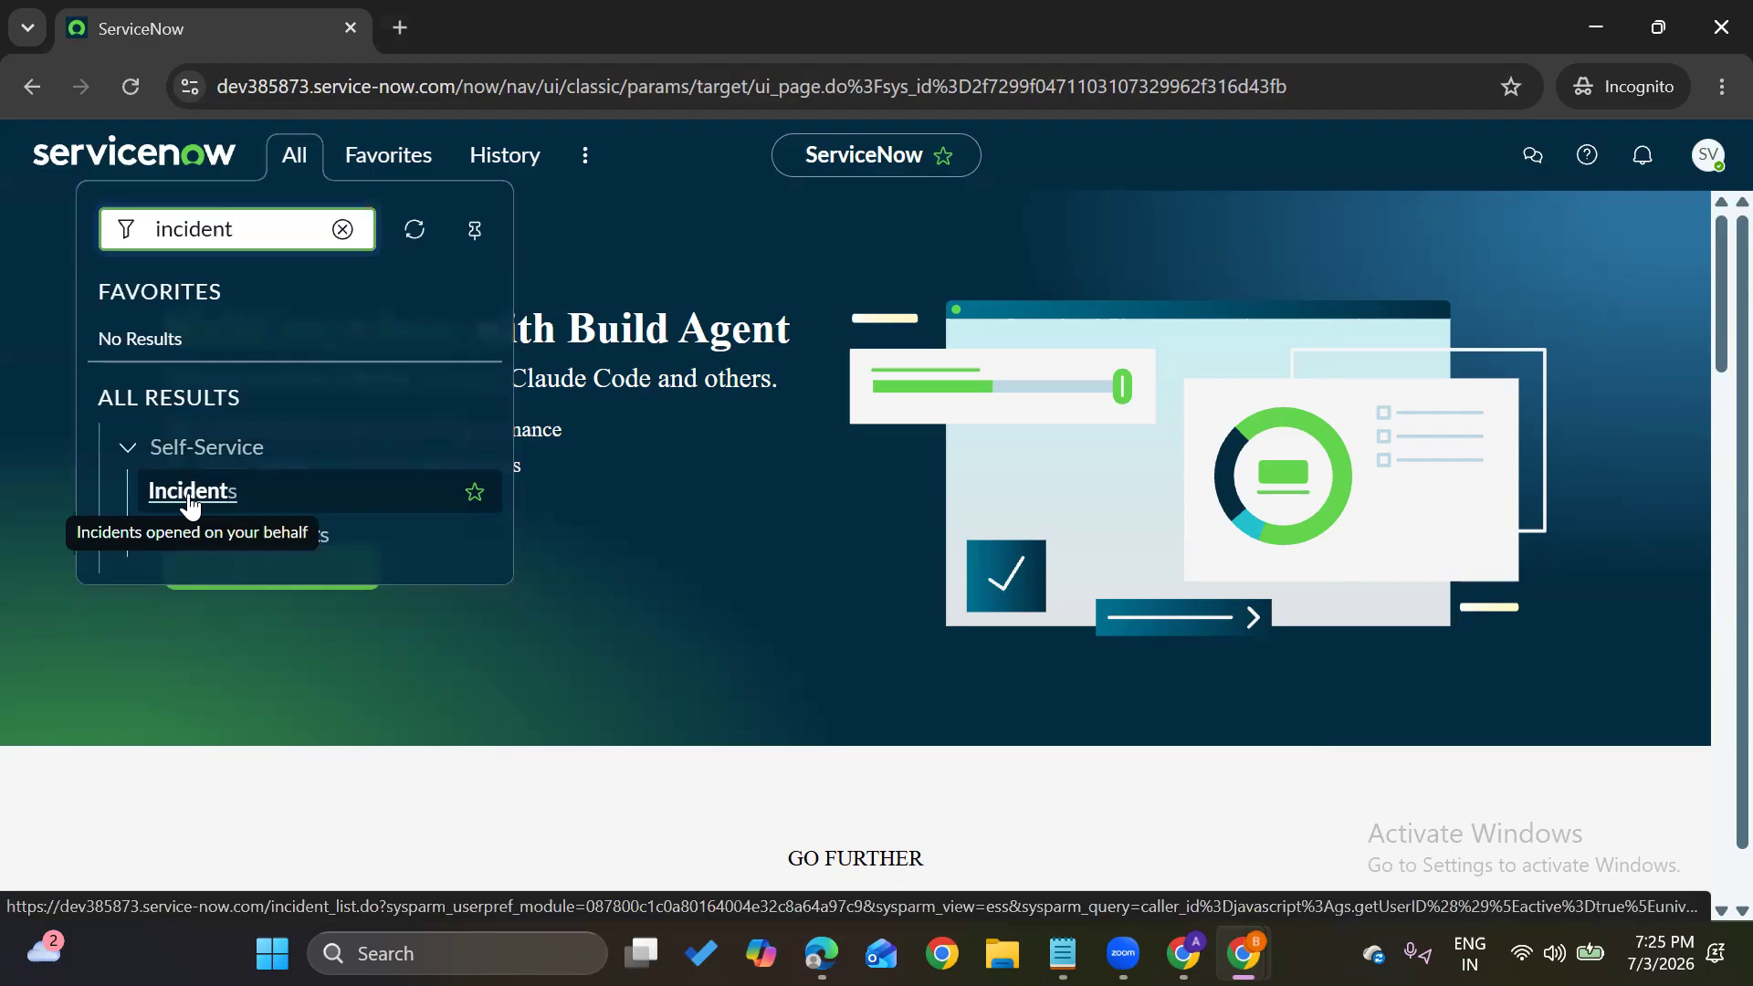
click(190, 497)
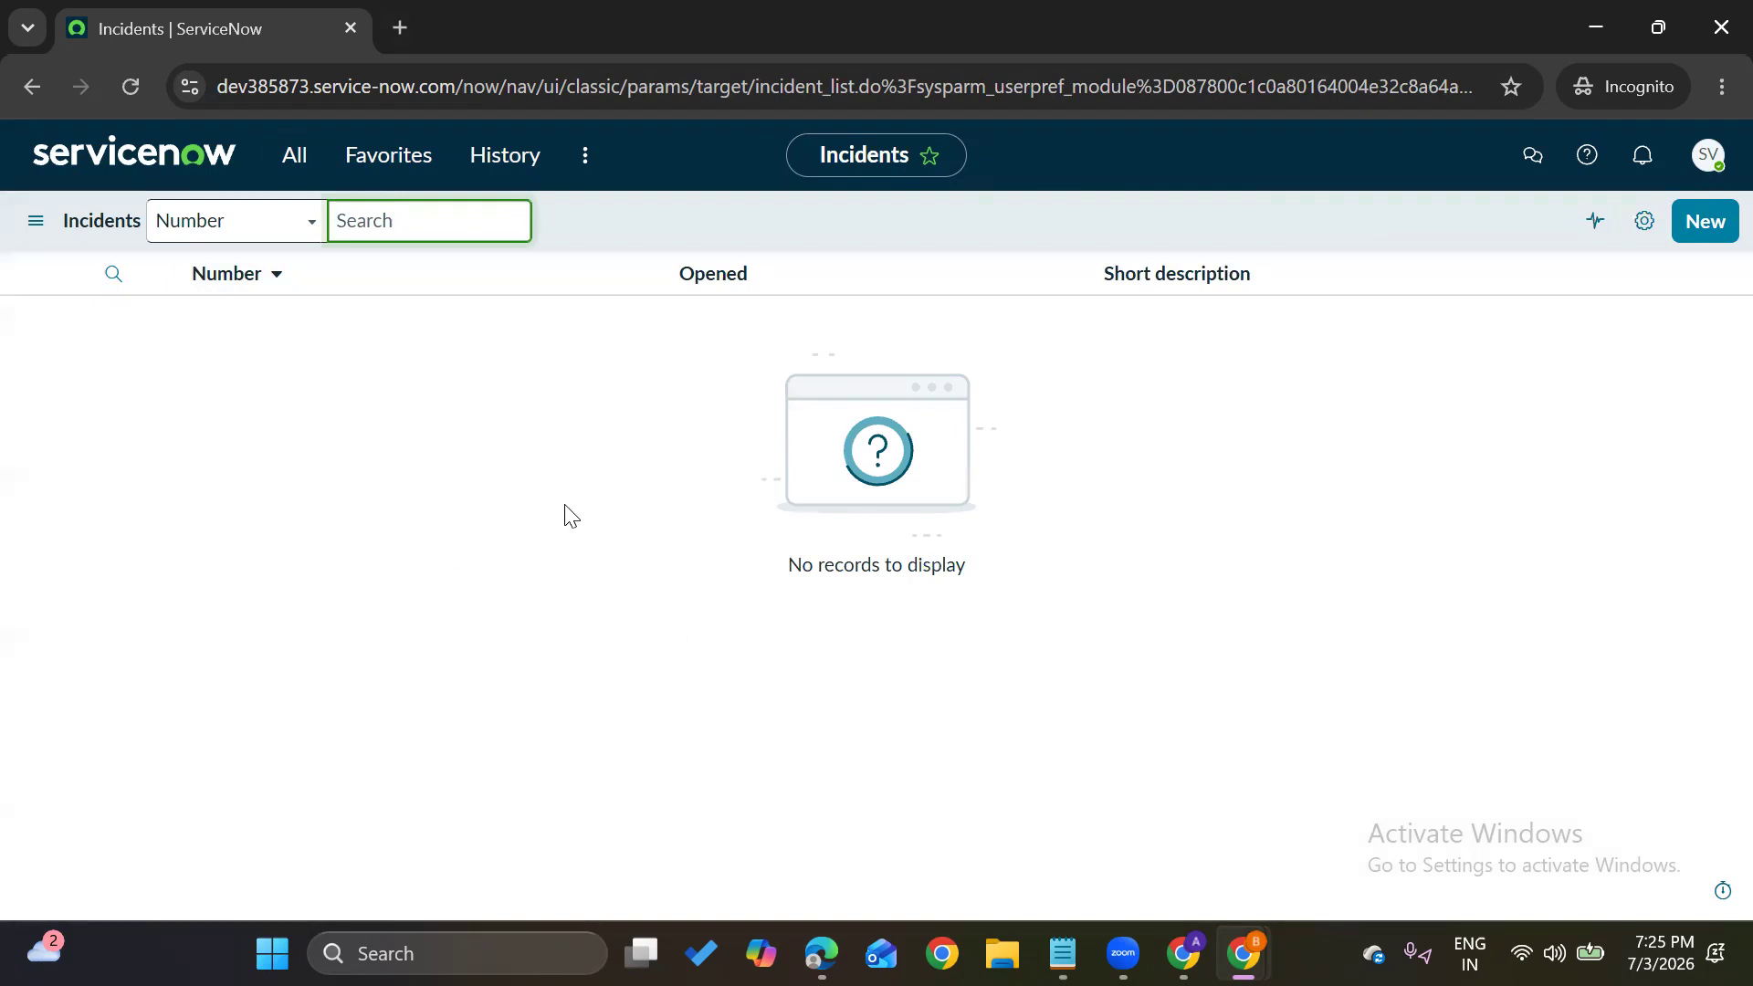
click(654, 194)
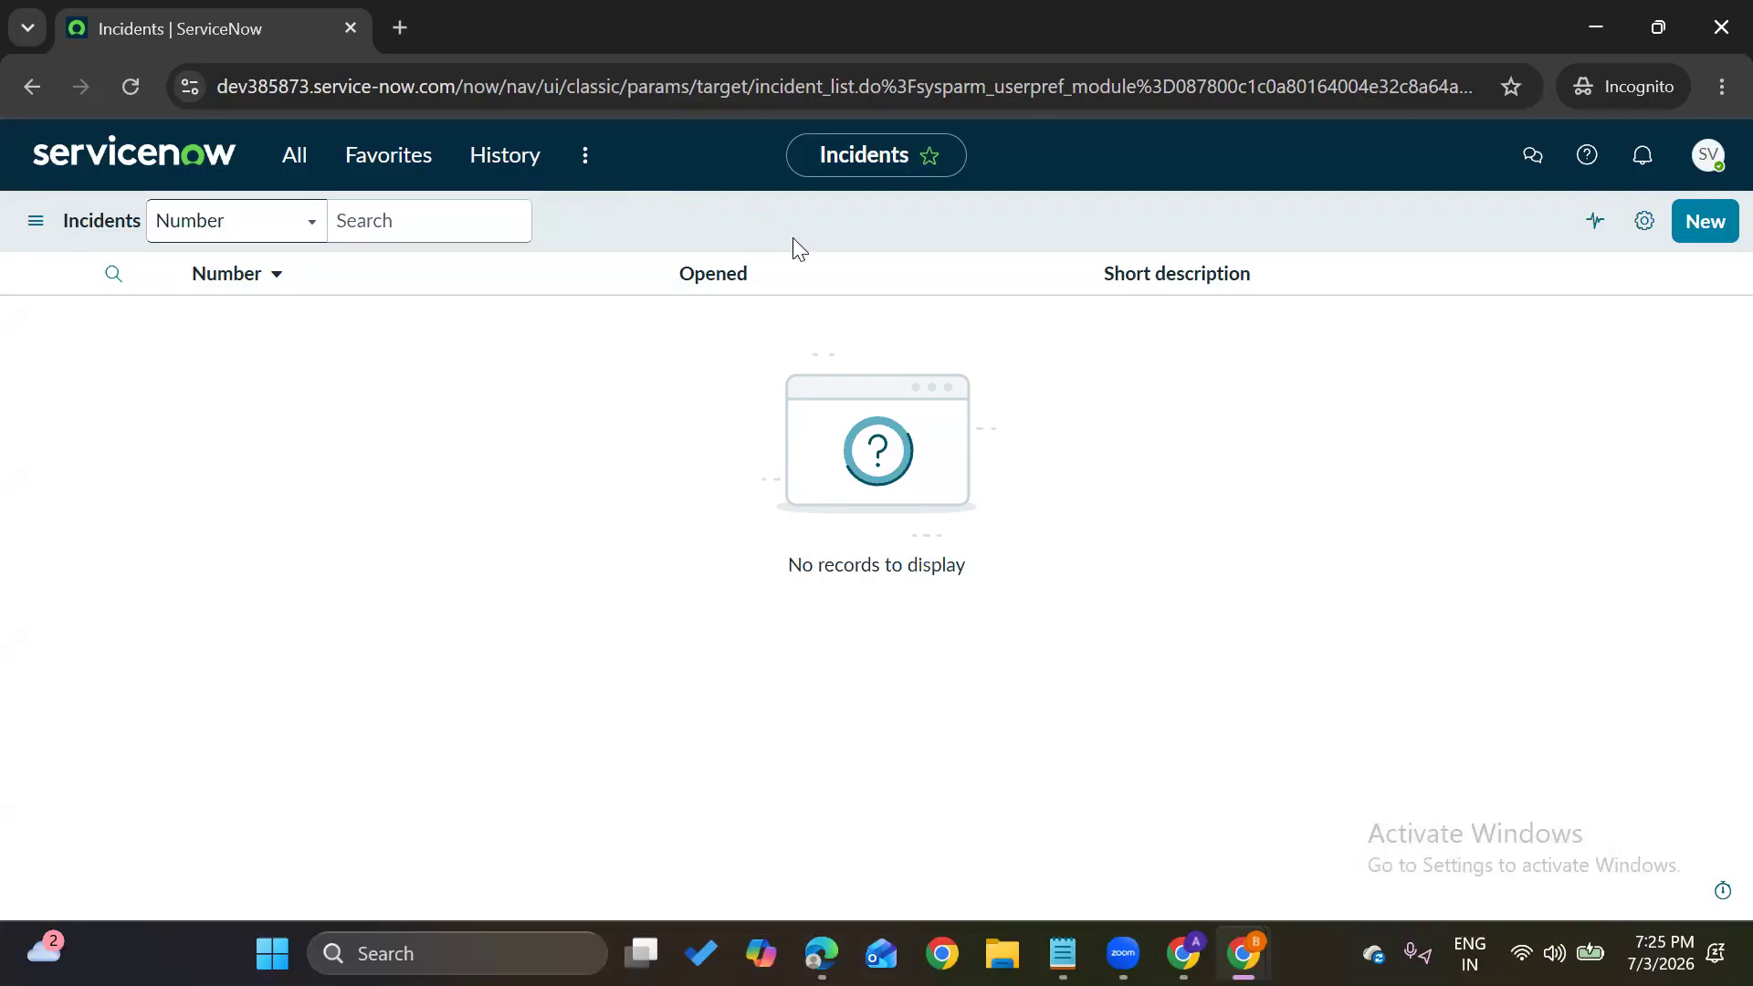
click(1678, 223)
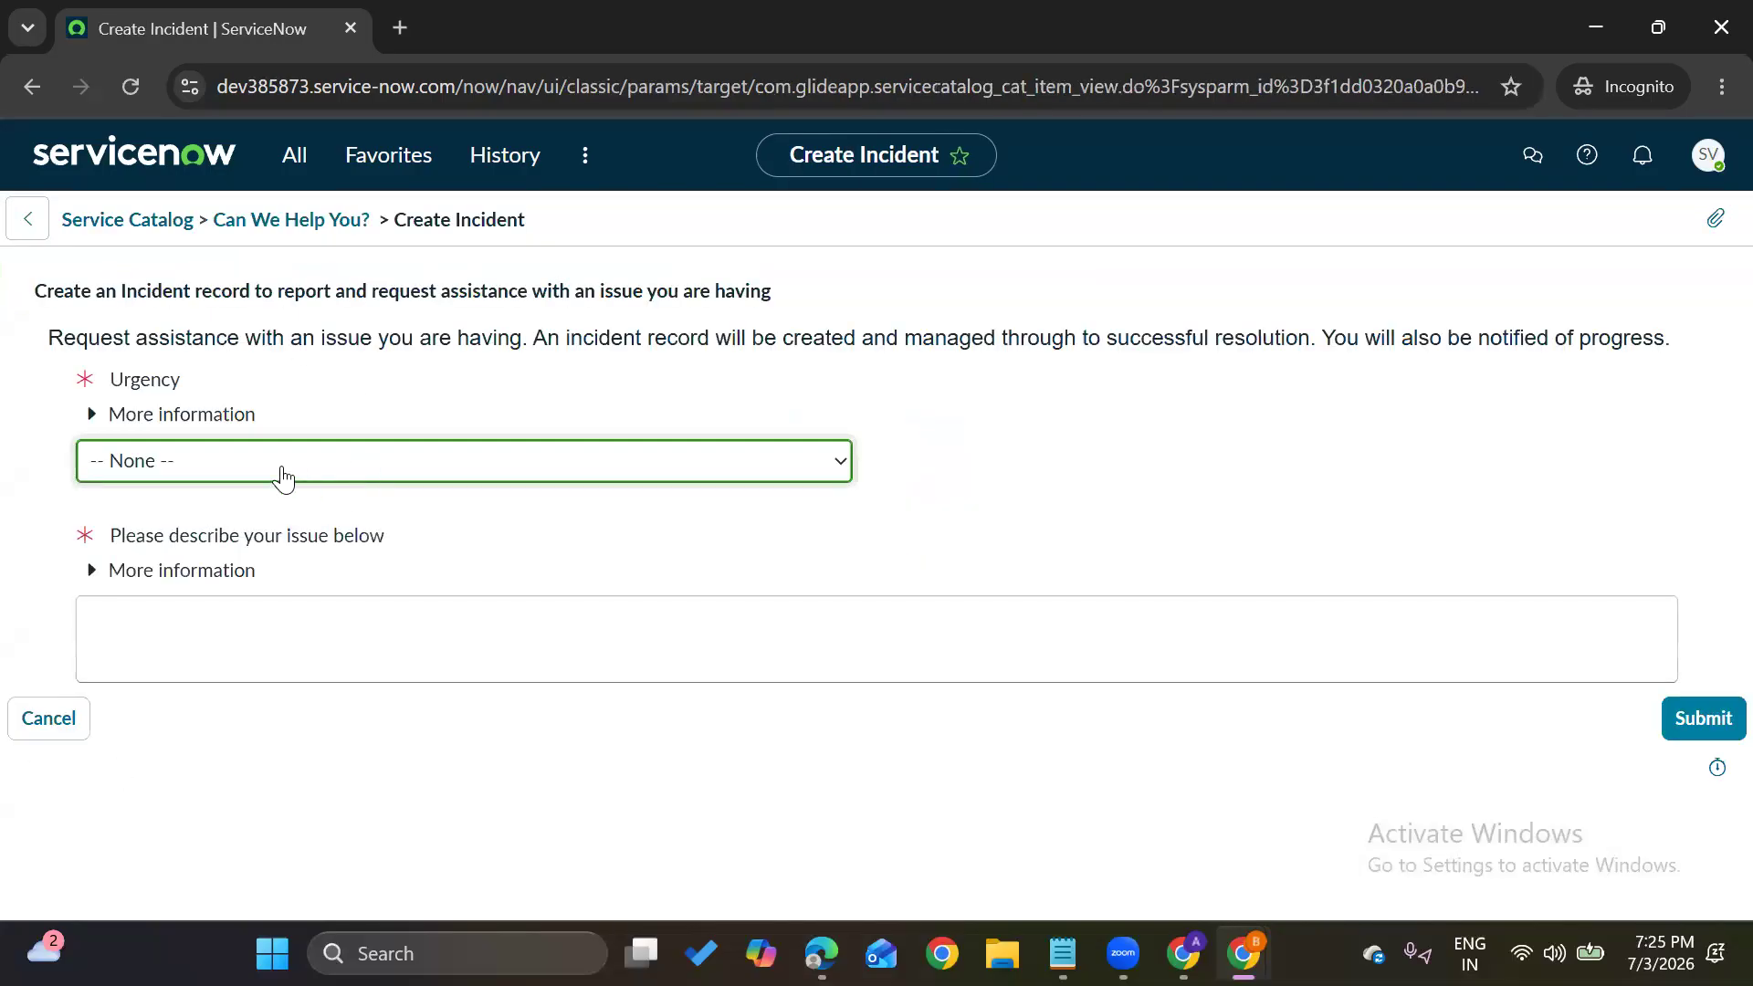
Submit an incident with Urgency 2 - Medium described as 'Unable to submit my timesheet'
click(281, 472)
click(231, 567)
click(214, 632)
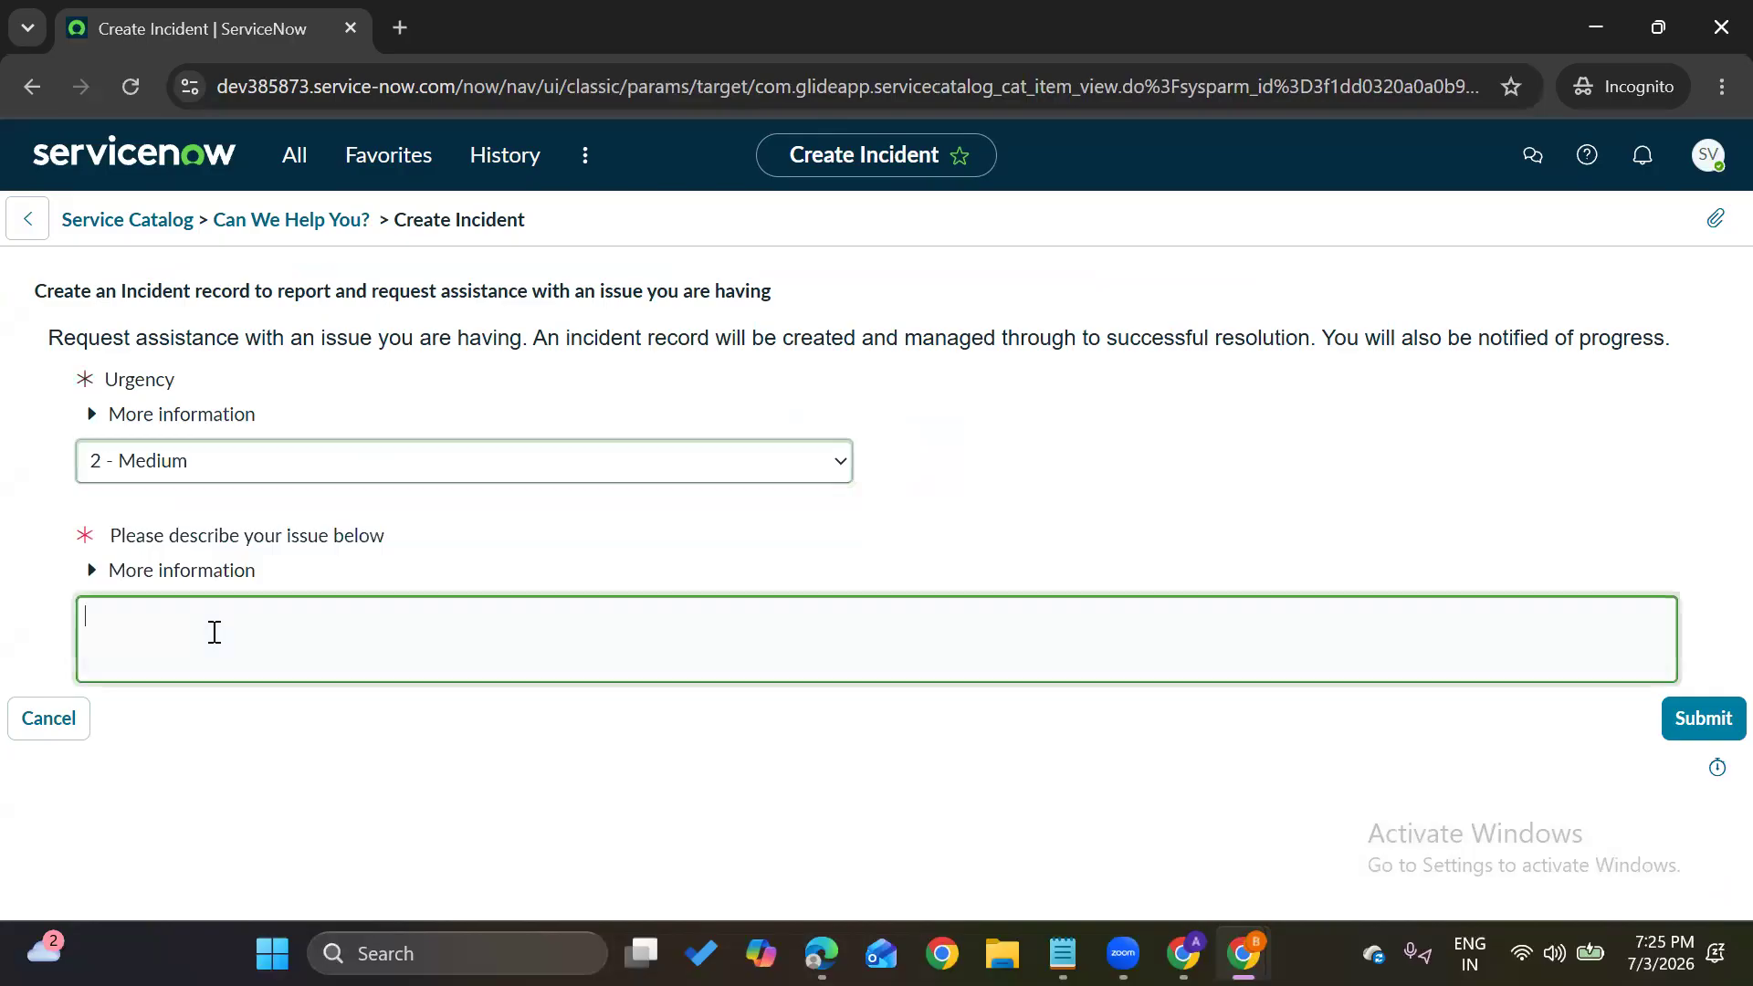
text(Una)
text(to)
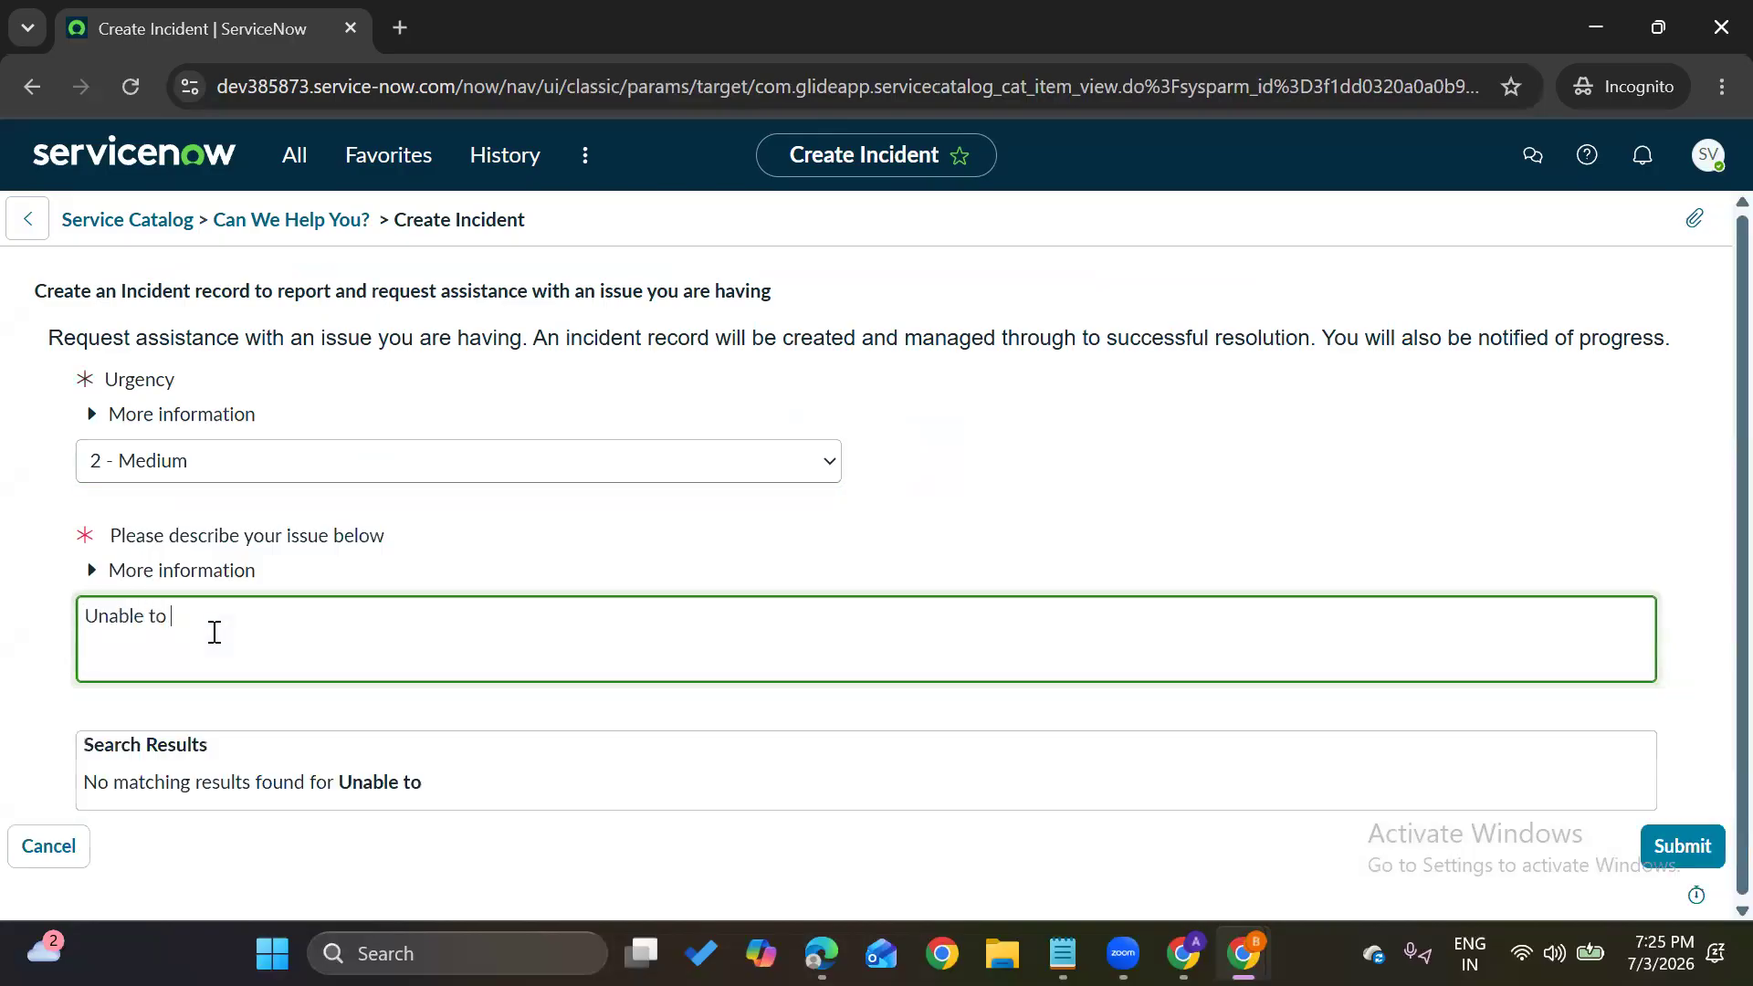
text( submit )
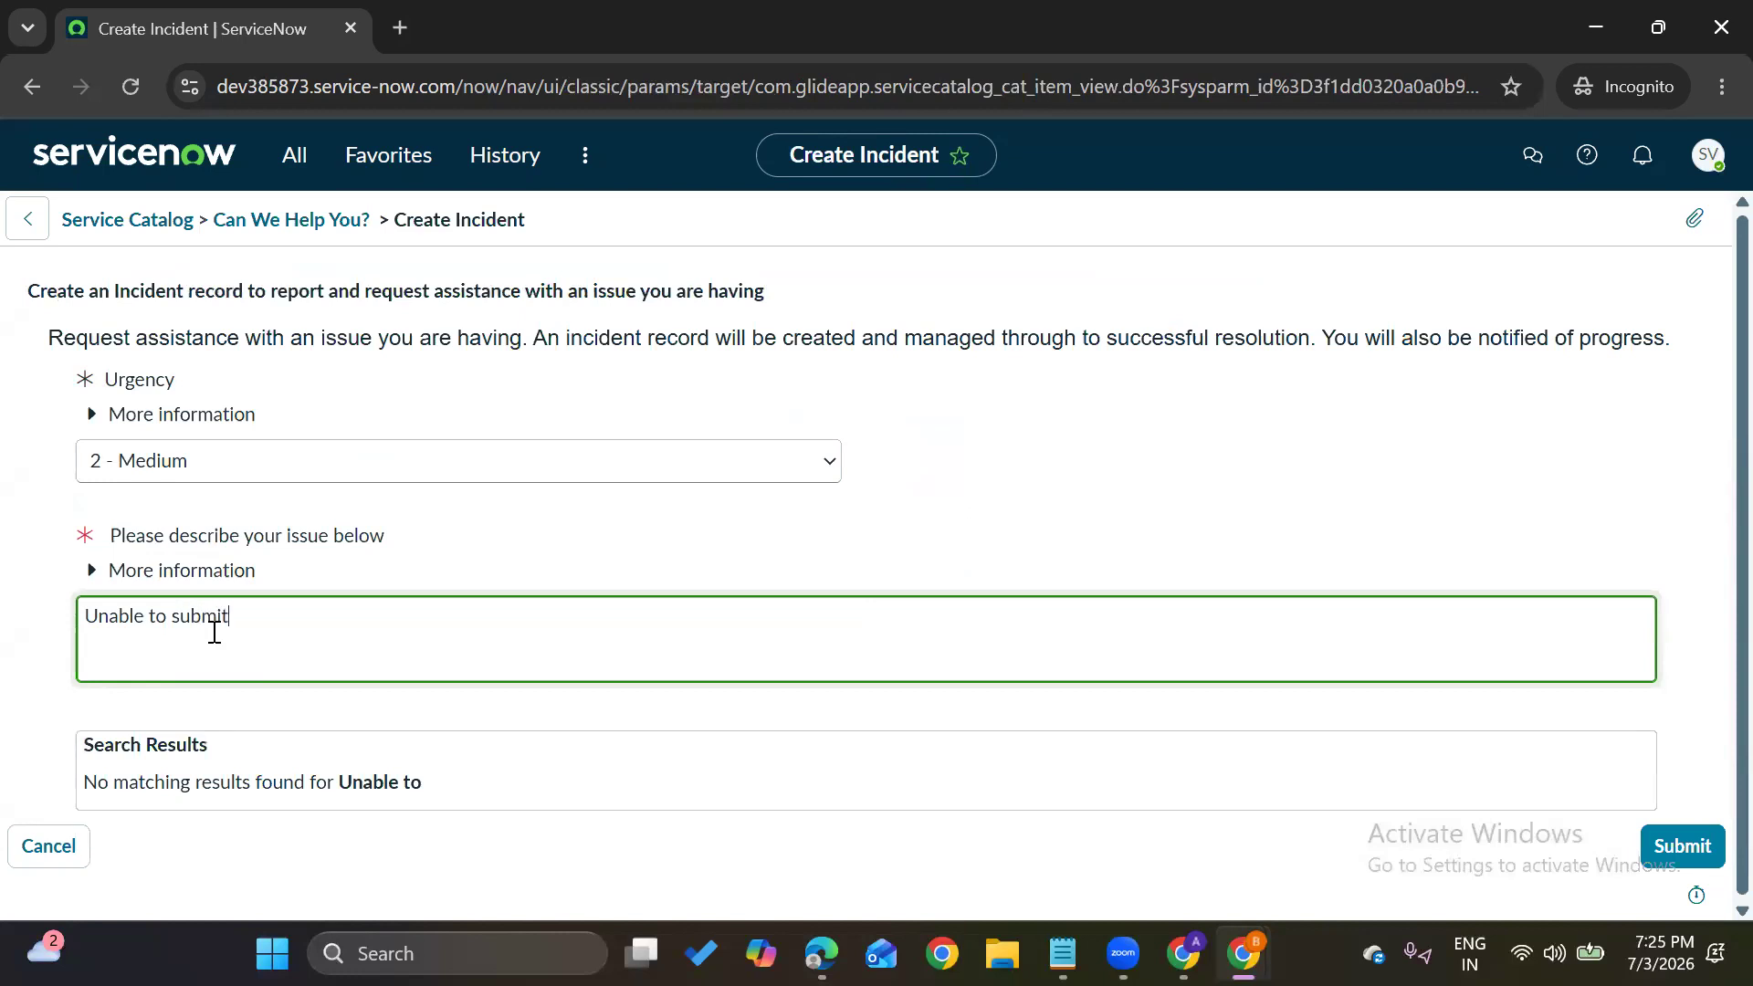
text(my timesheet)
click(1029, 503)
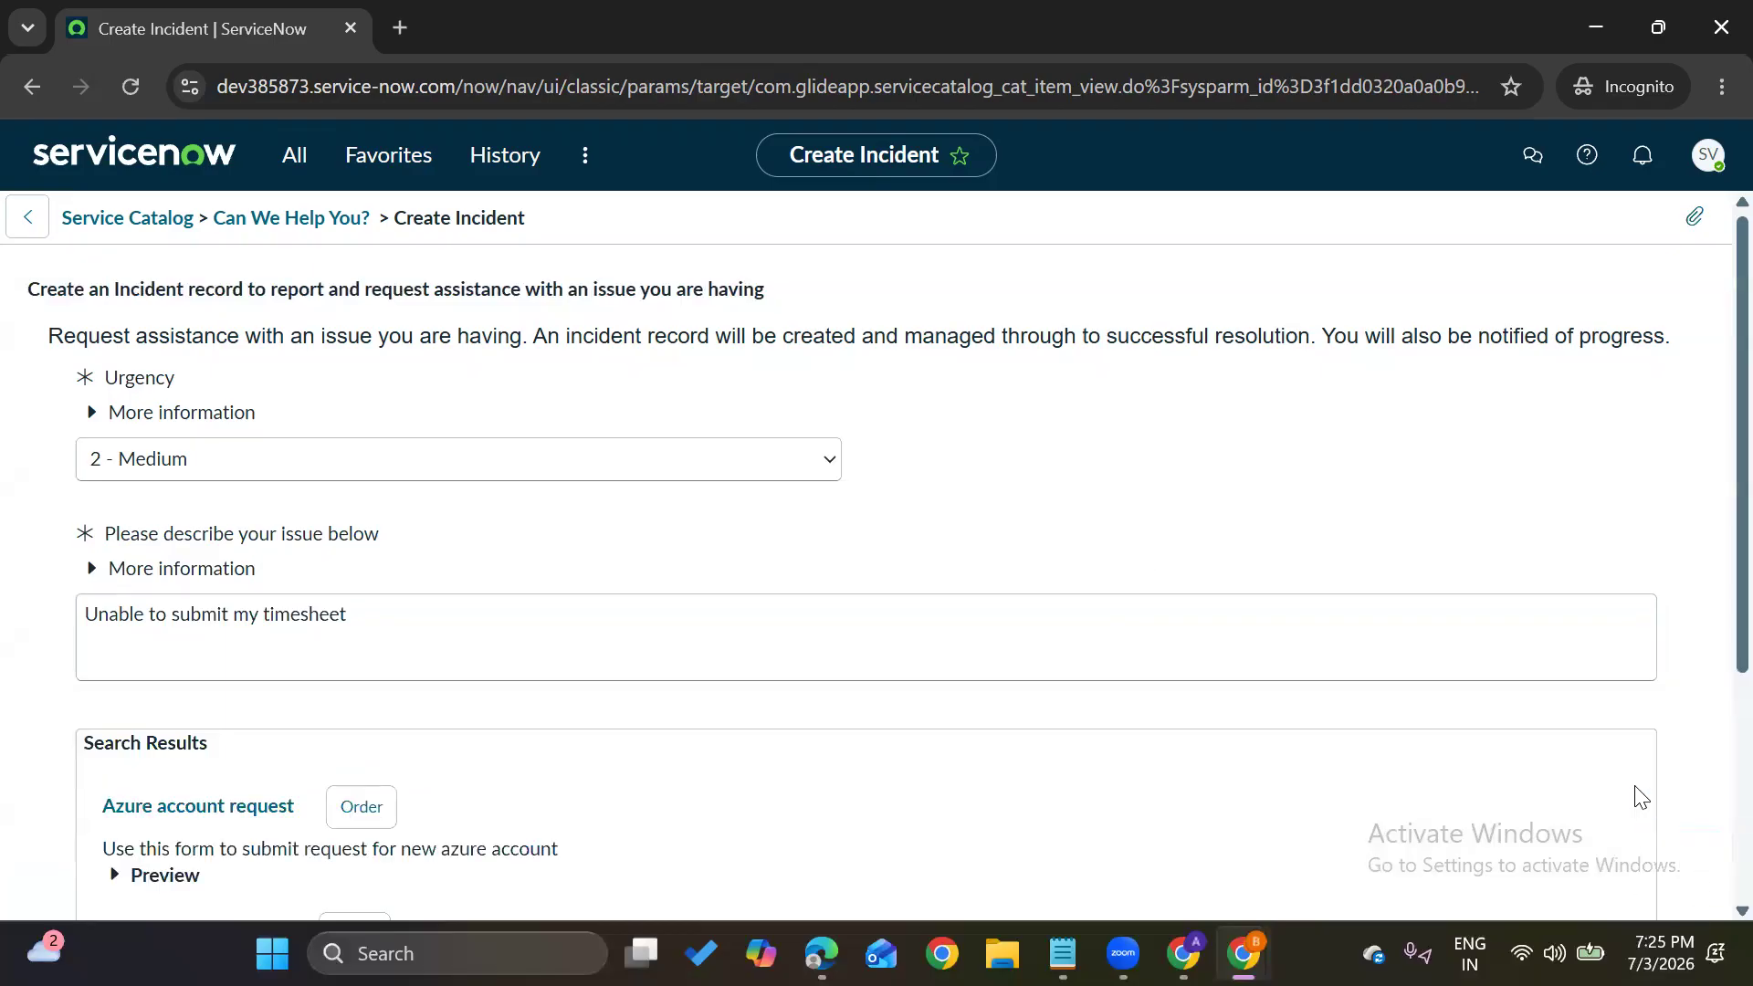
scroll(1668, 827, down, 4)
click(1687, 858)
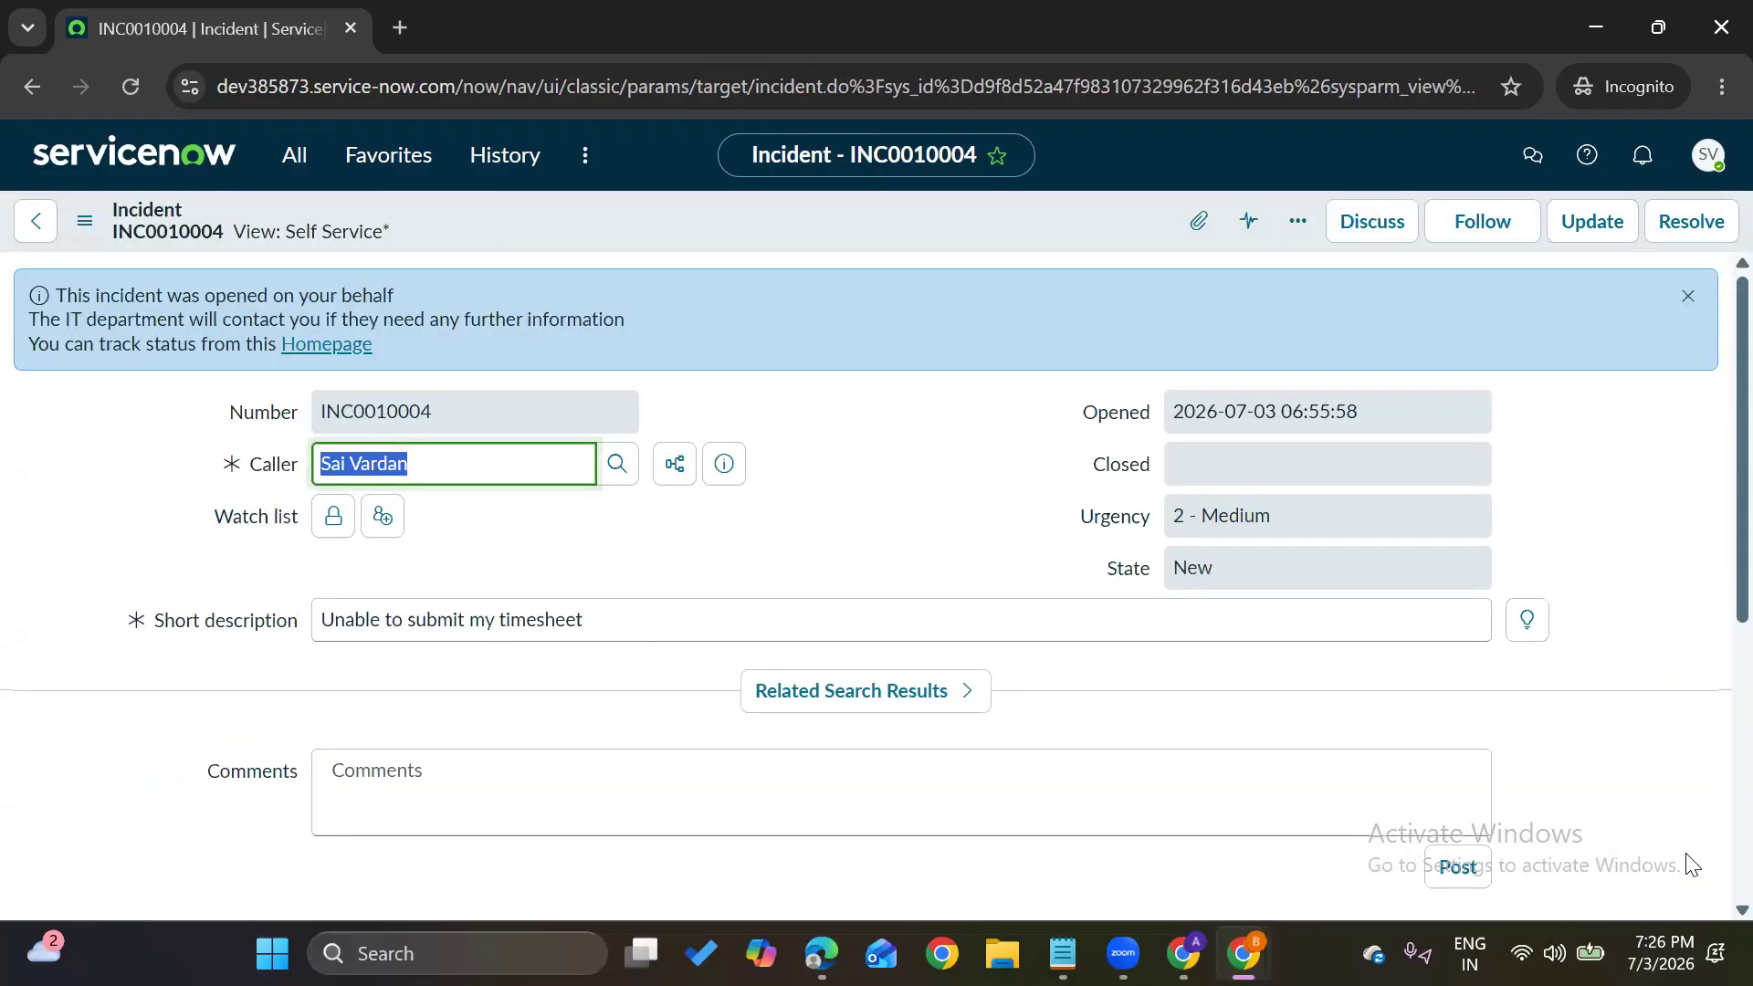
Open the instance's Service Portal (/sp) in a new browser tab
click(304, 169)
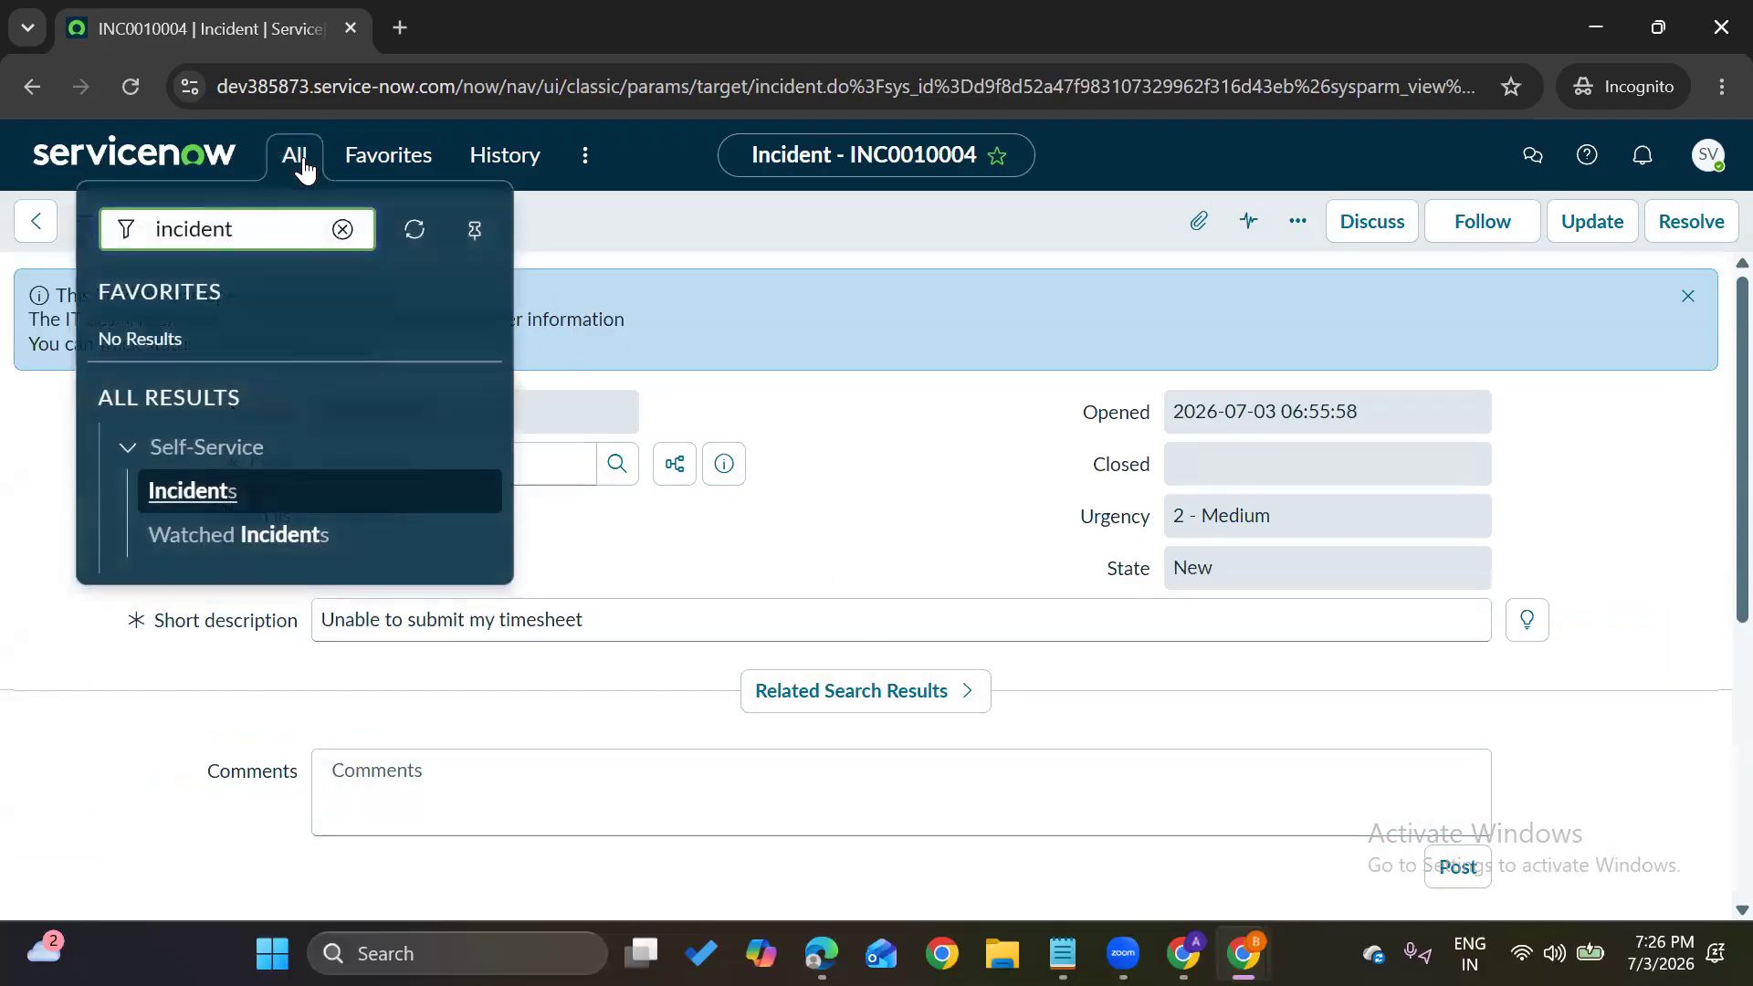
drag(214, 84, 453, 97)
key(ctrl+c)
key(ctrl+t)
key(ctrl+v)
text(/sp)
key(Return)
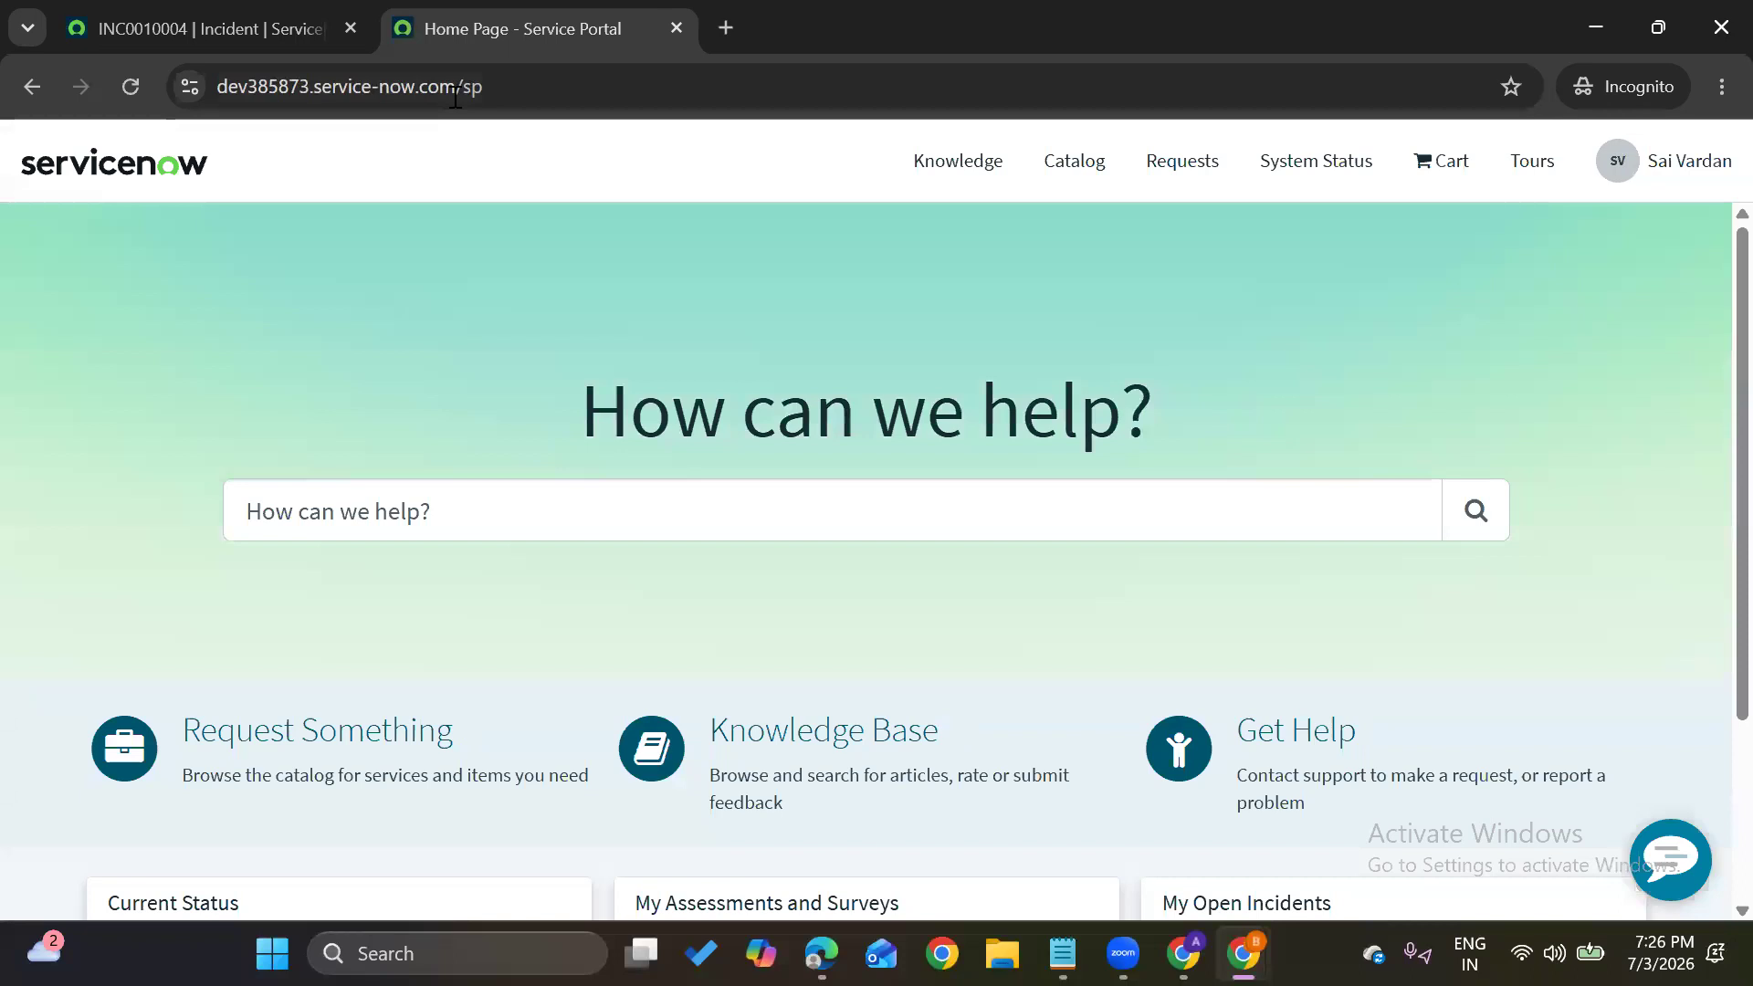
Submit a Get Help > Create Incident request with Urgency 1 - High and description 'Wifi issue'
scroll(421, 552, down, 3)
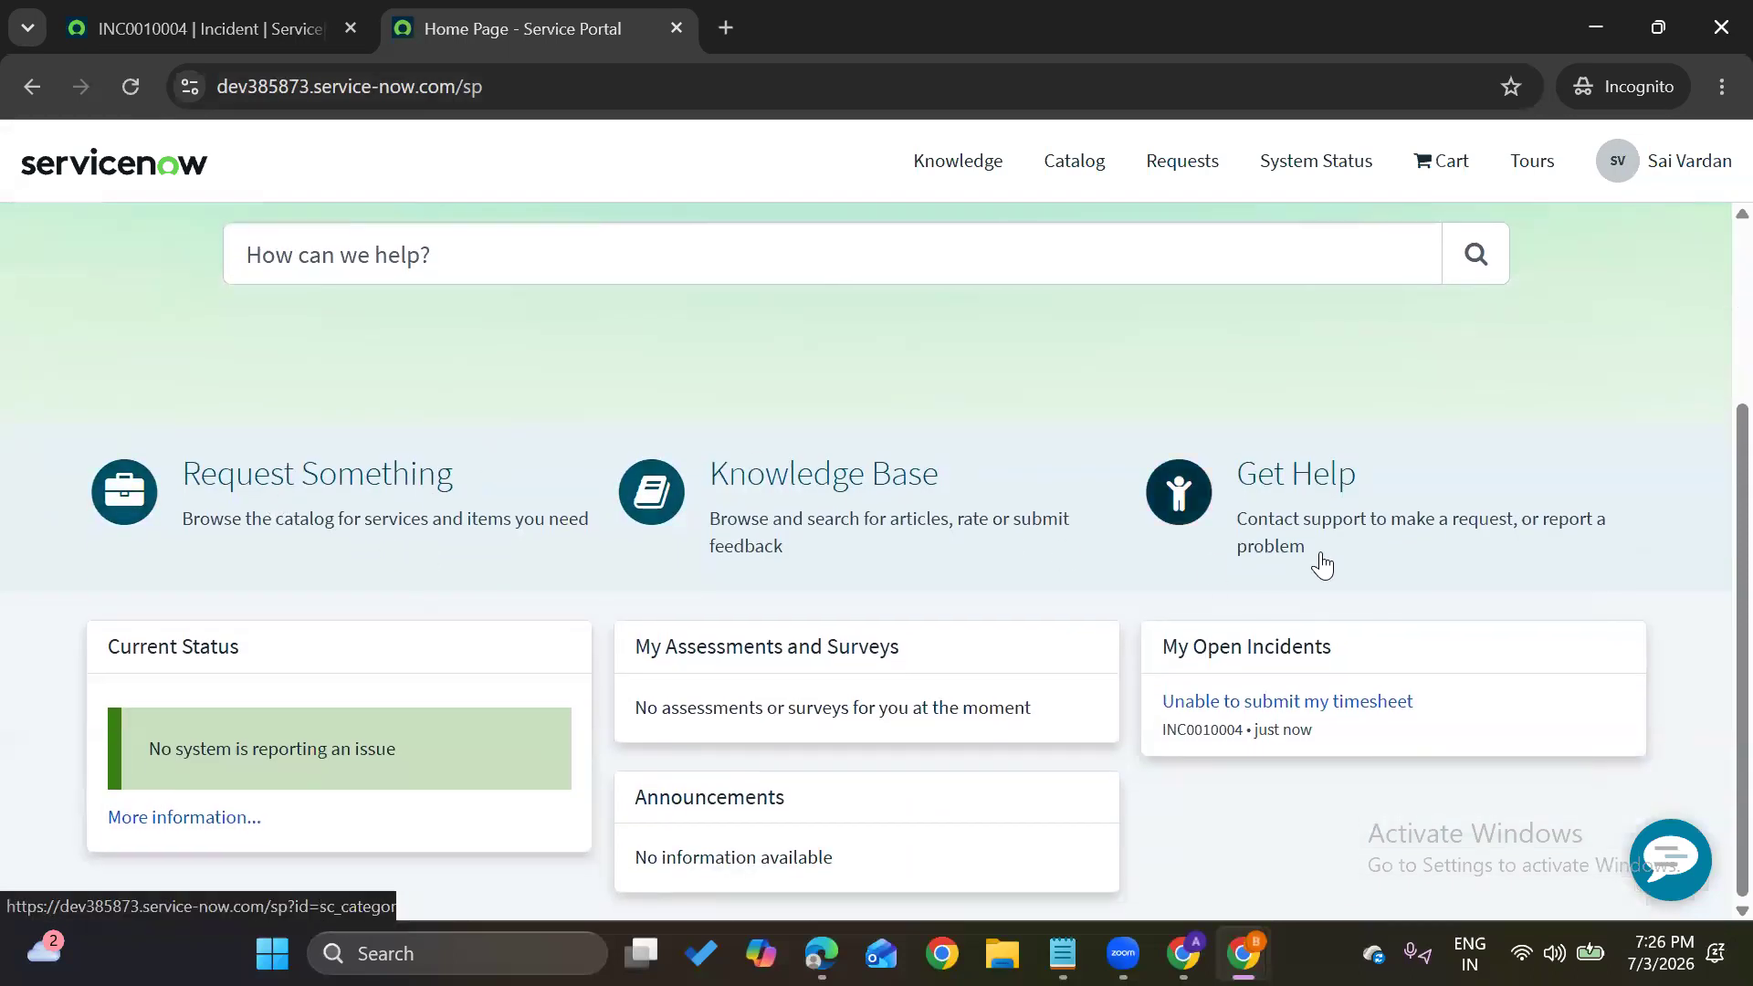
click(1326, 526)
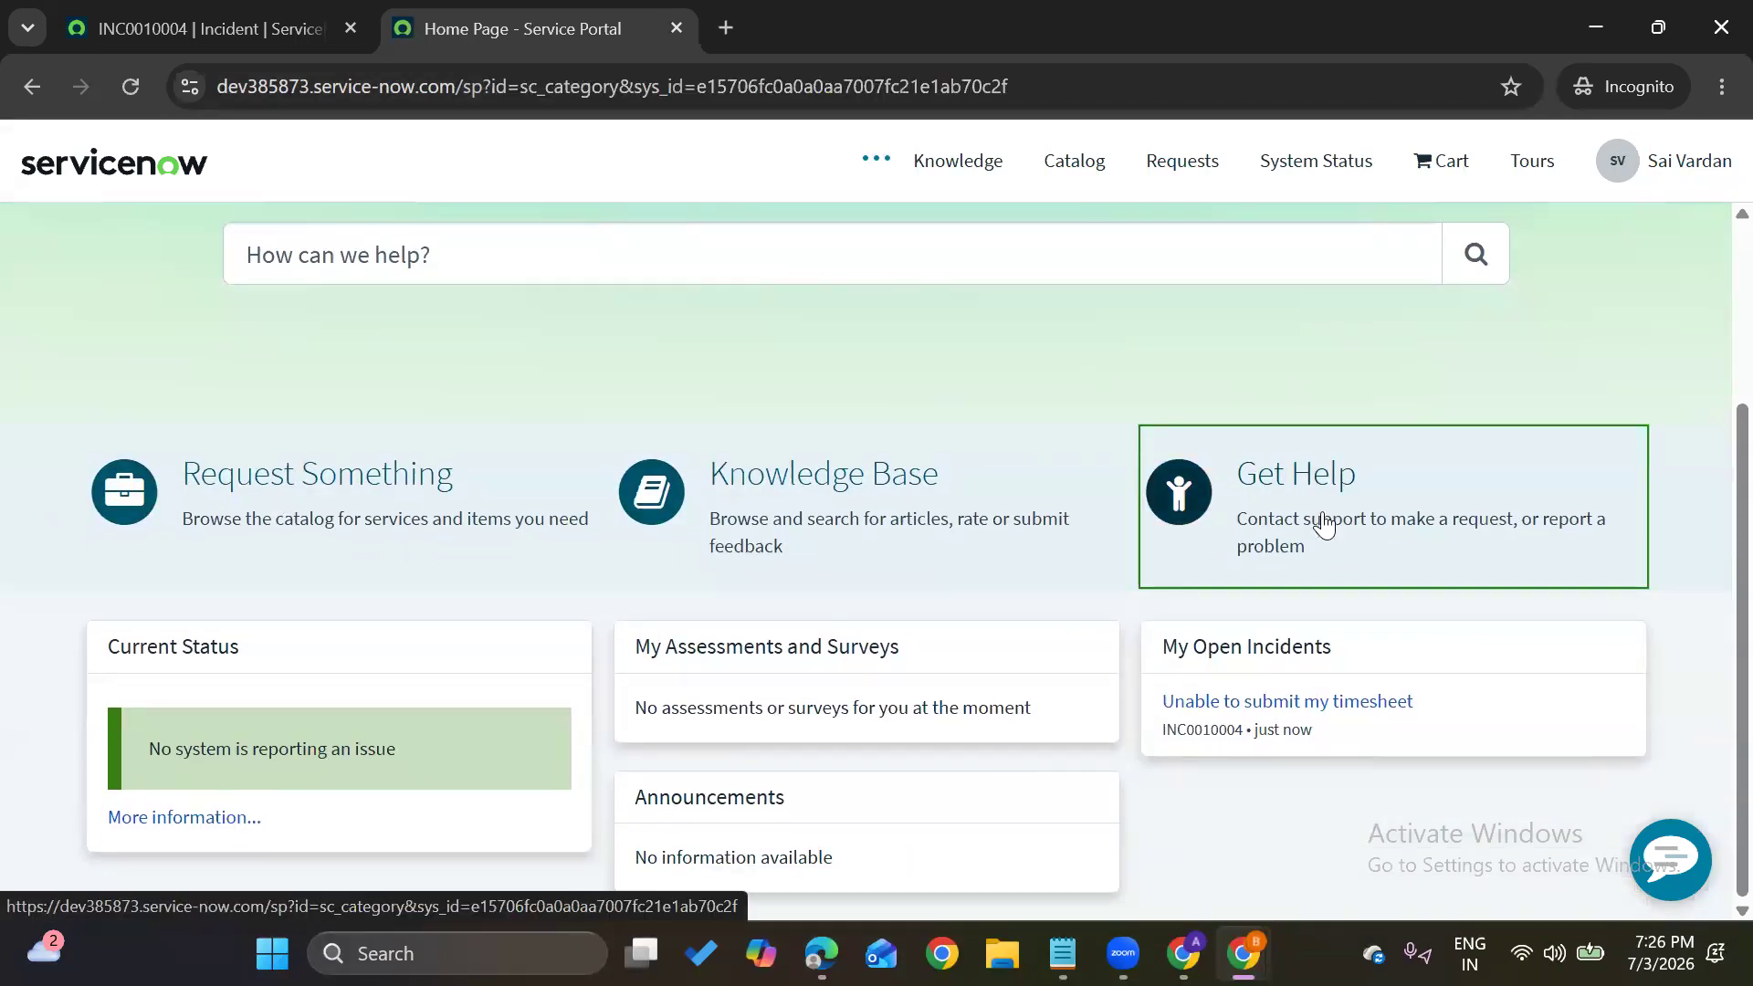
scroll(610, 639, down, 3)
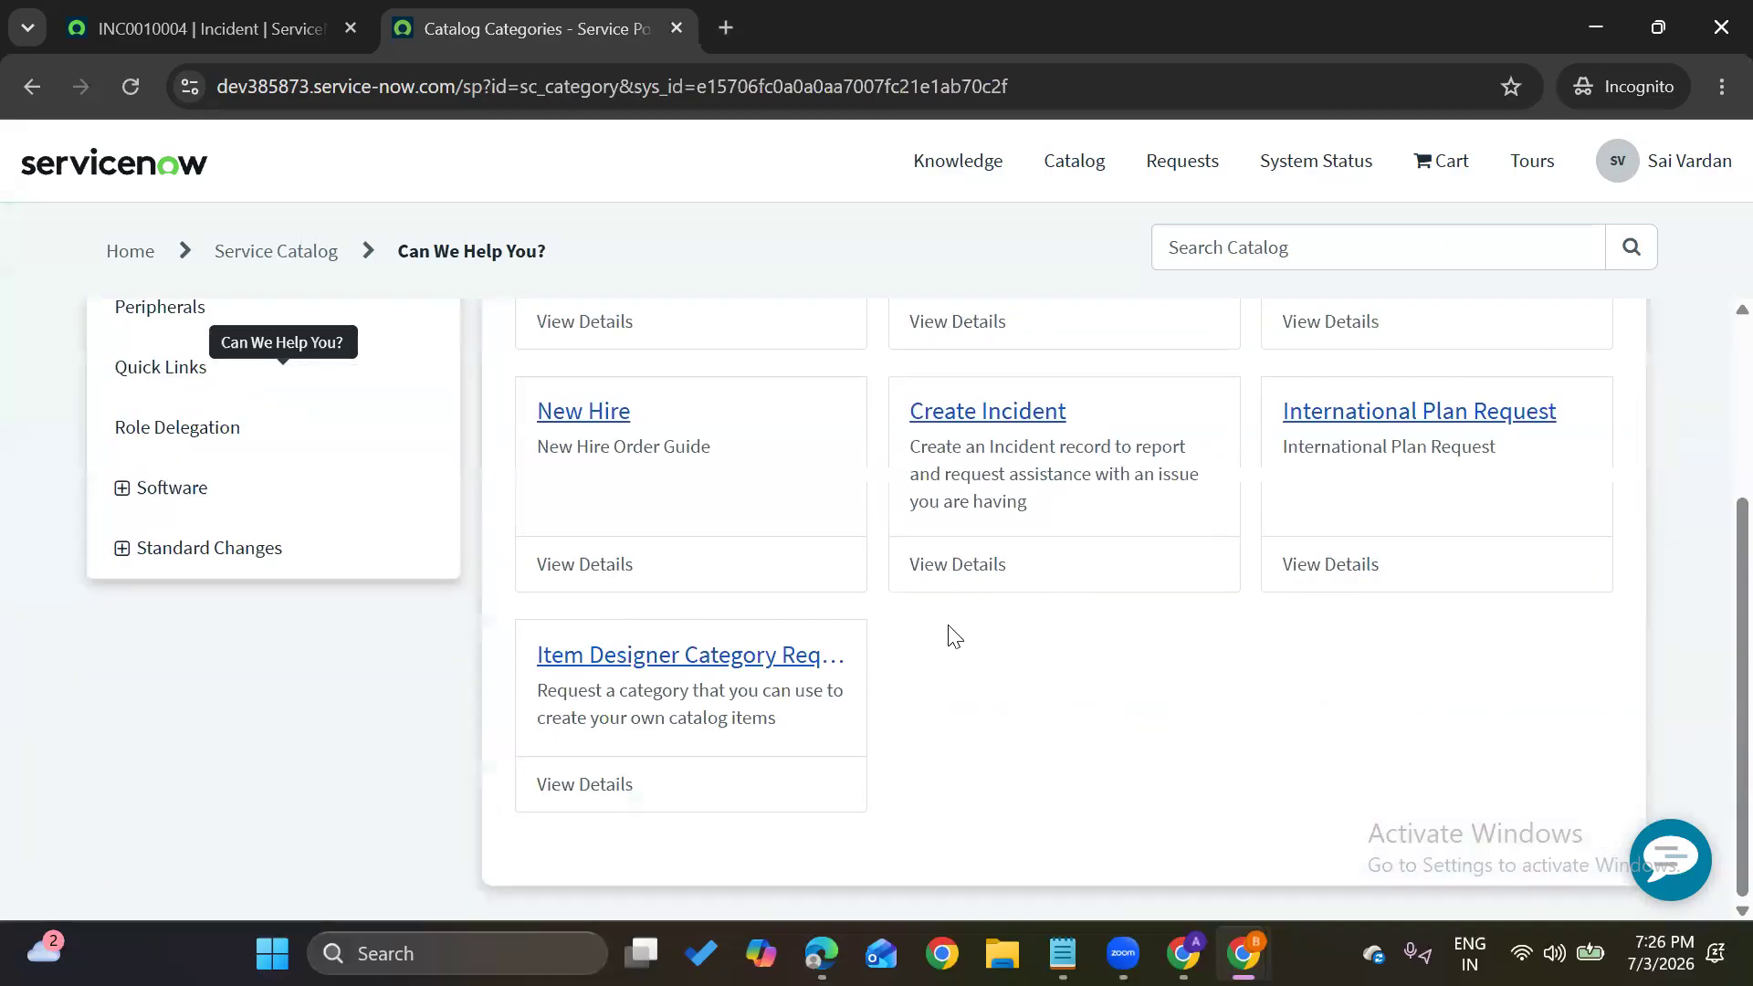
click(922, 429)
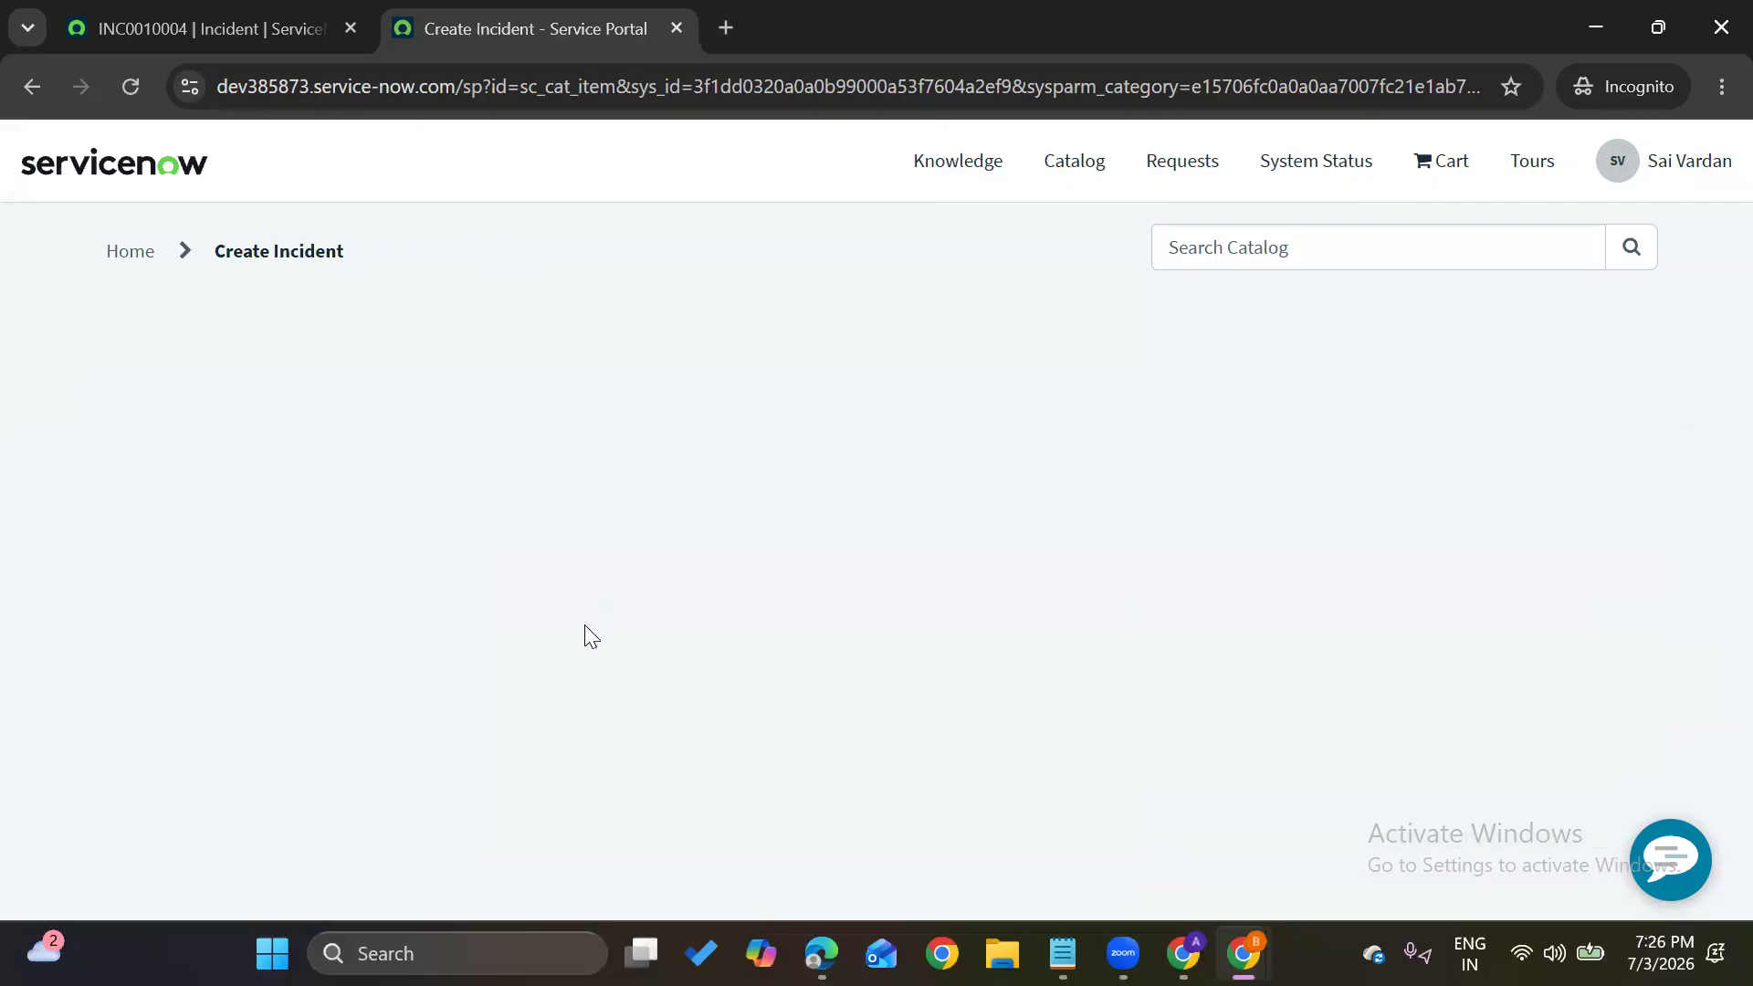
scroll(340, 437, down, 3)
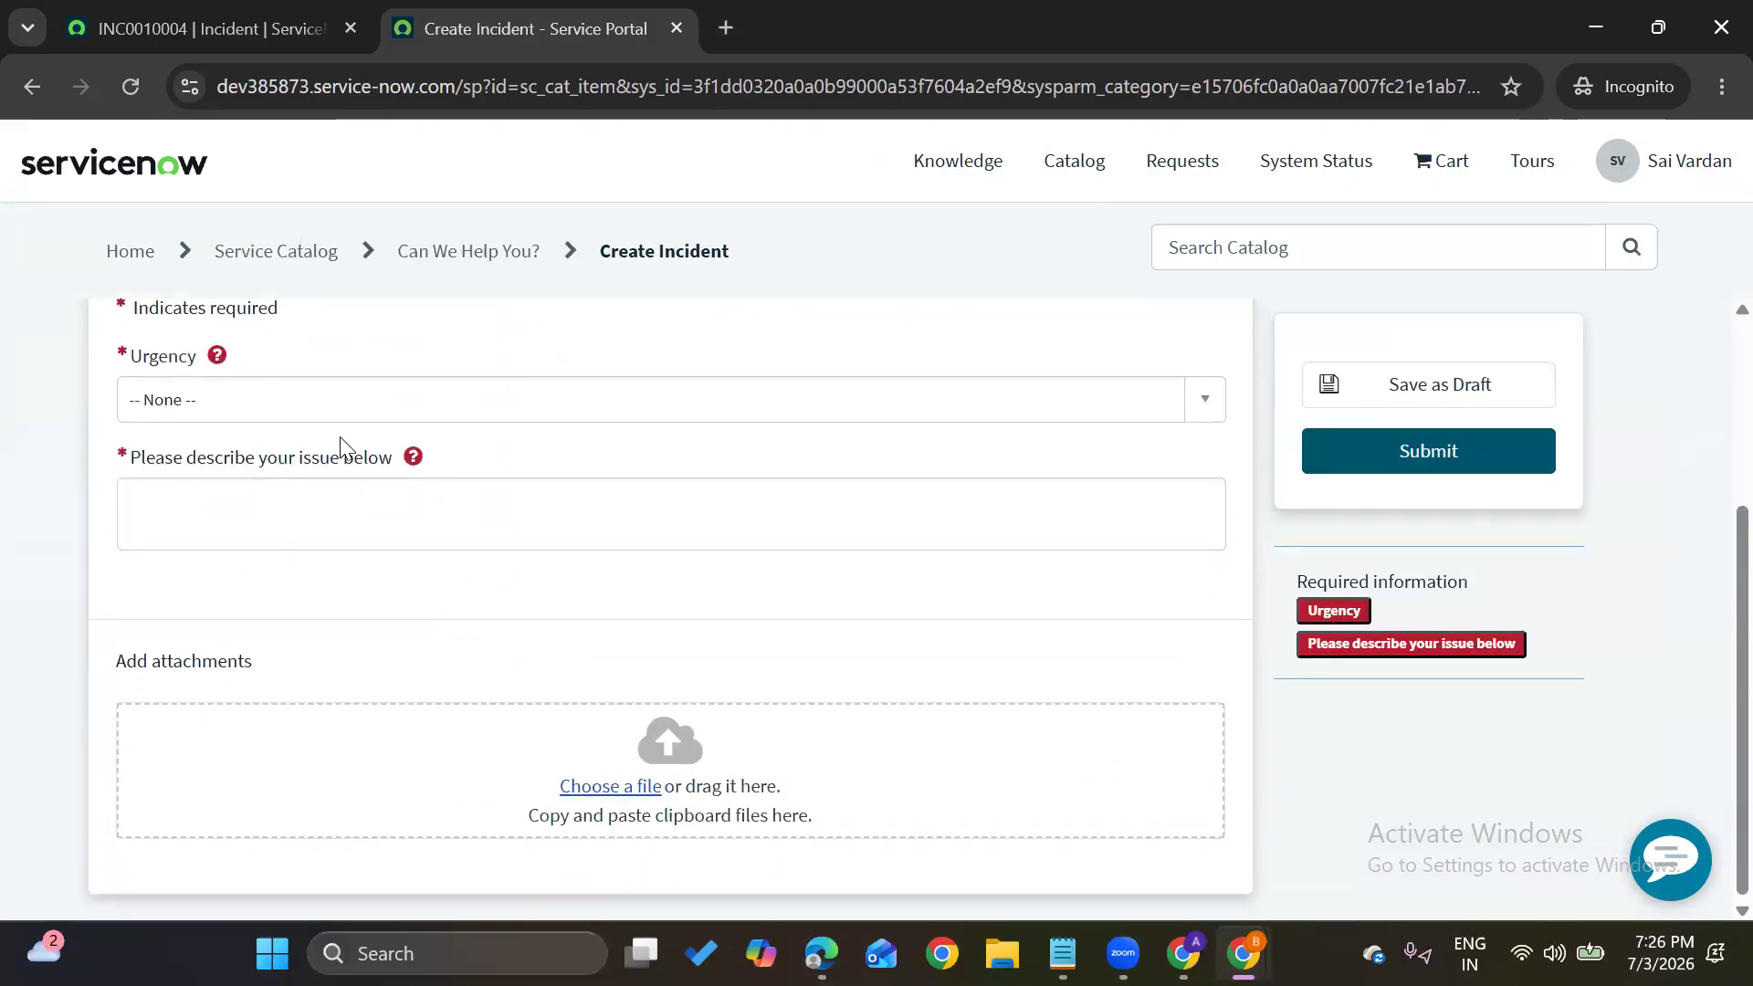
click(309, 409)
click(267, 523)
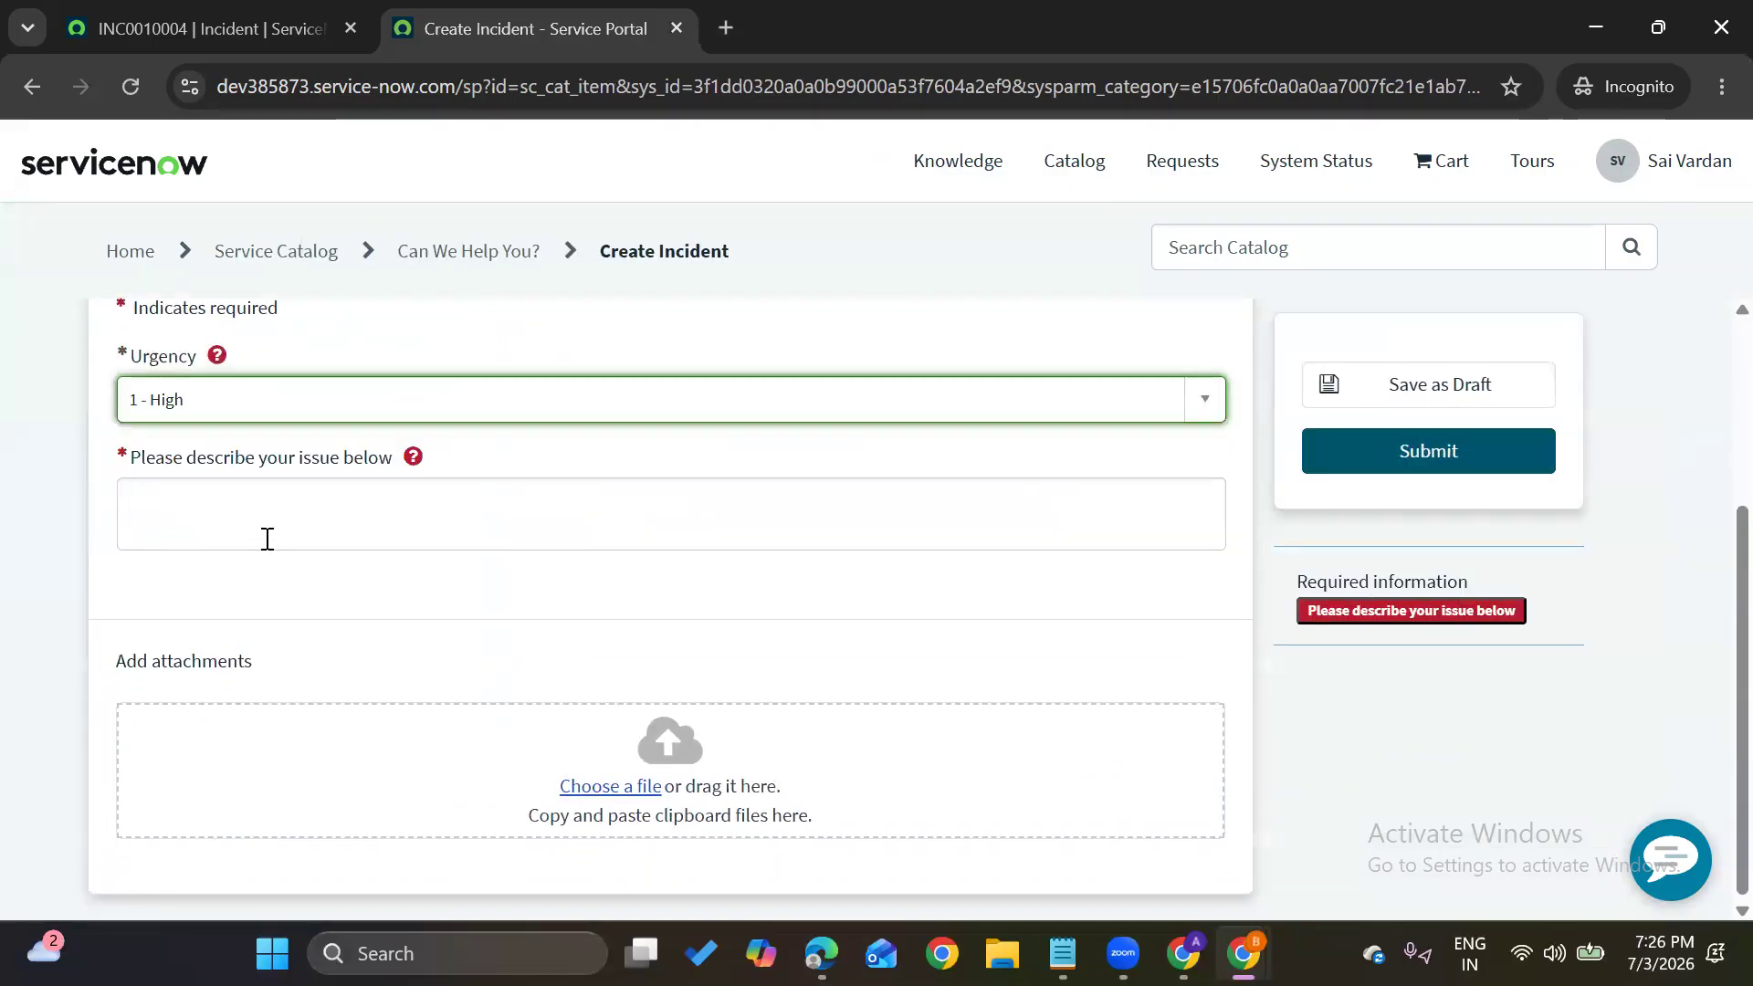
click(297, 528)
text(Wifi issue)
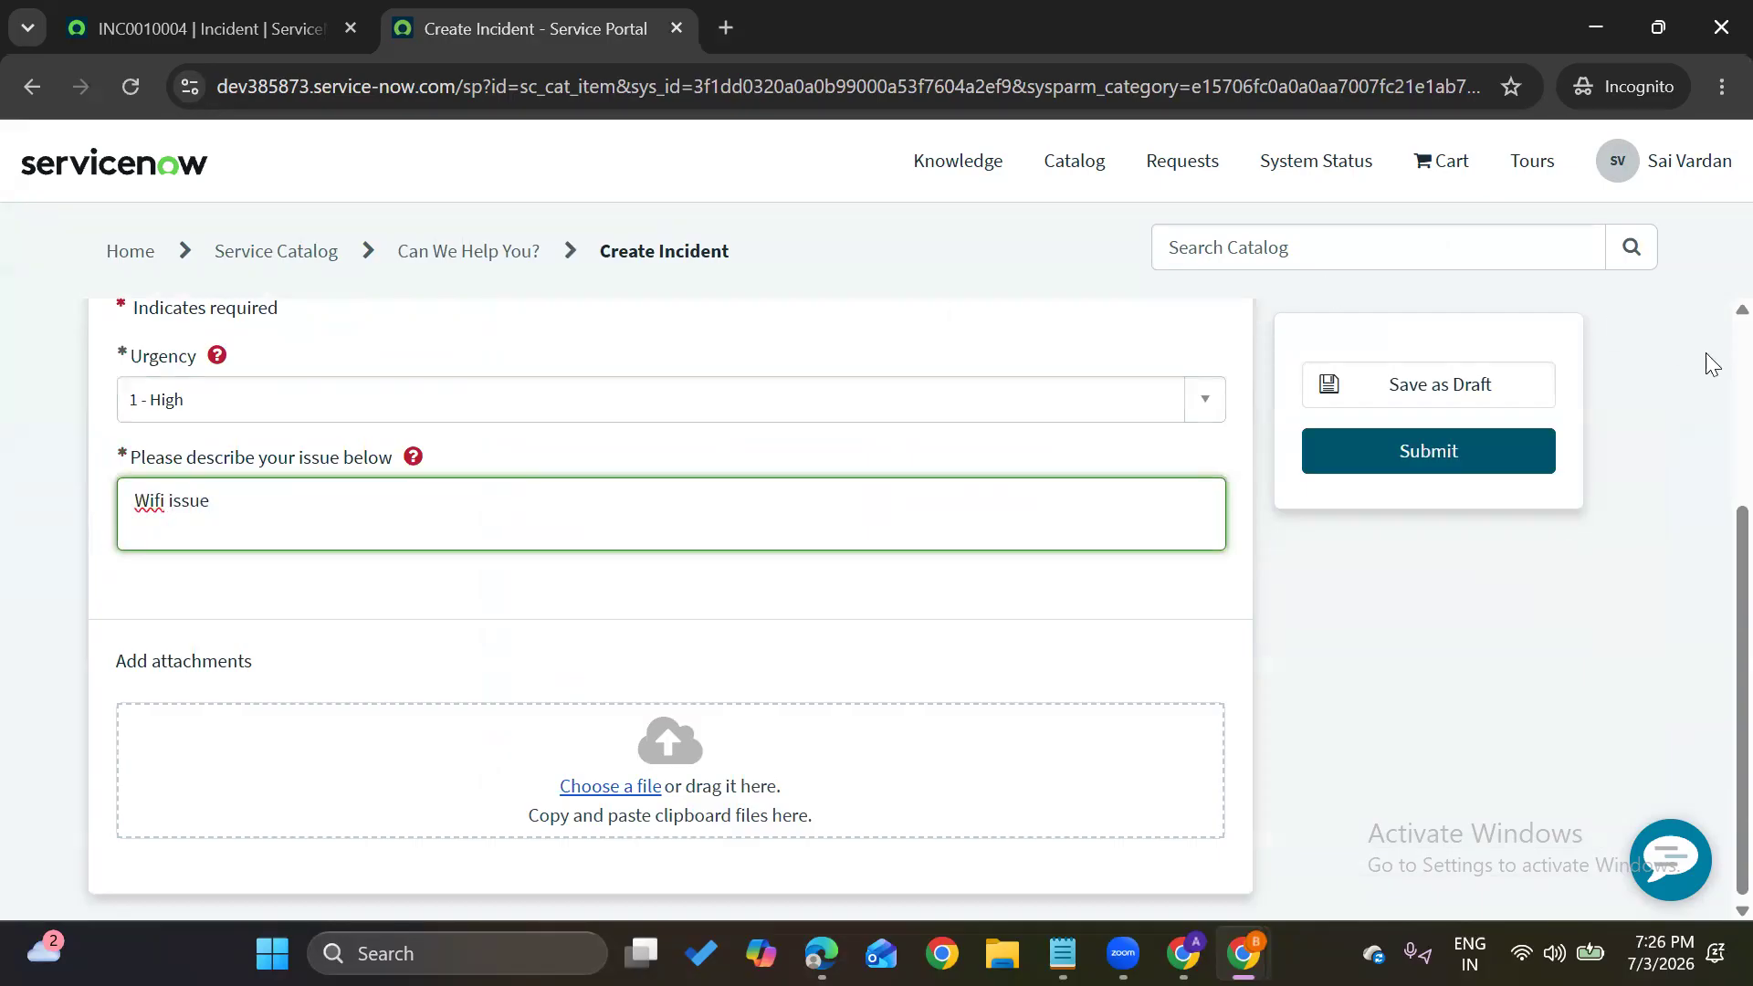
click(1483, 445)
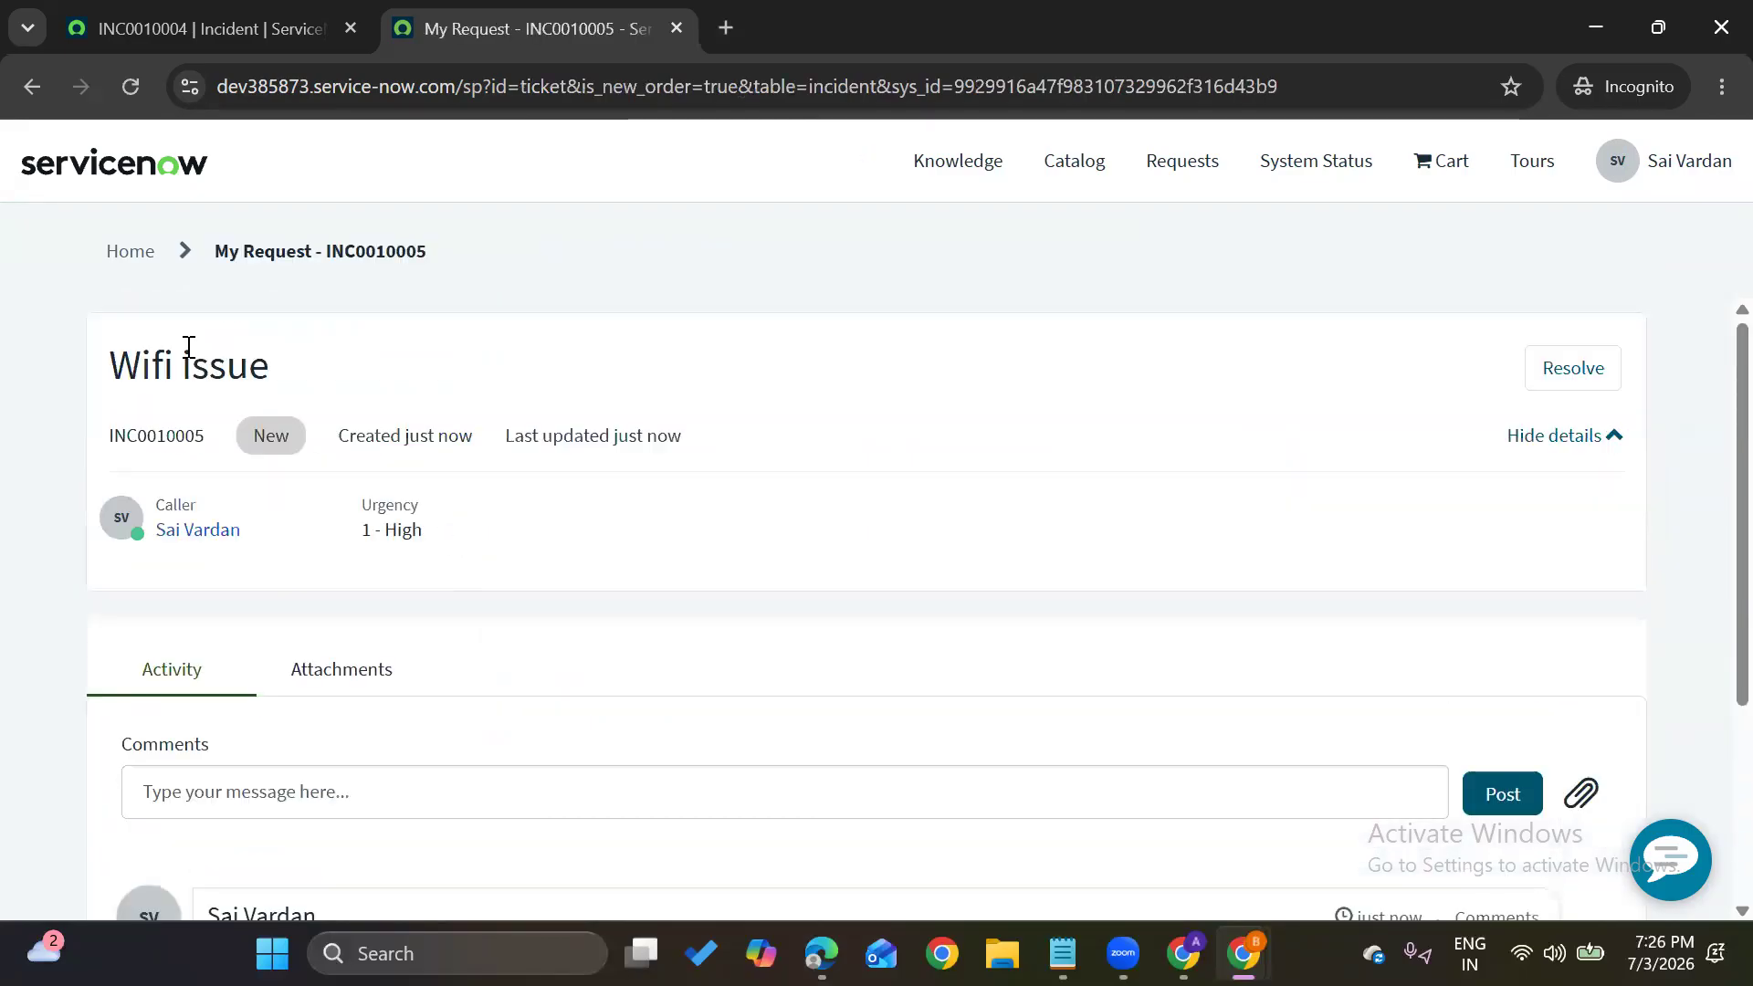
Return to the portal home page and view My Requests
click(114, 253)
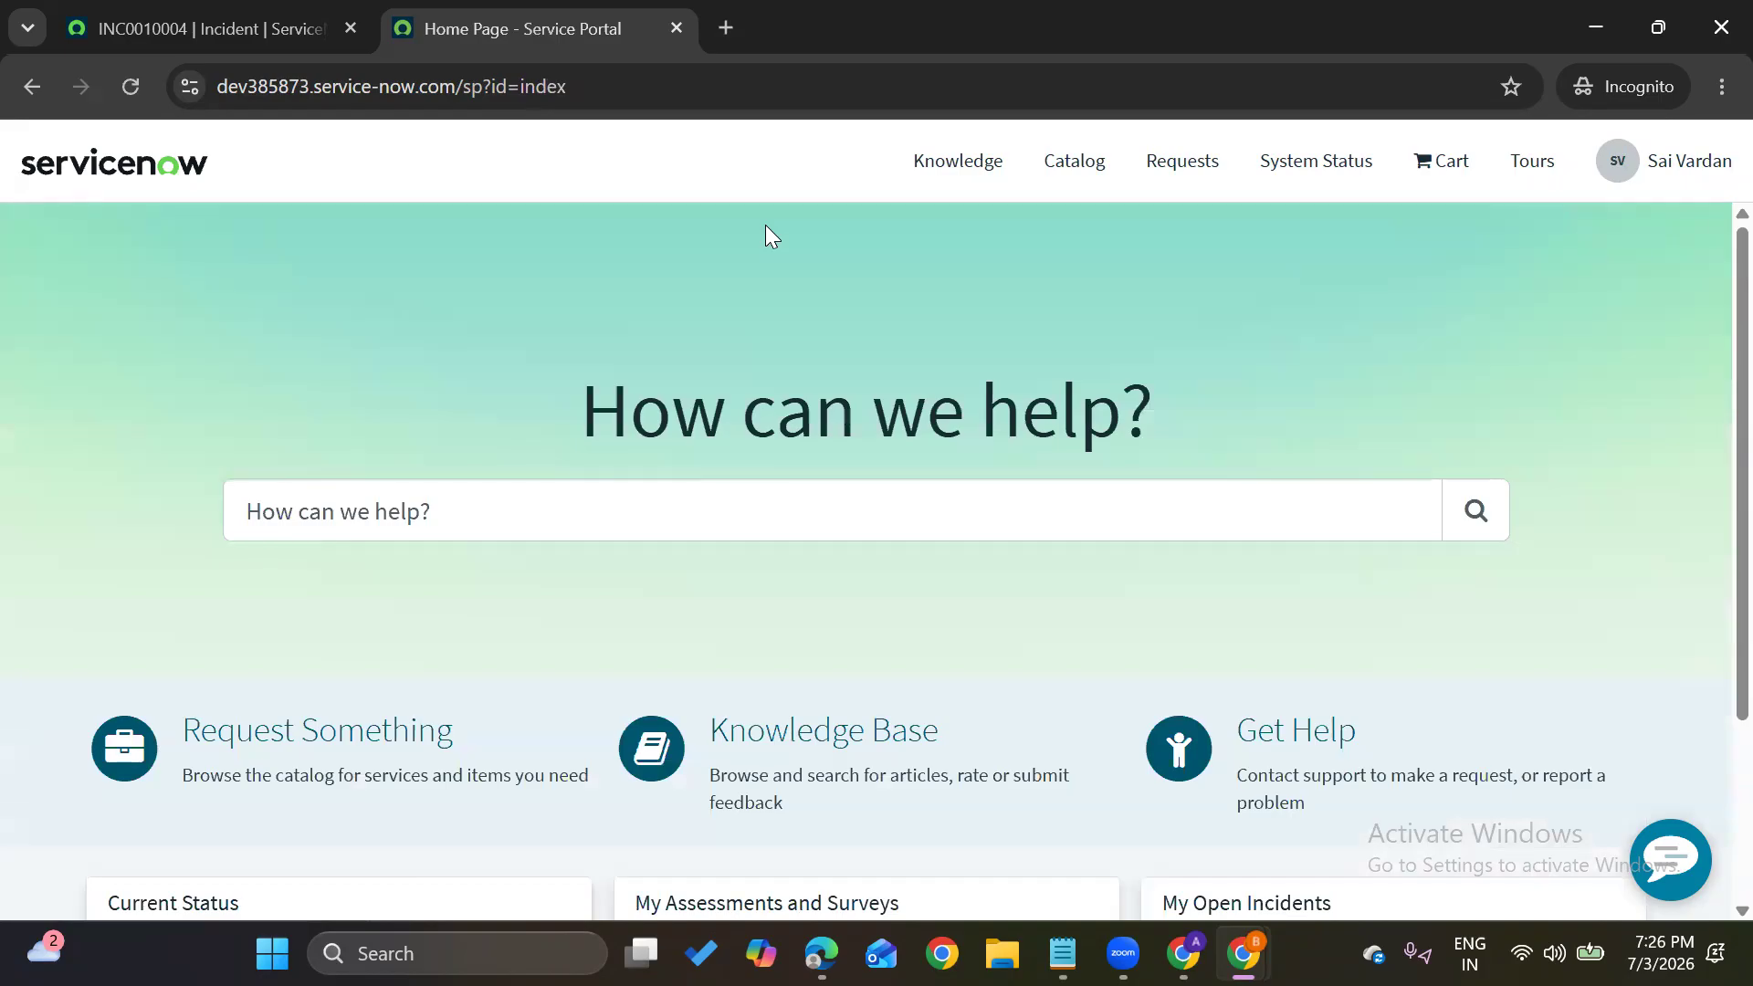
click(1207, 166)
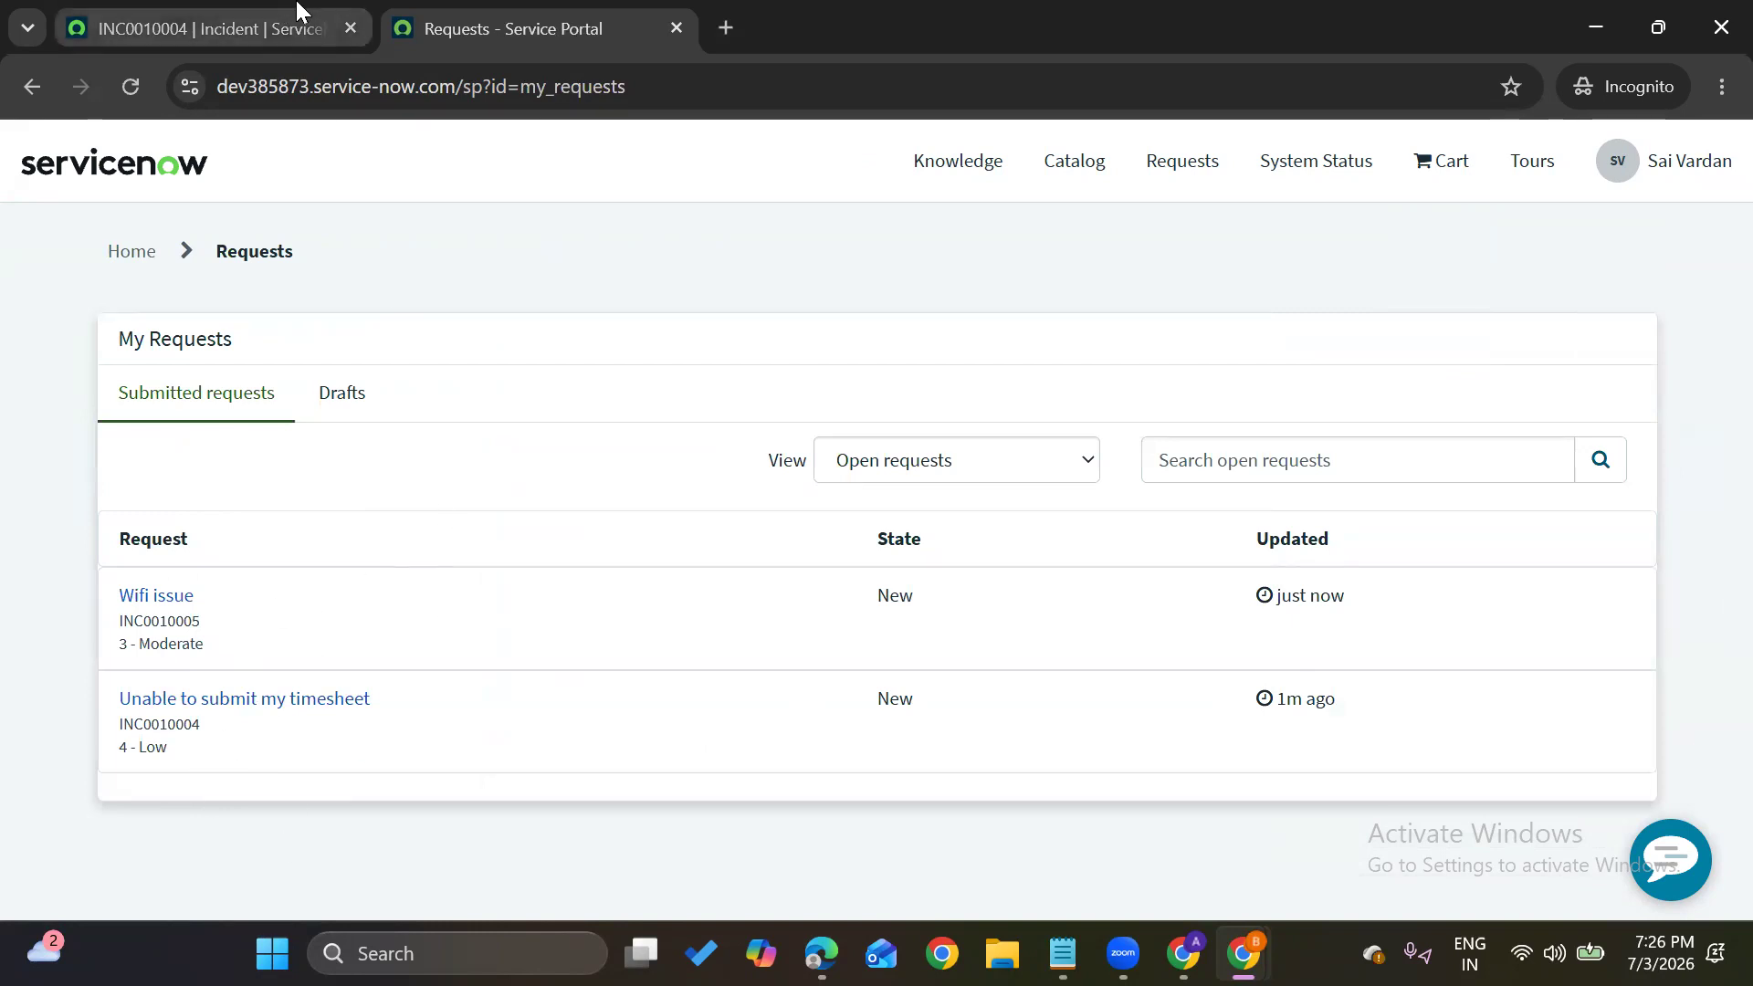
mouse_move(297, 11)
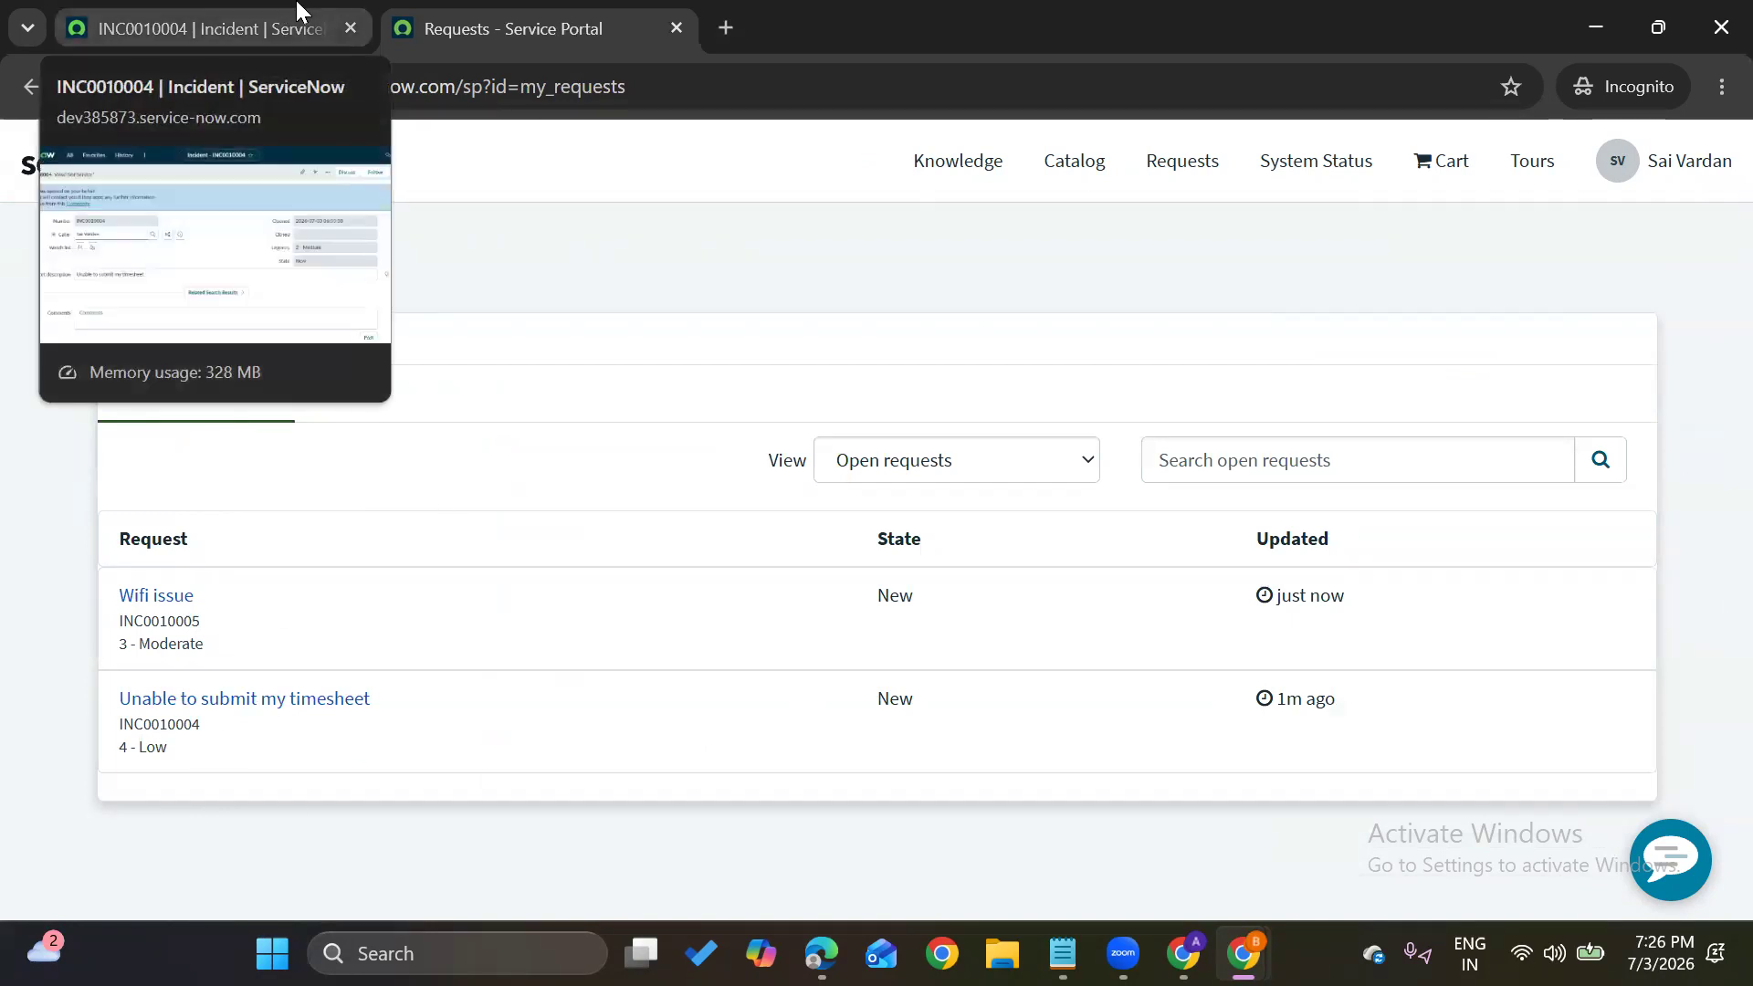
Take the INC0010004 tab to the home page, clear the navigation filter, then switch to the admin Chrome window
click(297, 11)
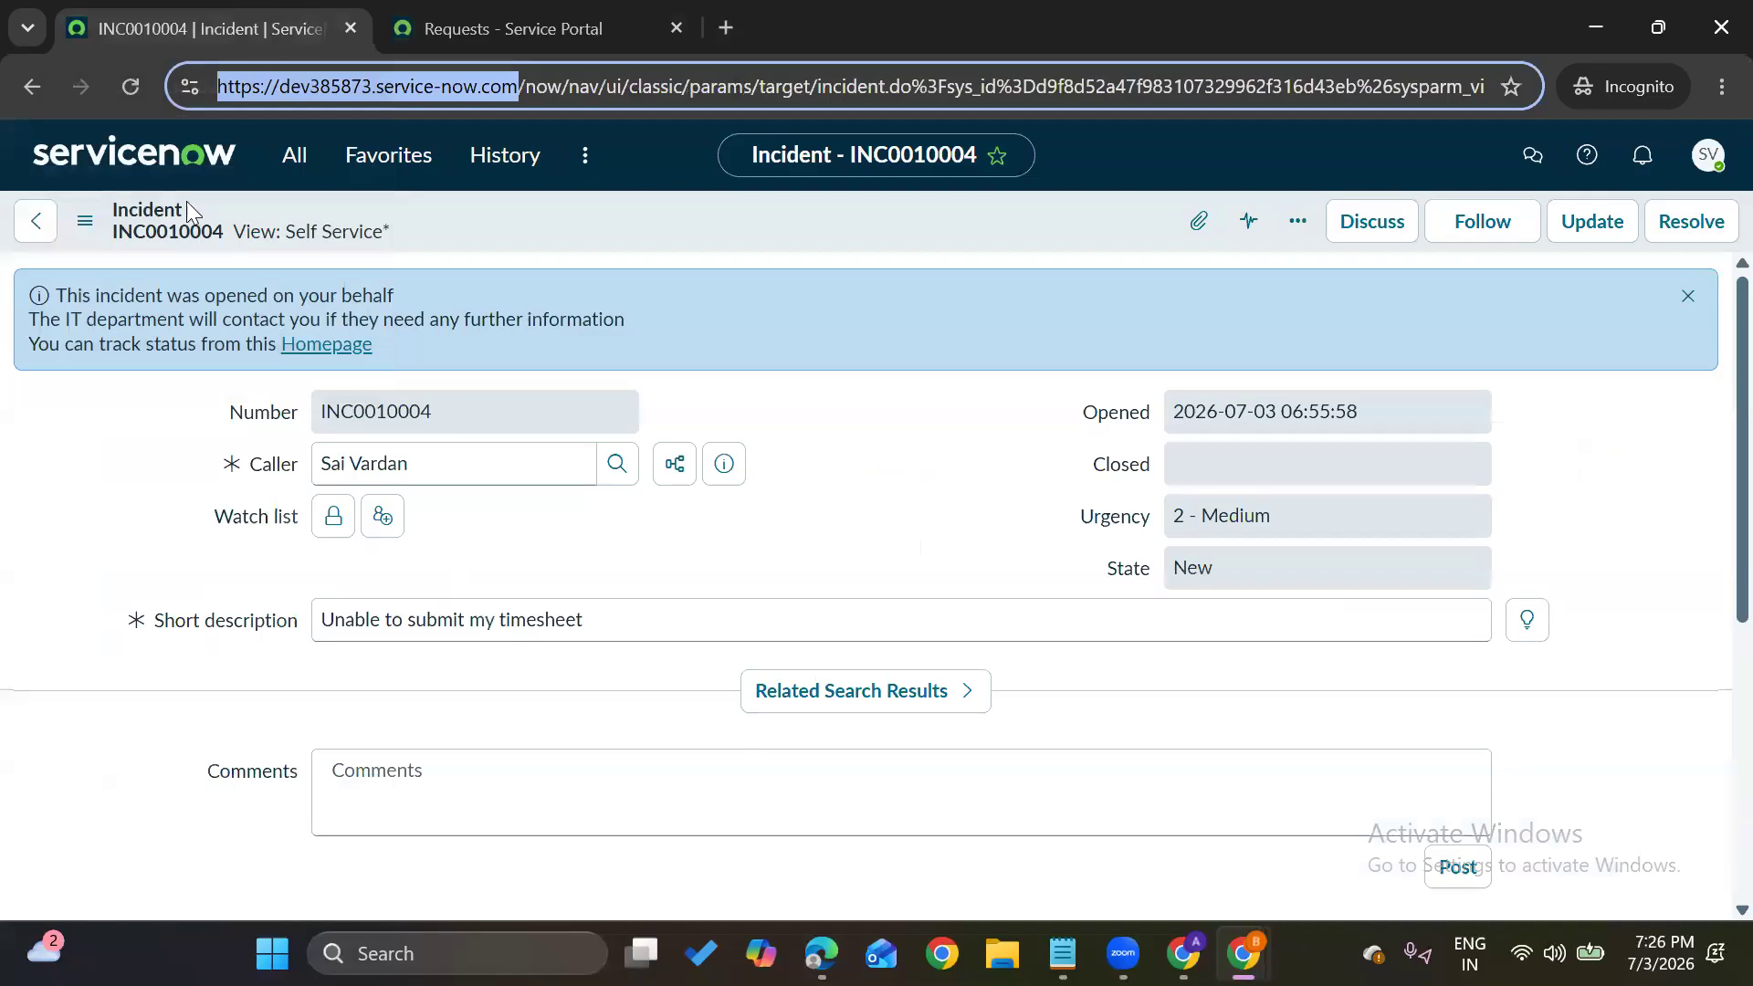
click(163, 164)
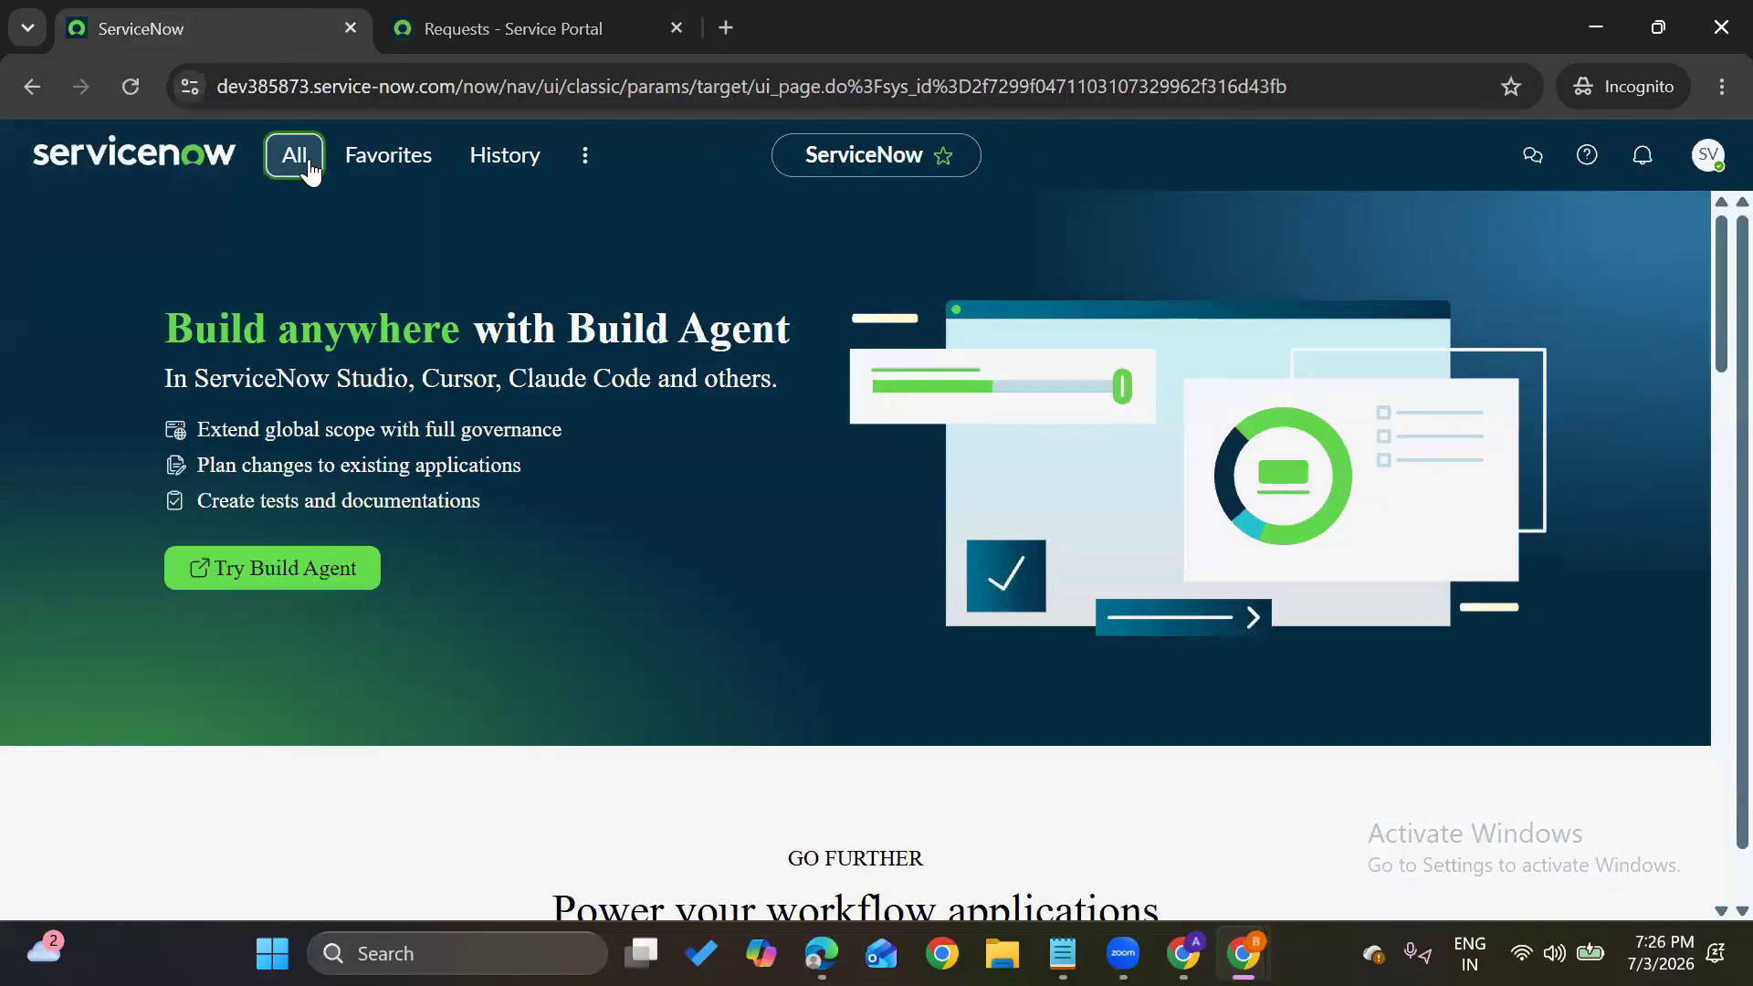
click(301, 164)
click(342, 229)
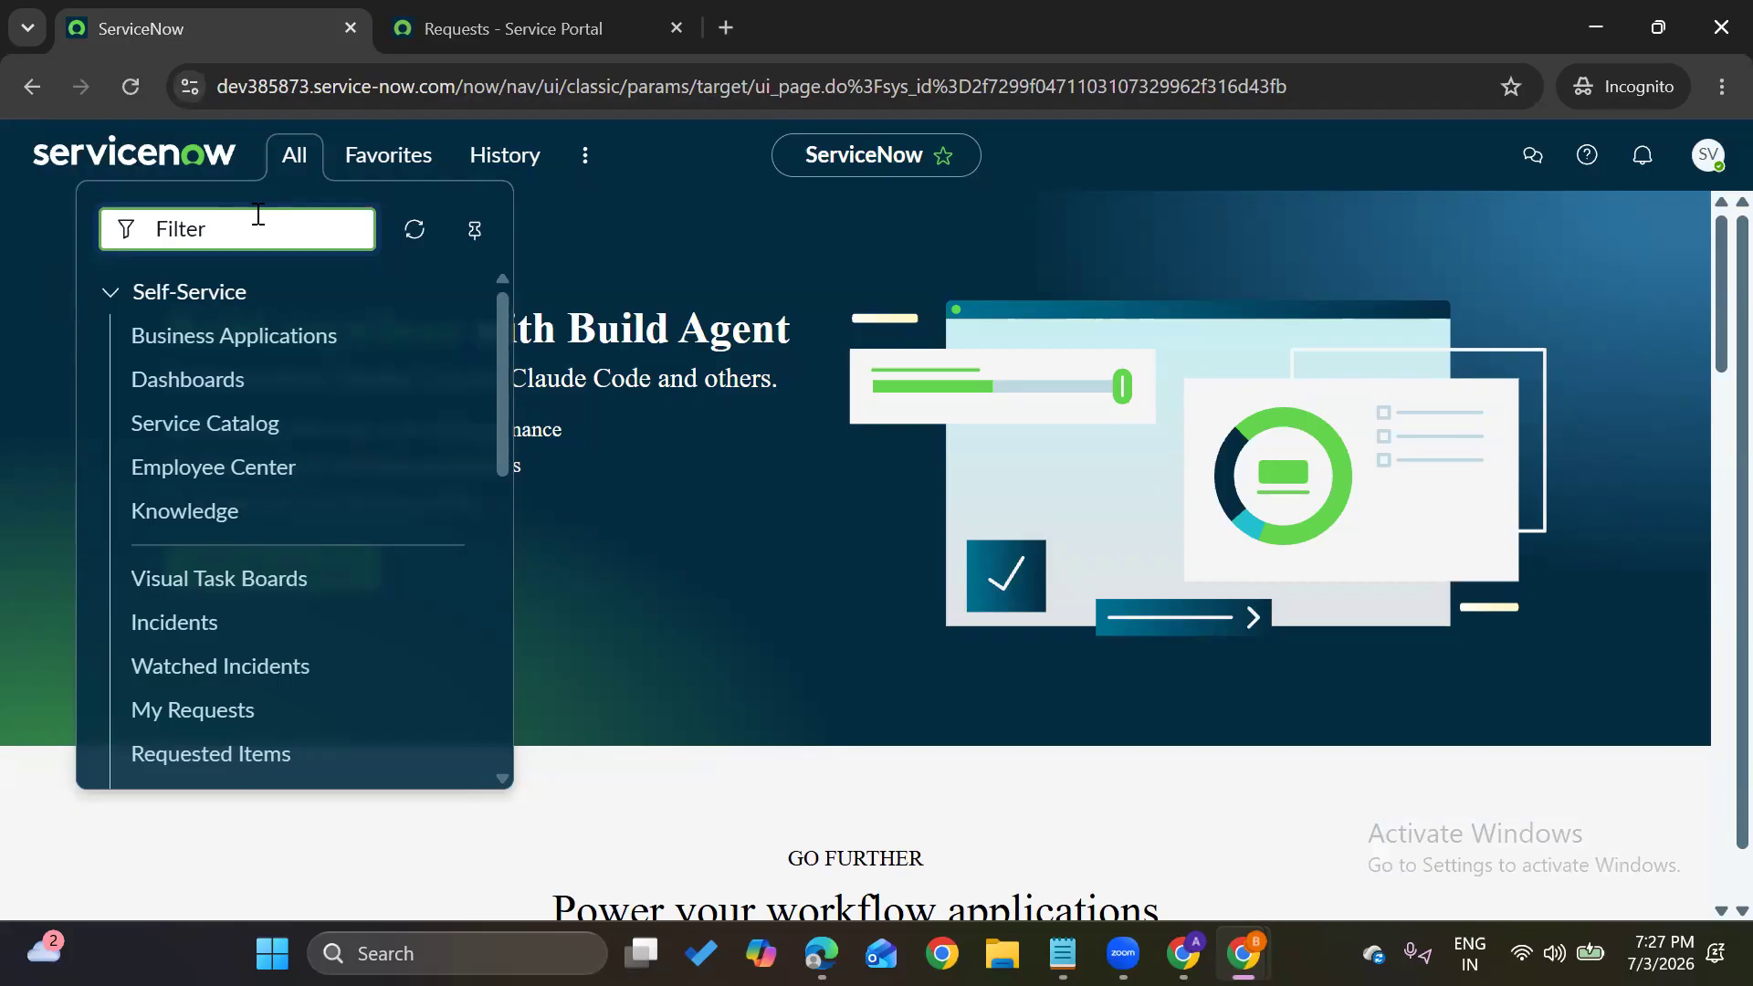
click(716, 516)
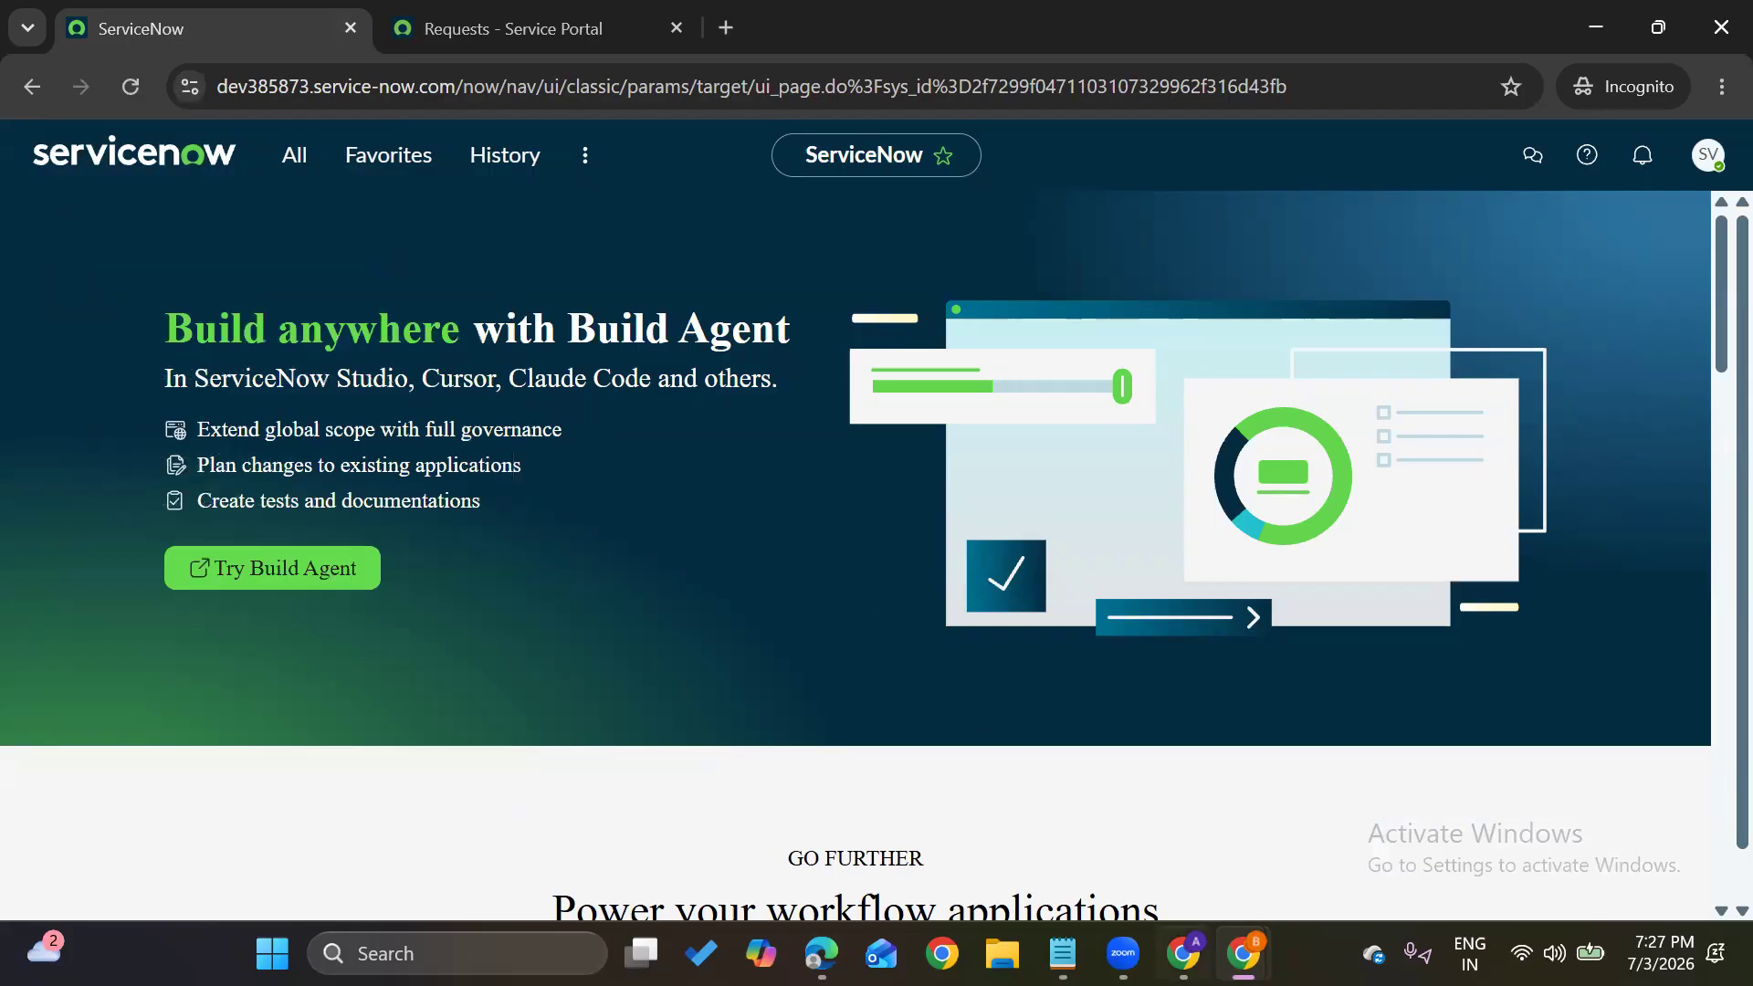
mouse_move(1244, 954)
click(1141, 844)
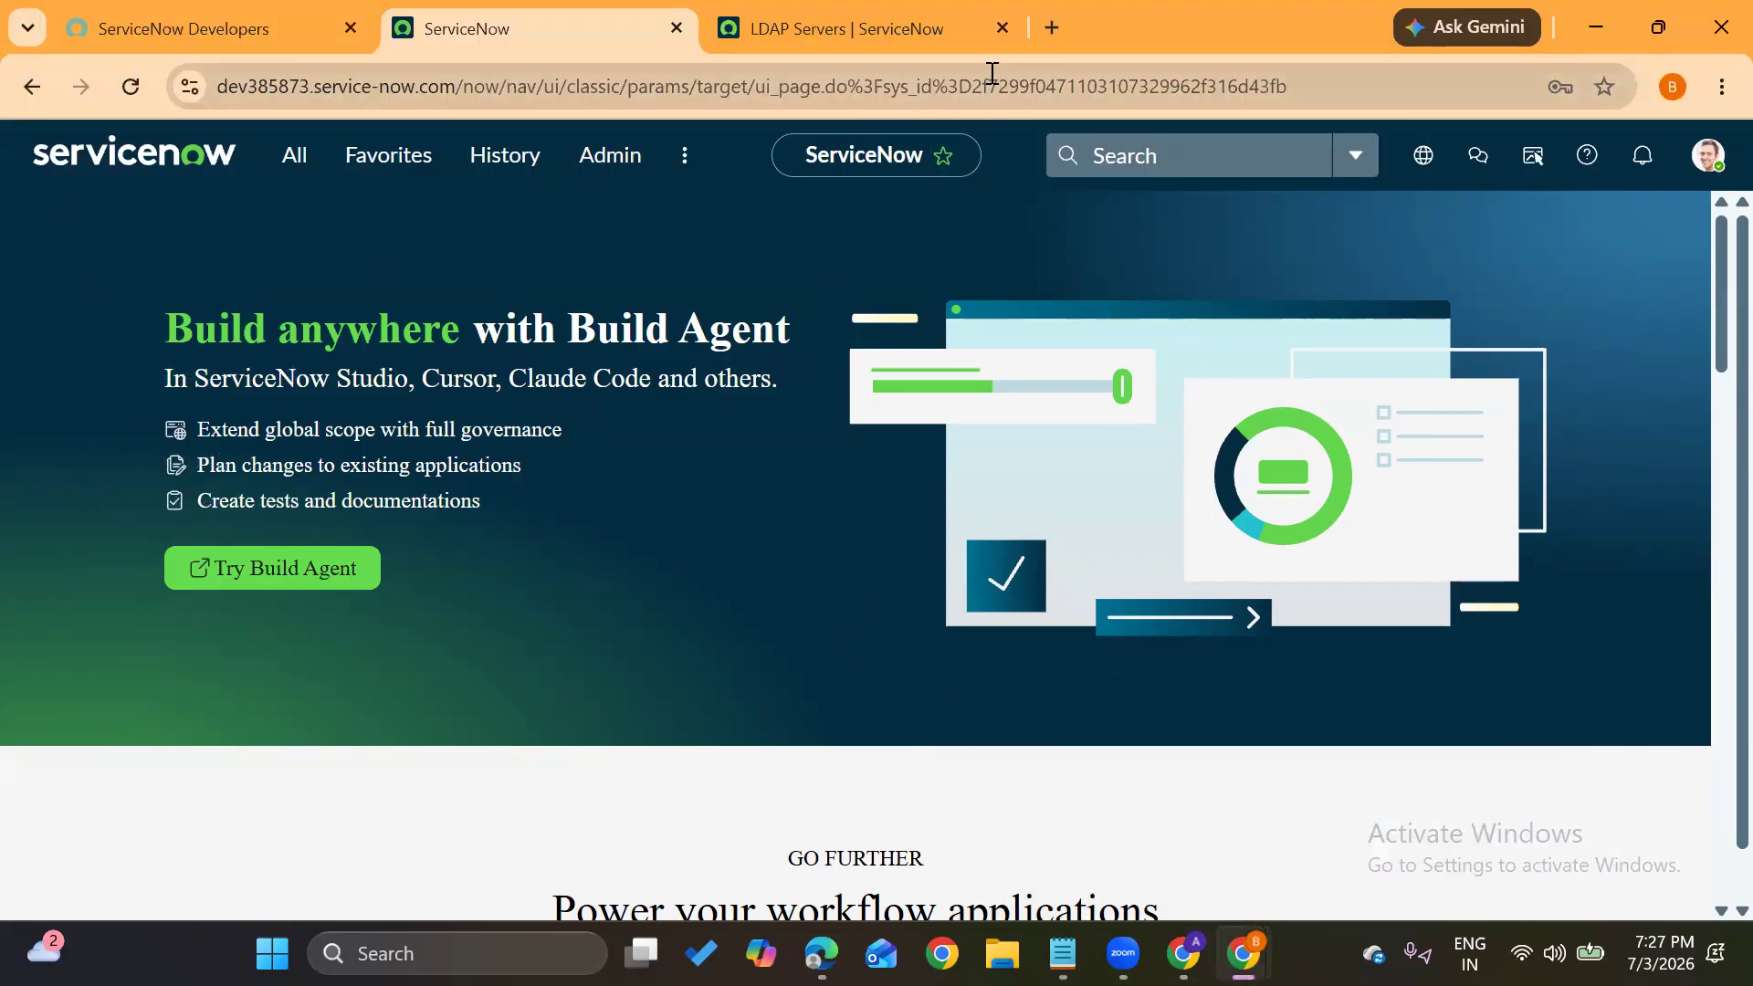
Close the LDAP Servers tab, bring the Notepad notes forward and highlight the definition of User
click(1004, 27)
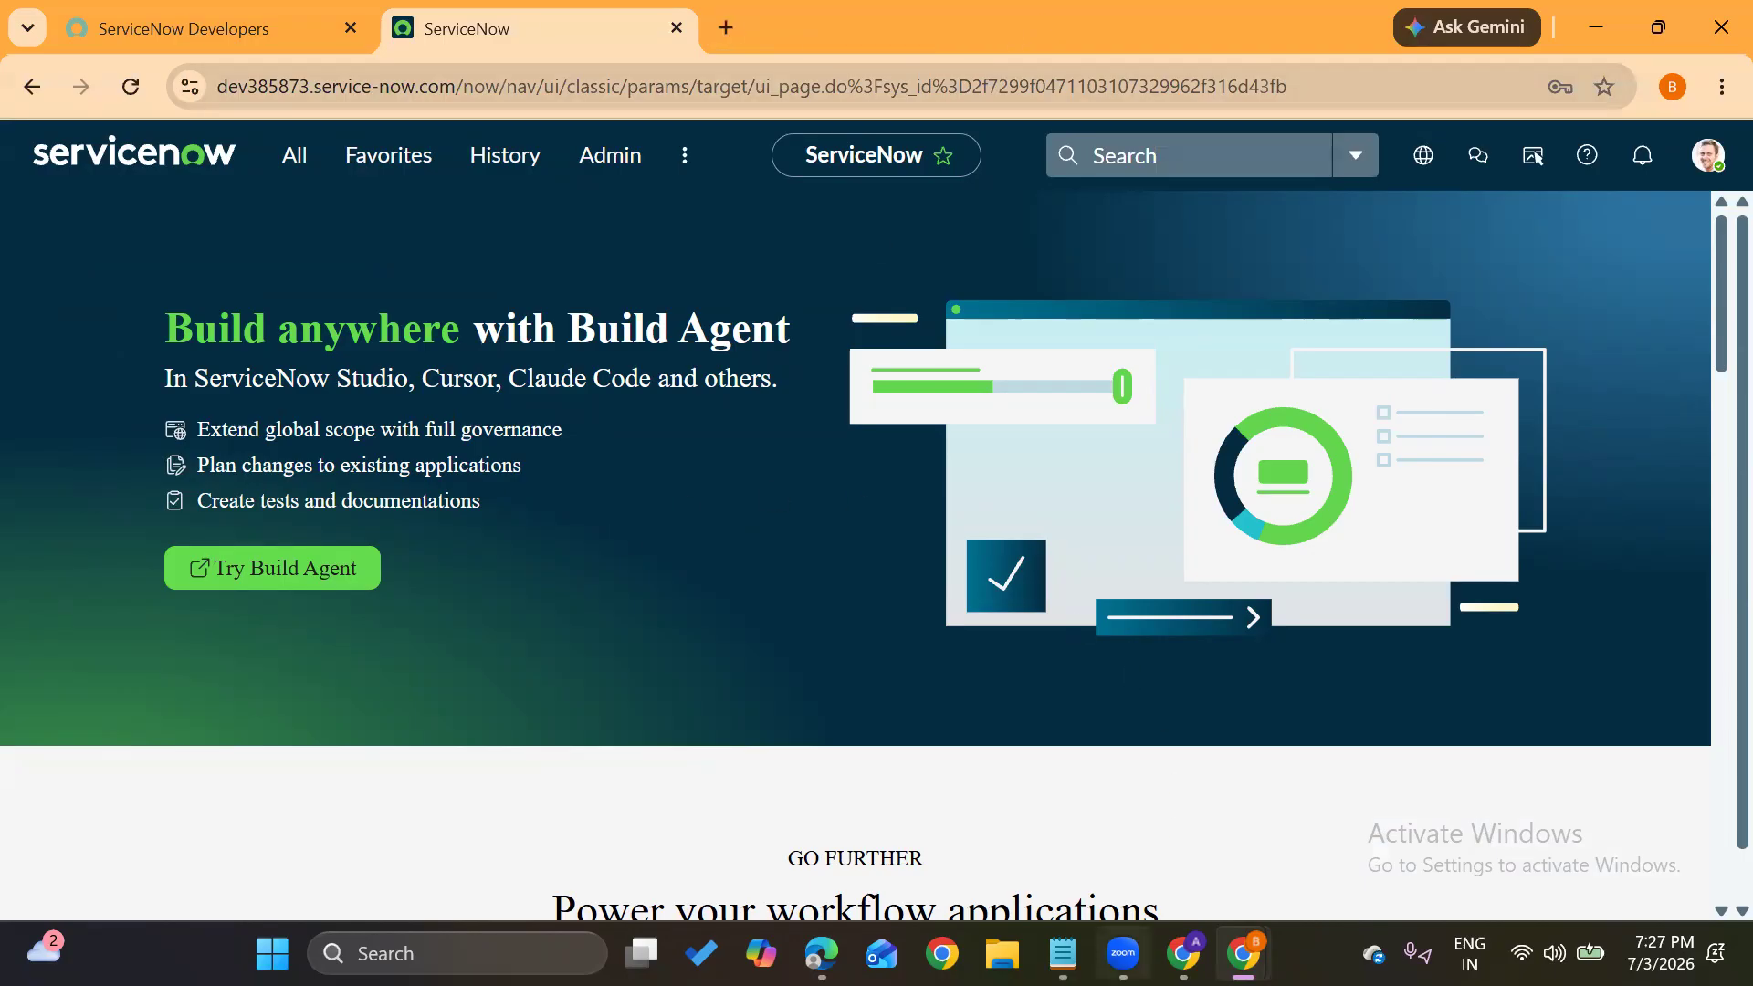
mouse_move(1062, 954)
click(1047, 826)
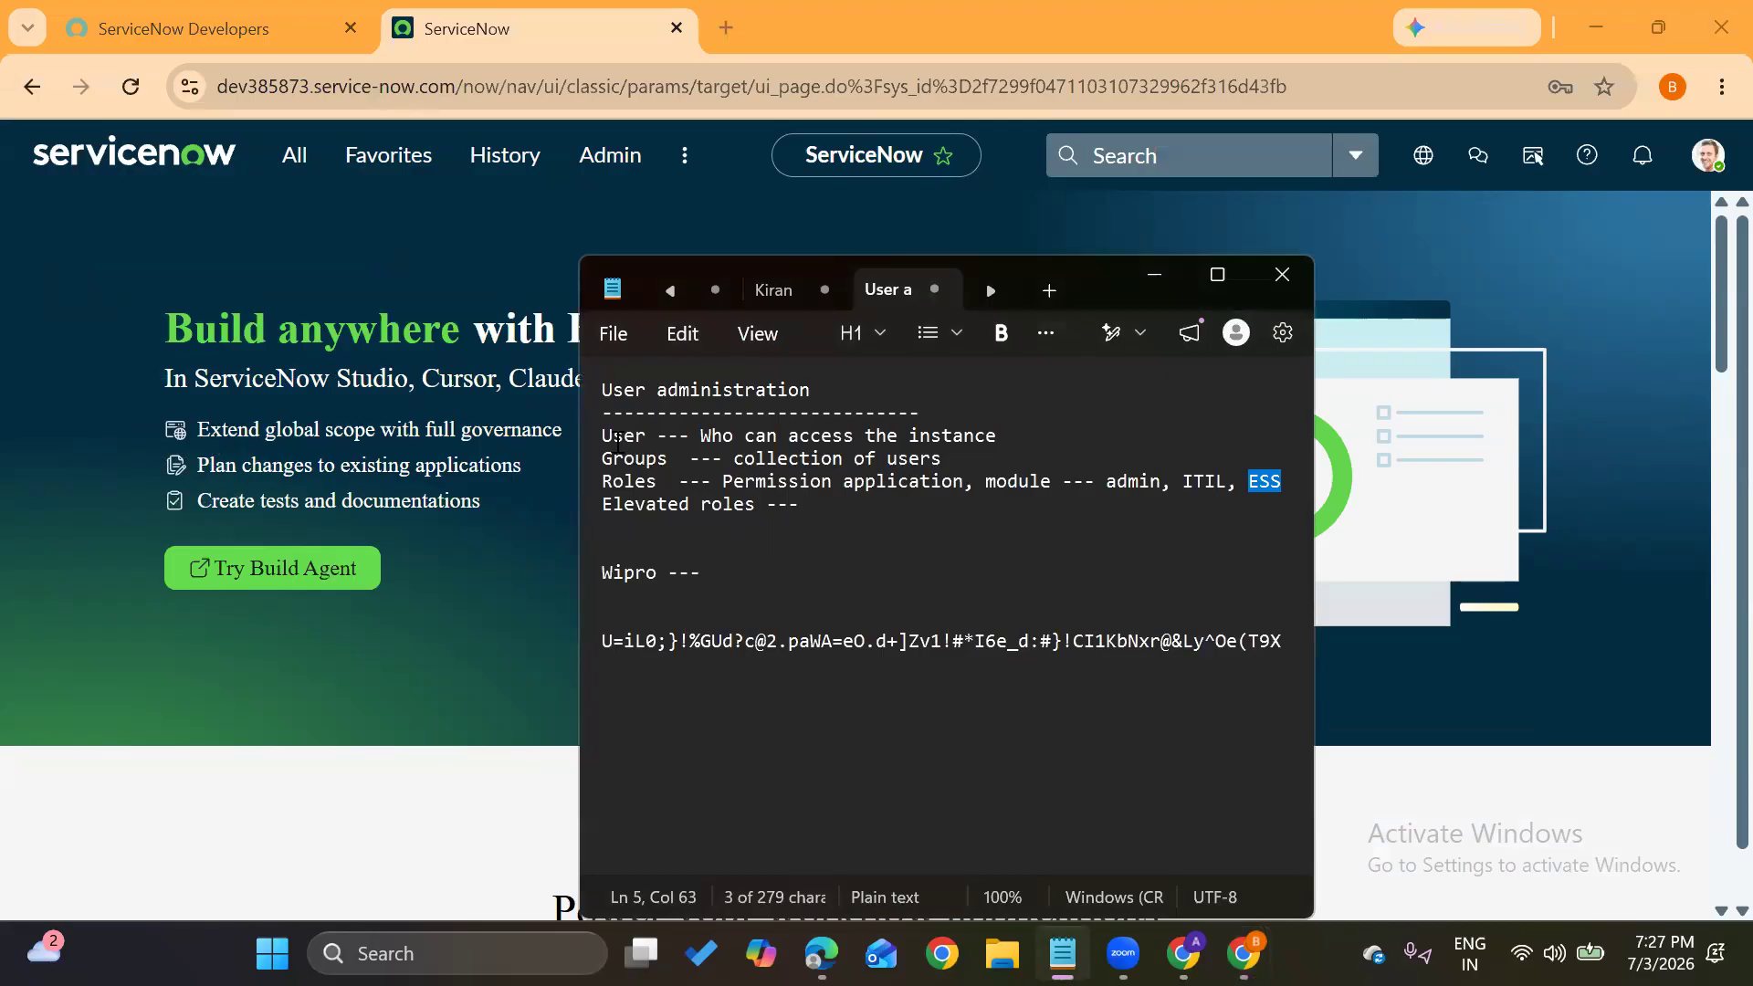
drag(603, 441, 649, 439)
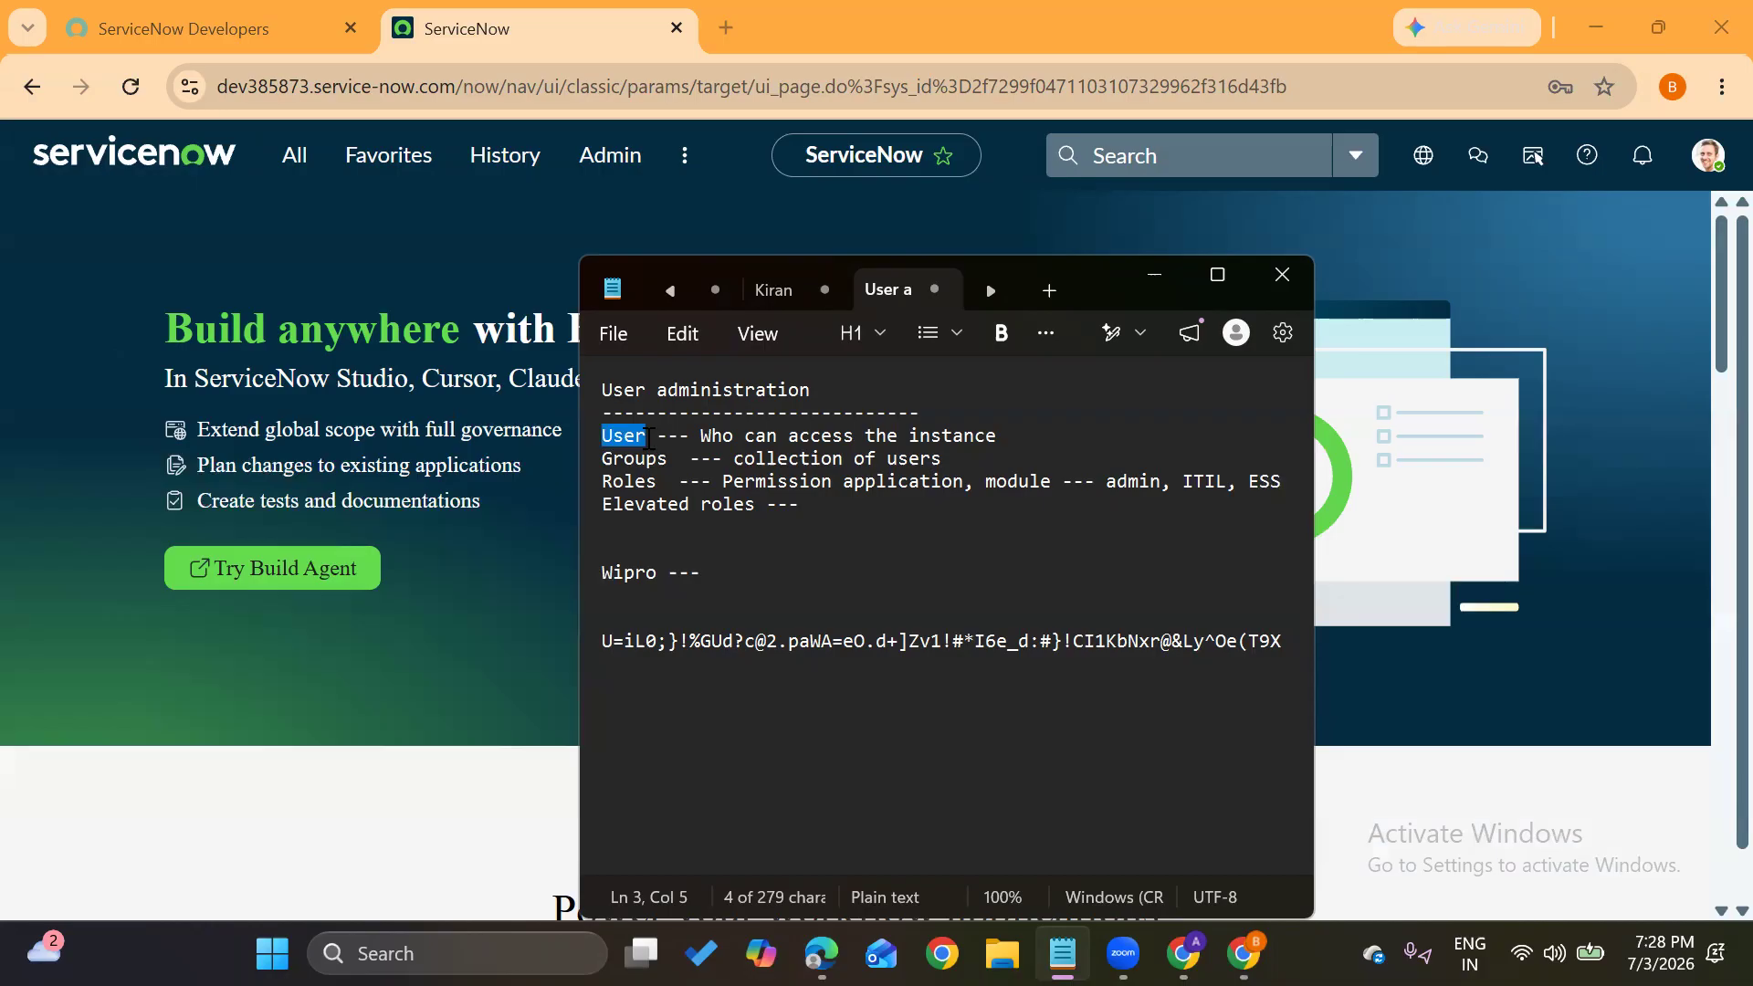
drag(700, 436, 999, 440)
click(1003, 444)
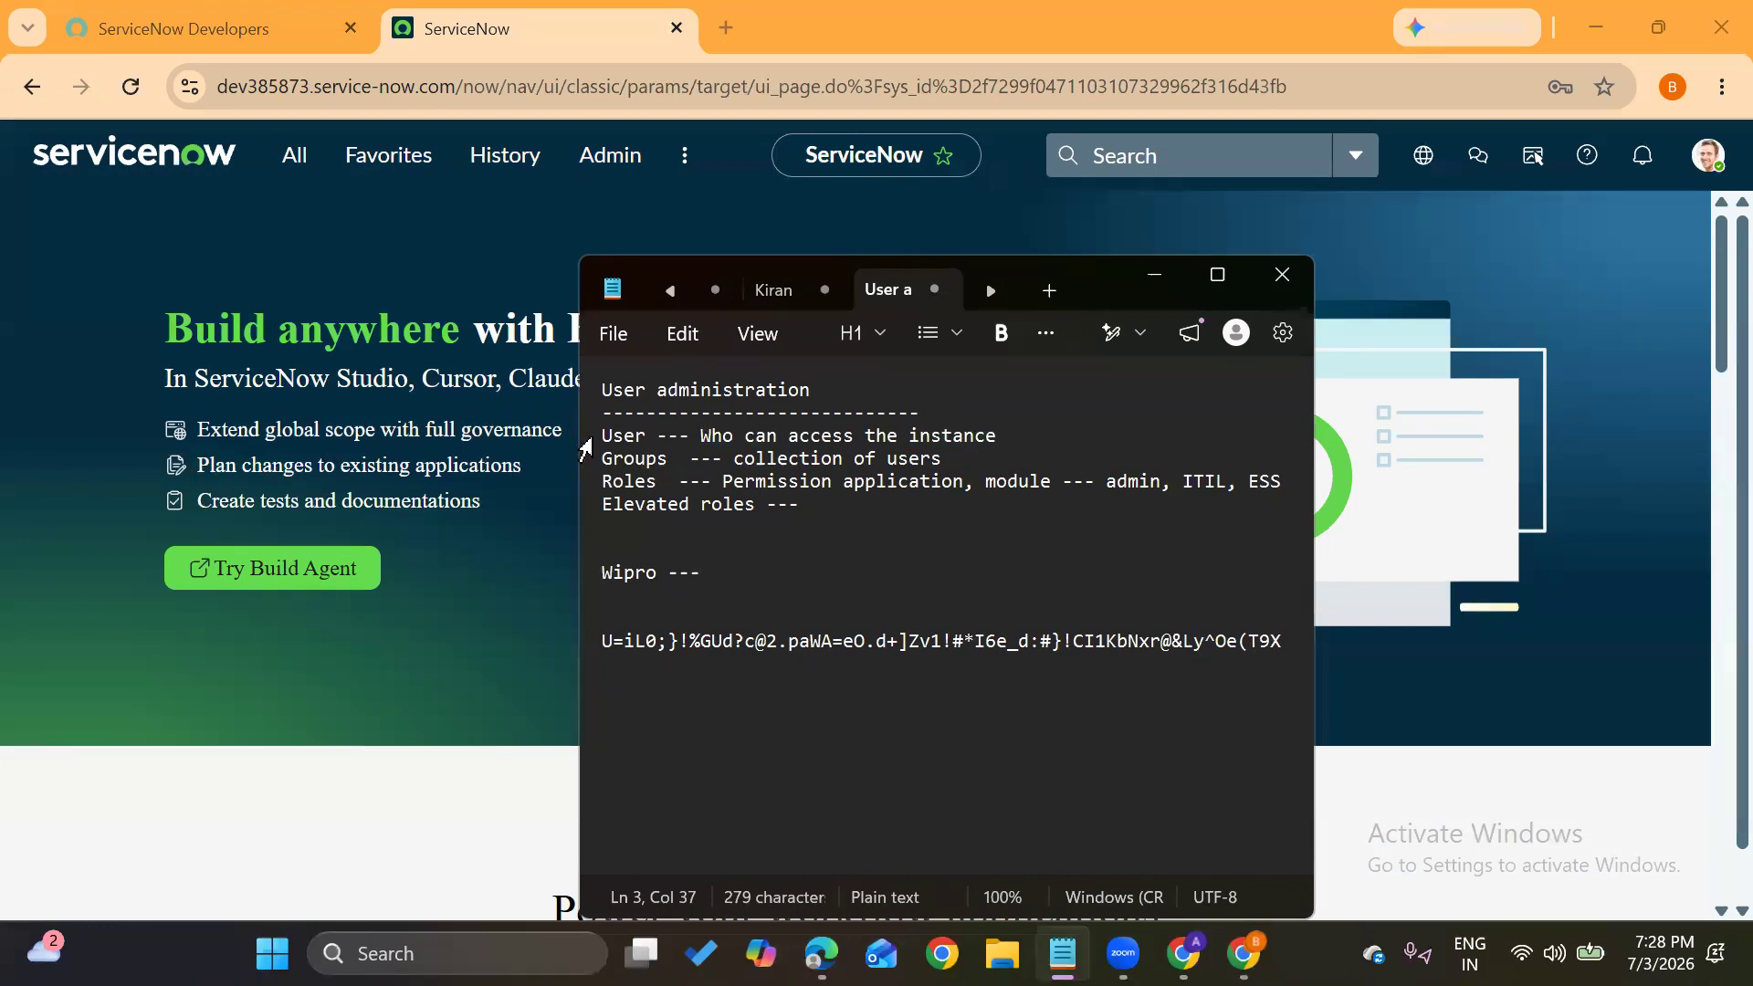
double_click(618, 460)
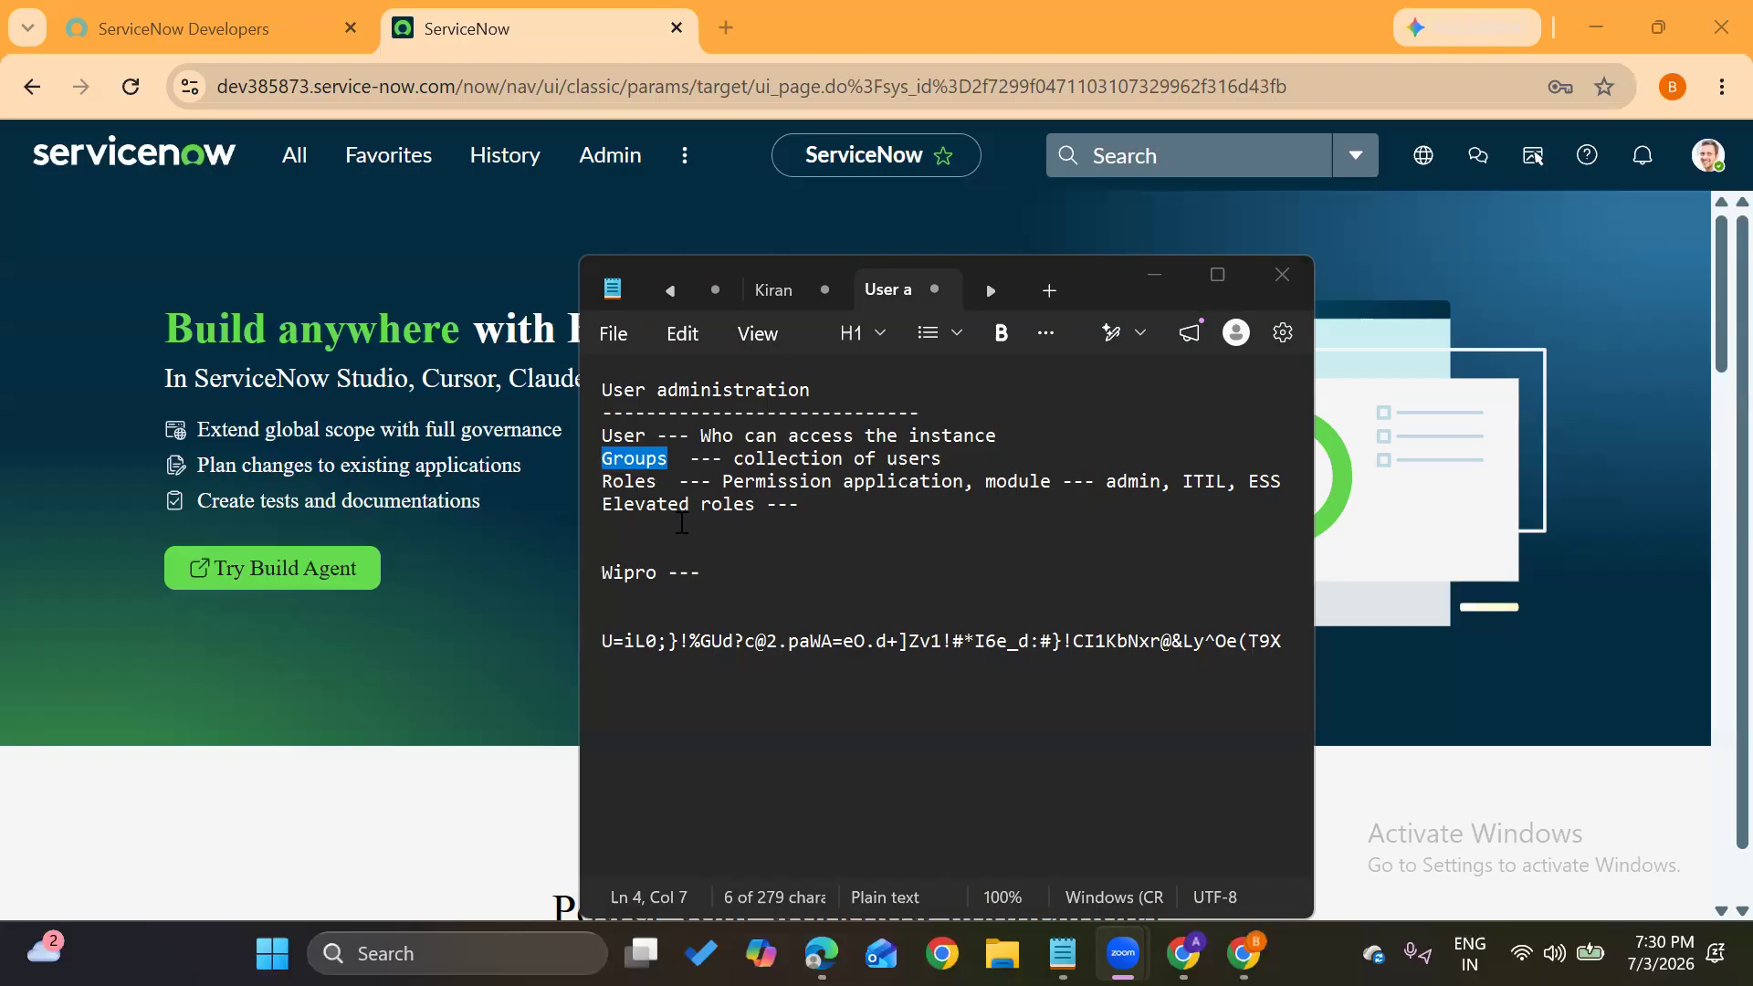
Back in Chrome, filter the navigator for 'groups' and open the Groups list of 53 groups
click(325, 238)
click(293, 165)
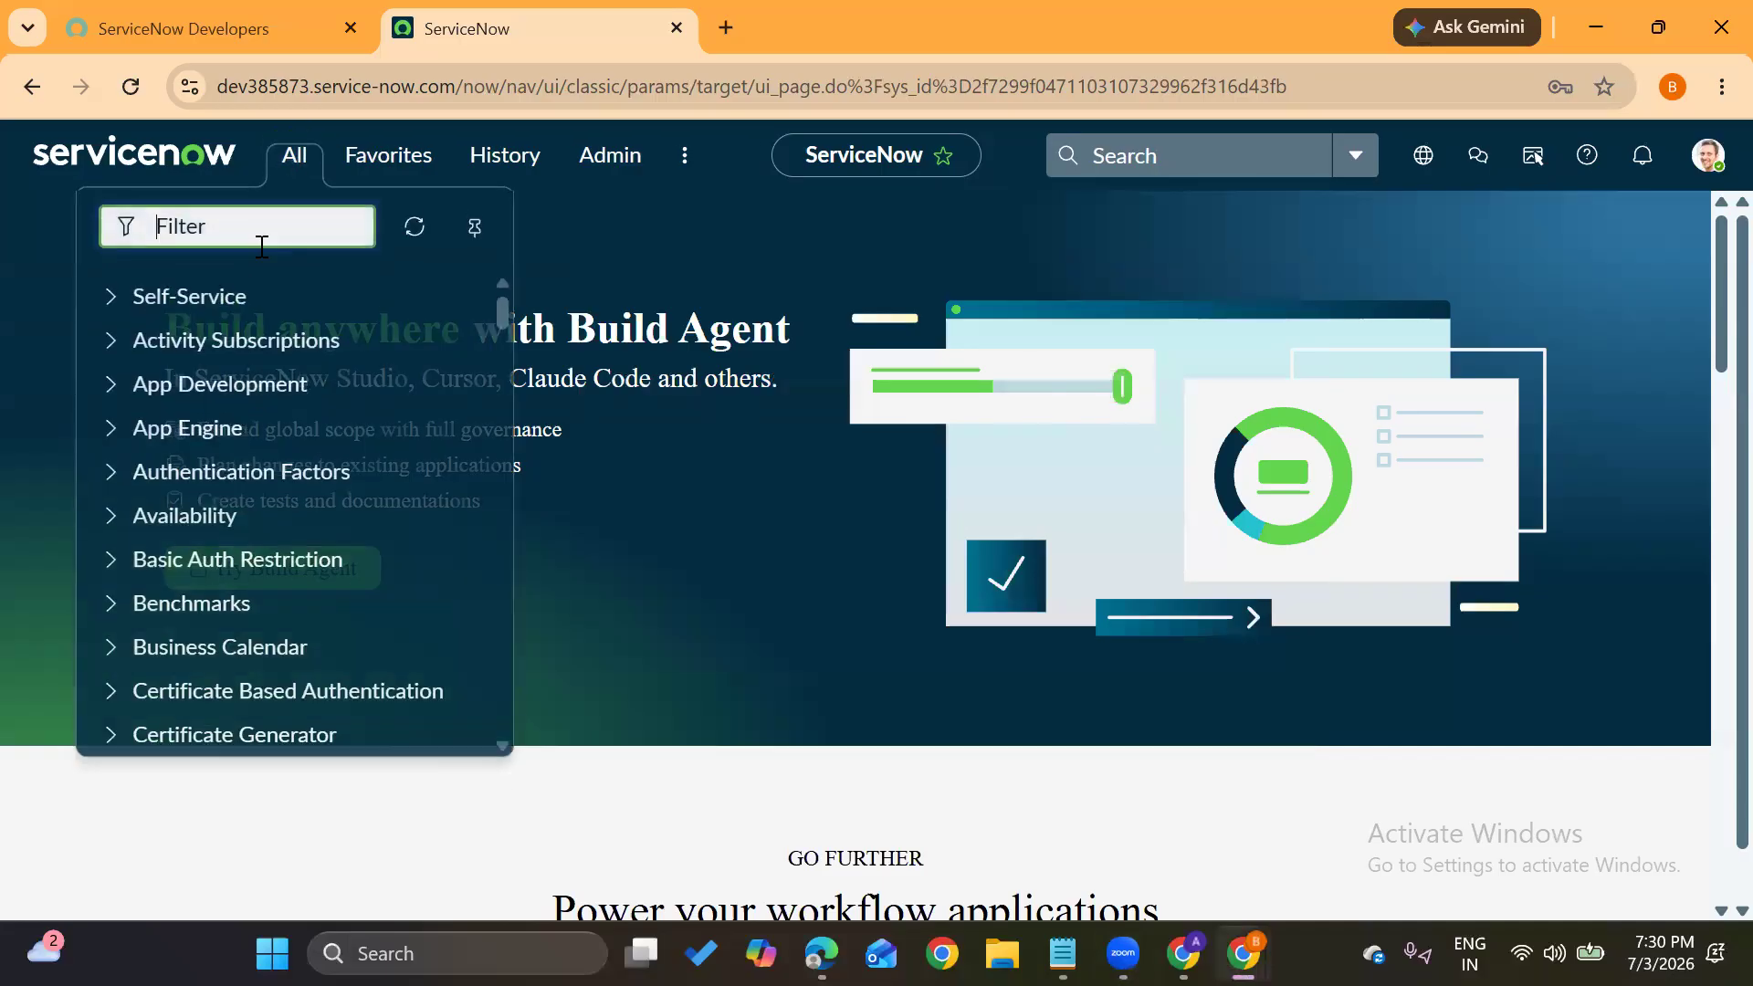
text(gro)
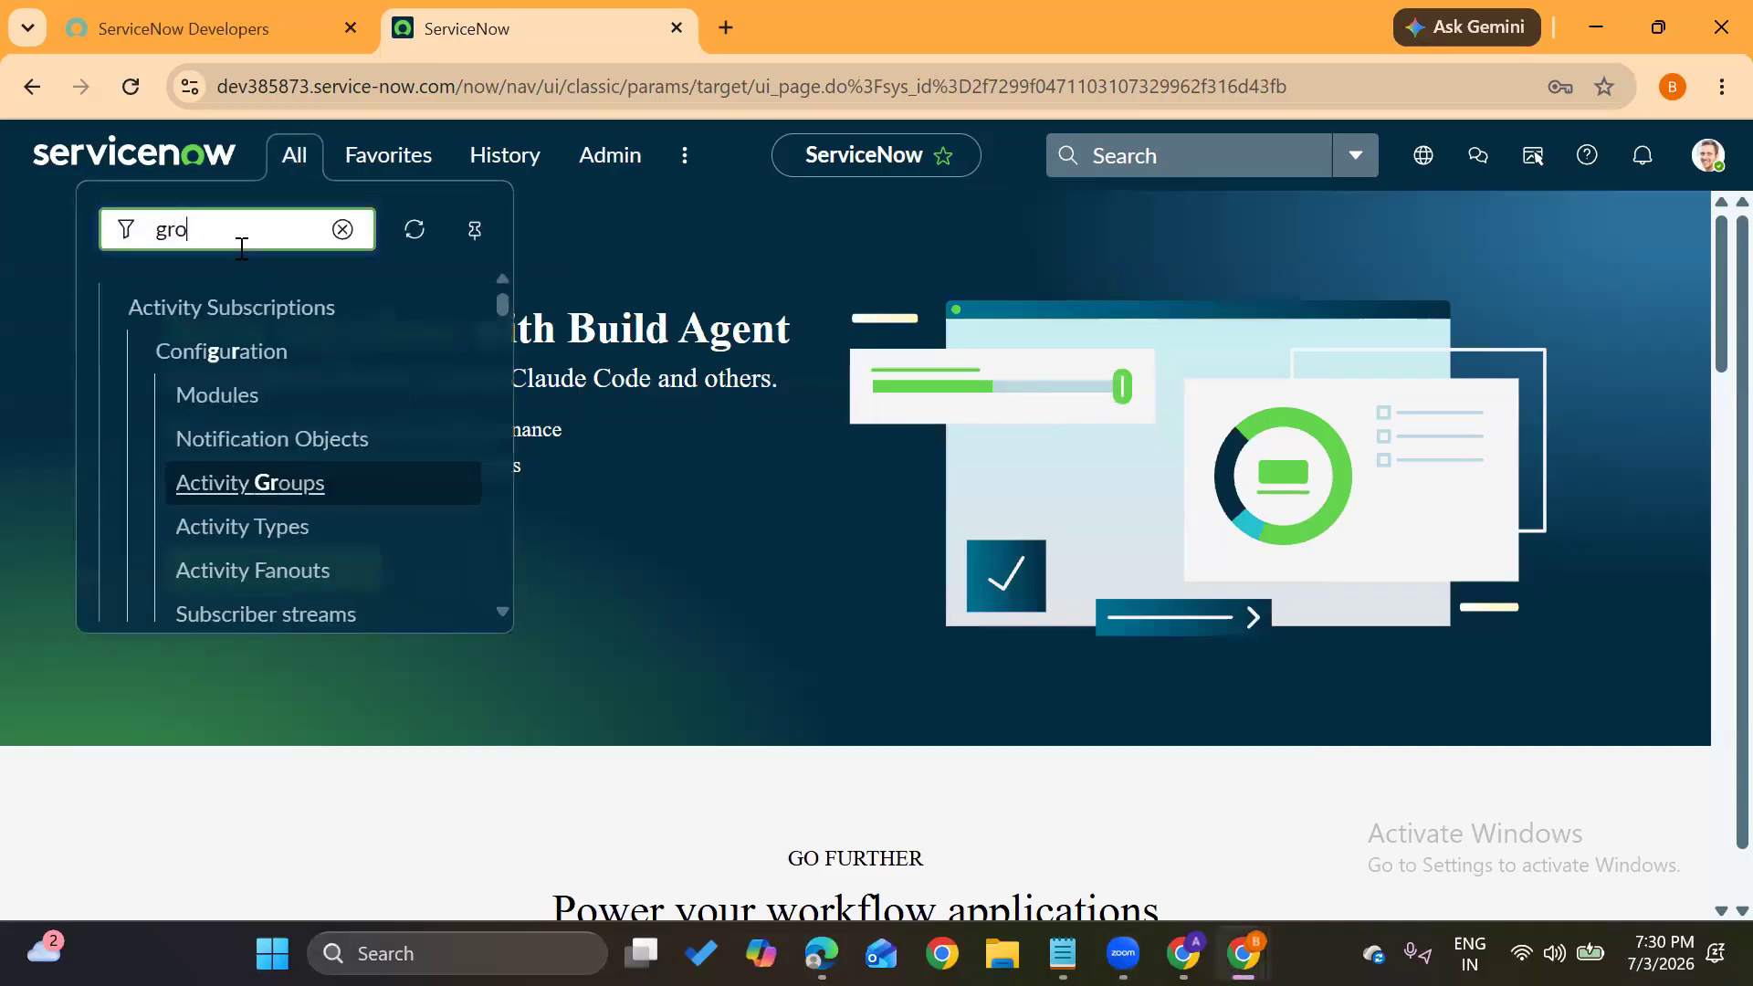
text(ups)
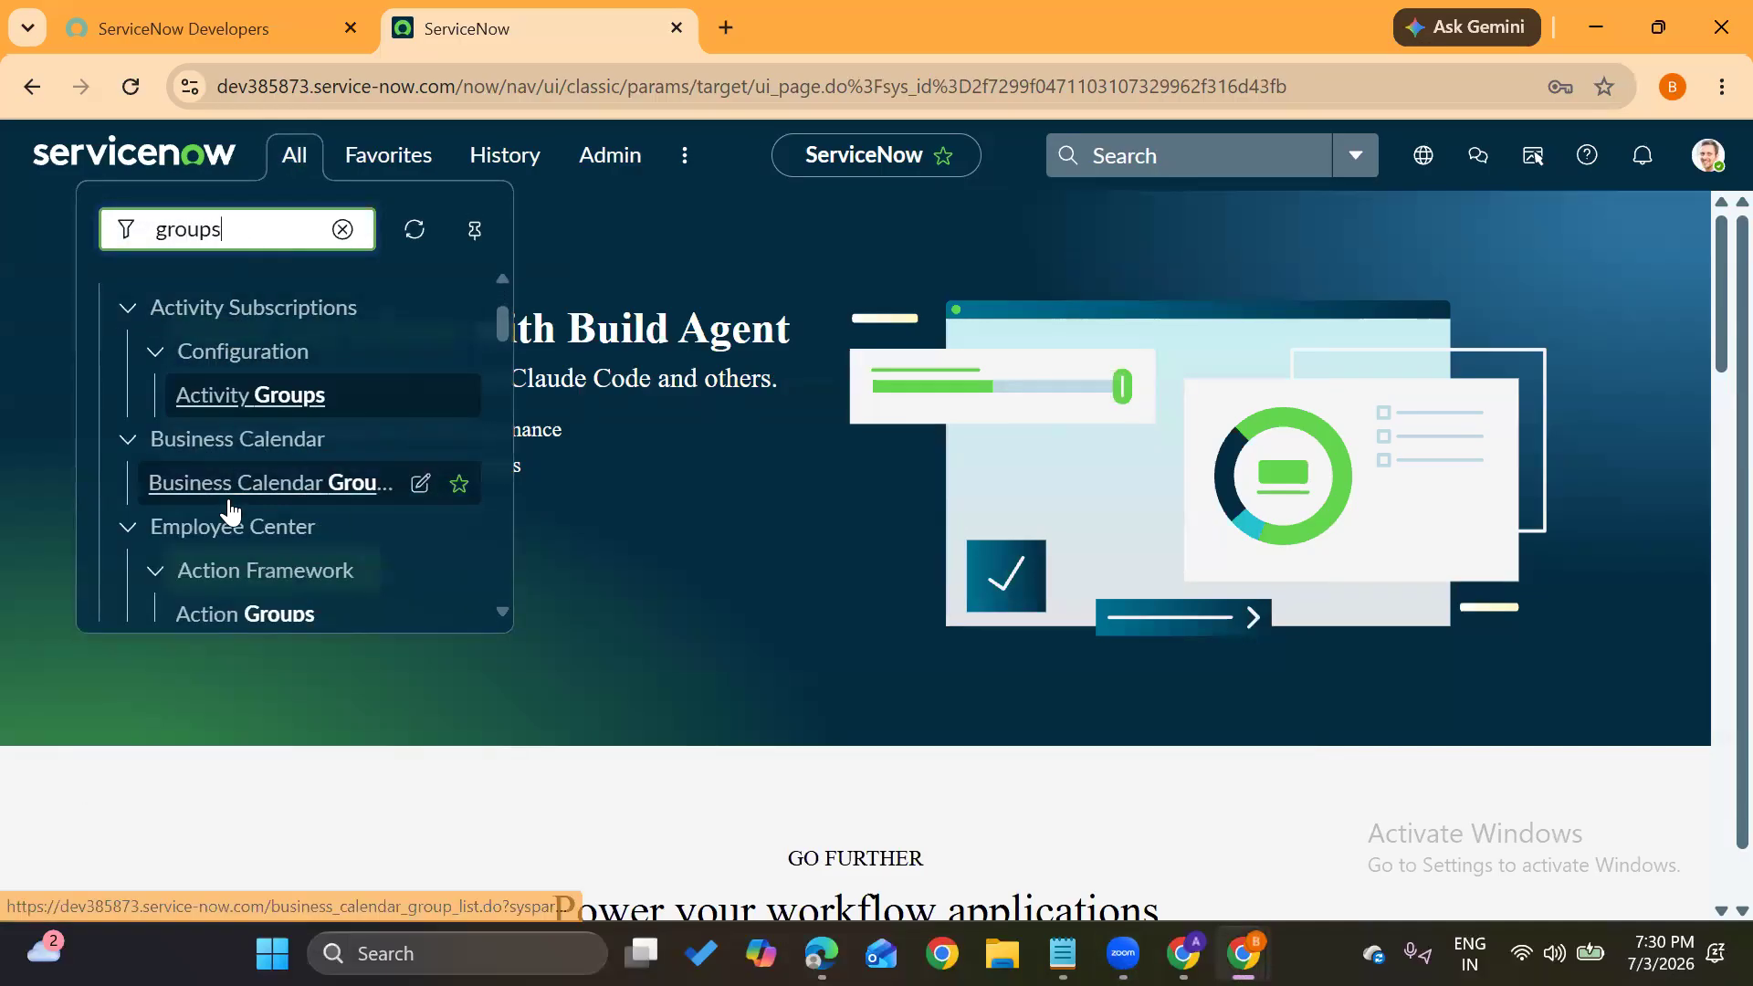
scroll(230, 511, down, 10)
scroll(230, 511, down, 10)
scroll(230, 512, down, 6)
scroll(230, 511, up, 1)
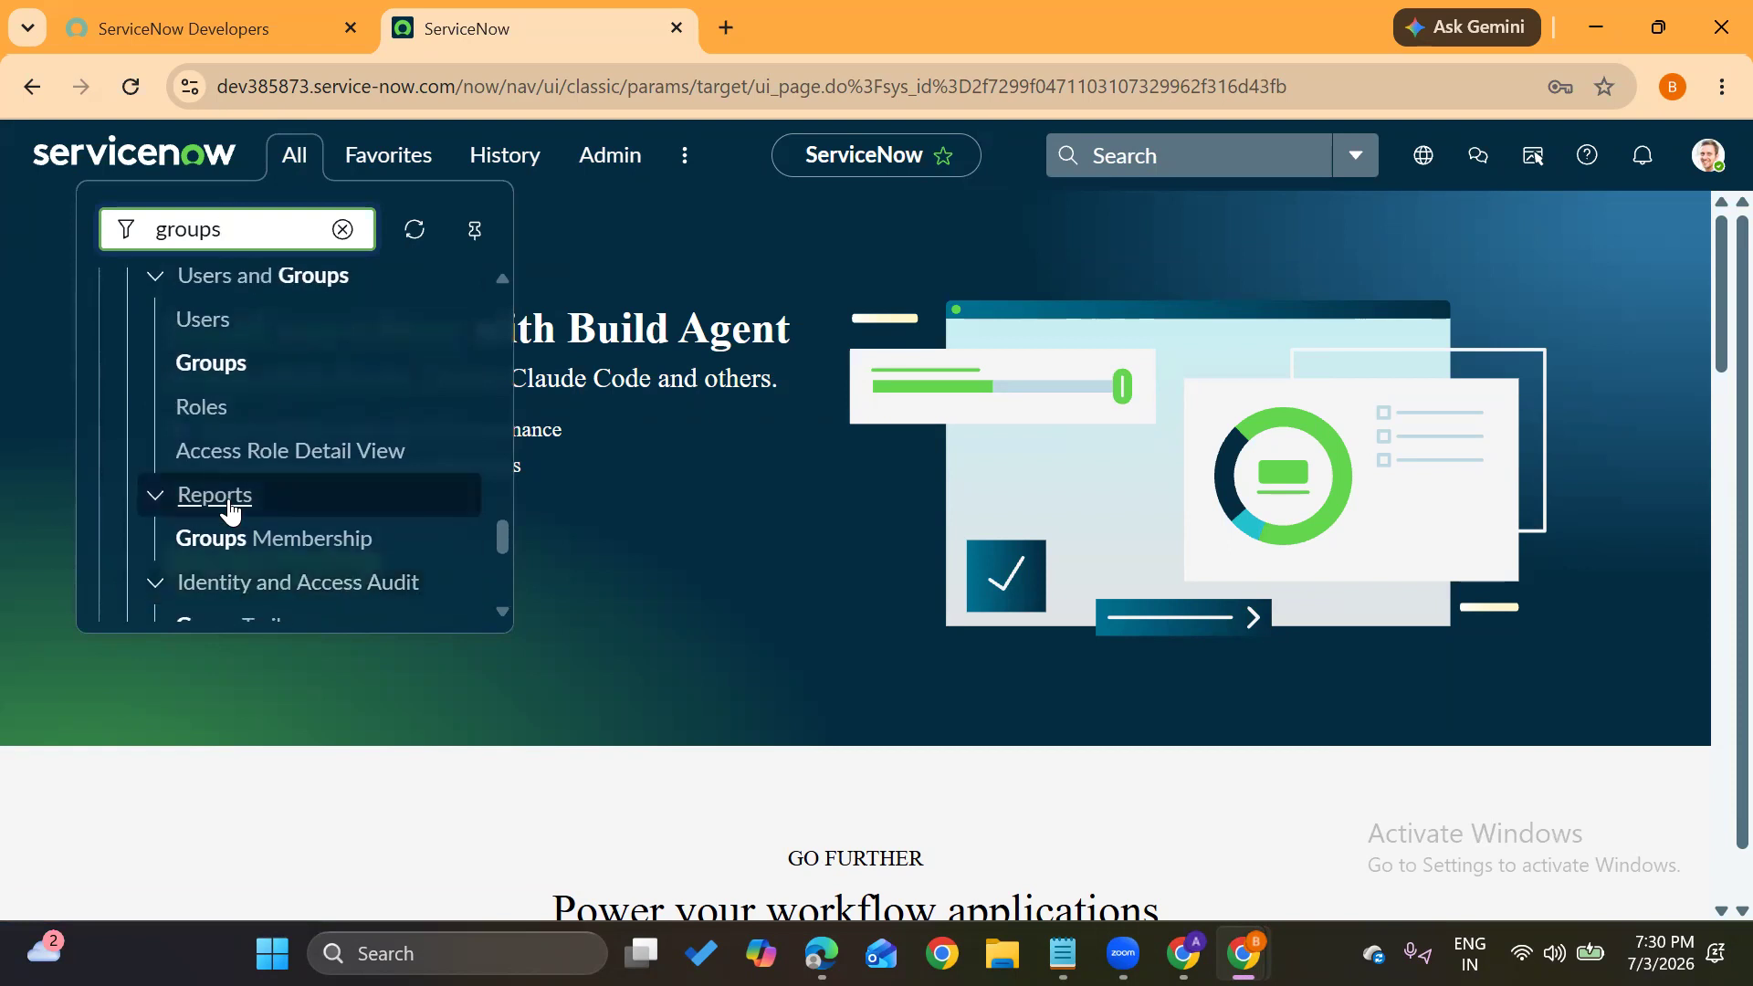
click(240, 369)
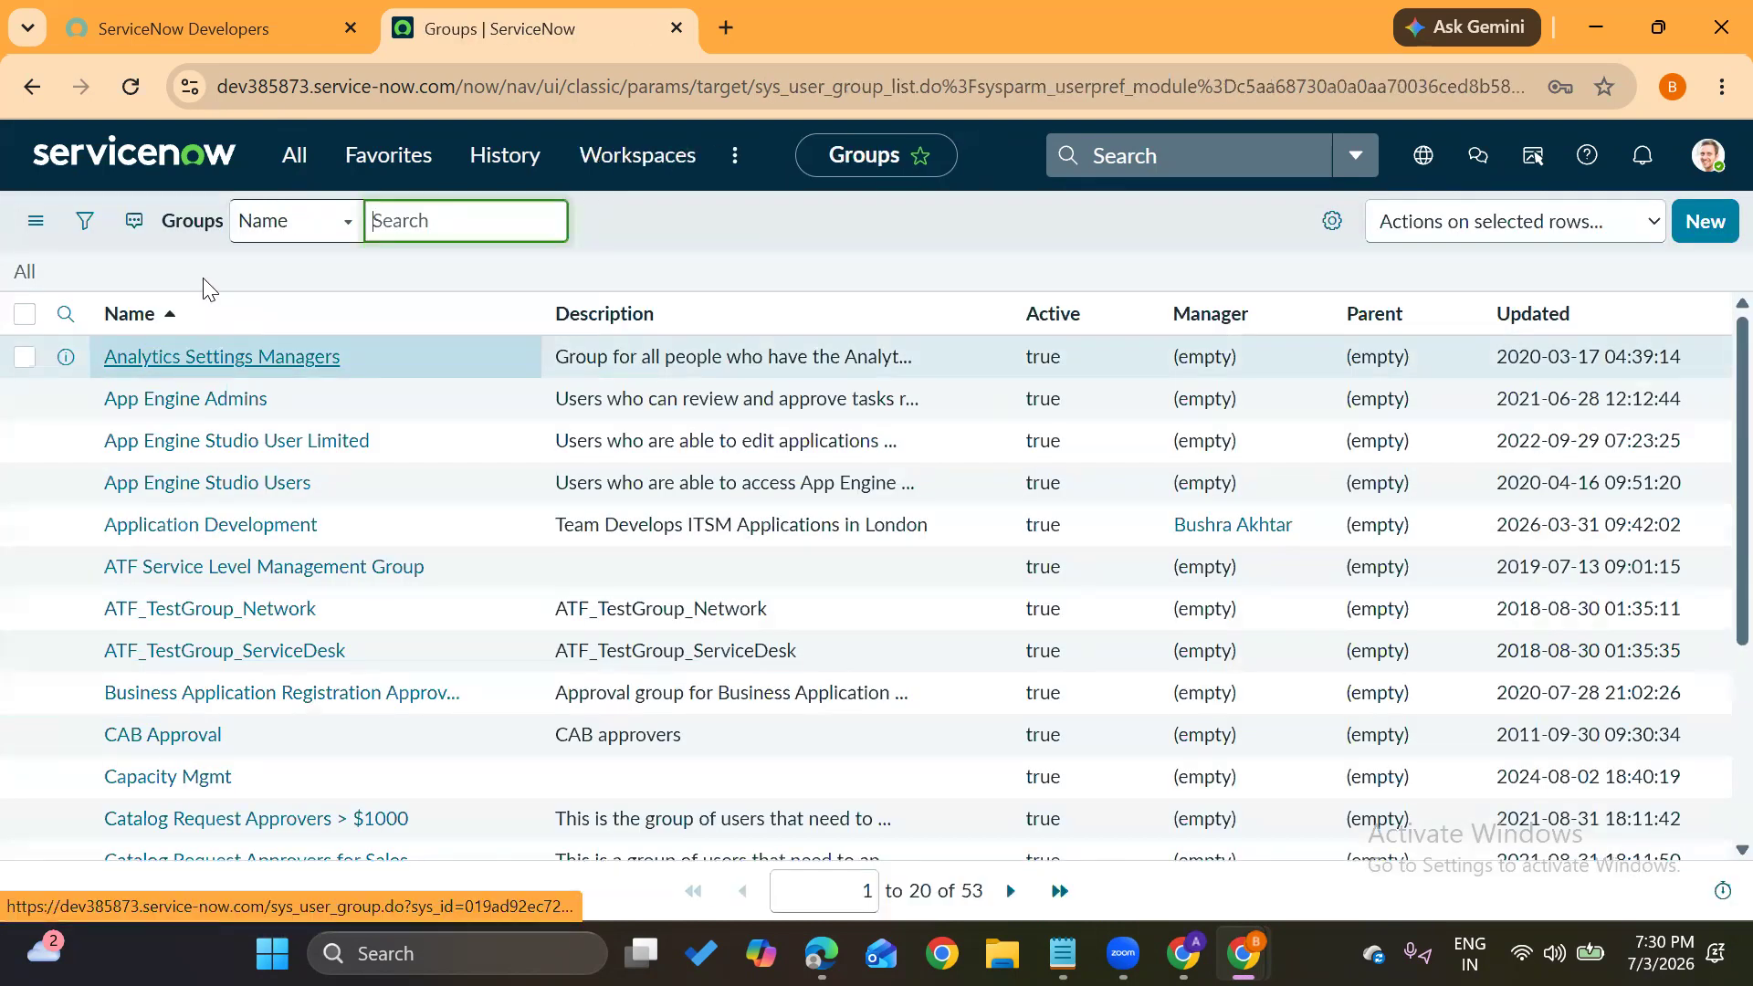
scroll(236, 497, down, 4)
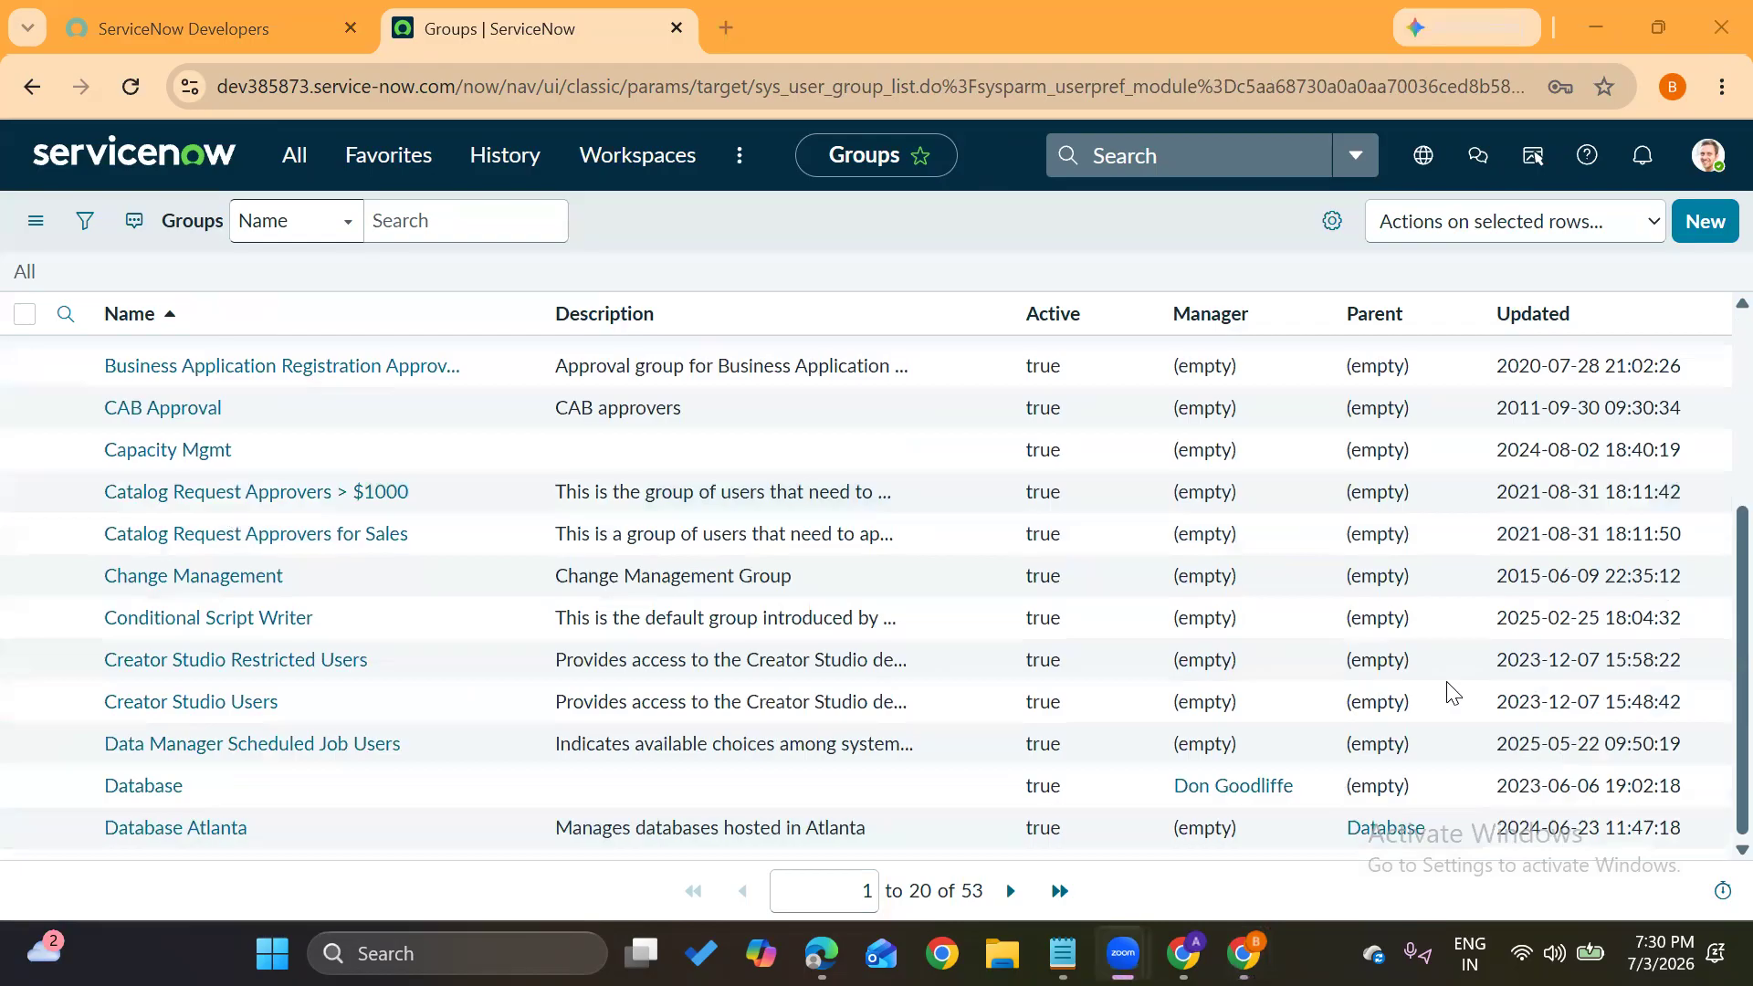
scroll(665, 731, up, 4)
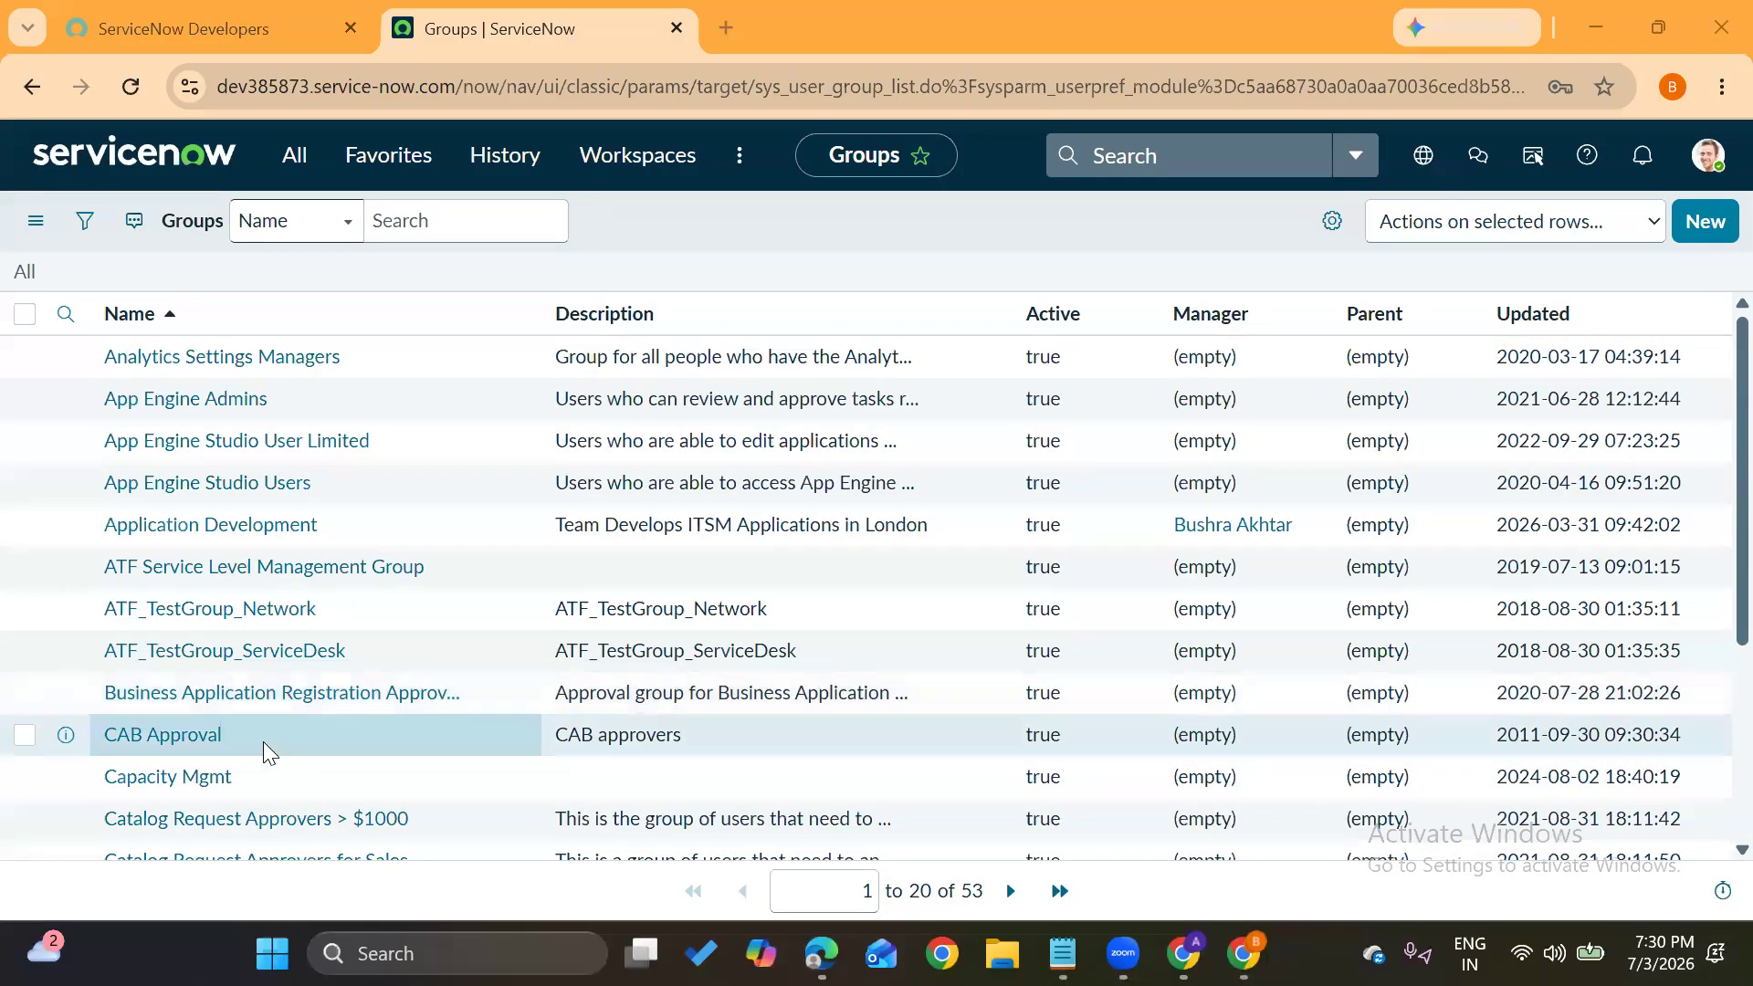
scroll(263, 741, down, 3)
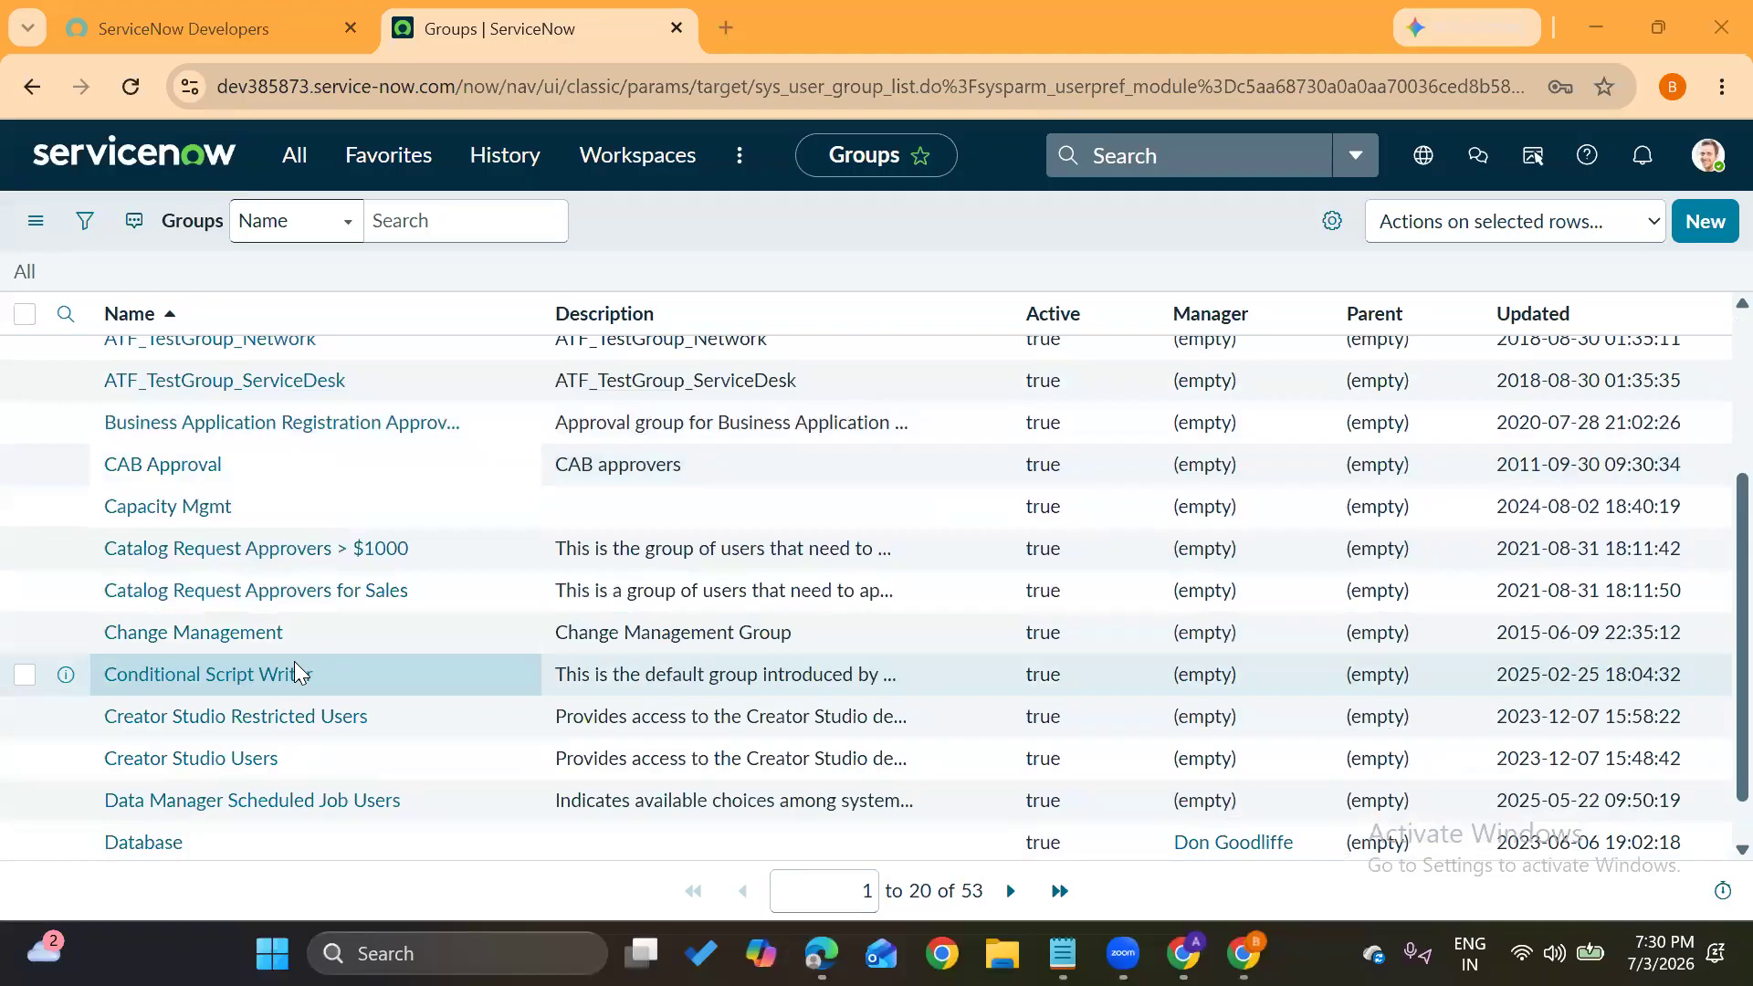
scroll(294, 661, up, 3)
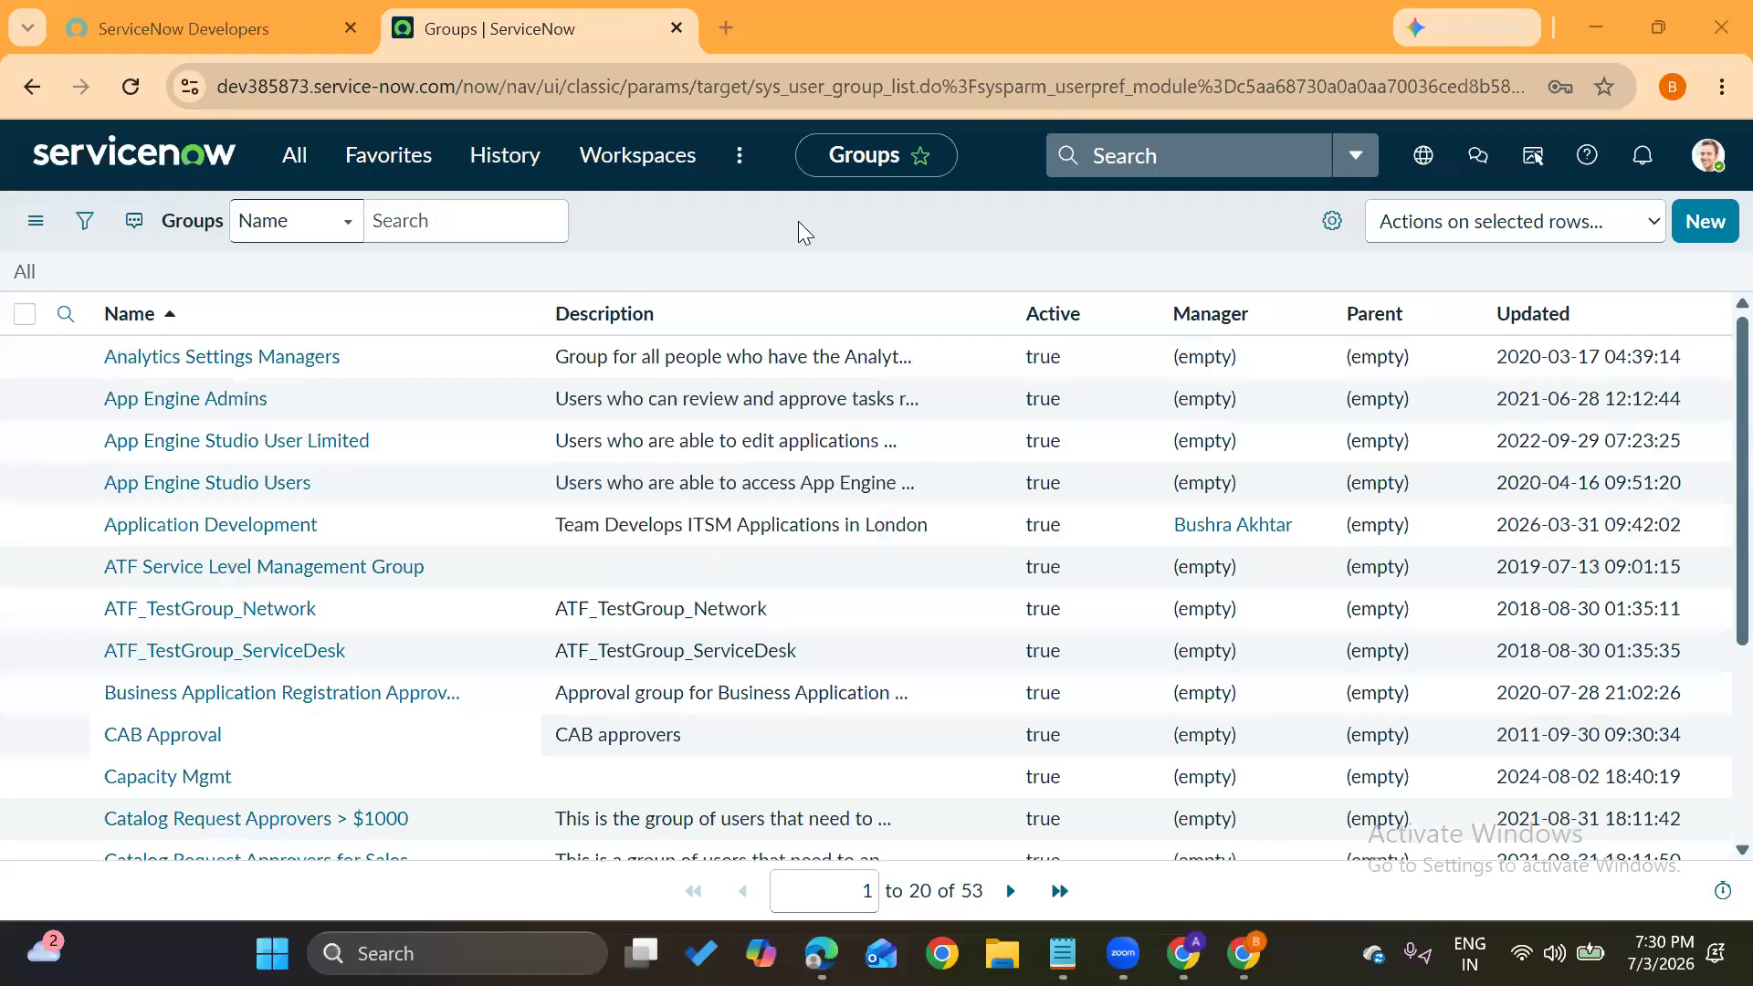
Create a new group named 'Salesforce support' and save it
click(1703, 222)
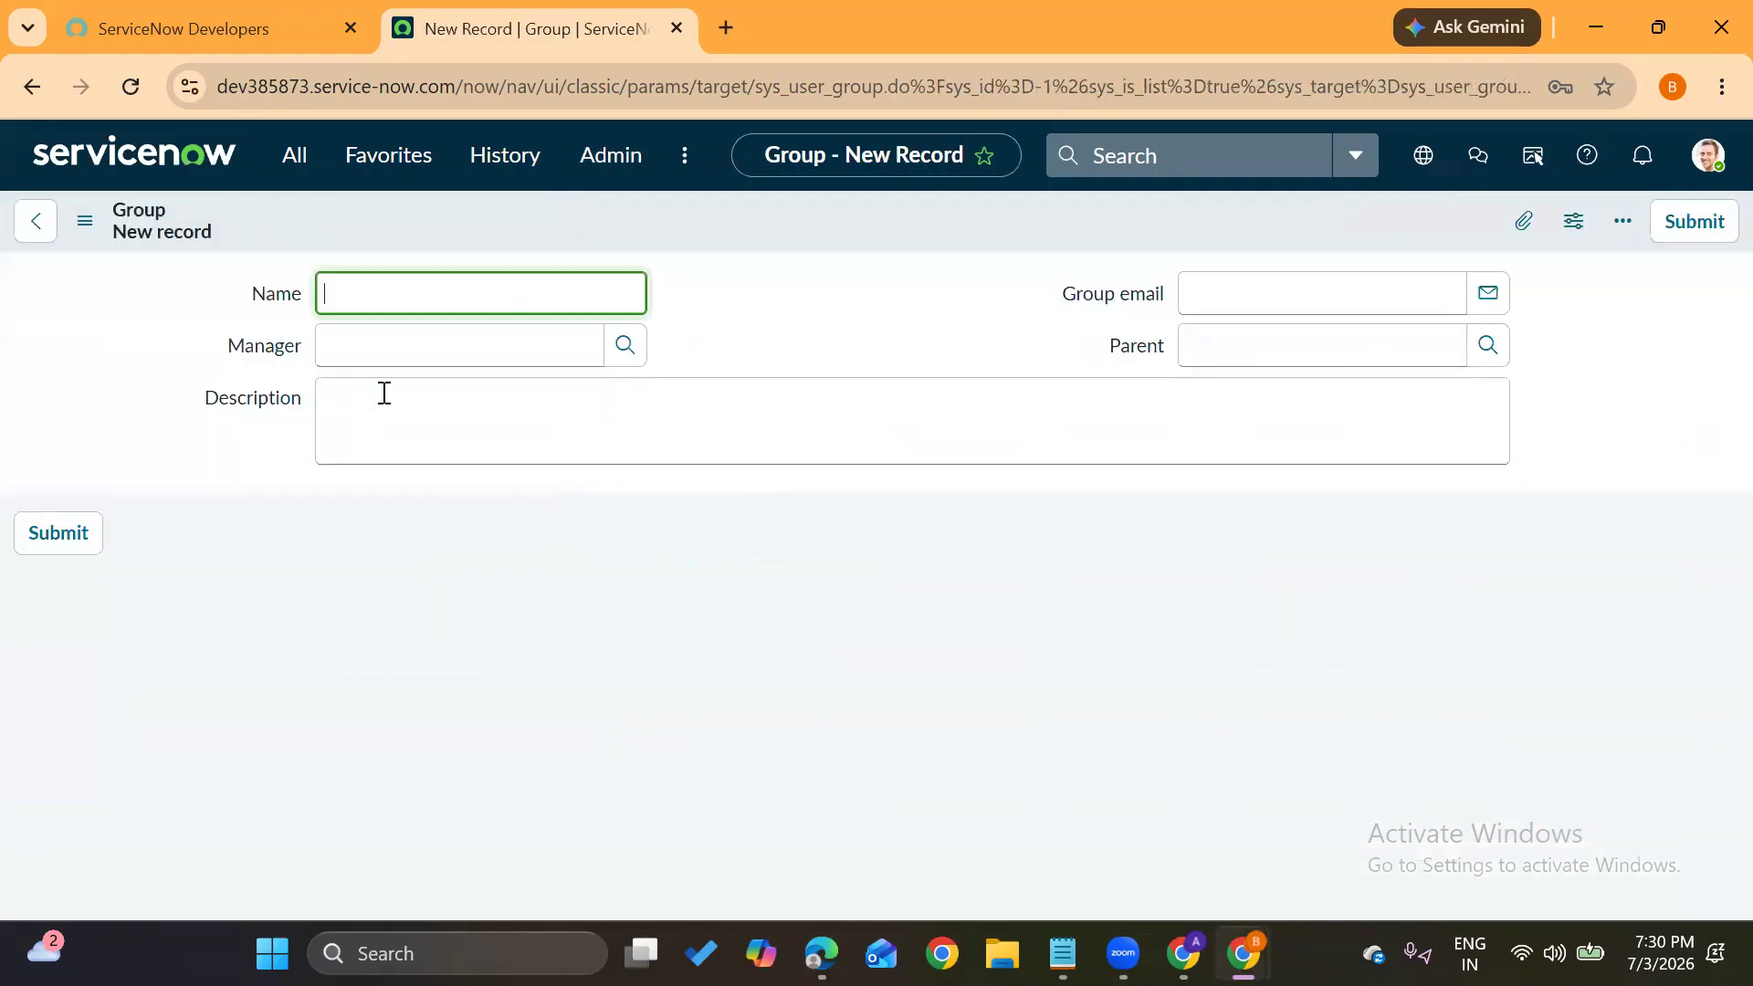
text(Salesforce support)
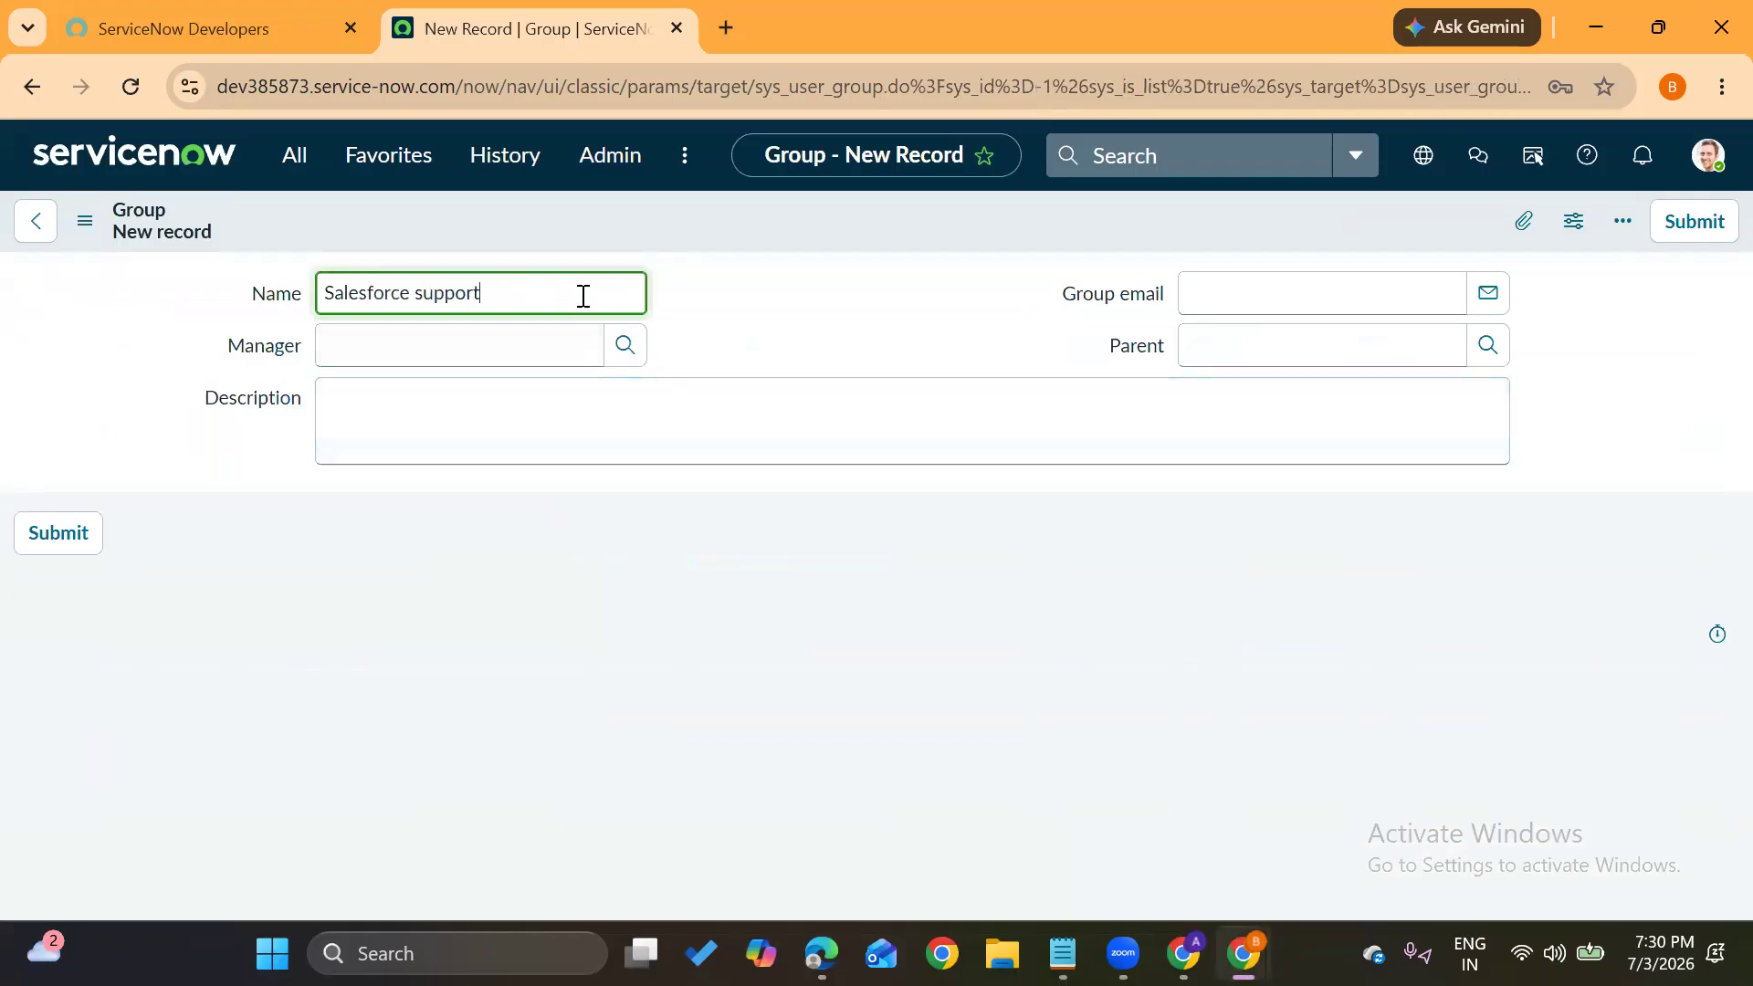
click(712, 320)
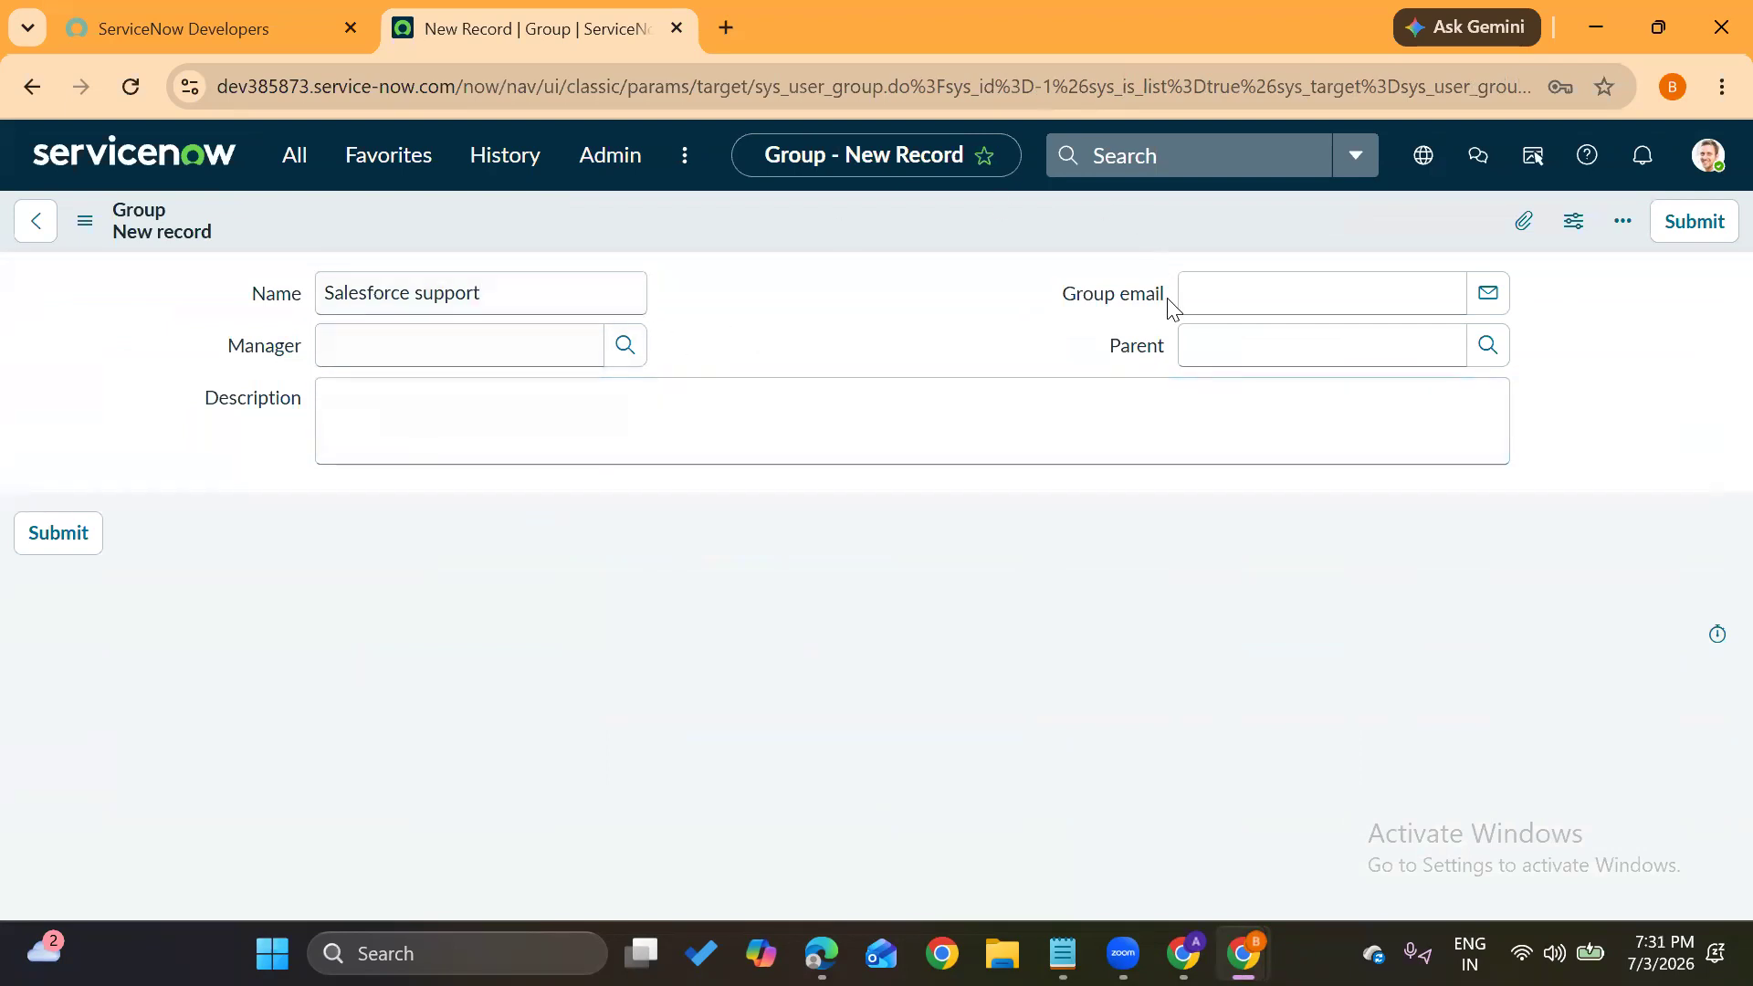
click(85, 220)
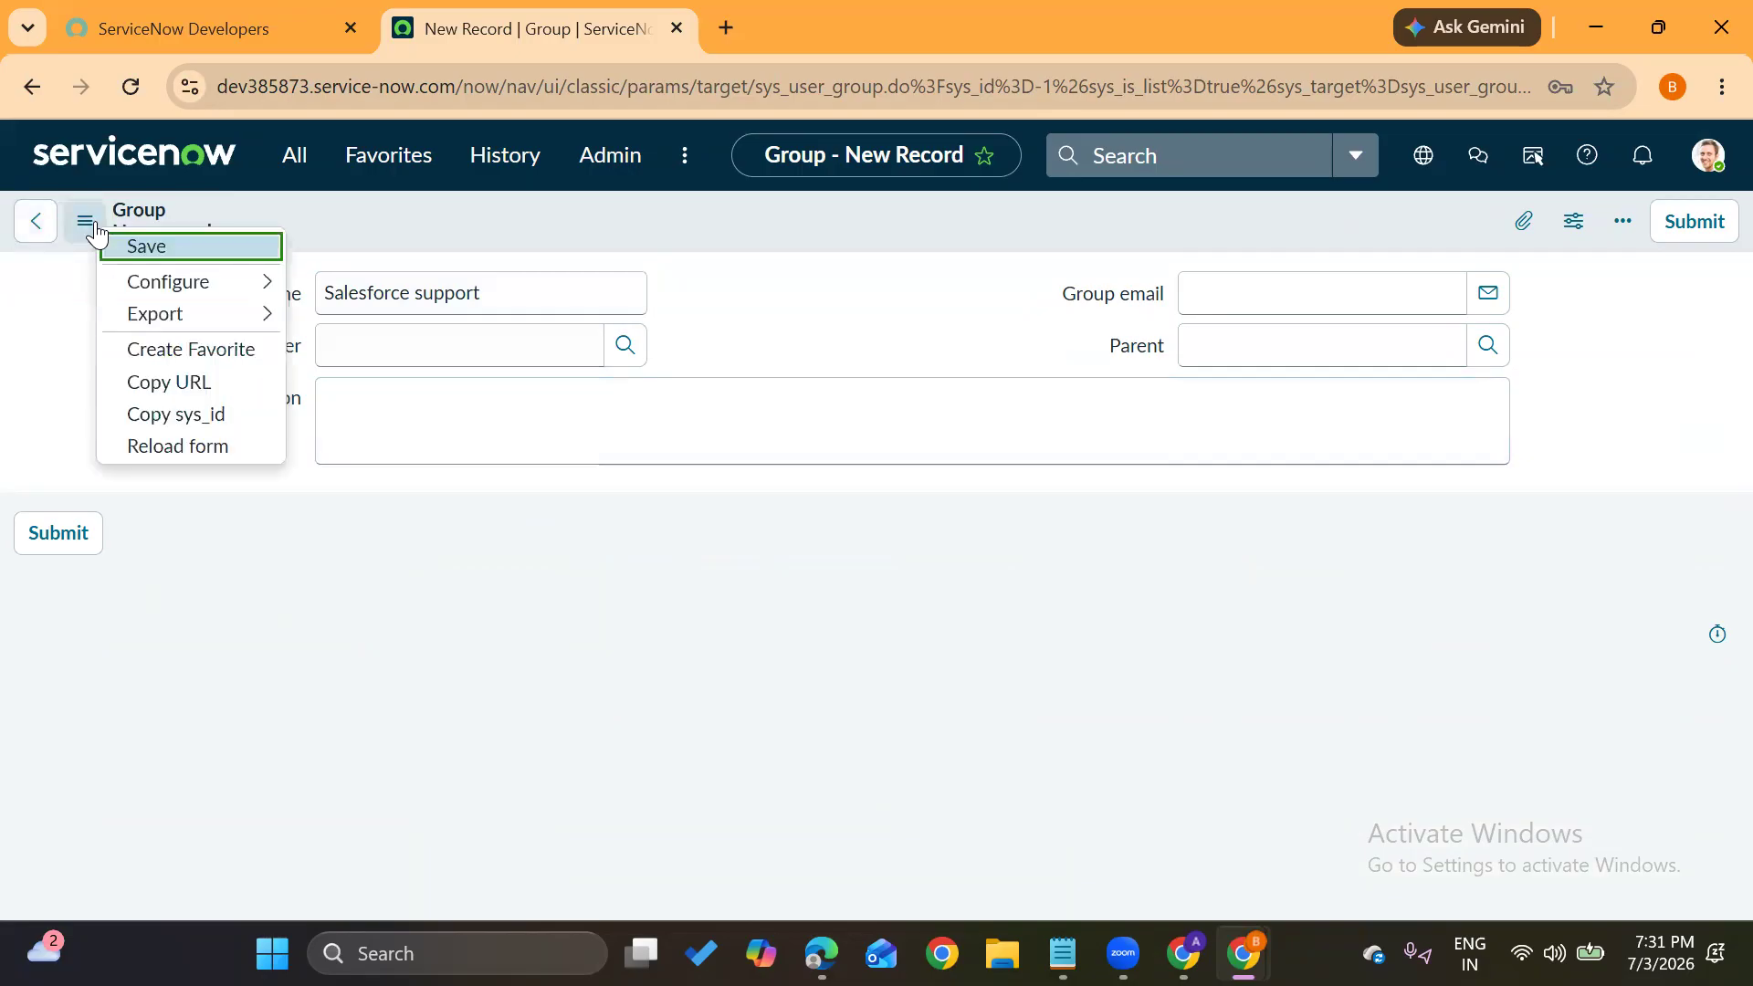
click(135, 246)
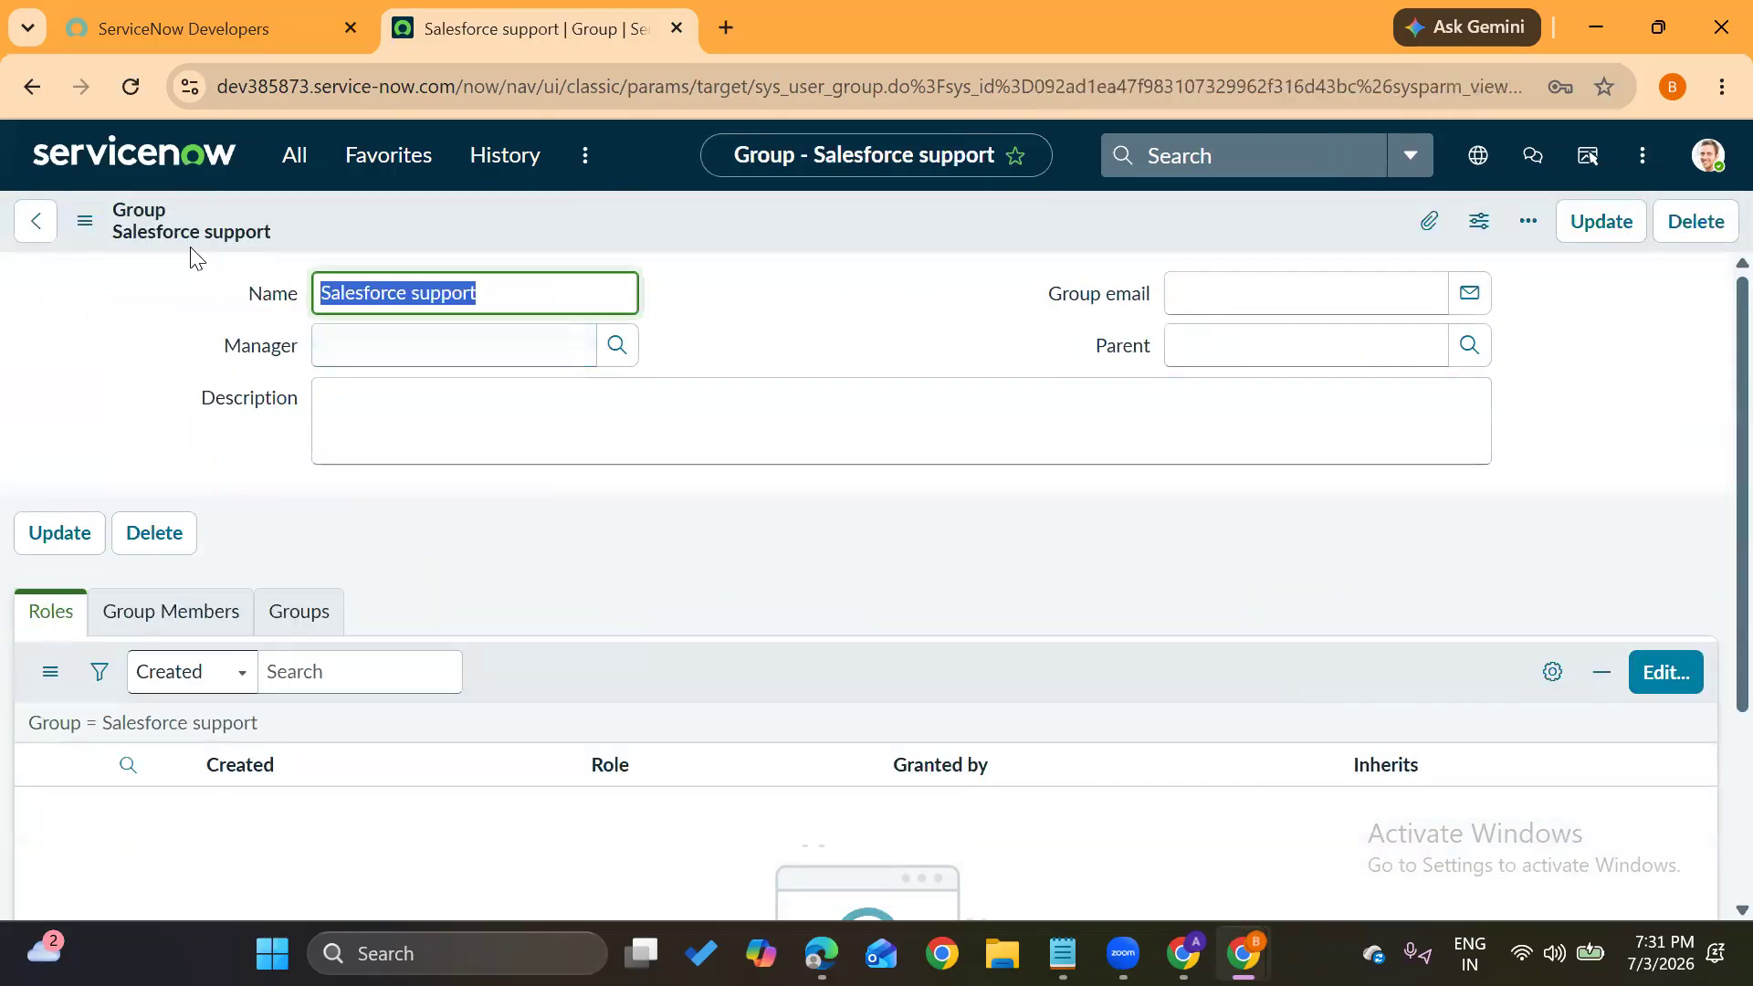
Open the group's empty Group Members list for editing
click(374, 544)
scroll(375, 544, down, 2)
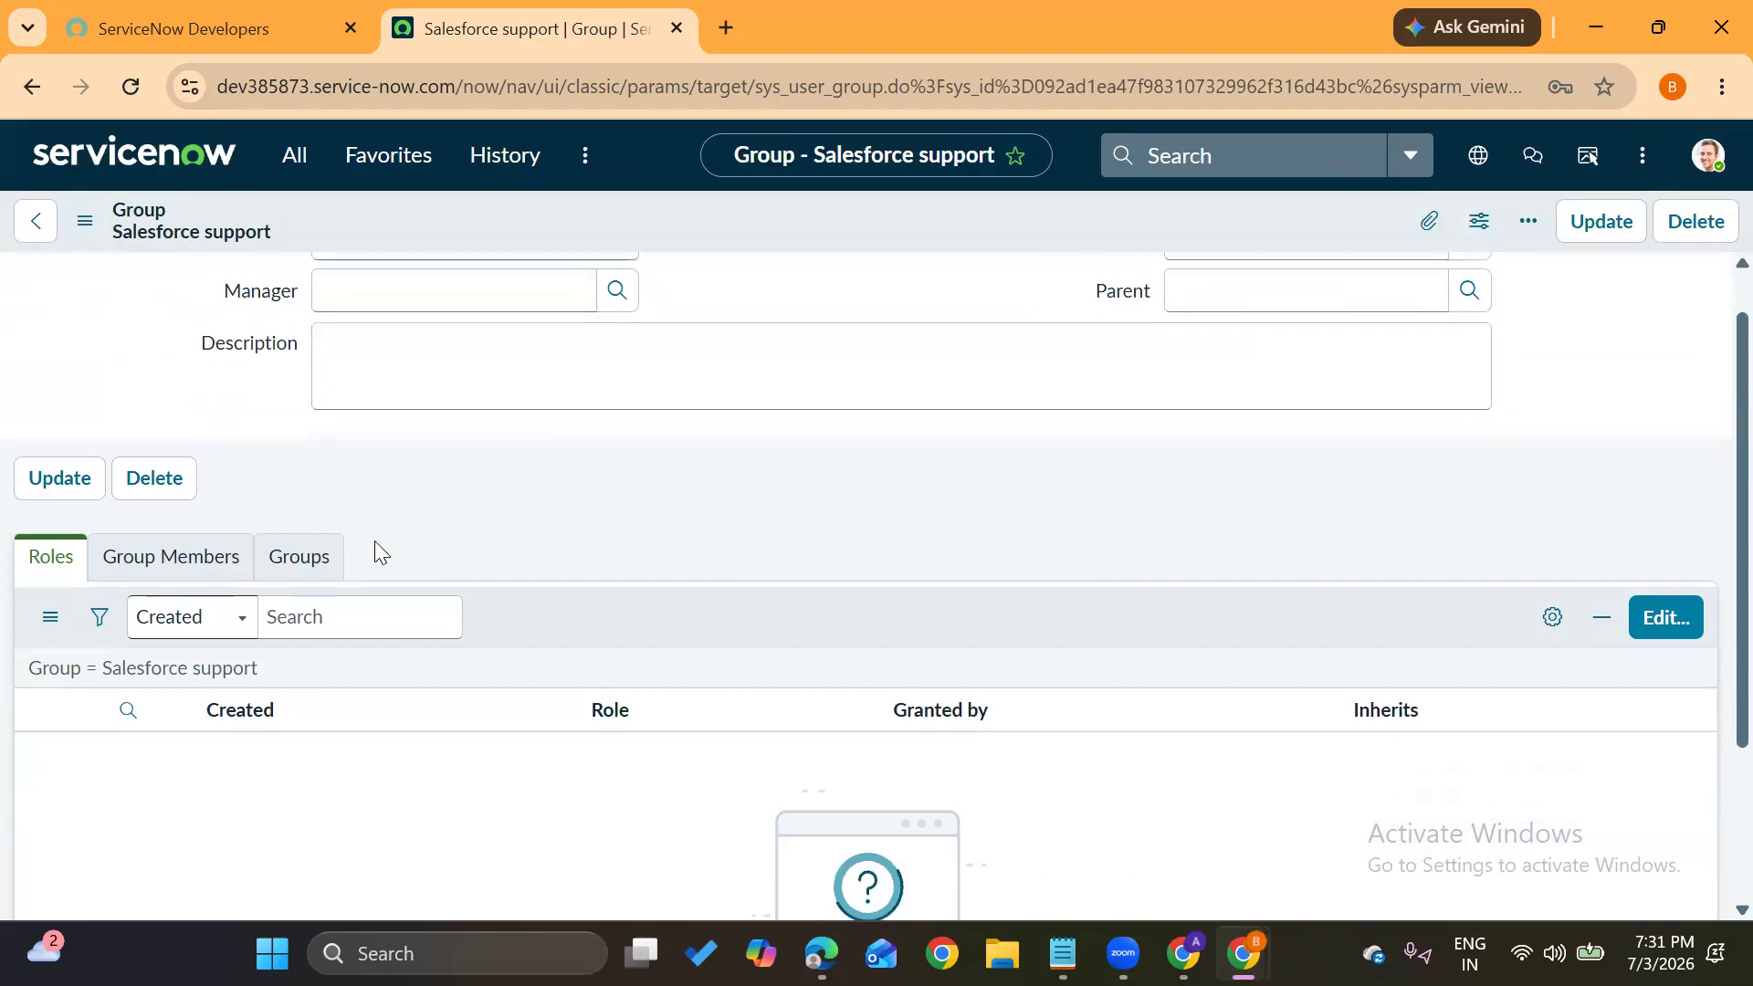
click(158, 457)
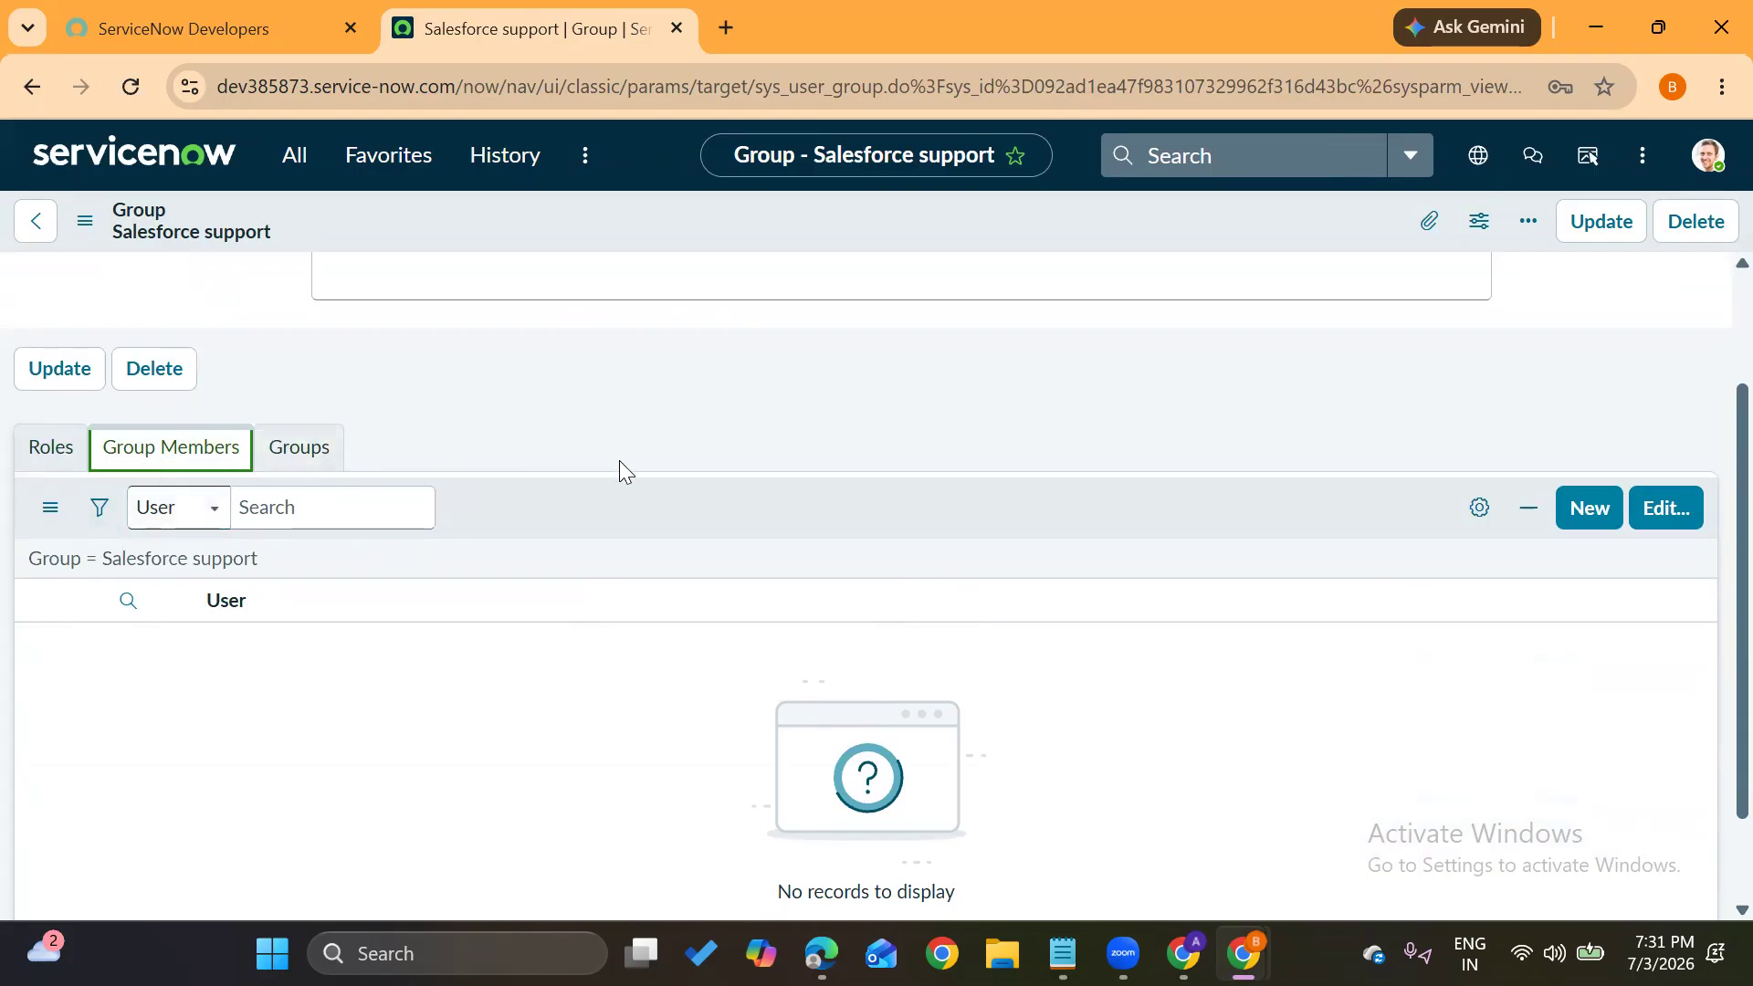
scroll(619, 462, up, 2)
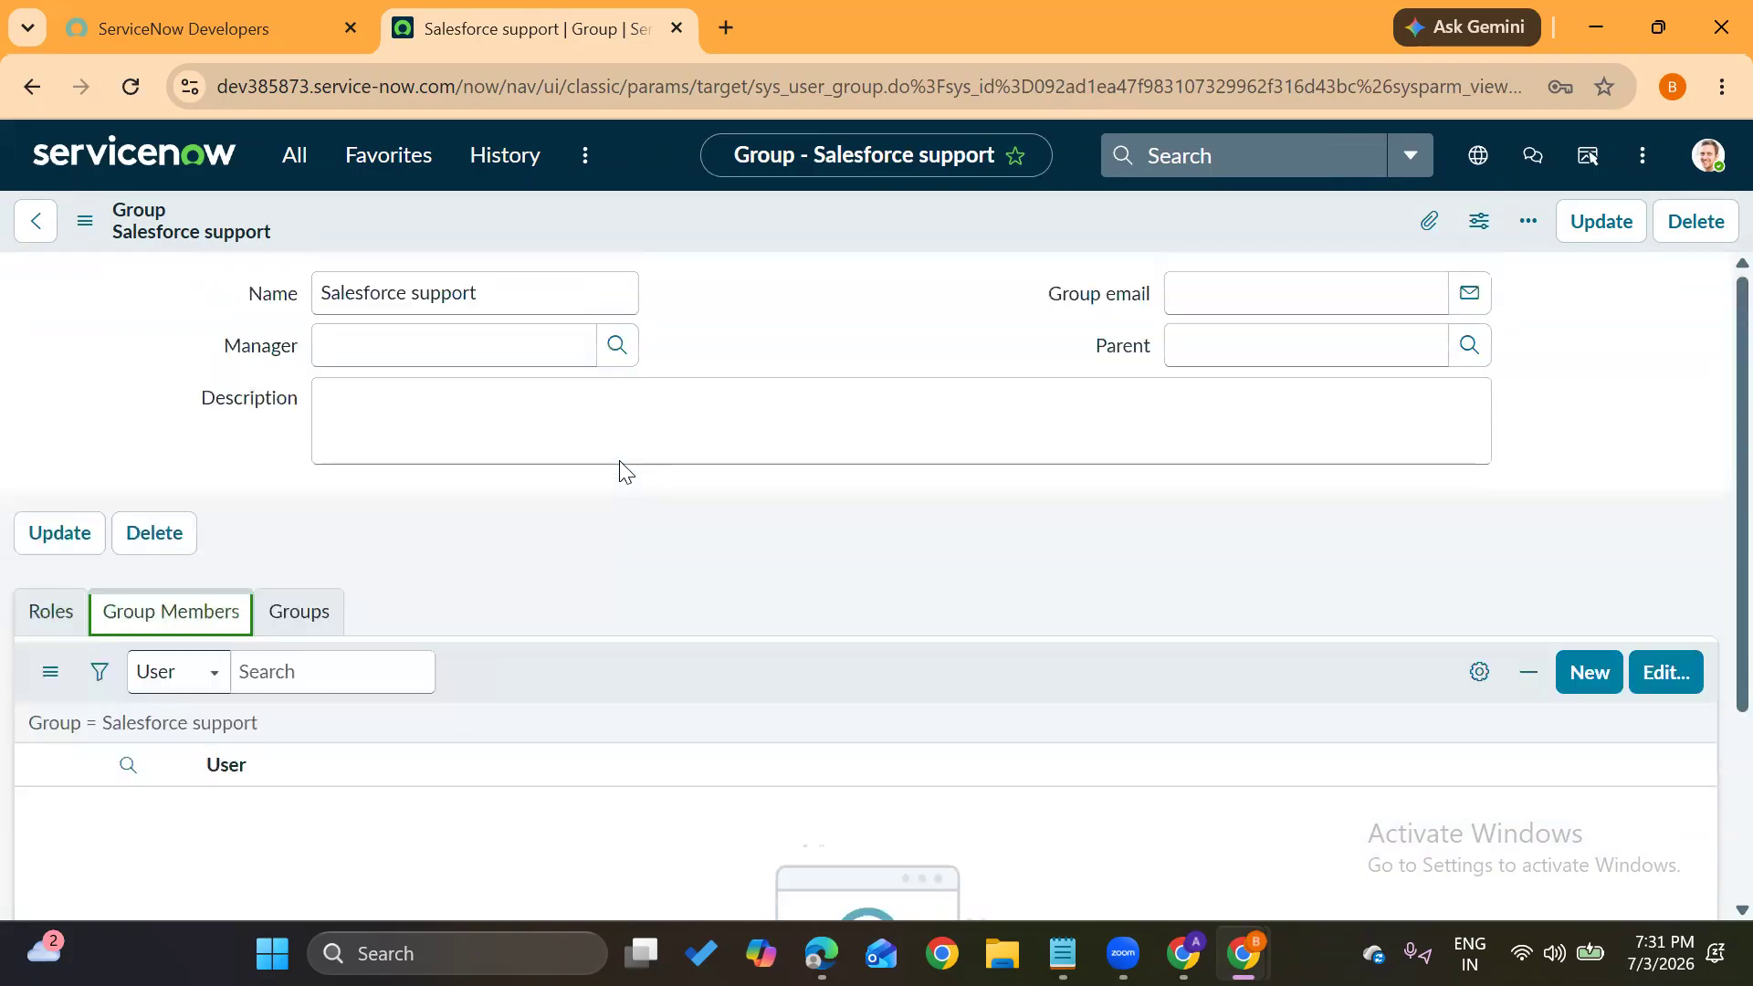
click(407, 419)
click(1654, 683)
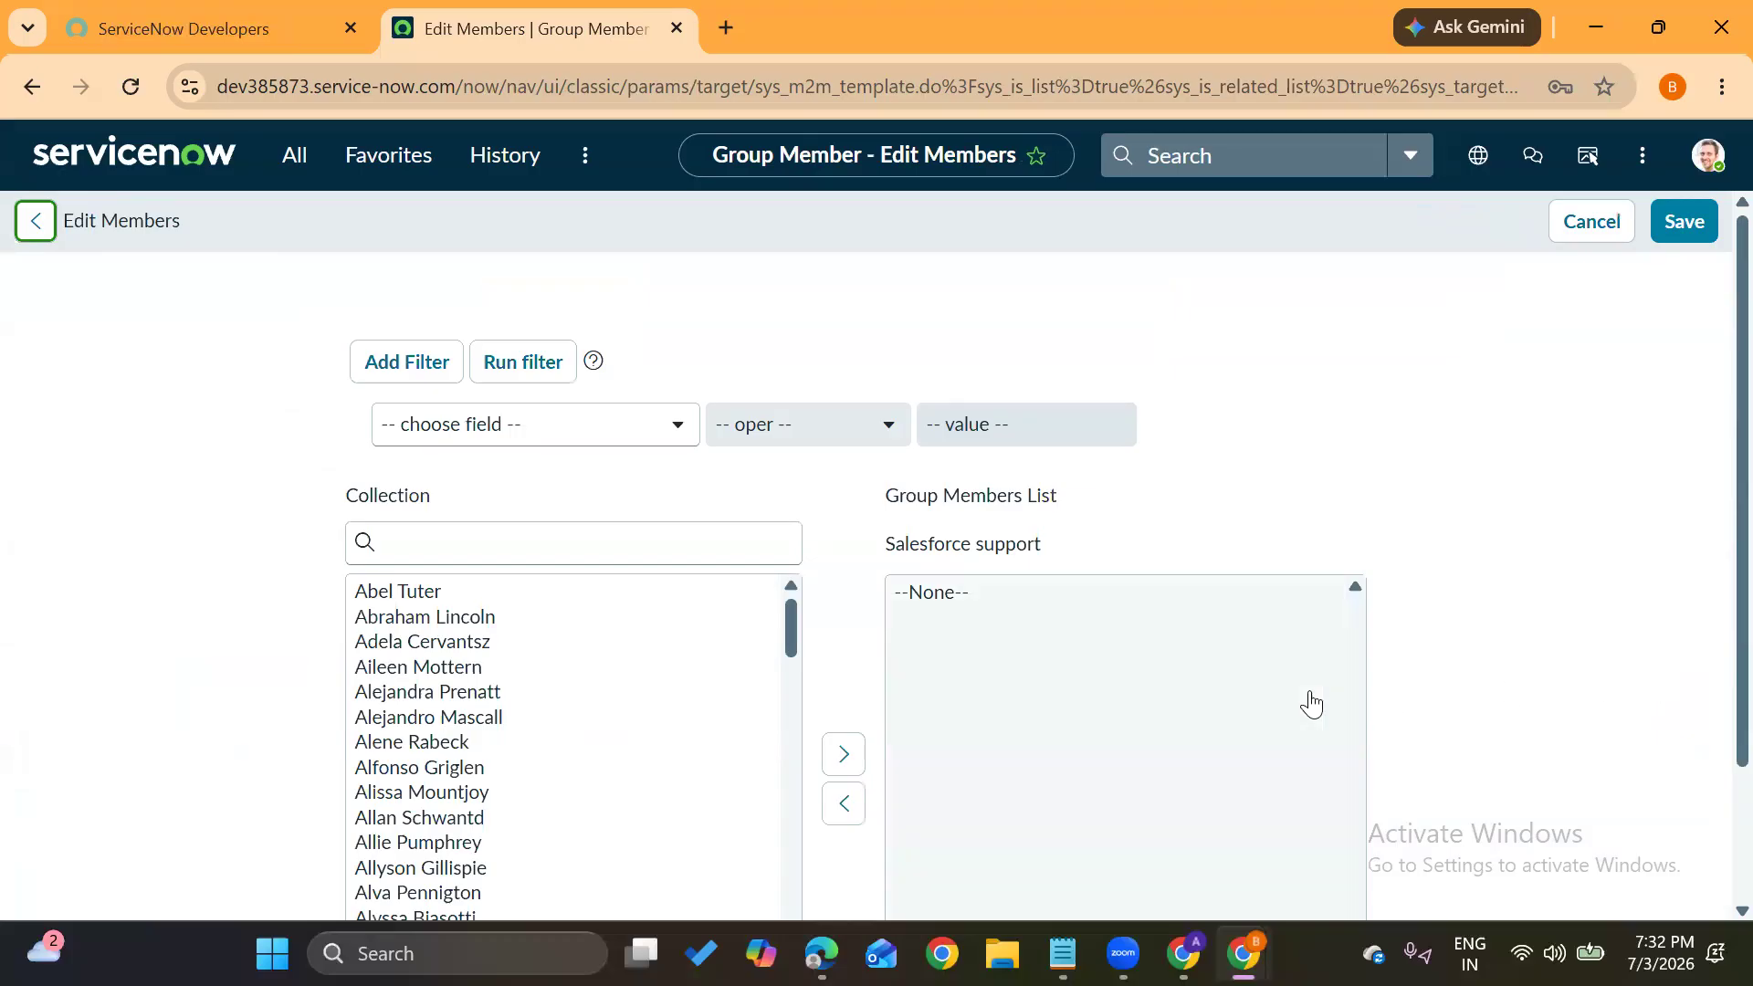
Add the first four users plus the searched-for new user as members, and save
drag(393, 591, 402, 607)
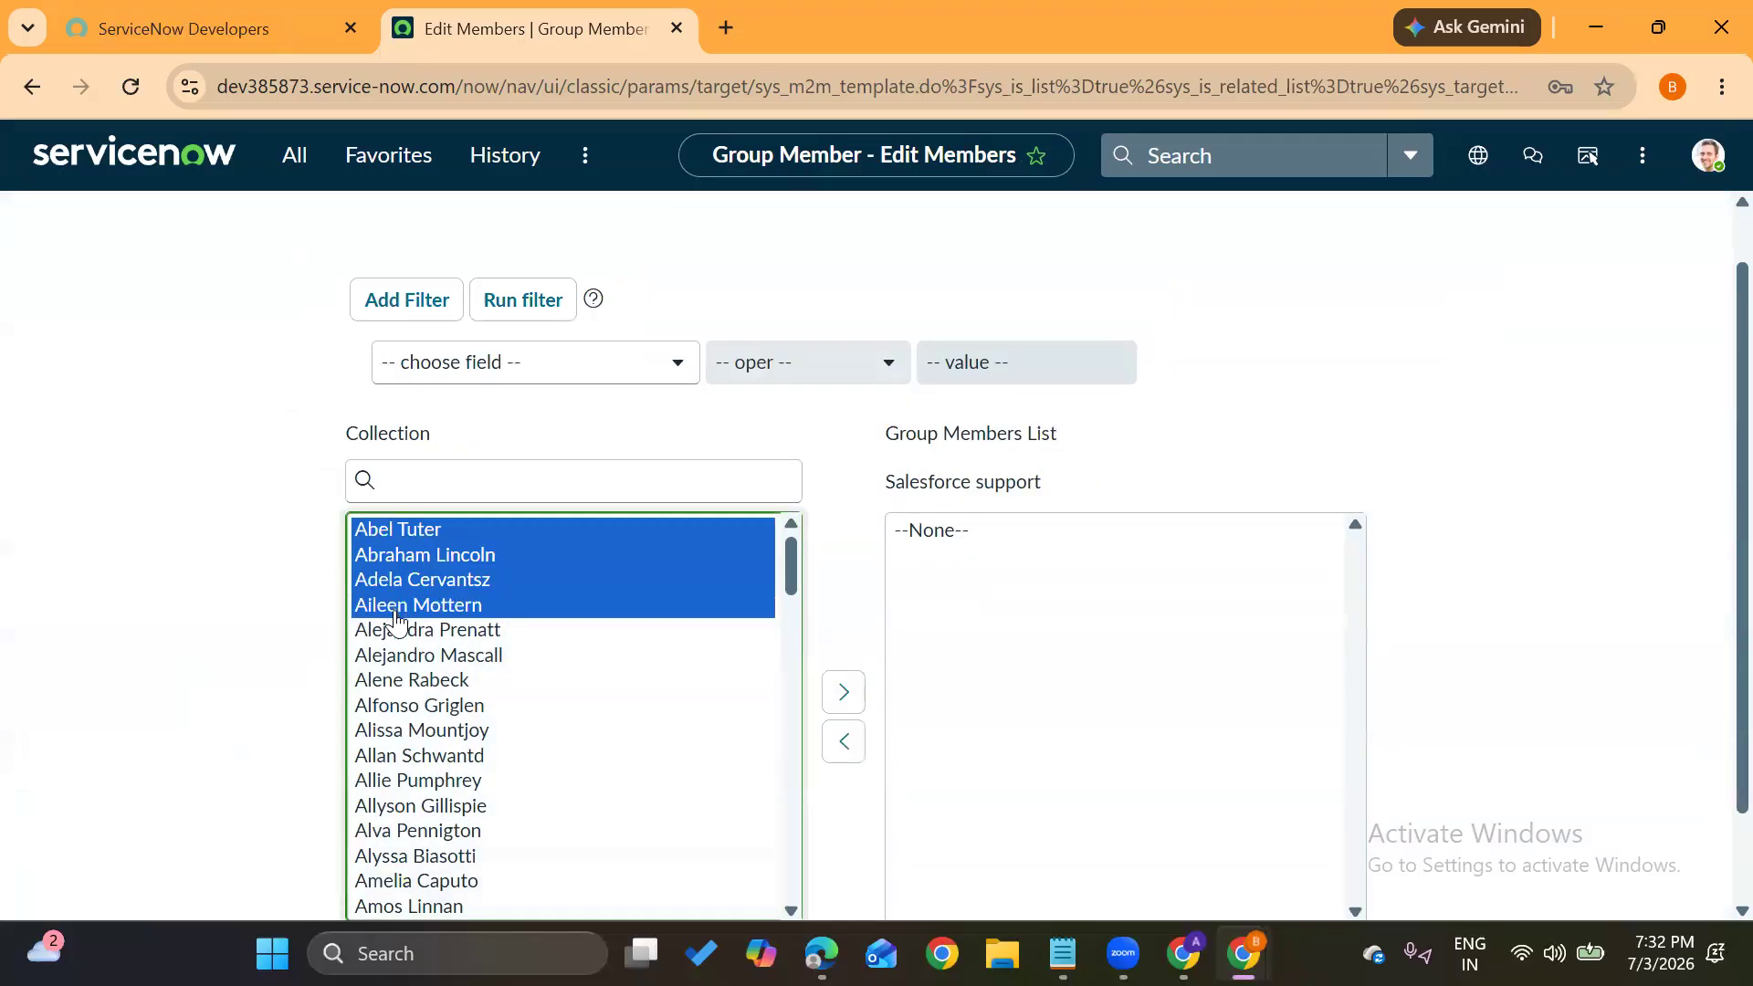
click(835, 695)
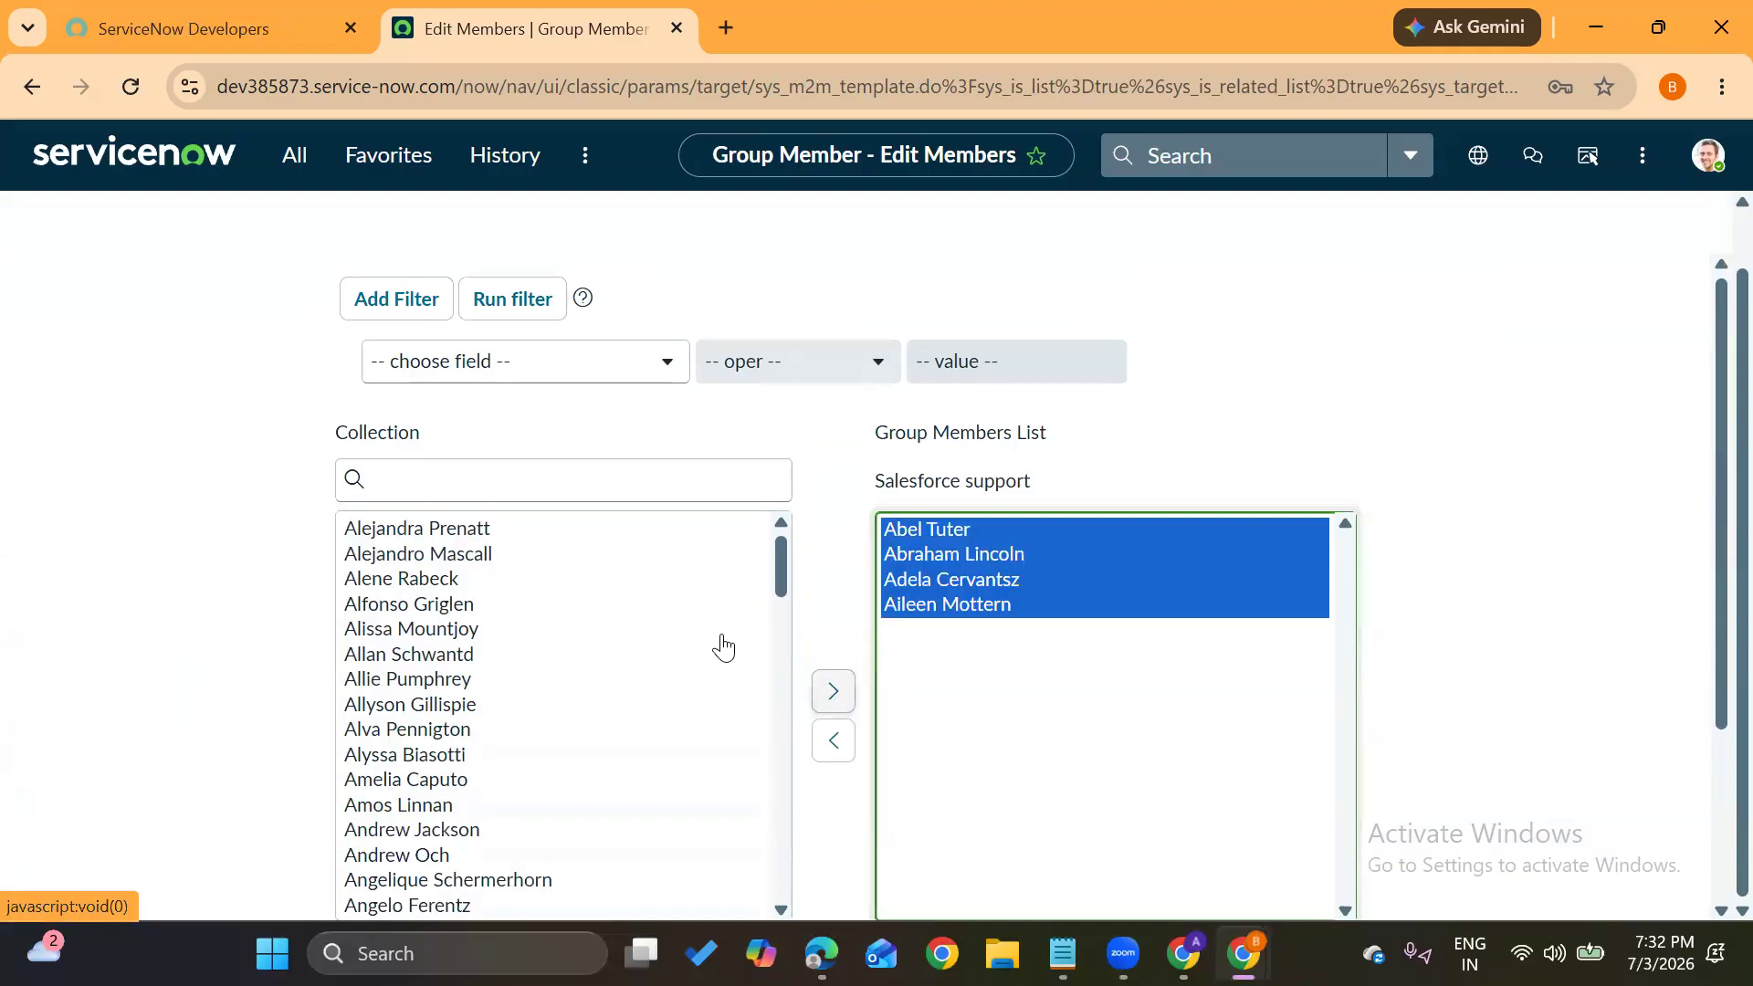
click(475, 482)
text(sai)
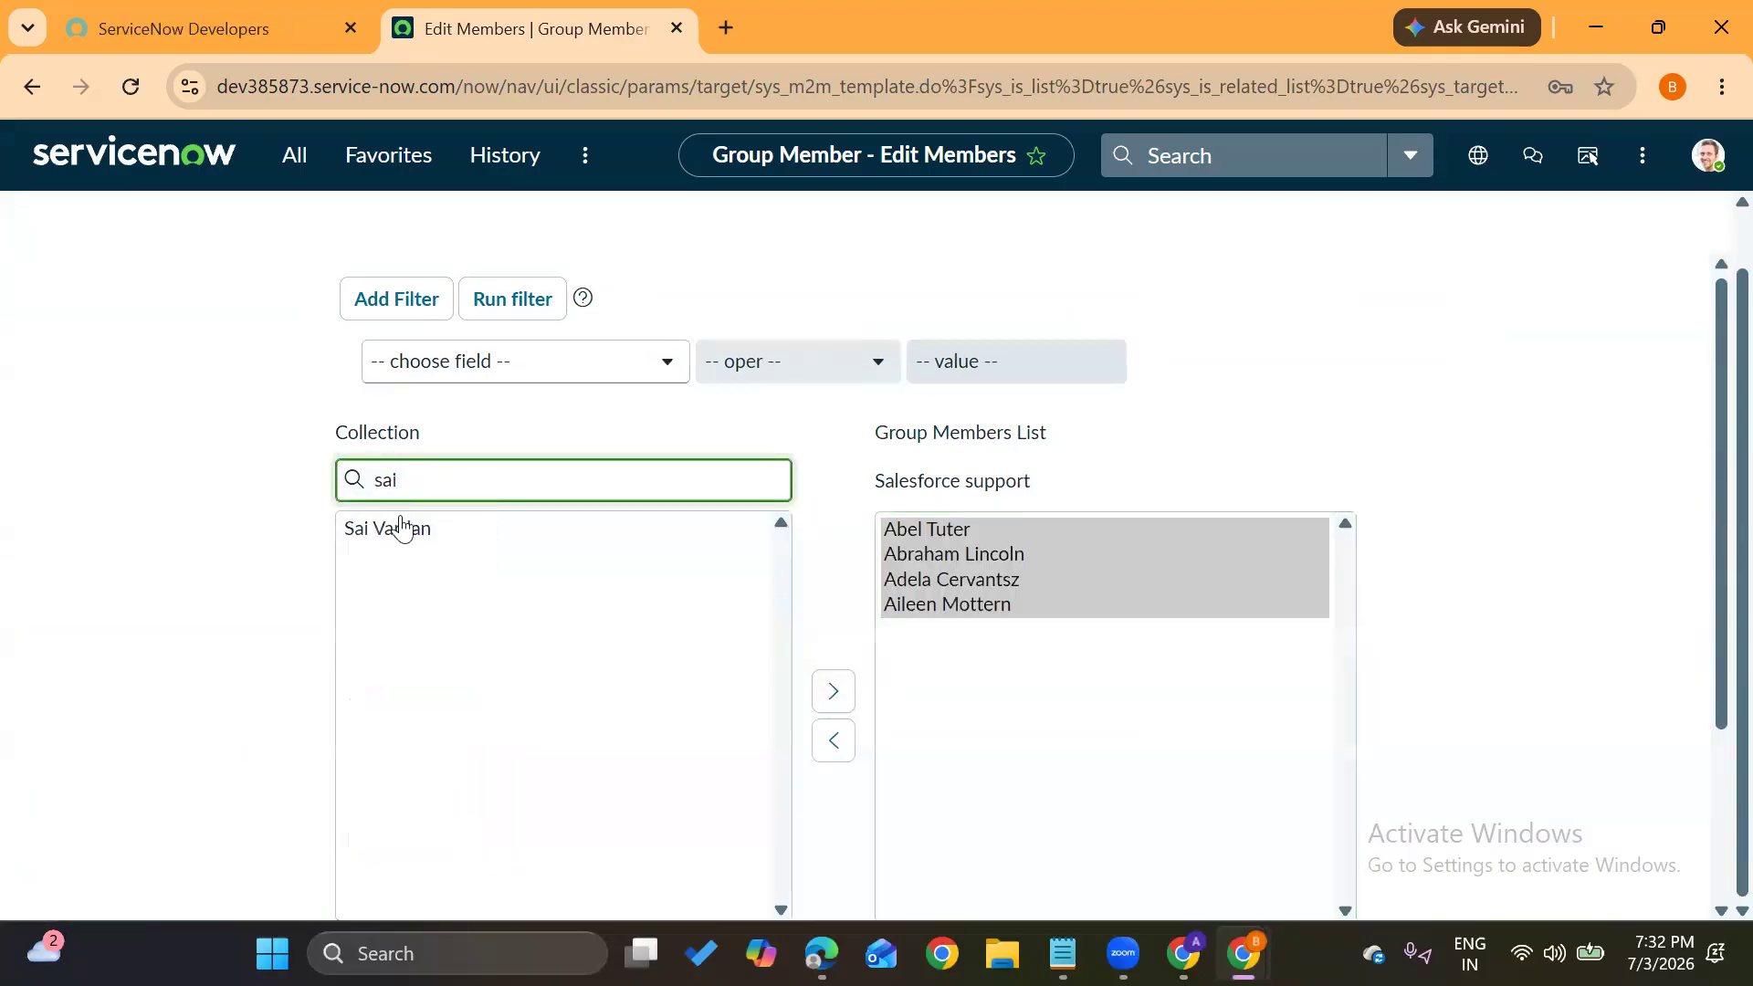
click(377, 532)
click(831, 691)
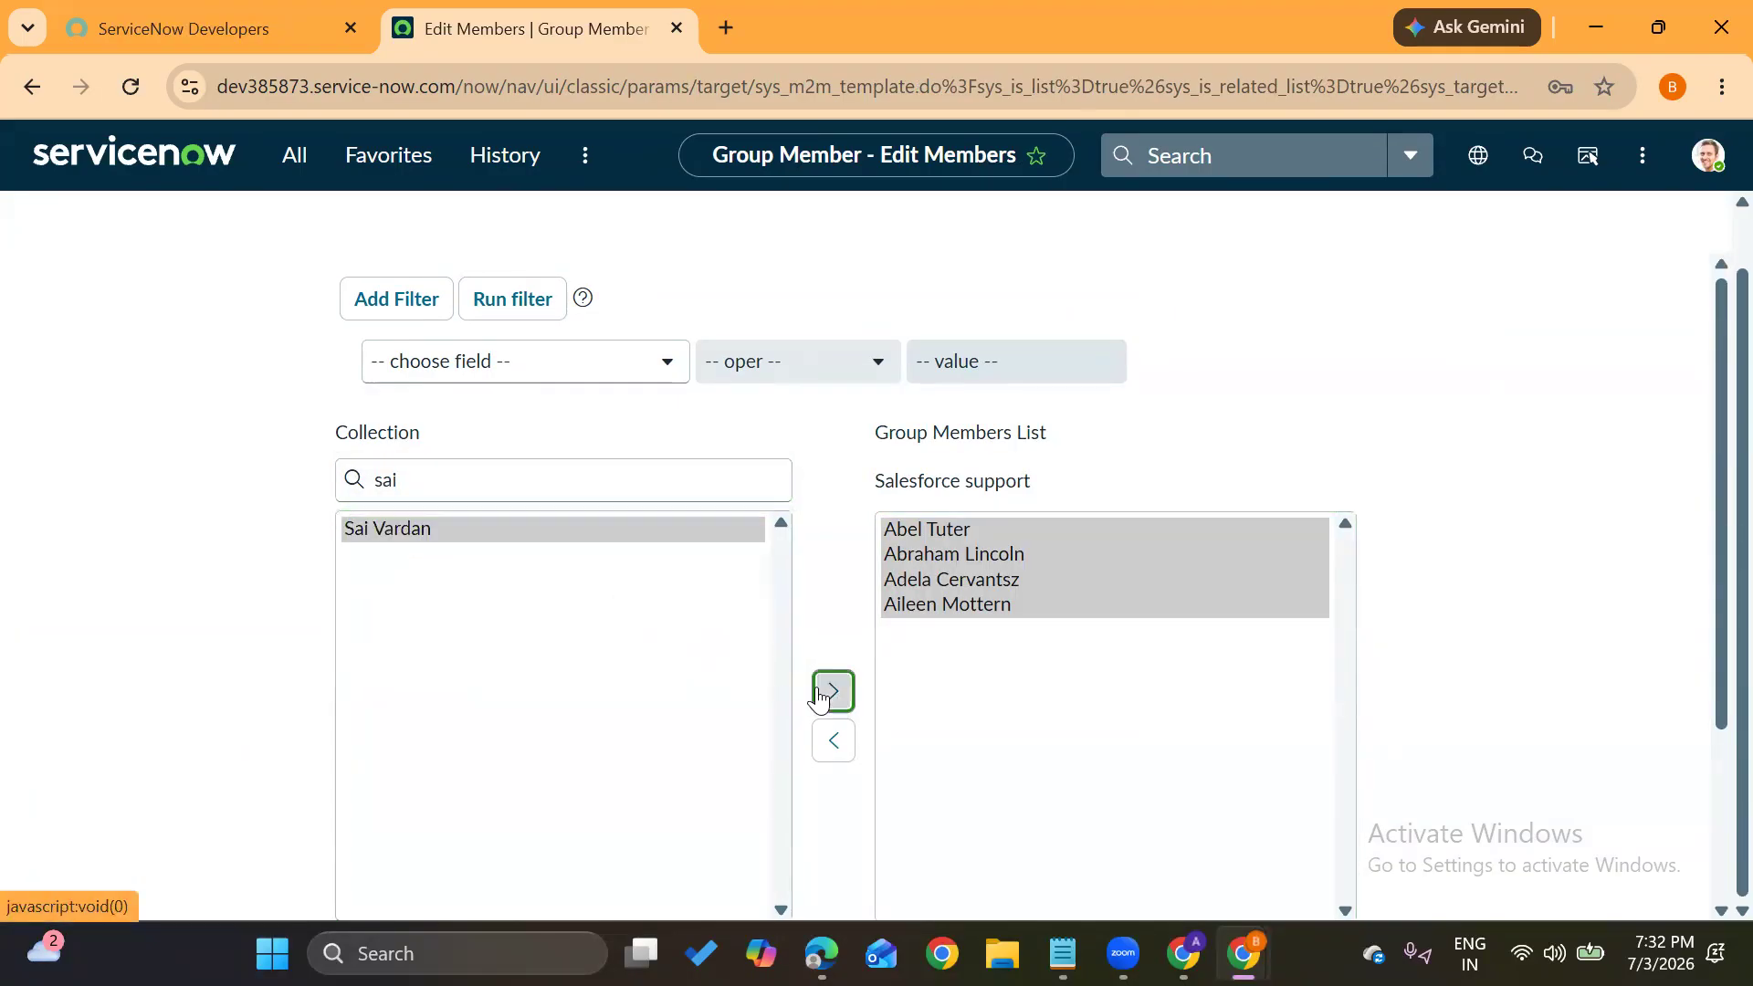
scroll(1397, 508, down, 3)
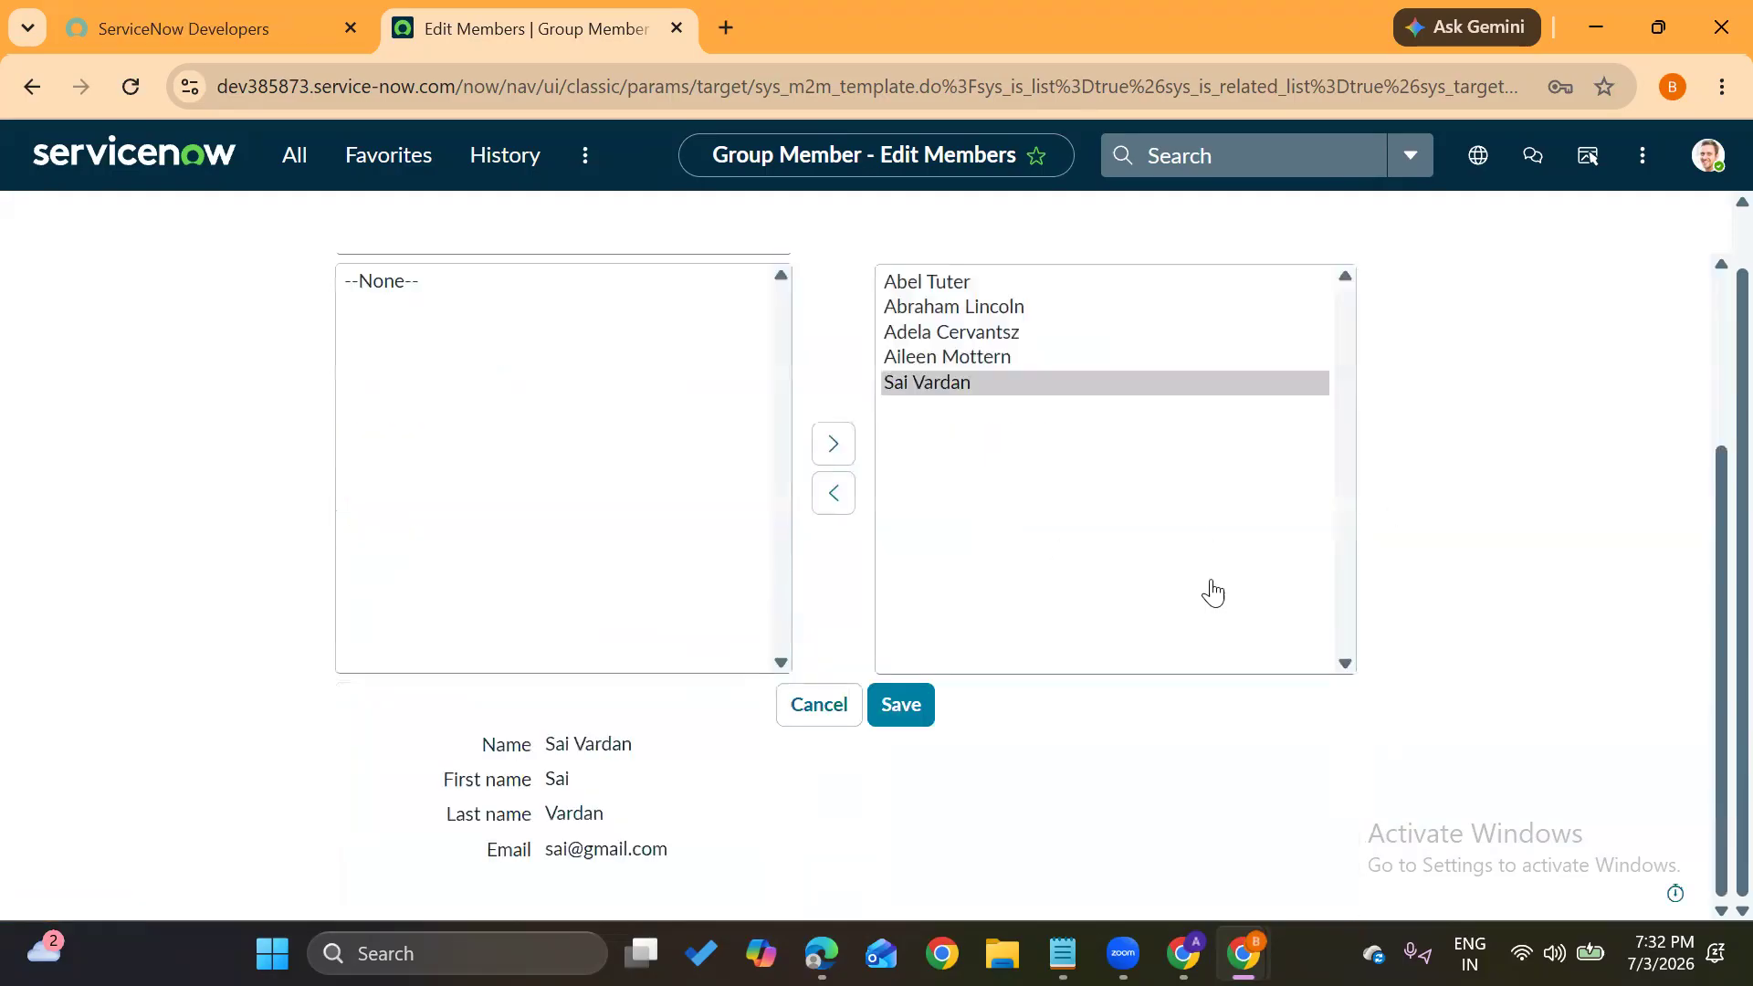
click(924, 704)
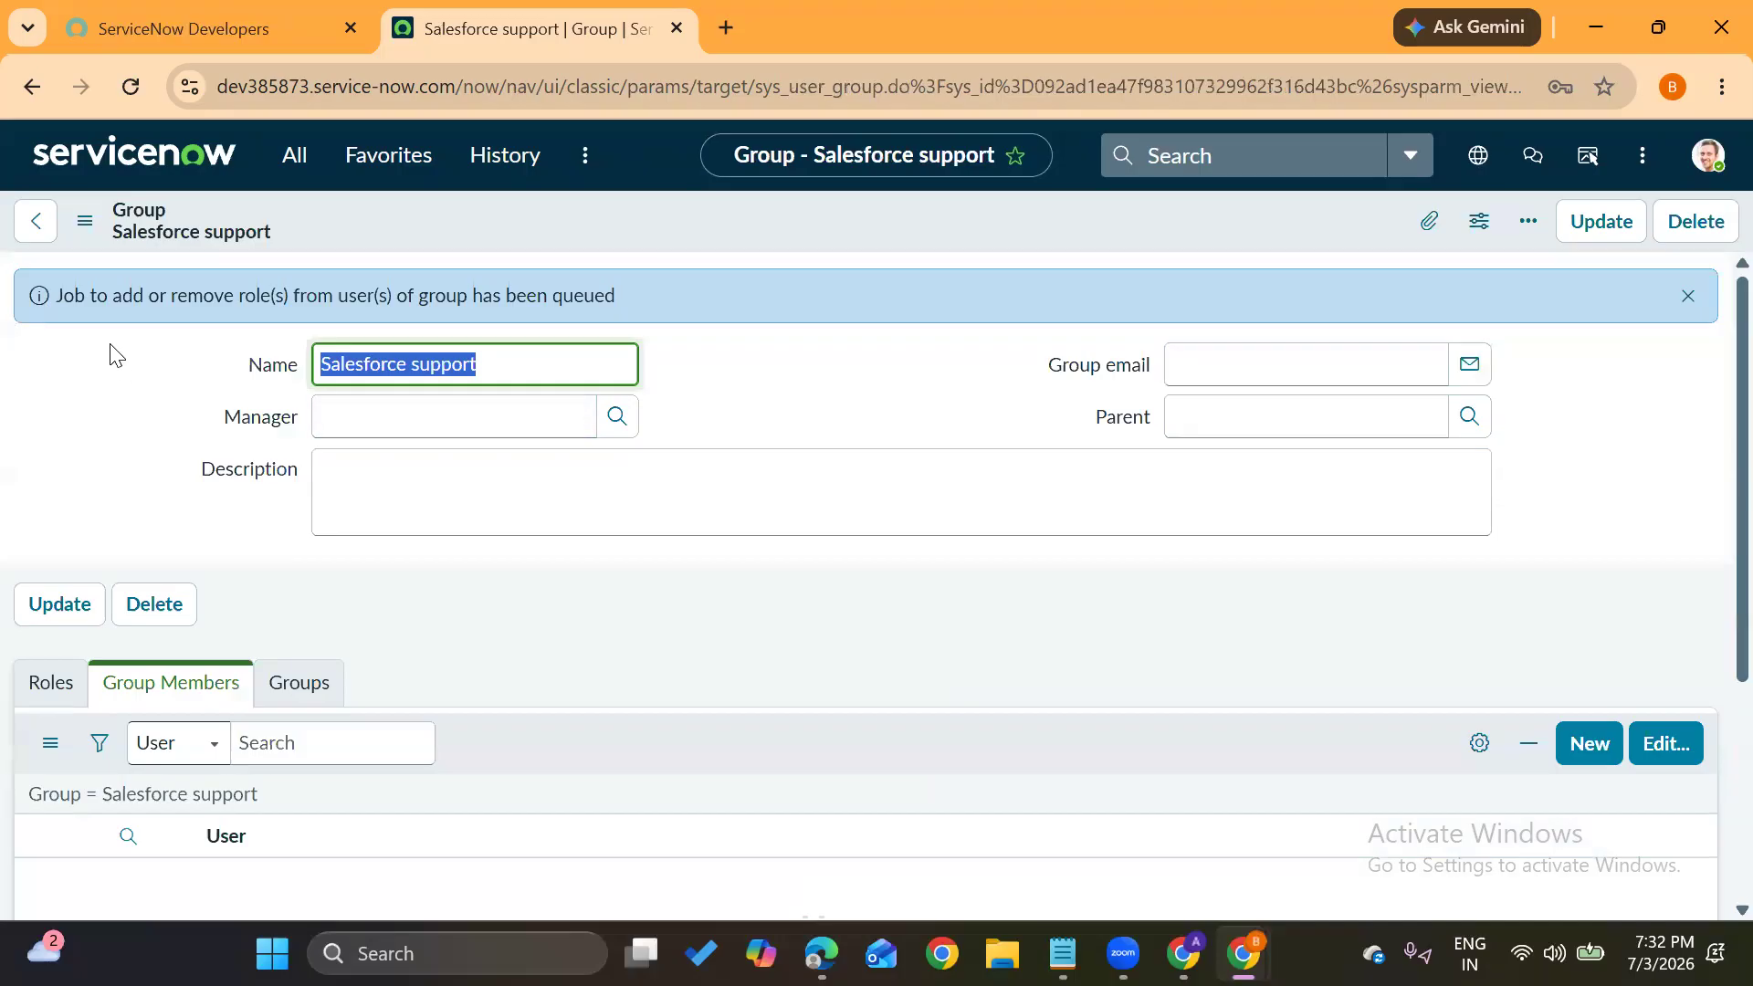
Reload the group to confirm Group Members (5), then return to the ServiceNow home page
click(130, 86)
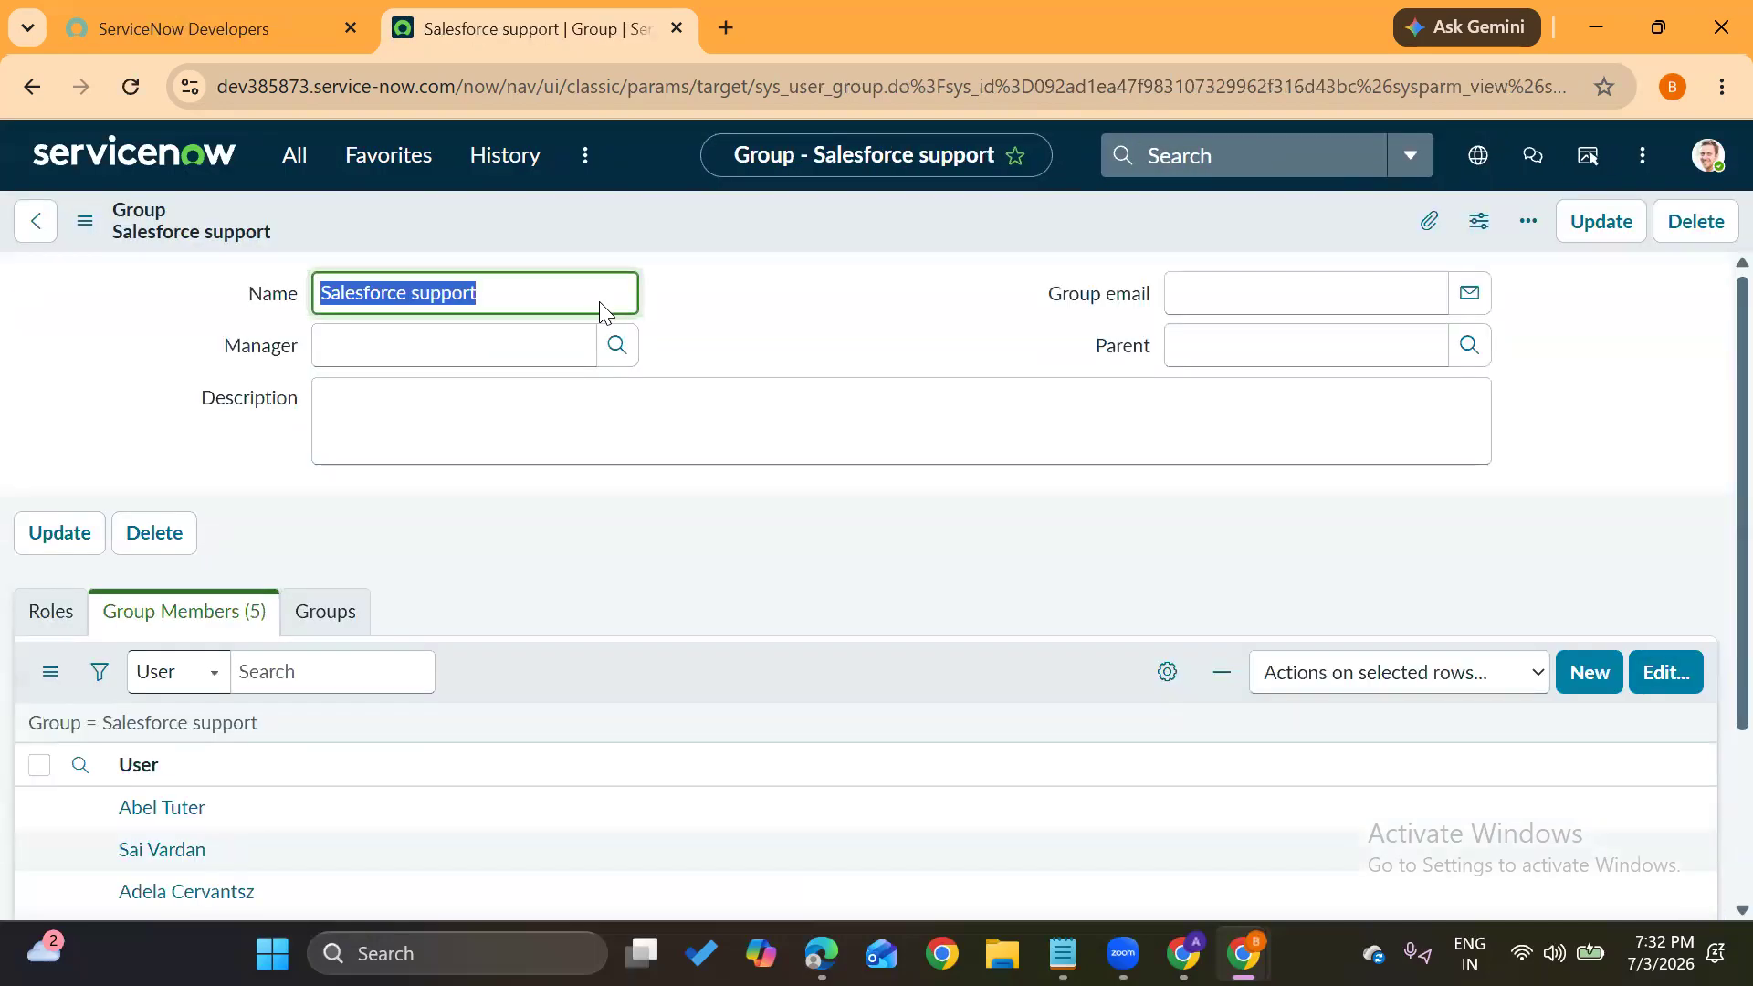
click(511, 559)
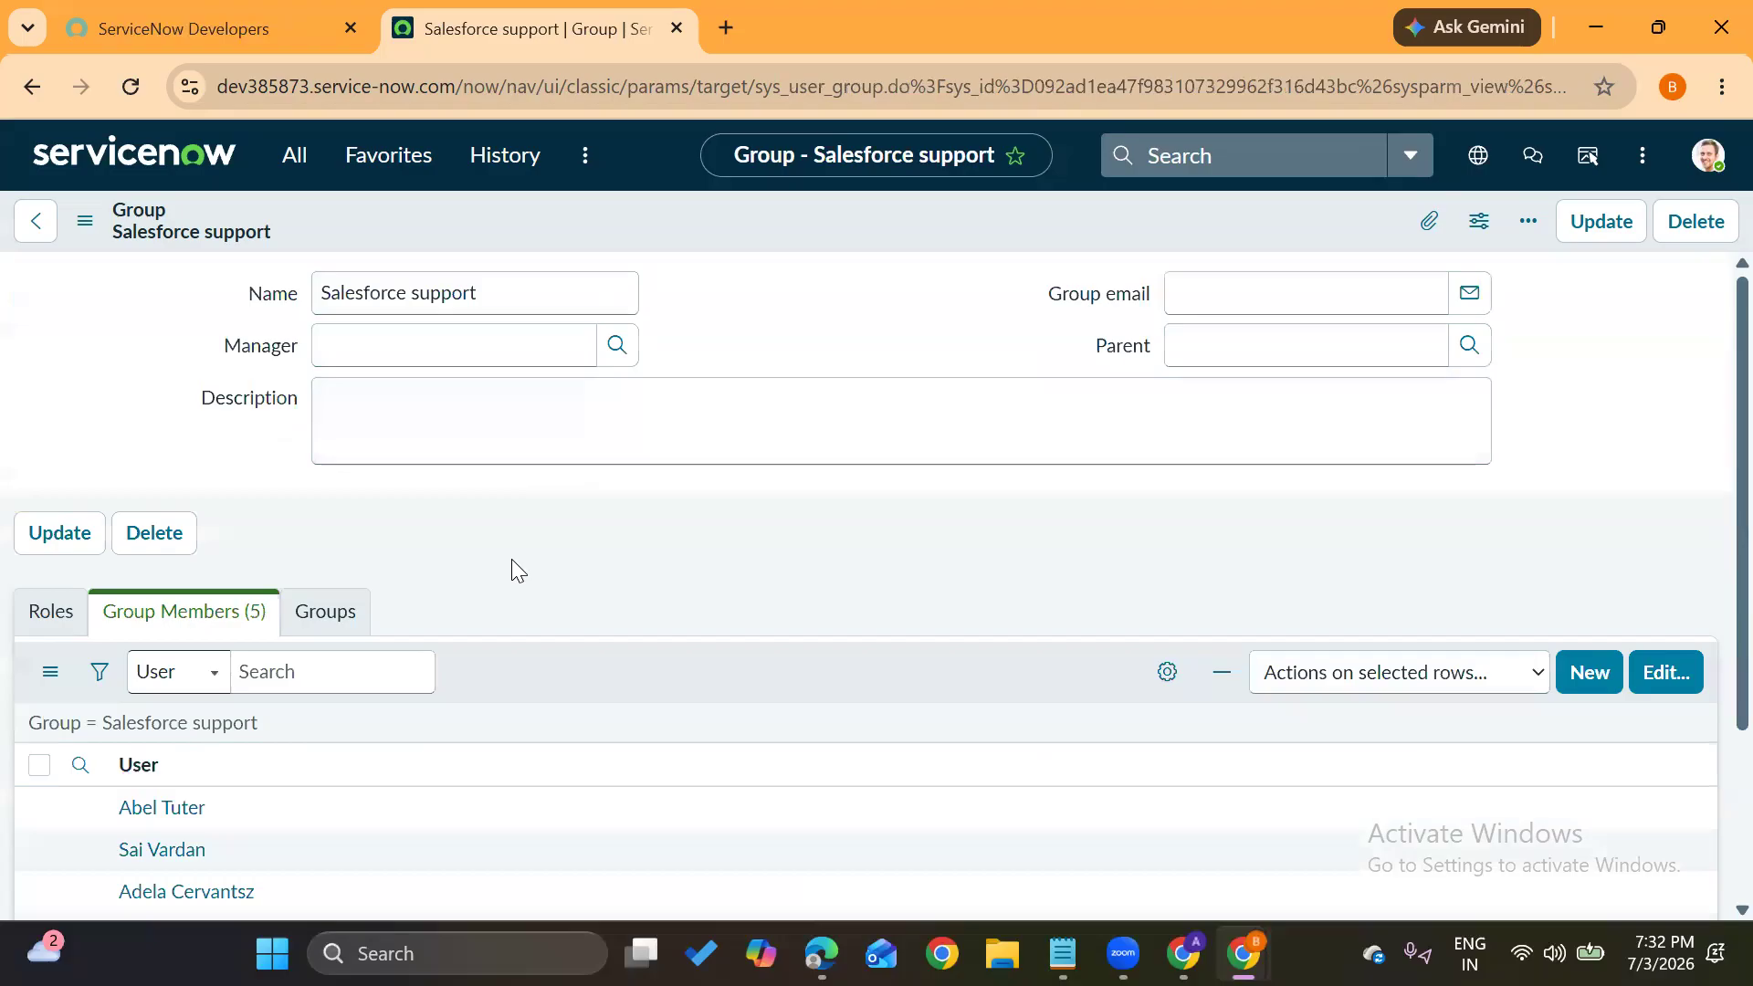
scroll(353, 571, down, 3)
scroll(352, 572, up, 3)
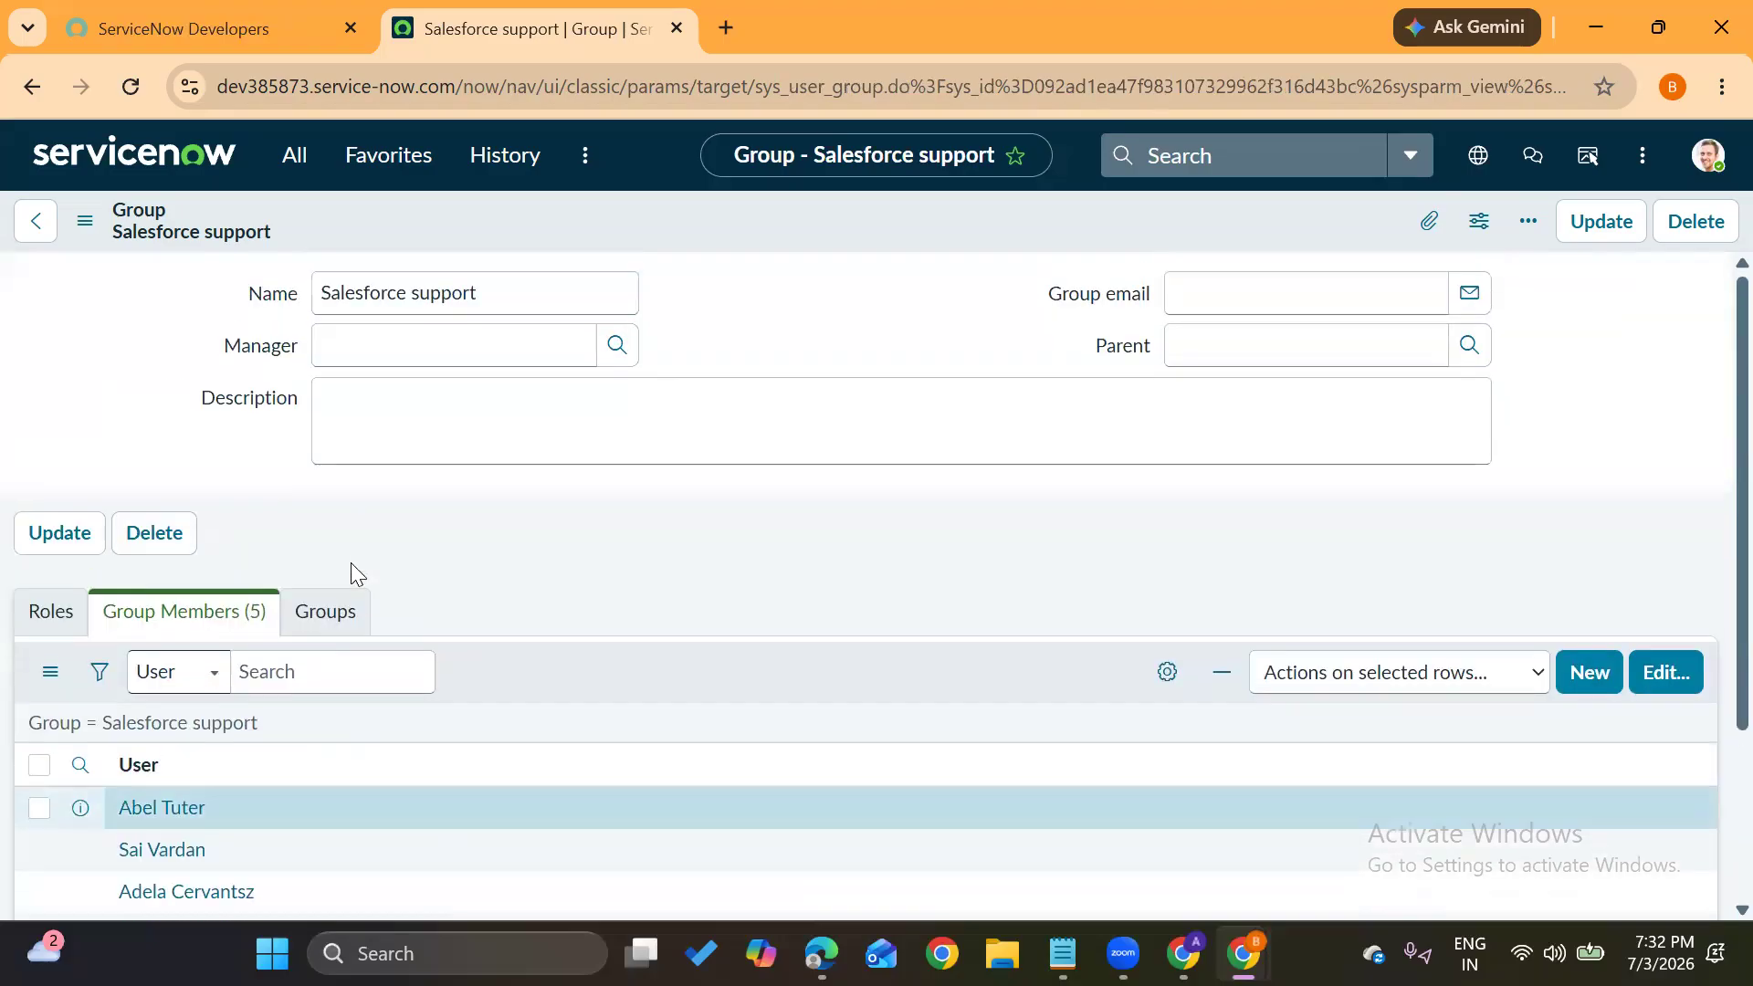
click(165, 178)
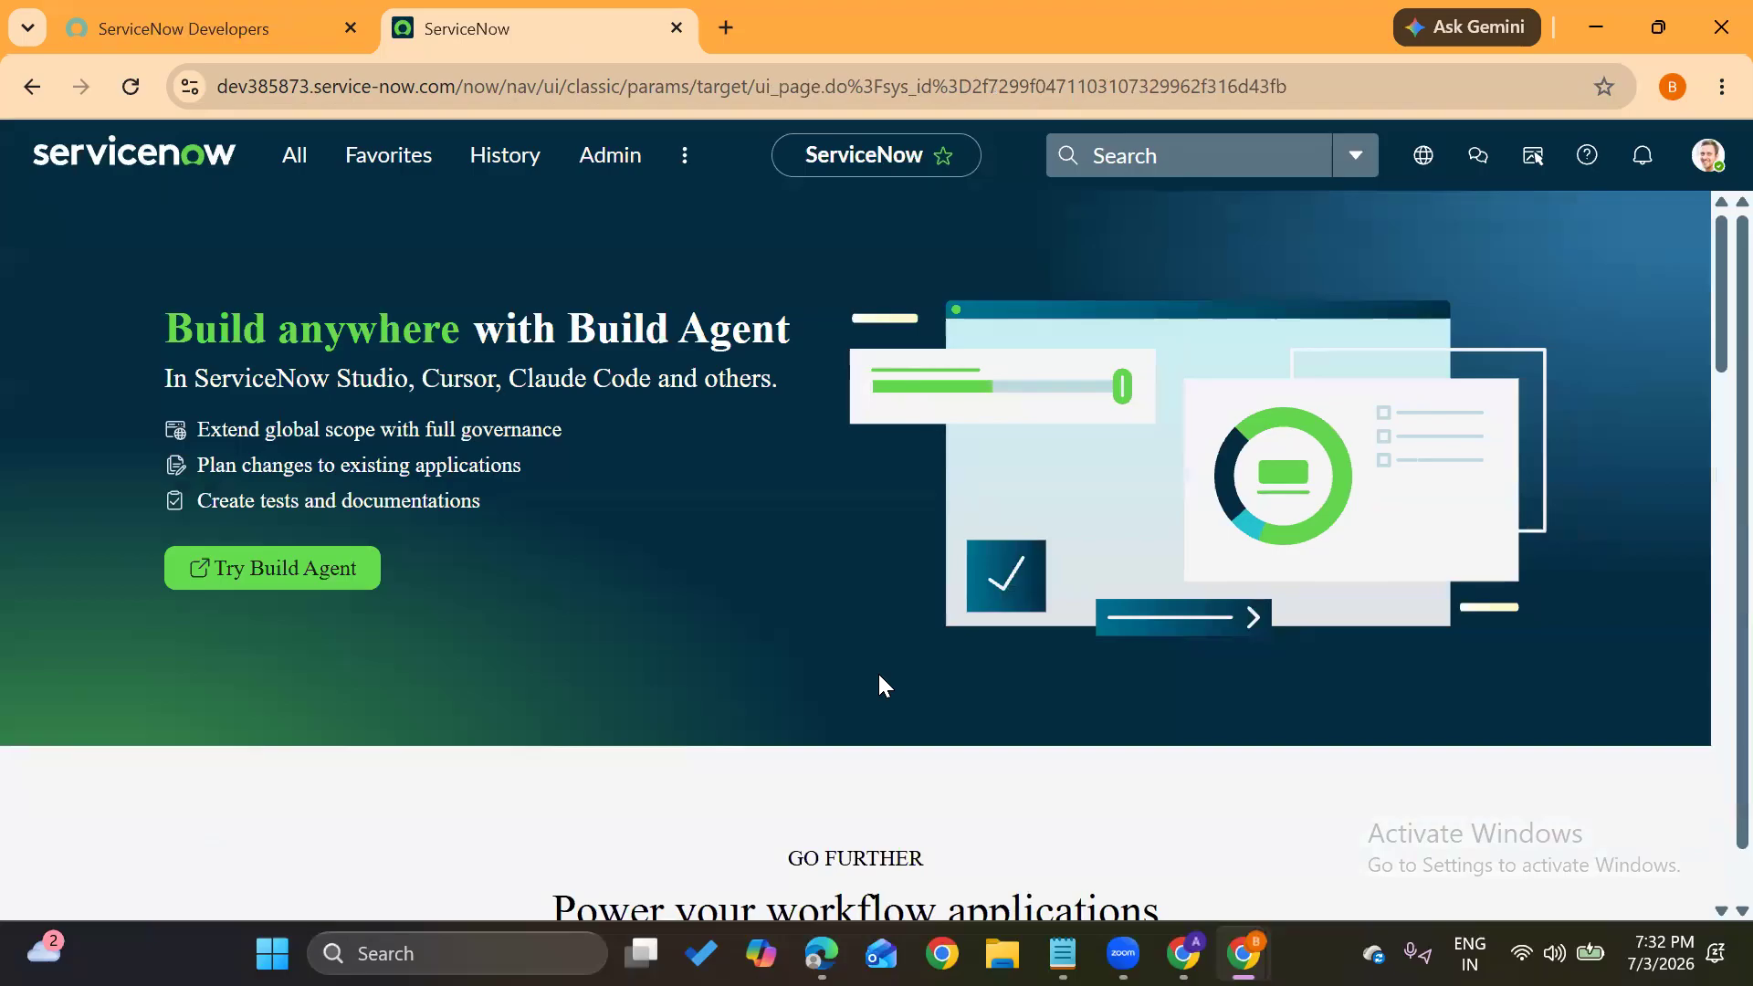
In the incognito window, go to the Service Portal 'How can we help?' home page
mouse_move(1241, 953)
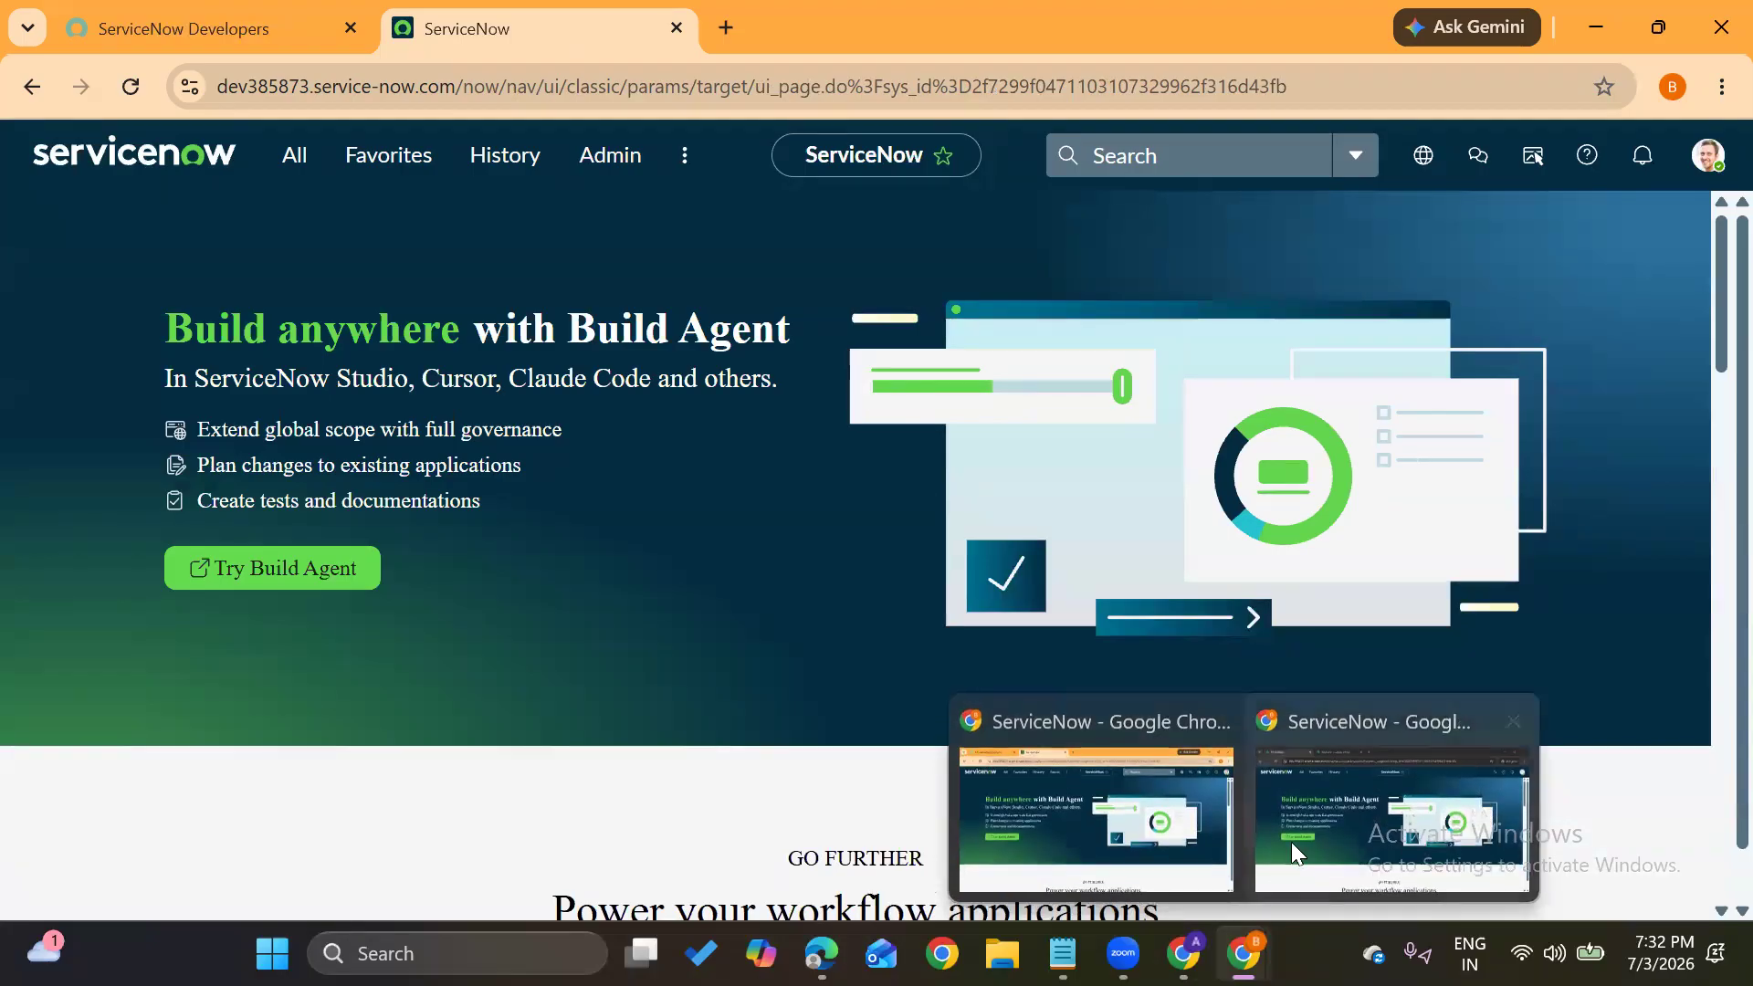
click(1333, 818)
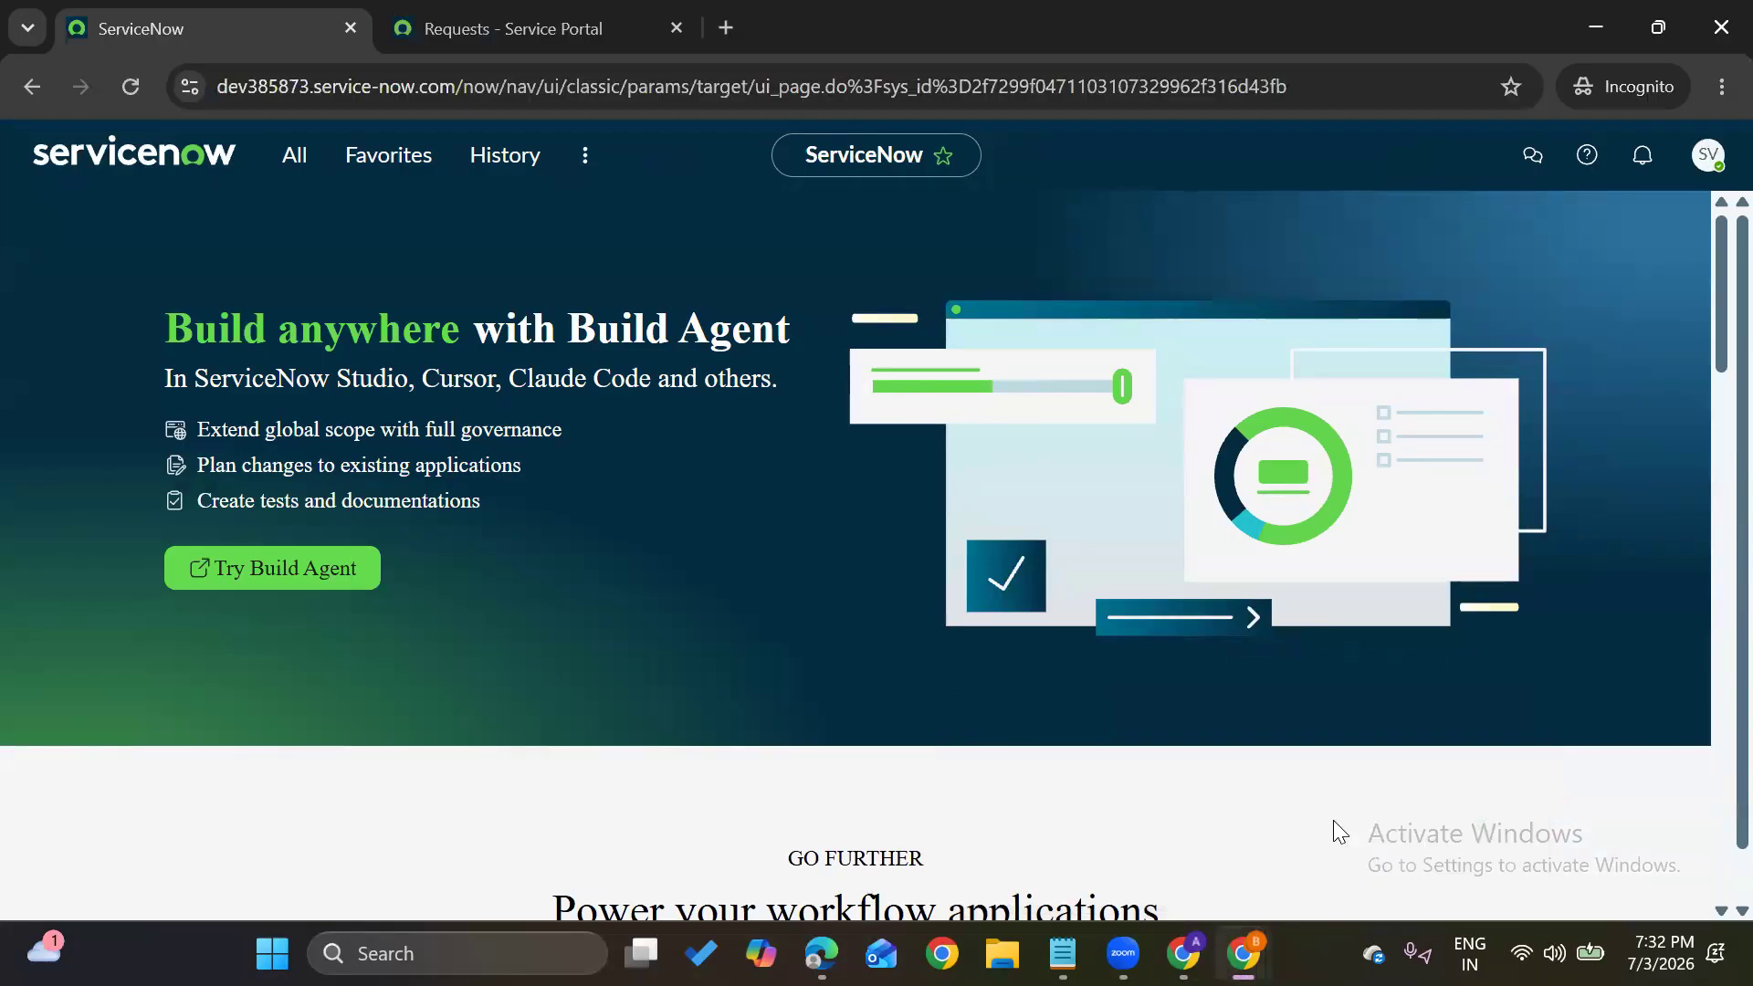
click(1704, 163)
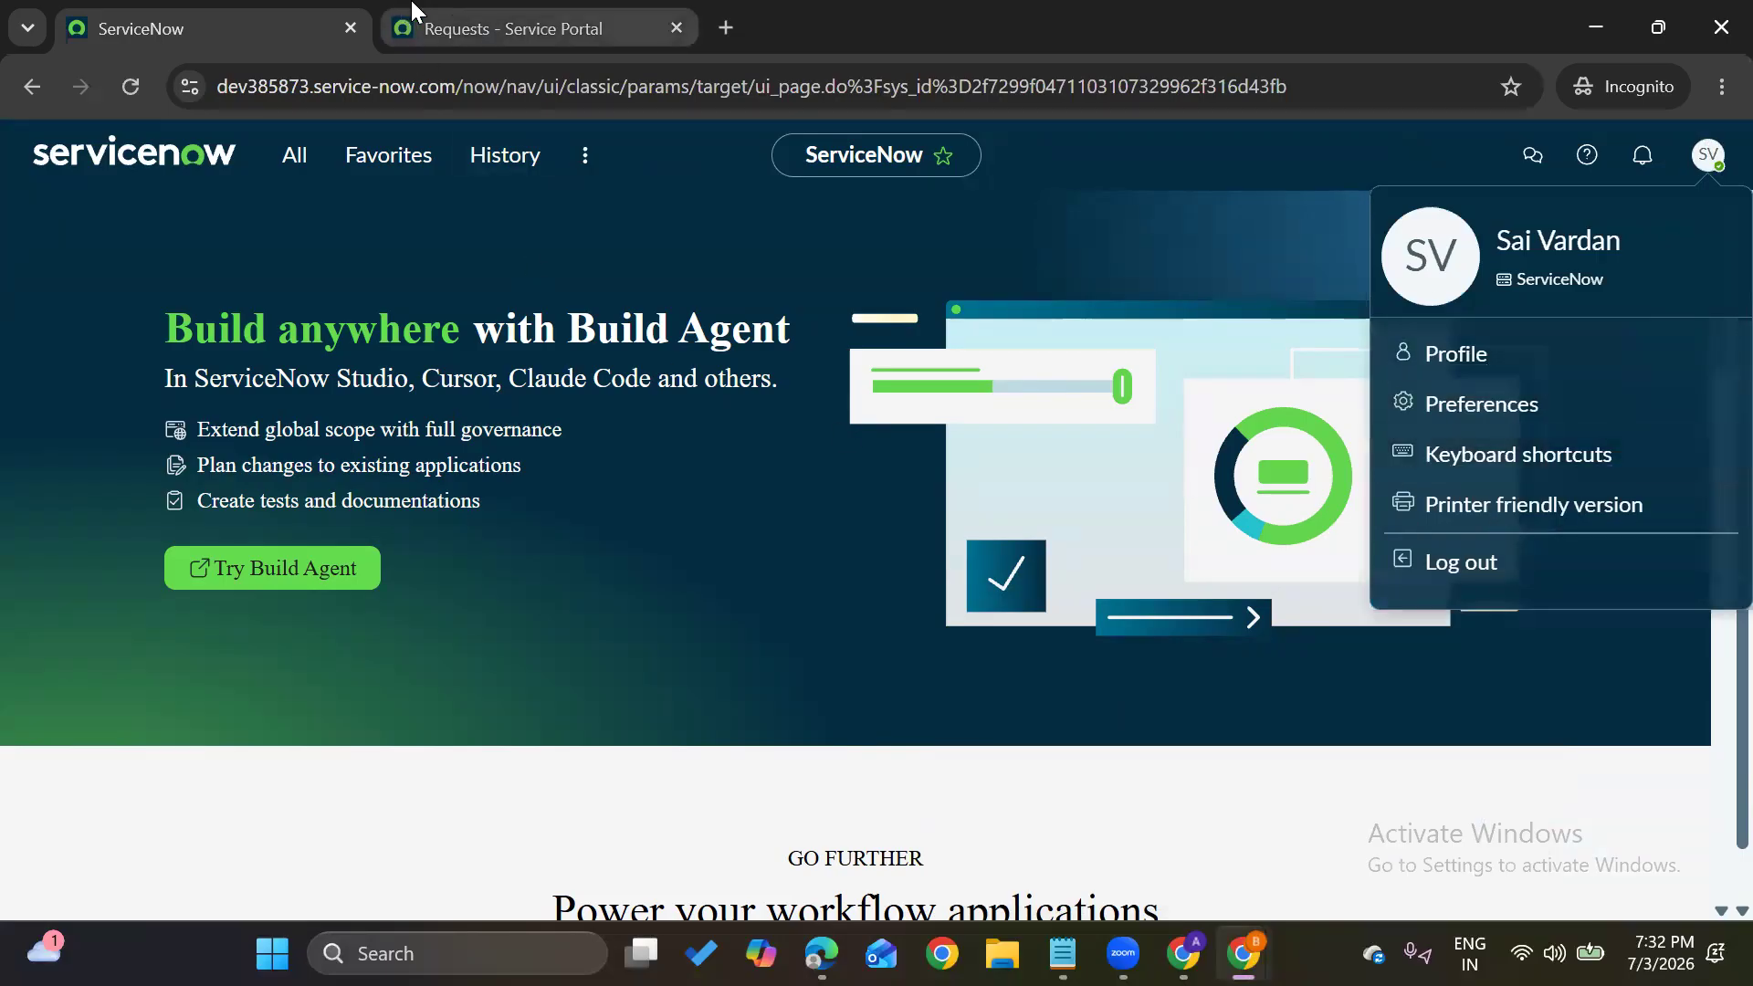
click(456, 20)
click(126, 255)
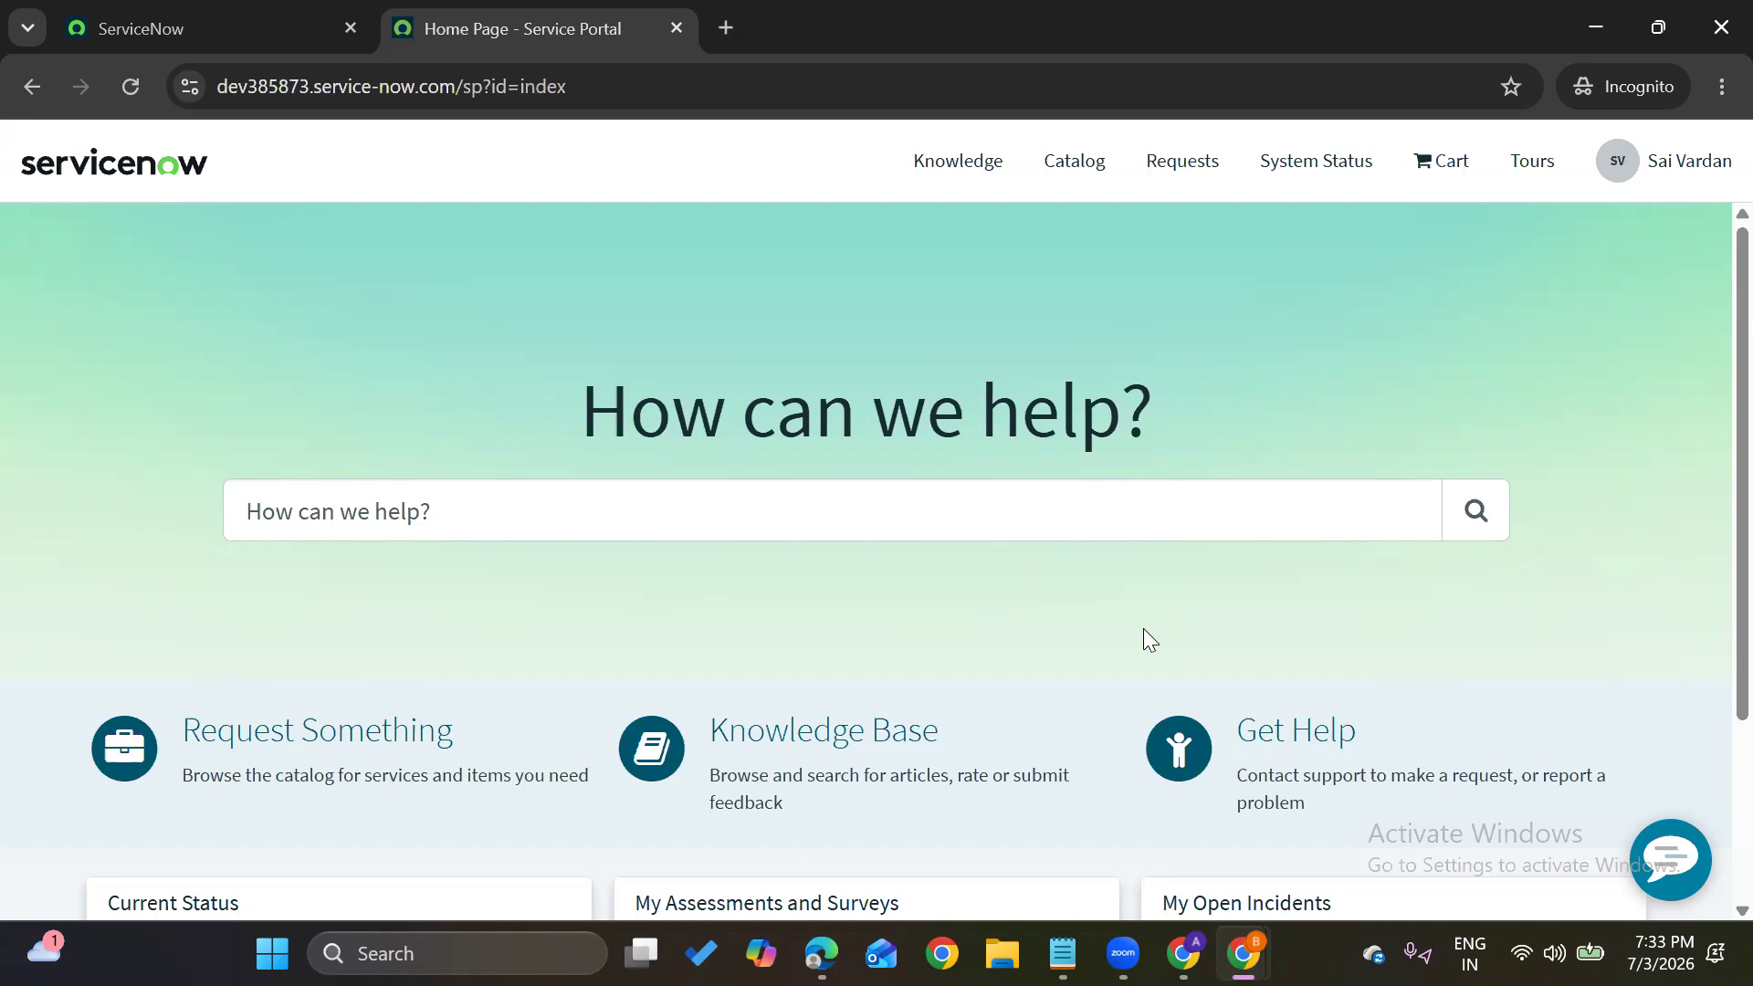
Open the Create Incident form under Get Help and set Urgency to 1 - High
click(1264, 759)
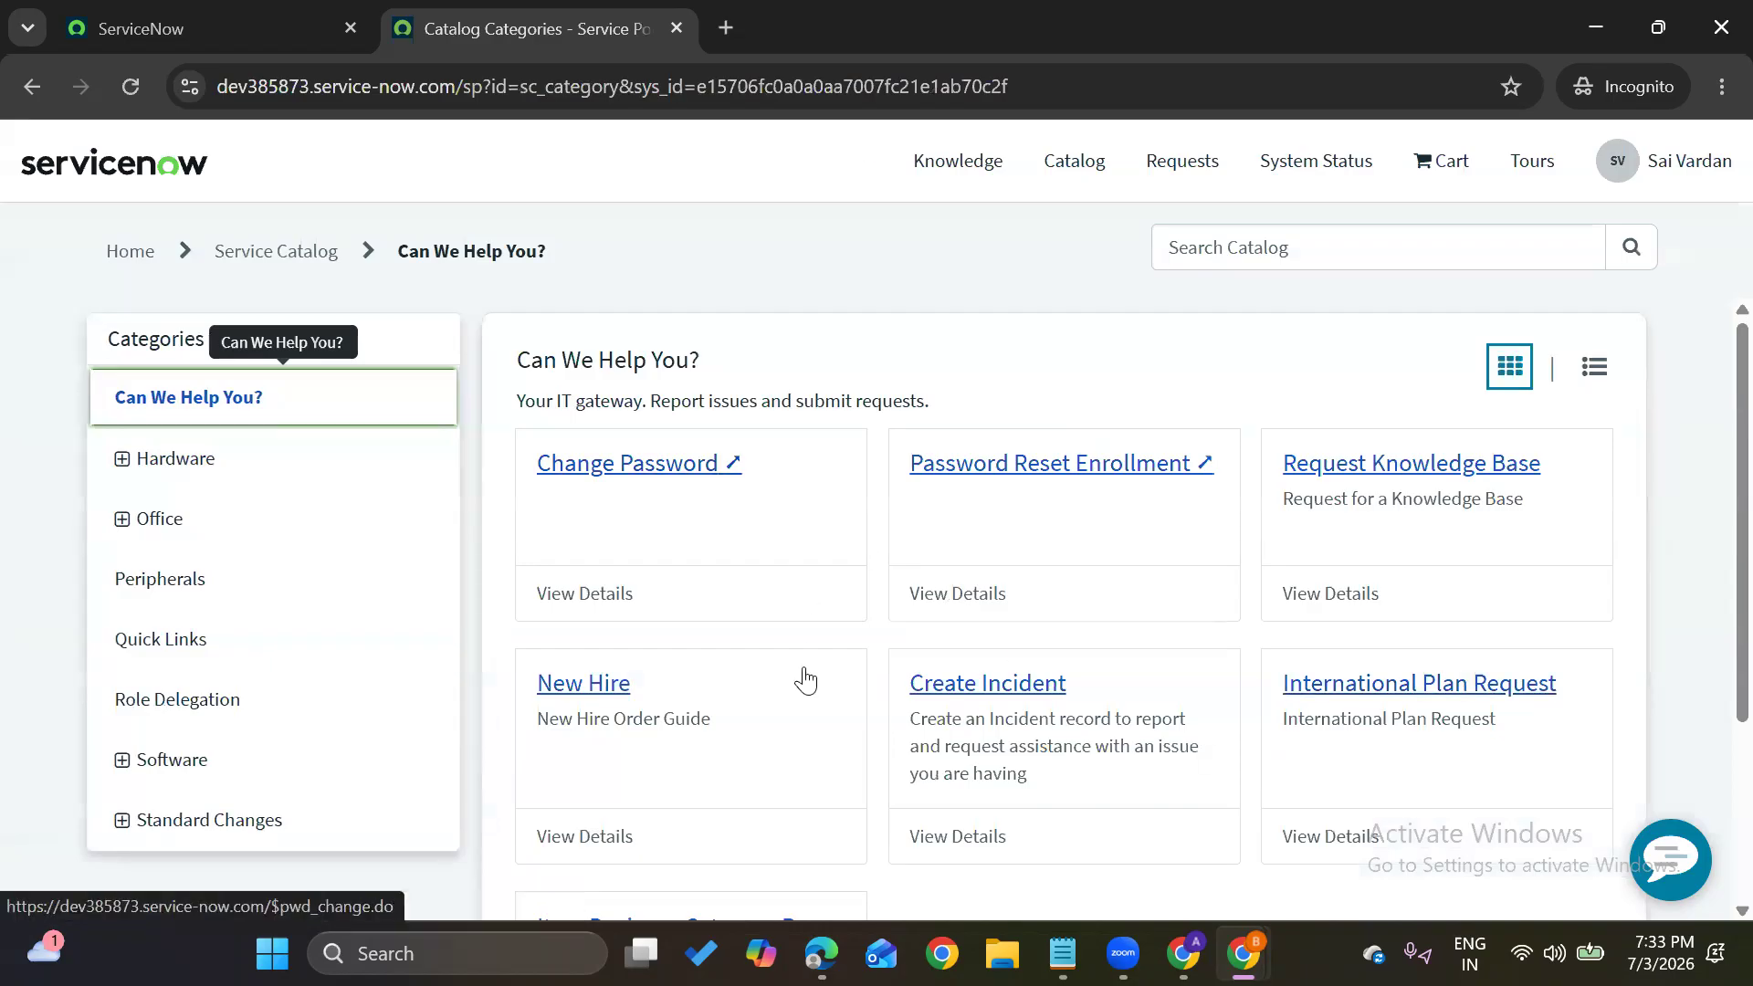
scroll(805, 680, down, 1)
click(953, 577)
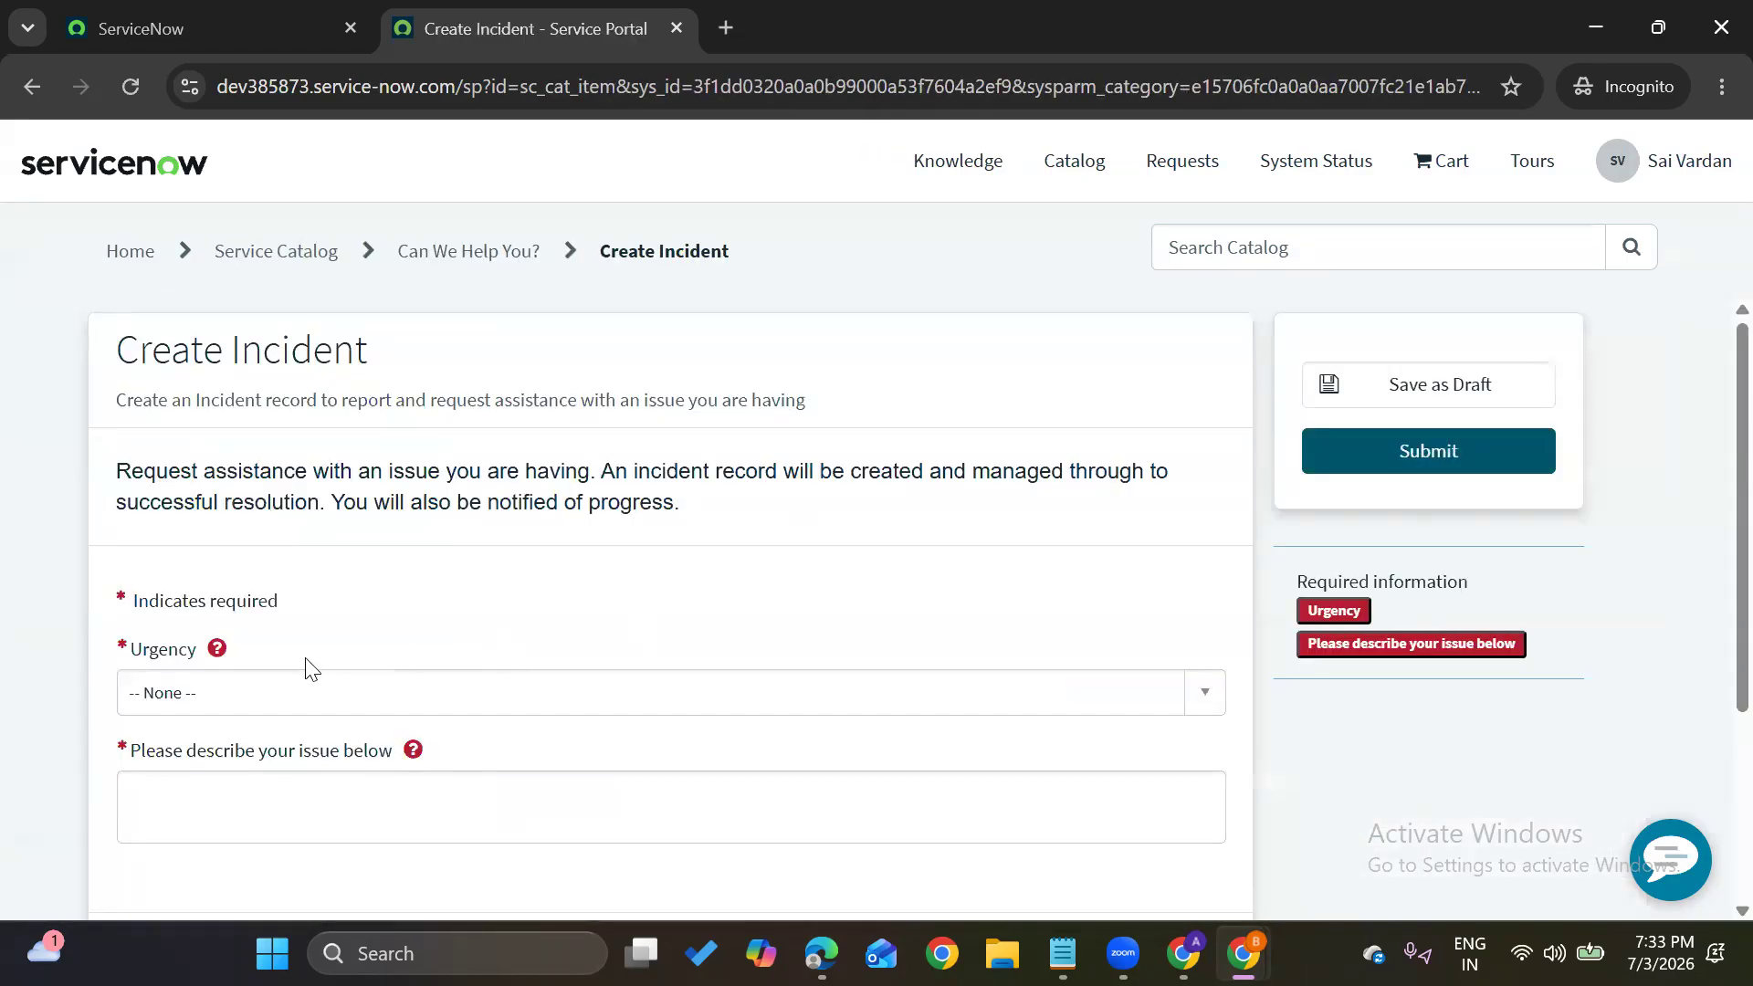
click(273, 721)
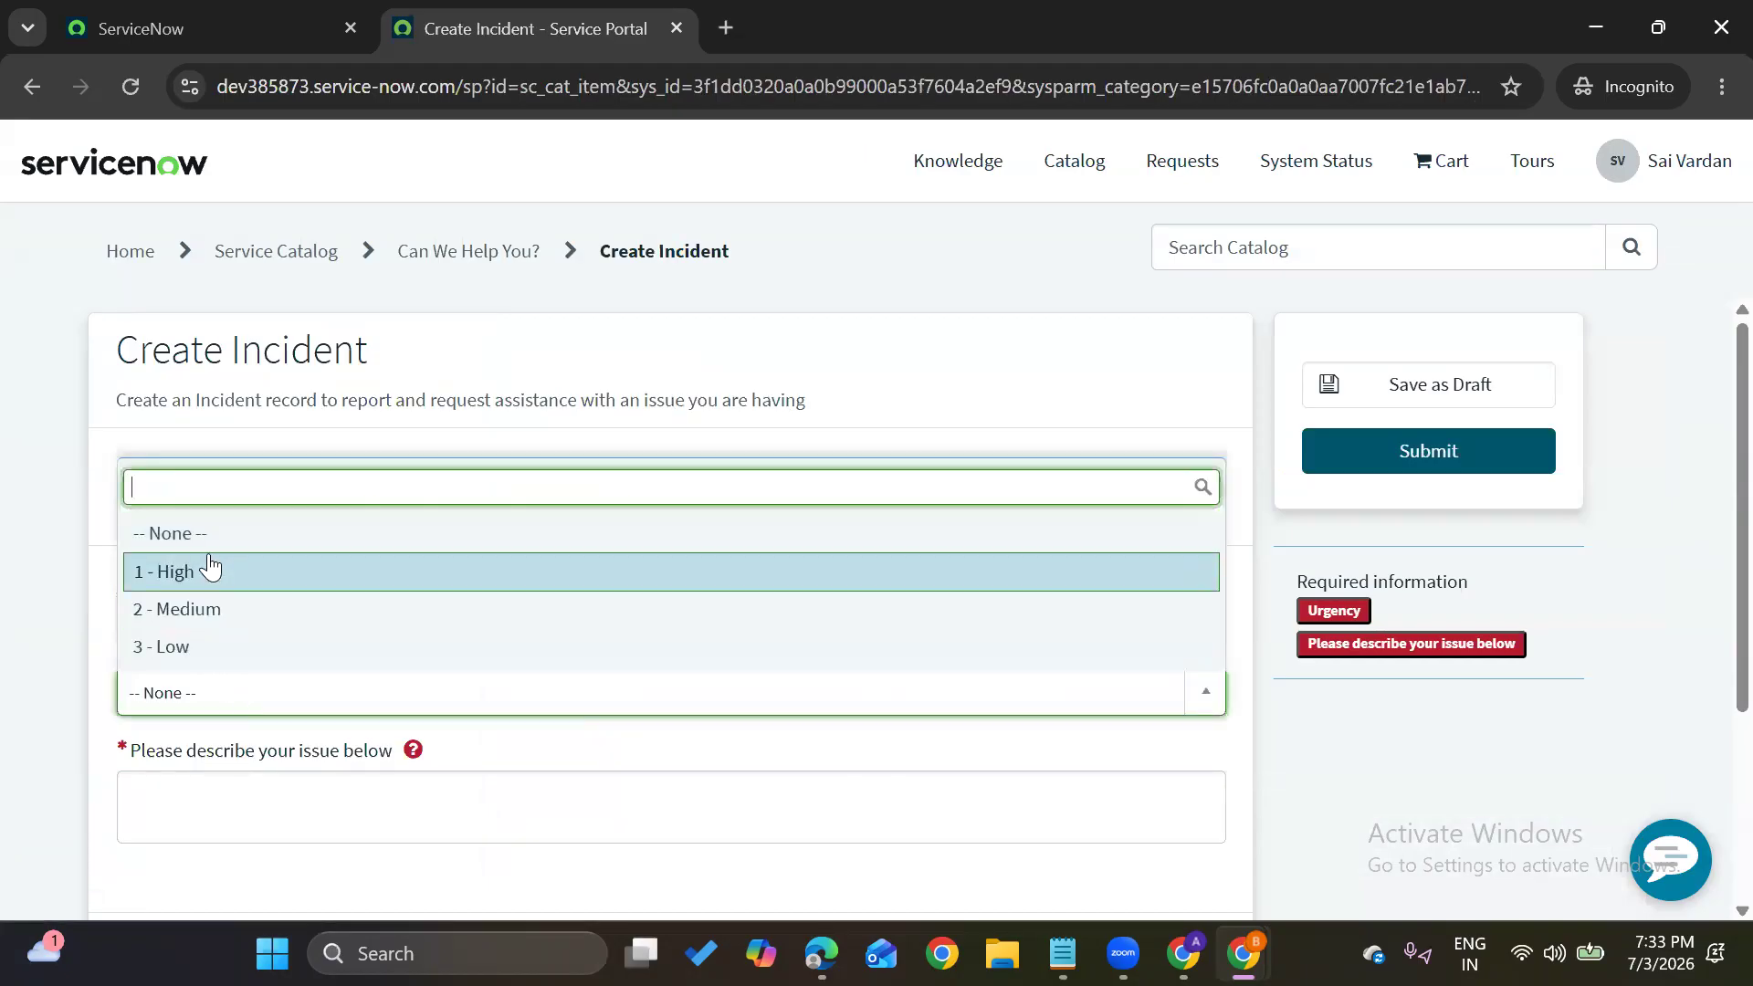
click(210, 568)
Describe the issue as 'Sales updates are not populating' and submit the incident
click(215, 817)
scroll(215, 822, down, 2)
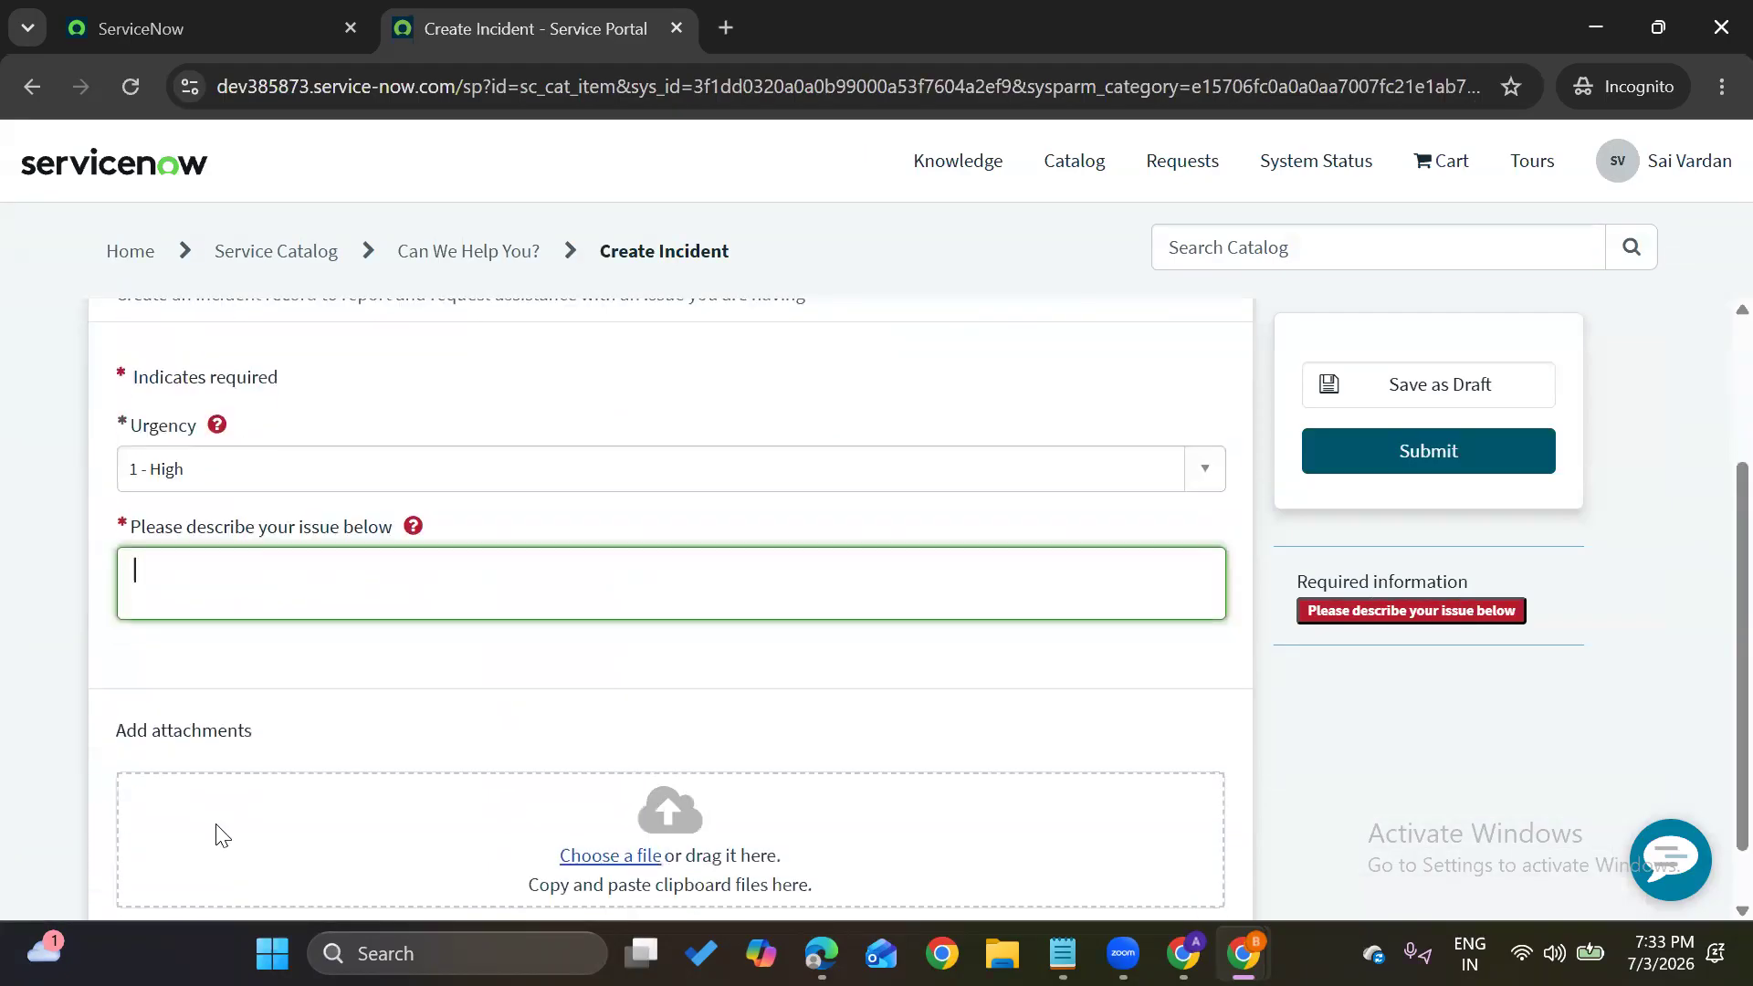
text(Sales updates n)
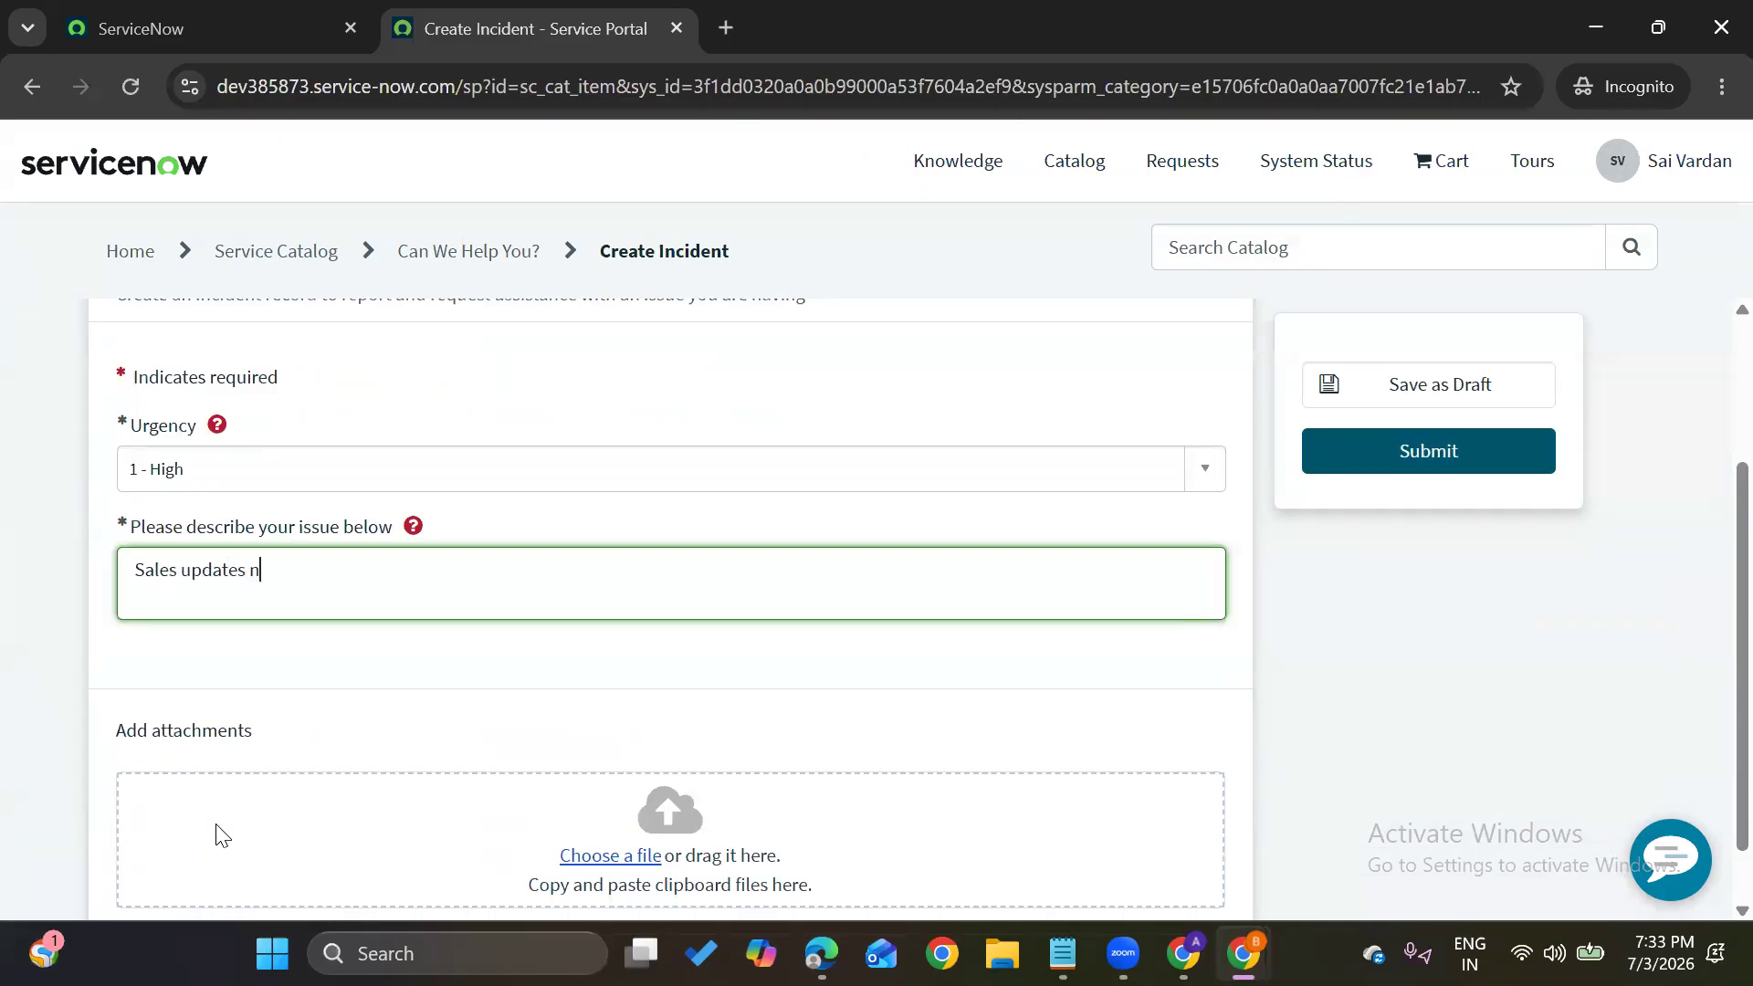
key(BackSpace)
text(are not popul)
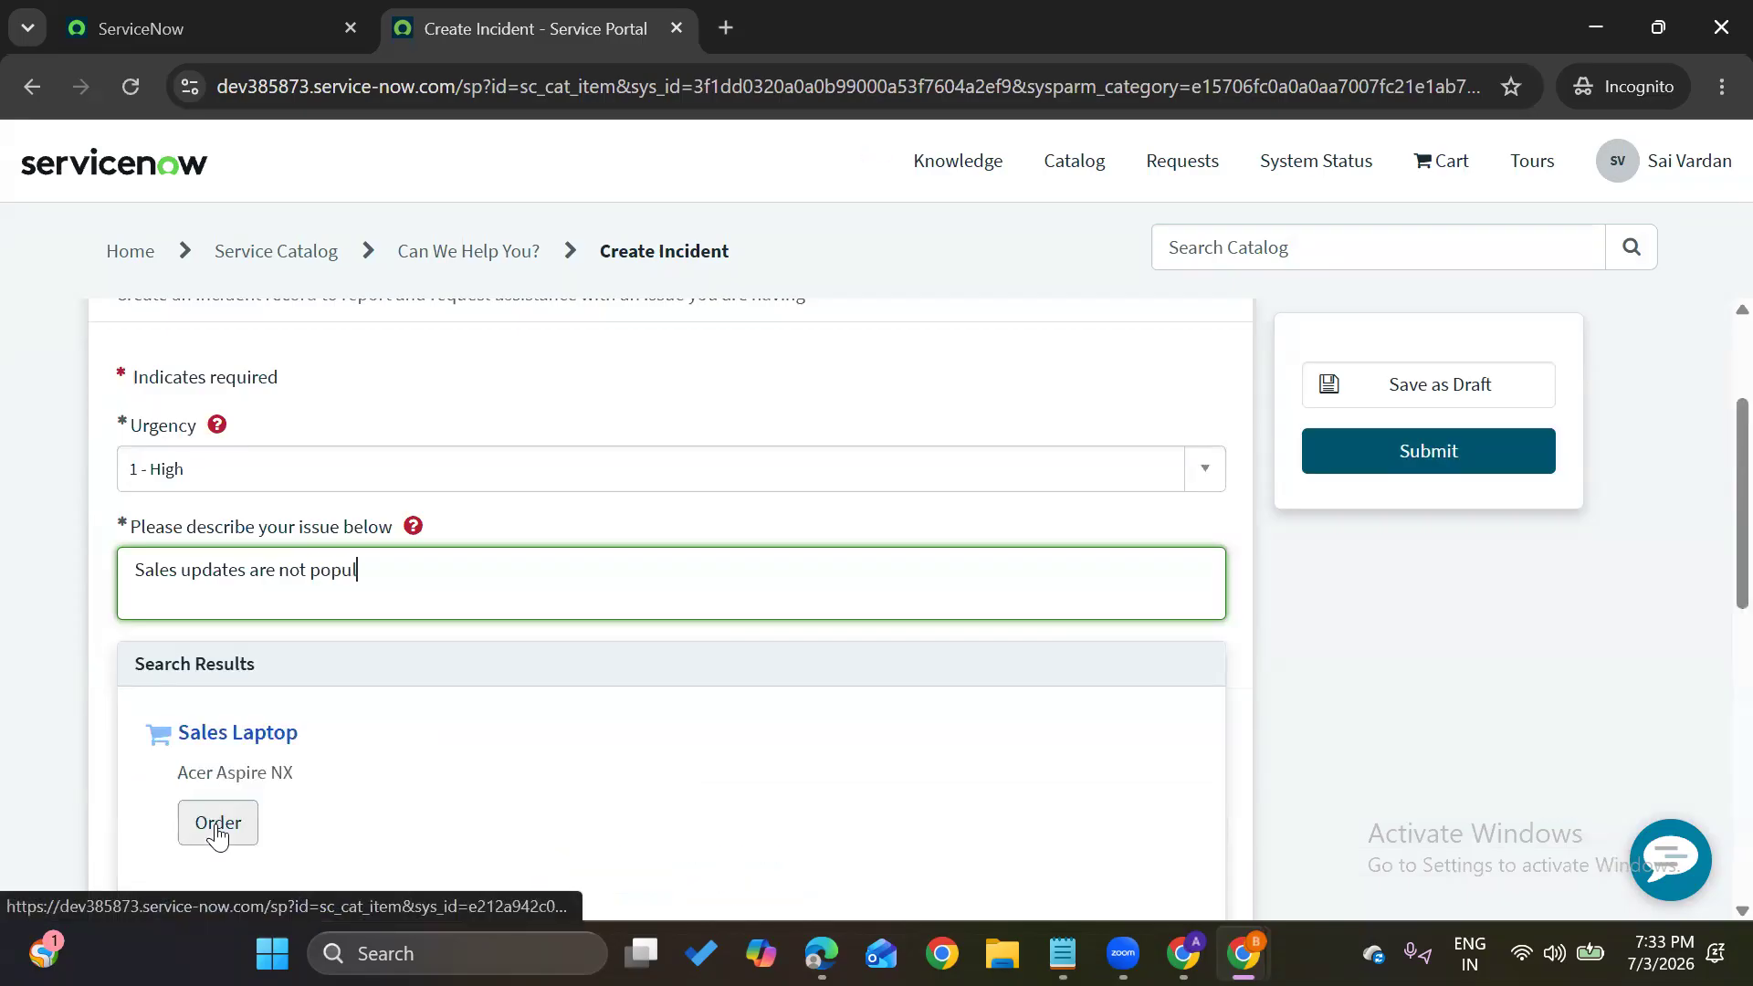
text(ating)
scroll(219, 833, down, 4)
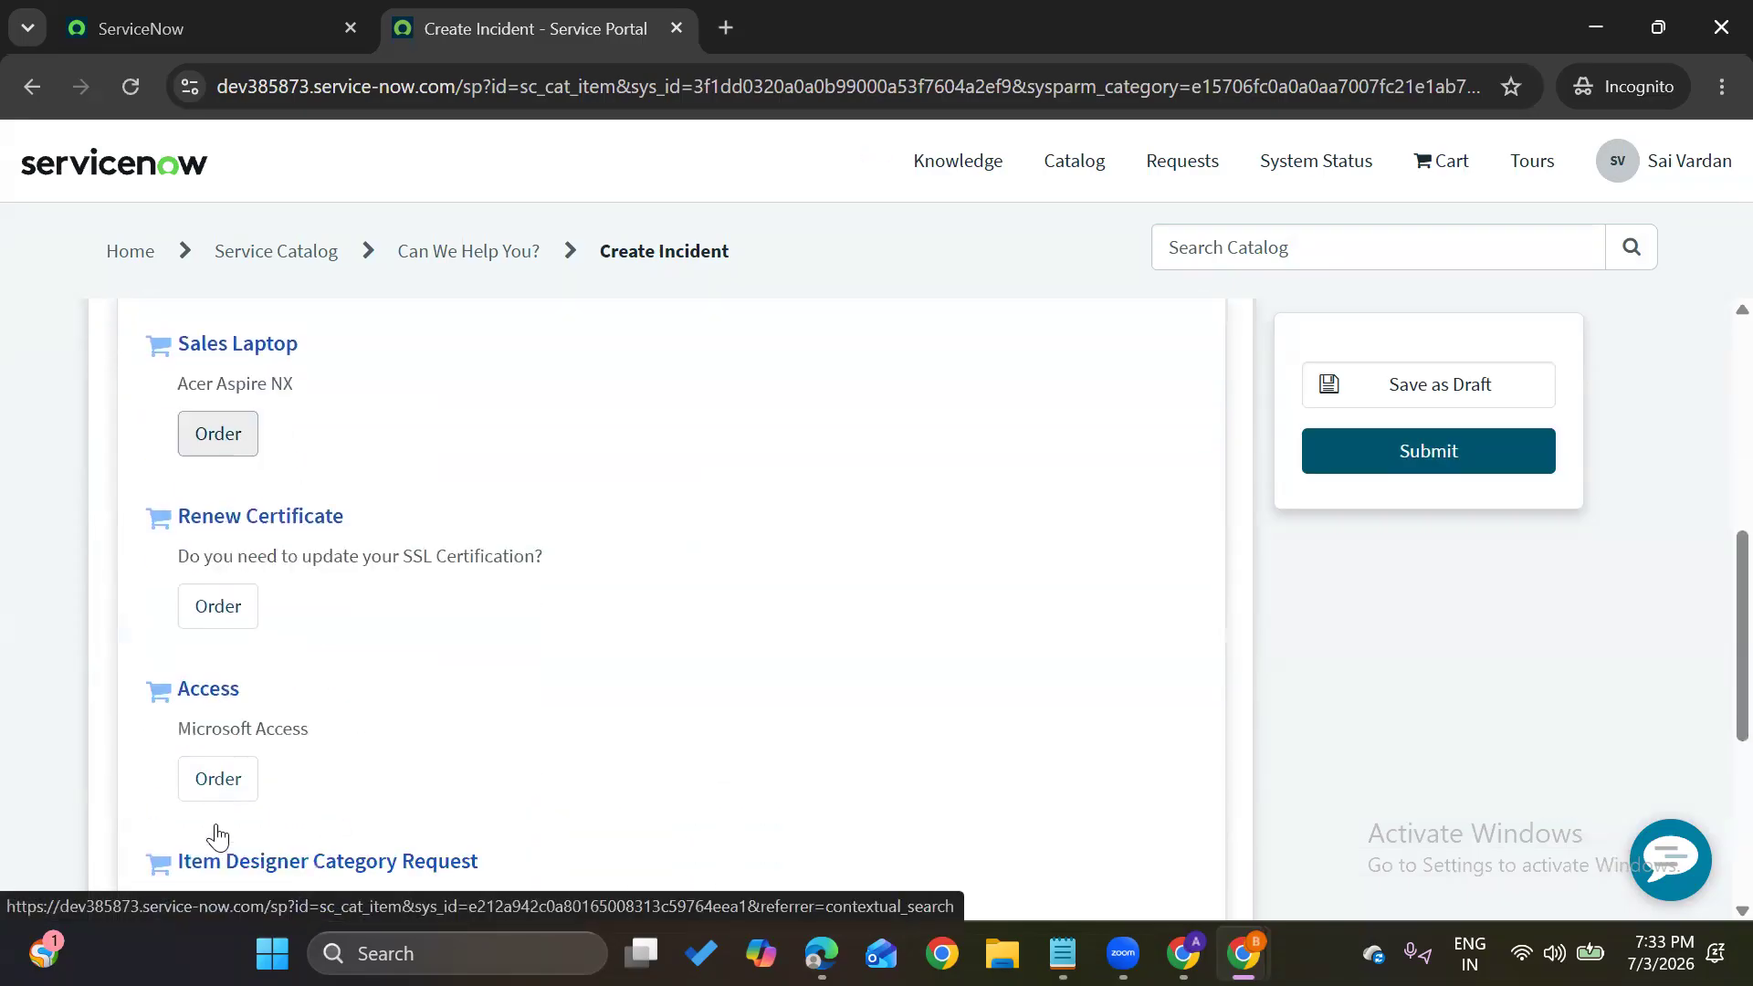
click(1430, 453)
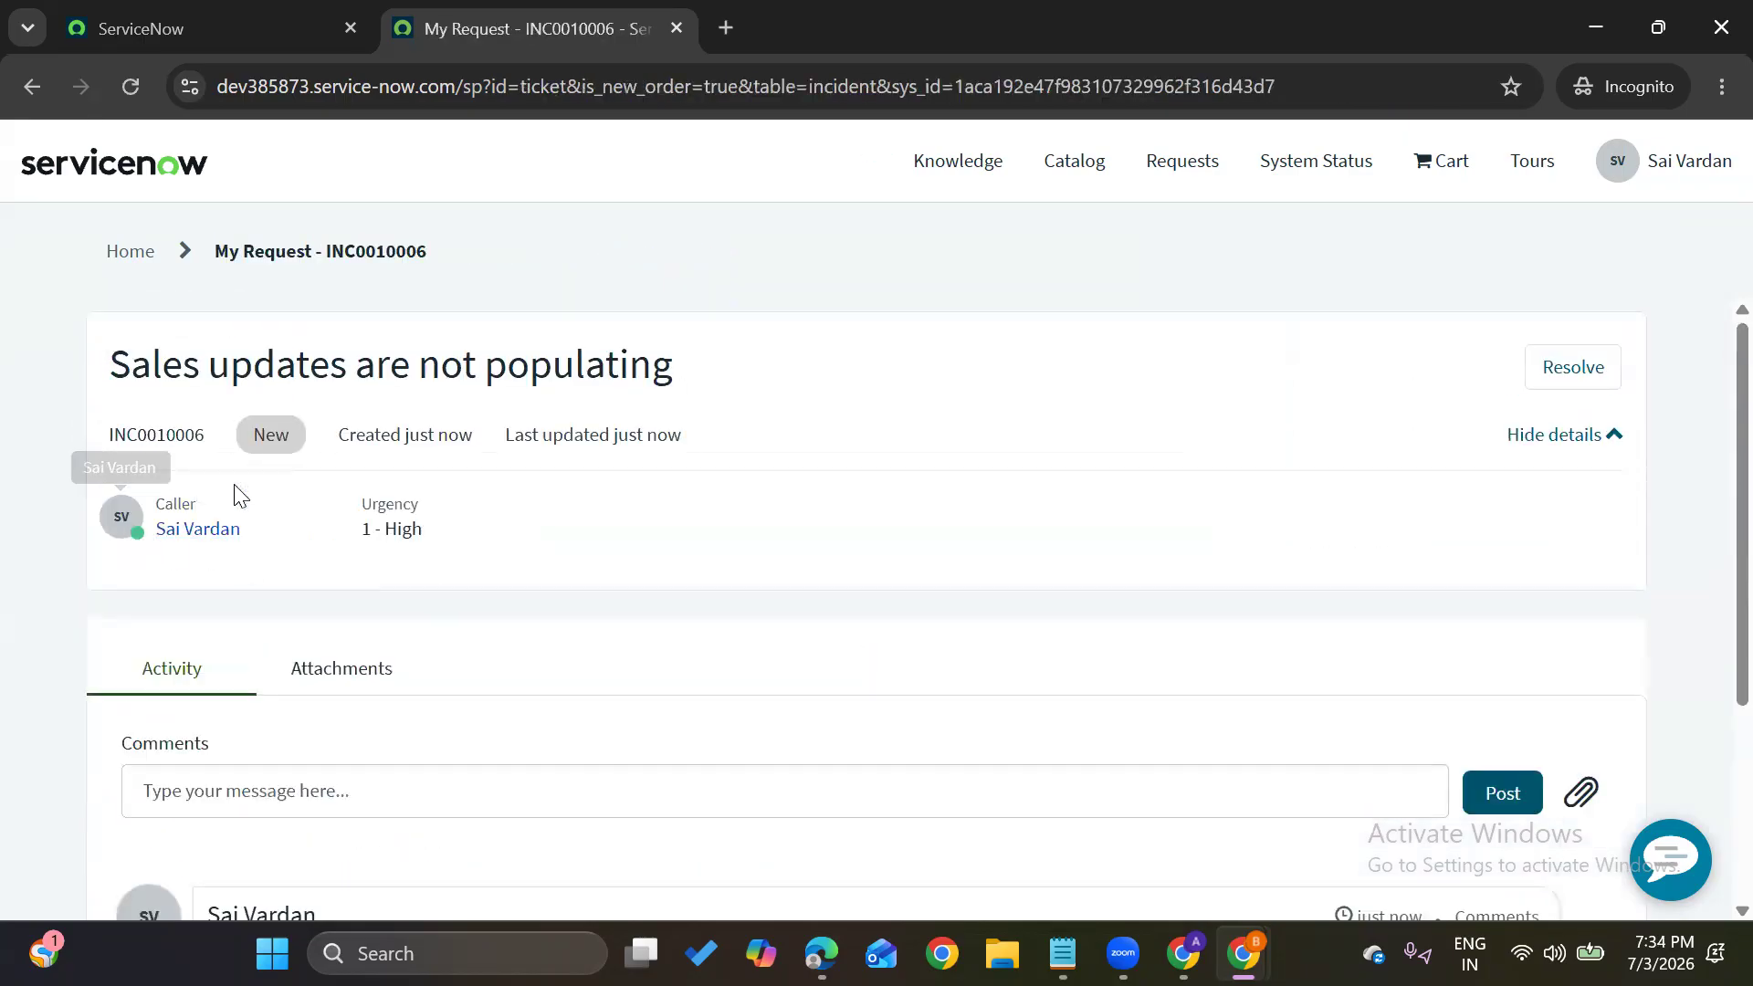
Note incident INC0010006 and return to the Service Portal home page
double_click(157, 431)
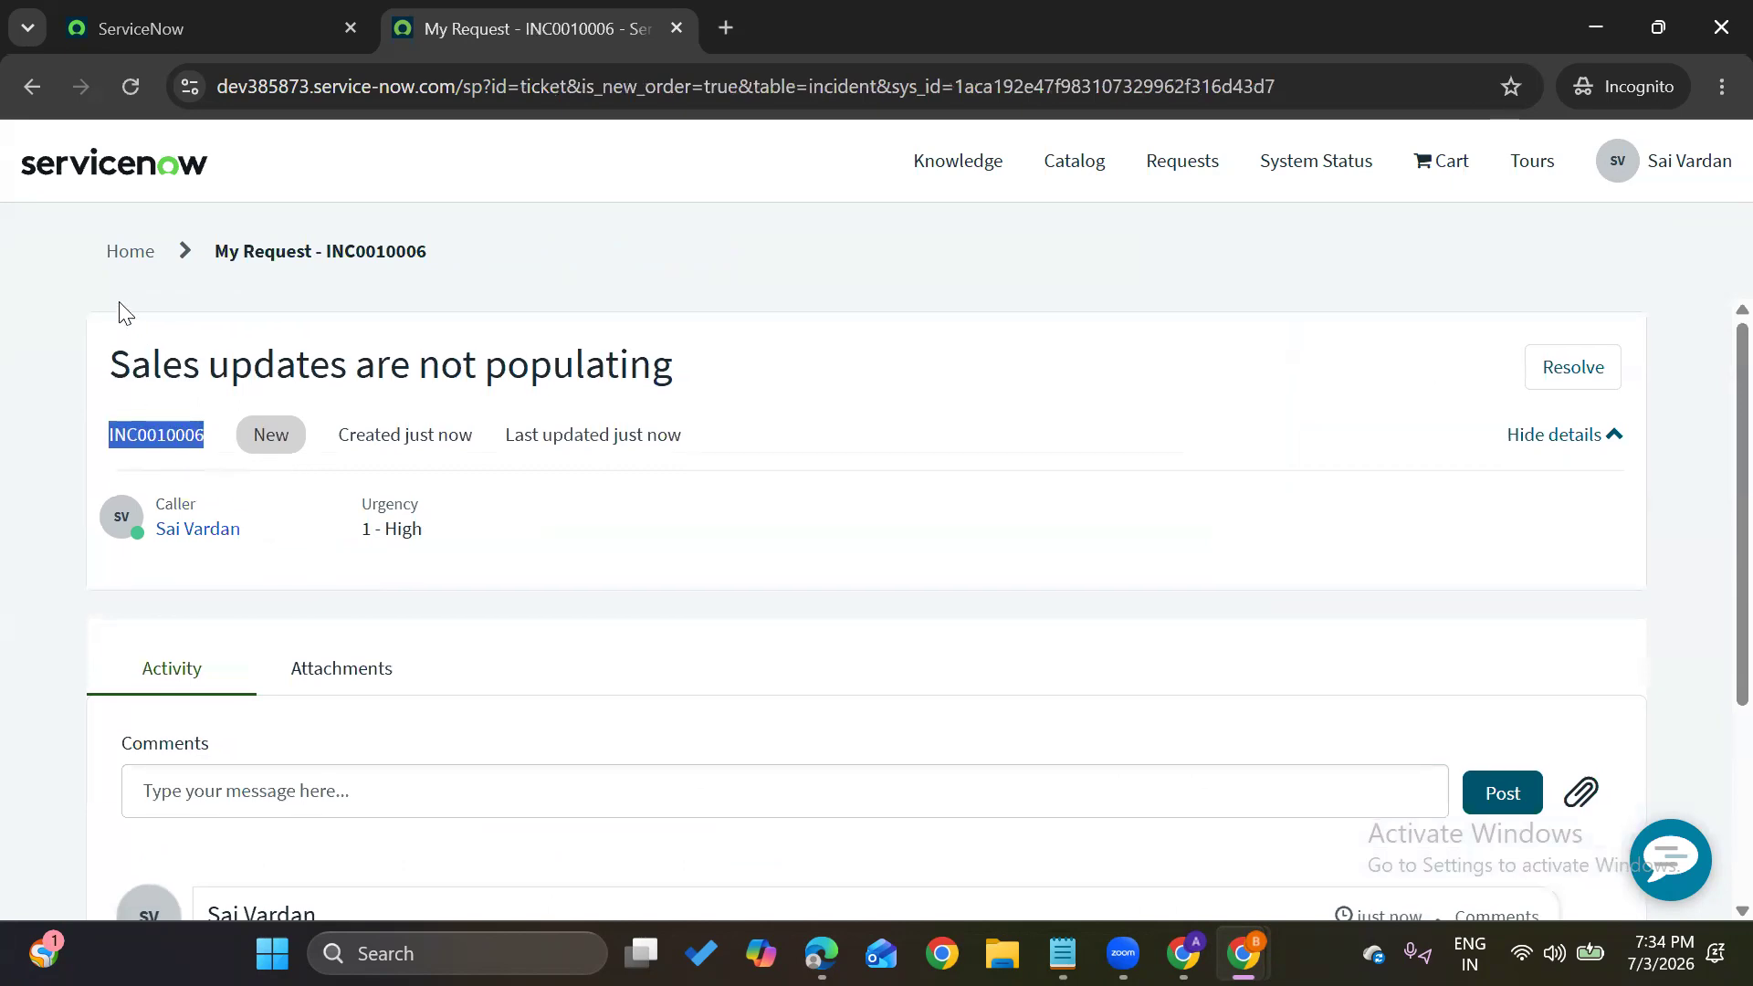
click(136, 258)
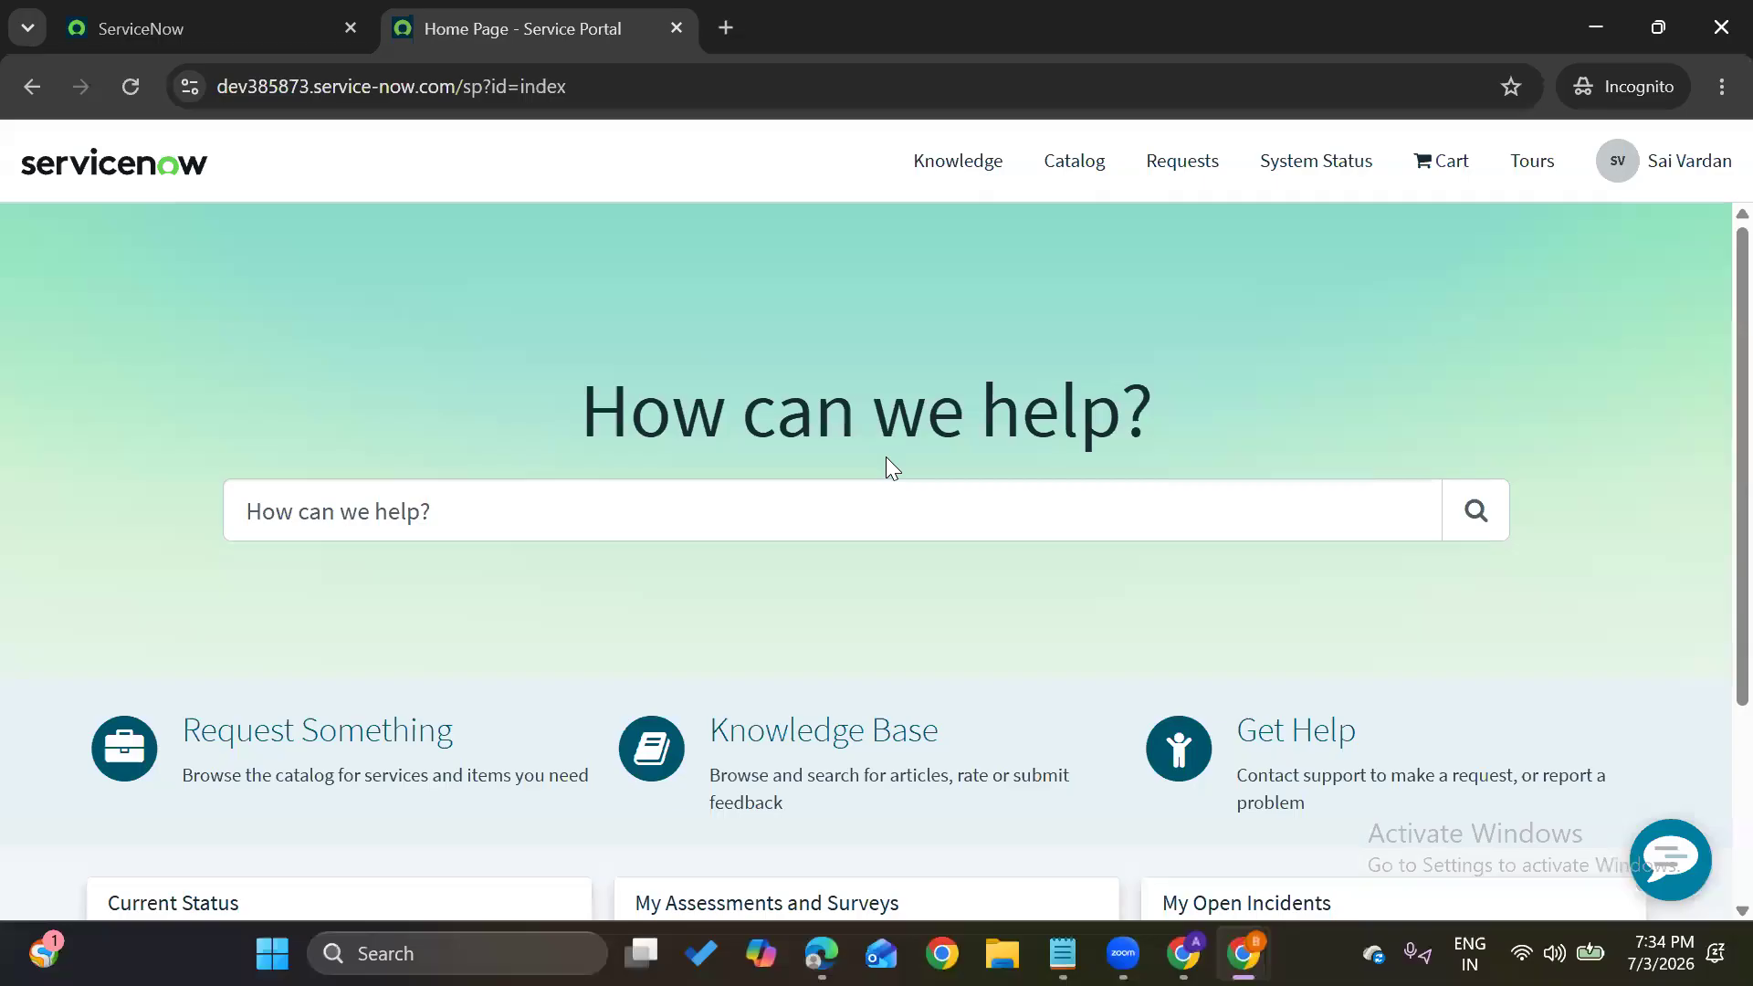
In the admin window, open INC0010006 from the Incidents Open - Unassigned list
mouse_move(1243, 953)
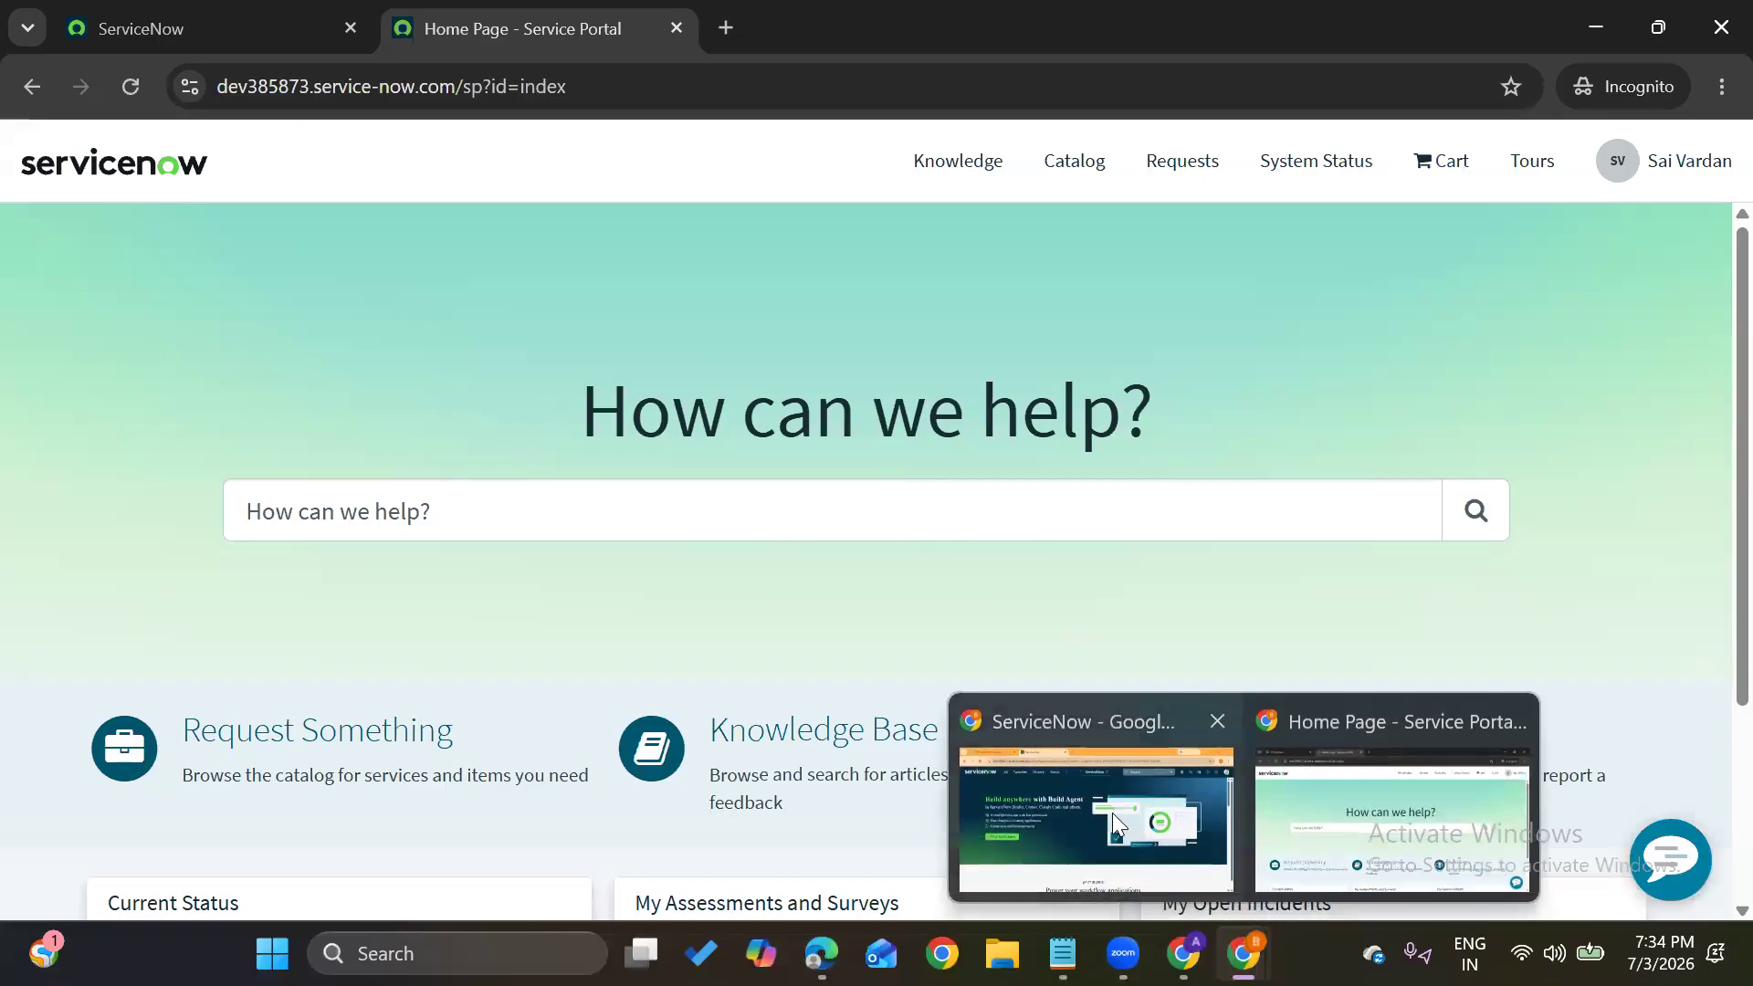
click(1112, 813)
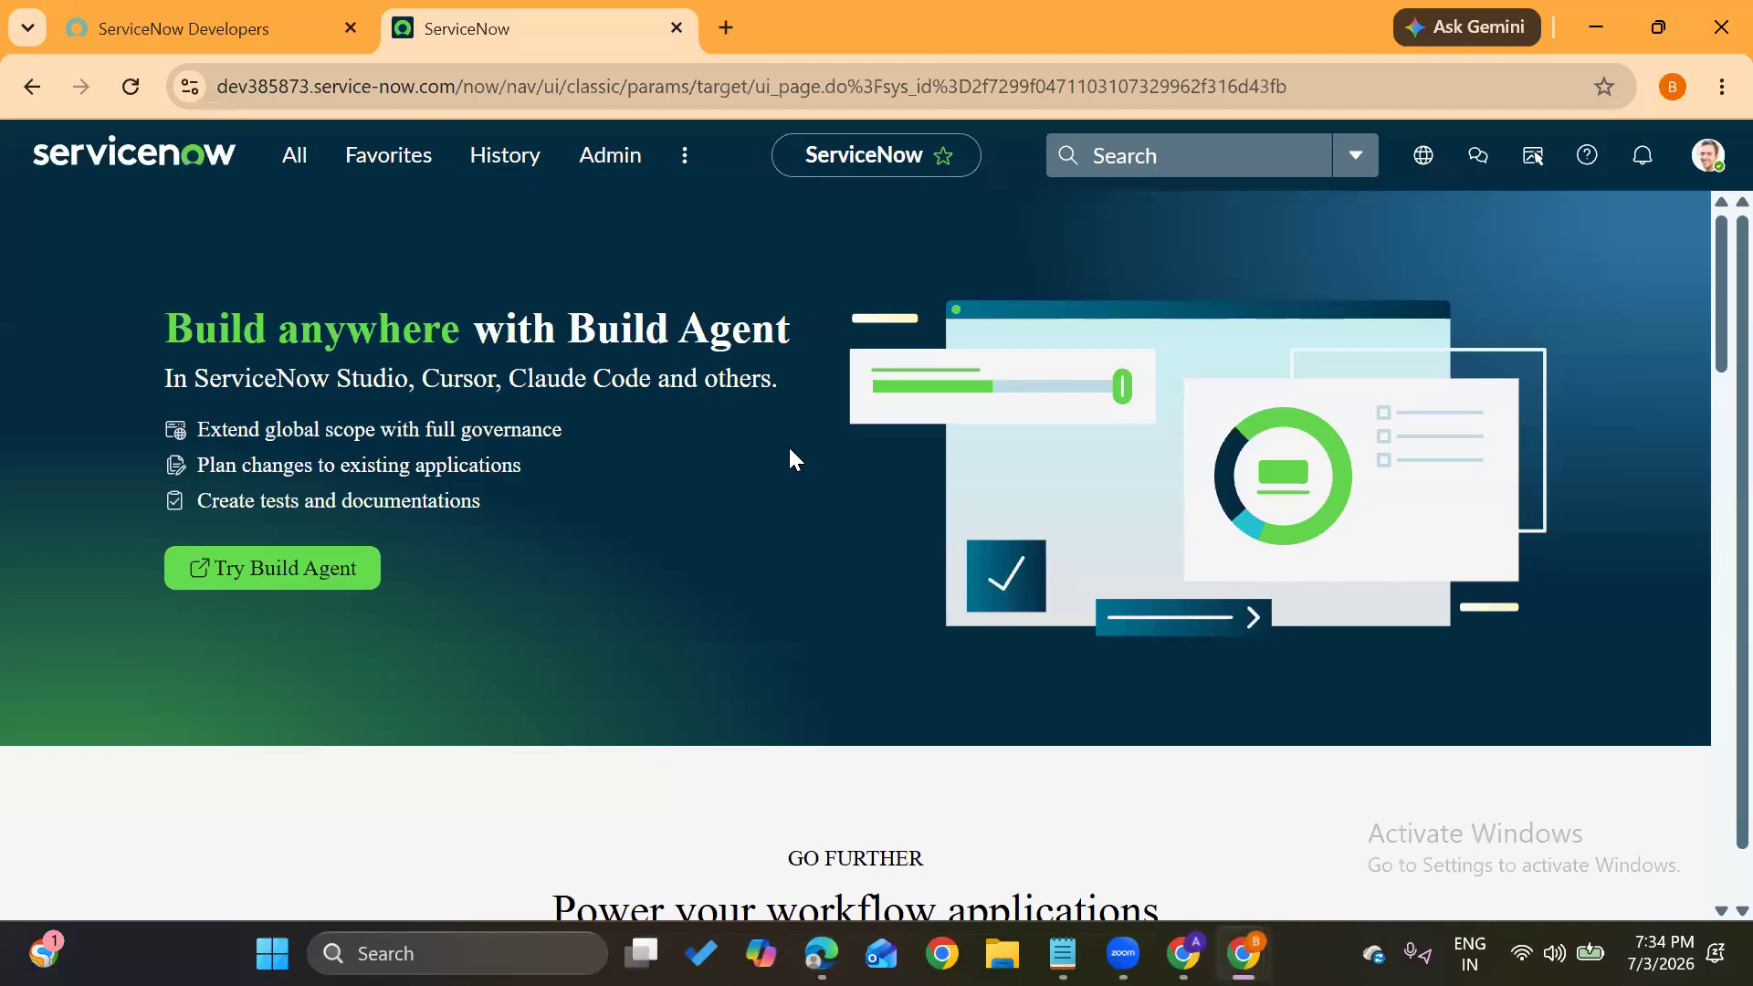
click(309, 155)
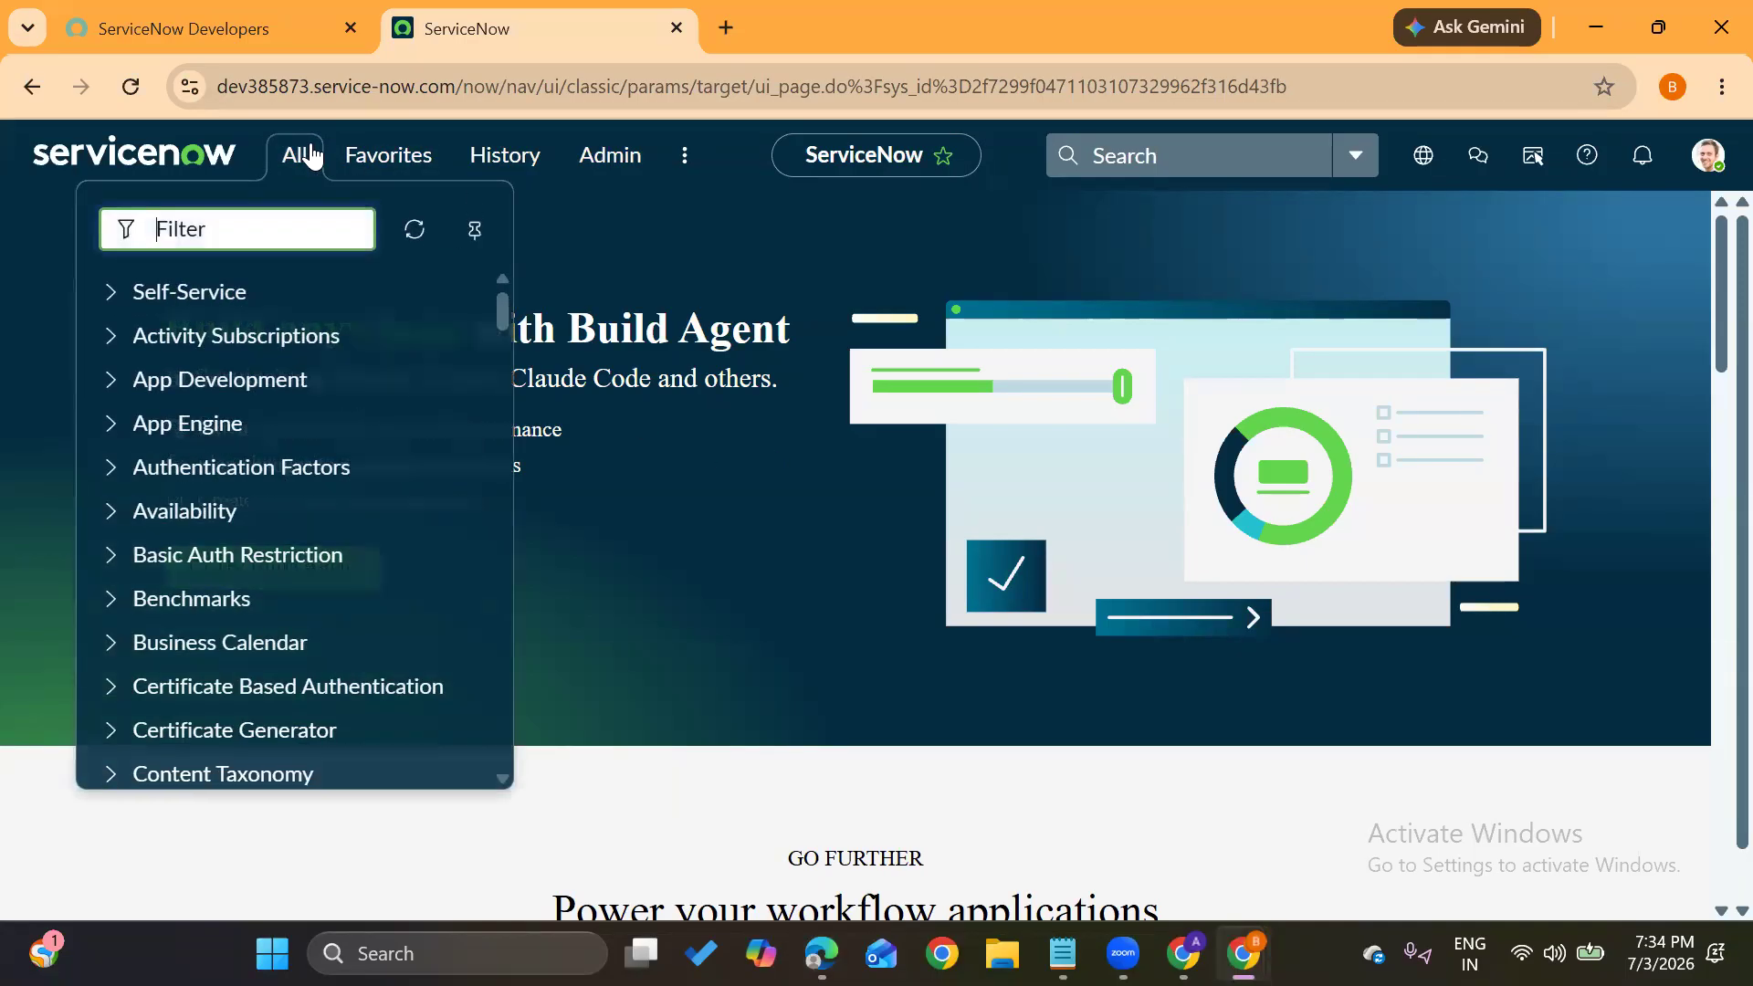
text(incident)
scroll(155, 493, down, 2)
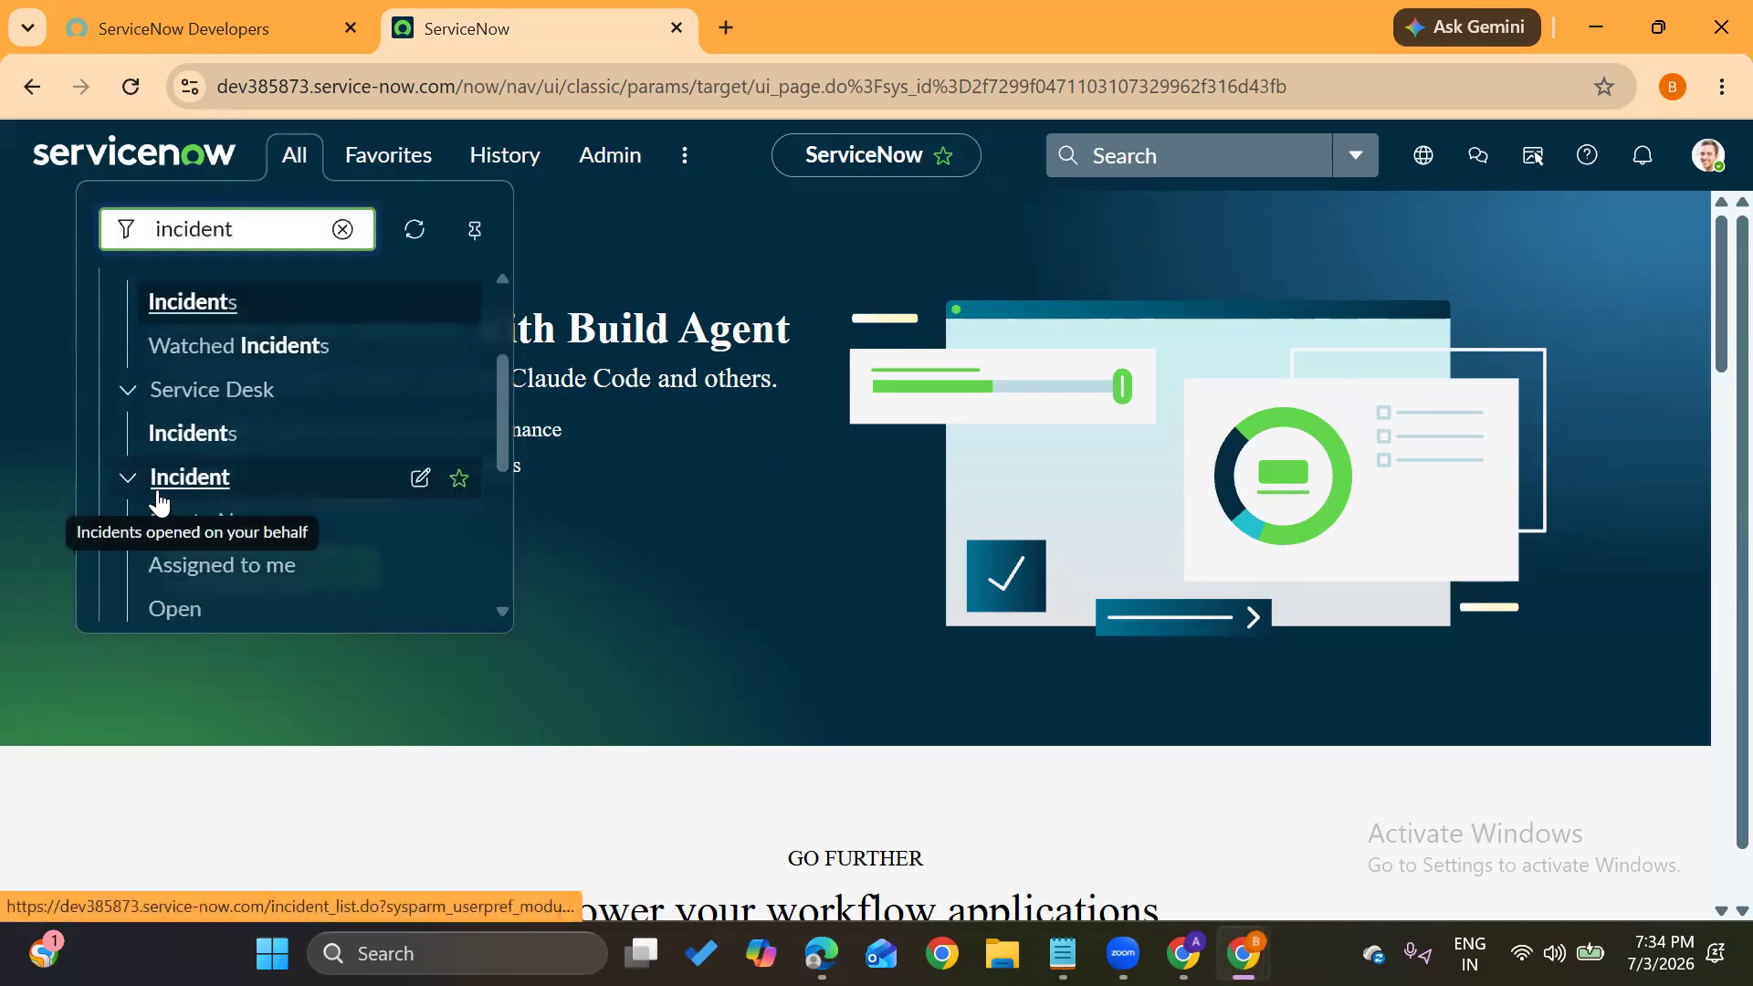
scroll(157, 500, down, 2)
click(186, 535)
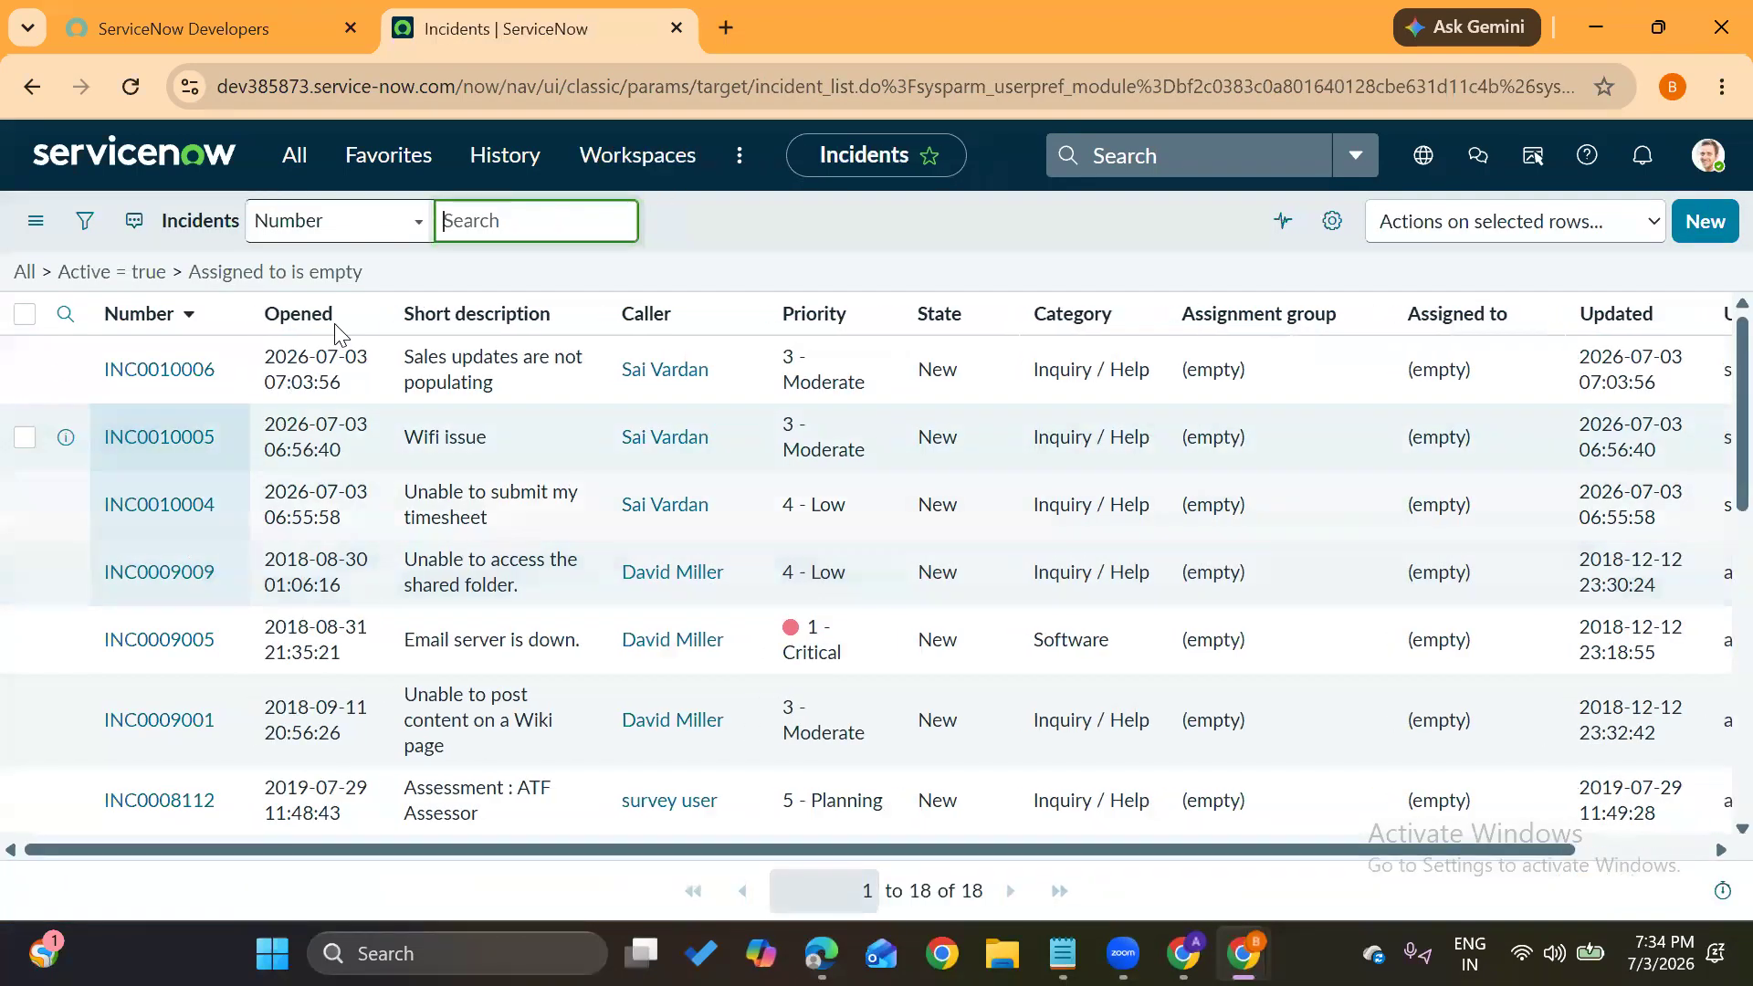
drag(406, 357, 495, 383)
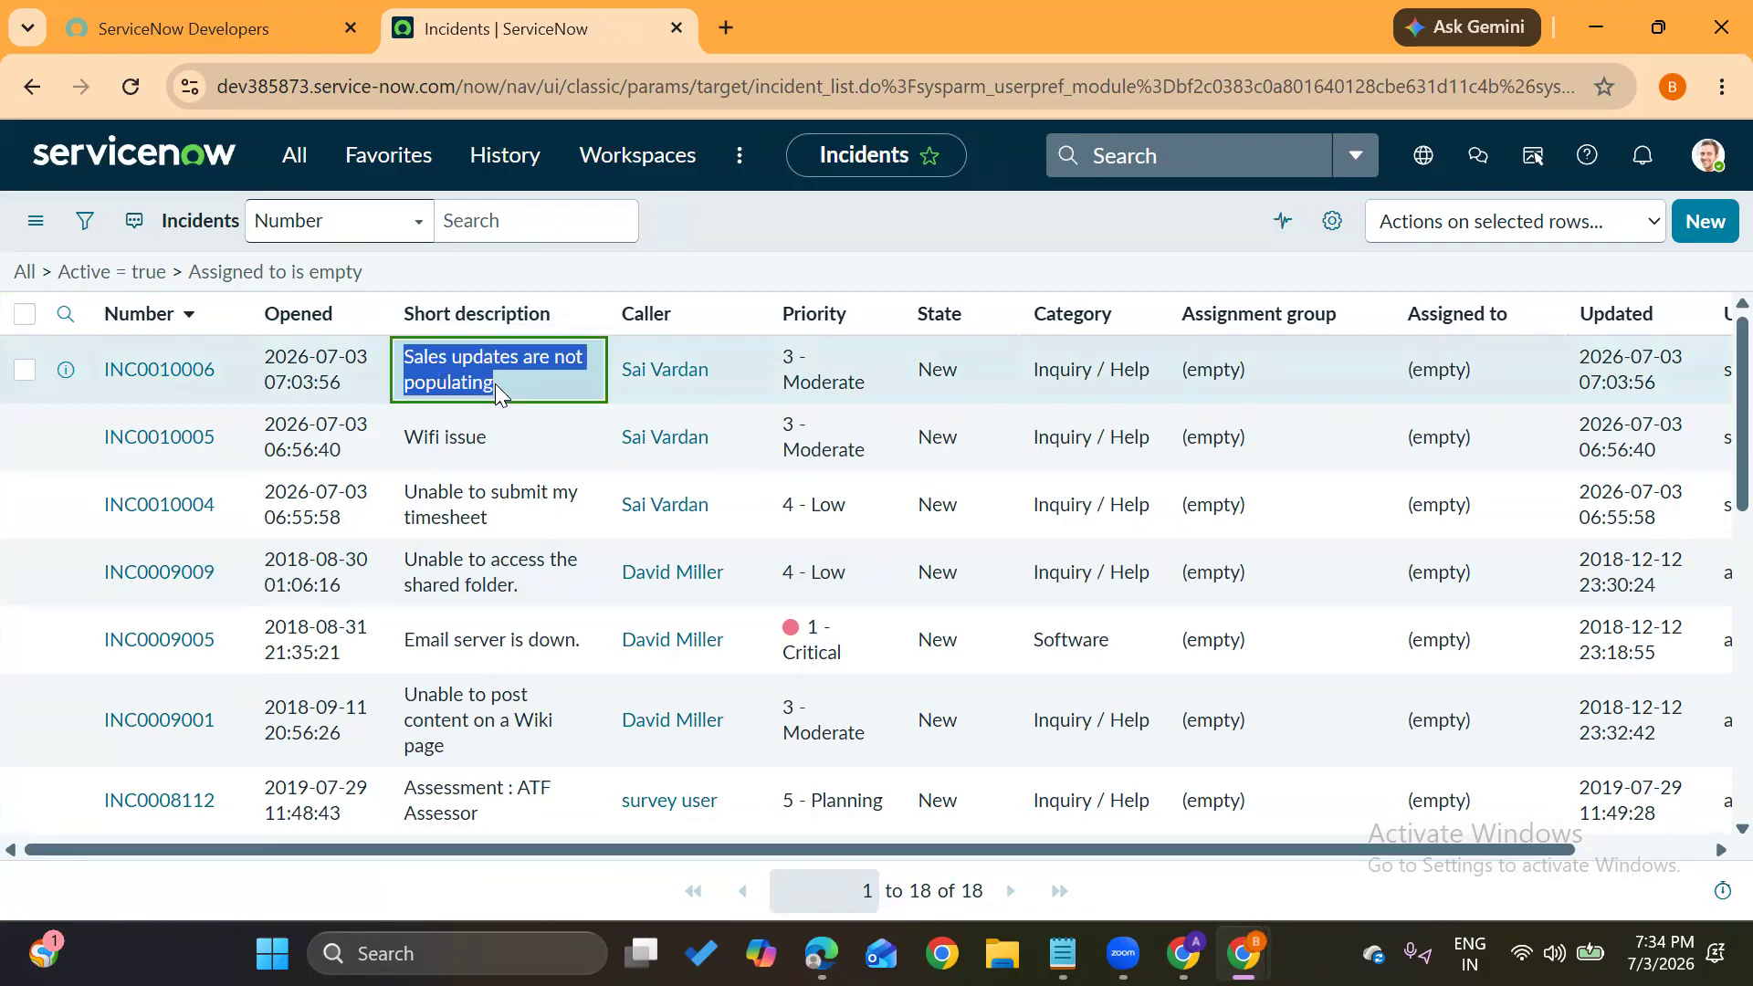
click(705, 206)
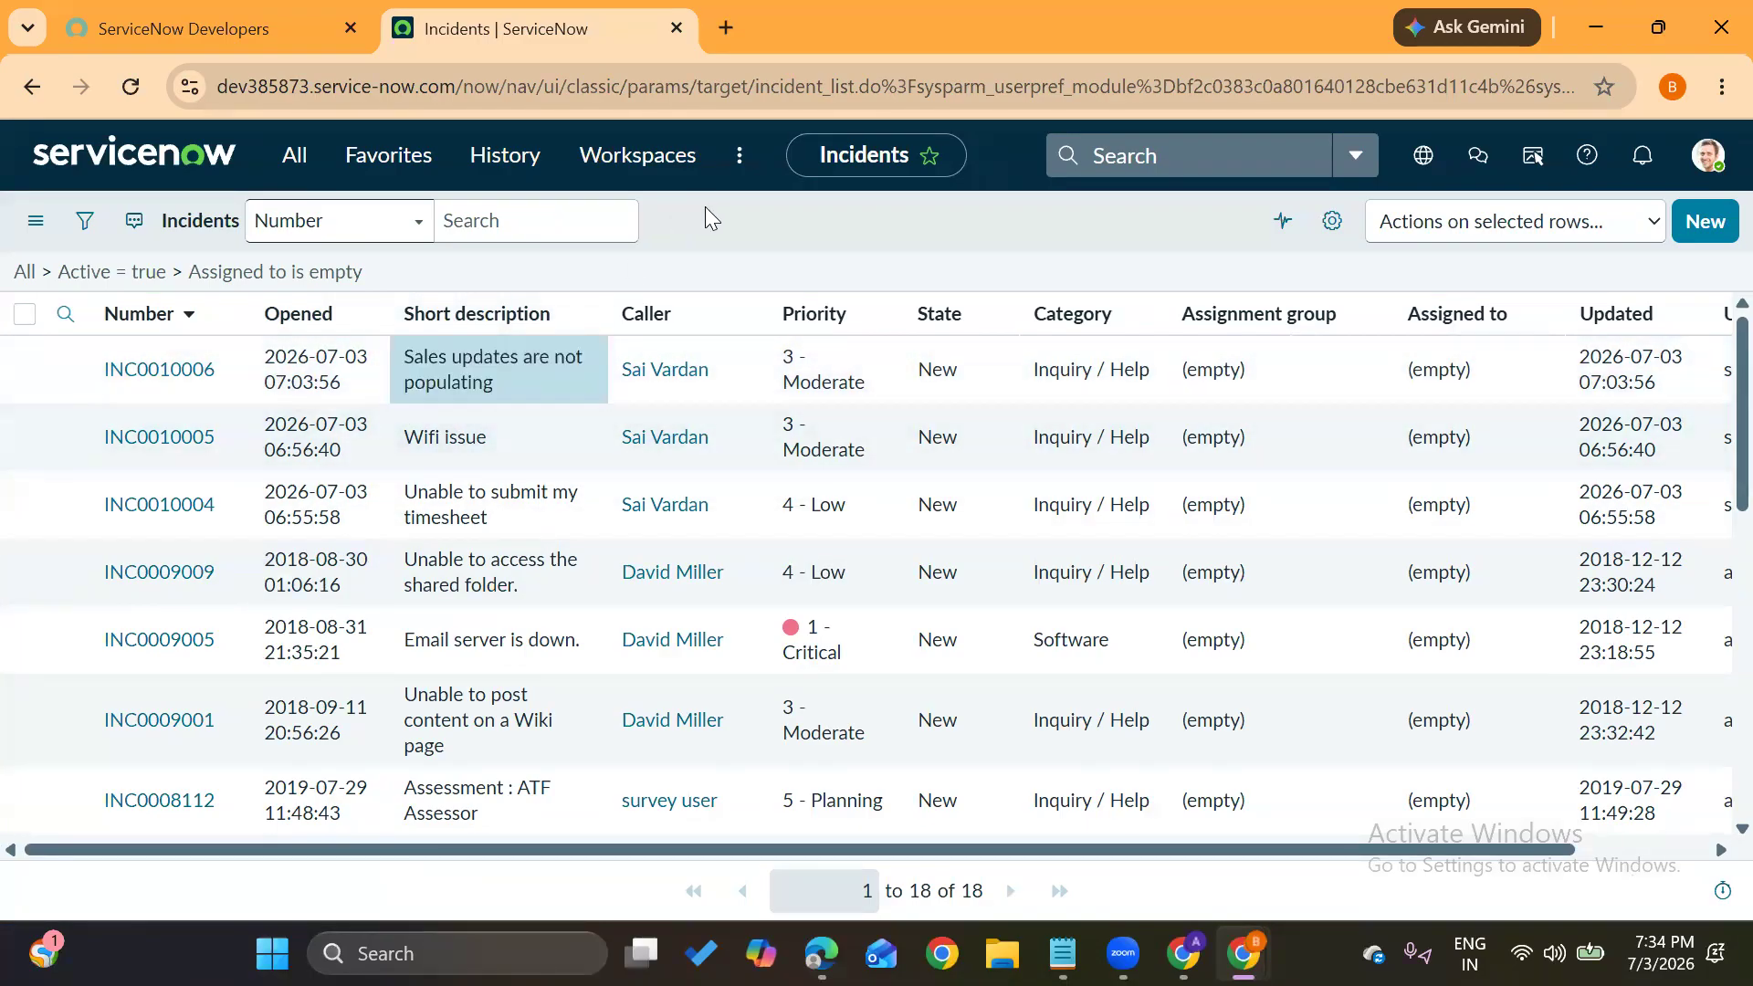
click(166, 369)
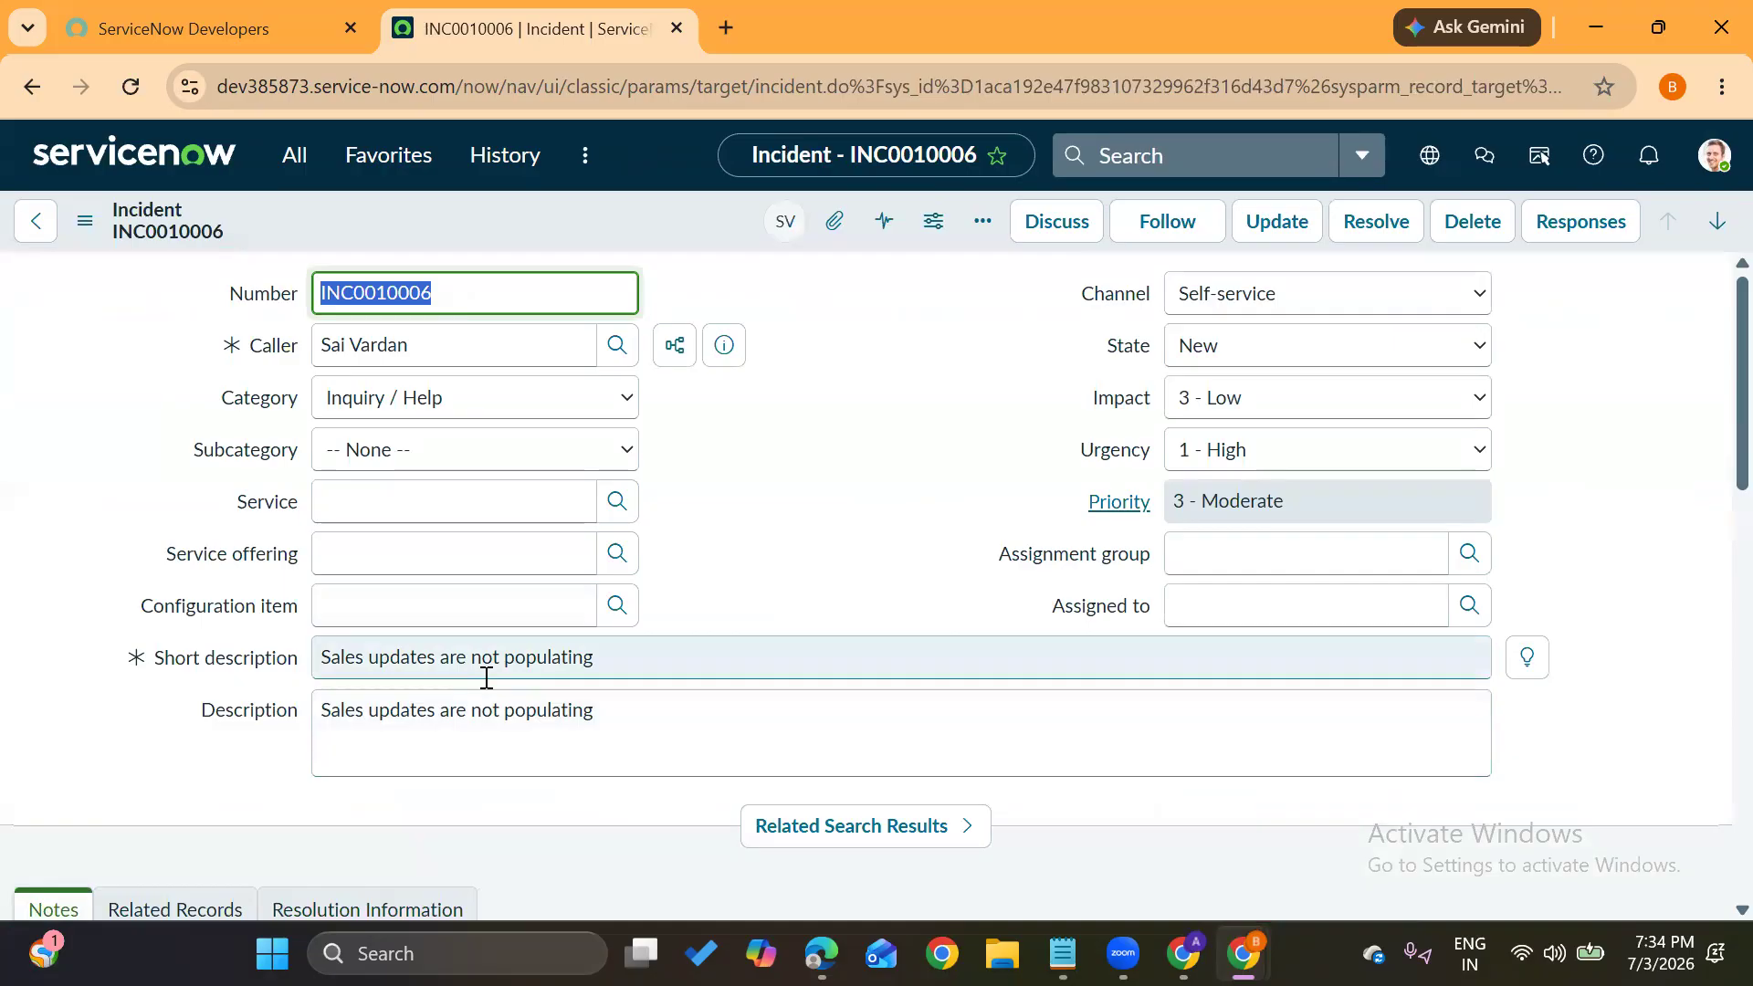
Set category Software (subcategory None) and assignment group Salesforce support, then save the incident
click(528, 407)
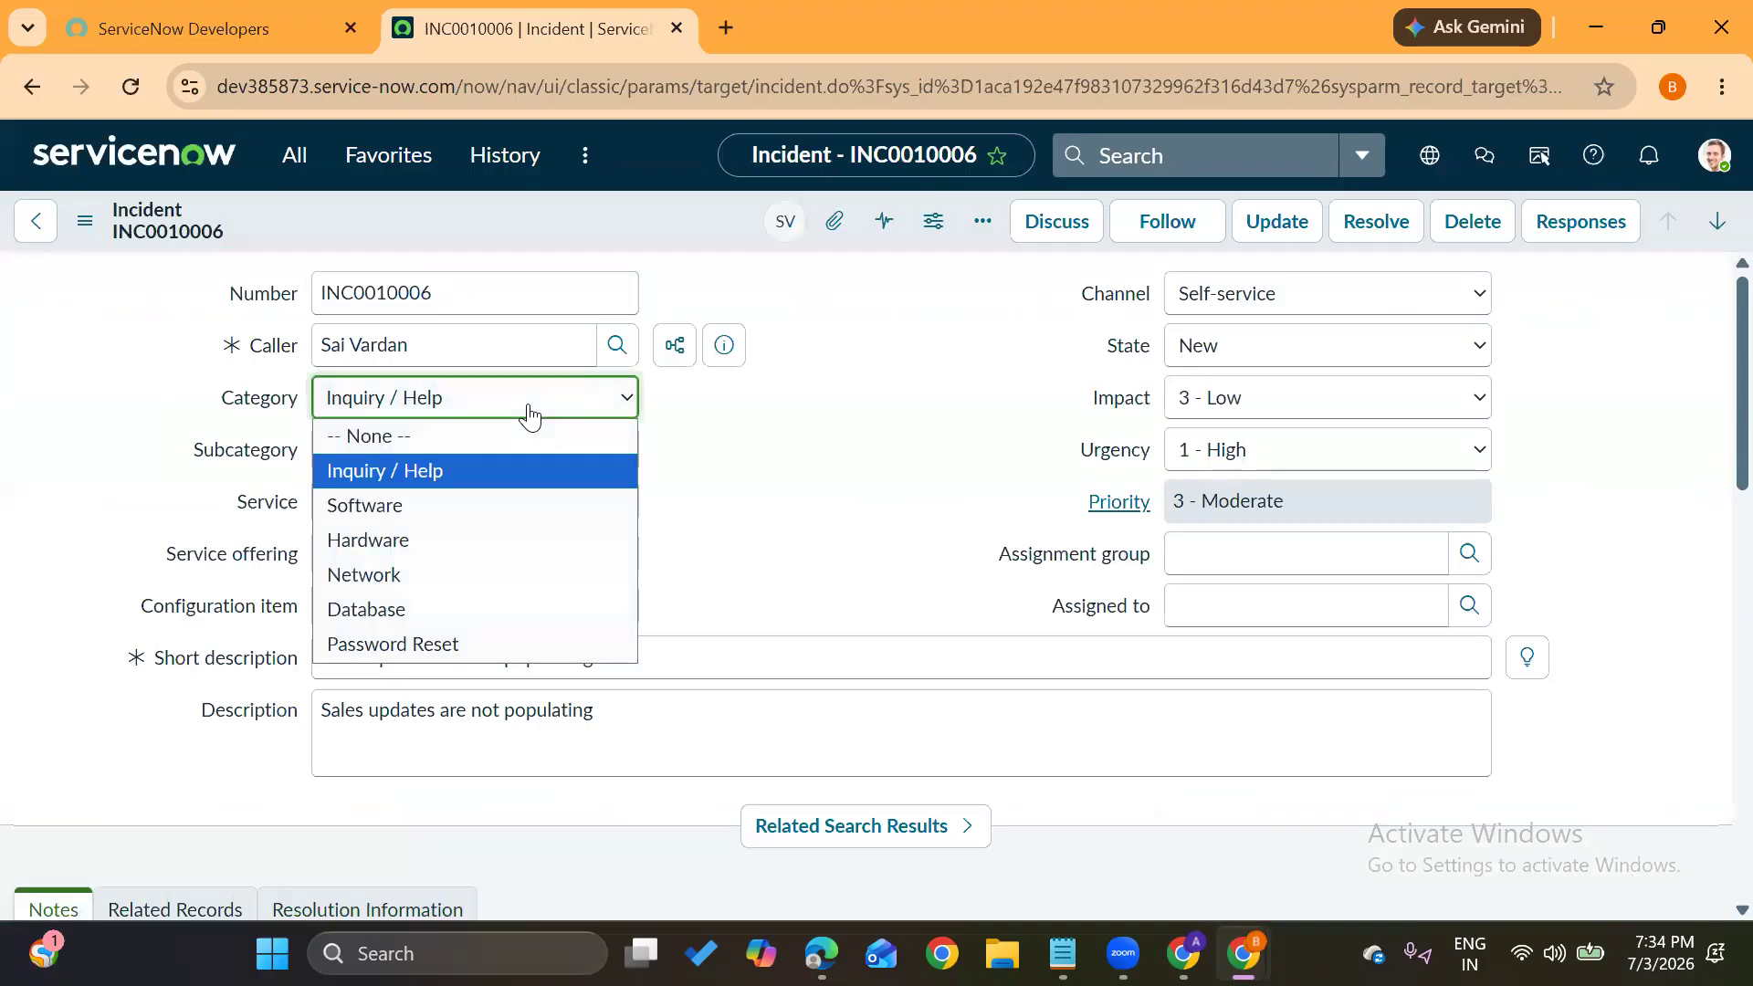
click(462, 505)
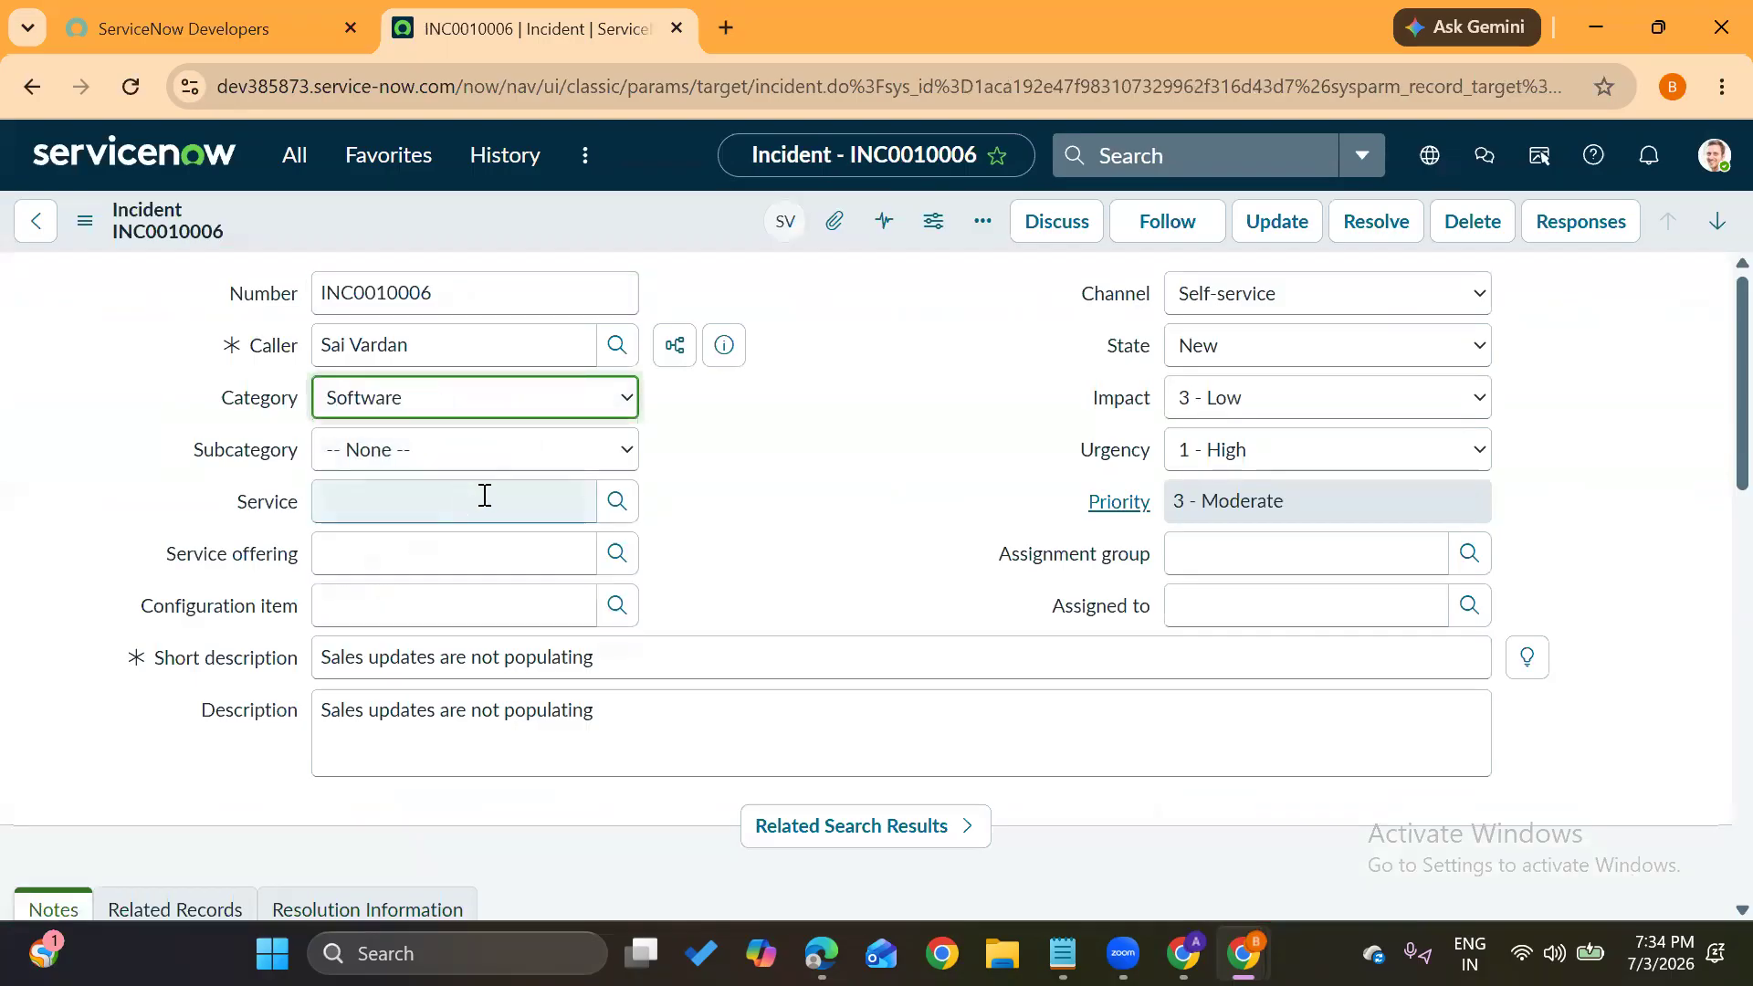
click(518, 454)
click(711, 510)
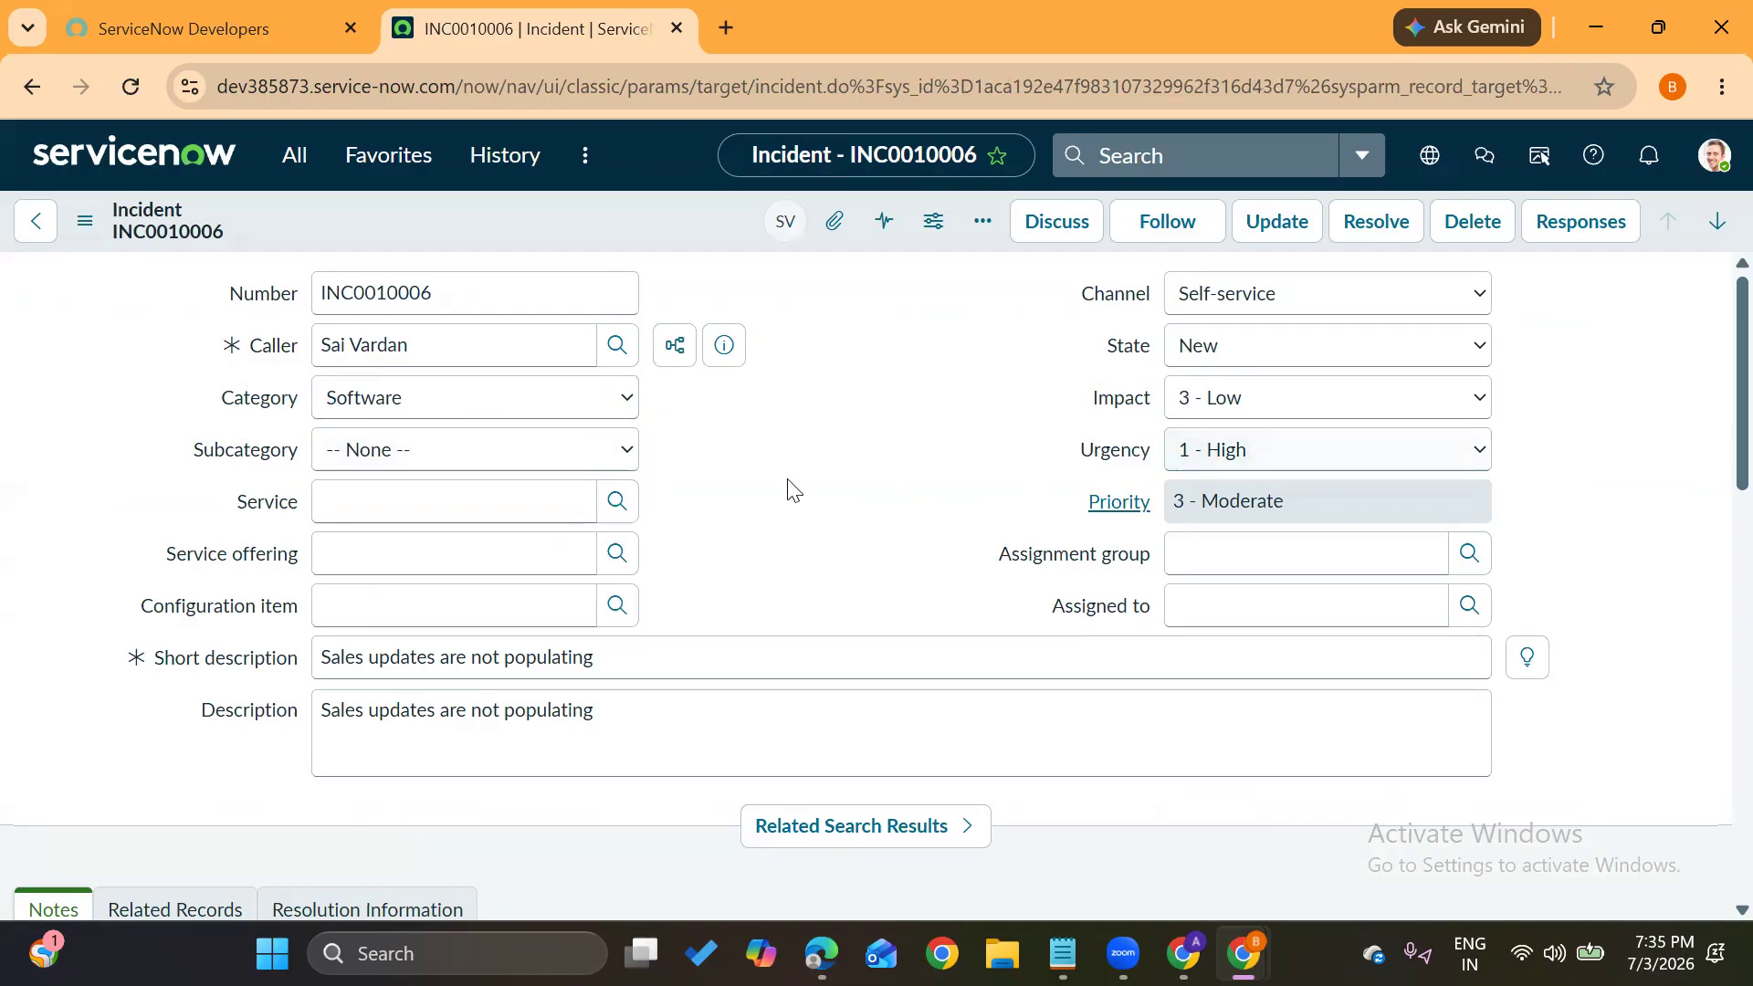
click(1230, 549)
text(sales)
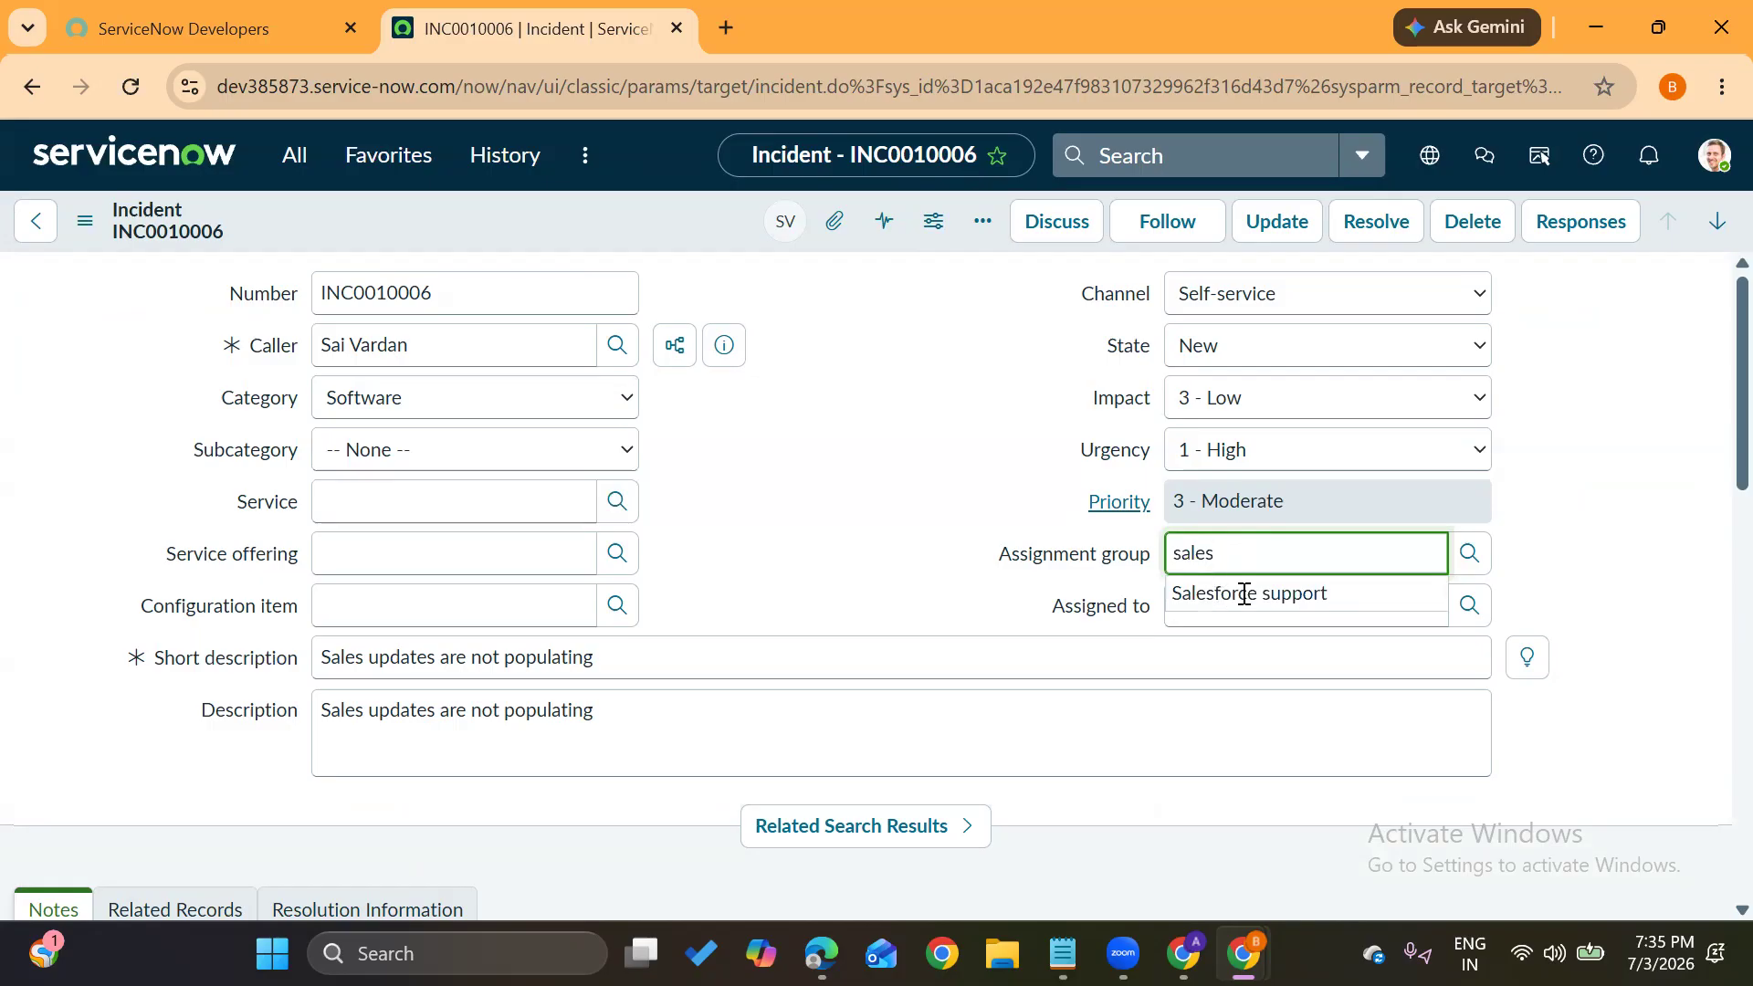
click(1276, 596)
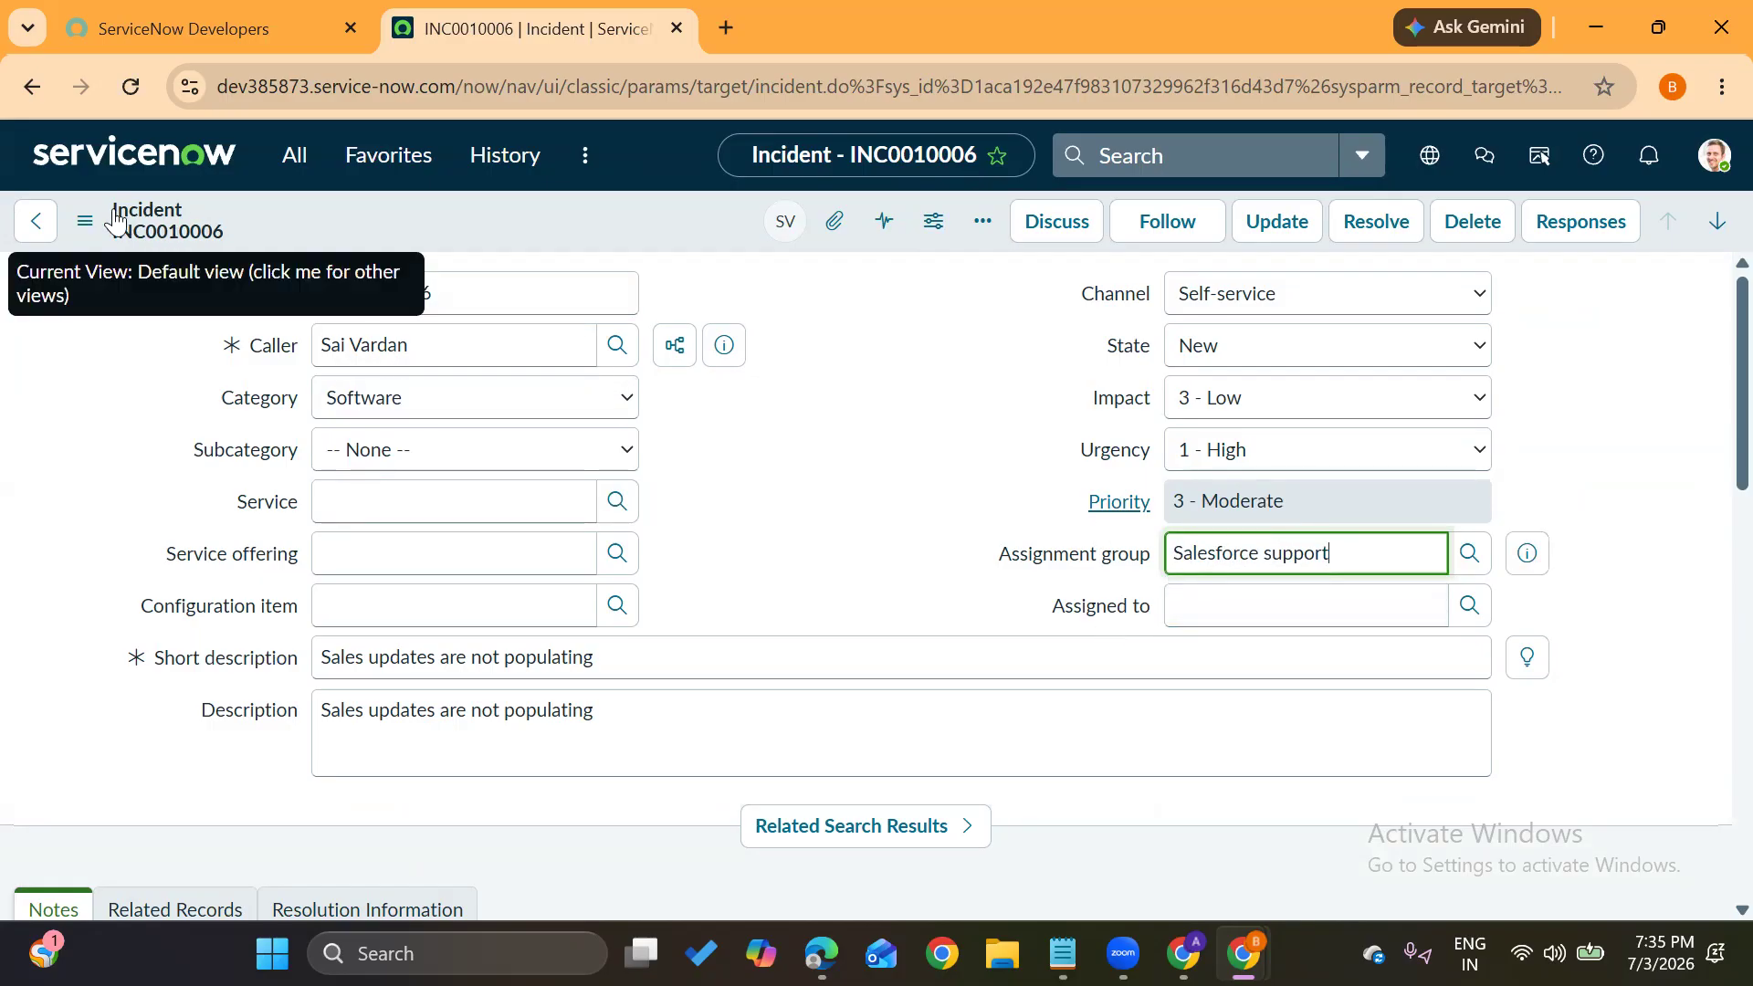
click(88, 223)
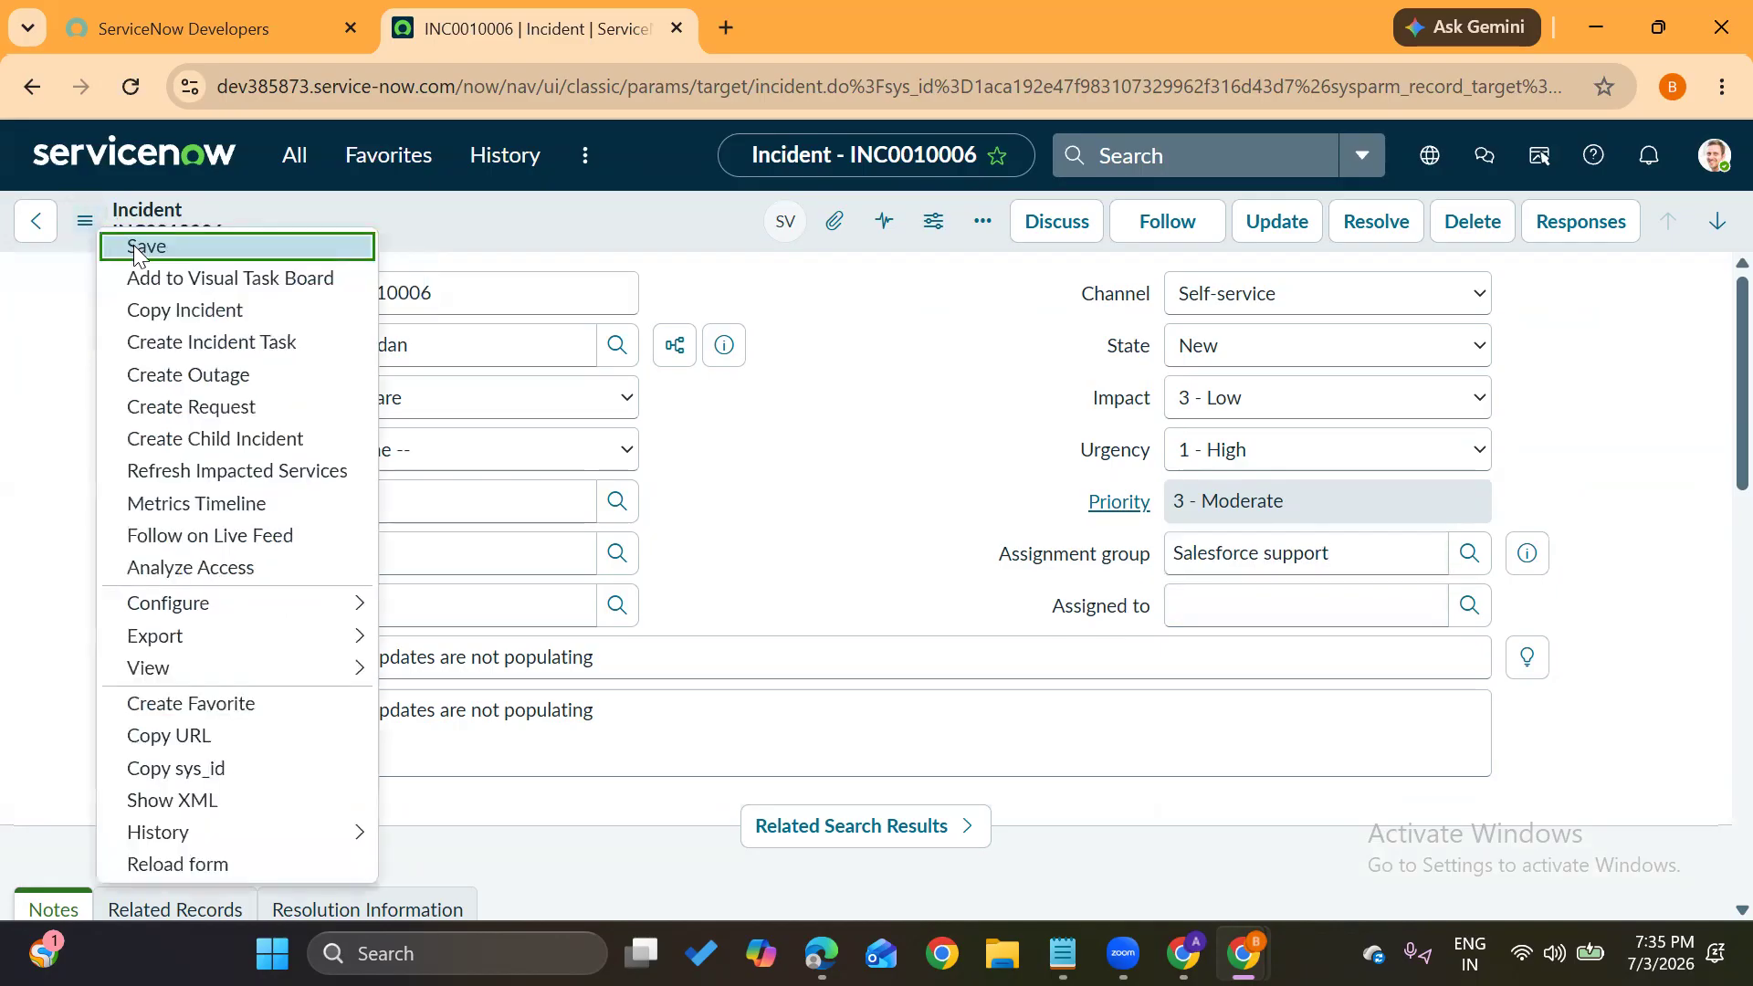
click(133, 244)
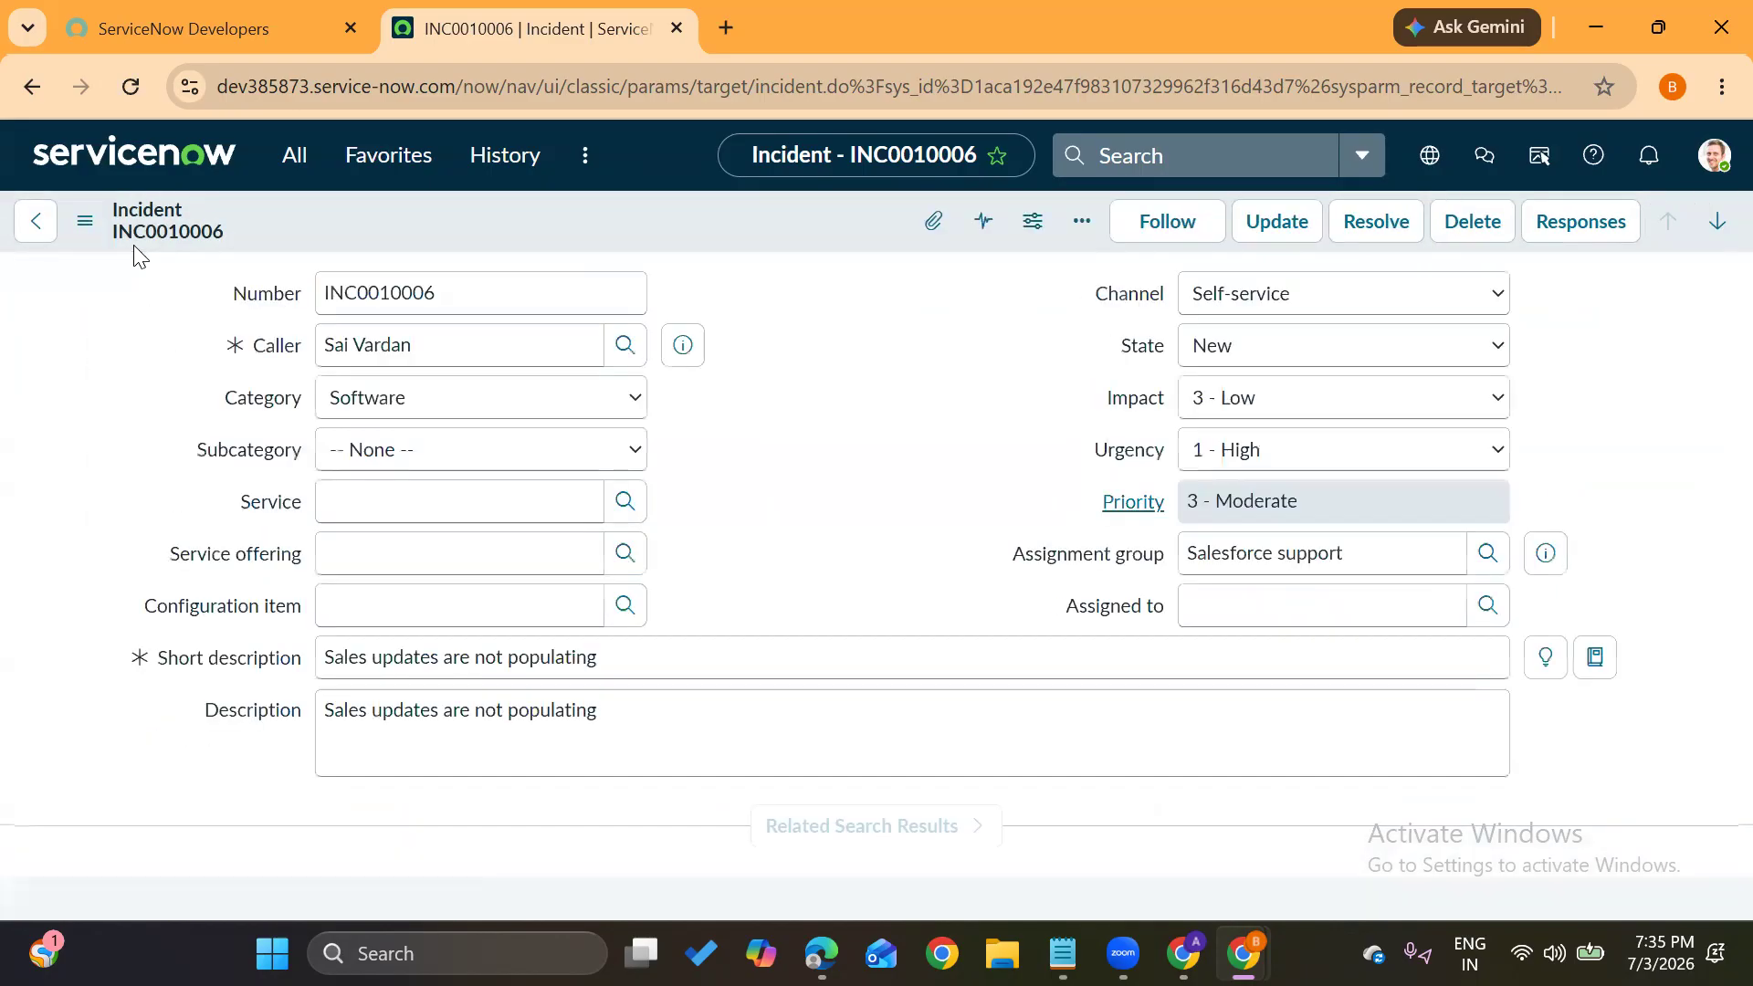
drag(398, 345, 330, 345)
drag(1374, 558, 1062, 630)
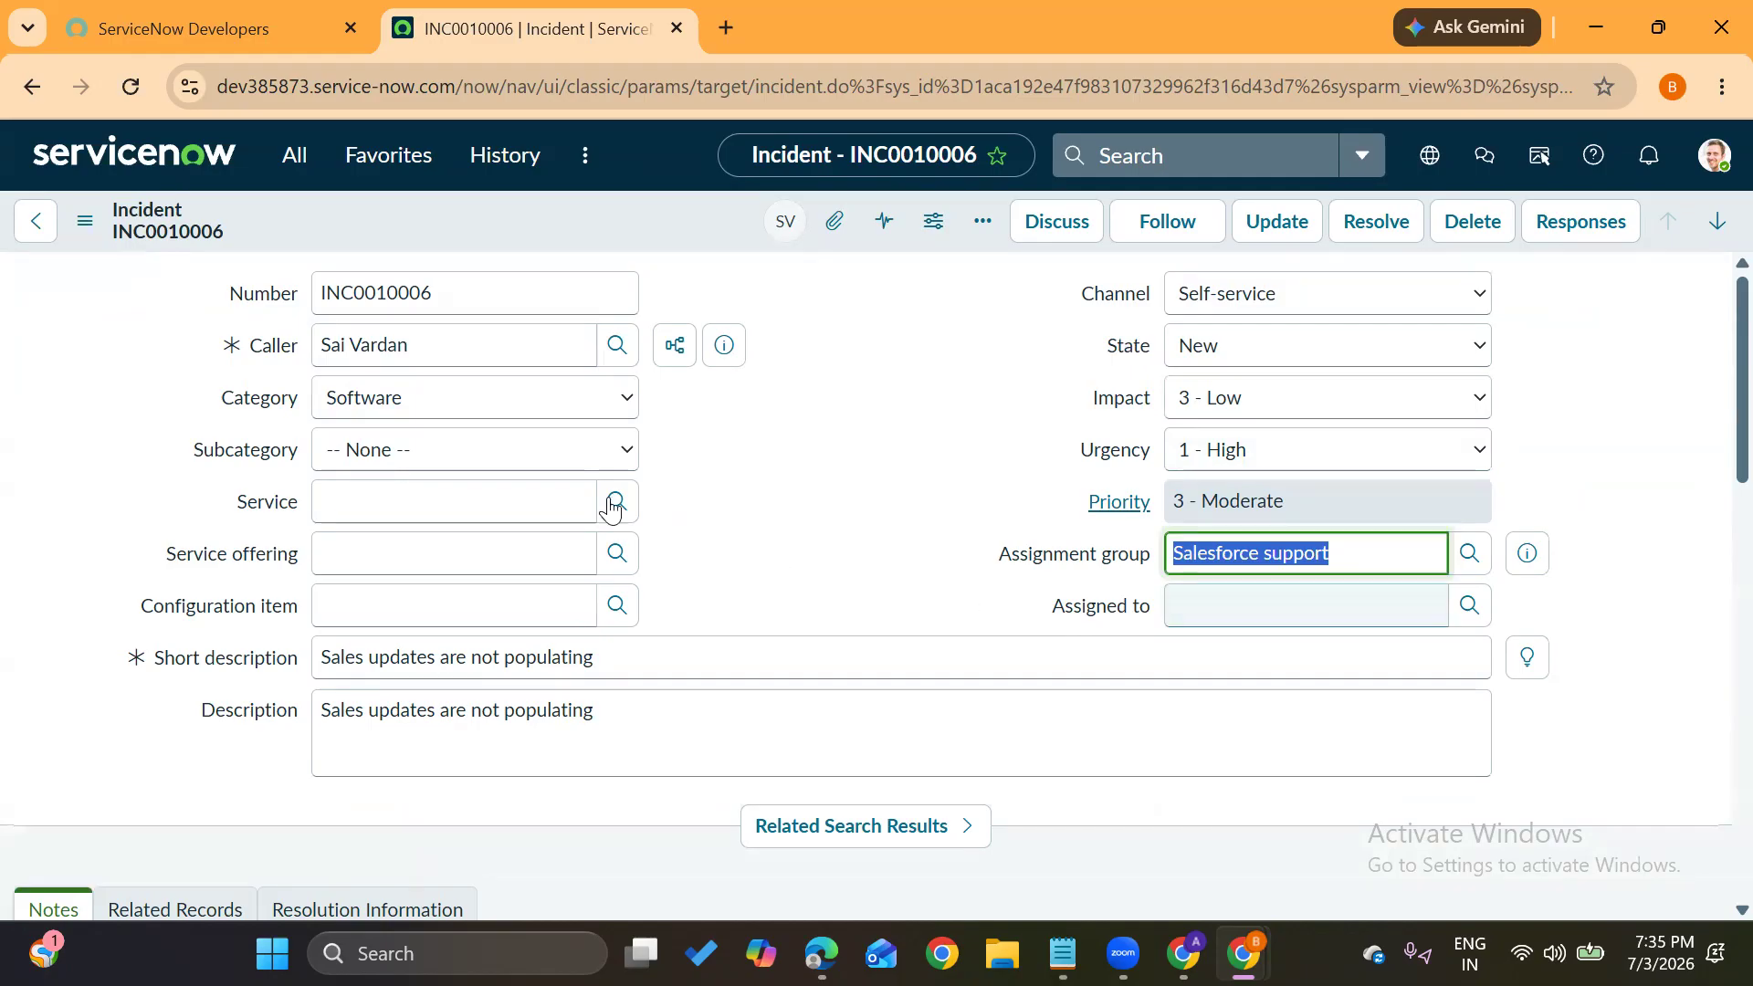
click(423, 345)
drag(423, 344, 272, 352)
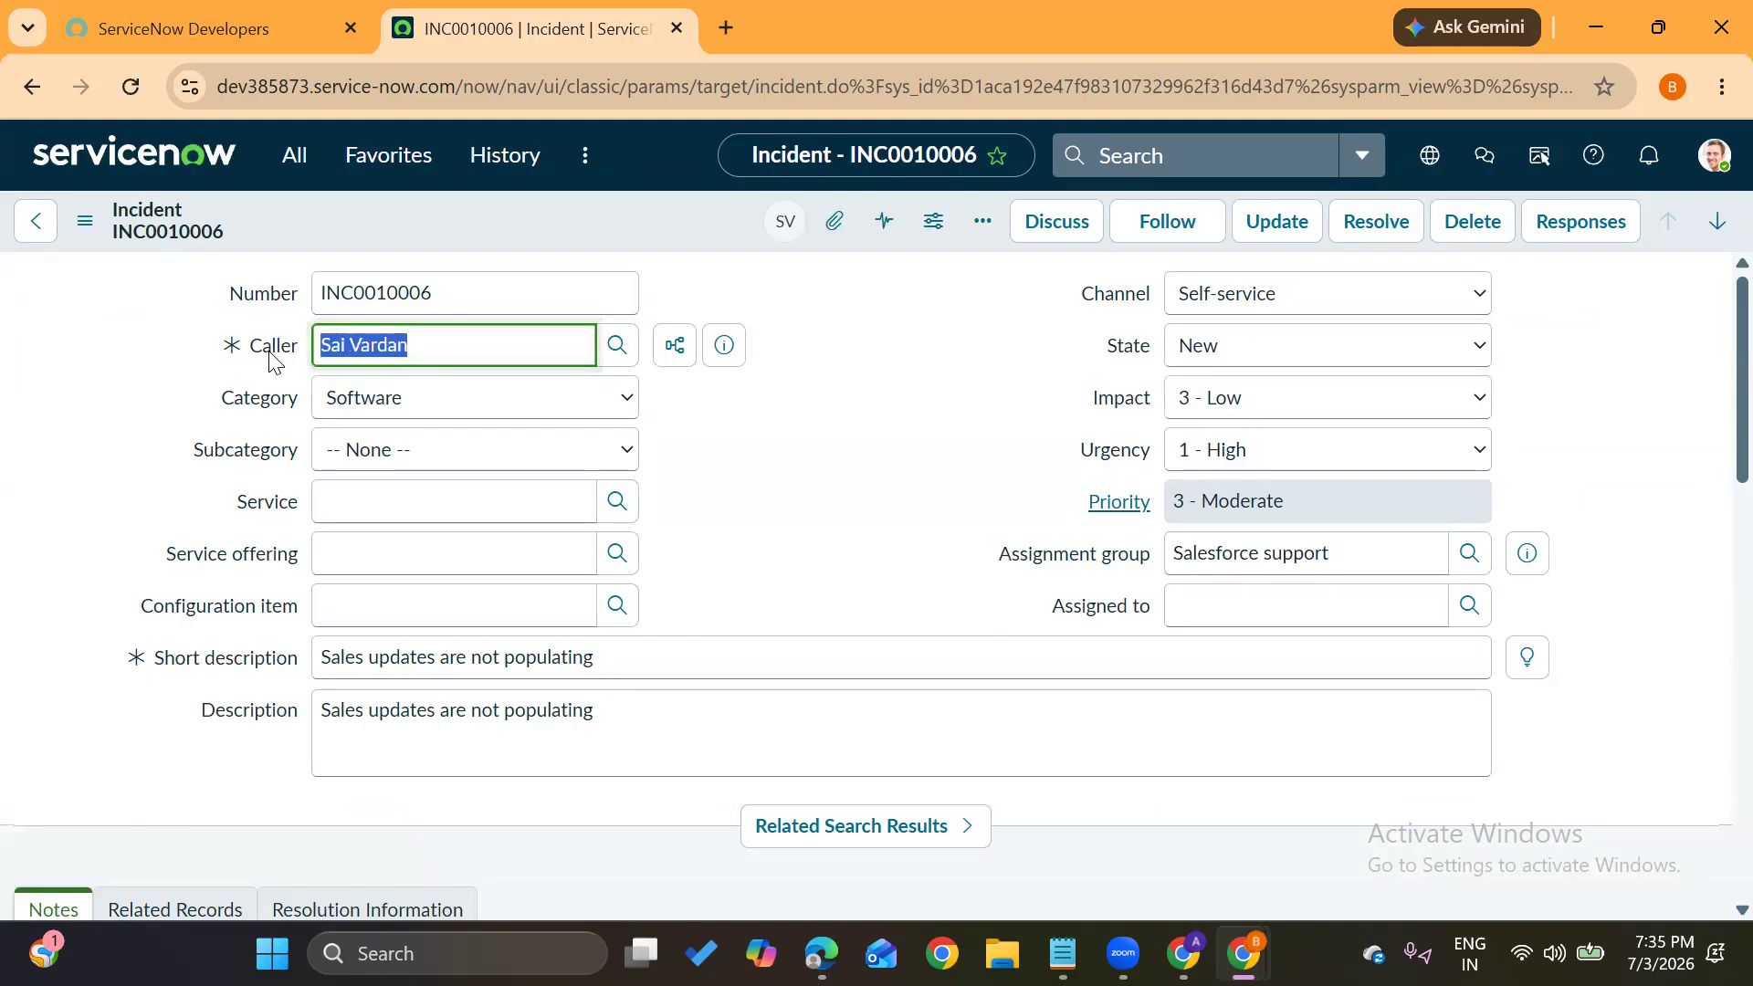
click(1314, 557)
drag(1315, 557, 1133, 531)
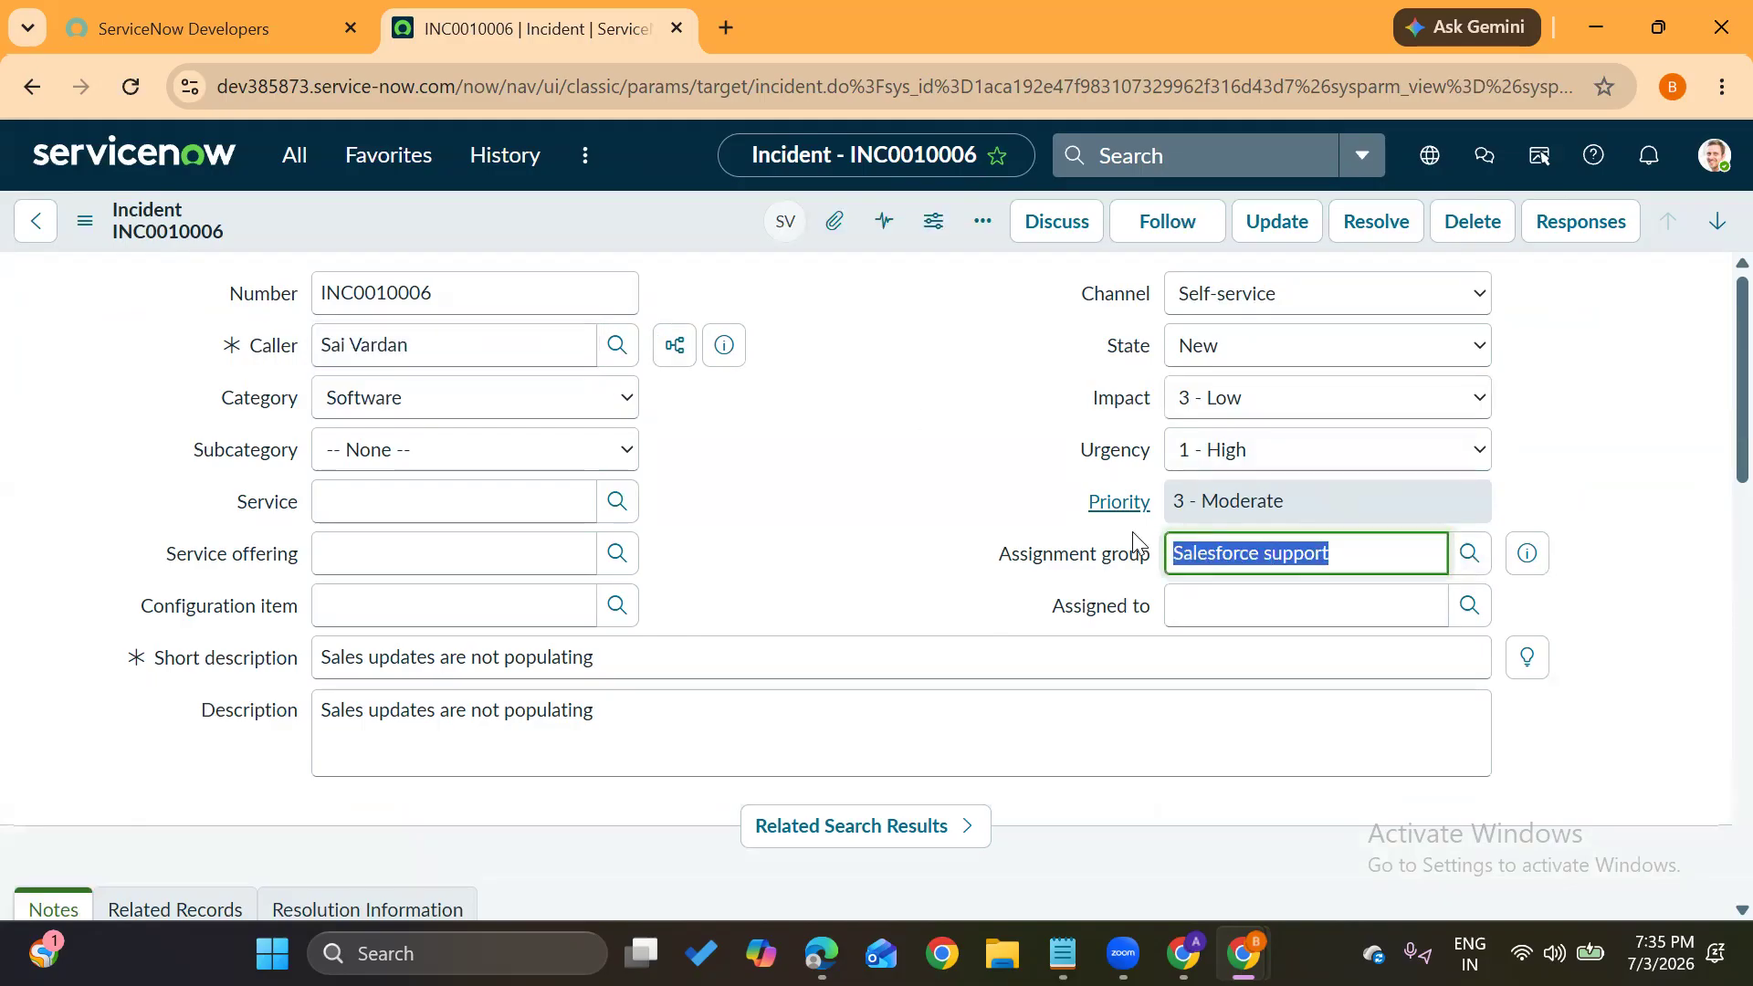
click(1469, 605)
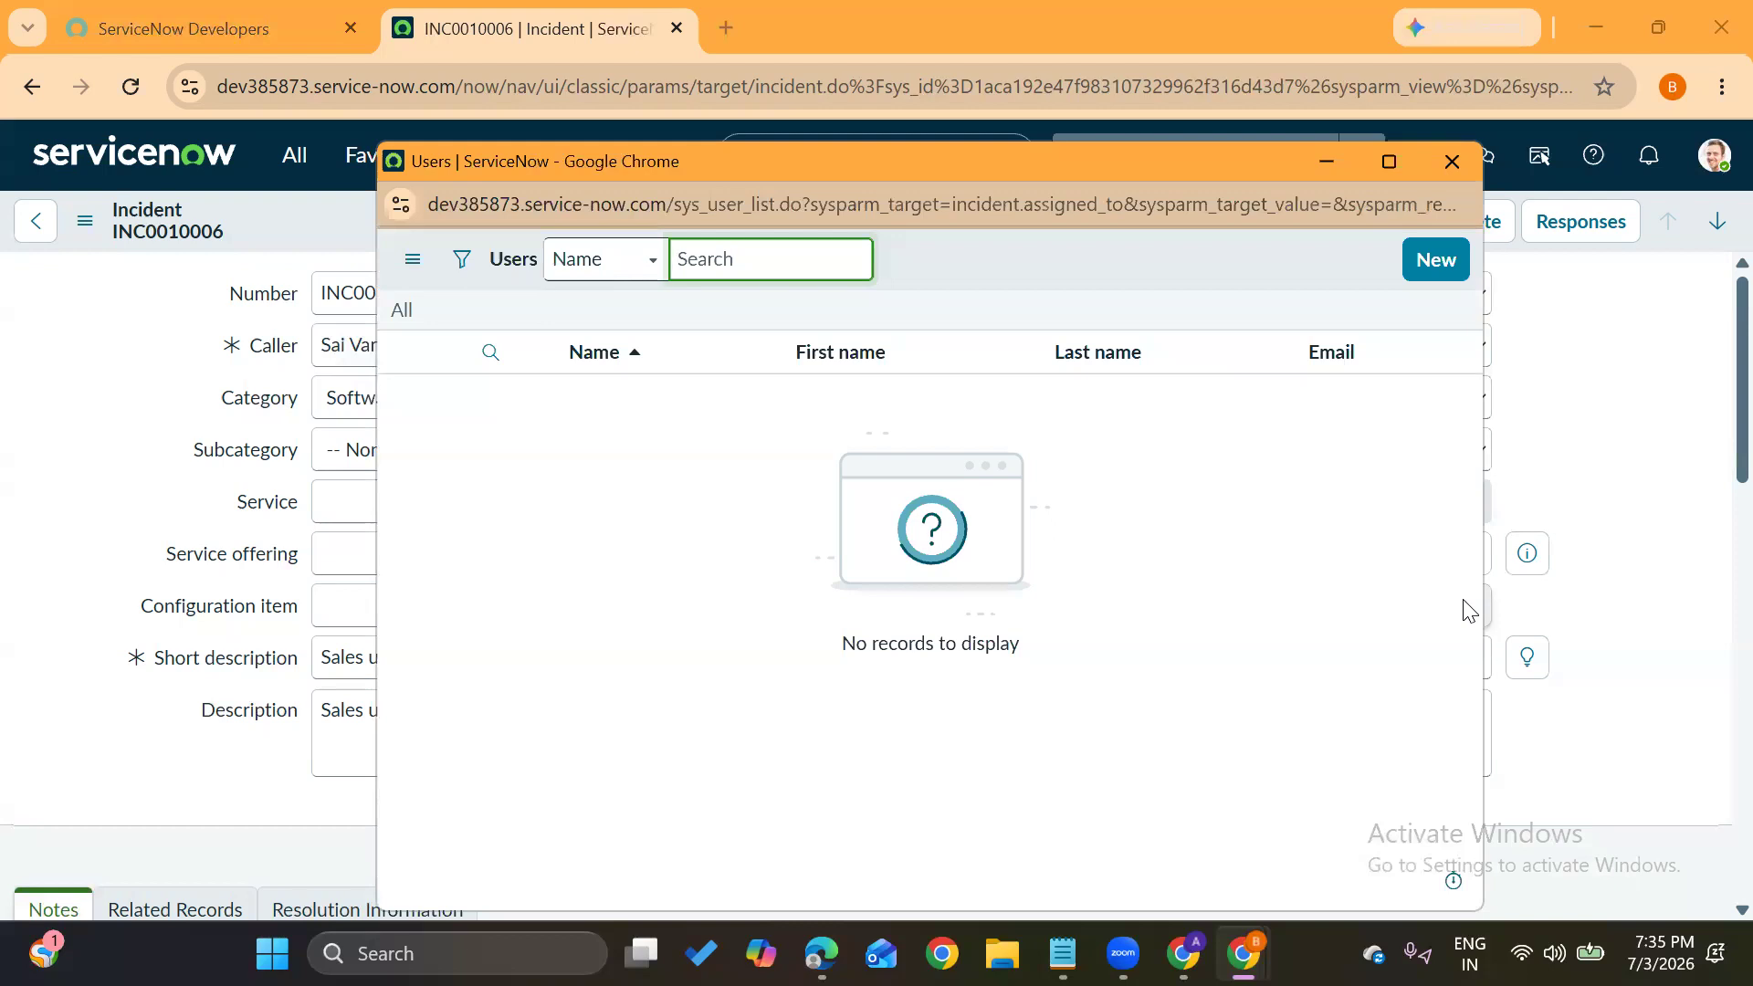
click(1451, 161)
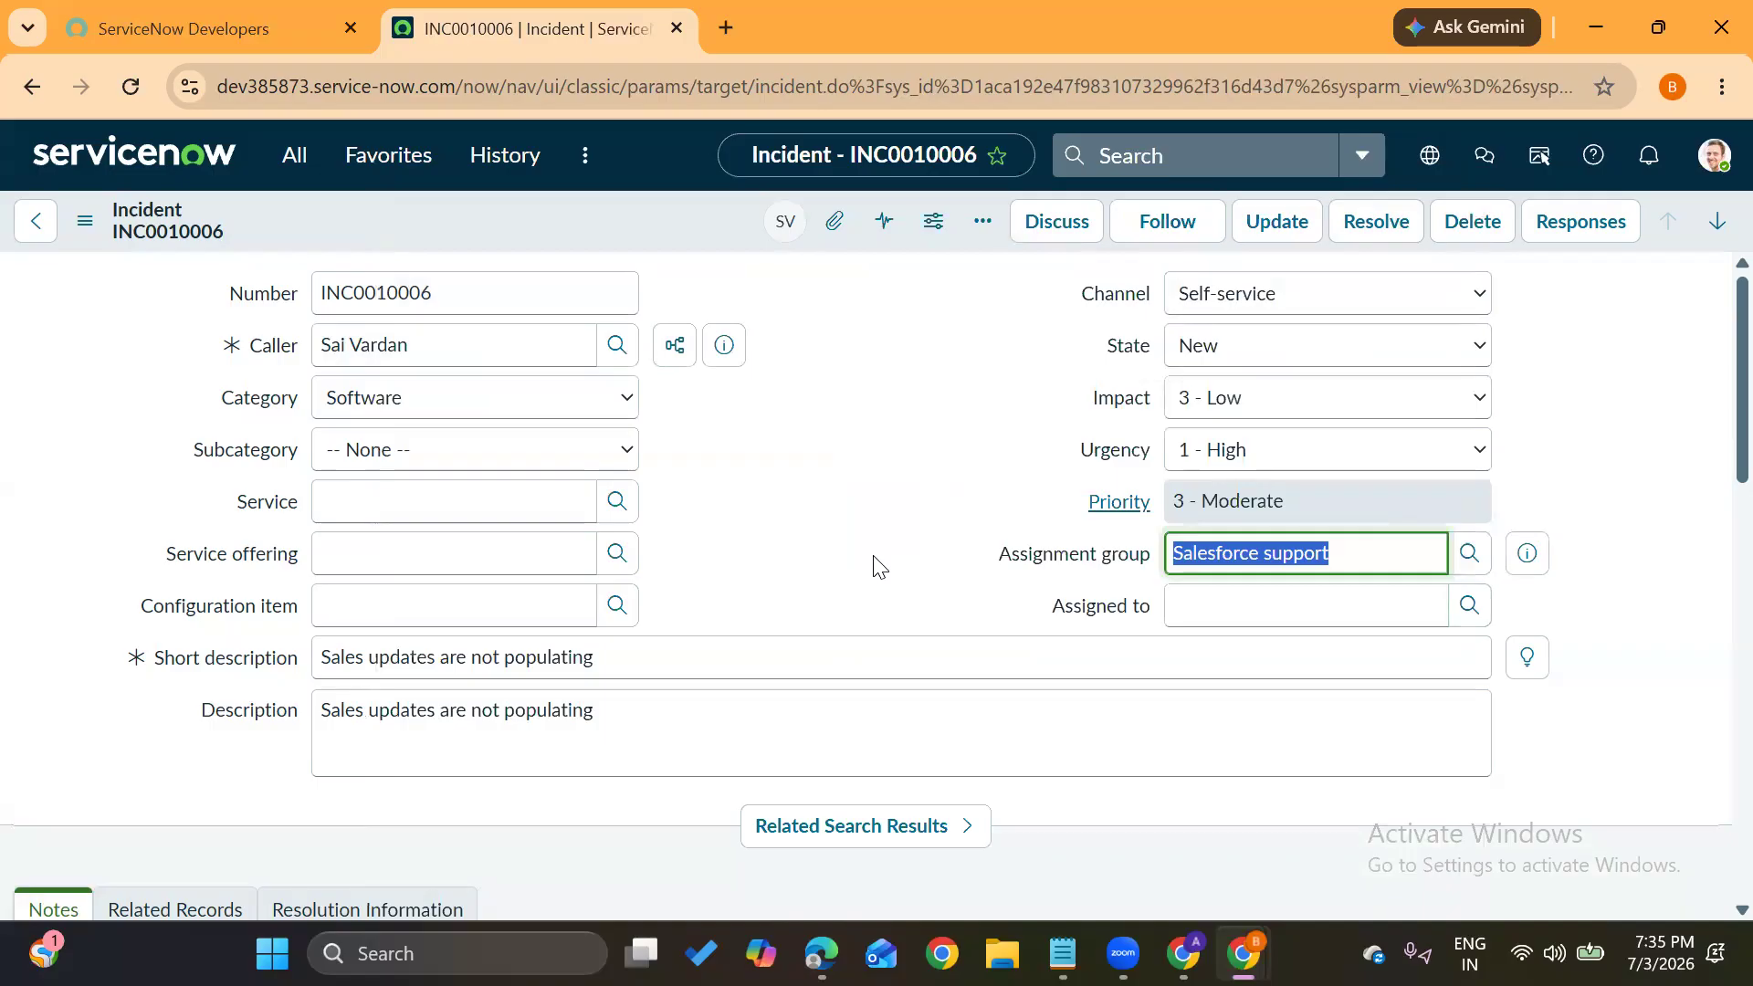
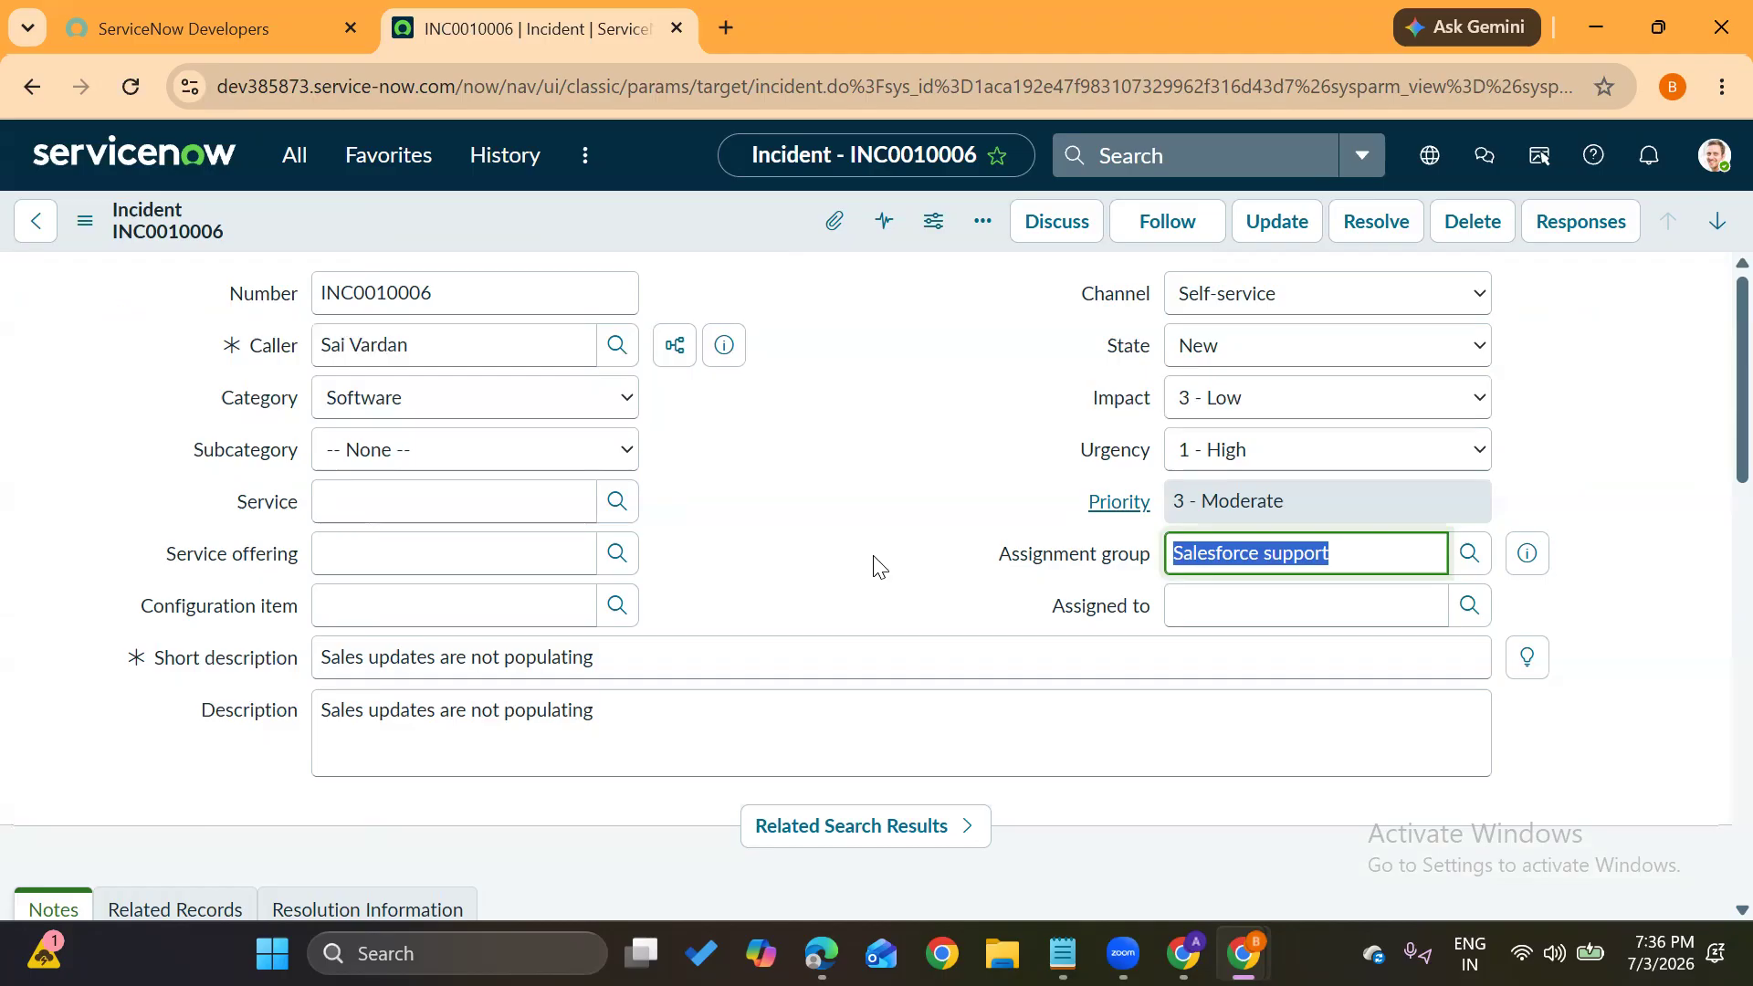
Clear the Assignment group selection on the incident form and bring the user-administration notes to the front
click(873, 557)
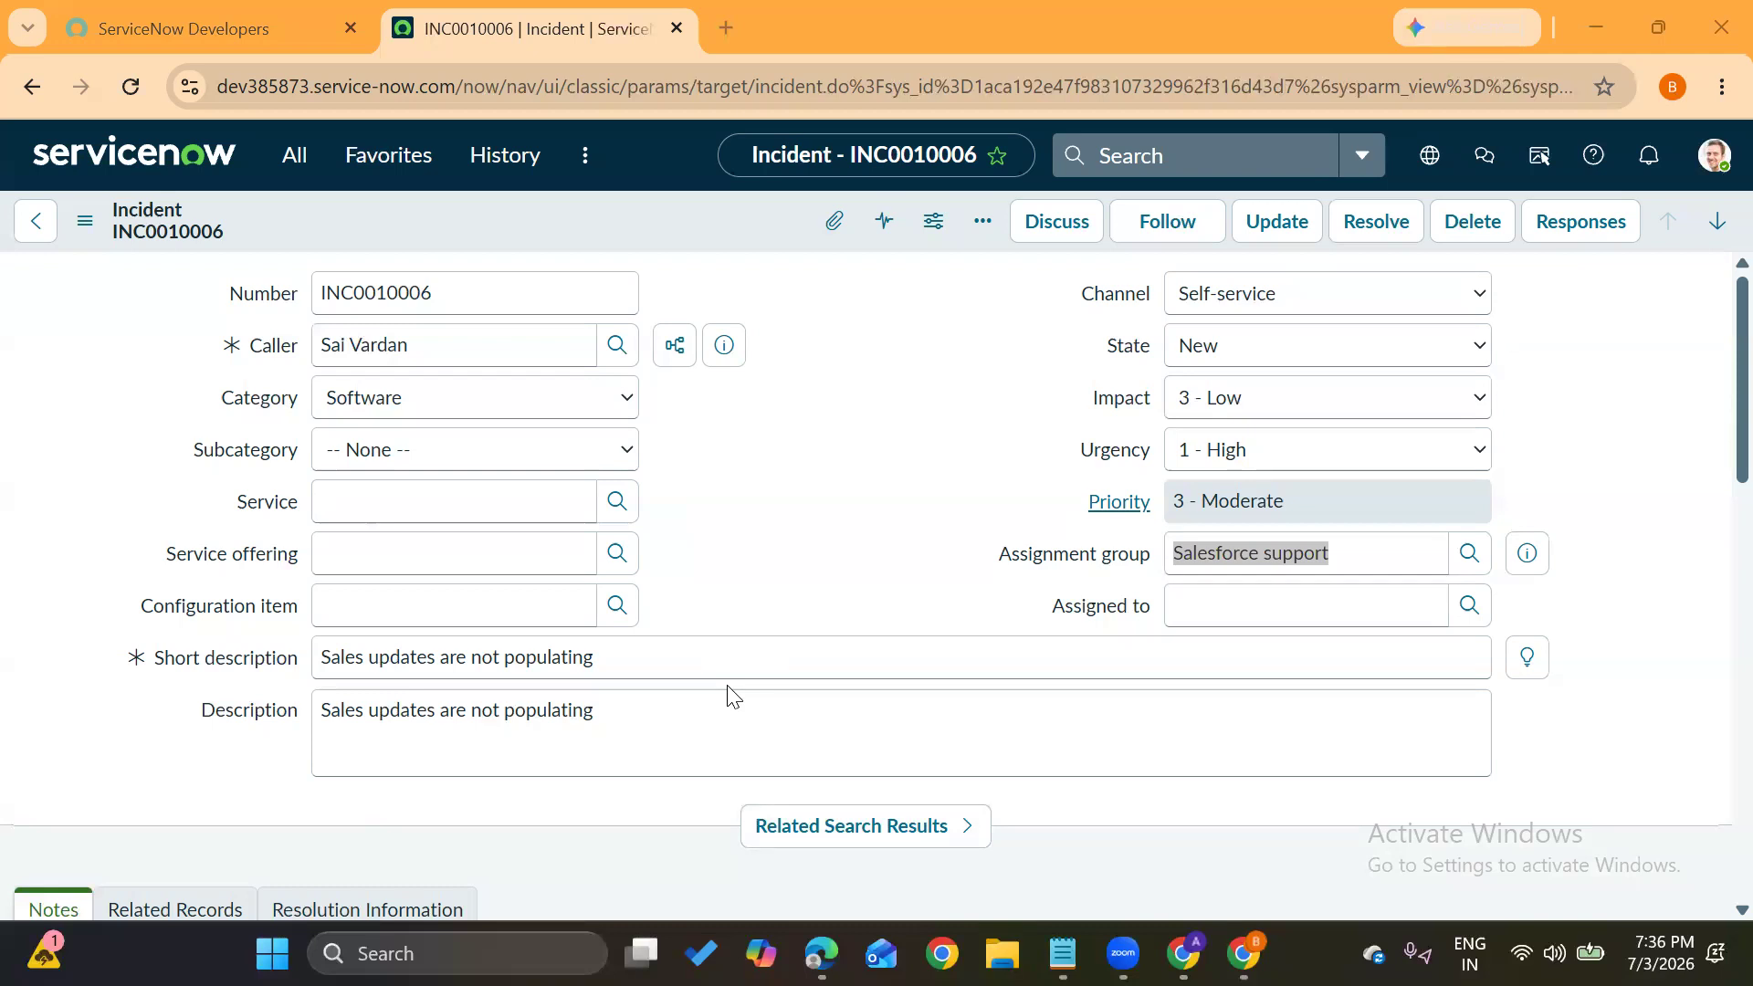
click(772, 602)
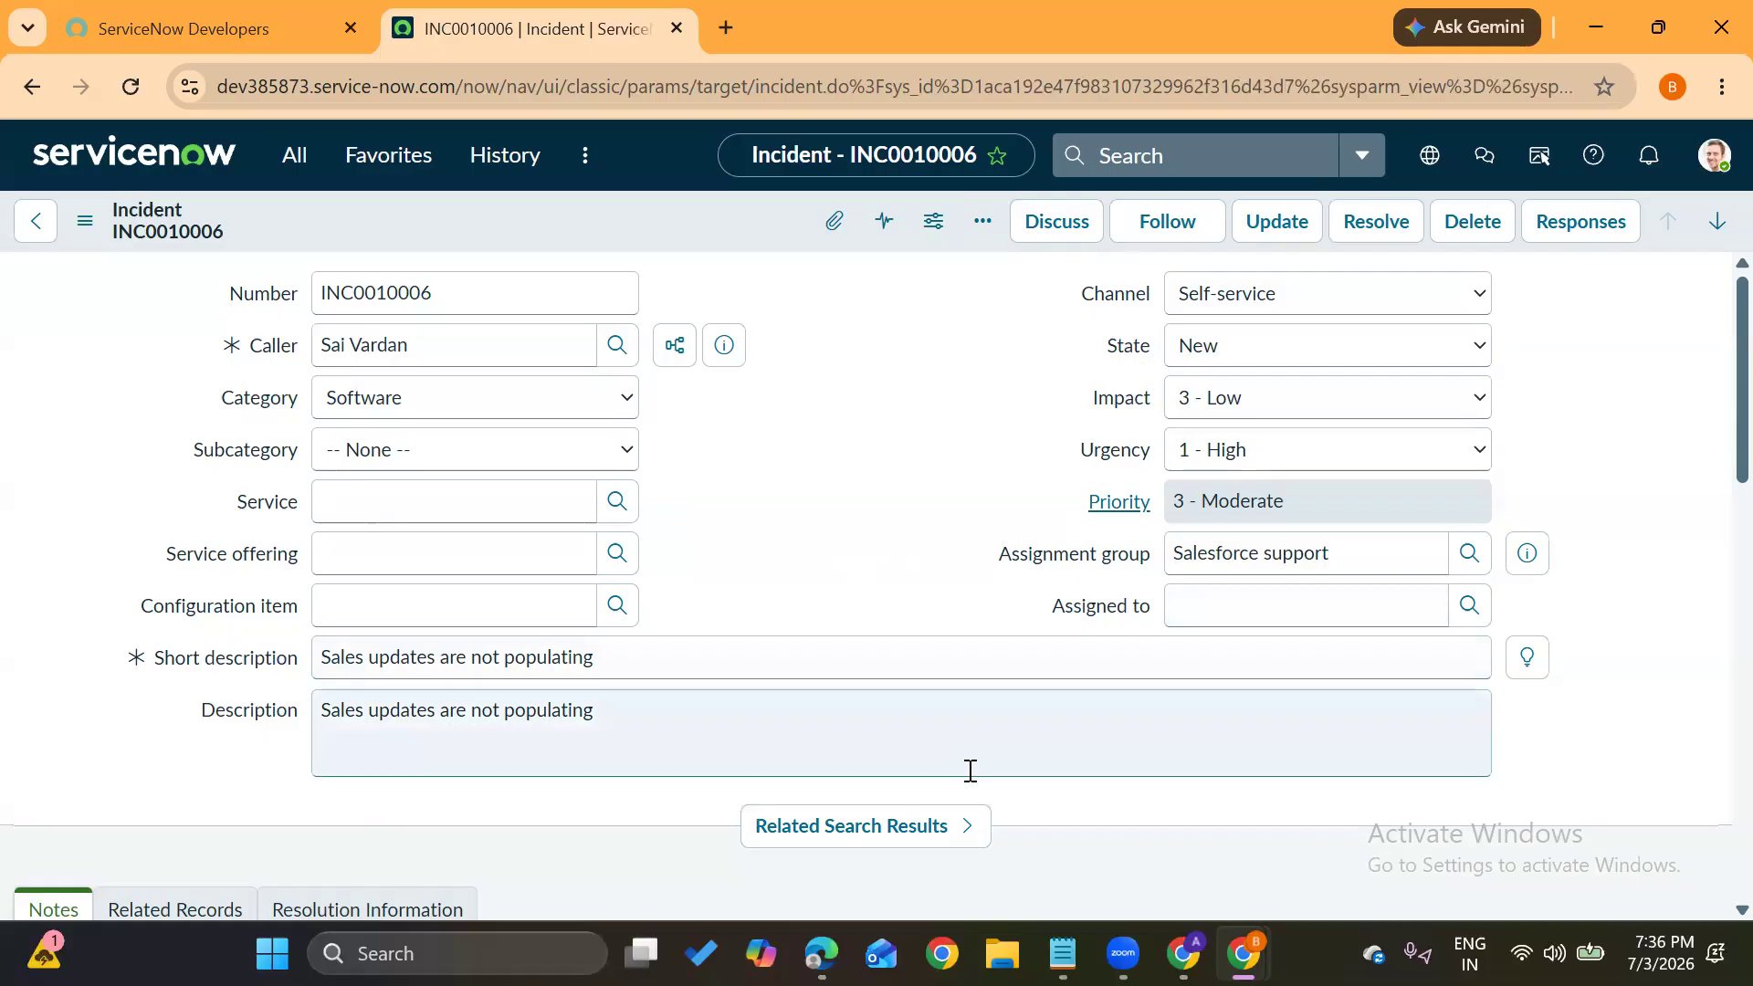
key(alt+Tab)
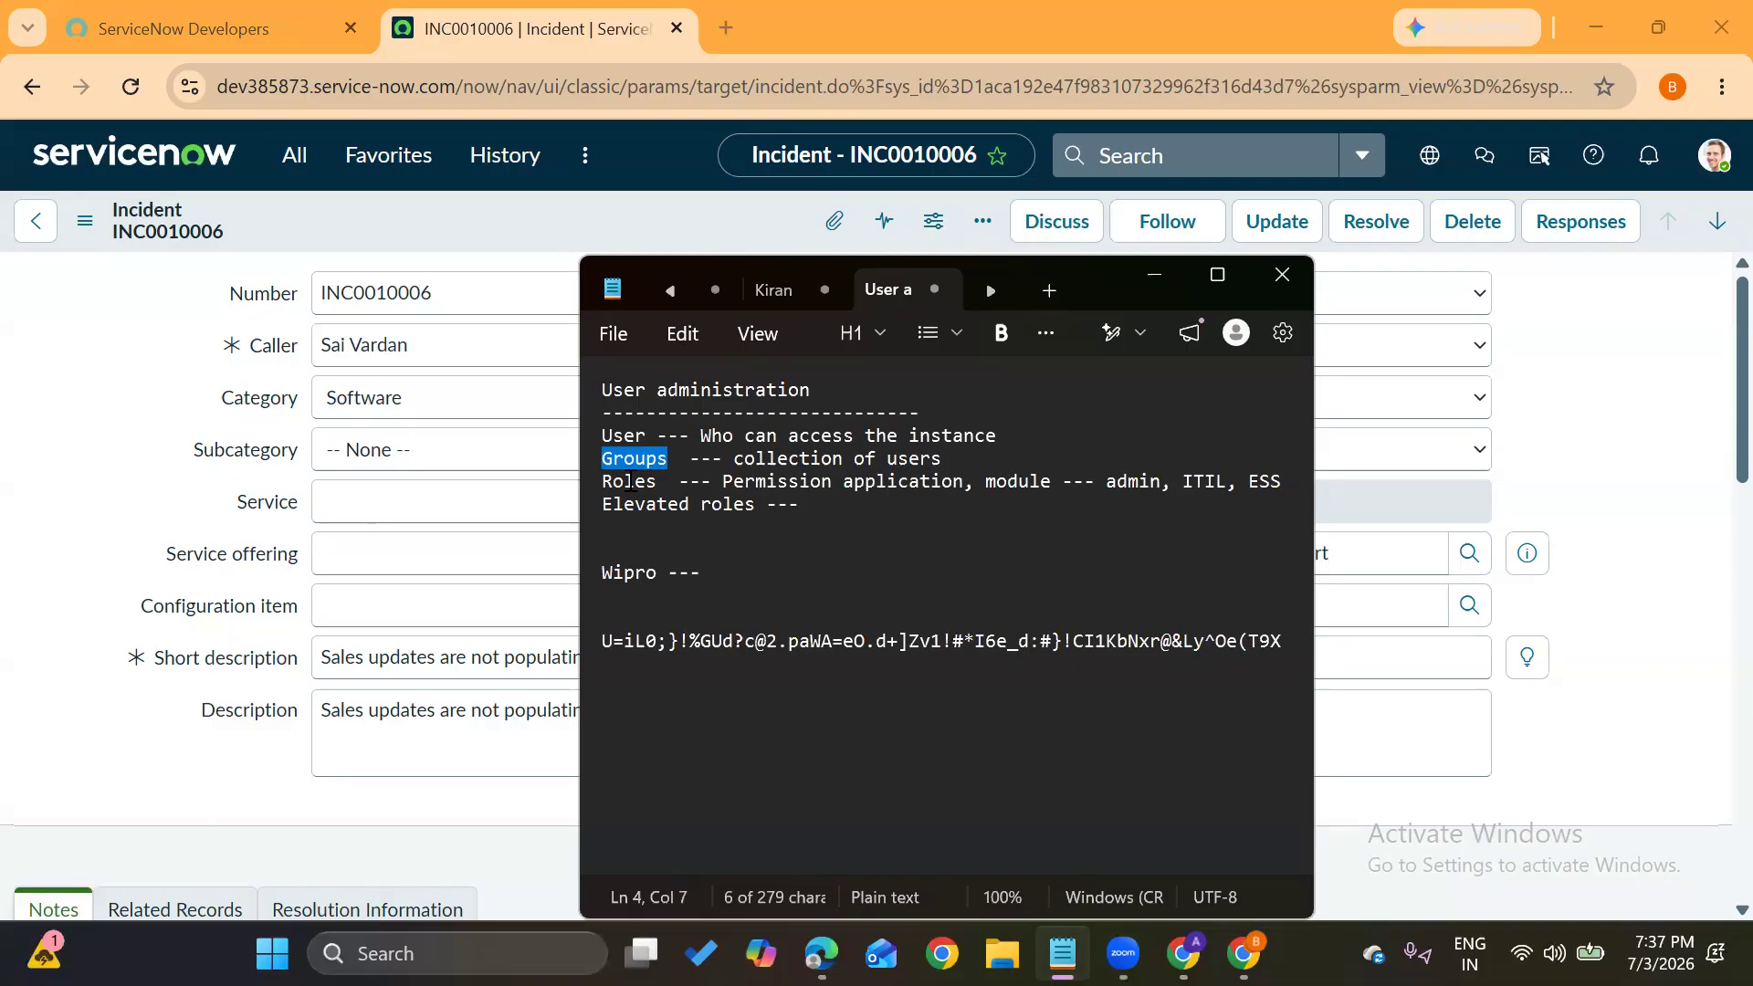
Delete the Wipro line through the long random-text line from the notes
double_click(874, 484)
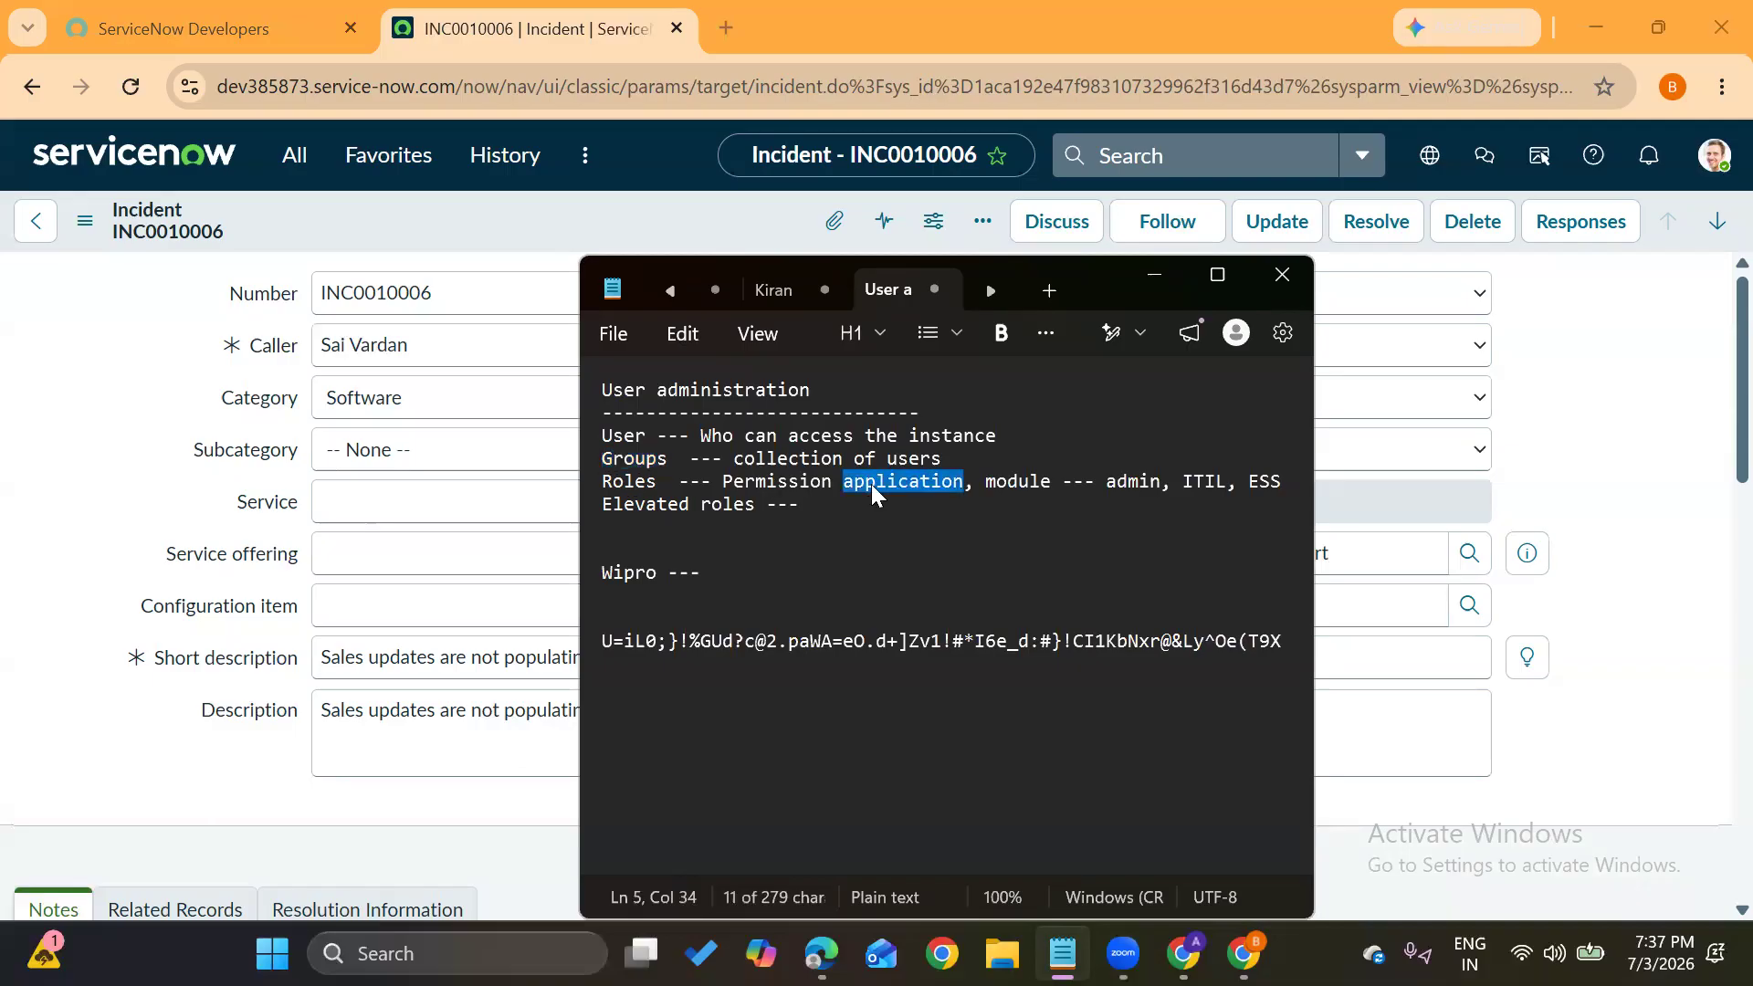
double_click(1026, 484)
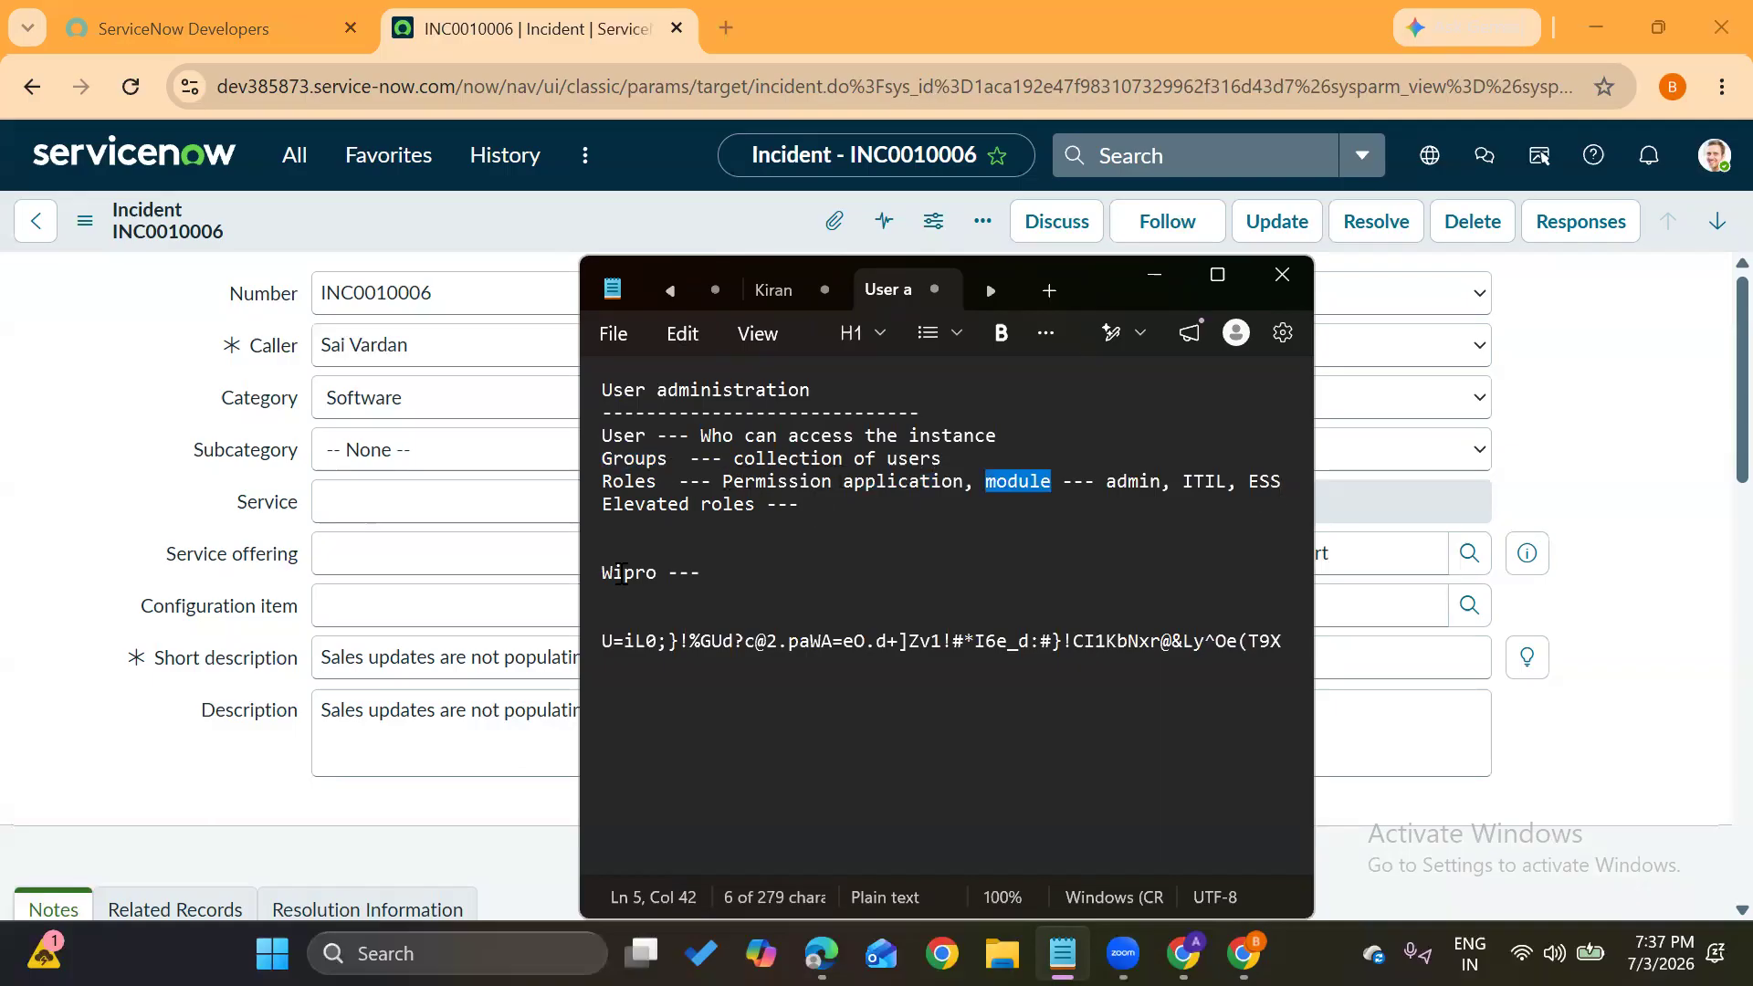
drag(605, 573, 1309, 679)
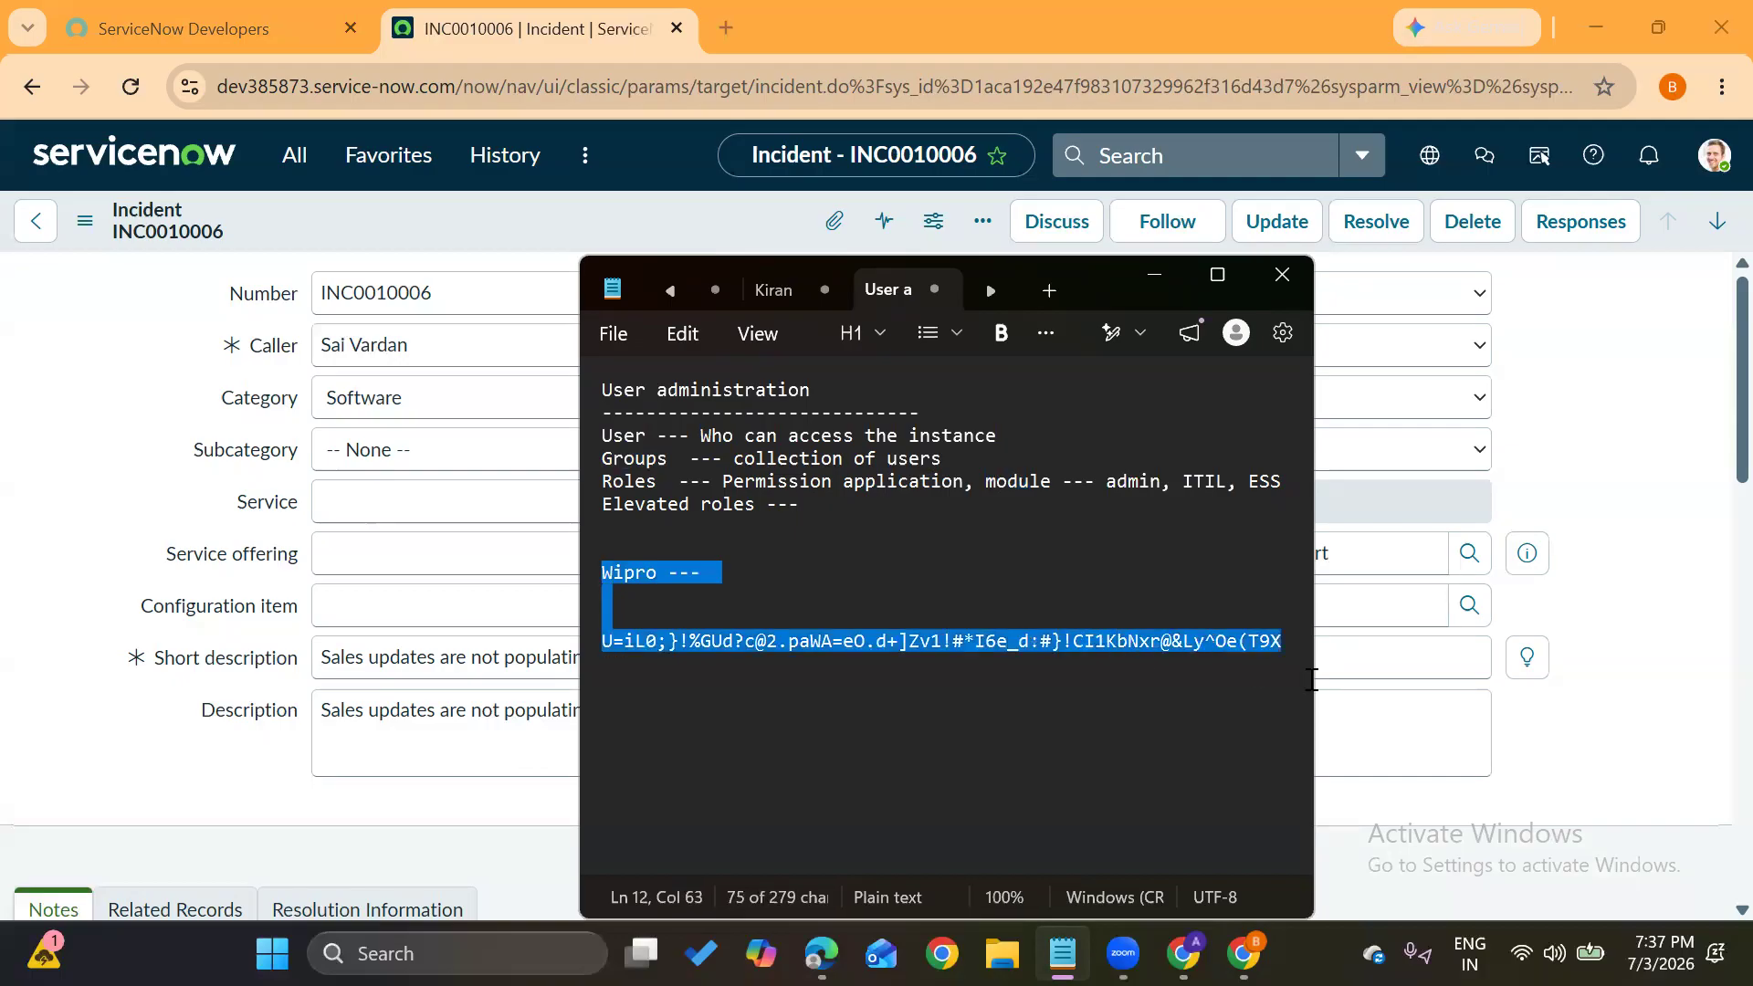
key(BackSpace)
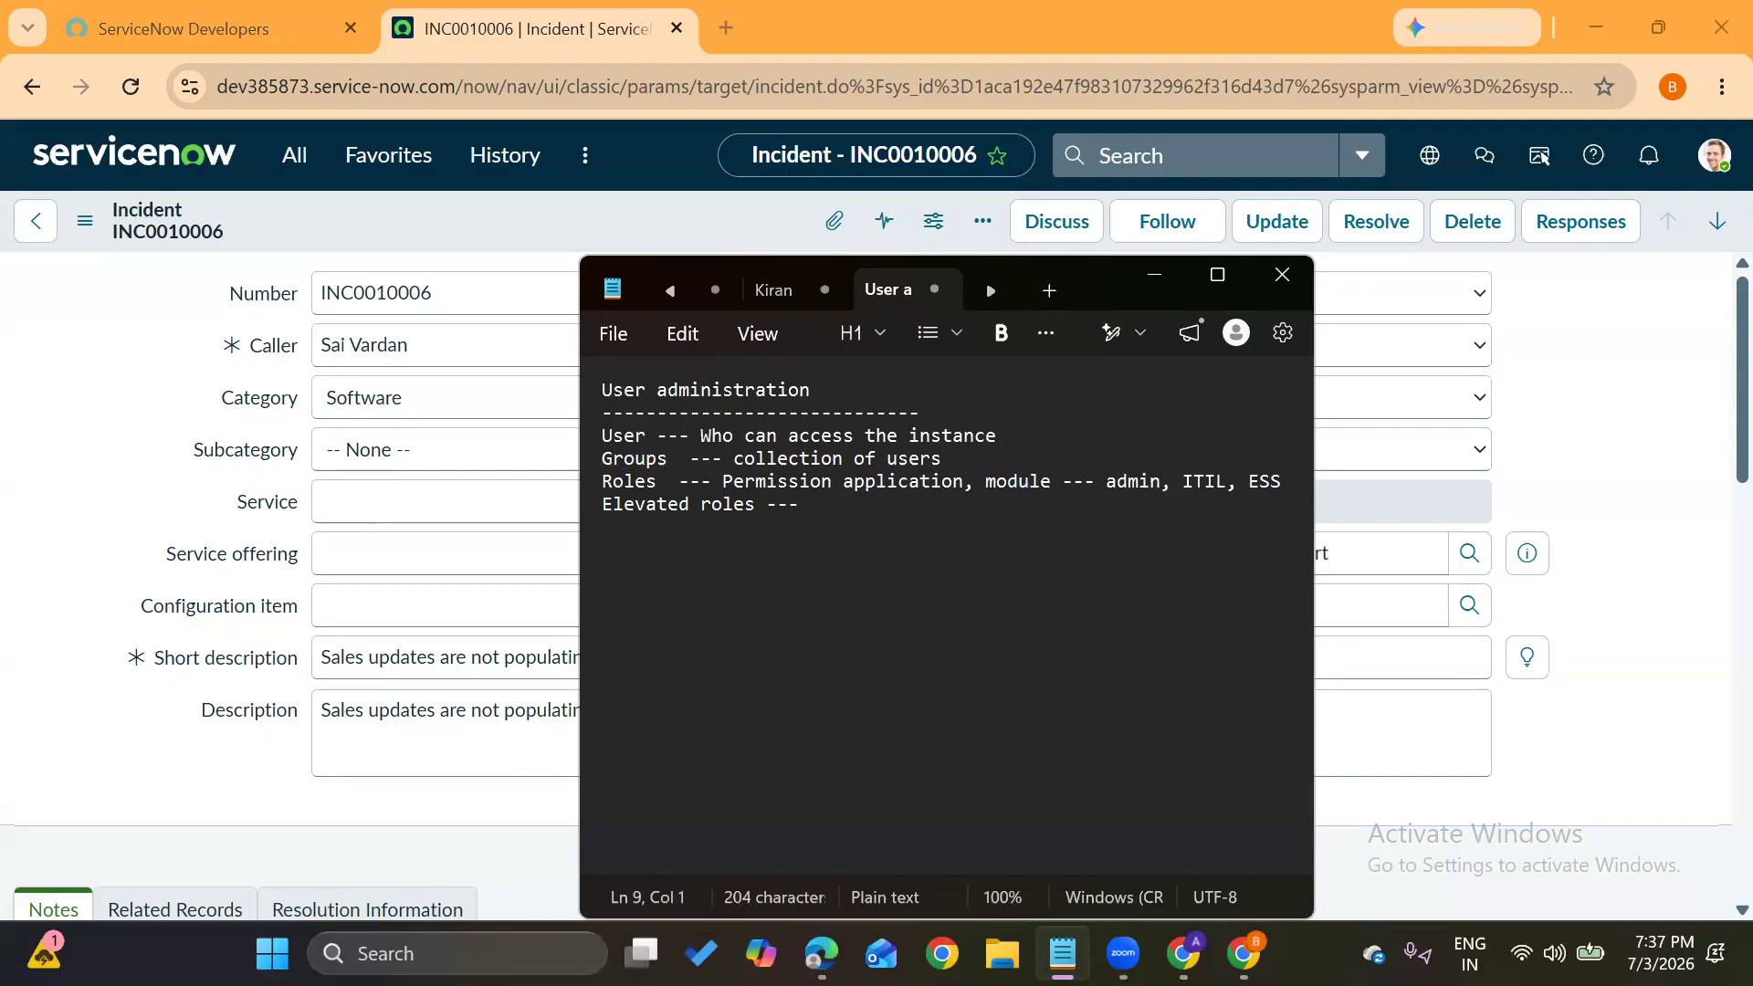
Type the role definitions: Admin --- Administrators, ITIL --- IT Infrastructure library, ESS -- Employee self service
text(Admin --- Administrators)
key(Return)
text(ITIL --- )
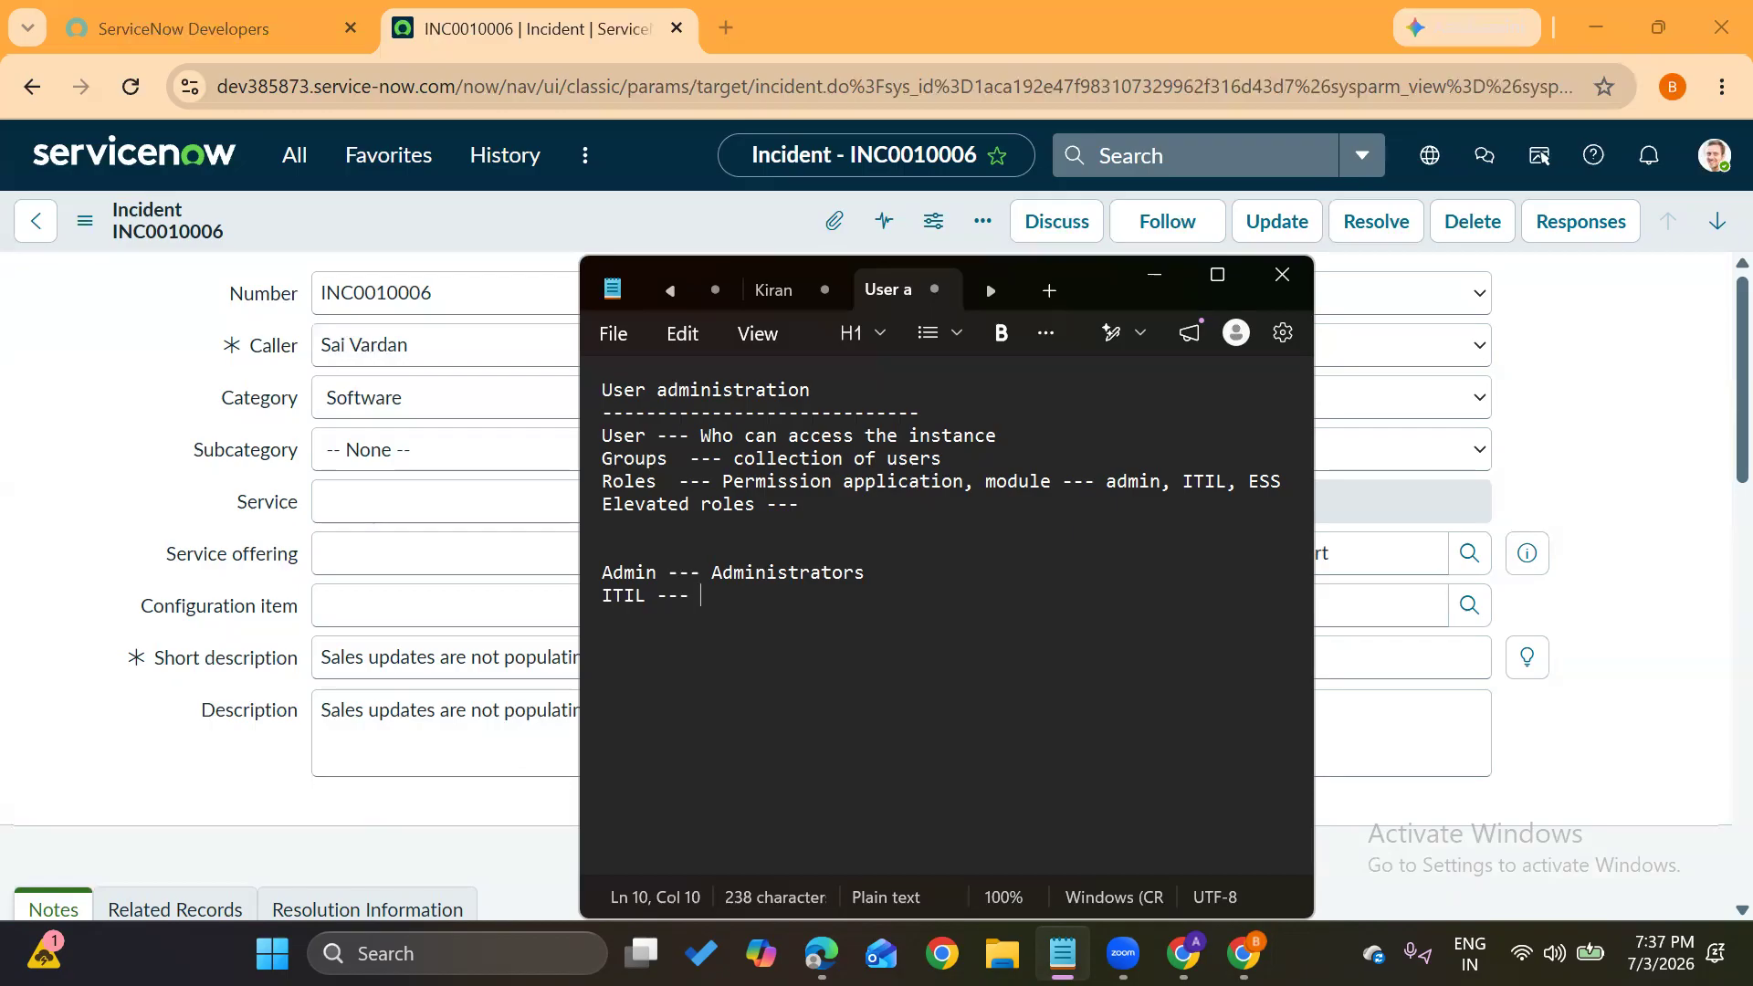
text(IT )
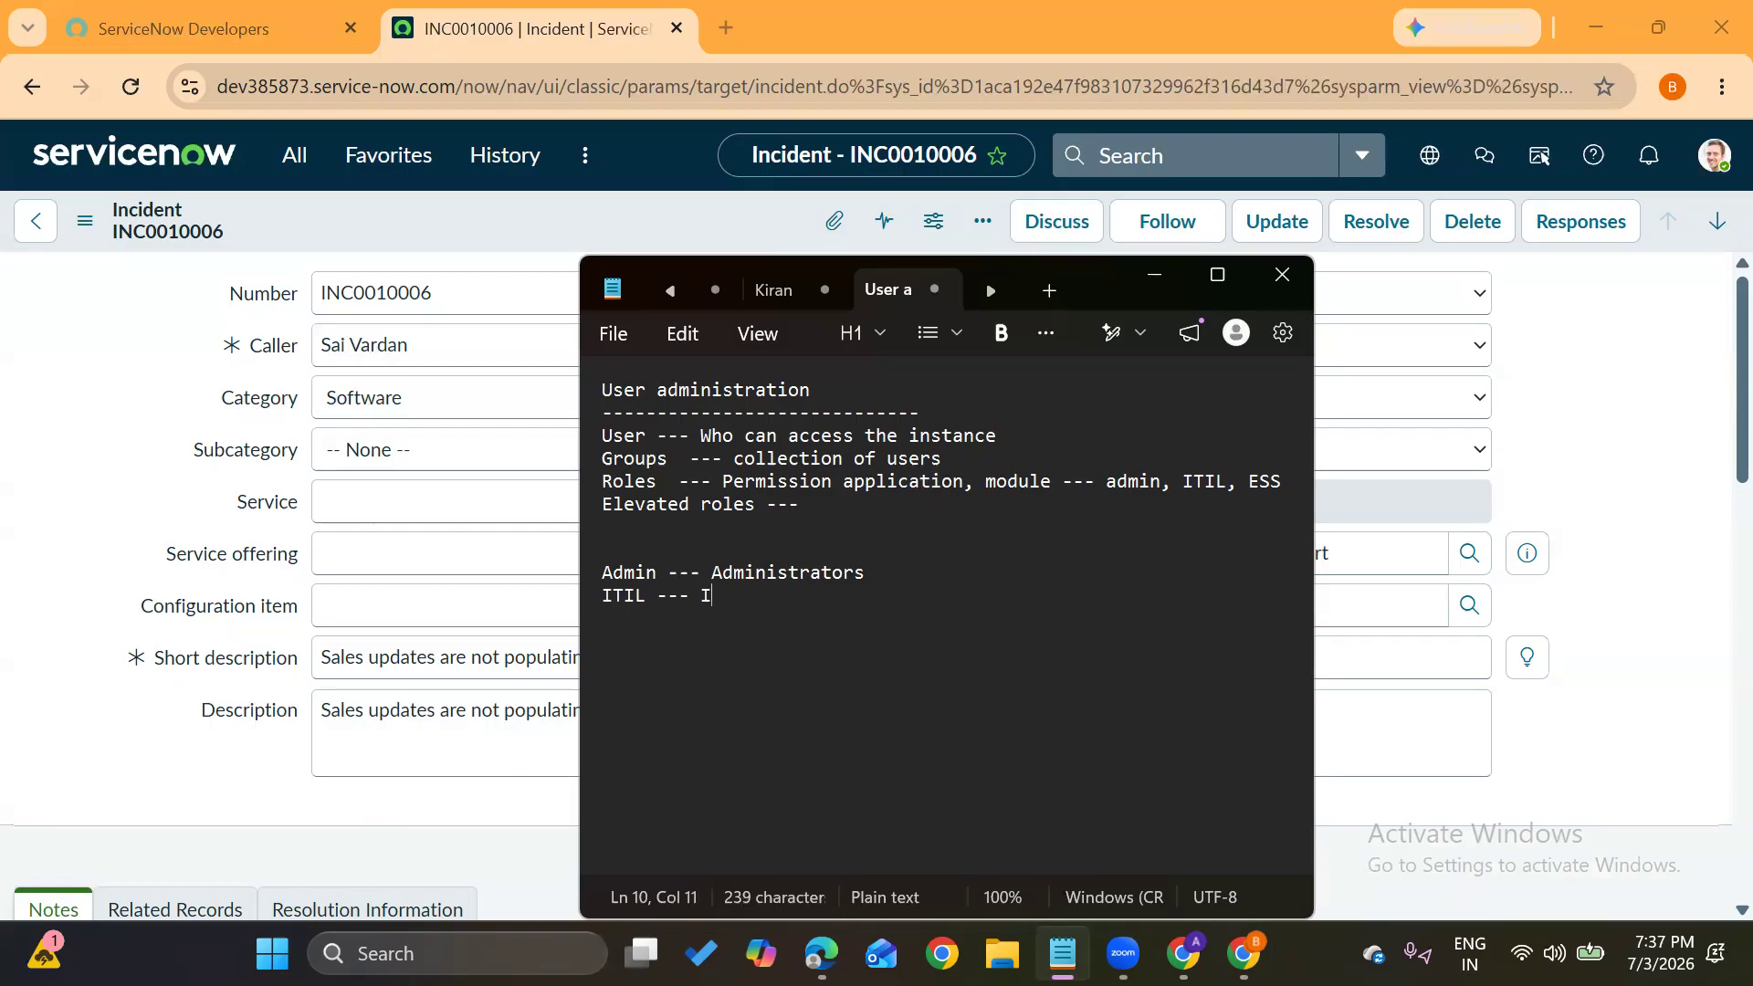
text(Infr)
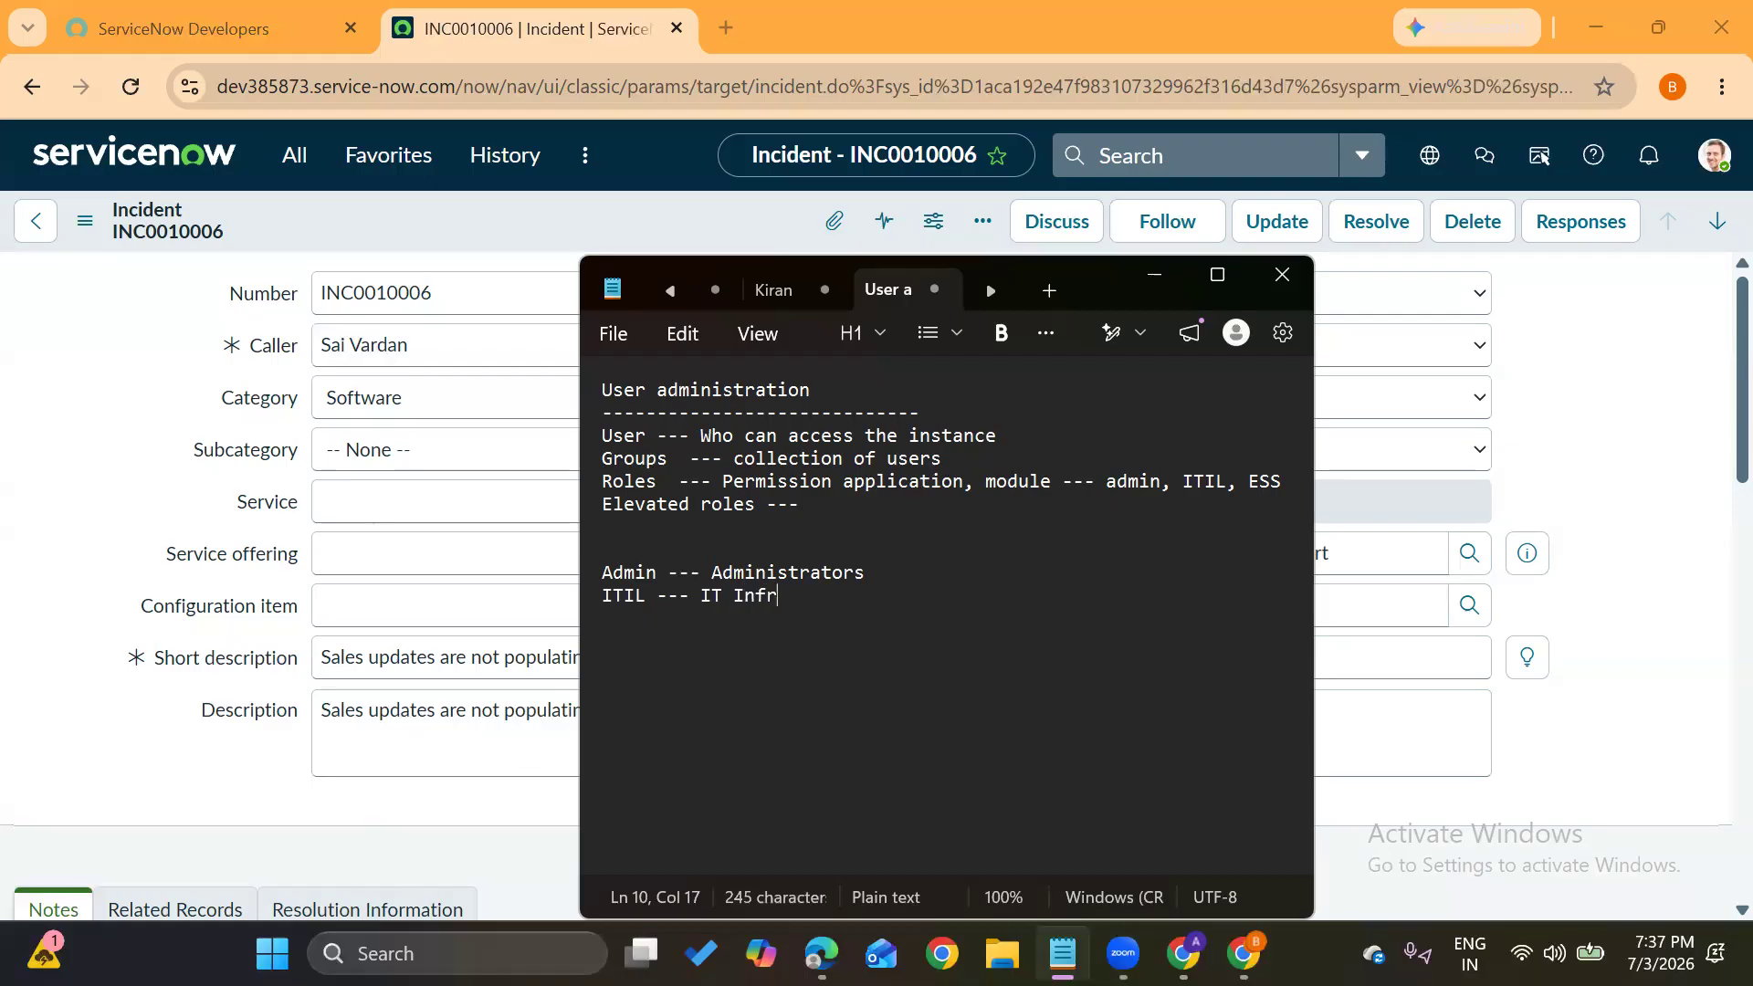
text(astruc)
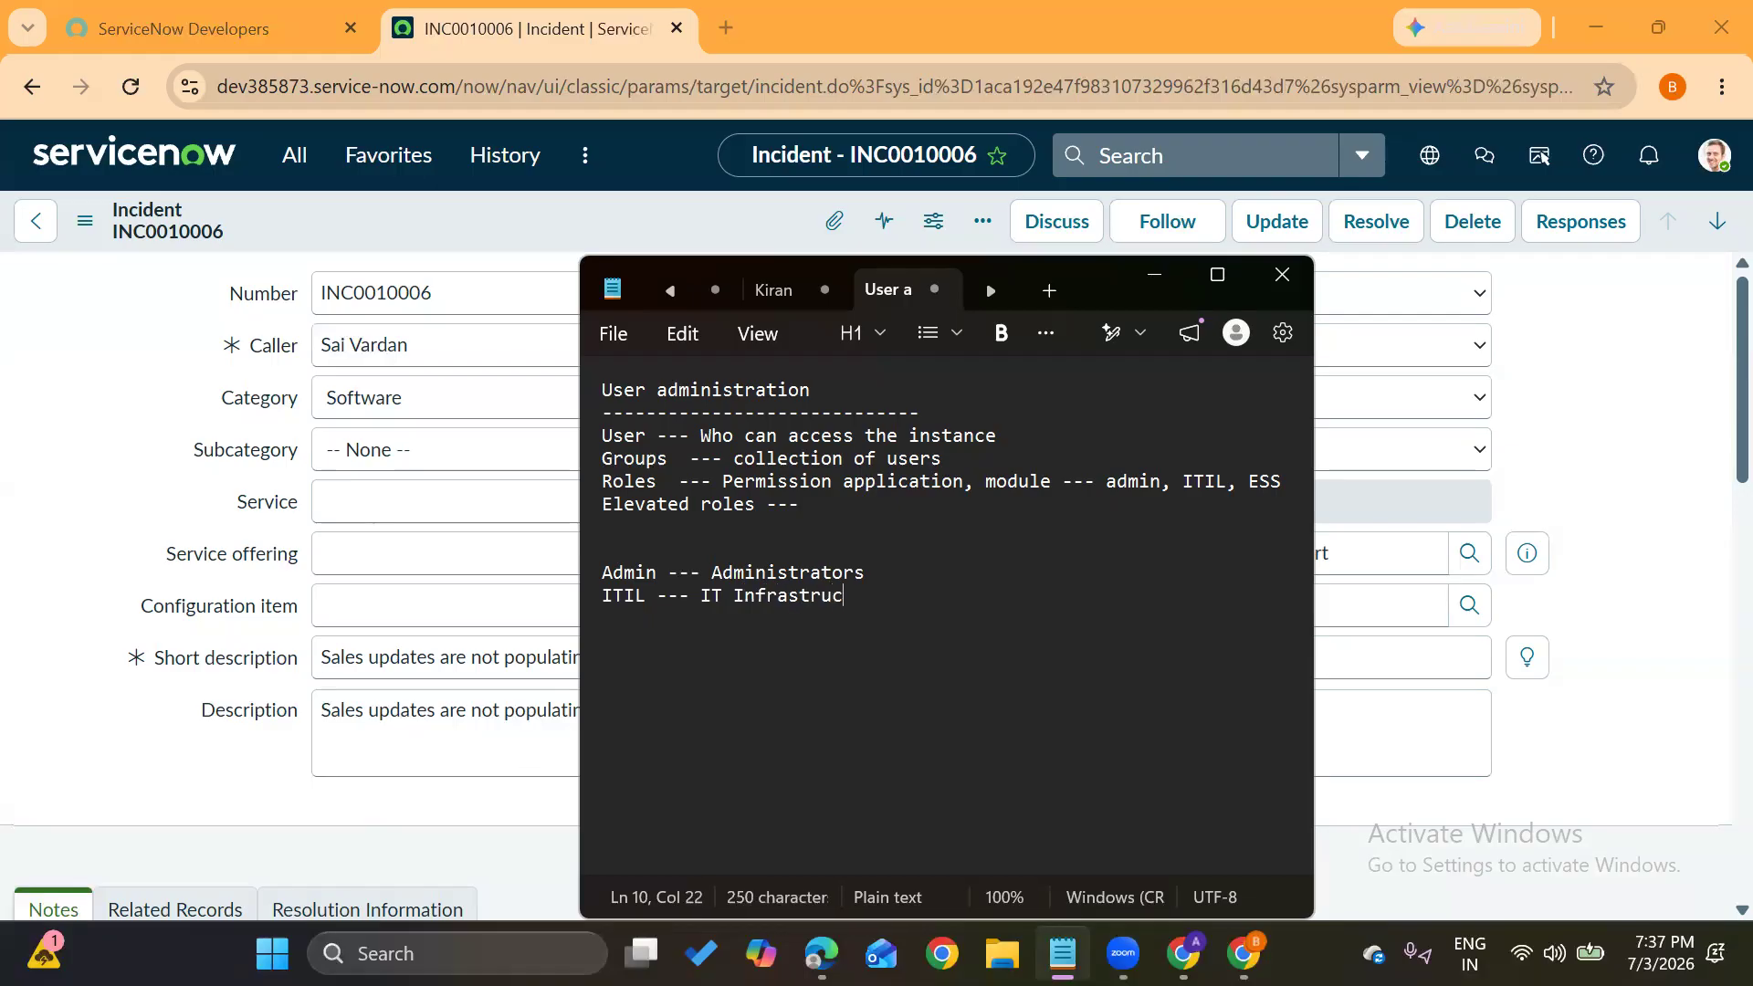
text(ture library)
key(Return)
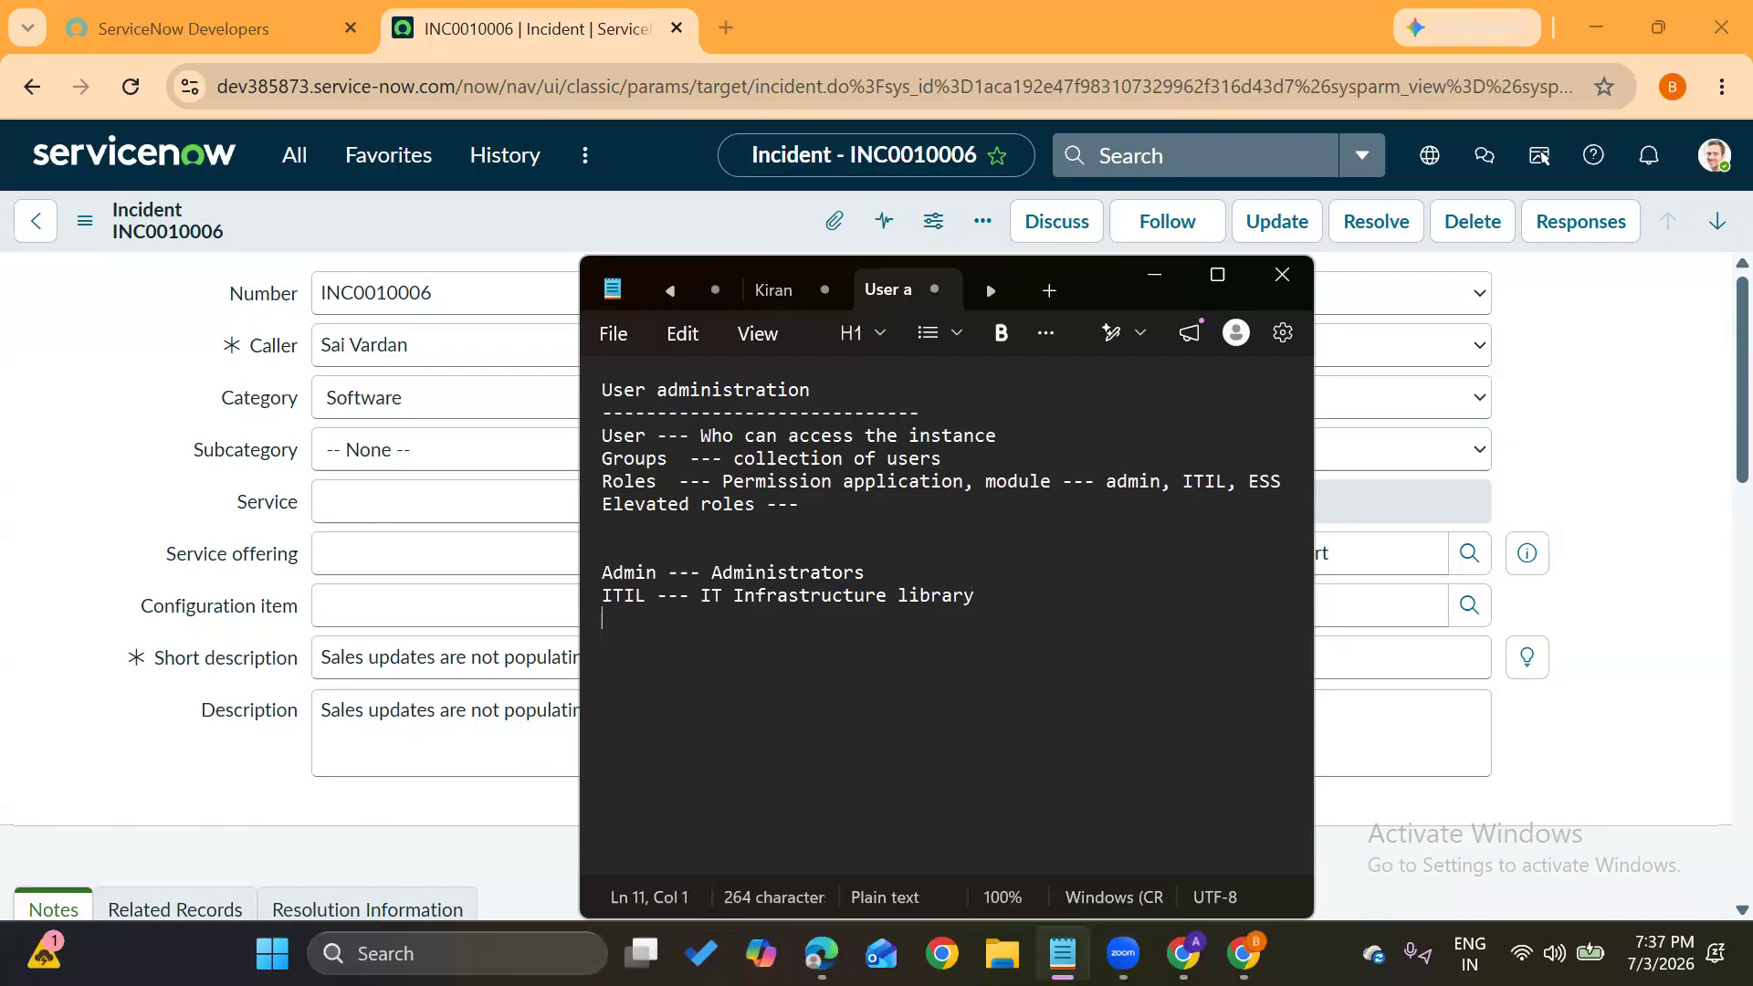
text(ESS -- Employee self)
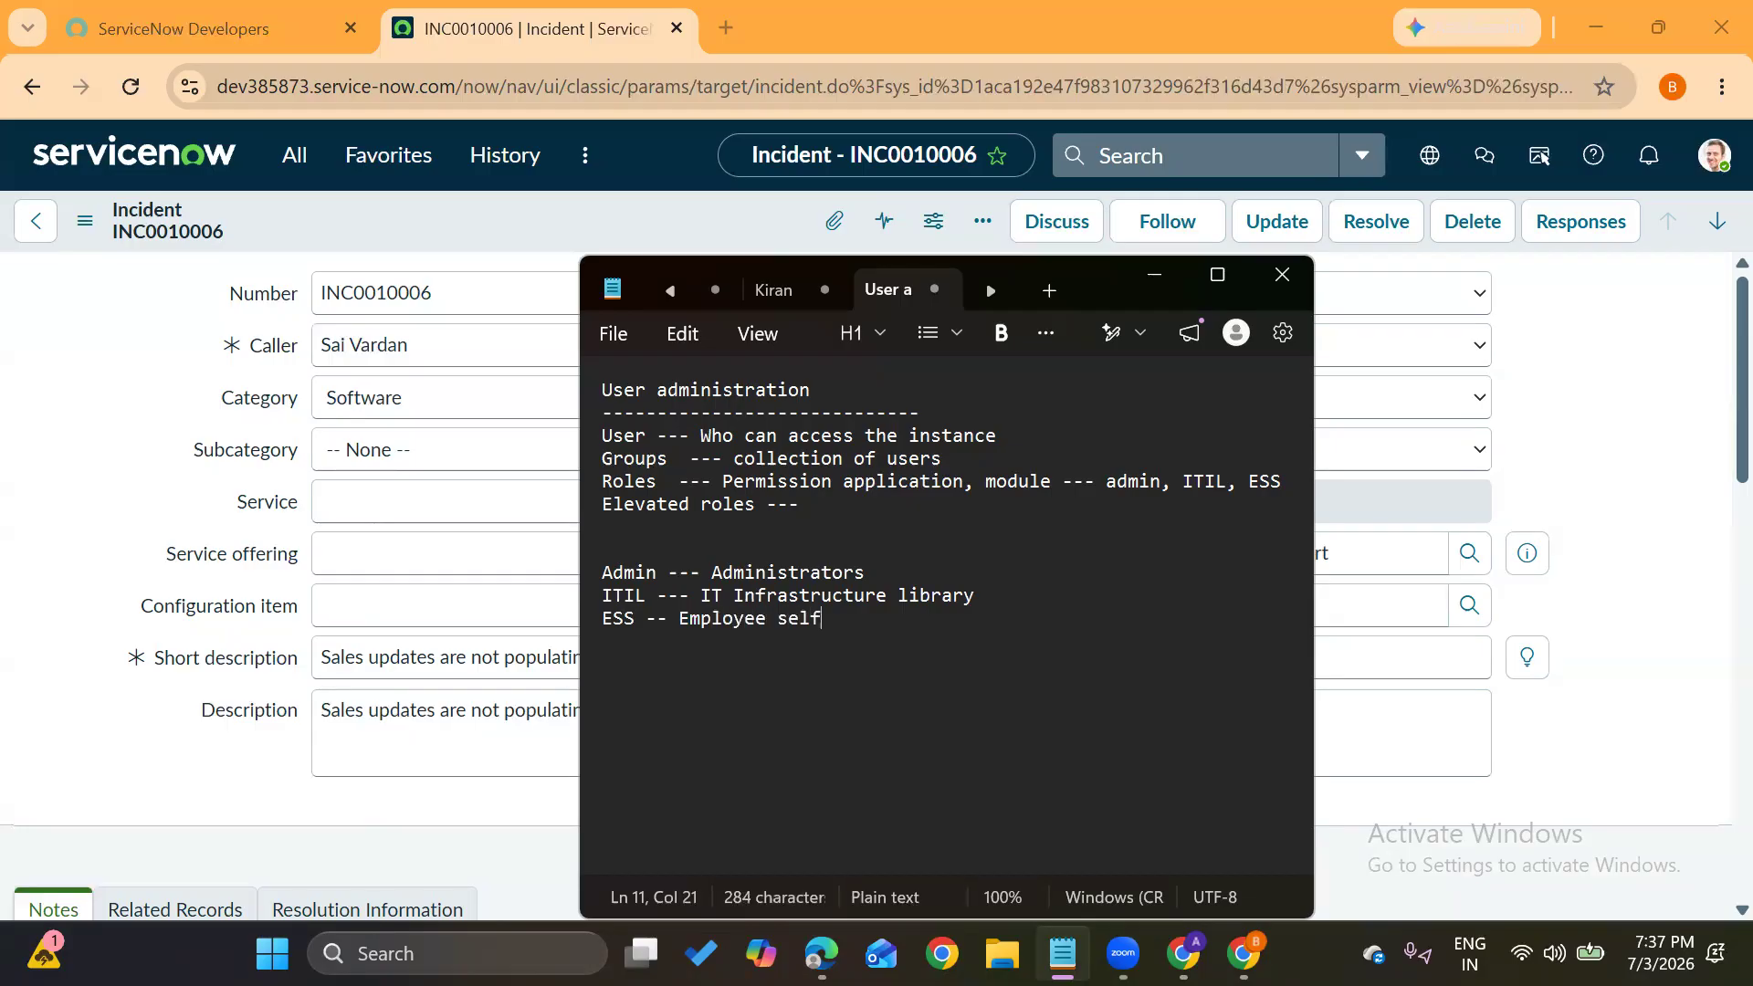
text( service)
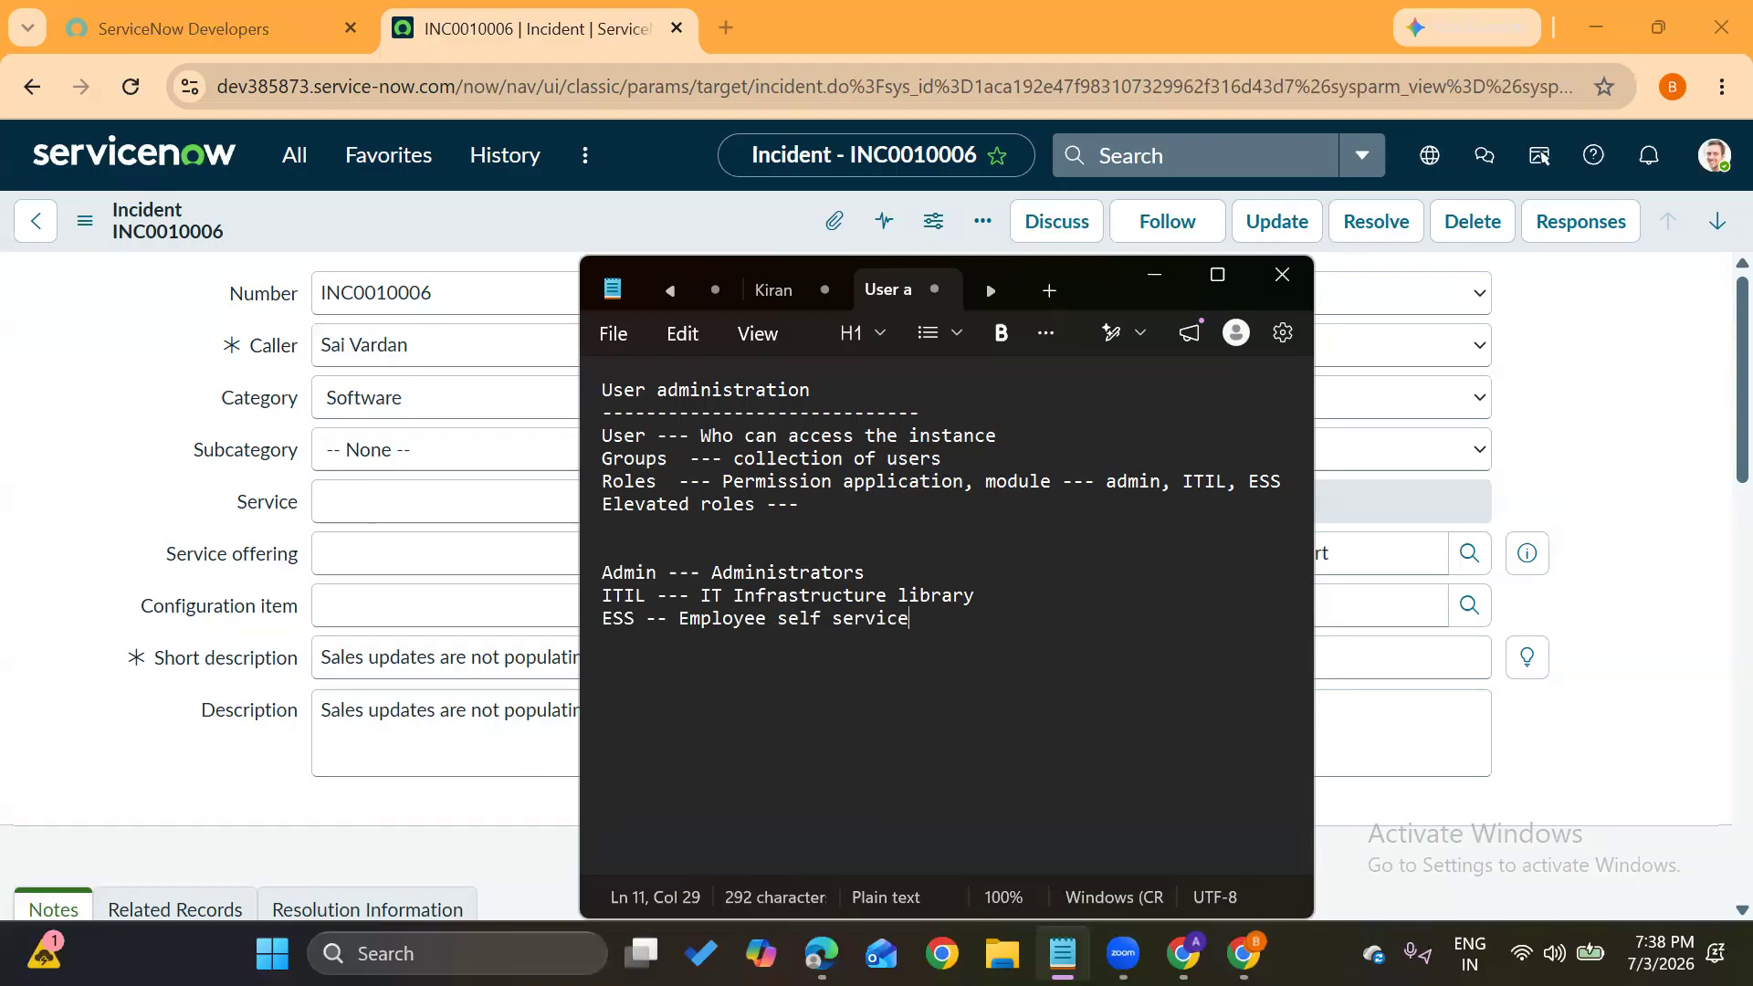
Append '---- Configurations, customizations' to the Admin line and '--- Manage tickets --- IPCR' to the ITIL line
text(---- Configurations, customizations)
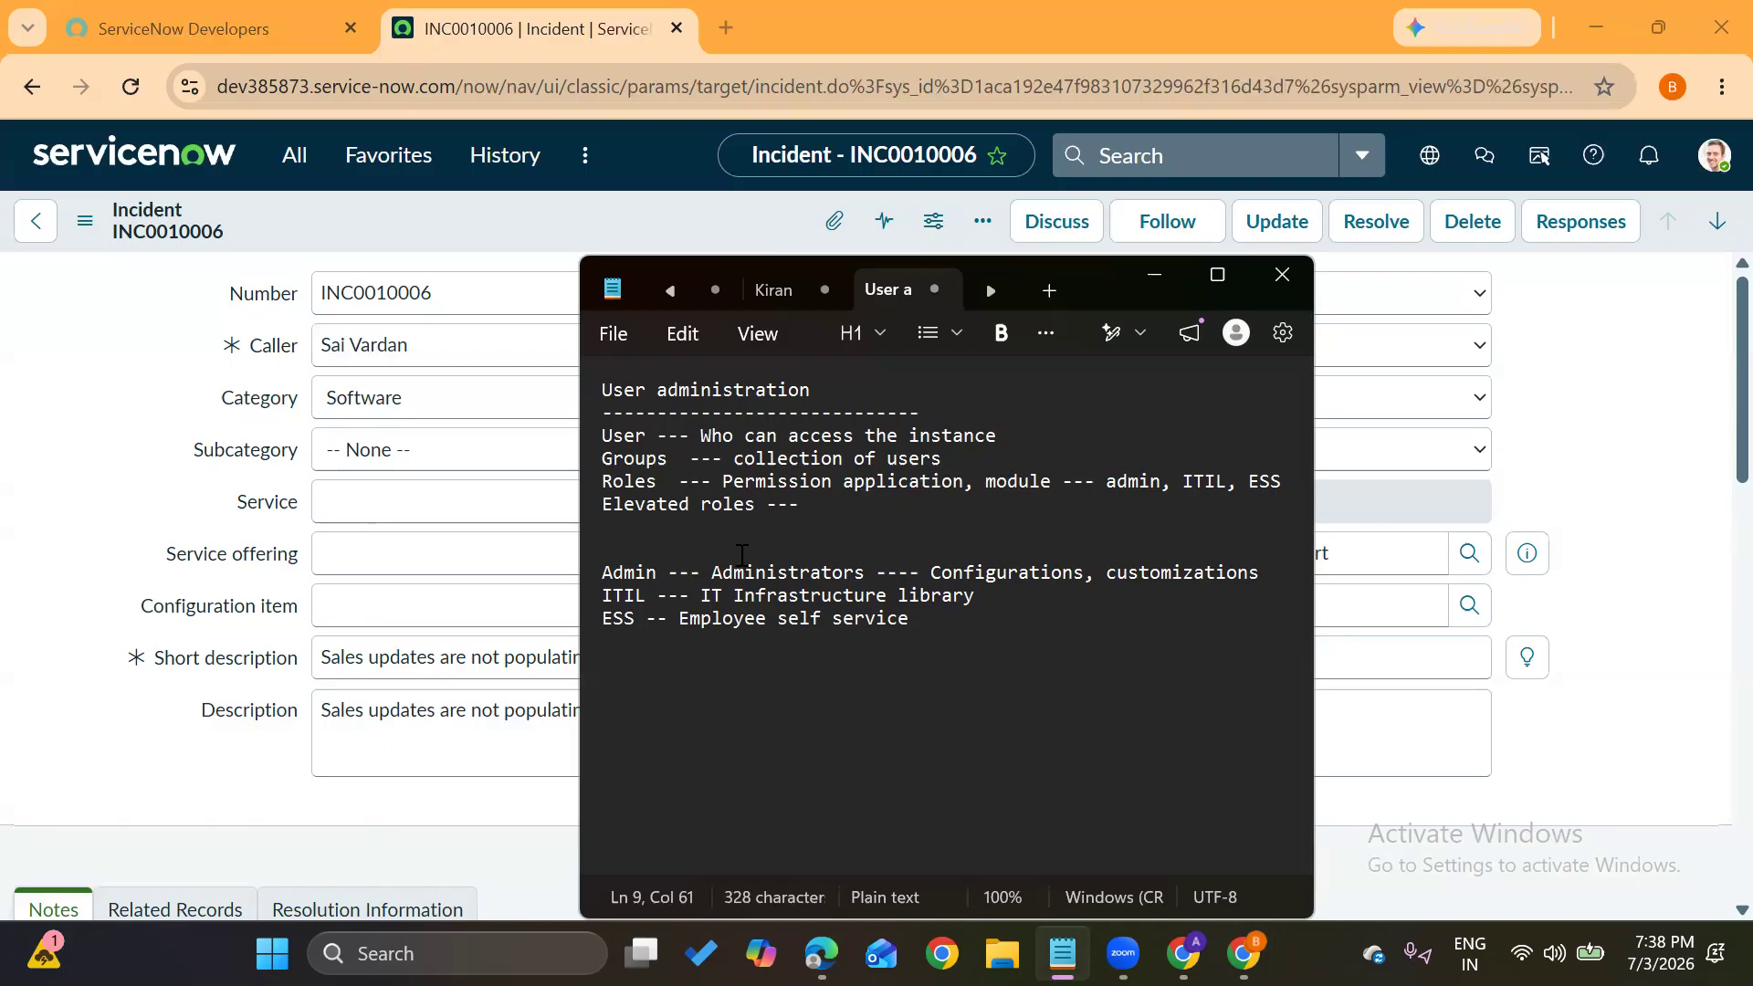
double_click(626, 573)
click(1012, 603)
text(---)
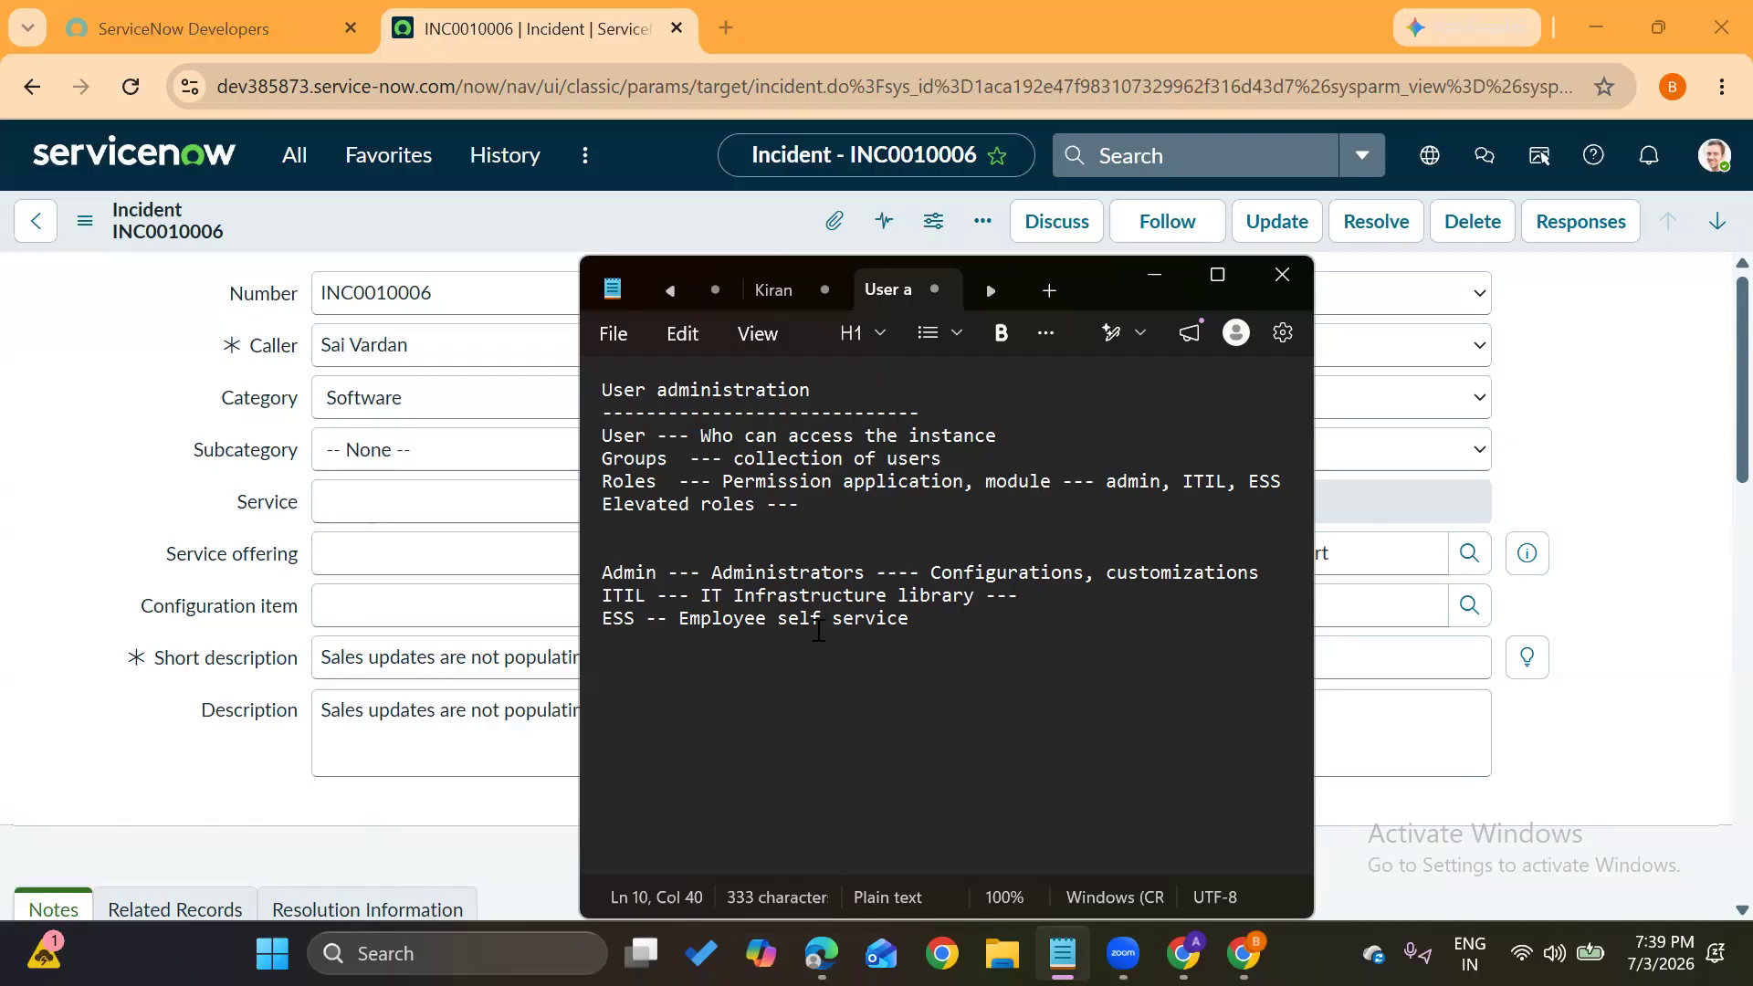
text(Manage tickets)
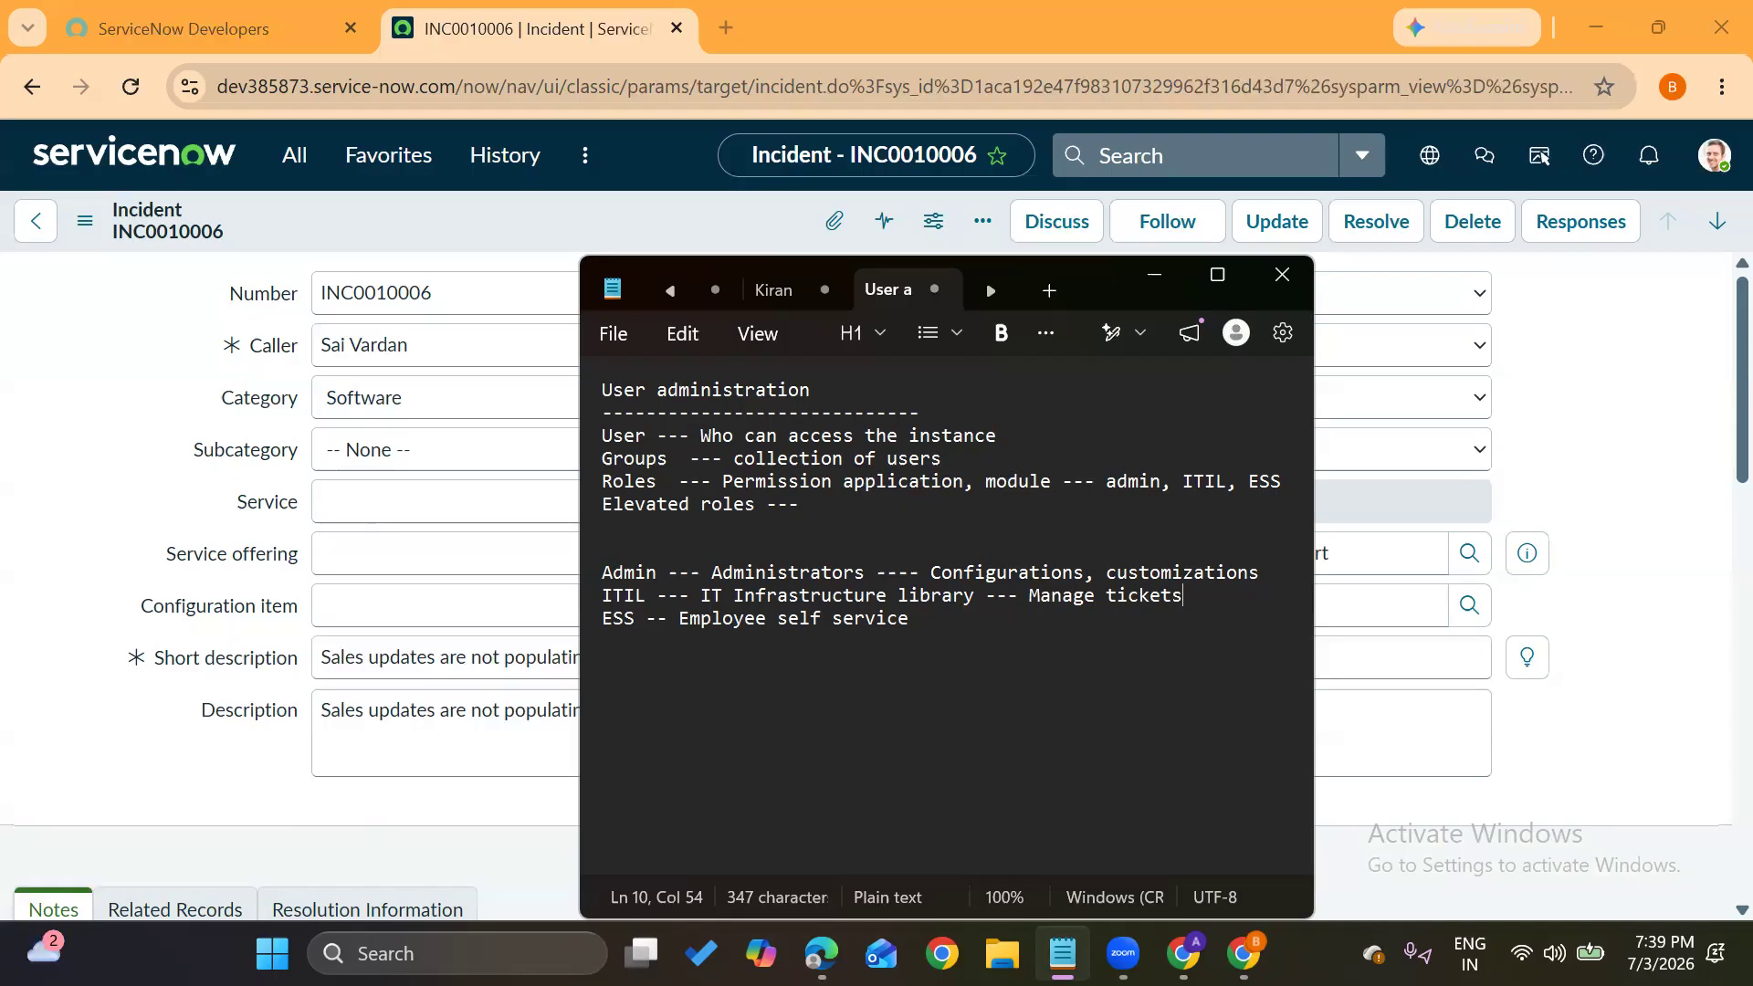
text(--- IPCR)
Append '--- ENd user -- NO role' to the ESS line
click(951, 612)
text(---)
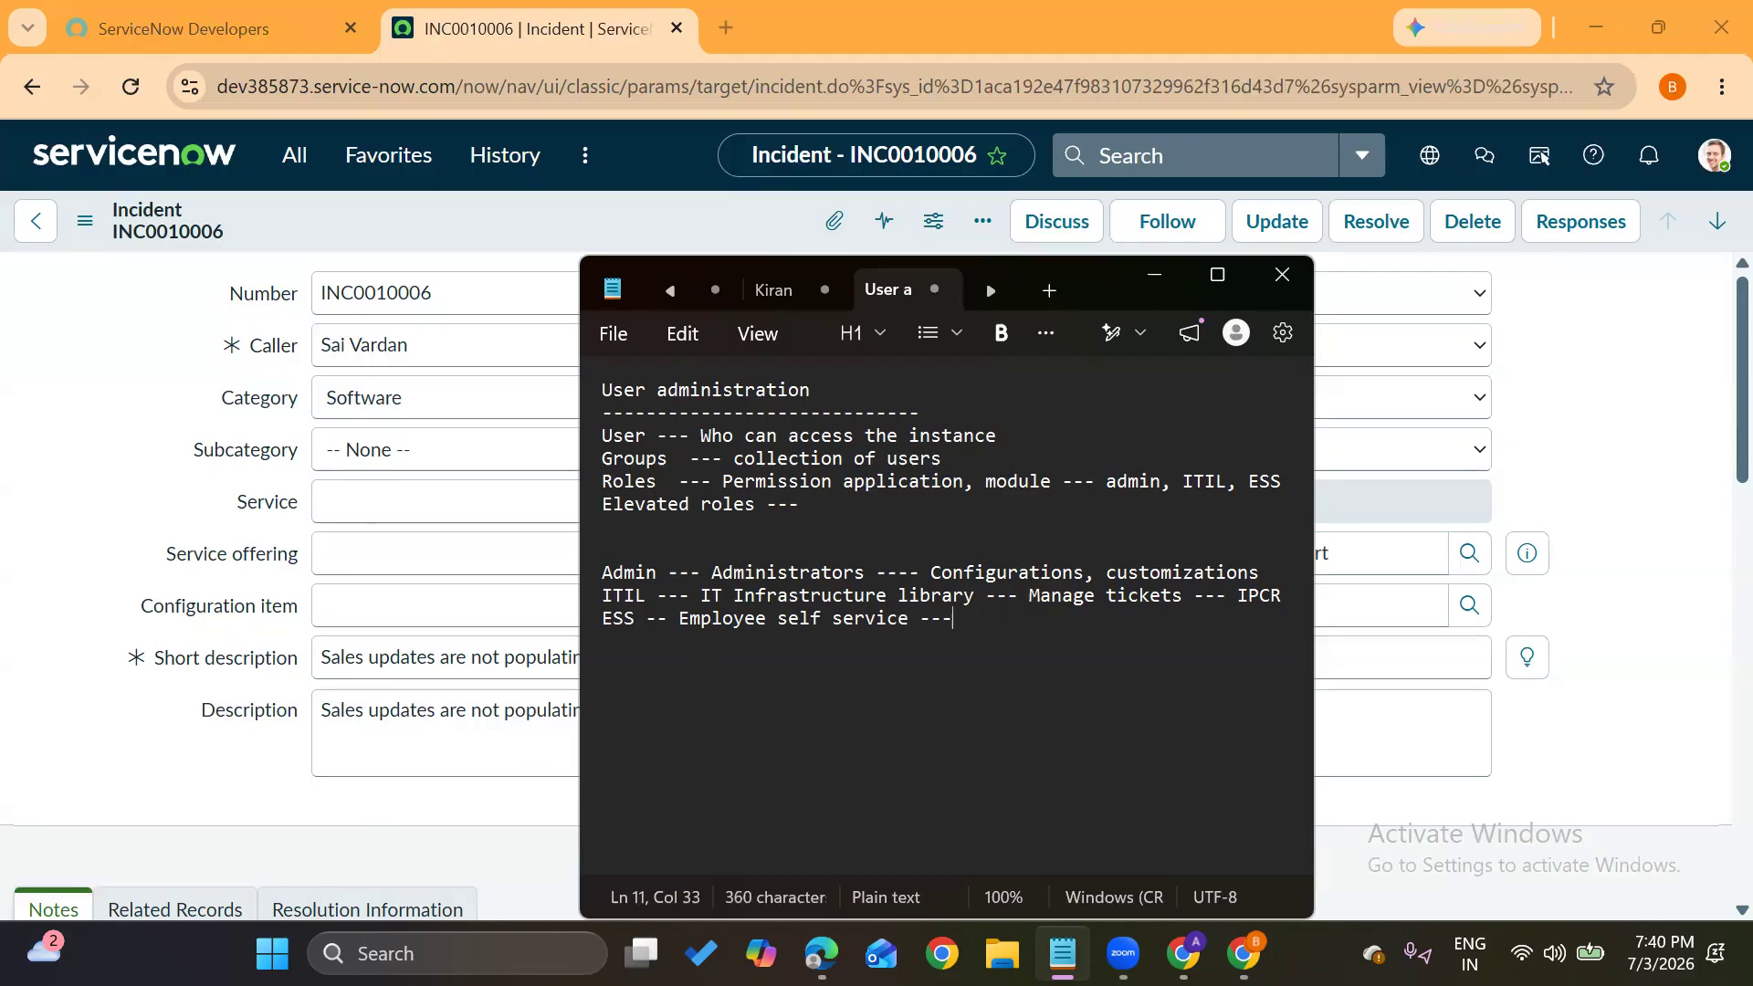
text( ENd e)
text(ser -- NO role)
drag(777, 630, 914, 626)
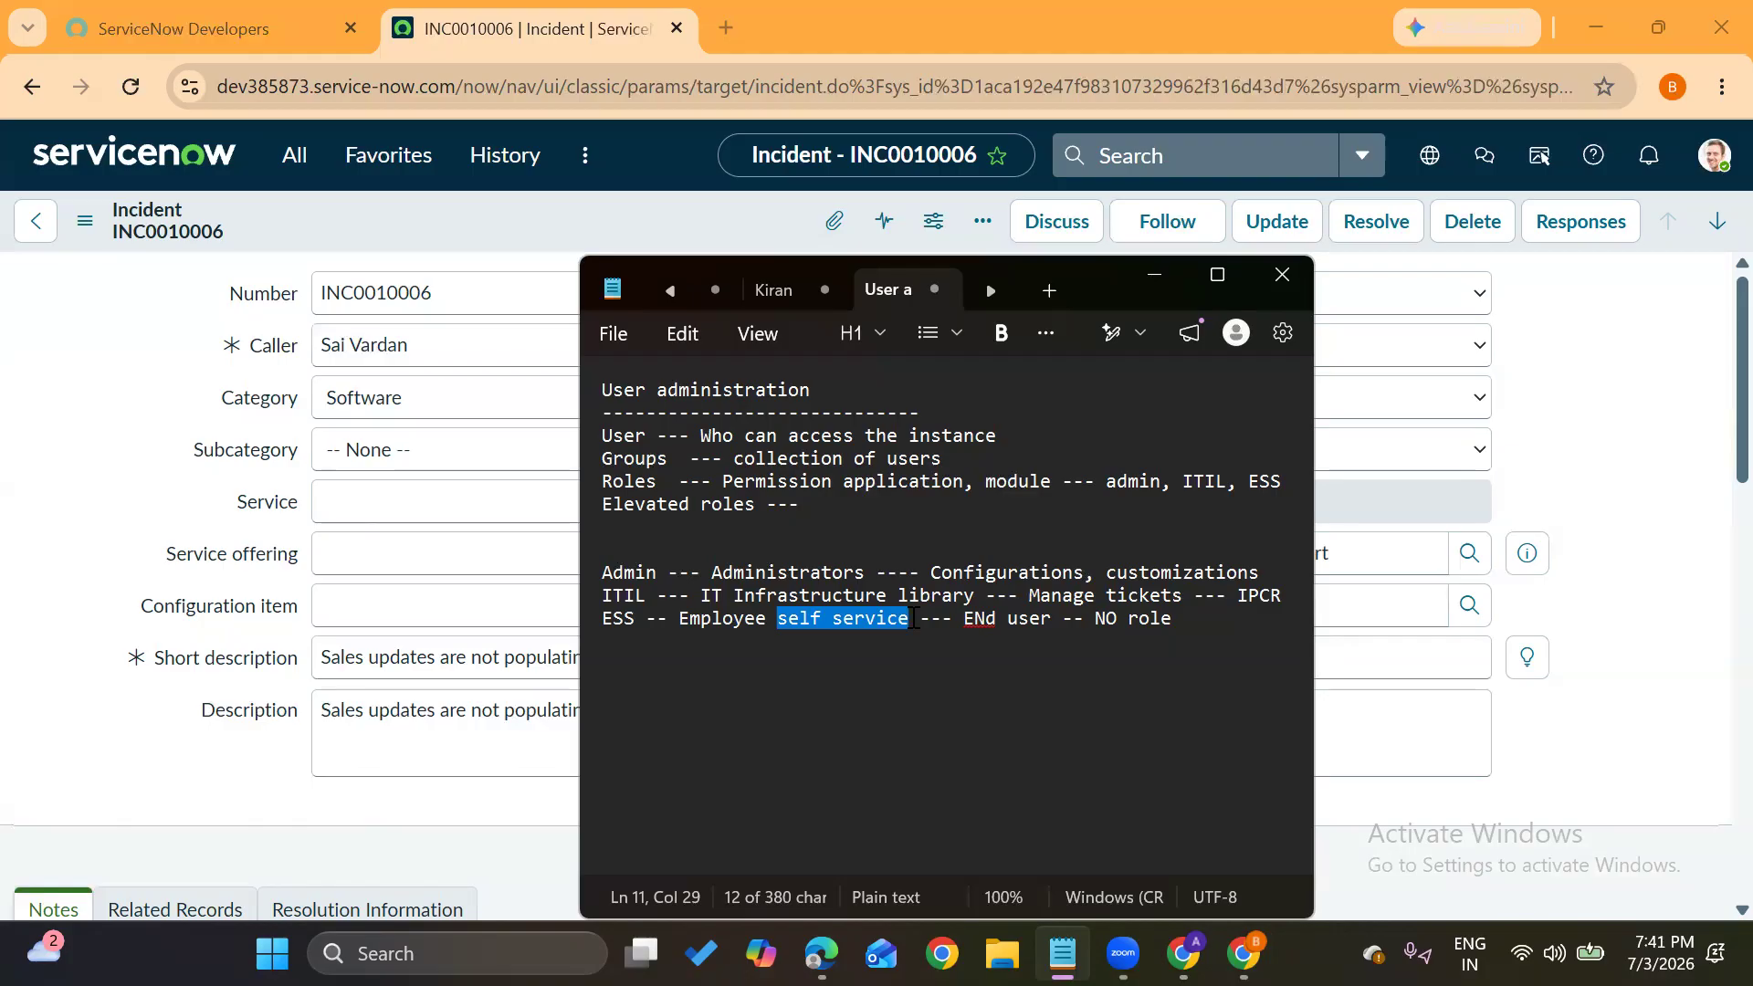
click(913, 619)
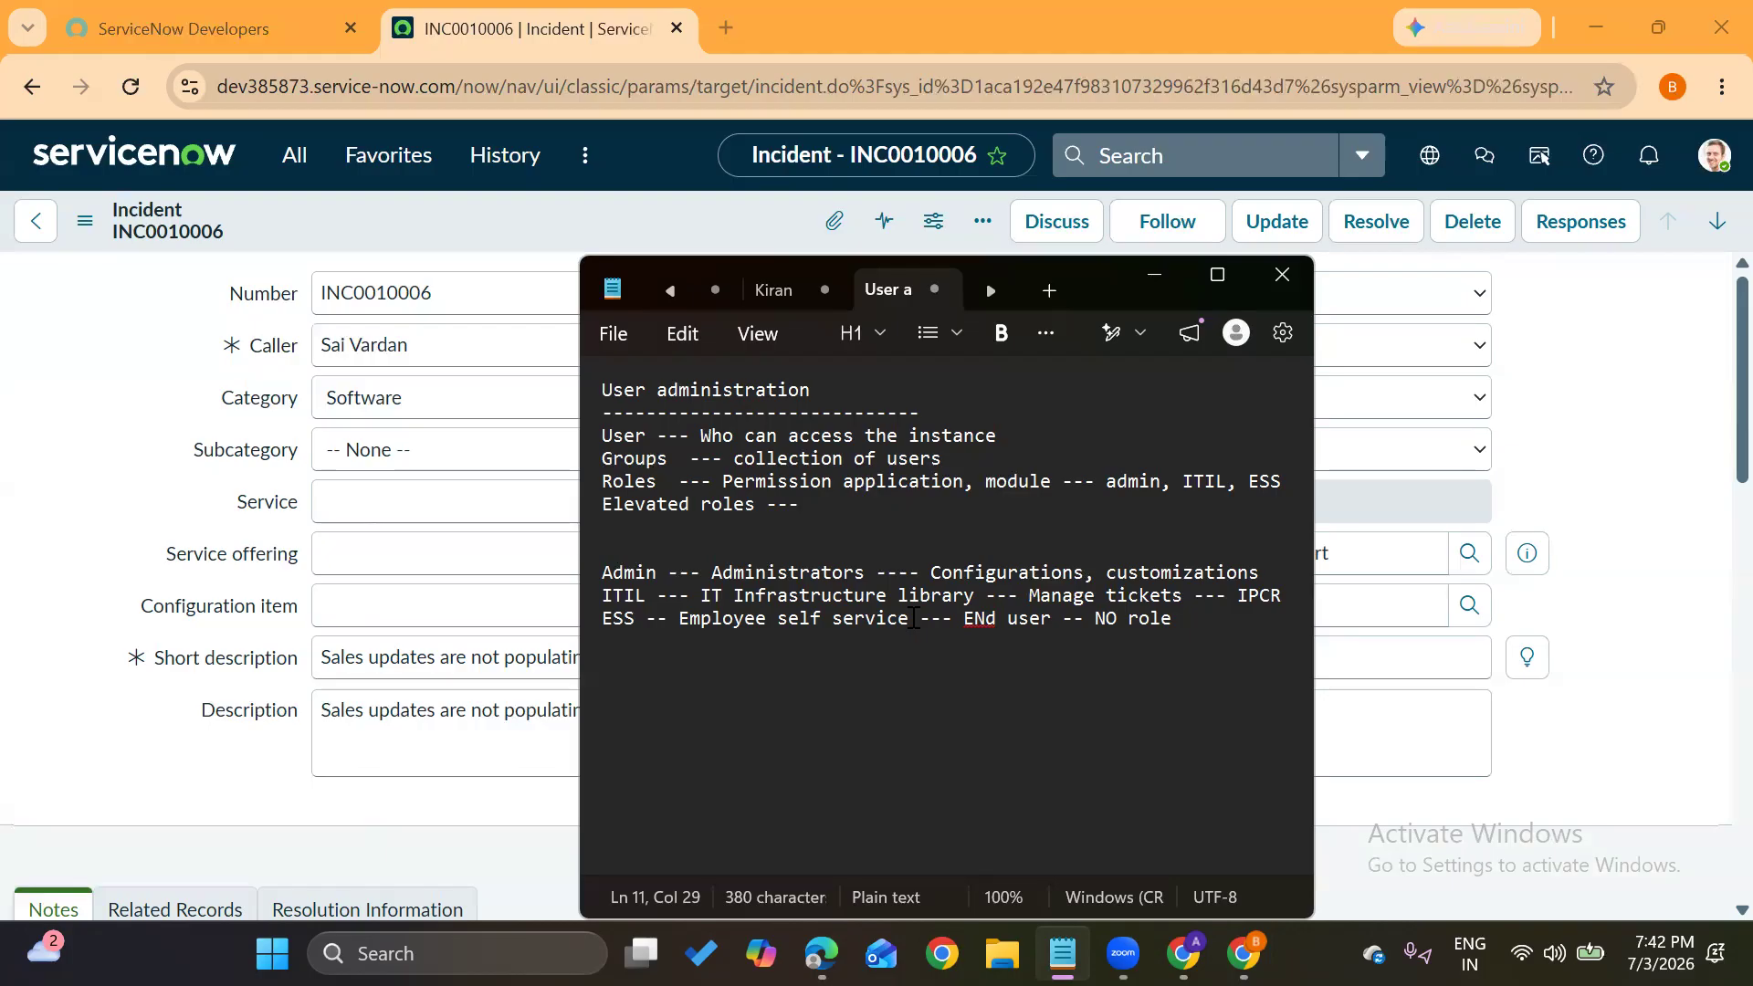
Add the example line 'Wipro -- java dev -- BMW ---- ESS' below the role definitions
click(1193, 629)
key(Return)
key(Return)
key(Return)
text(Wip)
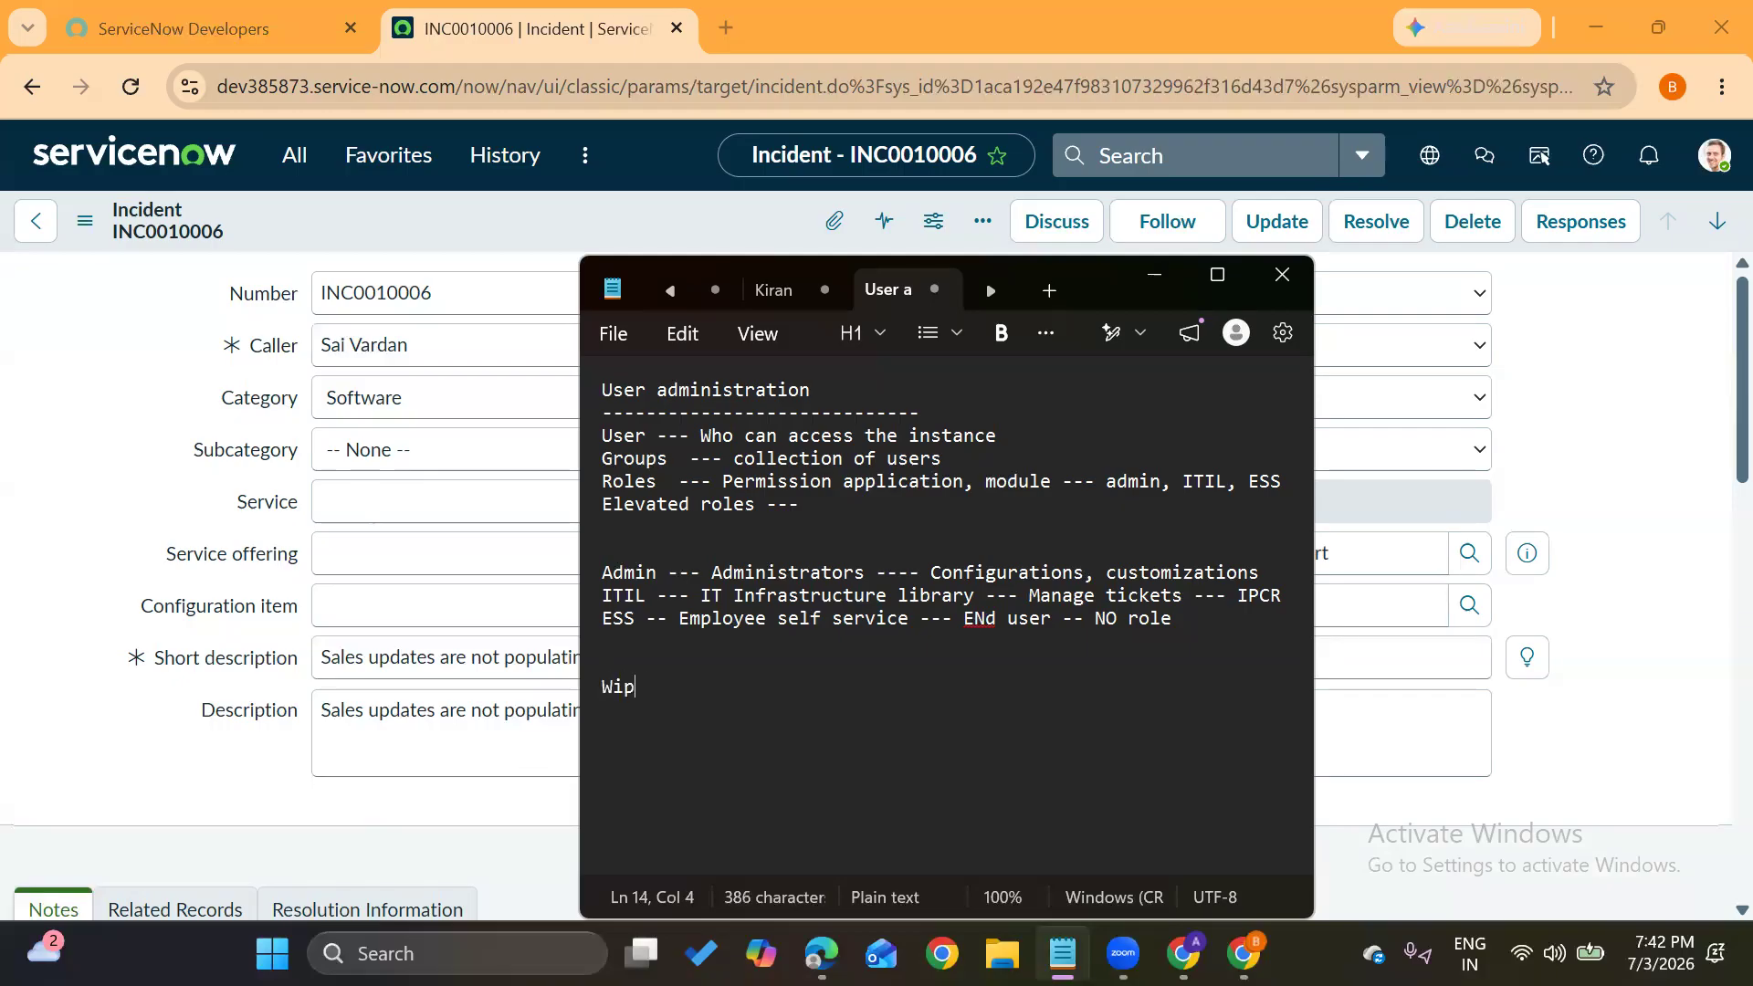
text(ro -- jav)
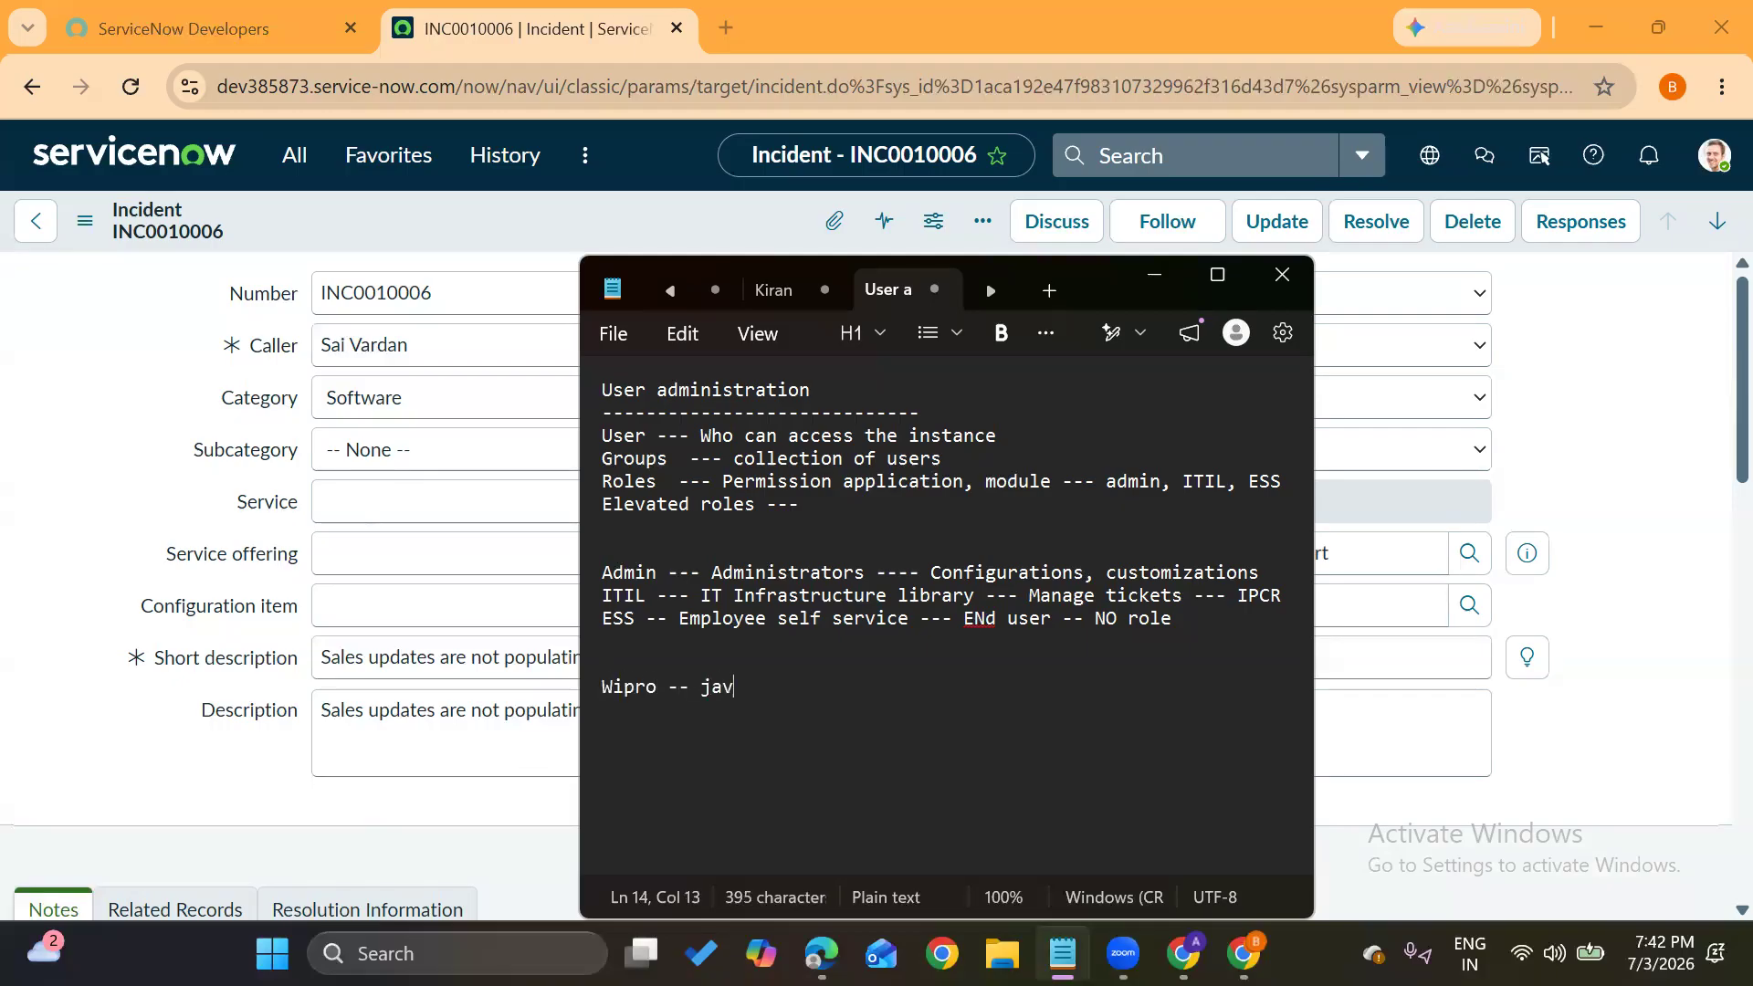
text(a dev --)
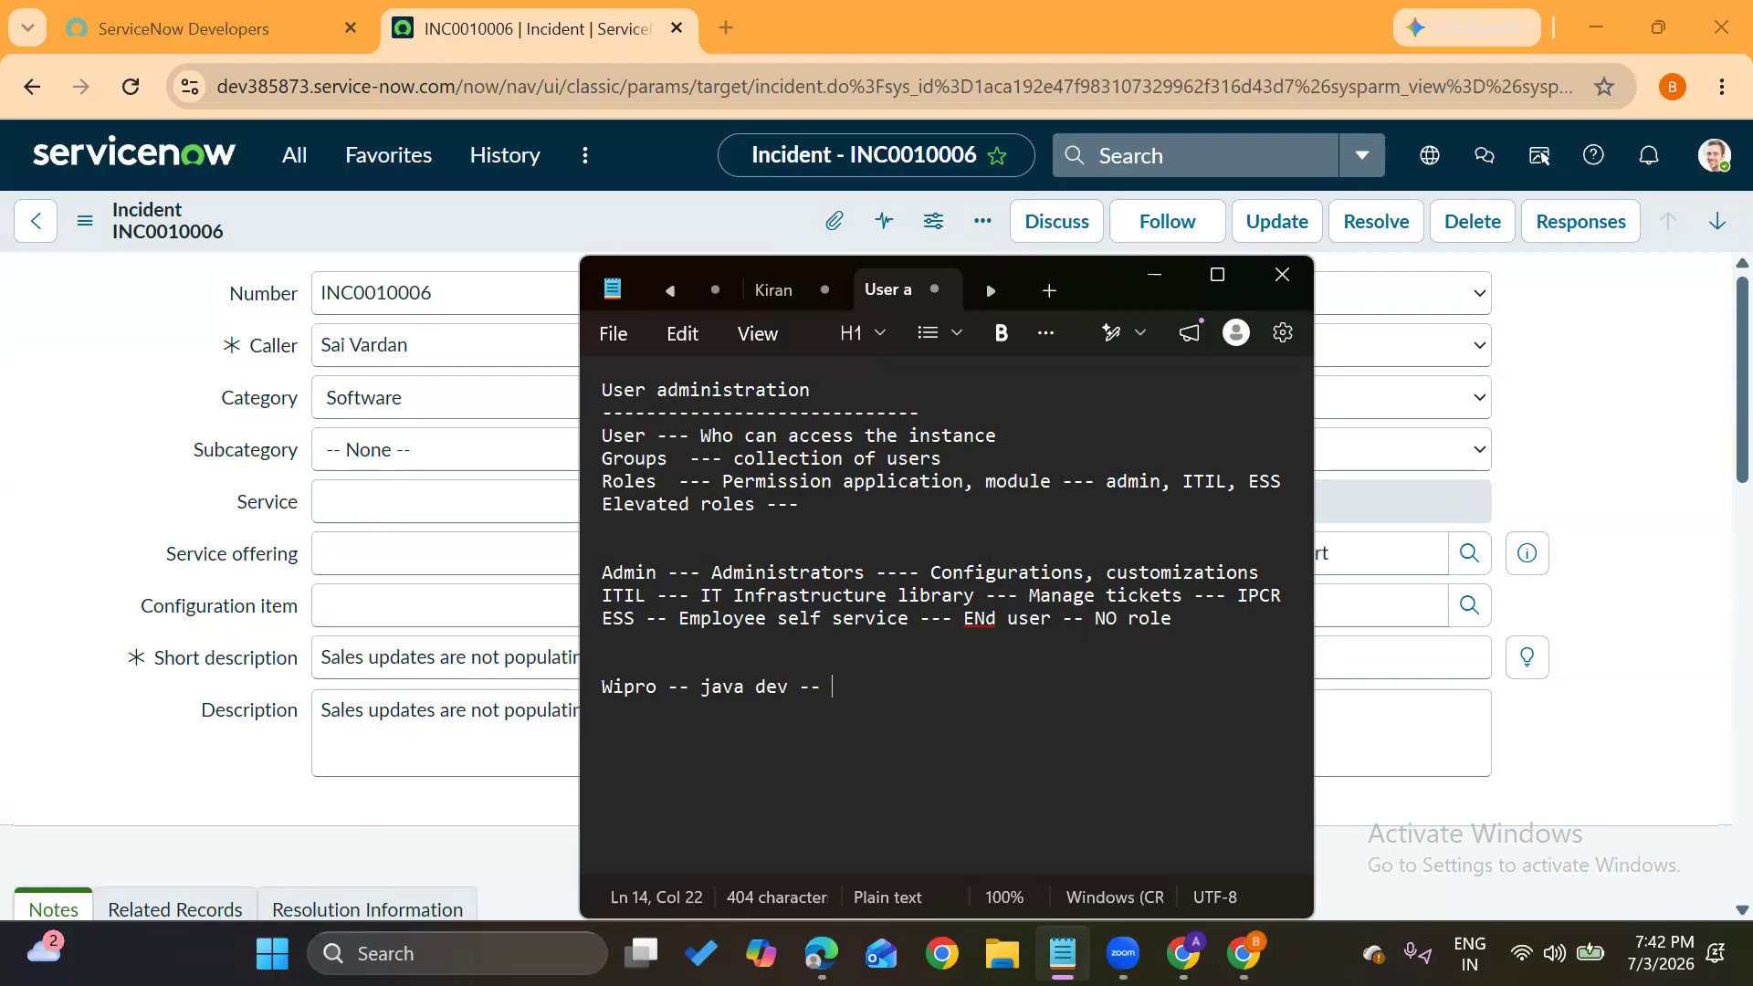
text(BMW)
text(----)
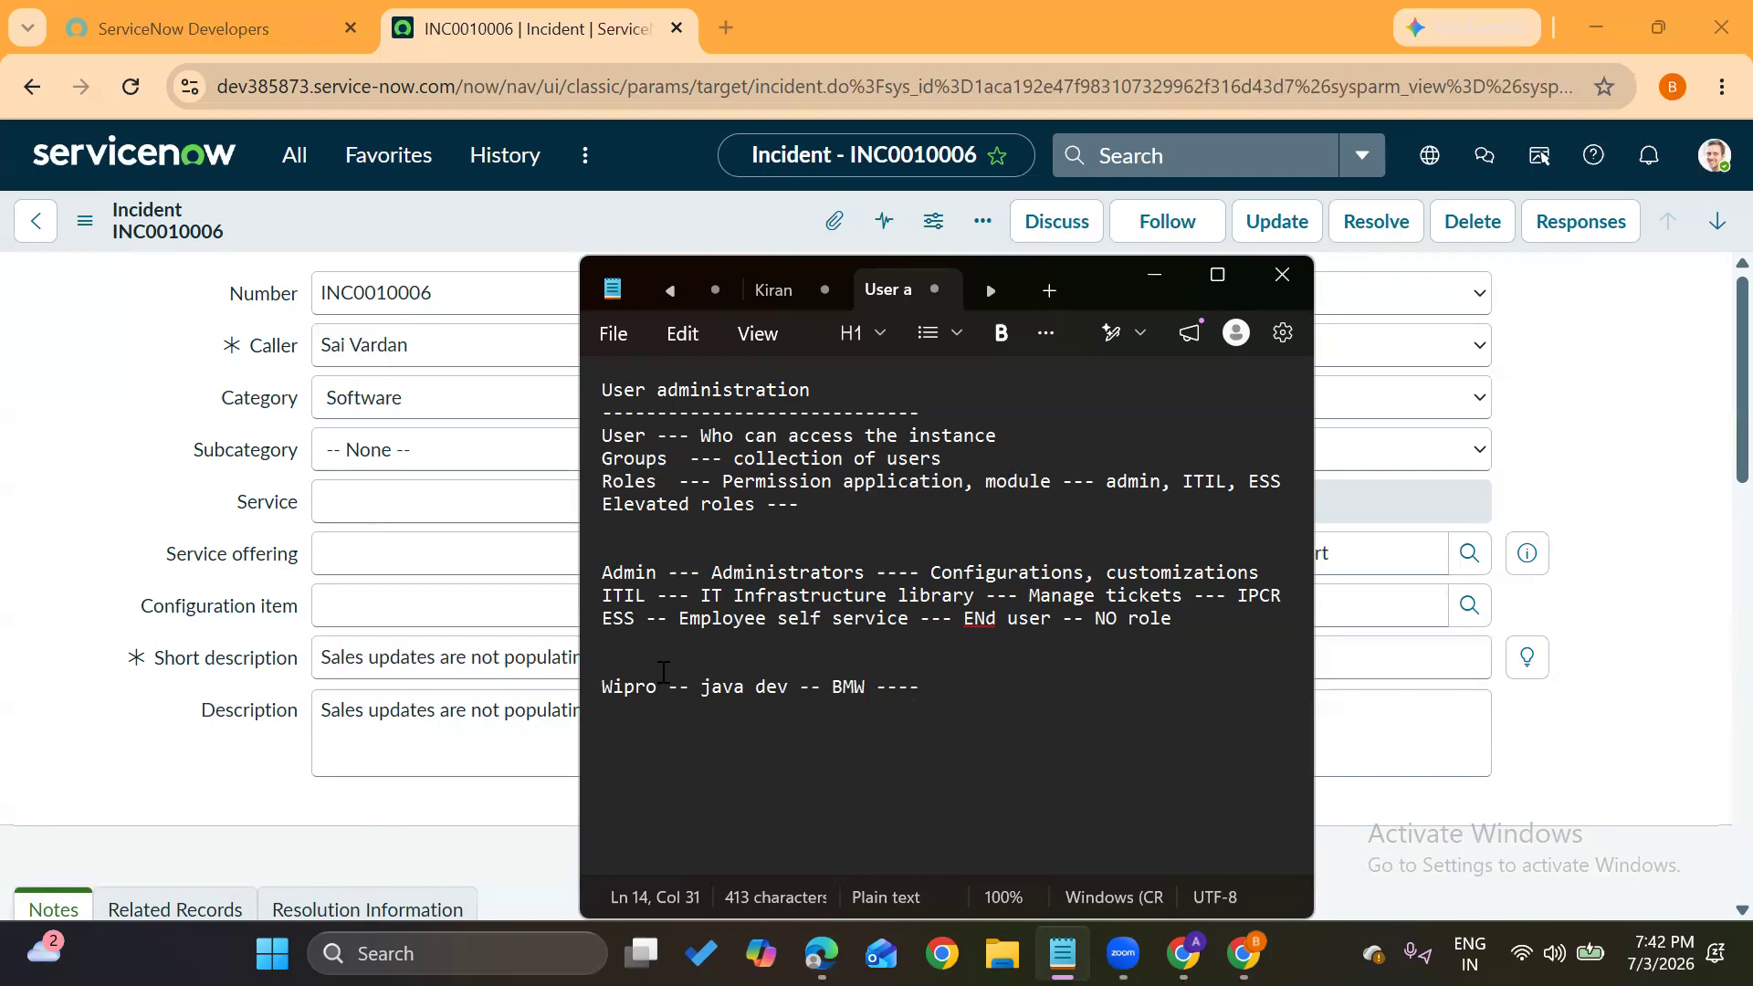
drag(701, 686, 787, 690)
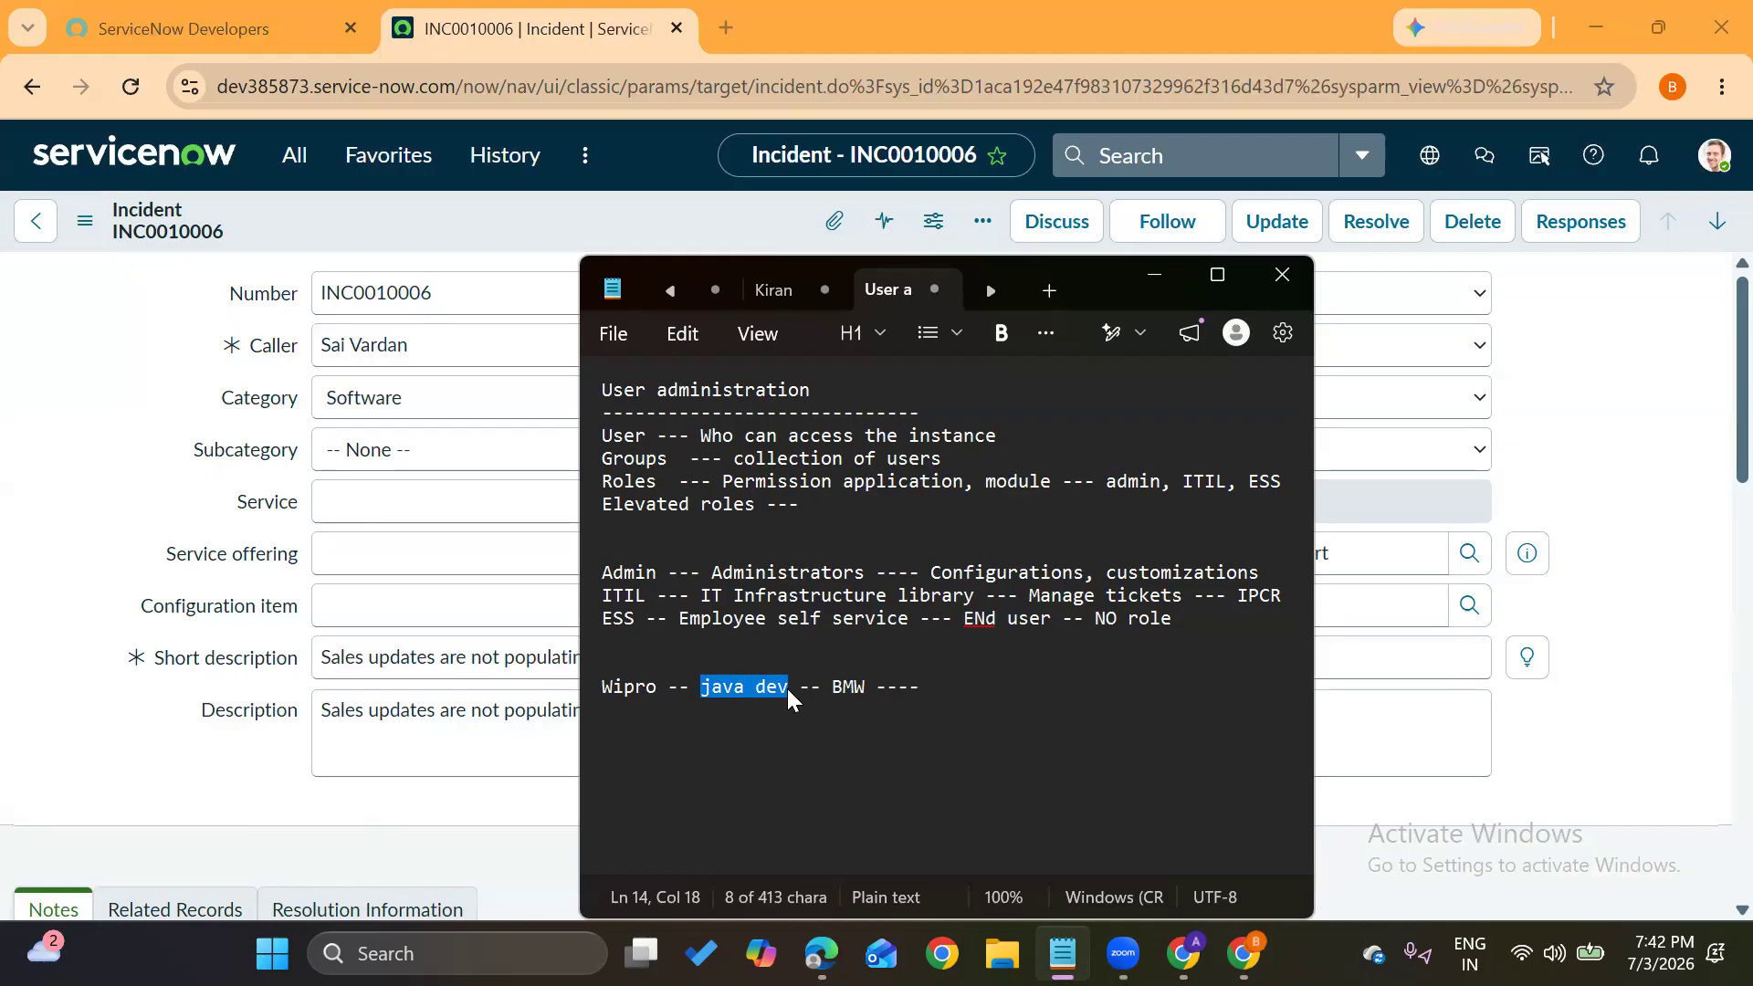
click(971, 703)
text(ESS)
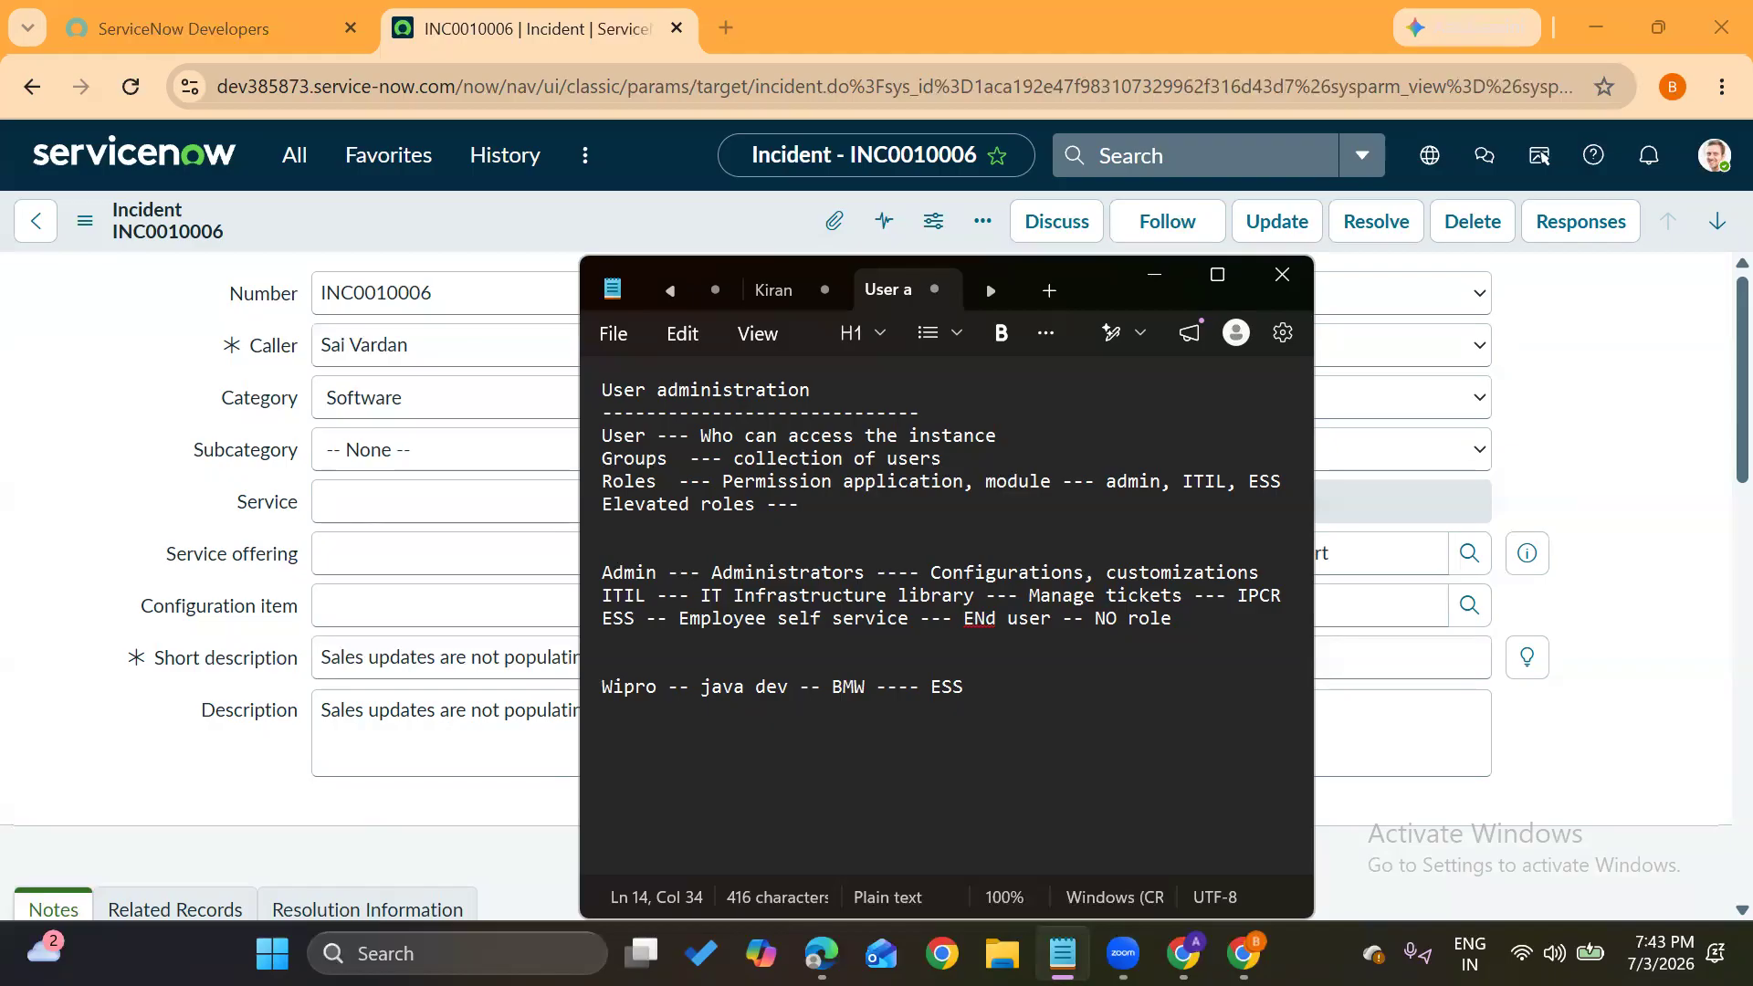
Highlight Admin, java dev and ITIL to explain them, ending at the java dev line's end
double_click(634, 572)
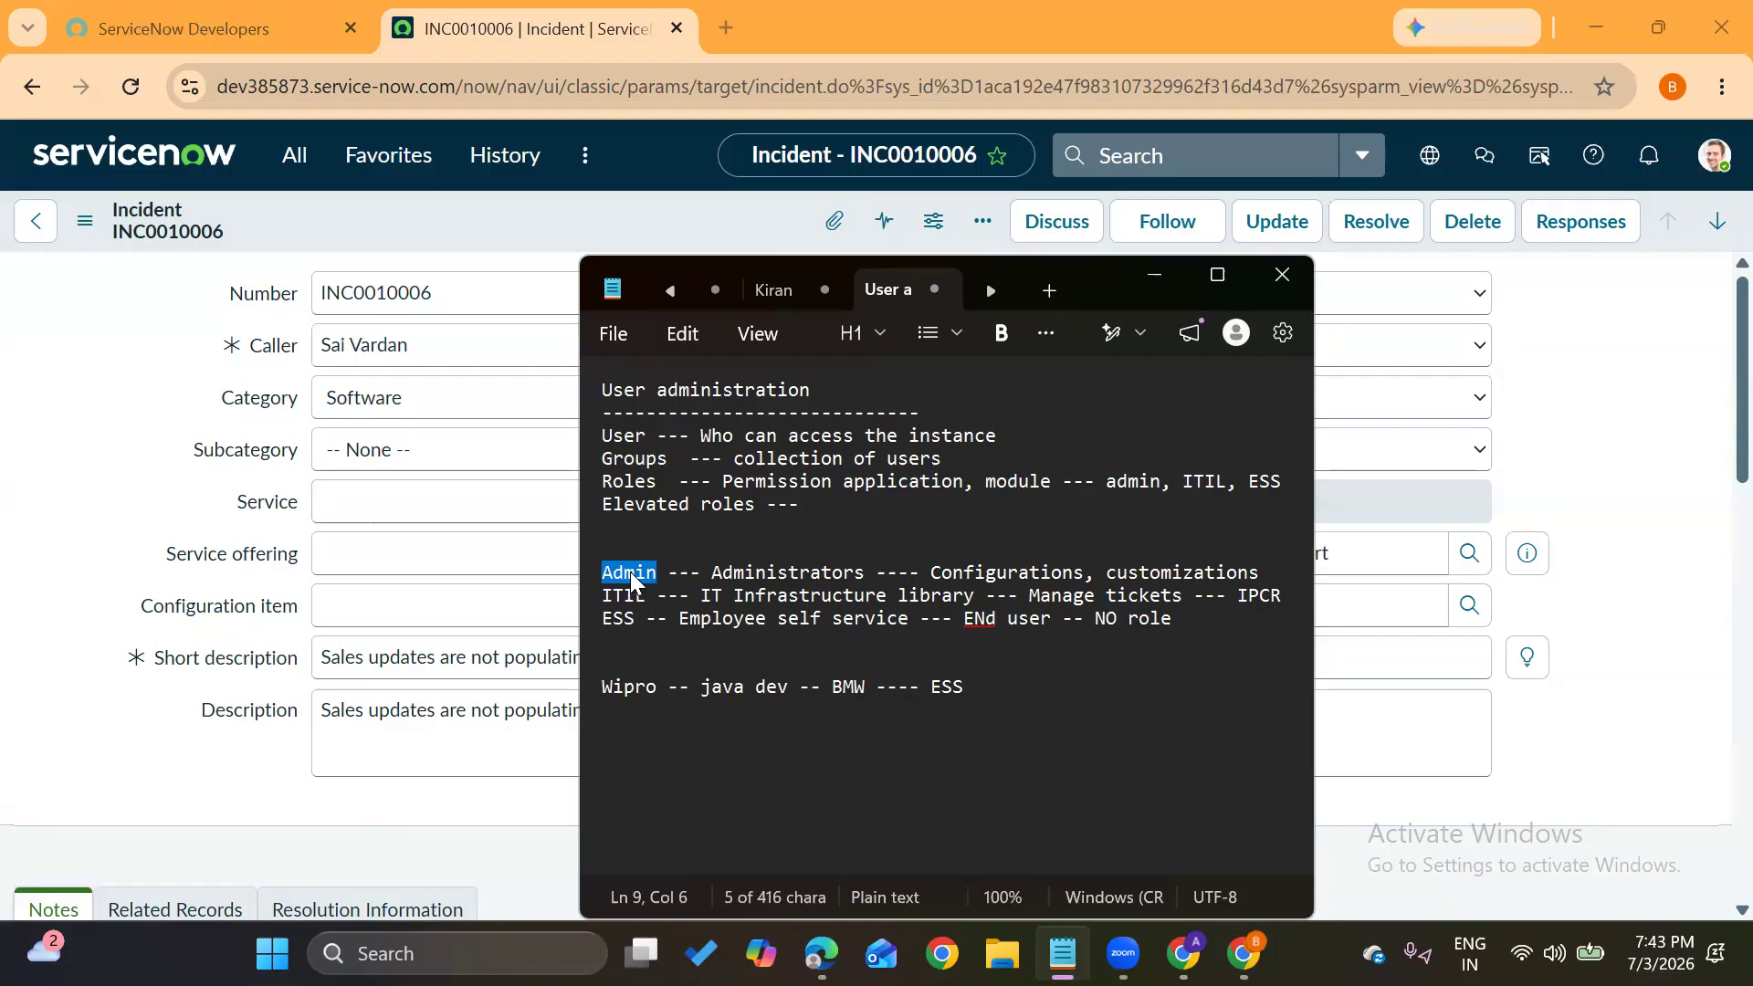
drag(701, 685, 785, 686)
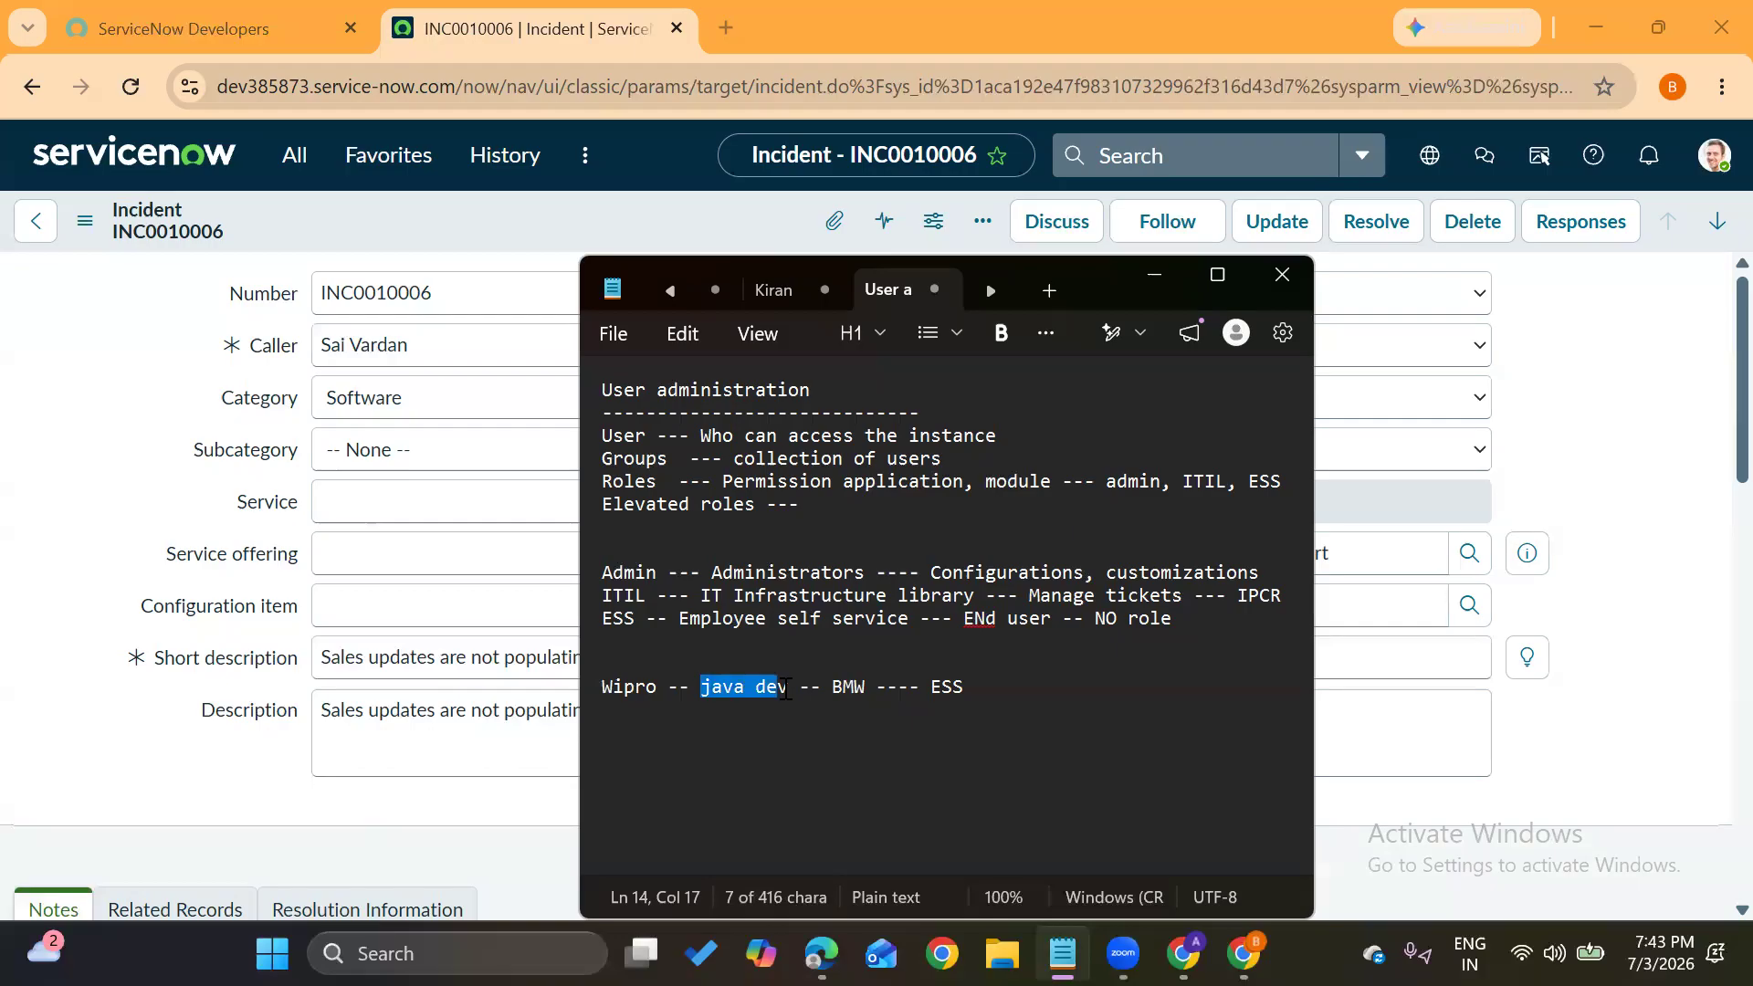
double_click(629, 573)
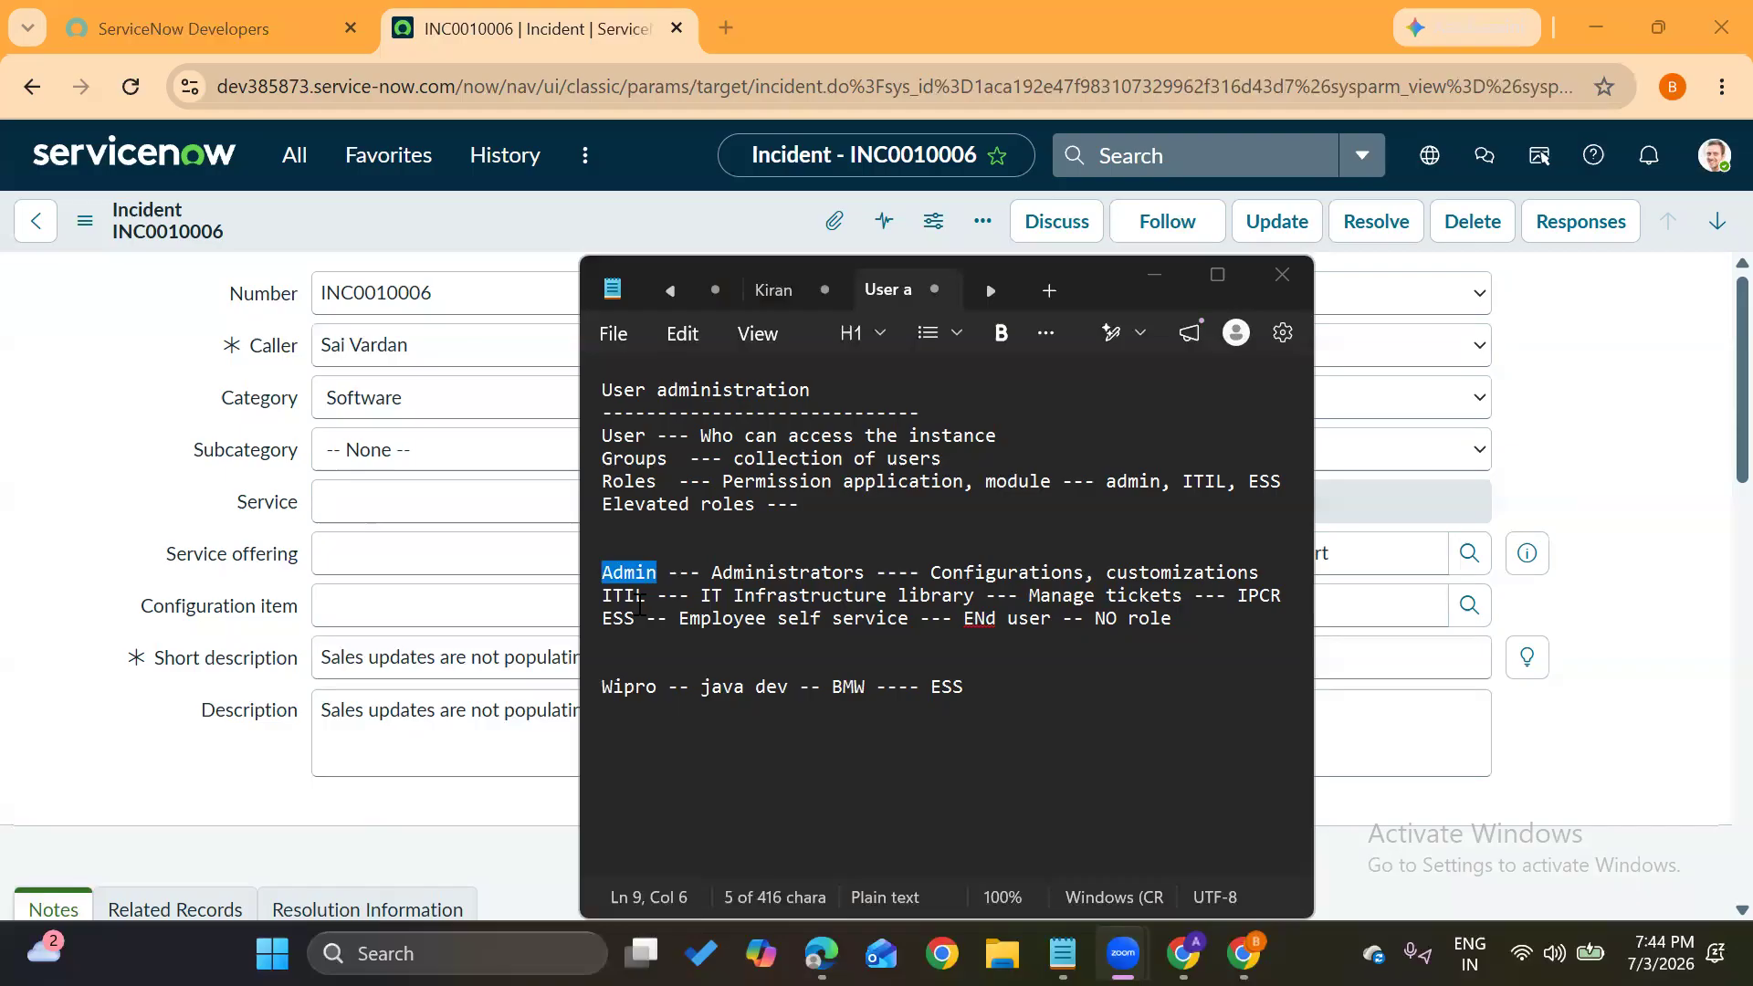
double_click(622, 598)
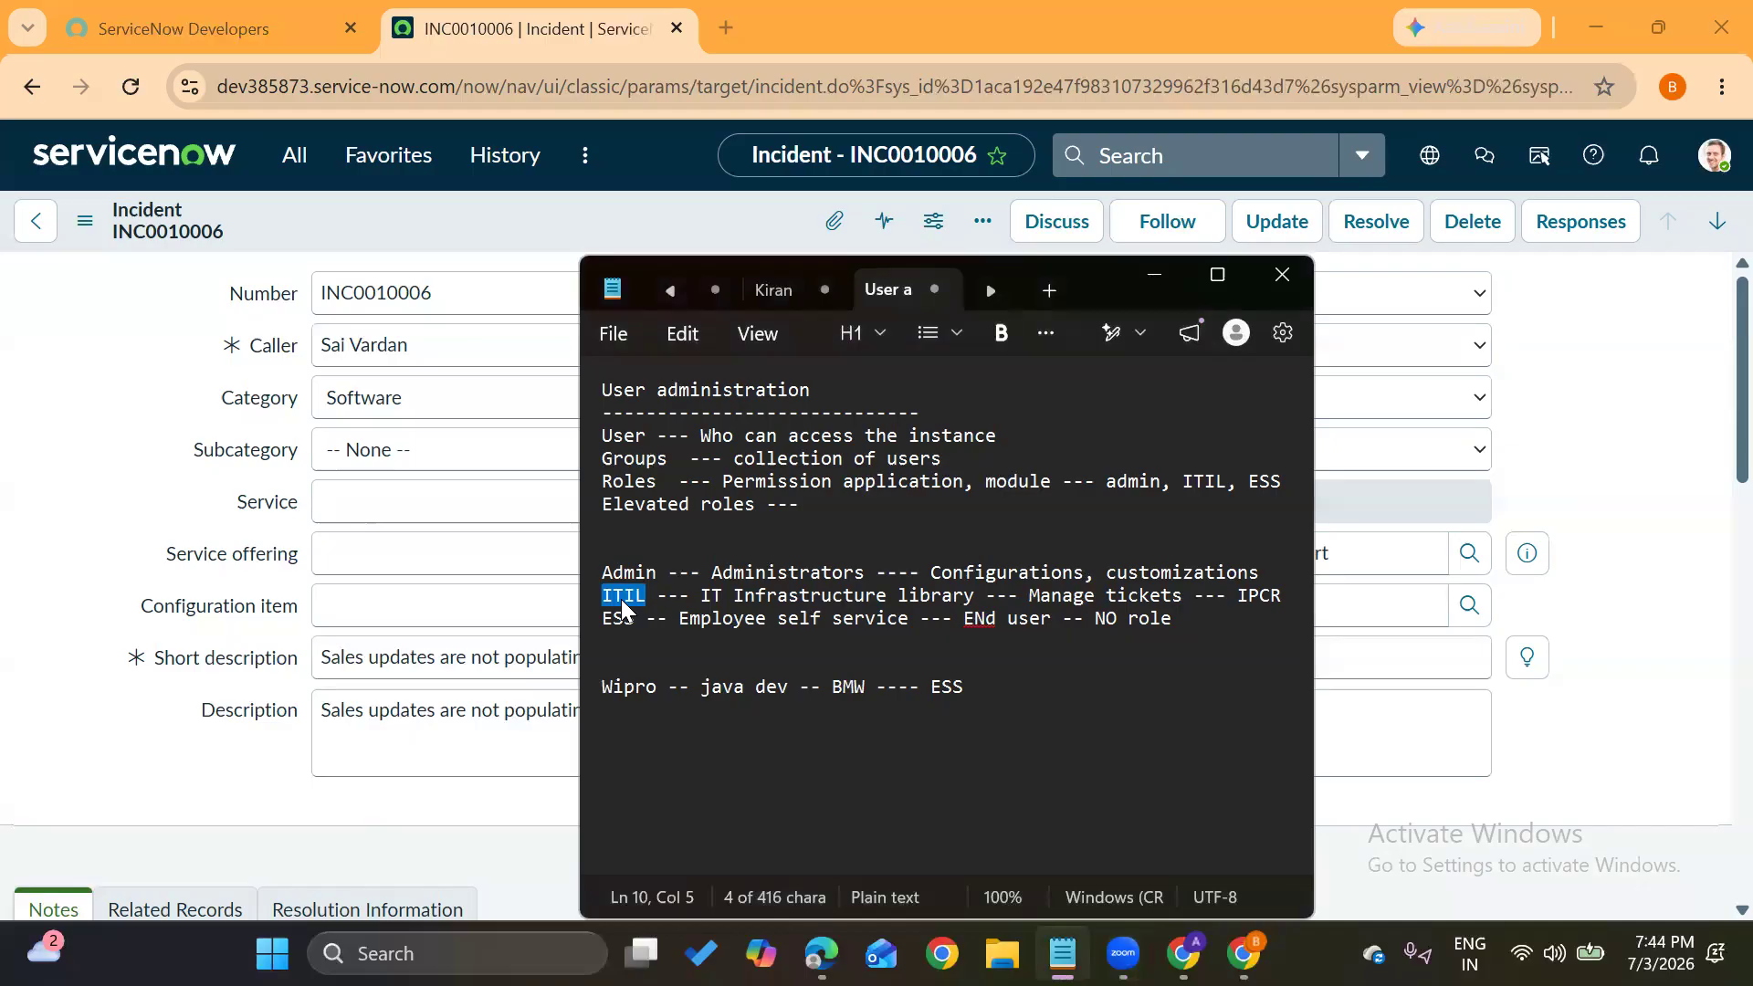
click(1035, 703)
Add a second example line 'Wipro --- Electrician -- fix --- ITIL' and start a new line
key(Return)
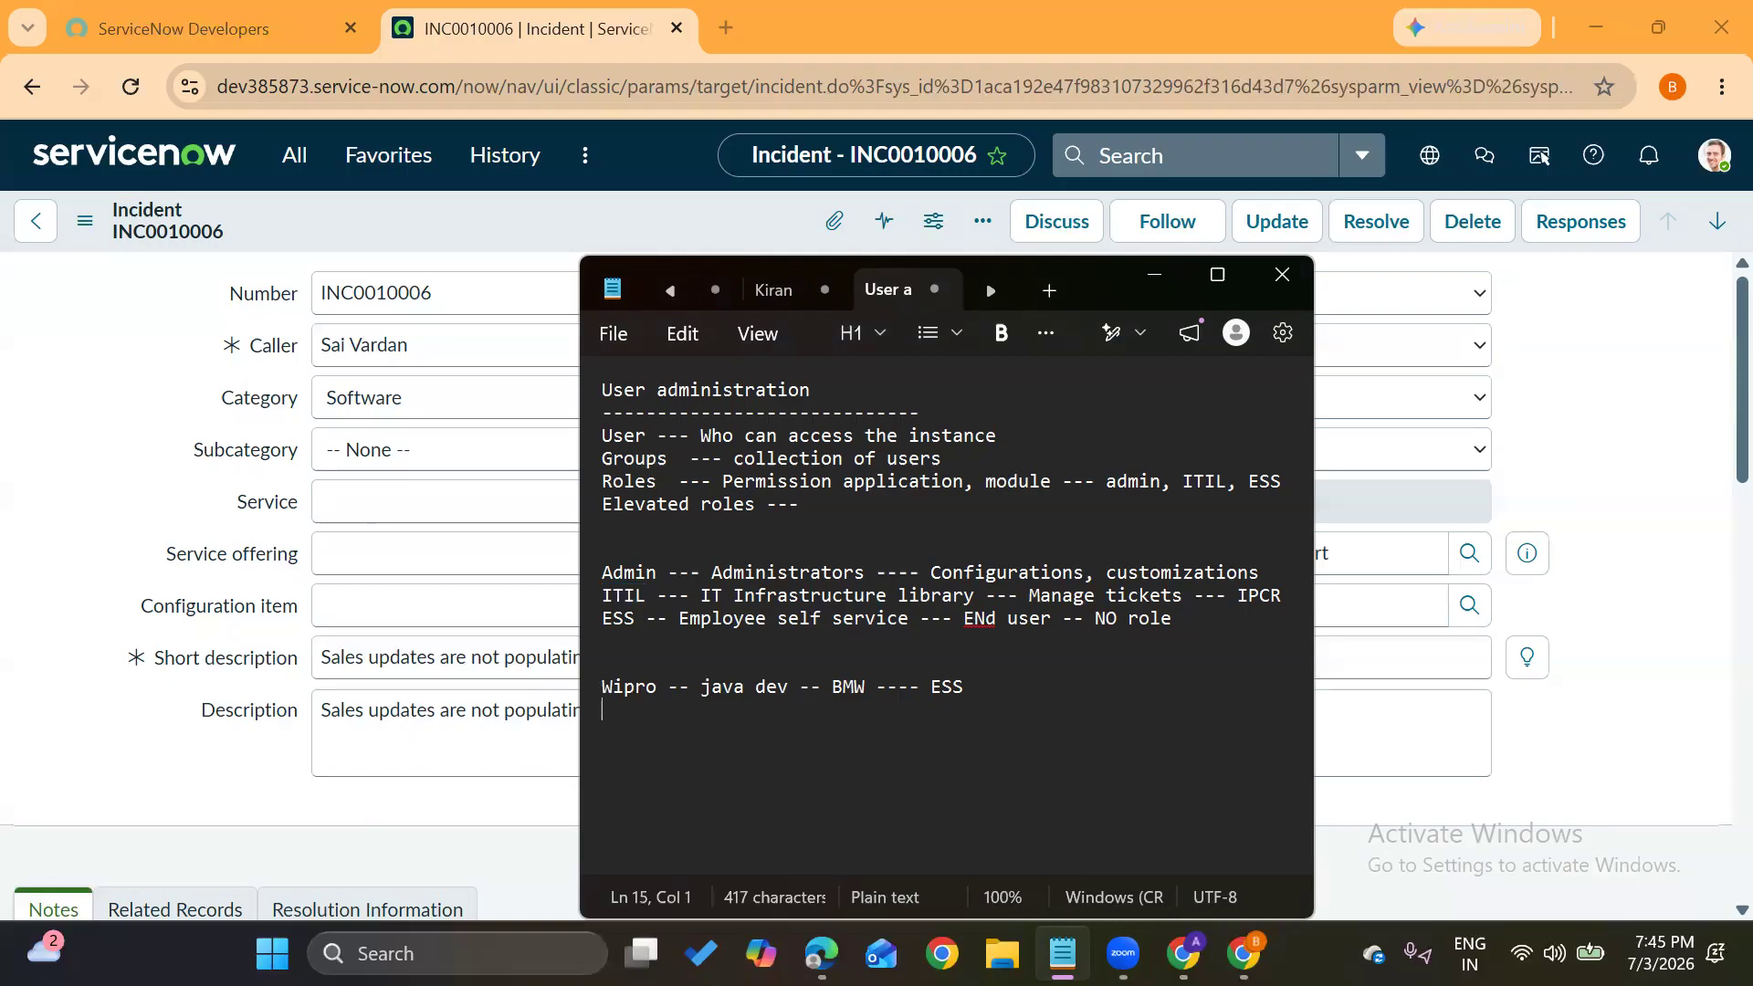
text(Wipro  ---)
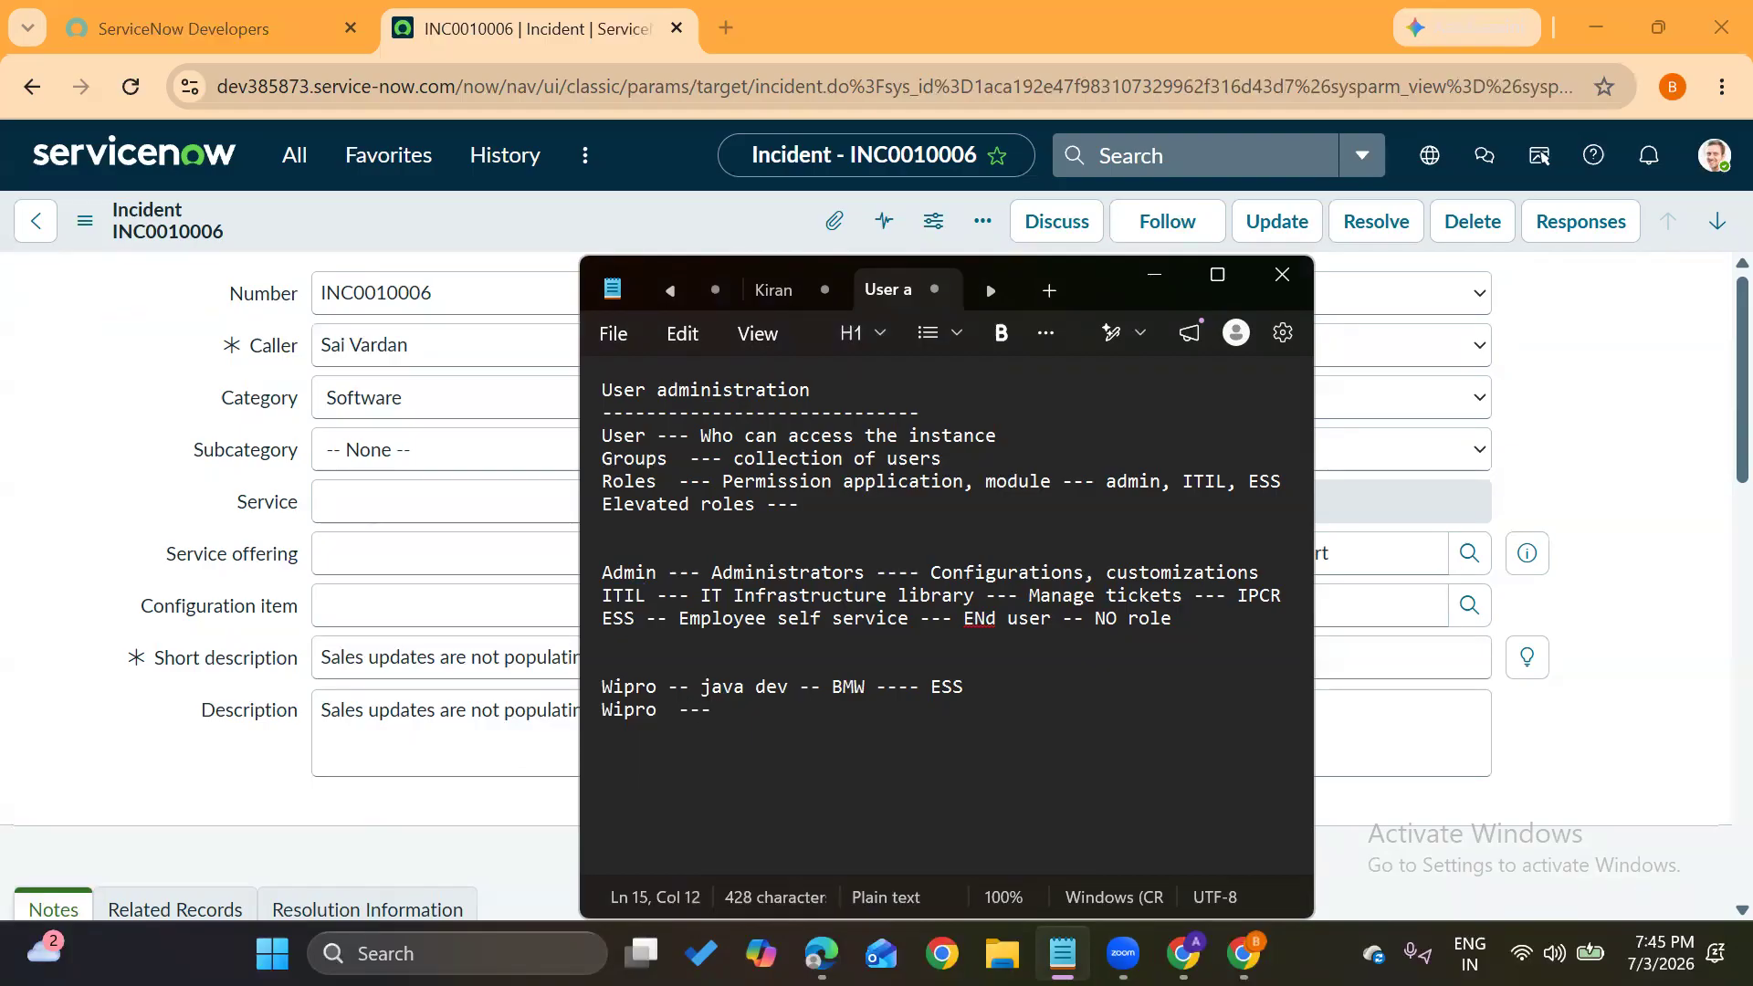
text(Electrician --)
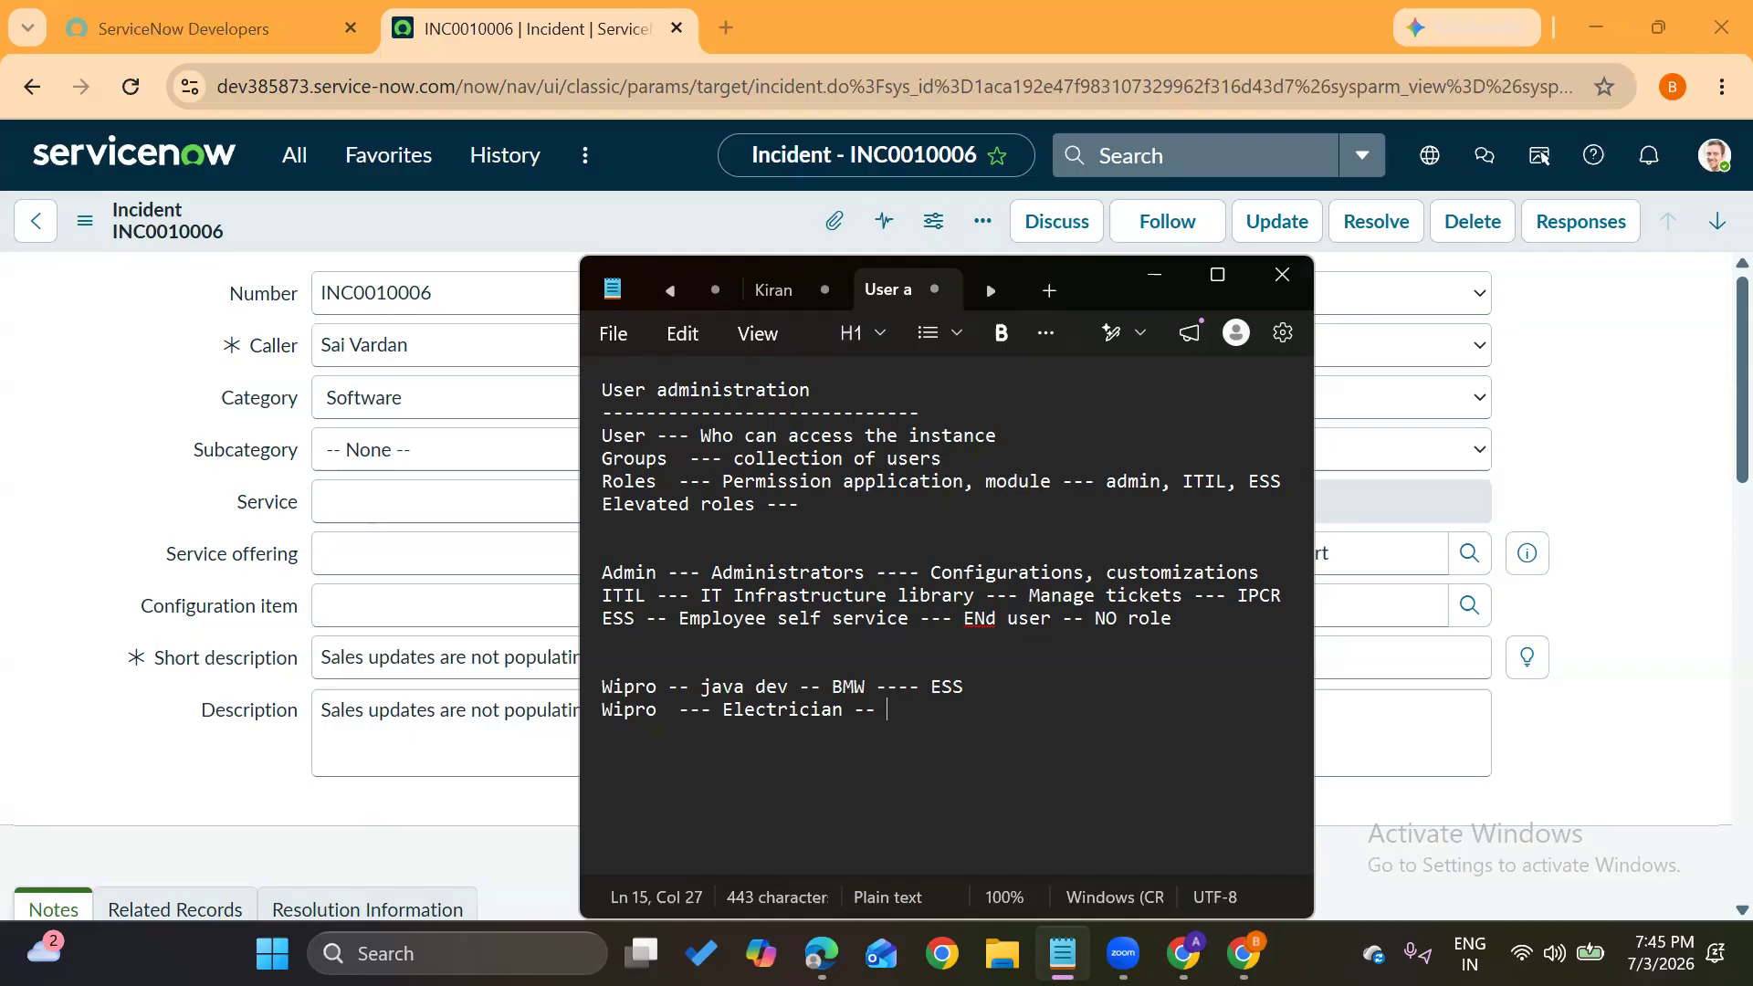
text(fix ---)
text(ITIL)
key(Return)
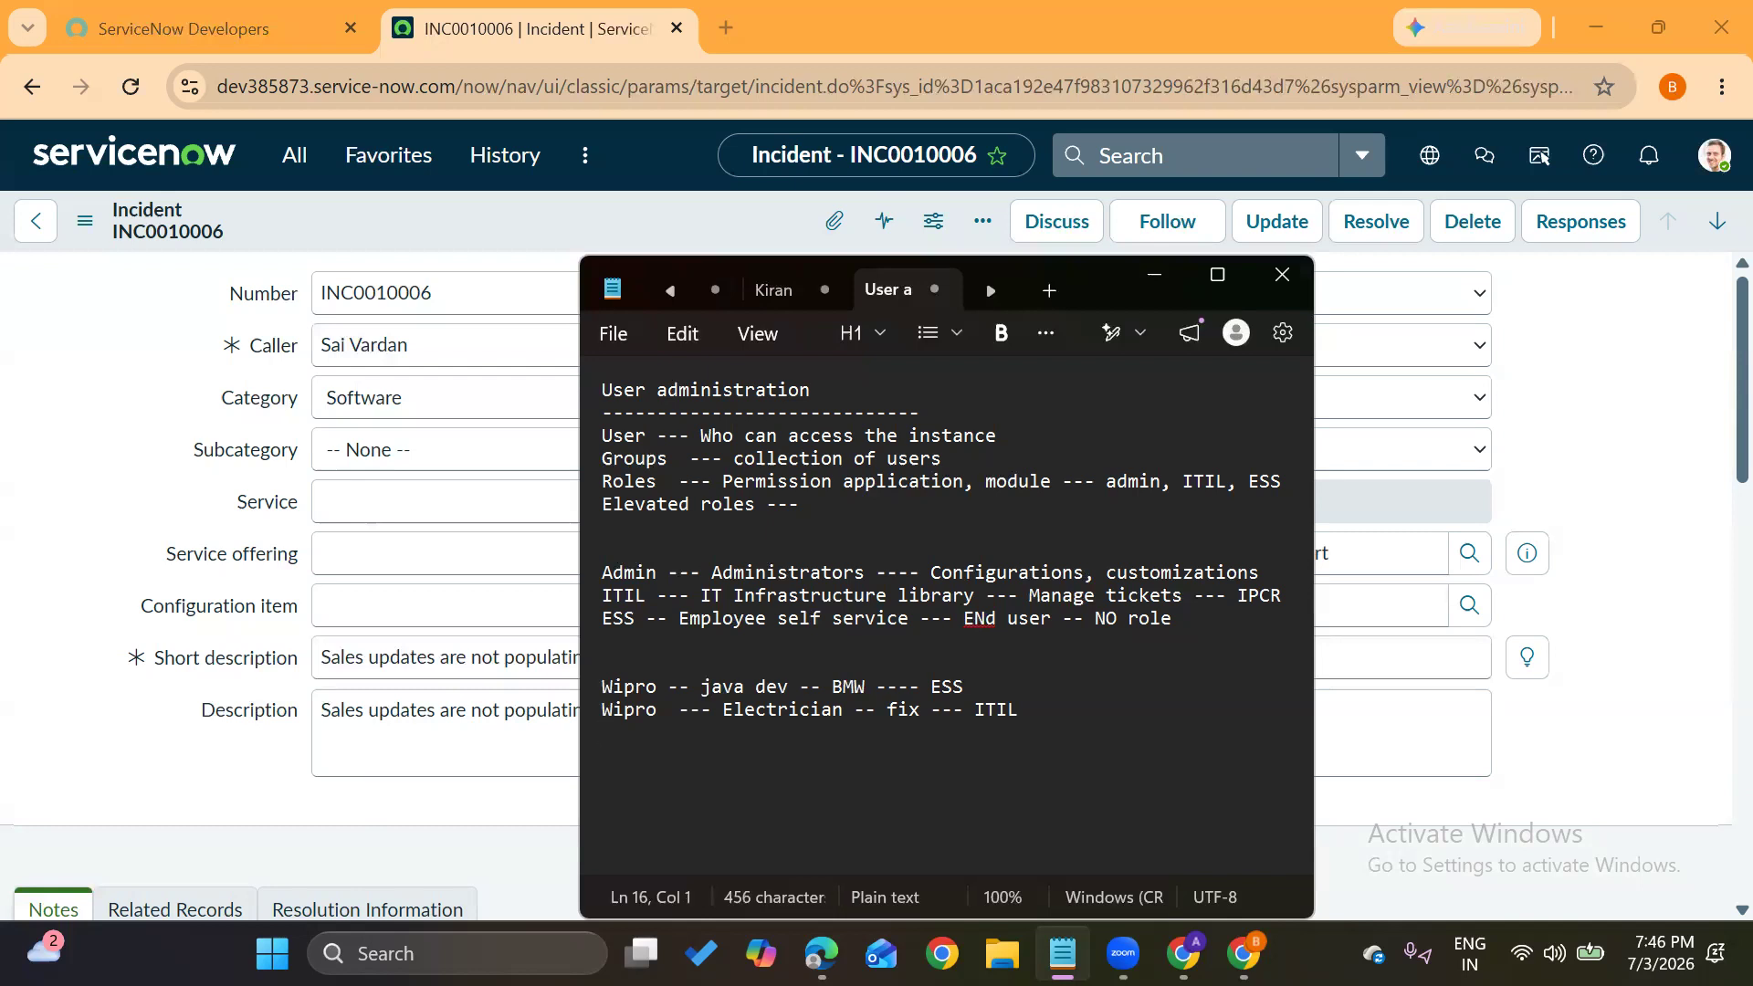
Add the third example 'Wipro --- Servicenow developer --- Wipro project ---- admin' and highlight Wipro and BMW
text(Wipro --- Servicenow developer ---)
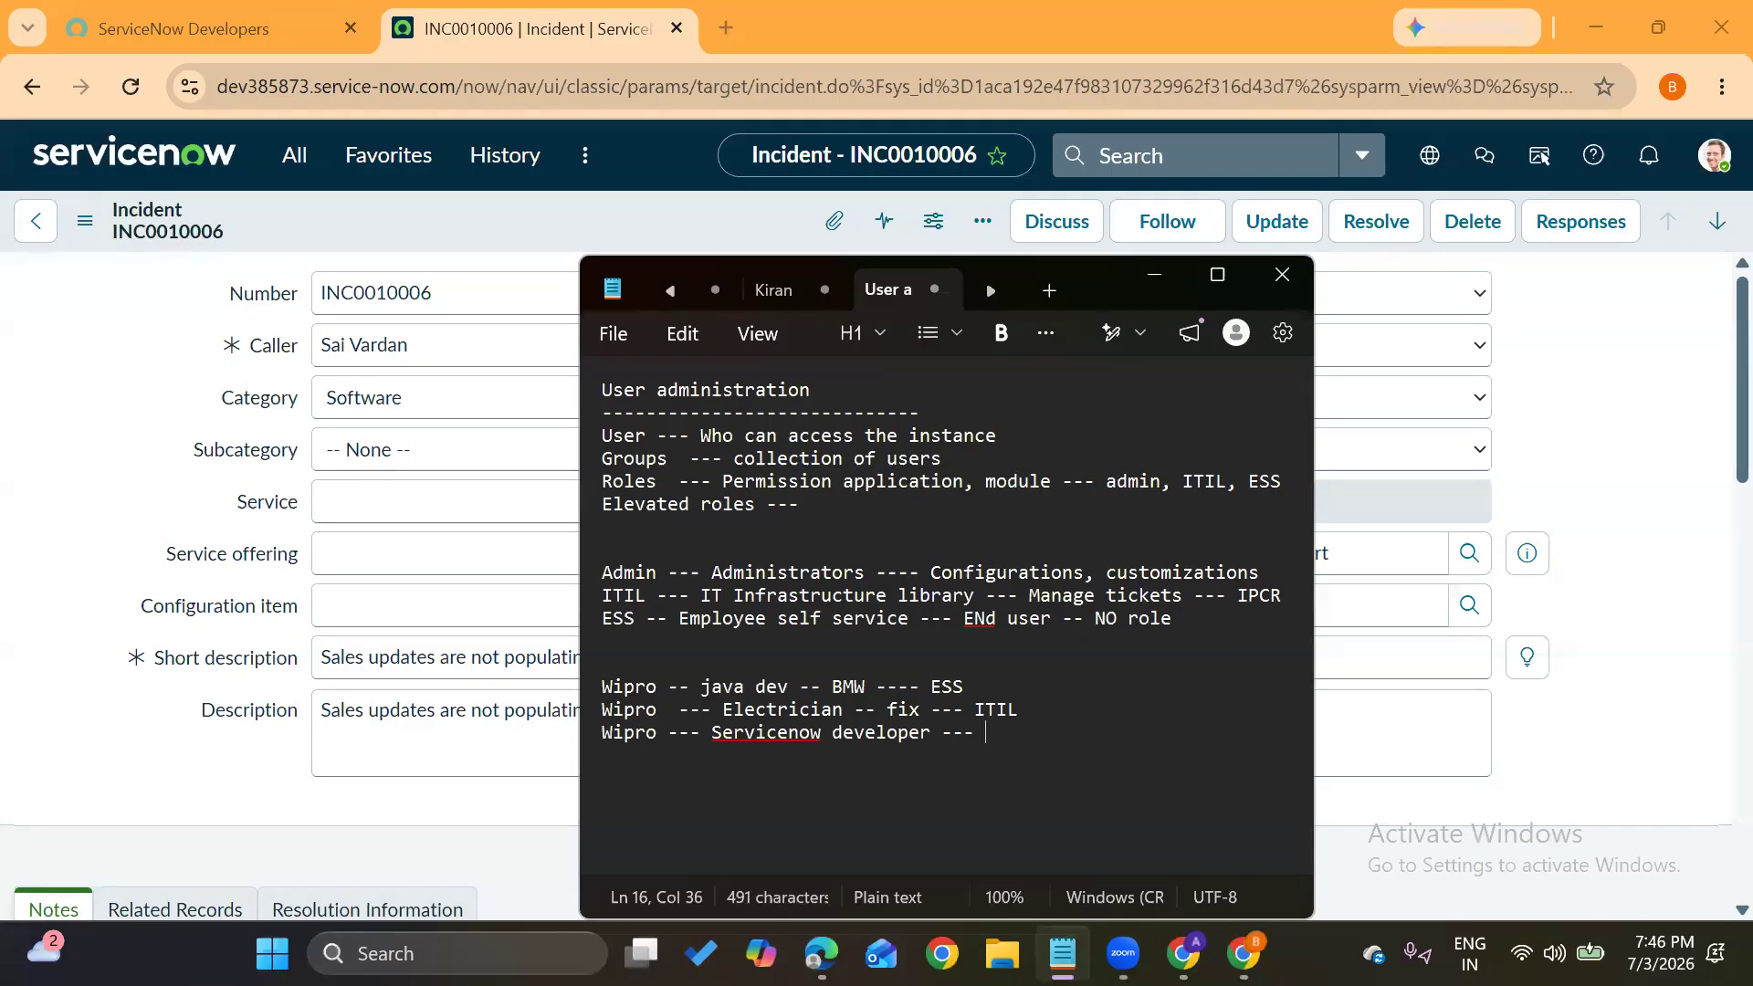
text( Wipro)
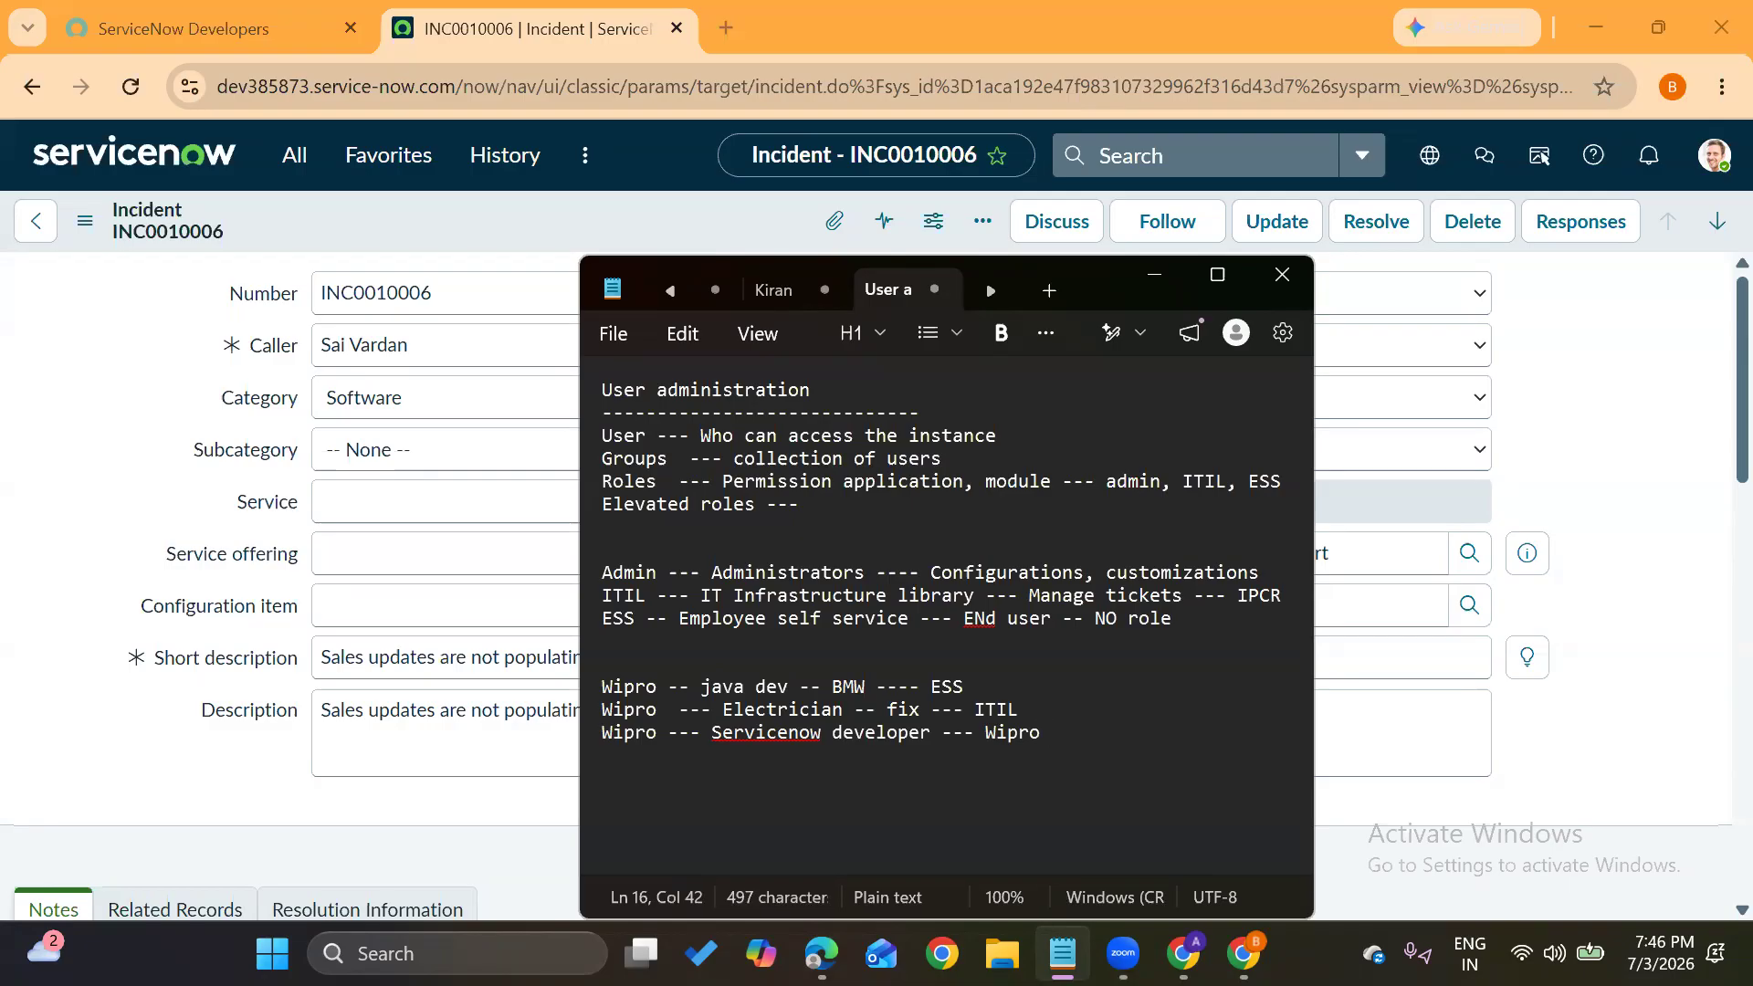
text( project ----)
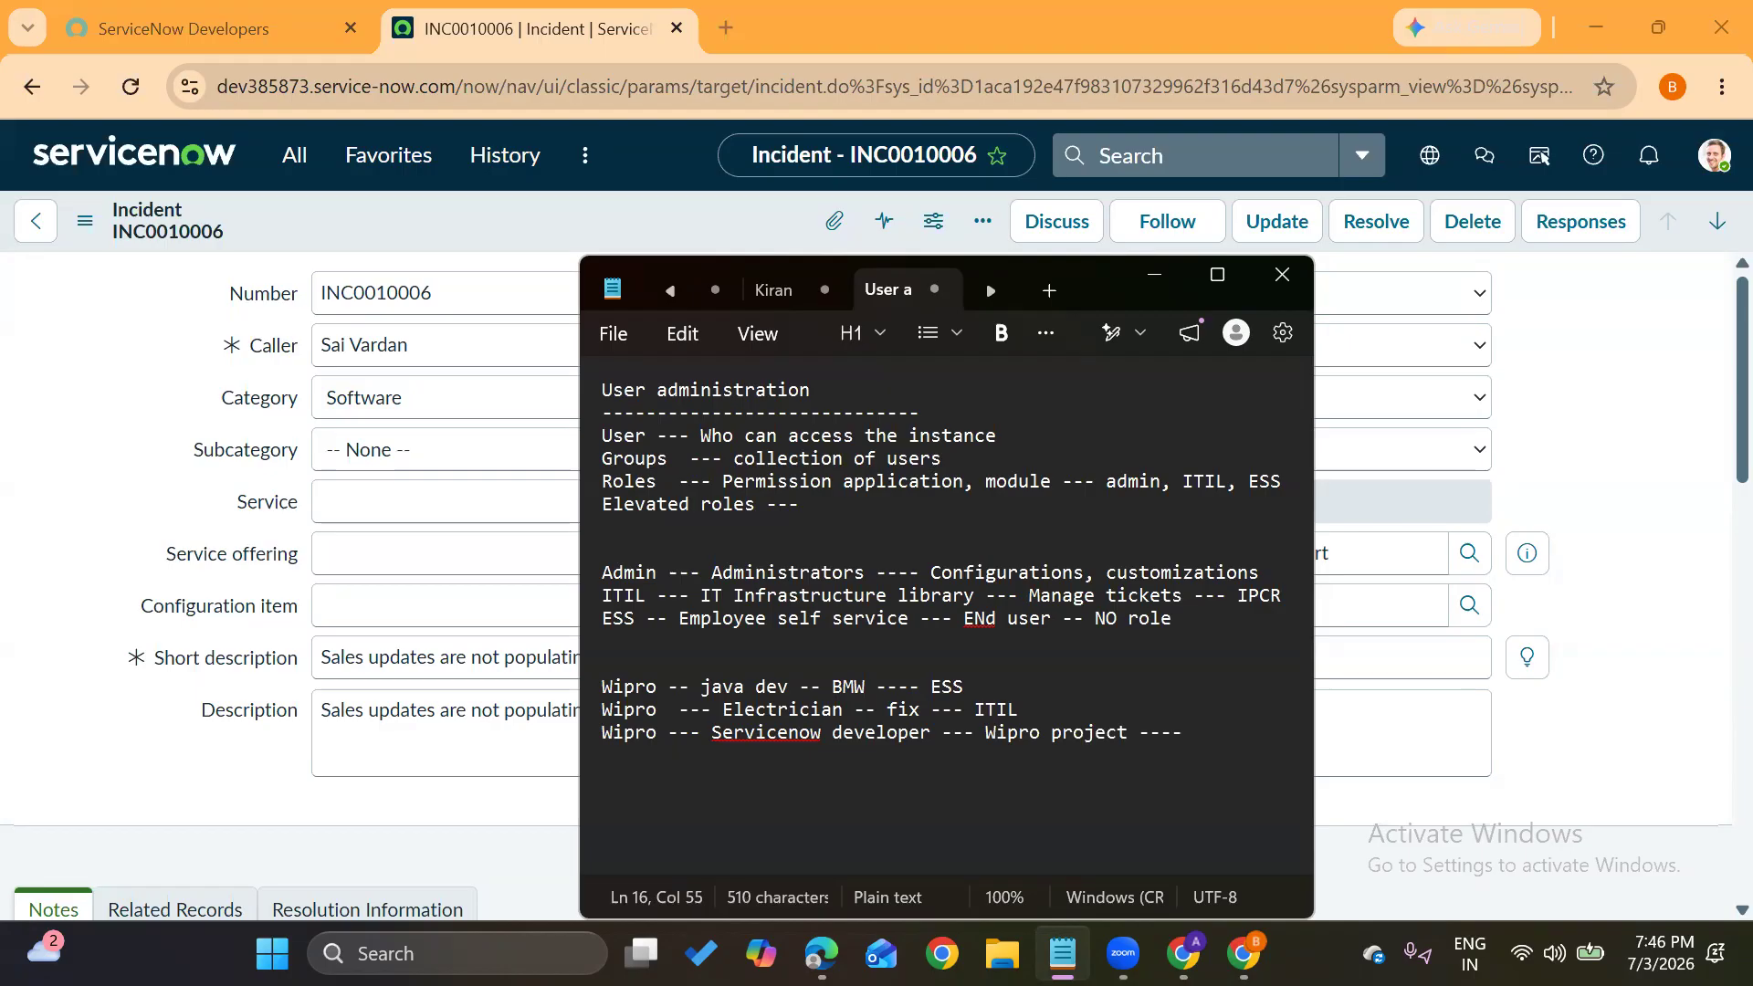
text(admin)
double_click(613, 692)
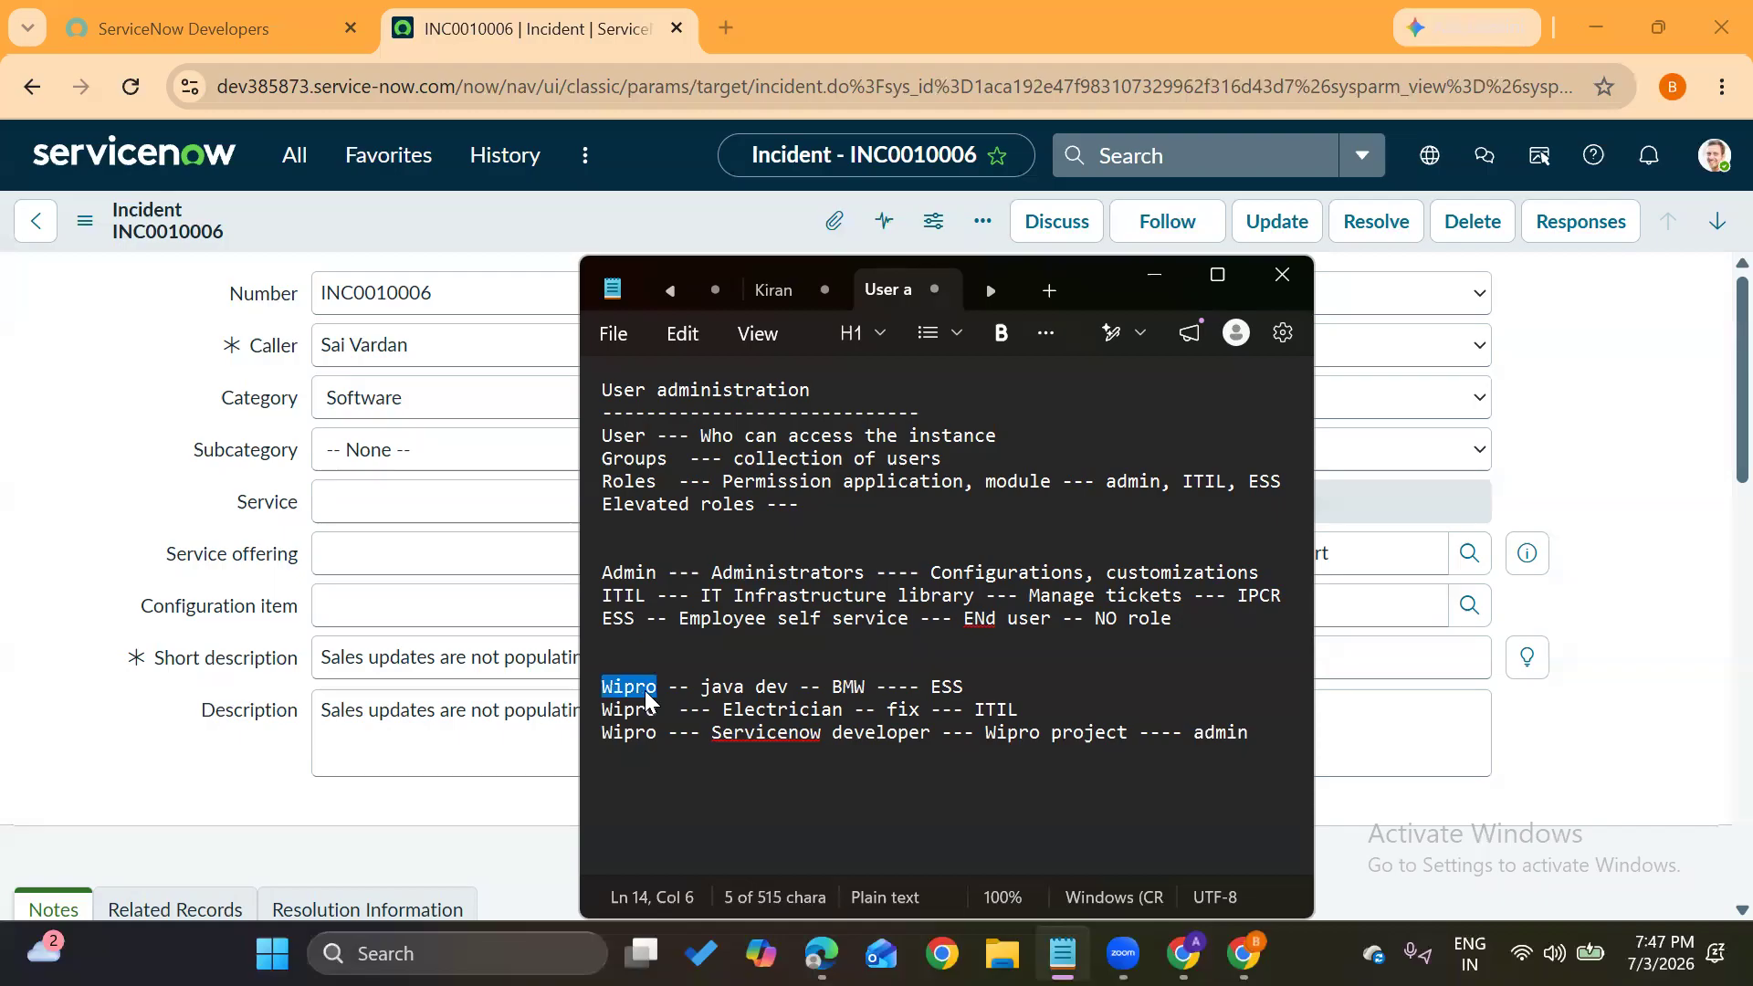
triple_click(853, 692)
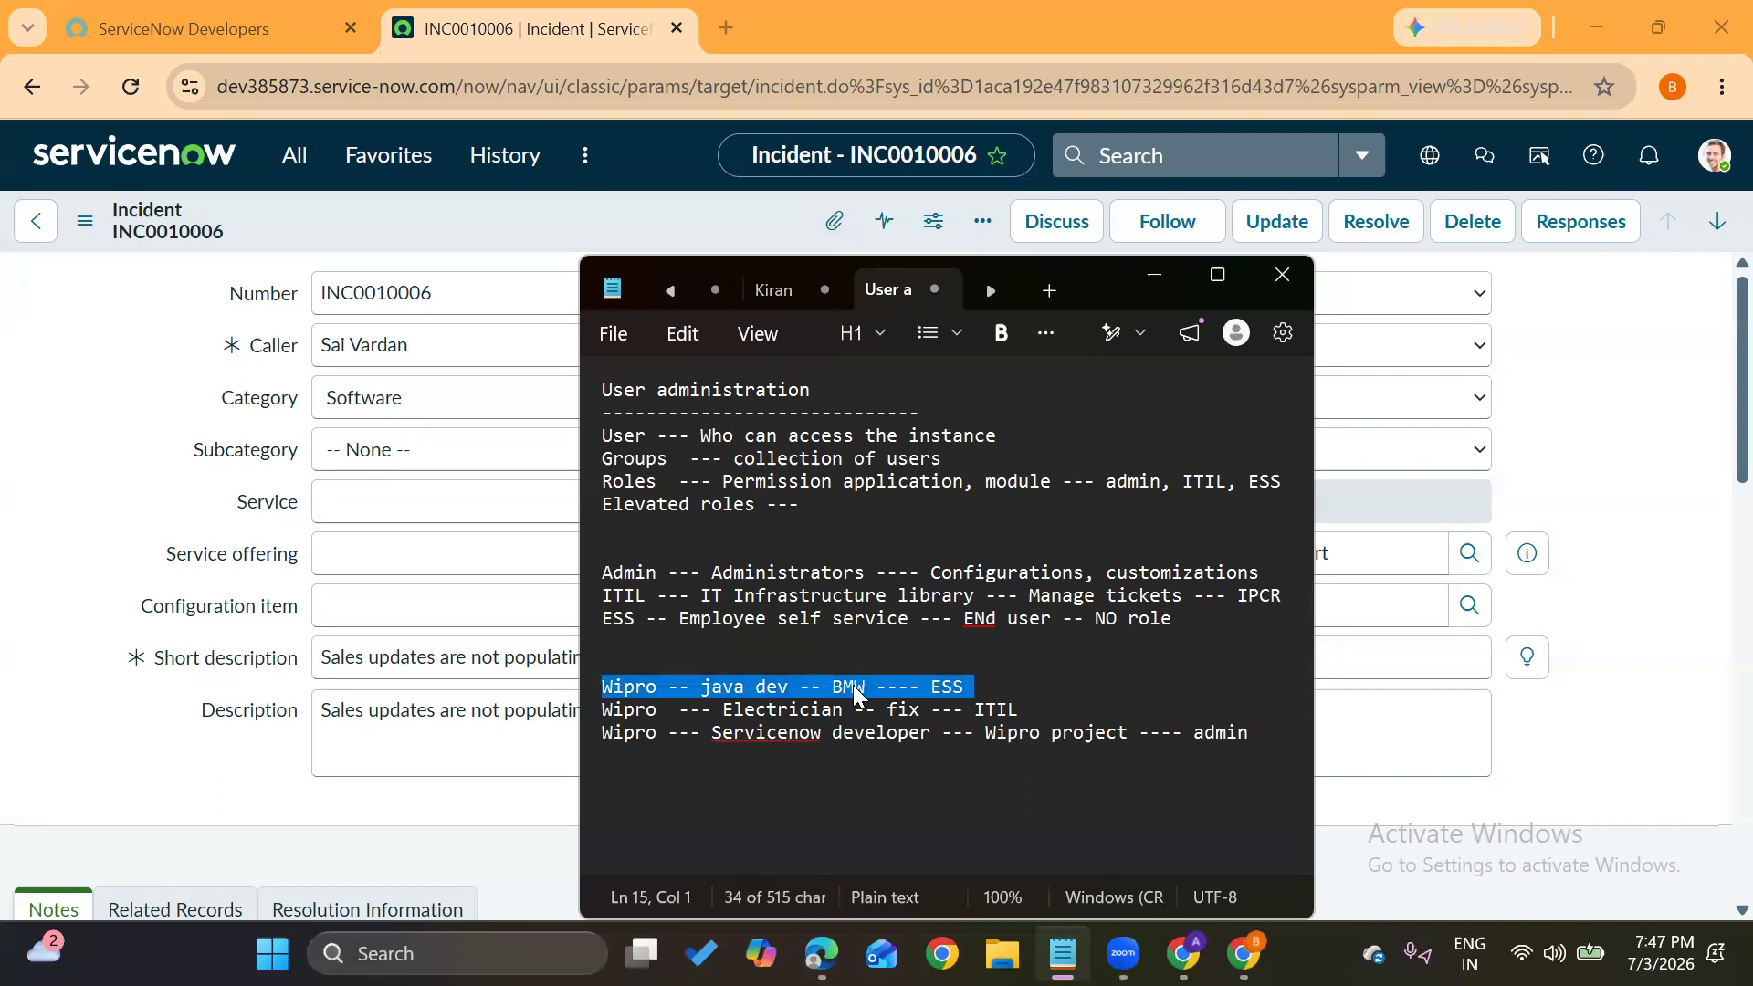
double_click(852, 686)
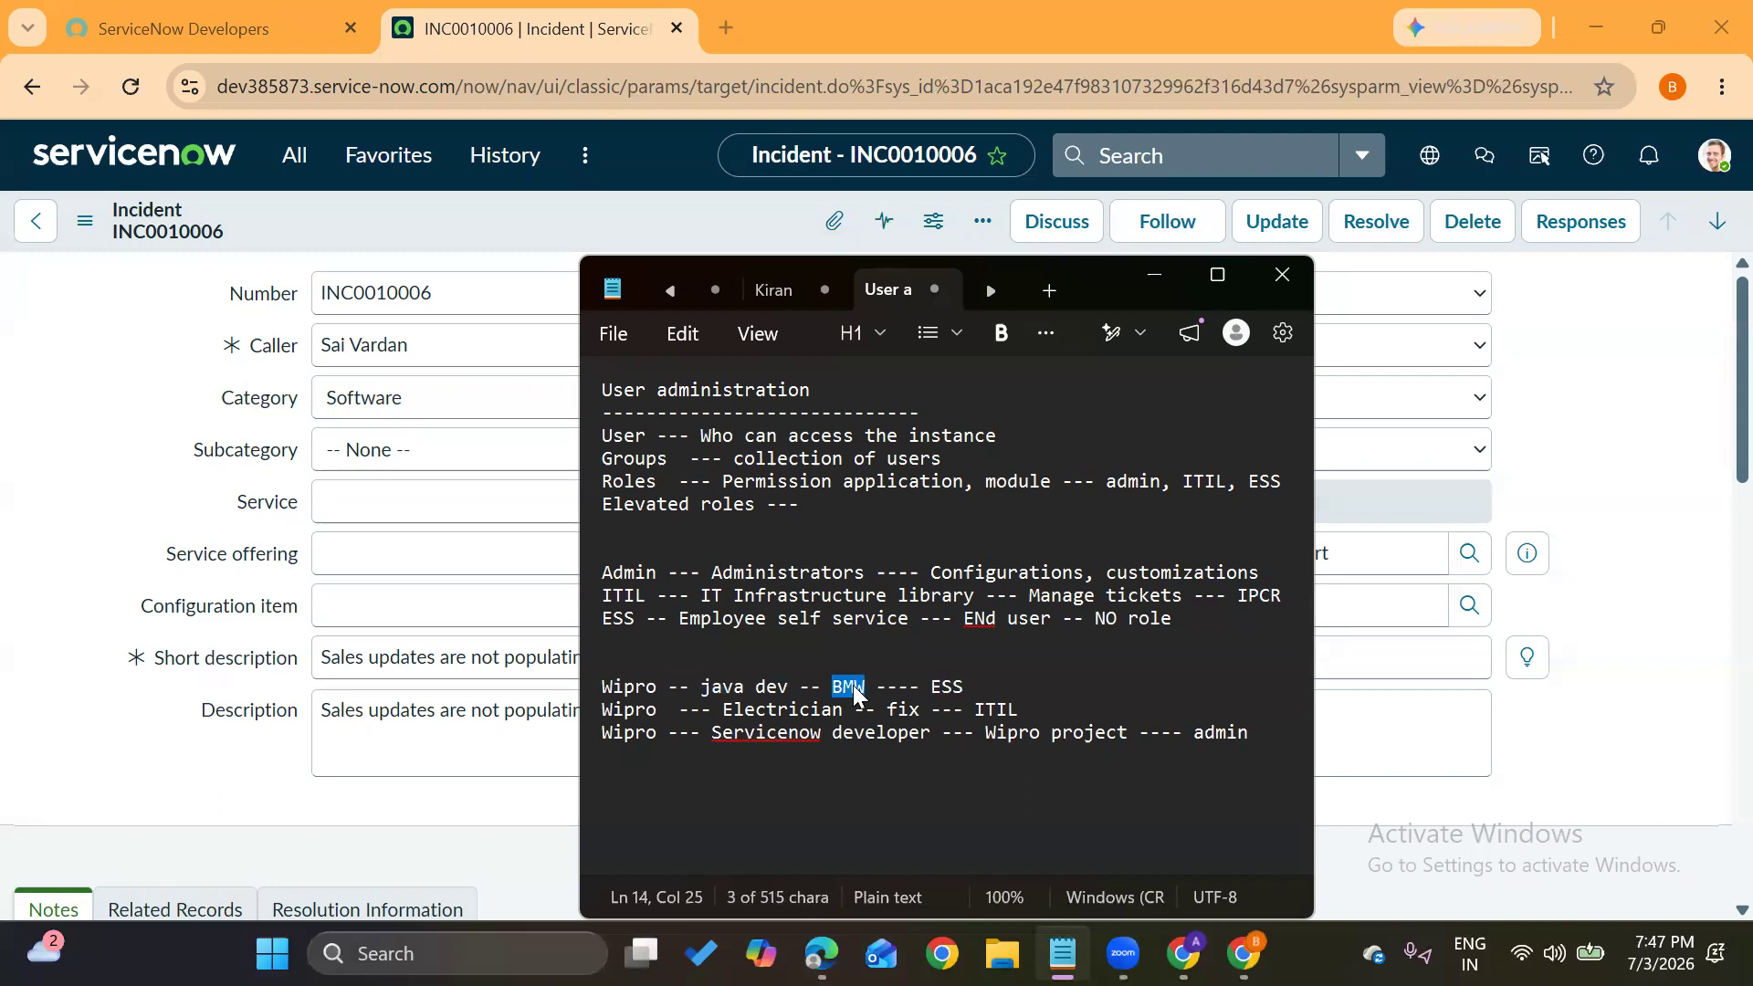
double_click(629, 689)
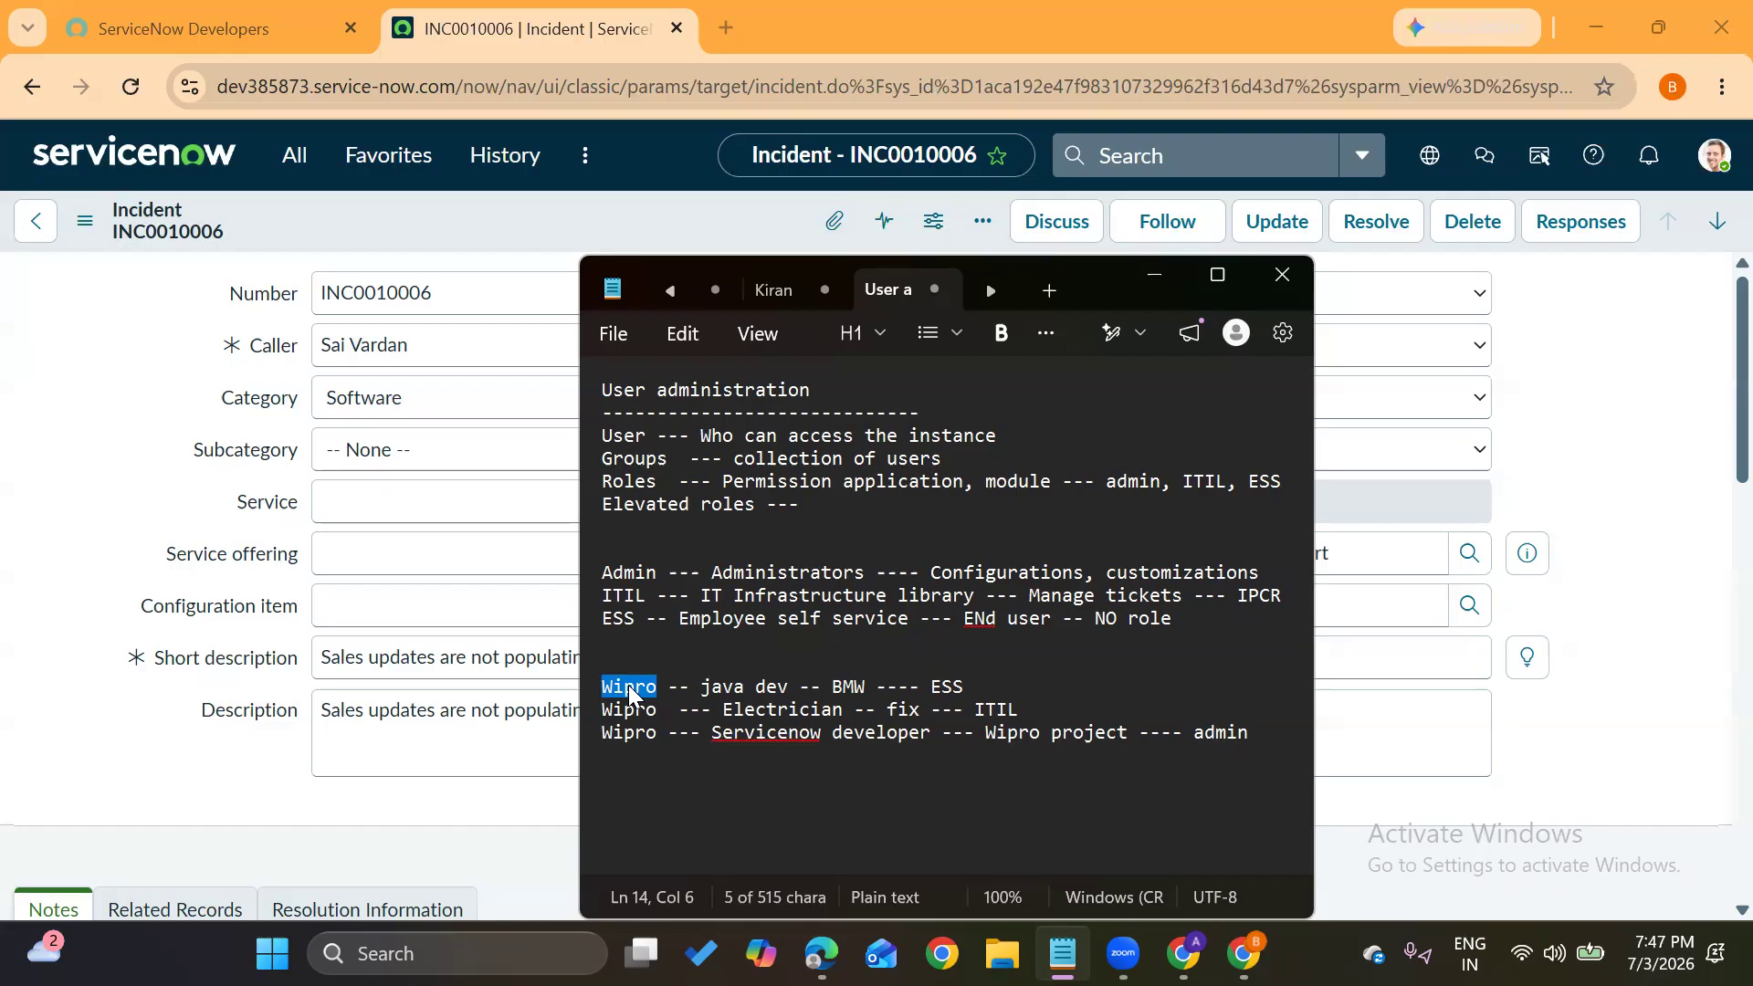
drag(700, 687, 792, 690)
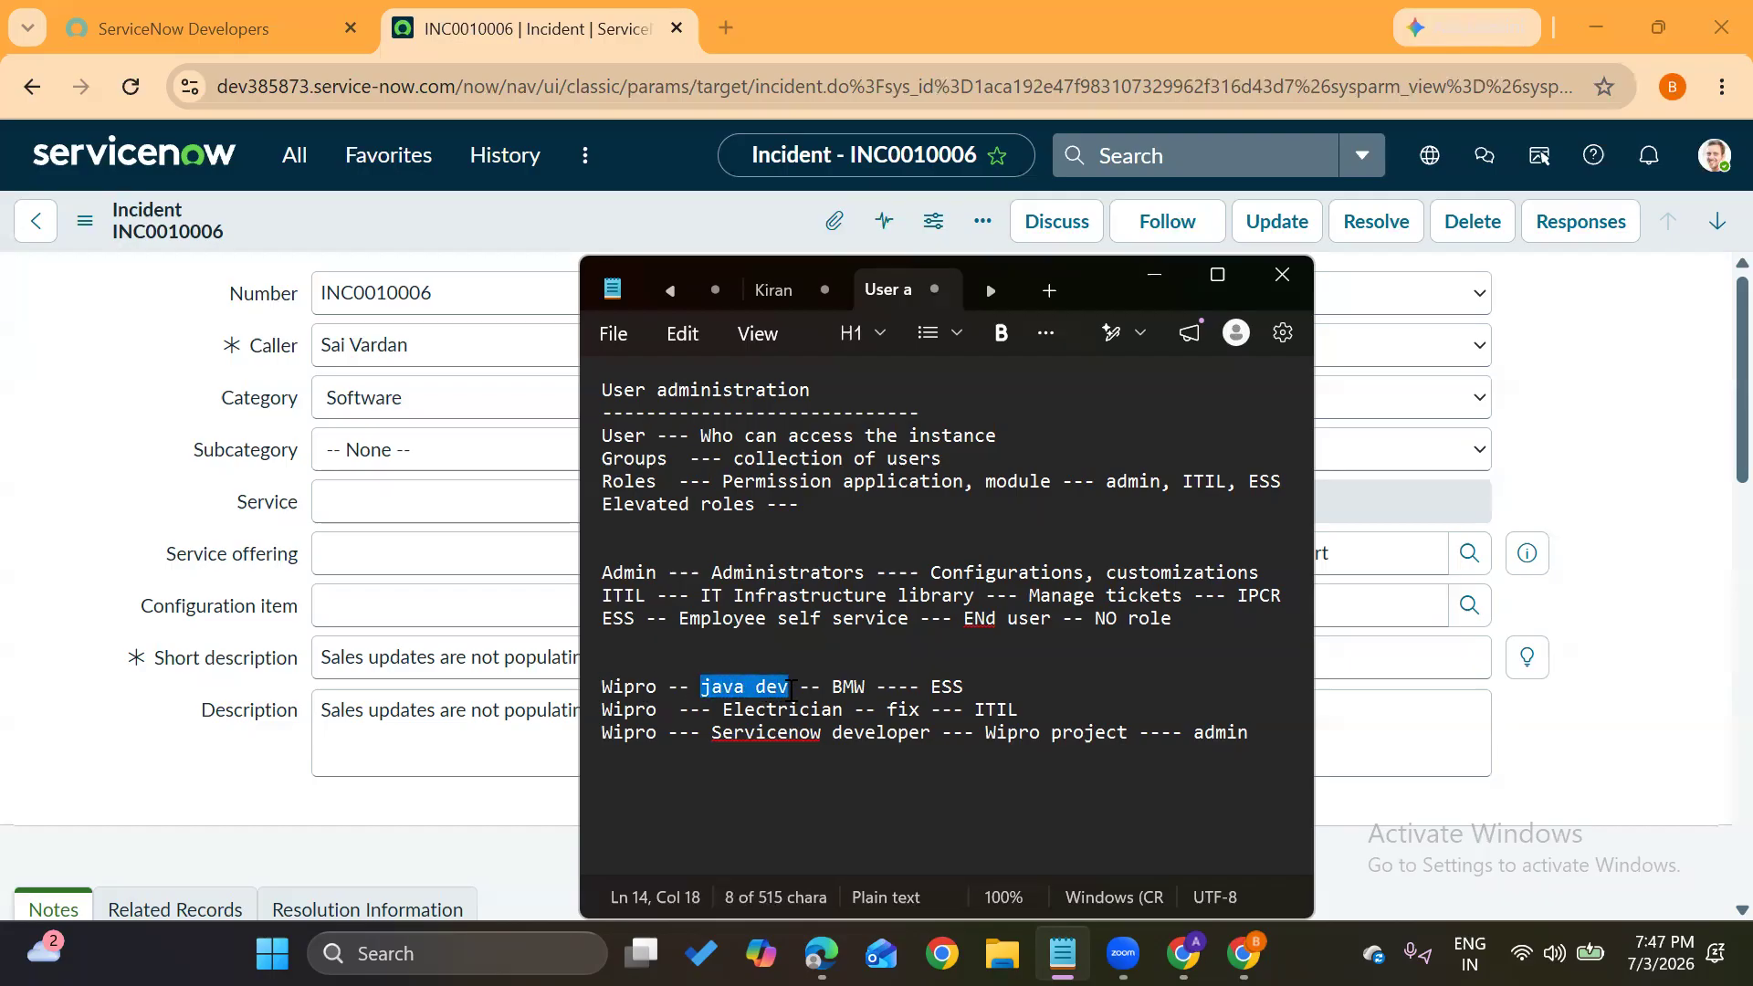
drag(930, 687, 967, 687)
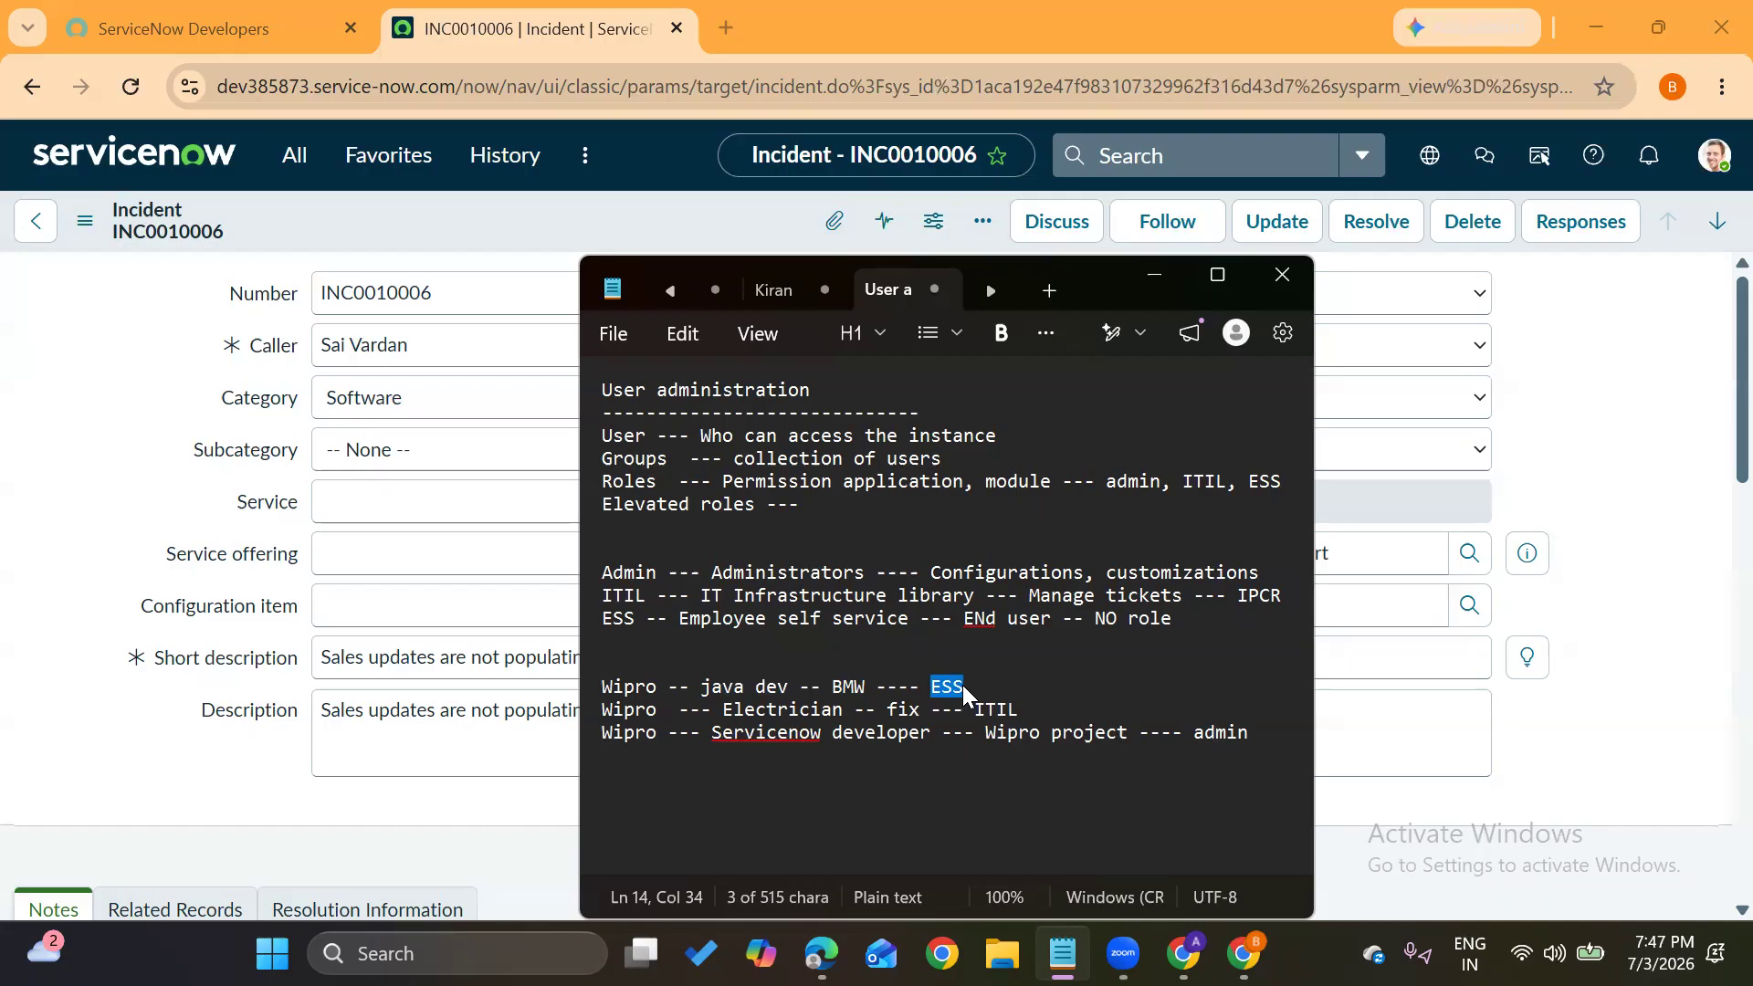
double_click(628, 732)
double_click(740, 711)
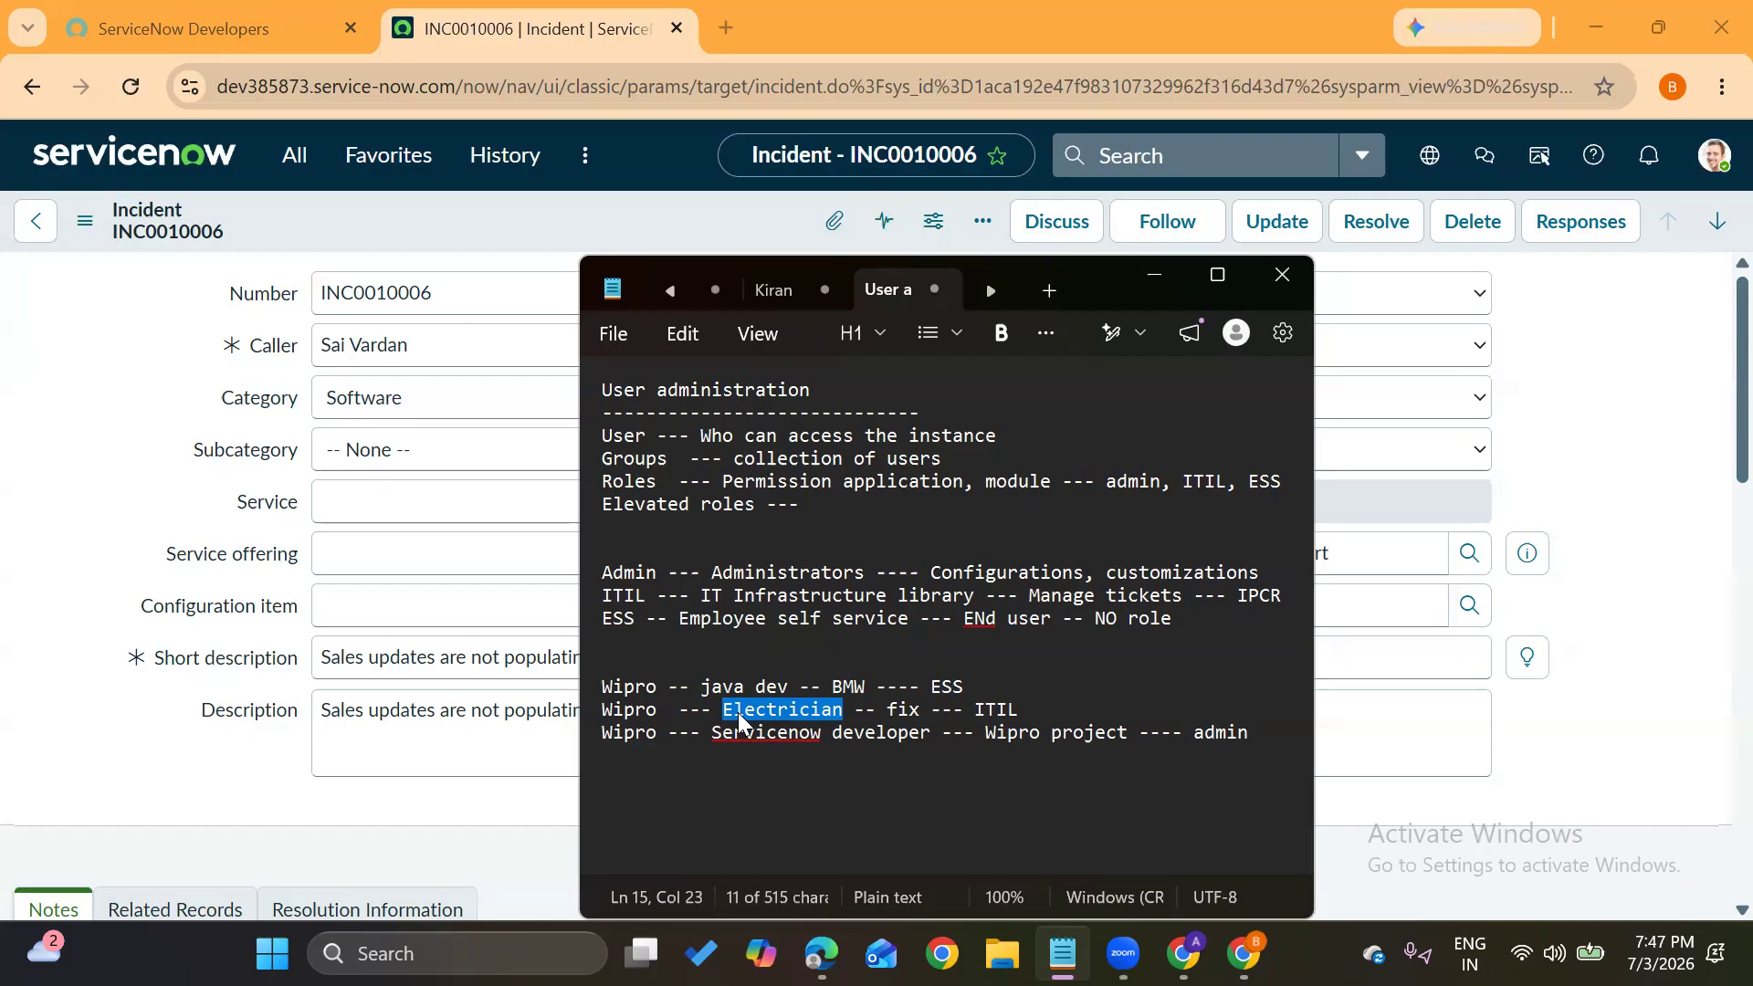
double_click(993, 711)
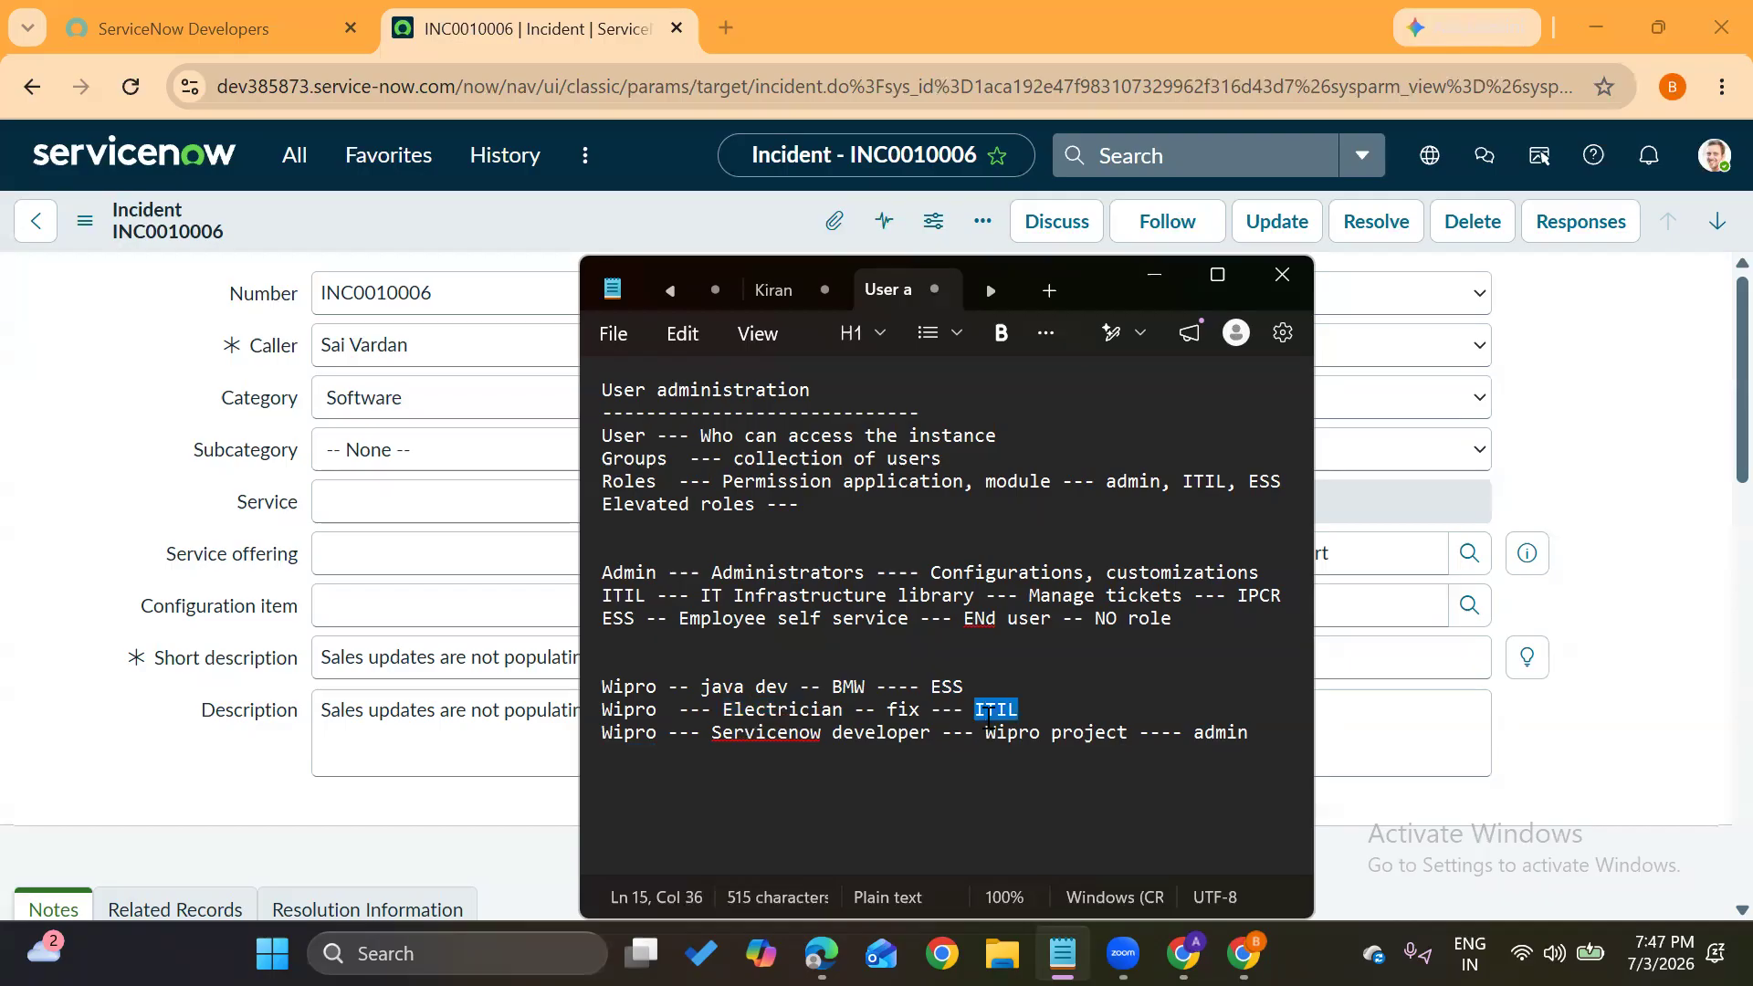
double_click(628, 735)
drag(709, 733, 933, 737)
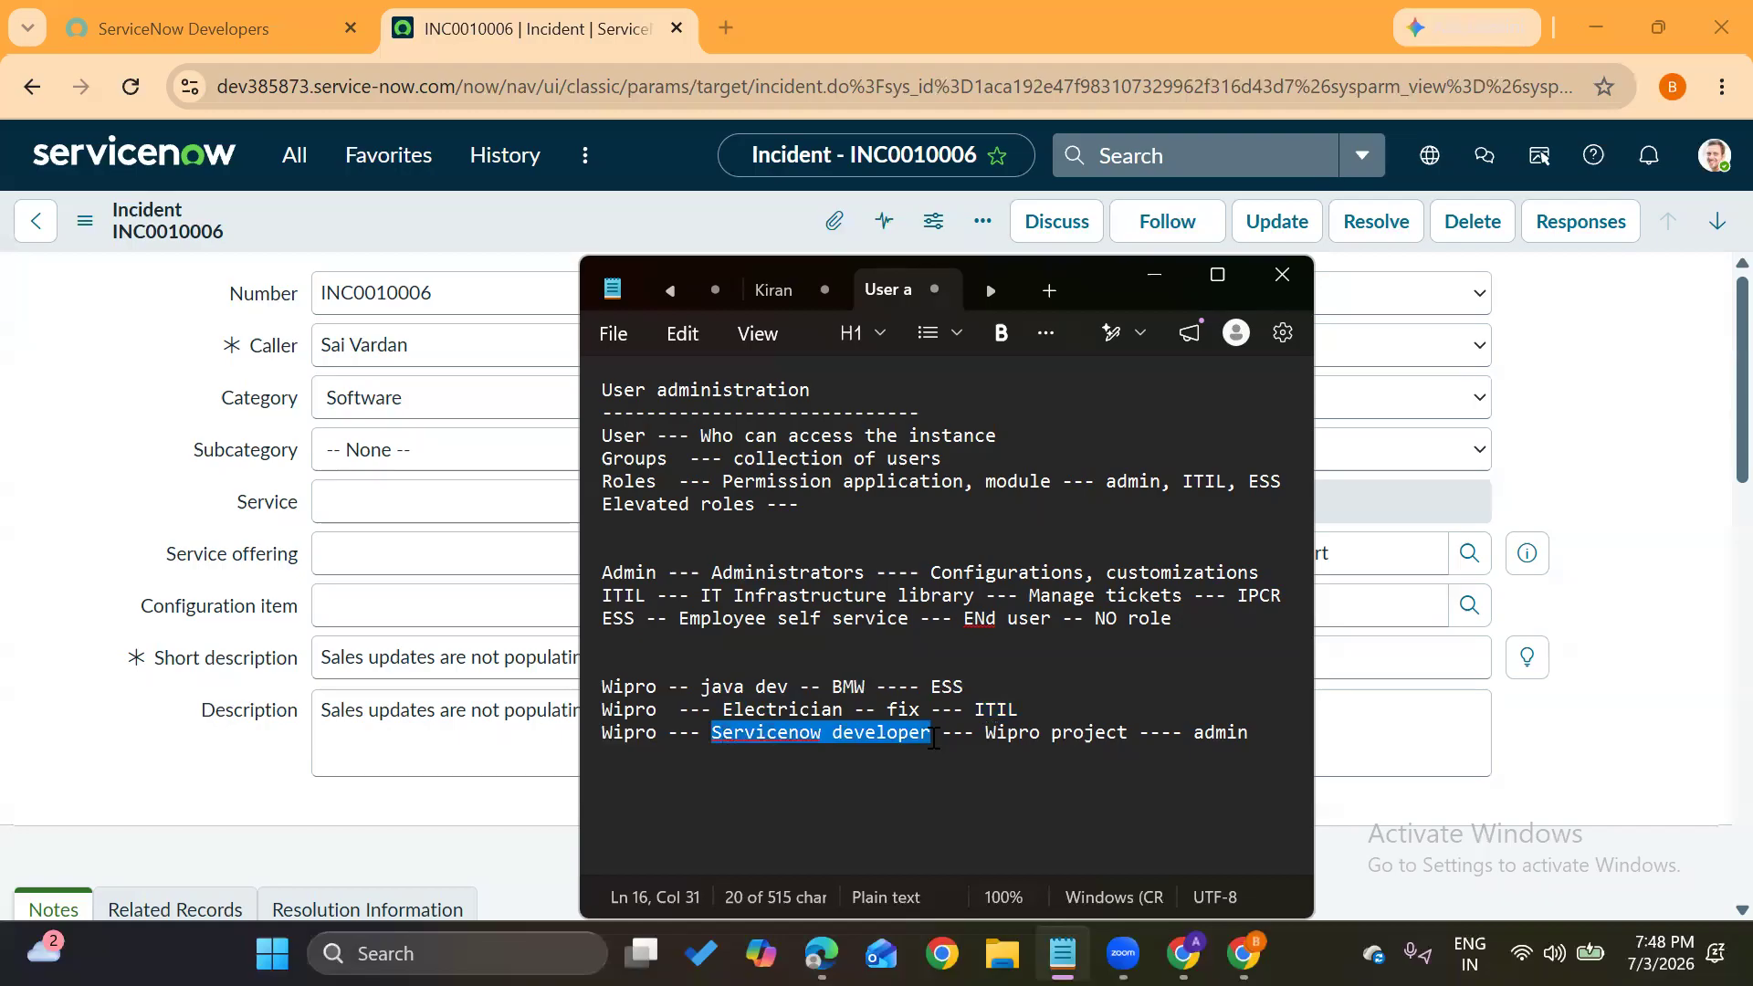
drag(997, 733, 1256, 732)
Extend the admin example with '-- configure' and add blank lines below it
click(1256, 731)
text(-- configure)
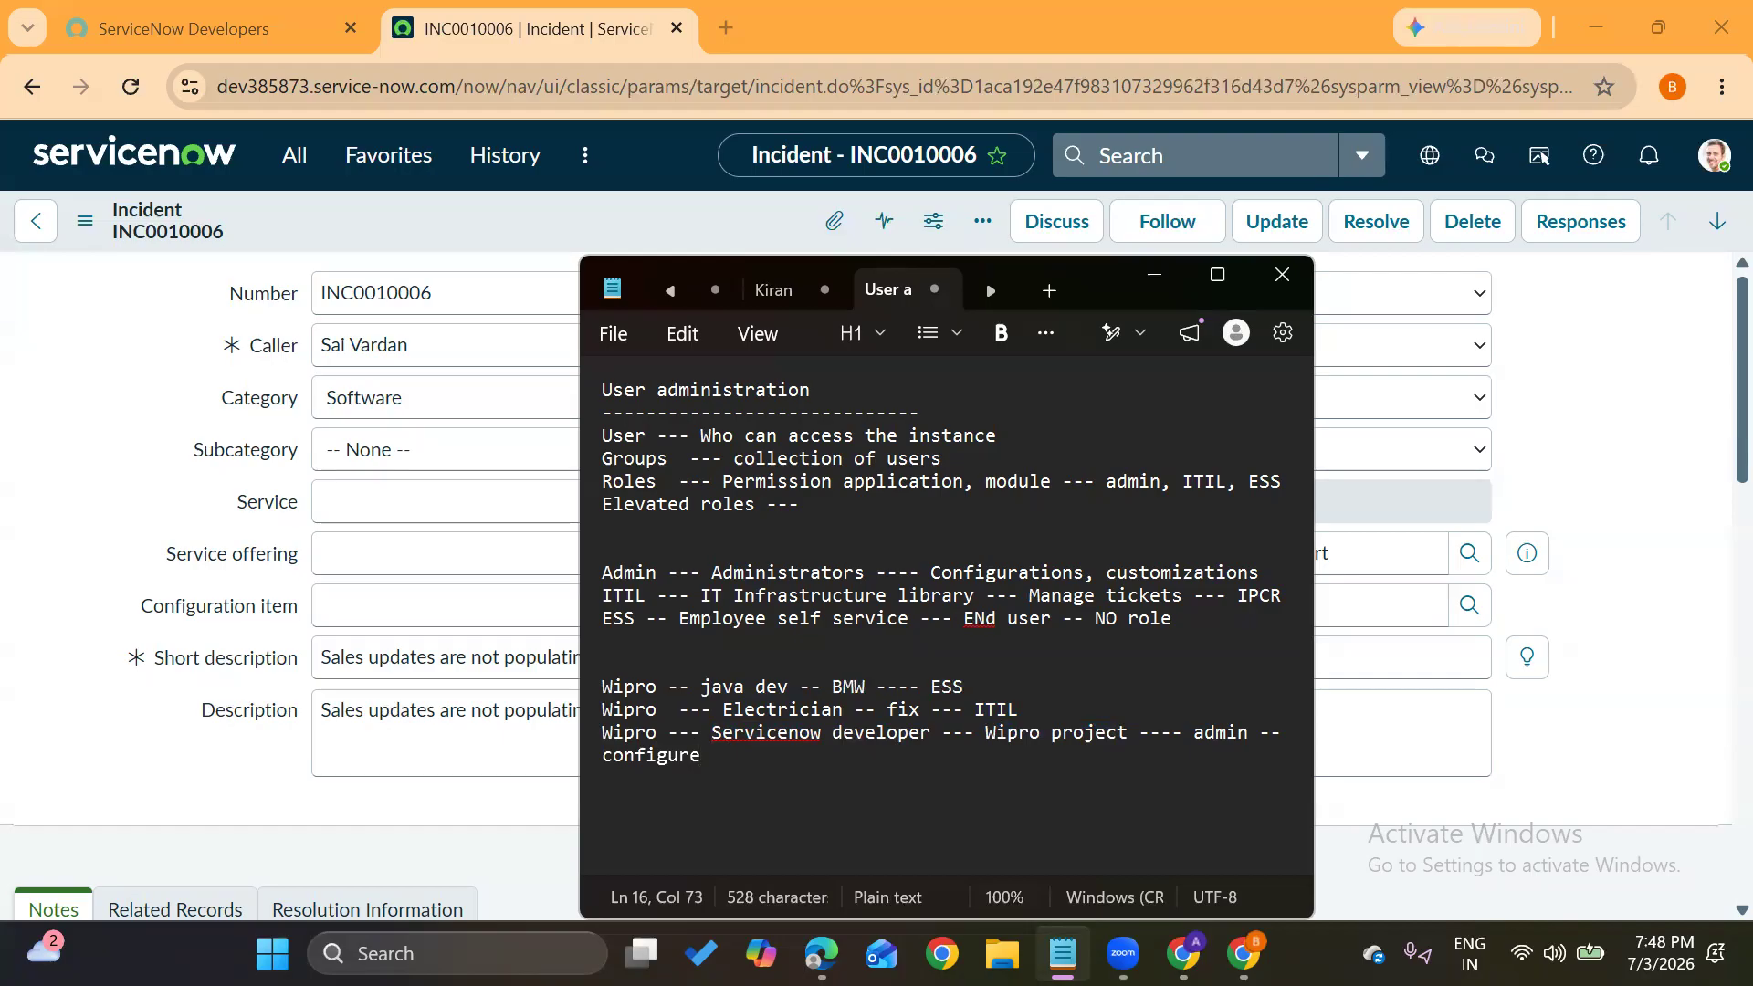
key(Return)
key(Return)
key(Return)
key(Return)
key(Return)
key(Return)
key(Return)
key(Return)
key(Return)
key(Return)
key(Return)
key(Return)
key(Return)
key(Return)
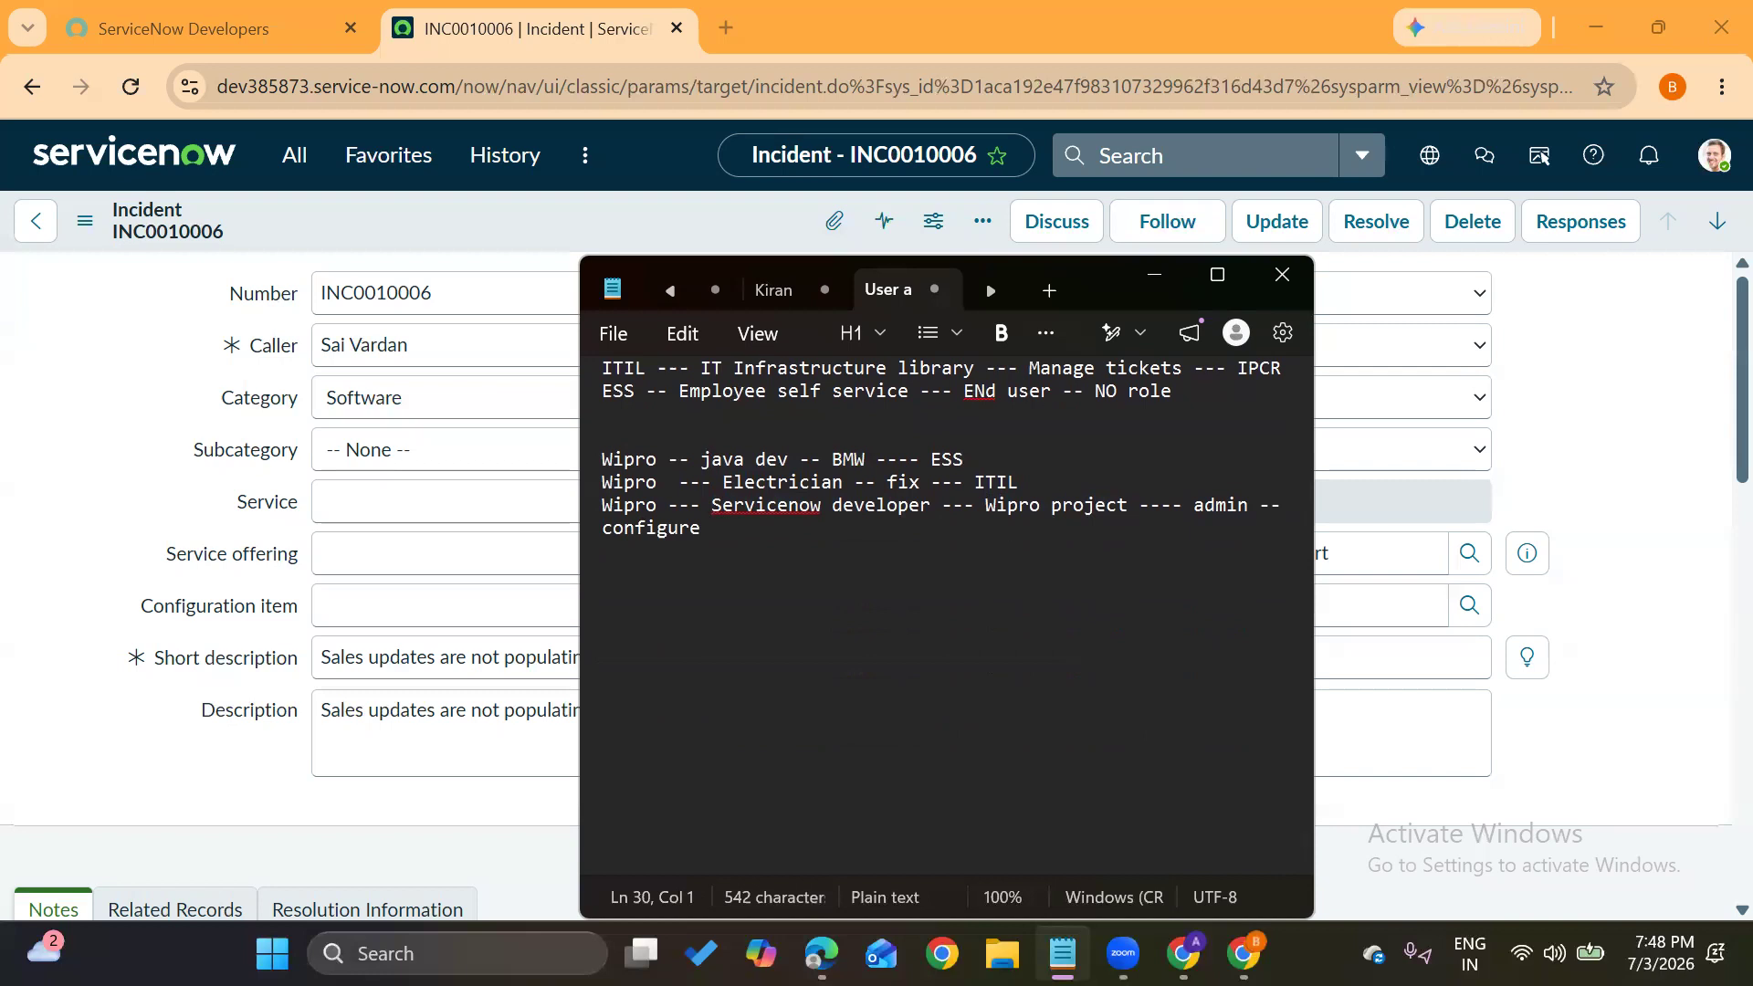
click(939, 928)
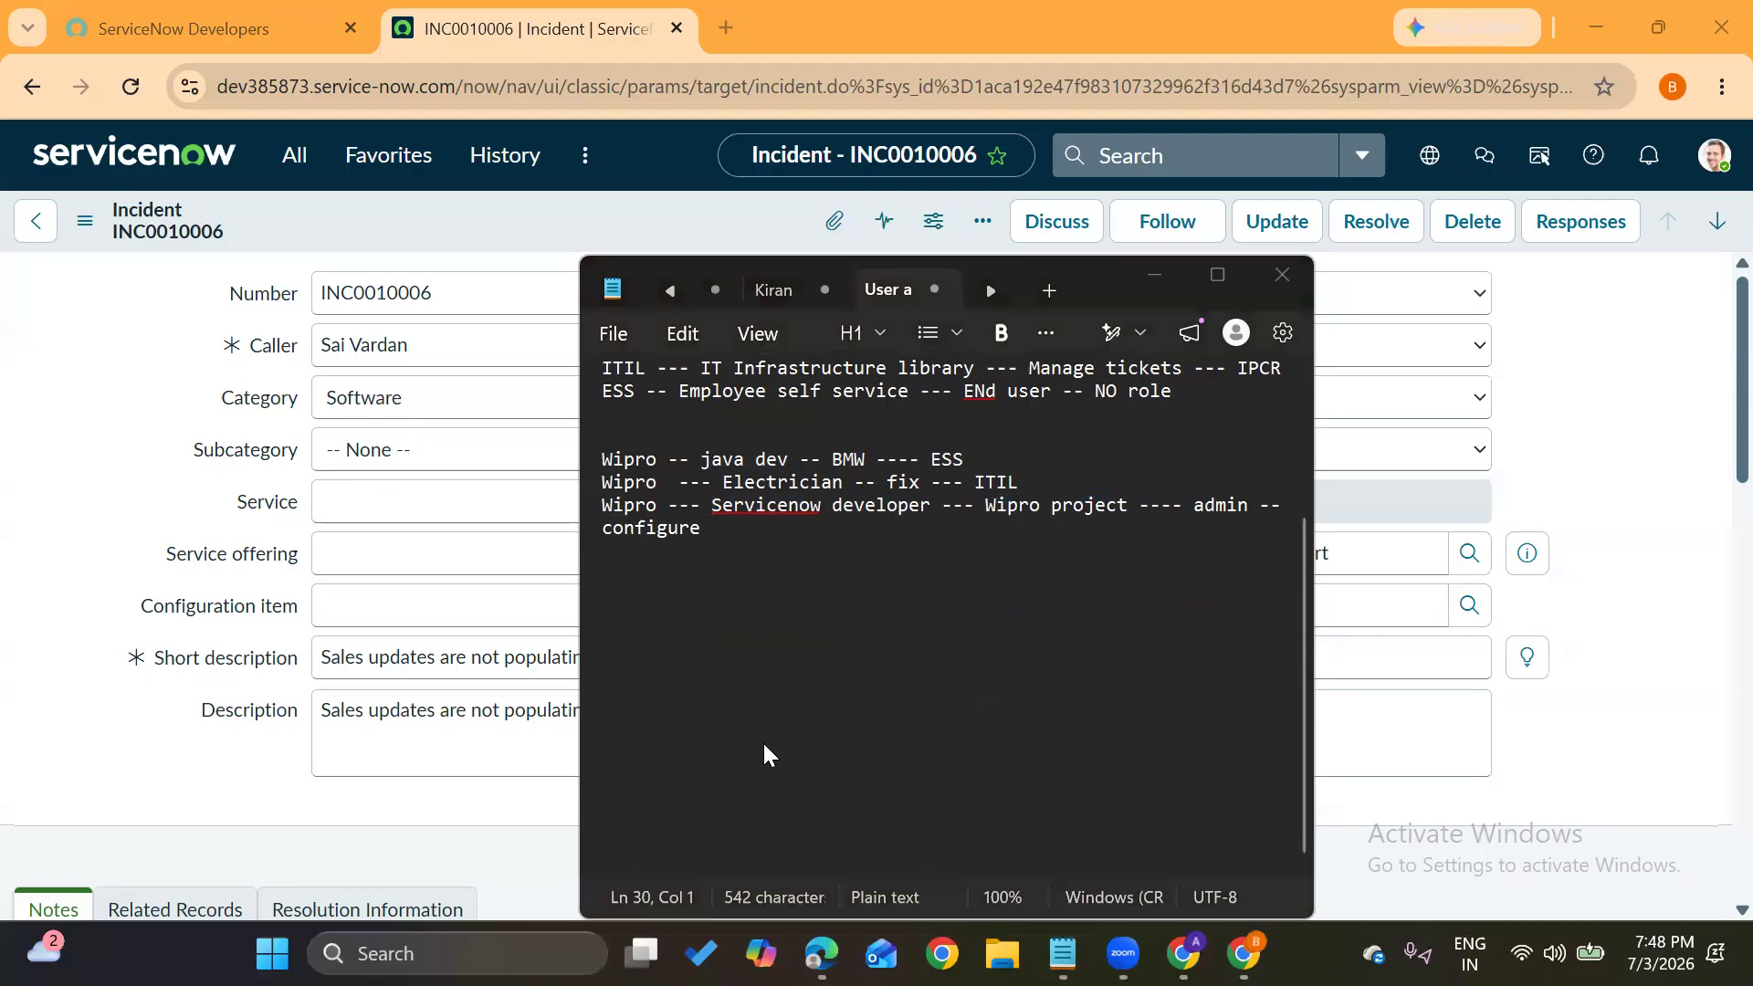
click(762, 533)
key(Return)
key(Return)
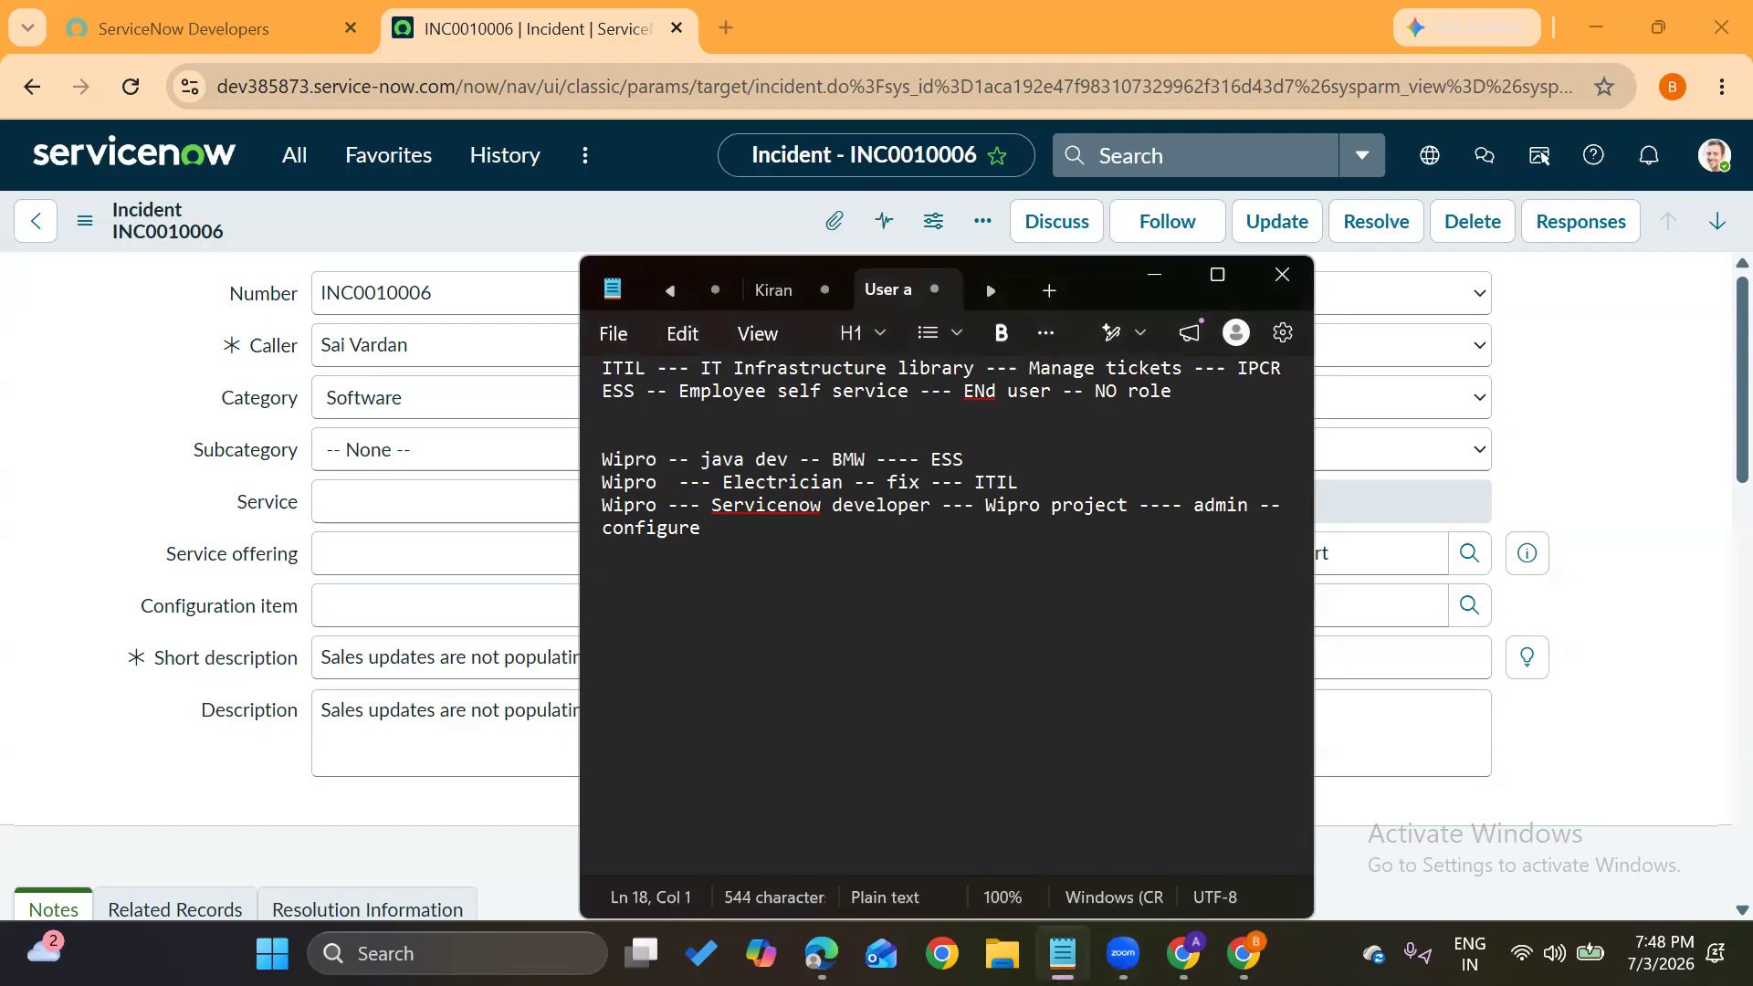
Add the line 'Wipro --- 100 projects (BMW,HDFC,NIke,wipro)', fixing stray characters along the way
text(Wipro  --- )
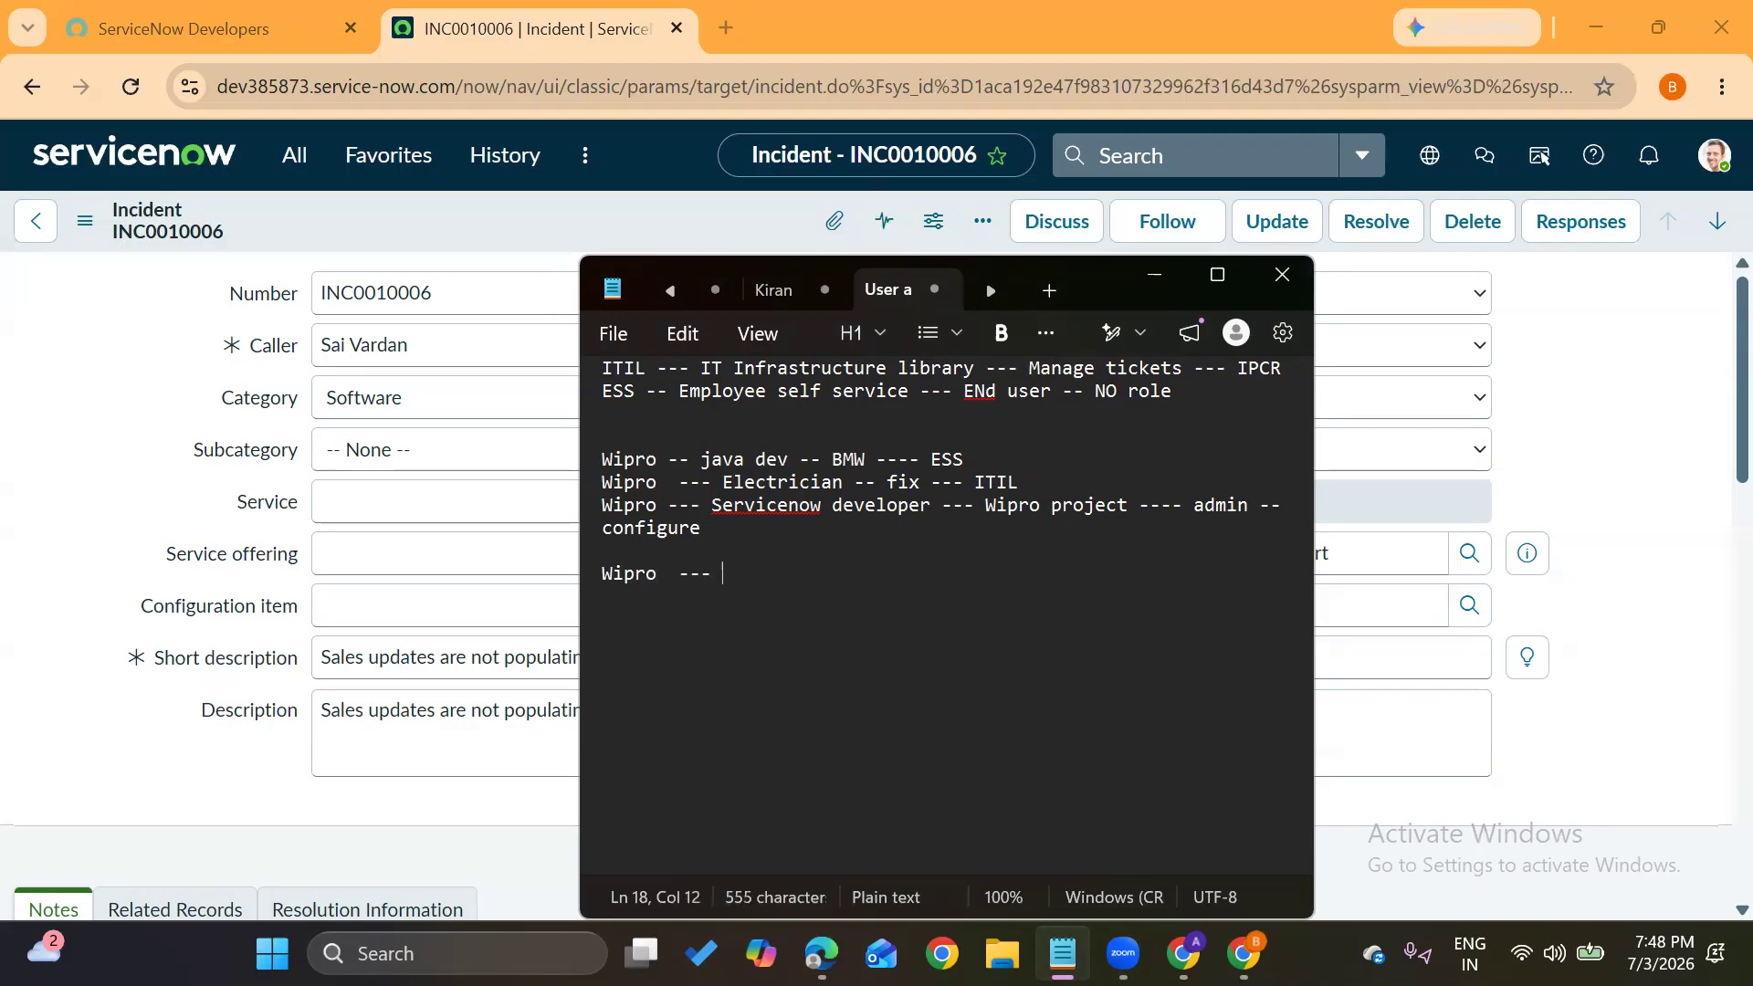
text(100 projects)
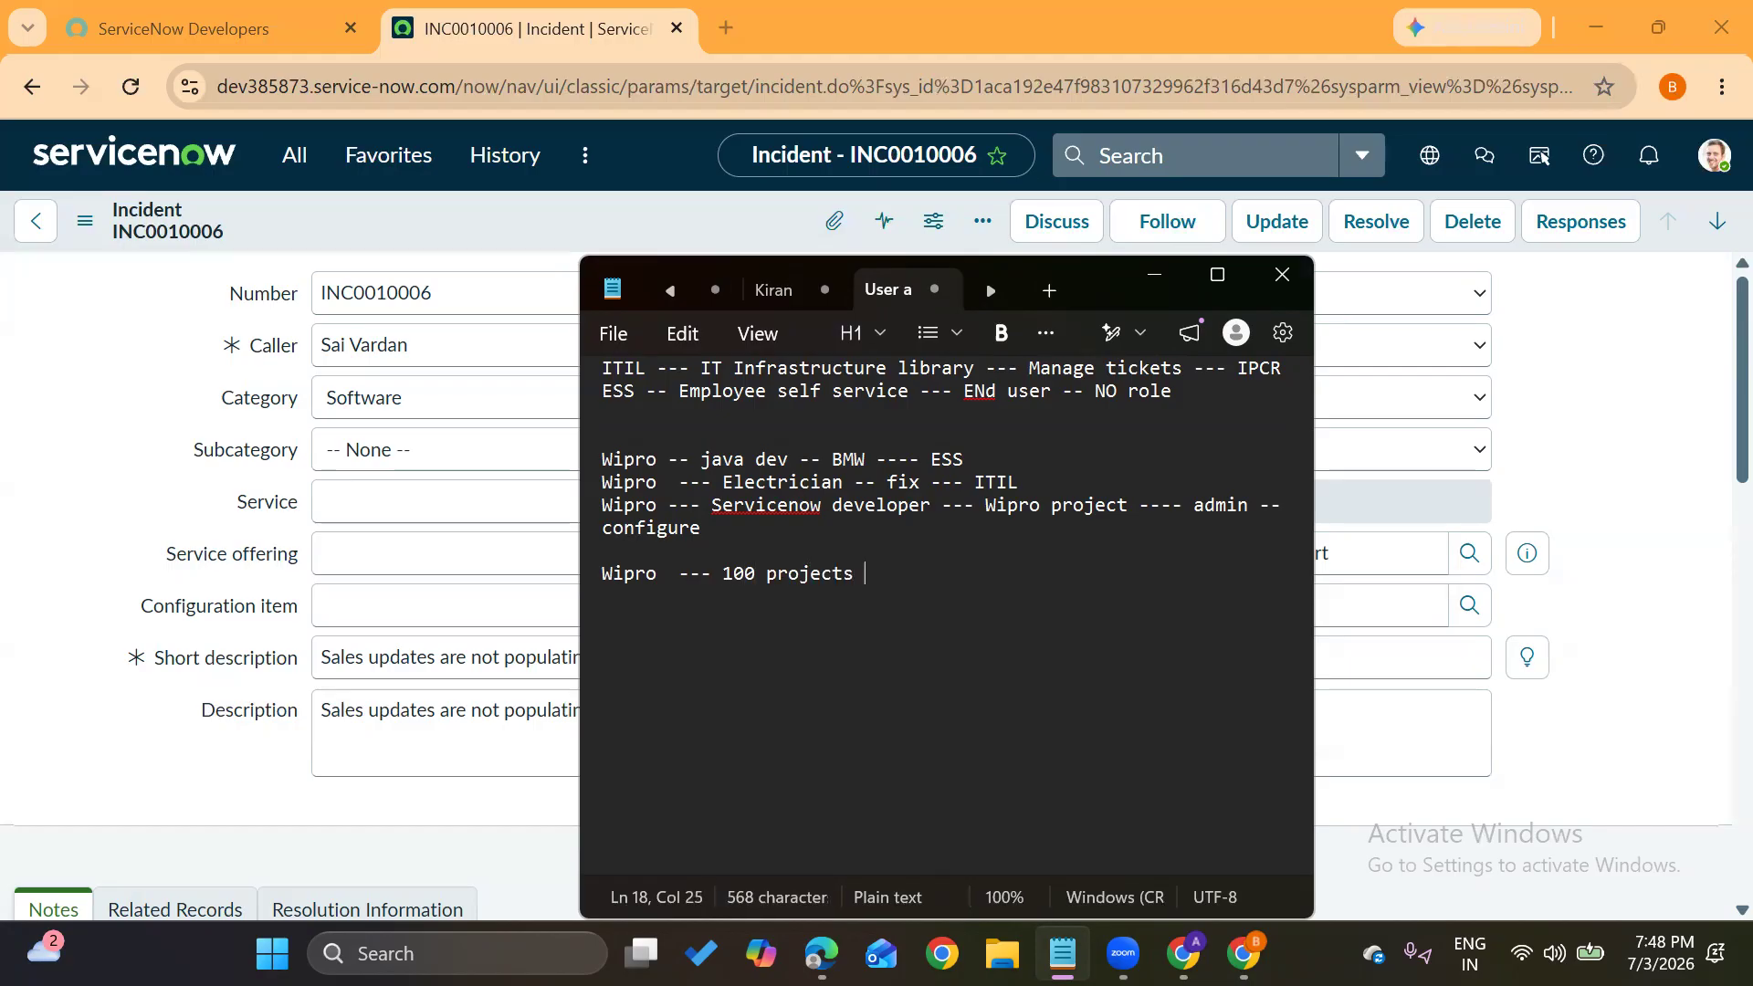
text( (BMW<)
key(BackSpace)
text(,HDFC<)
key(BackSpace)
text(,NIke))
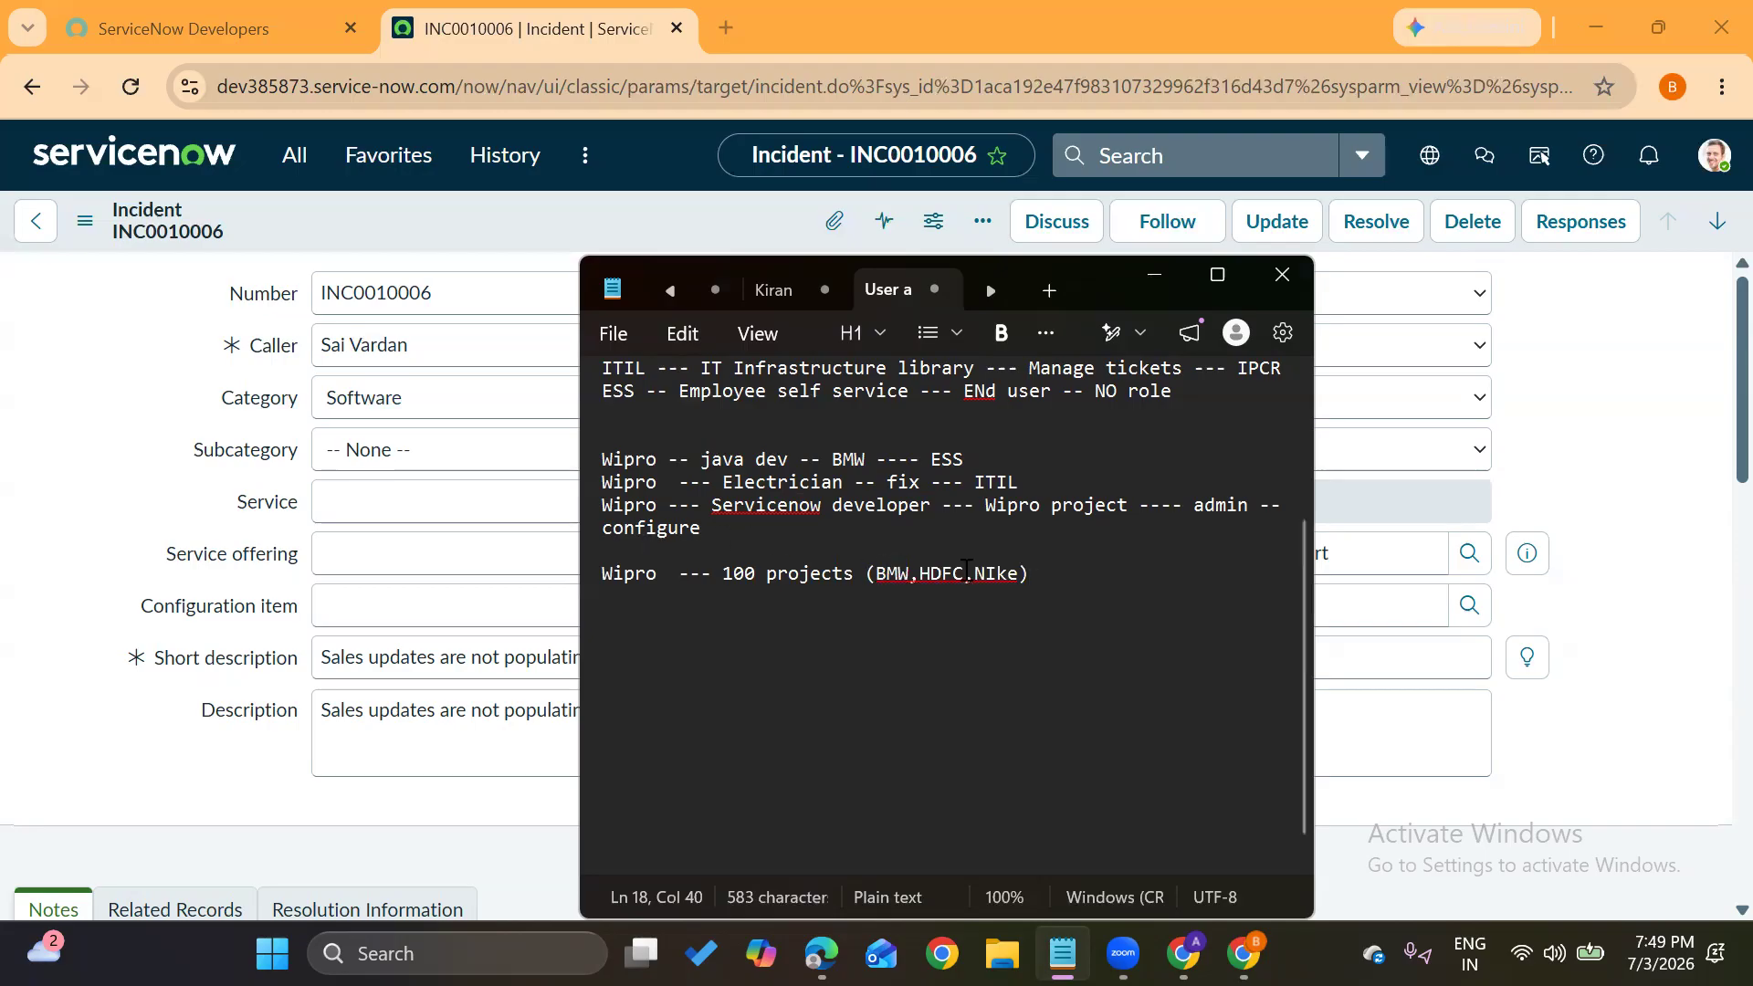
drag(726, 575, 862, 575)
click(1041, 573)
click(1020, 572)
text(,wipro)
Append ' --- Nike(Admin)' to the projects line, add '(ESS)' after wipro, and start an empty line
click(1134, 585)
click(1128, 575)
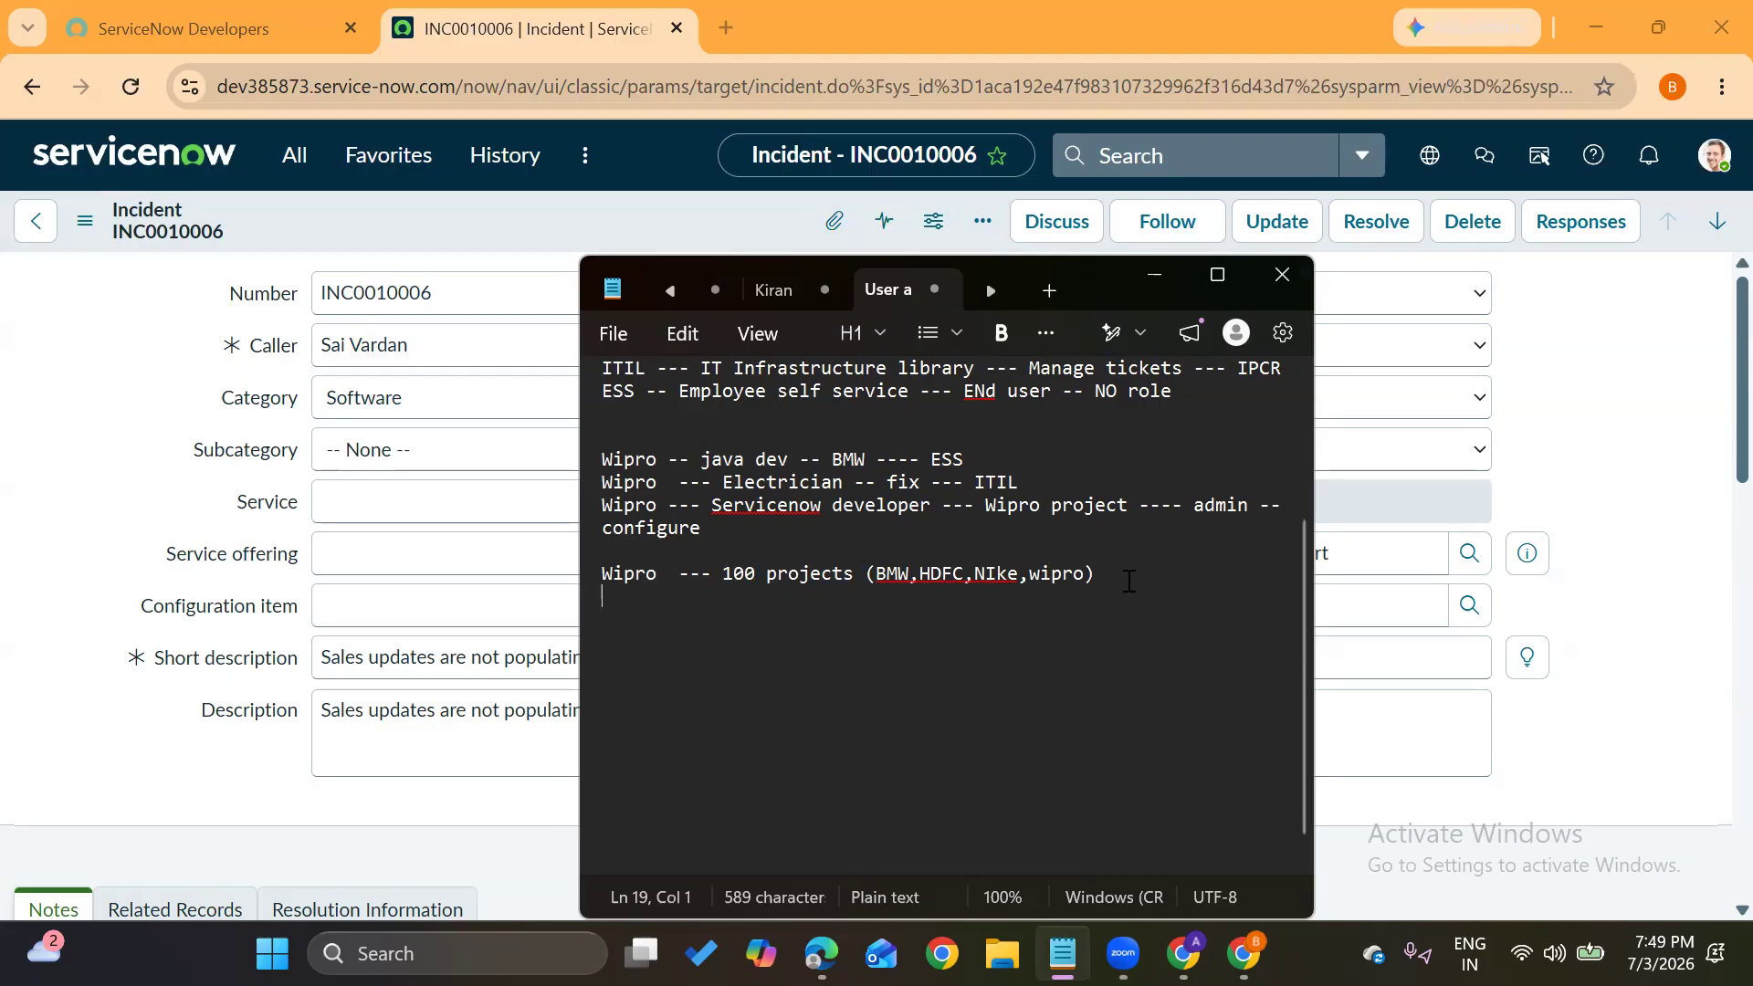
text(--- Nike)
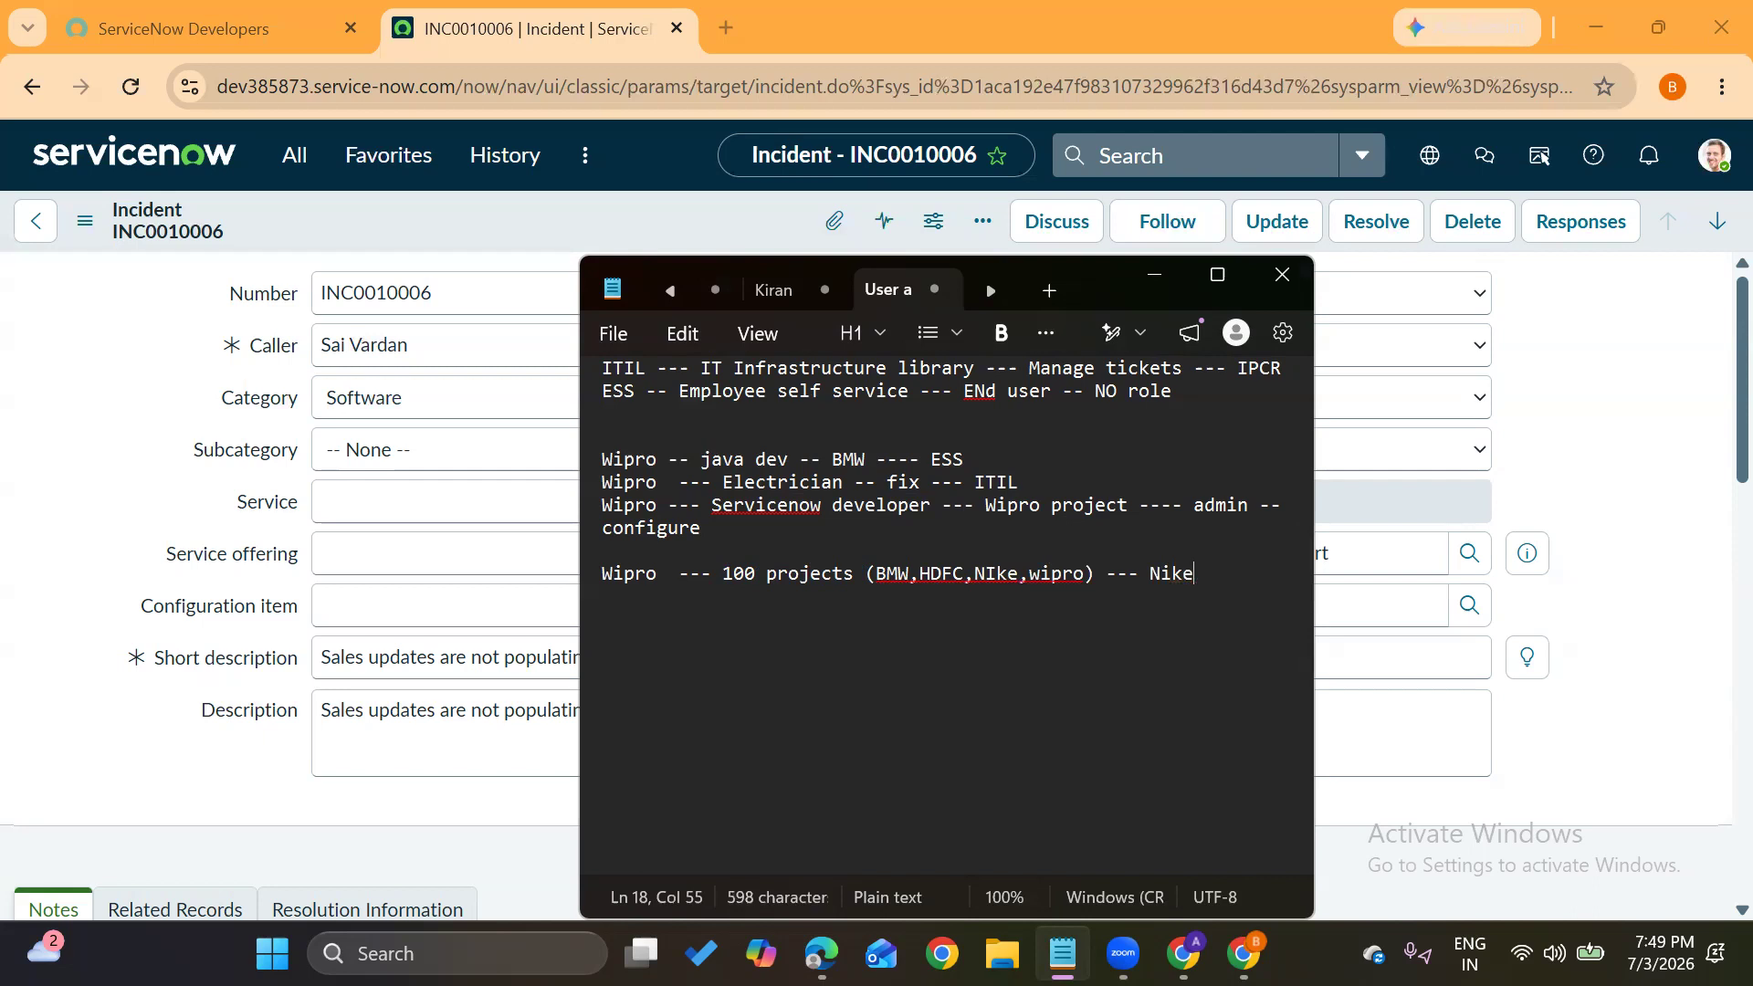
text((Admin))
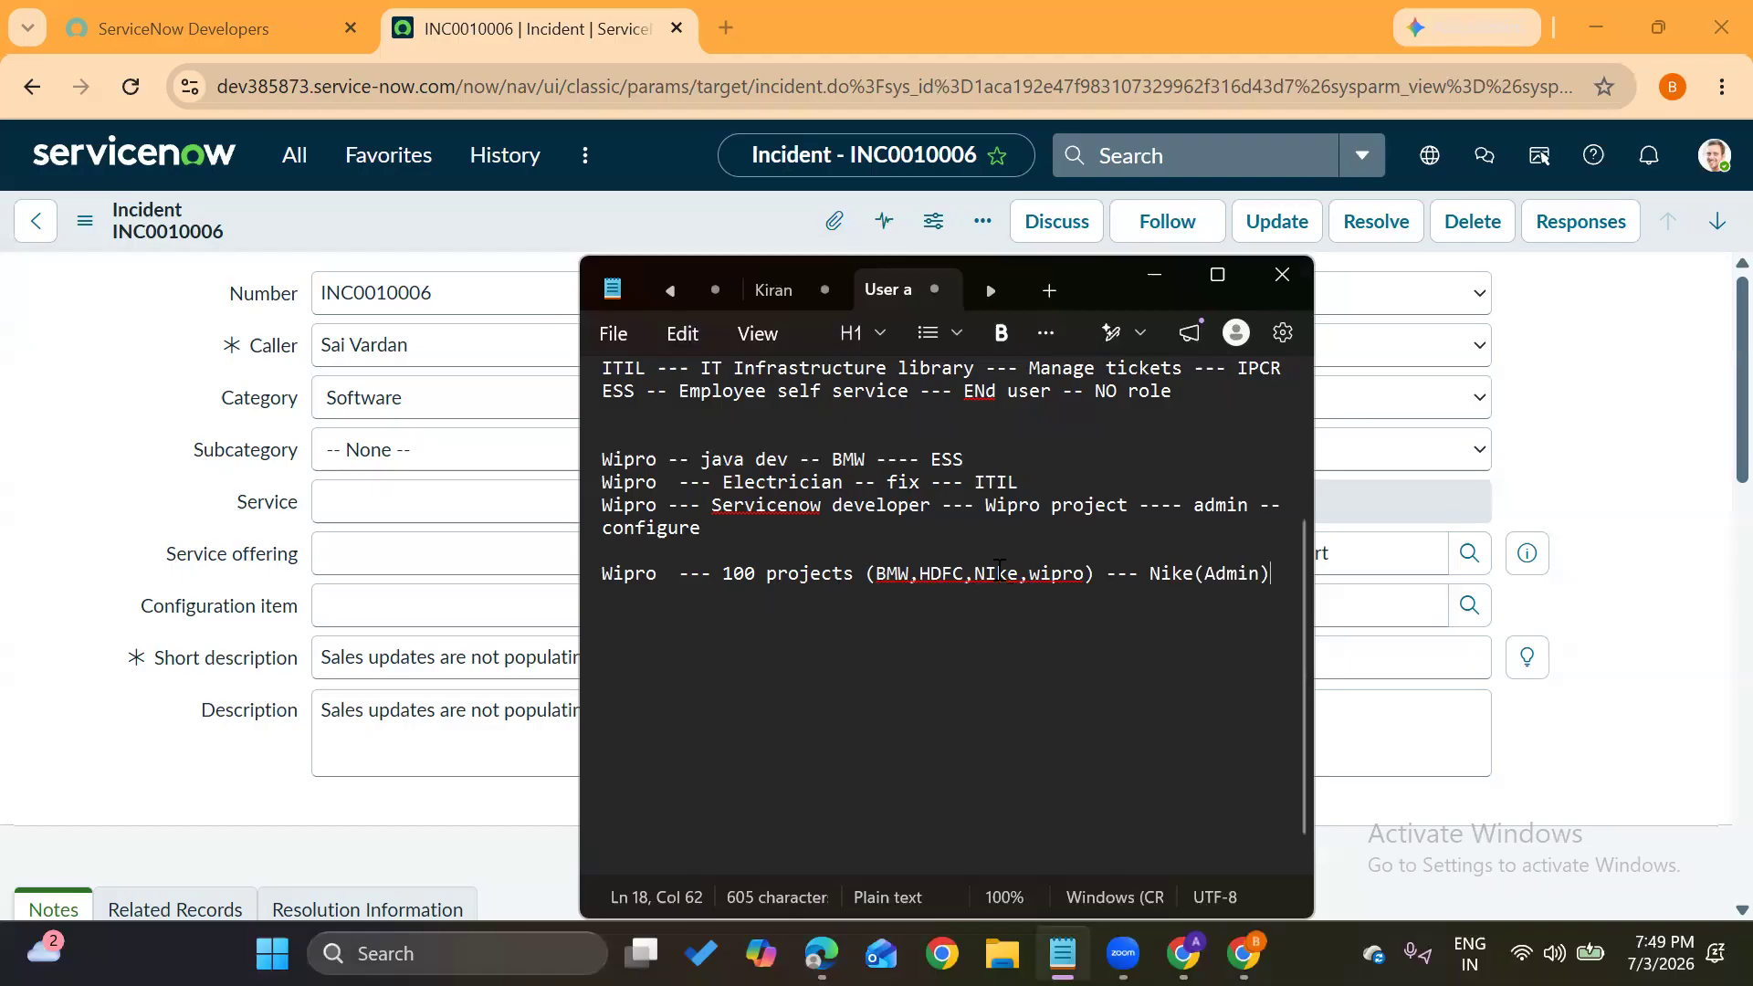
drag(1031, 574, 1080, 575)
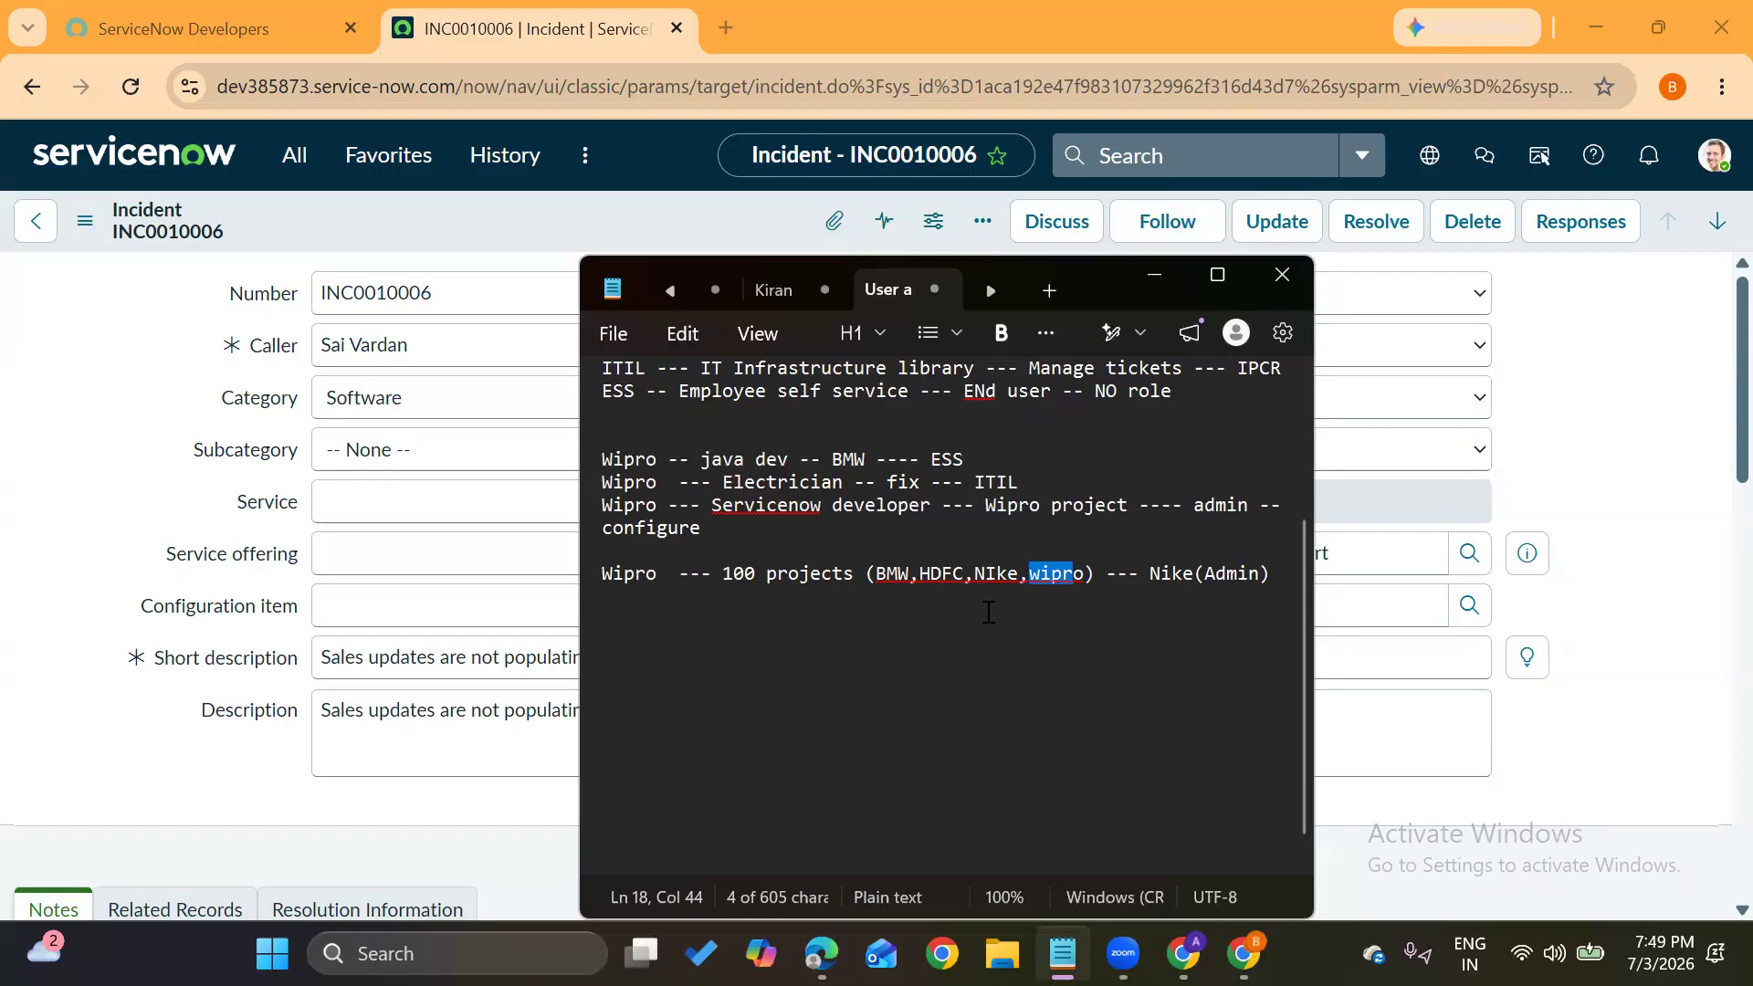
click(1084, 573)
text((ESS))
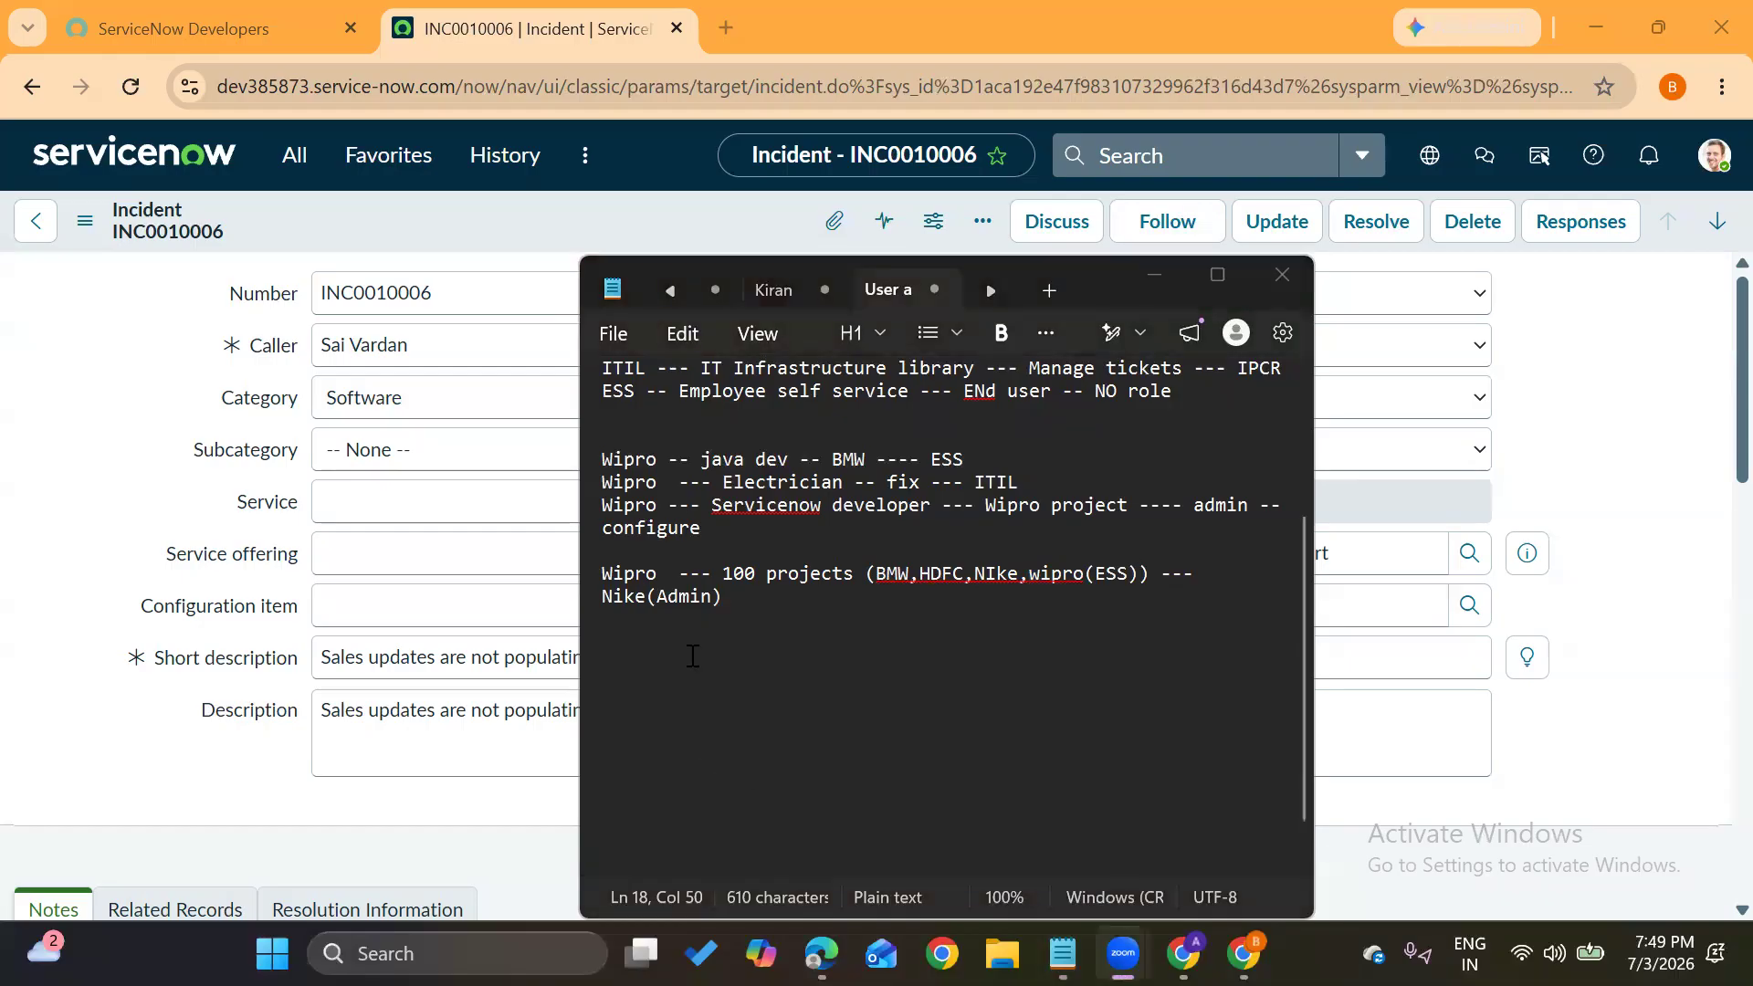
click(744, 596)
key(Return)
key(Return)
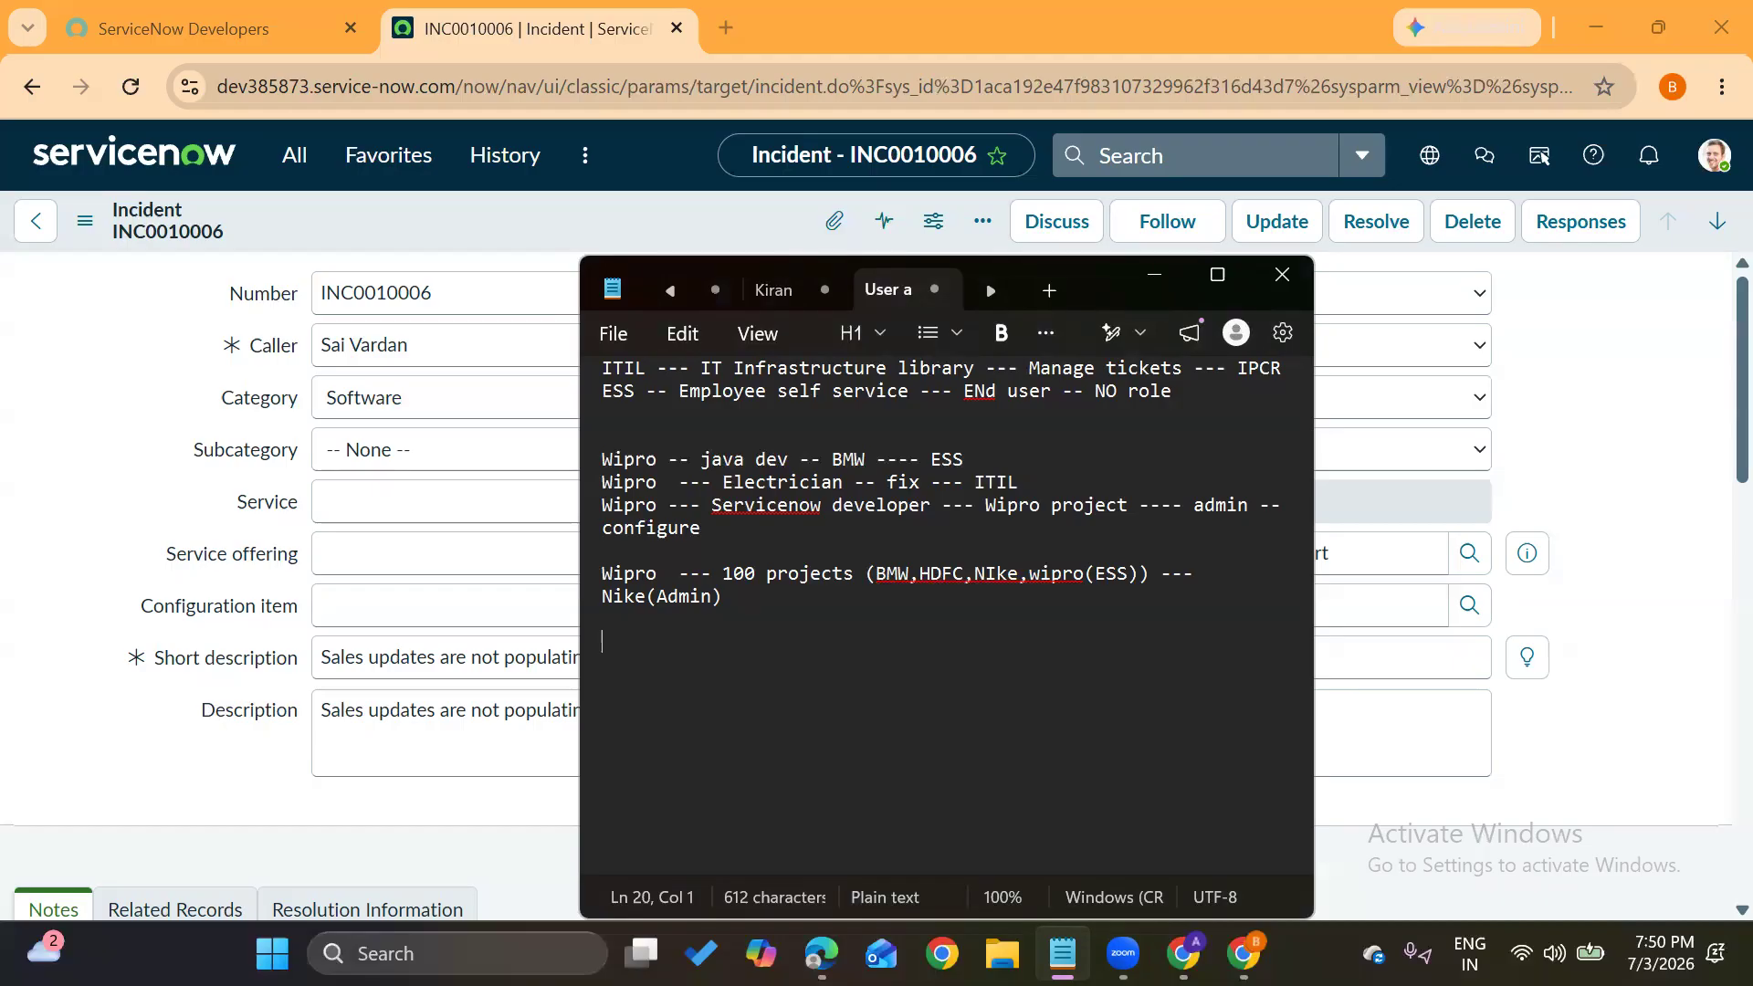
From the home page, filter the navigator by 'users' and open the Users module in a new tab
click(101, 474)
click(163, 164)
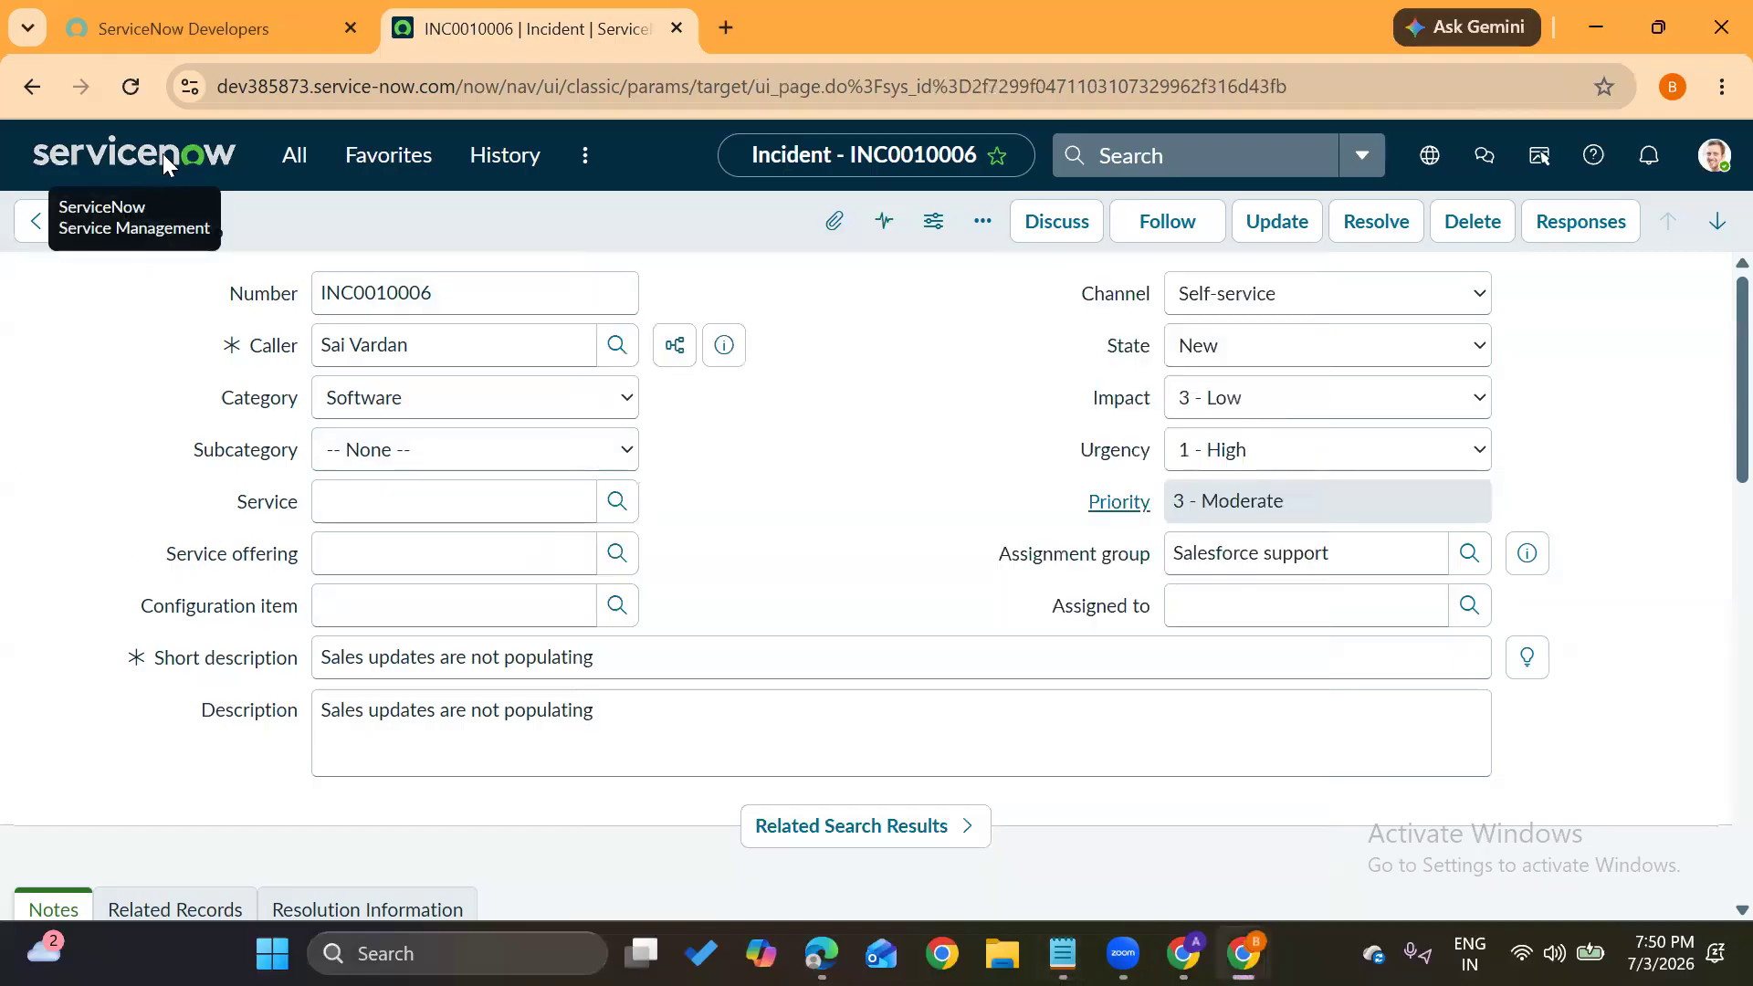
click(286, 156)
drag(262, 227, 151, 235)
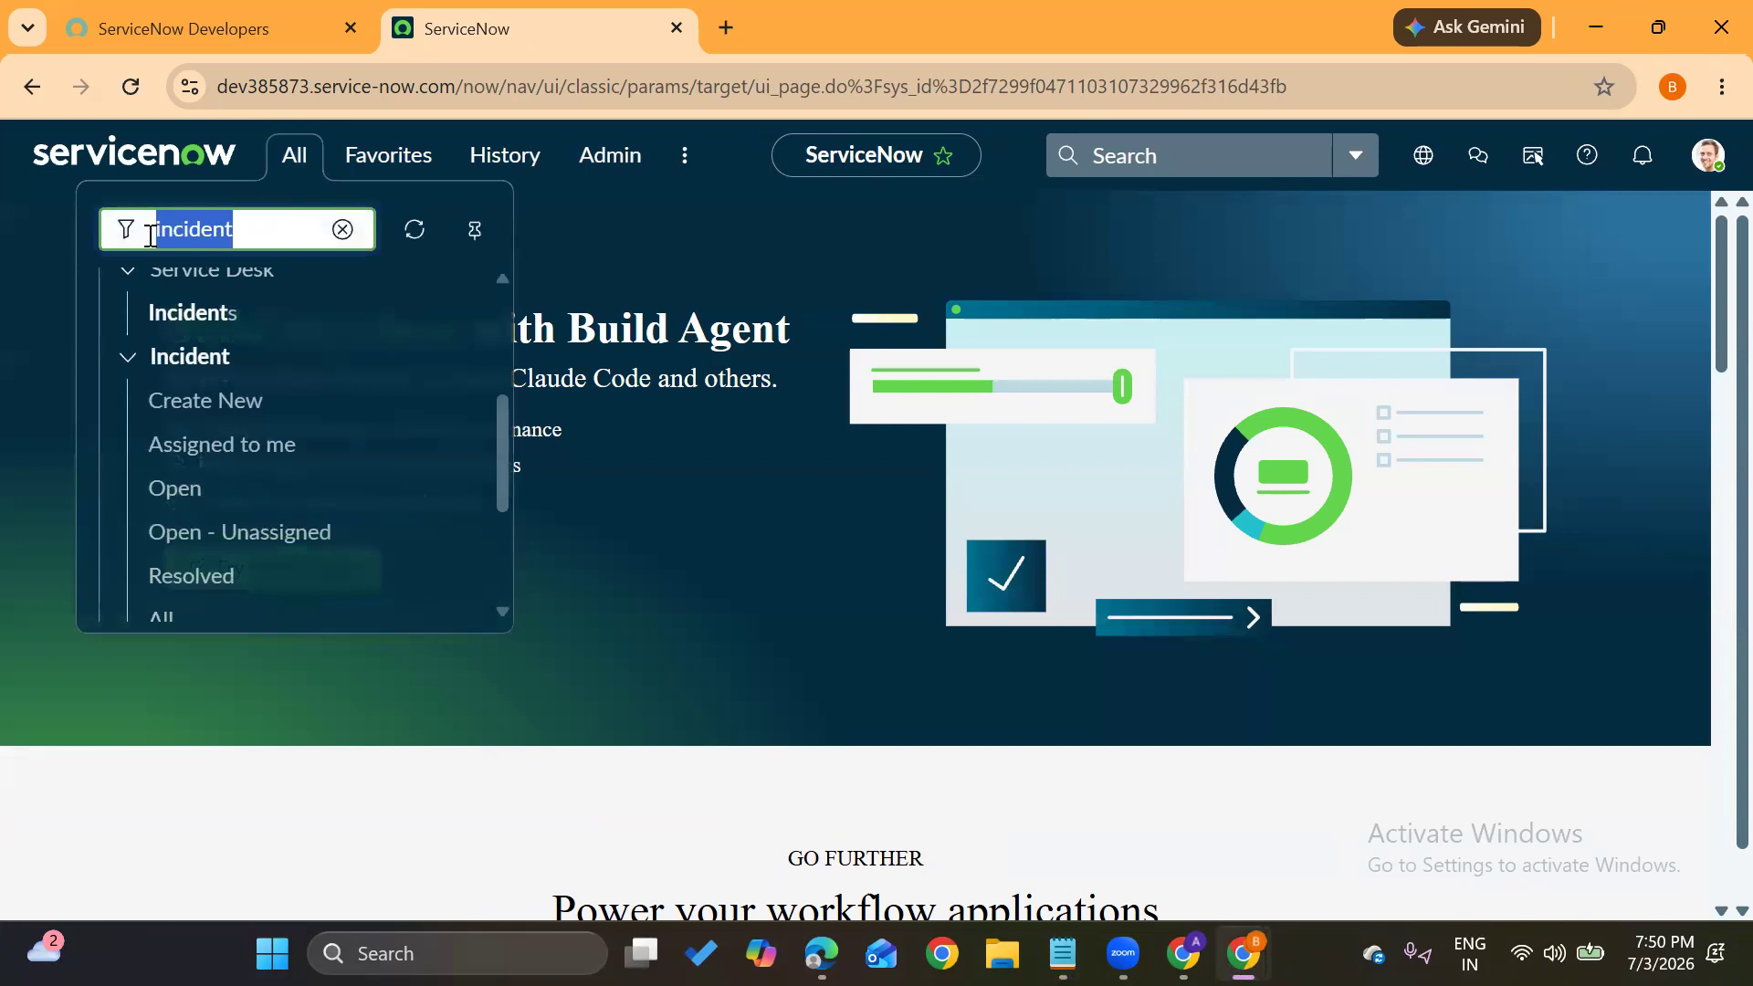
text(users)
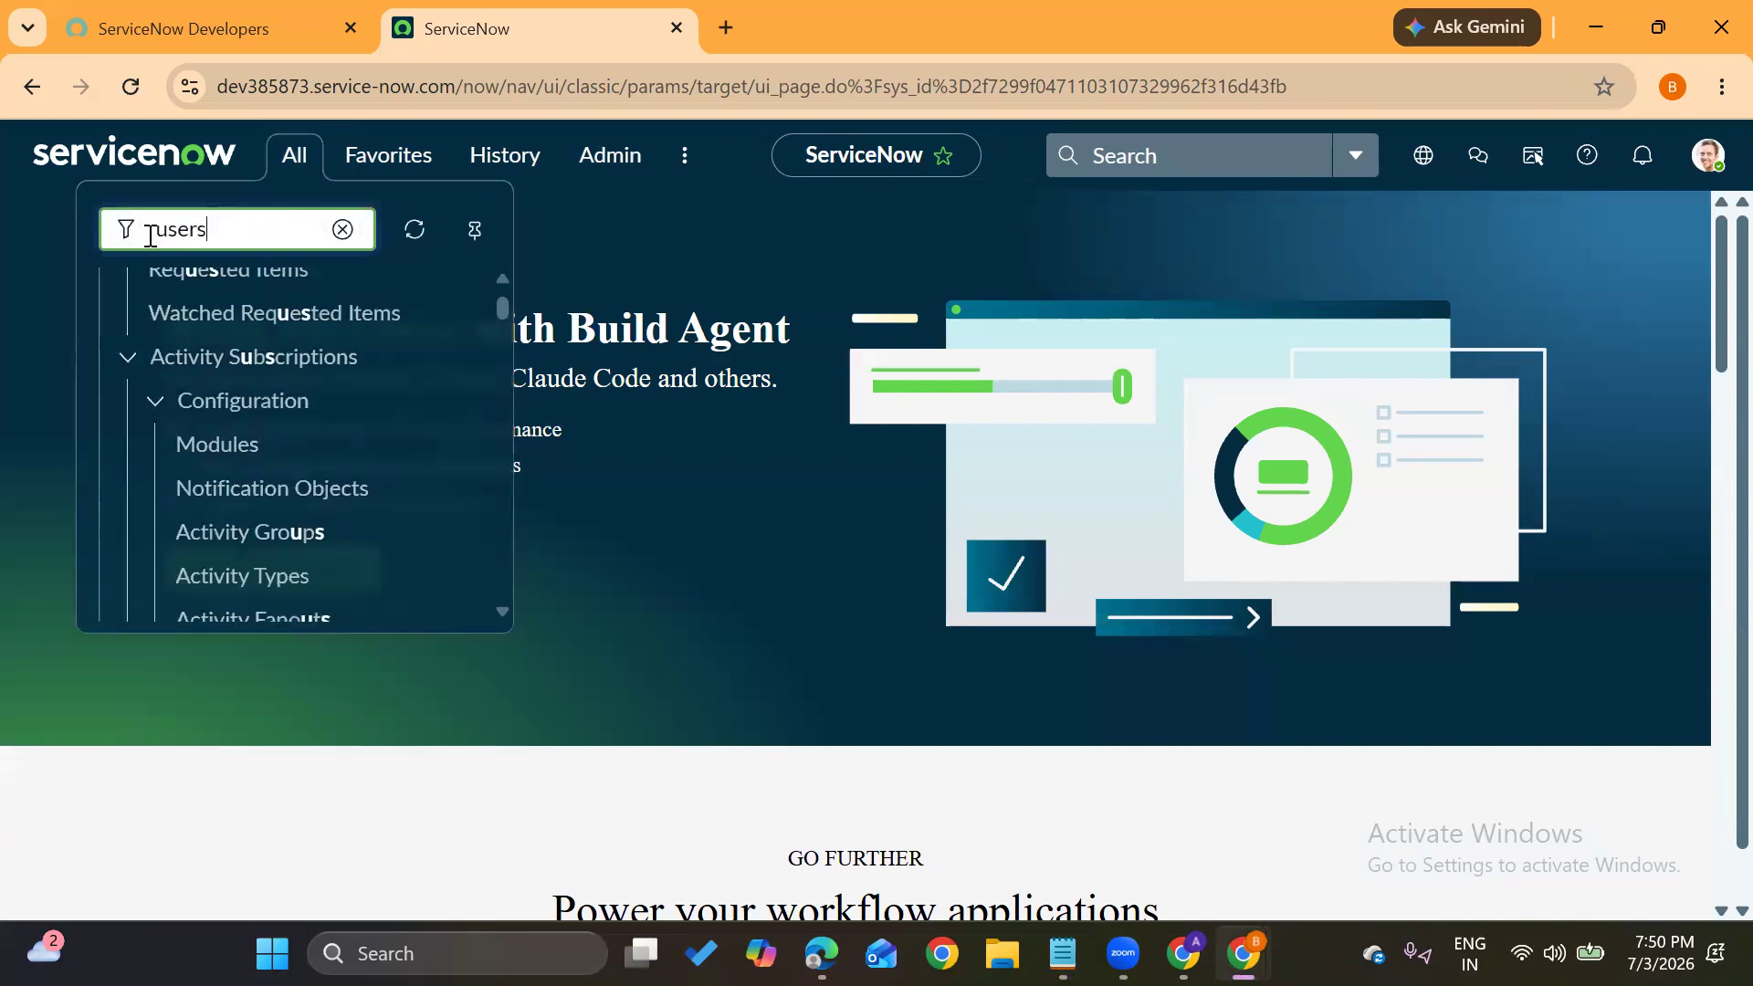
scroll(262, 487, down, 8)
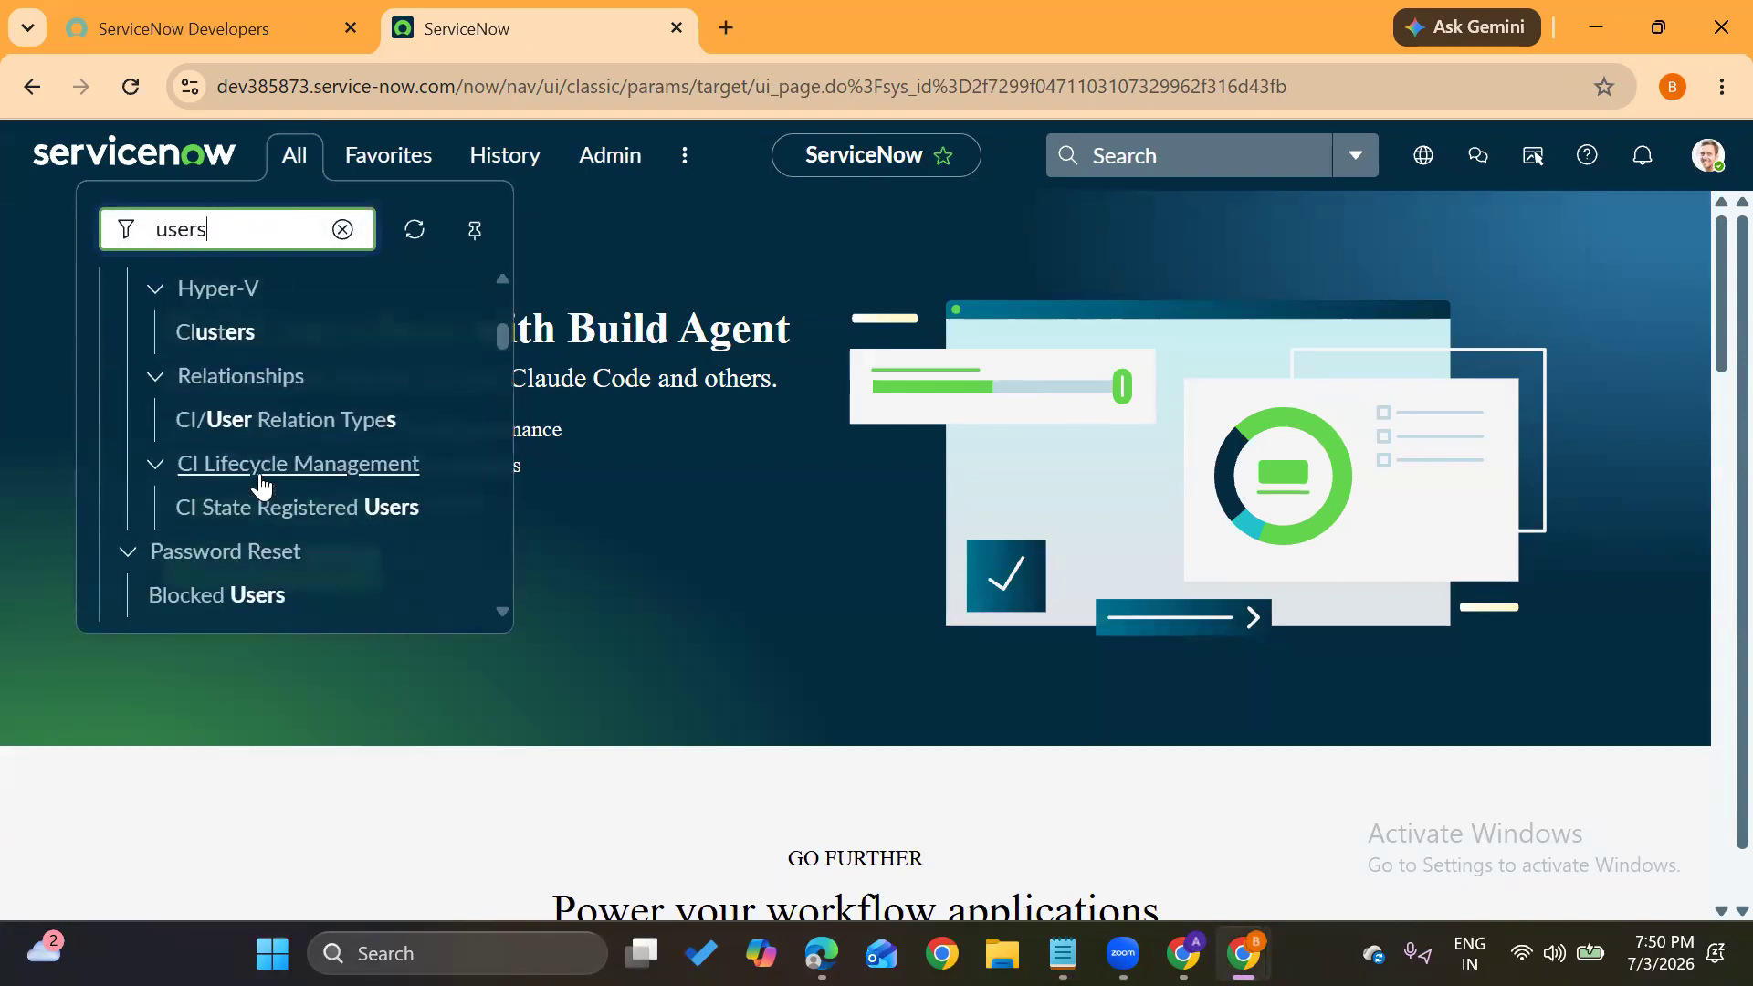
scroll(262, 487, down, 1)
ctrl+click(208, 482)
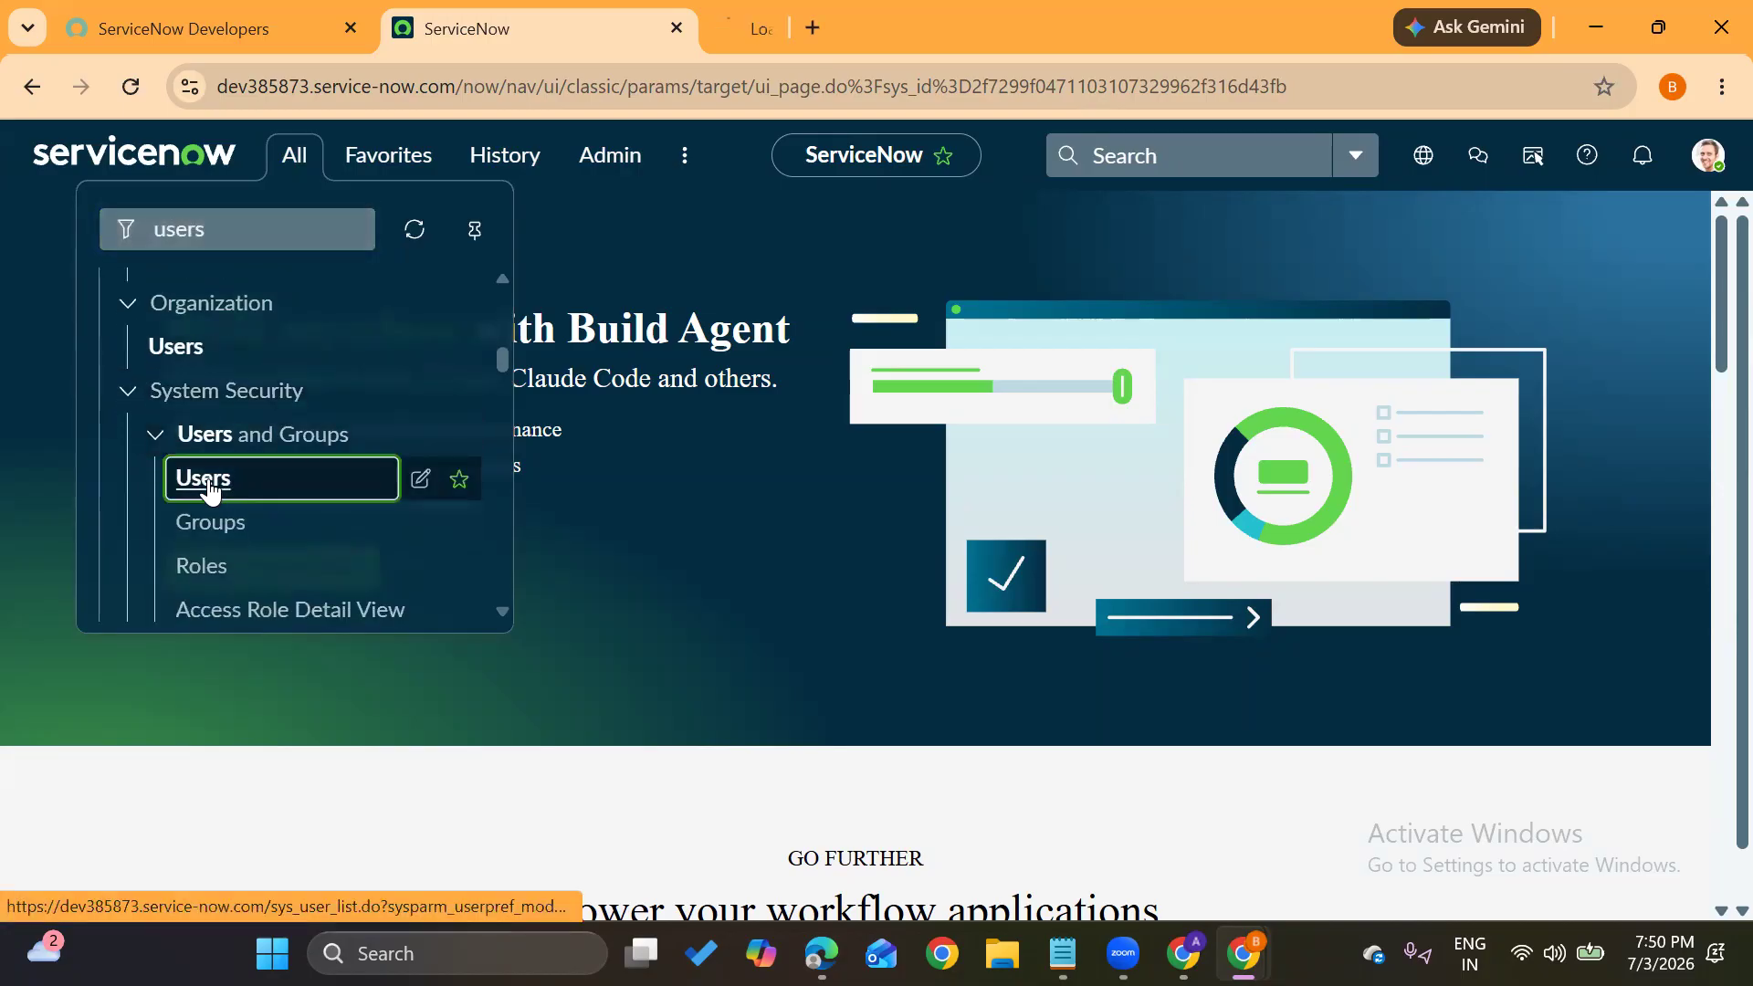
click(769, 13)
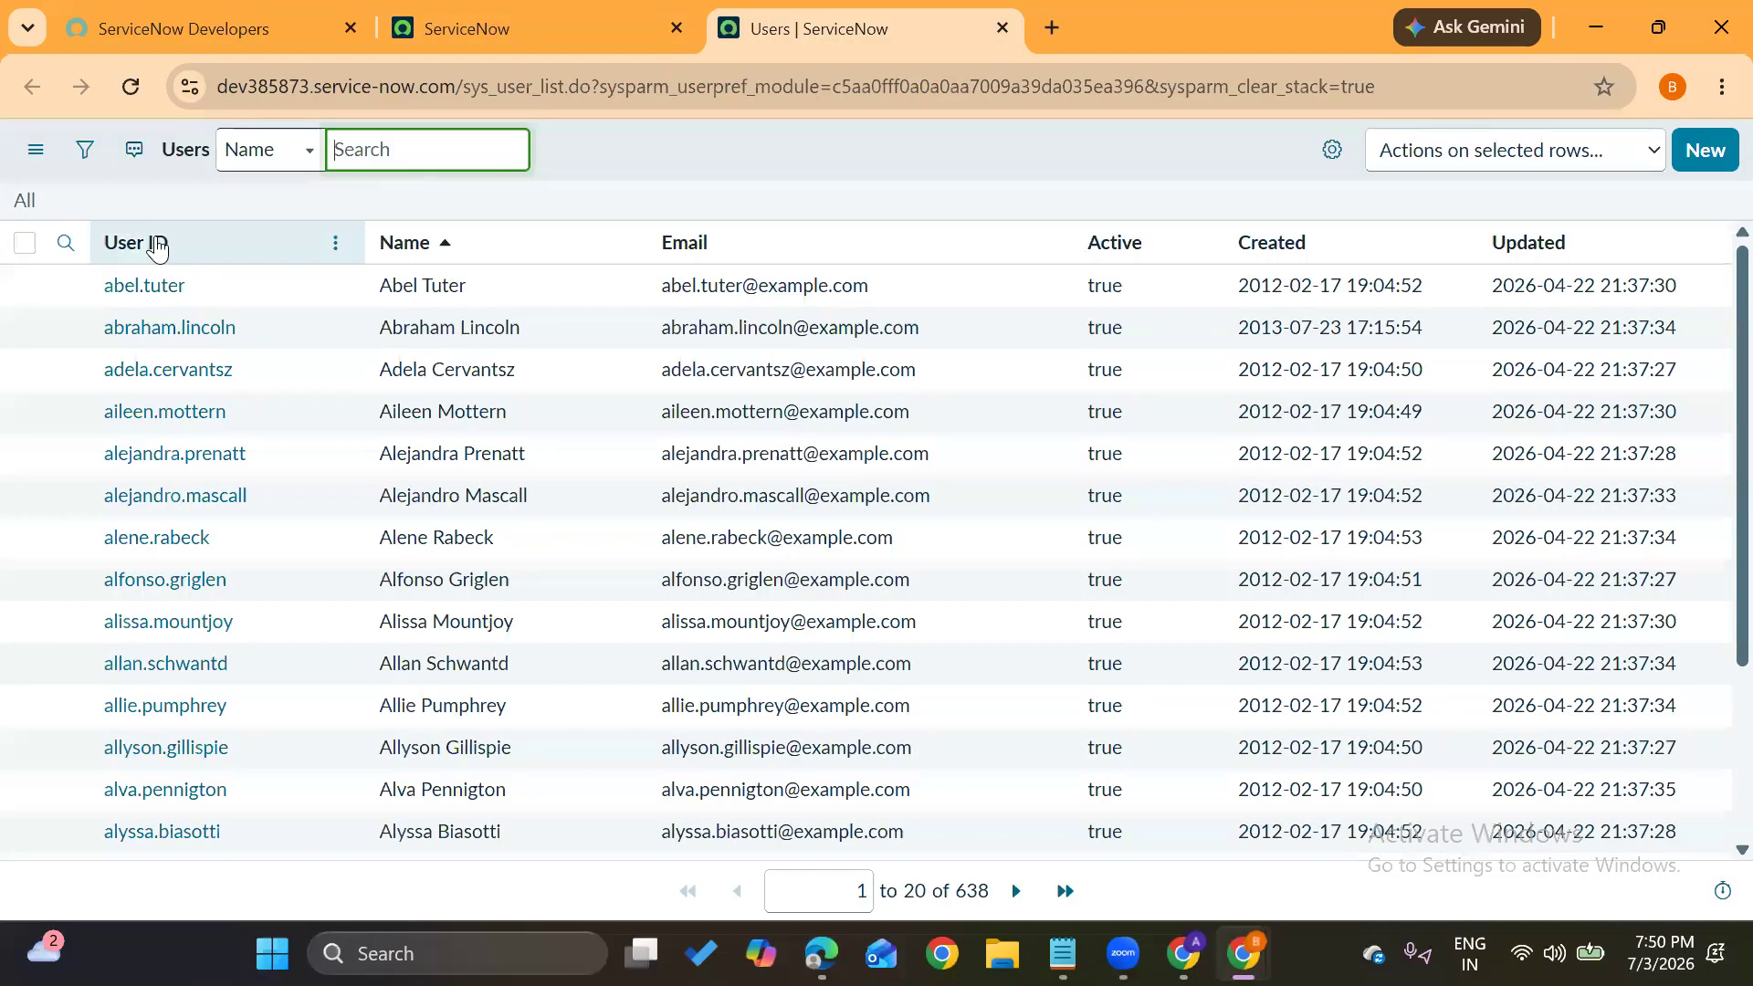
Sort the Users list by User ID, filter to the demo user, and open their record
click(123, 244)
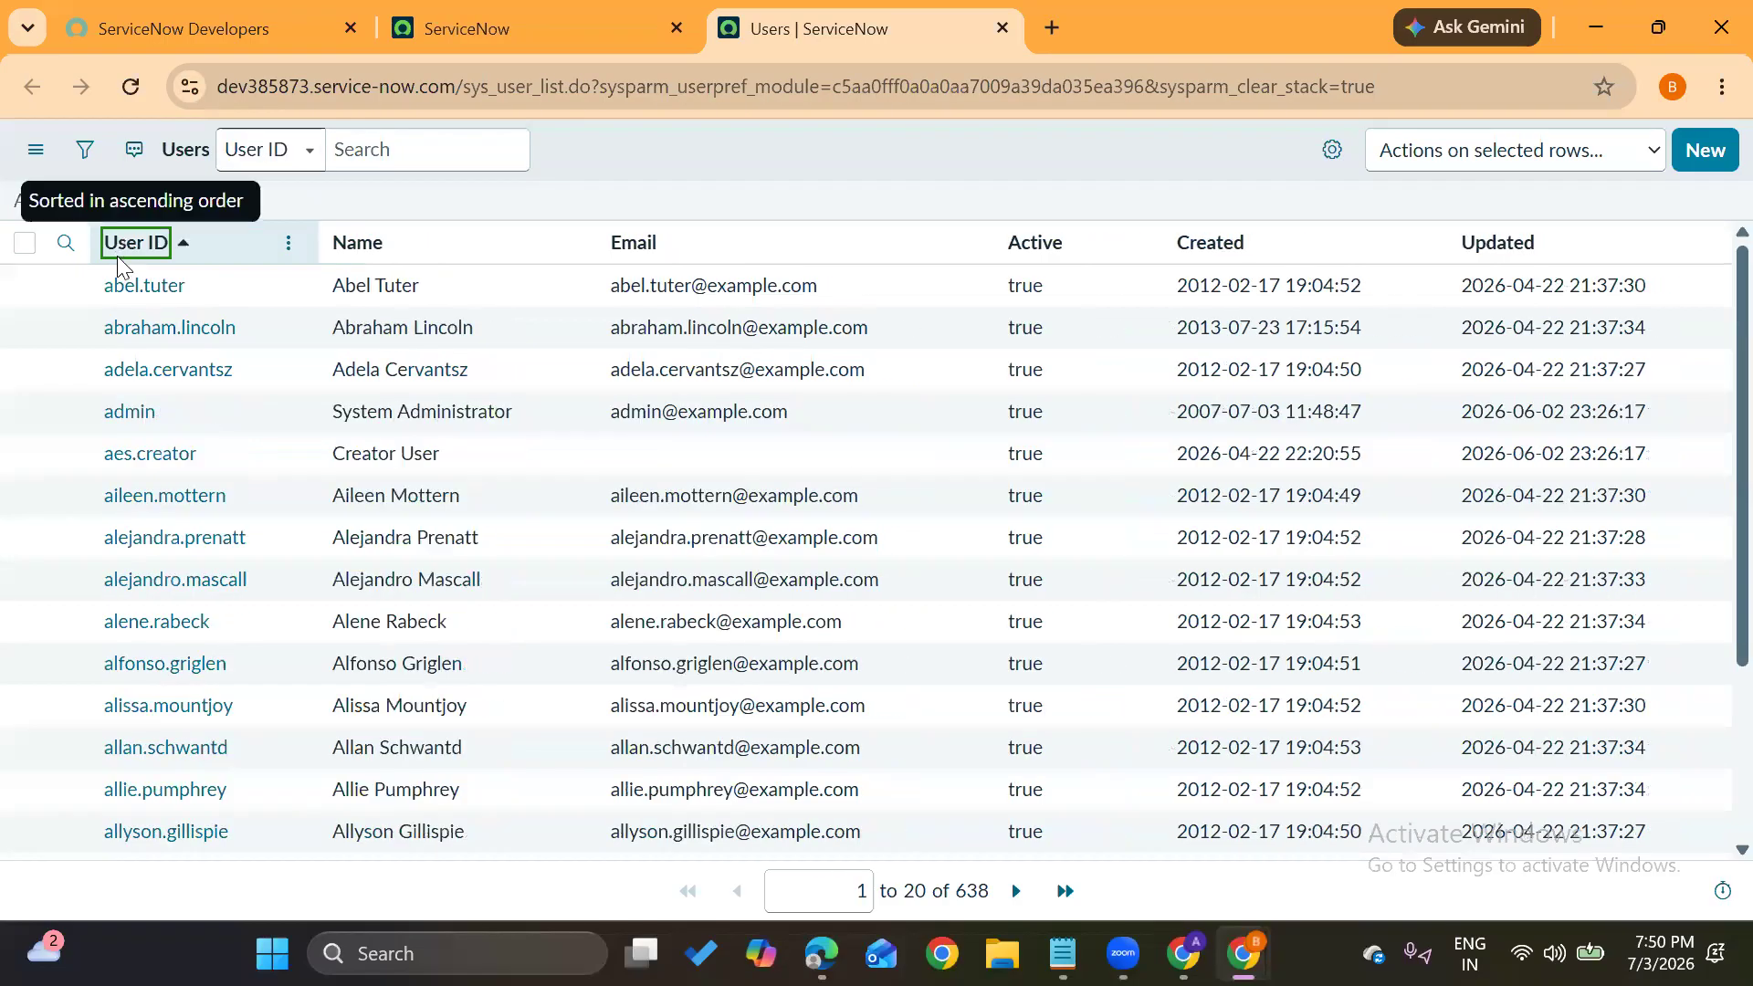
click(64, 244)
click(137, 285)
text(sai)
key(Return)
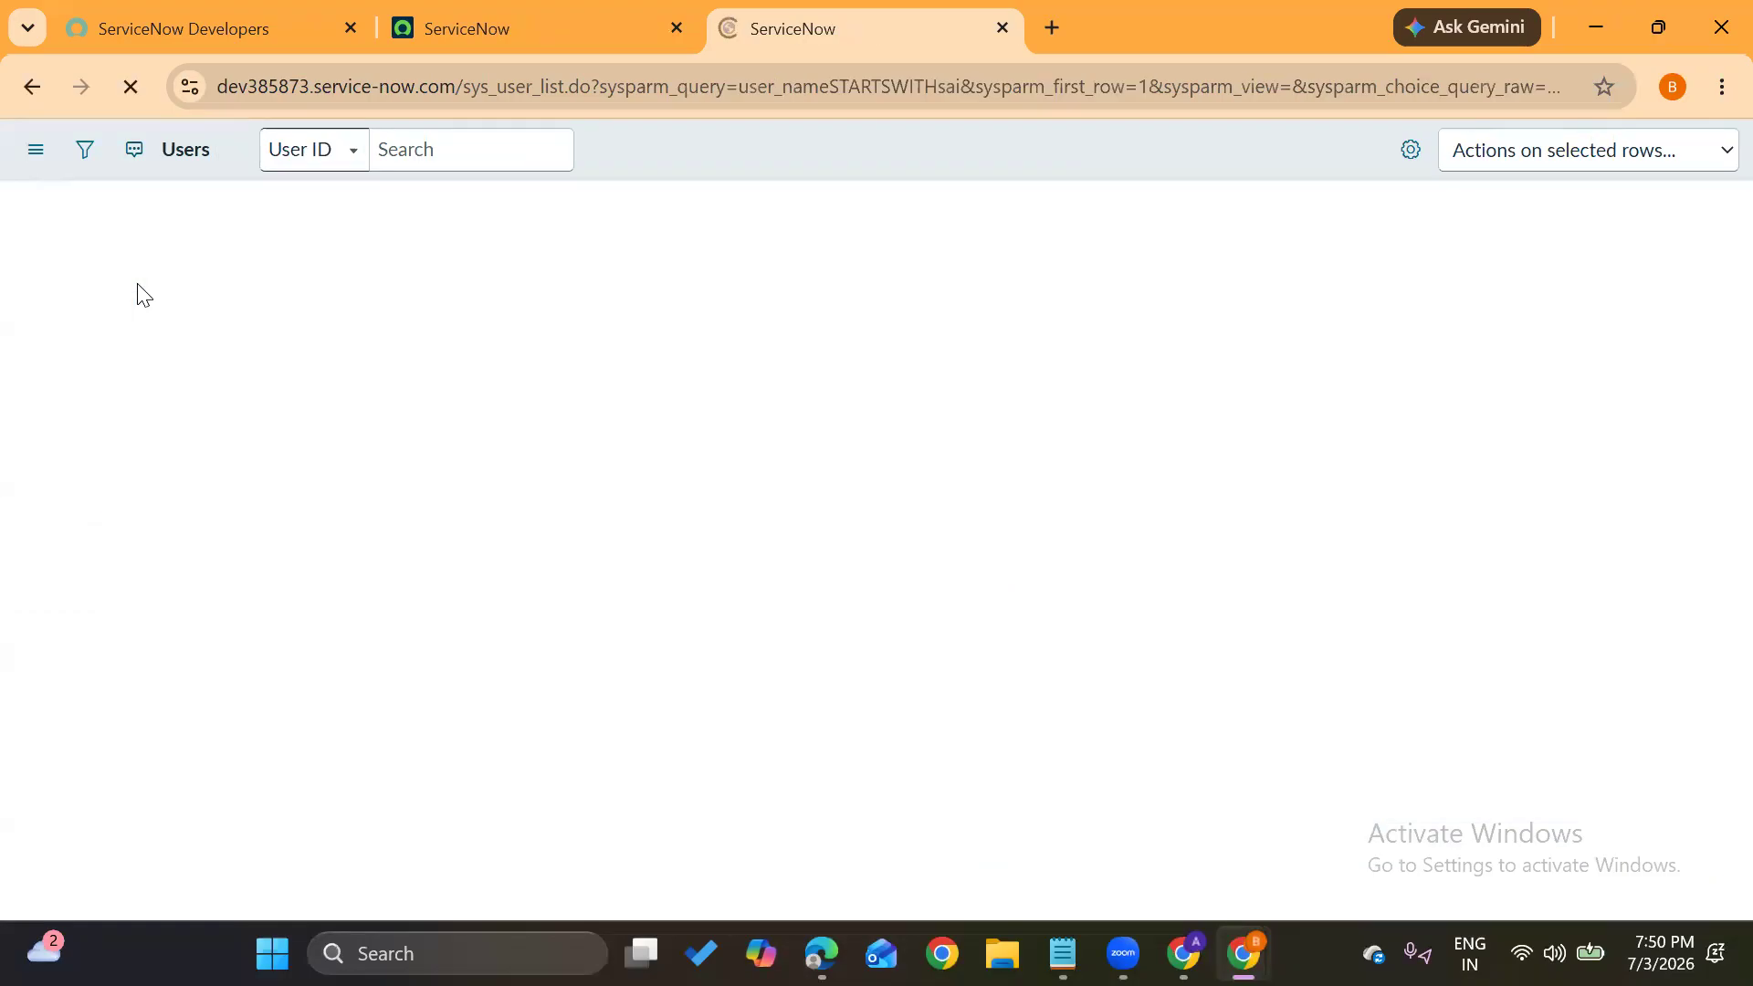
click(119, 341)
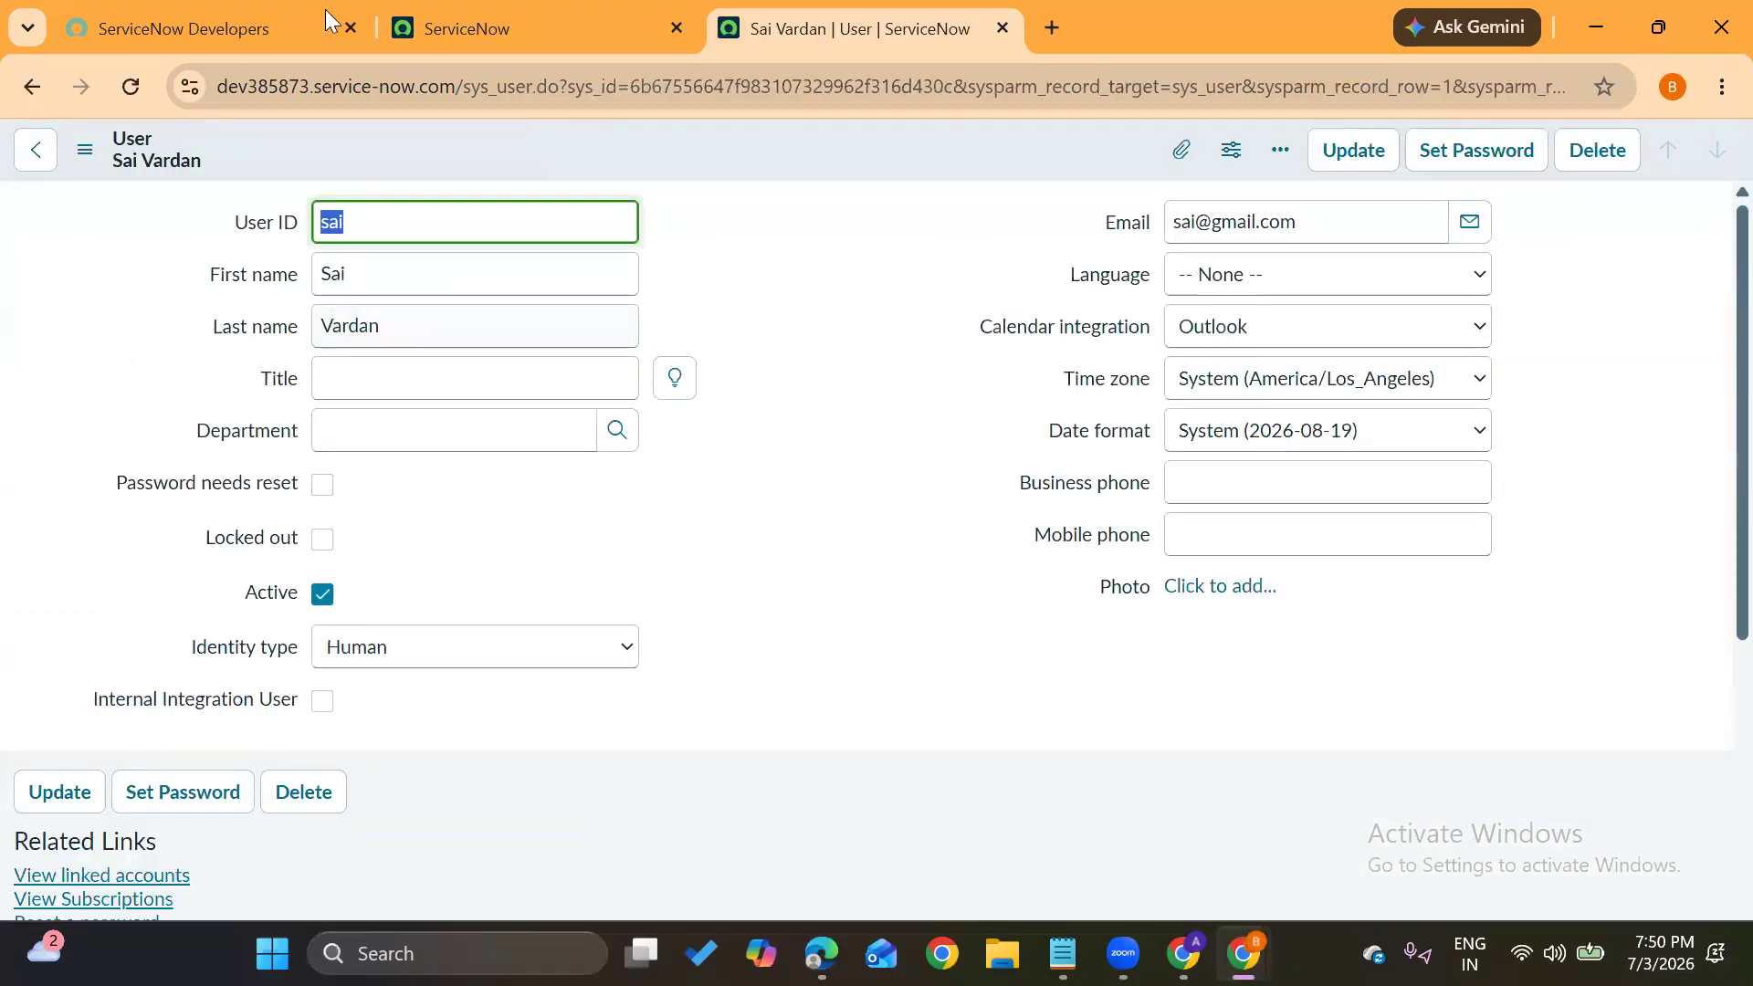
In the home tab, open the Users list, filter by the demo user's User ID, and open the record
click(469, 11)
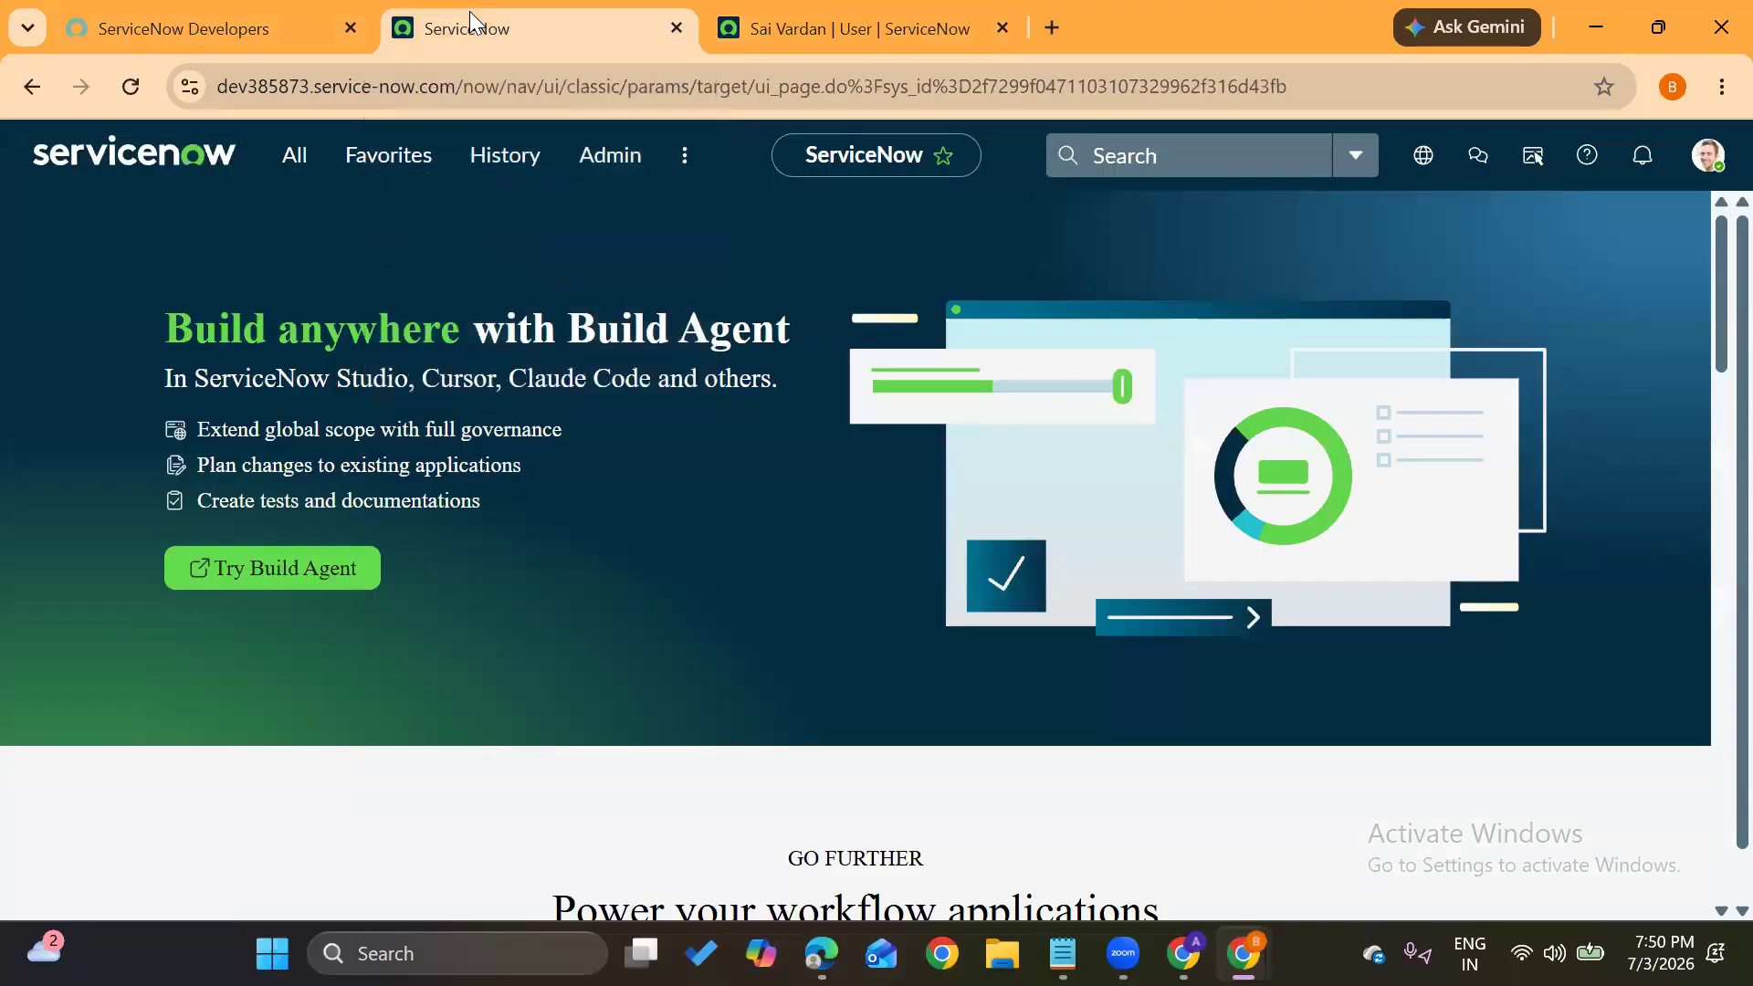
click(1707, 155)
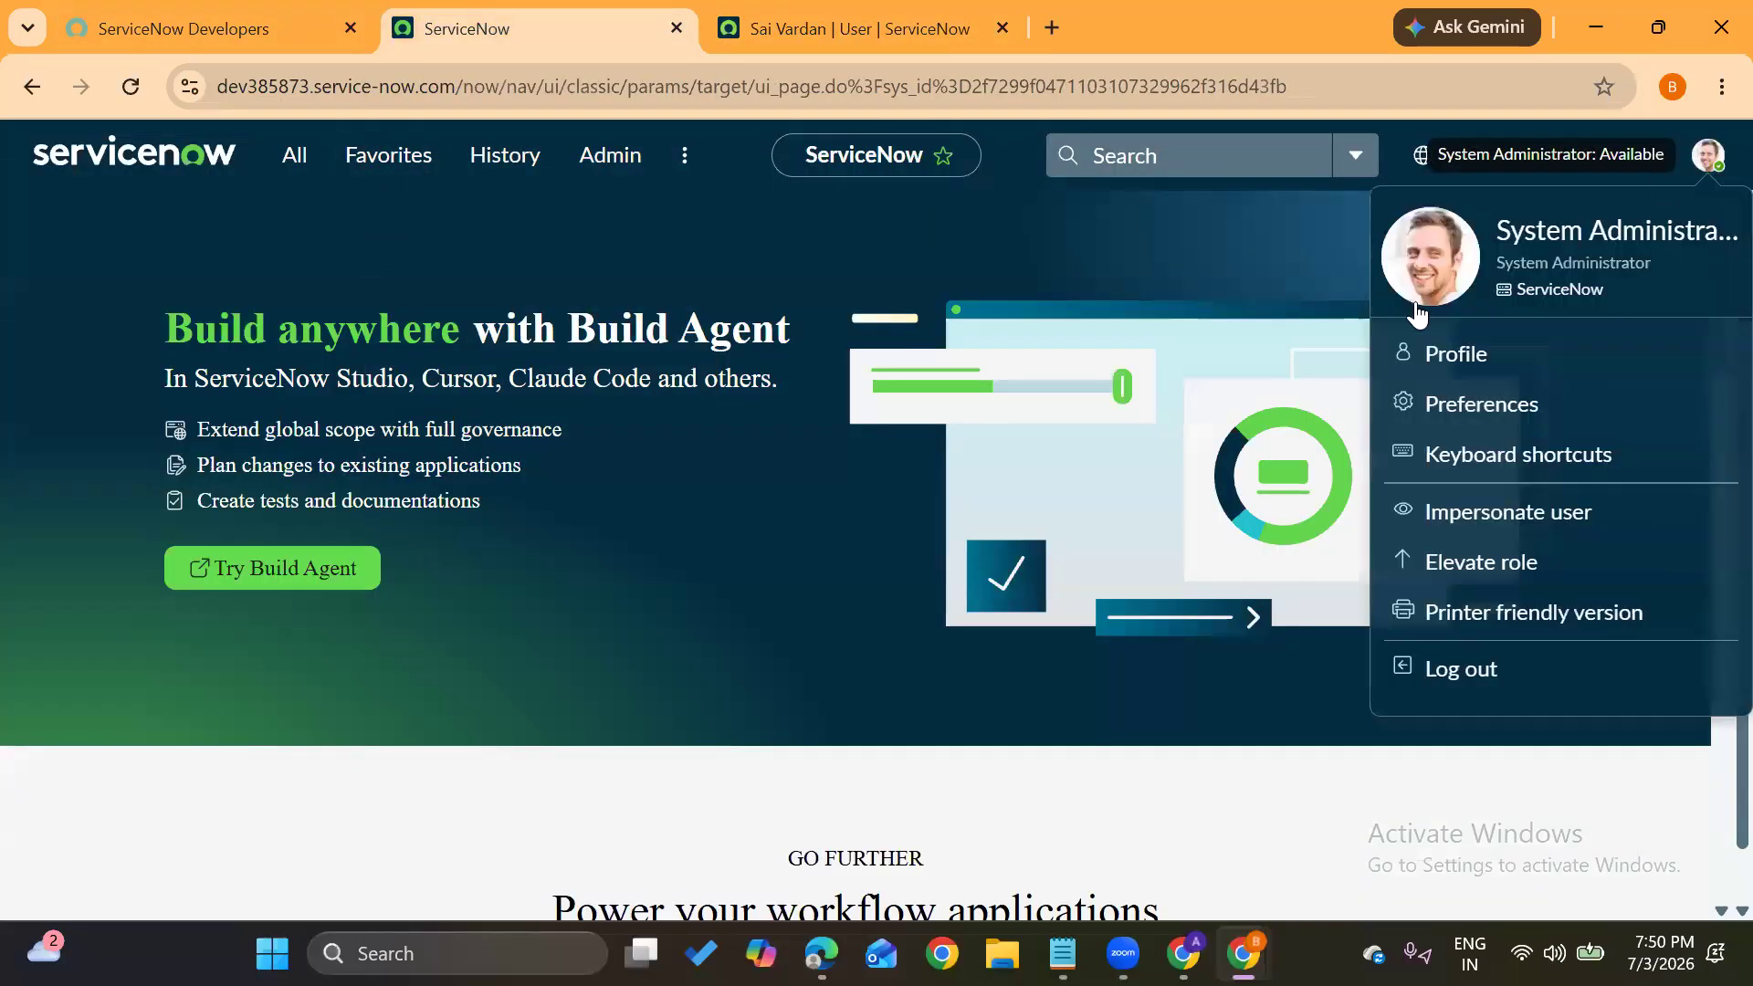
click(295, 173)
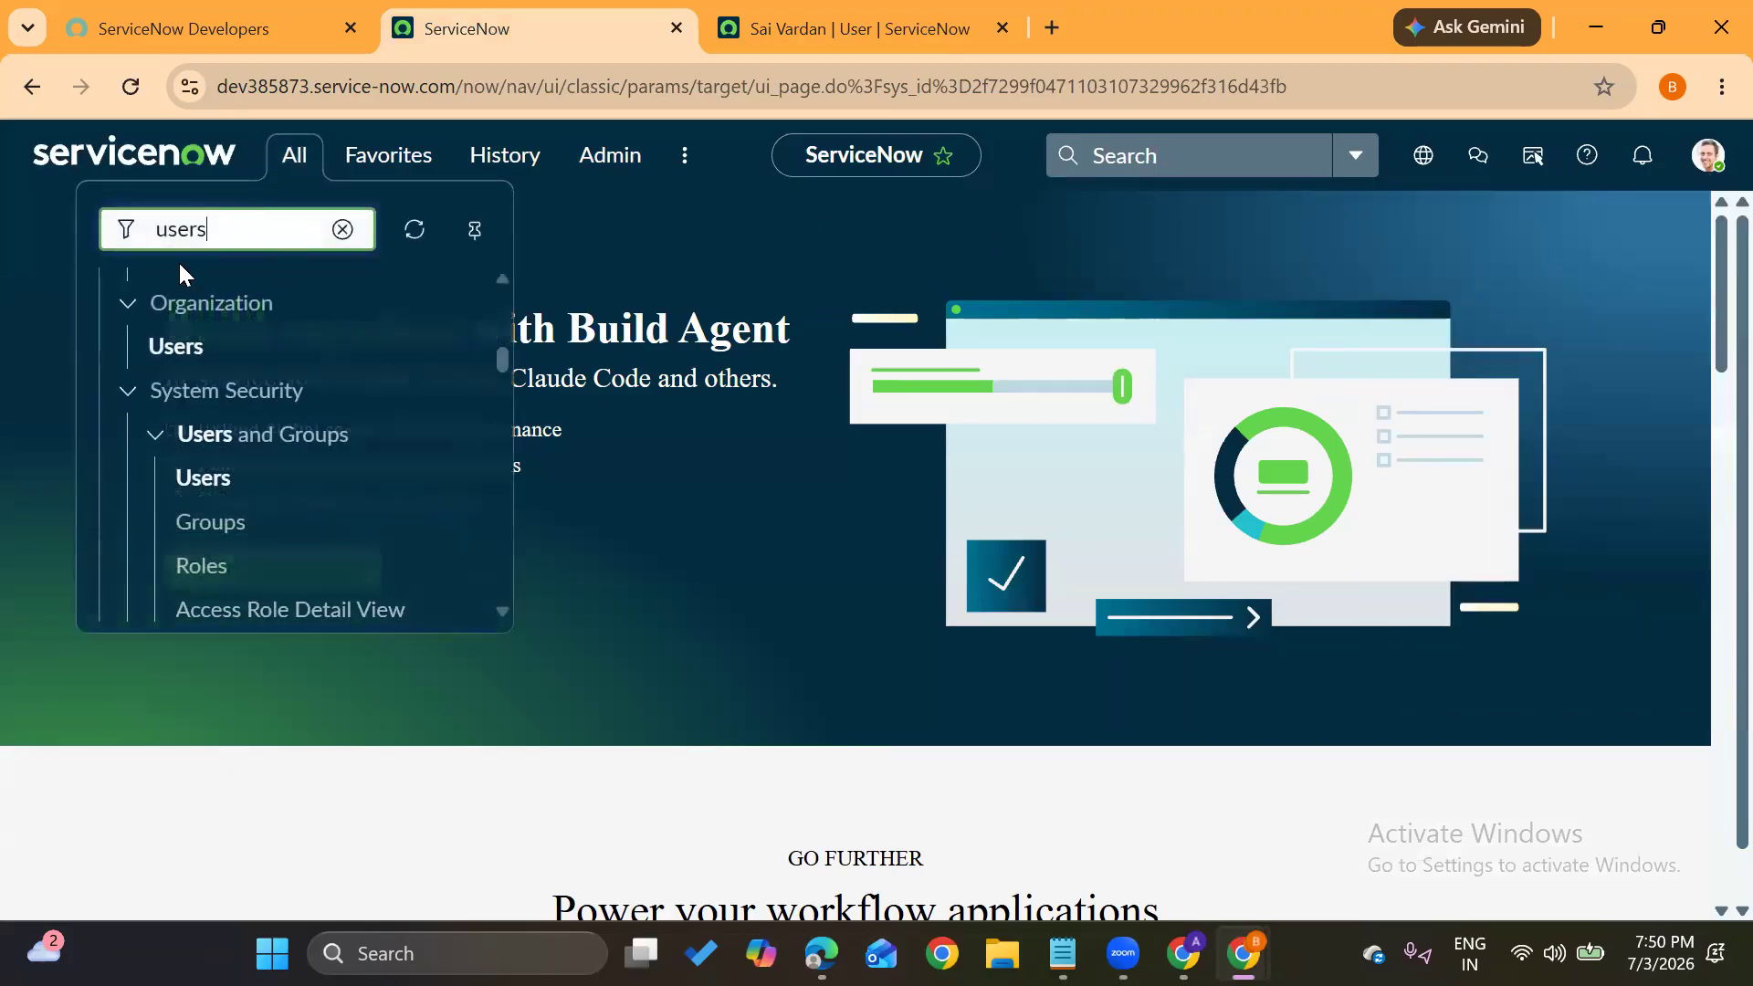
click(187, 481)
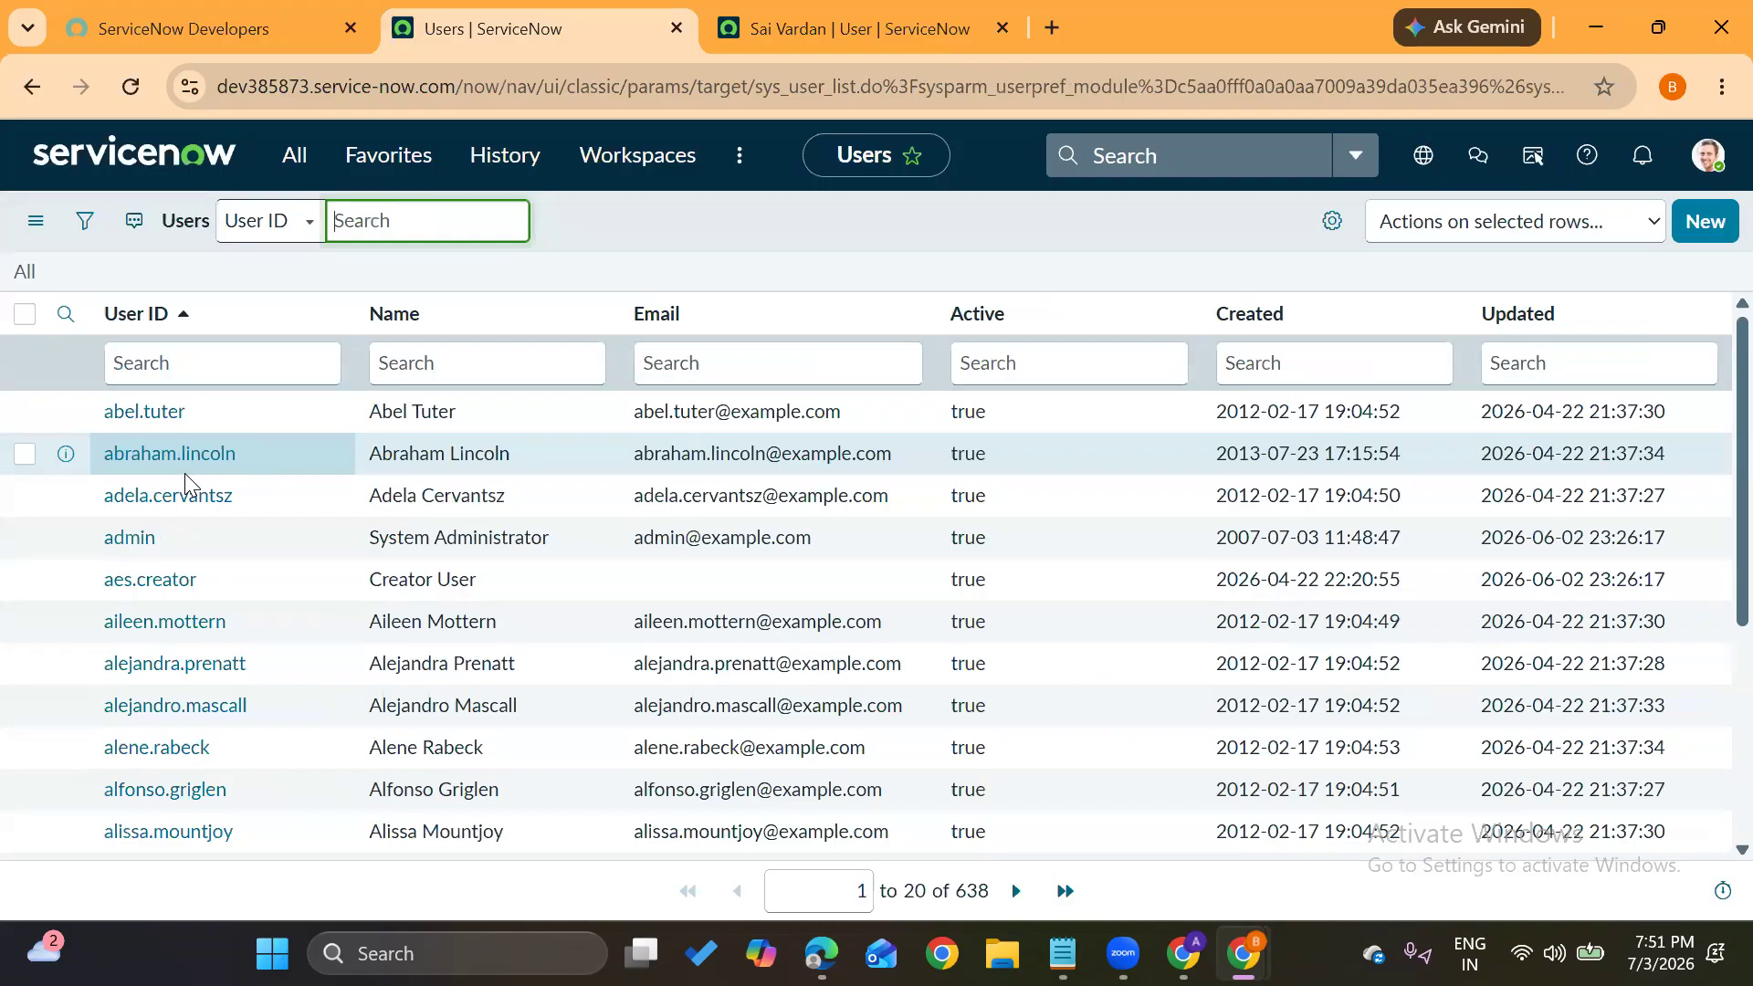
click(183, 356)
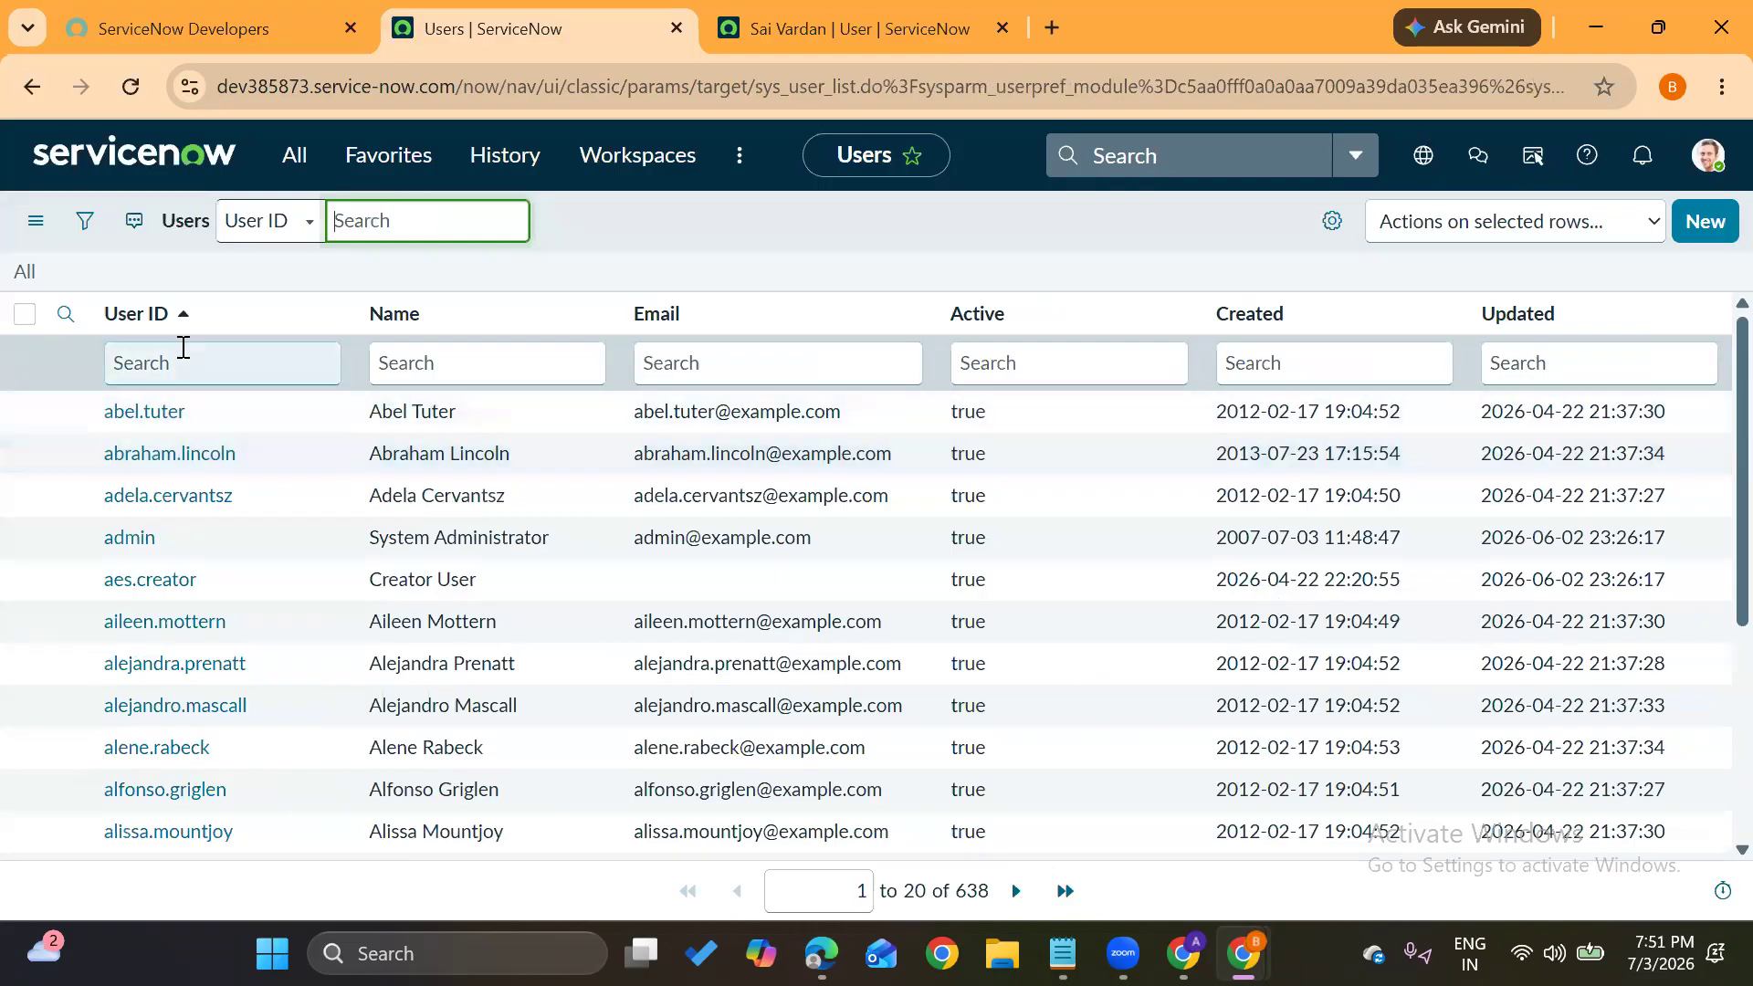
text(sai)
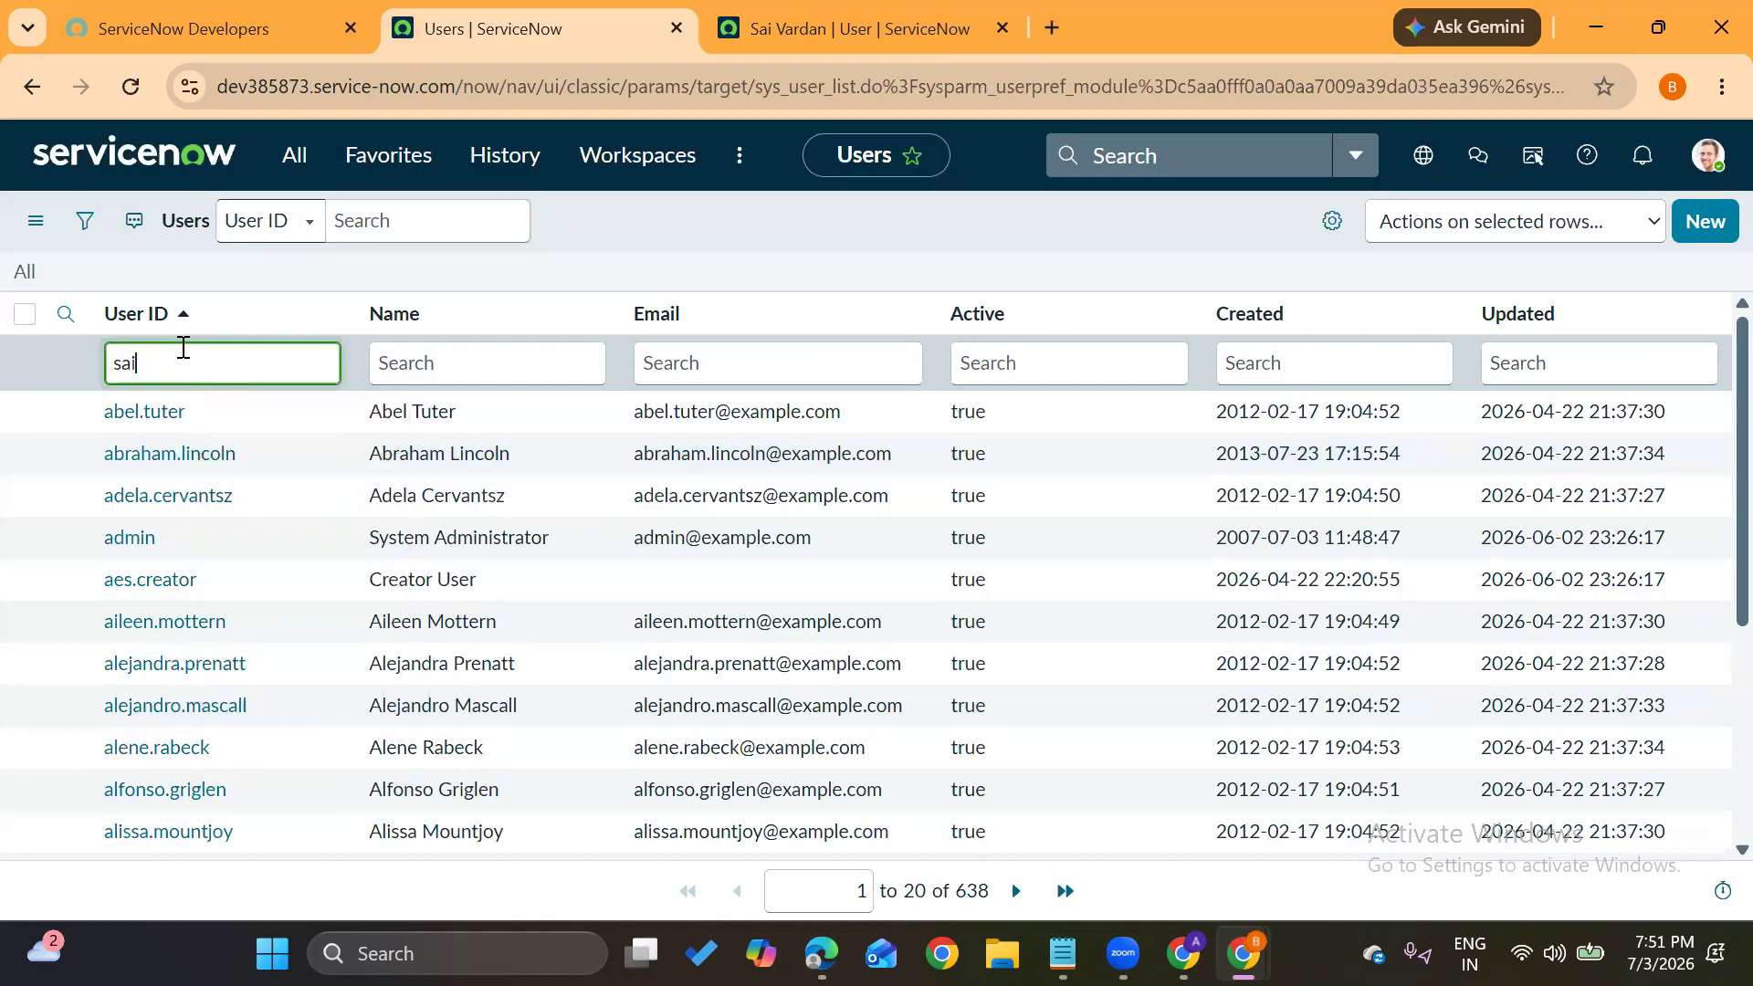
key(Return)
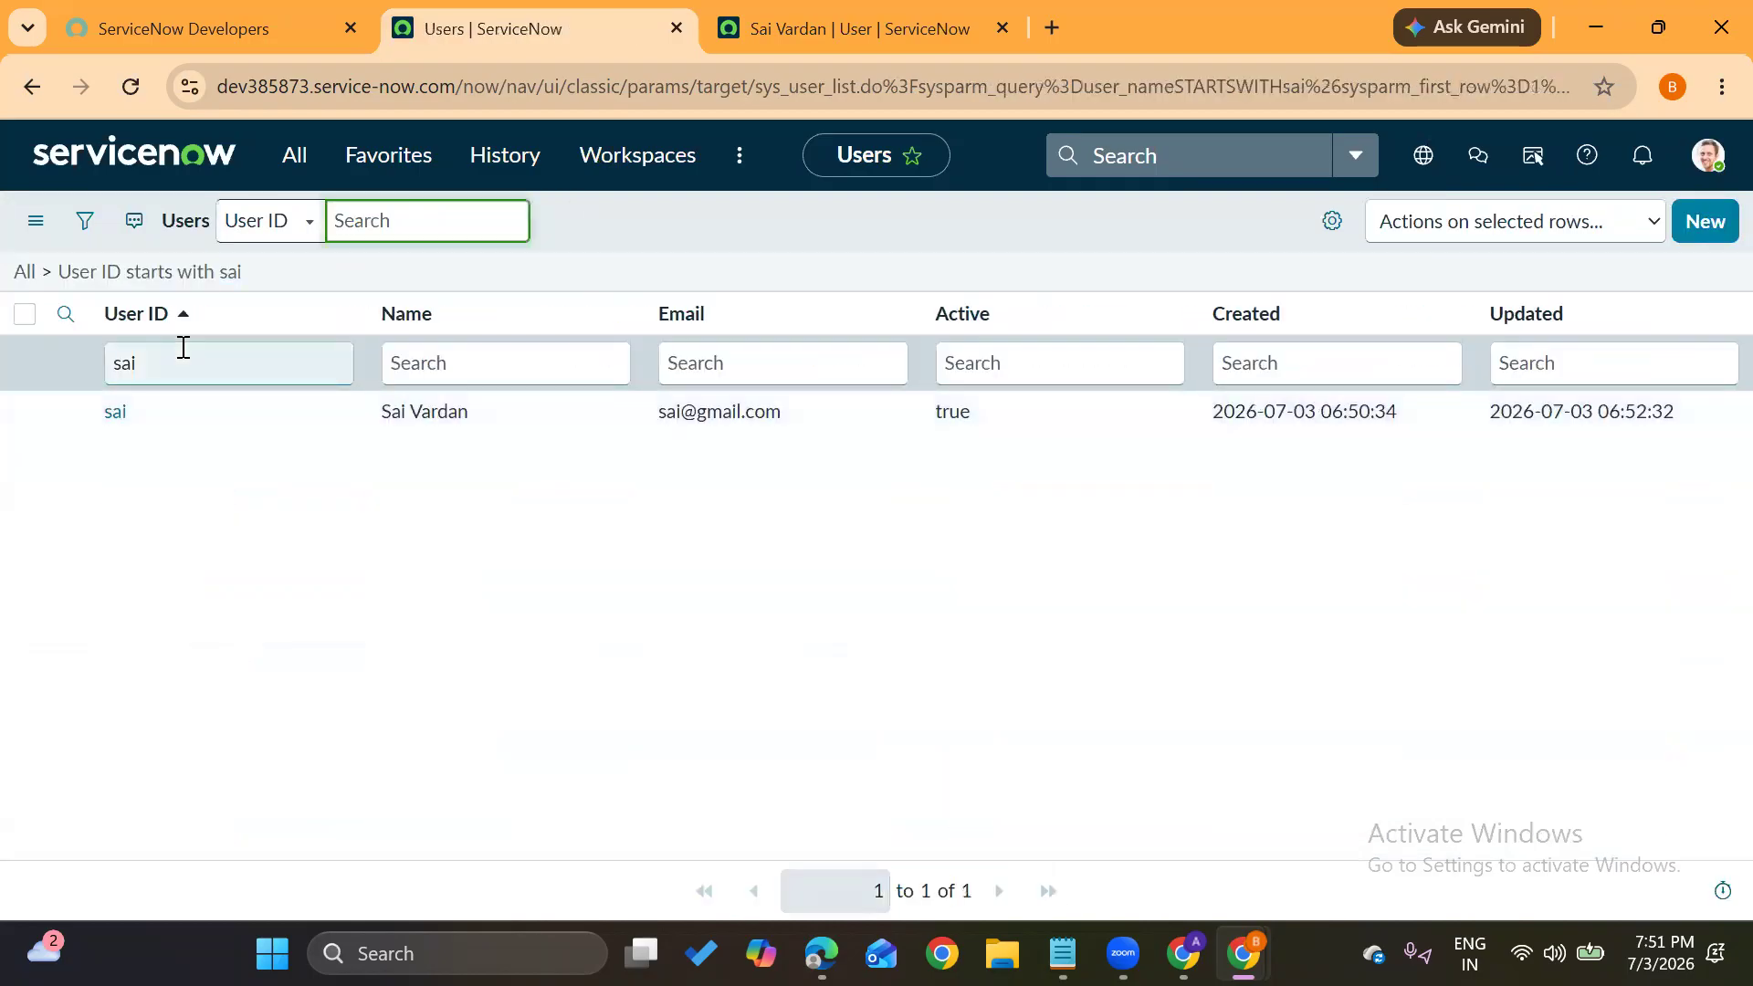
click(114, 413)
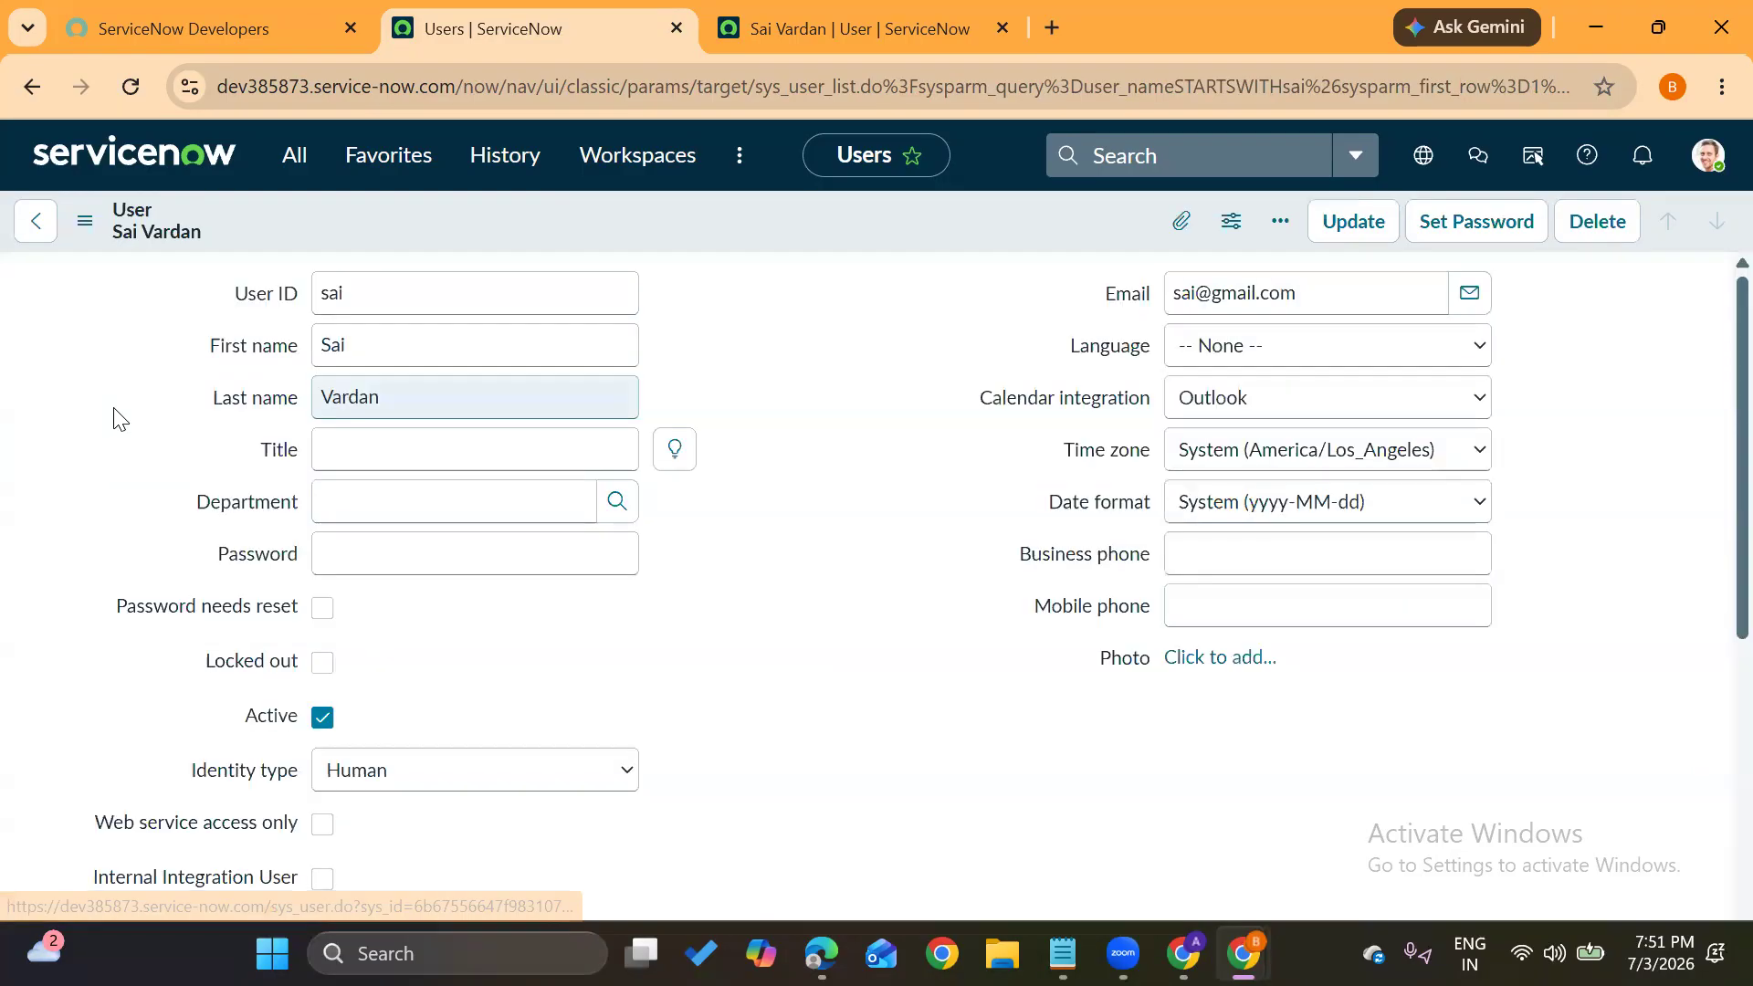
Open the Roles list in a new tab and close the duplicate user record tab
click(710, 339)
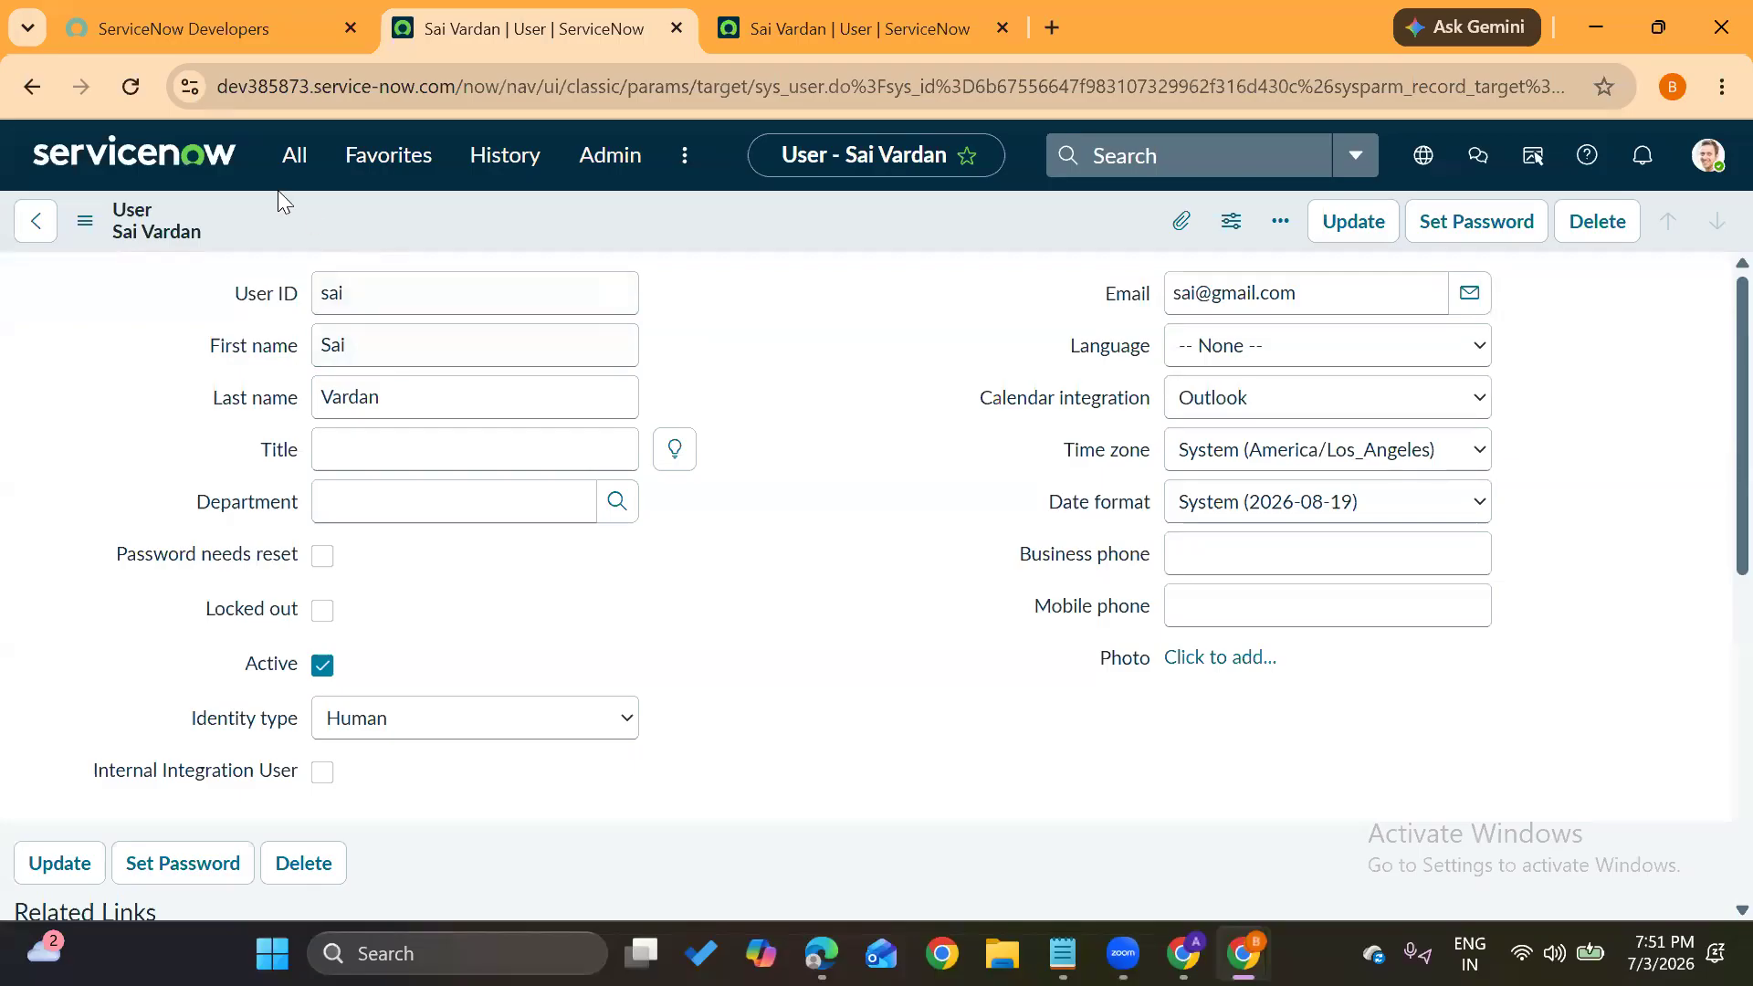
click(295, 157)
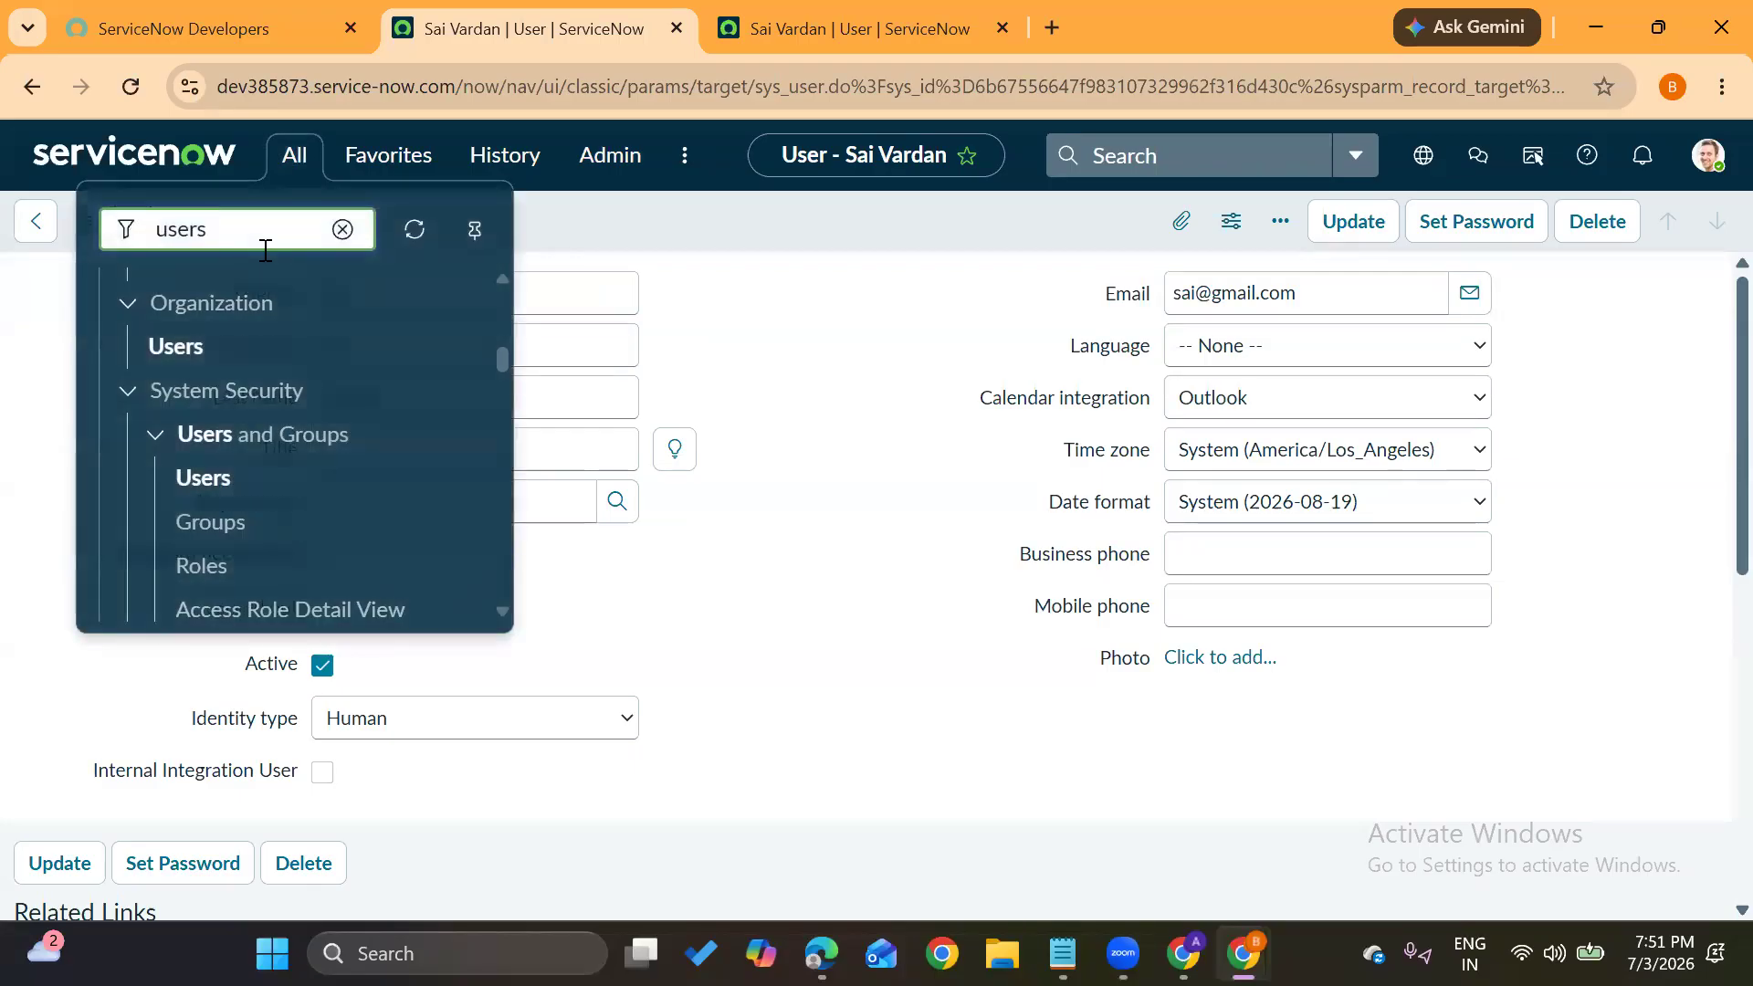
middle_click(197, 572)
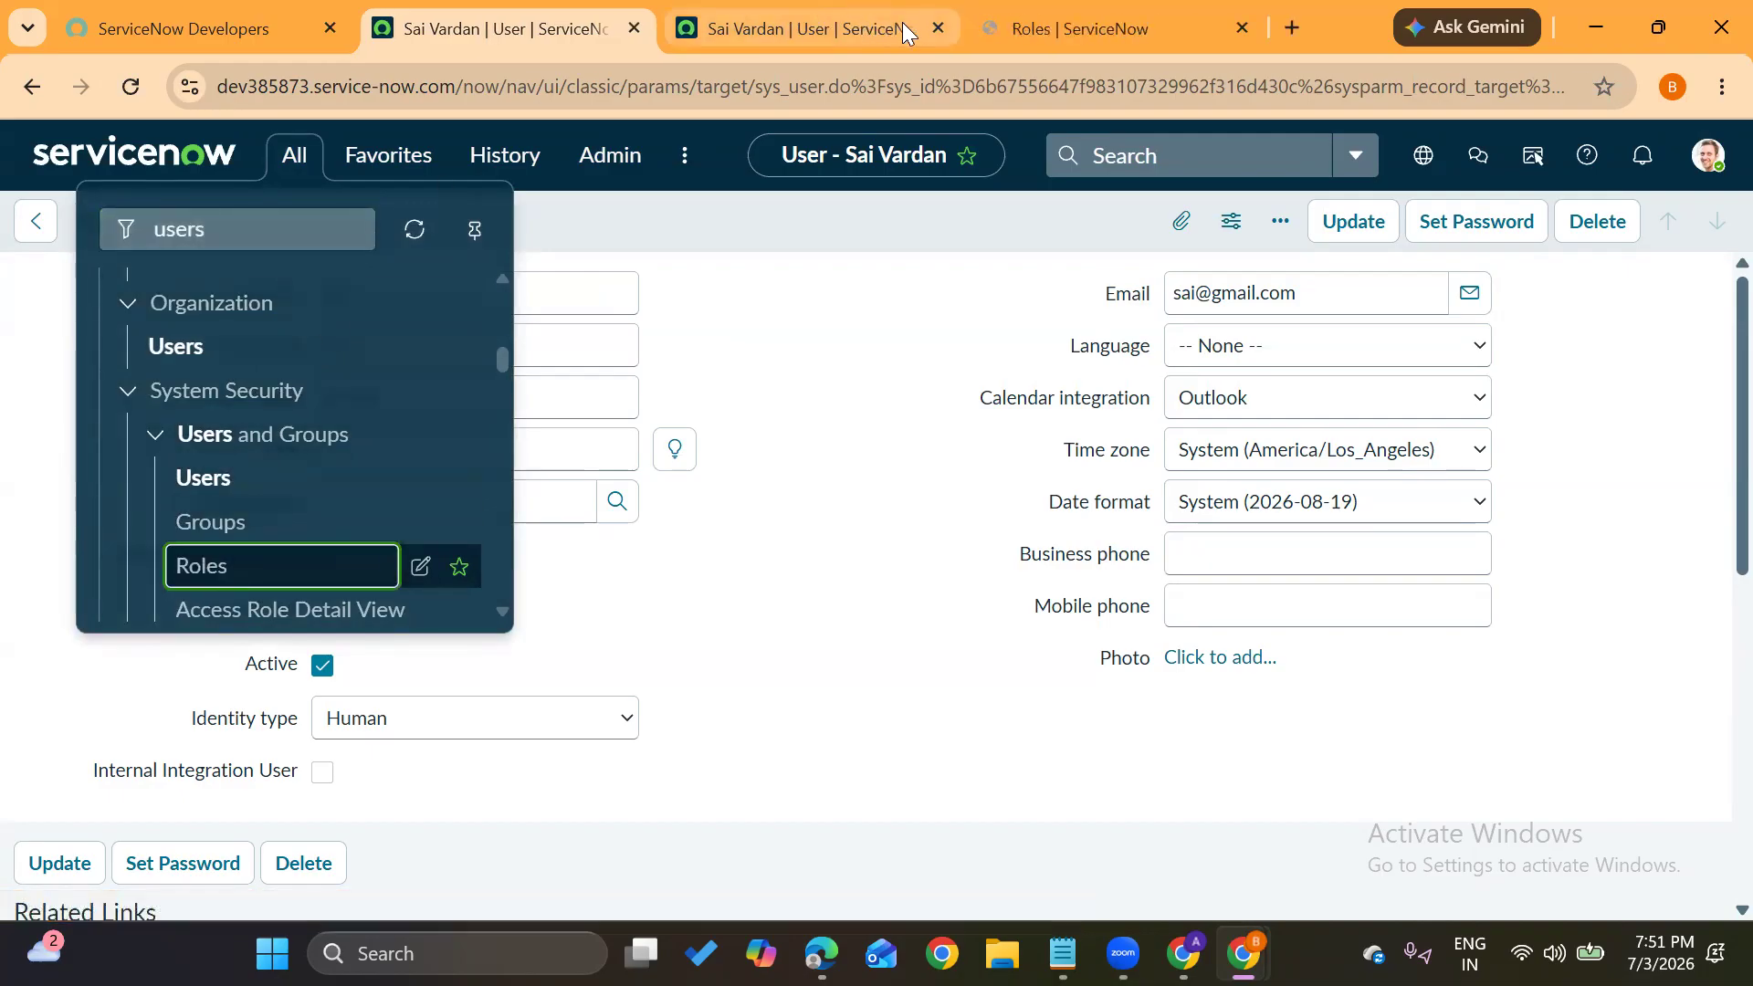
click(939, 32)
click(798, 27)
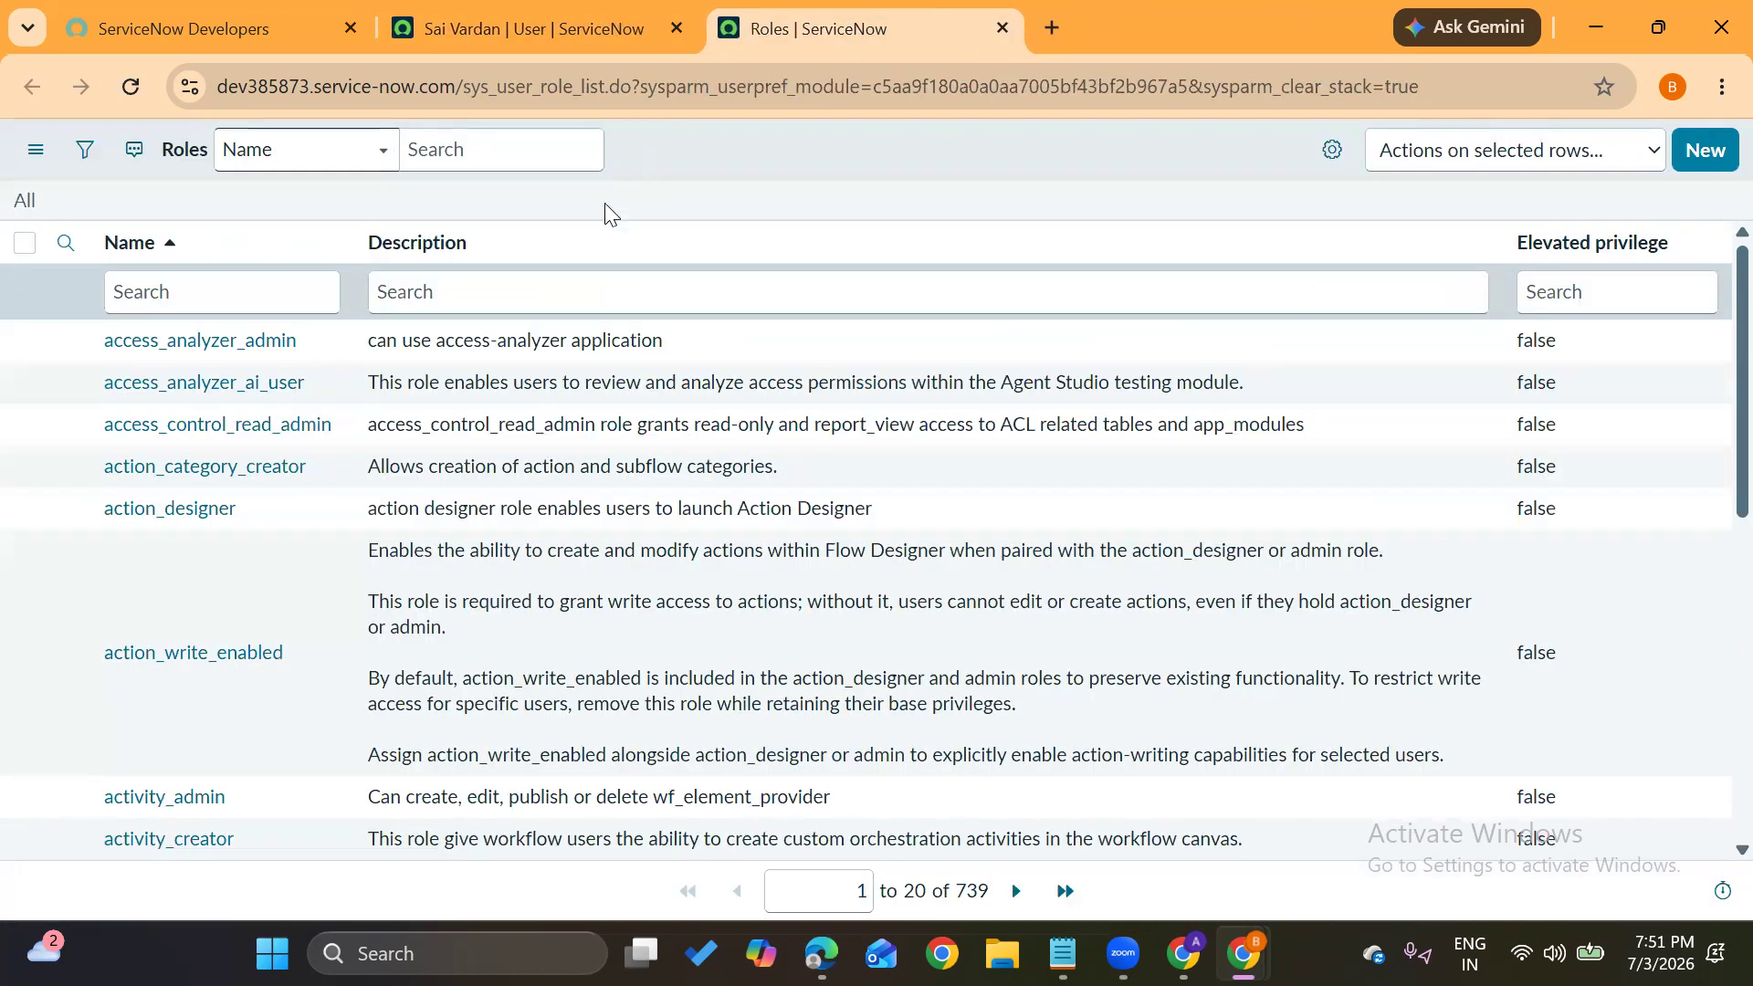
Open the admin role in a new tab, filter roles by Name 'itil', and open the itil role
scroll(279, 655, down, 8)
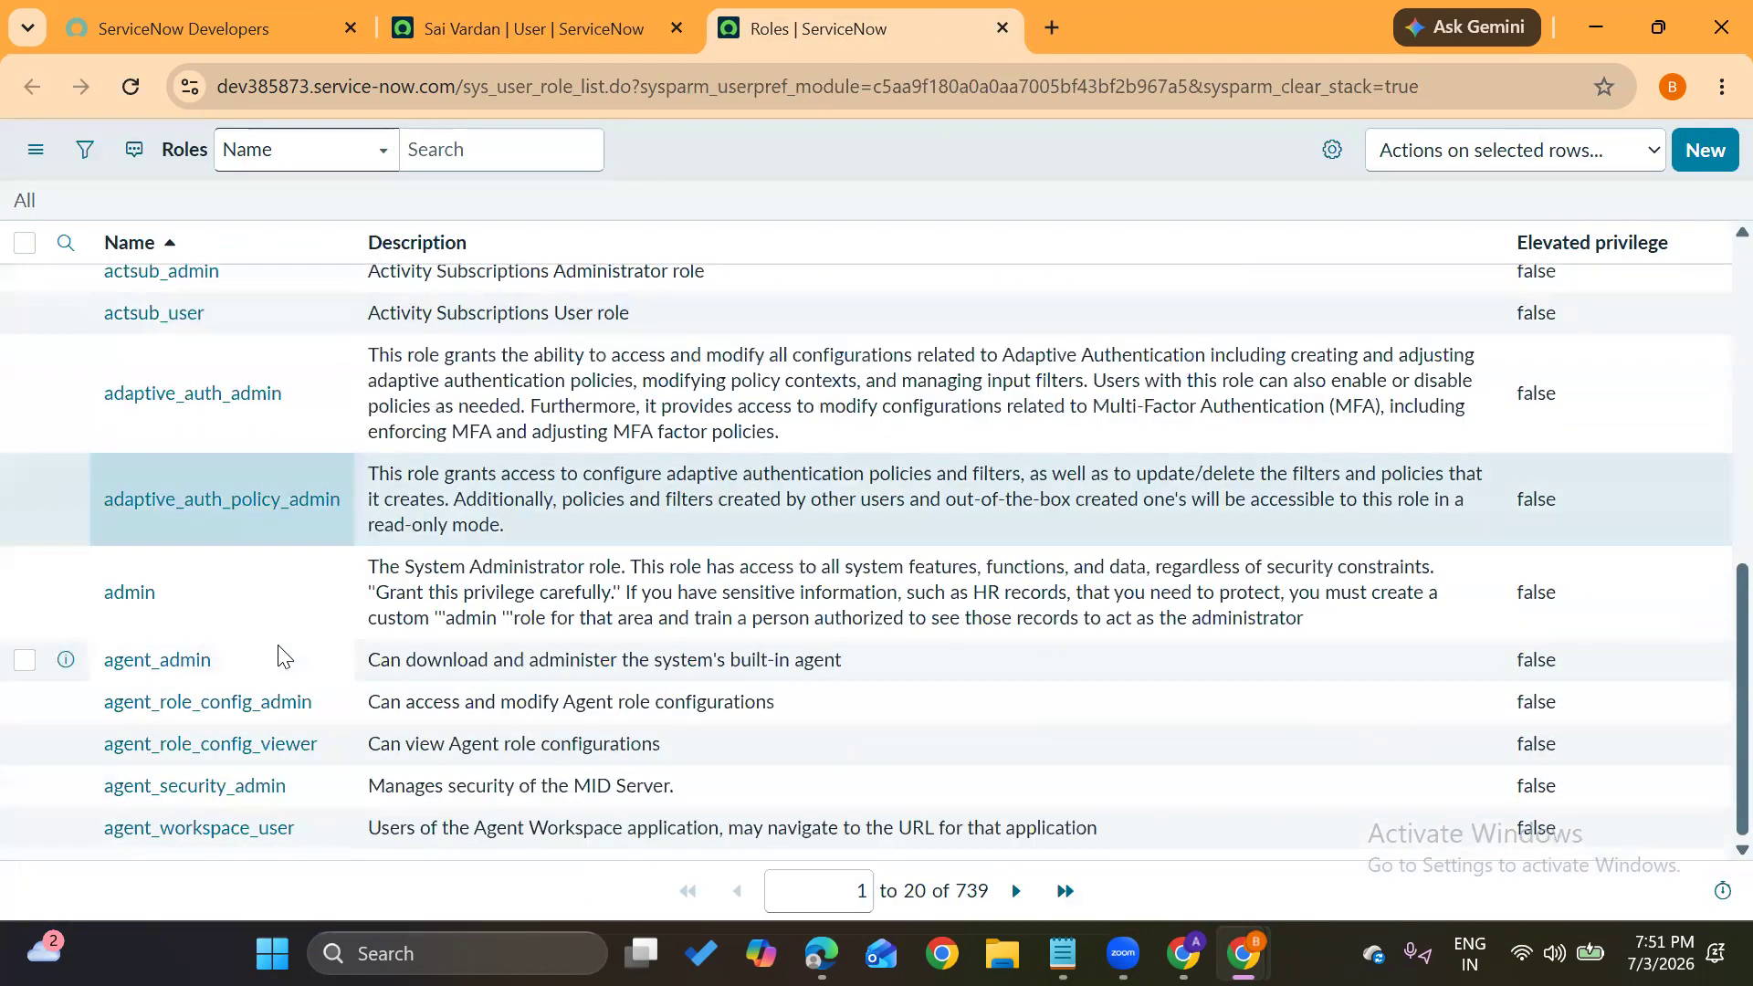
scroll(278, 655, up, 8)
scroll(278, 656, down, 5)
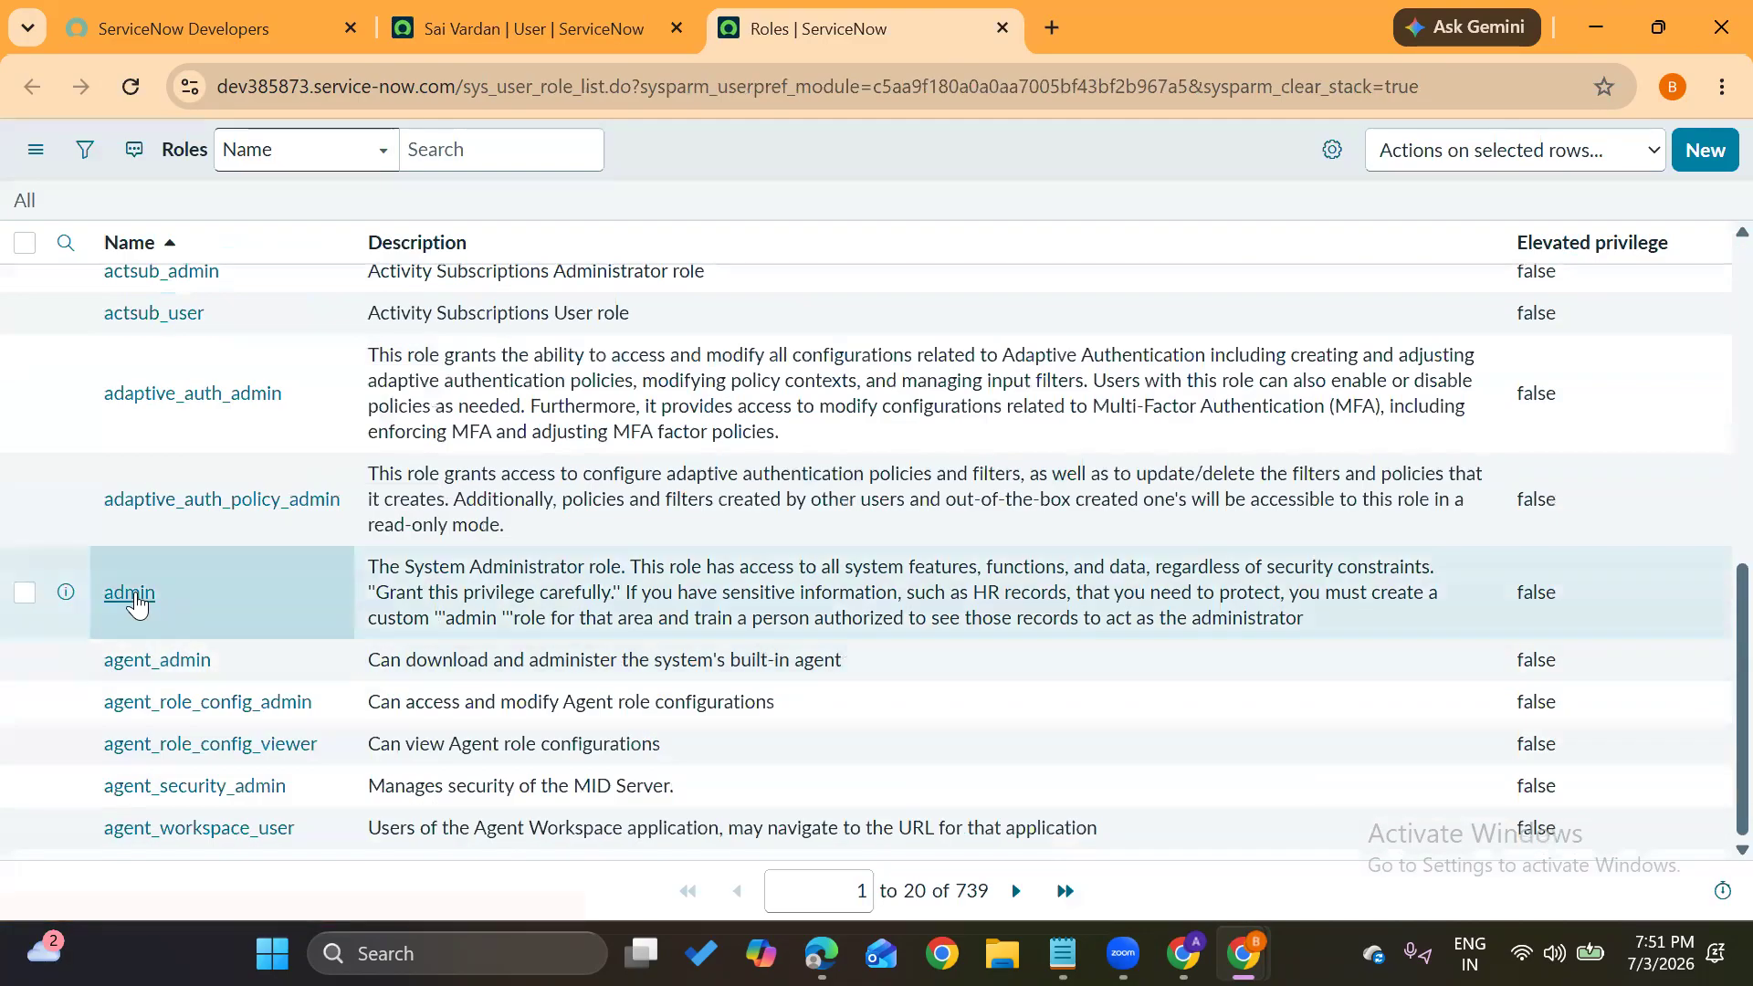
middle_click(135, 603)
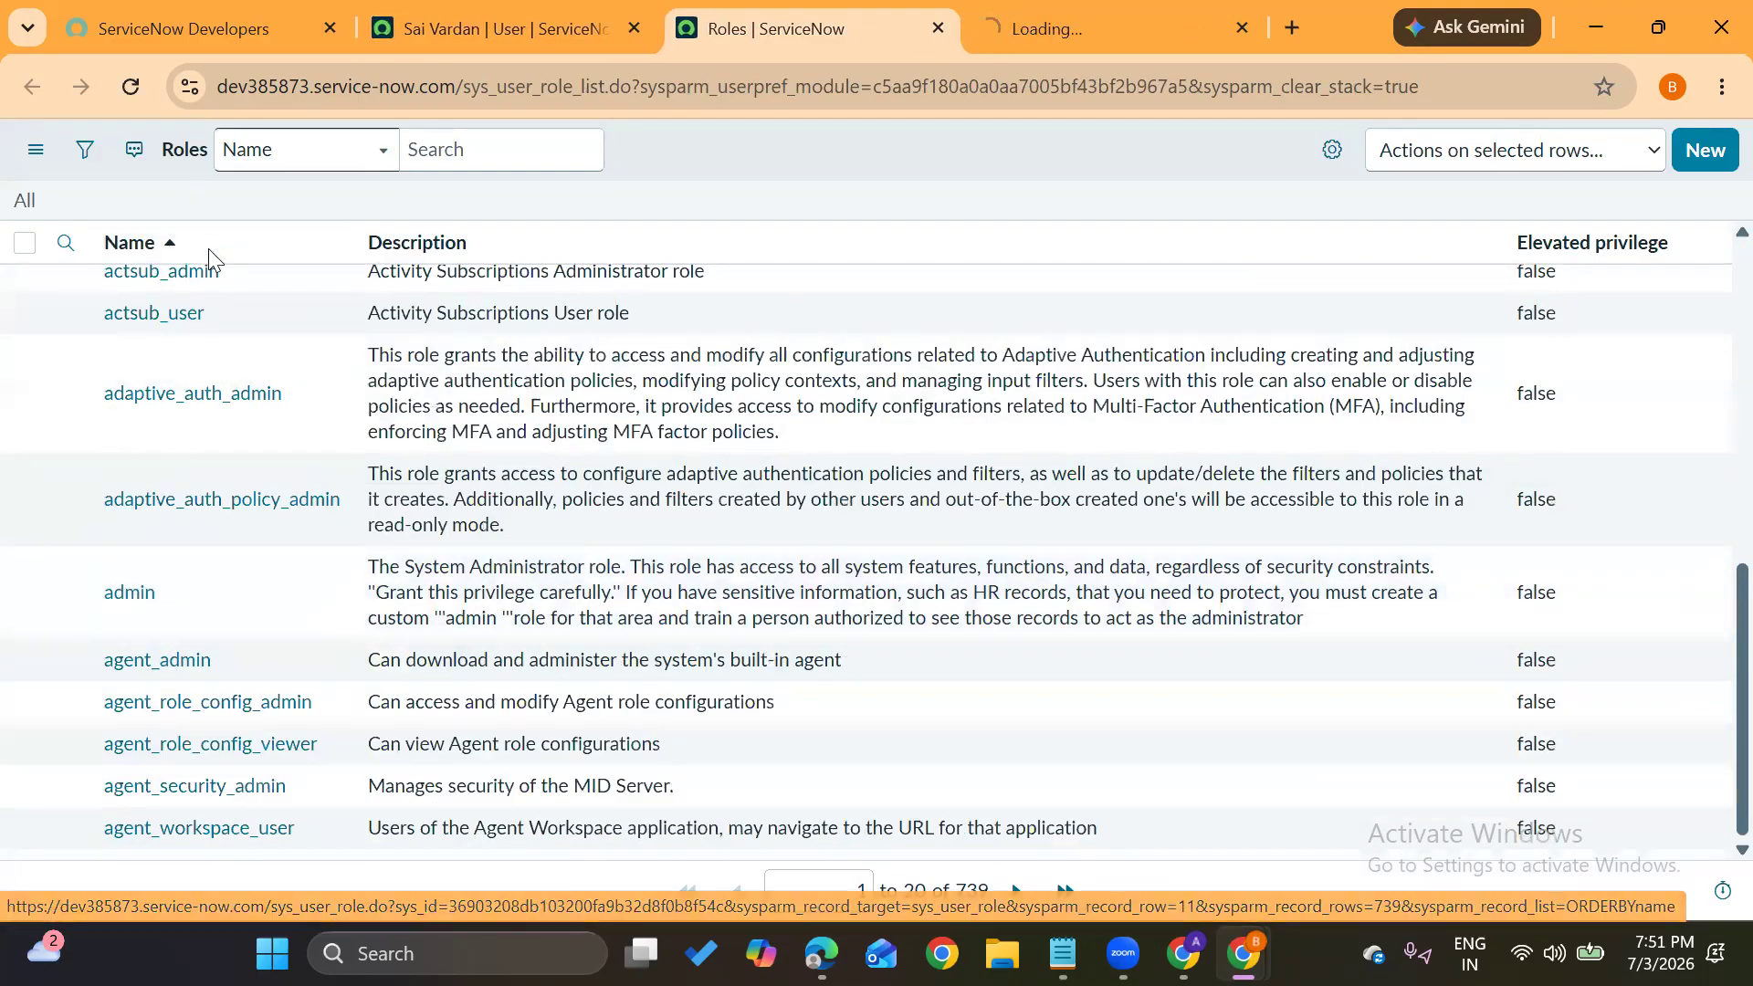
scroll(207, 274, up, 5)
click(208, 290)
text(itil)
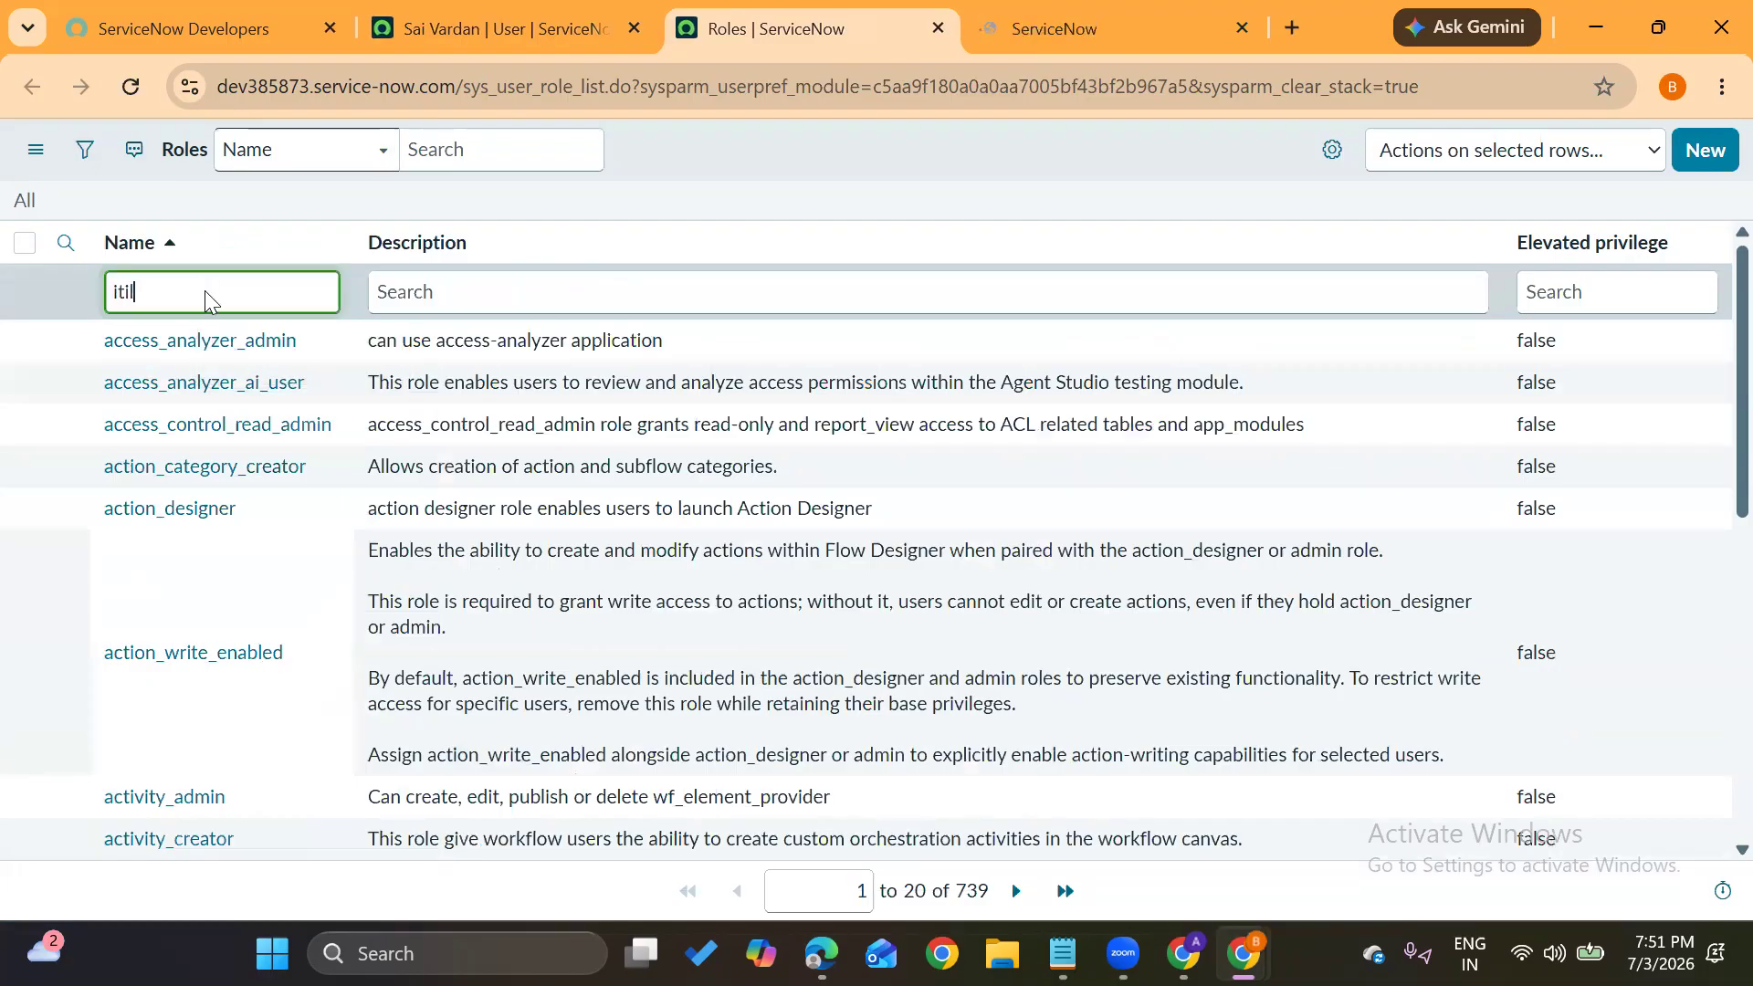
key(Return)
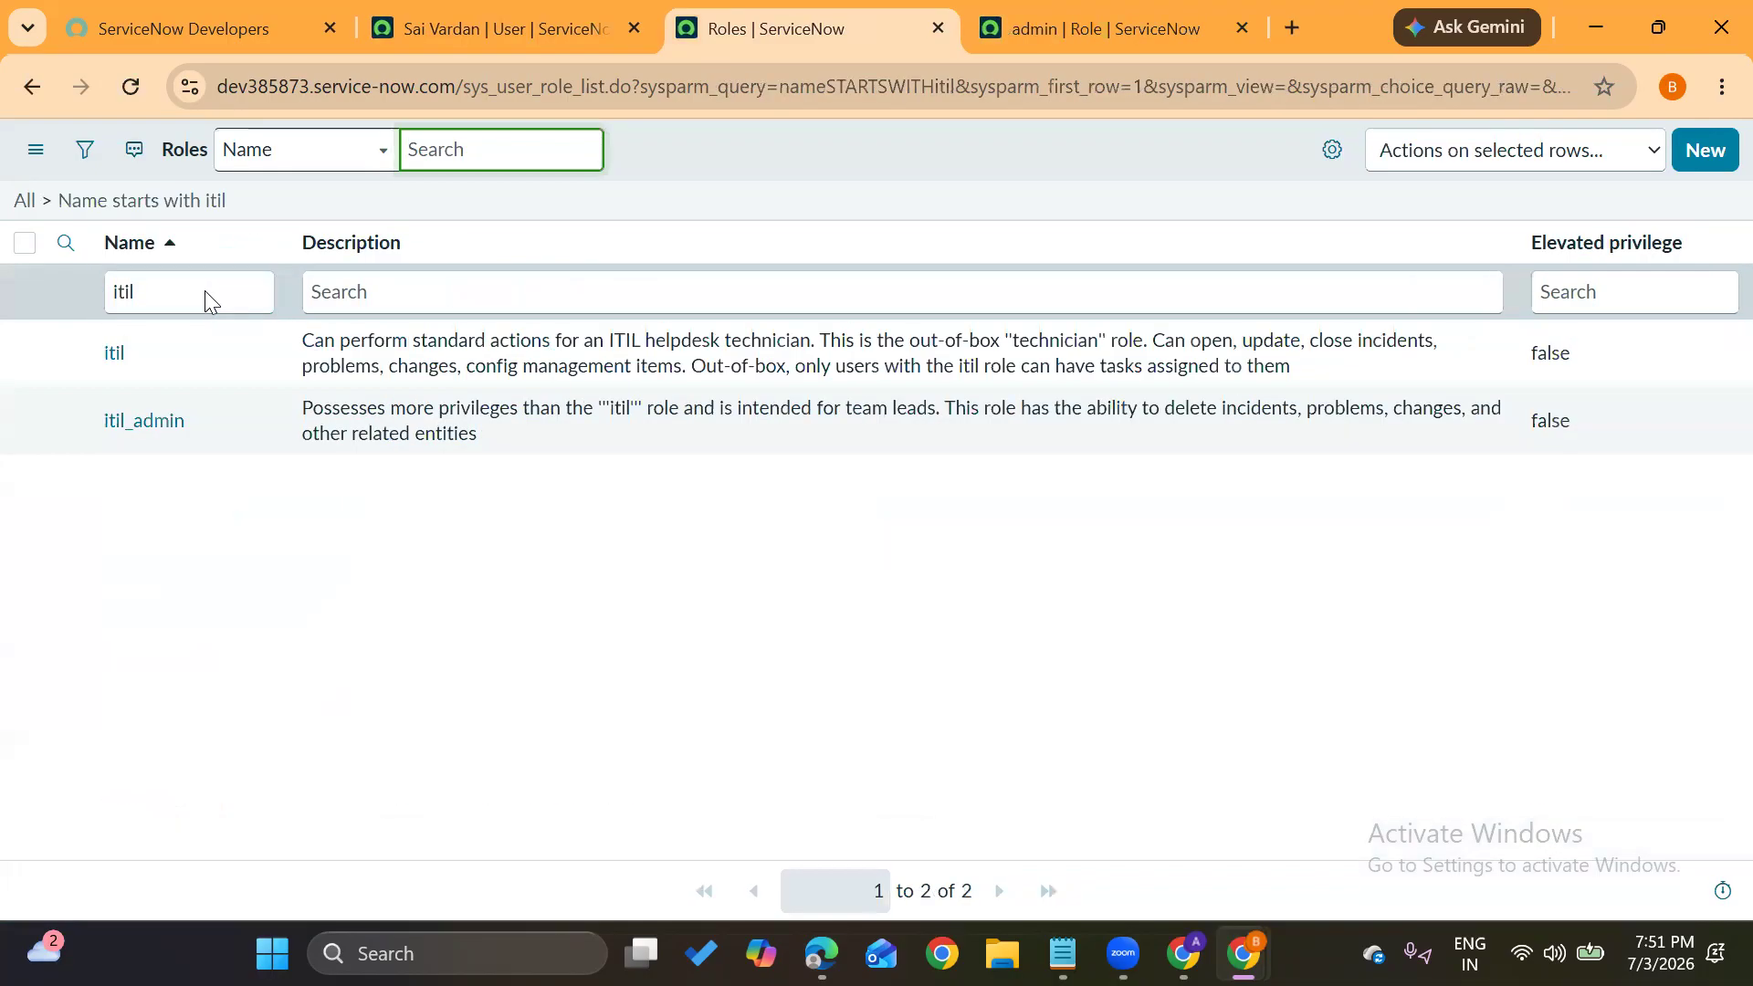
middle_click(114, 356)
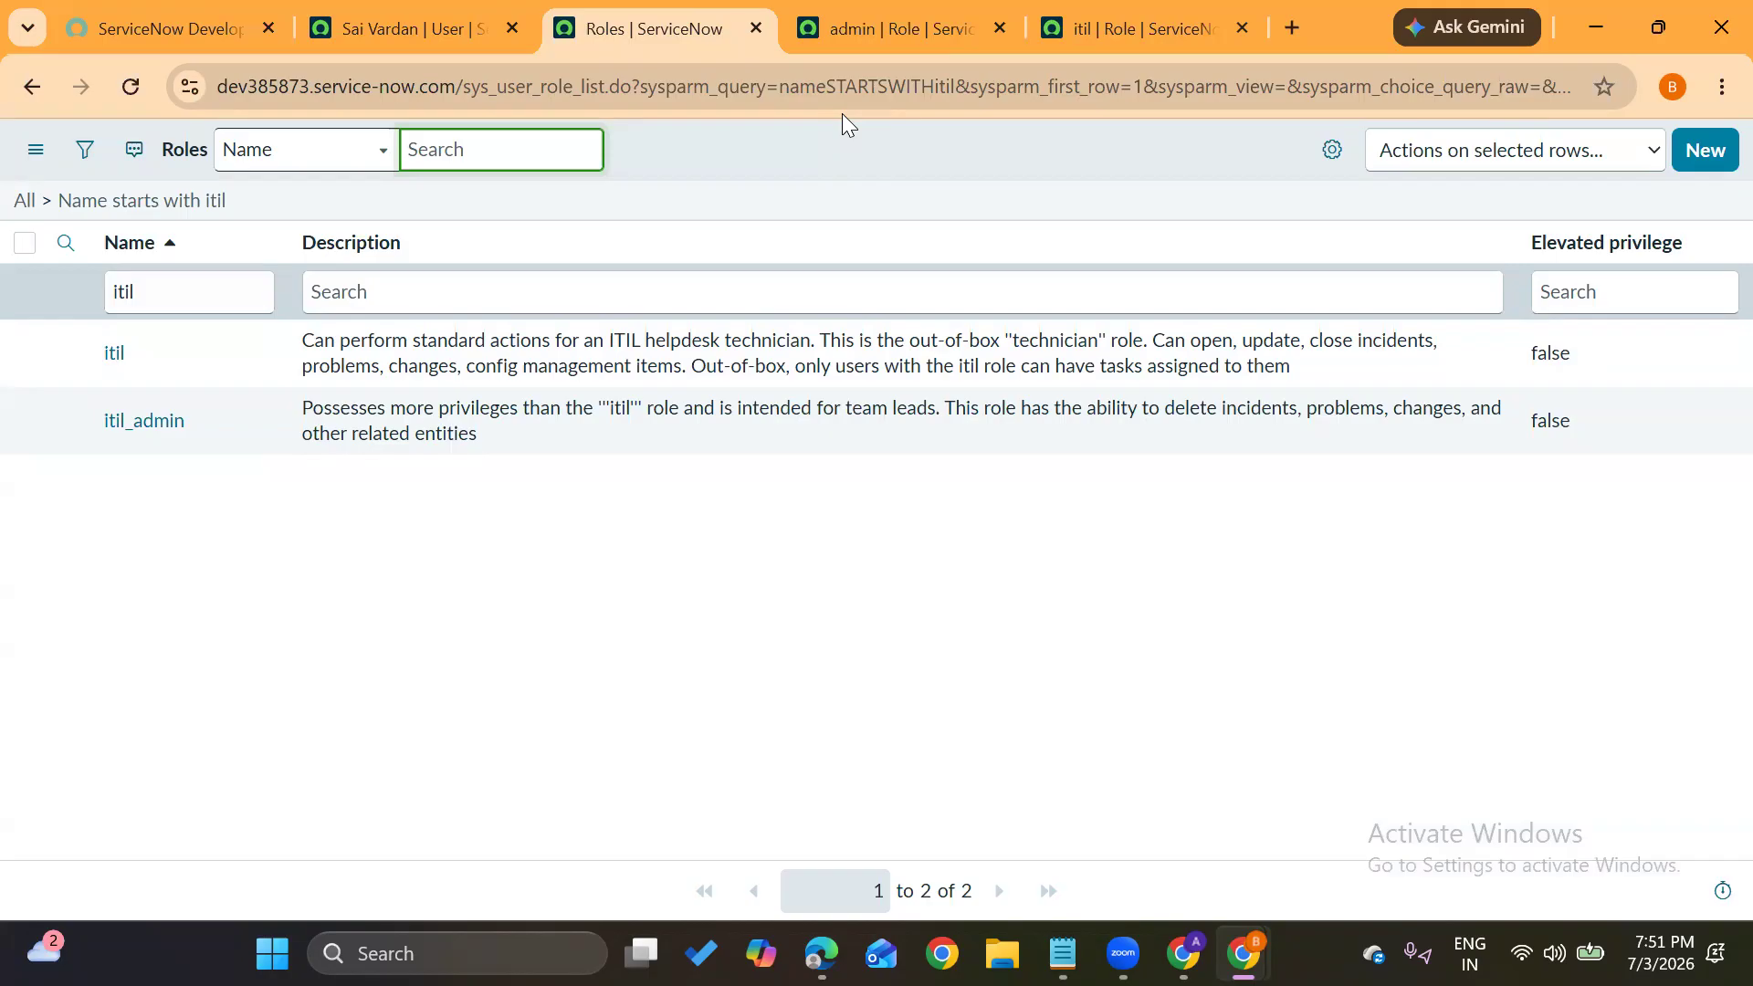
click(873, 33)
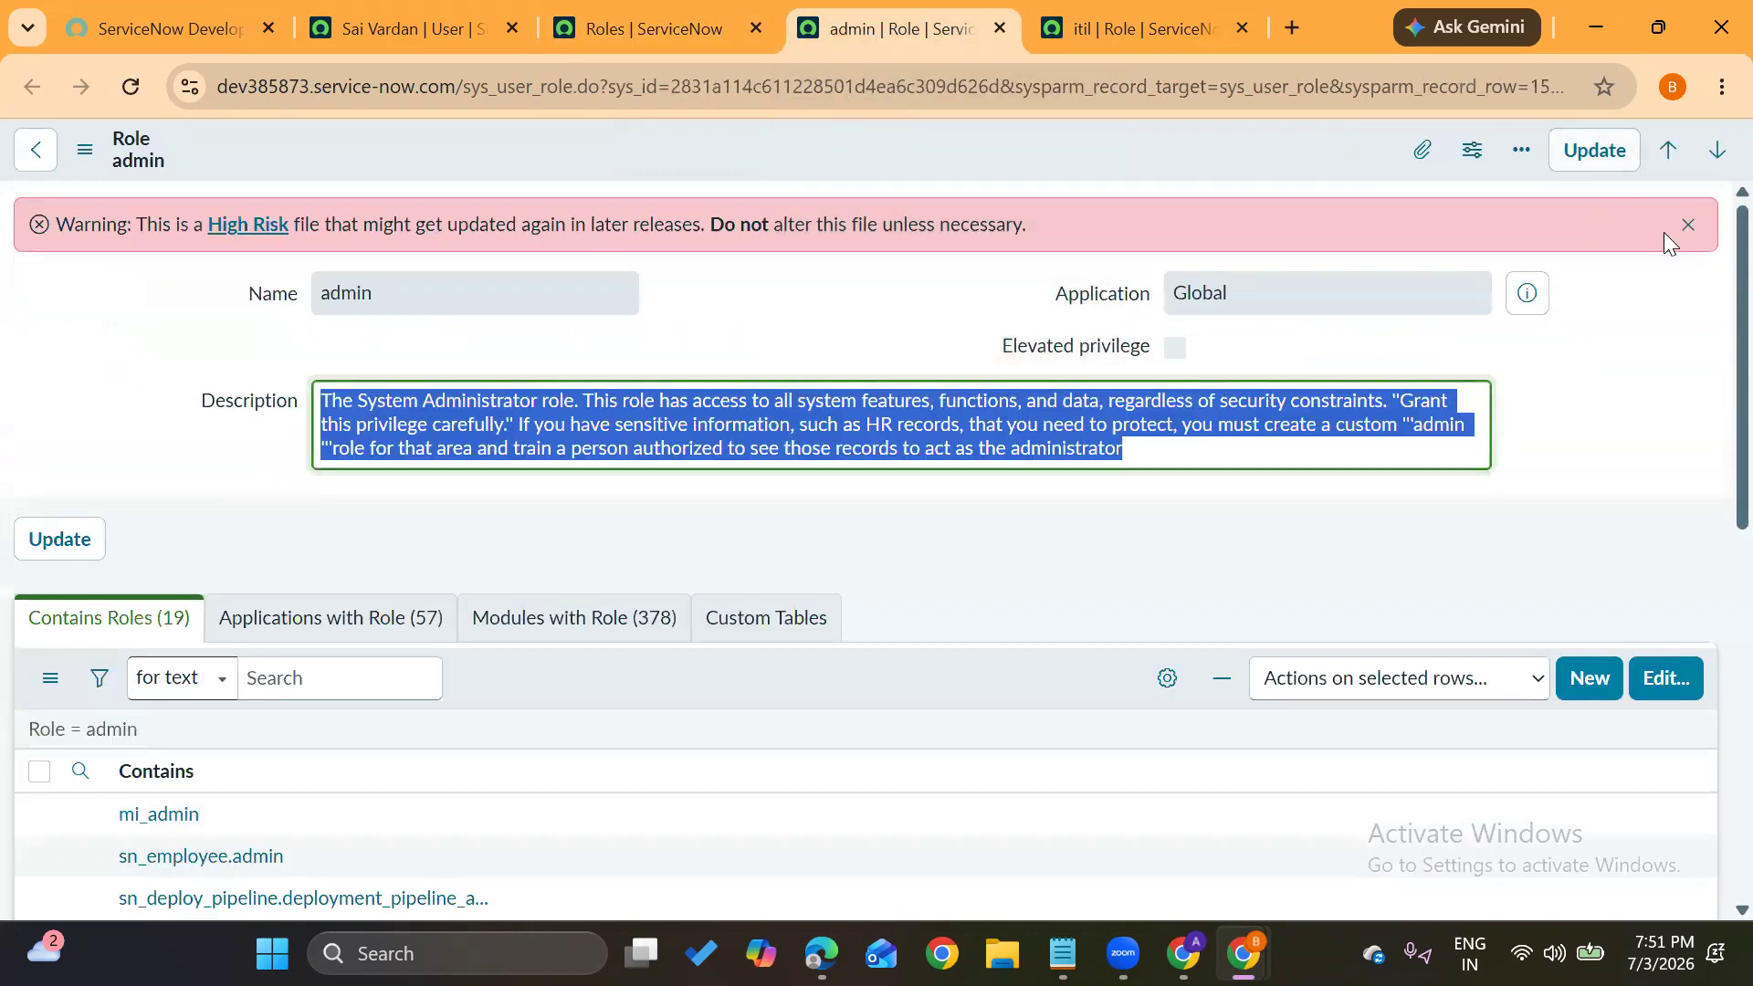
click(1688, 224)
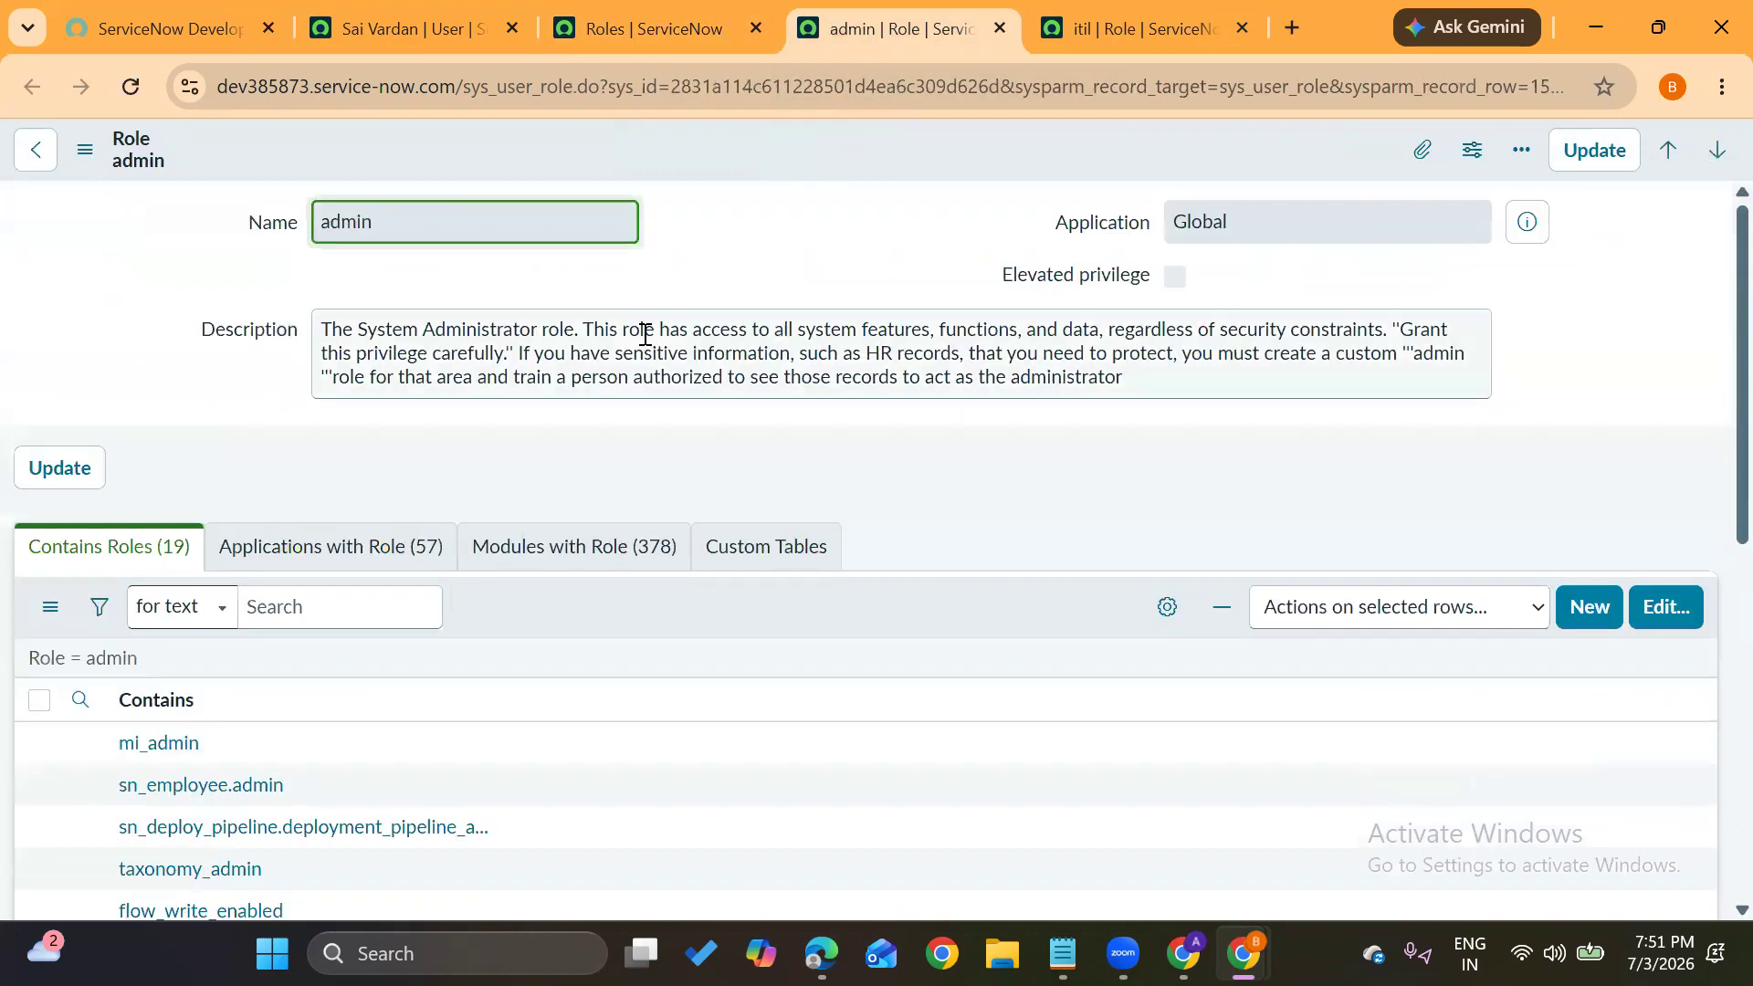
click(415, 277)
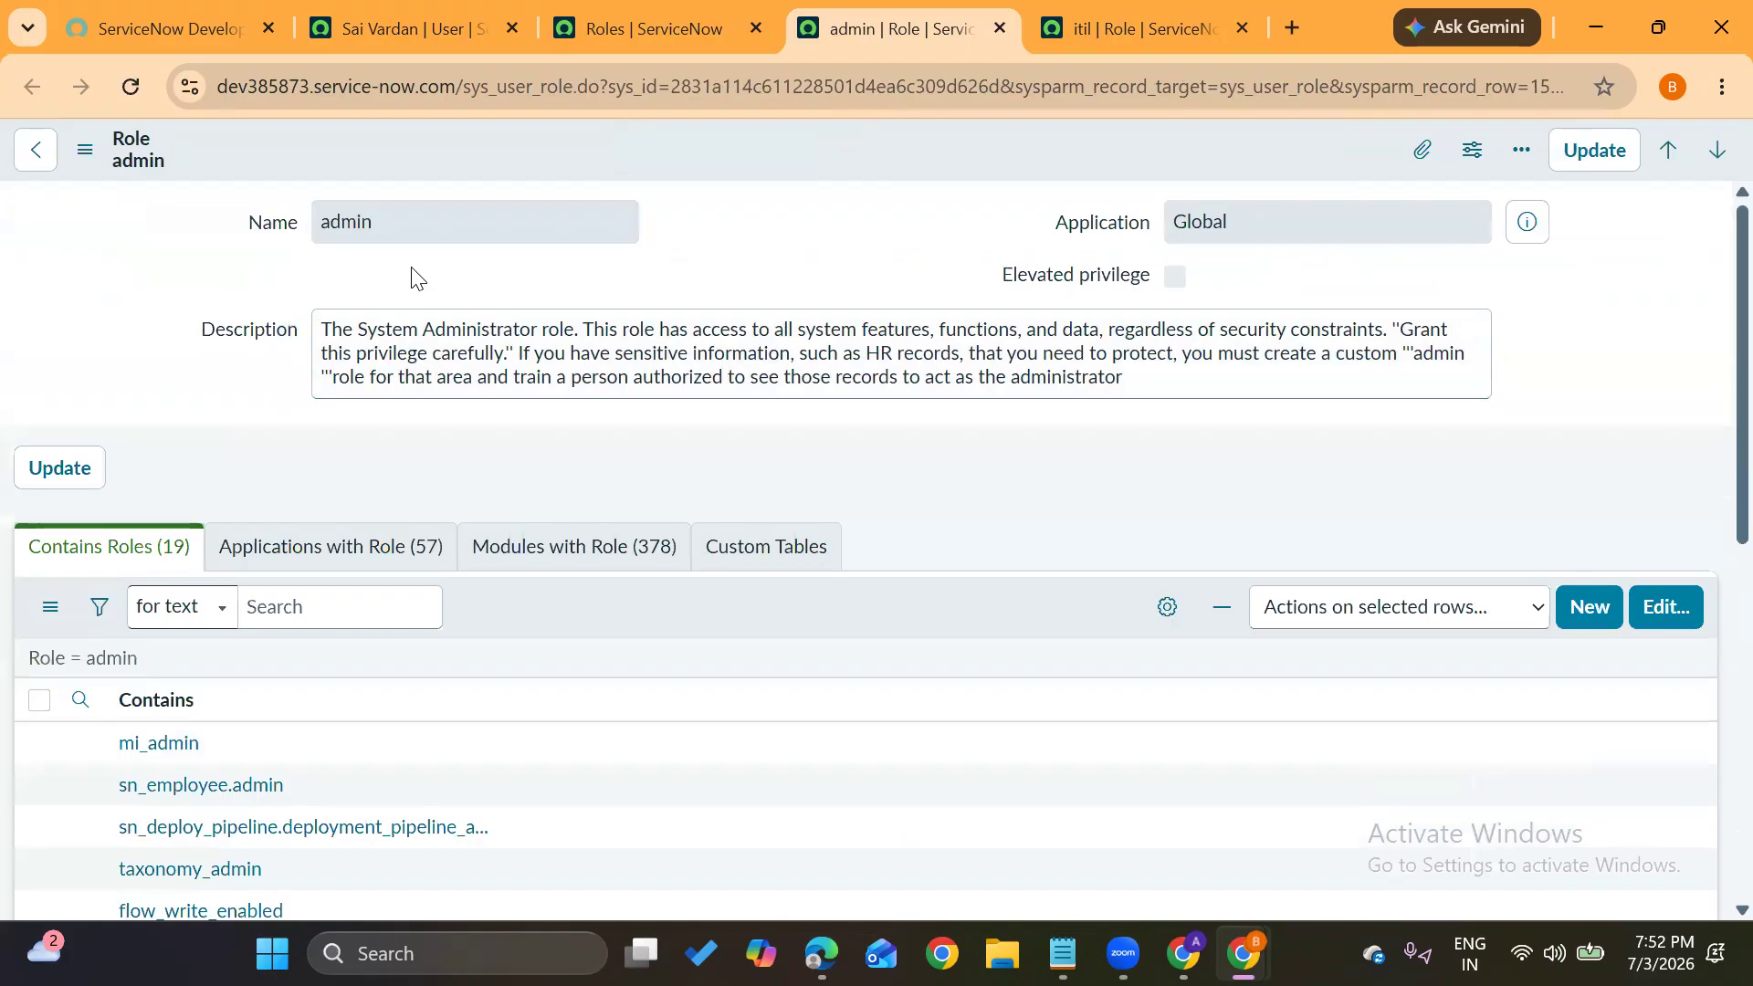
click(321, 334)
drag(321, 334, 1400, 336)
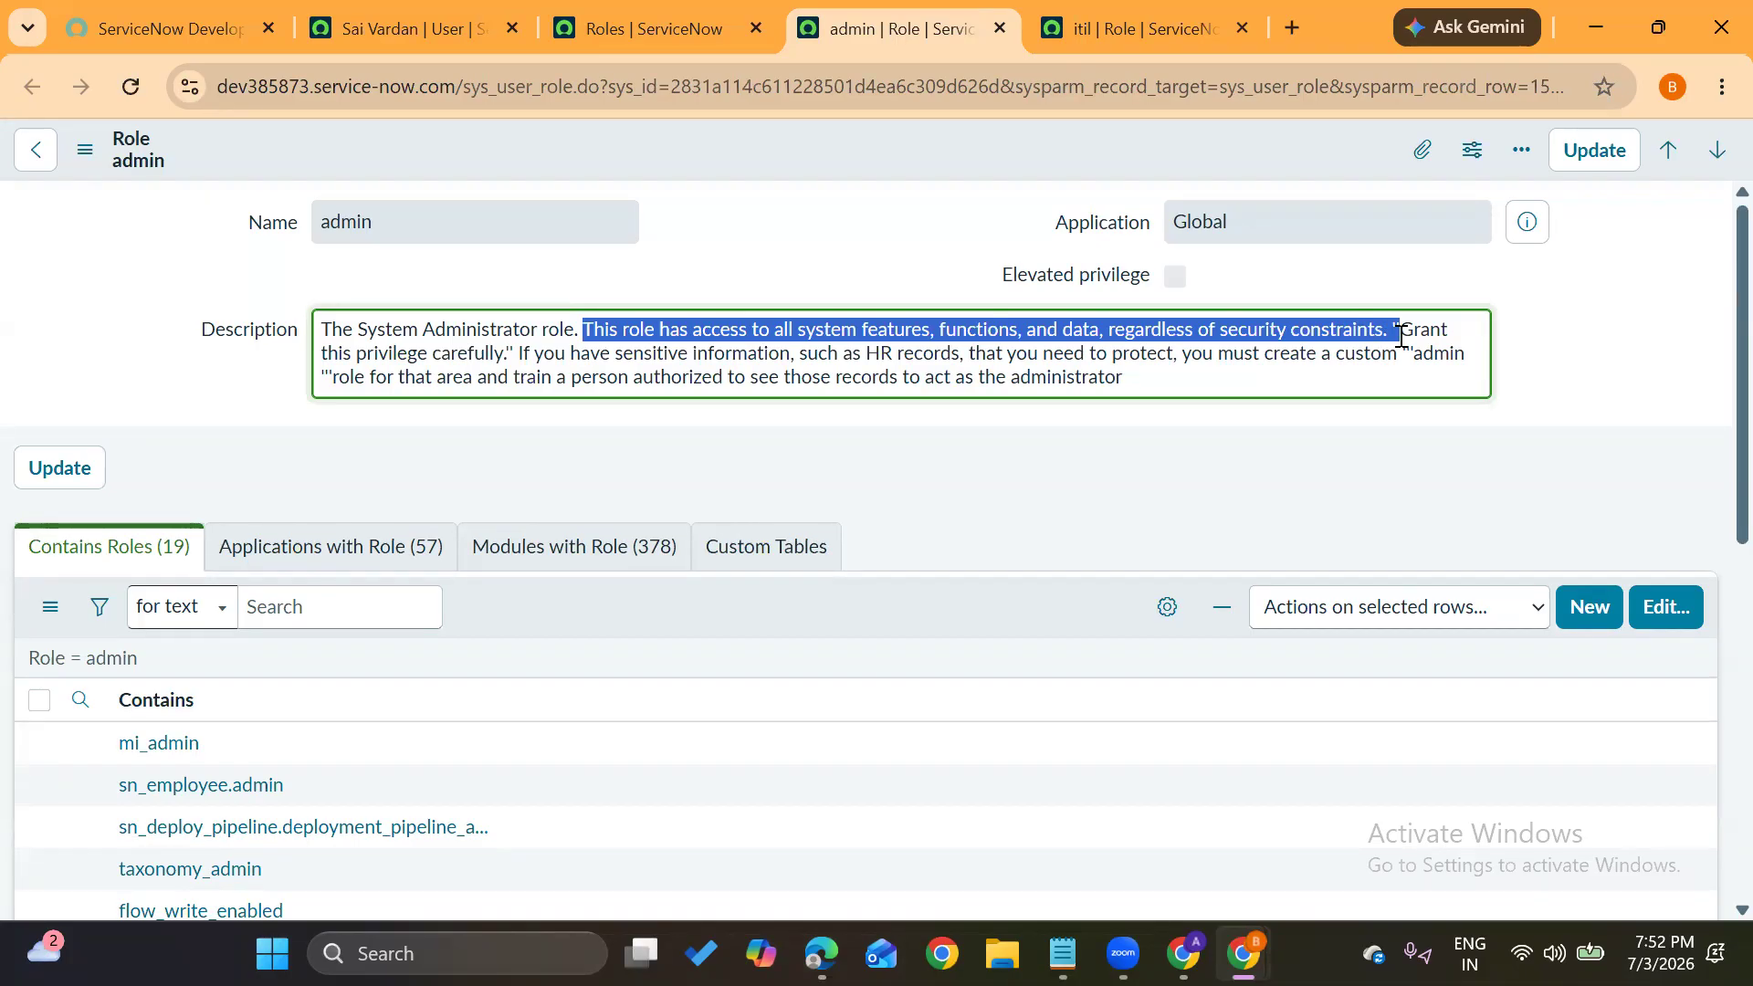
click(890, 239)
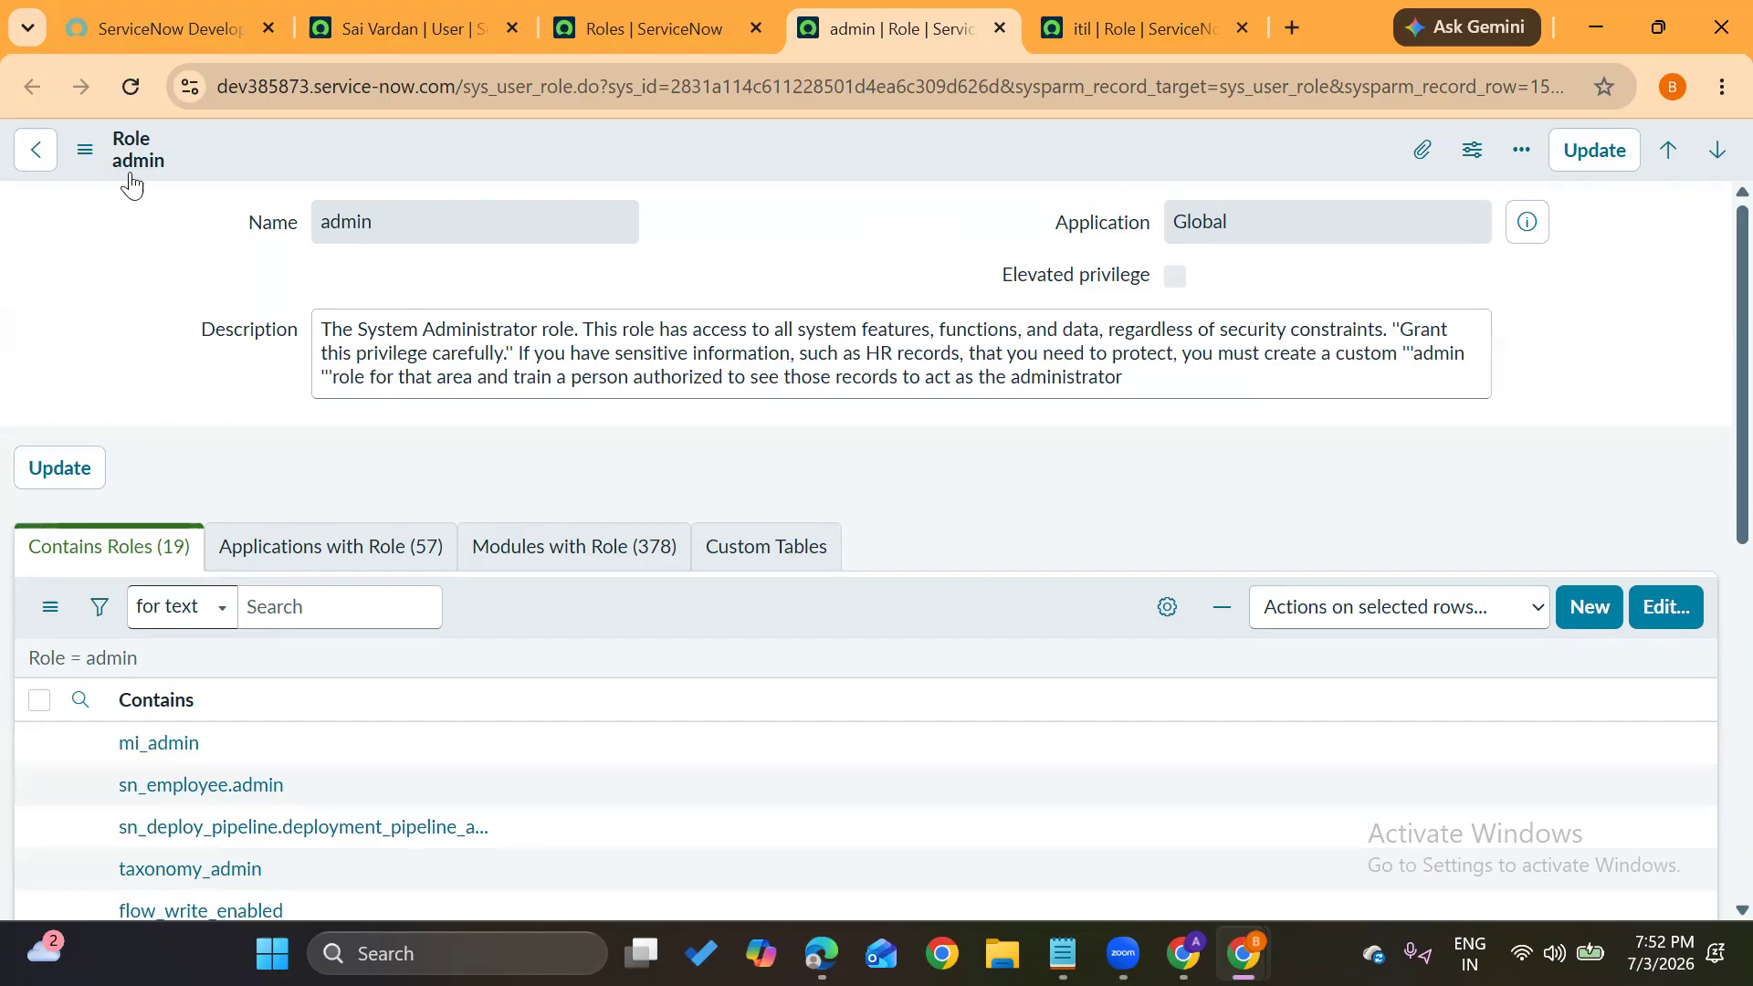
drag(186, 179, 107, 175)
click(675, 277)
Review the itil role's description after dismissing the High Risk banner, then close the admin and itil role tabs
click(1072, 27)
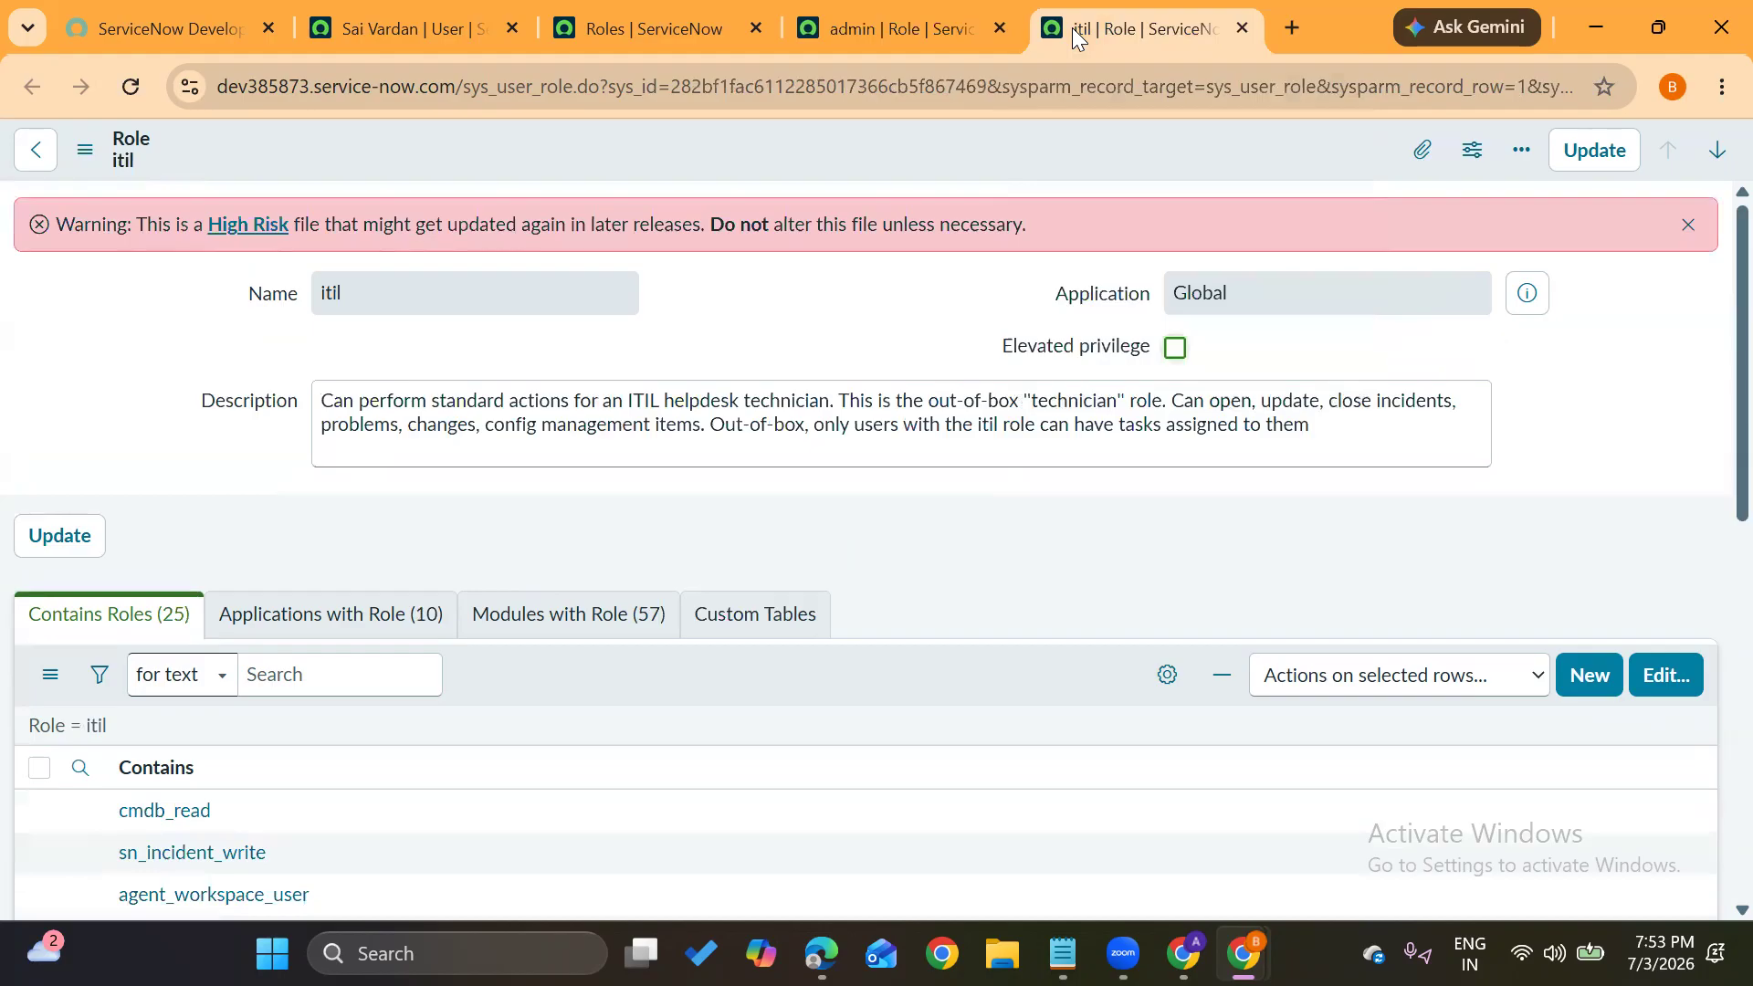
click(1688, 225)
drag(324, 329, 830, 331)
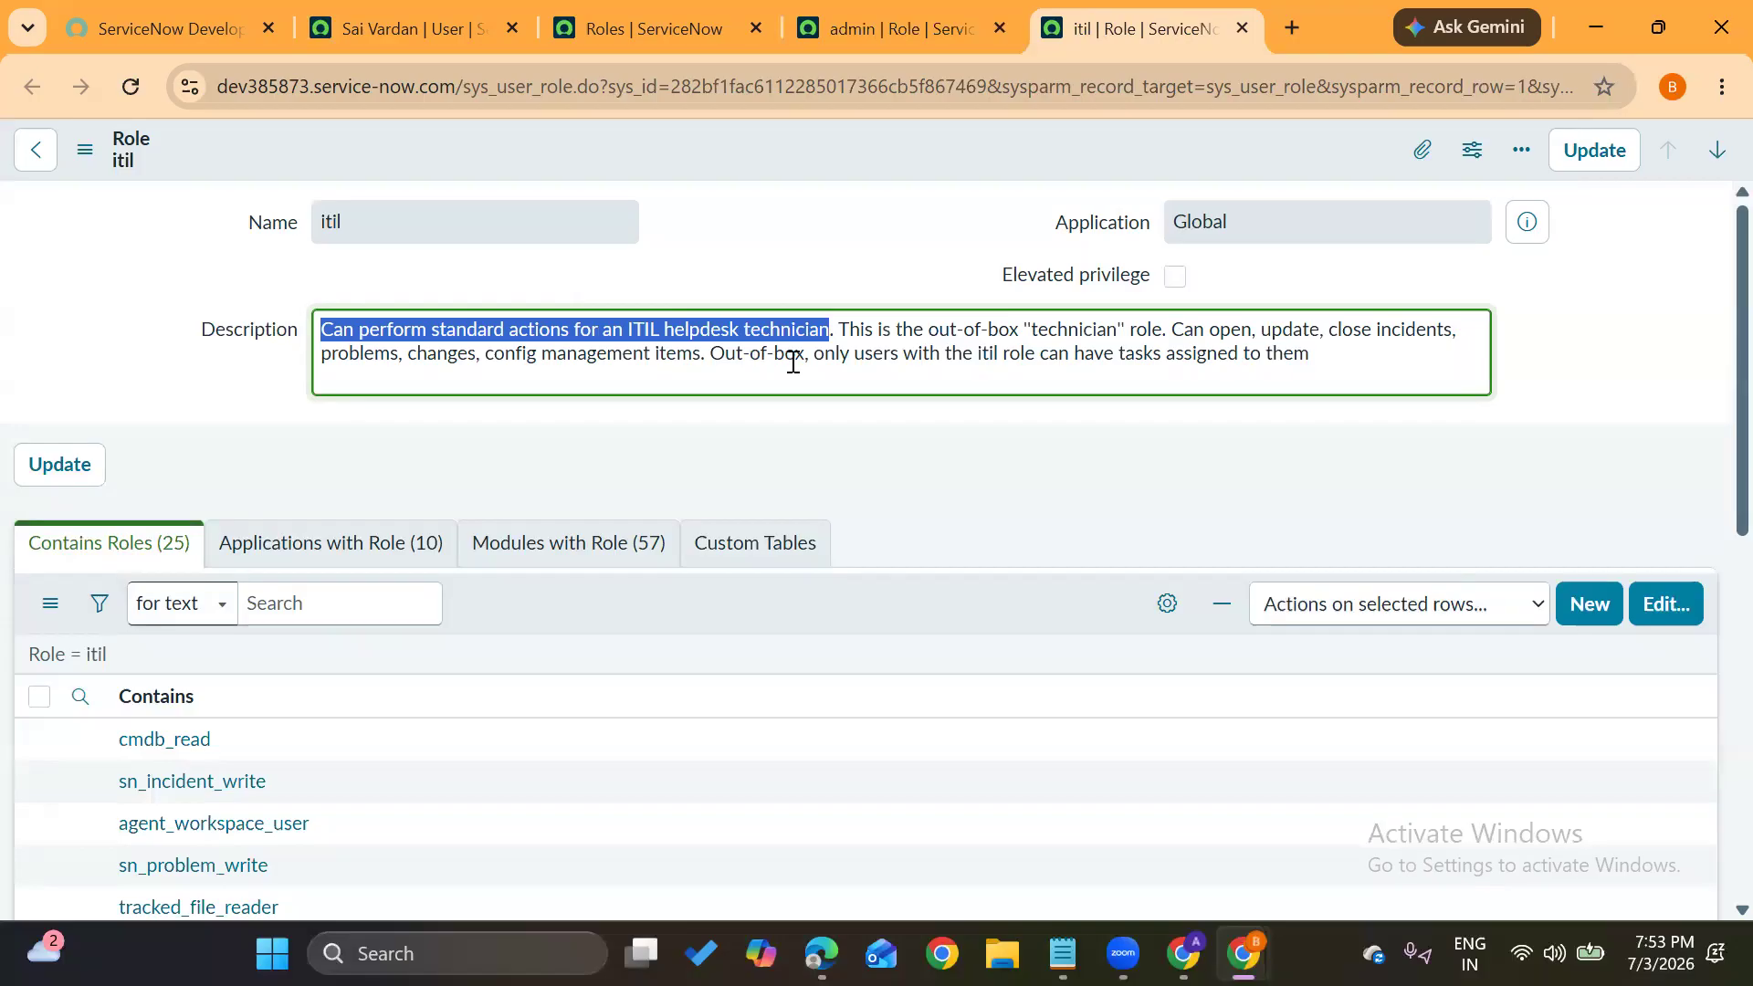
drag(813, 356, 1388, 354)
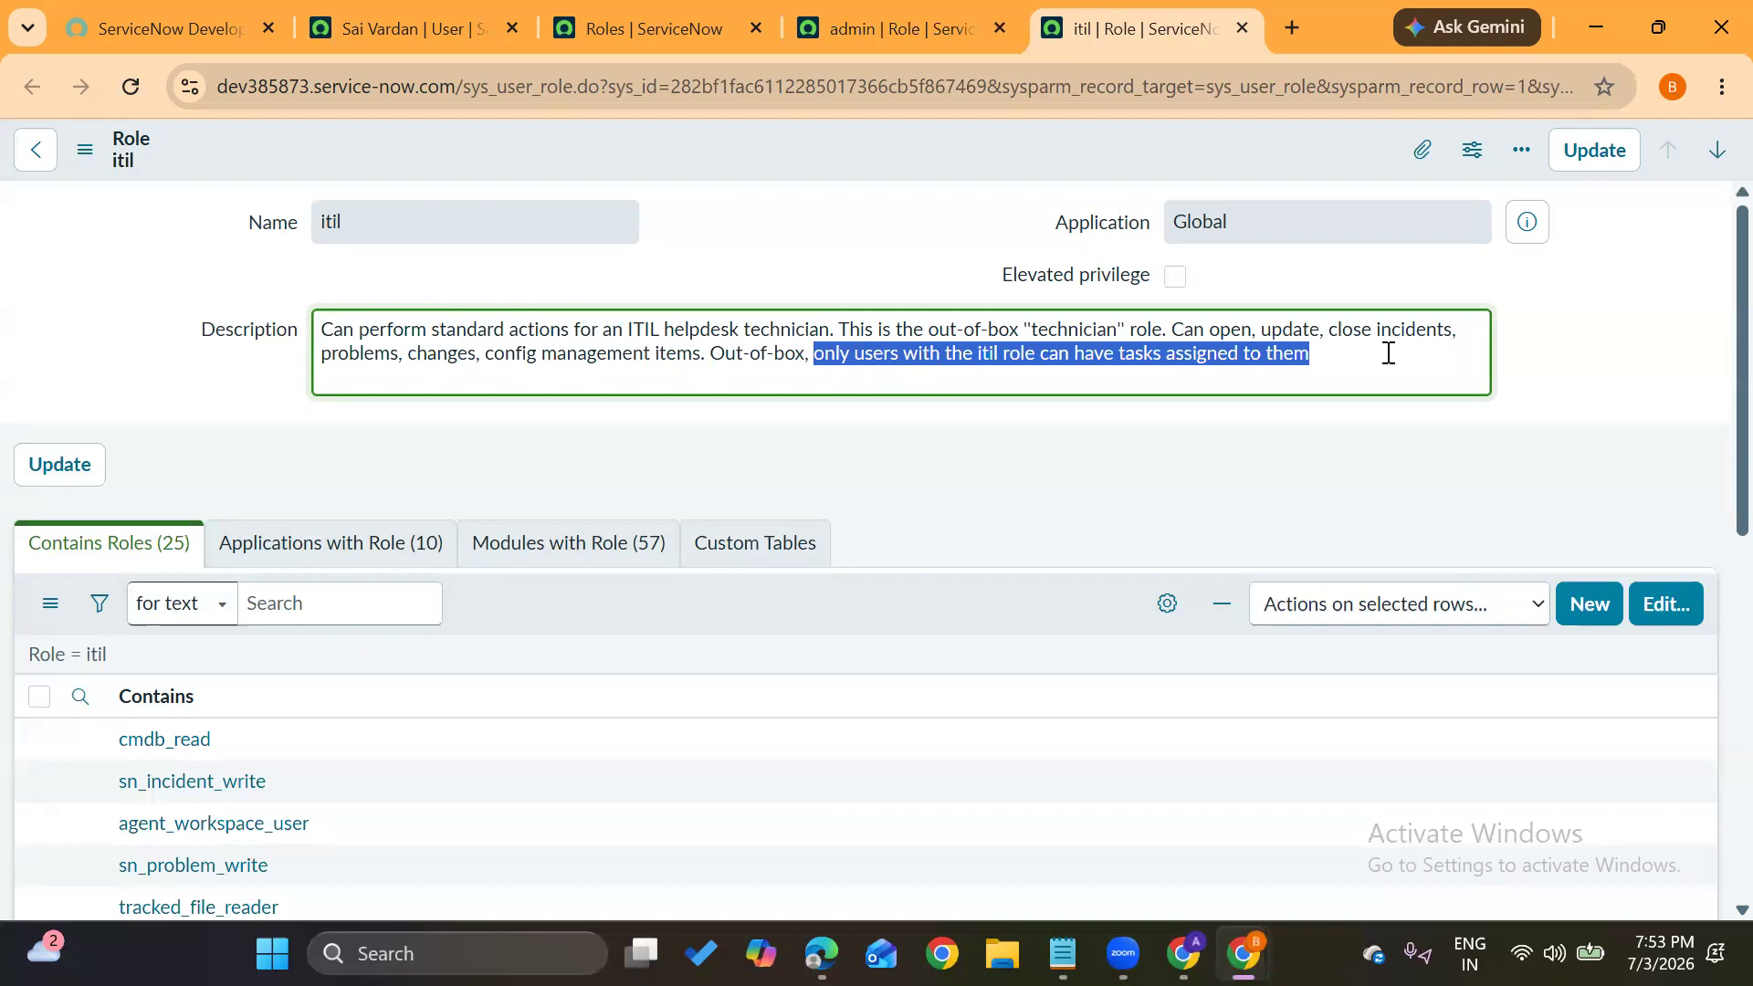
click(781, 240)
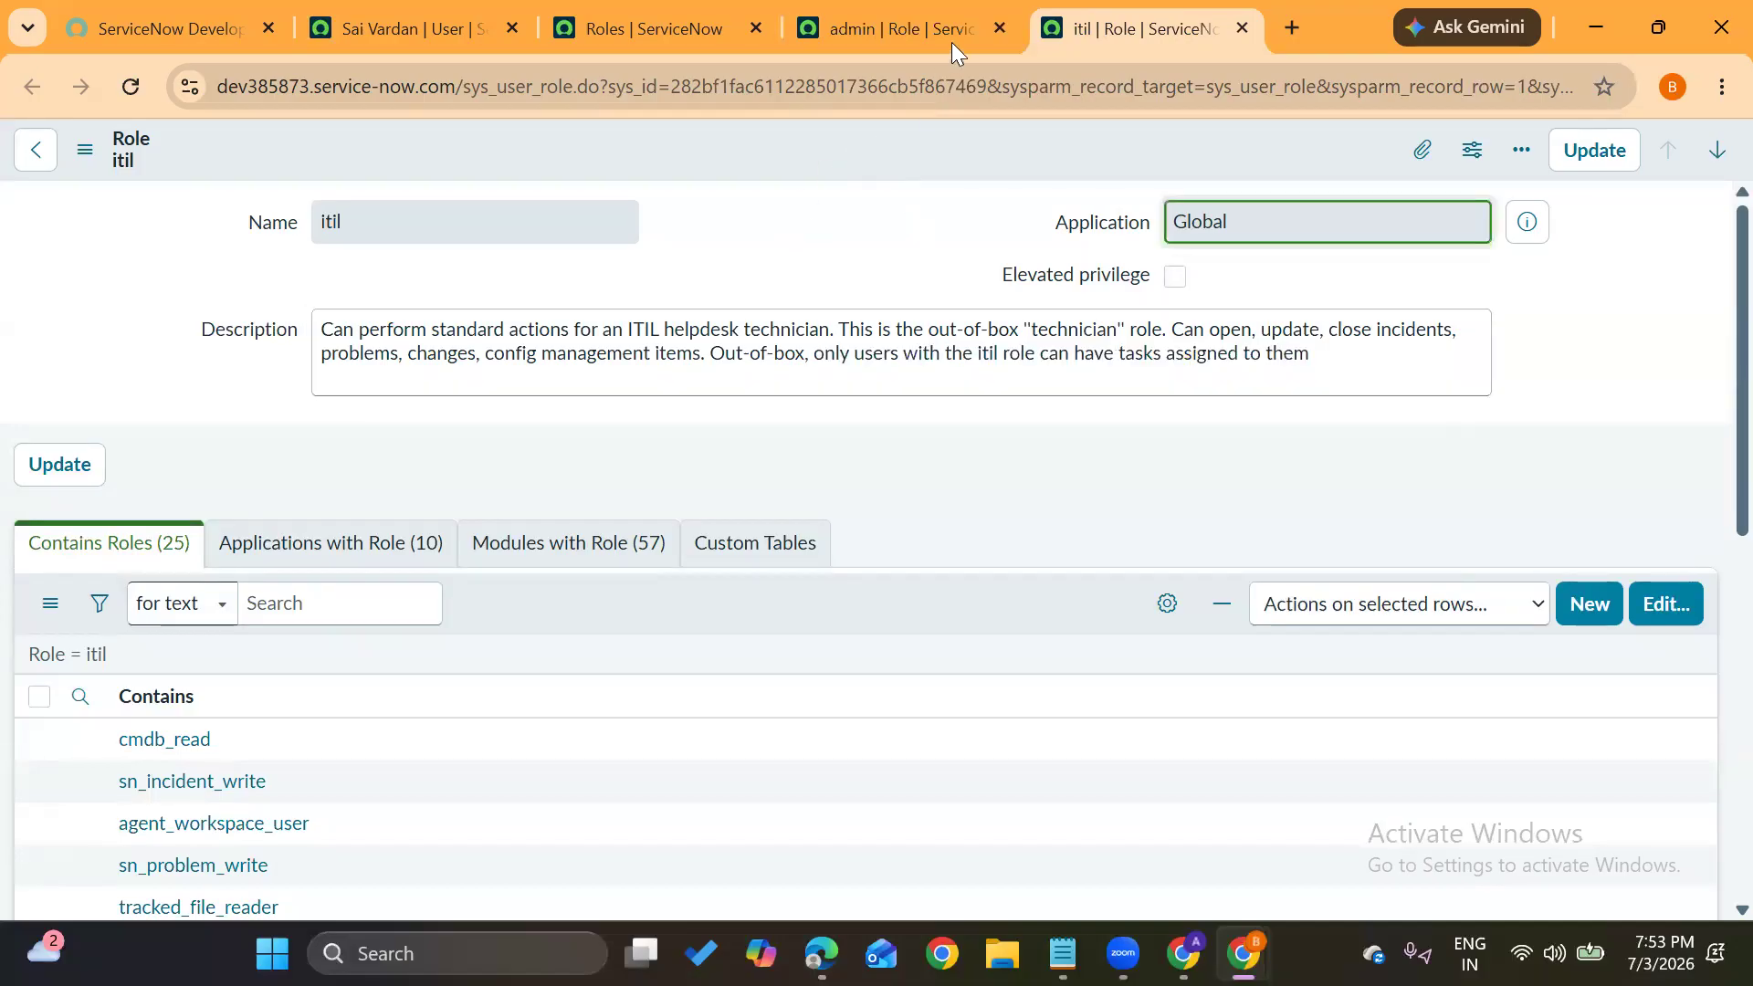
click(999, 33)
click(999, 29)
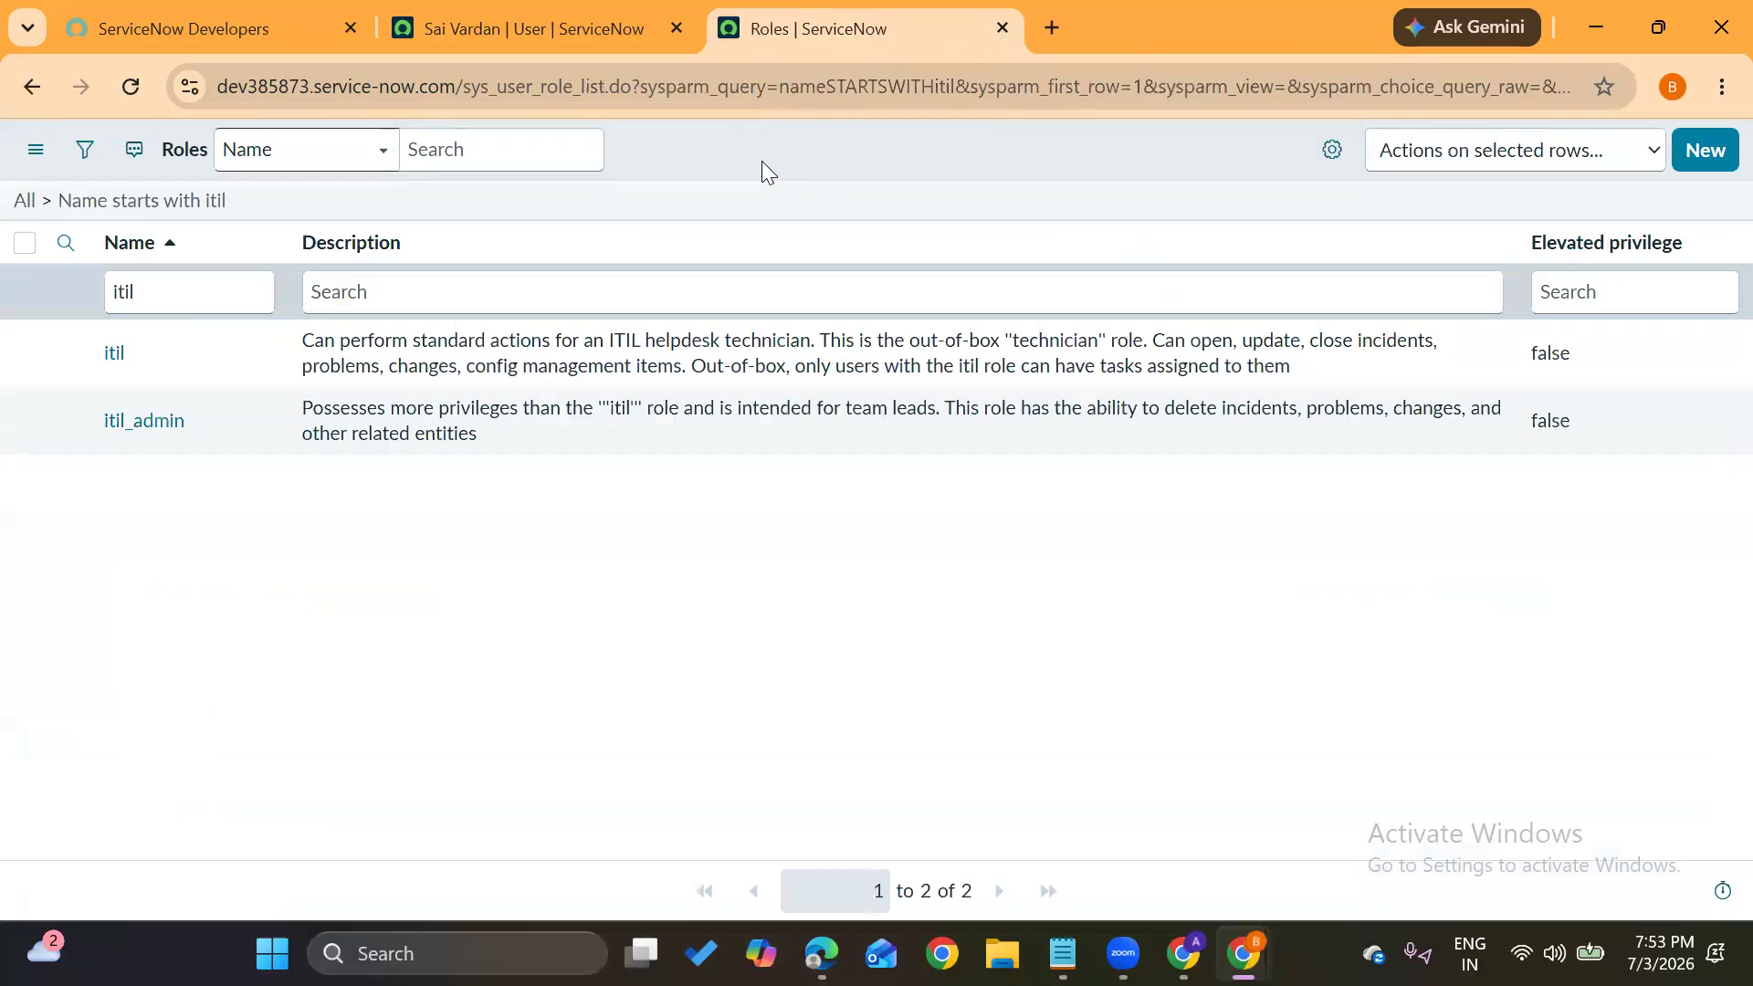
Close the Roles list with Ctrl+W to return to the user record, then open the navigator filtered to users
key(ctrl+w)
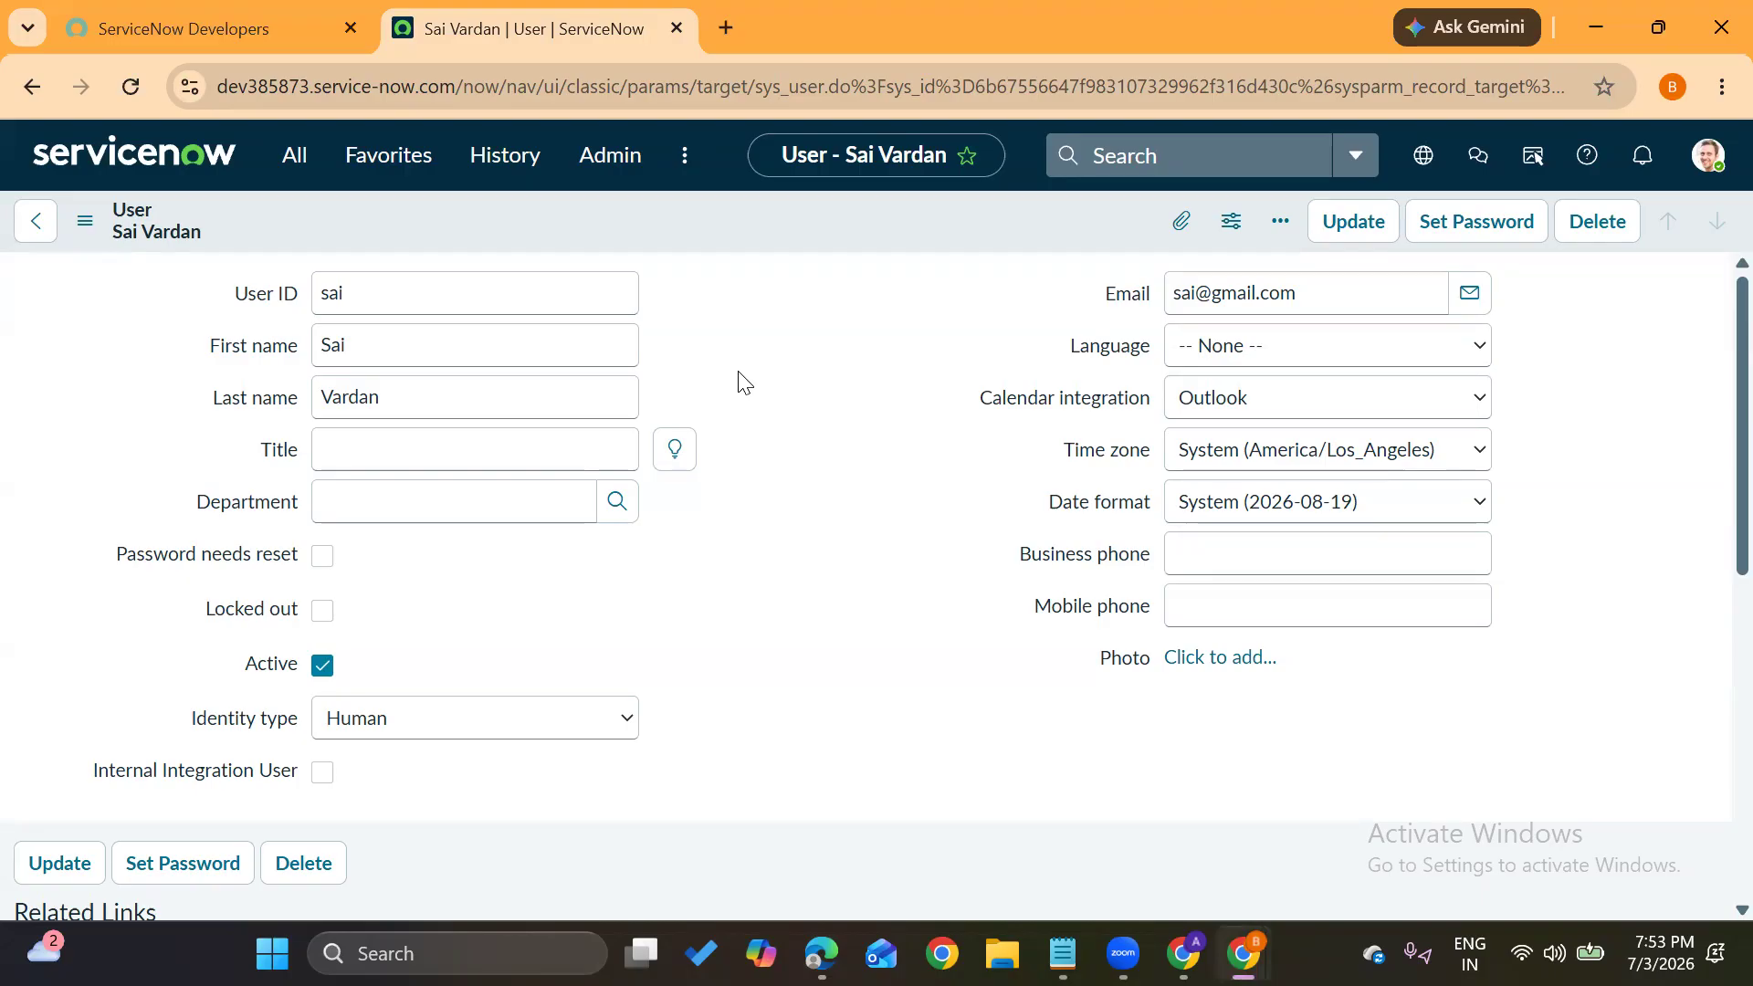
drag(347, 294, 290, 299)
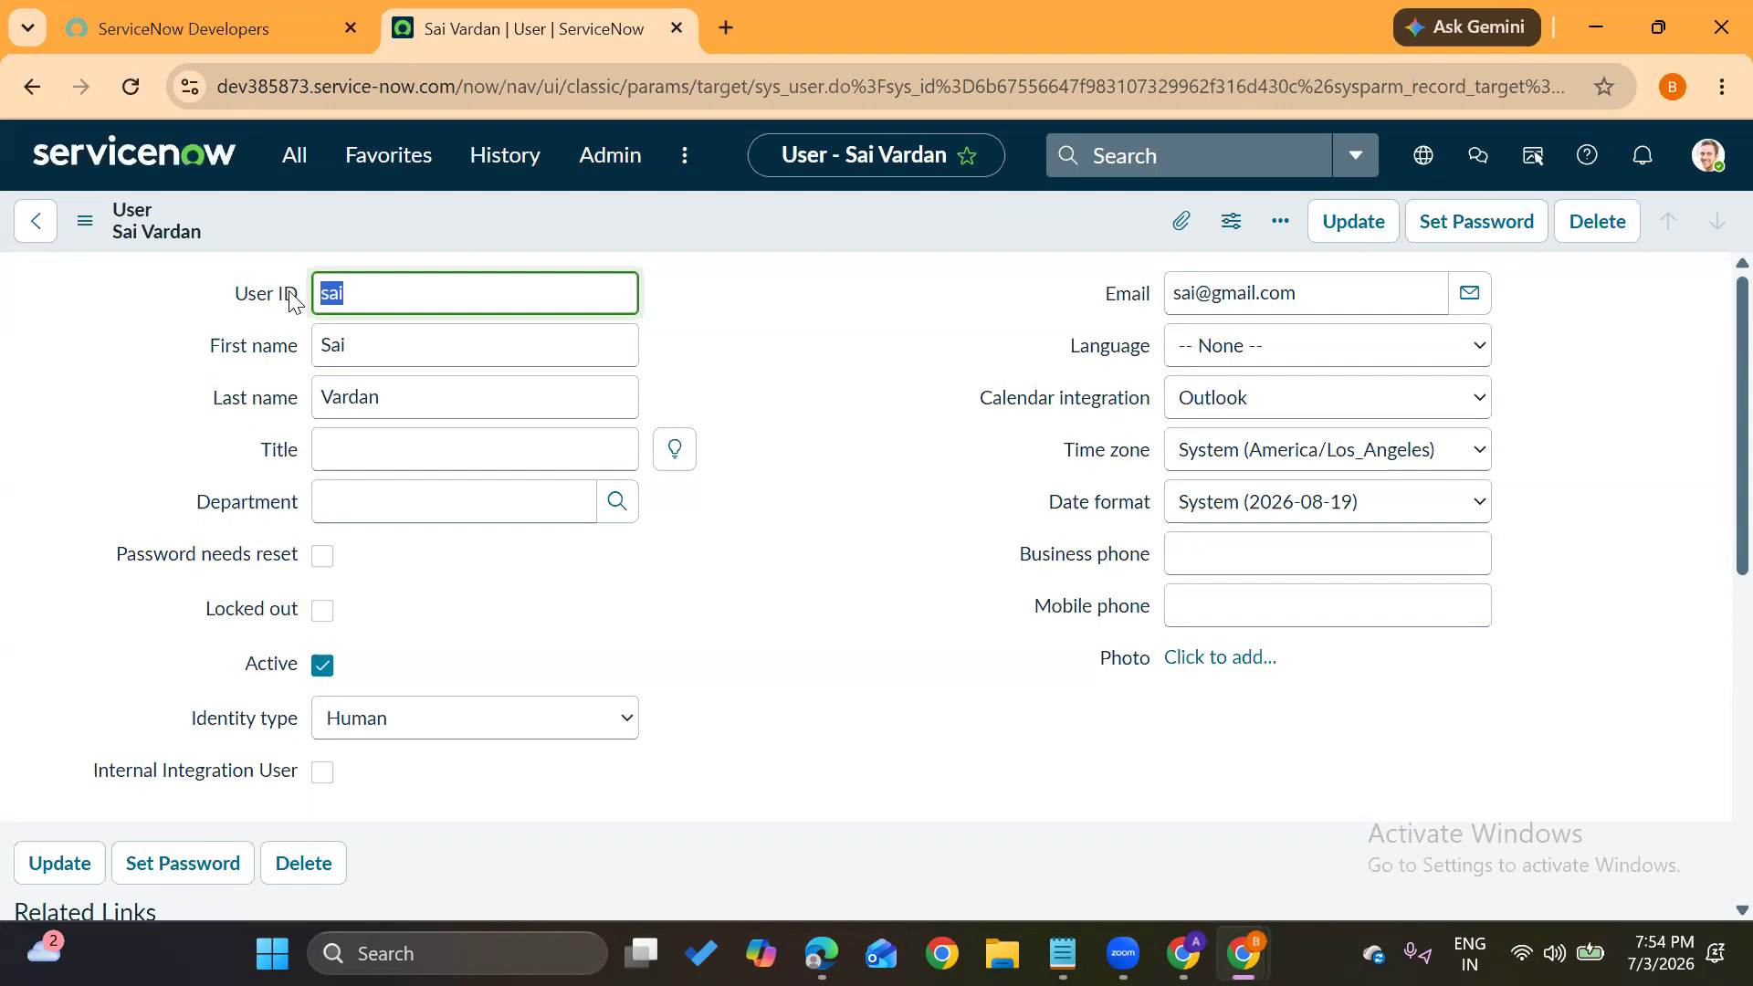
click(703, 598)
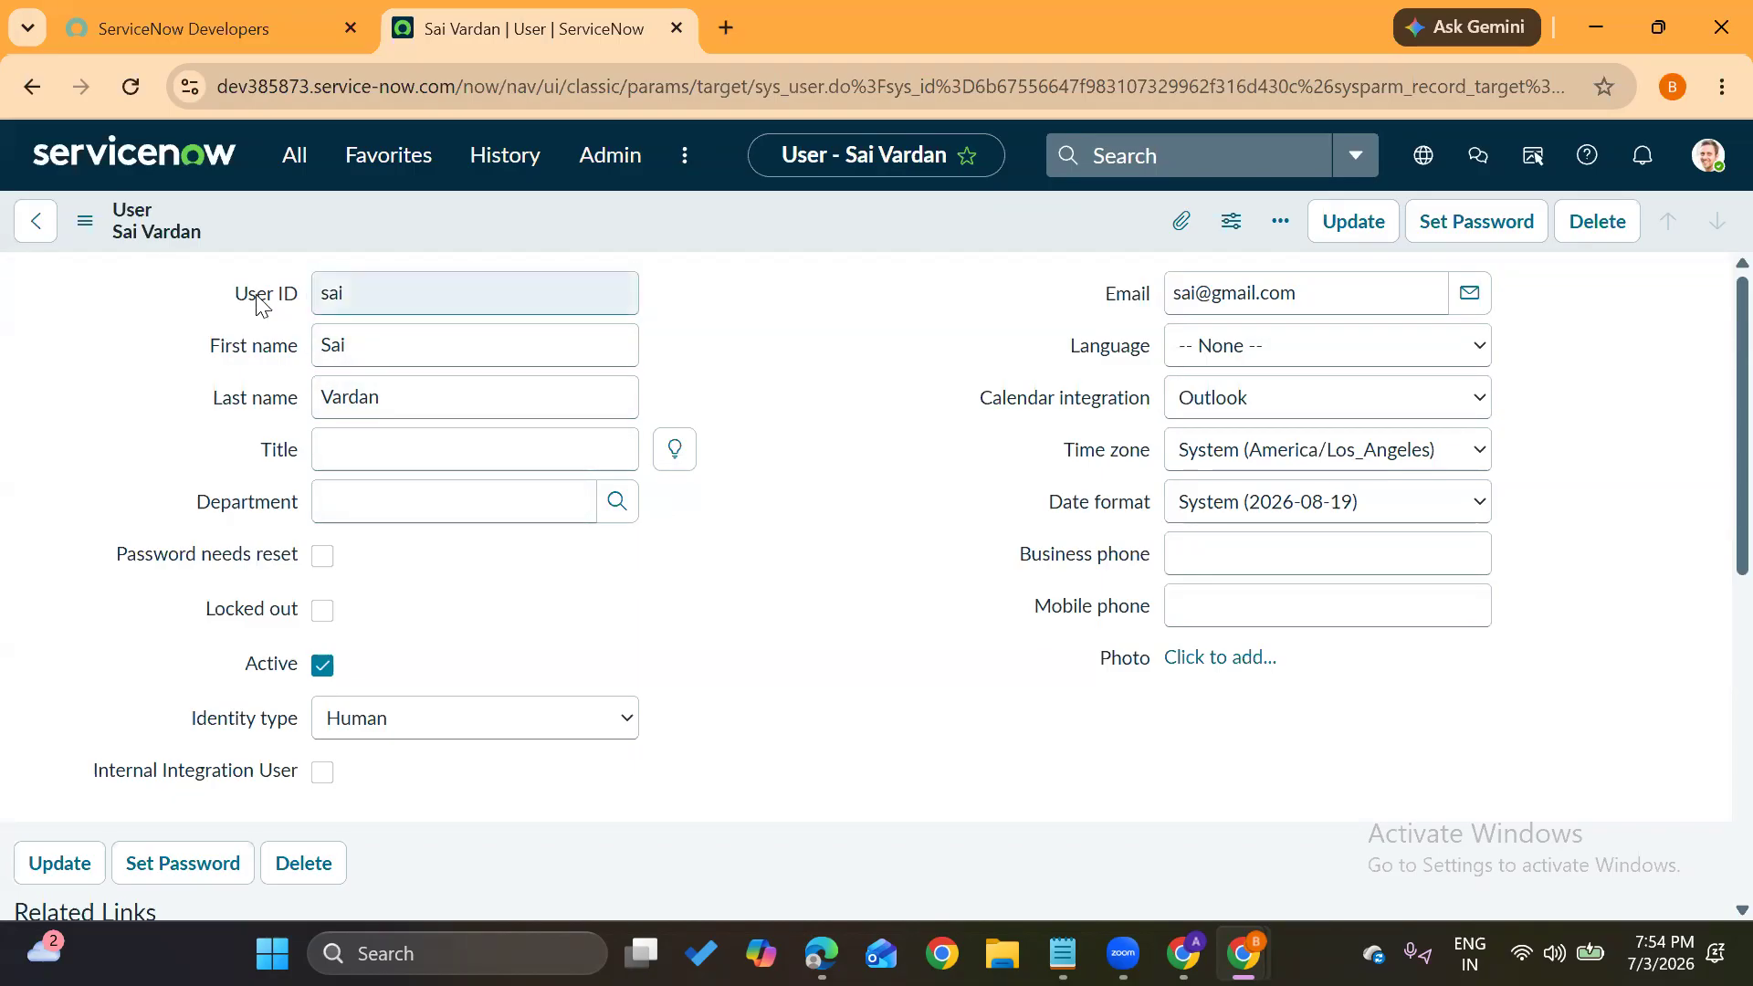
click(298, 165)
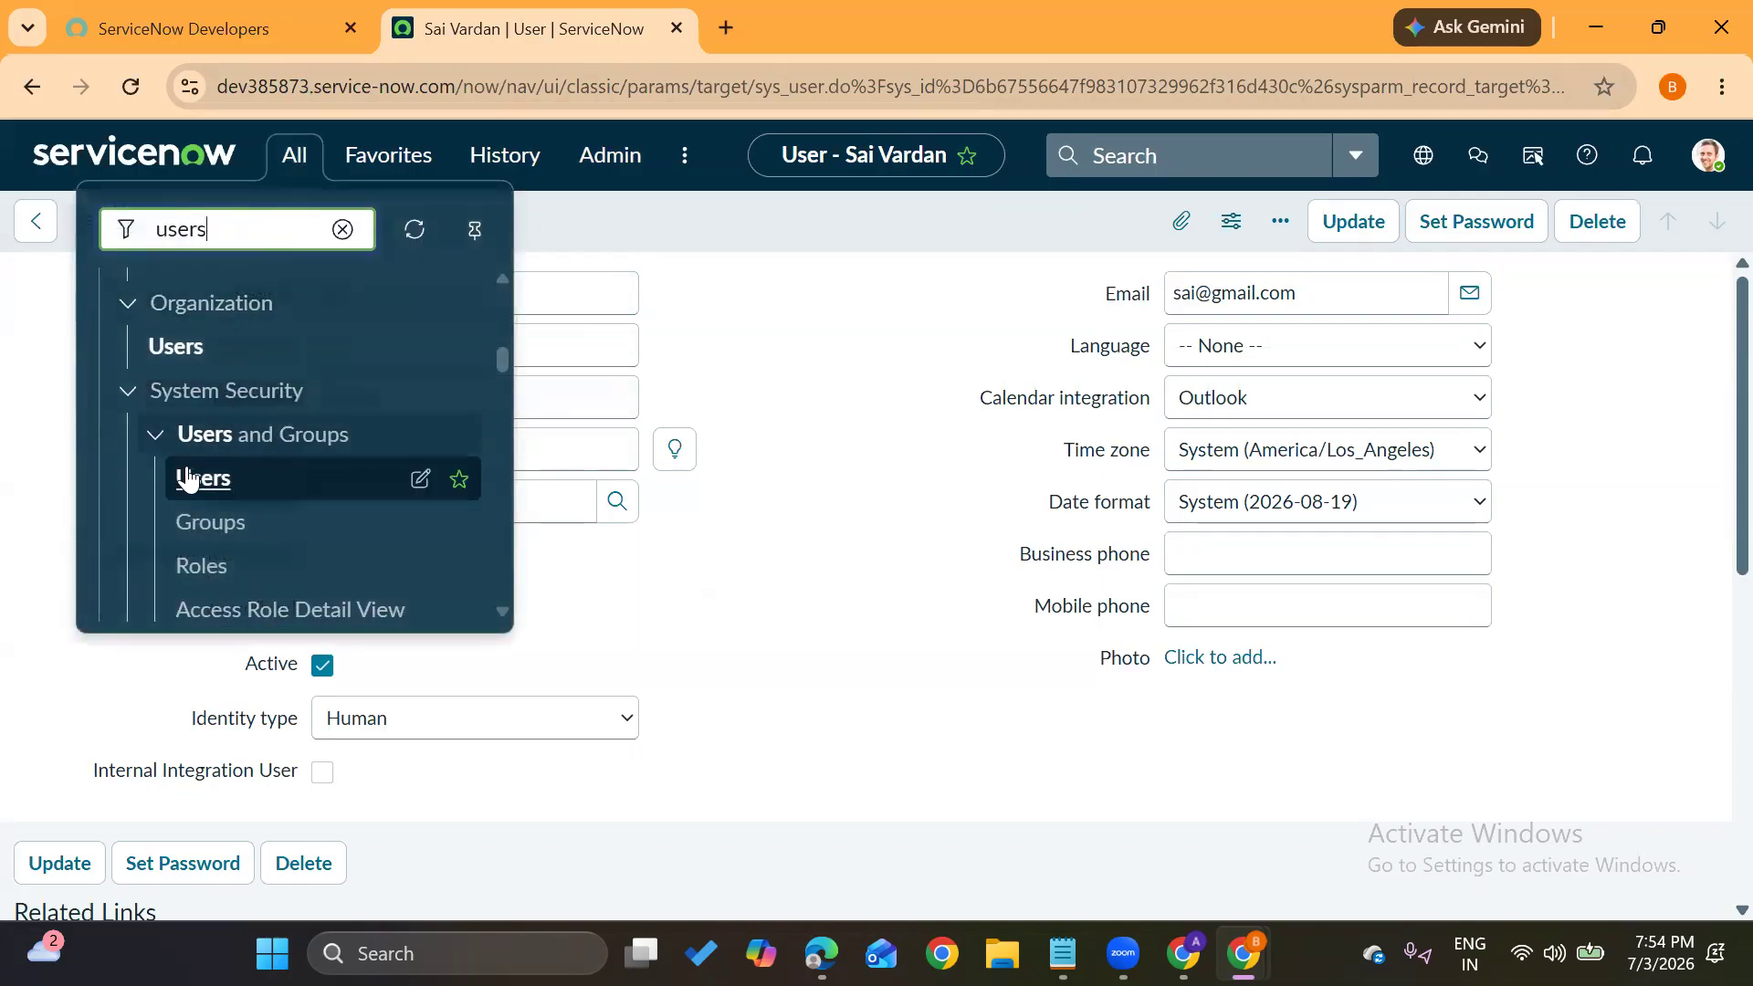
Reopen the demo user's record from the Users list filtered by User ID and scroll to its Roles list
click(187, 476)
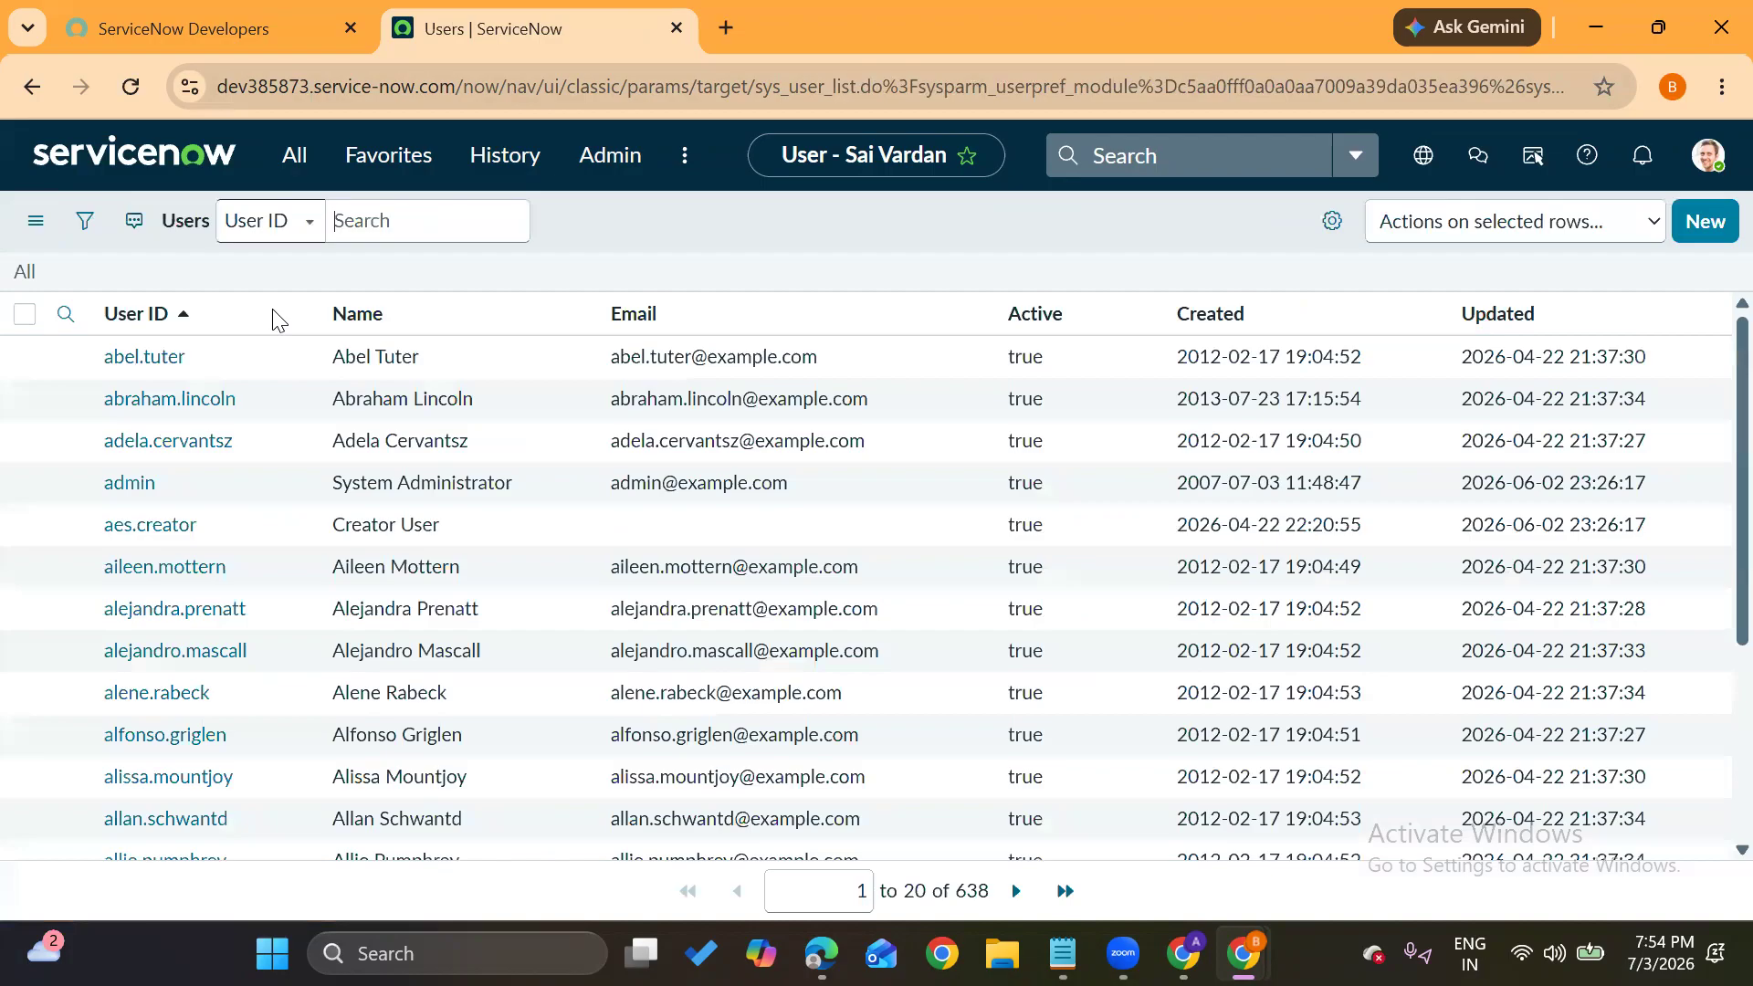
click(250, 363)
text(sai)
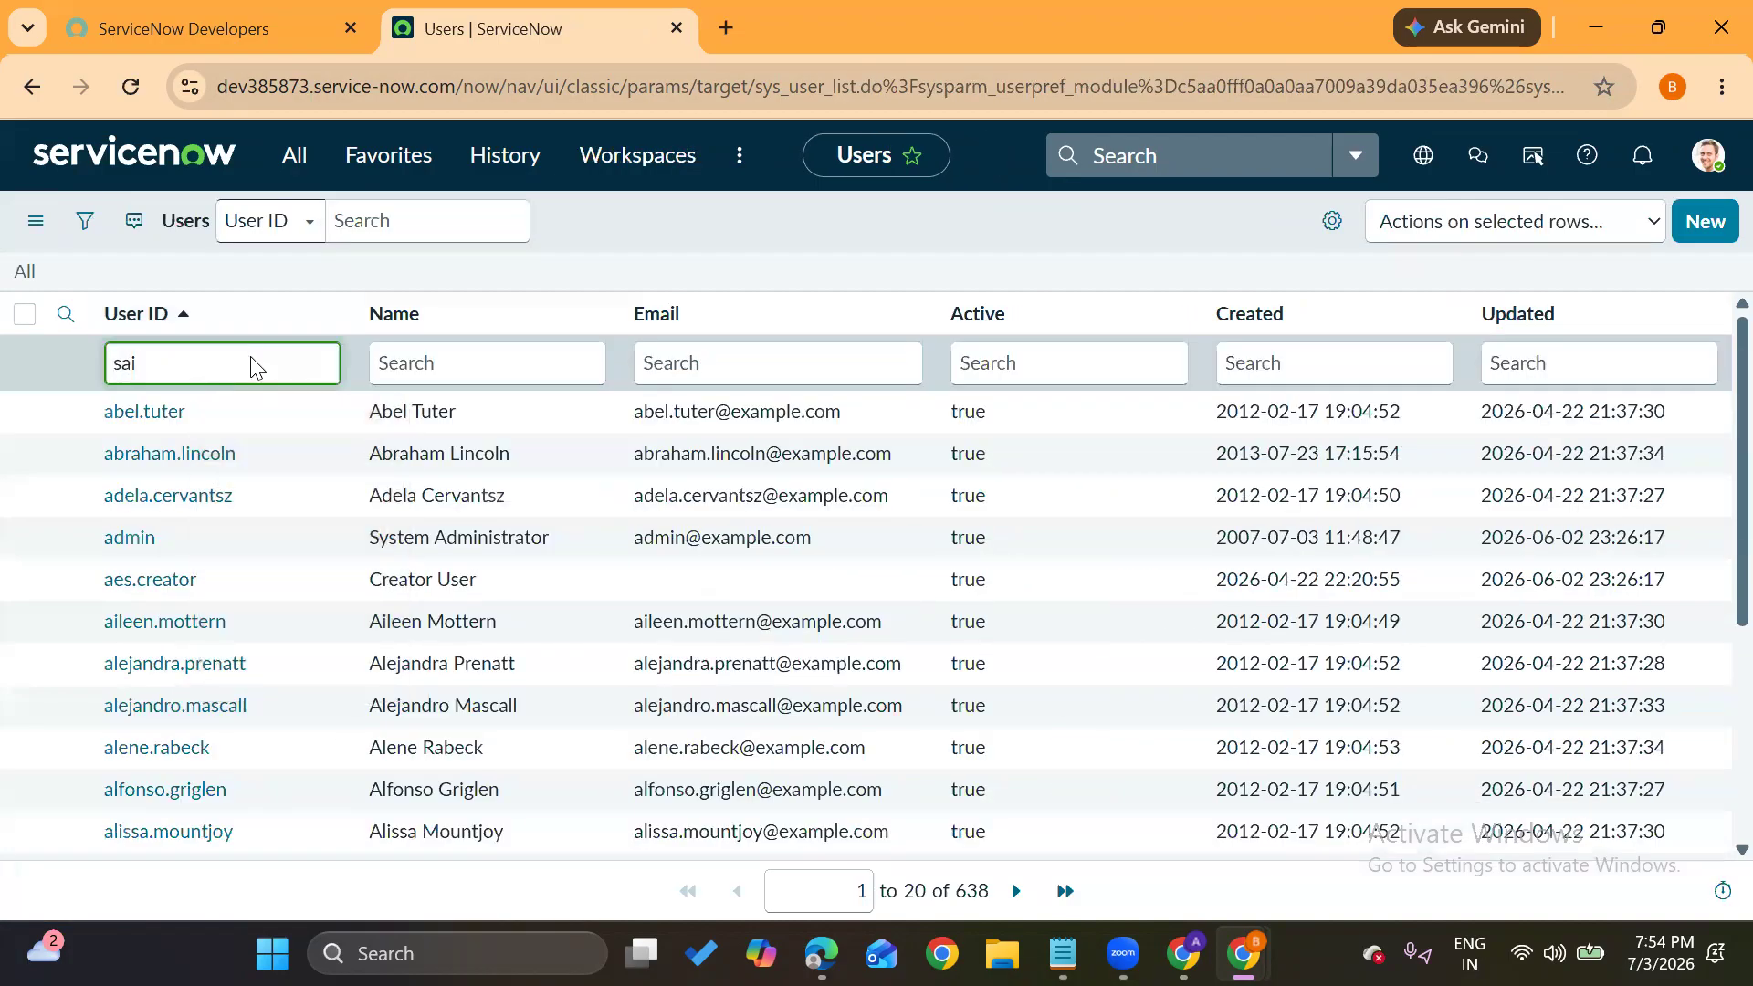
key(Return)
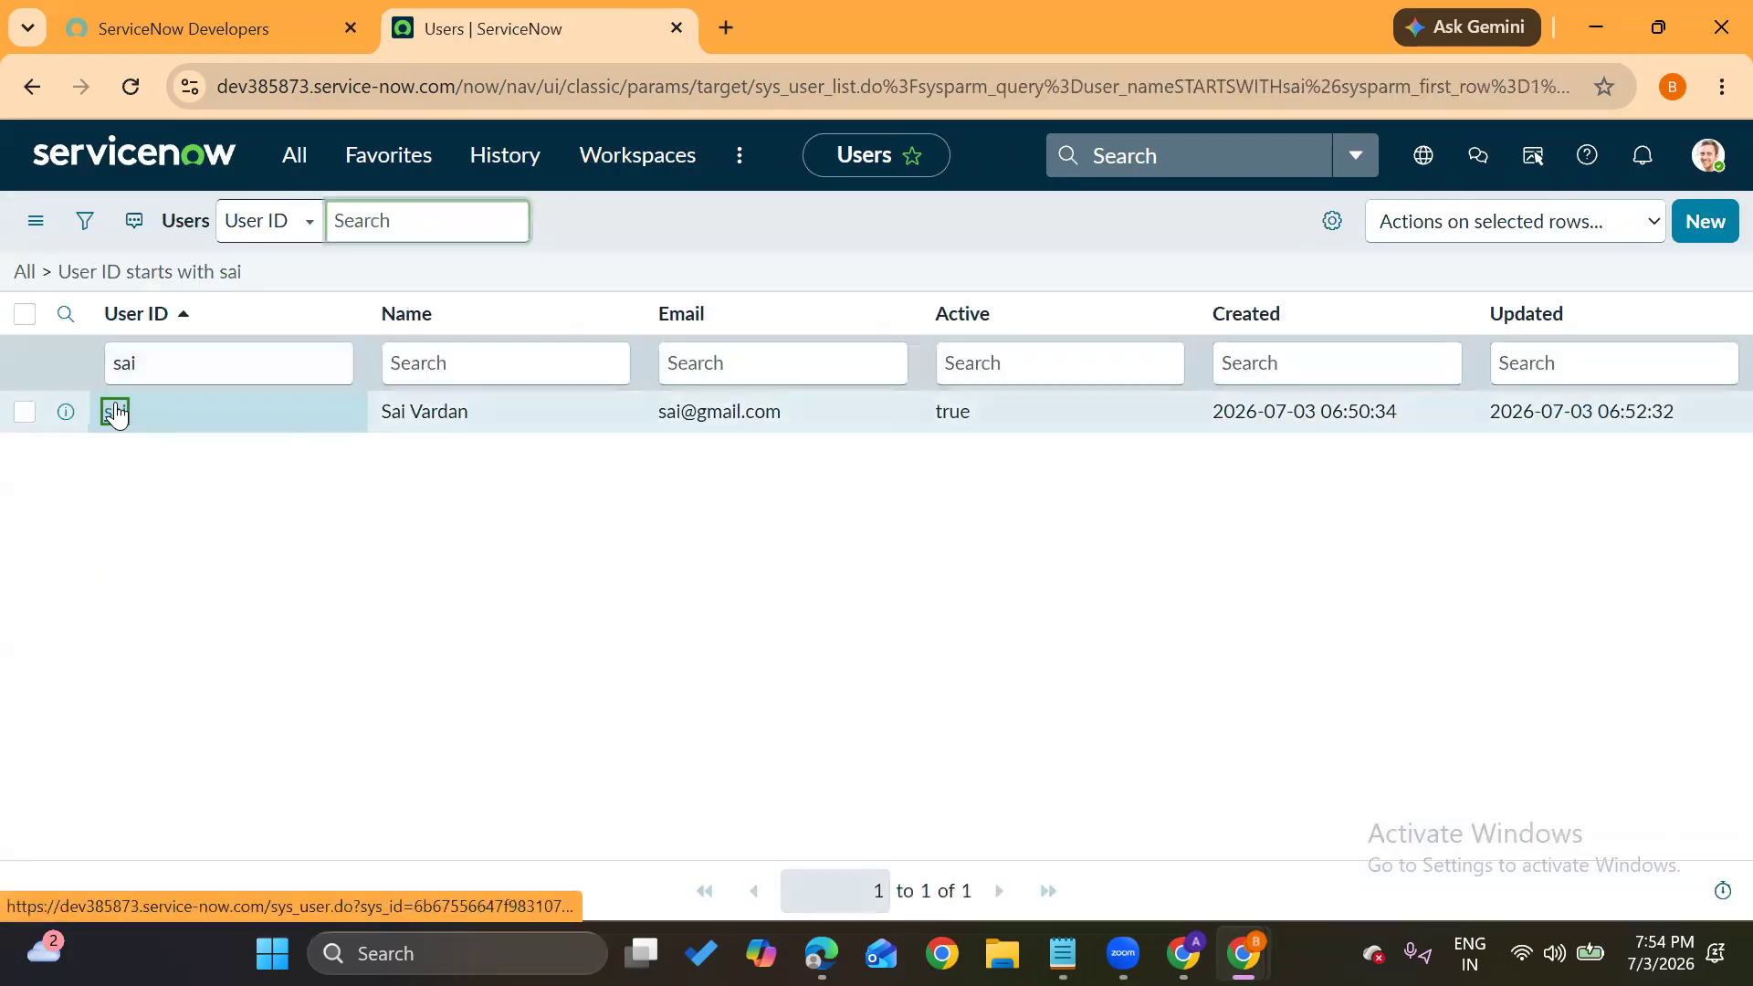
click(115, 412)
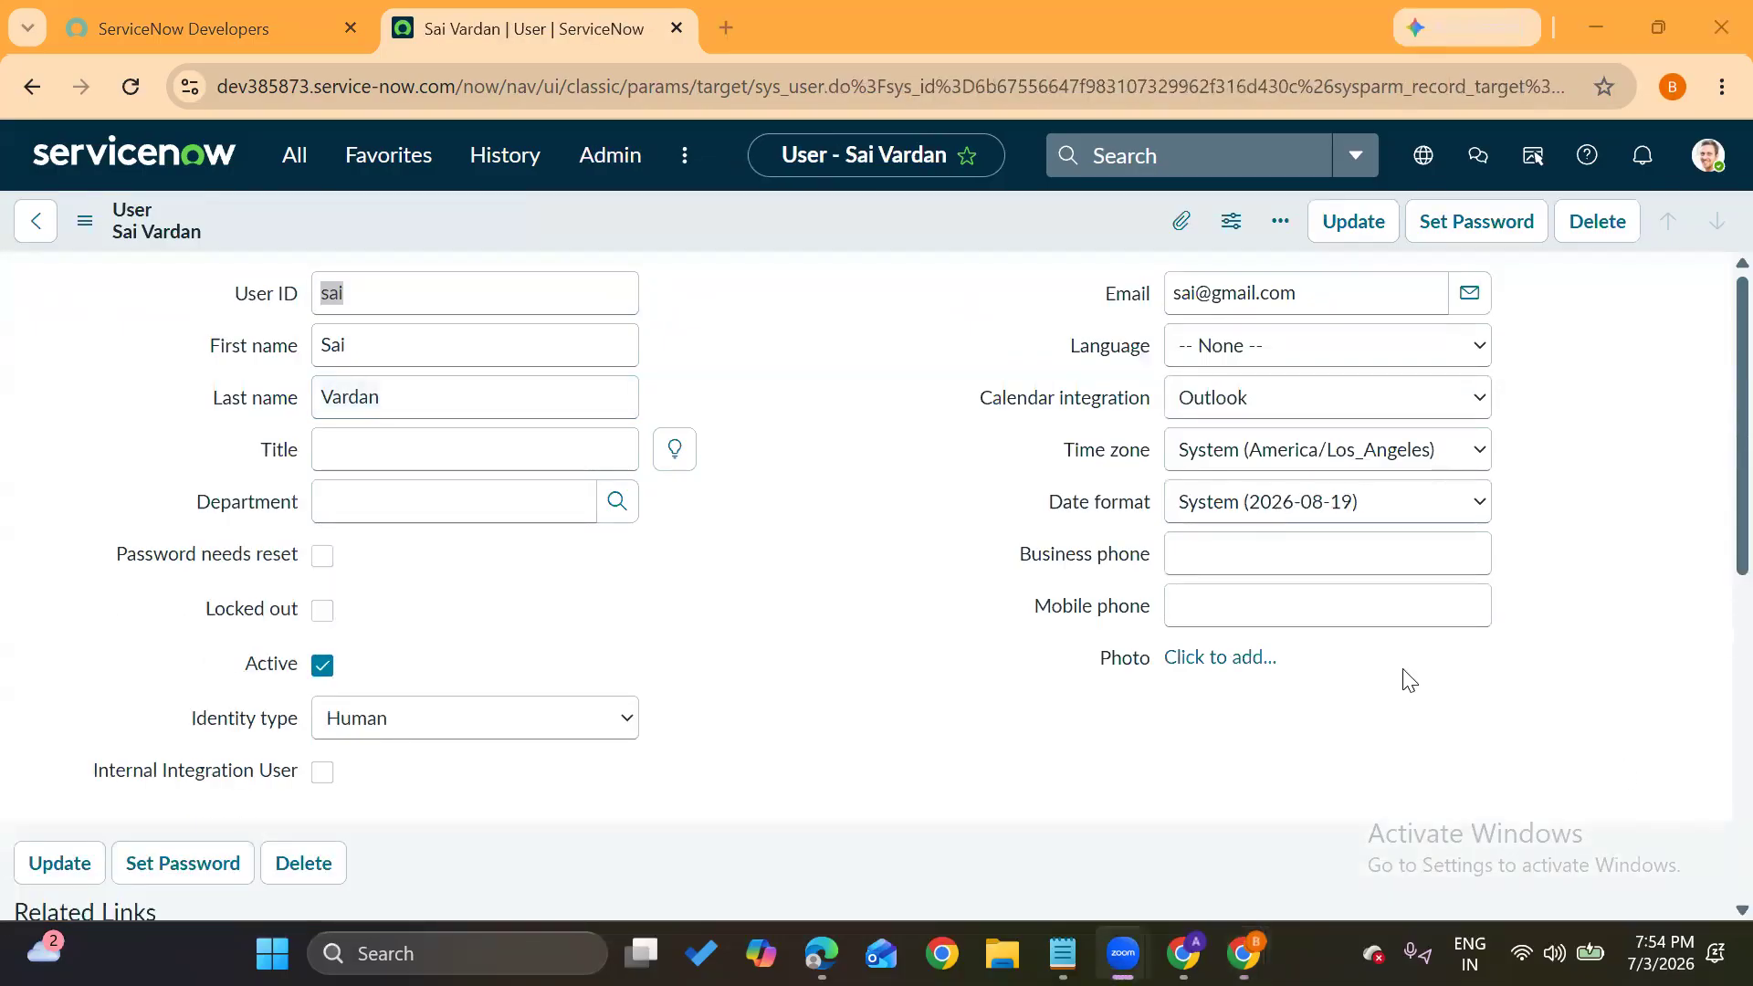
click(861, 594)
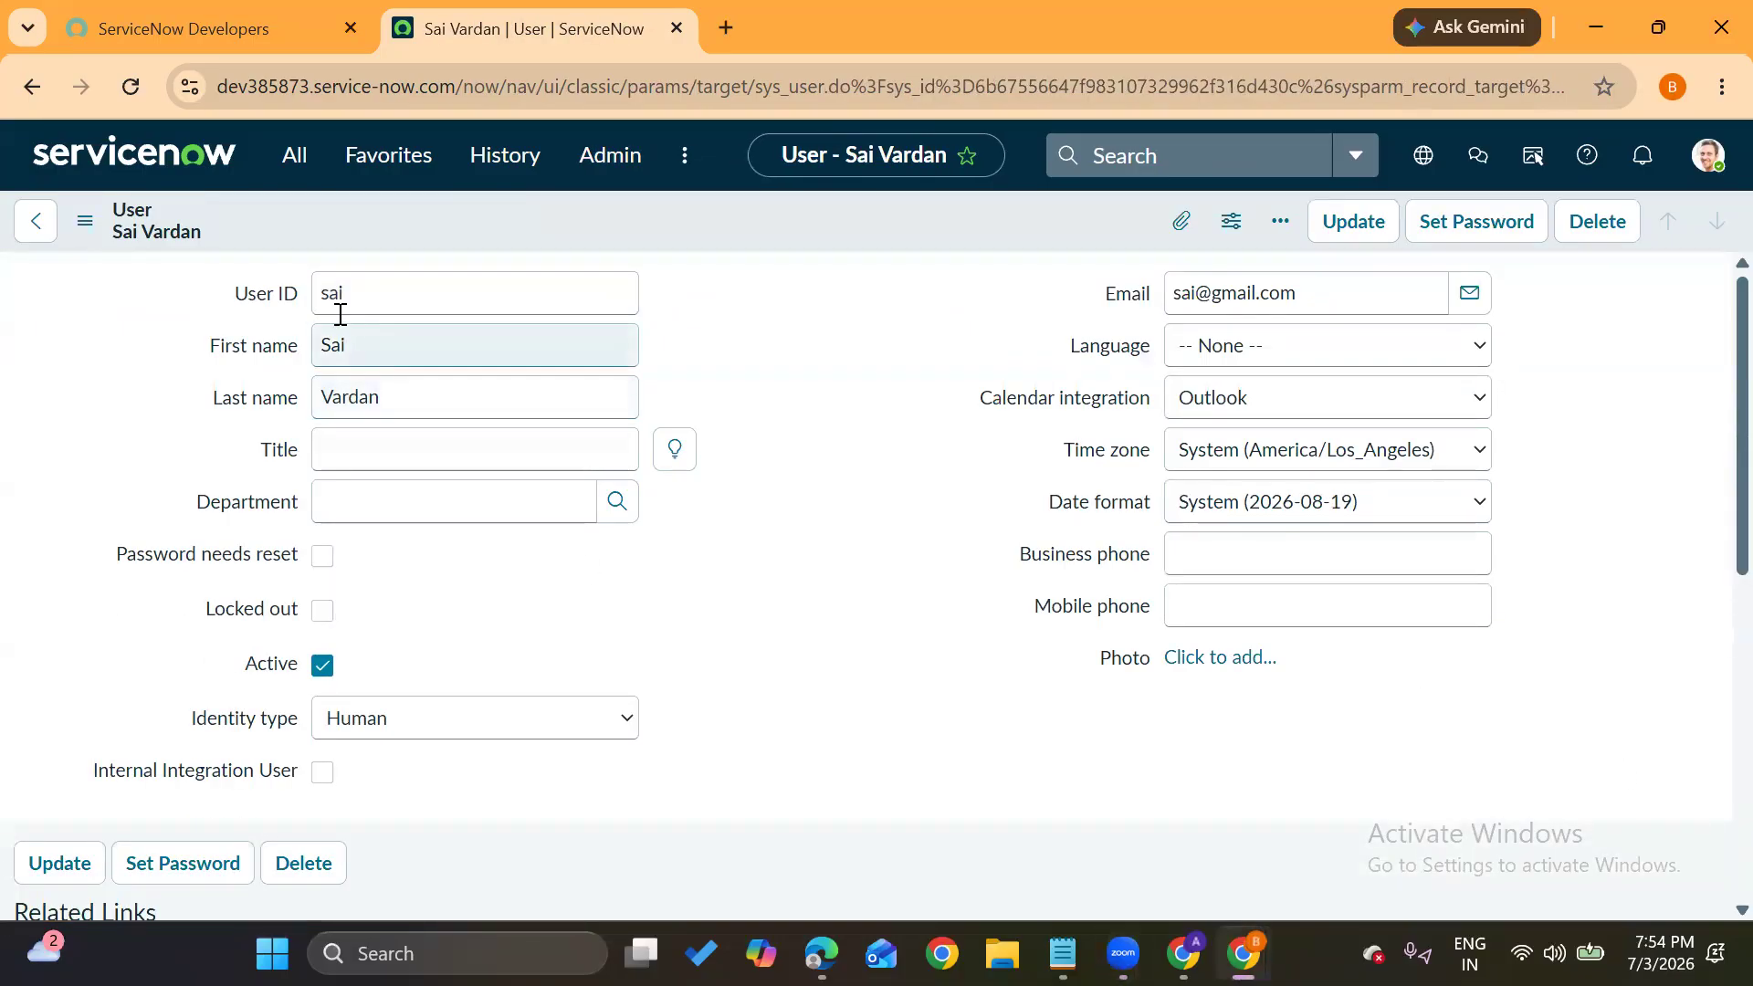
scroll(225, 725, down, 6)
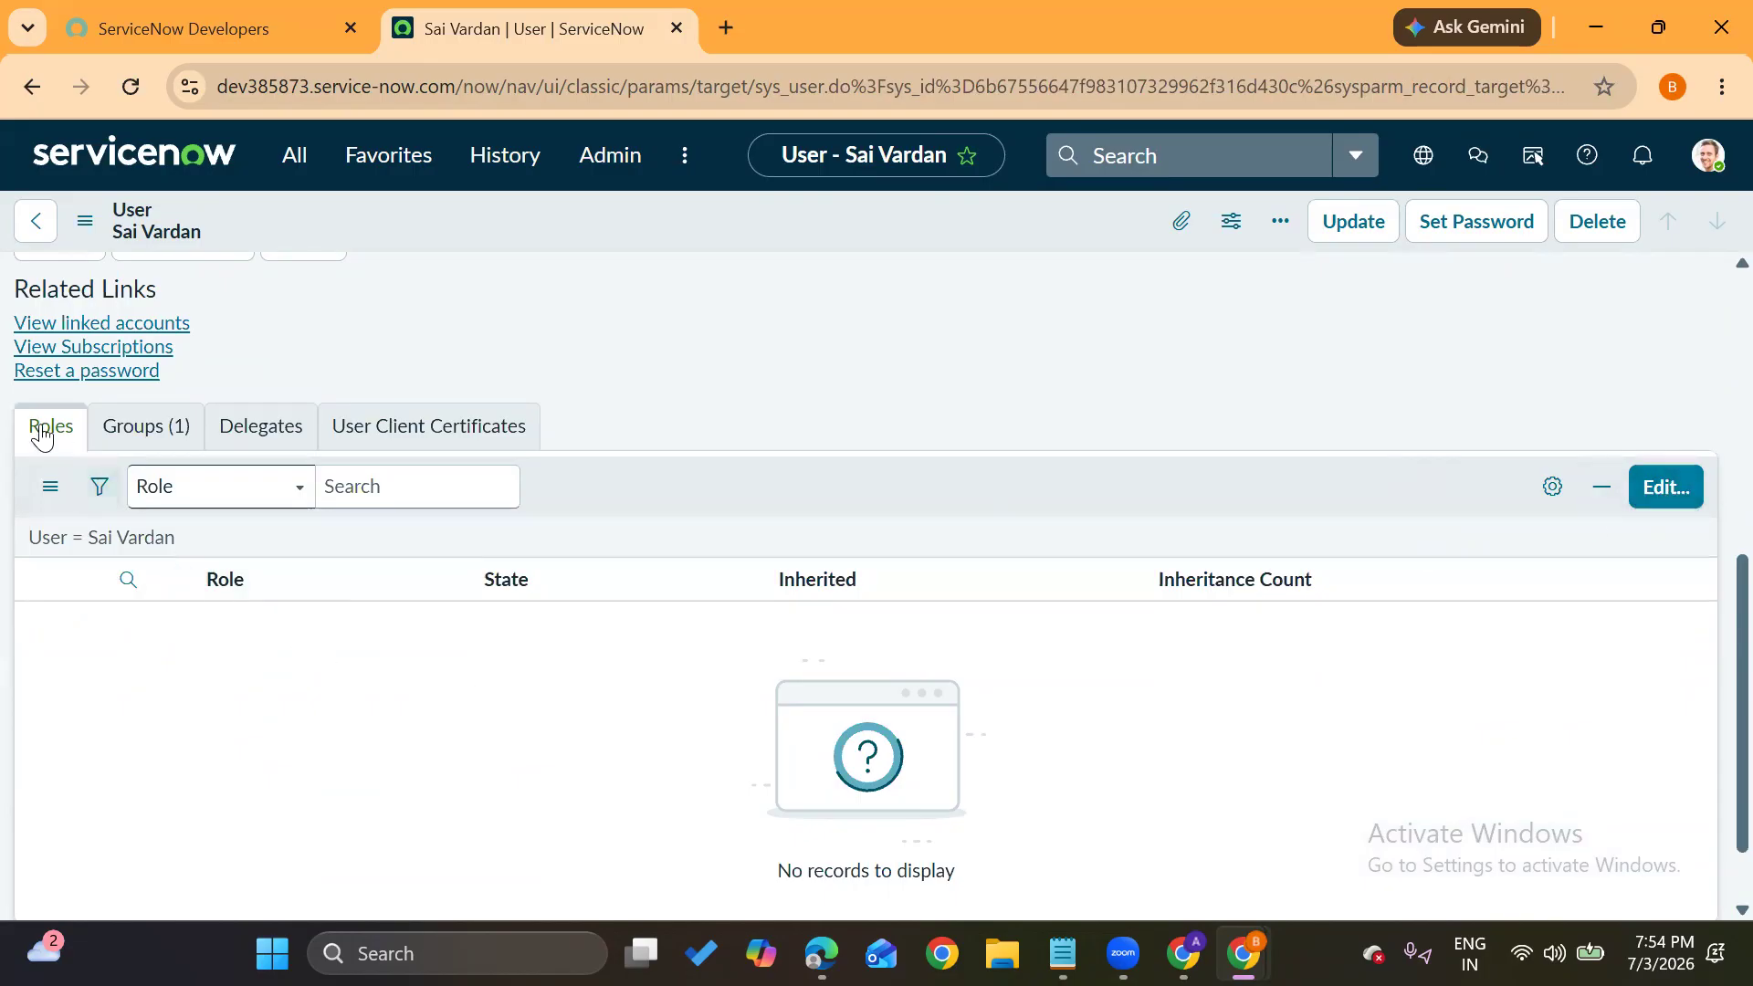
In the role editor, search 'adm', add the admin role to the user, and save
click(1653, 494)
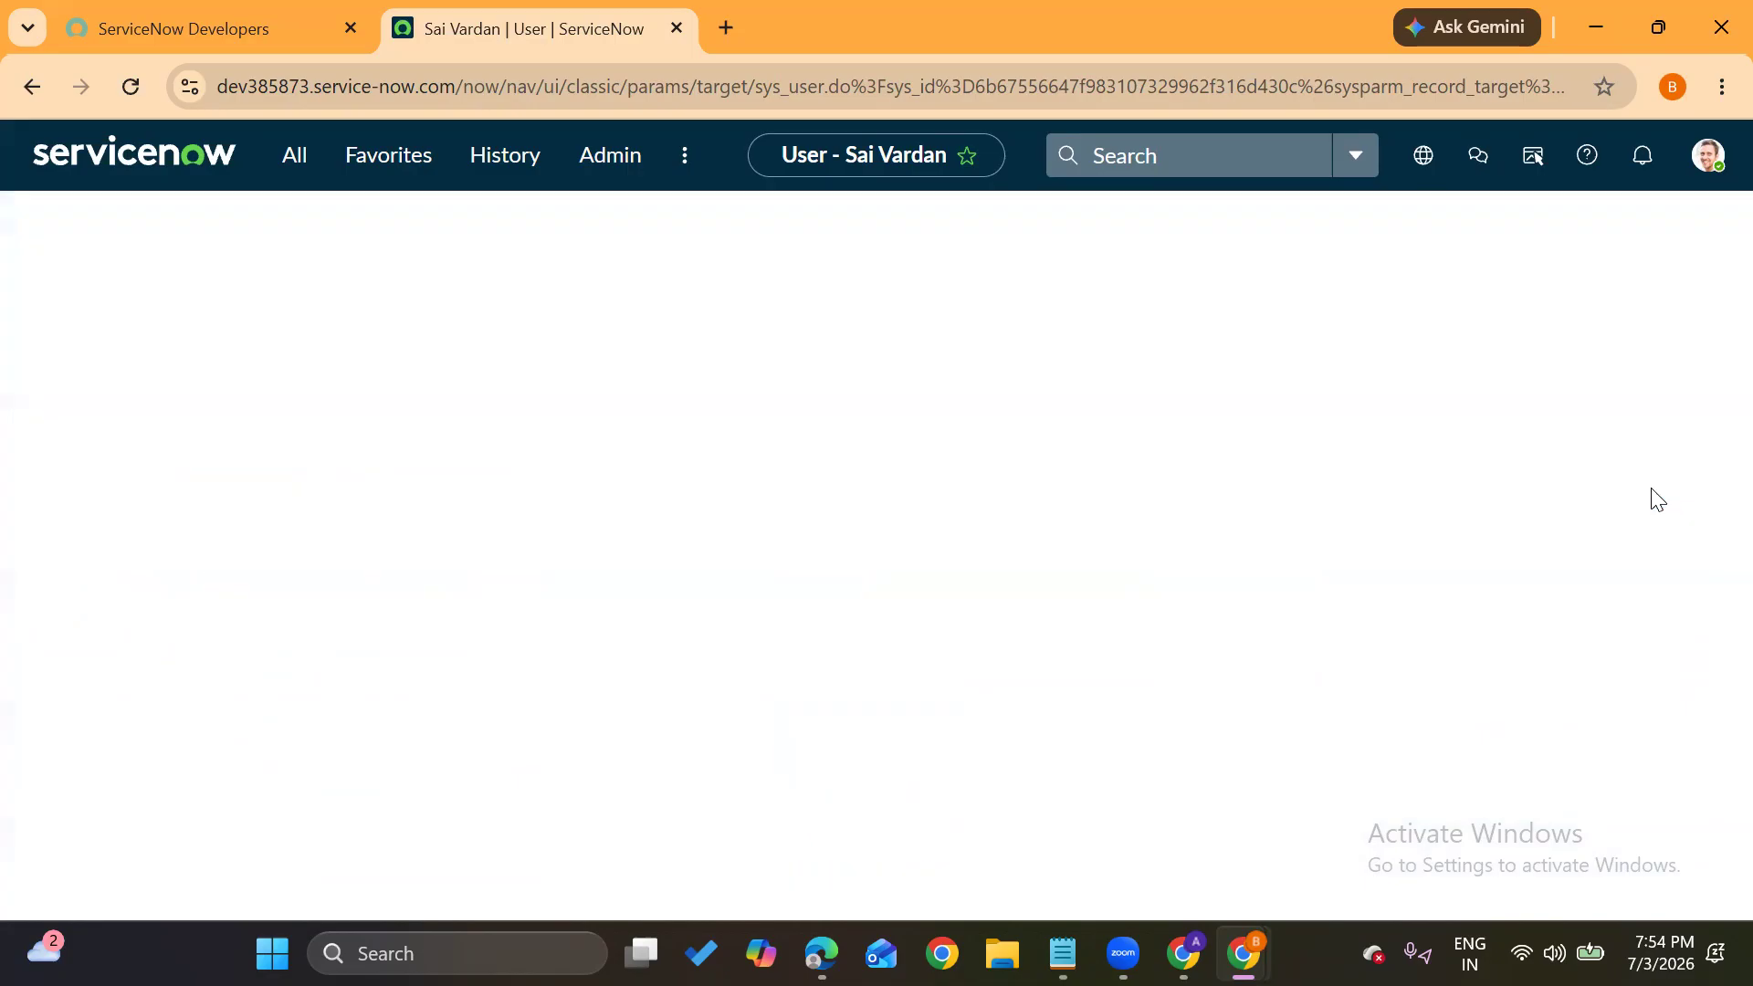
click(534, 543)
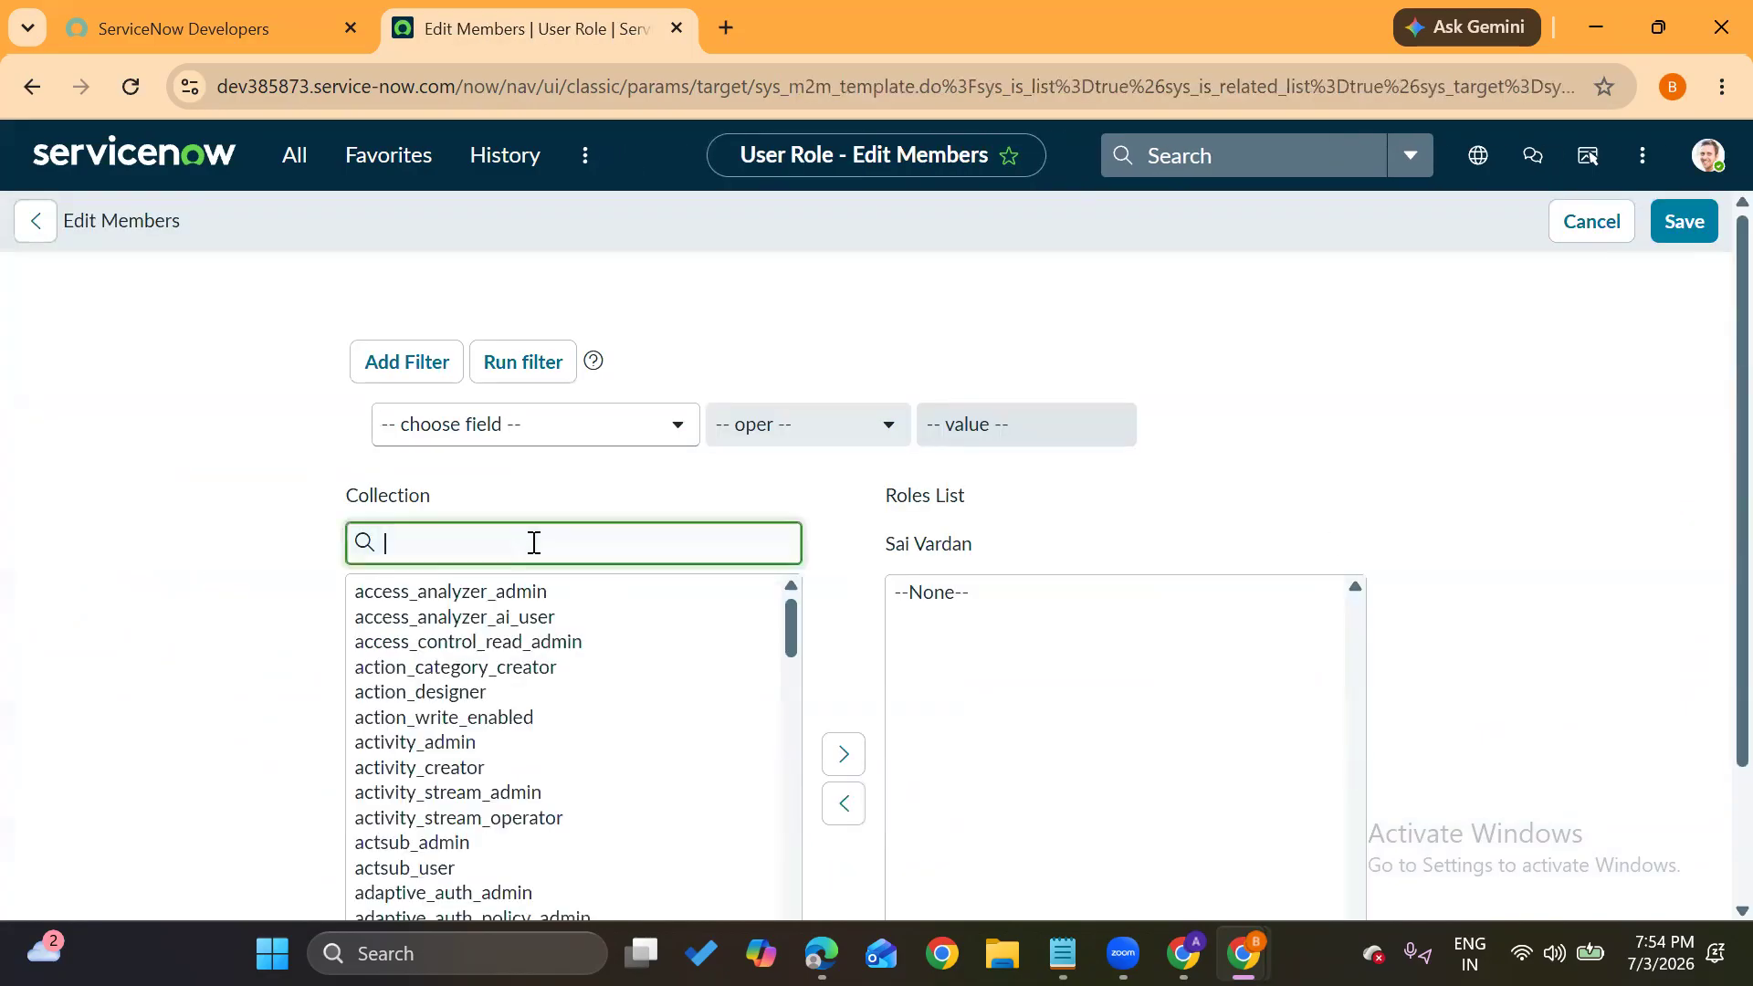
text(adm)
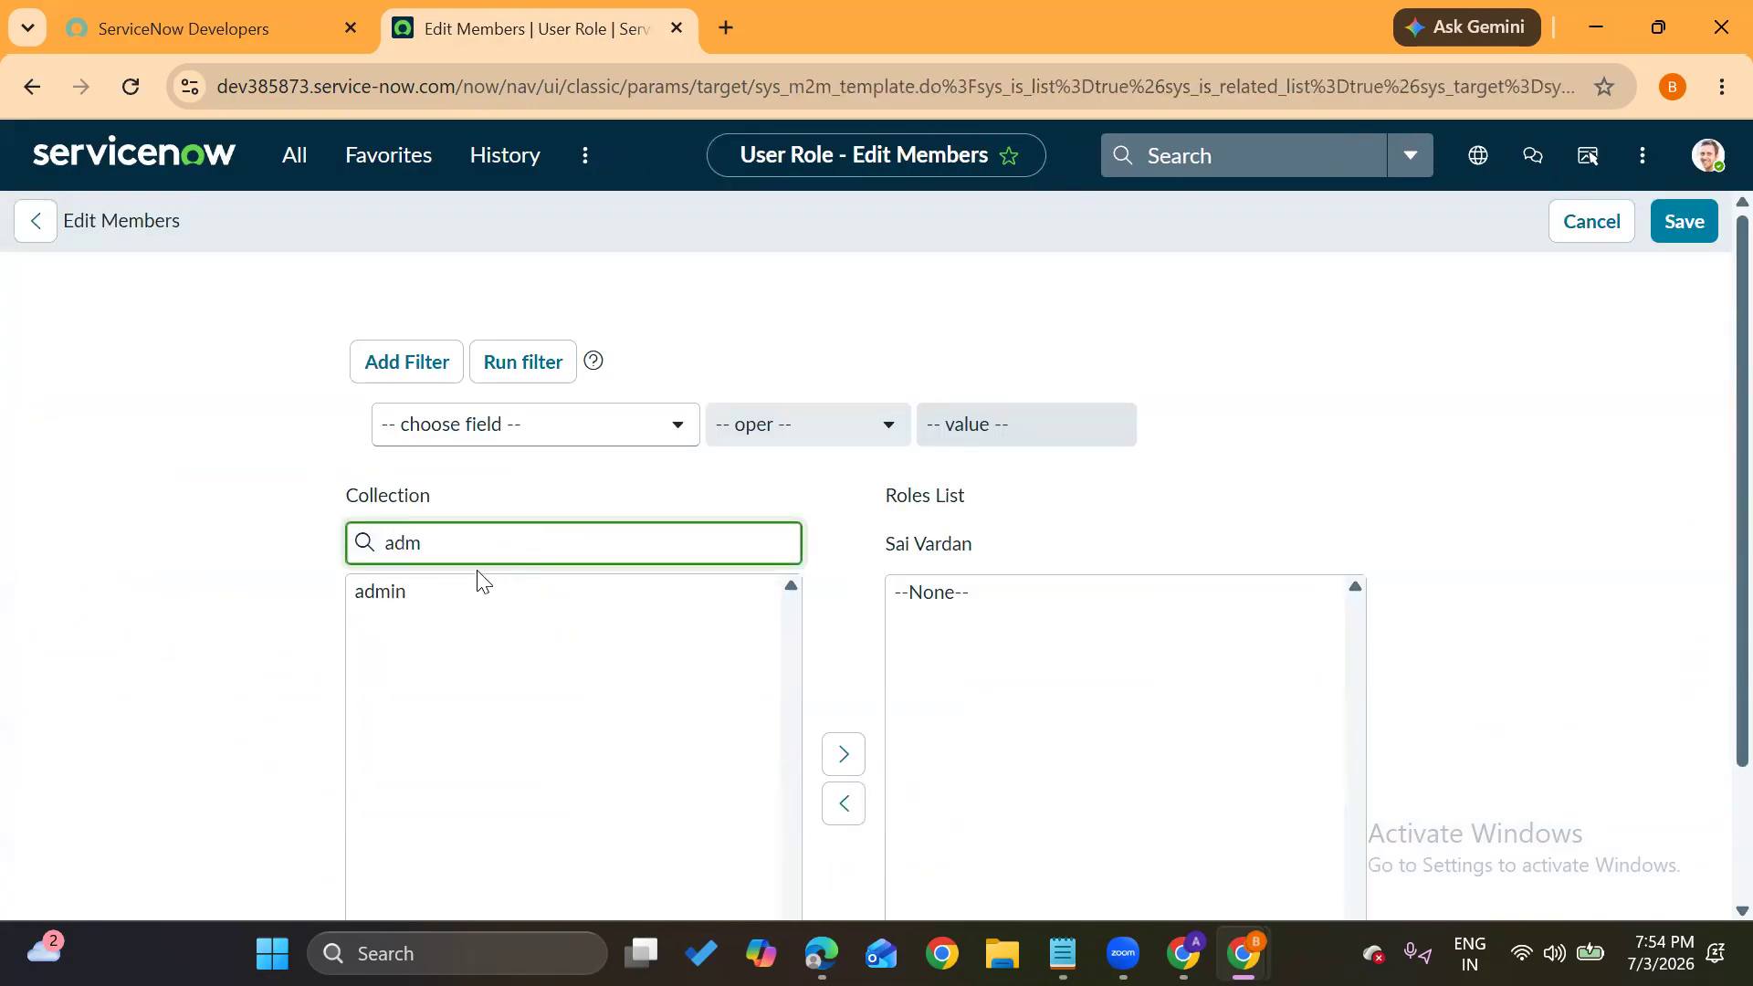
click(447, 600)
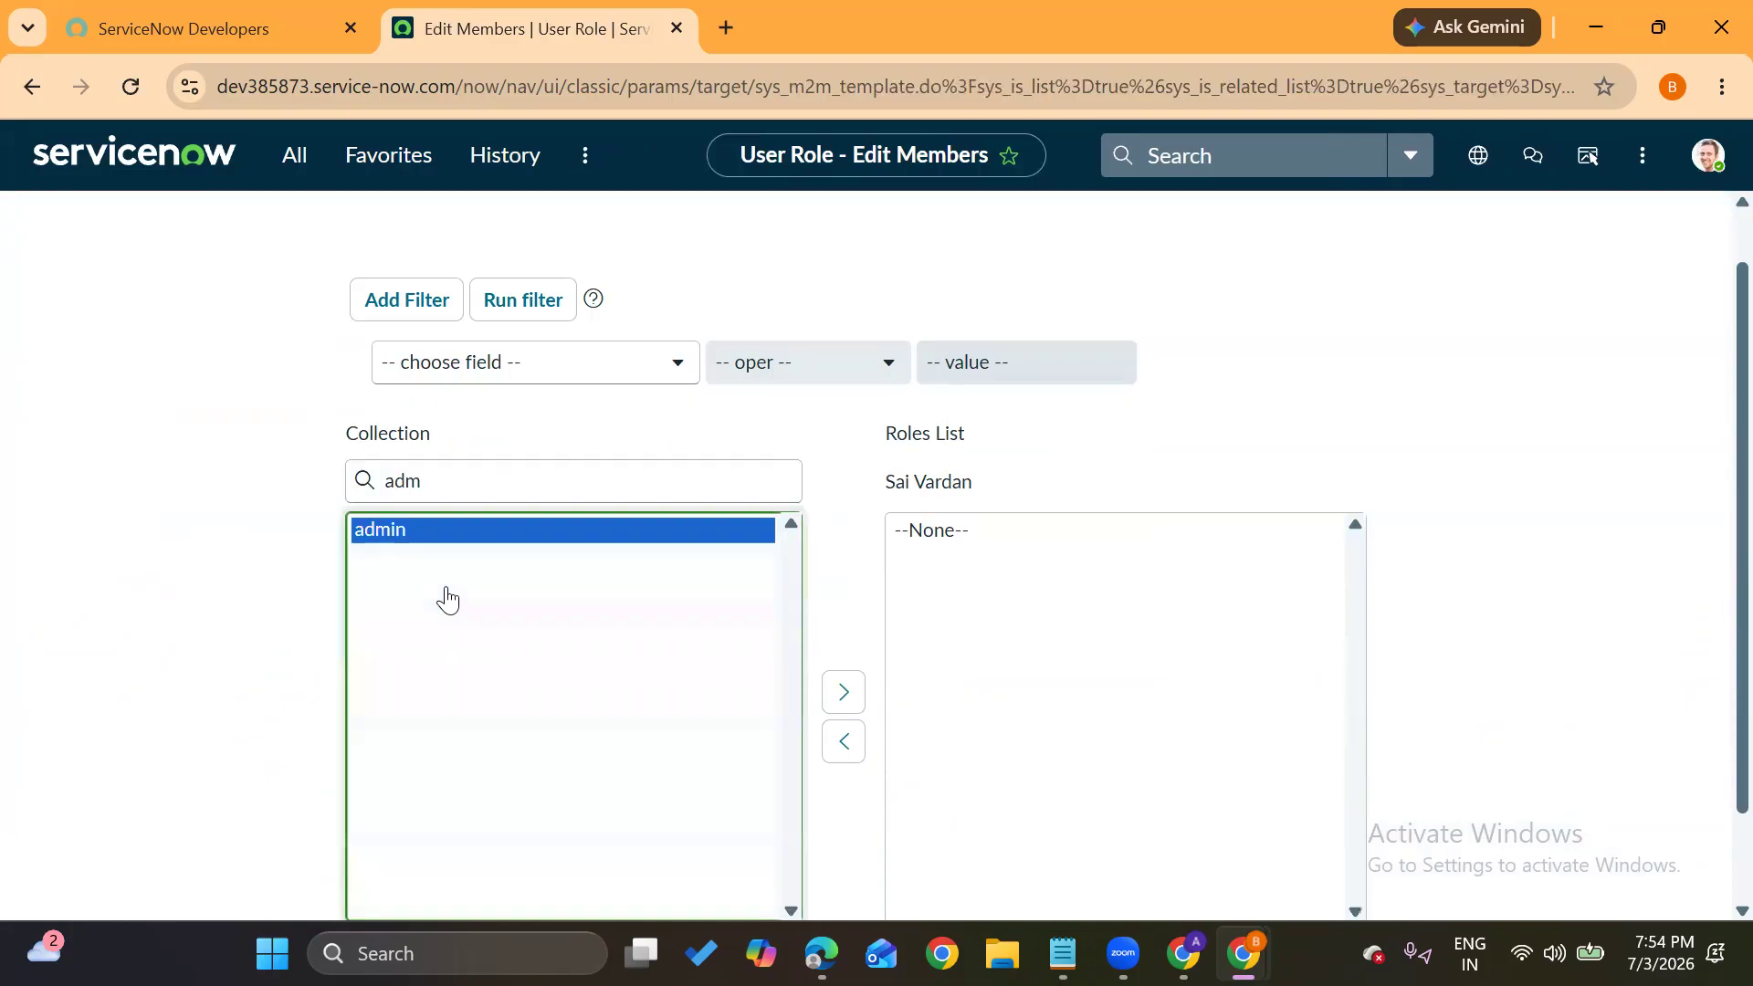
click(833, 691)
click(1409, 466)
scroll(1409, 466, down, 2)
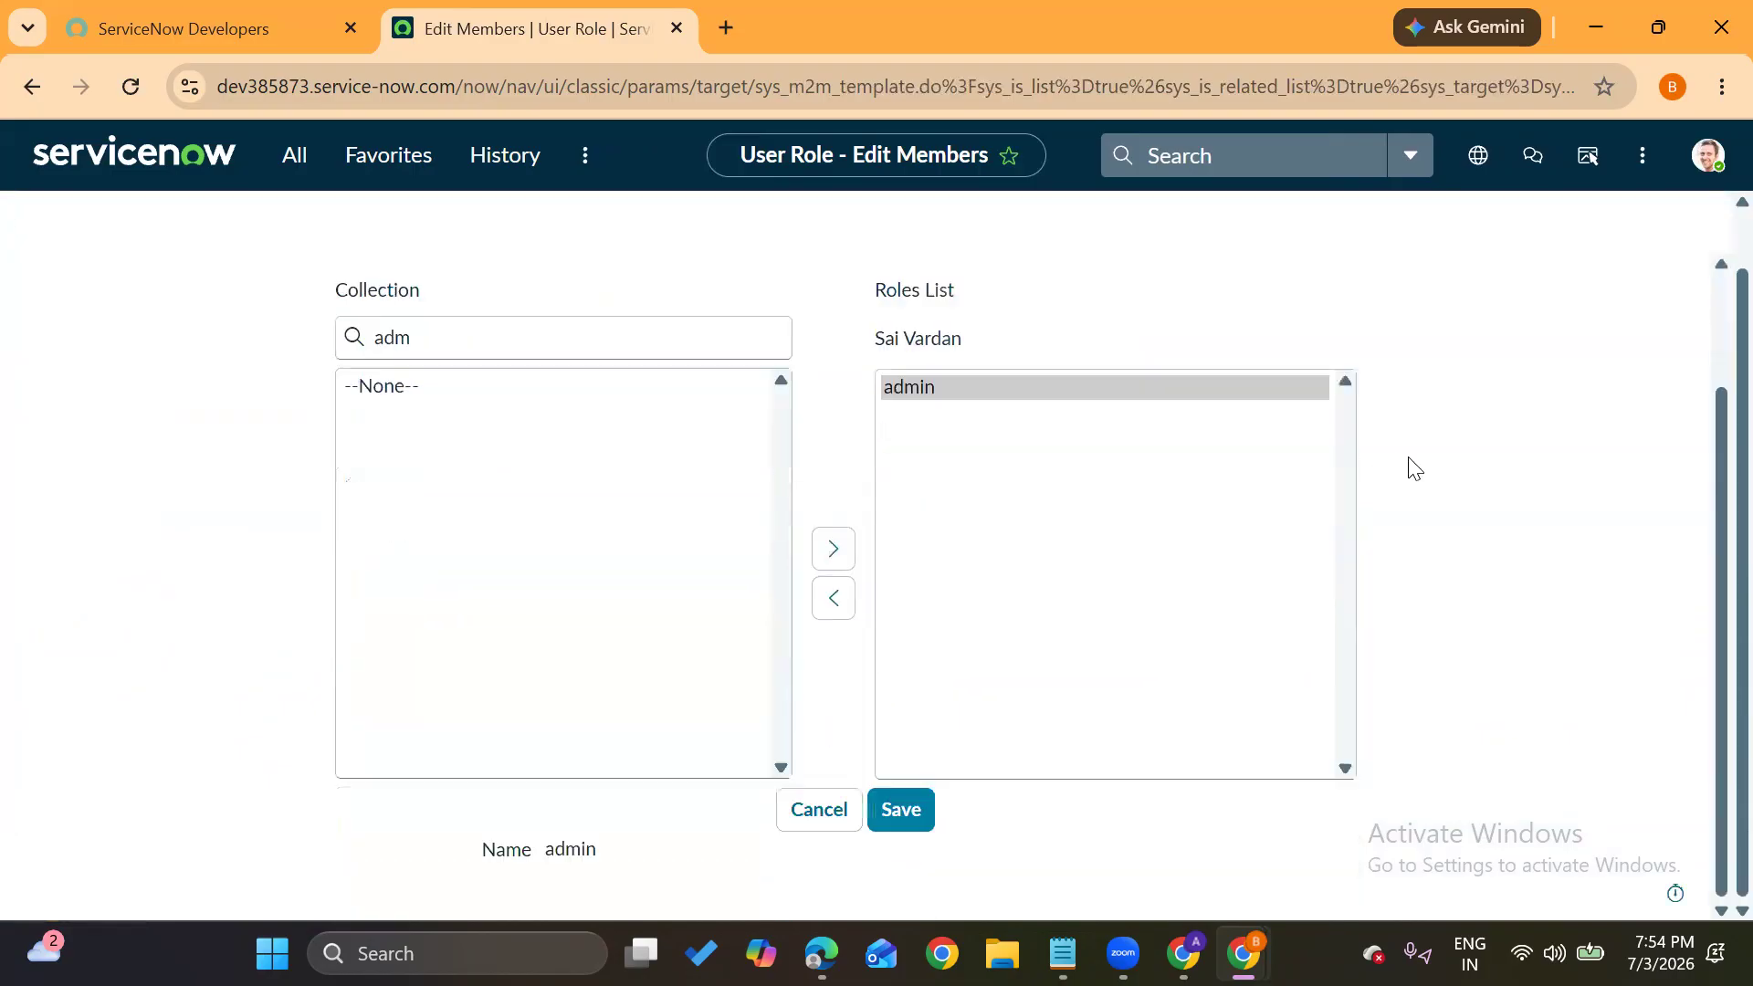
click(895, 818)
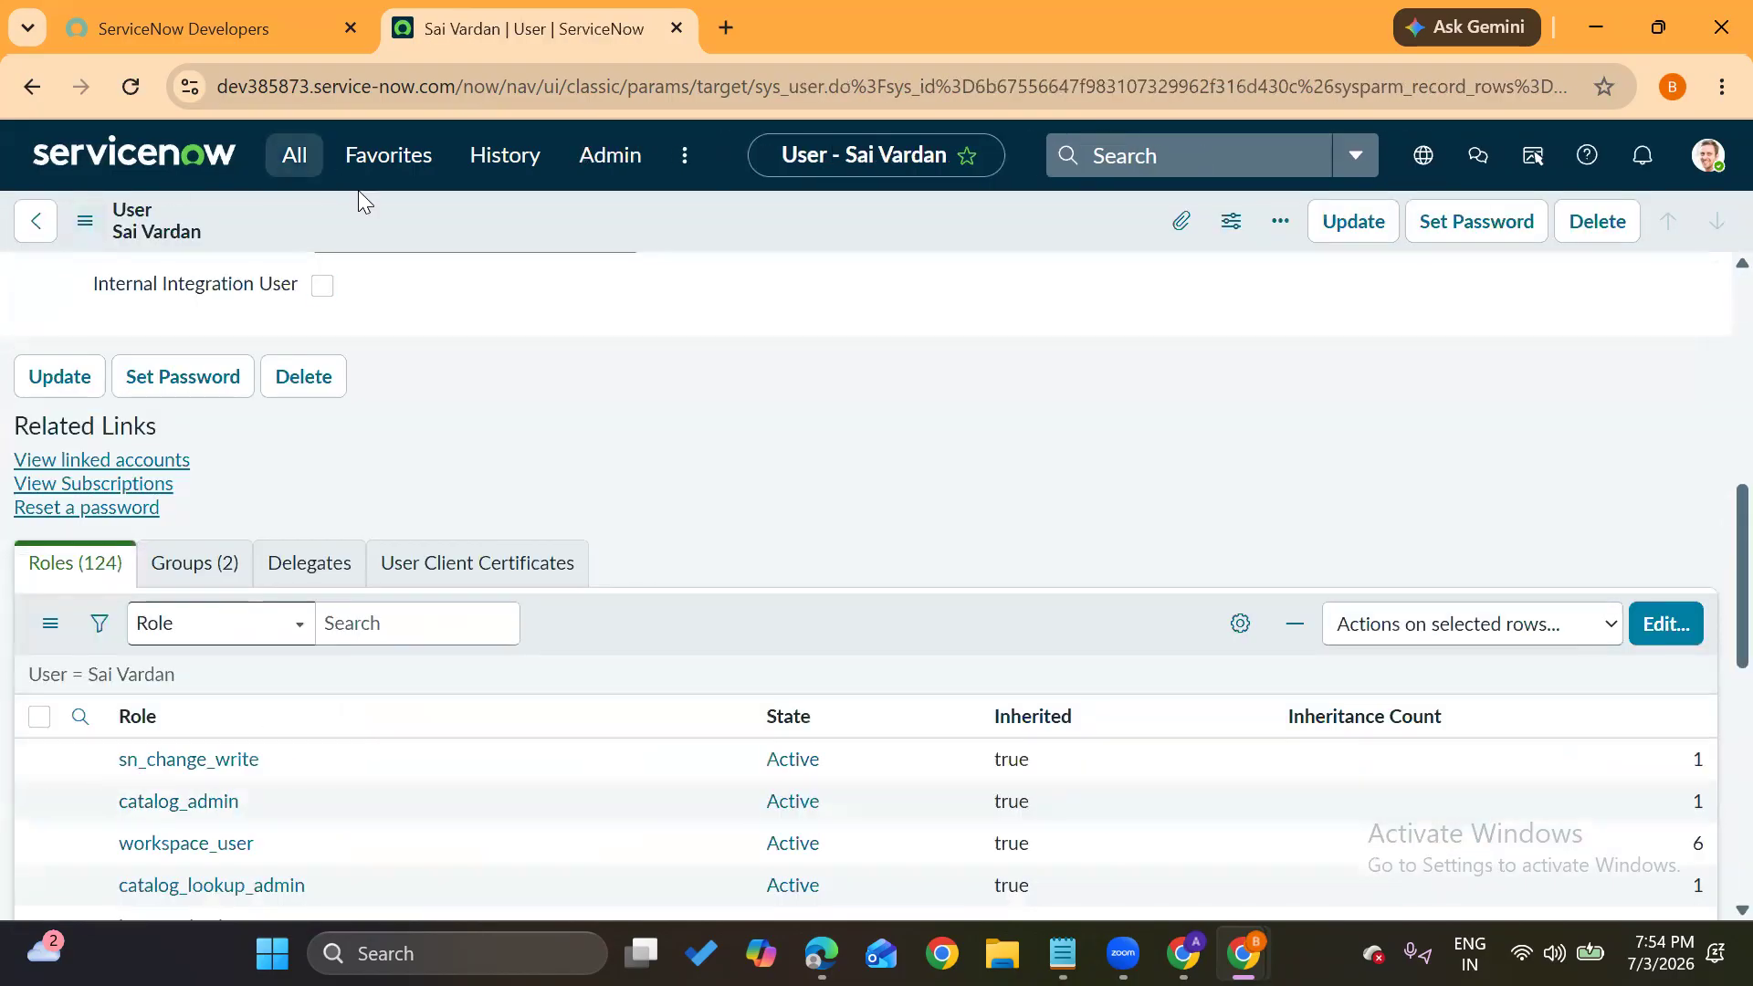
Reload the user record and review its Roles list, now showing 124 roles
click(139, 99)
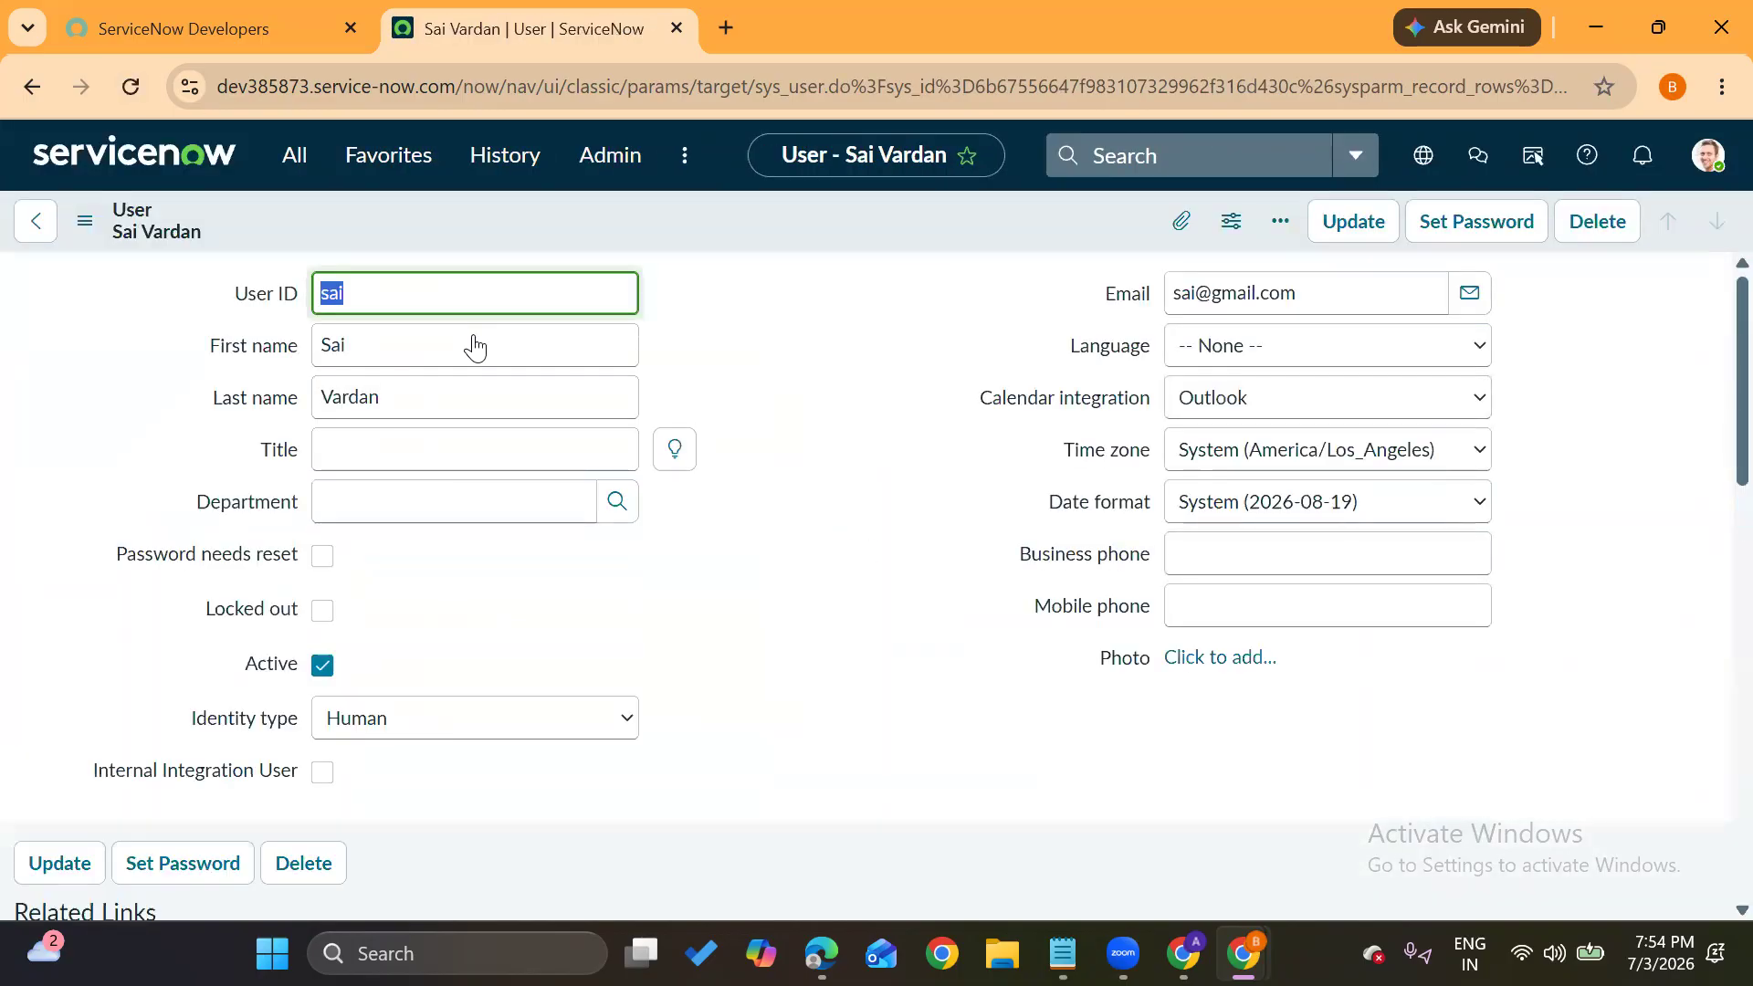
click(667, 662)
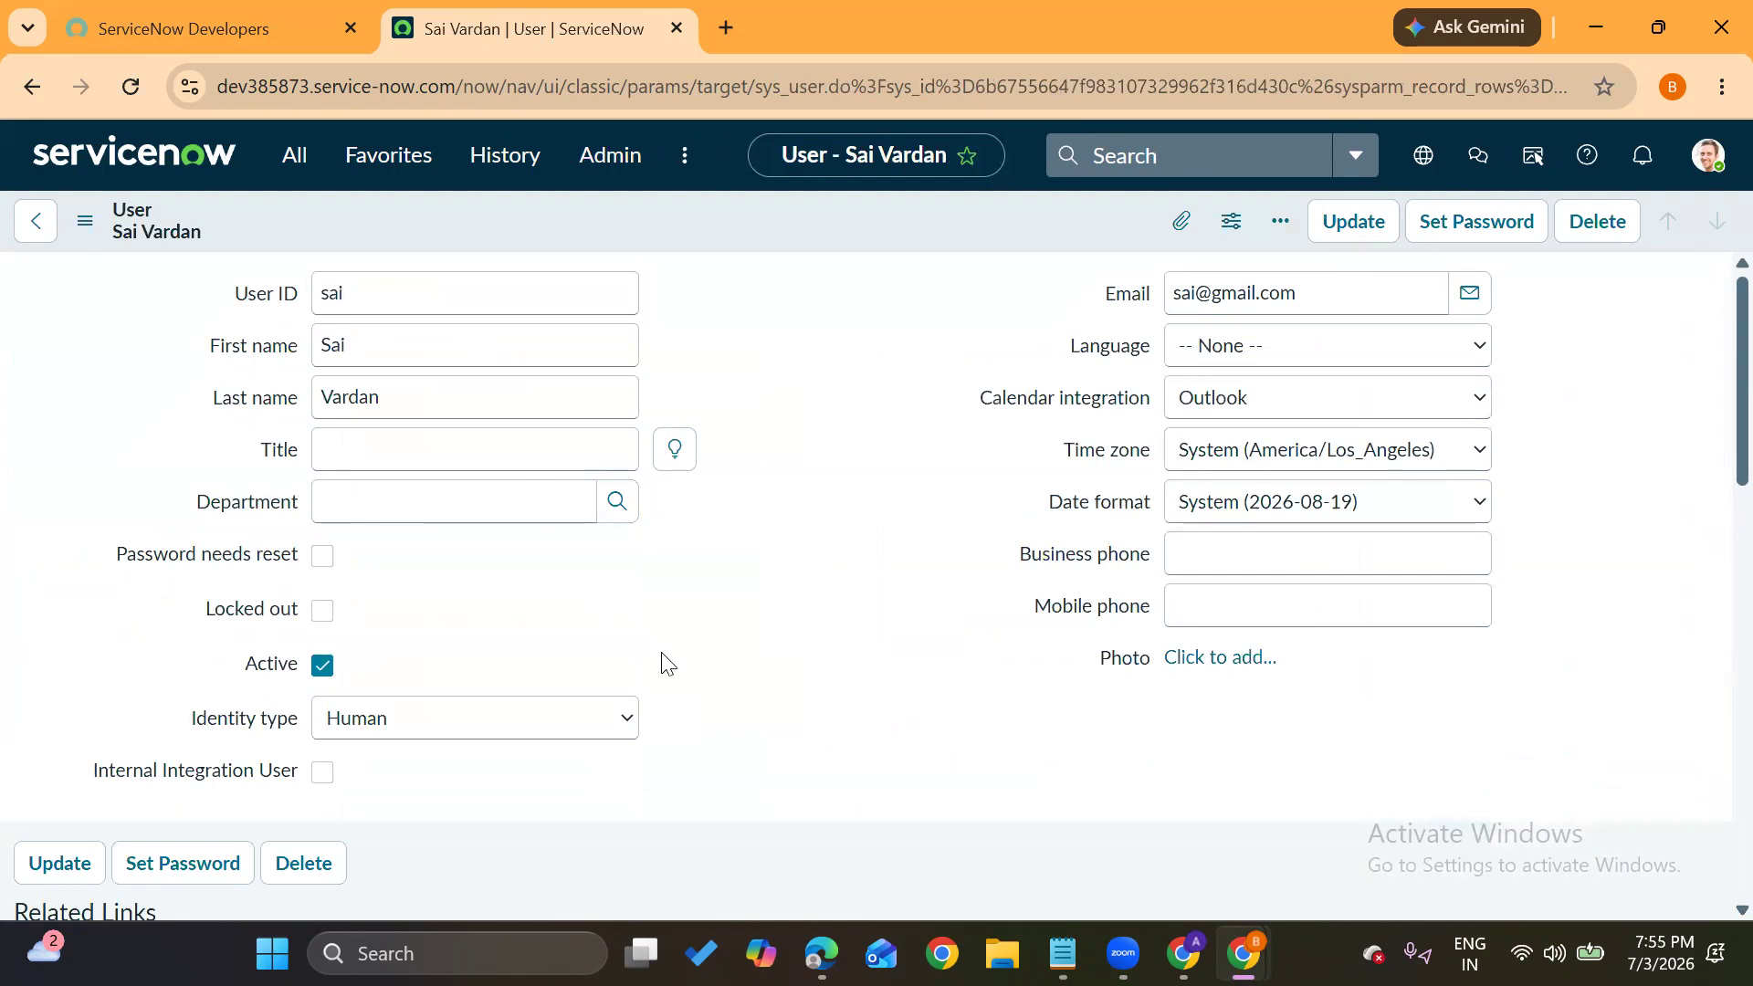
scroll(662, 655, down, 10)
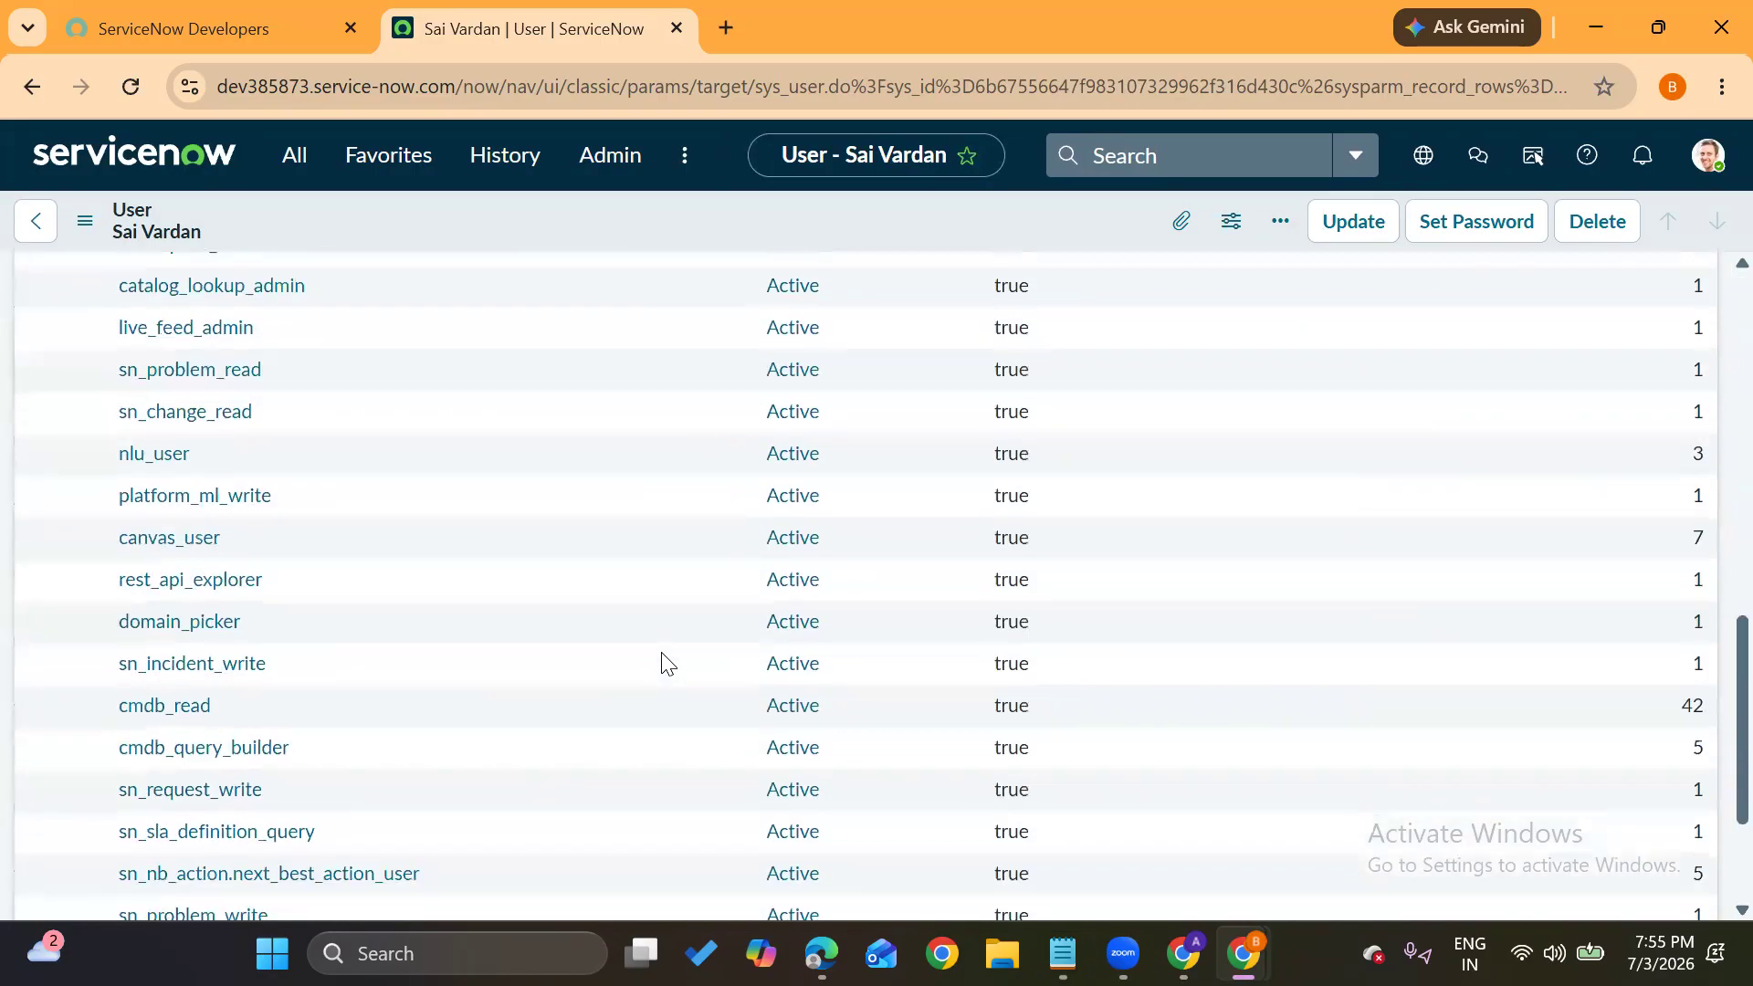
scroll(662, 656, up, 6)
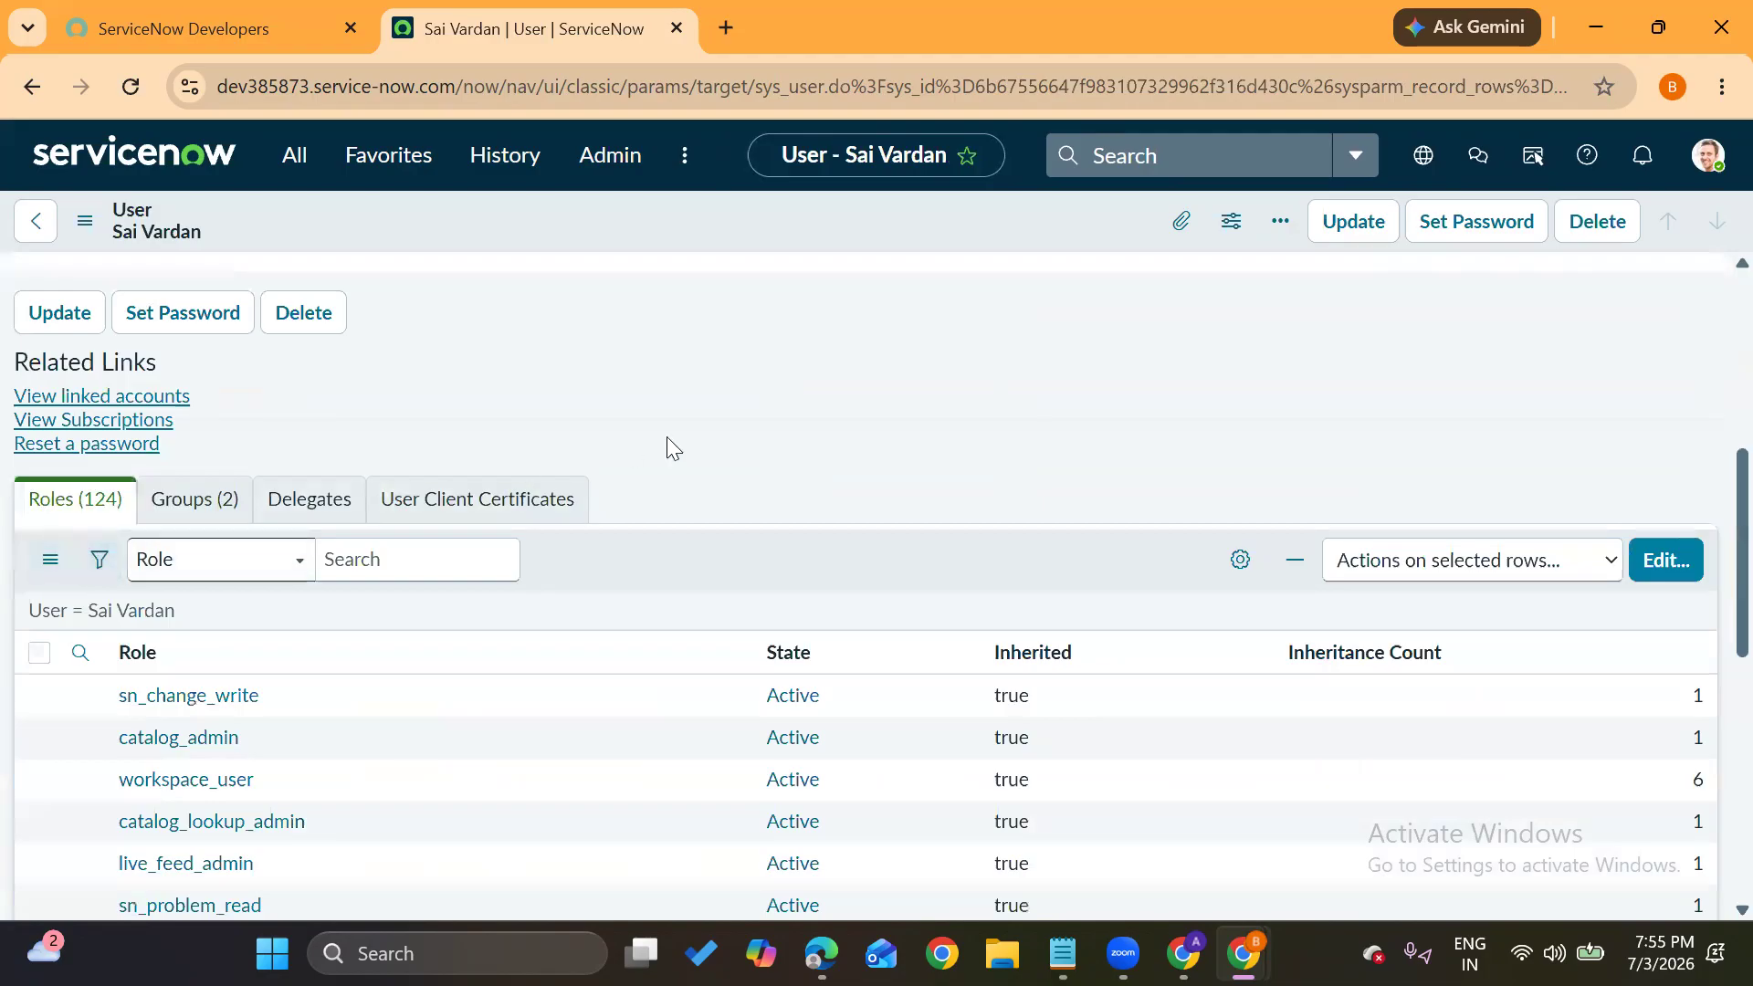
scroll(667, 437, up, 6)
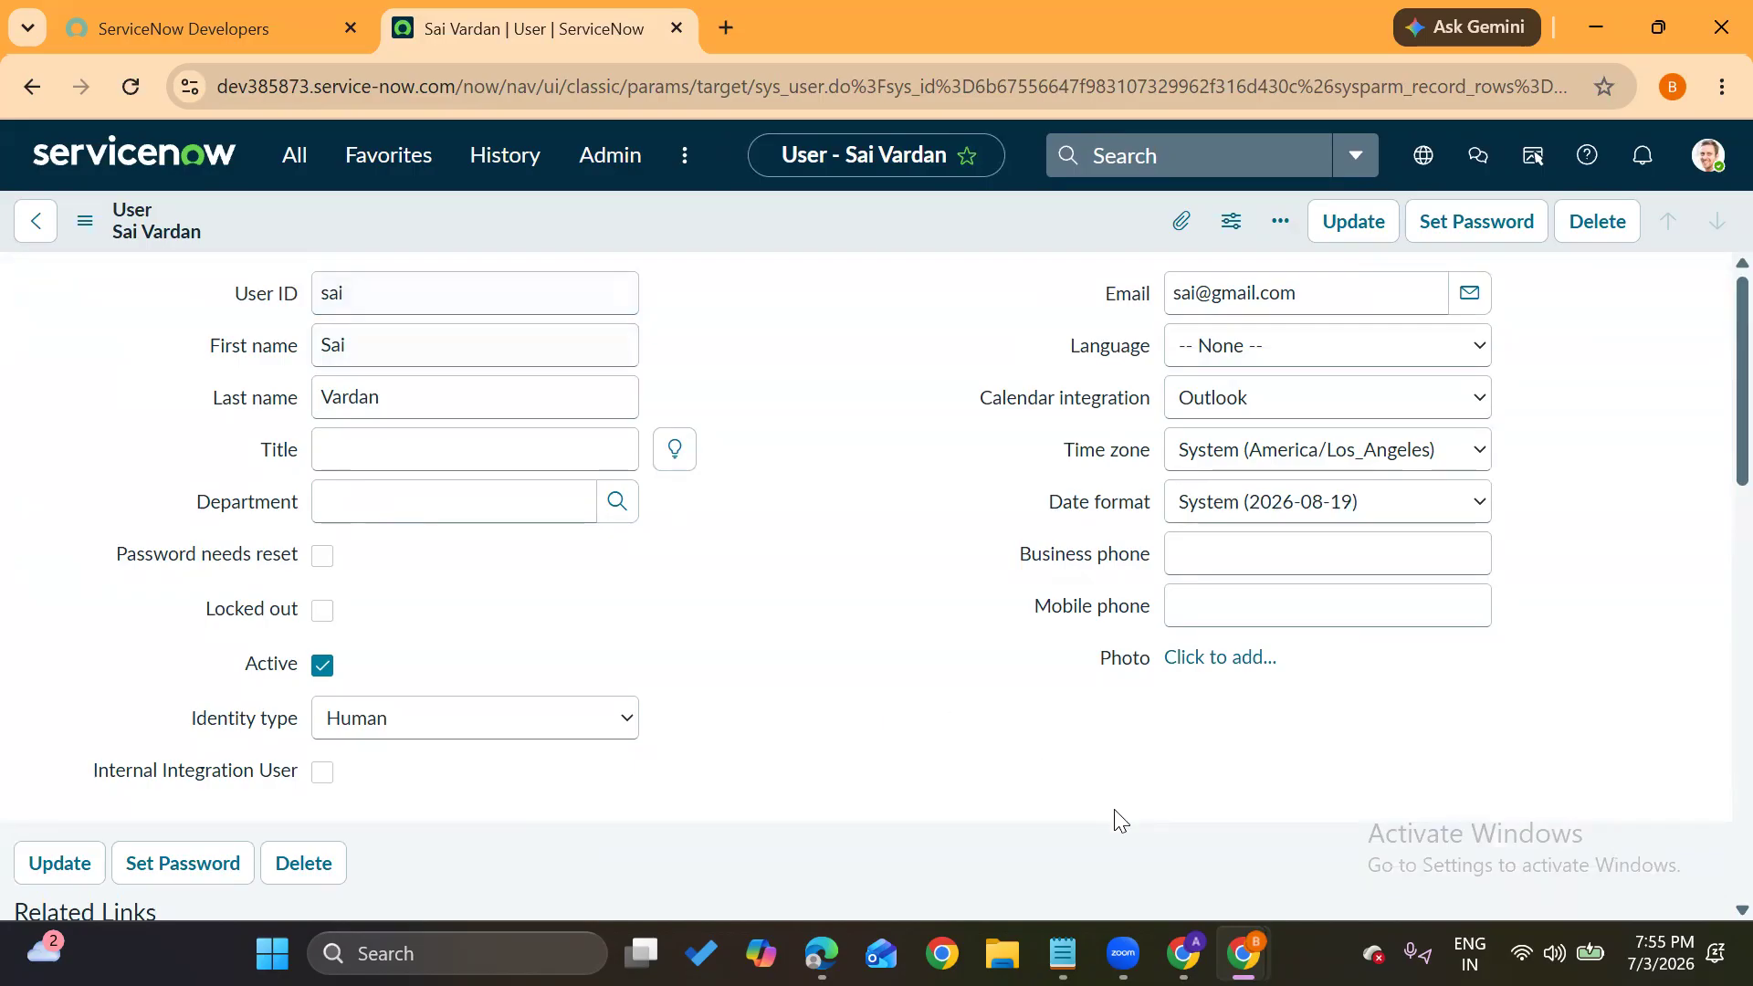
Bring the incognito Service Portal window forward and switch to its other ServiceNow tab
mouse_move(1243, 953)
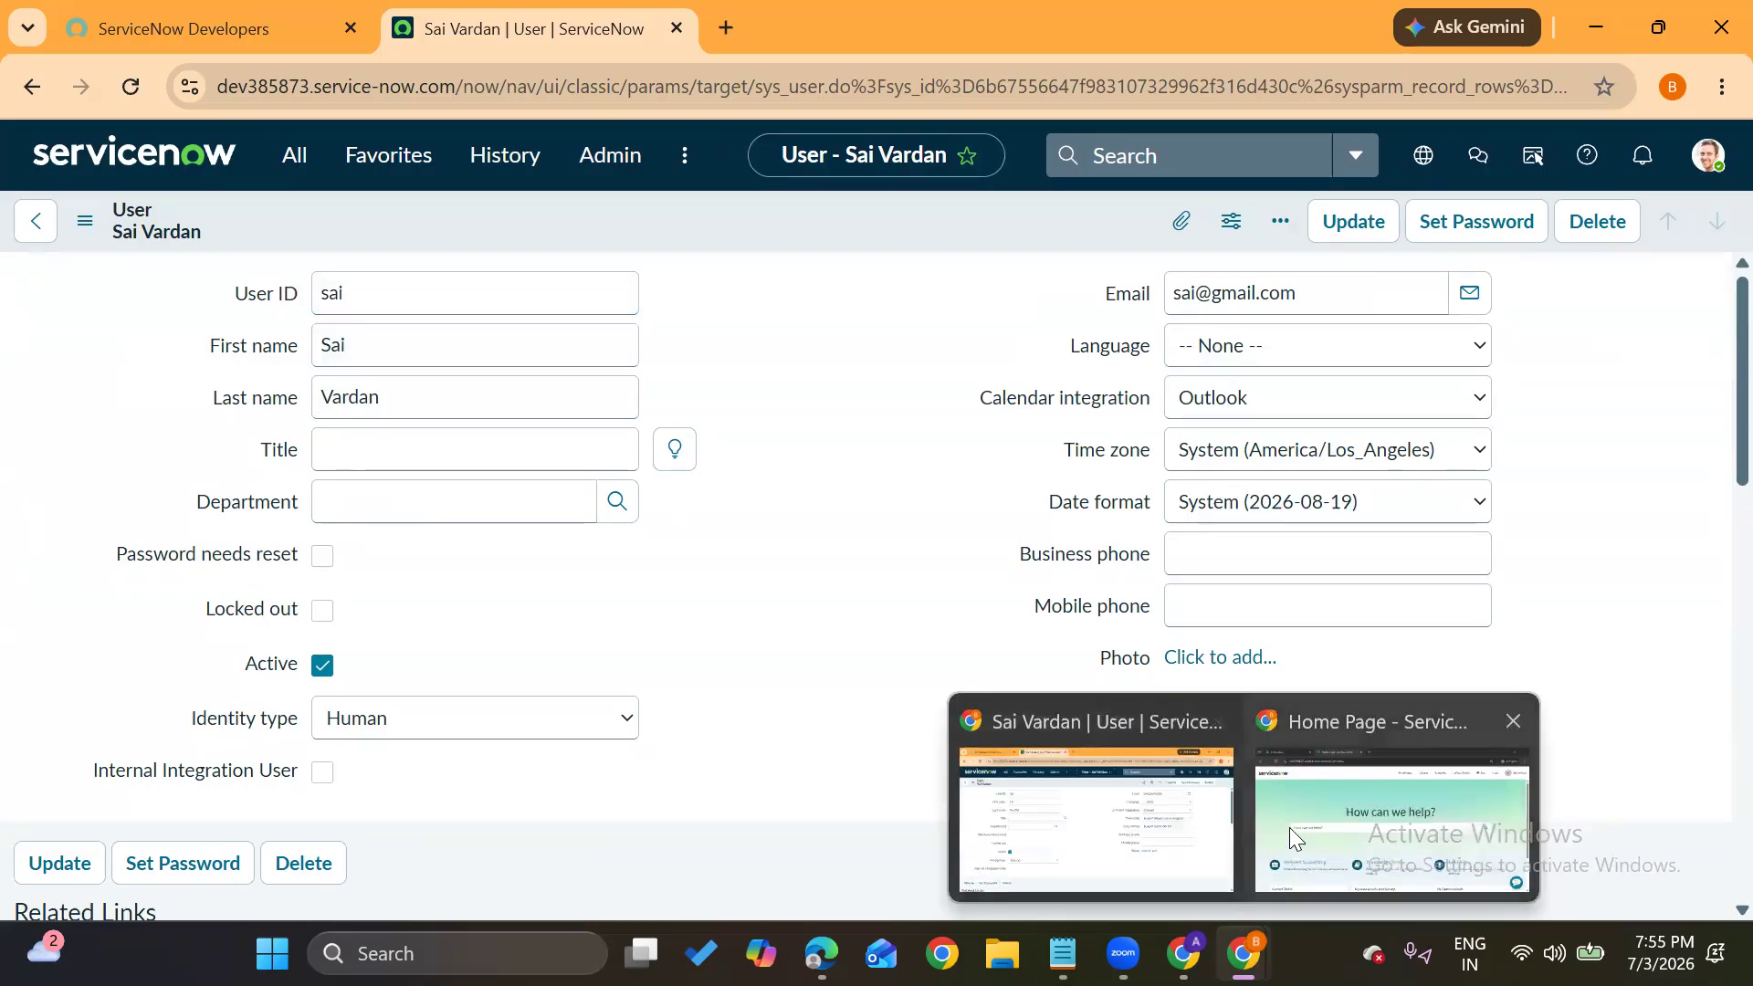
click(1348, 796)
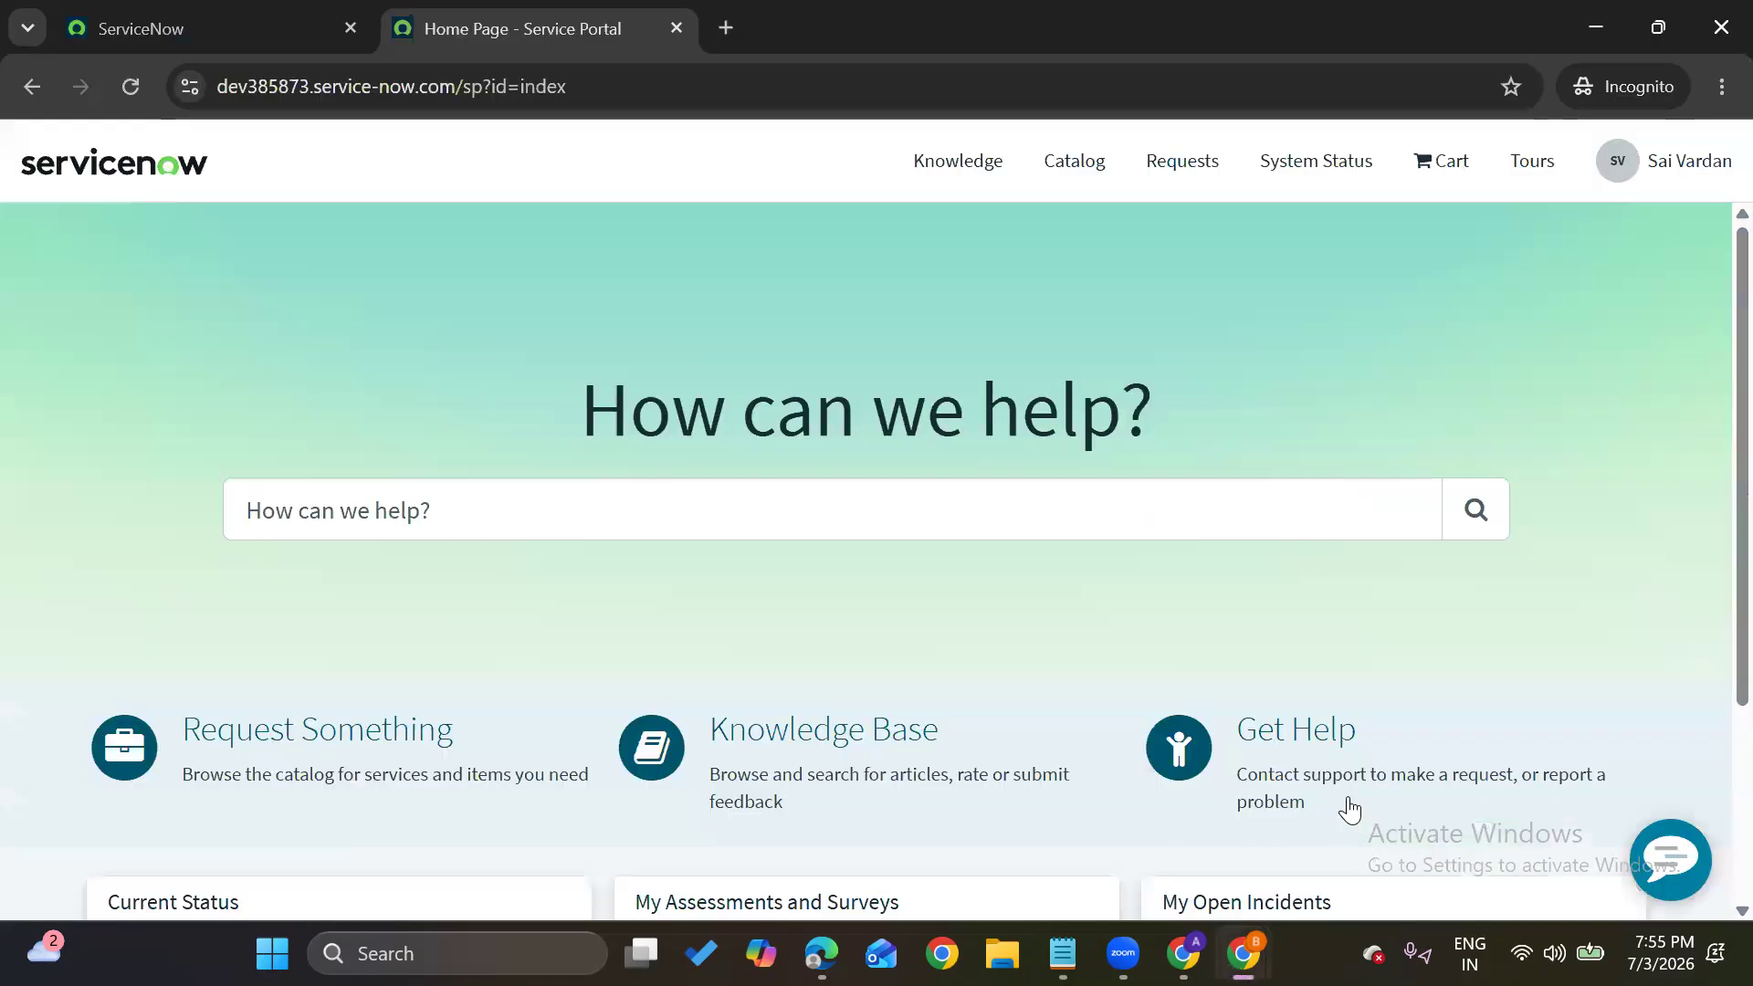
click(160, 18)
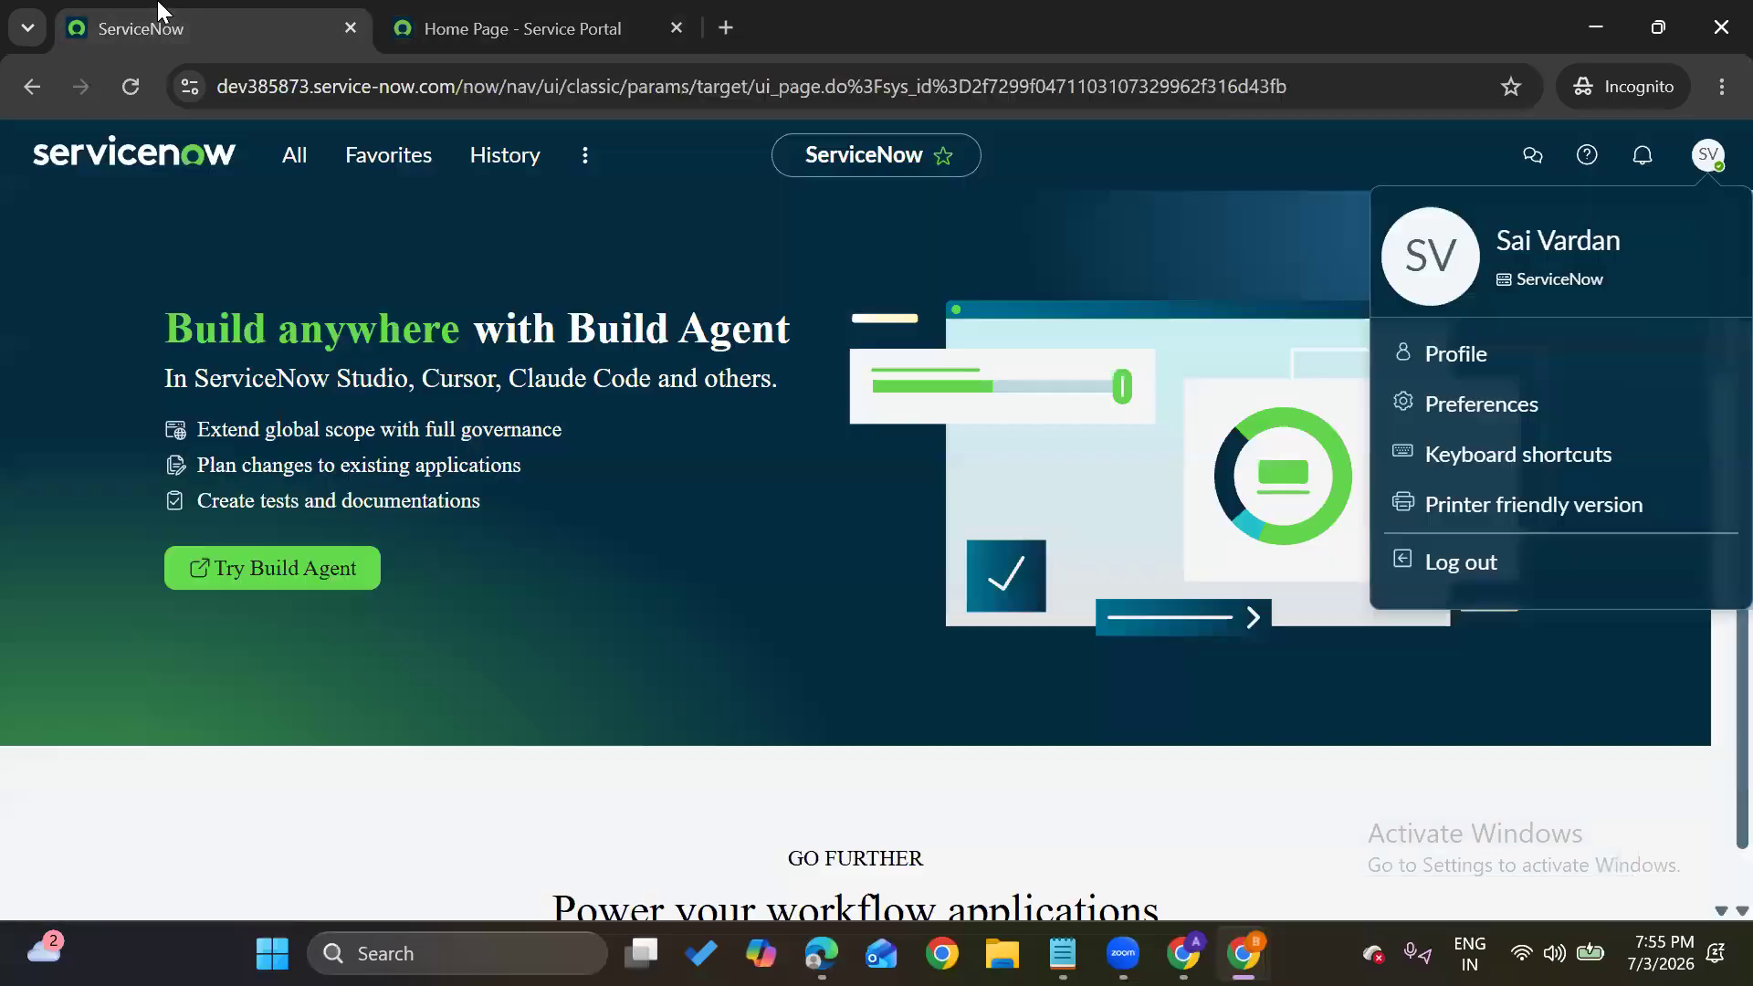
Log out and sign back in as the test user with their user ID and password, then check the account menu
click(1456, 555)
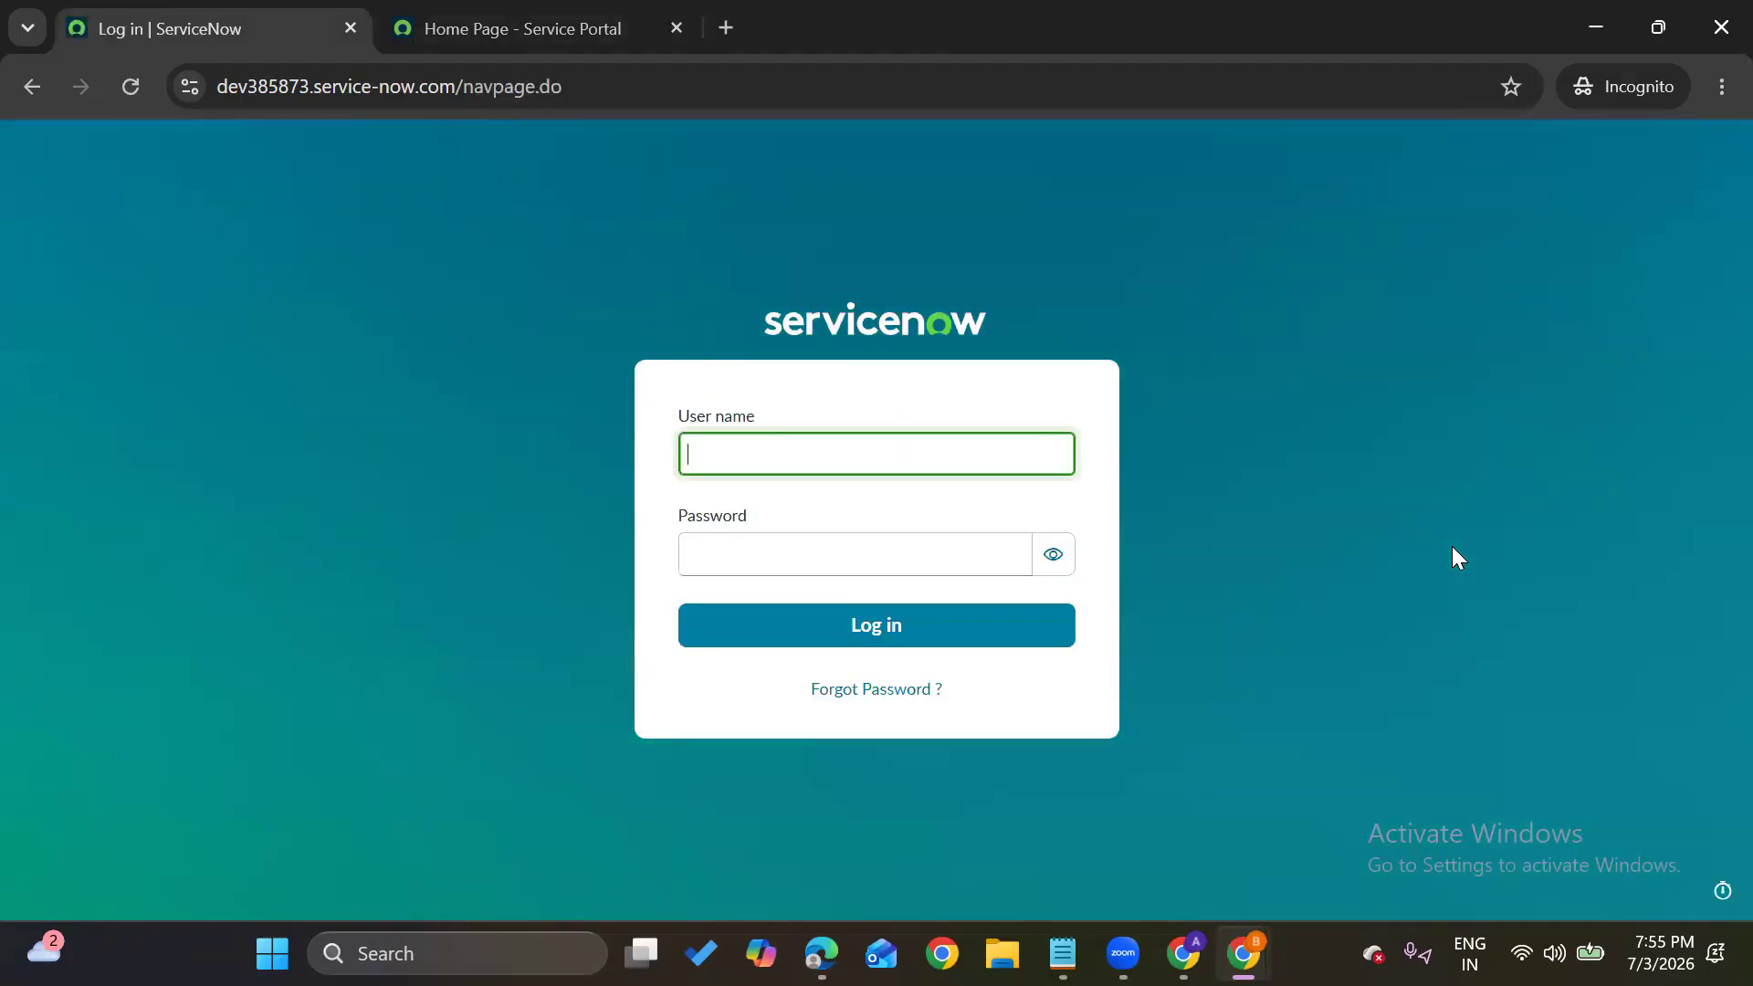
text(sai)
key(Tab)
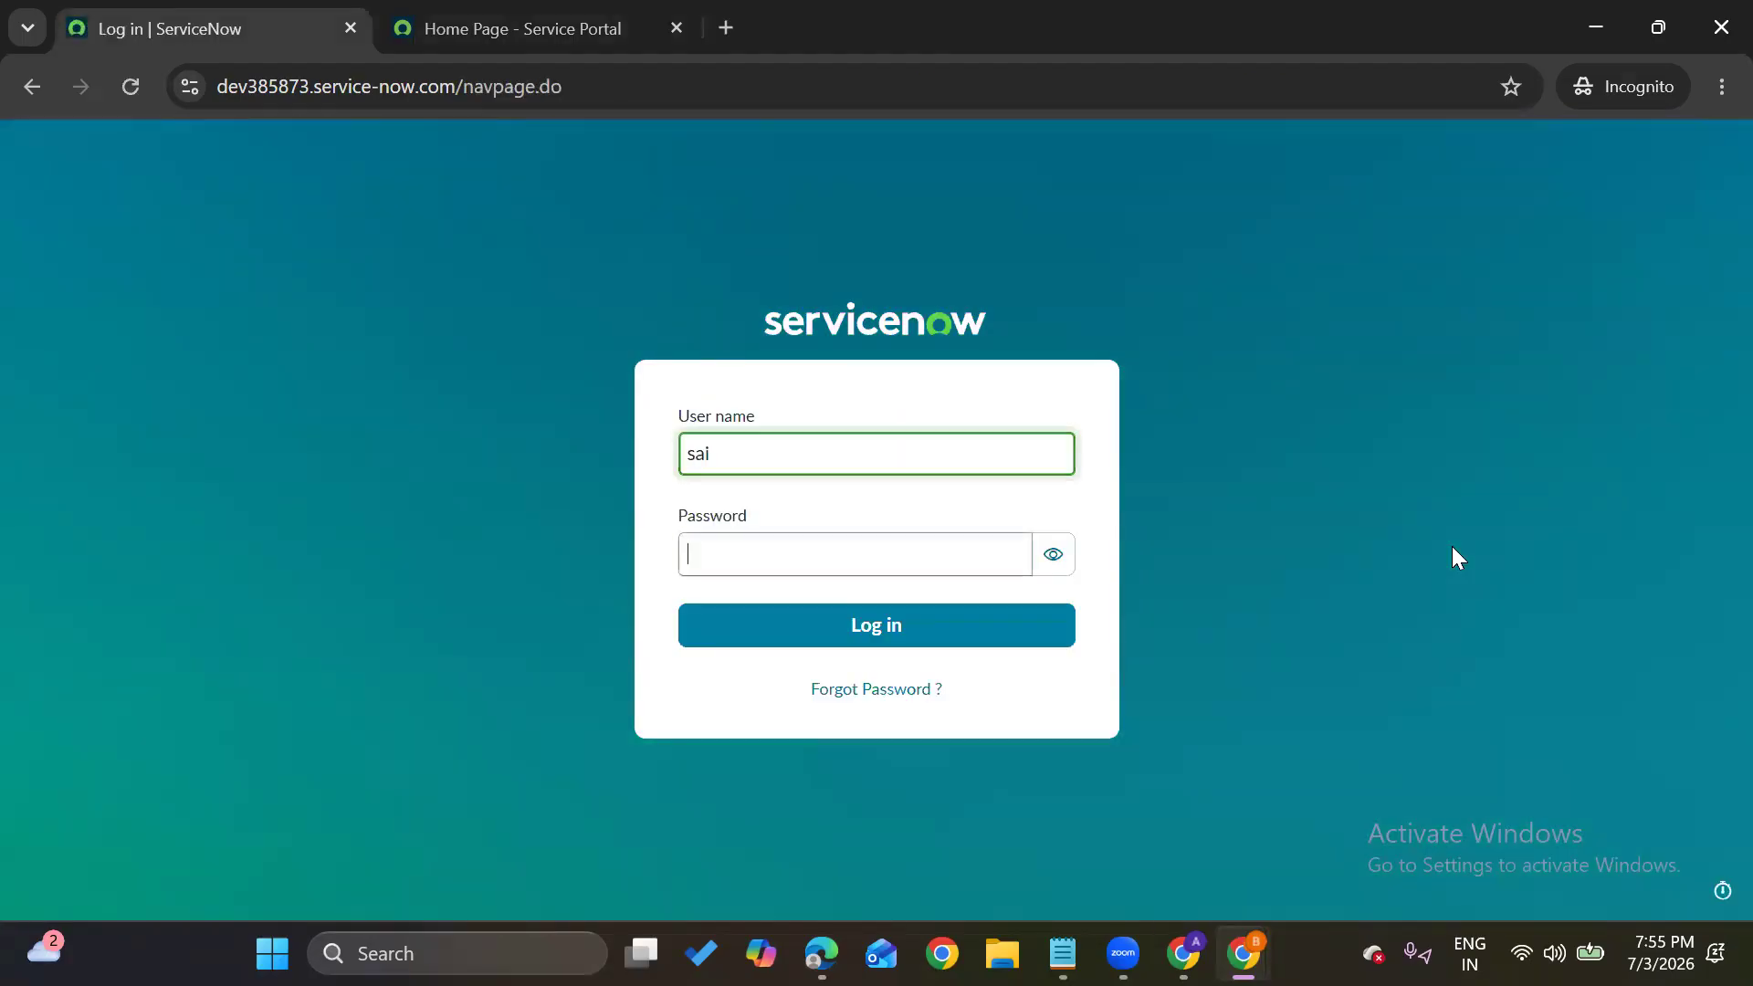
text(••)
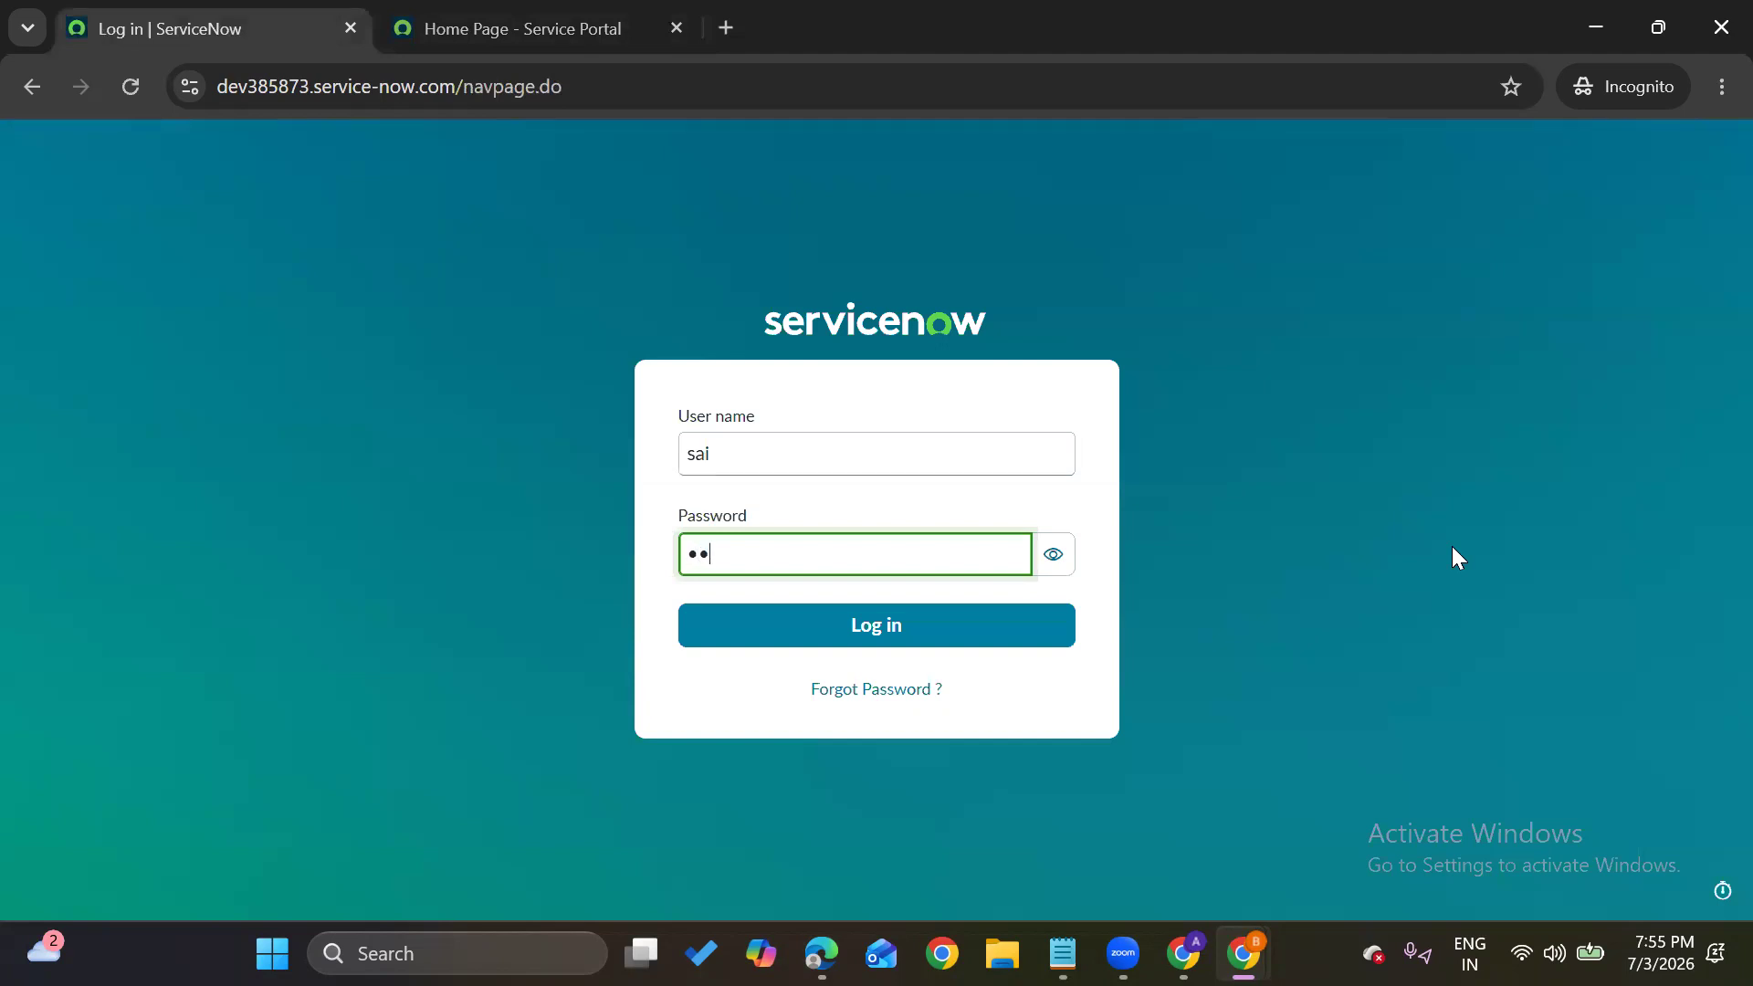
text(••••••)
key(Return)
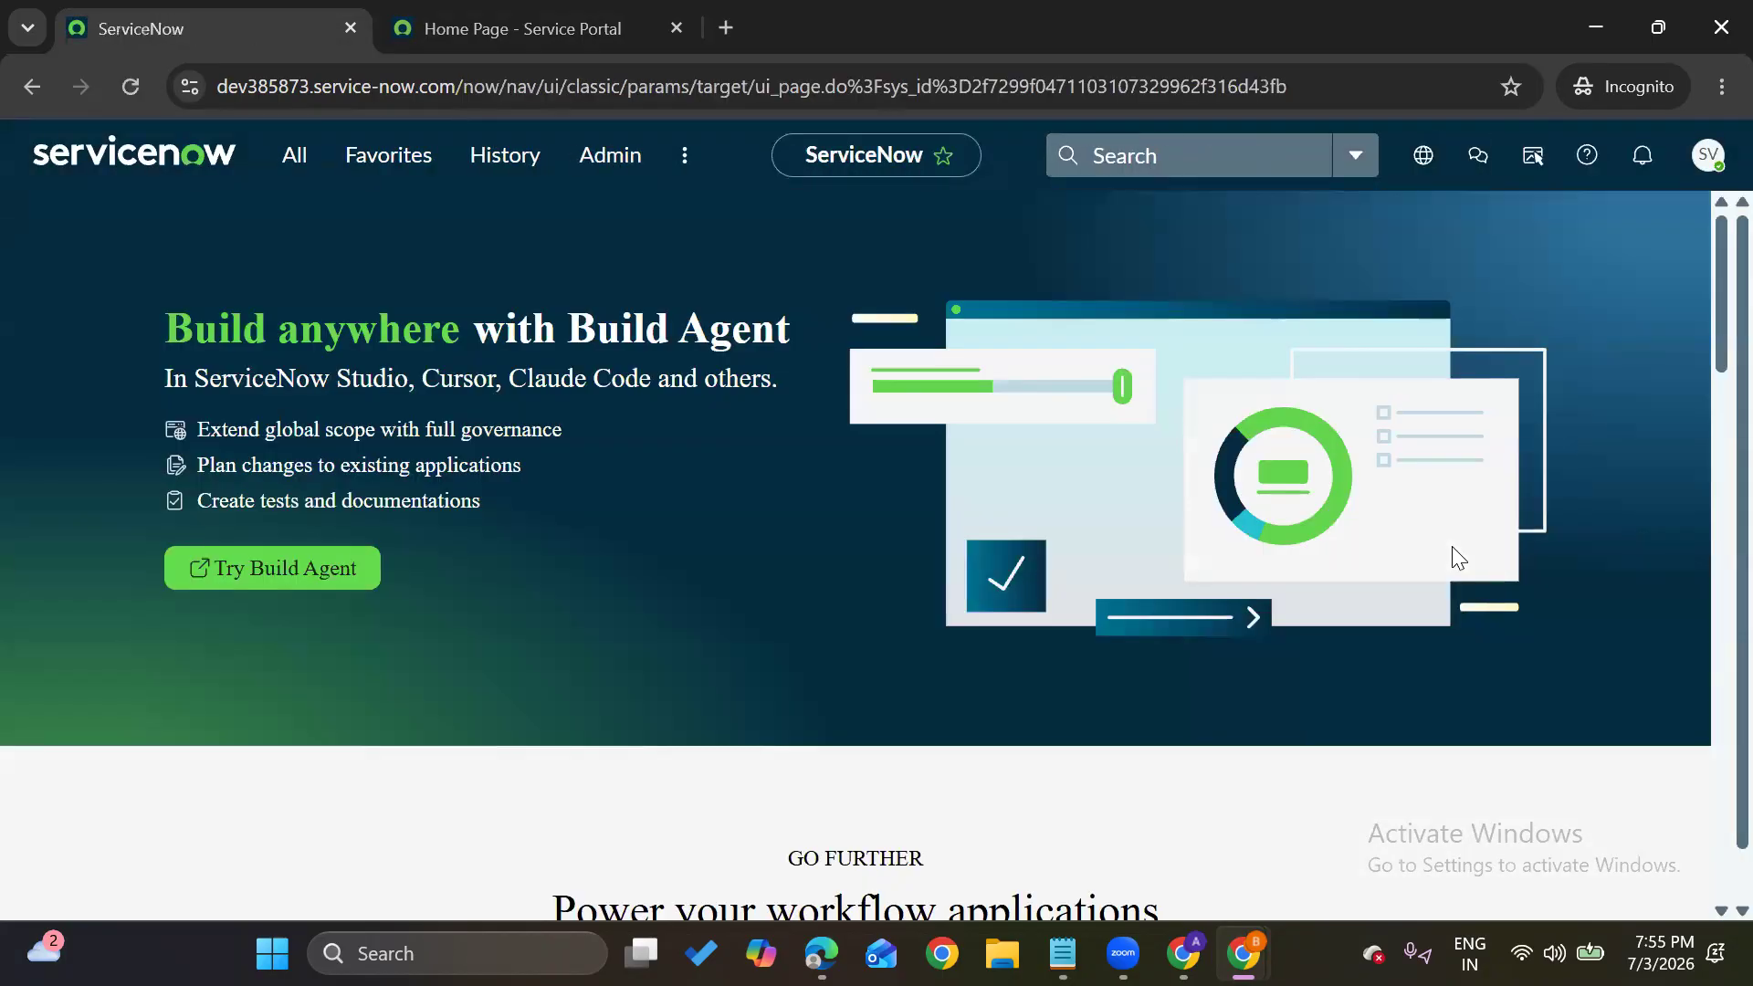
click(1712, 166)
Filter the application navigator by 'users' and browse the matching modules
click(1713, 166)
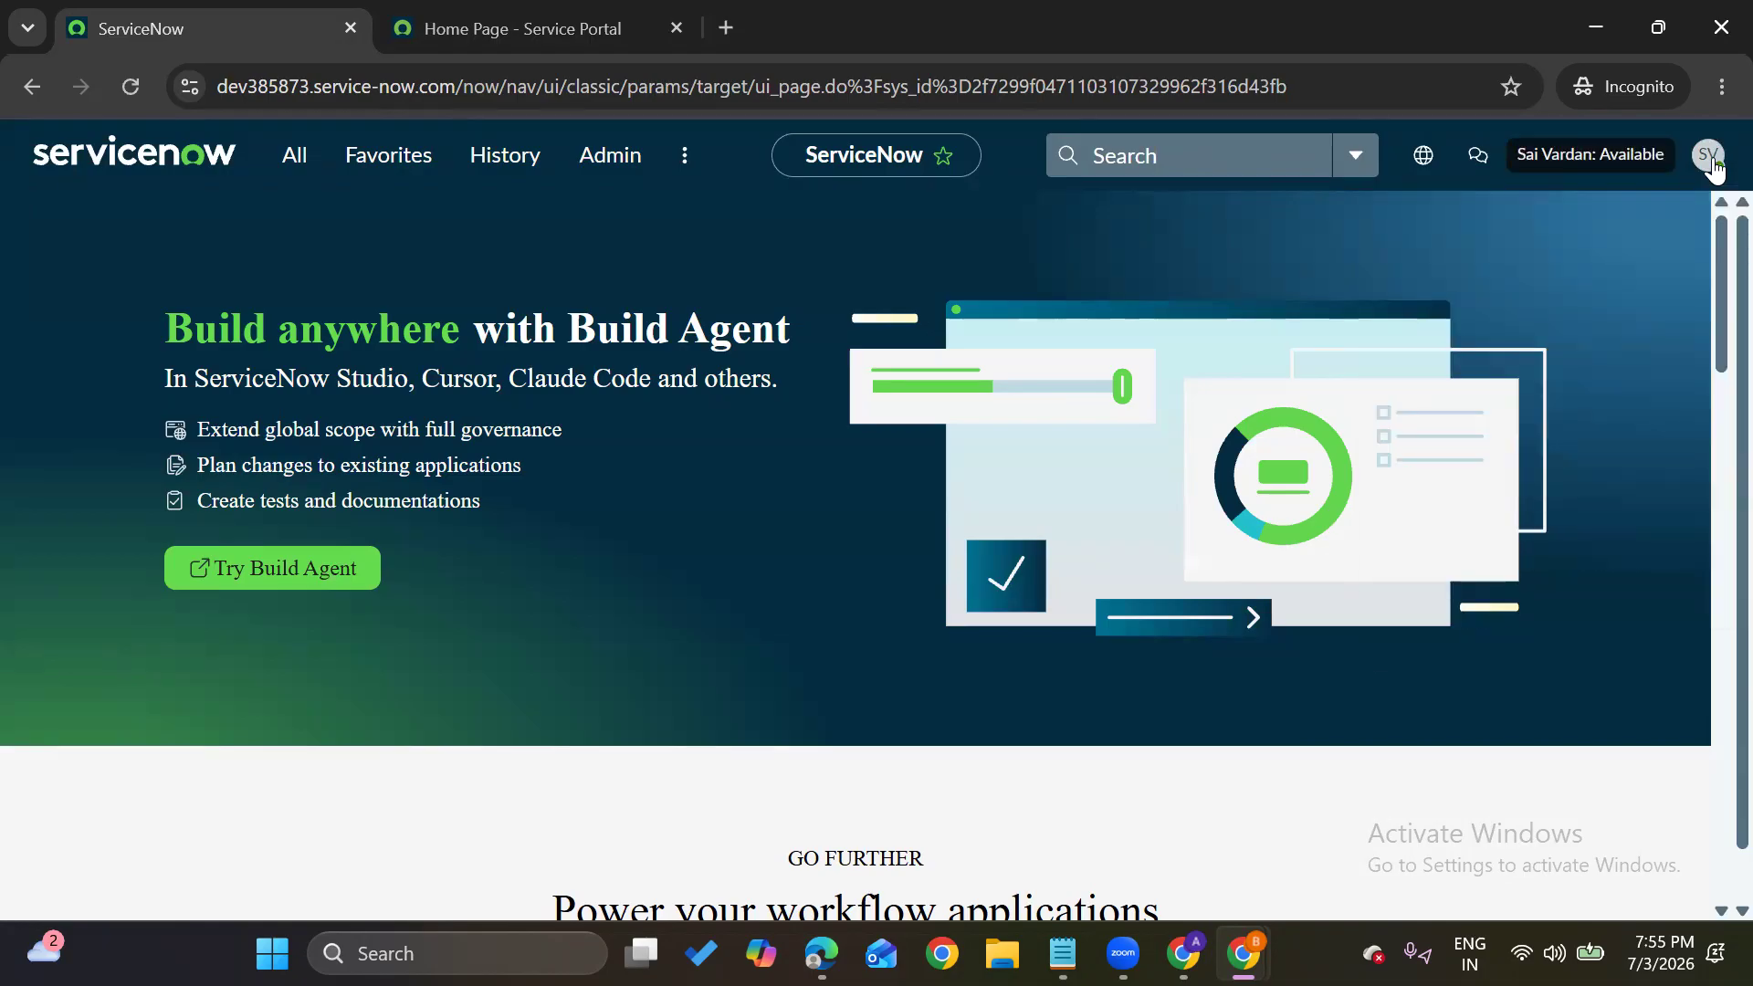
click(293, 159)
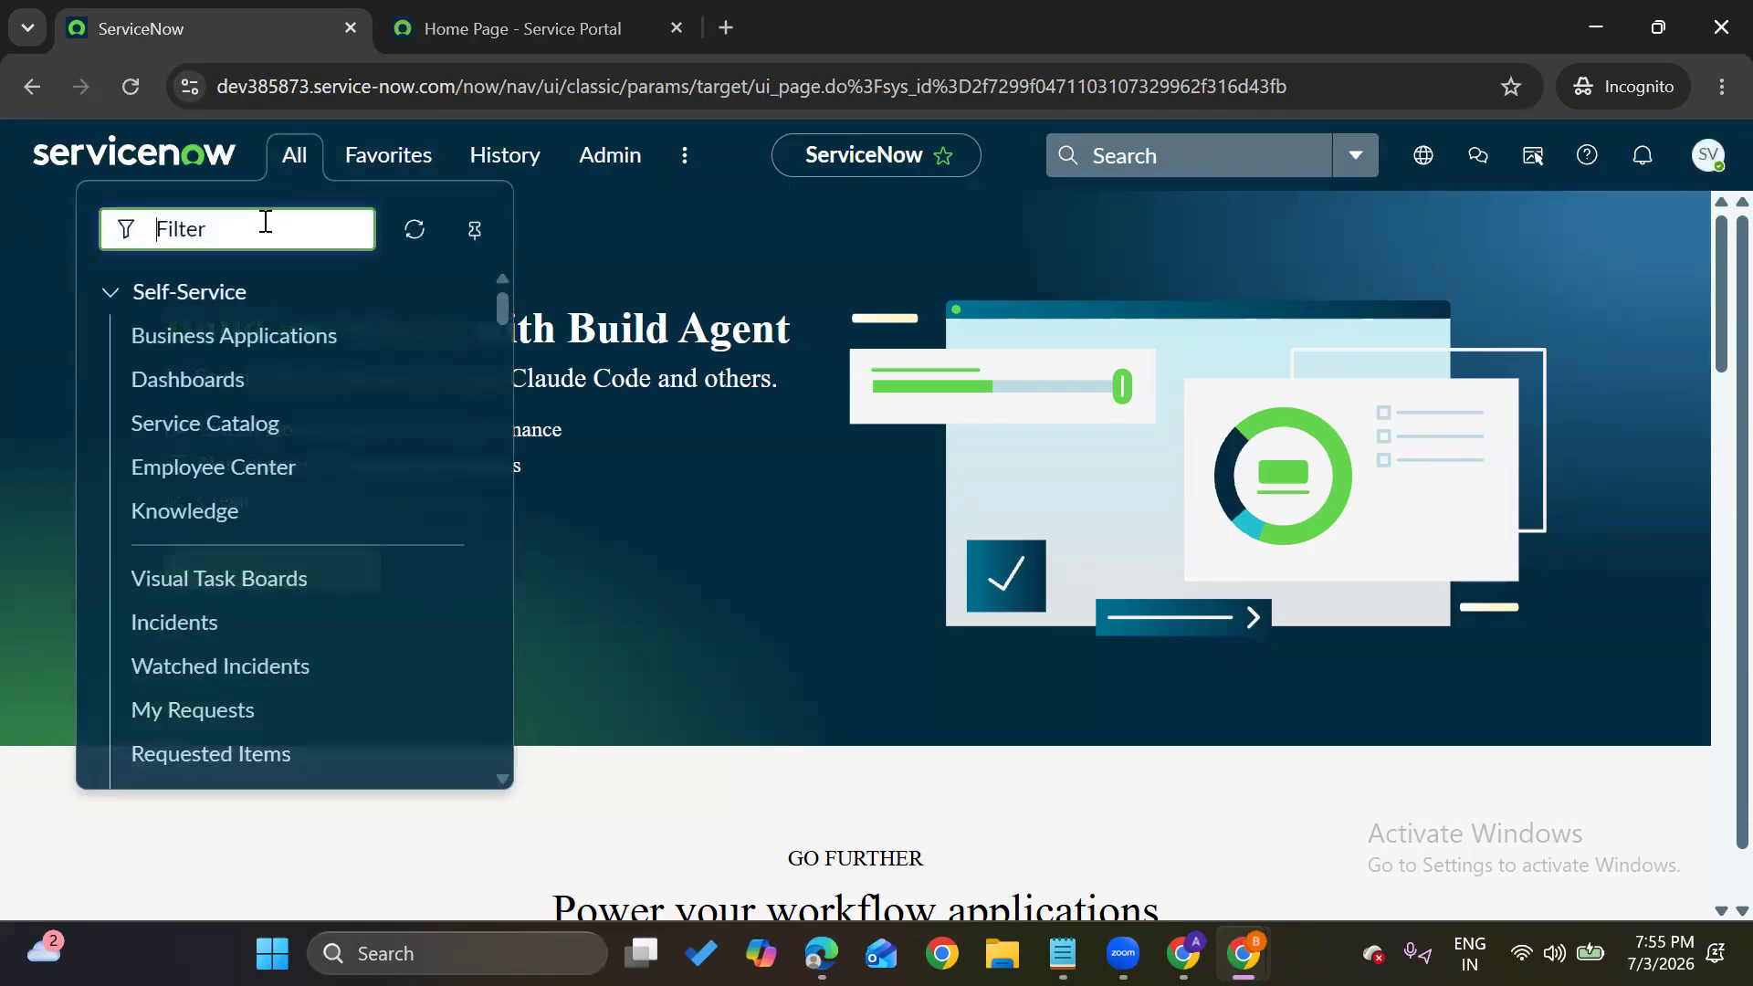
text(users)
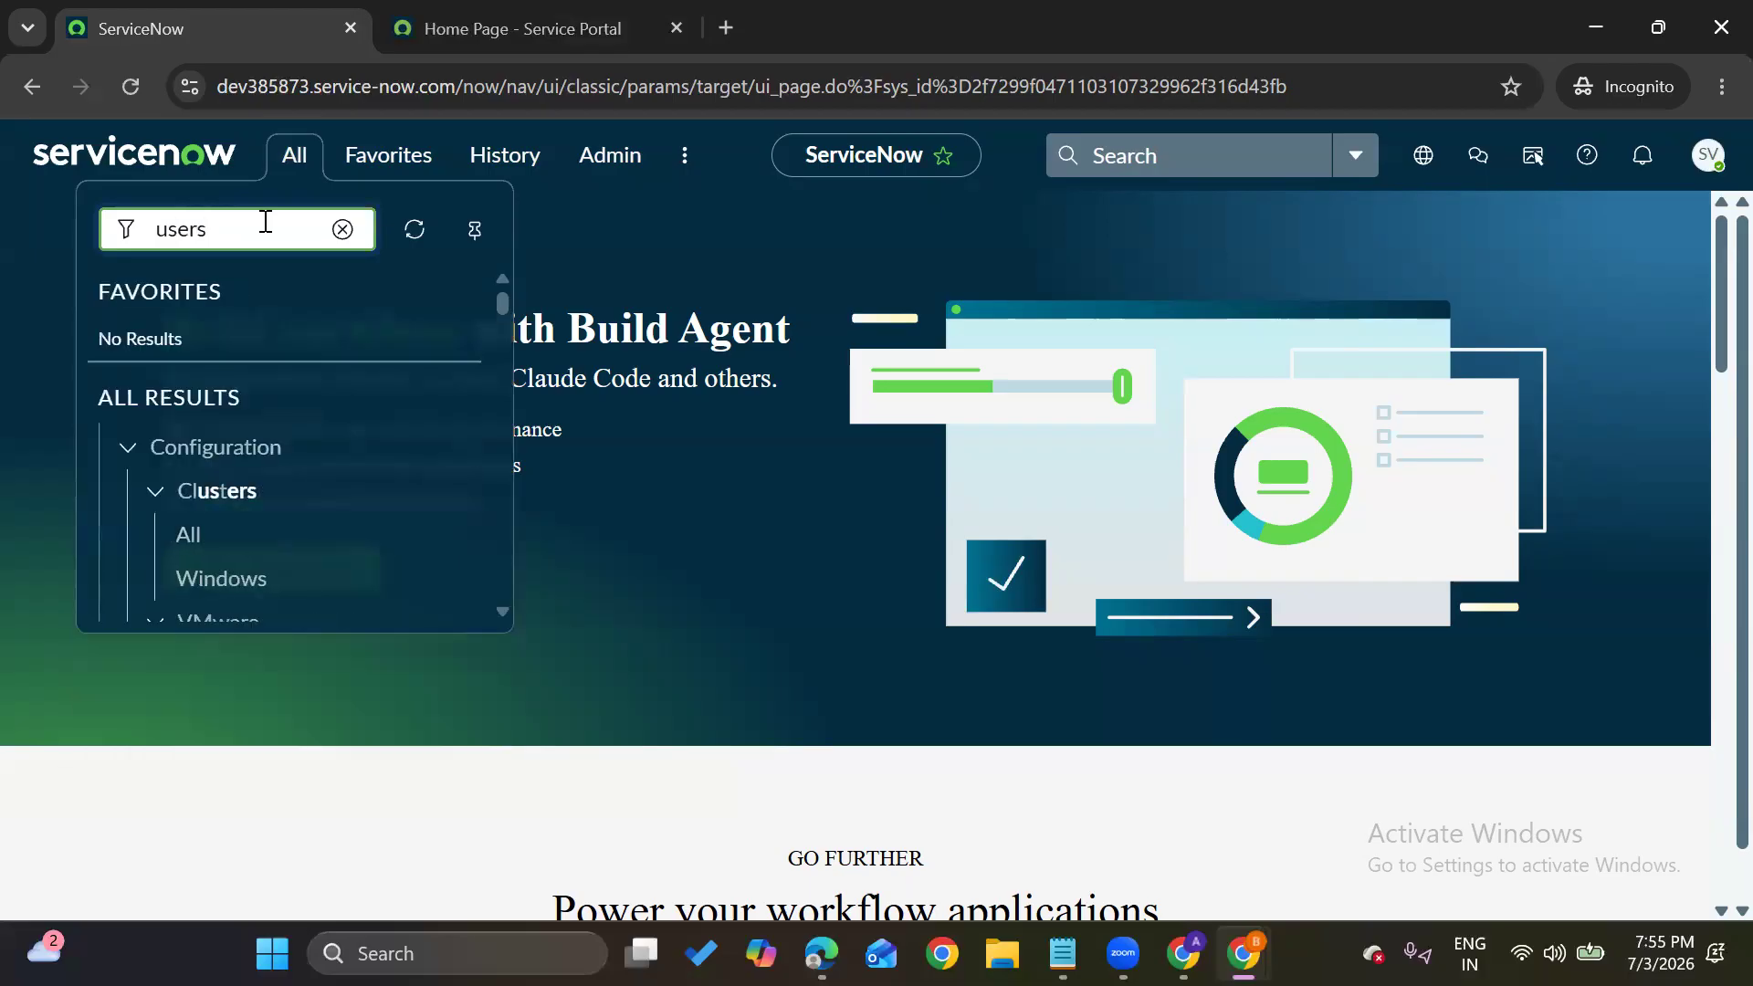
scroll(254, 529, down, 5)
scroll(258, 537, down, 4)
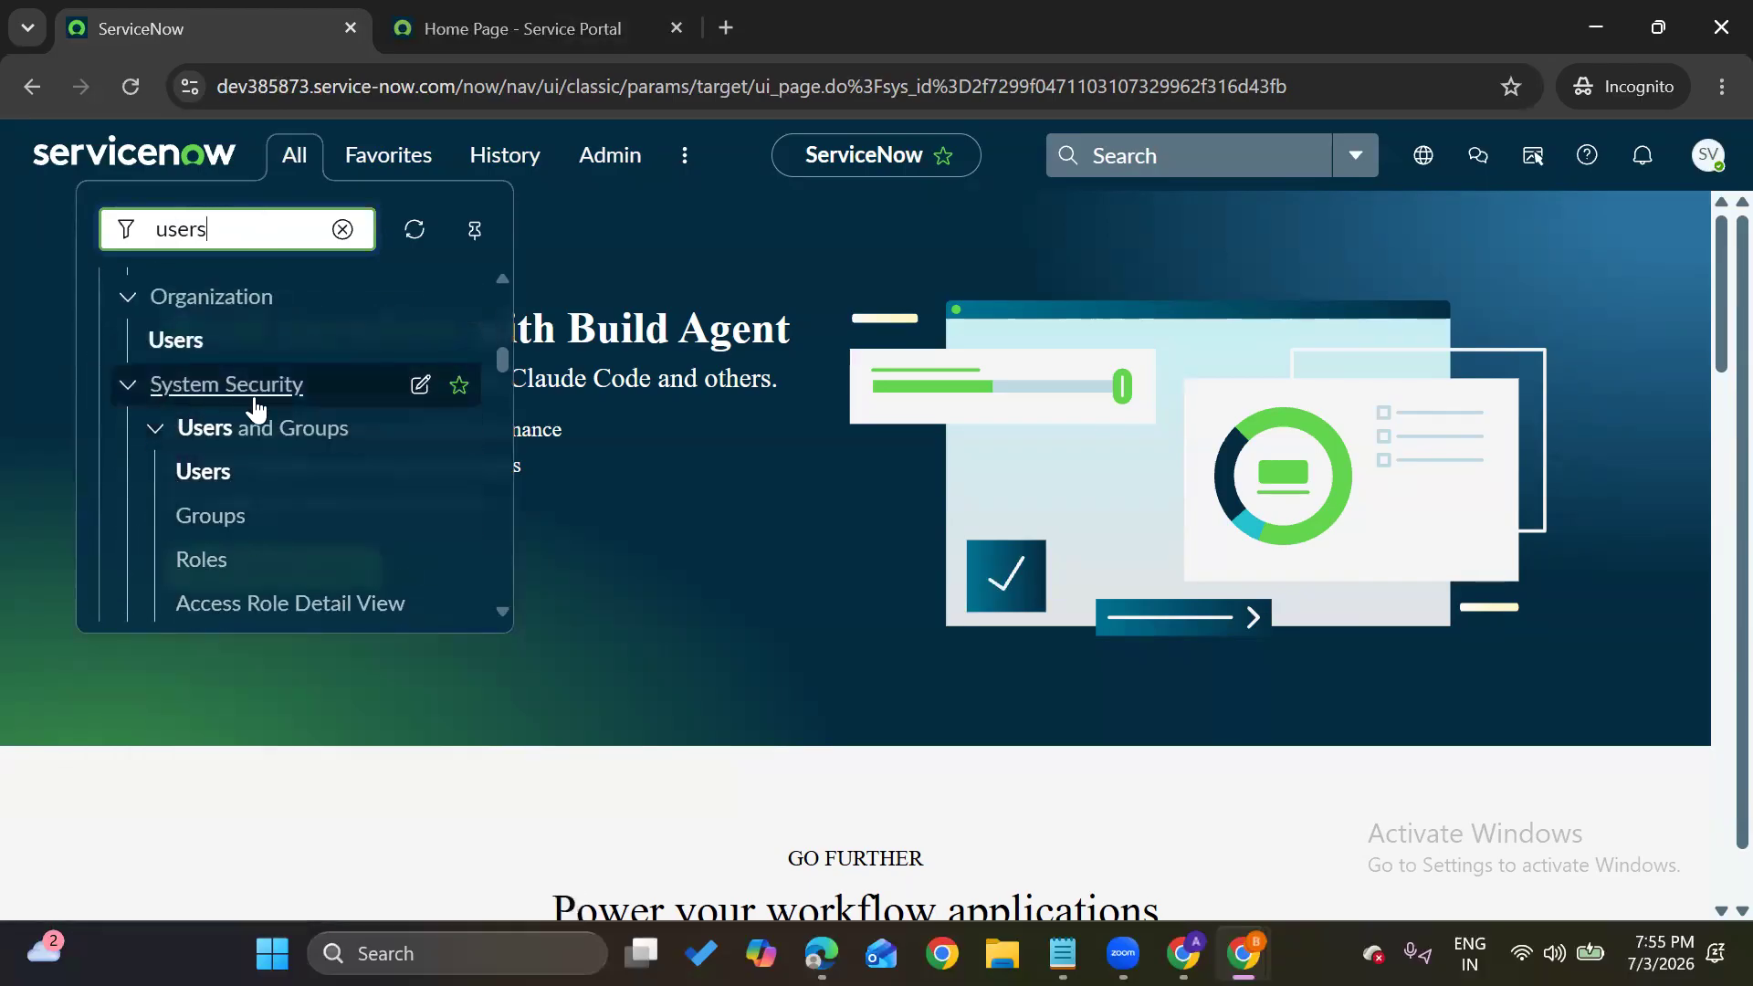
scroll(220, 457, down, 4)
scroll(201, 493, down, 3)
Search the navigator for 'client scr' and 'script incl' modules, then clear the filter
drag(244, 236, 79, 223)
text(client scr)
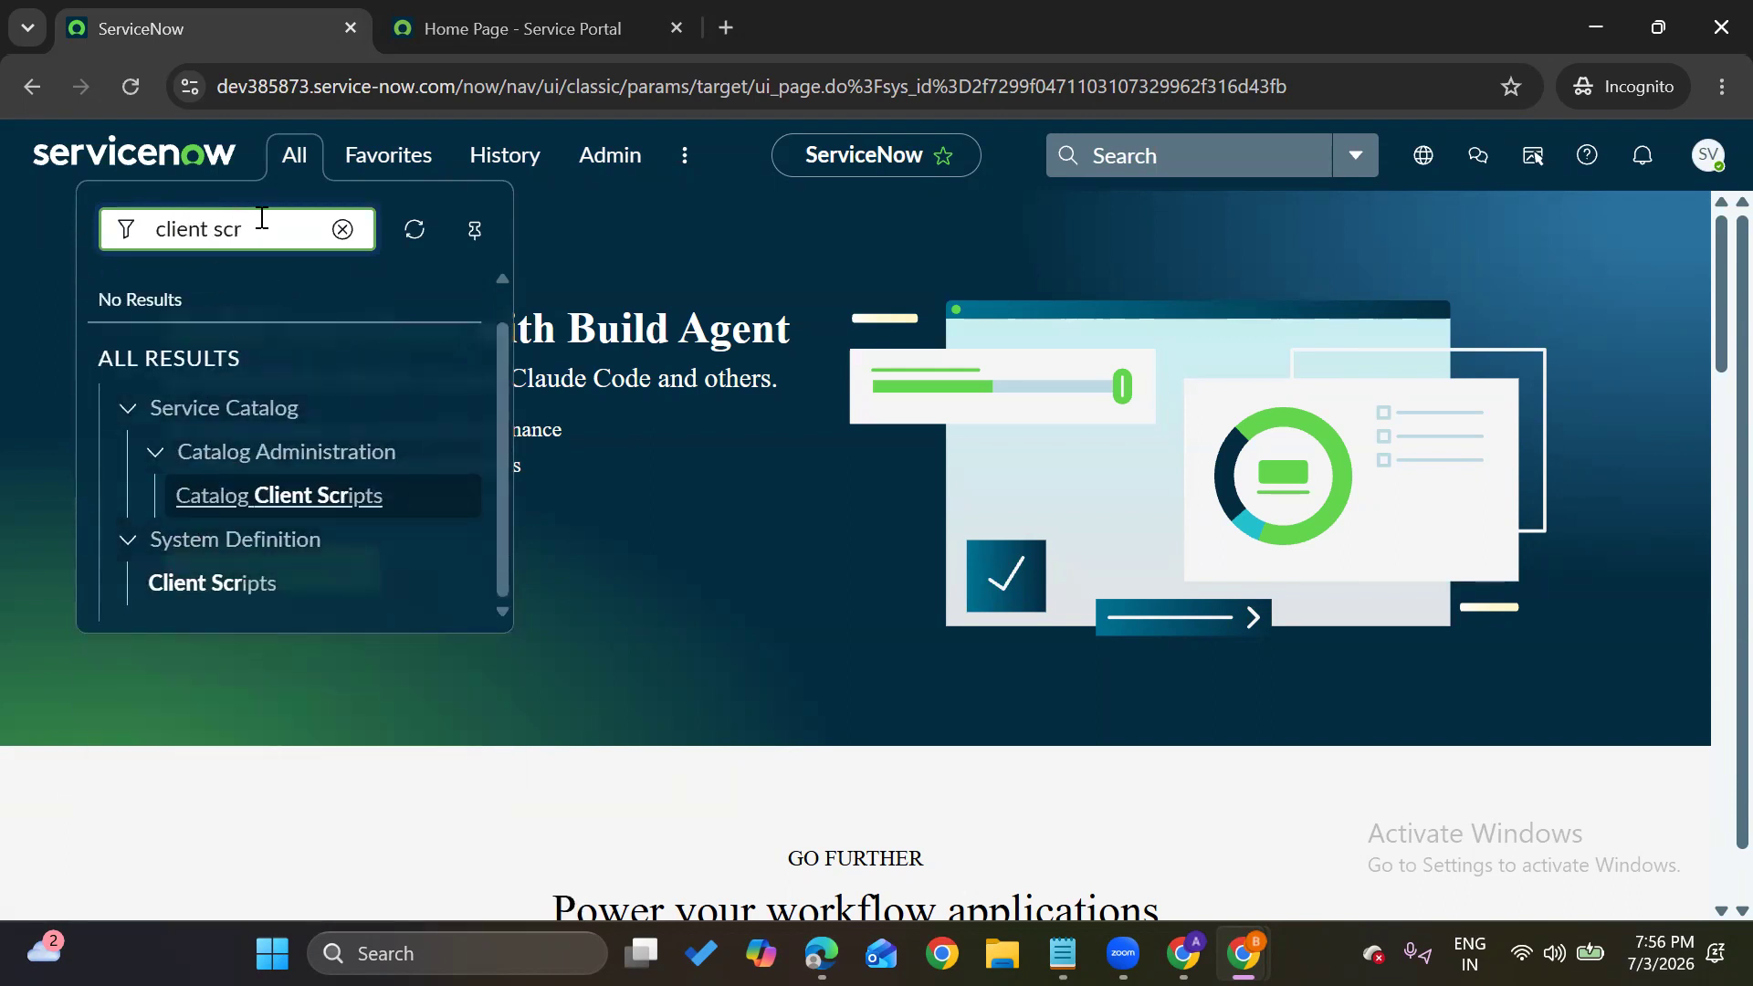
drag(262, 217, 118, 226)
text(scri[)
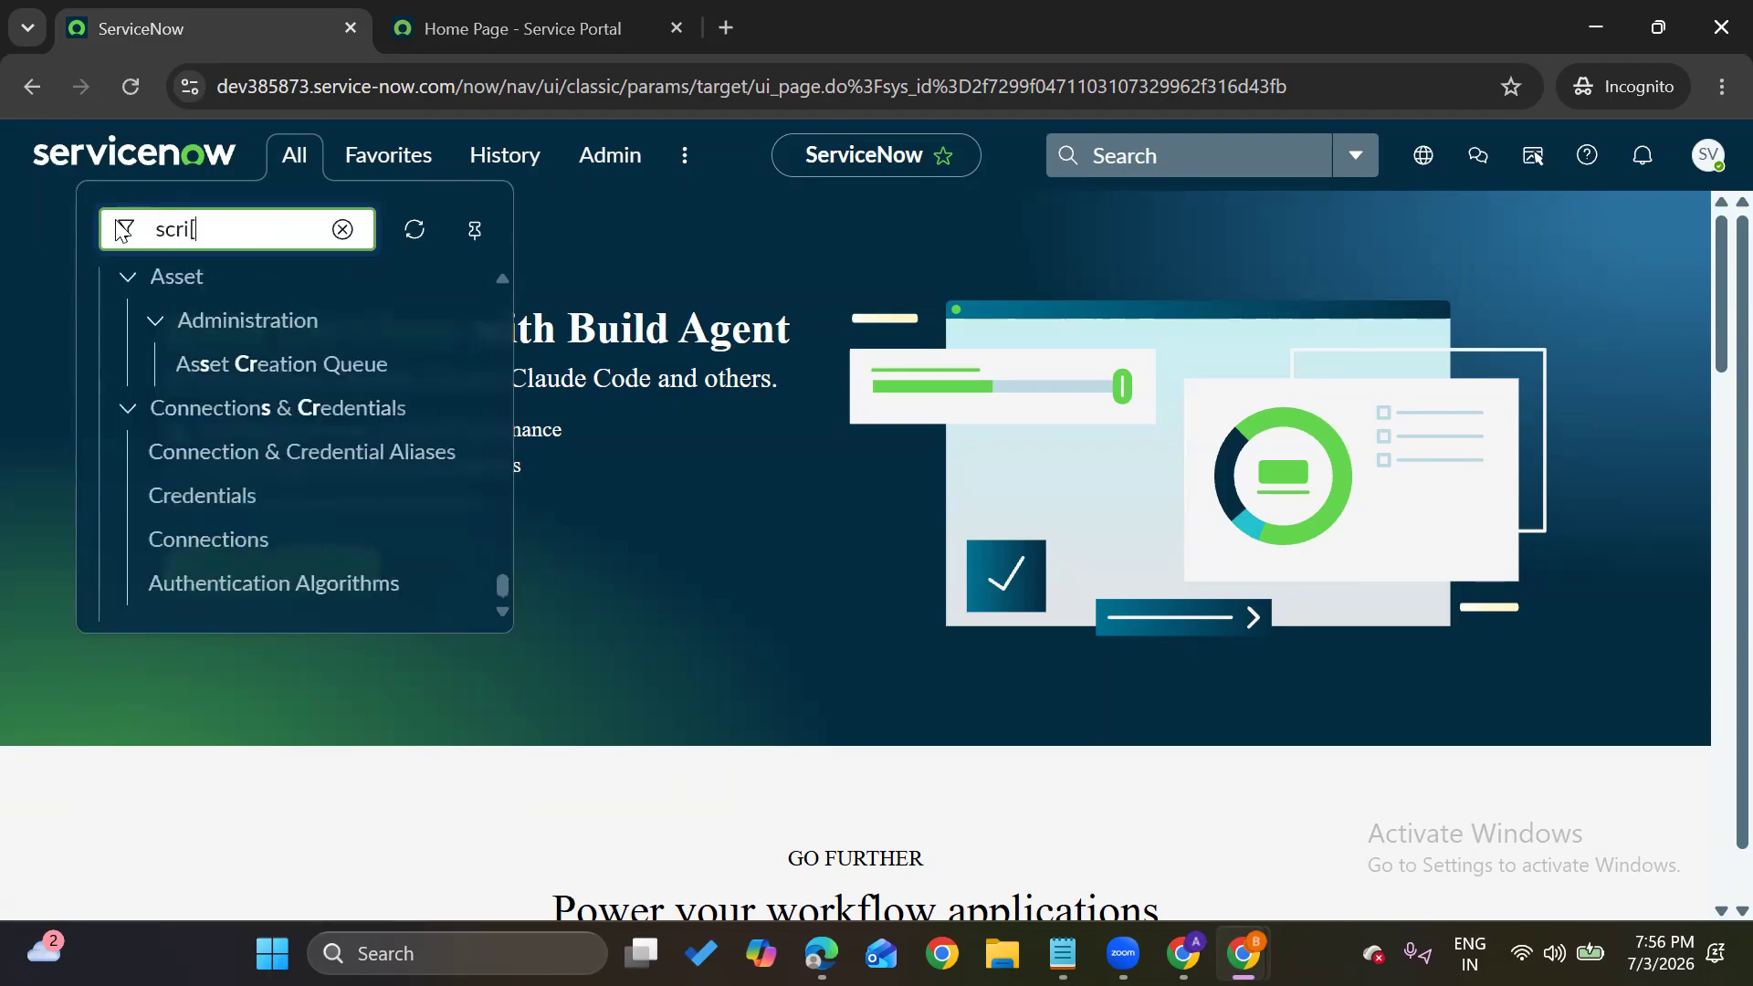
text(t)
key(Delete)
text(pt)
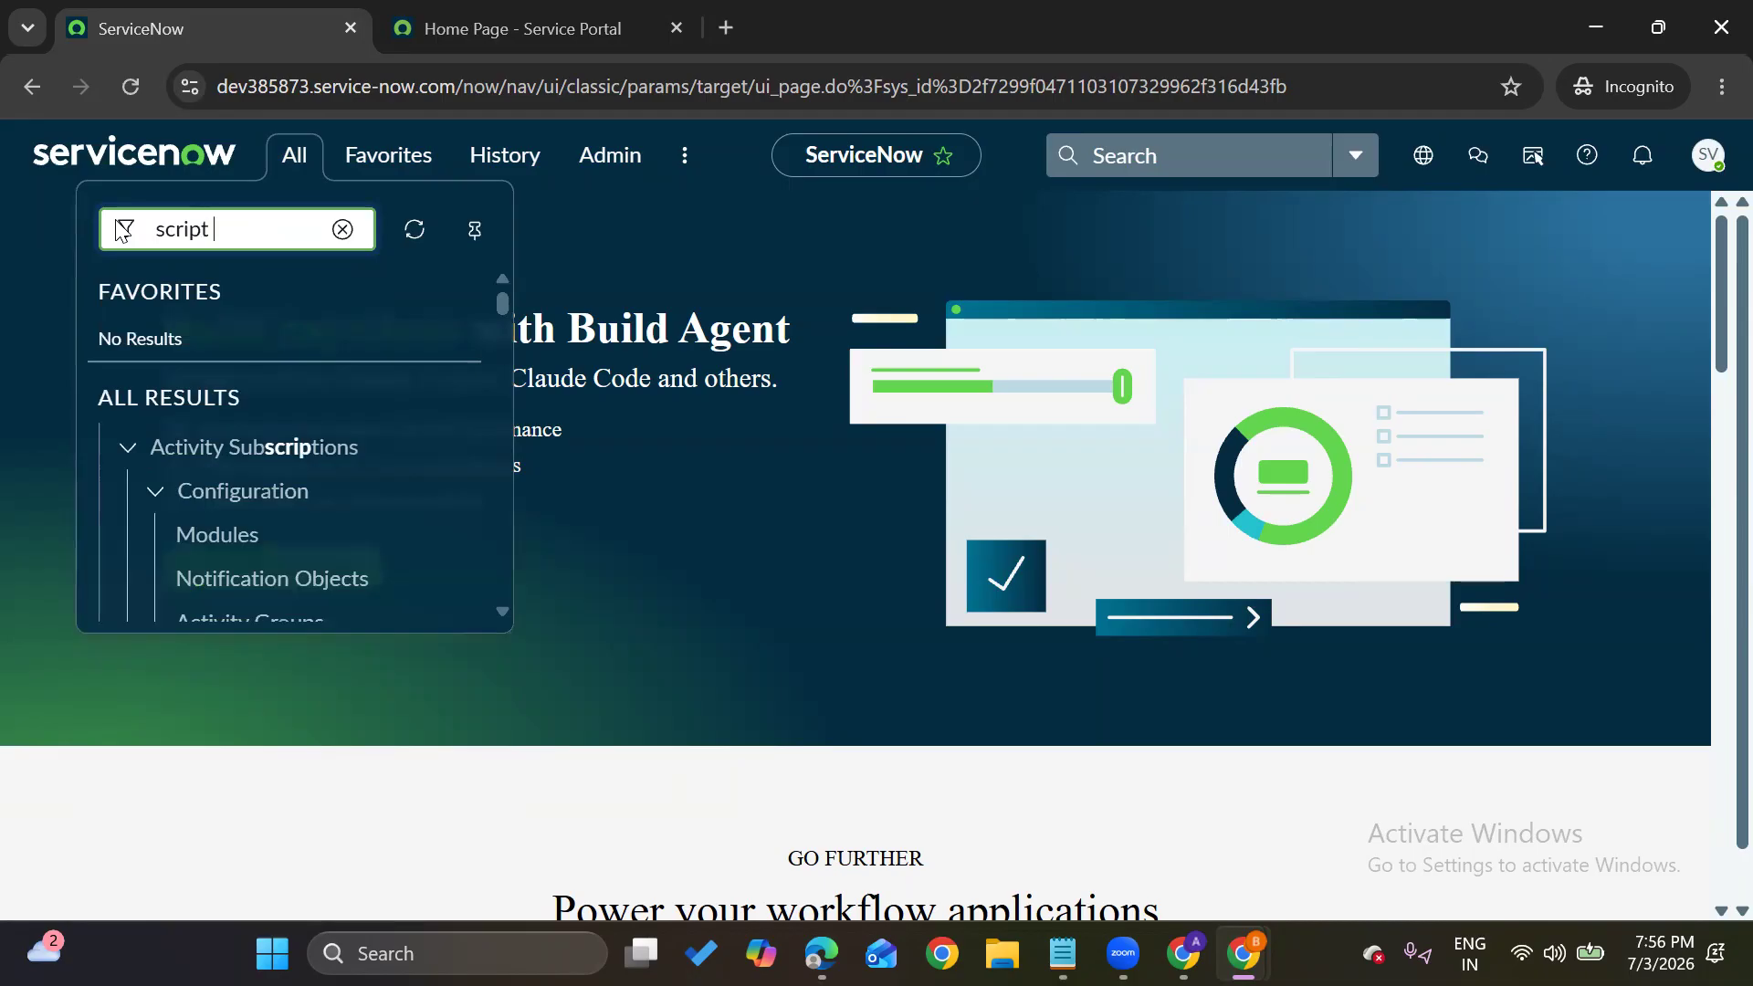
text( incl)
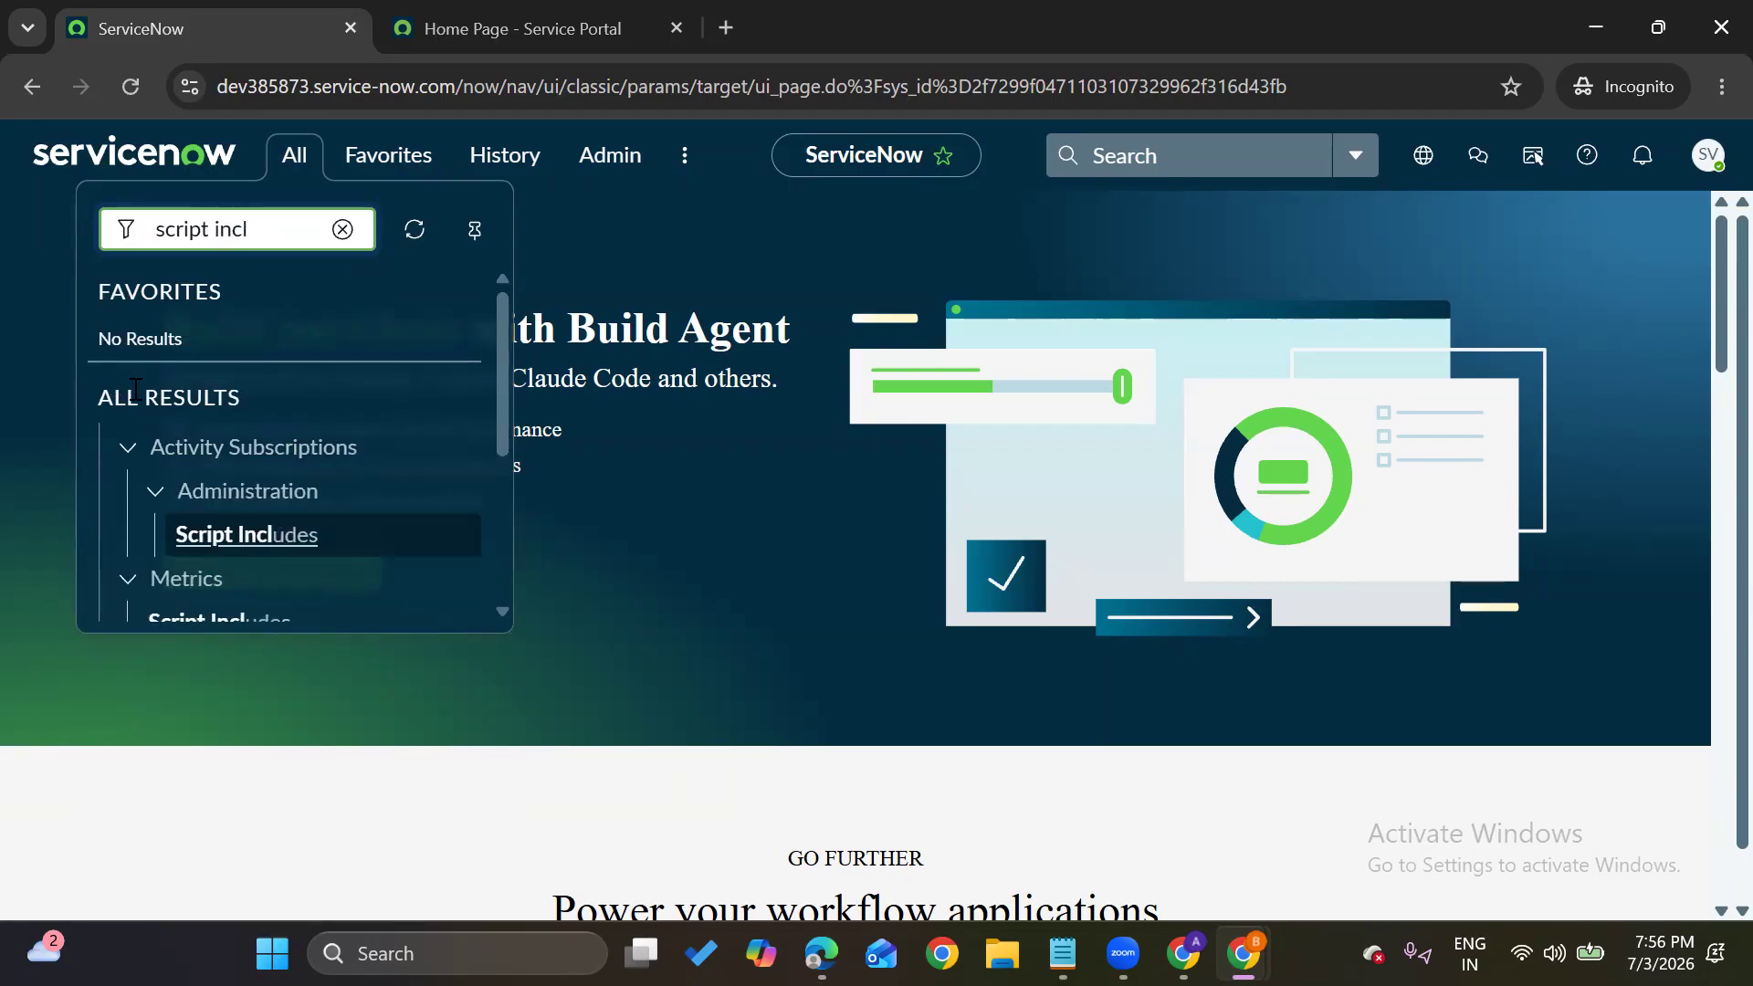
scroll(247, 550, down, 5)
click(341, 228)
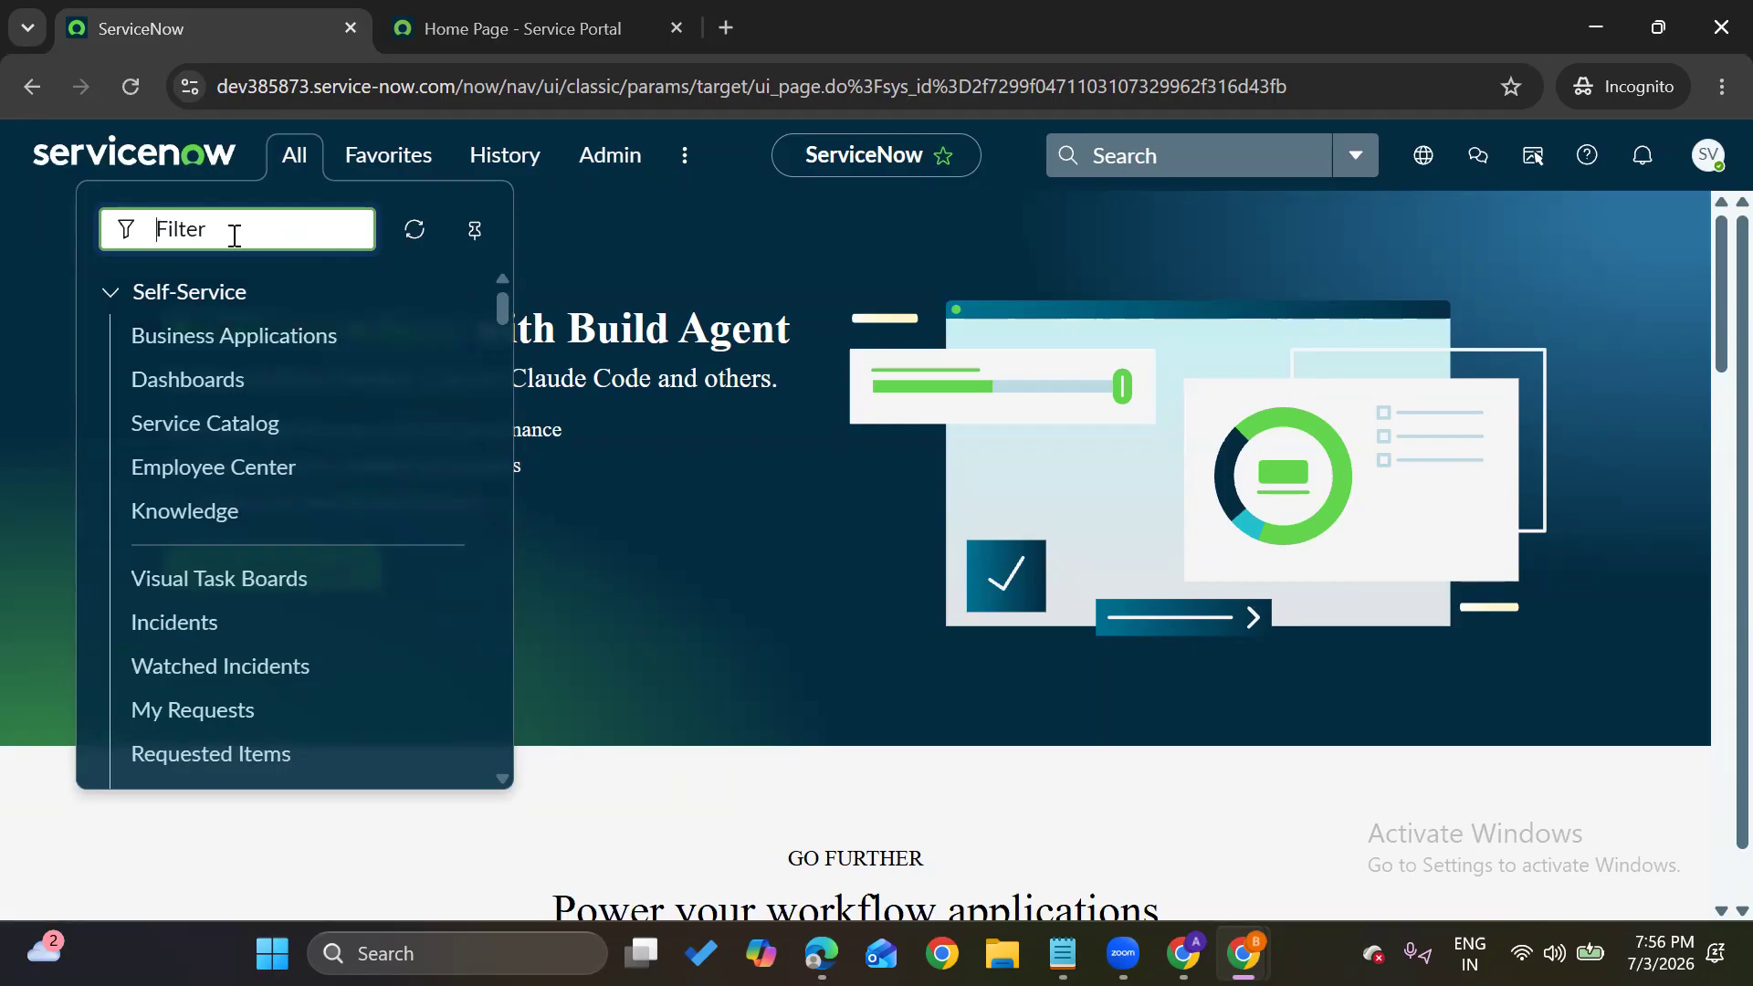
Filter the navigator for 'incident' and open the list of open incidents
text(incident)
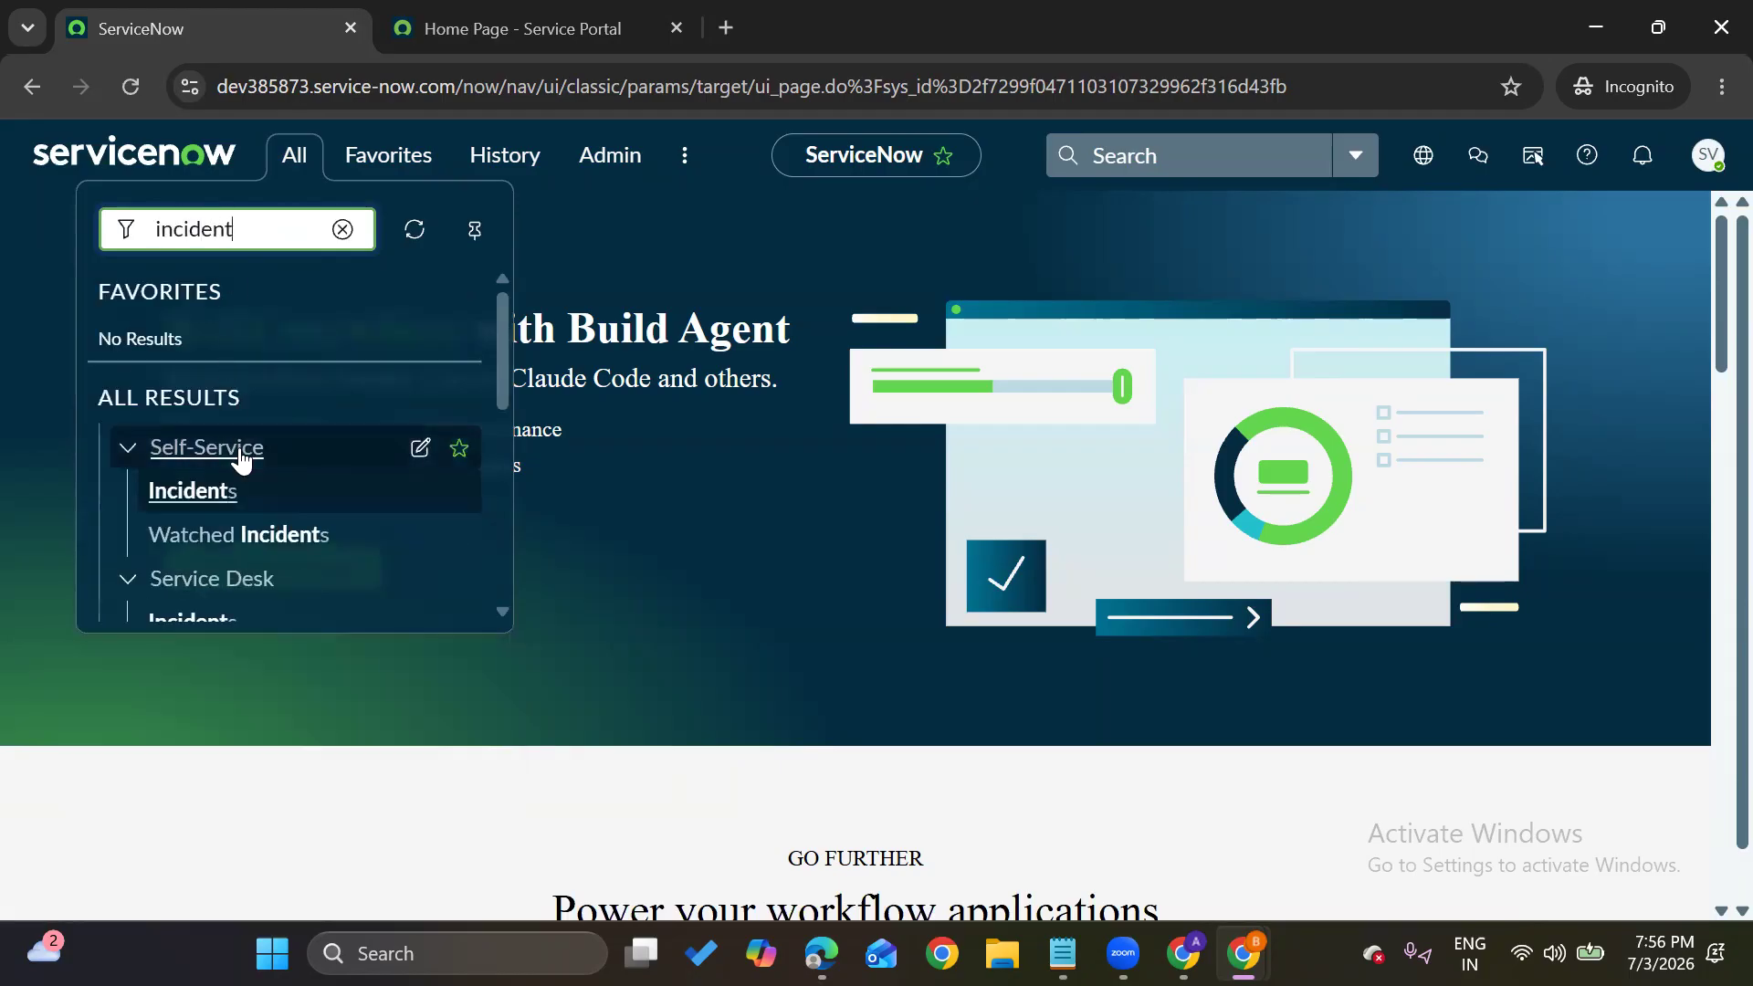
scroll(235, 462, down, 2)
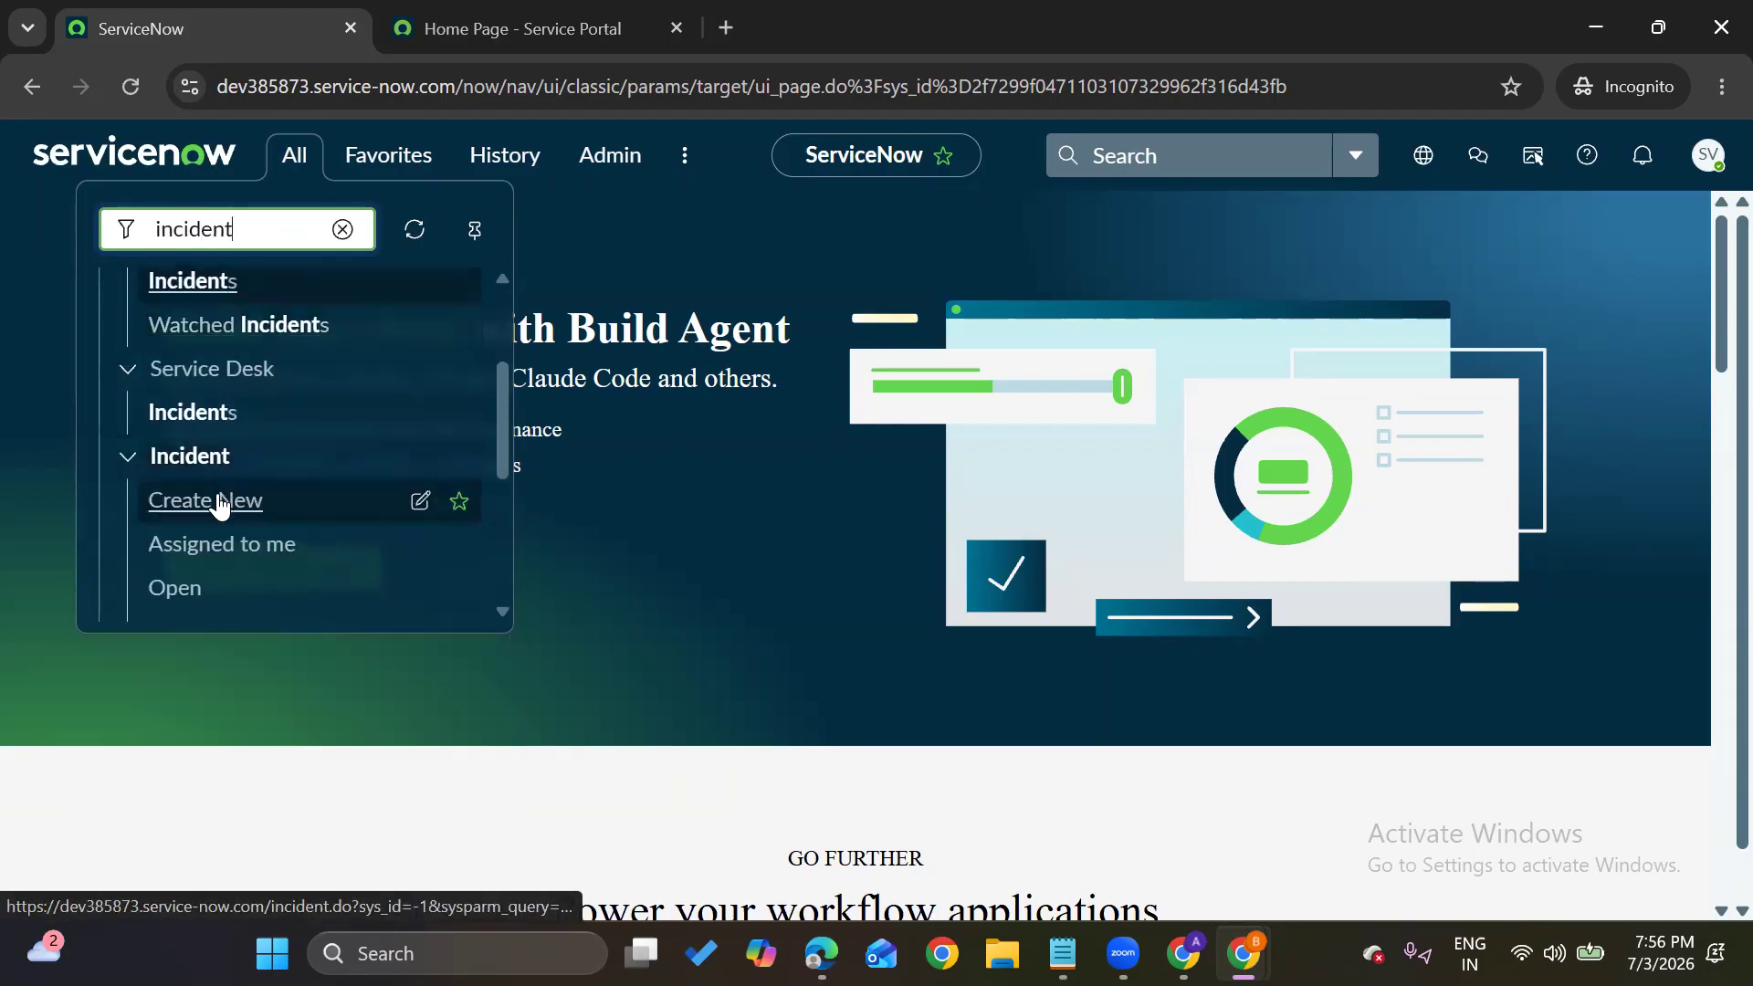
click(216, 587)
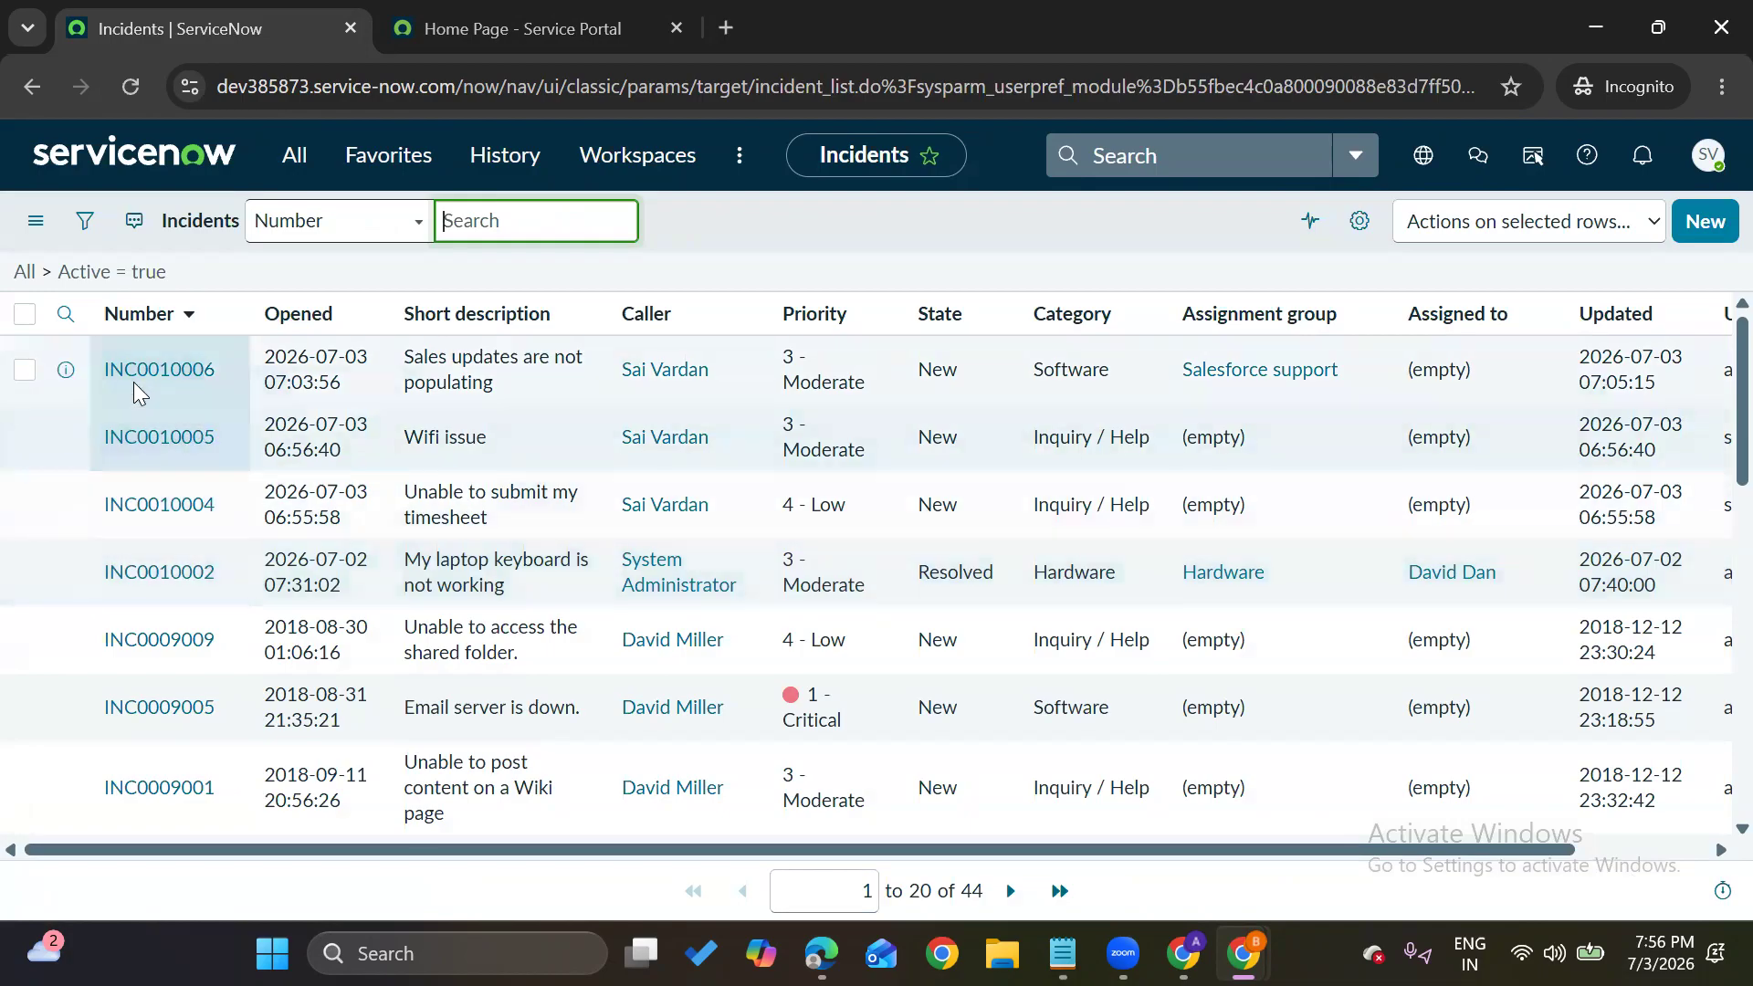
Open INC0010006 in a new tab, check the Number column options, then switch to that tab
middle_click(167, 373)
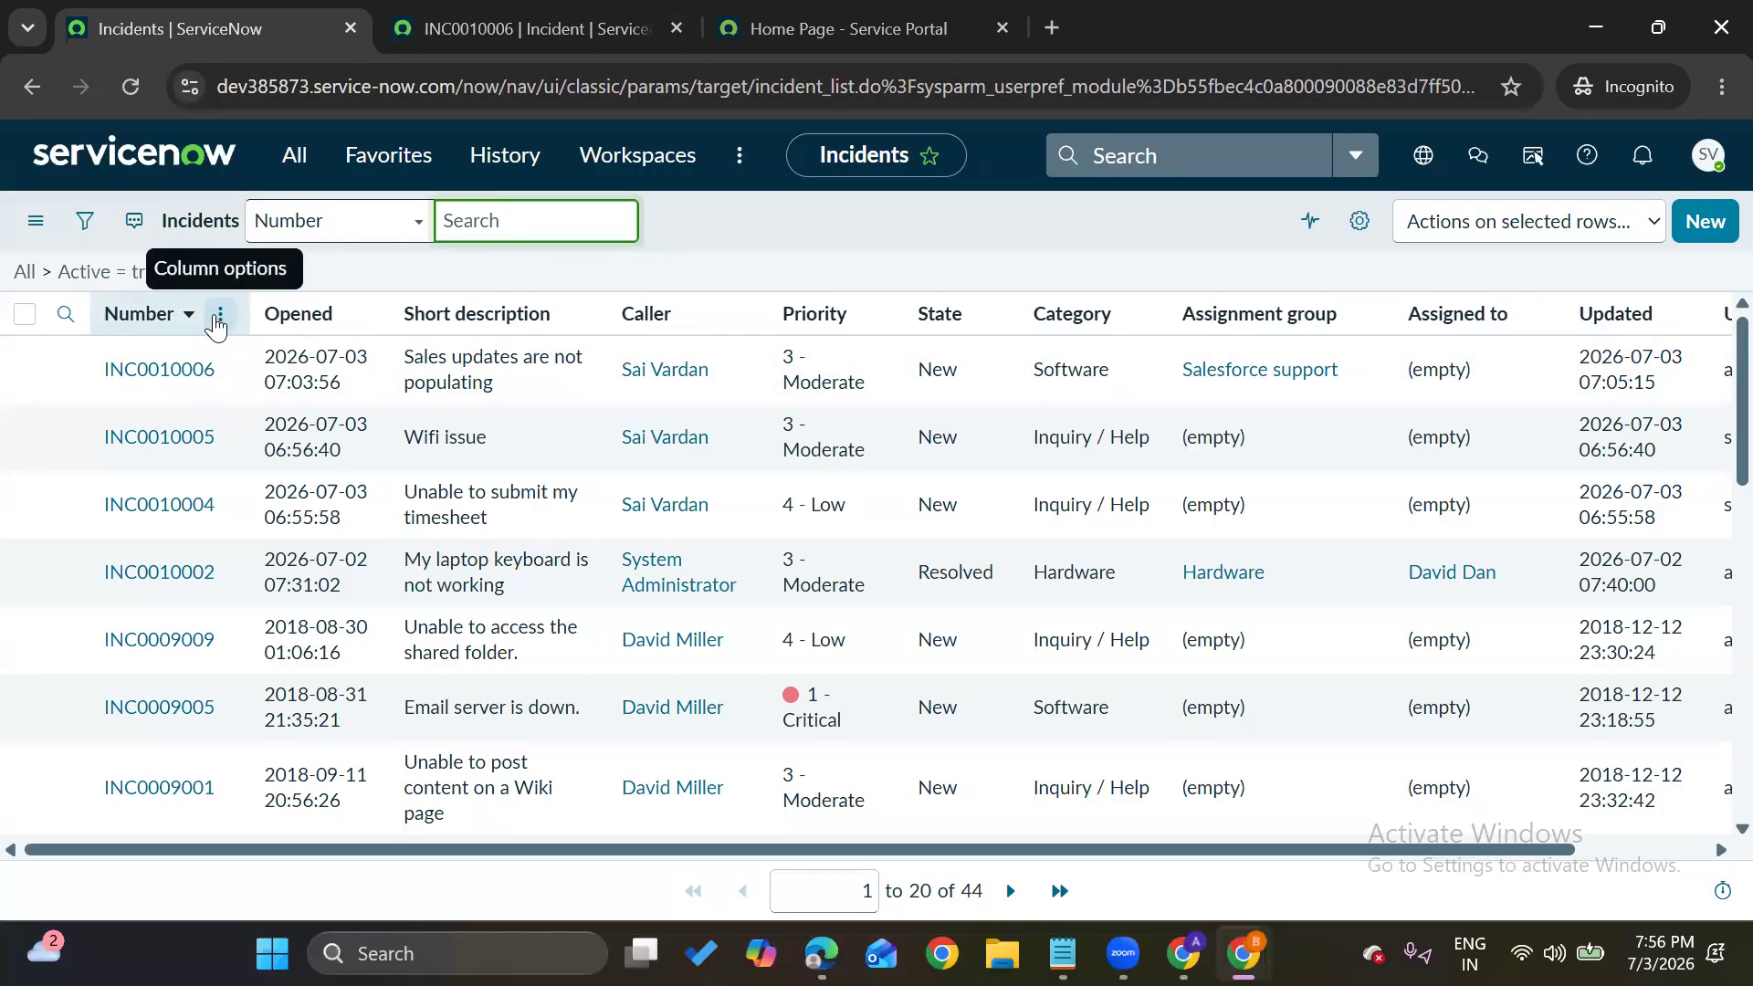
click(220, 315)
mouse_move(338, 633)
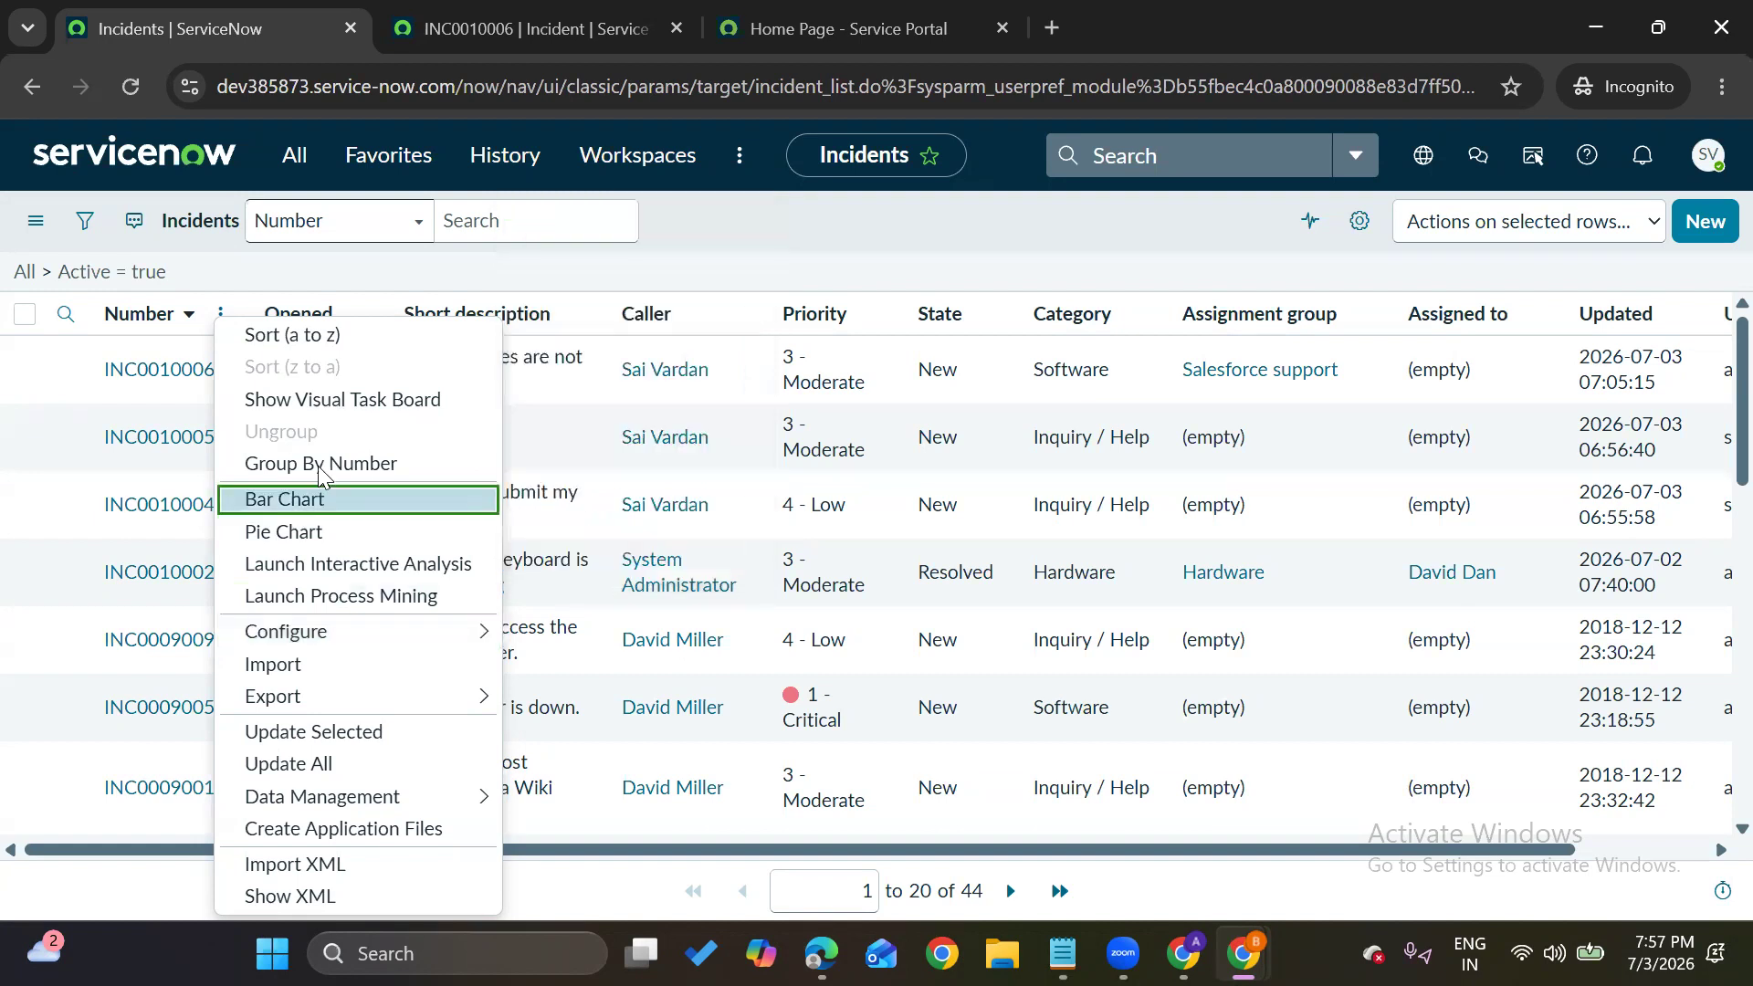
click(531, 8)
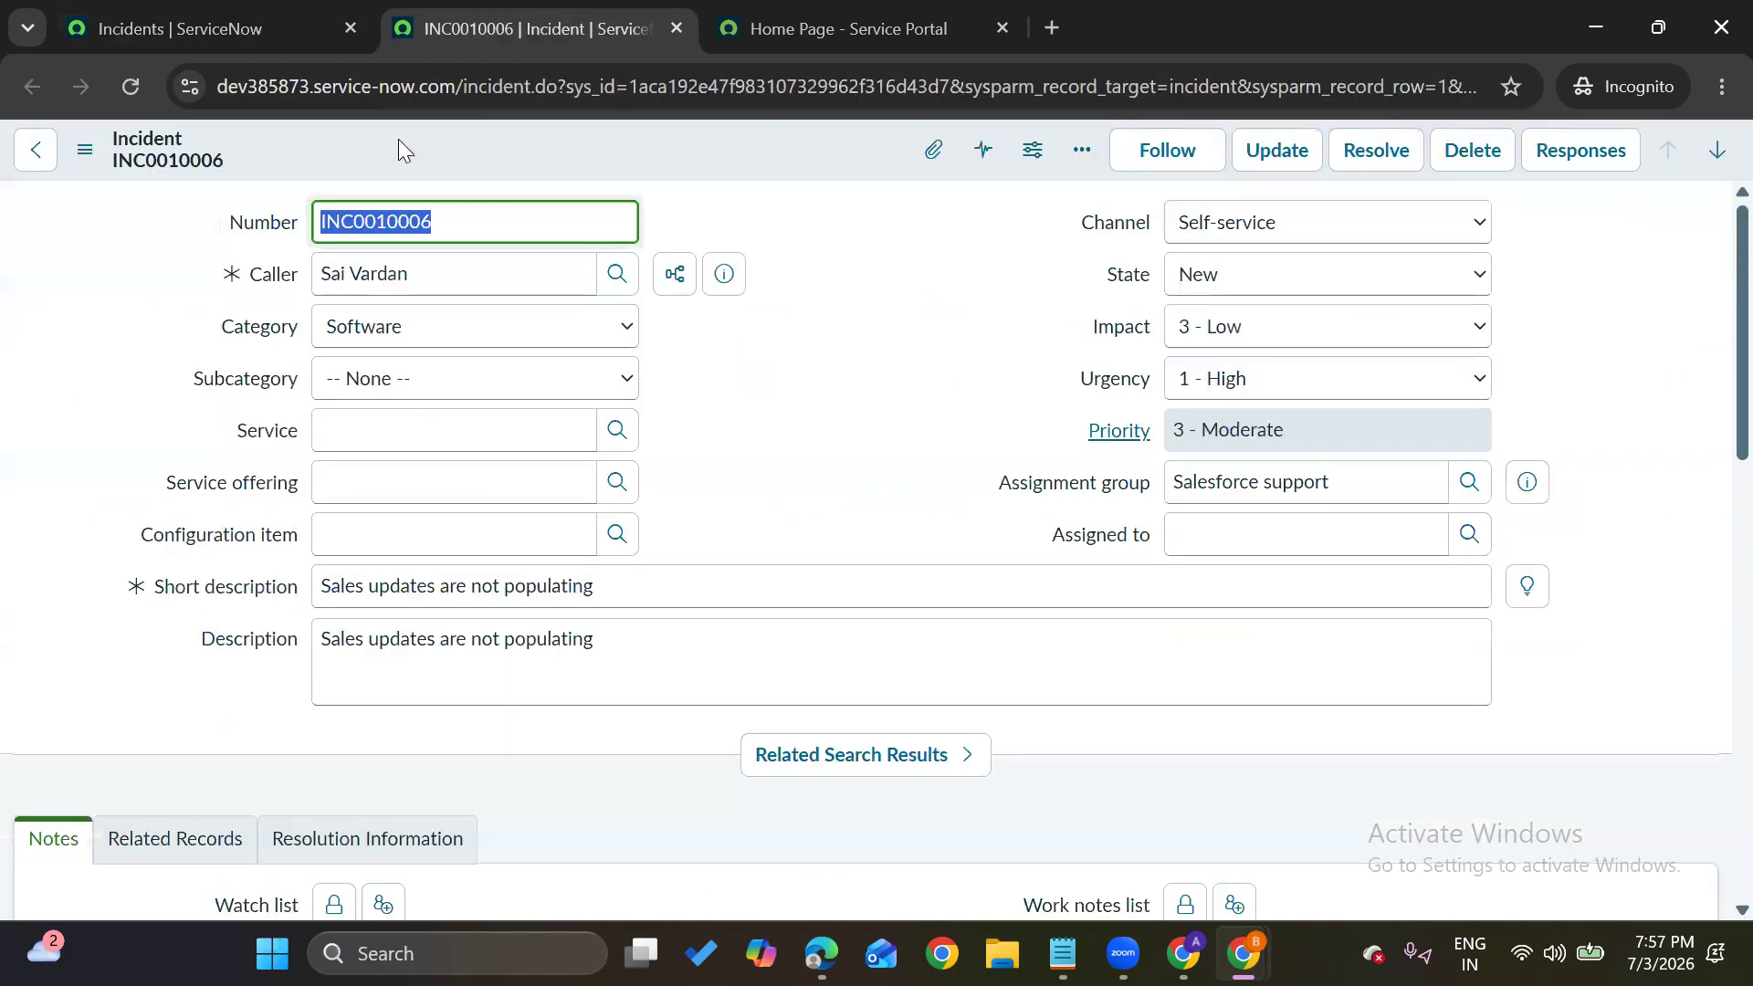
Browse the INC0010006 form's Additional actions menu up to Configure, then close it with Esc
click(81, 153)
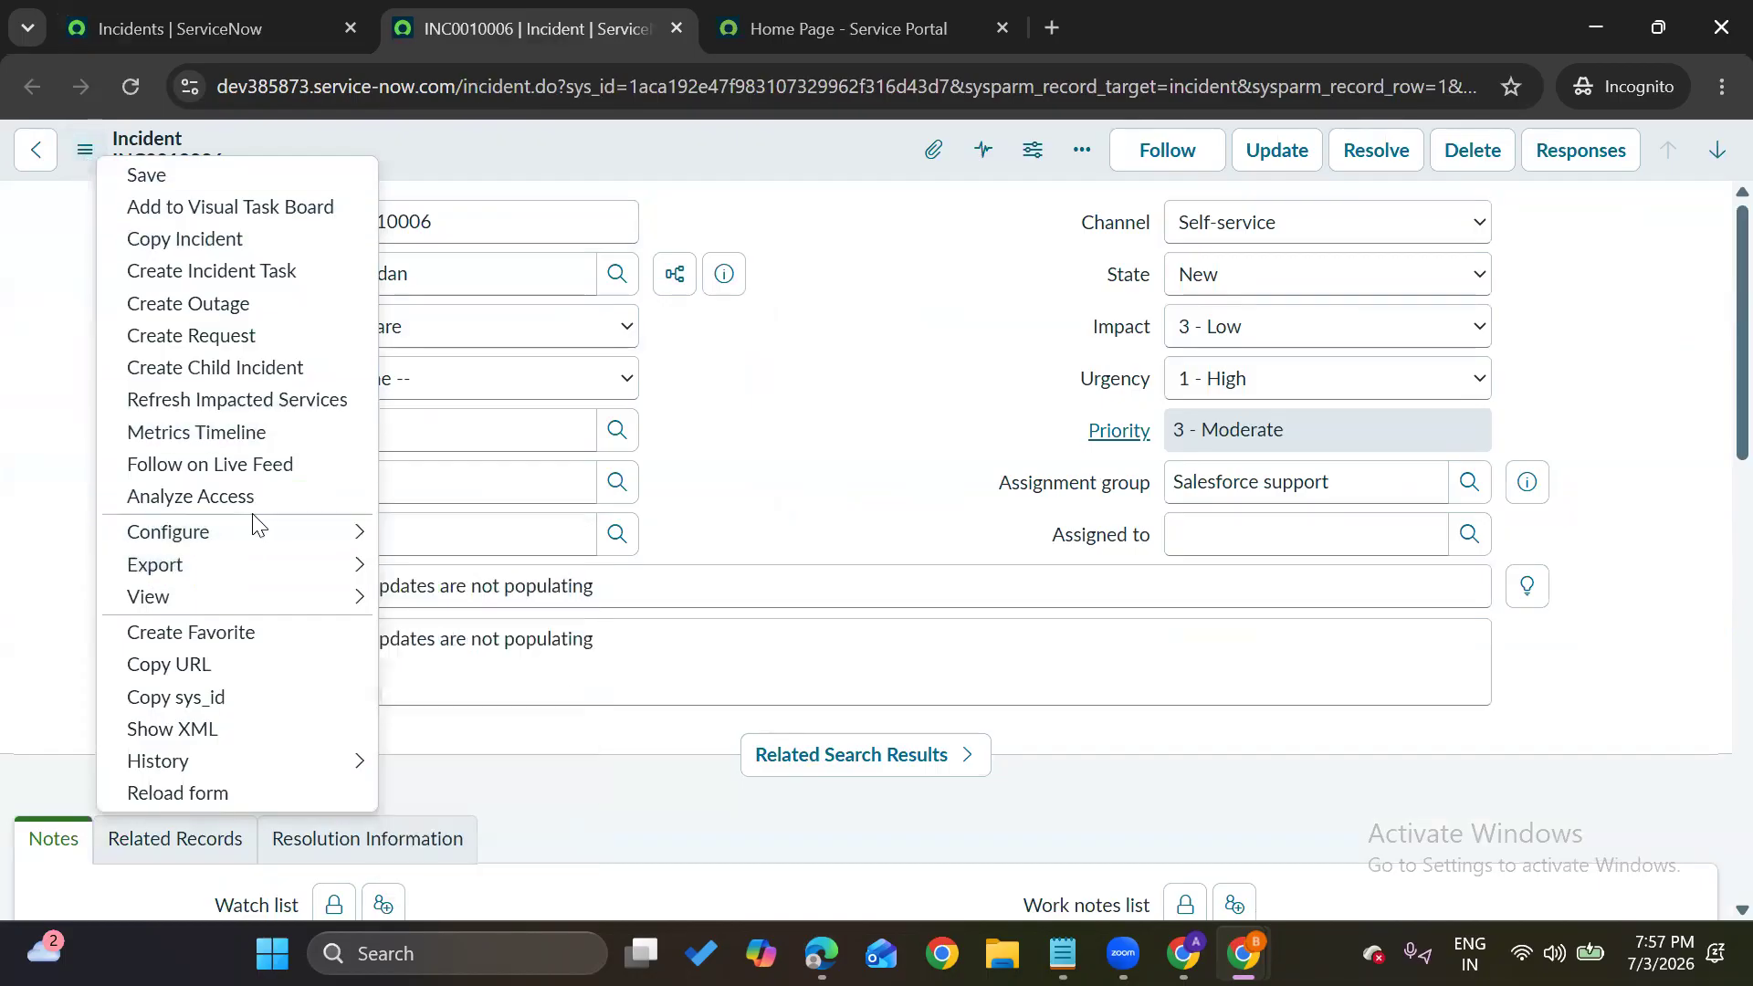
mouse_move(244, 531)
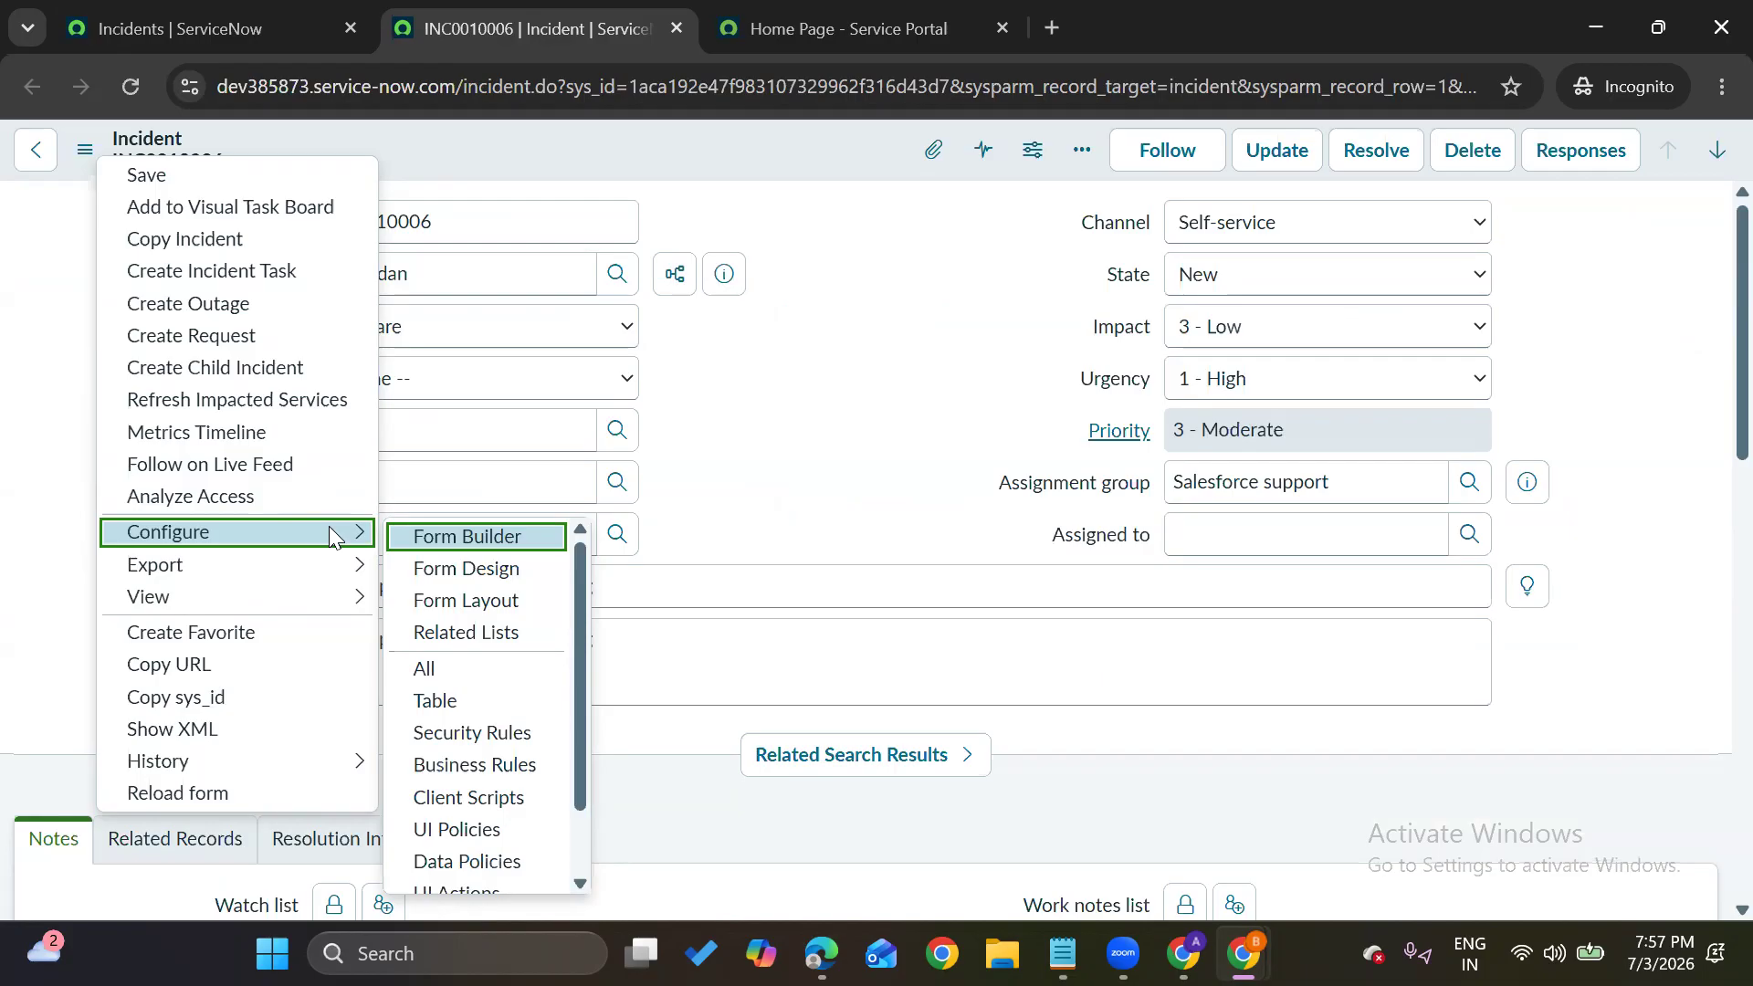
key(Escape)
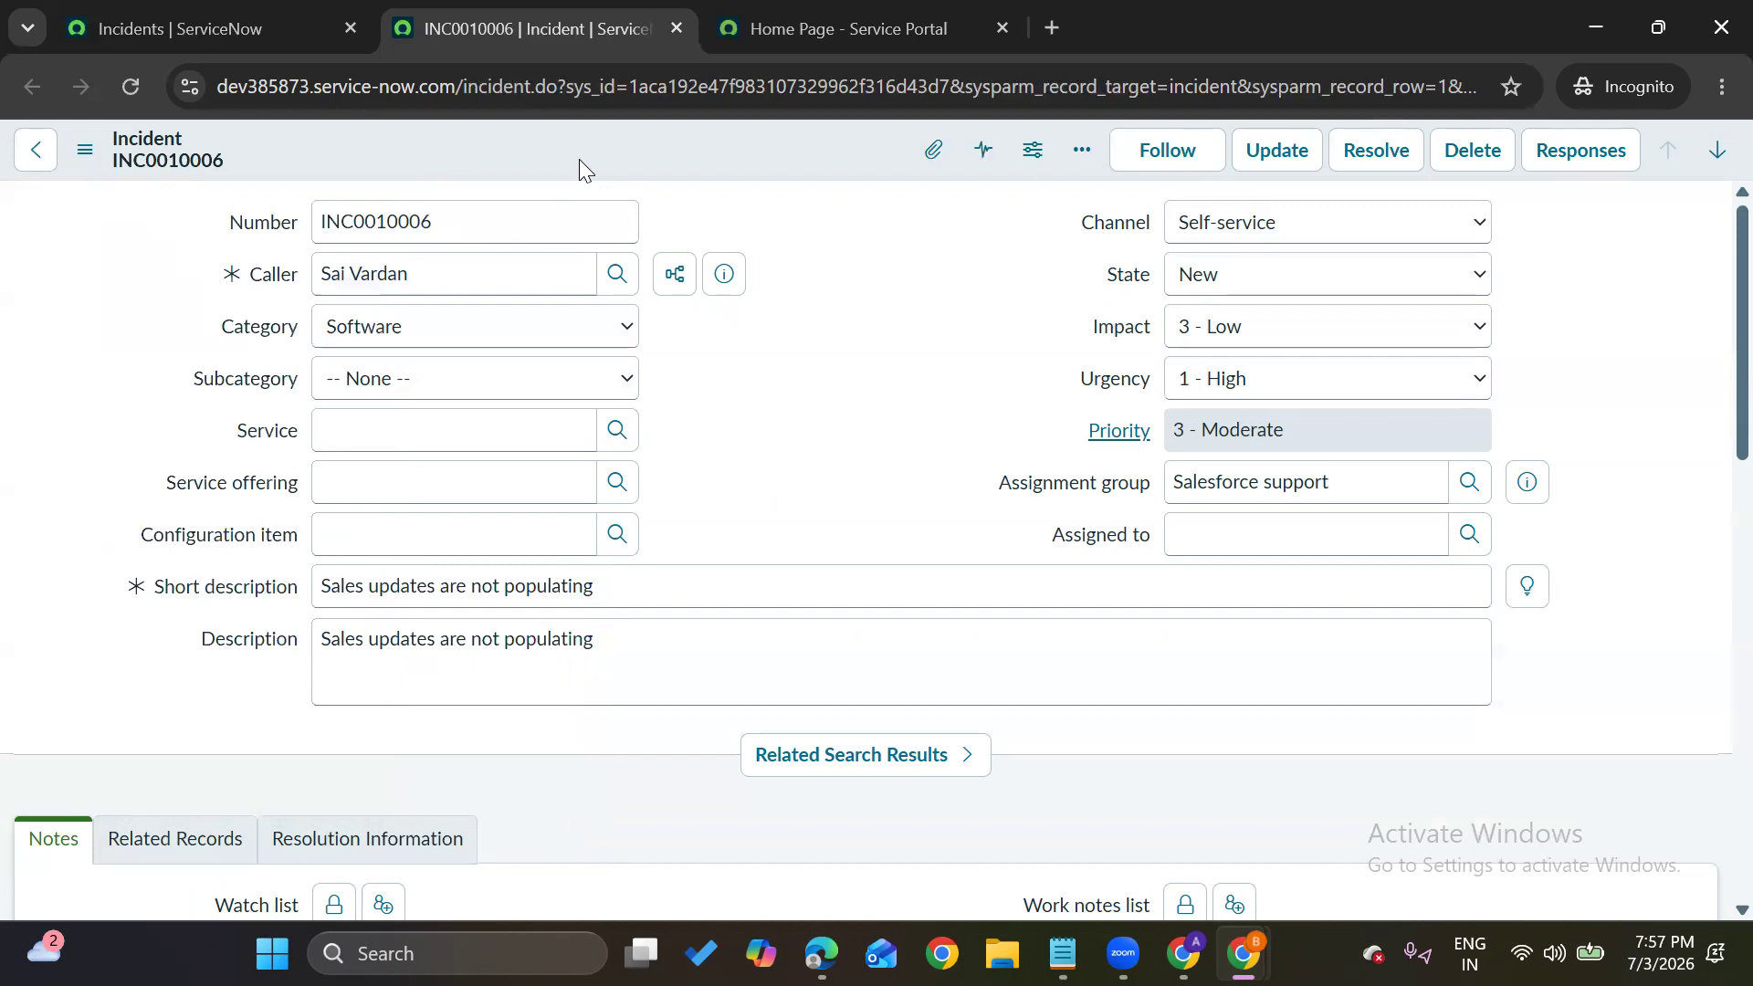
Return to the home page and clear the 'incident' filter in the application navigator
click(233, 13)
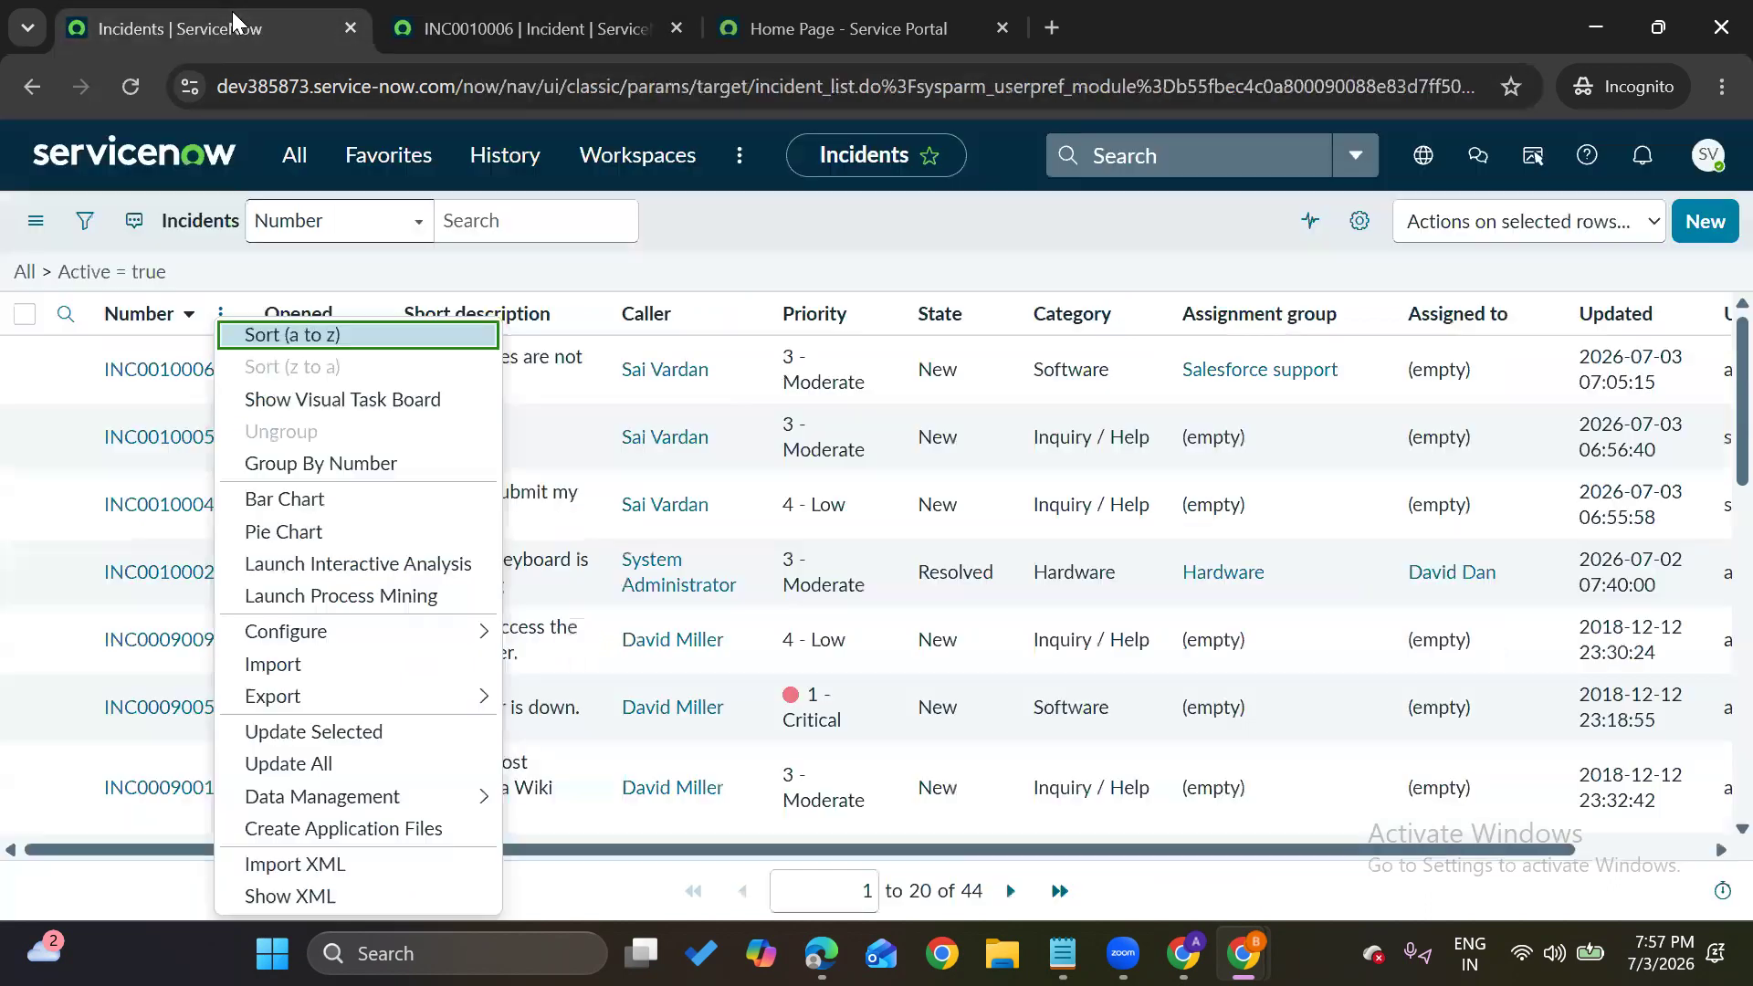
click(157, 161)
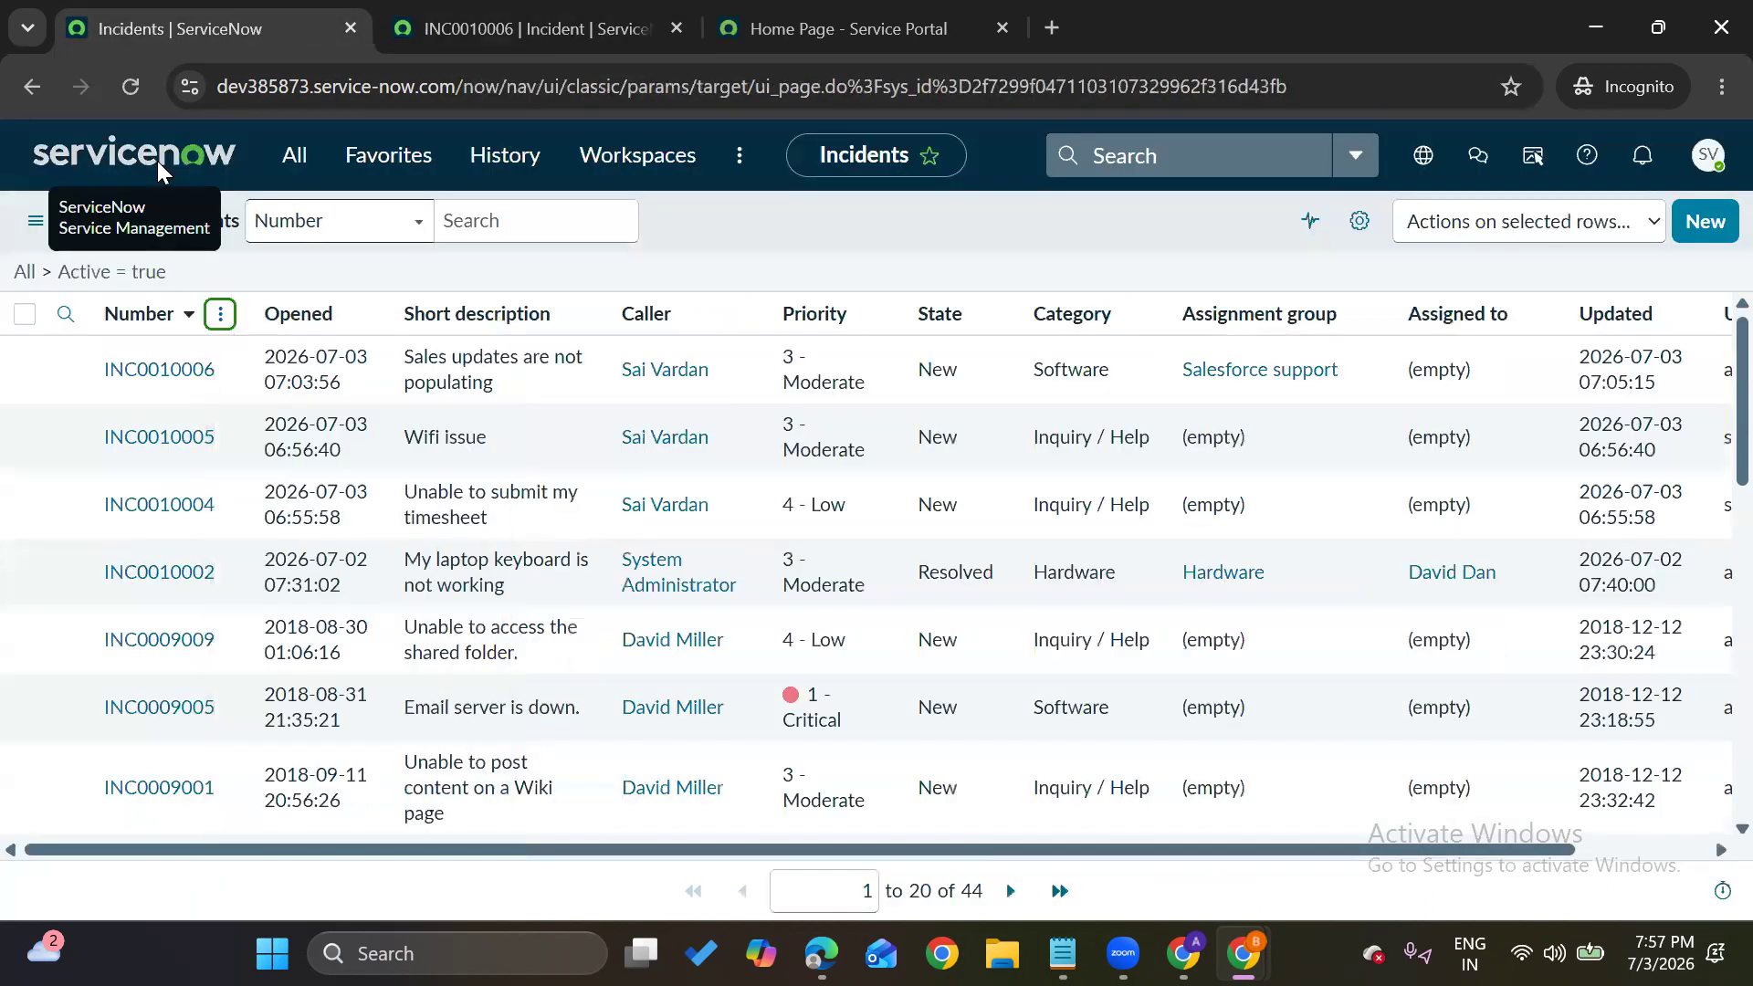
click(300, 157)
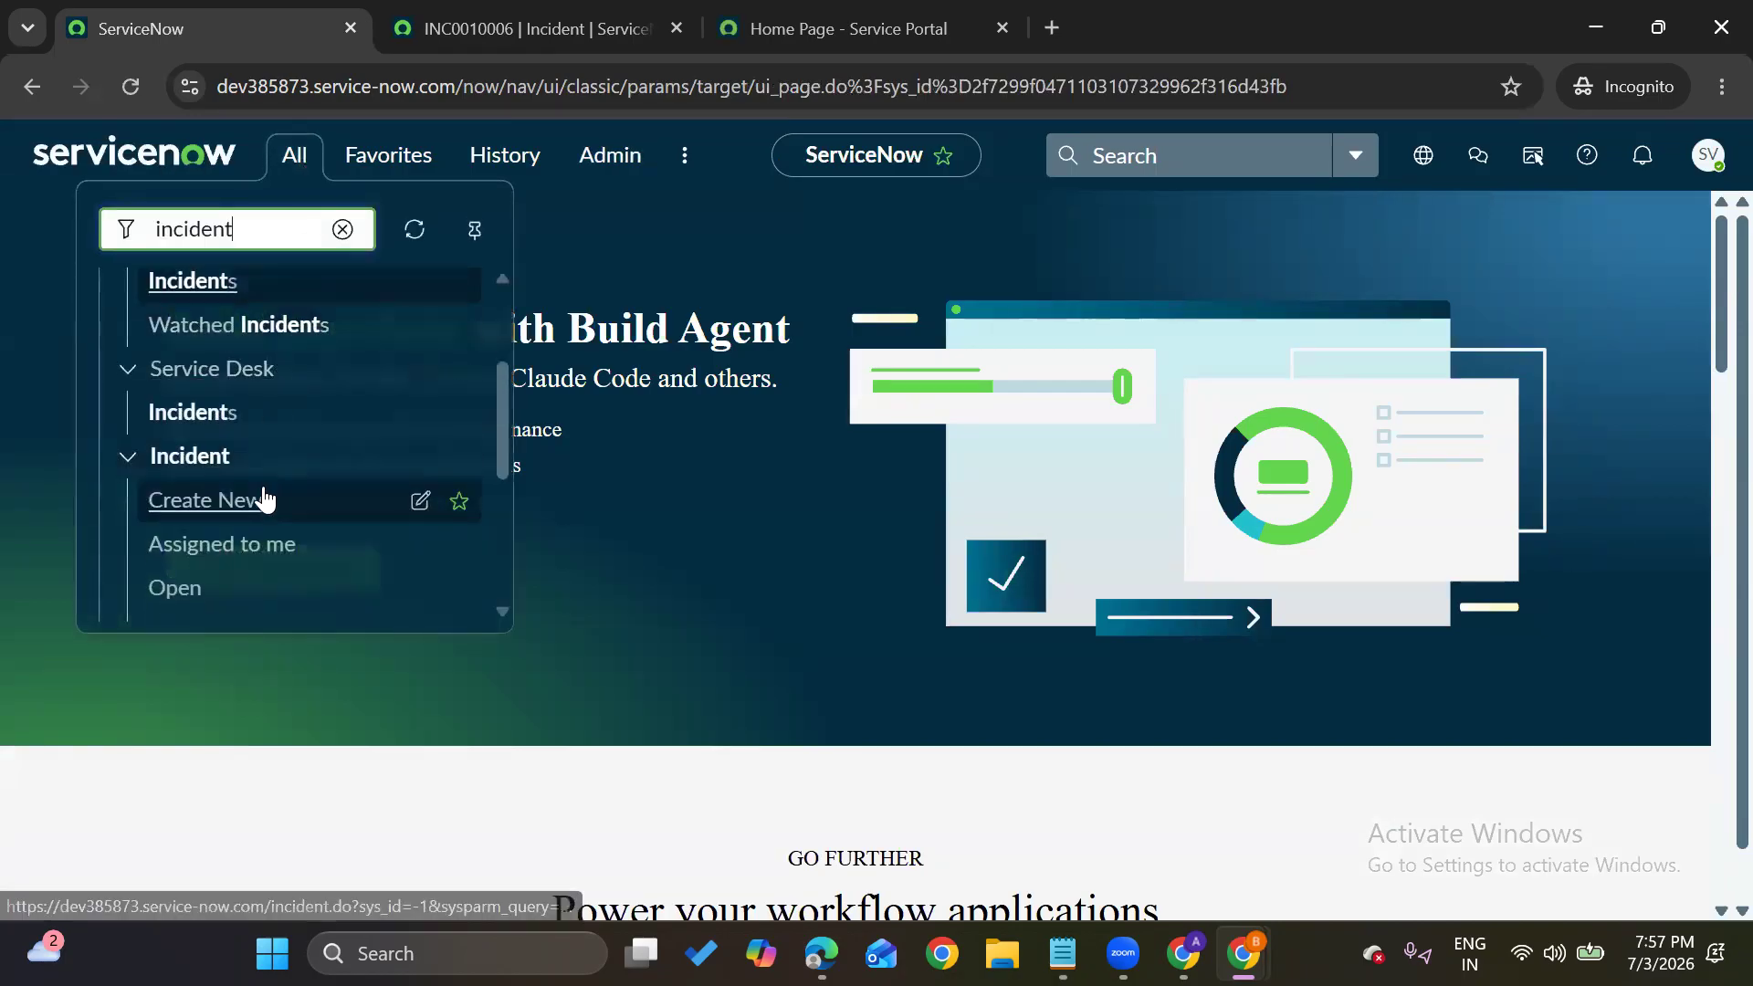
scroll(265, 500, down, 4)
scroll(260, 495, up, 5)
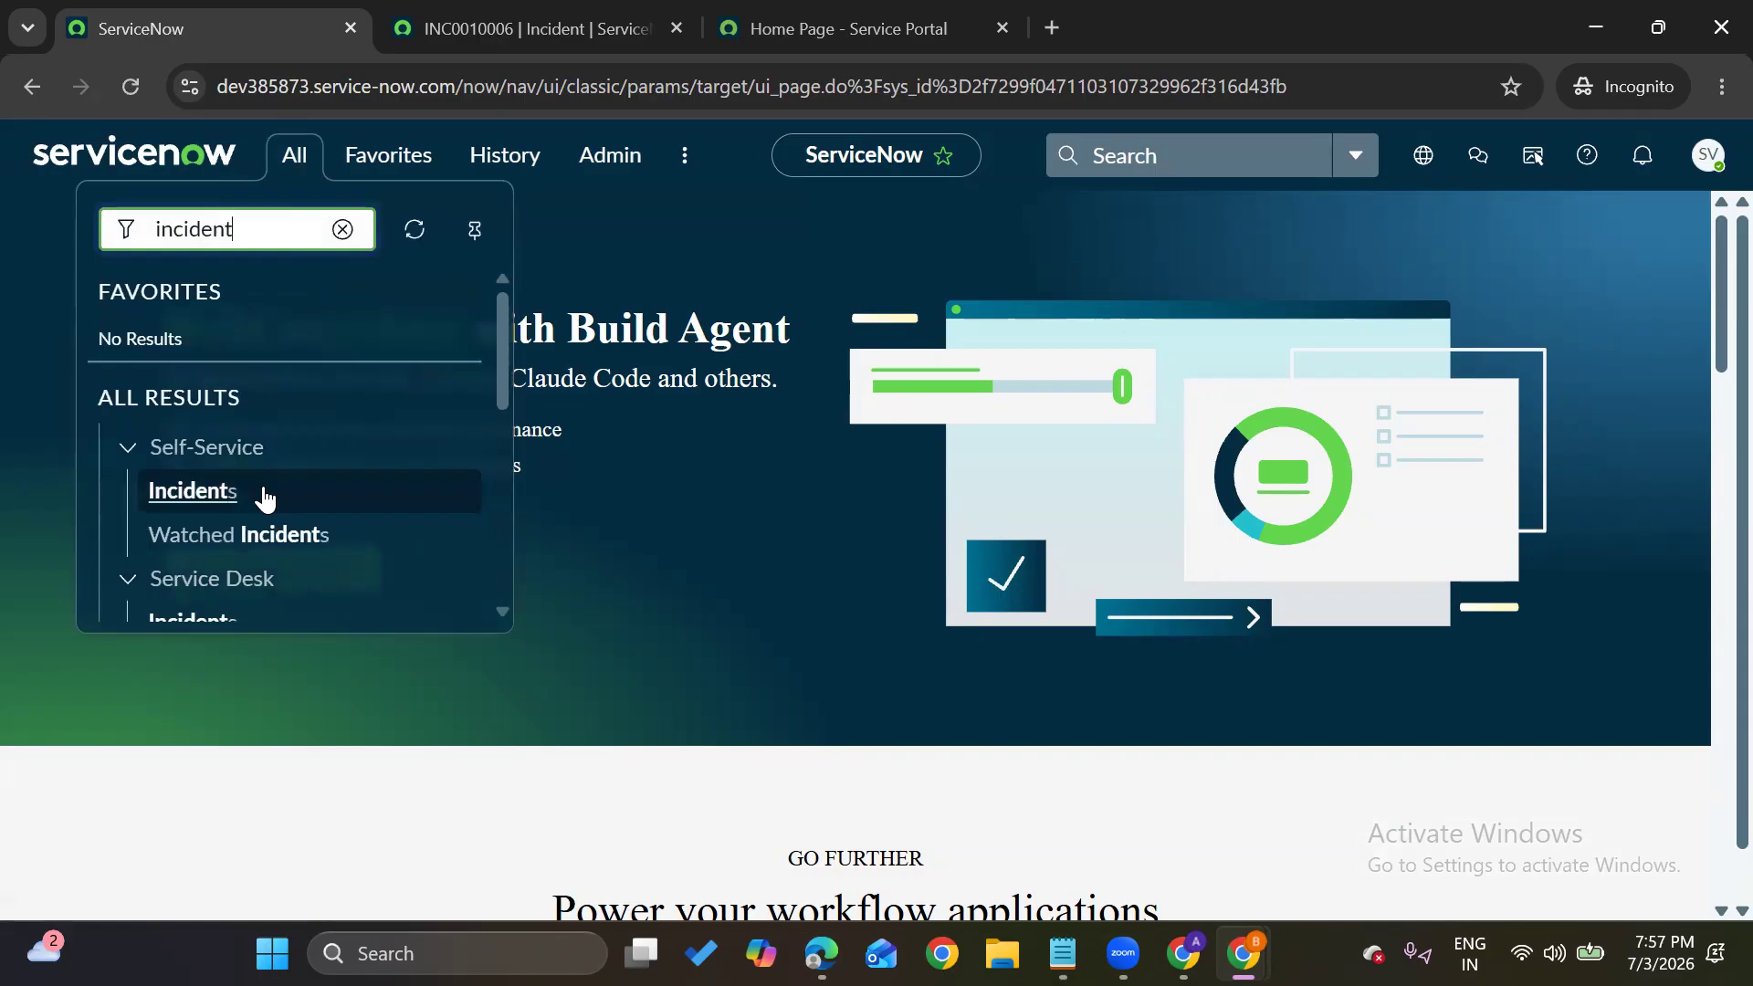
click(342, 229)
Scroll through the navigator menu, then close it to show the full home page banner
scroll(234, 511, down, 10)
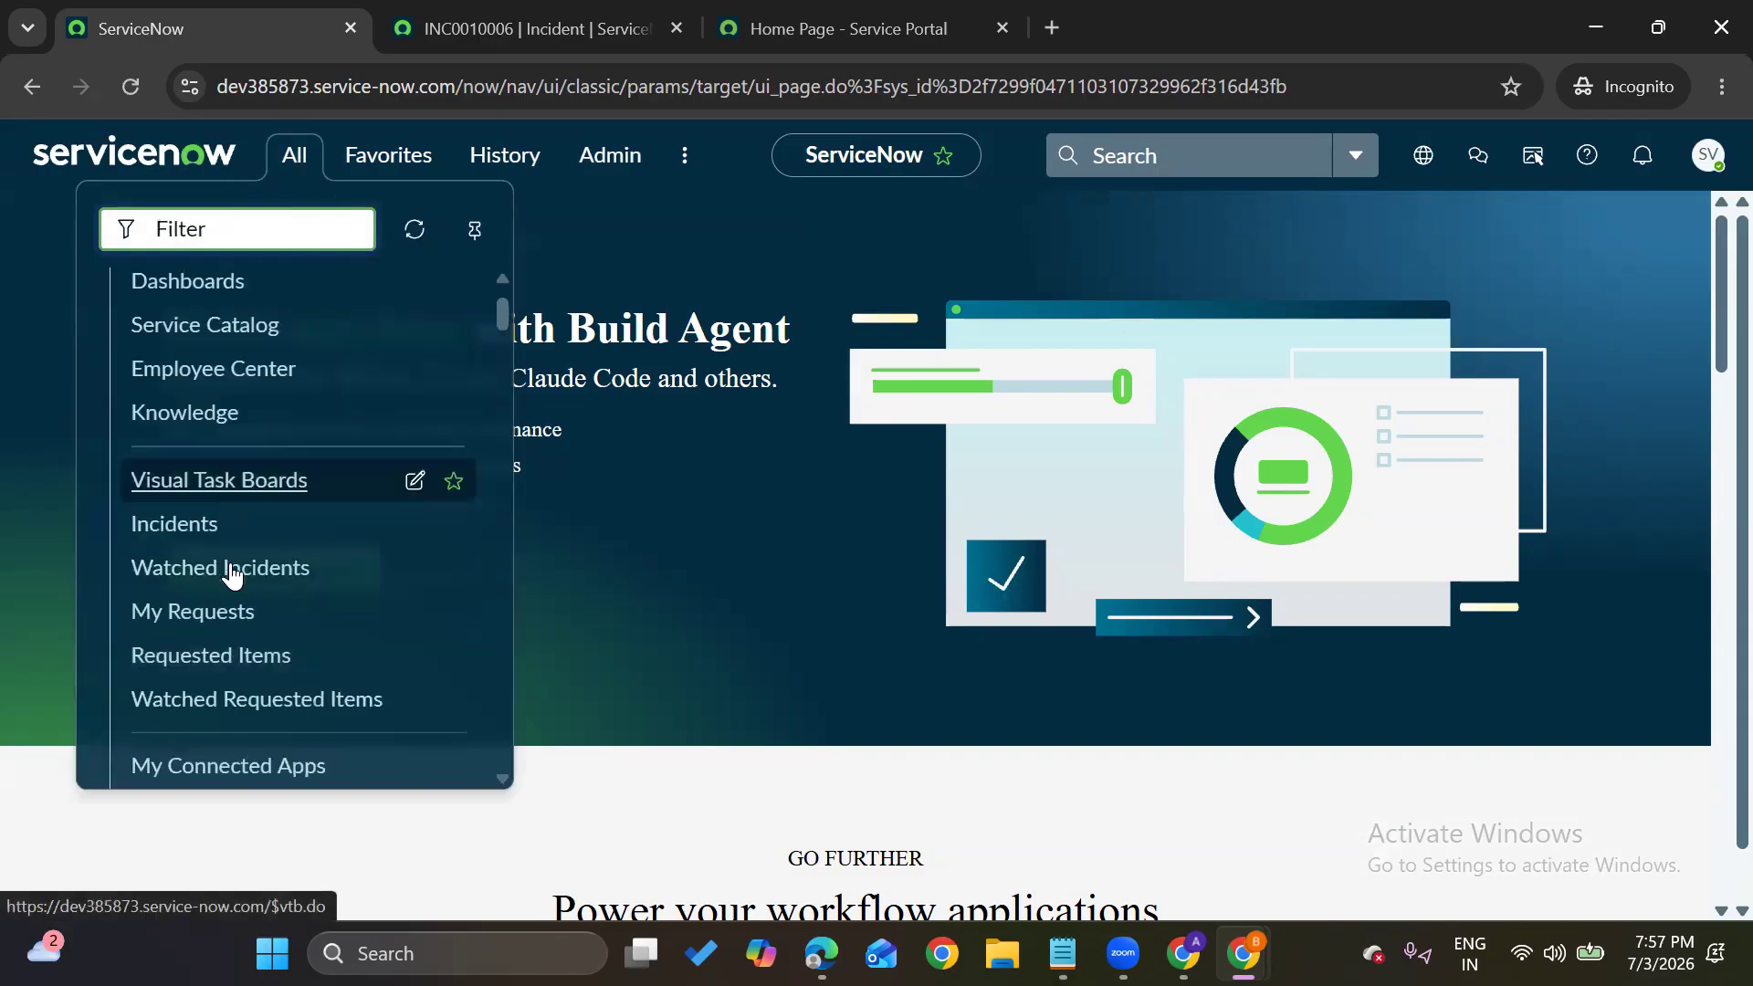
scroll(233, 575, down, 15)
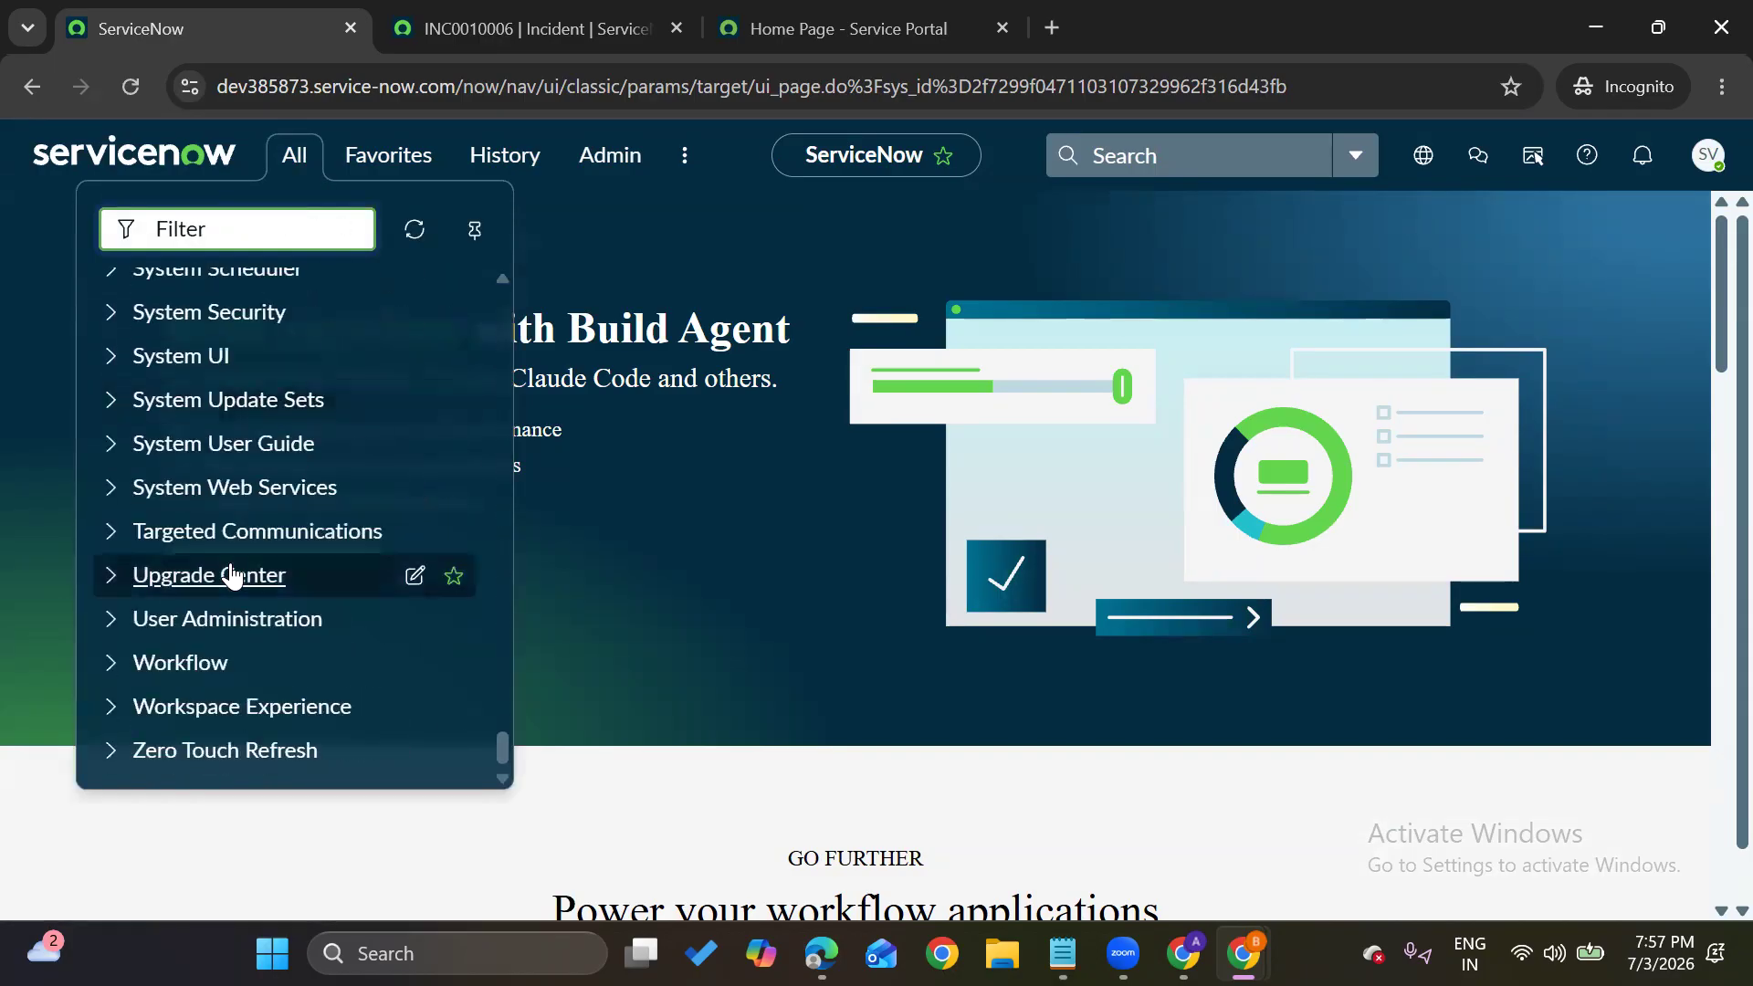
scroll(232, 575, up, 20)
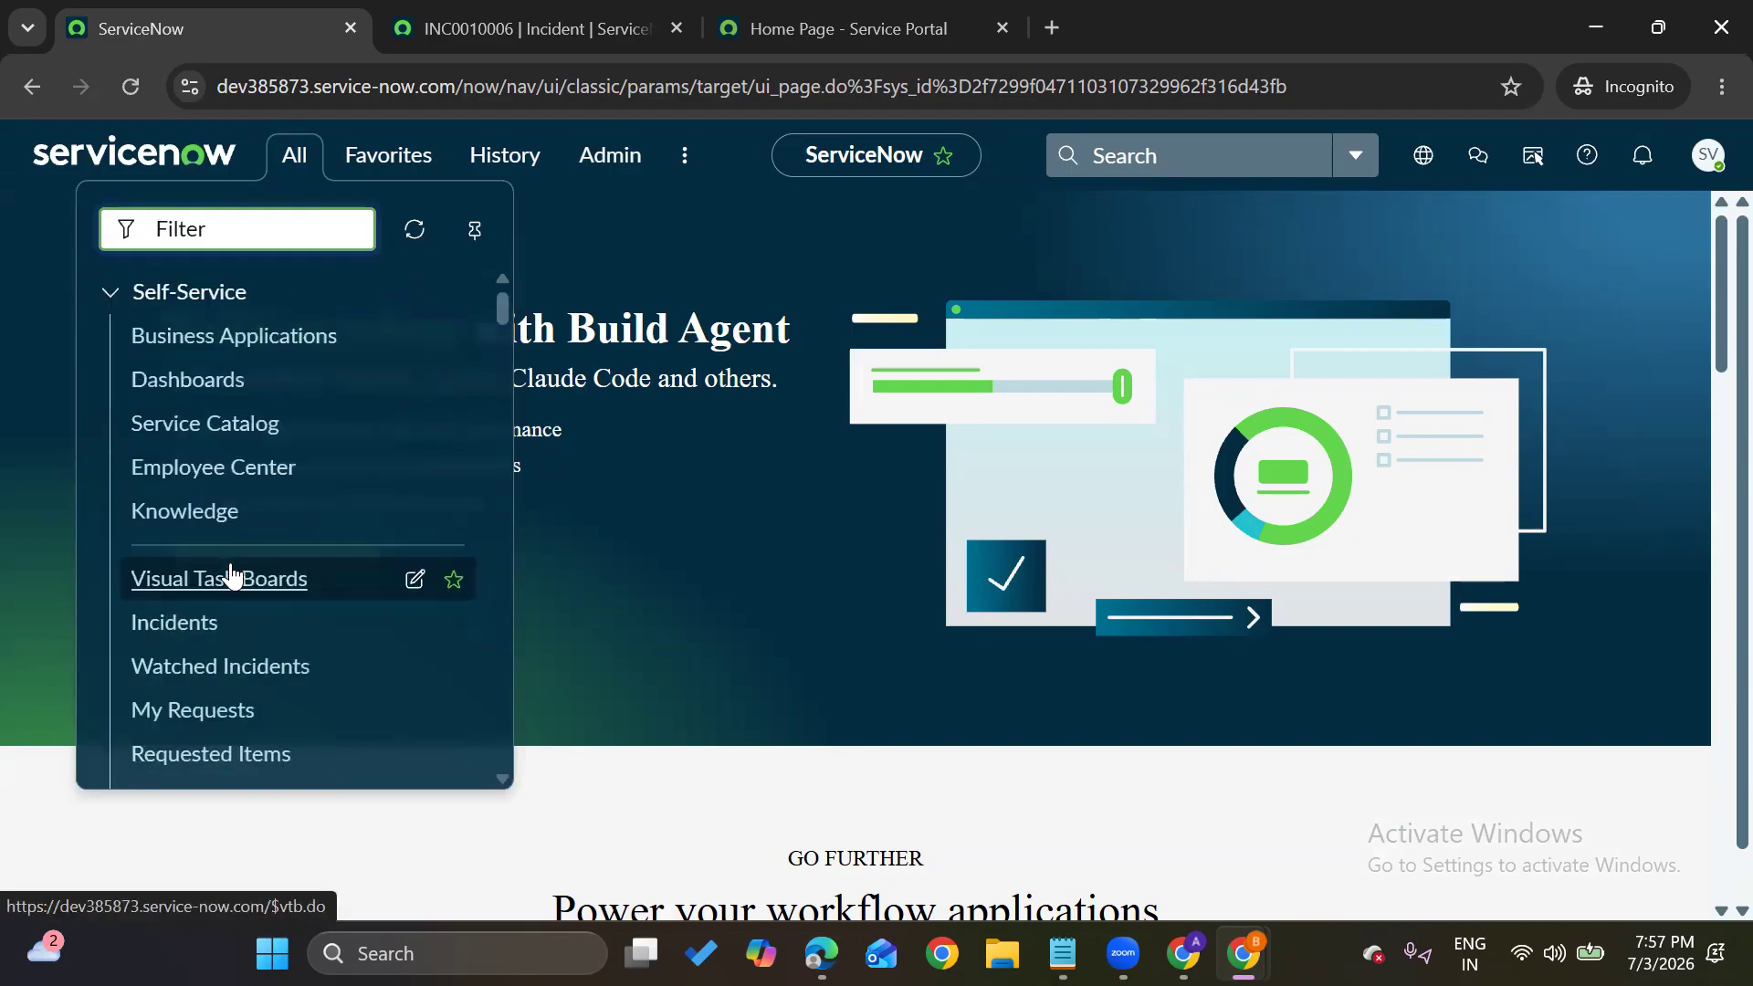
scroll(231, 575, down, 20)
scroll(231, 573, down, 1)
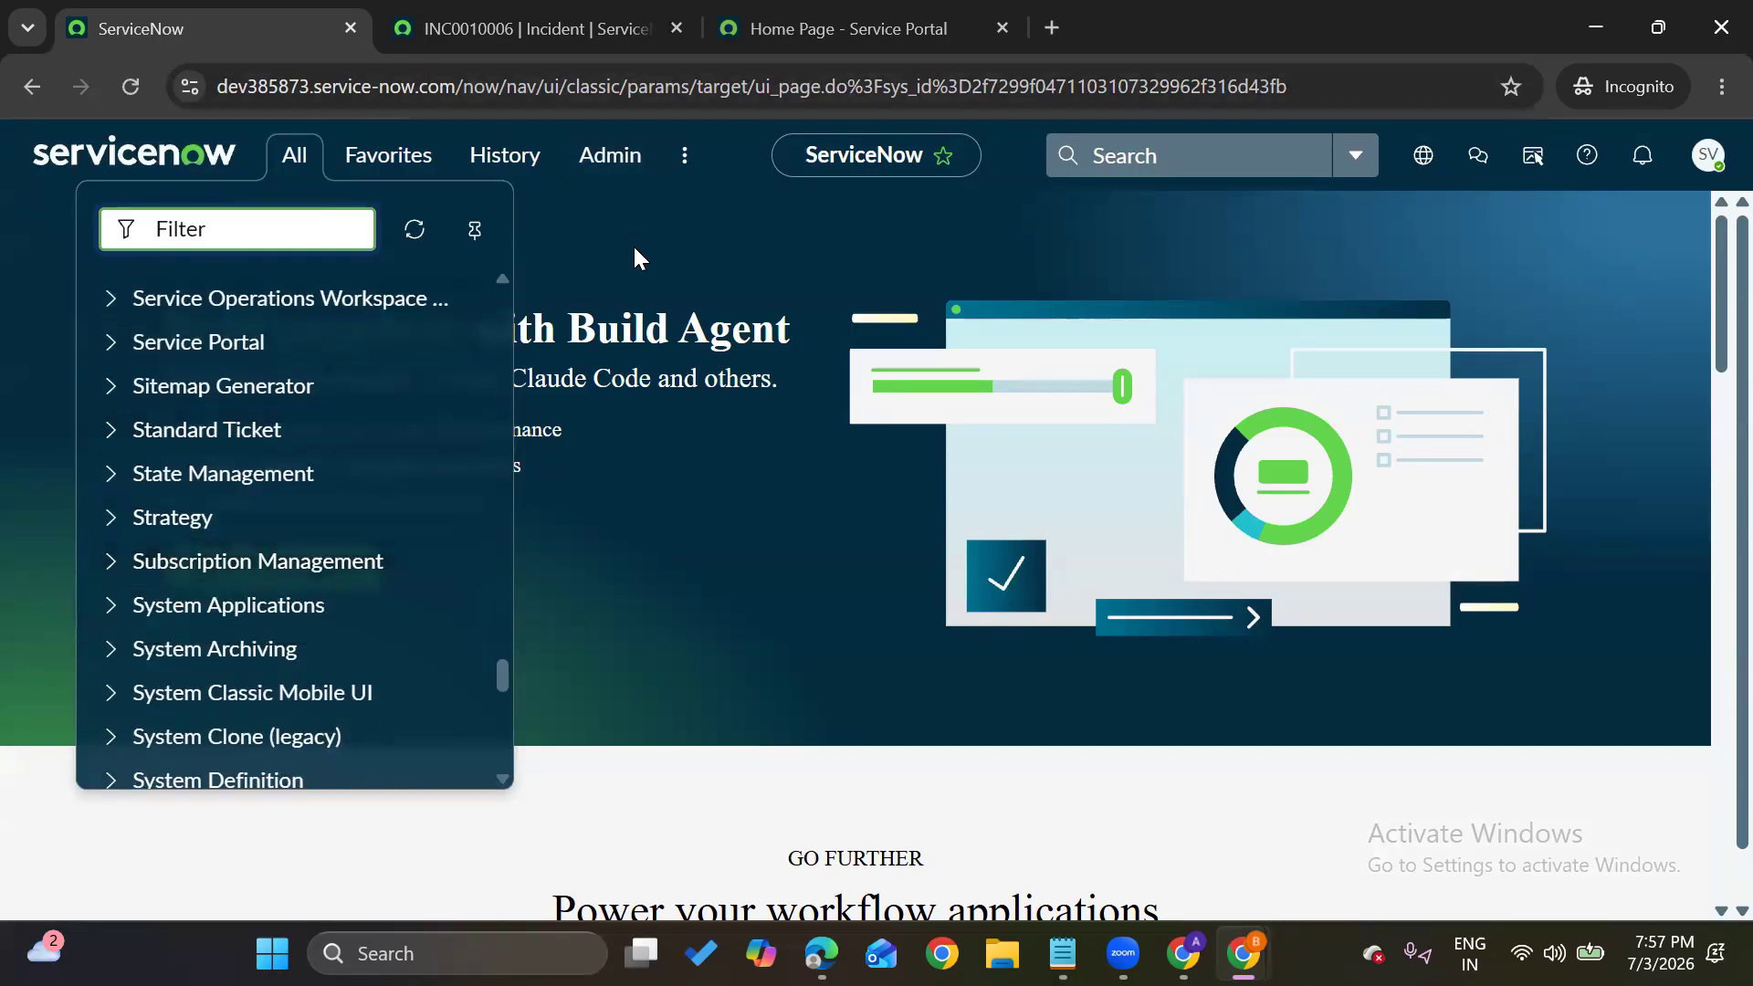
click(636, 259)
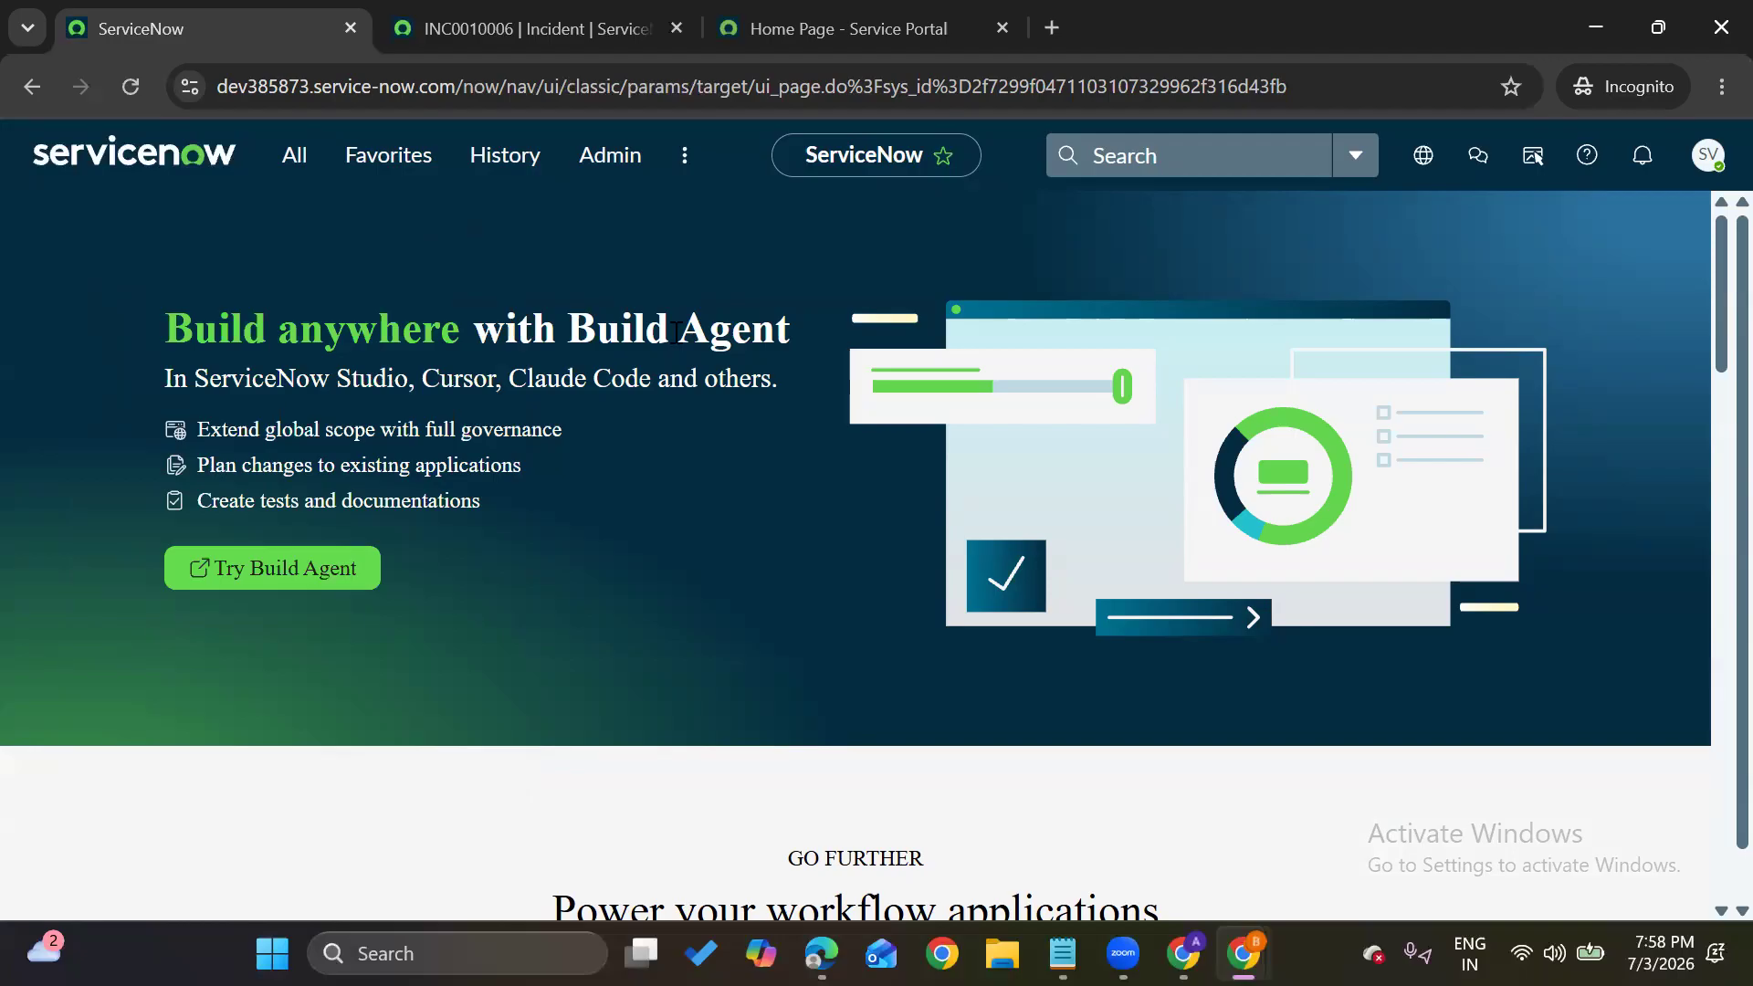
mouse_move(1243, 953)
In the admin window, open System Security > Users via the navigator filter 'users'
click(1093, 817)
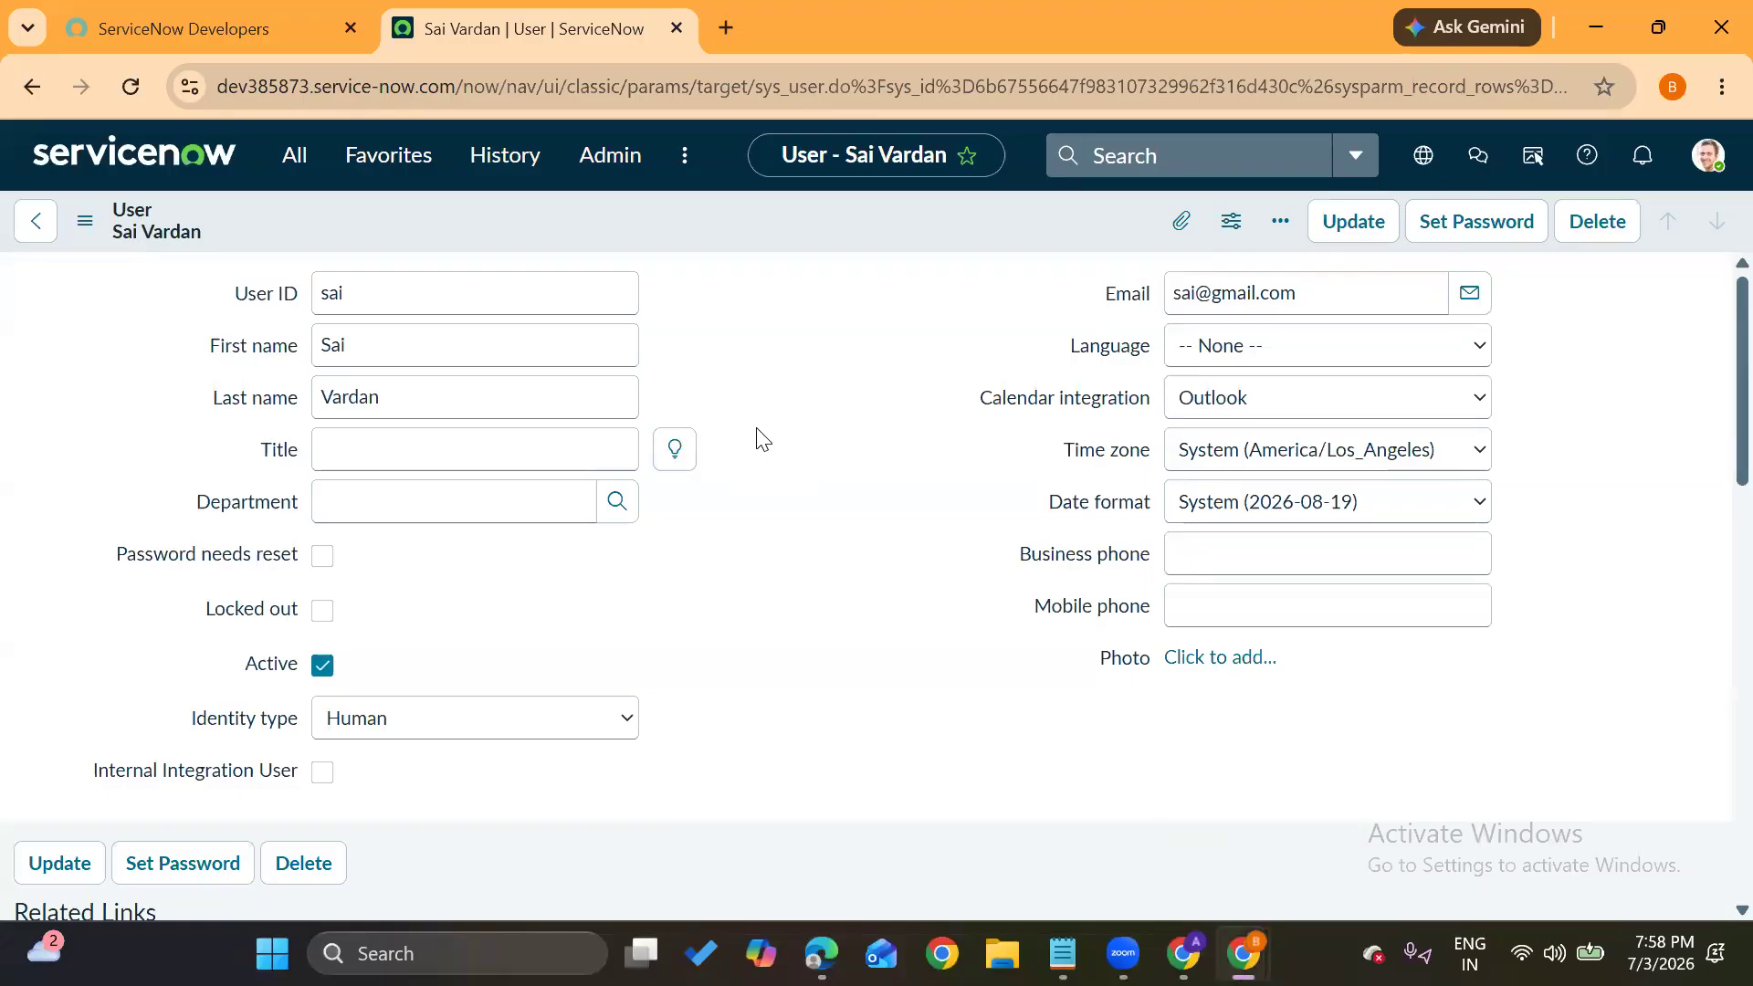
click(166, 171)
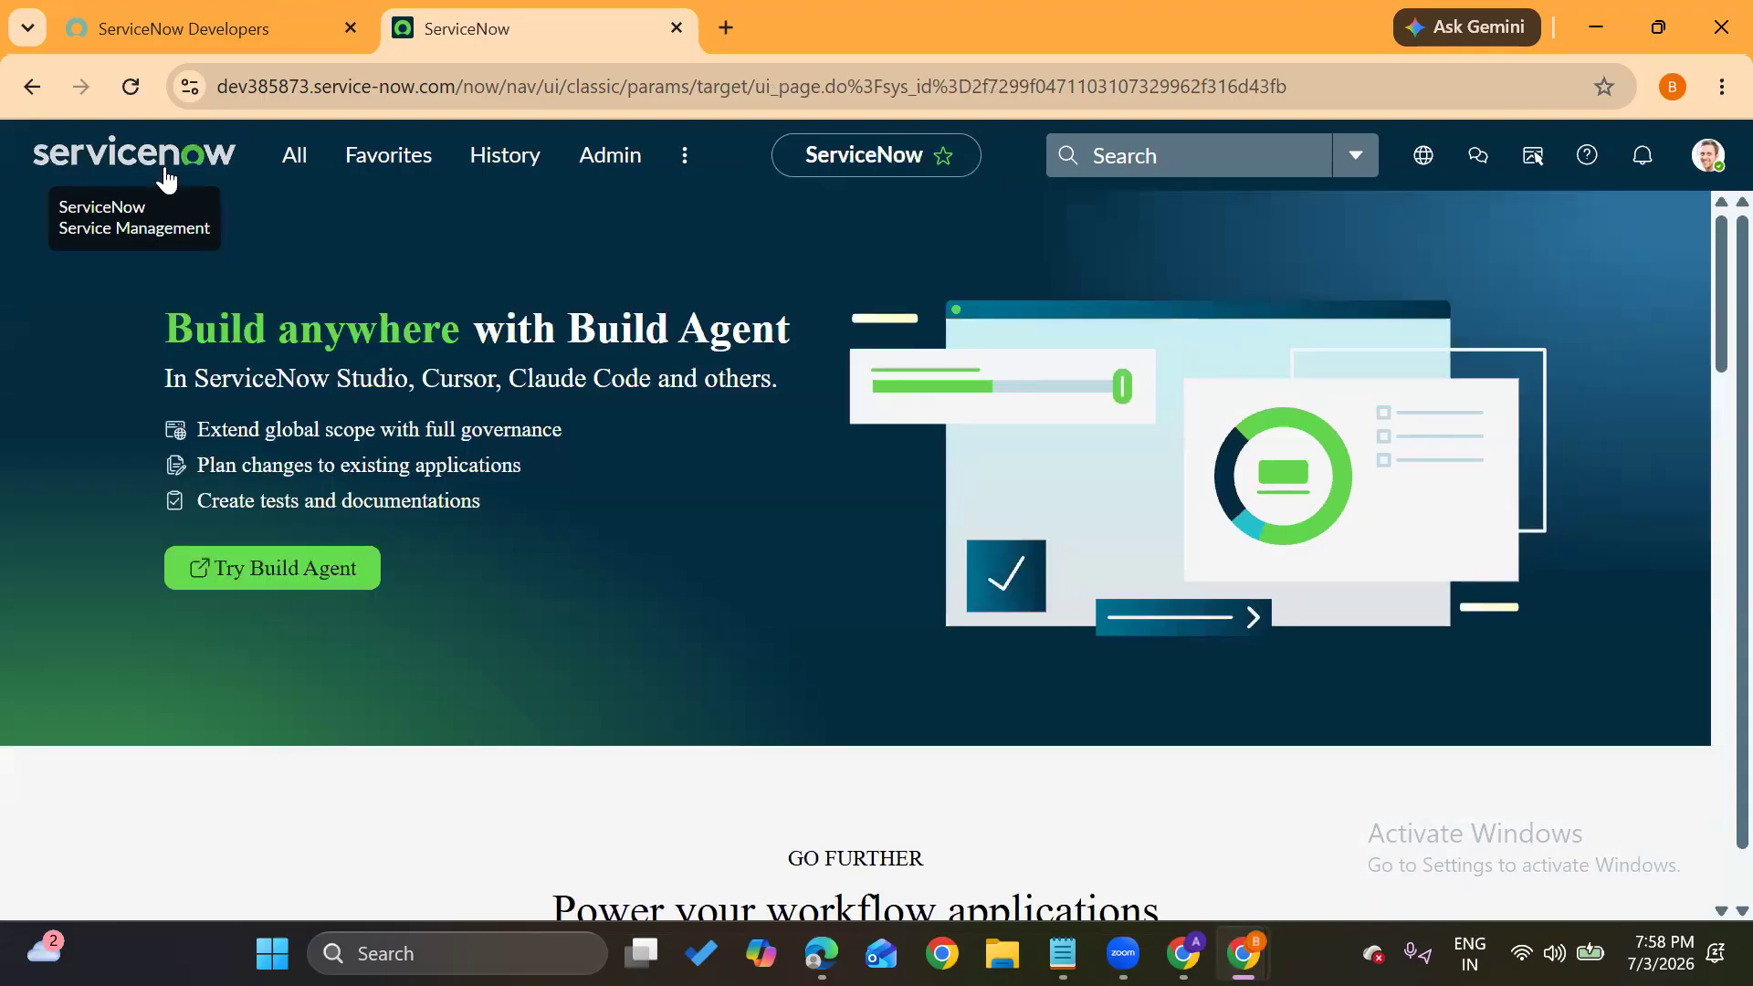
click(1712, 156)
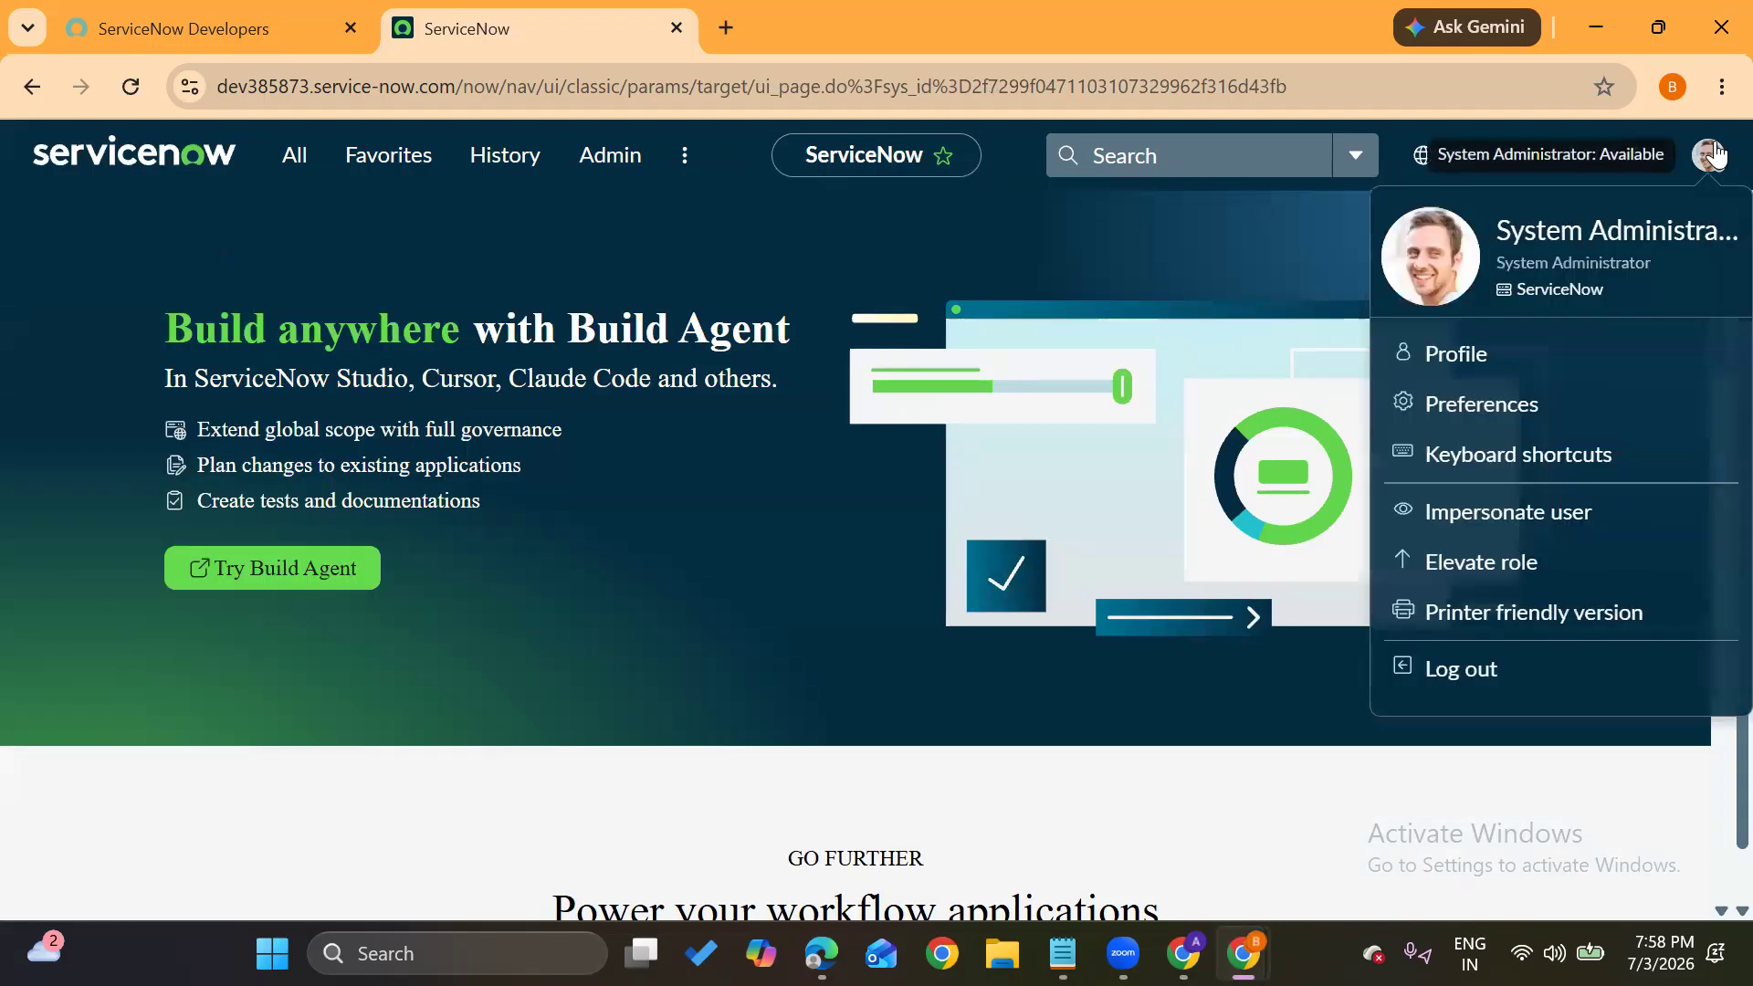
click(297, 157)
text(user)
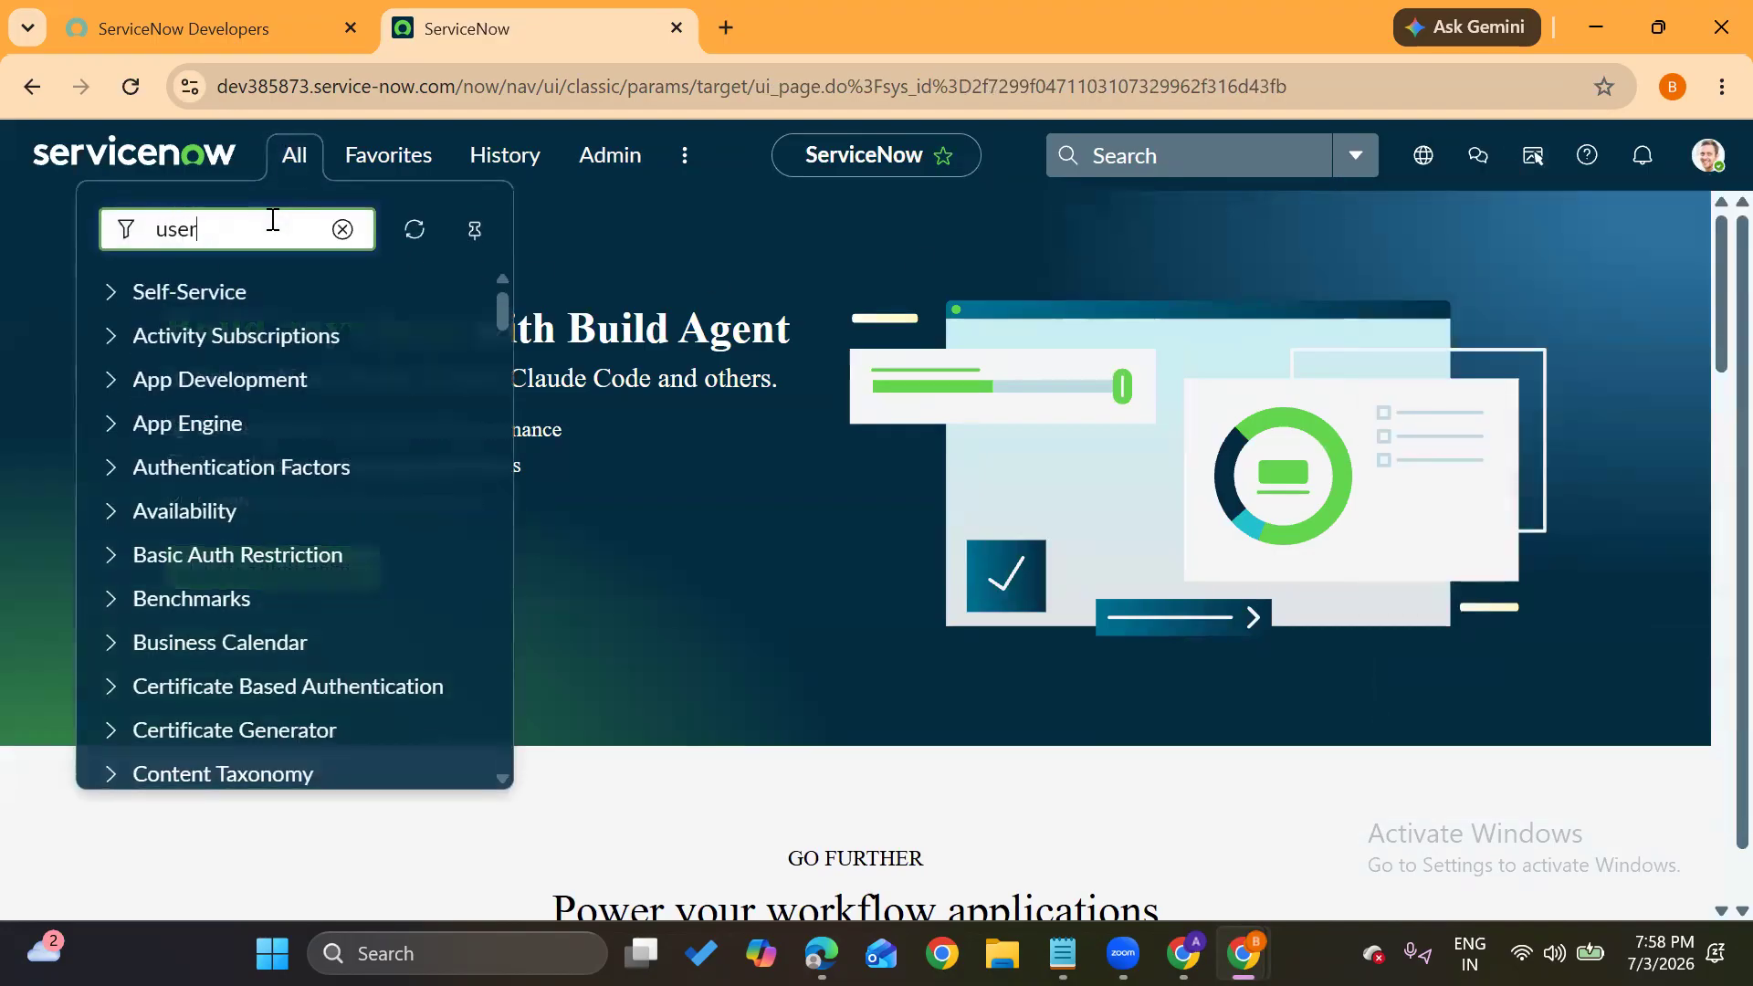
text(s)
scroll(283, 535, down, 8)
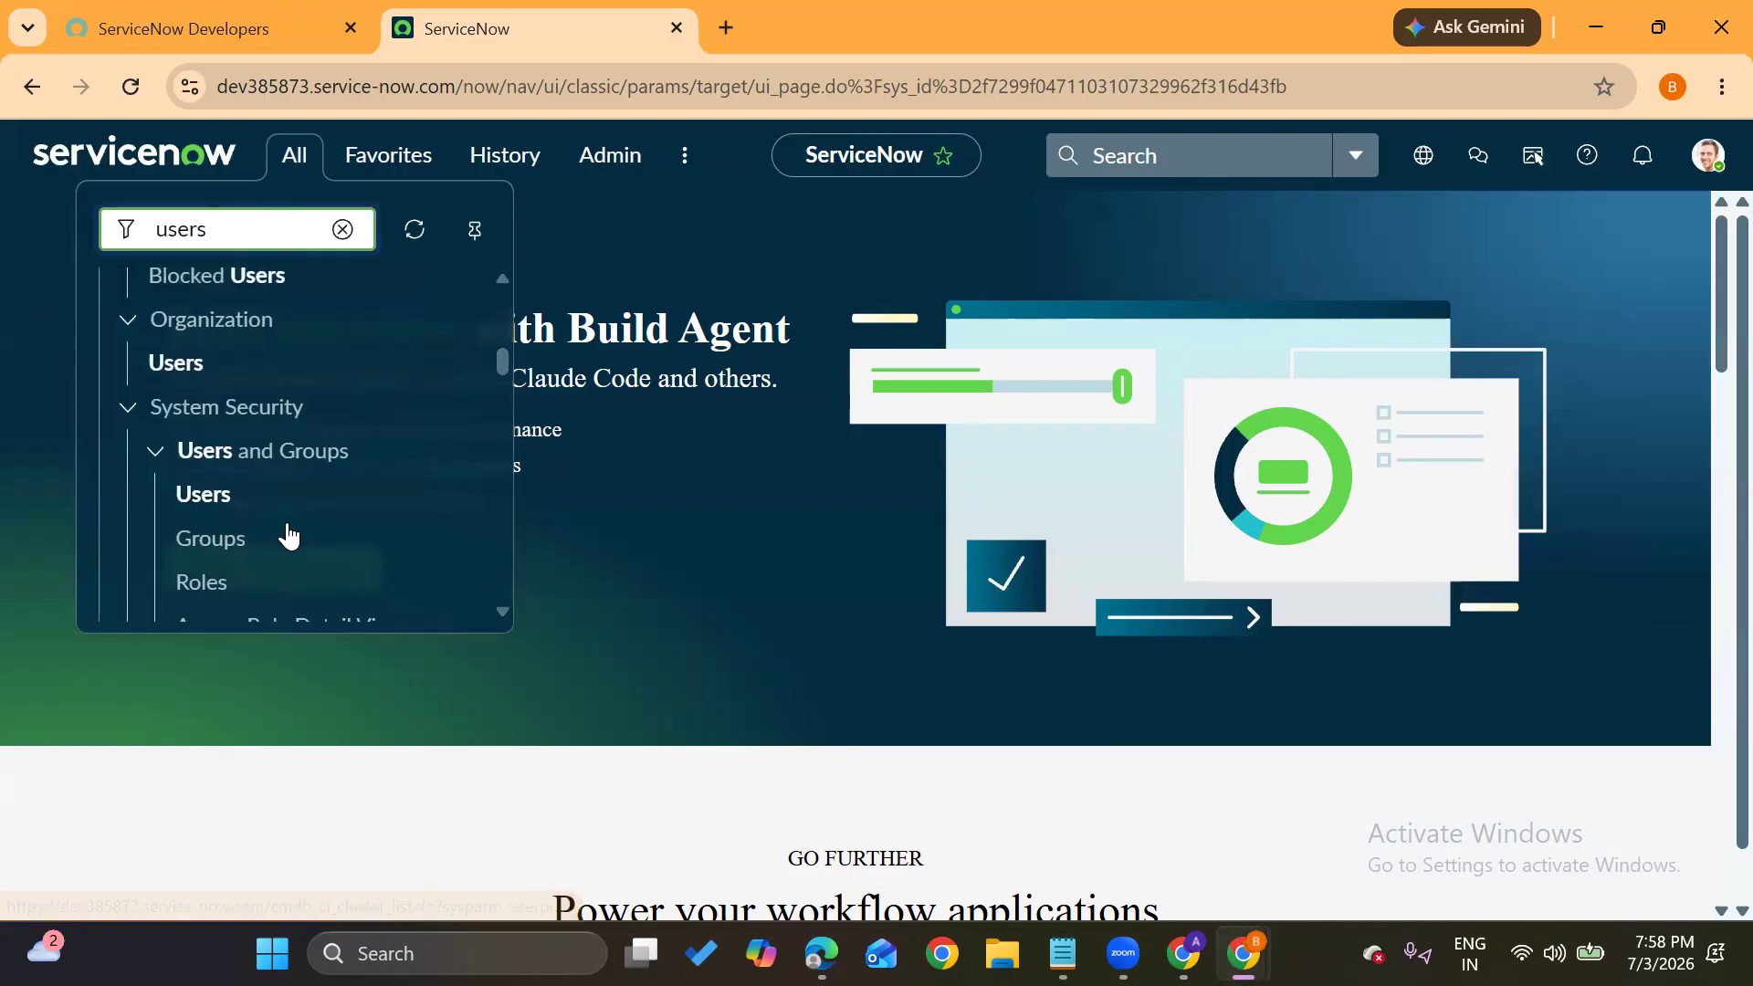
scroll(288, 536, down, 1)
click(223, 398)
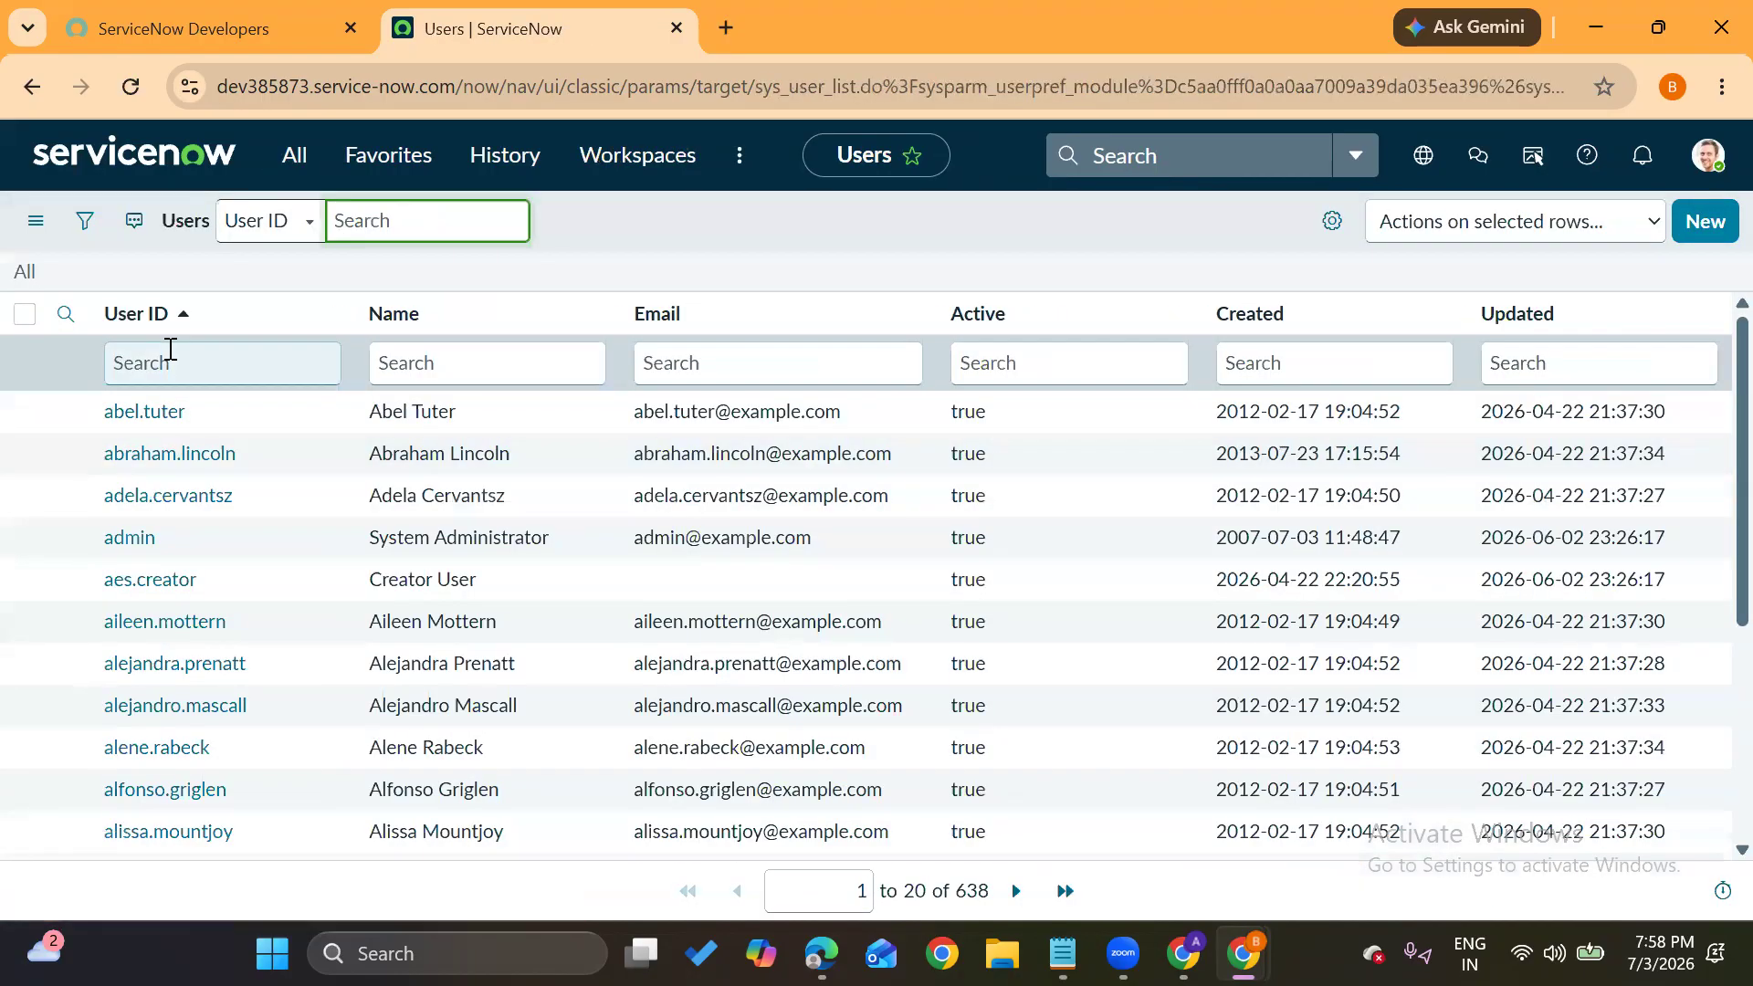
Filter the Users list by the demo user's User ID, open the record, and scroll to Roles
click(170, 350)
text(sai)
key(Return)
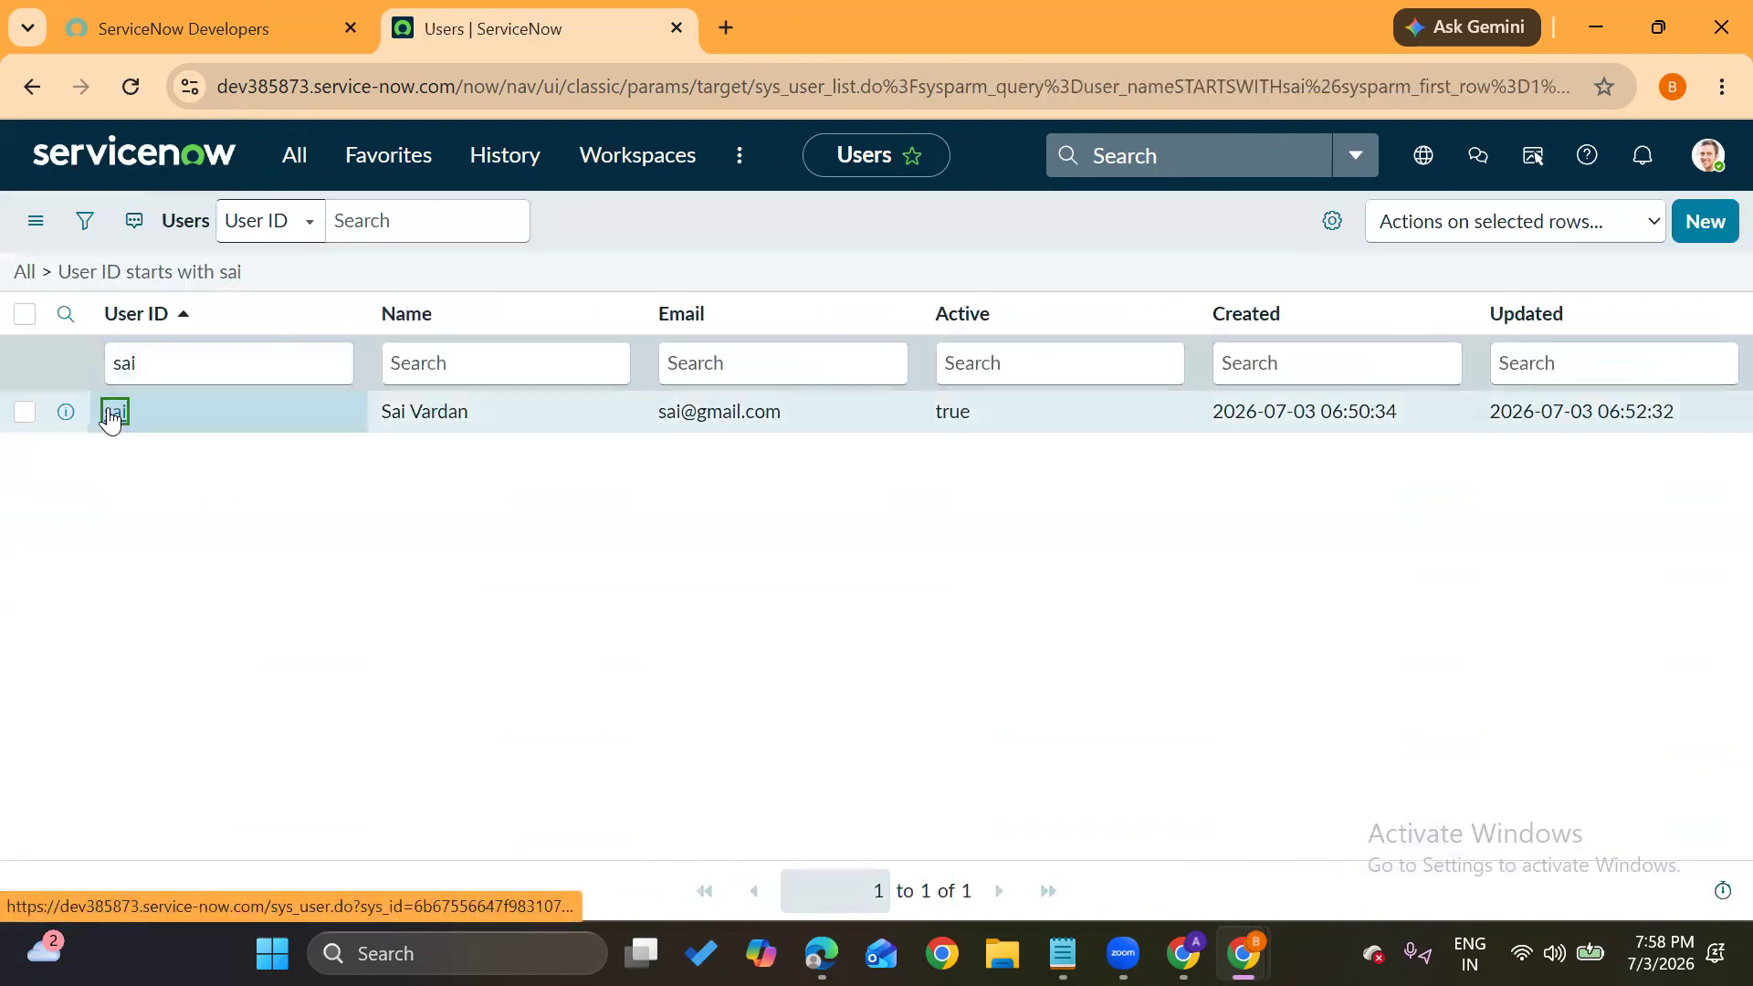
click(112, 415)
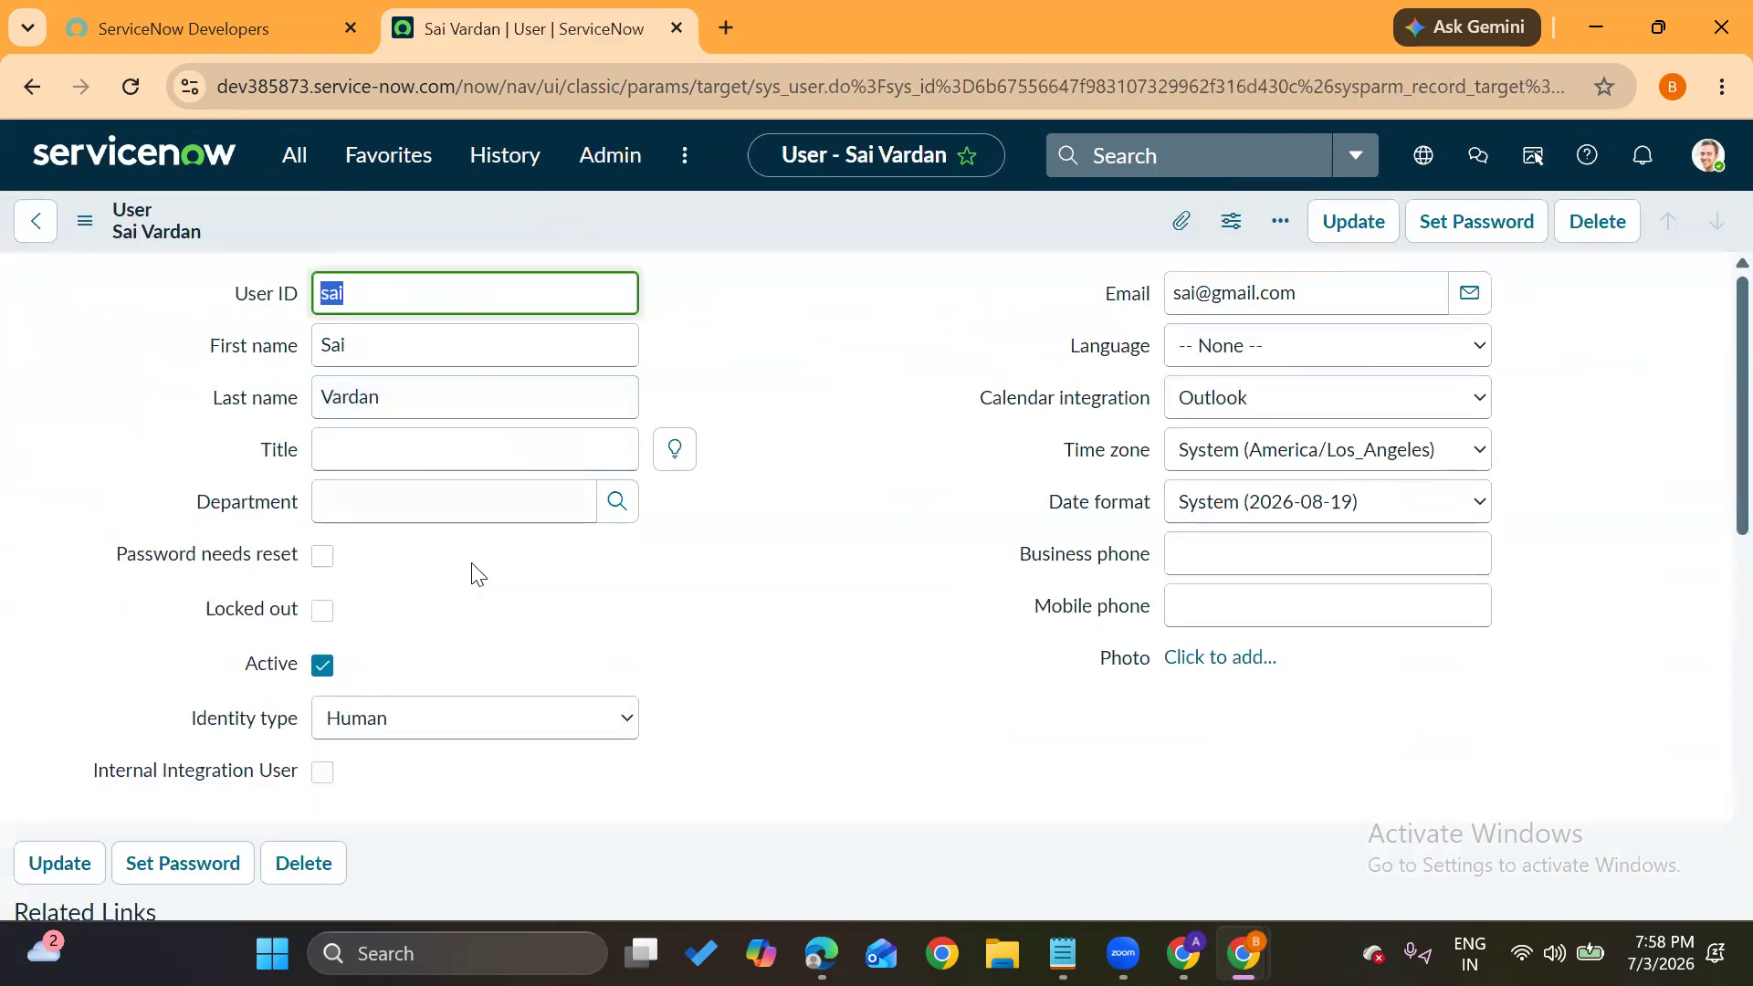
click(740, 615)
scroll(740, 615, down, 8)
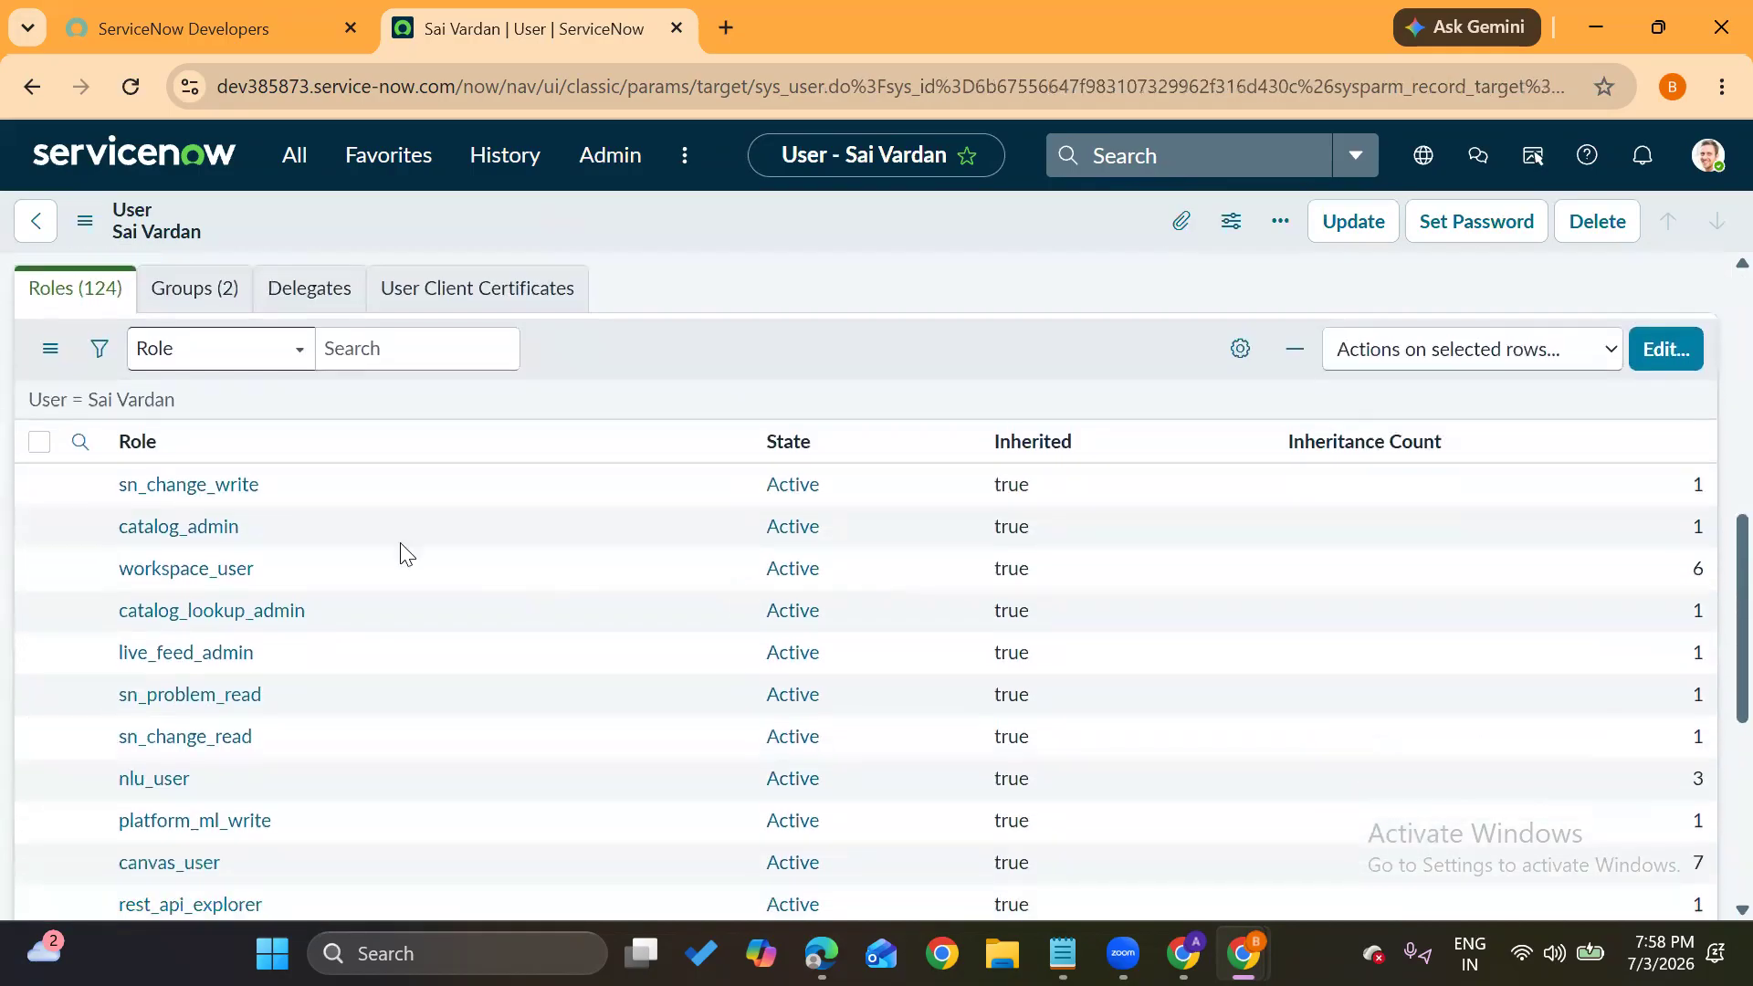
In the Roles edit list, remove admin and add itil found by filtering 'iti'
click(1658, 351)
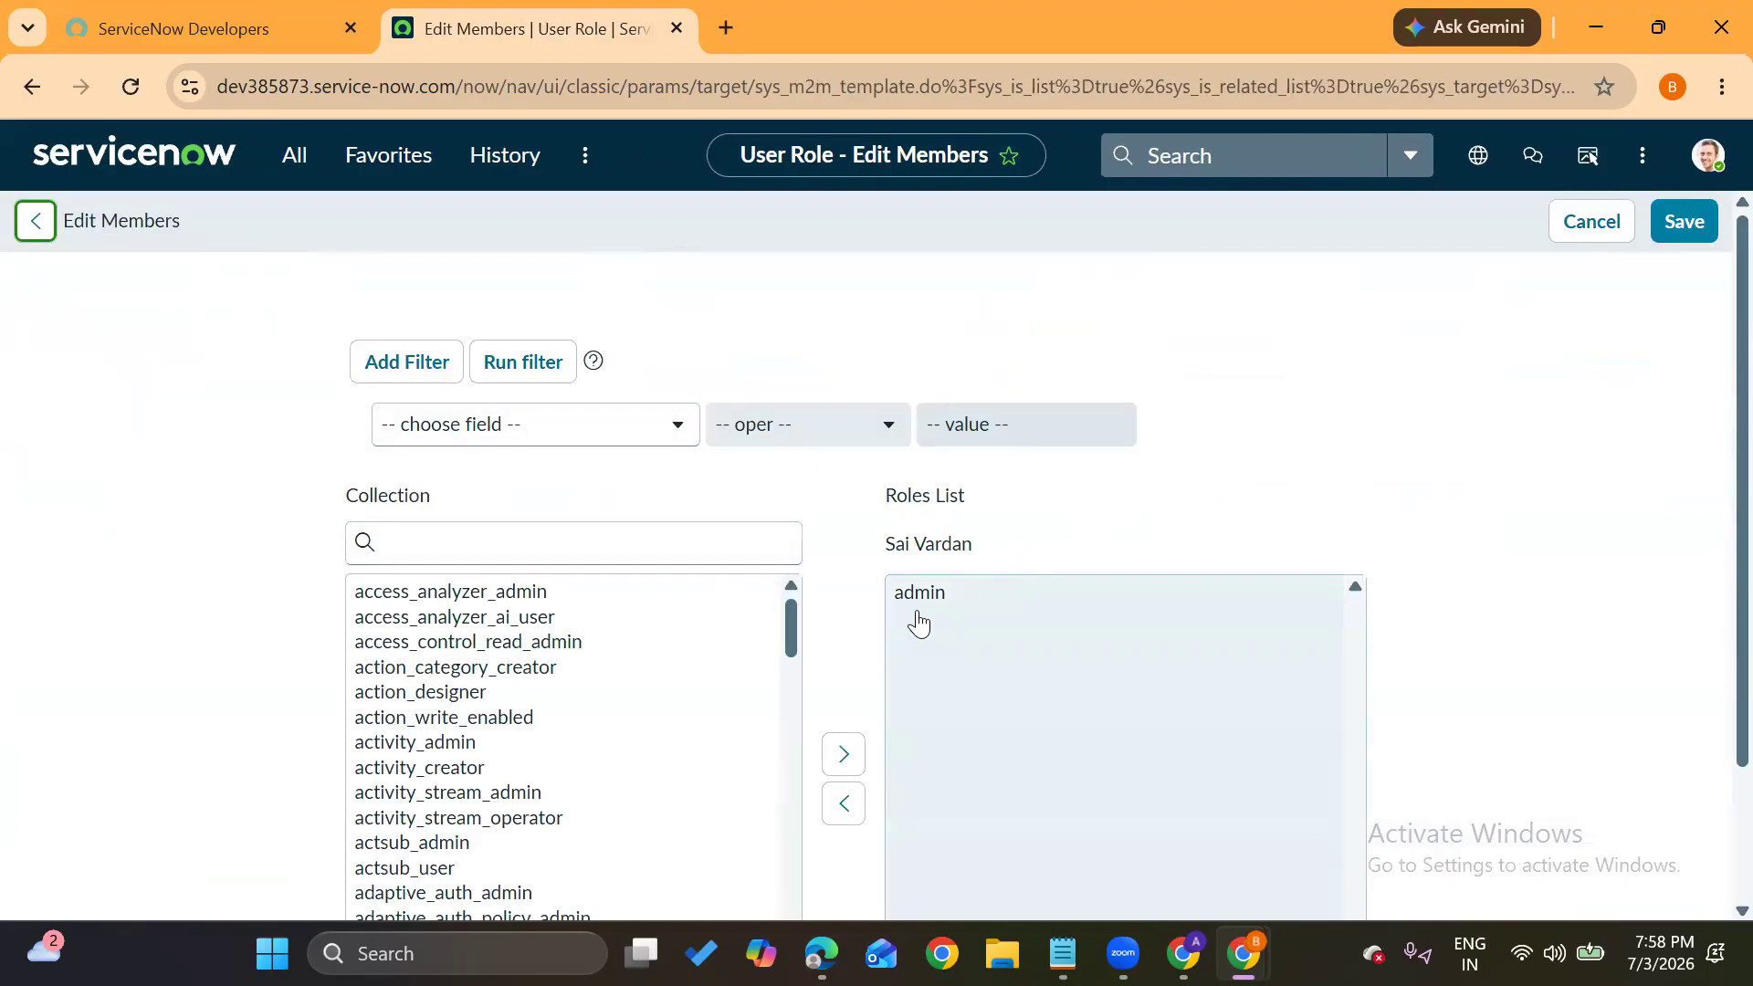
click(917, 612)
click(843, 741)
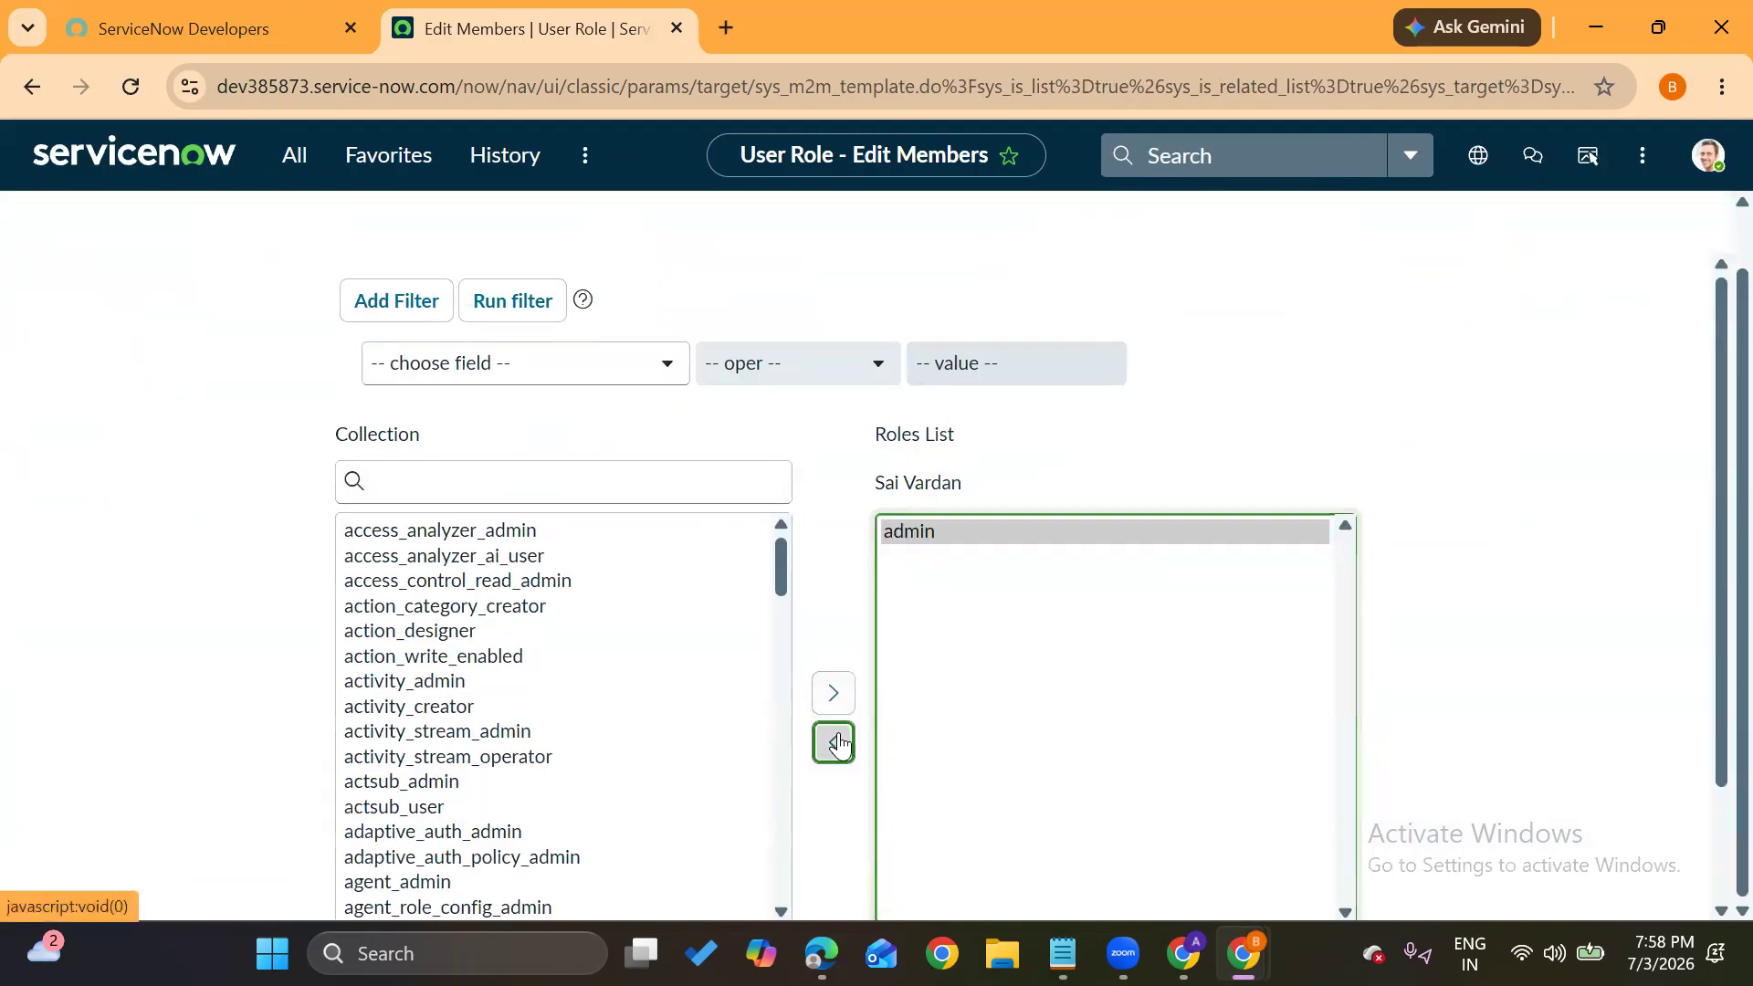
click(580, 493)
text(iti)
click(354, 537)
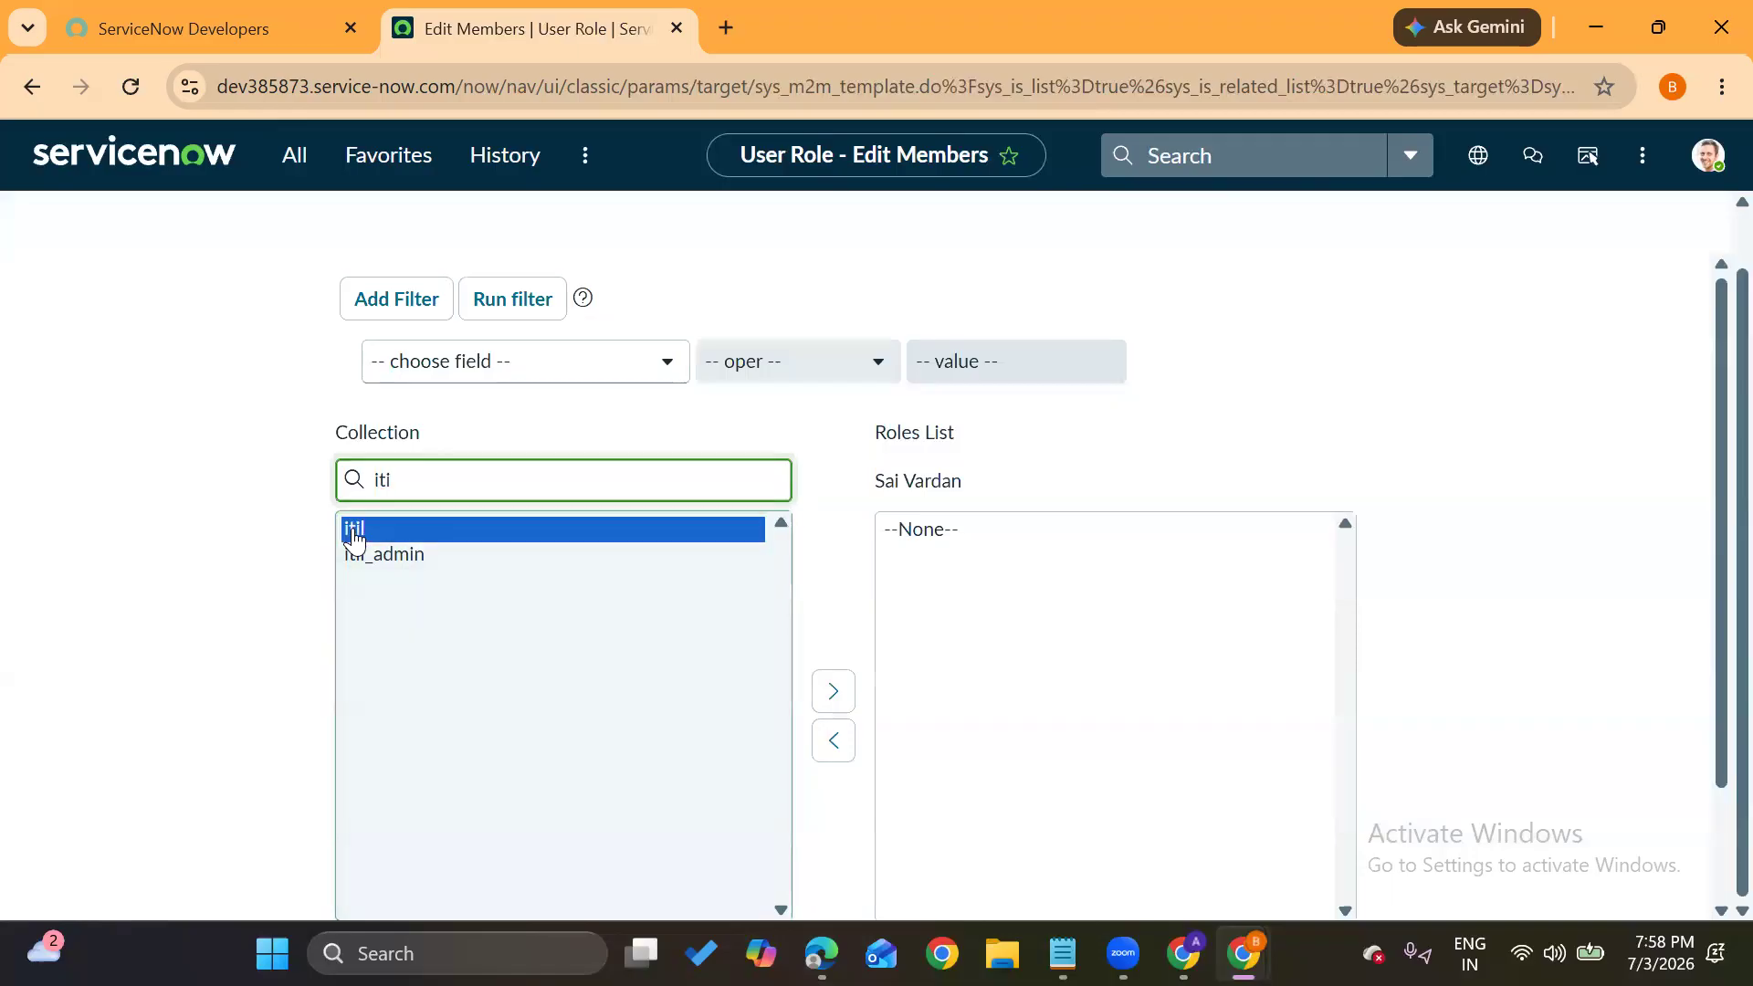
click(833, 692)
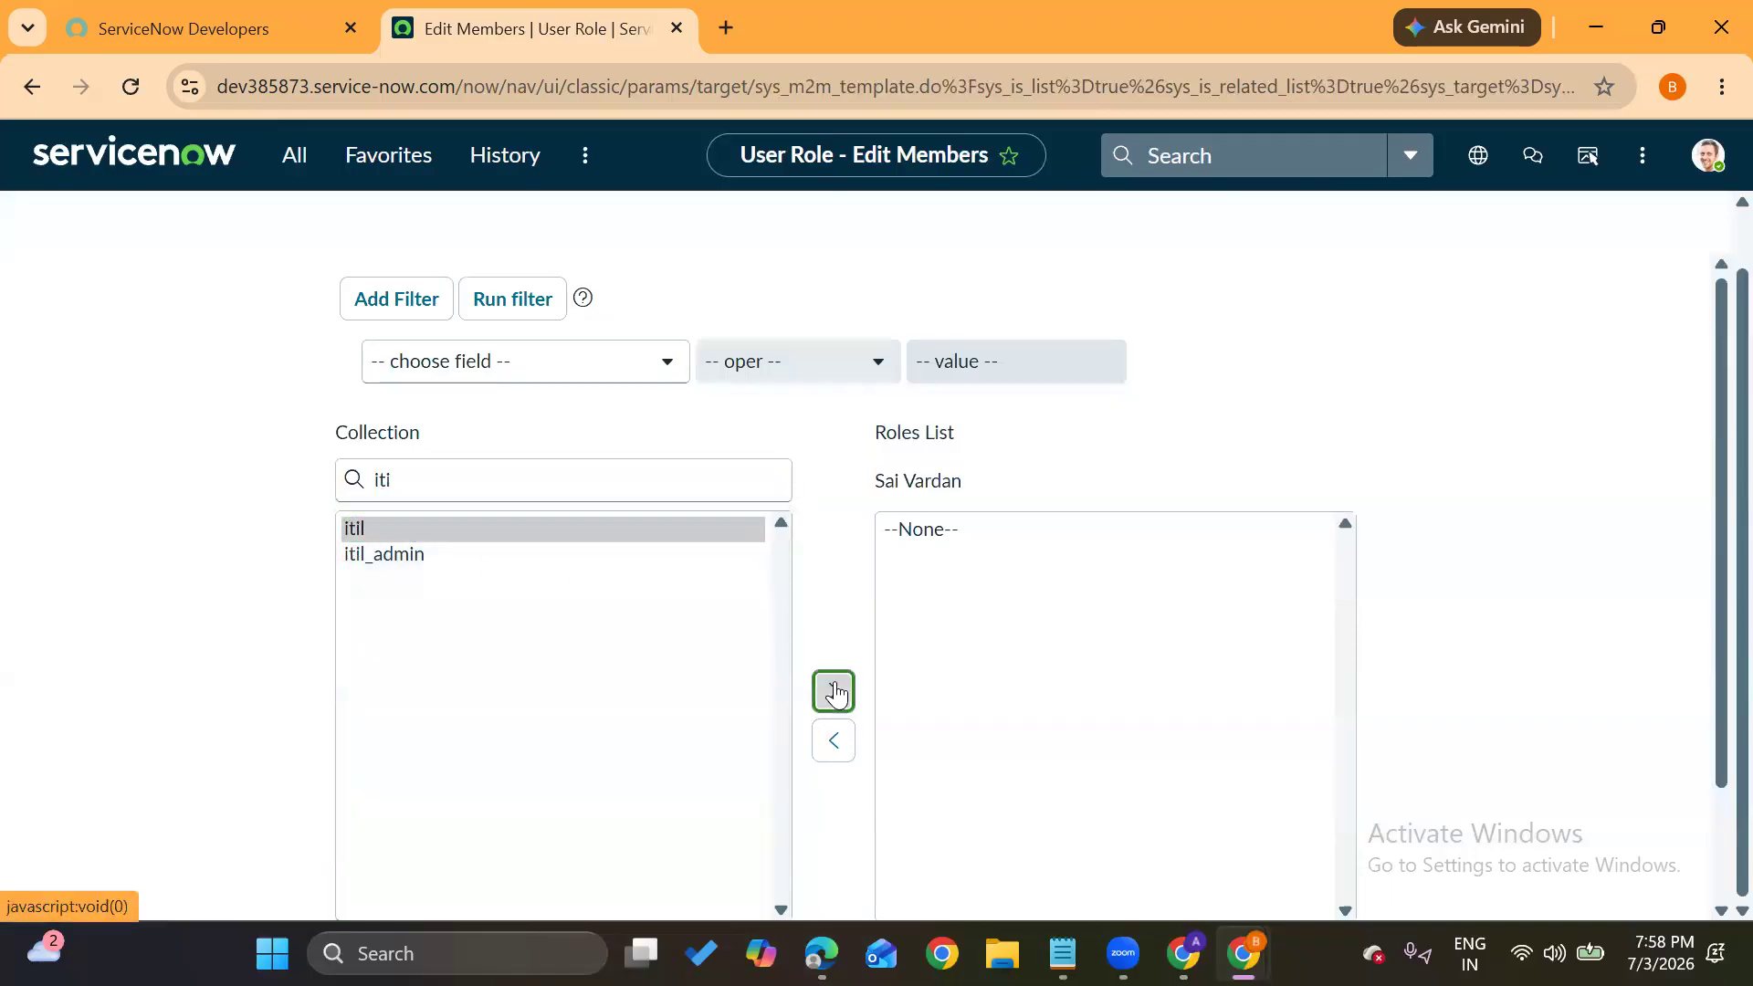
Save the role change, reload to confirm 44 roles, and bring the incognito window forward
click(1374, 393)
scroll(1374, 393, down, 2)
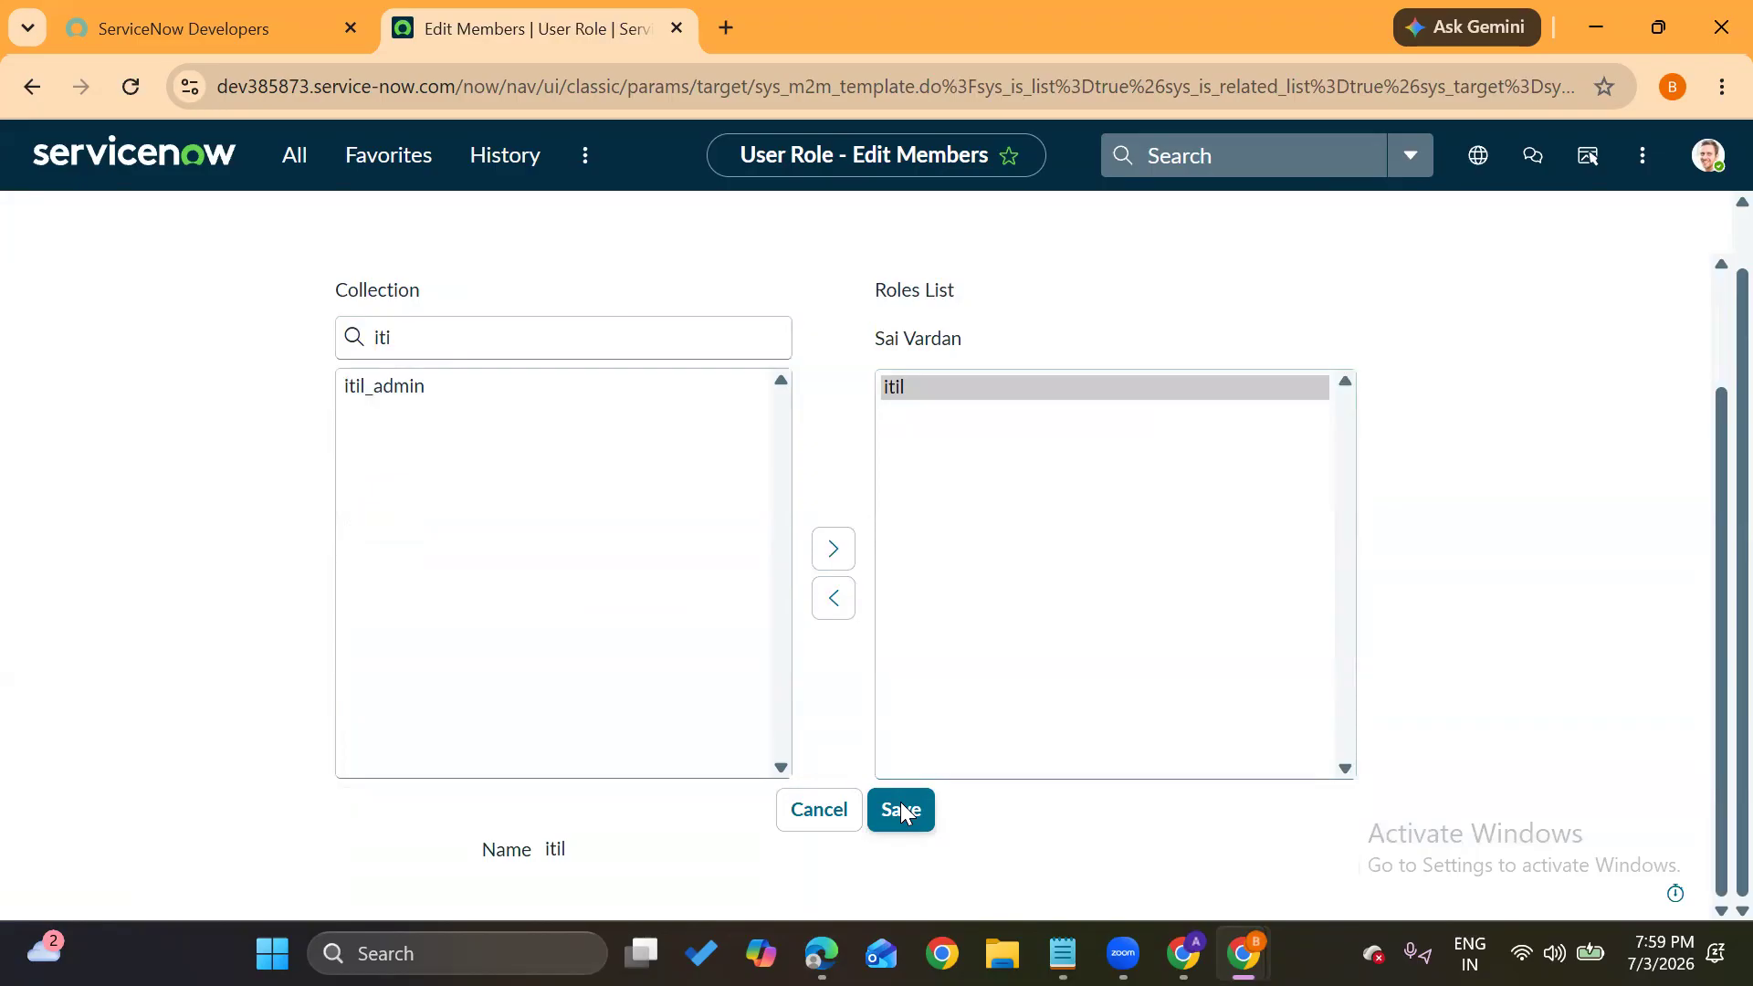
click(902, 810)
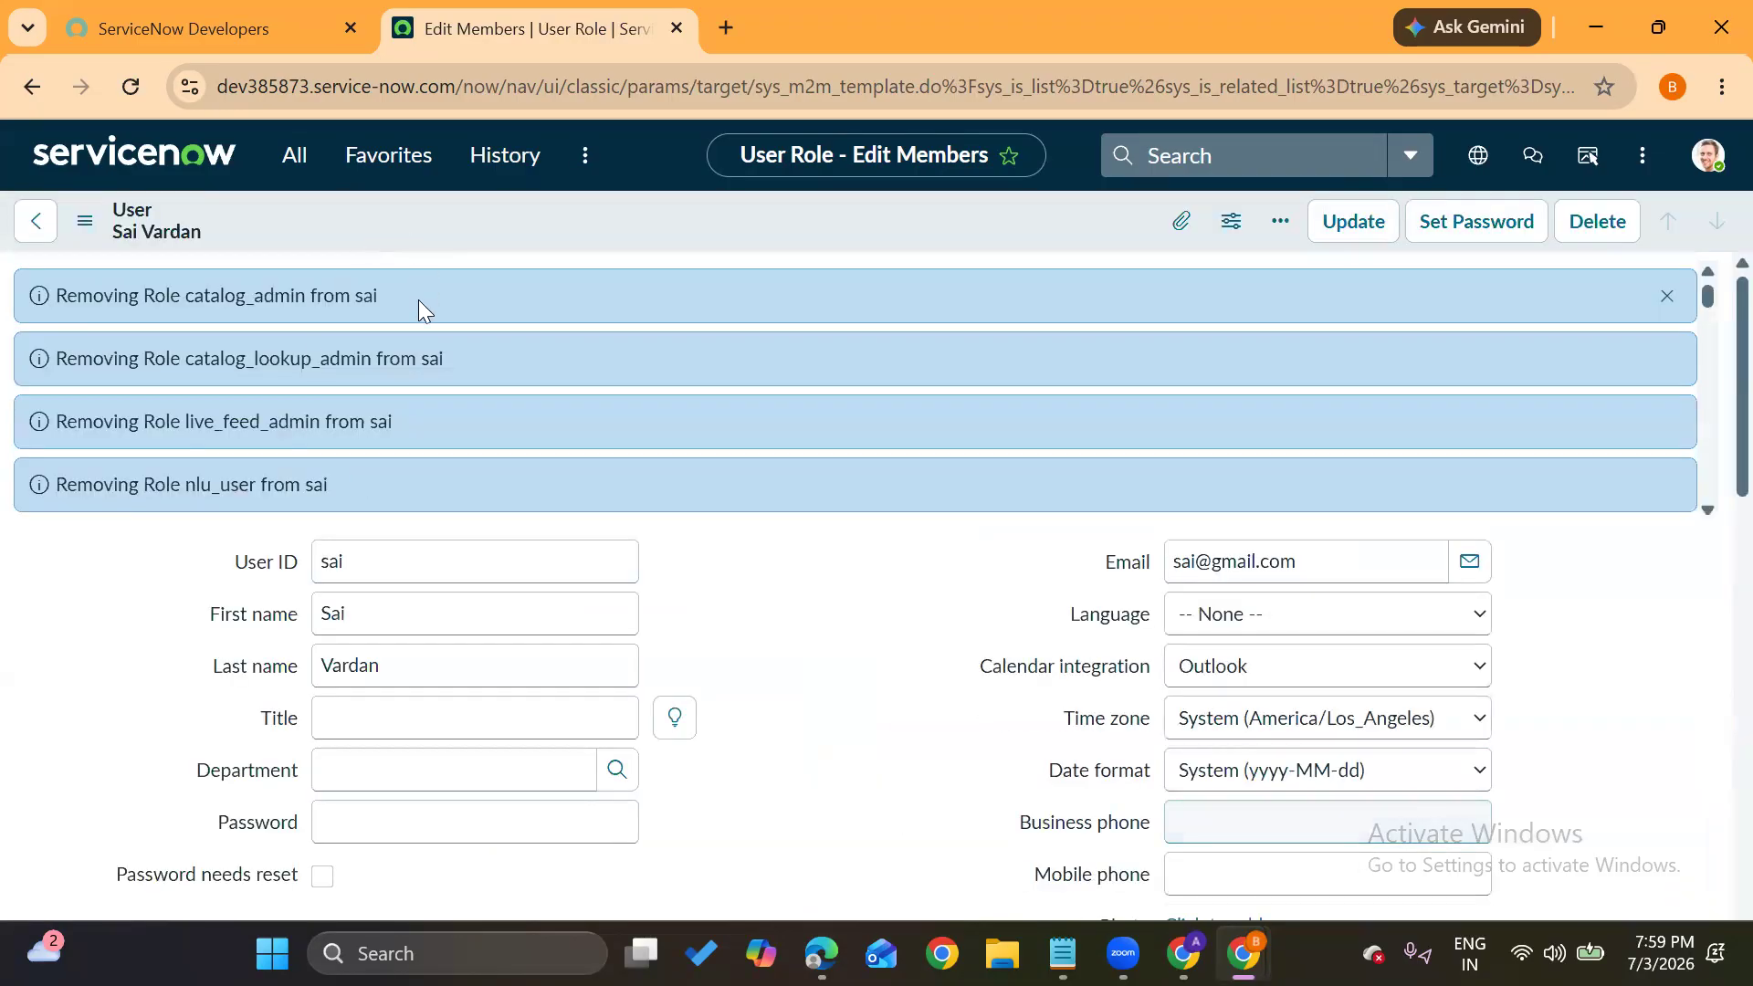
scroll(392, 365, down, 10)
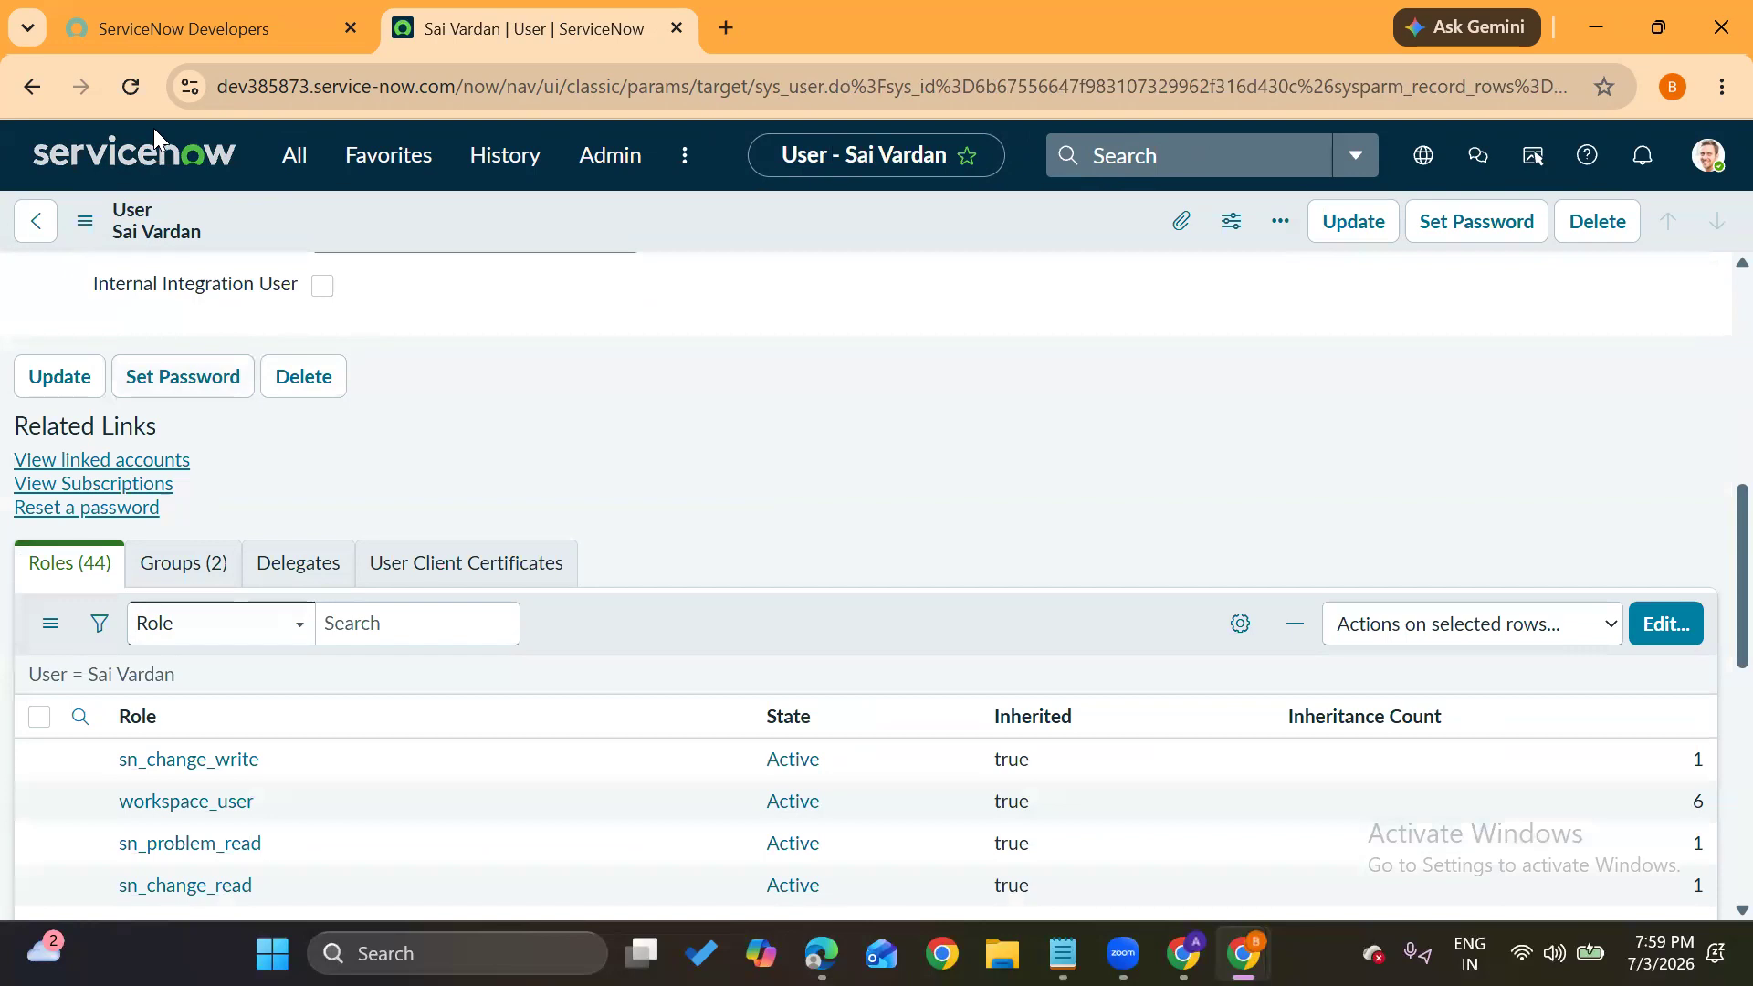
click(131, 86)
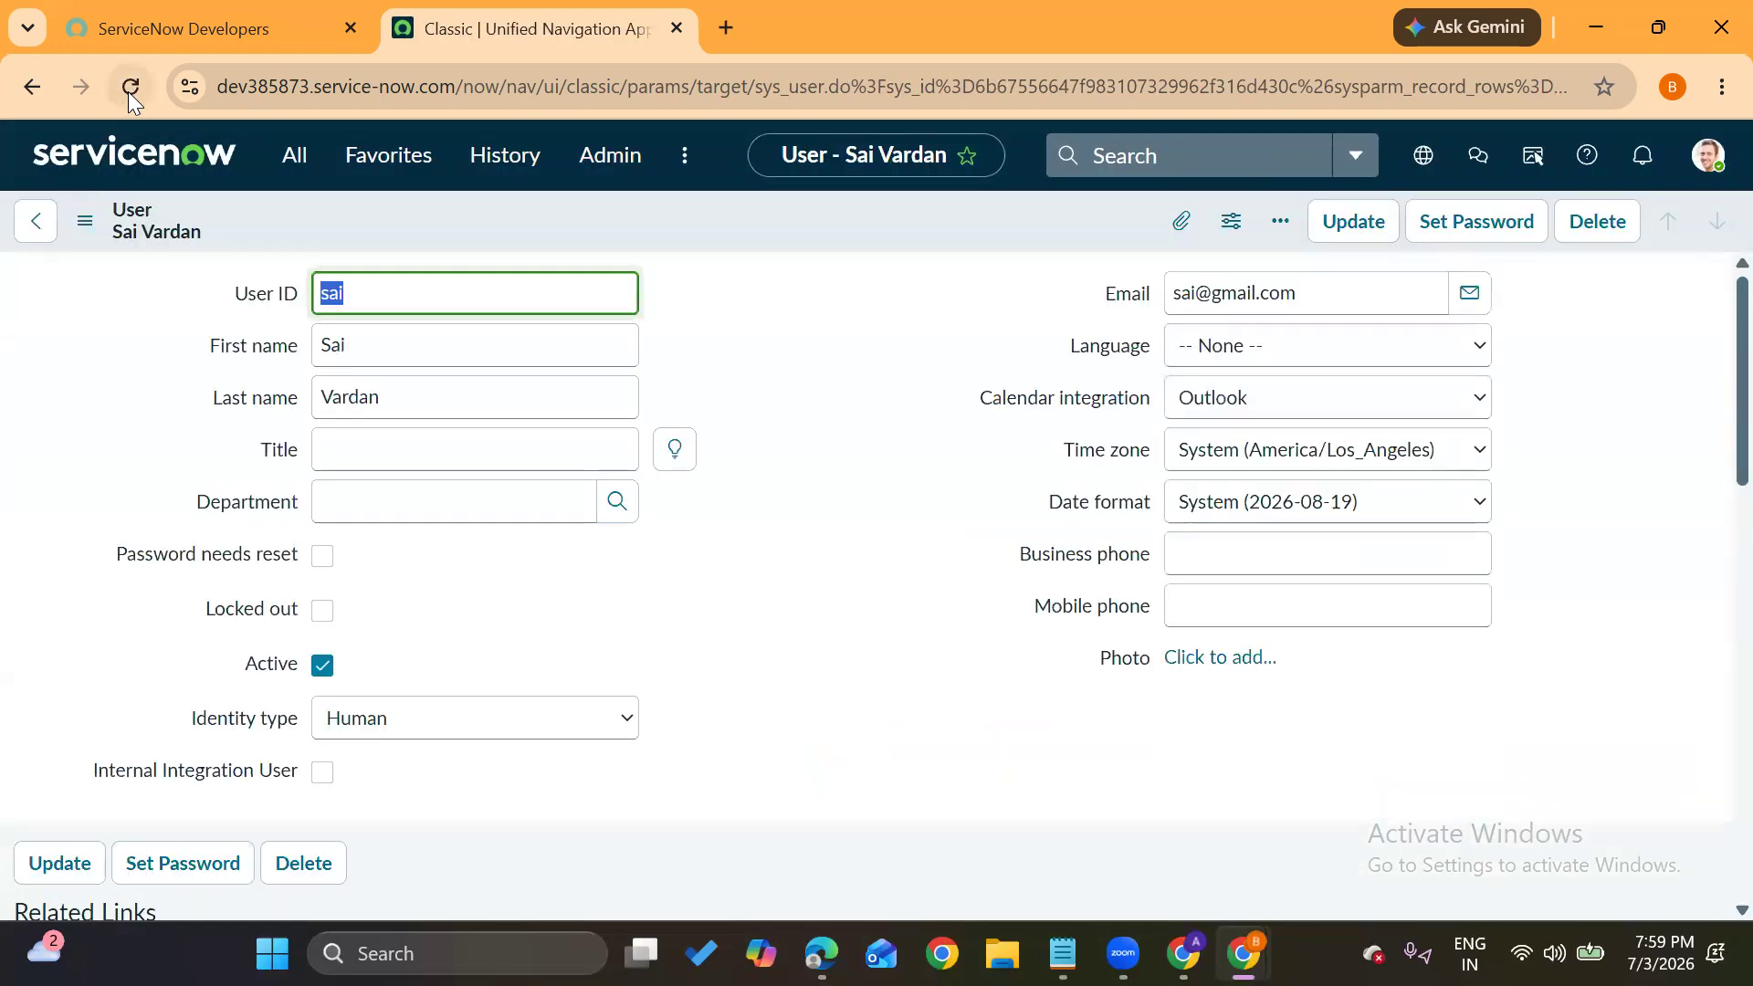
click(838, 639)
scroll(840, 635, down, 3)
scroll(840, 635, down, 4)
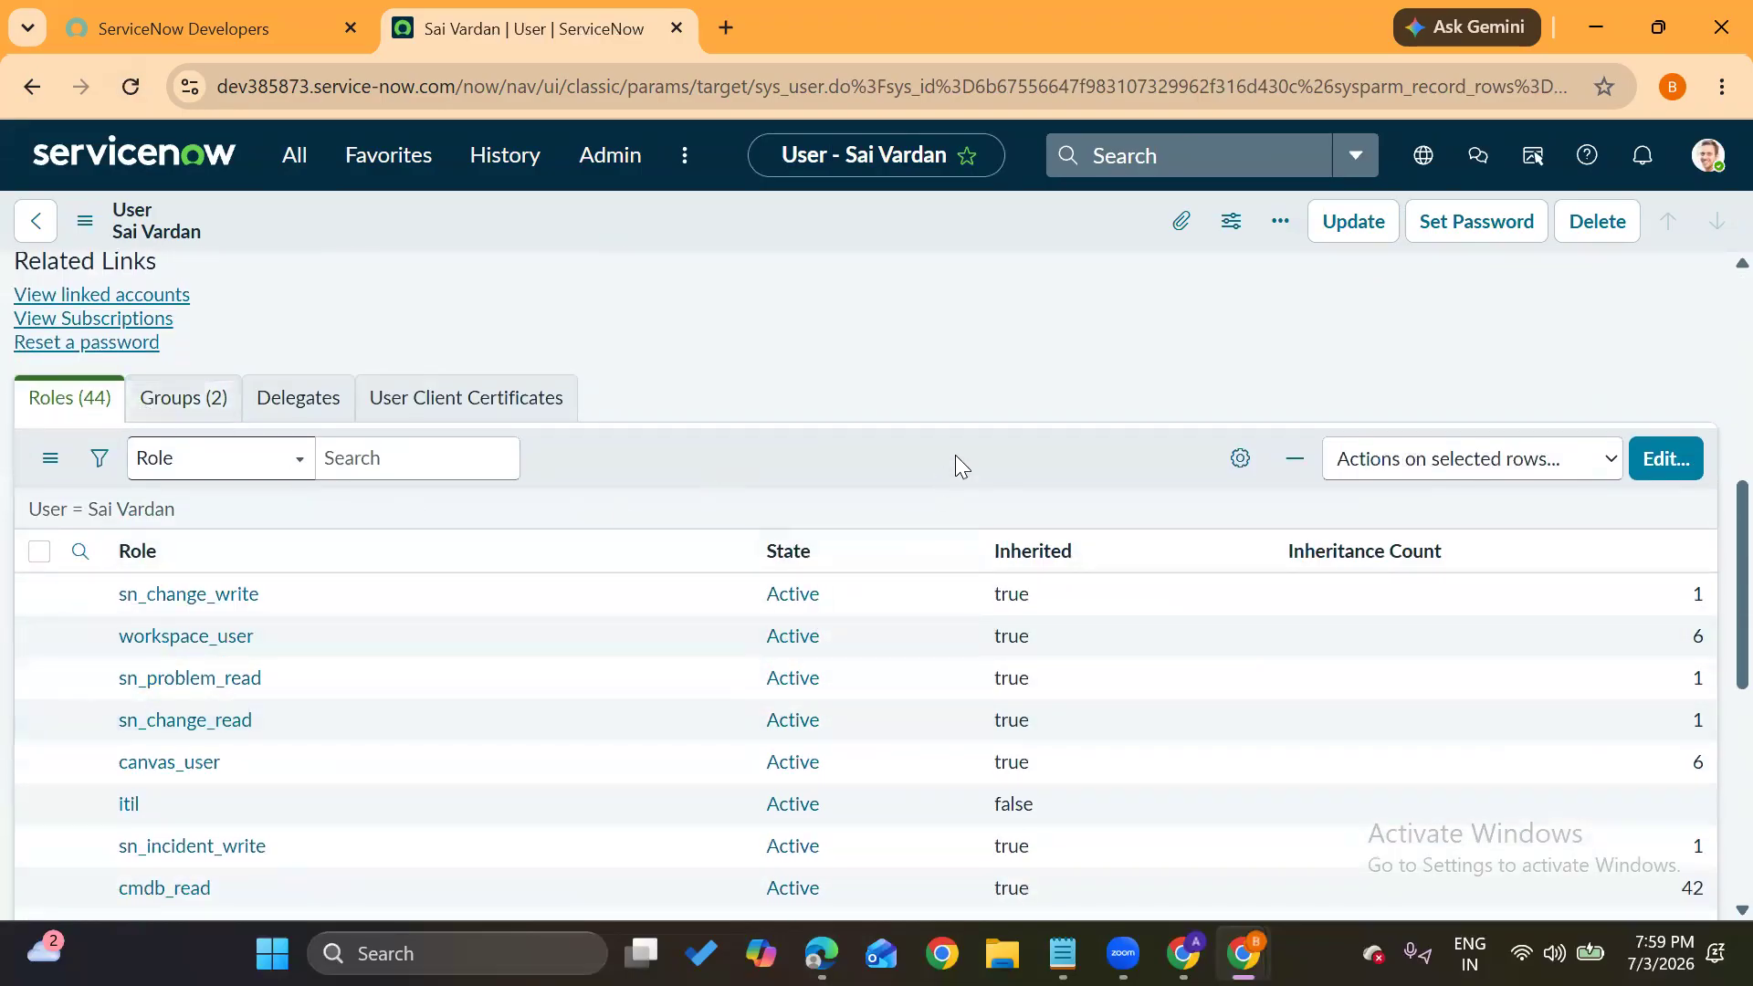
scroll(955, 457, up, 7)
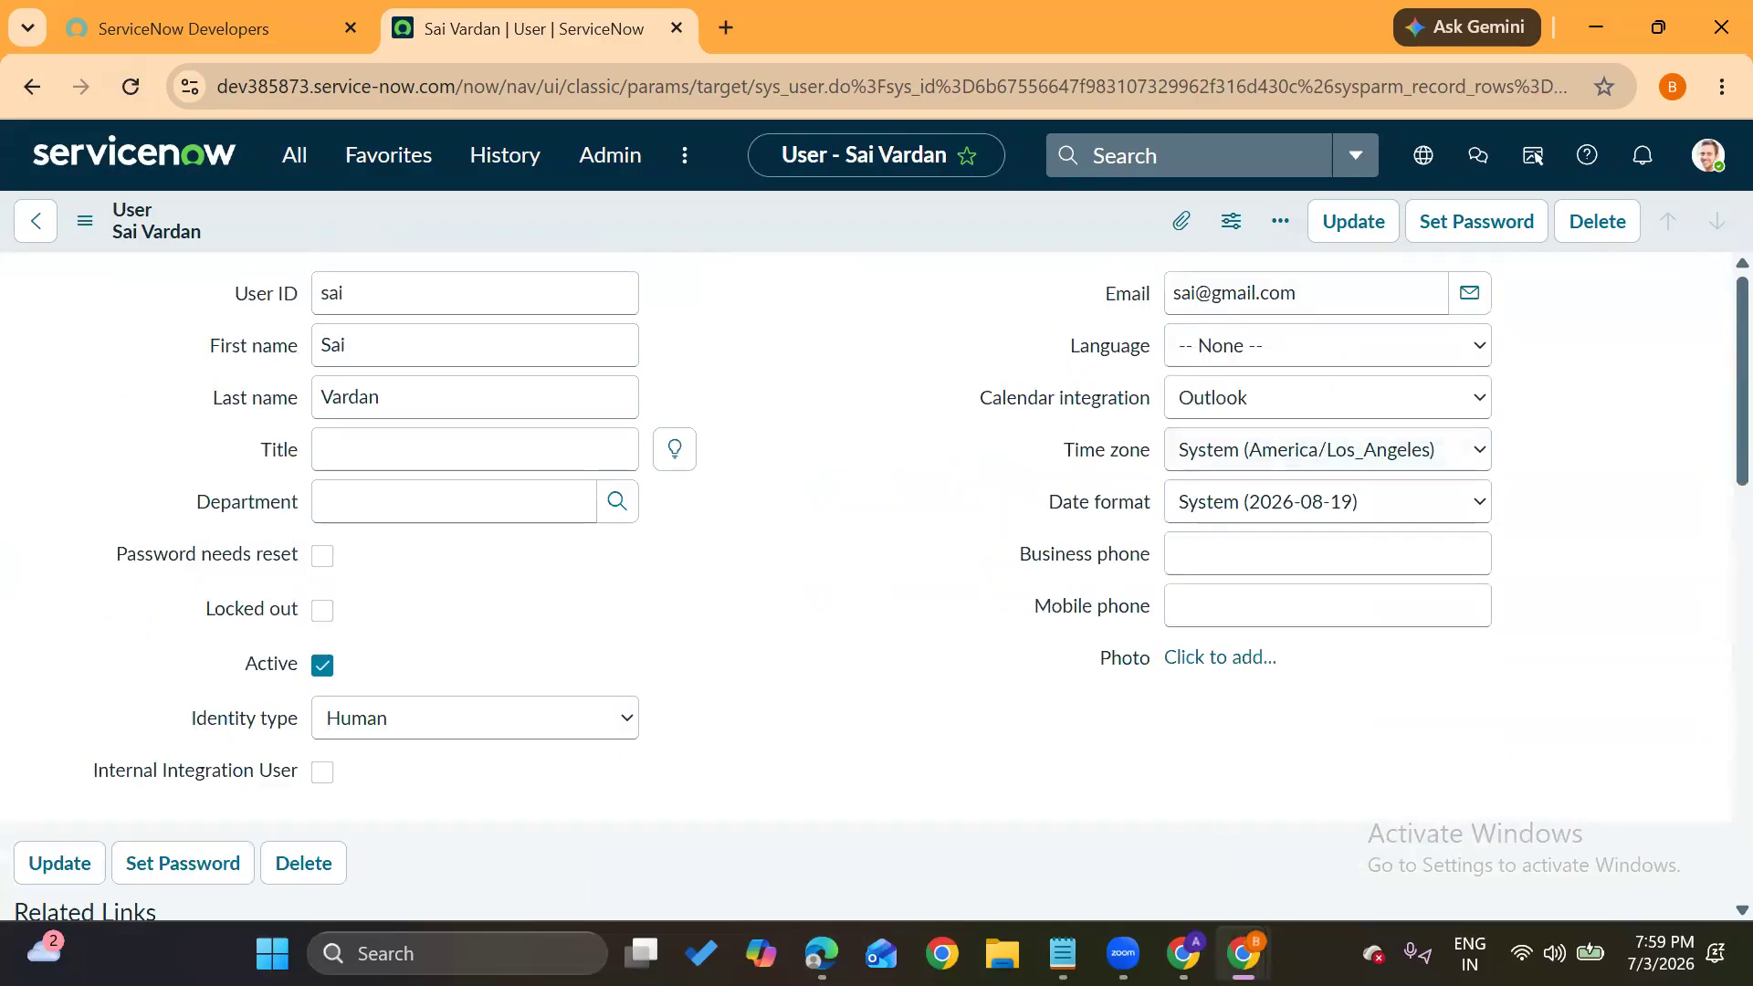
mouse_move(1241, 953)
click(1315, 794)
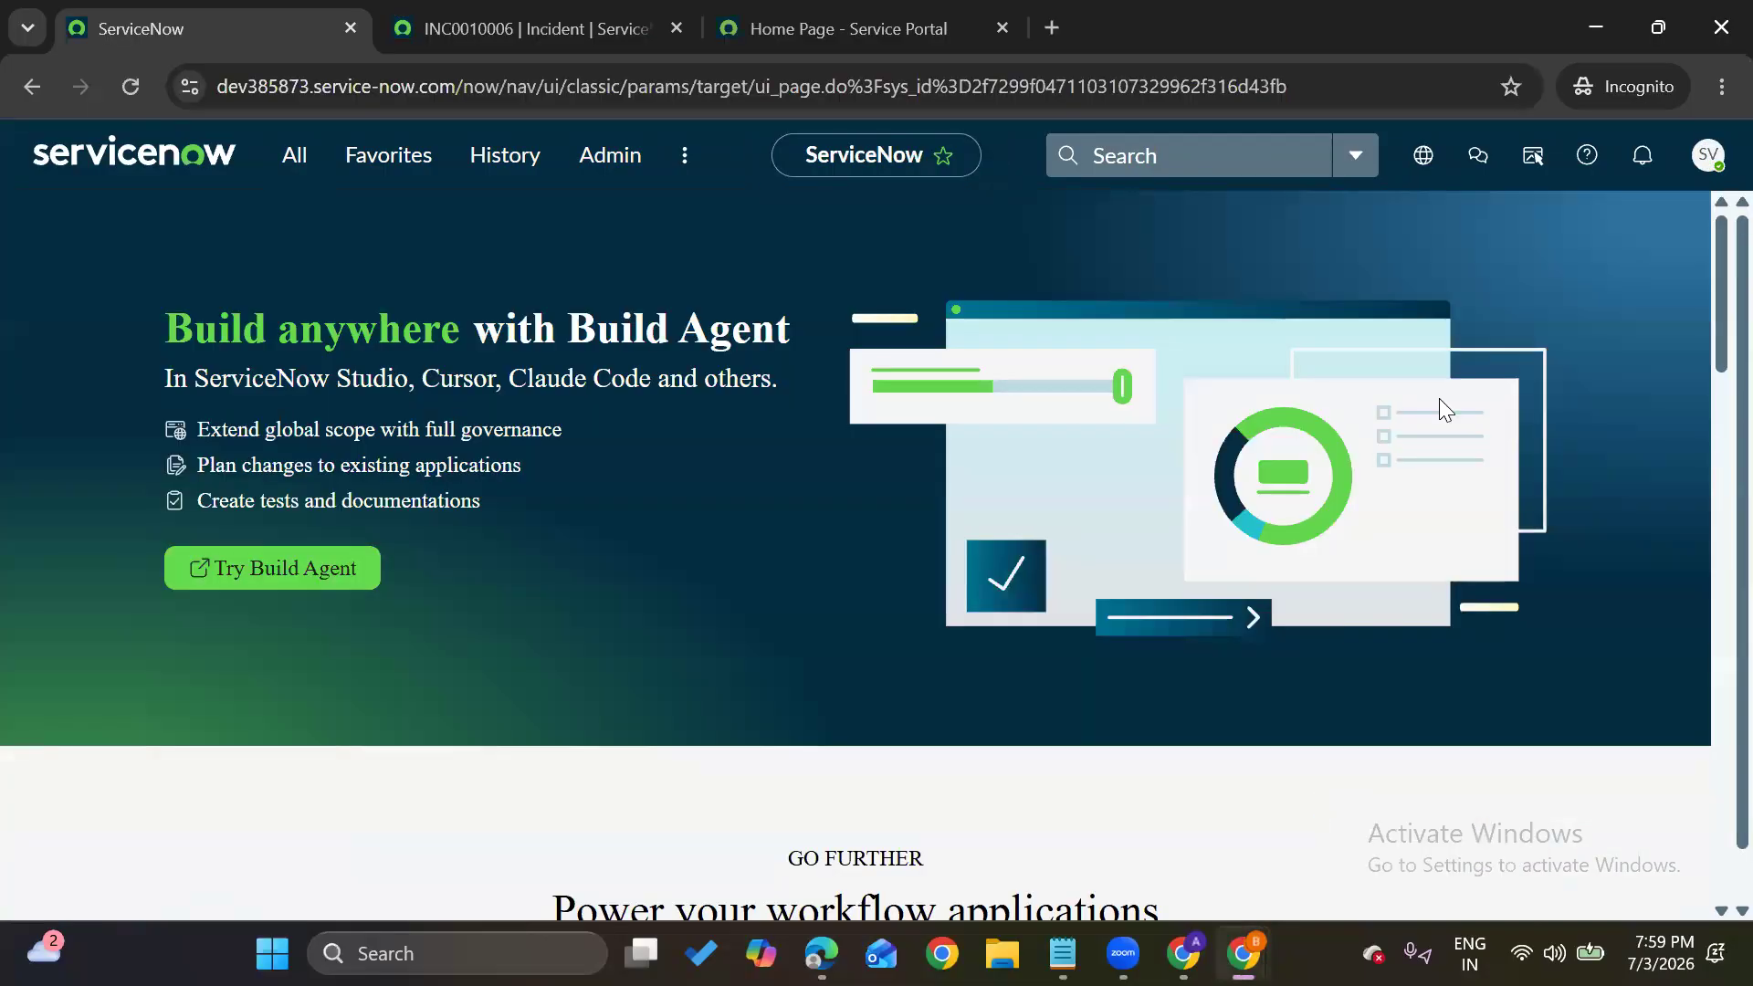
Log out of the incognito session, sign back in with the demo user's credentials, and check the account menu
click(1709, 155)
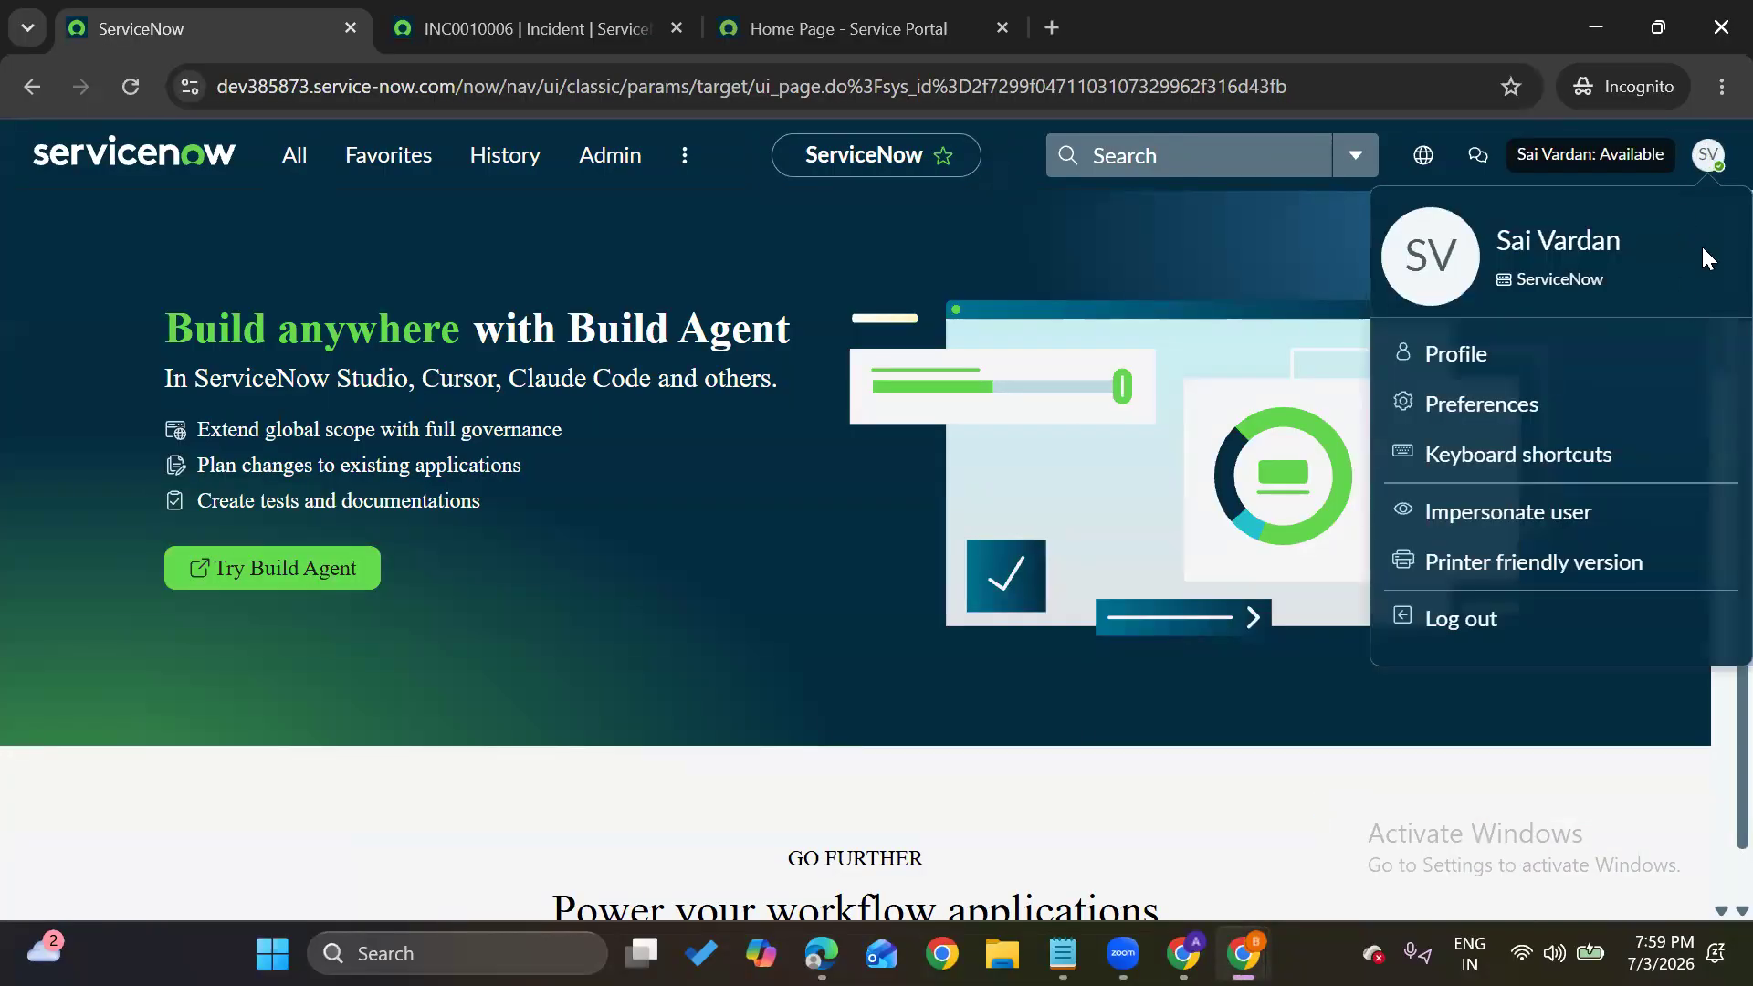
click(1452, 628)
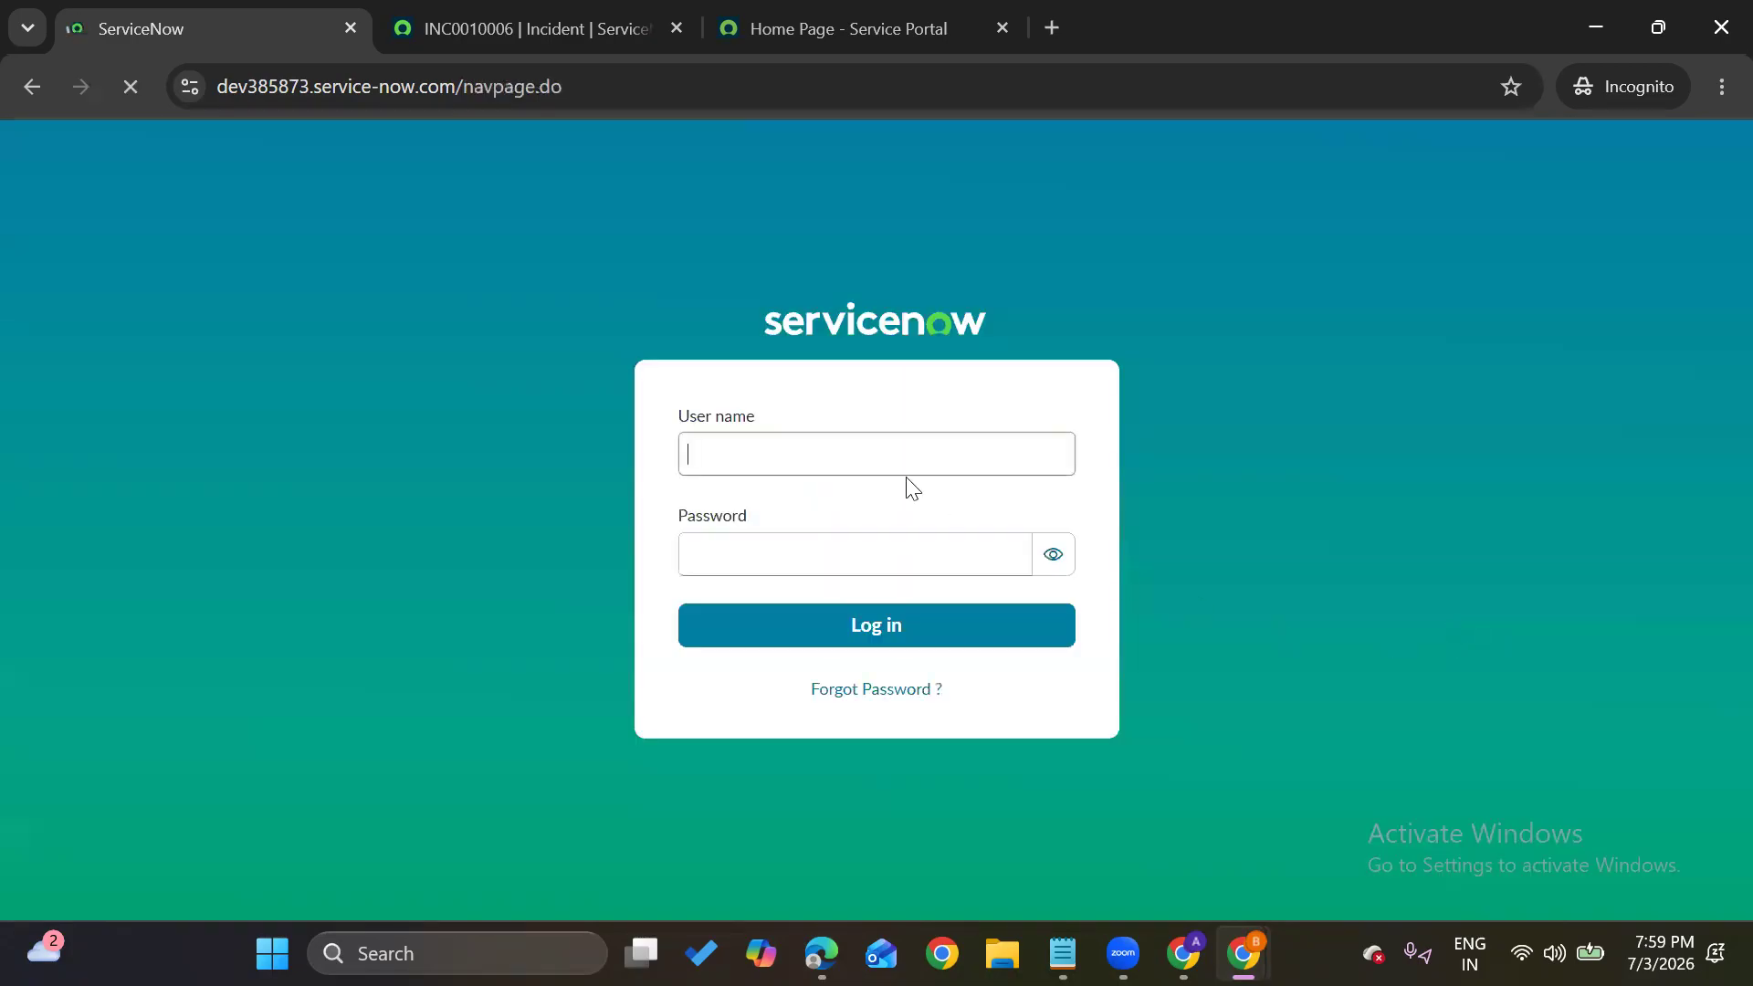
text(sai)
key(Tab)
text(••••••••)
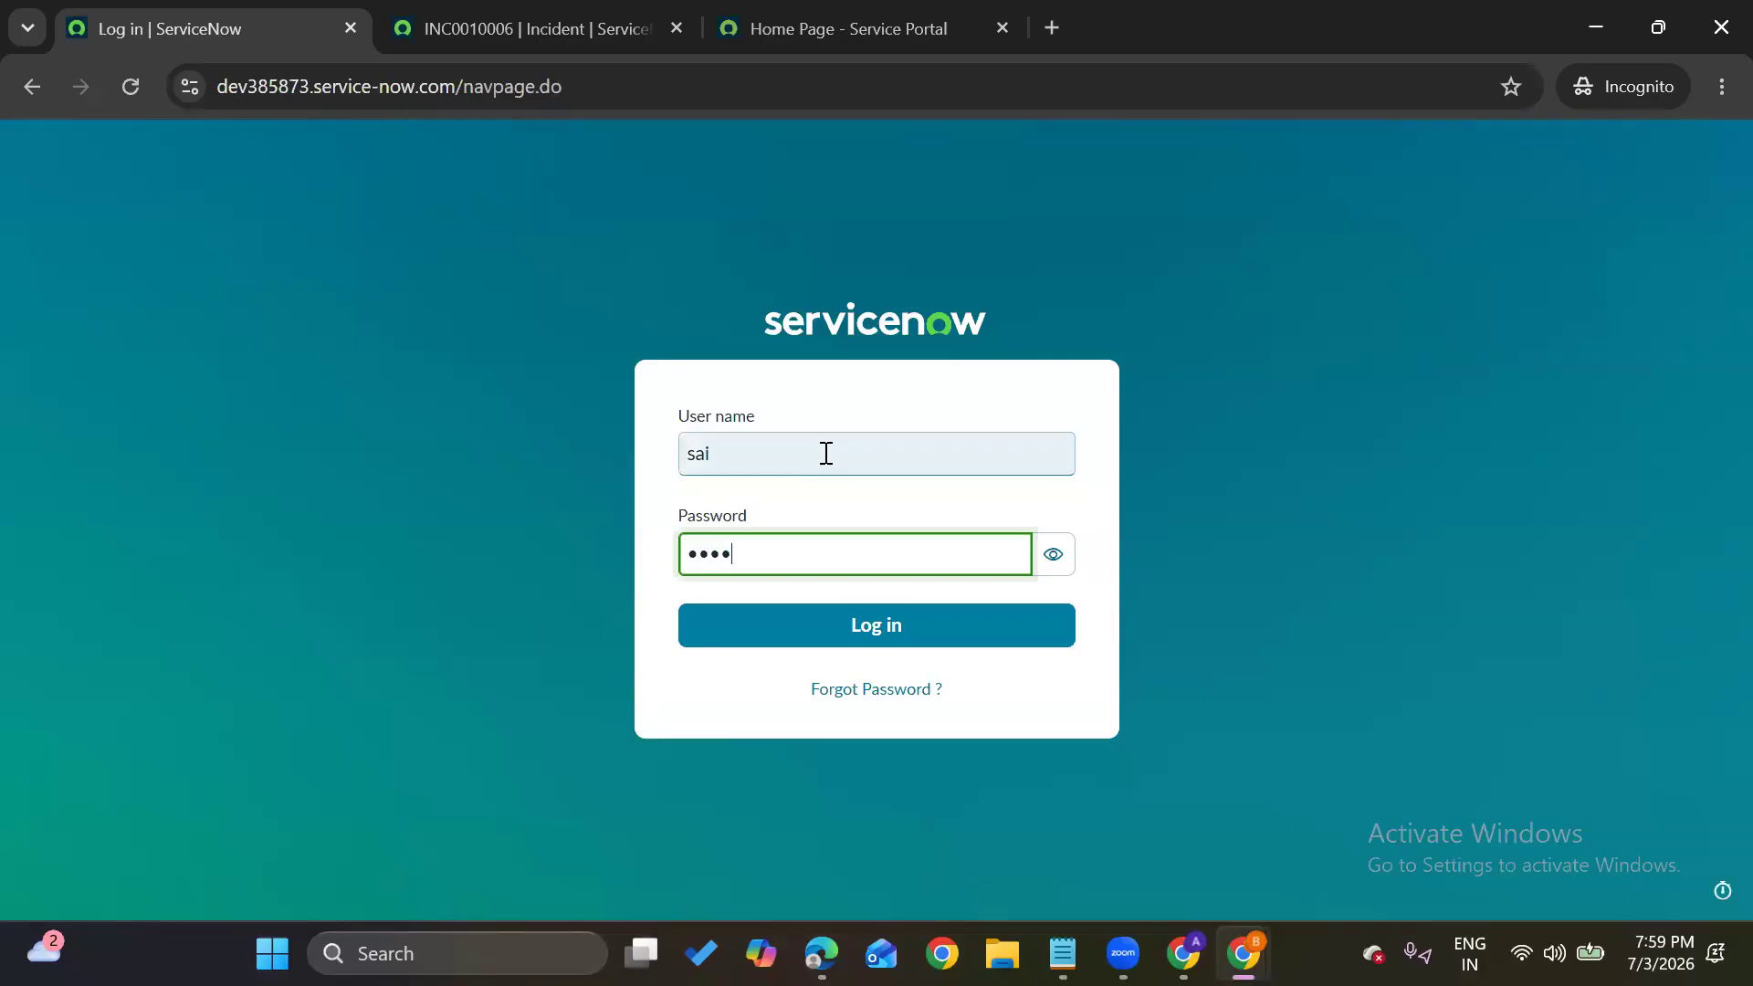
key(Return)
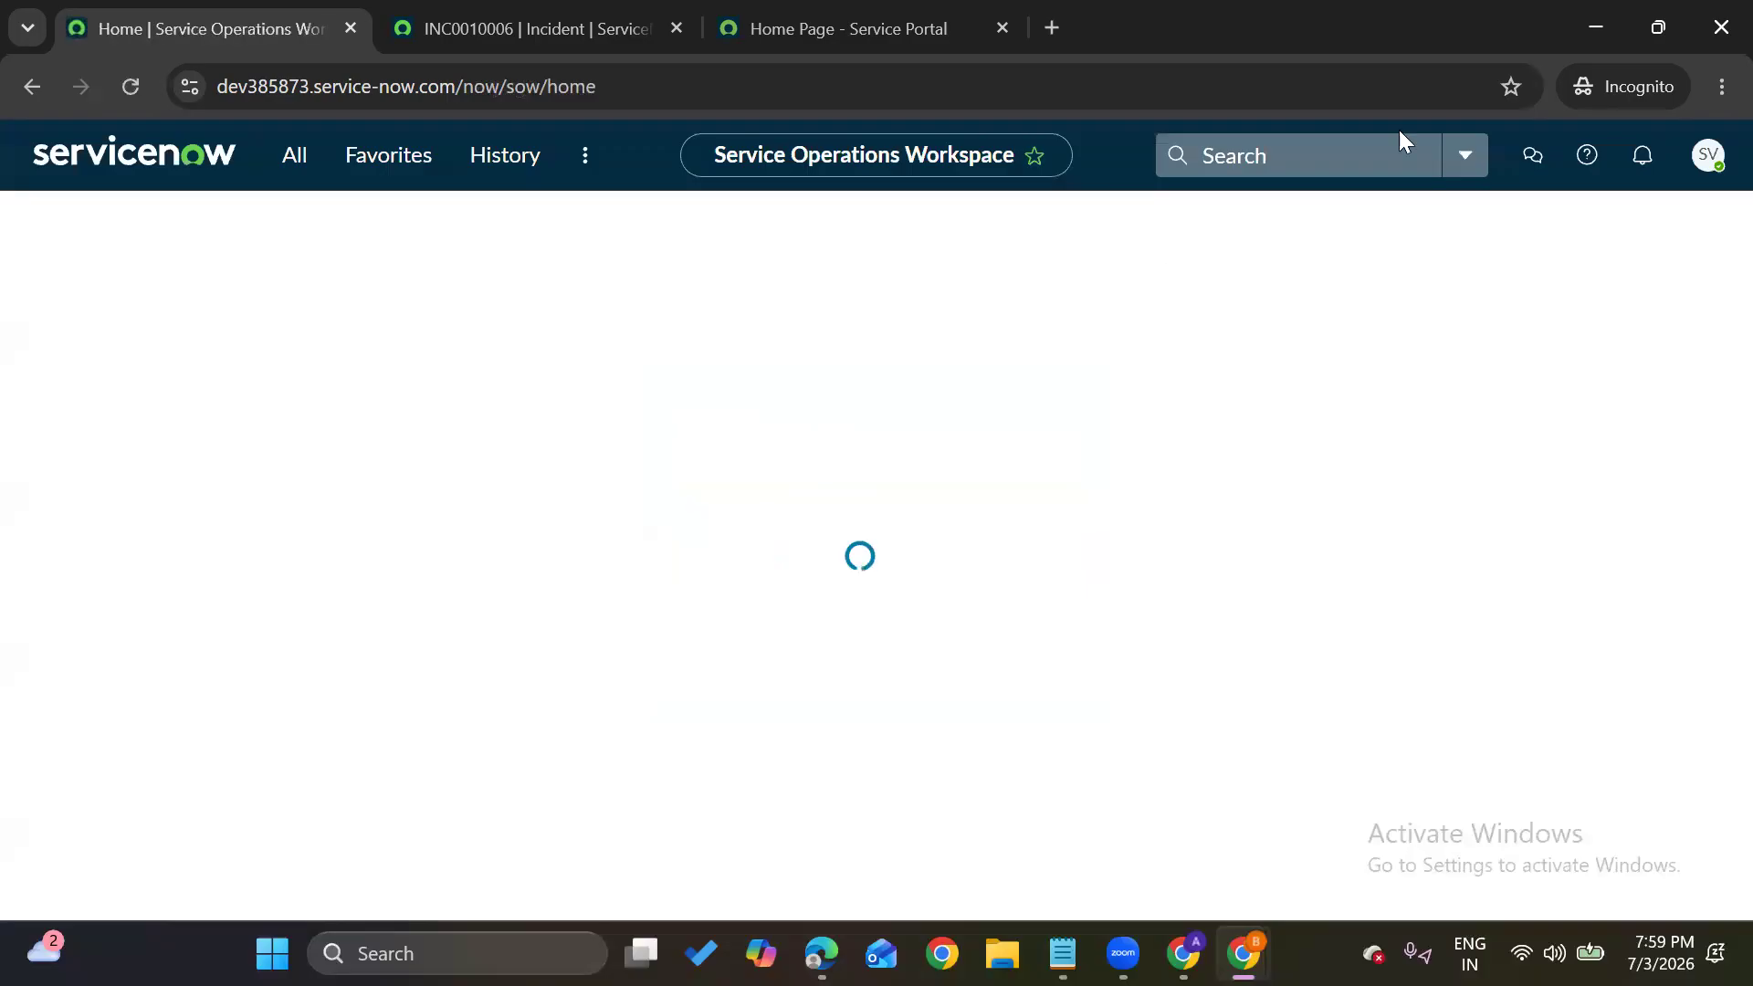
click(1707, 157)
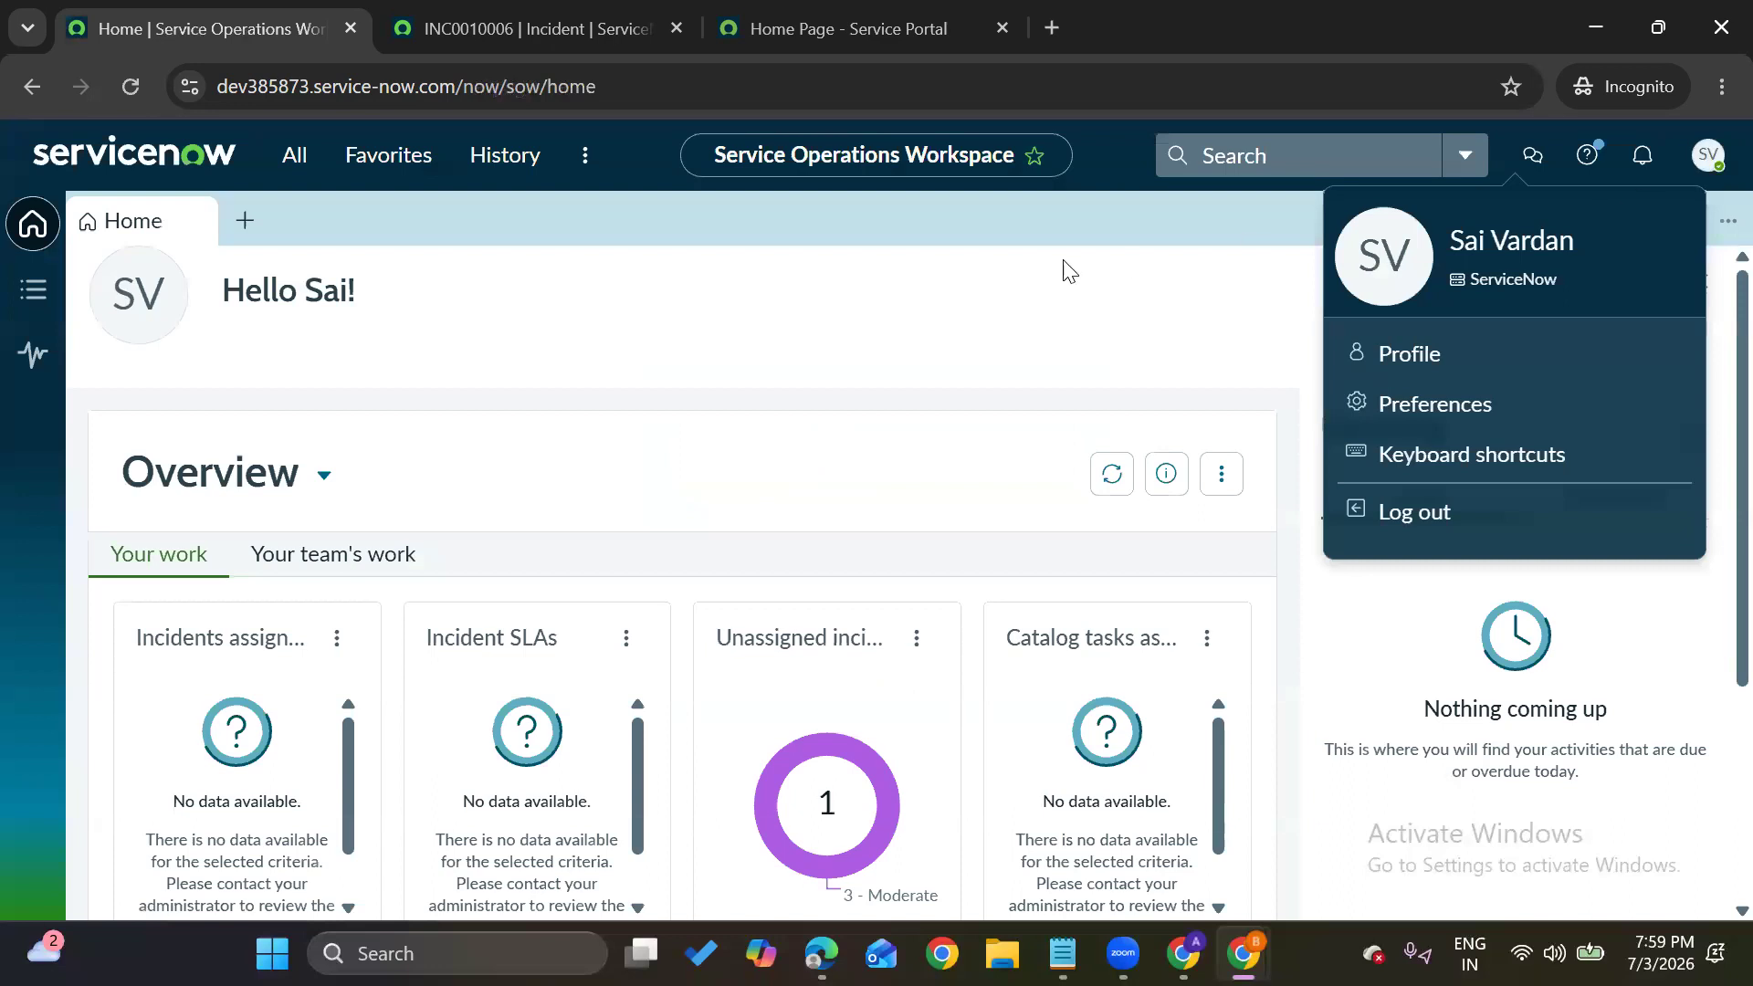
click(611, 174)
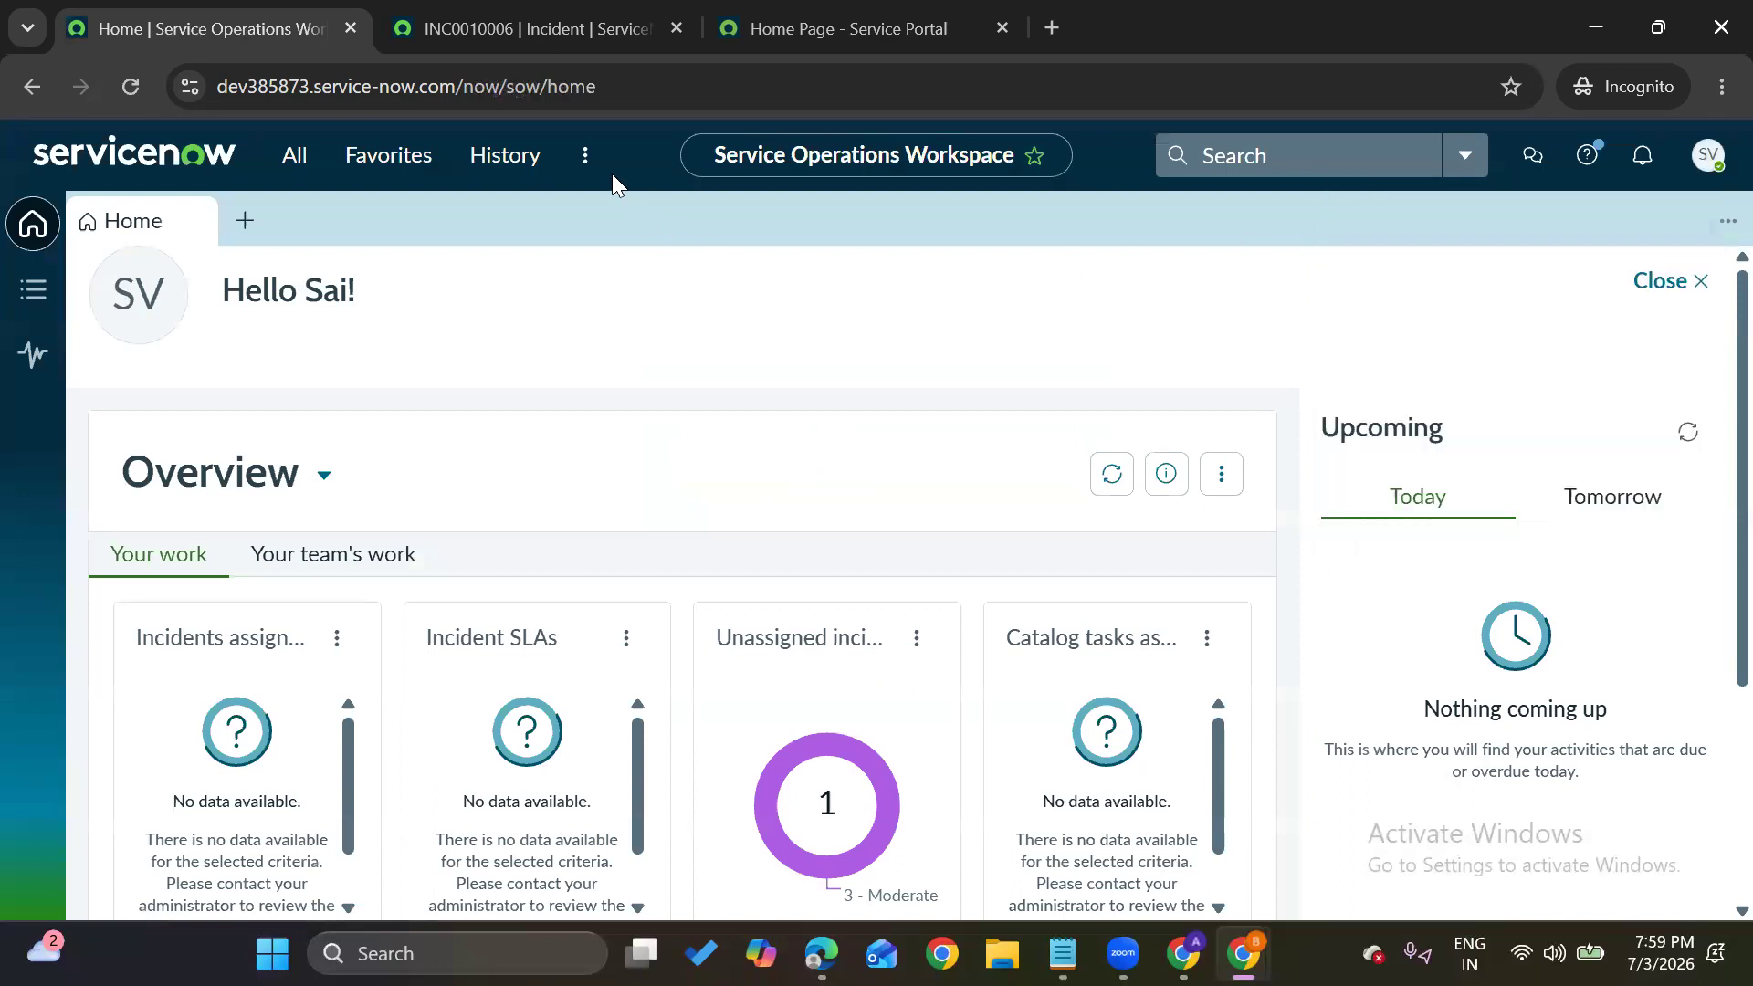
Close the INC0010006 tab, filter the navigator for 'incident', and open Service Desk > Incidents
click(674, 27)
click(290, 157)
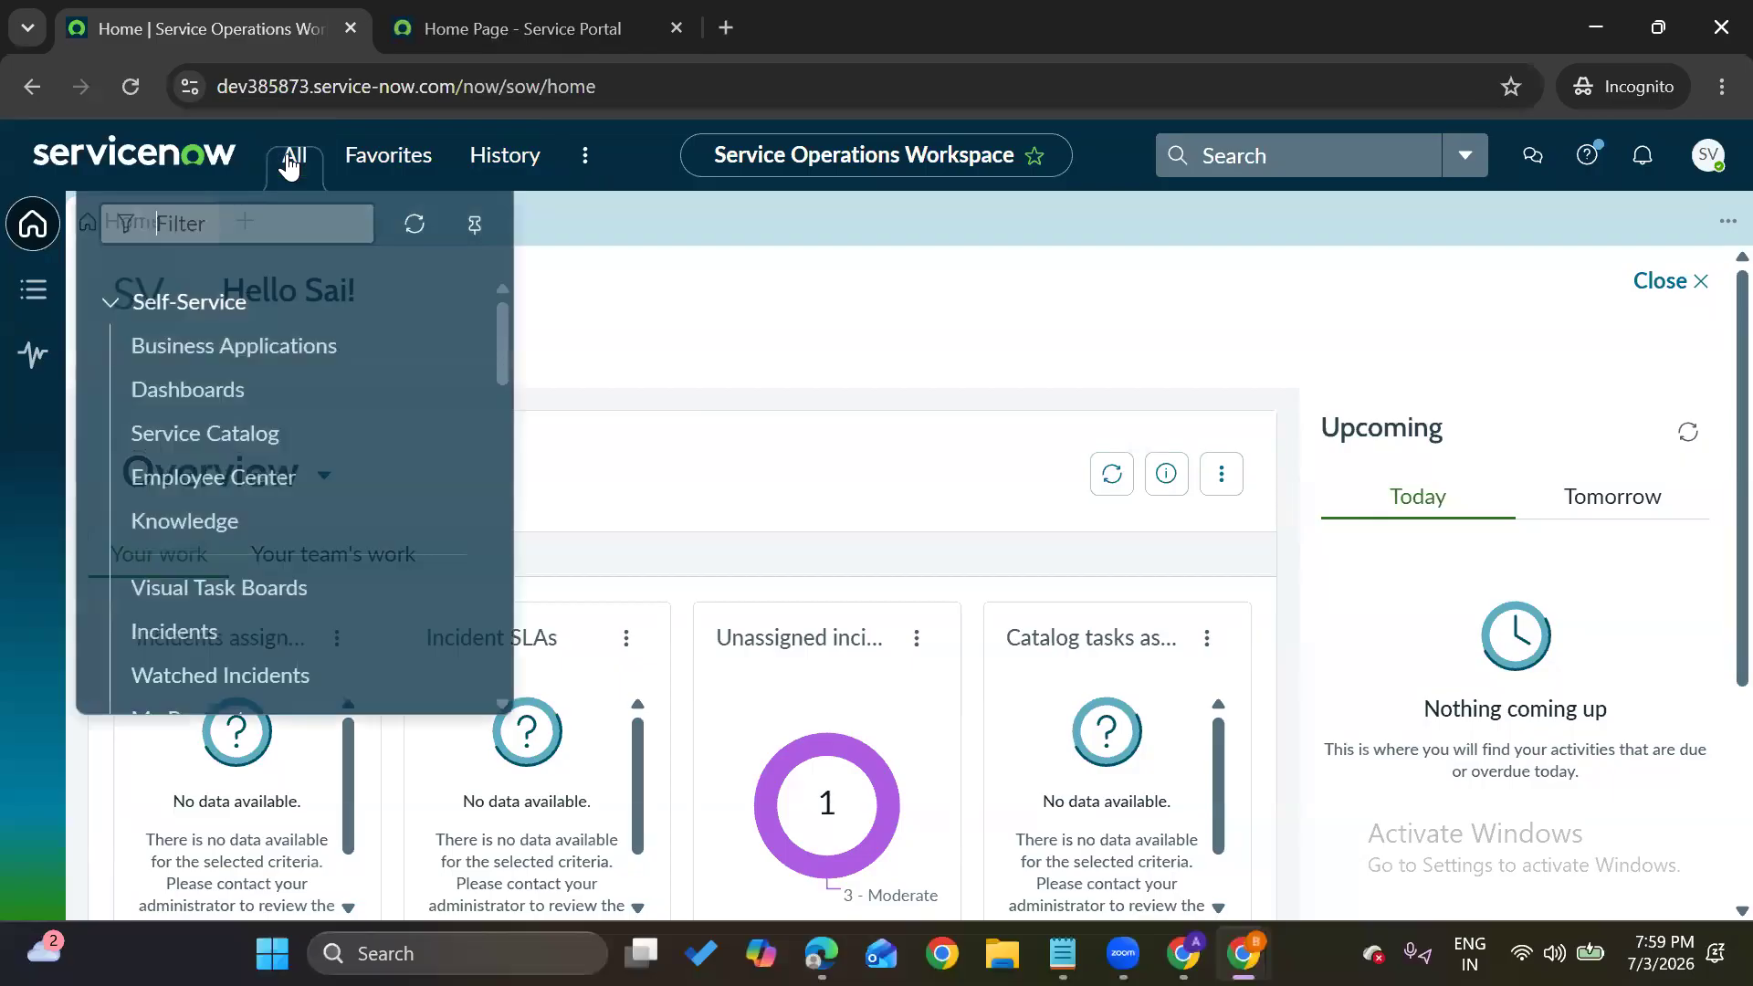
text(incidenrt)
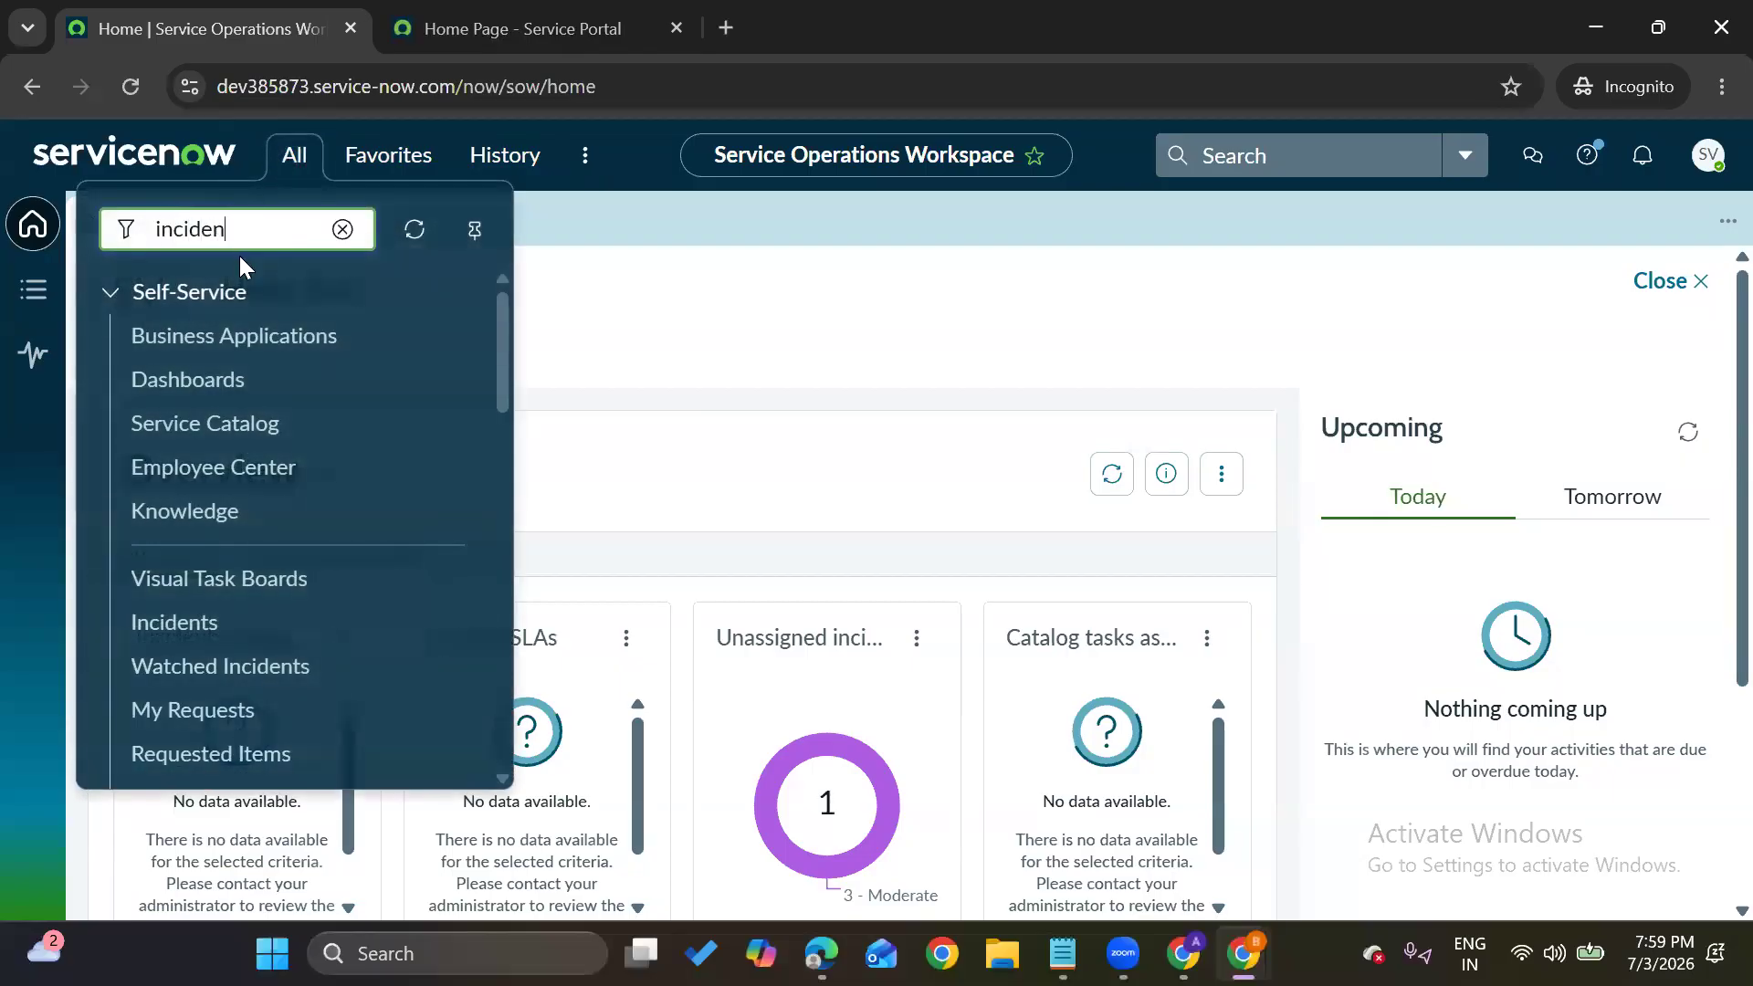
key(BackSpace)
text(t)
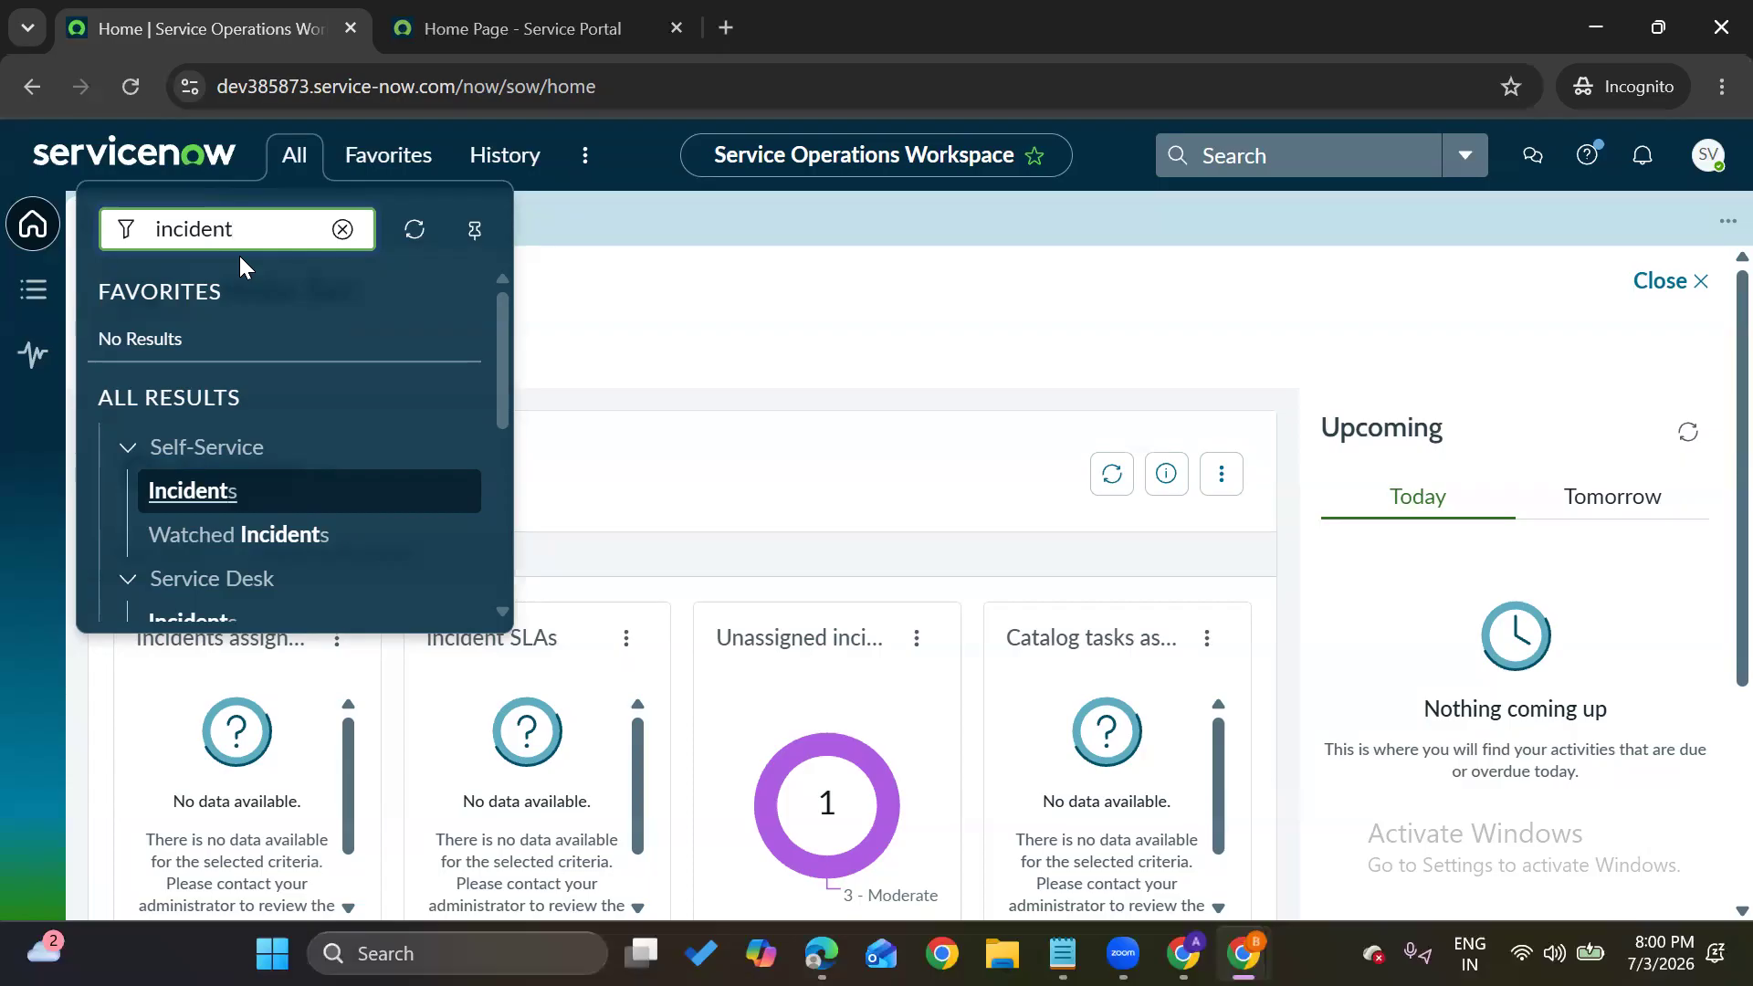
drag(241, 234, 156, 230)
scroll(160, 525, down, 4)
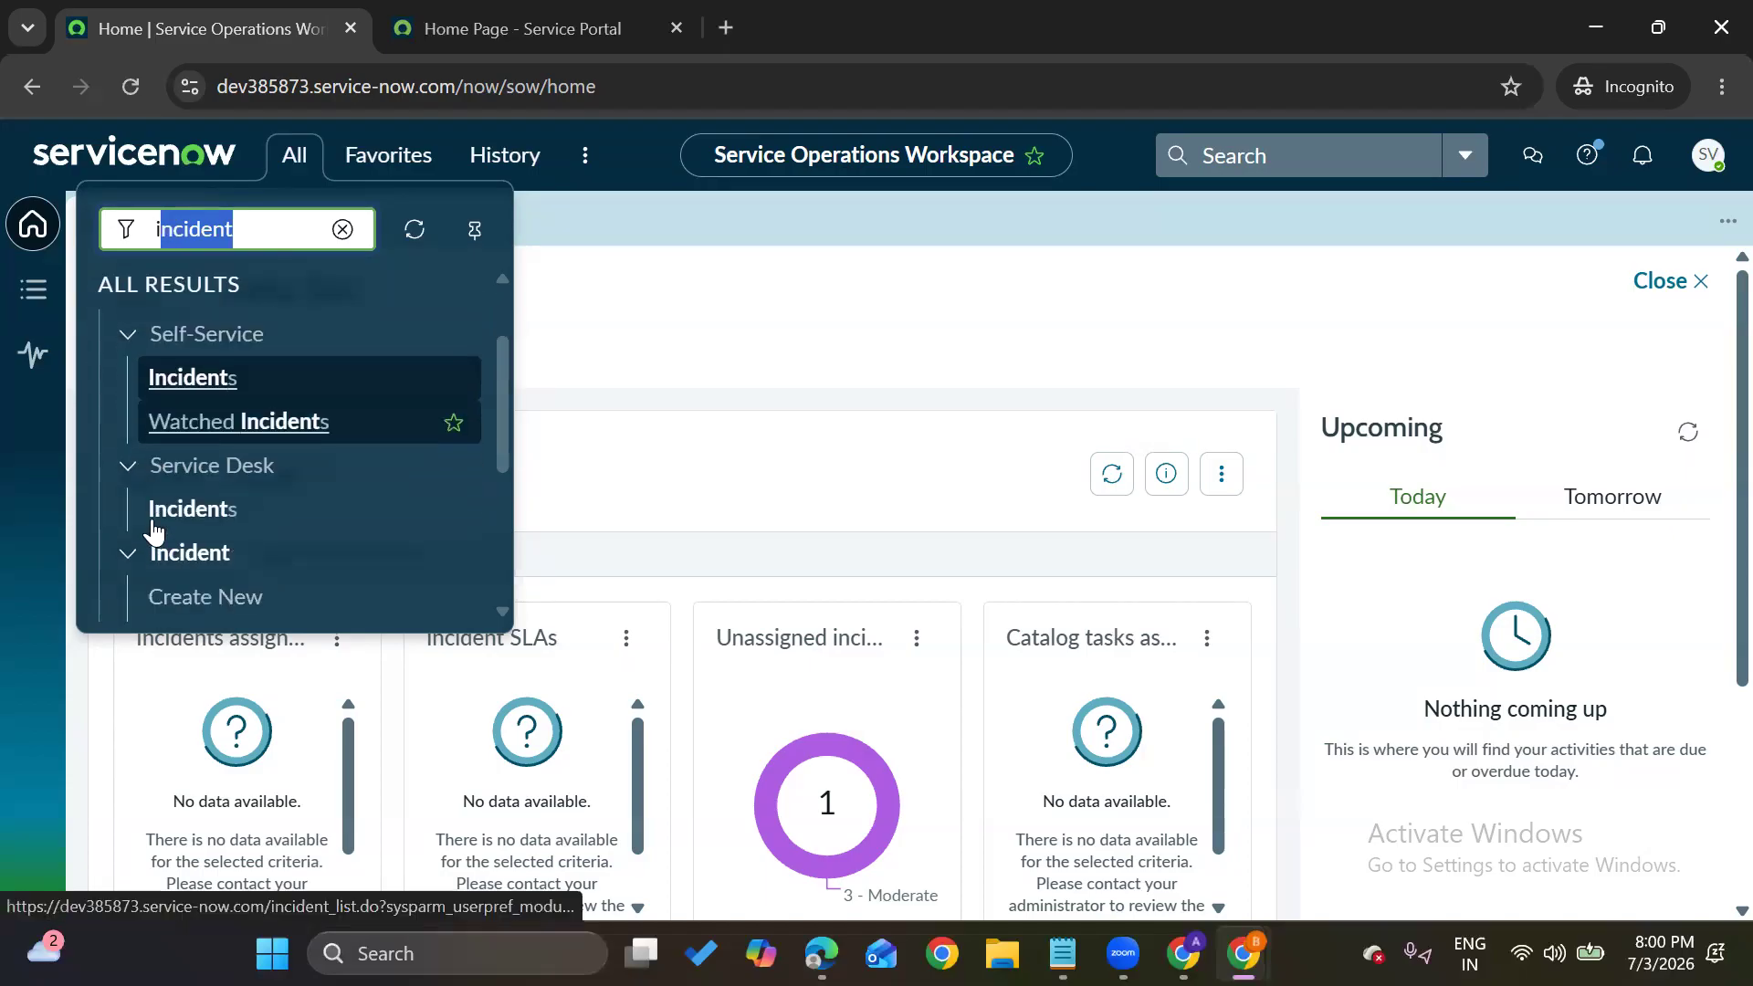
click(174, 502)
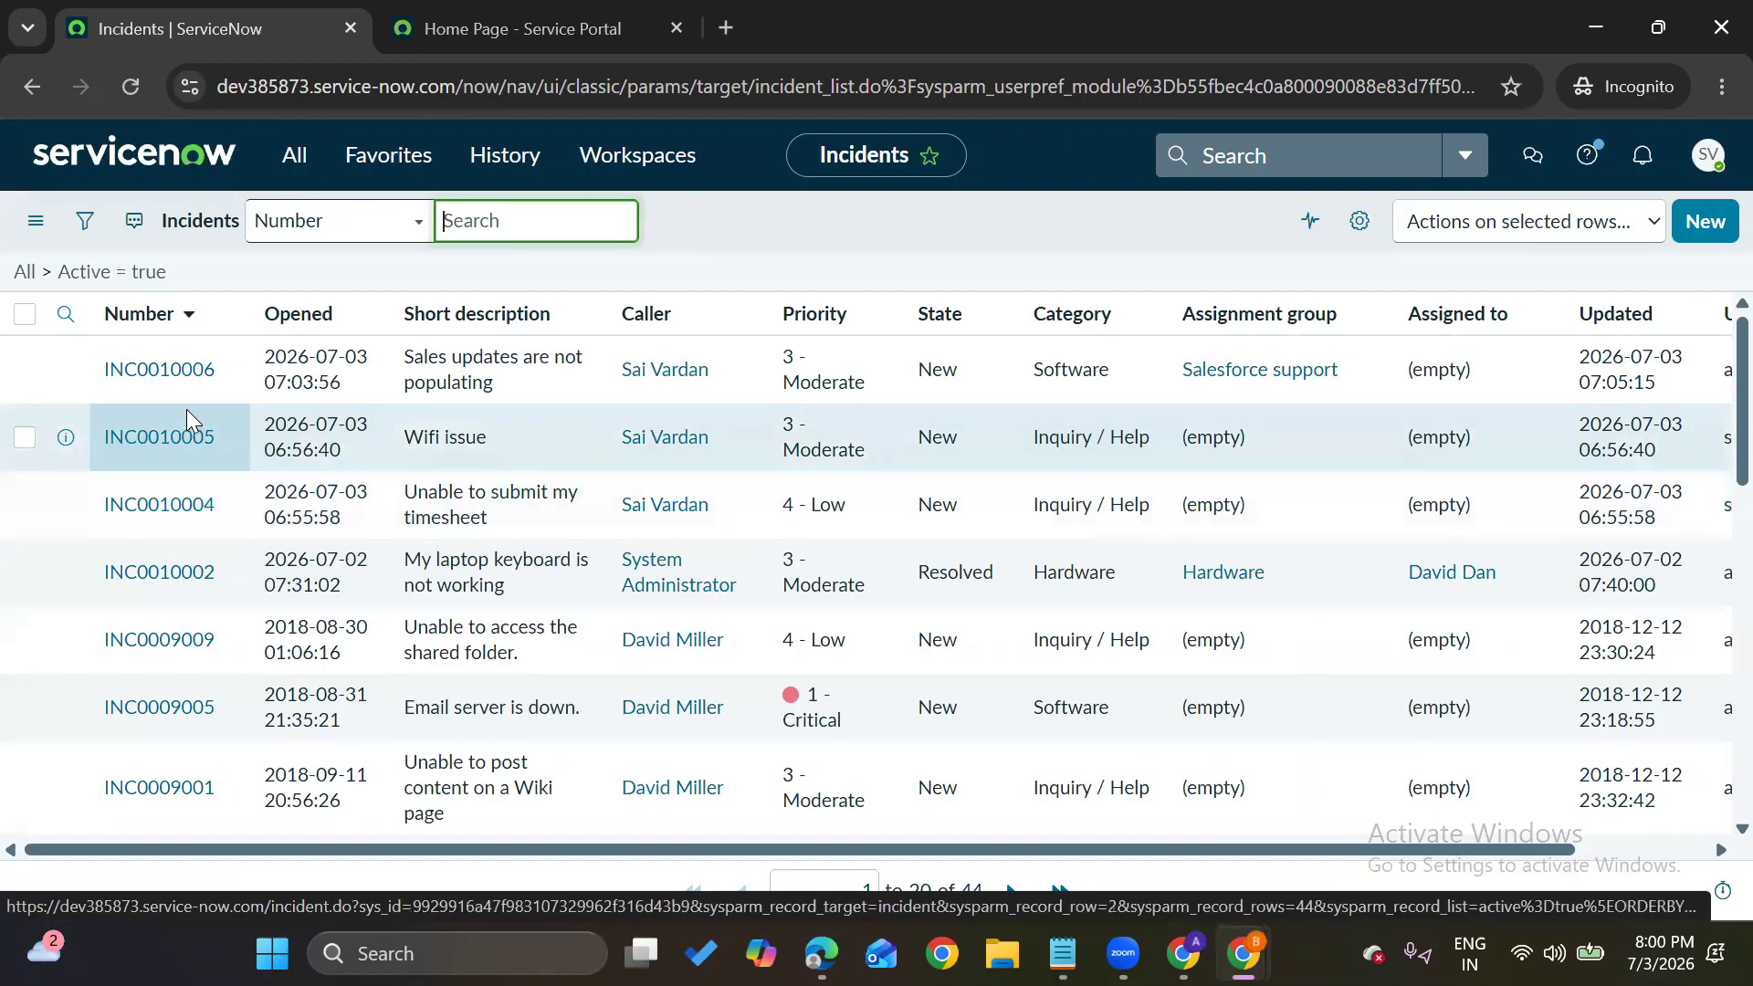
Open INC0010006 in a new tab, check the Number column options, then switch to that tab
middle_click(194, 370)
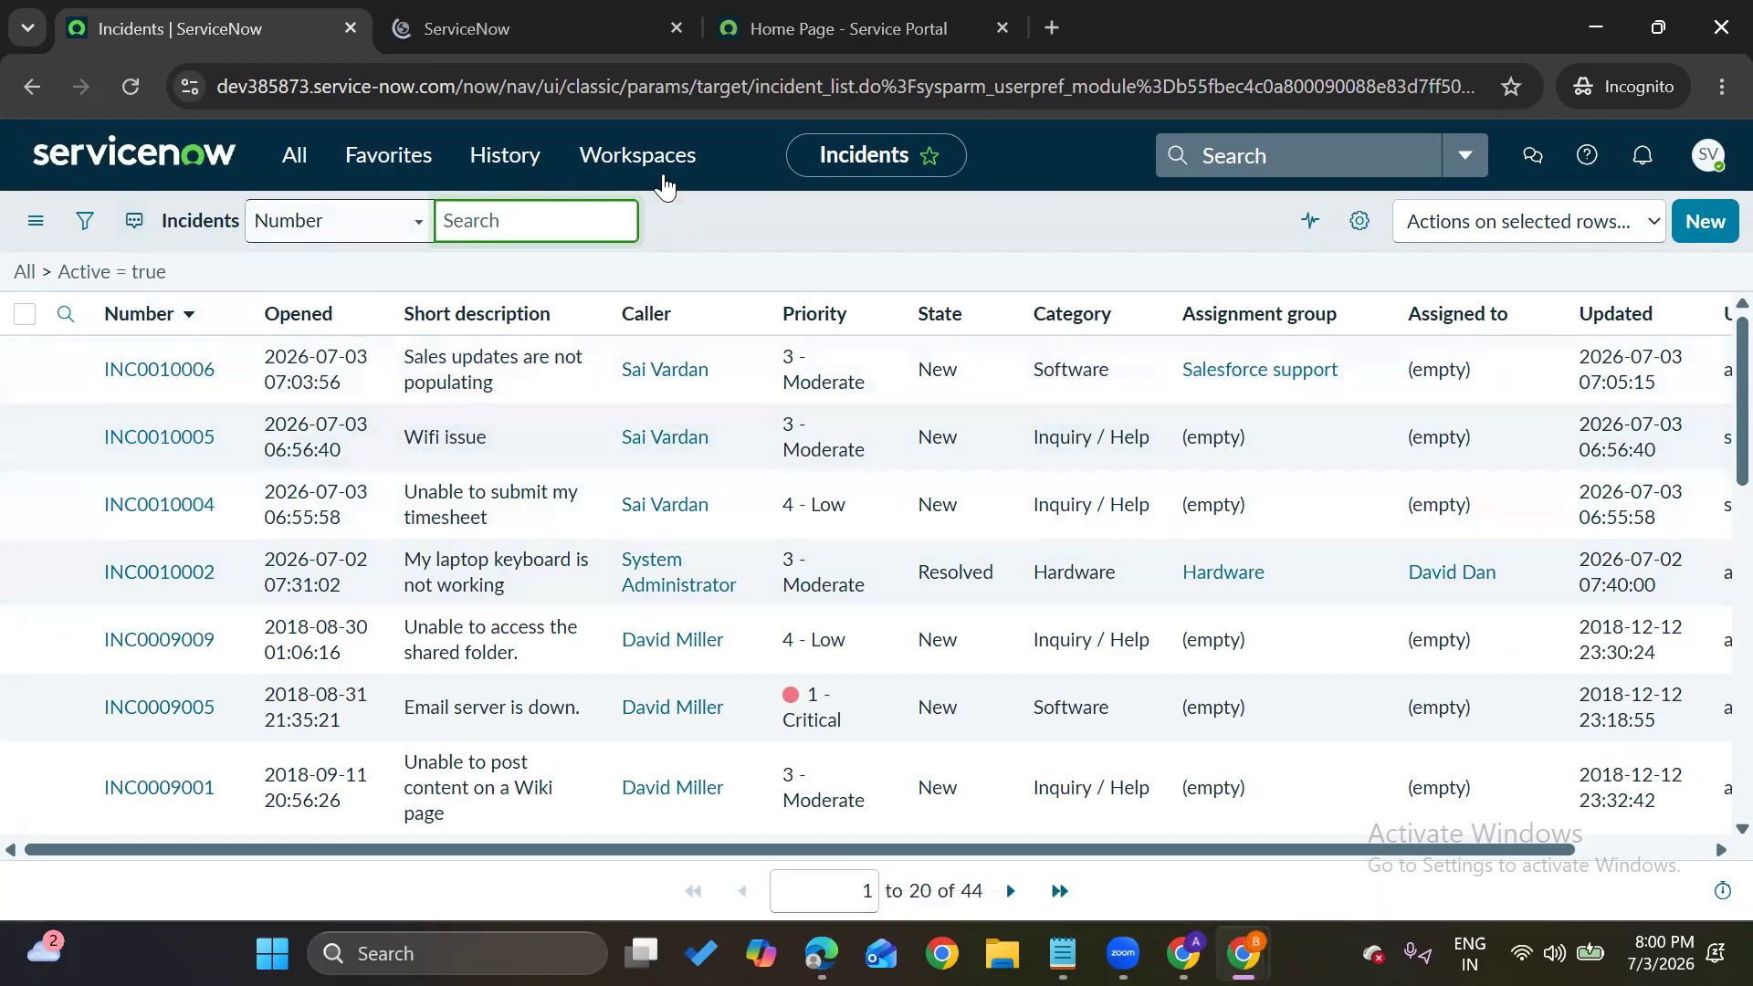
click(764, 194)
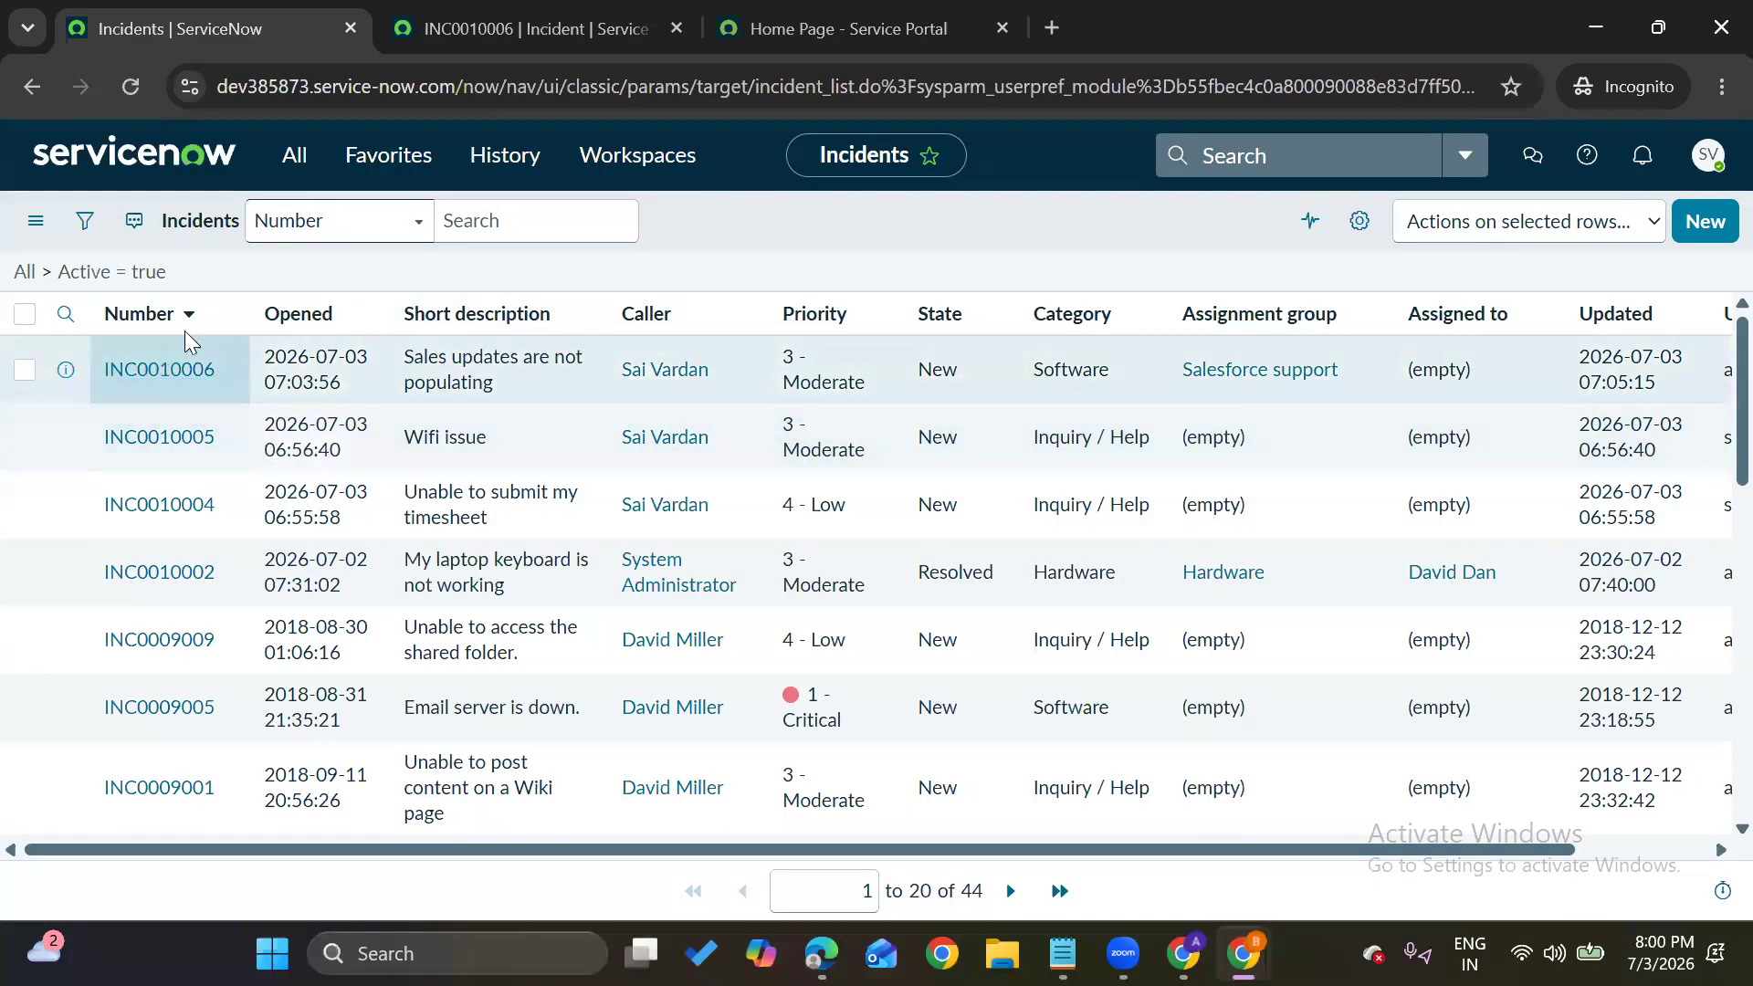
click(220, 322)
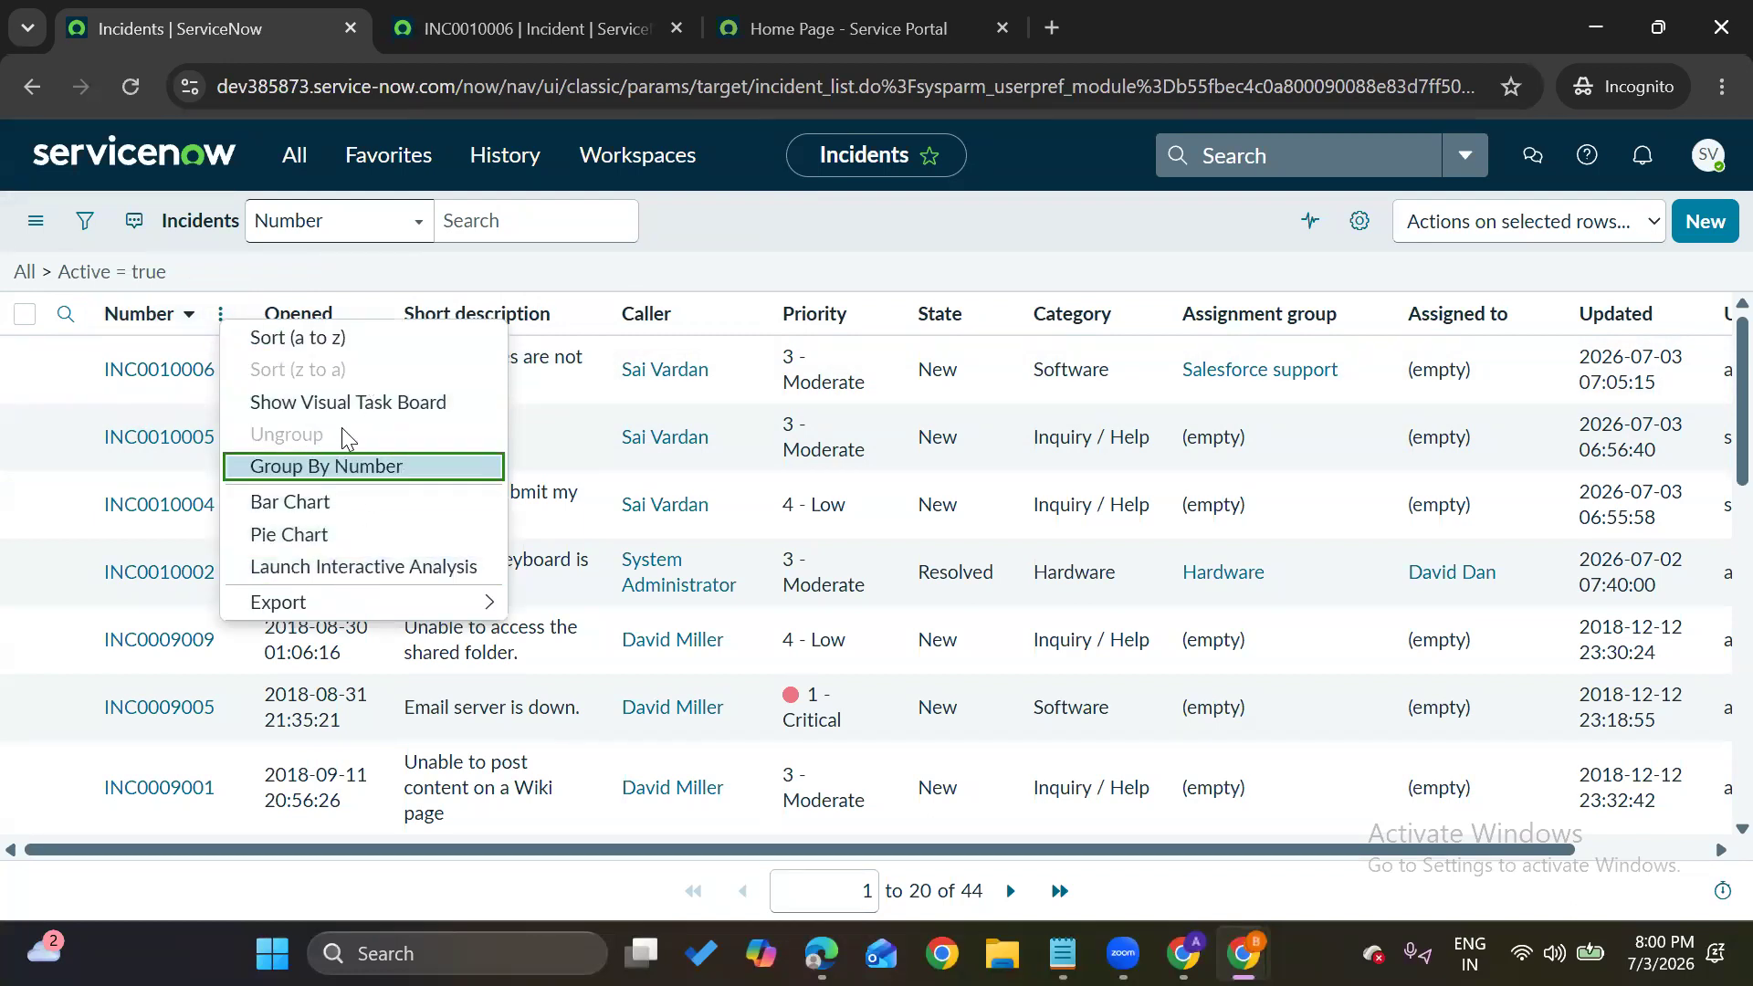
mouse_move(338, 605)
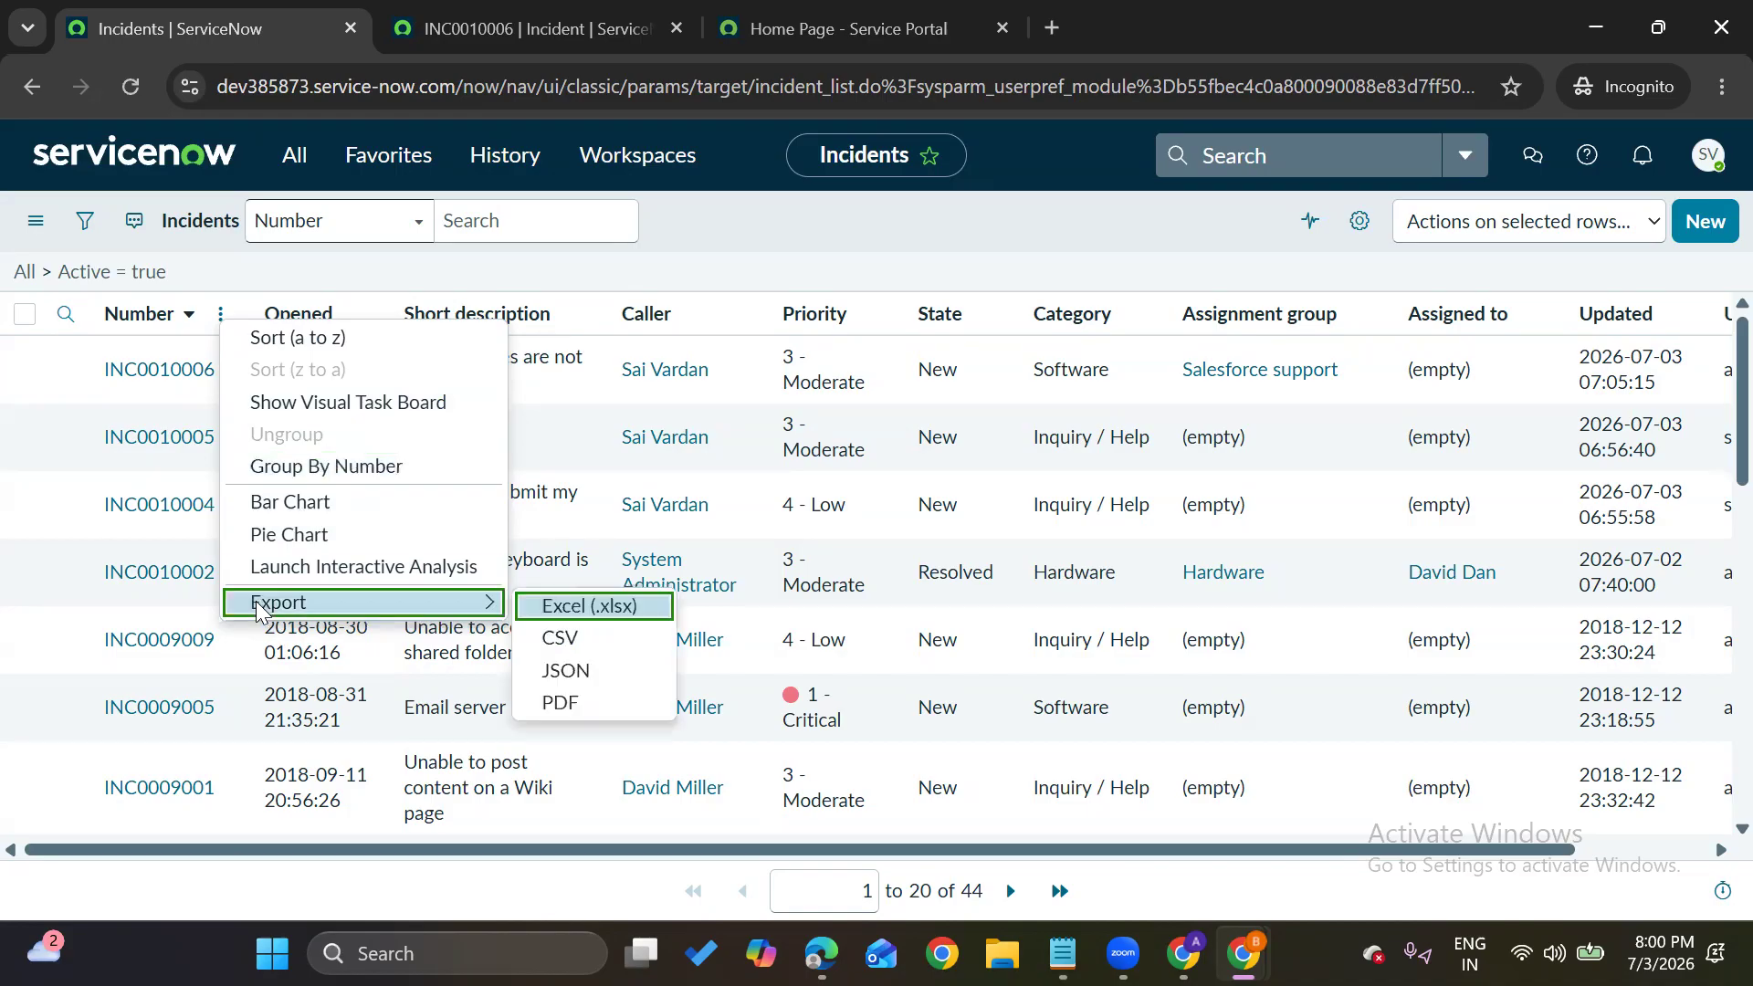
click(502, 34)
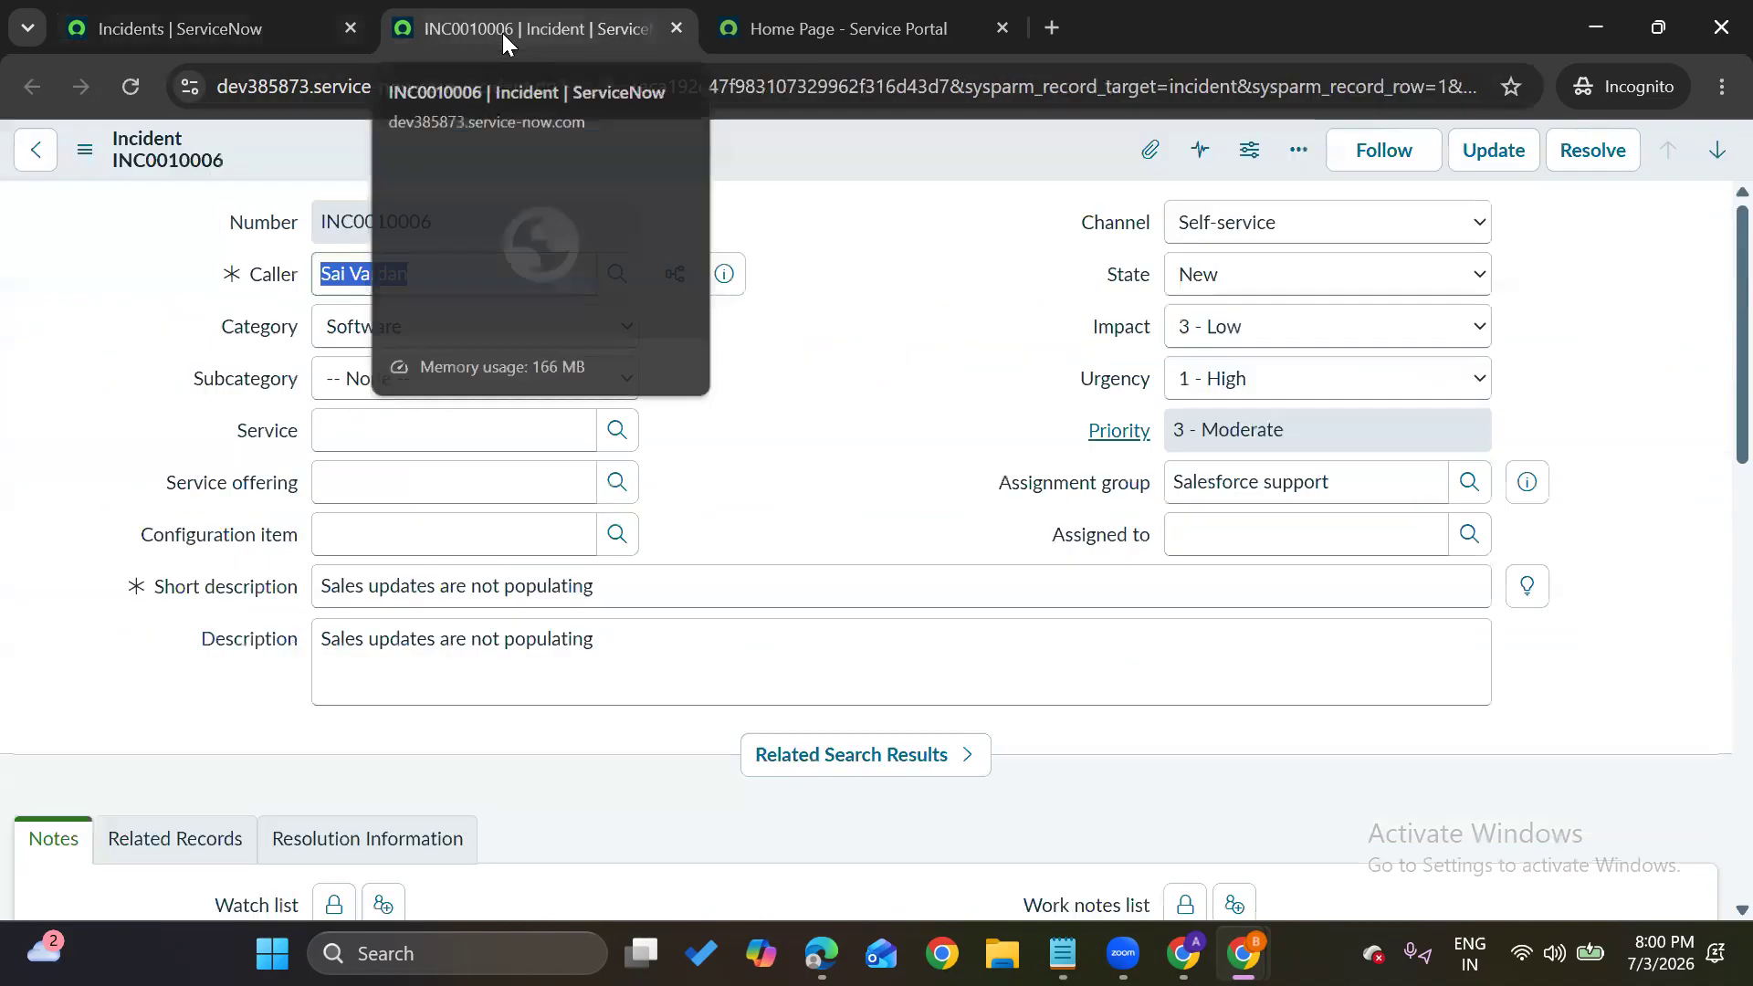
View and dismiss the form's Additional actions, then take the first tab back to the workspace home
click(85, 151)
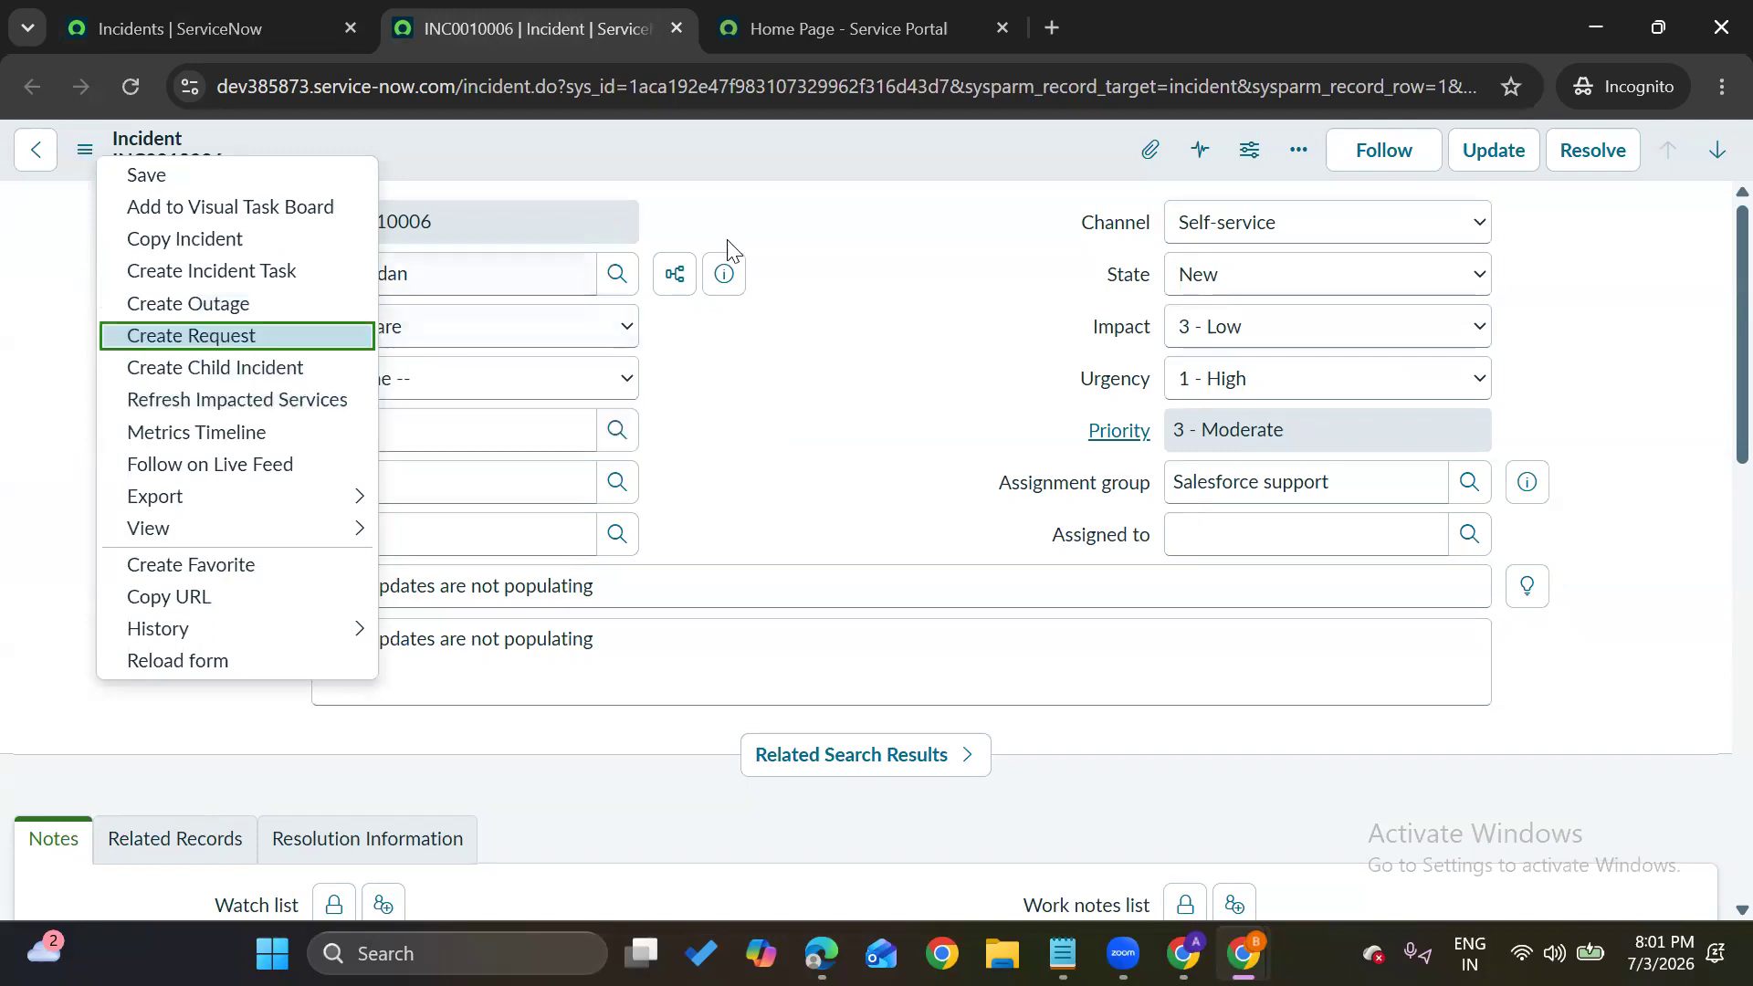
click(749, 260)
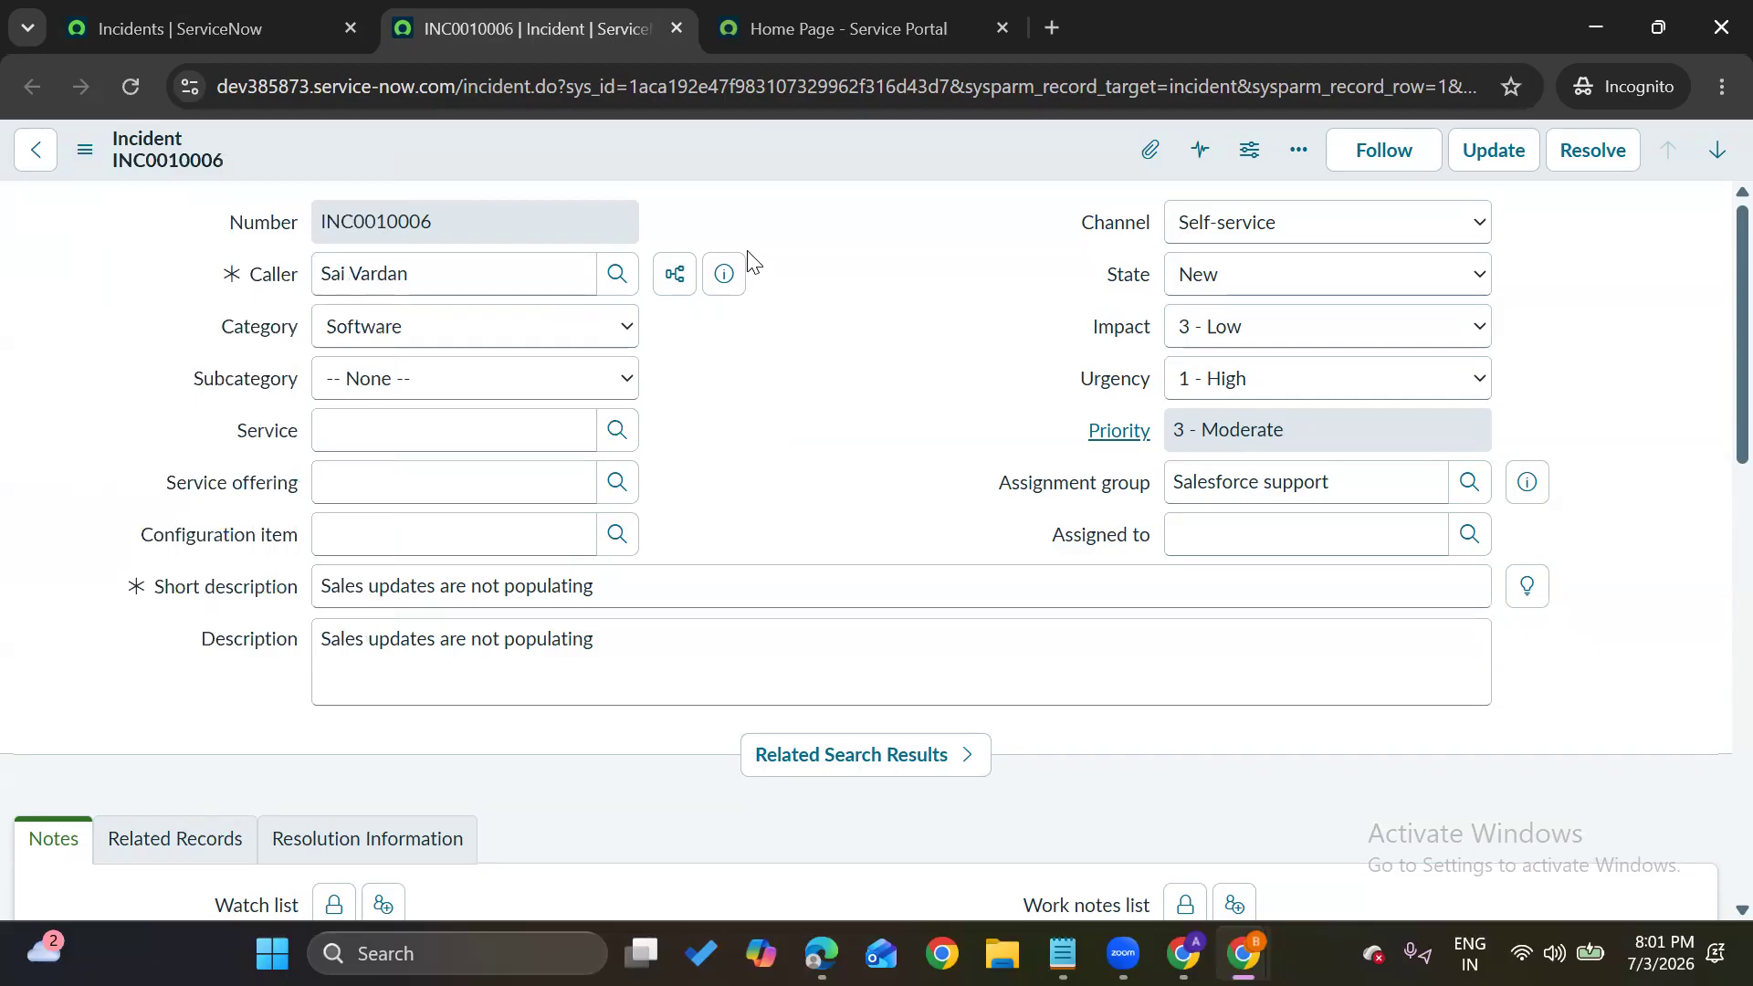
click(201, 28)
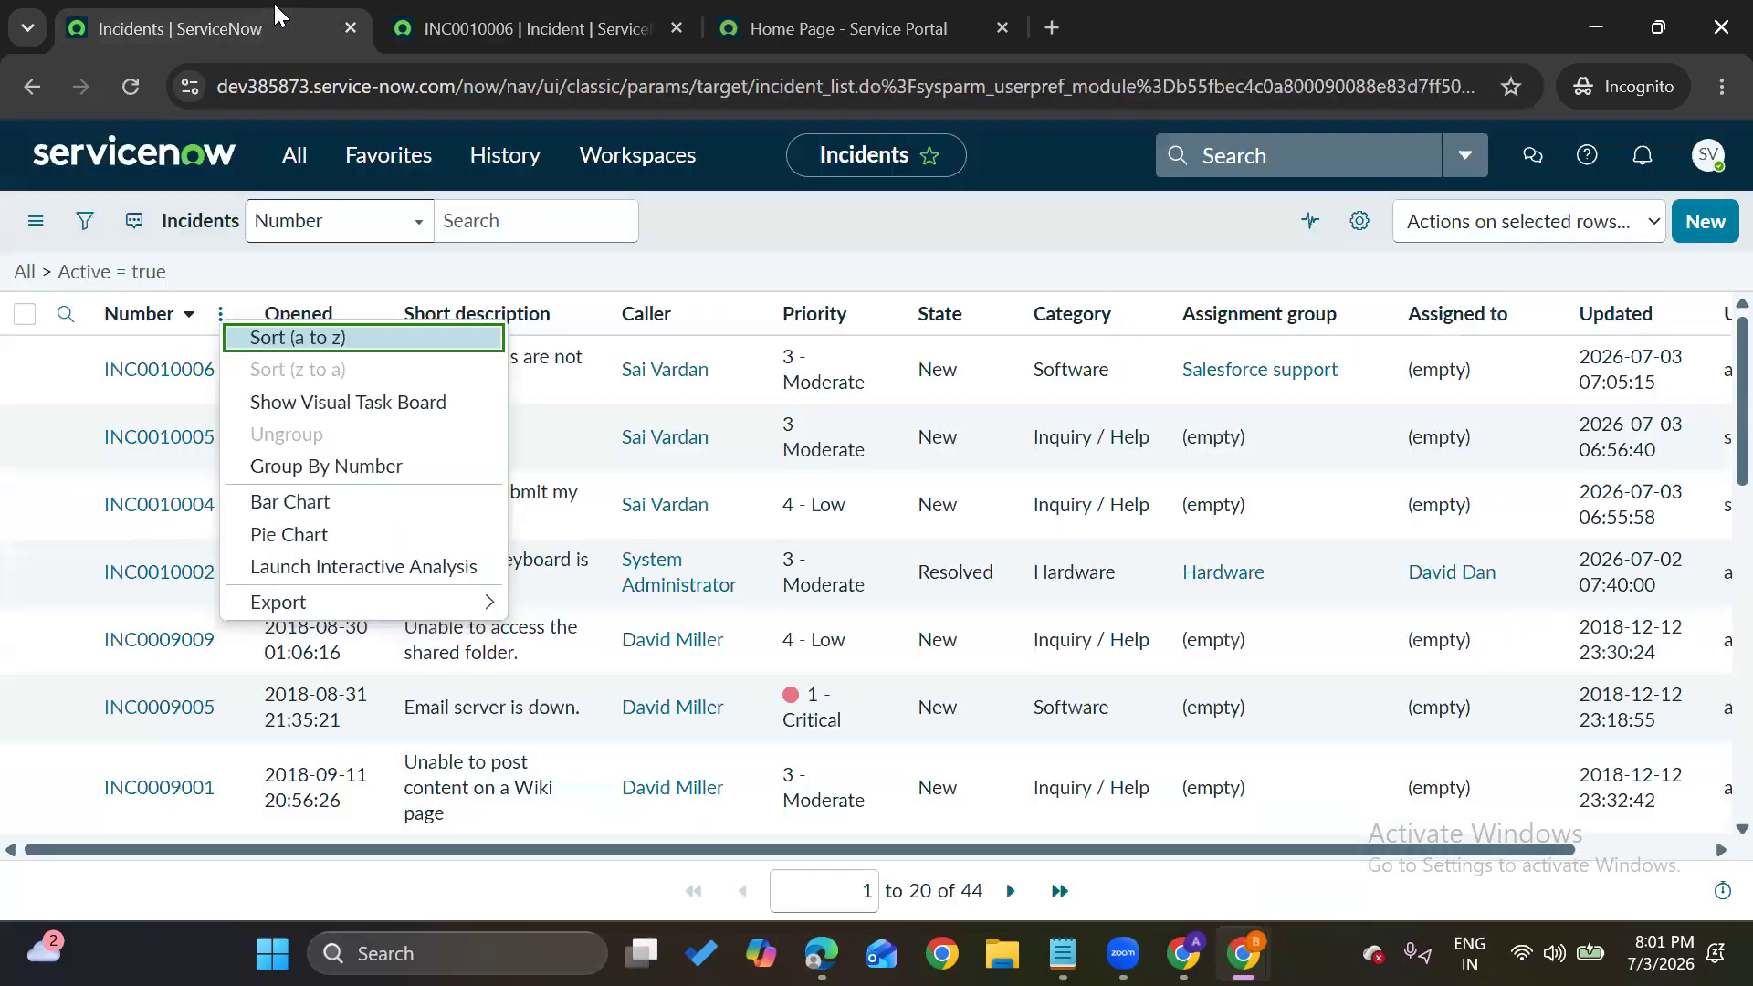
click(138, 179)
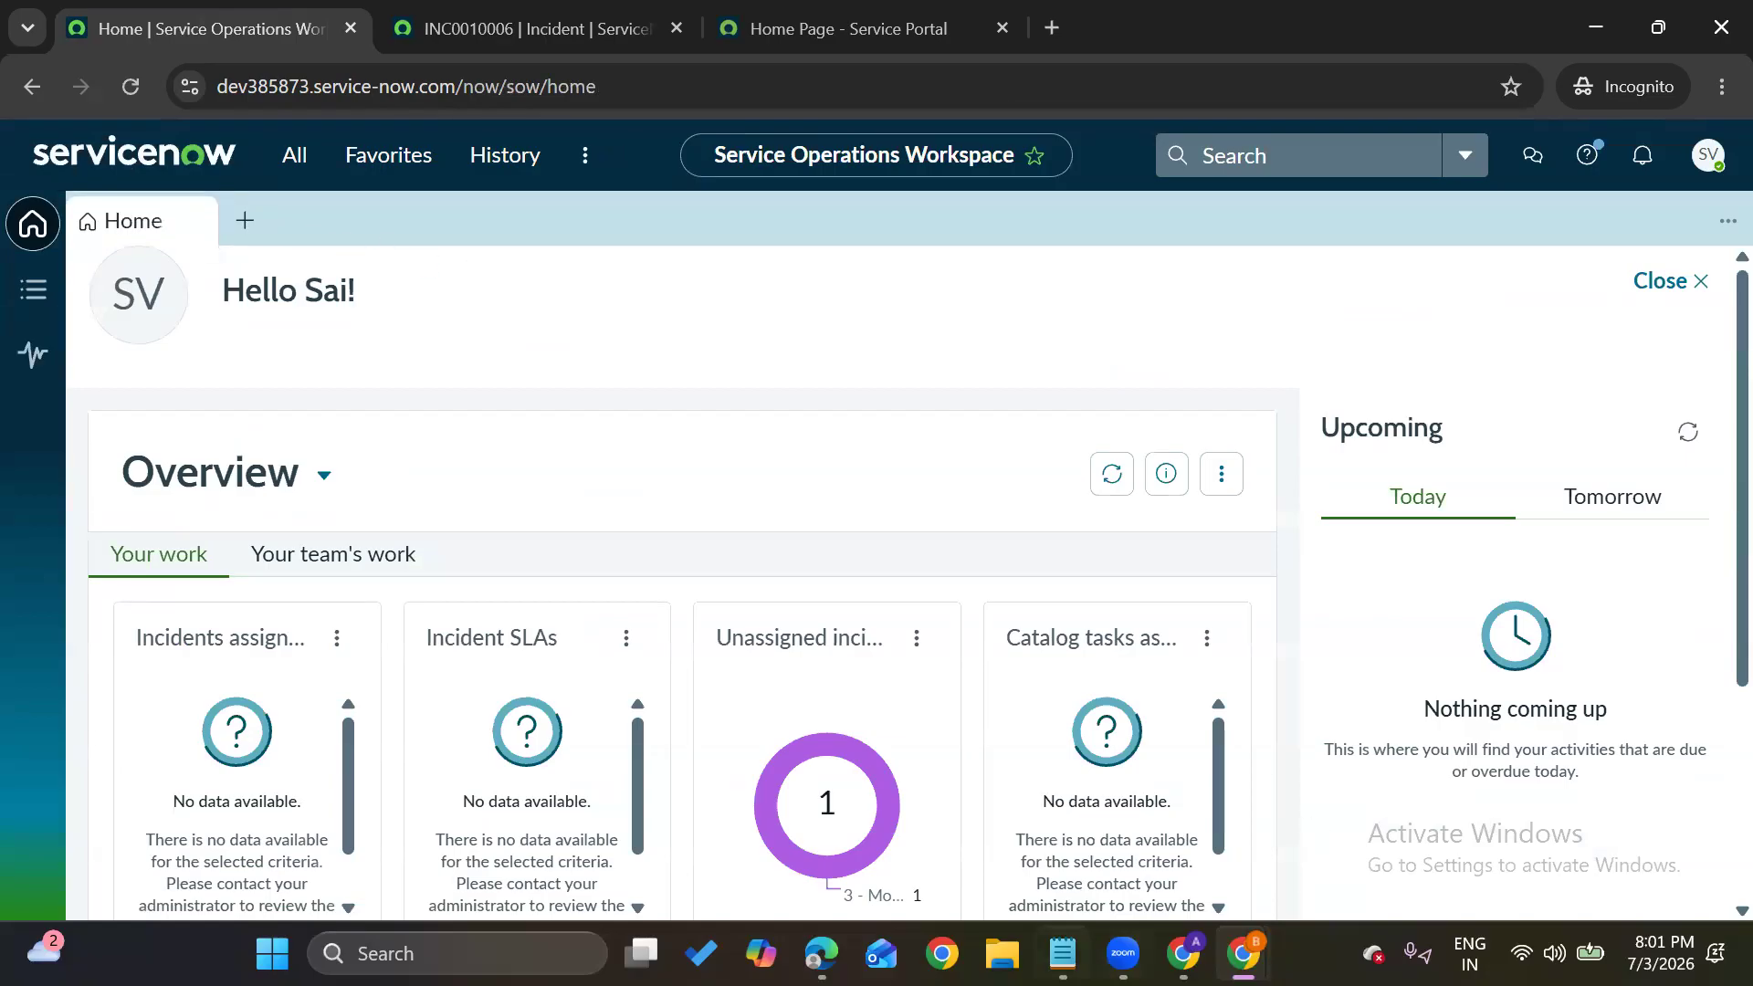
Check the role notes in Notepad, then open INC0010006 from All > Incident > Open
mouse_move(1069, 952)
click(1026, 824)
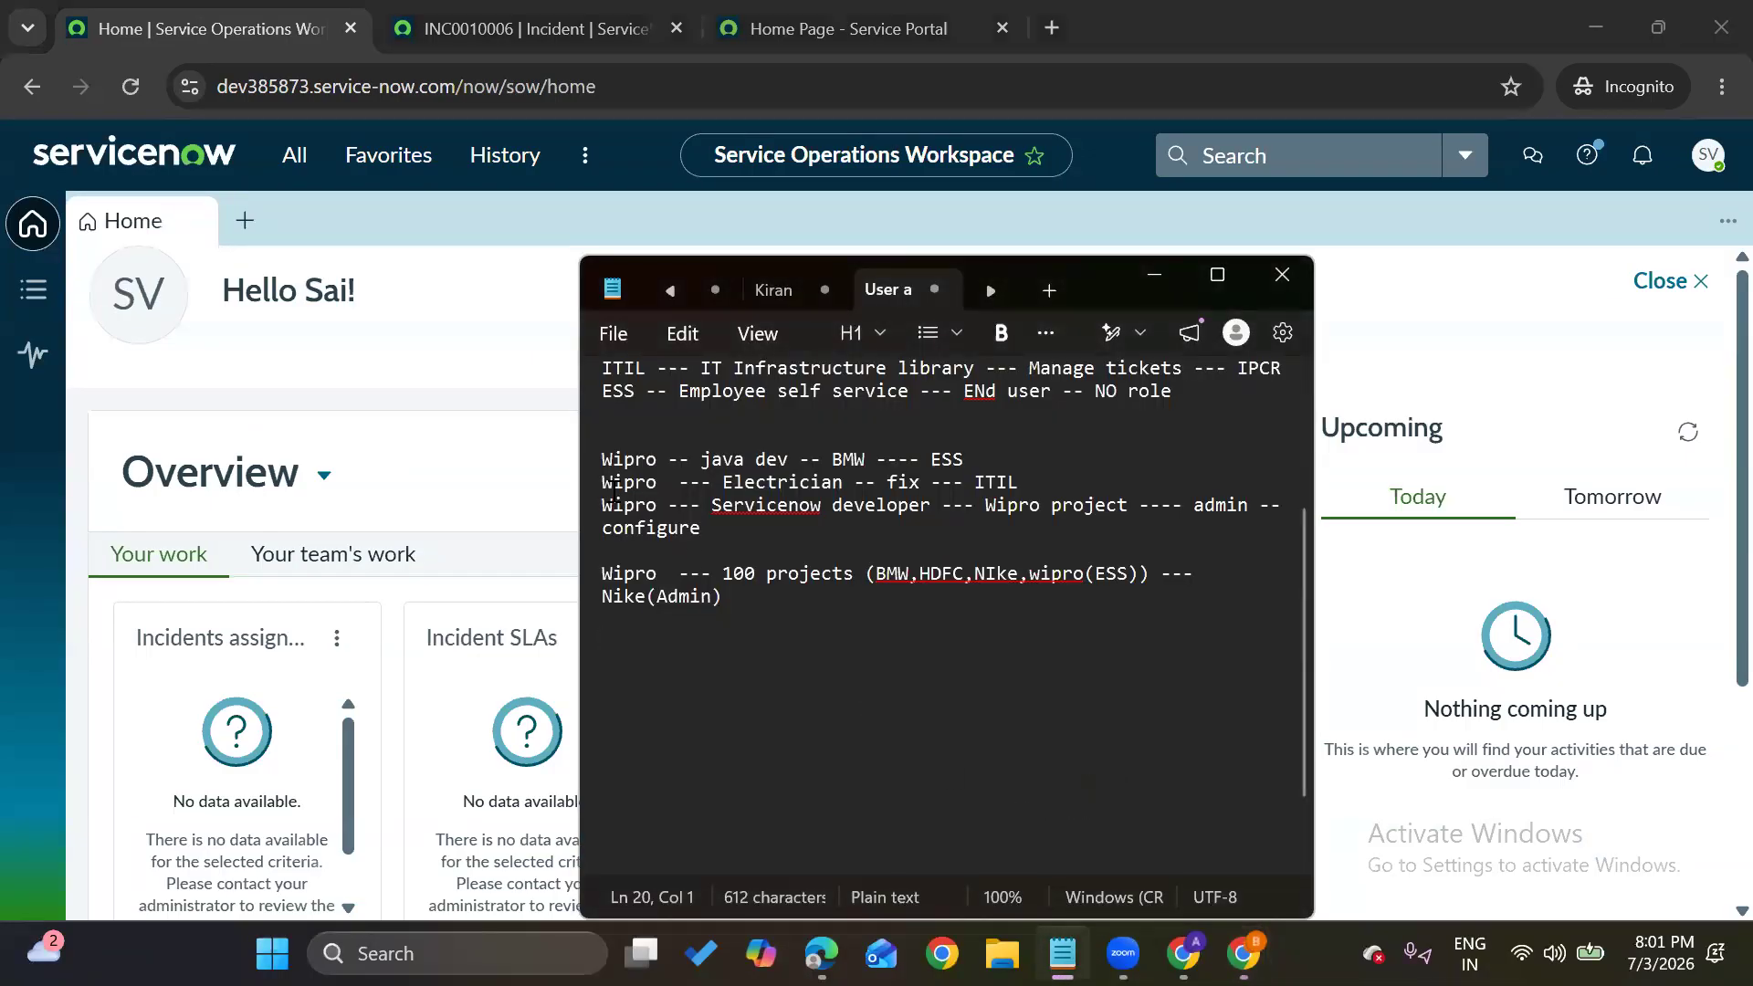
click(293, 156)
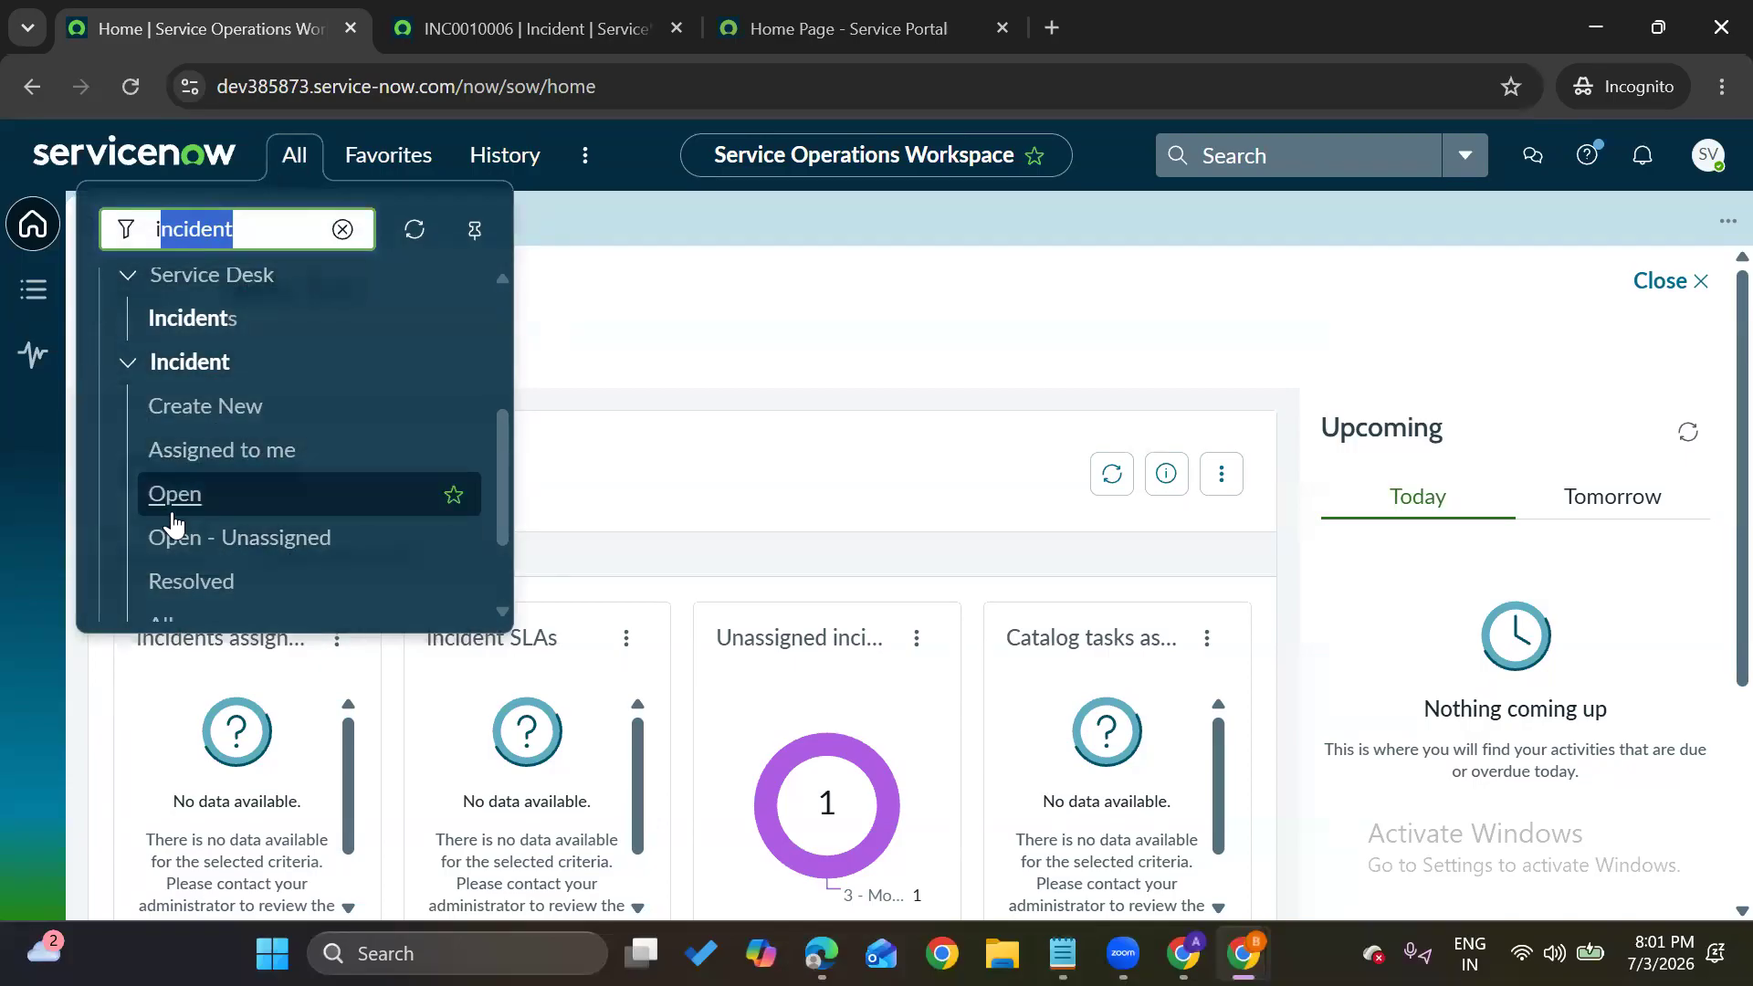
click(171, 497)
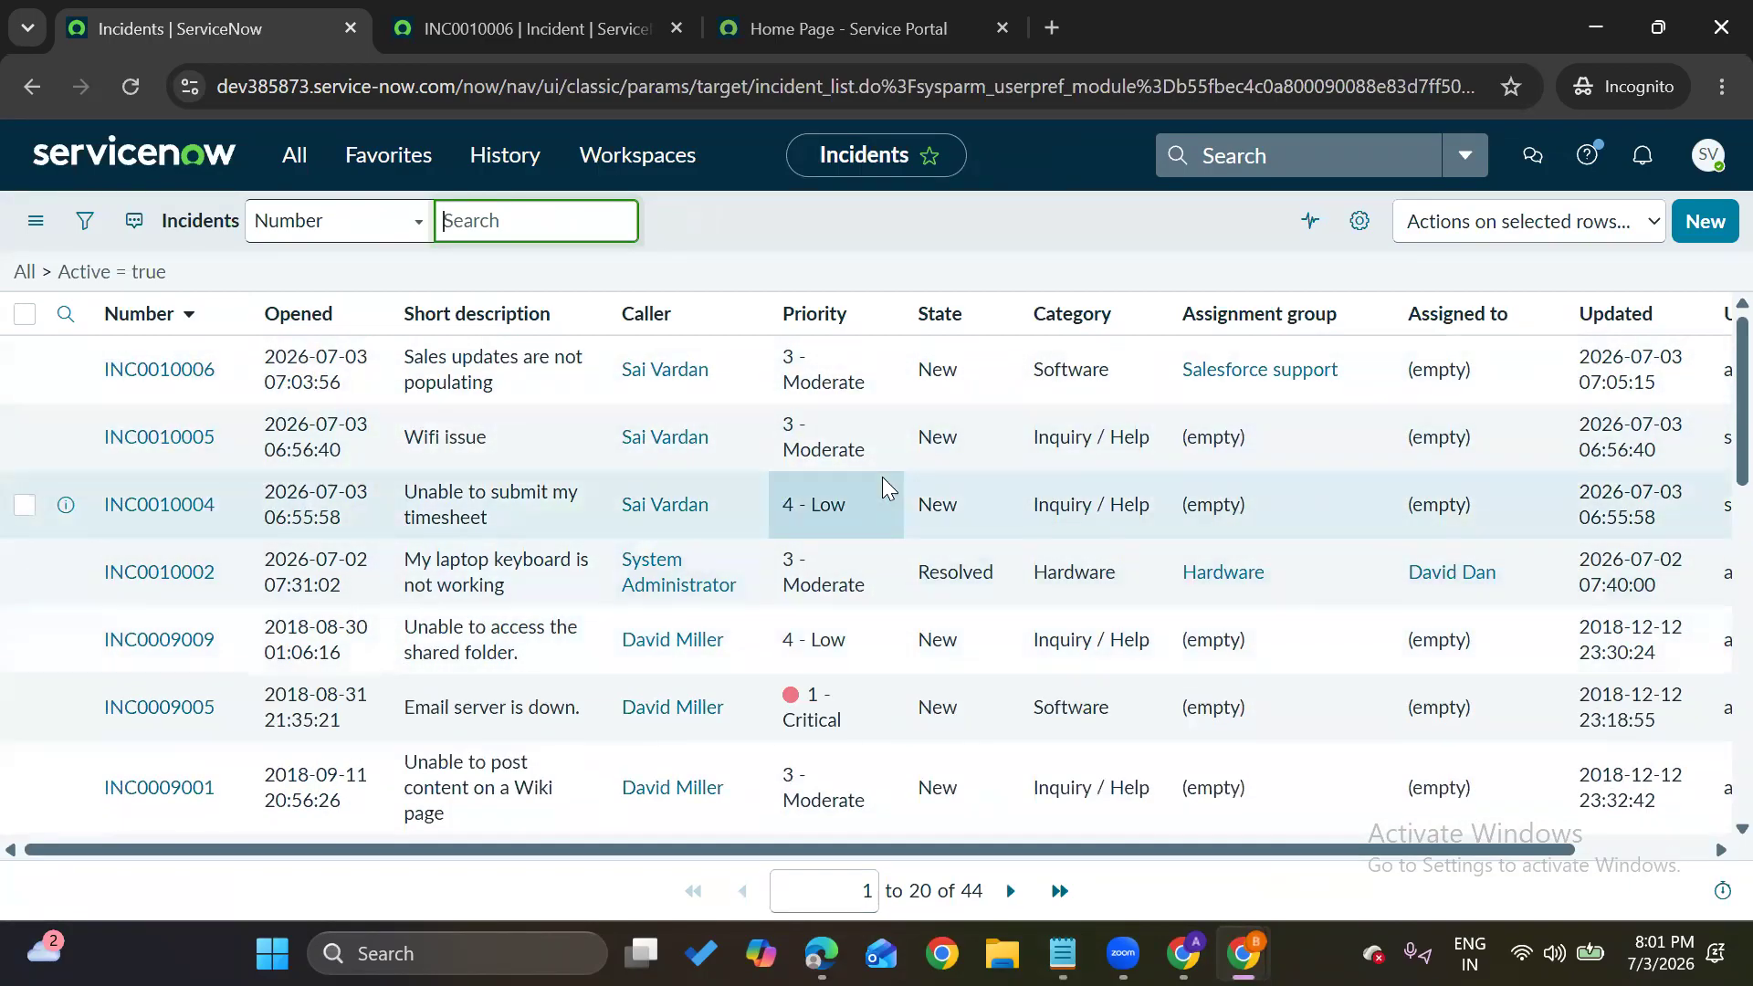
click(141, 374)
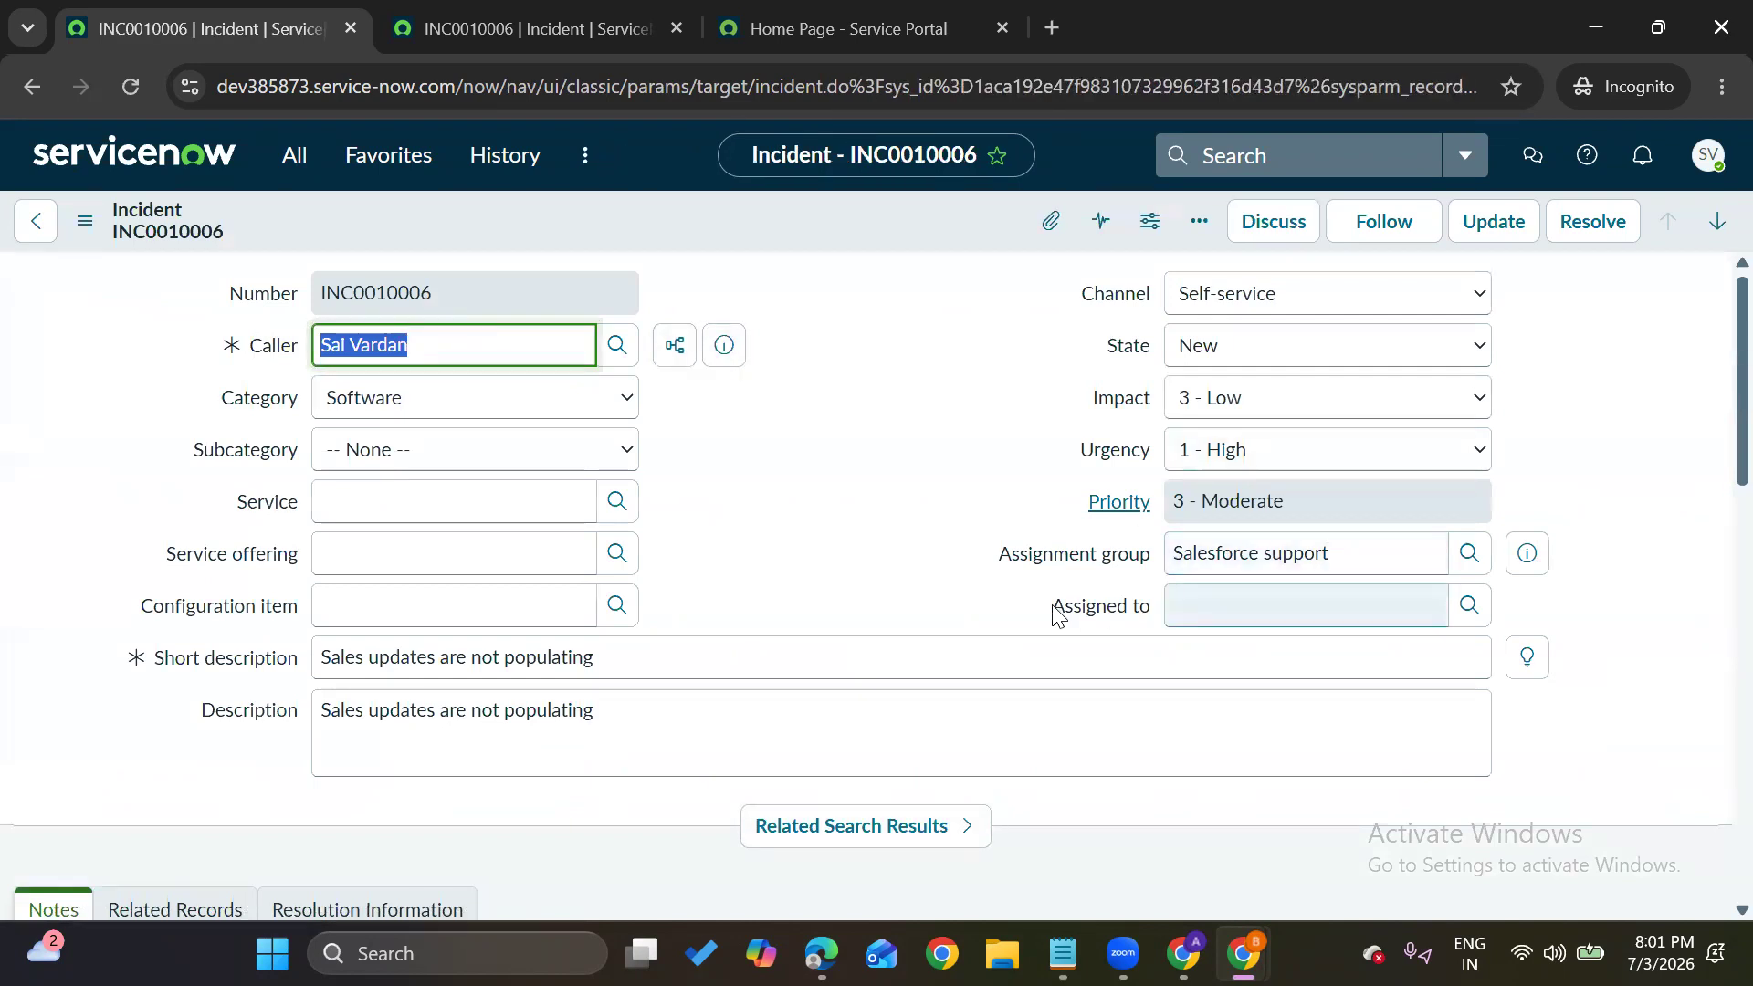
mouse_move(1057, 614)
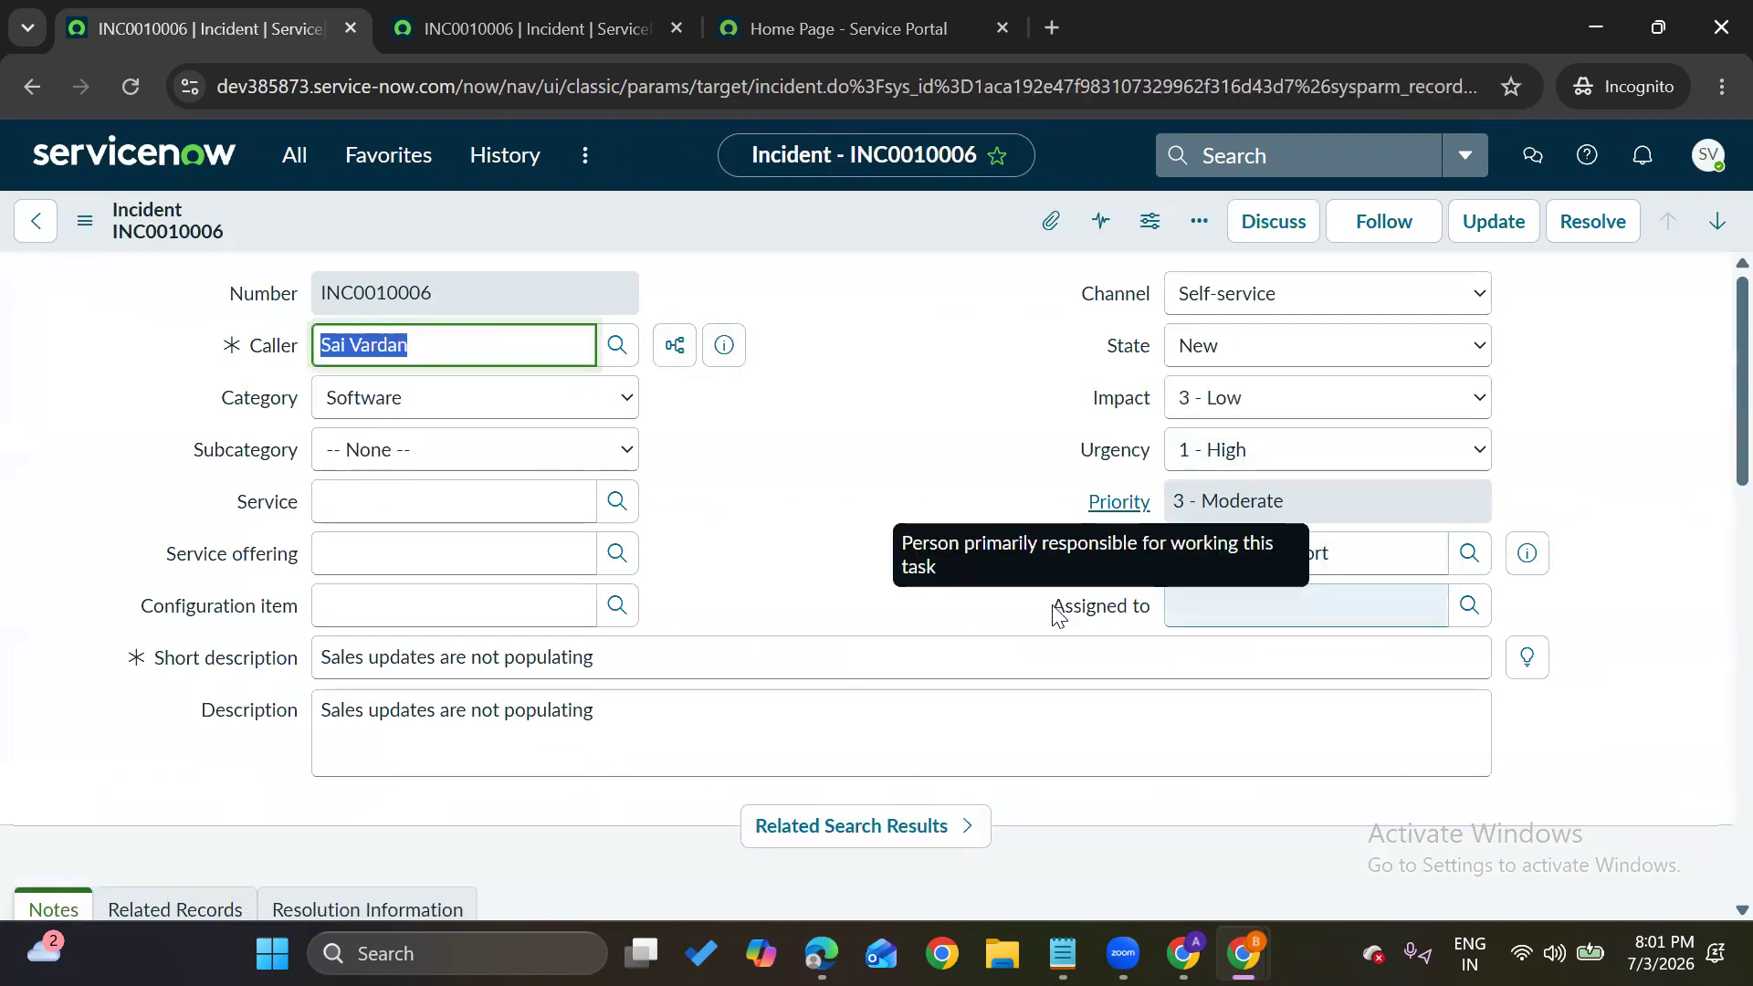
click(1388, 542)
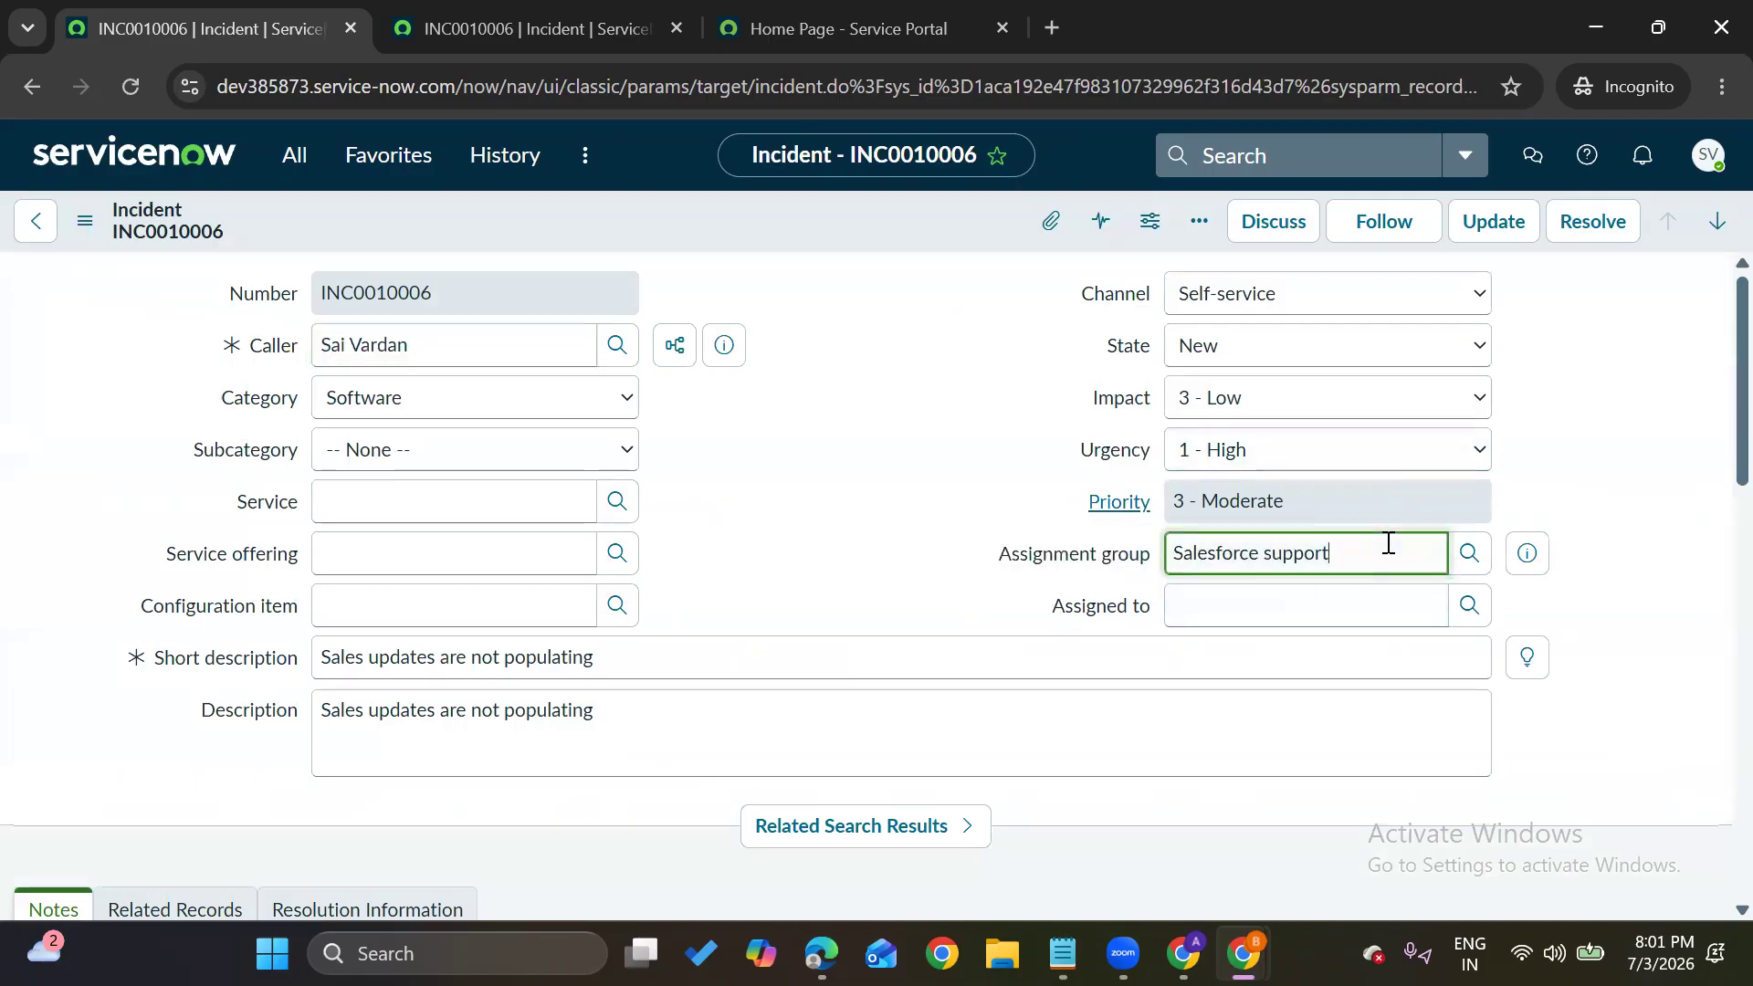
click(1301, 606)
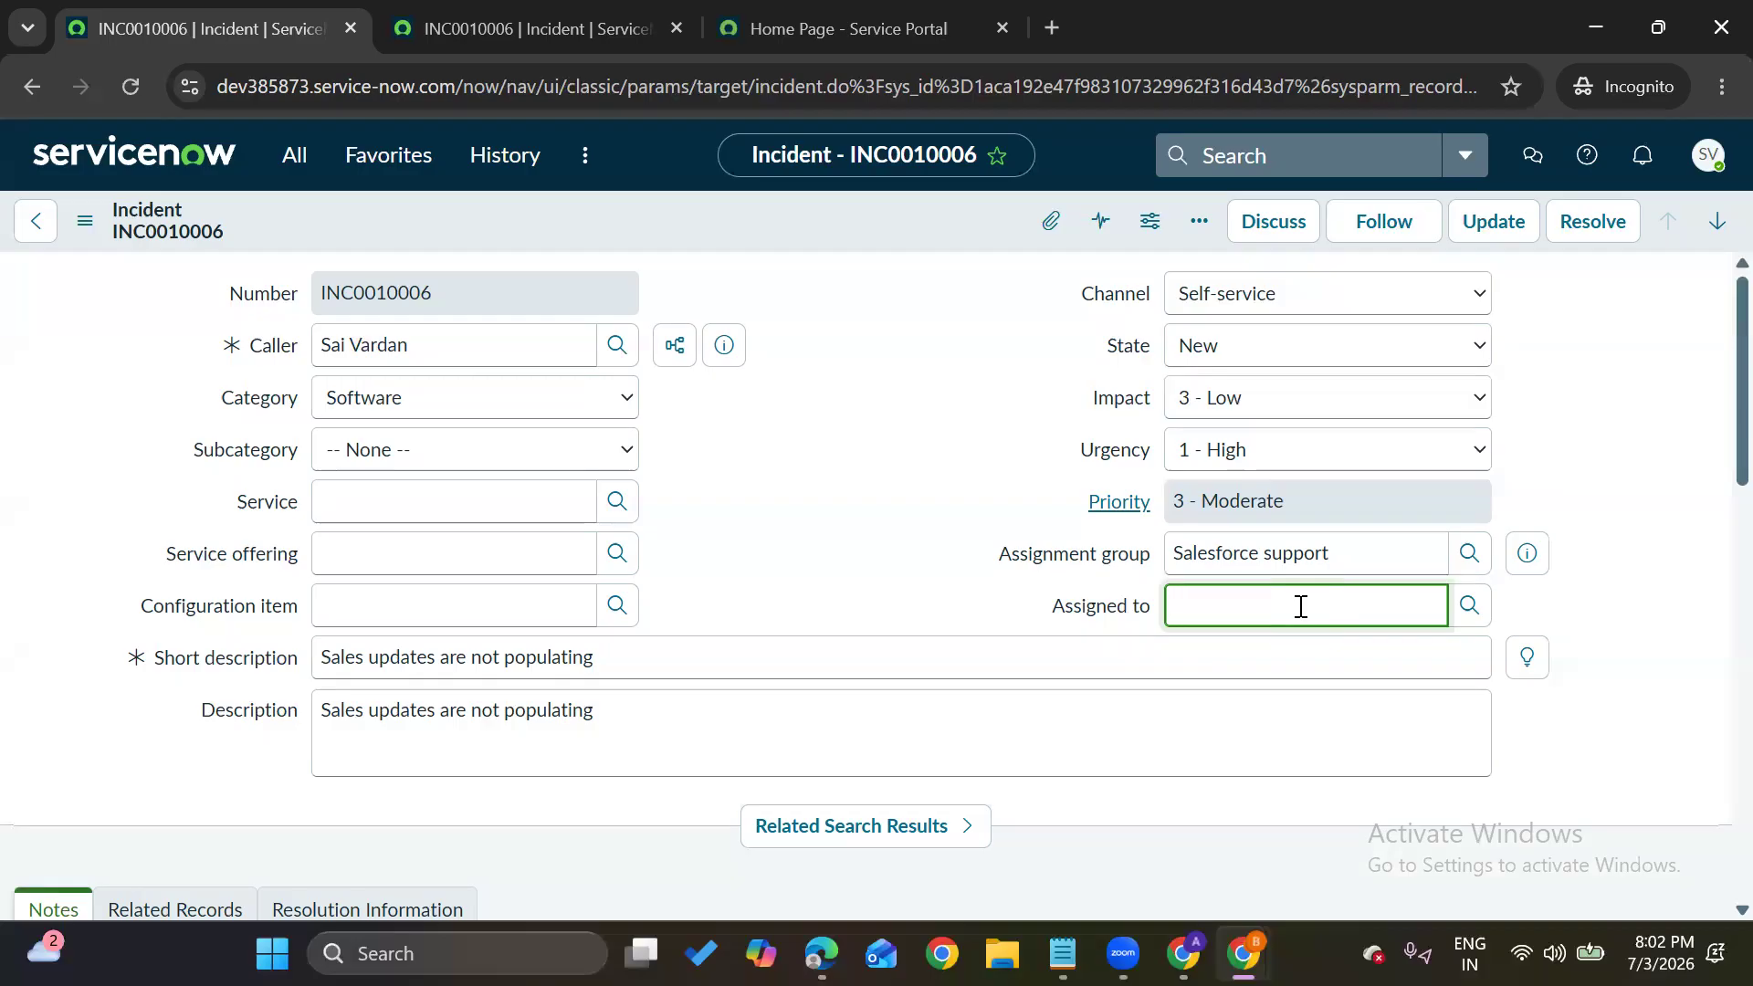
click(1048, 511)
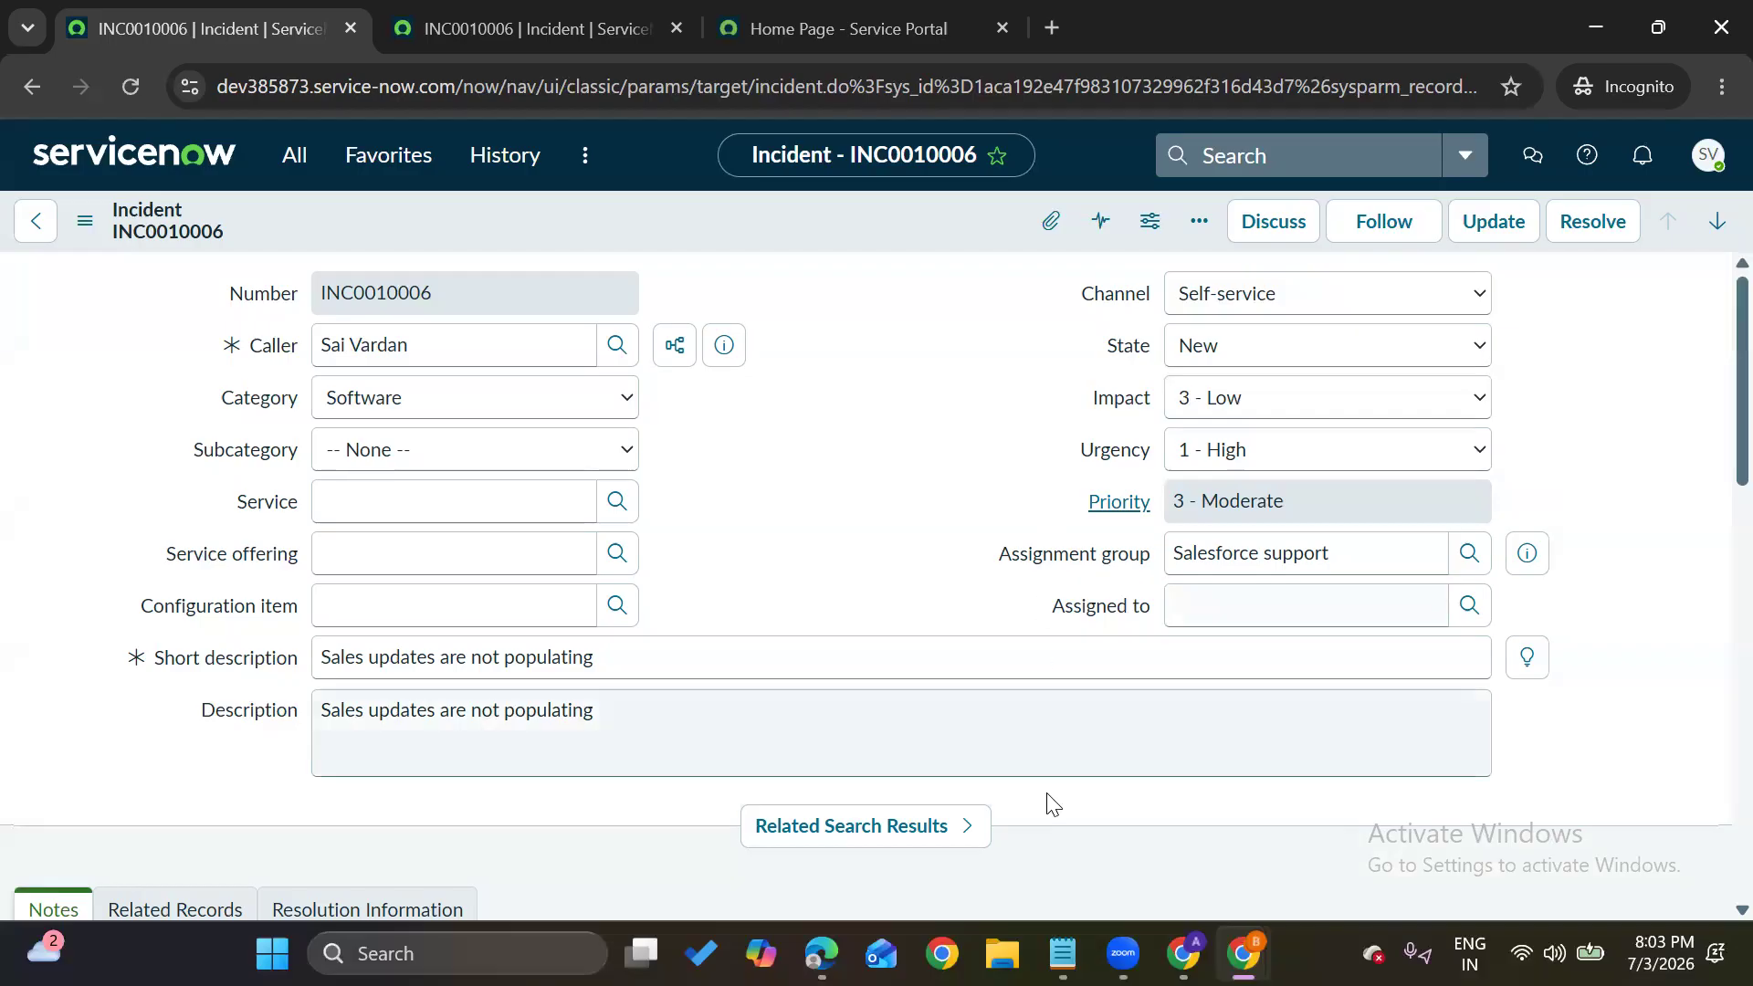
mouse_move(1242, 953)
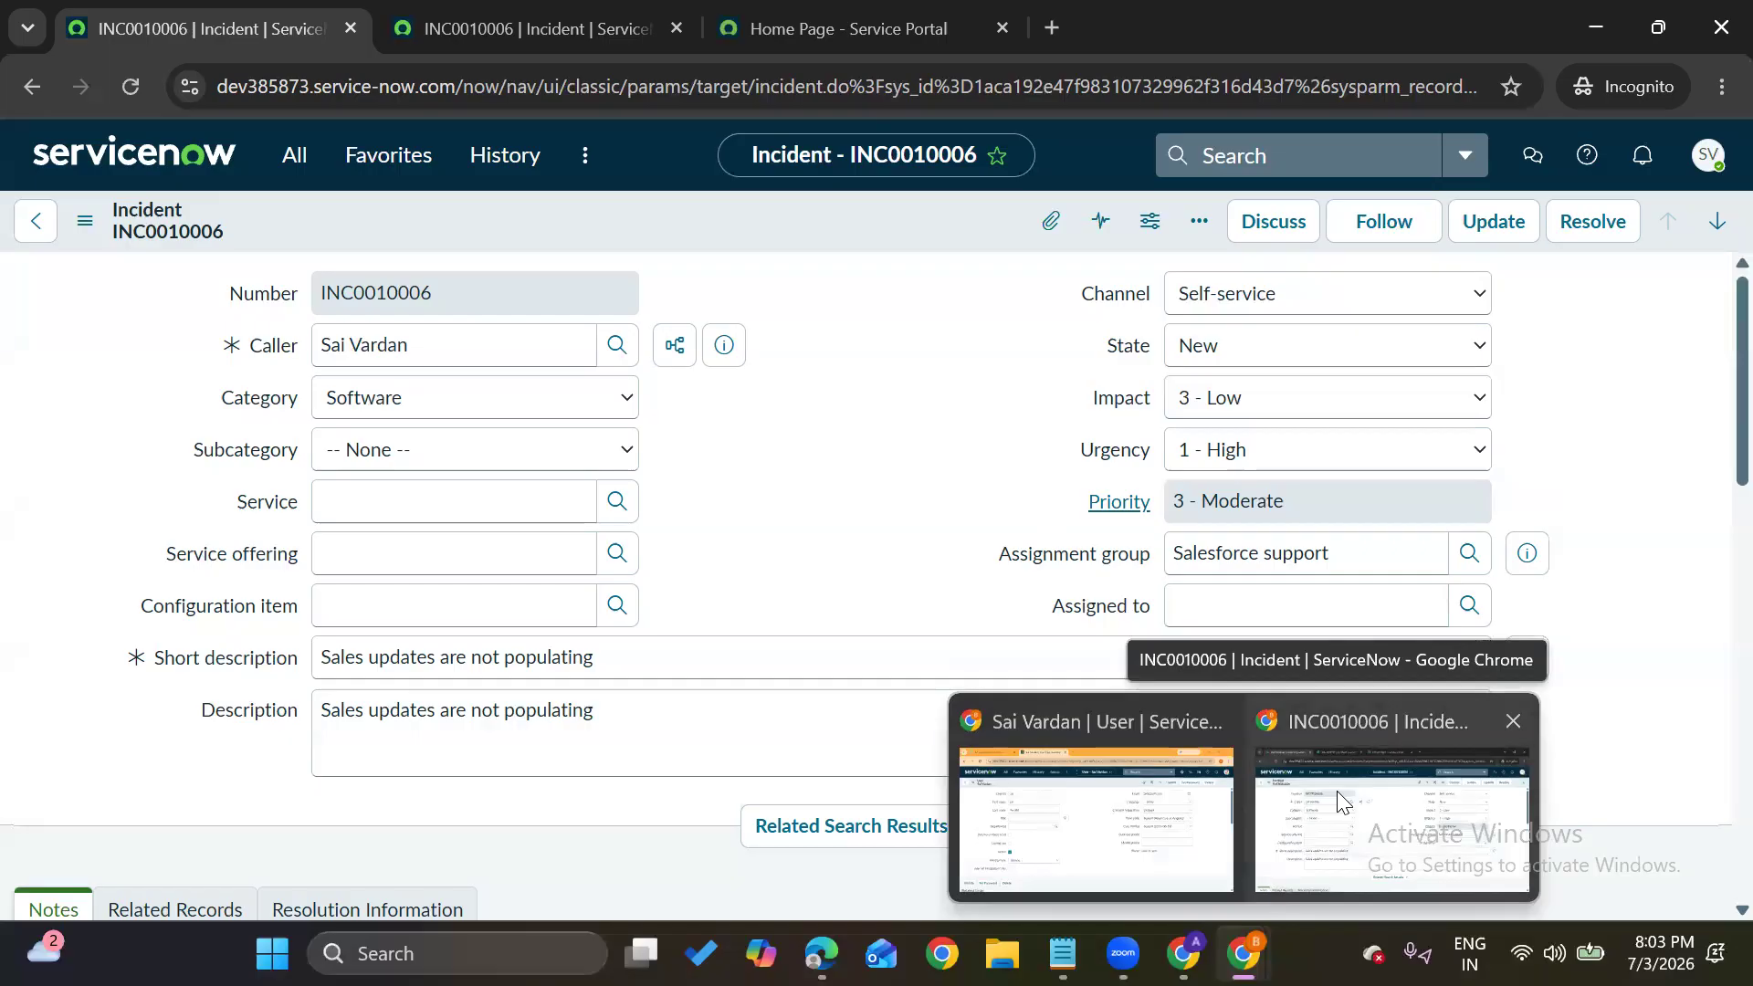
click(1055, 804)
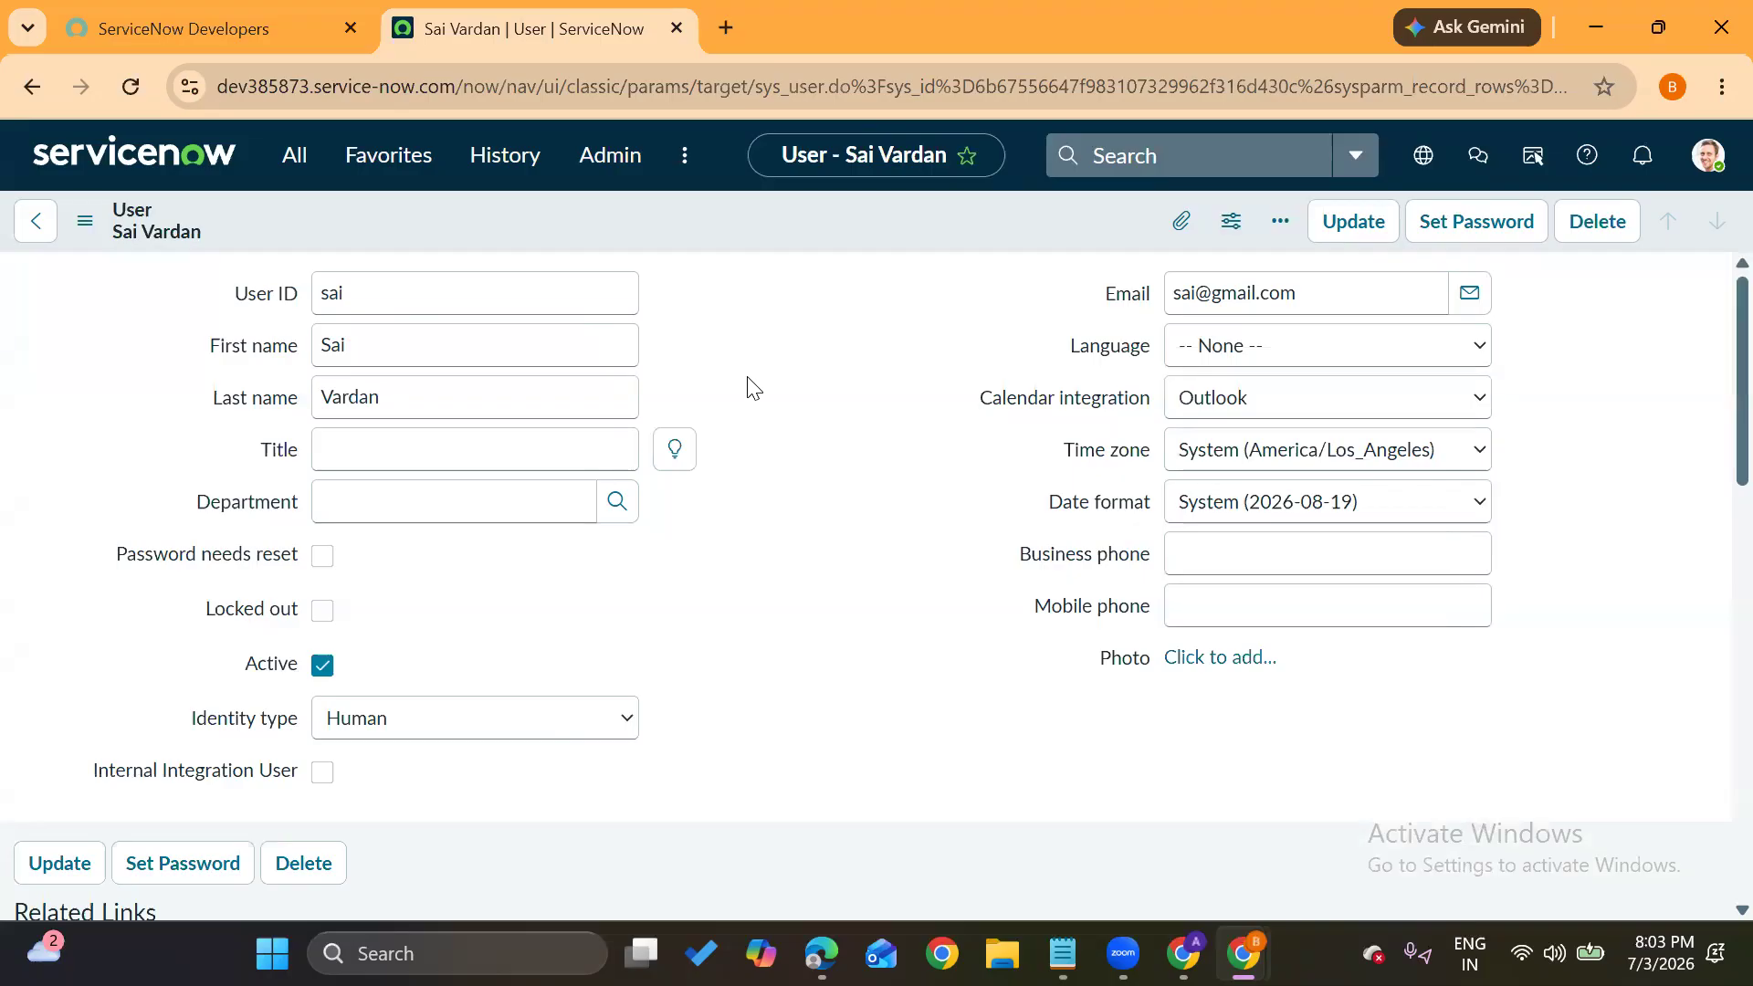
mouse_move(1244, 954)
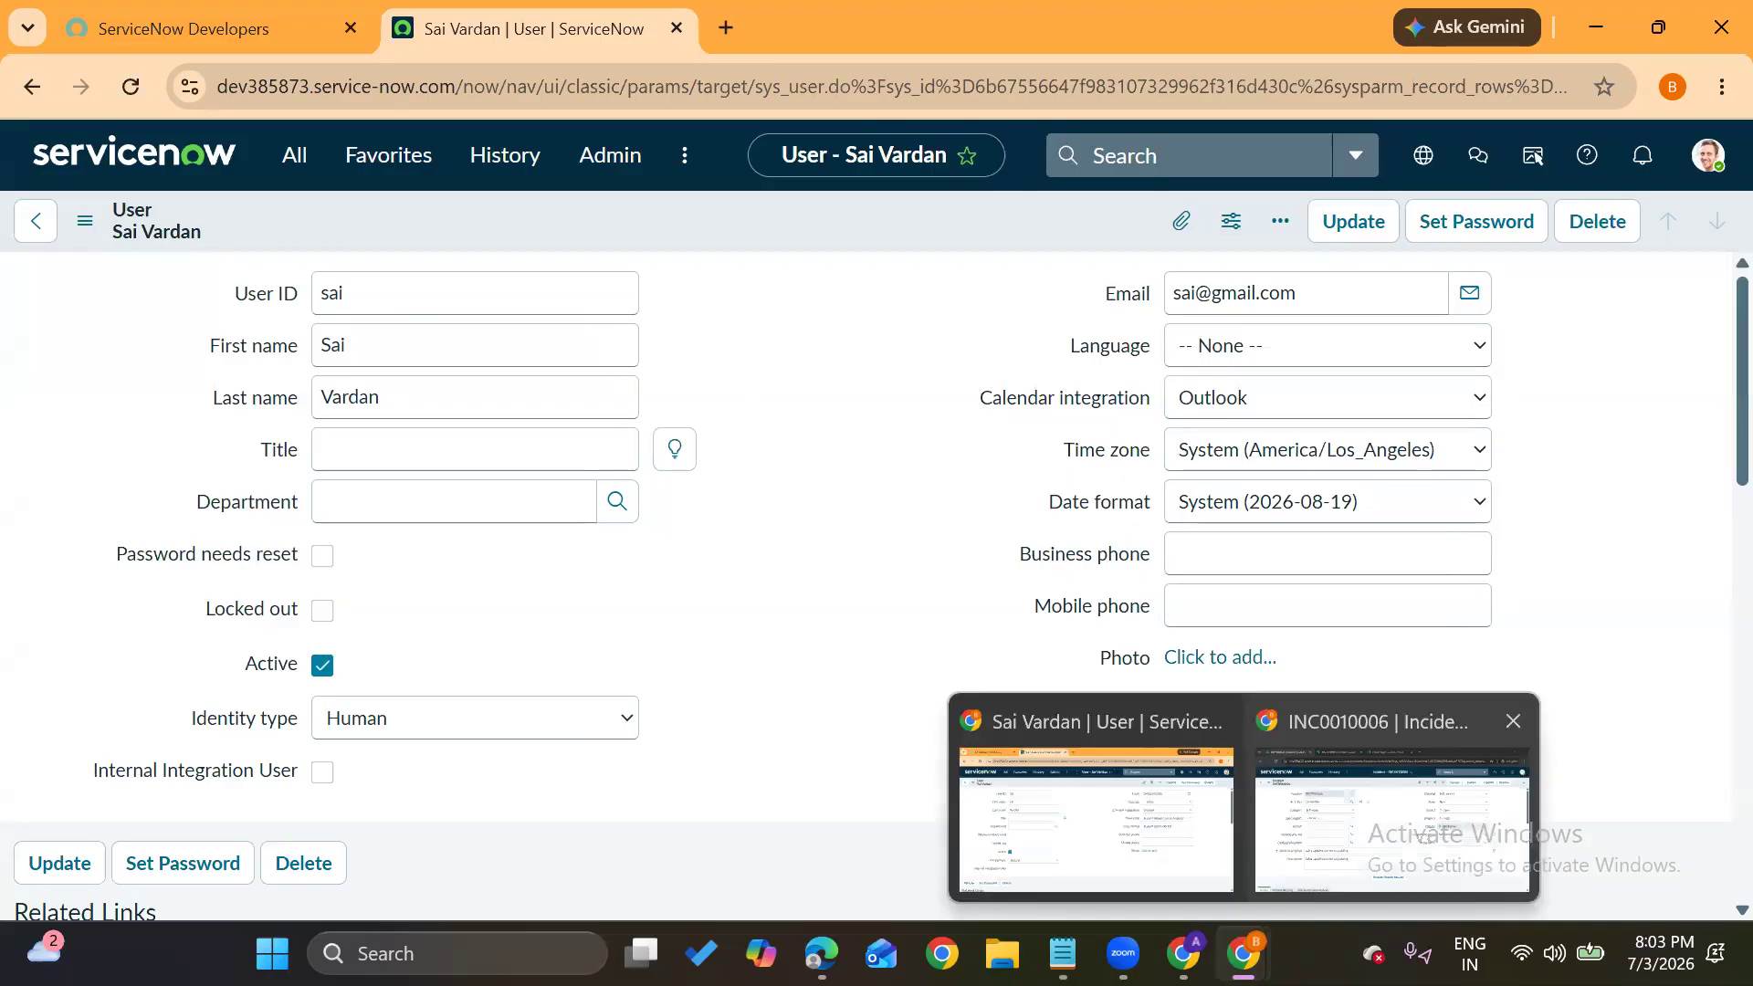
click(1401, 812)
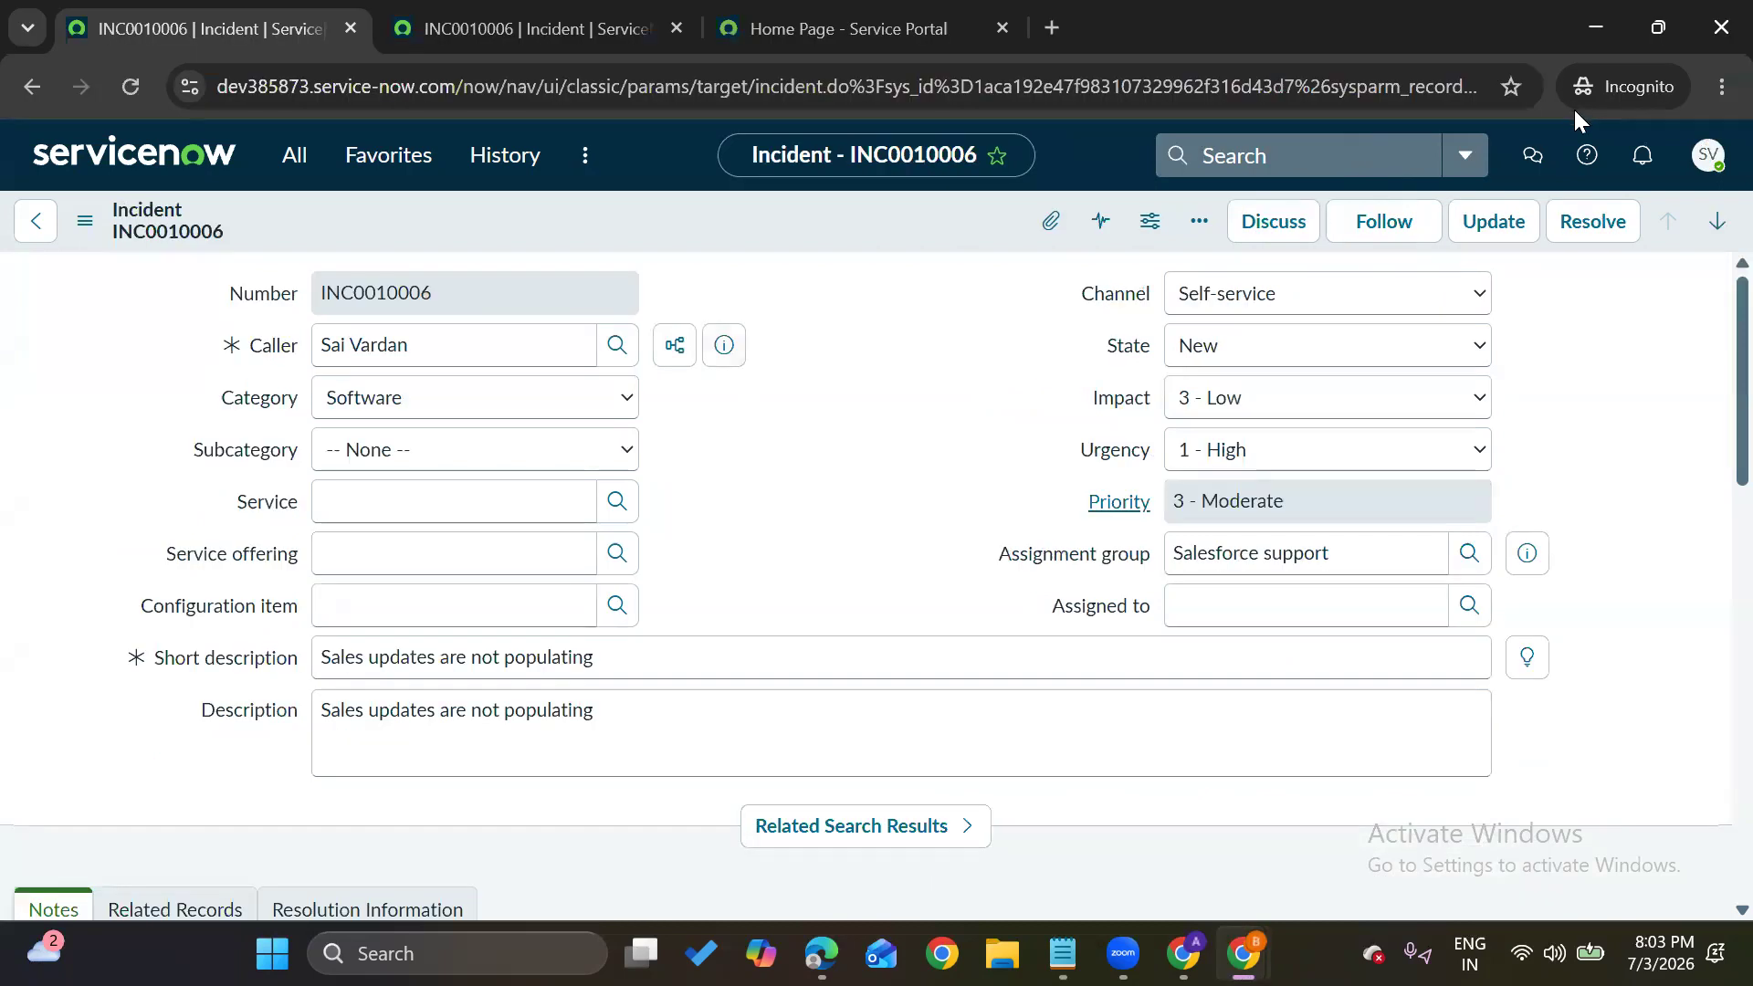
click(1707, 155)
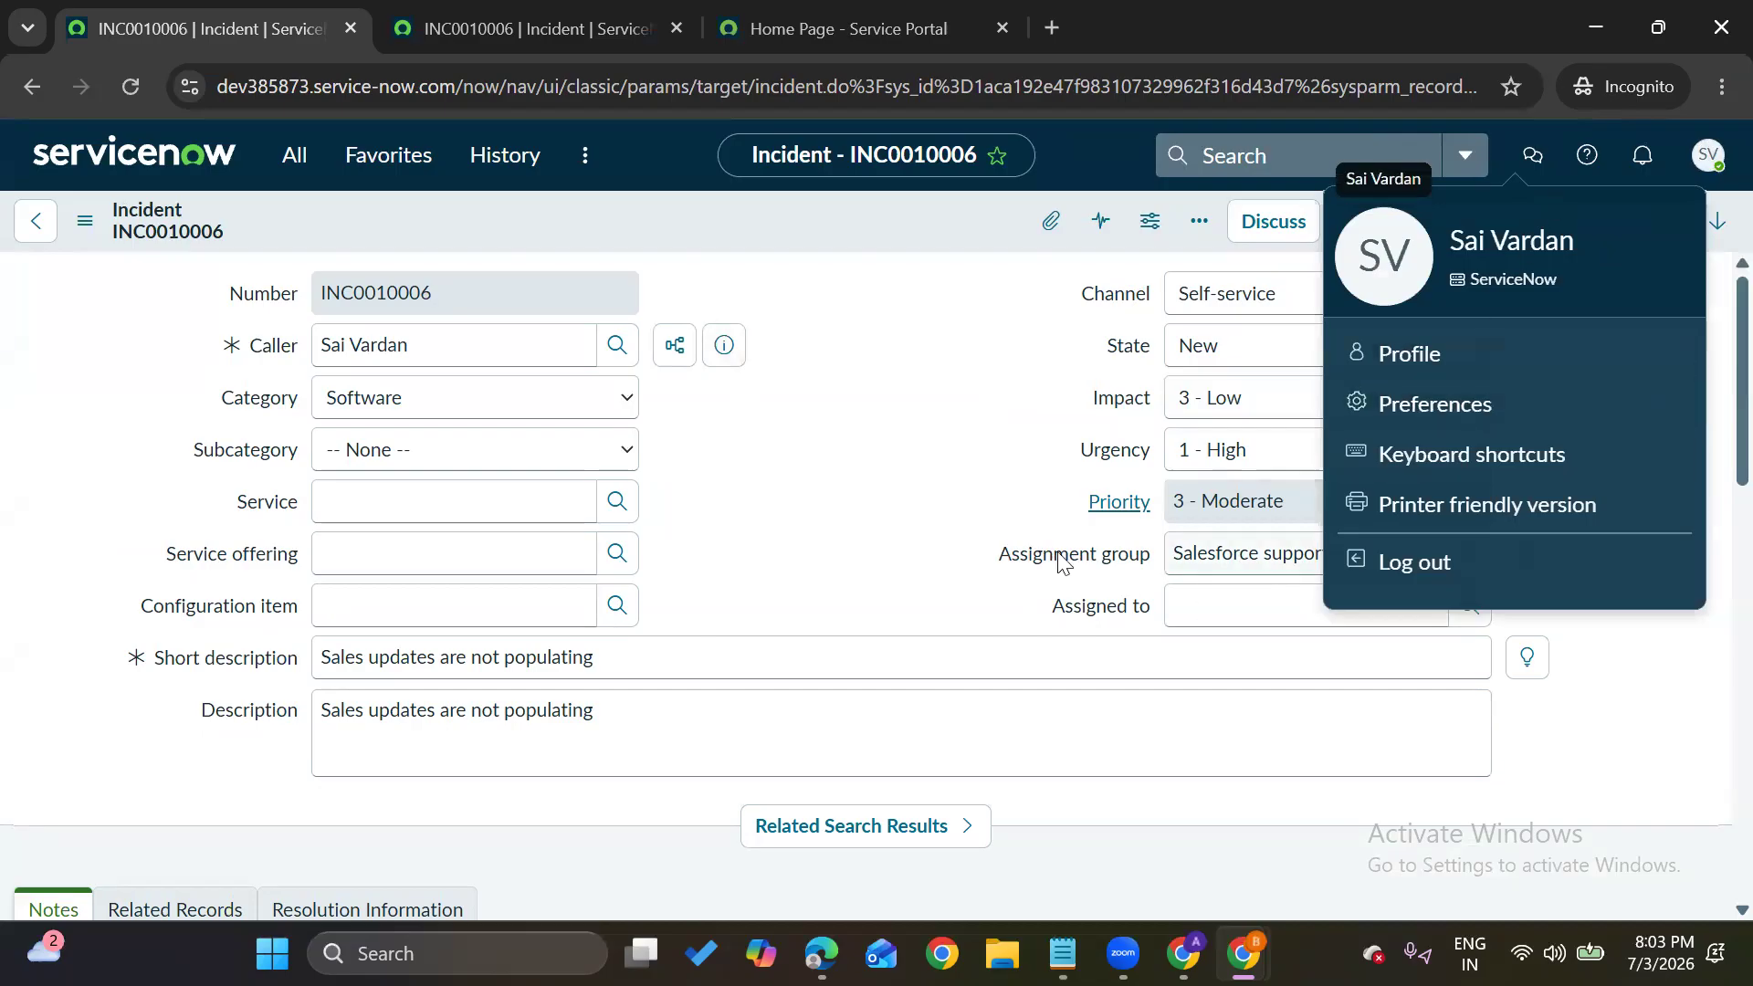
click(986, 461)
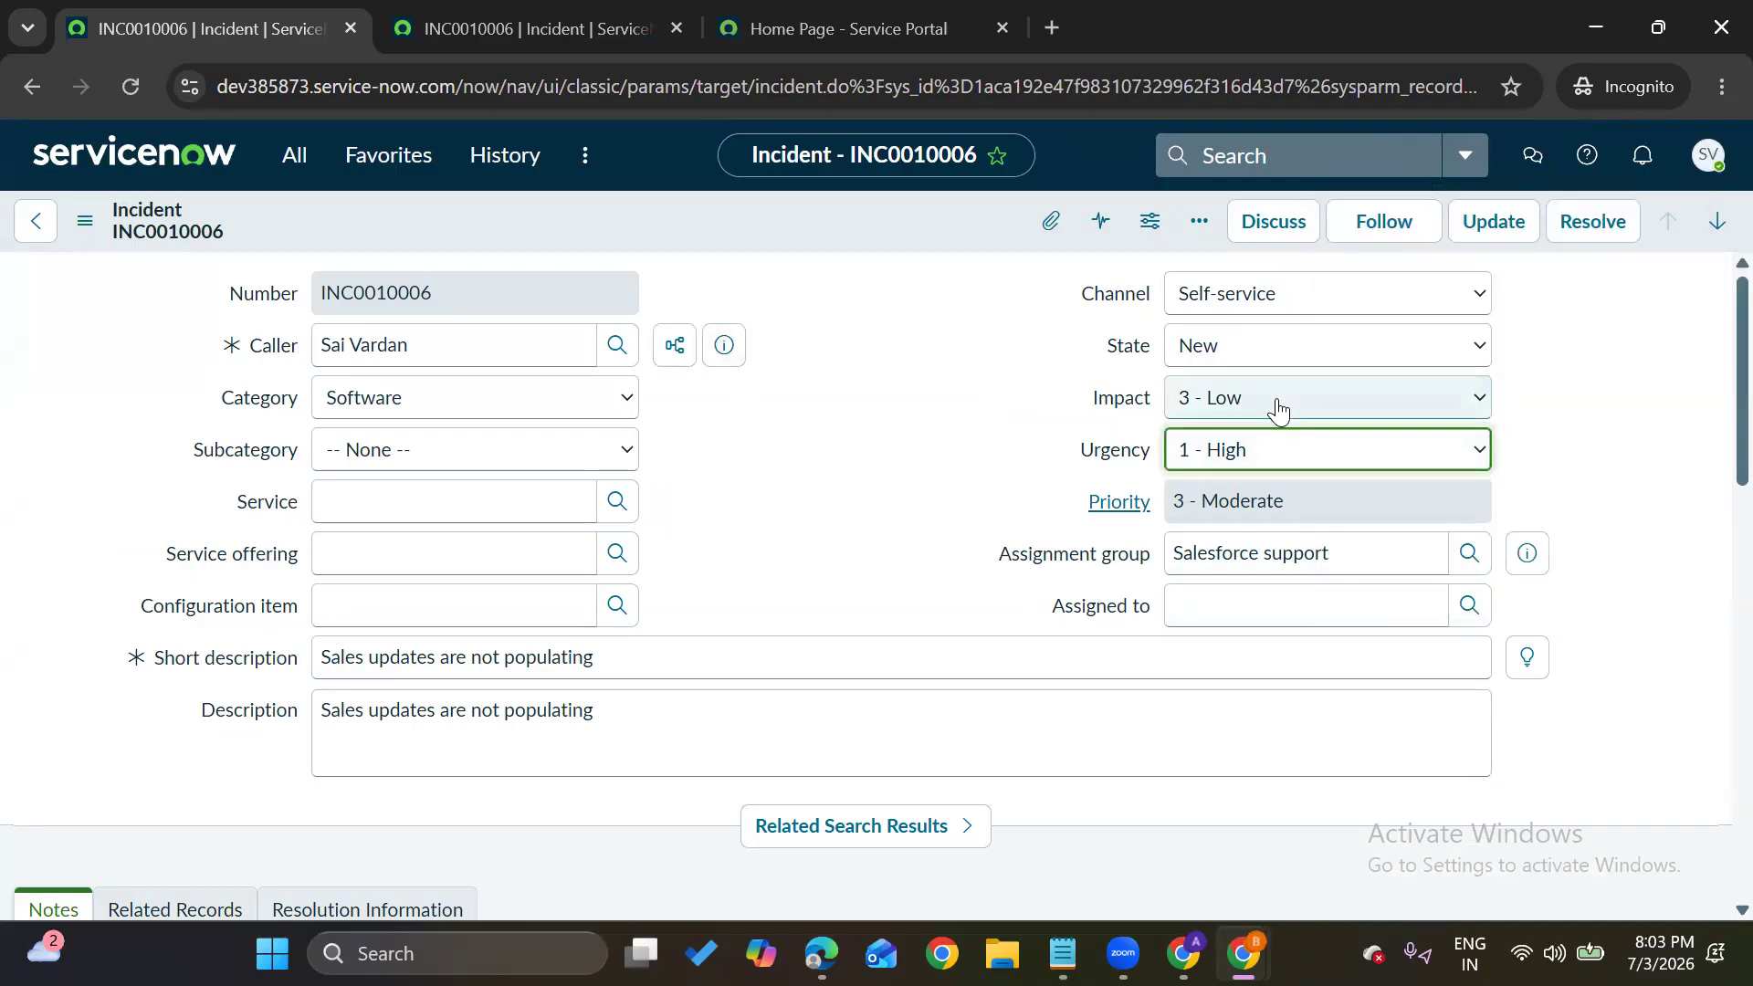
Set INC0010006 to Resolved with code Known error and notes 'df', then save
click(1191, 343)
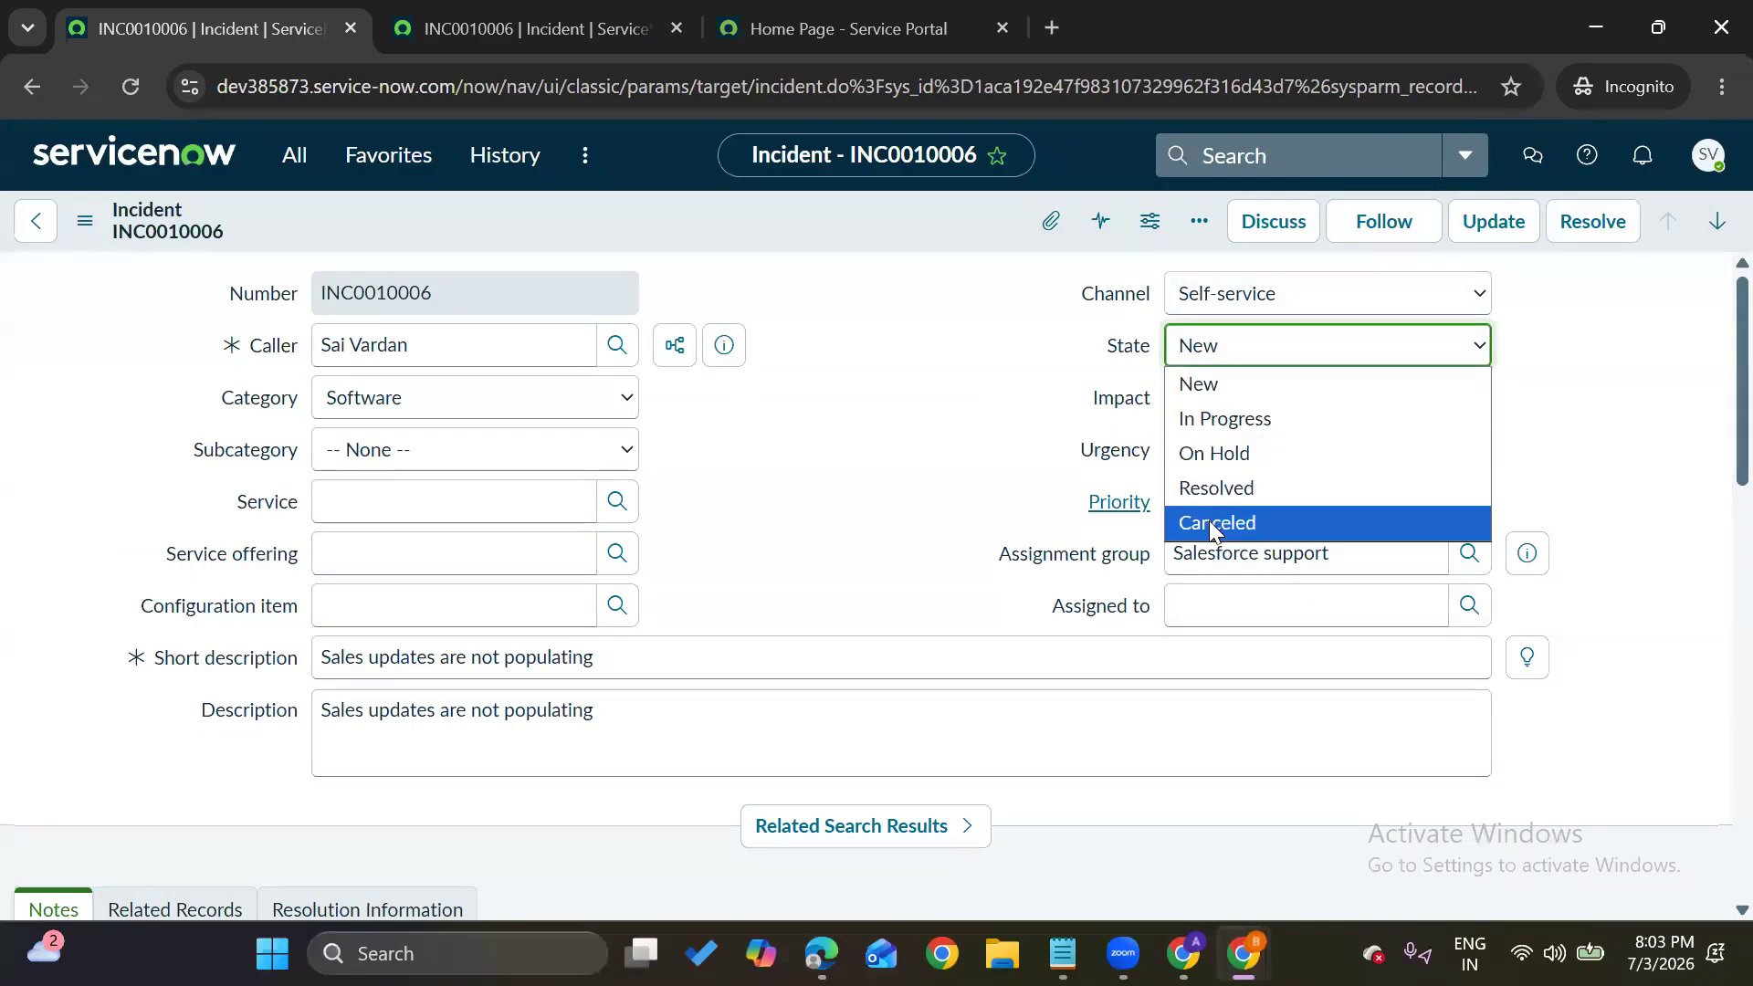
click(1251, 490)
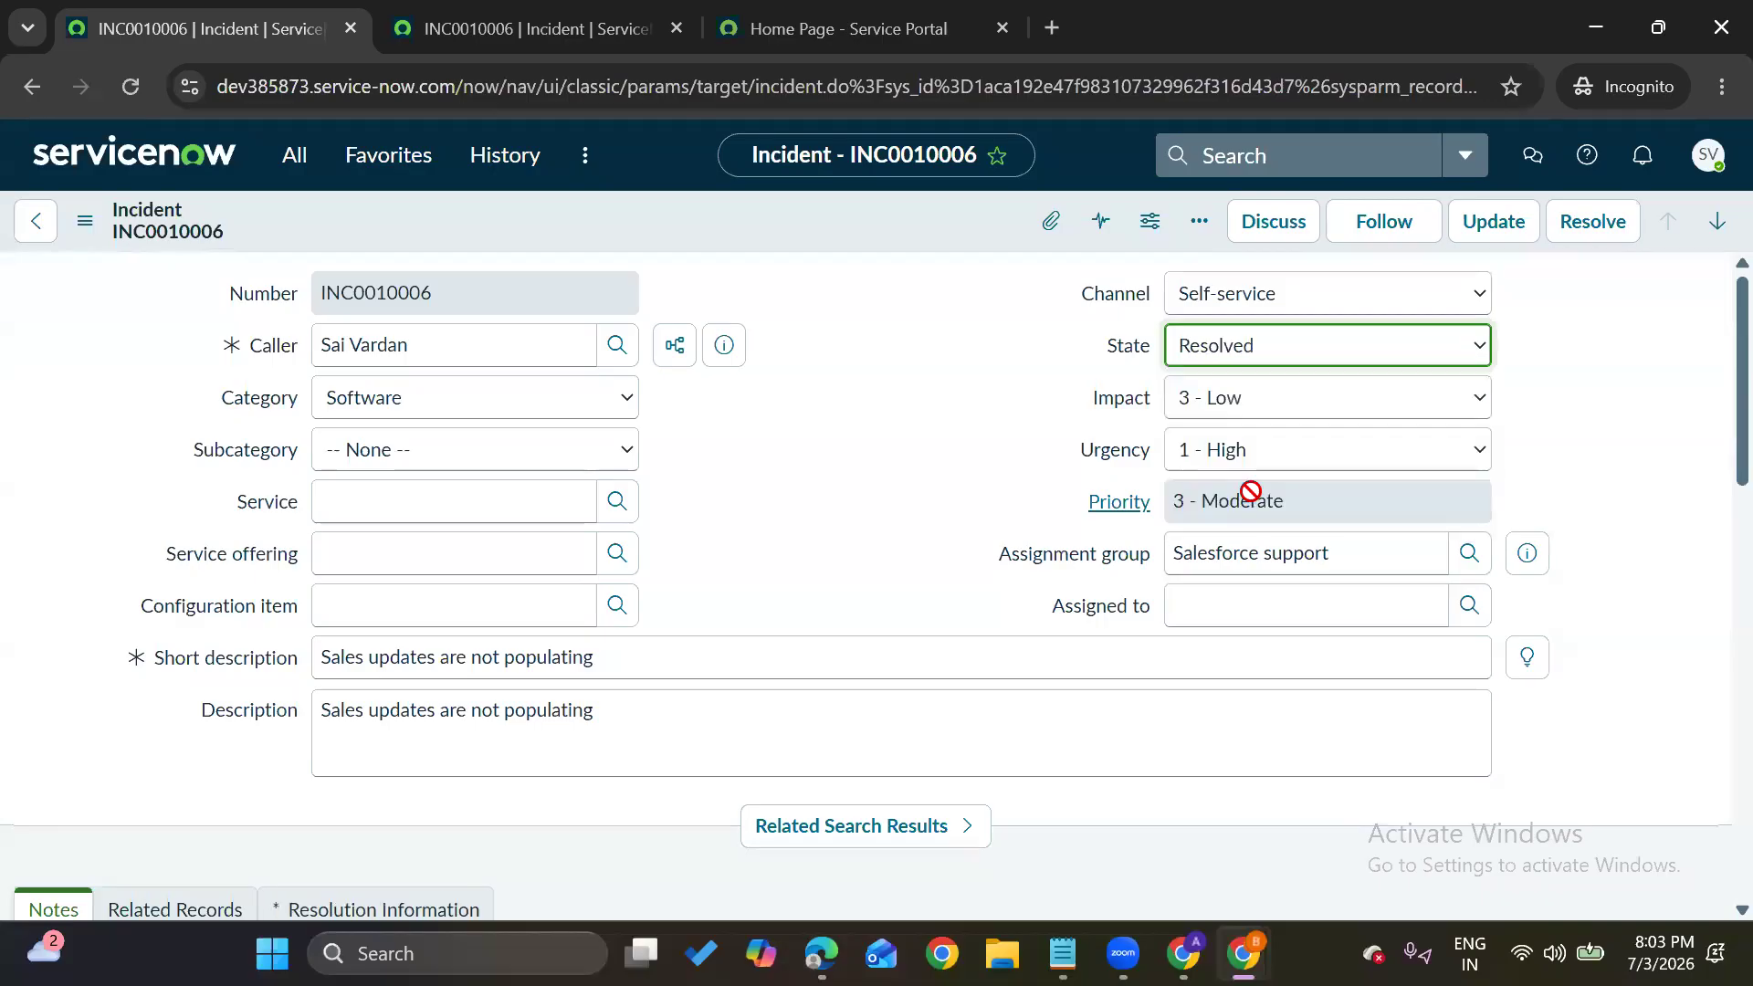
scroll(885, 392, down, 5)
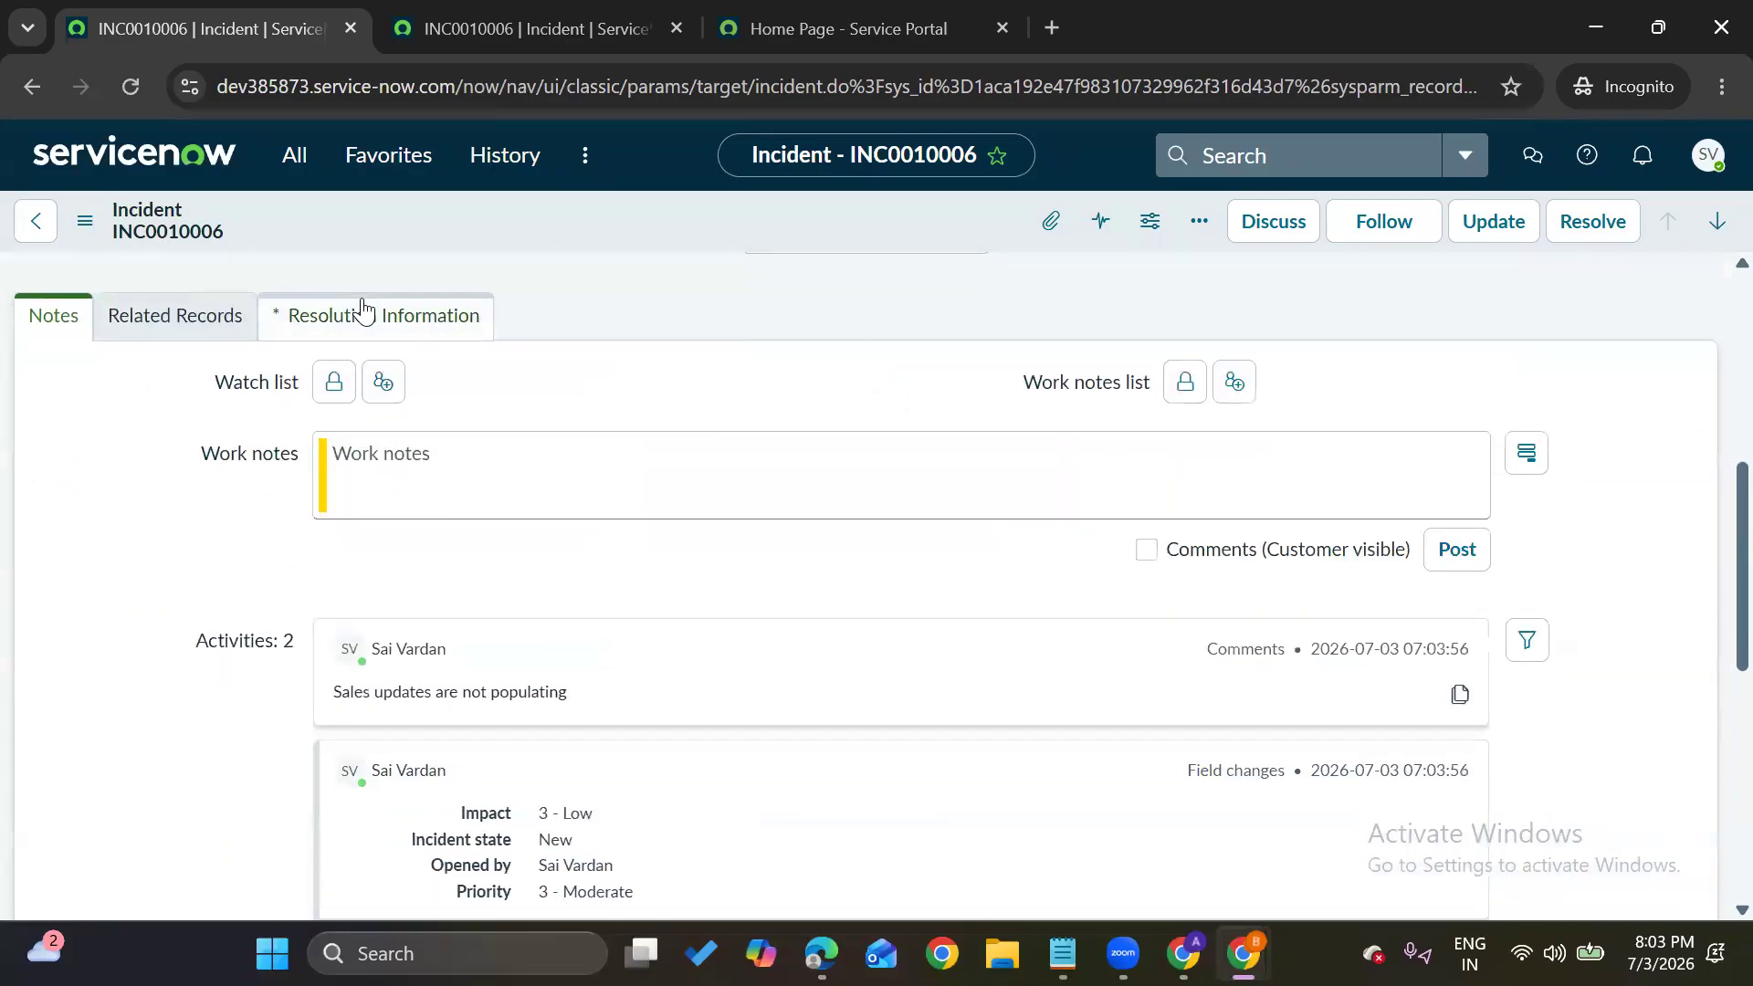
click(362, 310)
click(337, 443)
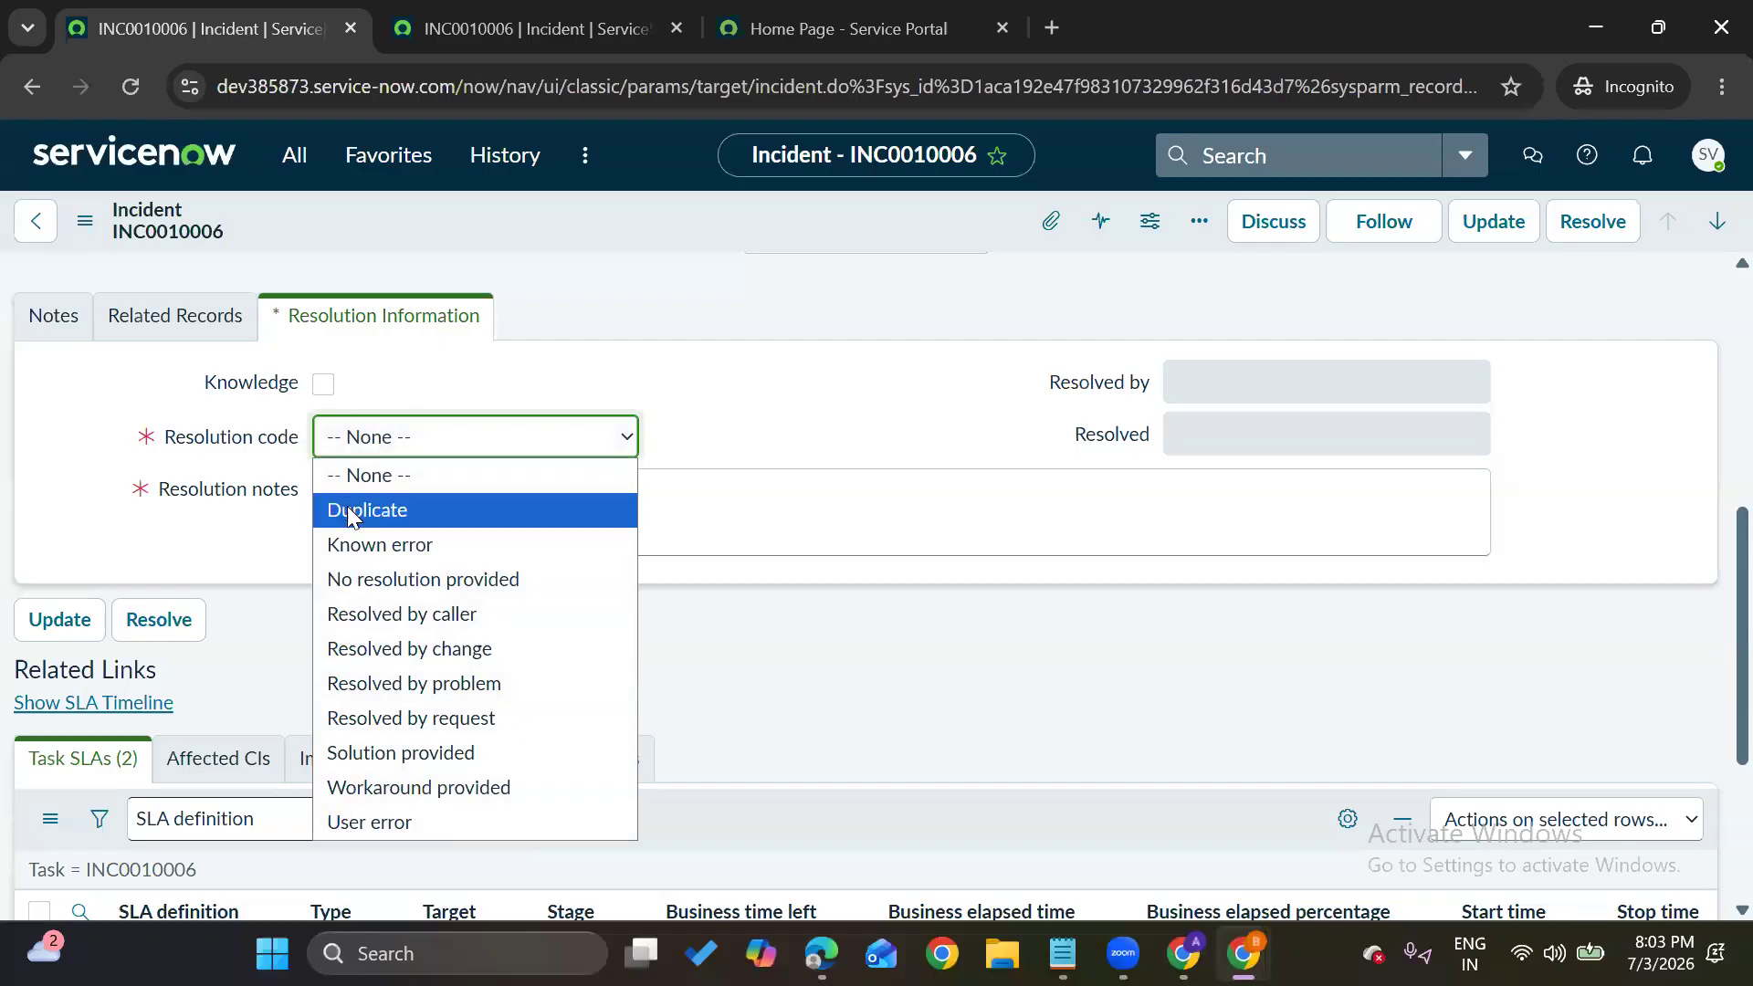
click(363, 545)
click(426, 501)
text(df)
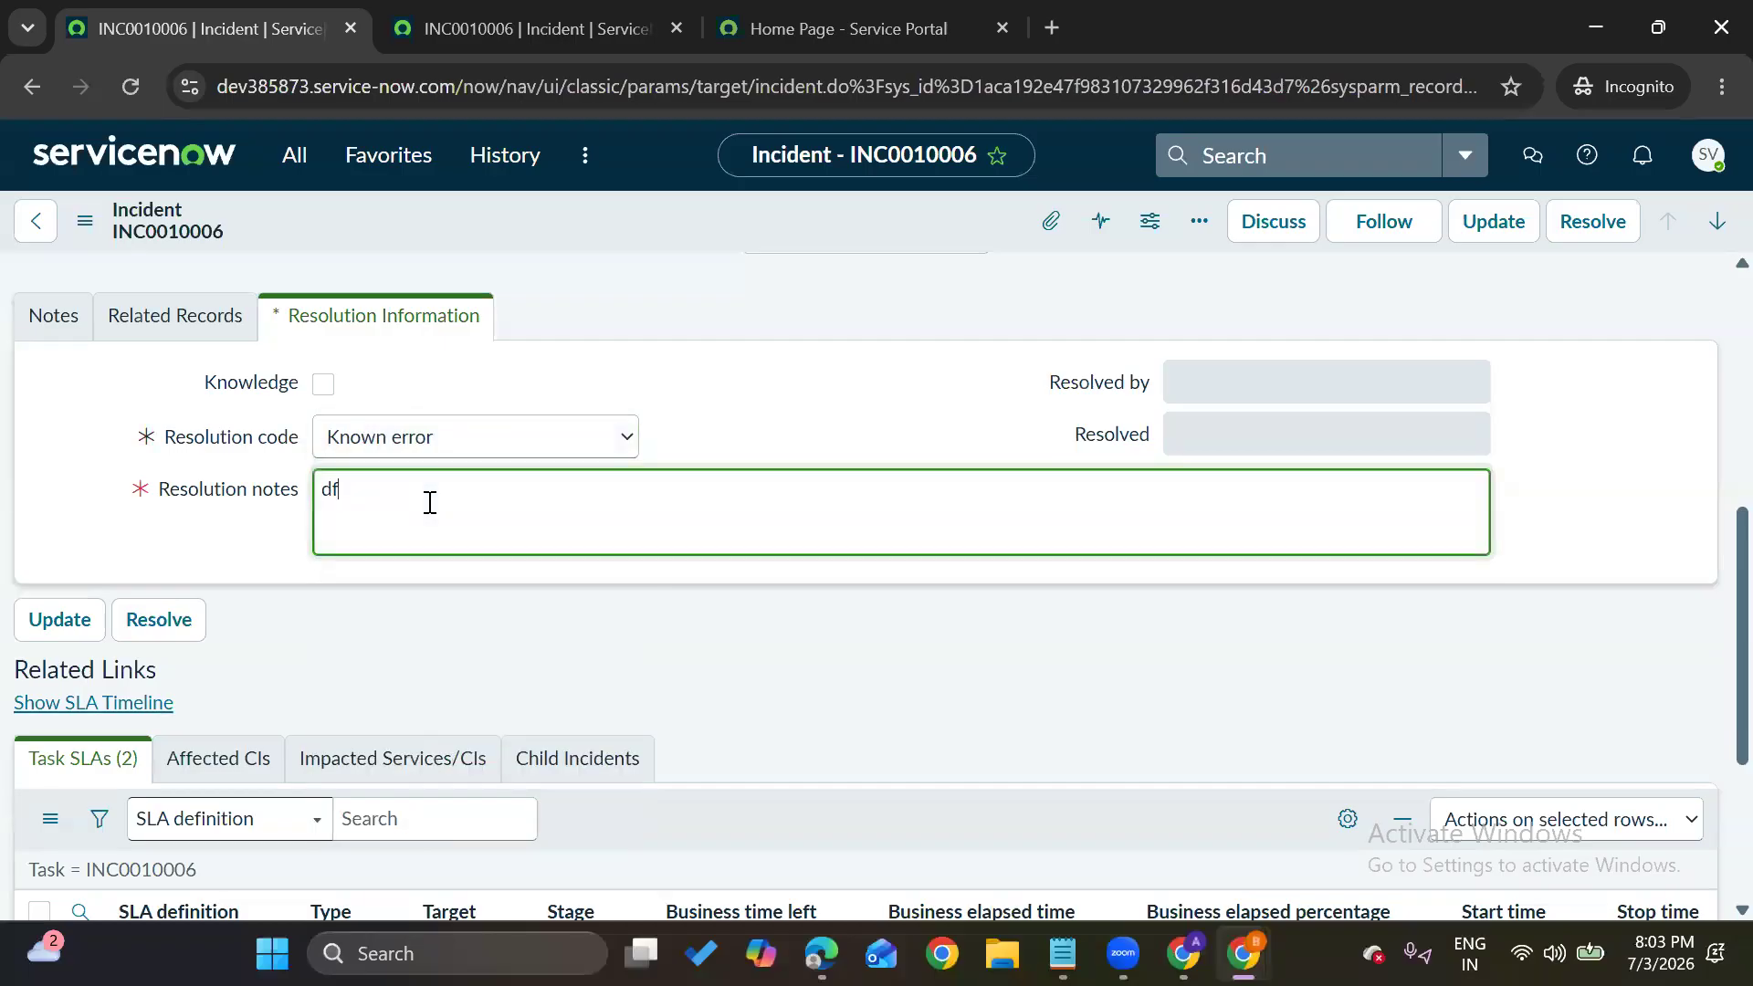
scroll(430, 504, up, 15)
click(85, 221)
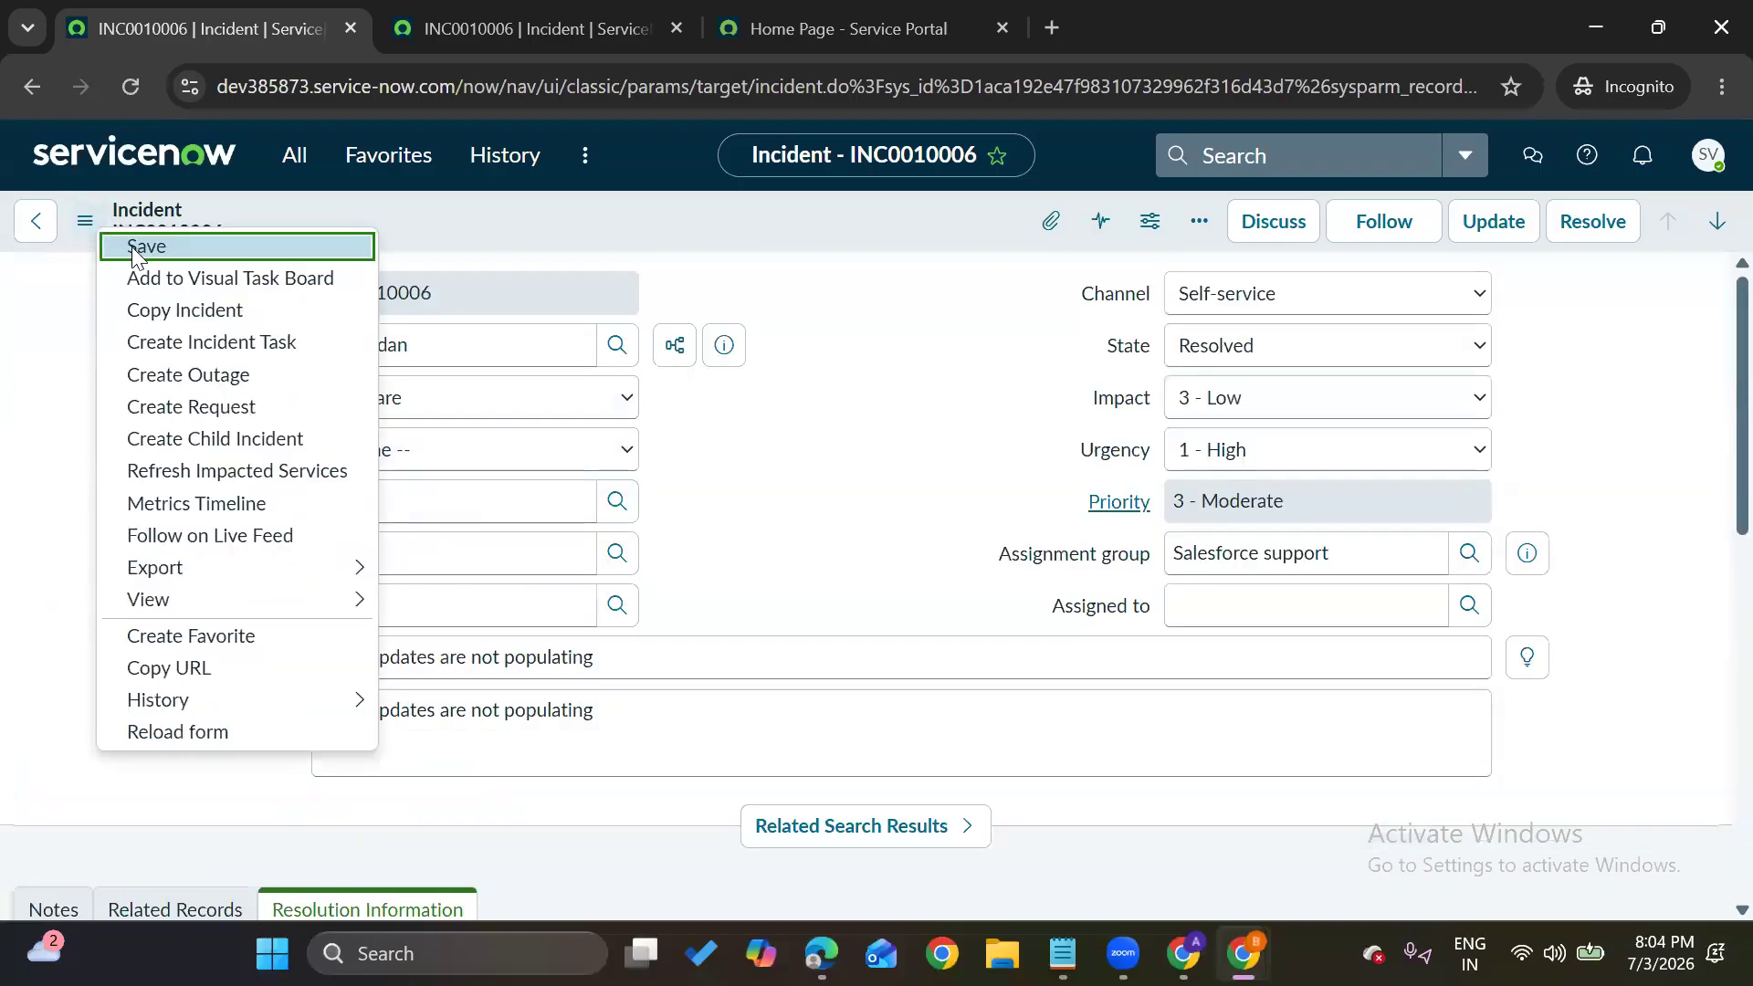
click(133, 247)
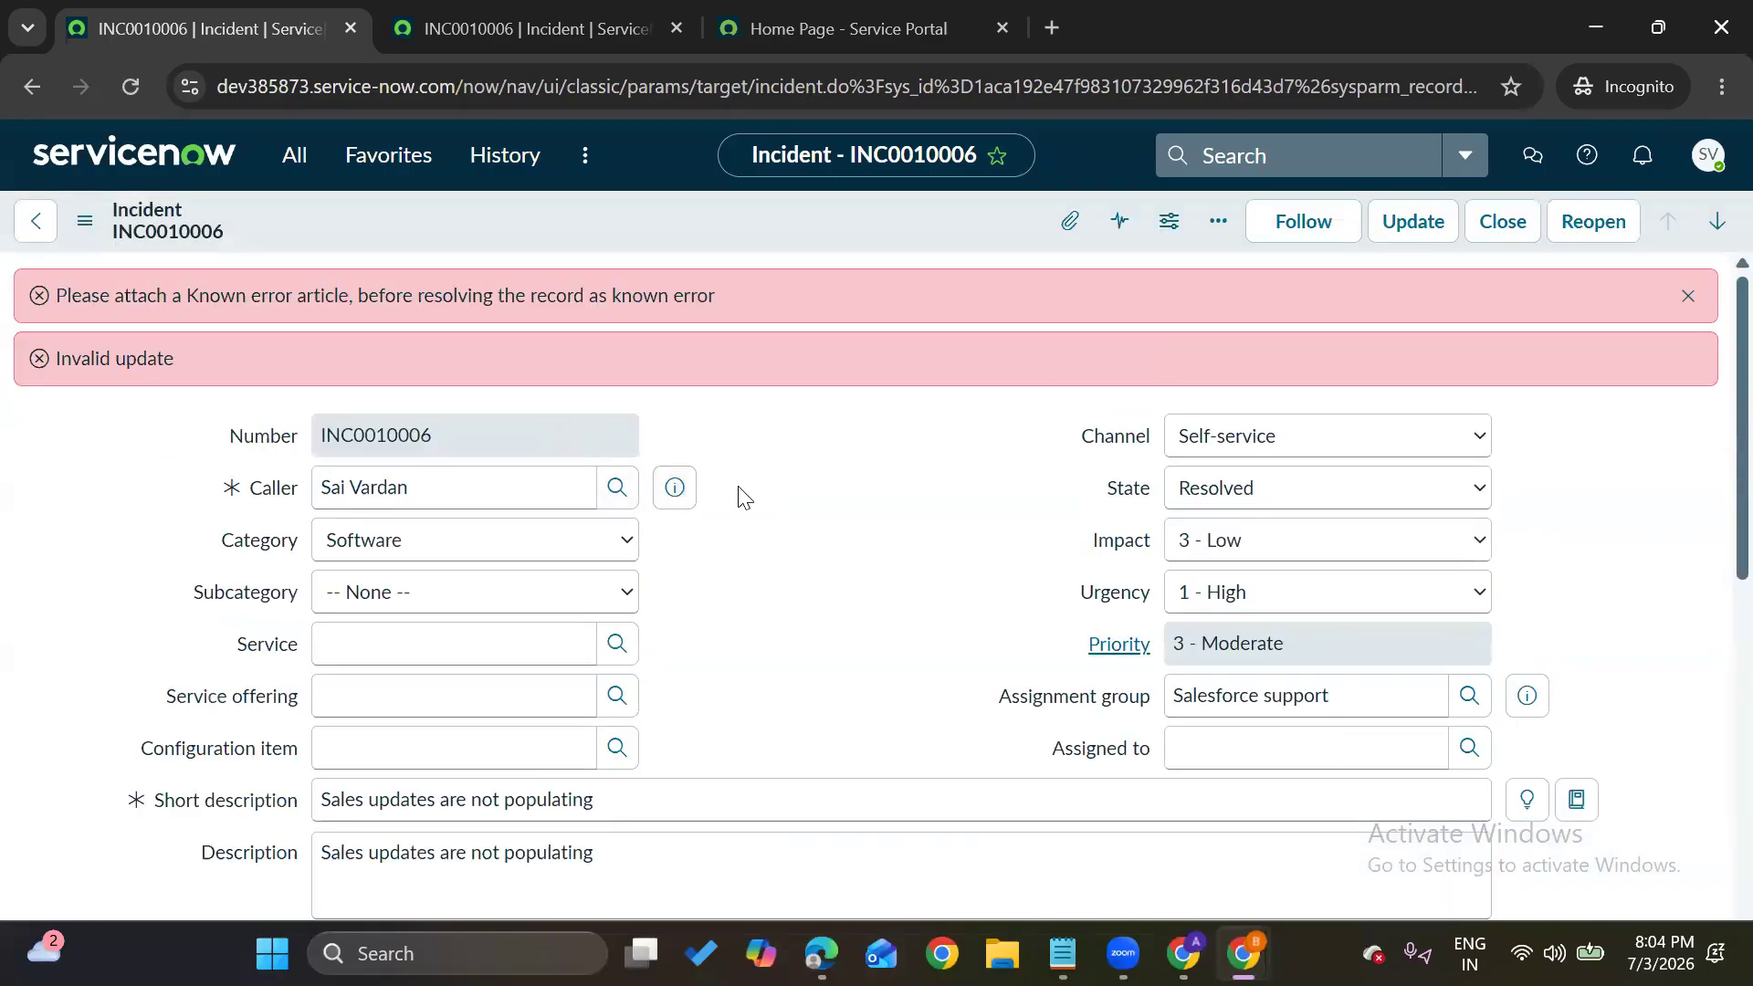
Change the resolution code to Solution provided and save the incident again
scroll(738, 493, down, 6)
click(382, 521)
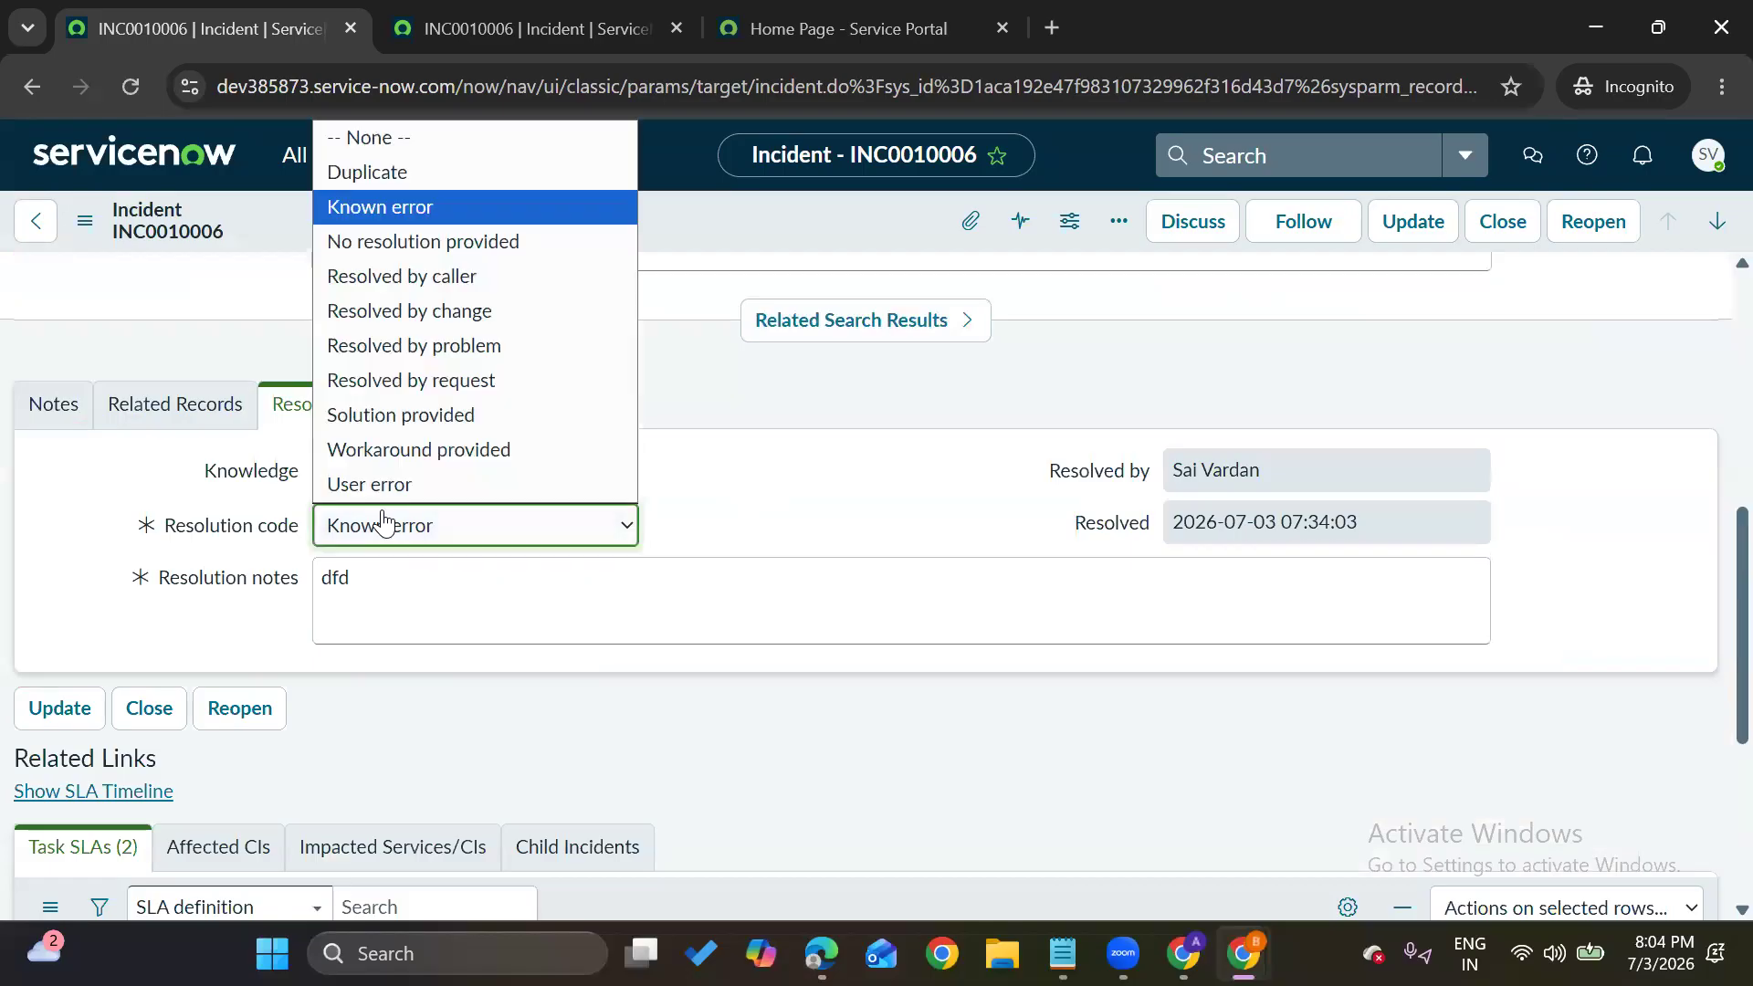
click(484, 418)
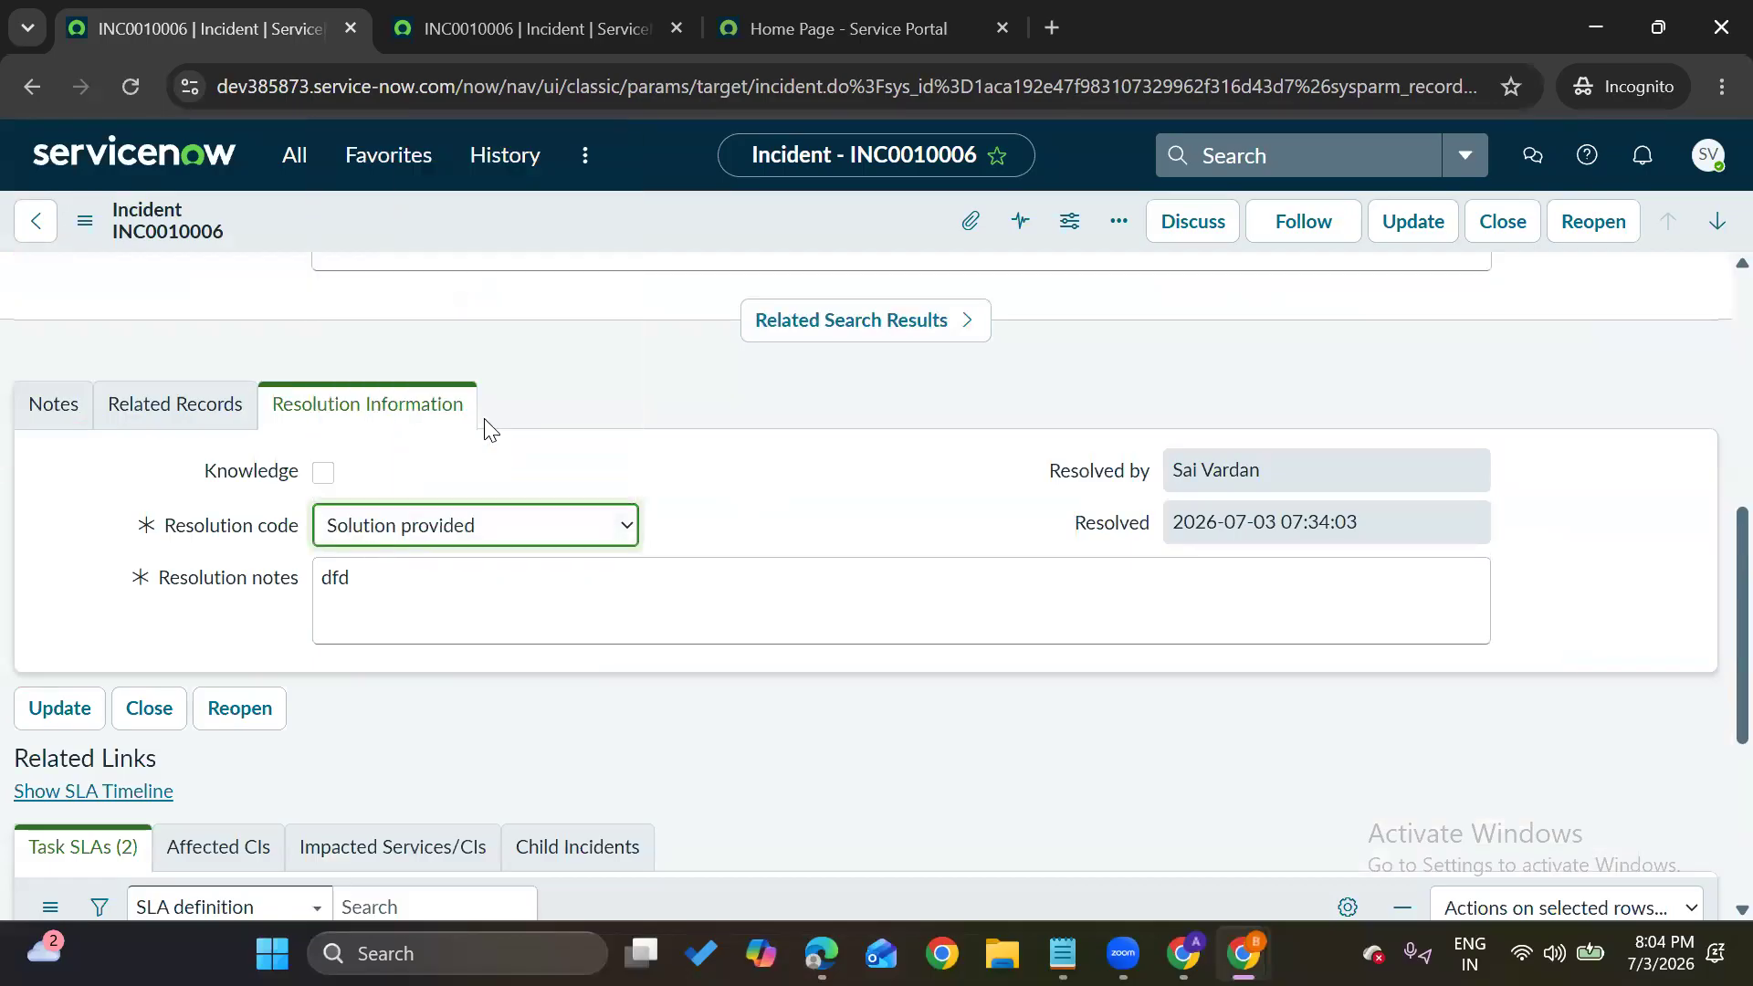
click(85, 221)
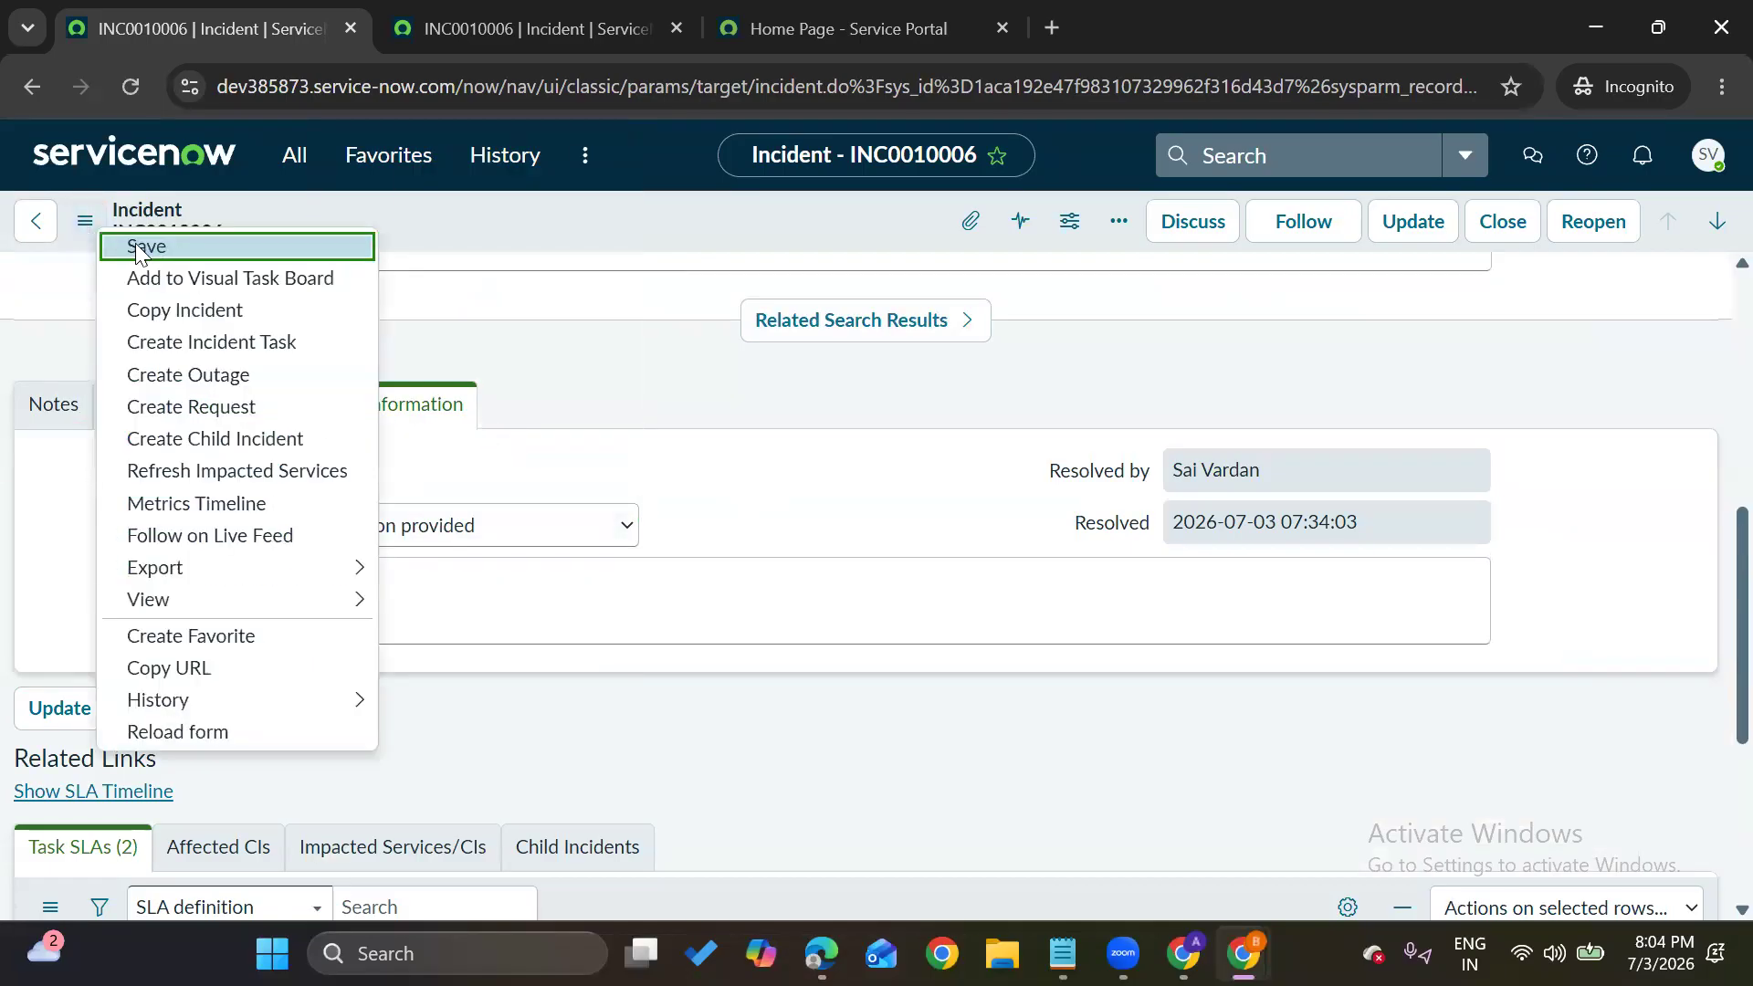
click(137, 246)
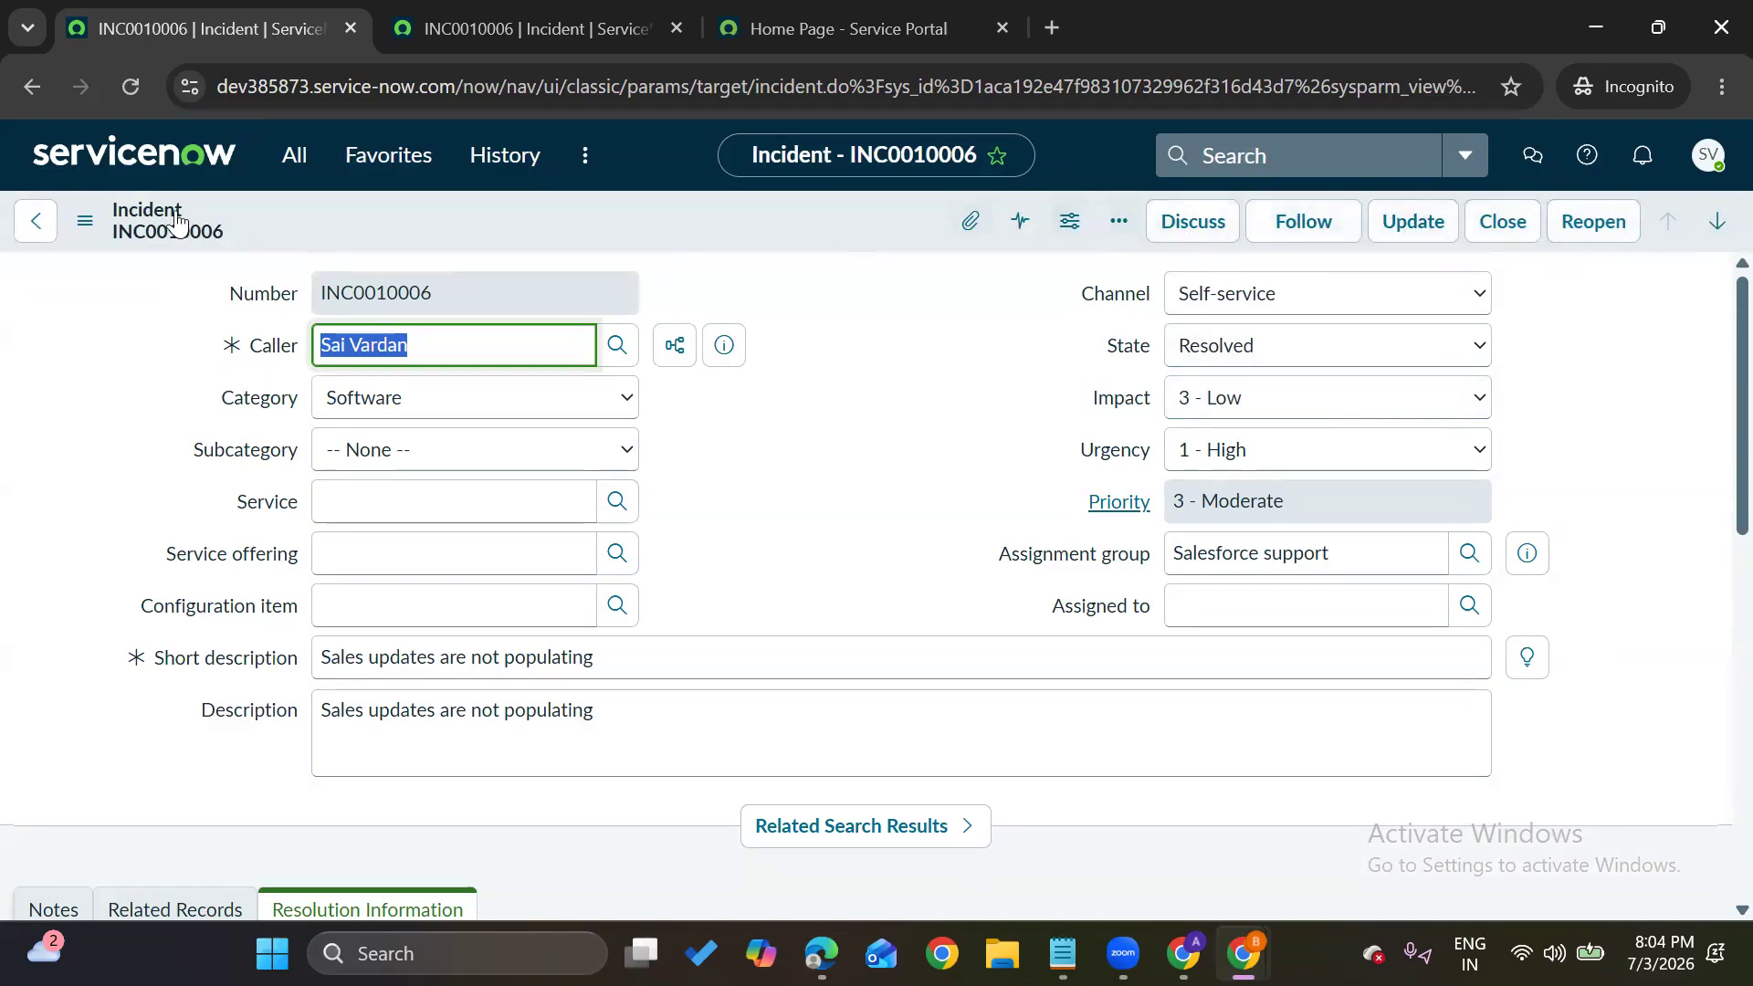
click(85, 221)
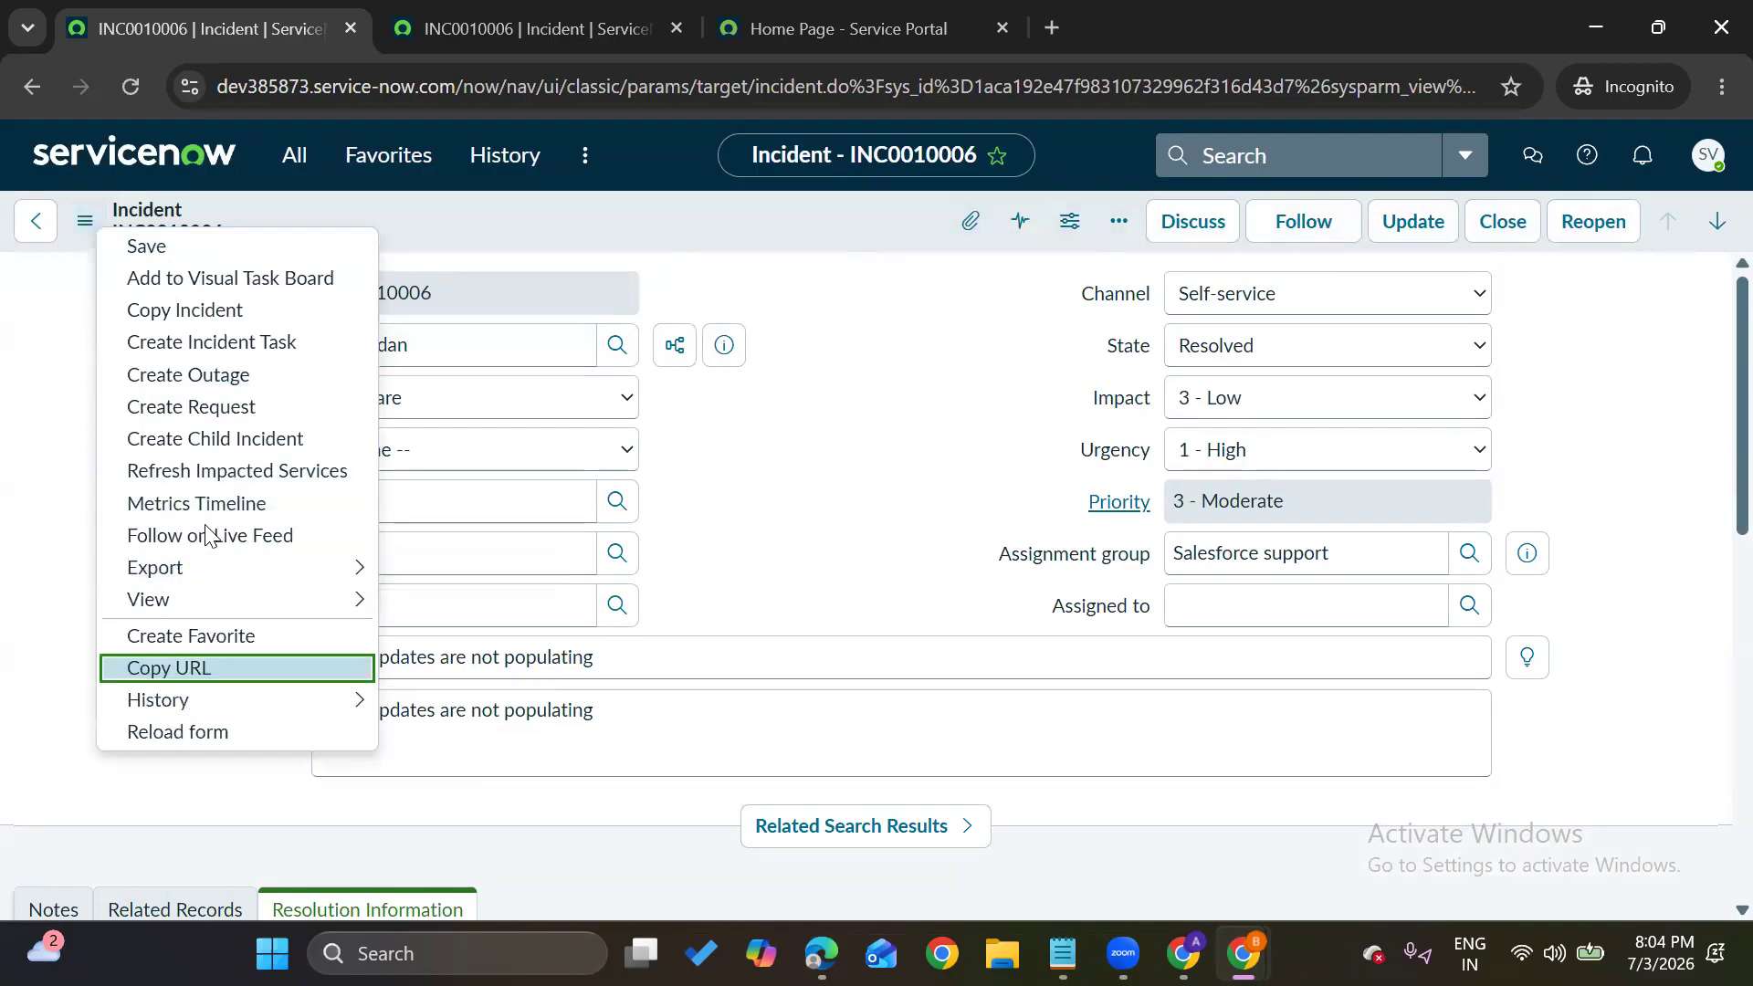
click(747, 412)
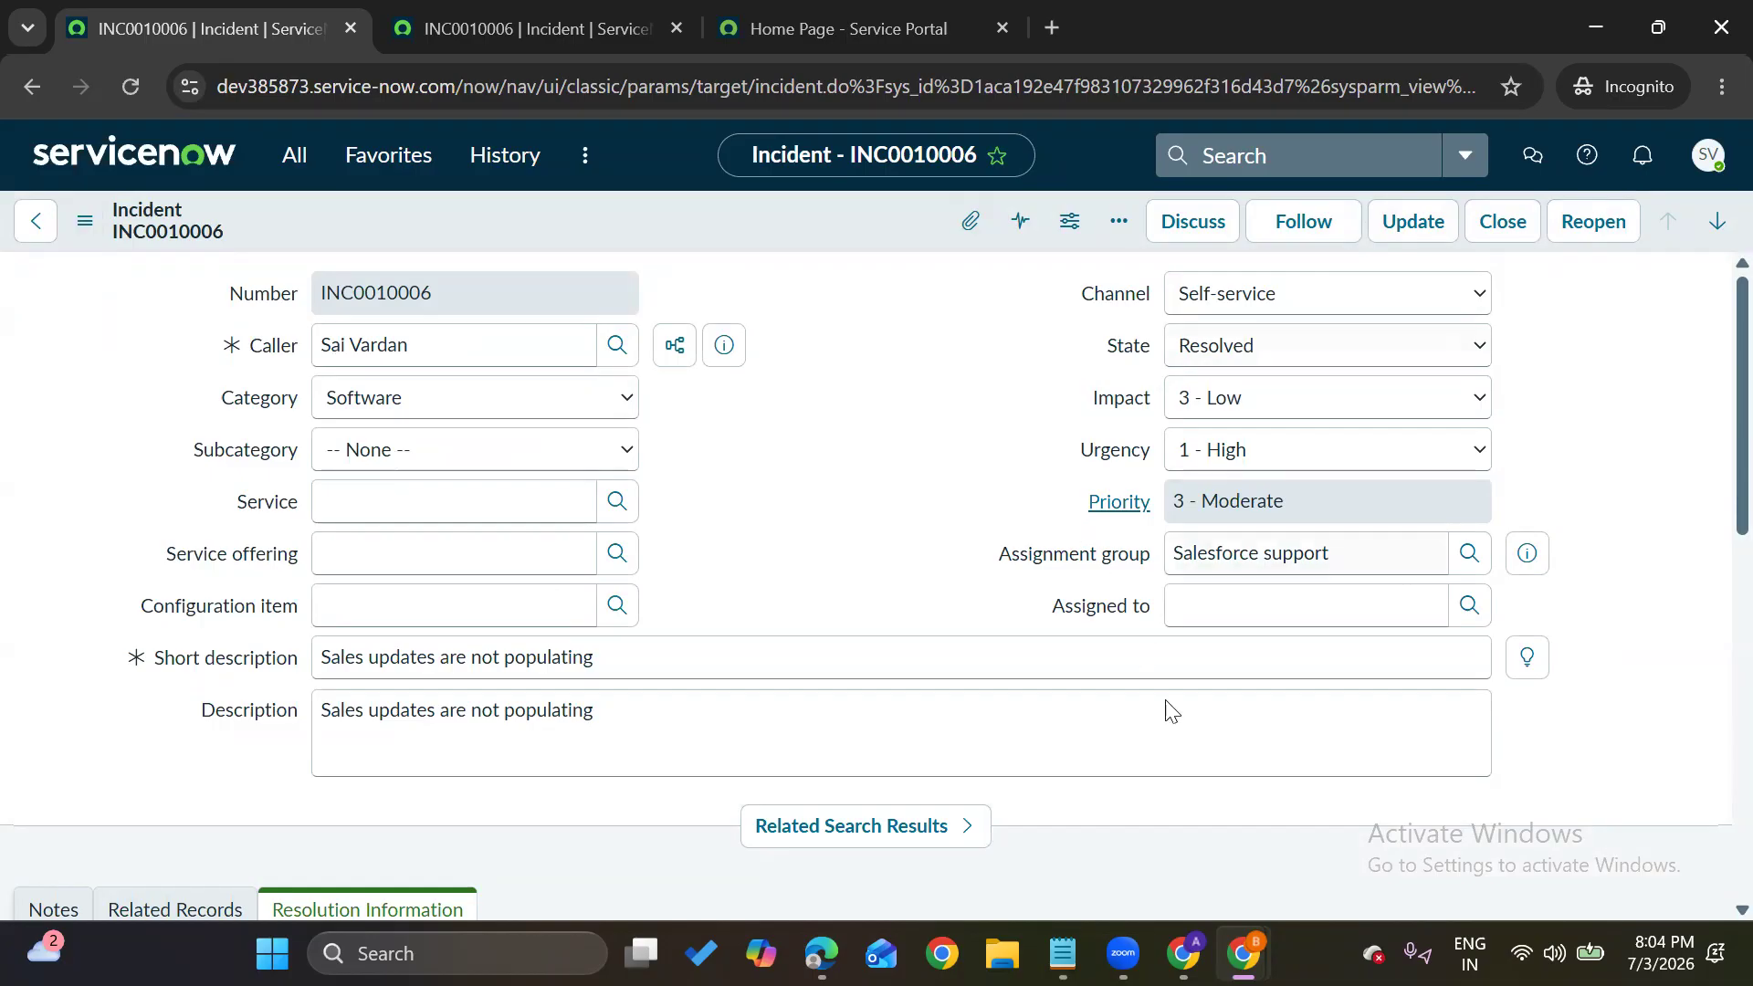
In the user's Roles list, search 'it' and move itil_admin into the Roles List
mouse_move(1244, 954)
click(1096, 818)
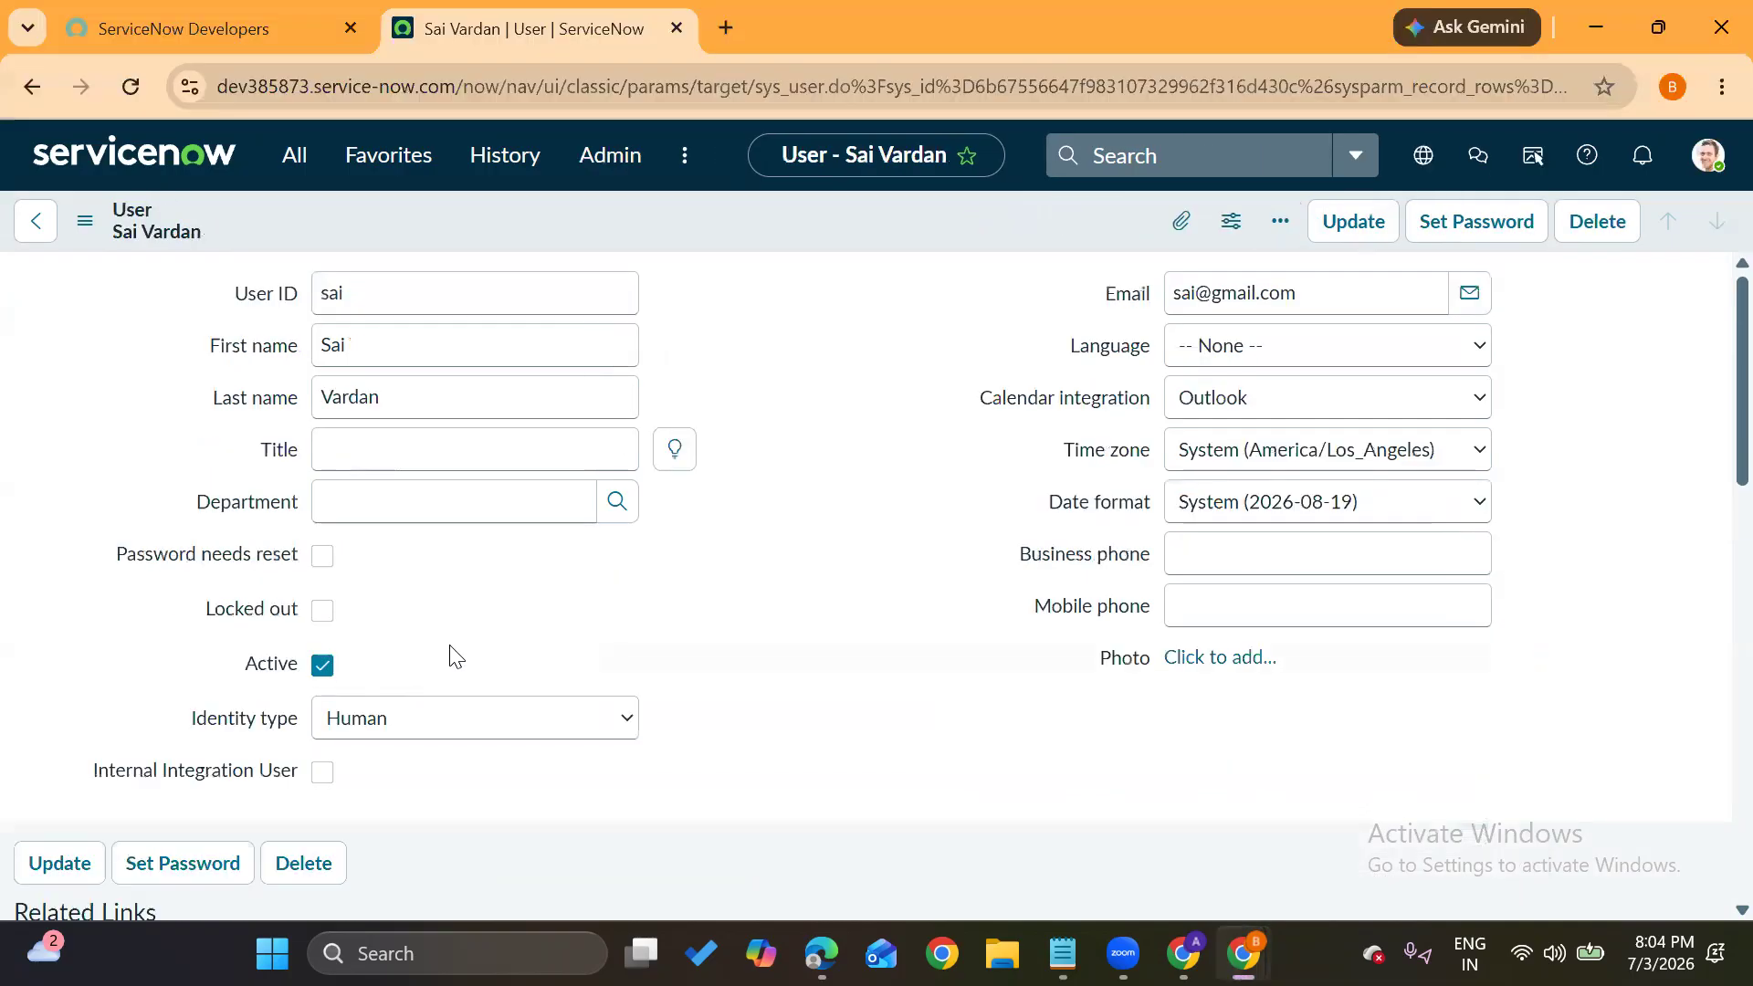
scroll(453, 656, down, 1)
scroll(454, 656, down, 8)
scroll(344, 560, up, 3)
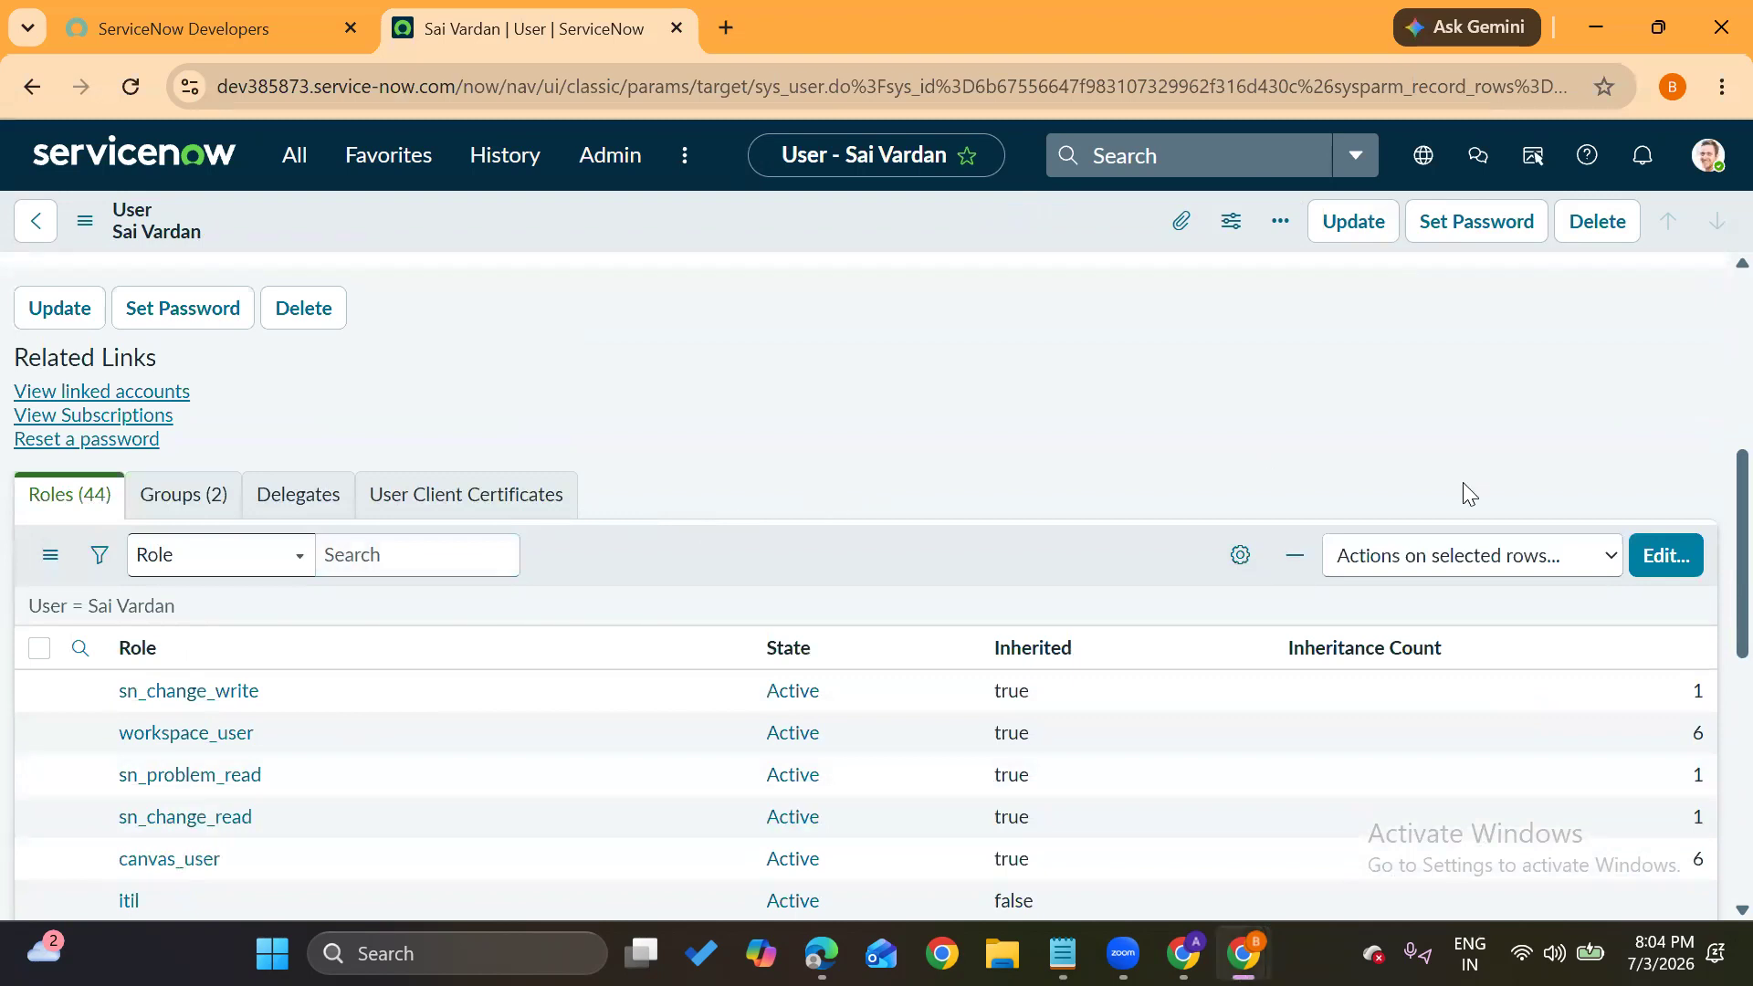
click(1665, 555)
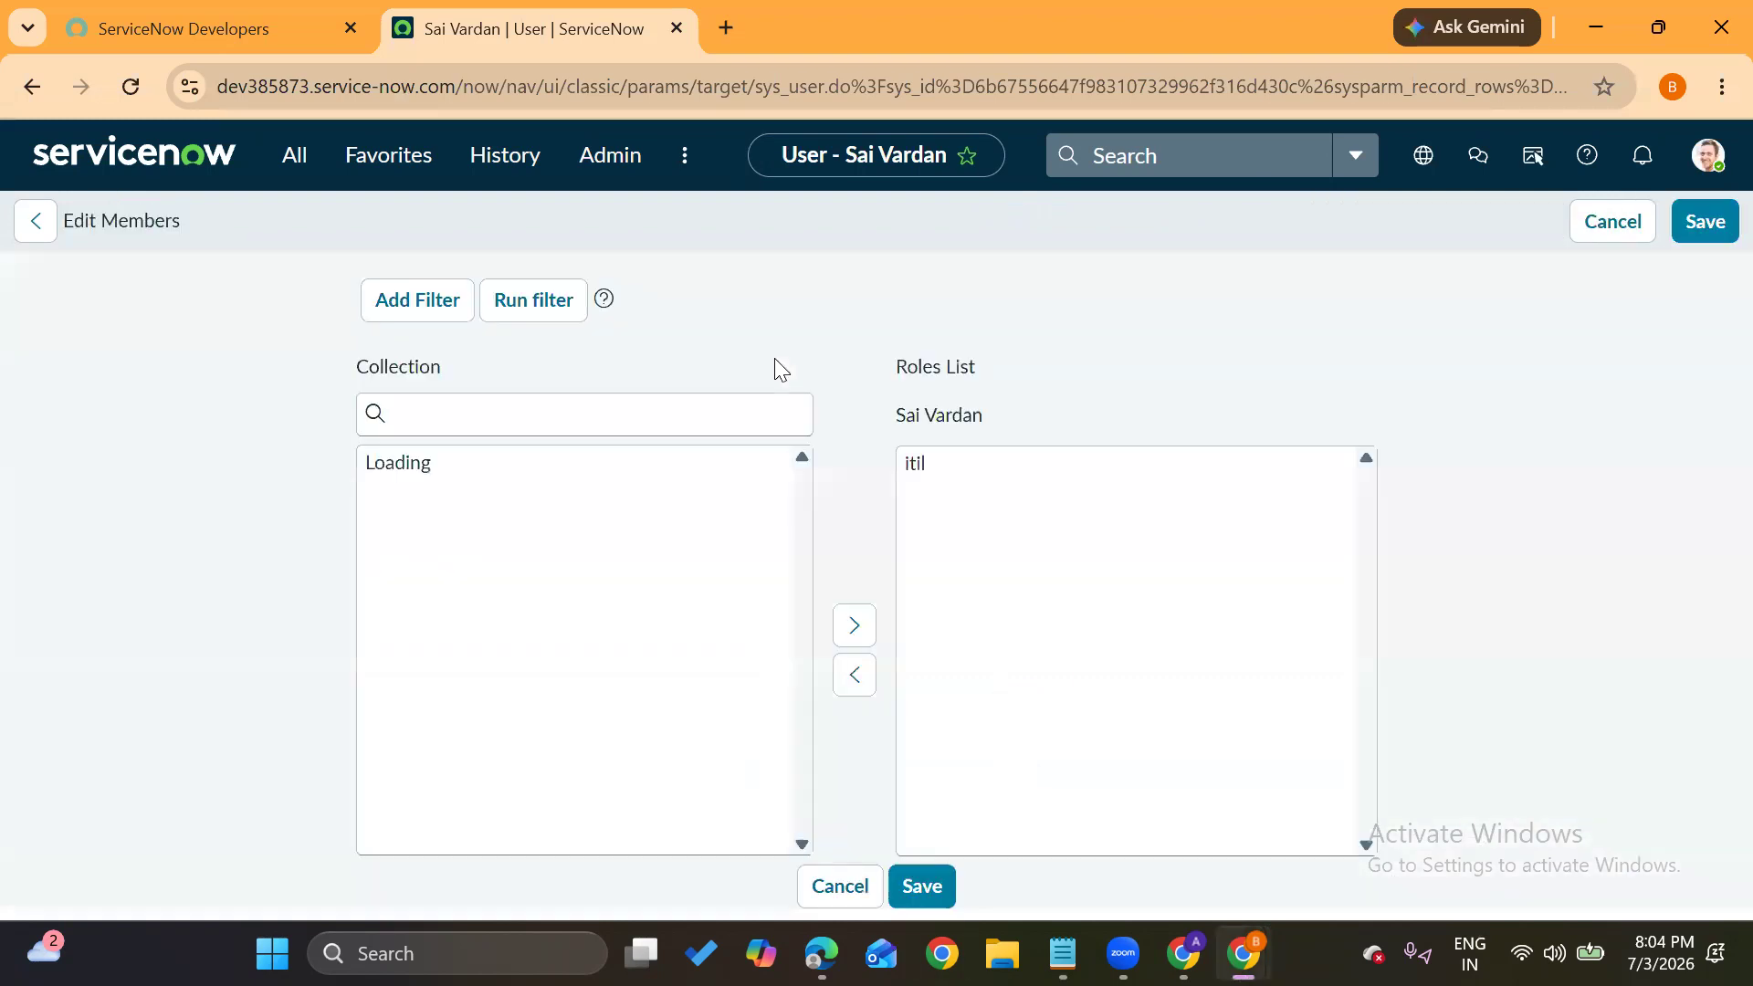
click(436, 548)
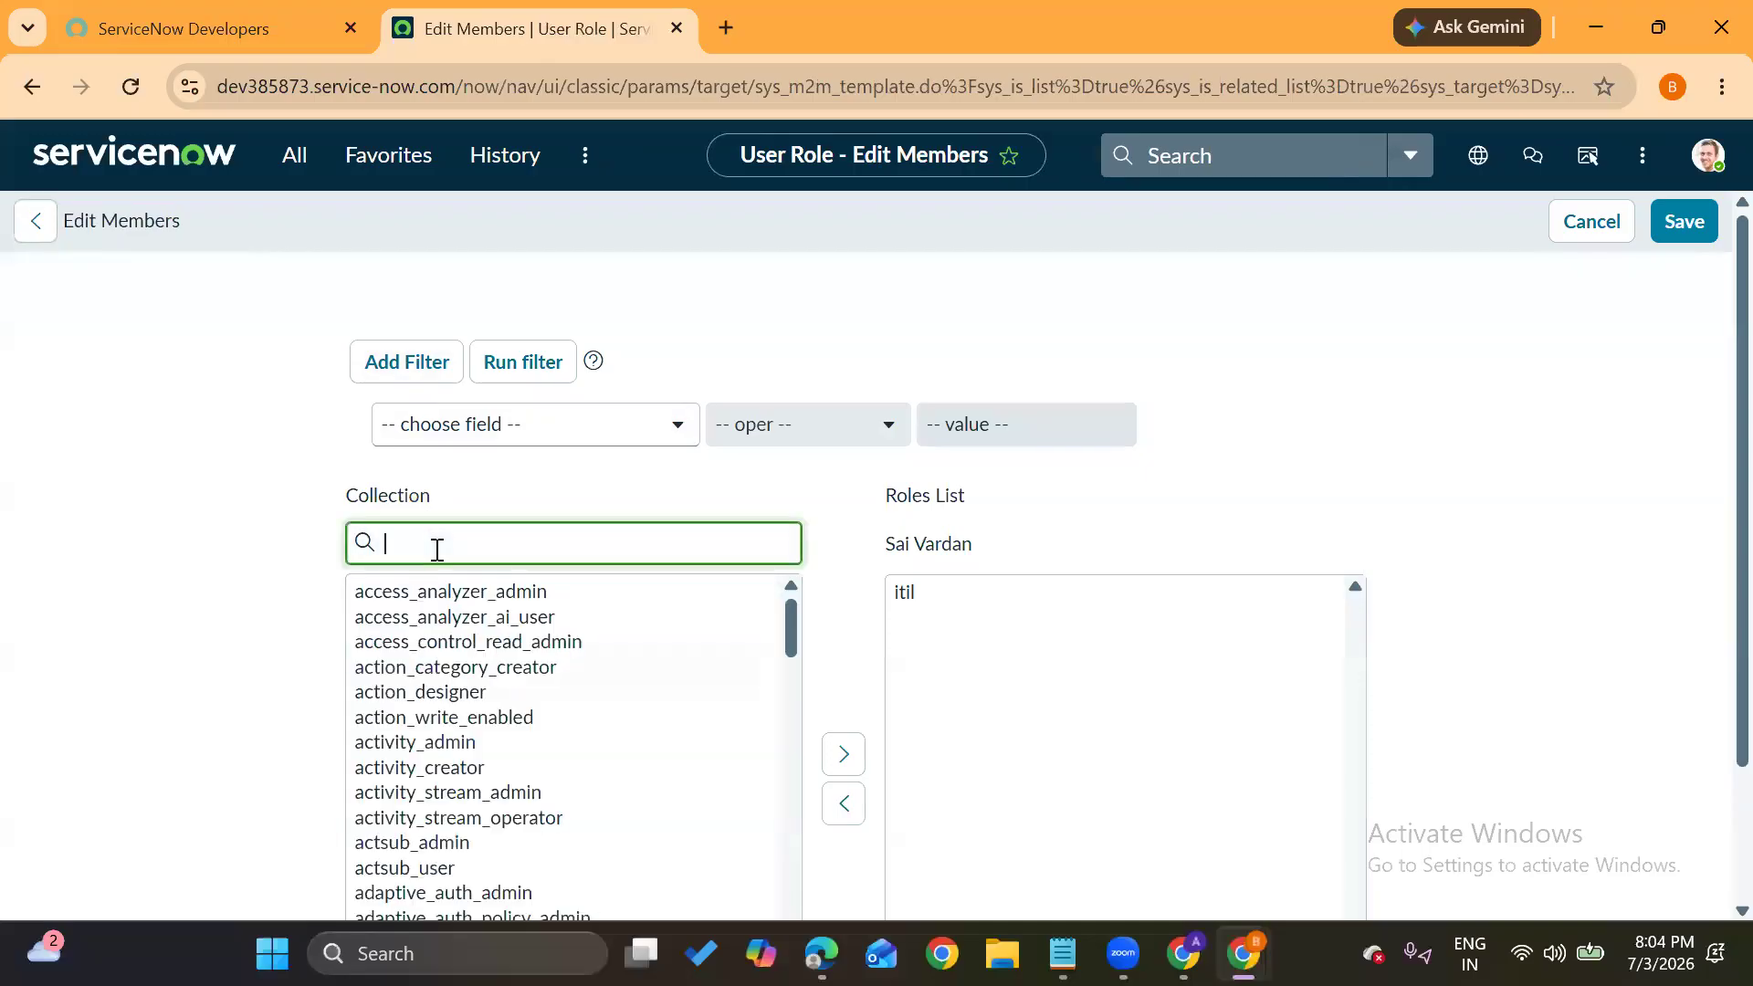
text(it)
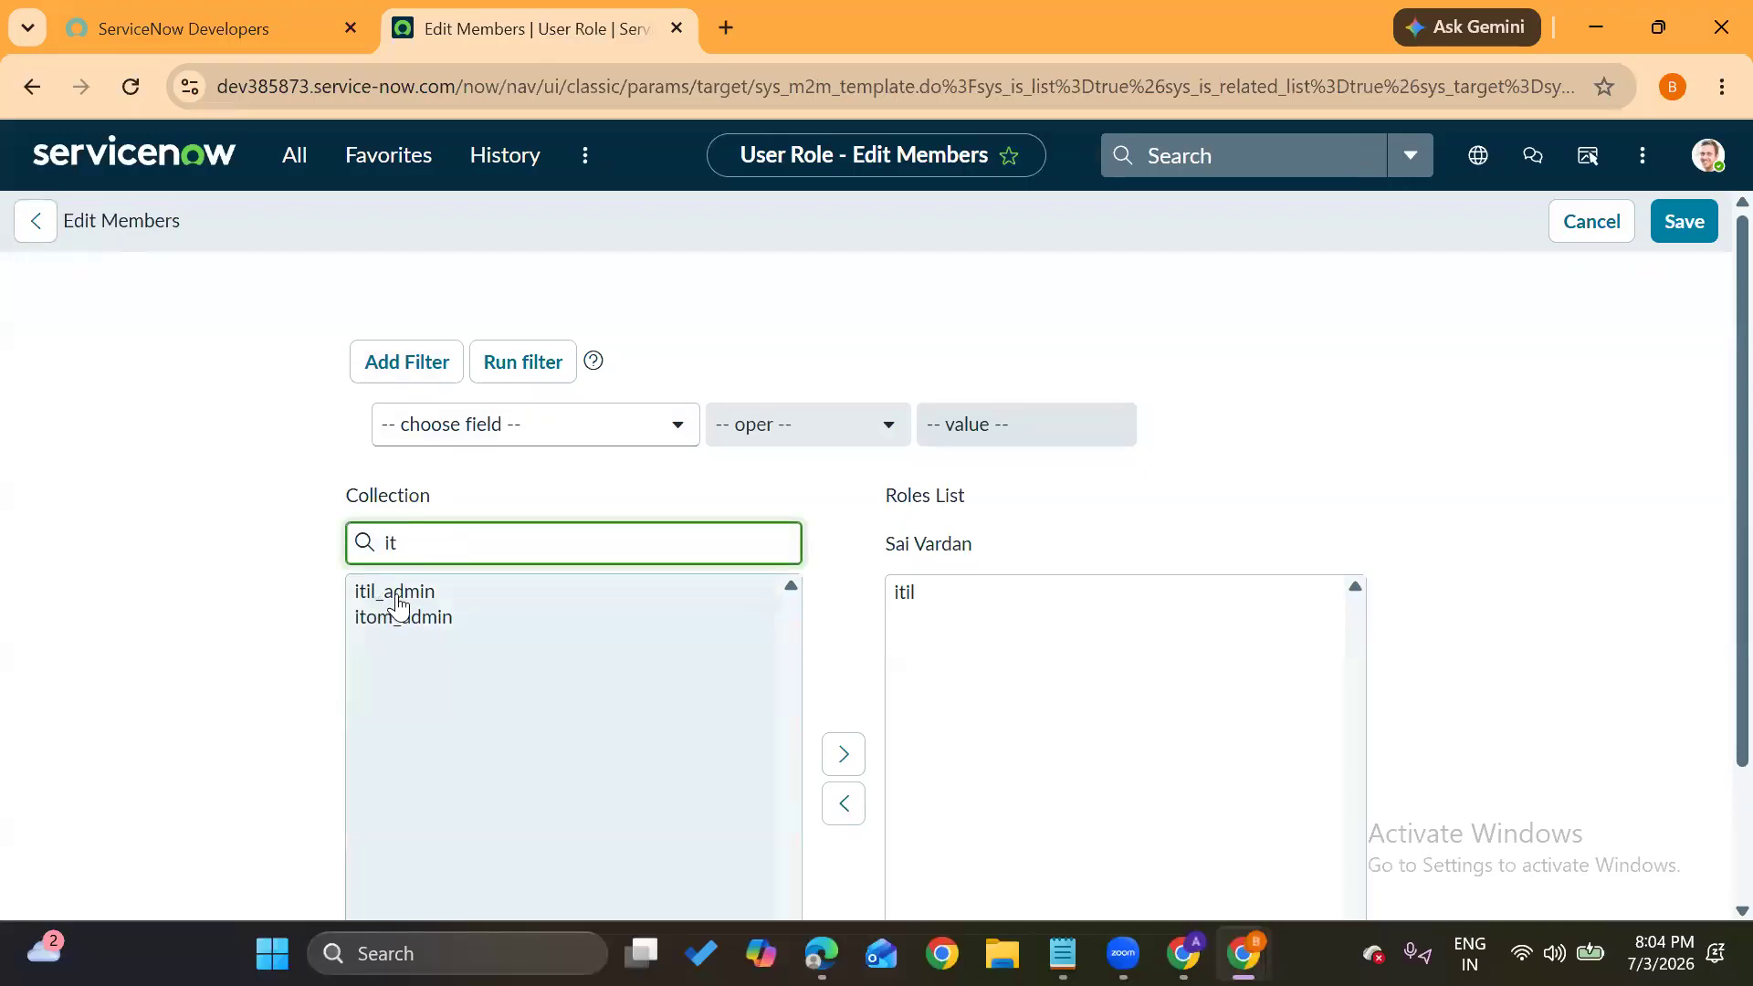
click(395, 595)
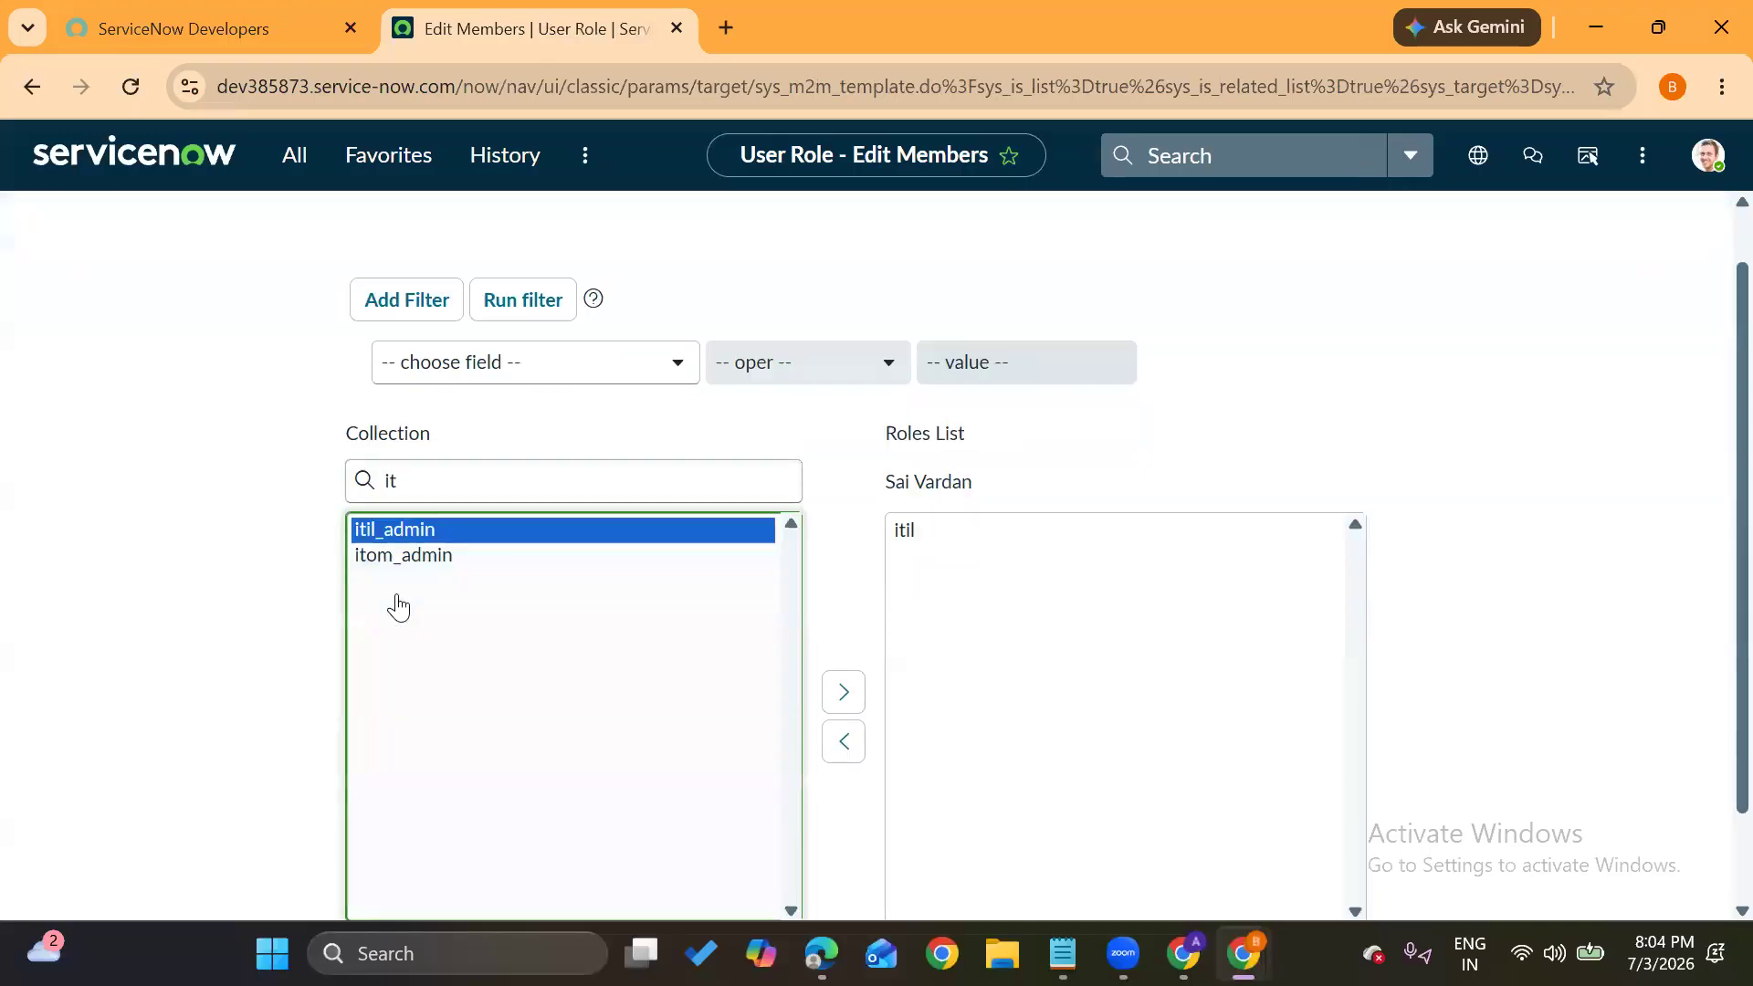
click(829, 704)
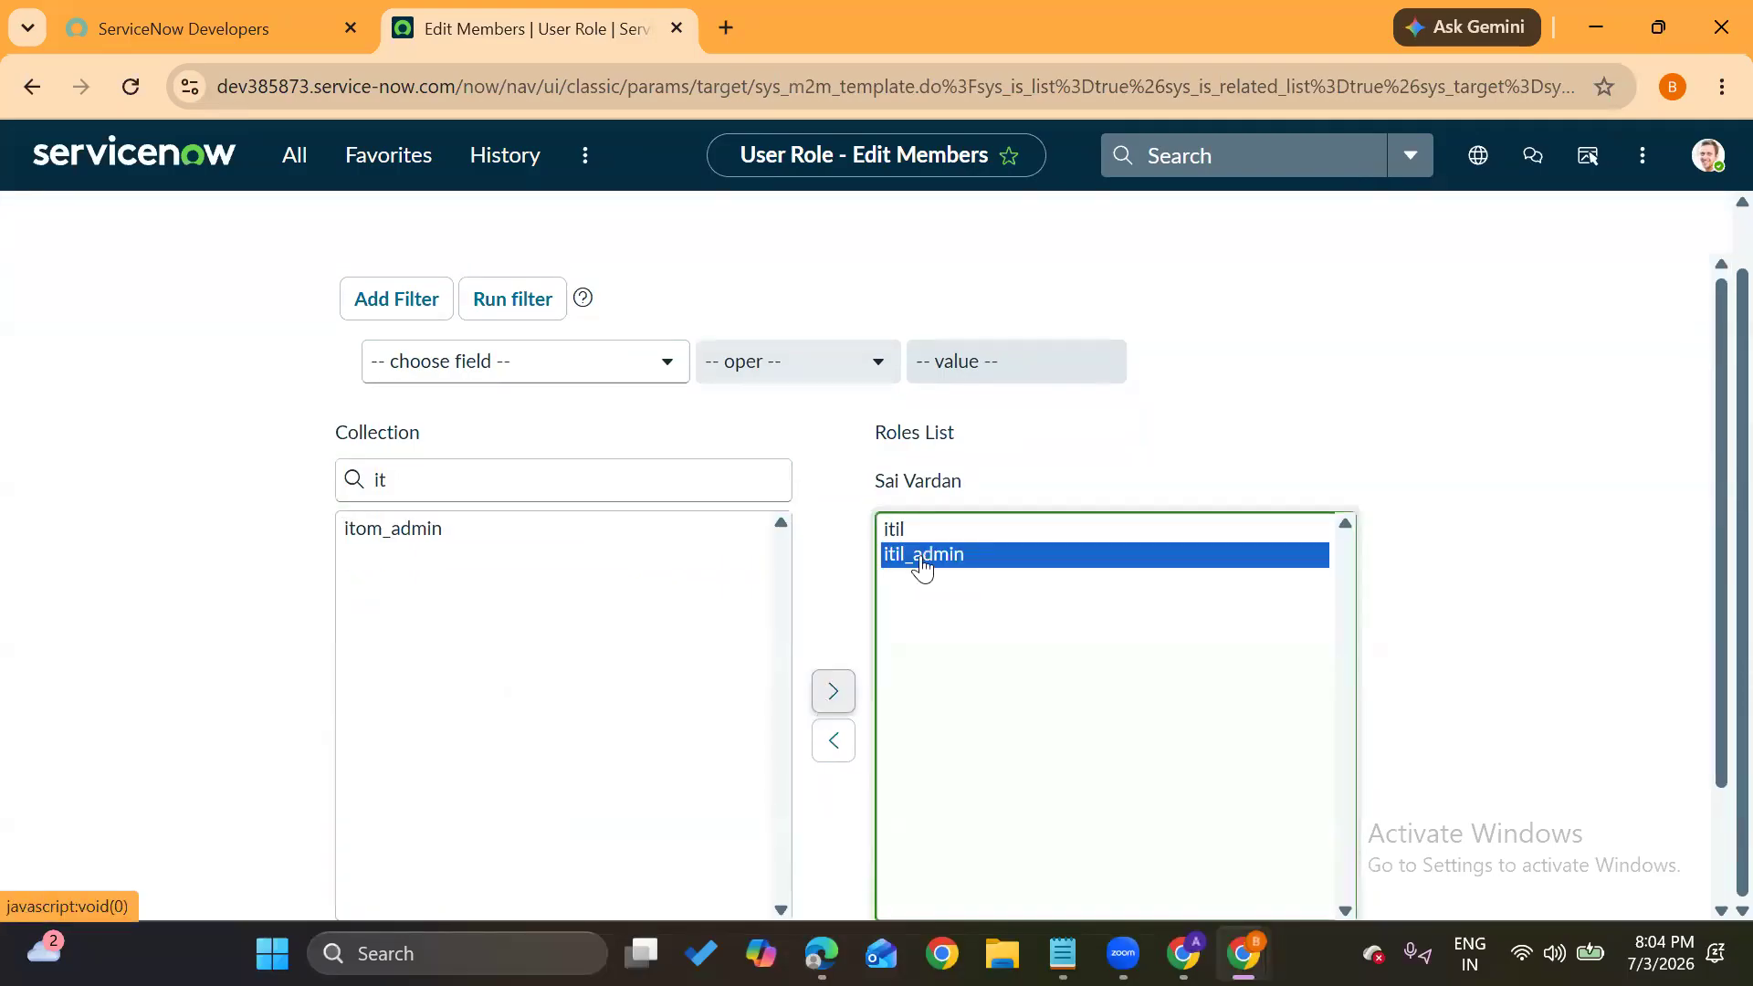
Save the role assignment and reload the user record, now showing 47 roles
click(1295, 387)
scroll(1295, 387, down, 1)
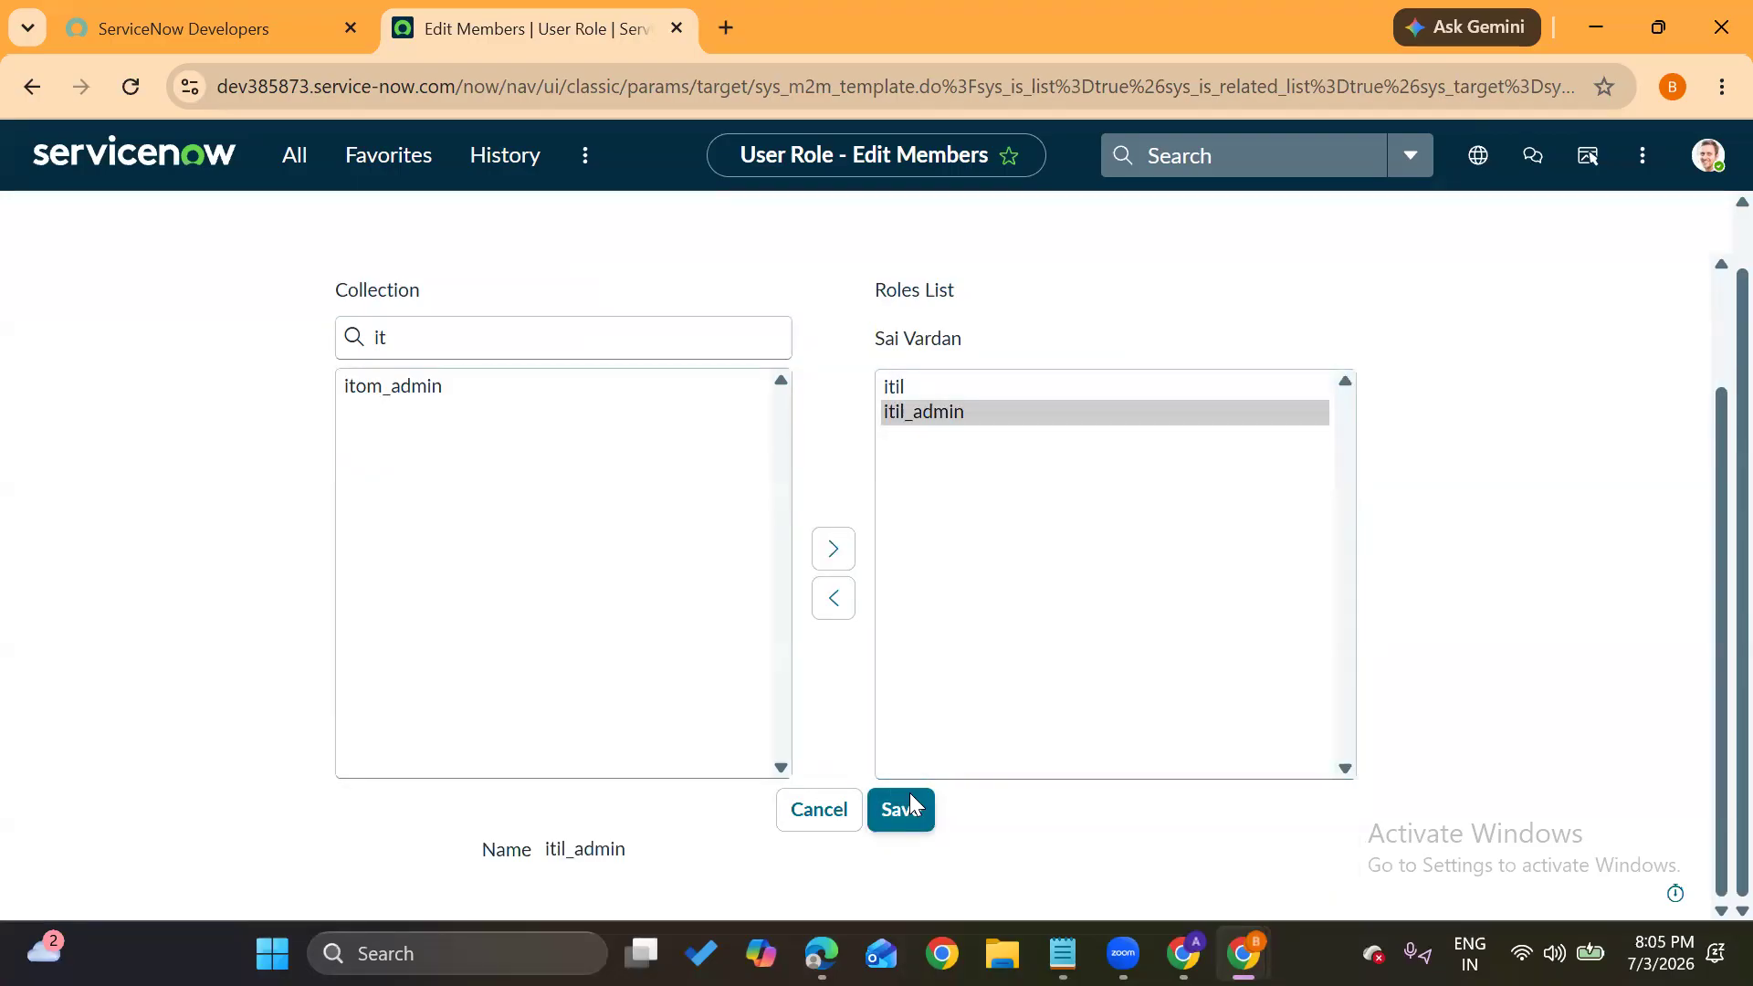
click(914, 804)
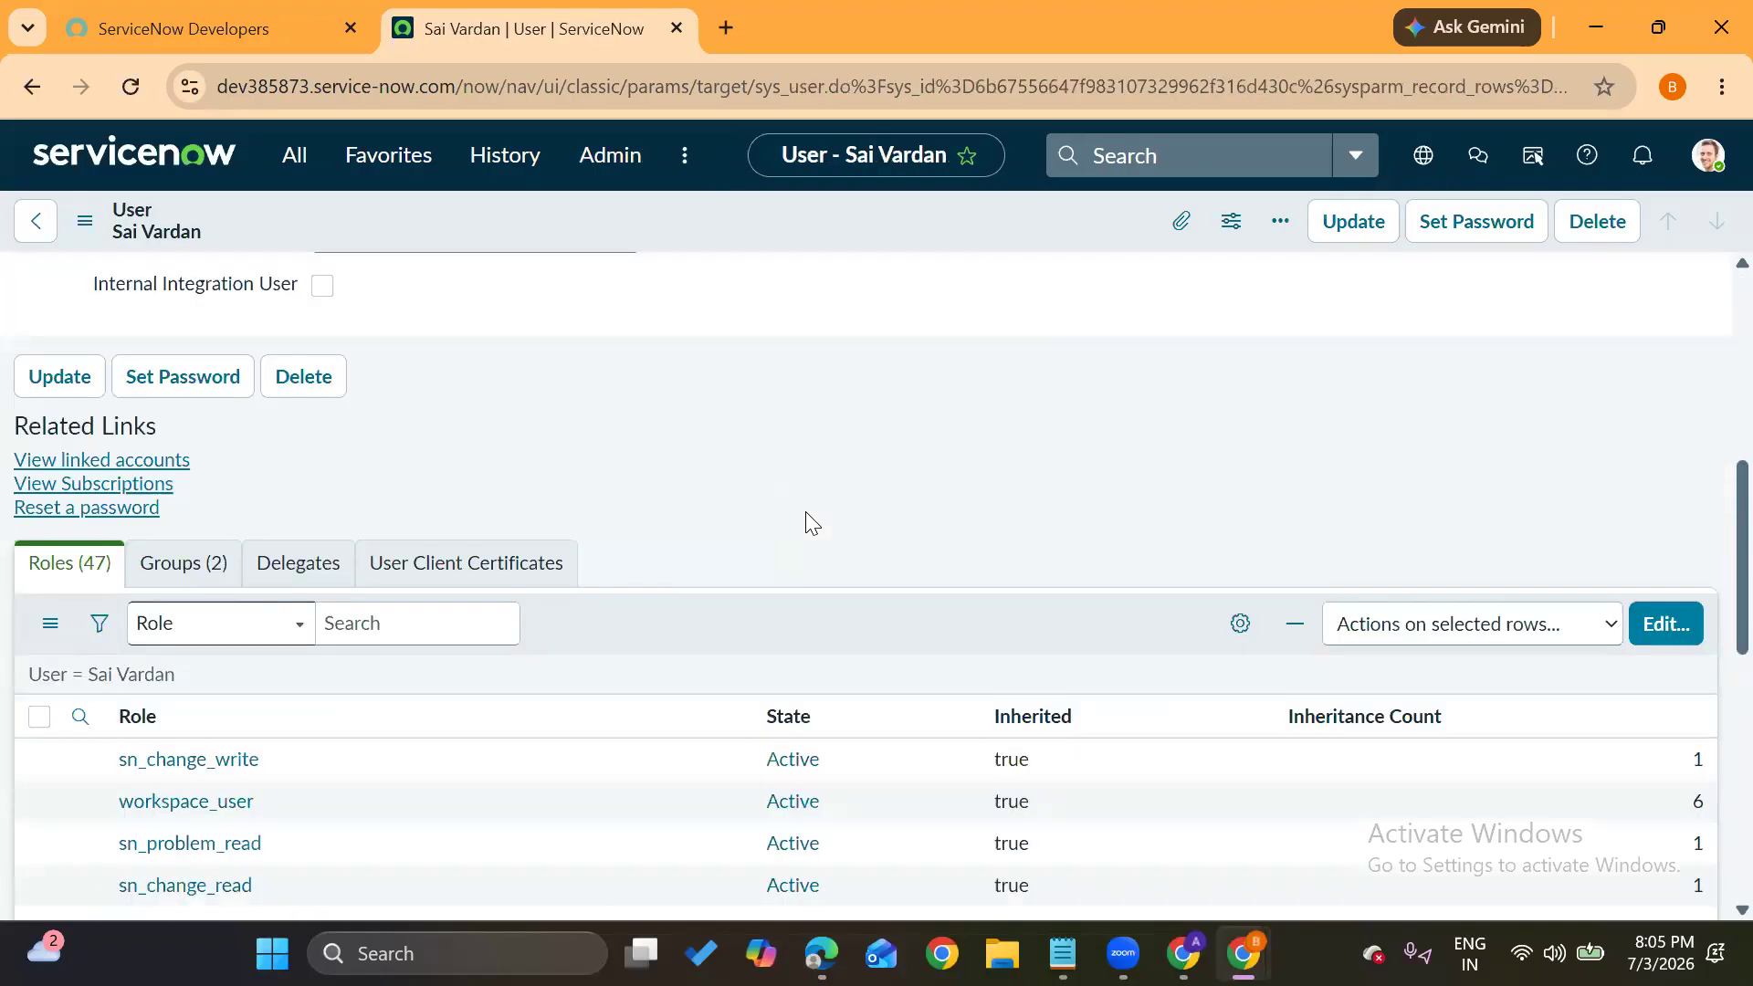
click(132, 84)
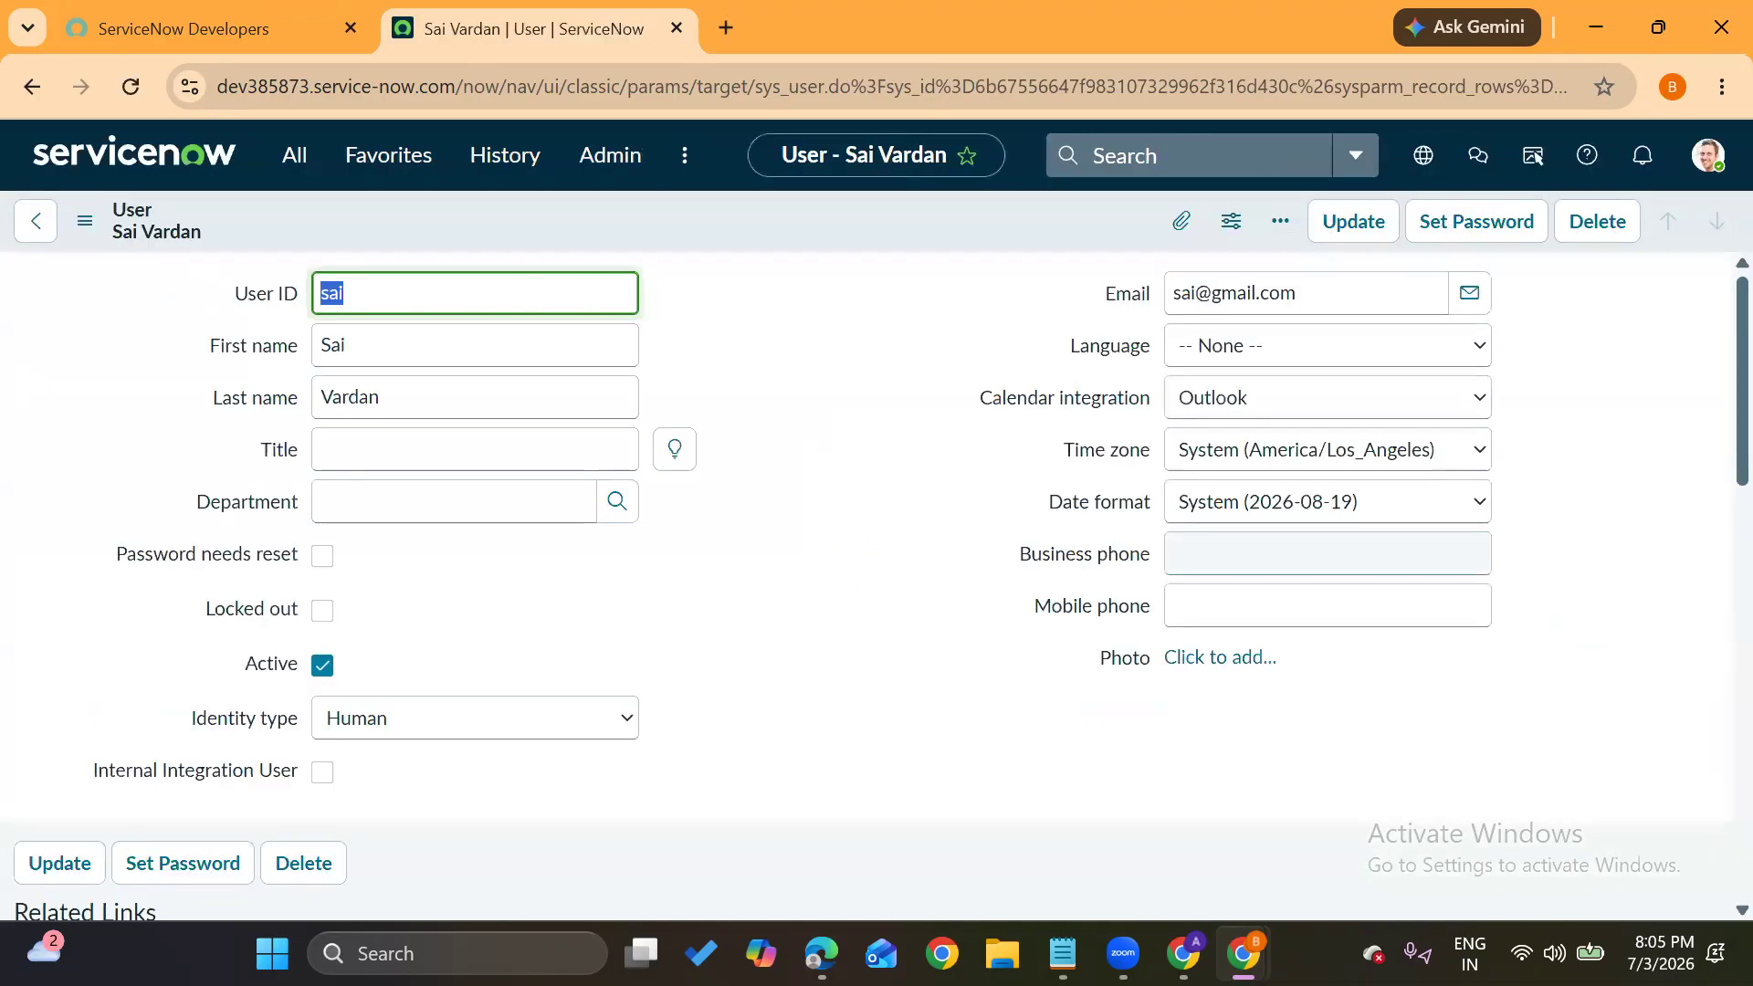
Log out of the current ServiceNow session from the avatar menu
mouse_move(1242, 953)
click(1337, 791)
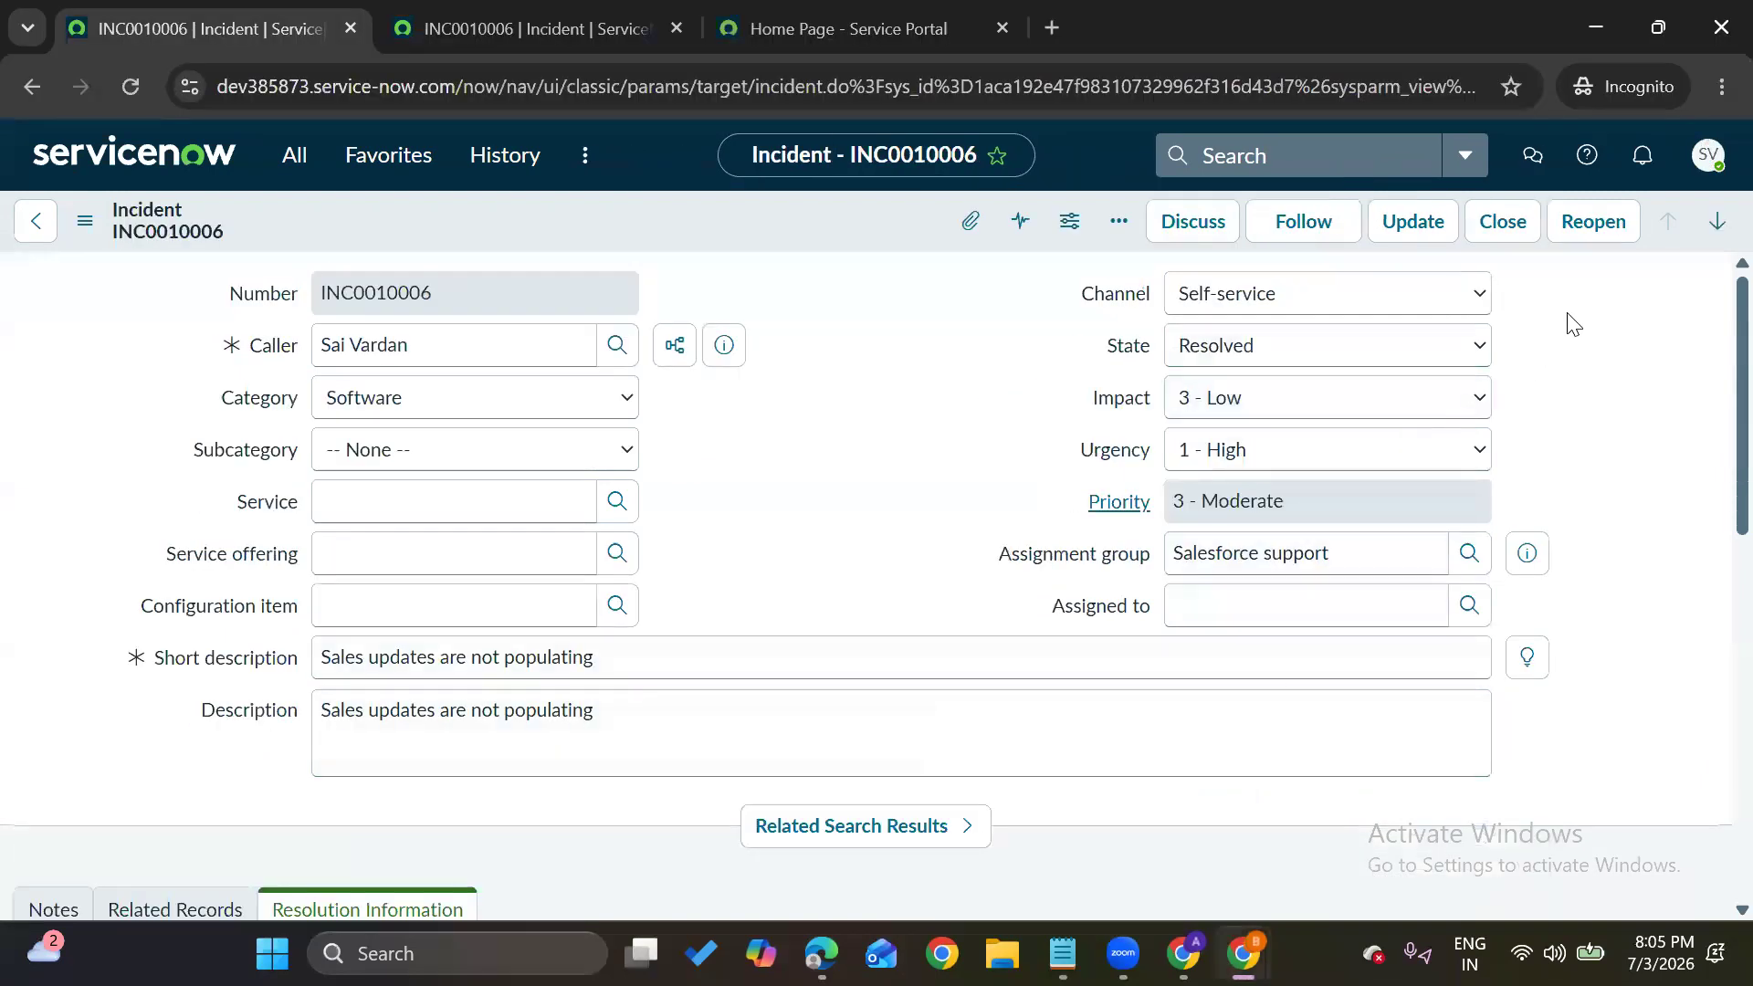
click(1710, 164)
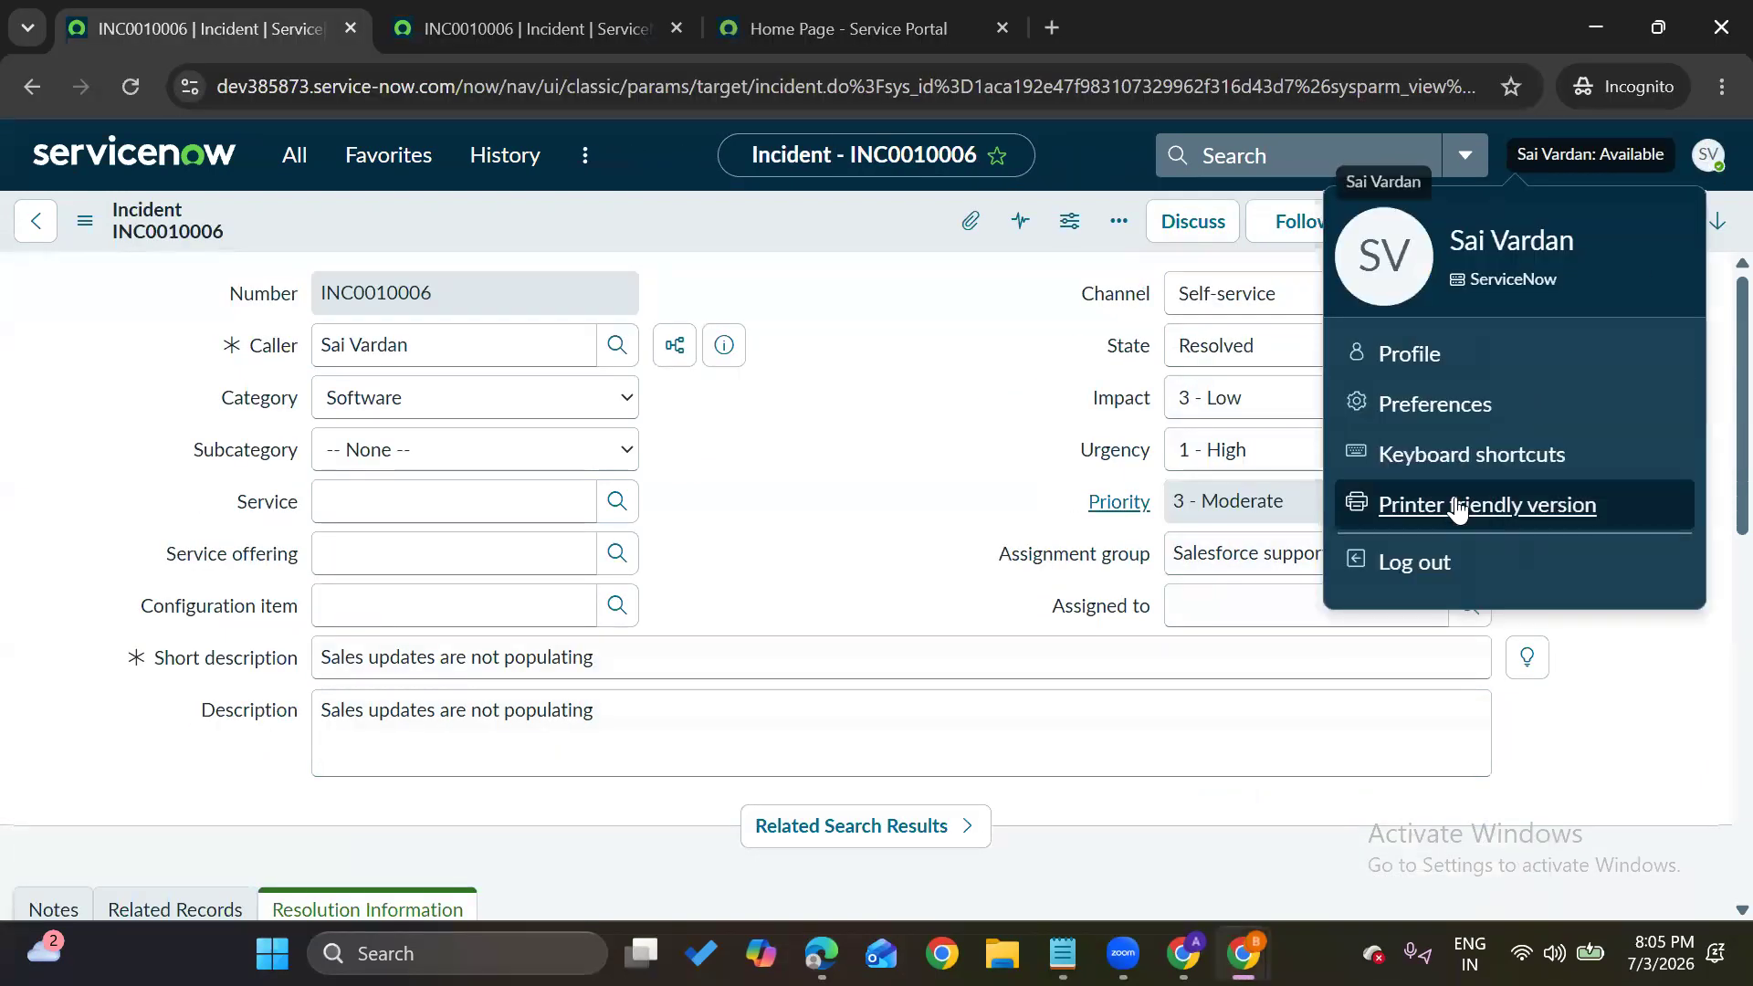
click(1454, 566)
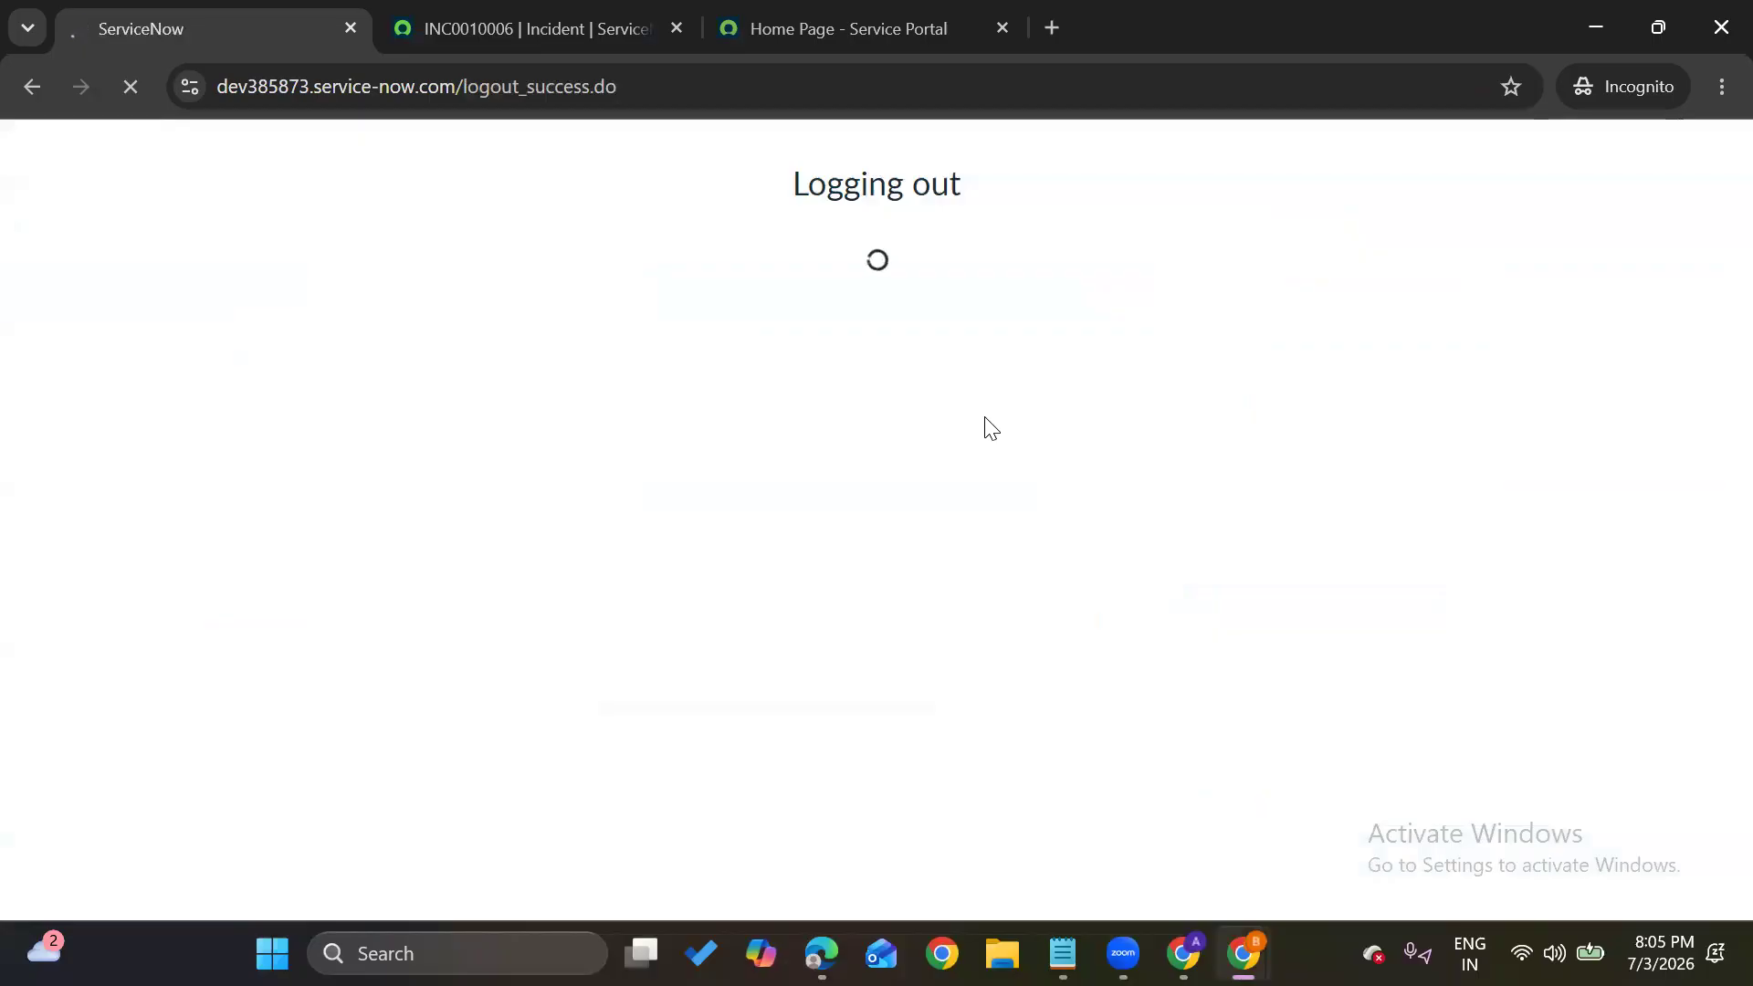
Log back in as the test user with the account password, then reload the INC0010006 tab
text(sai)
key(Tab)
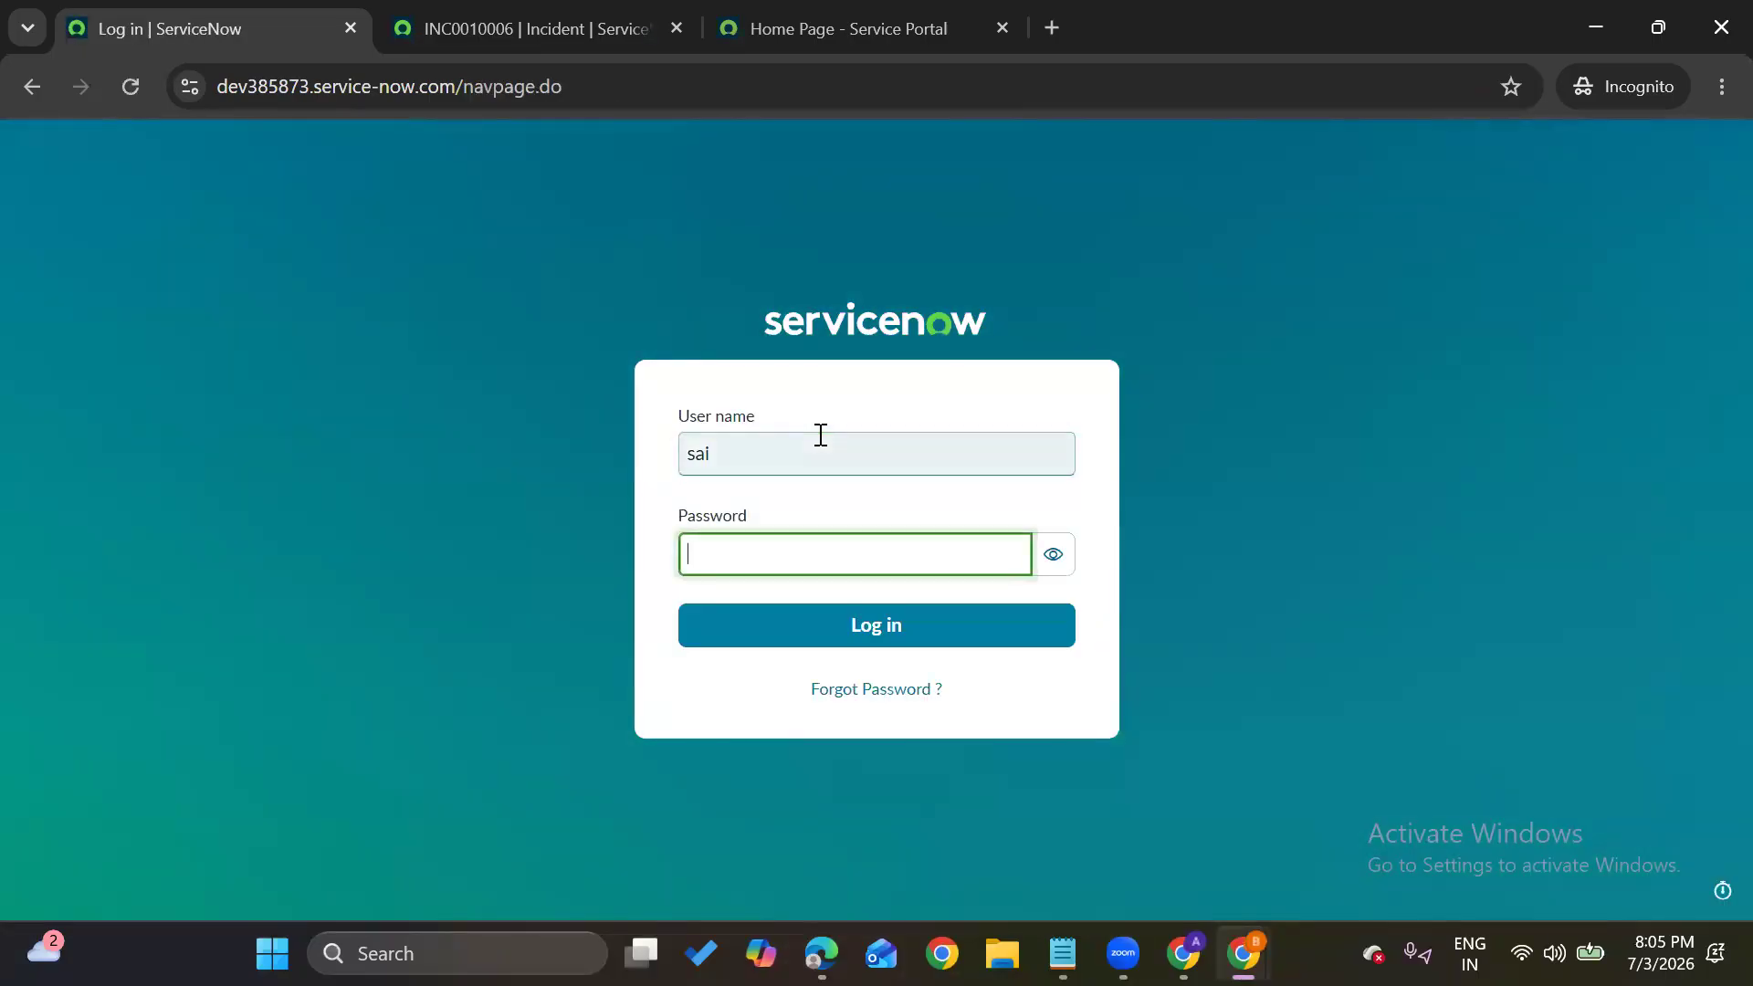
text(••••••••)
key(Return)
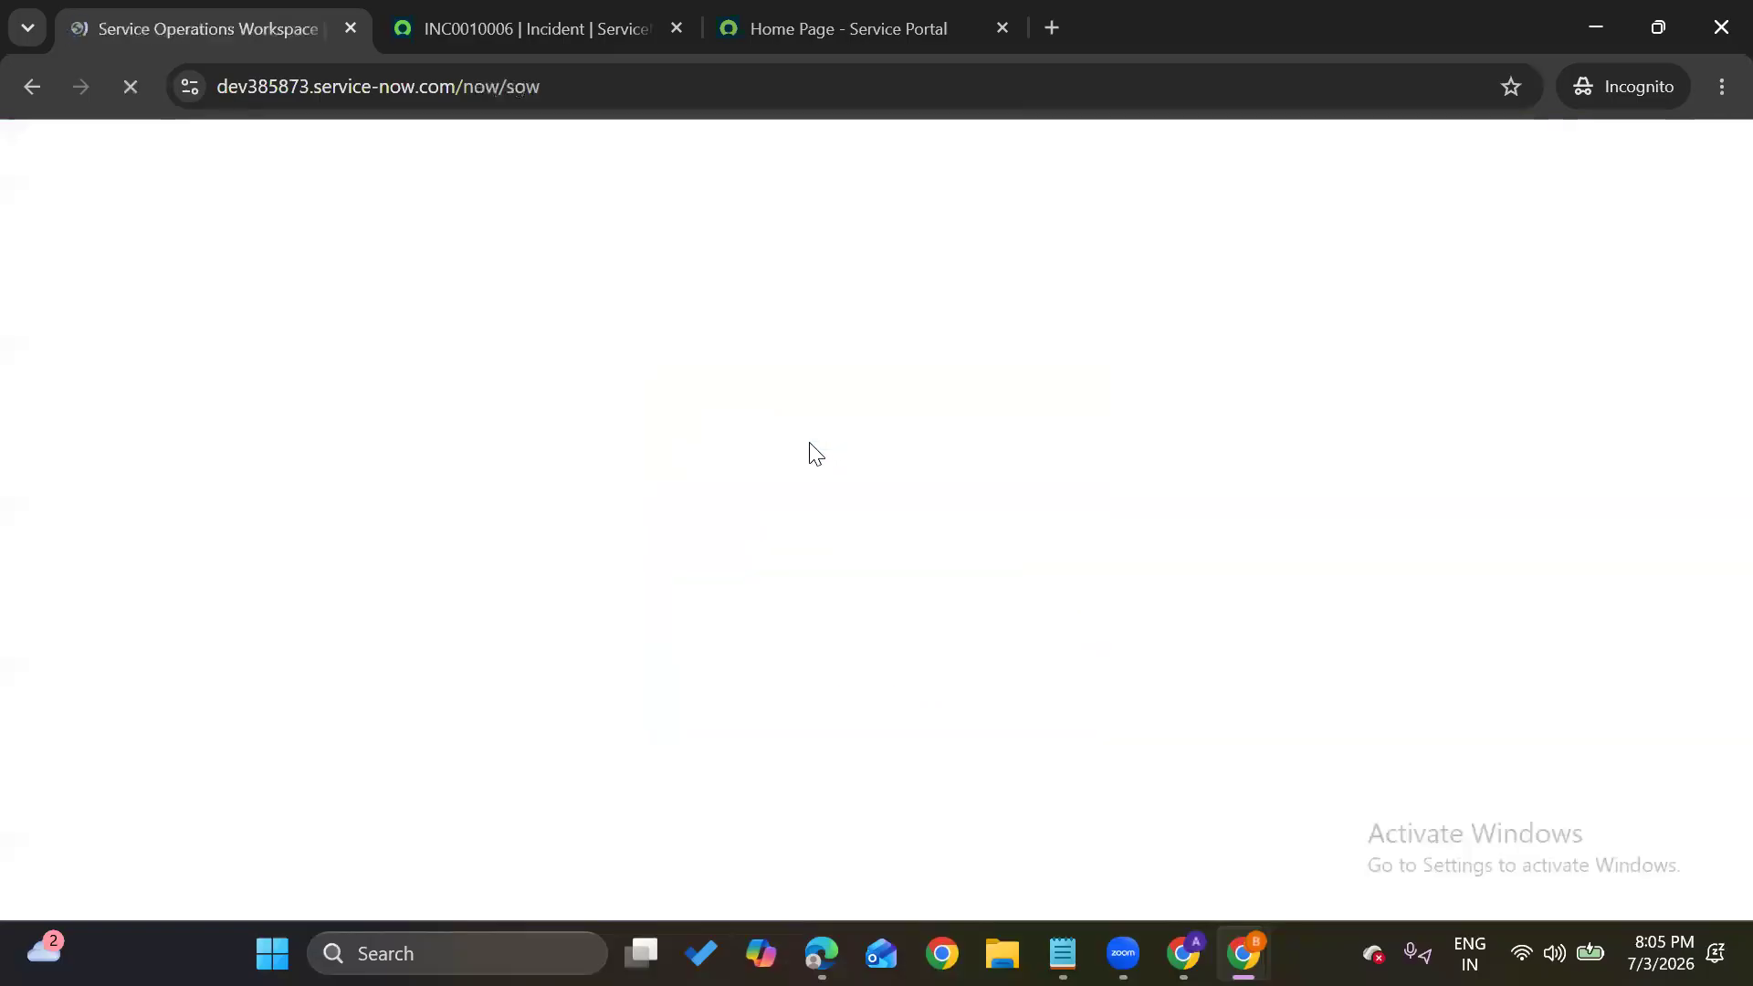
click(517, 8)
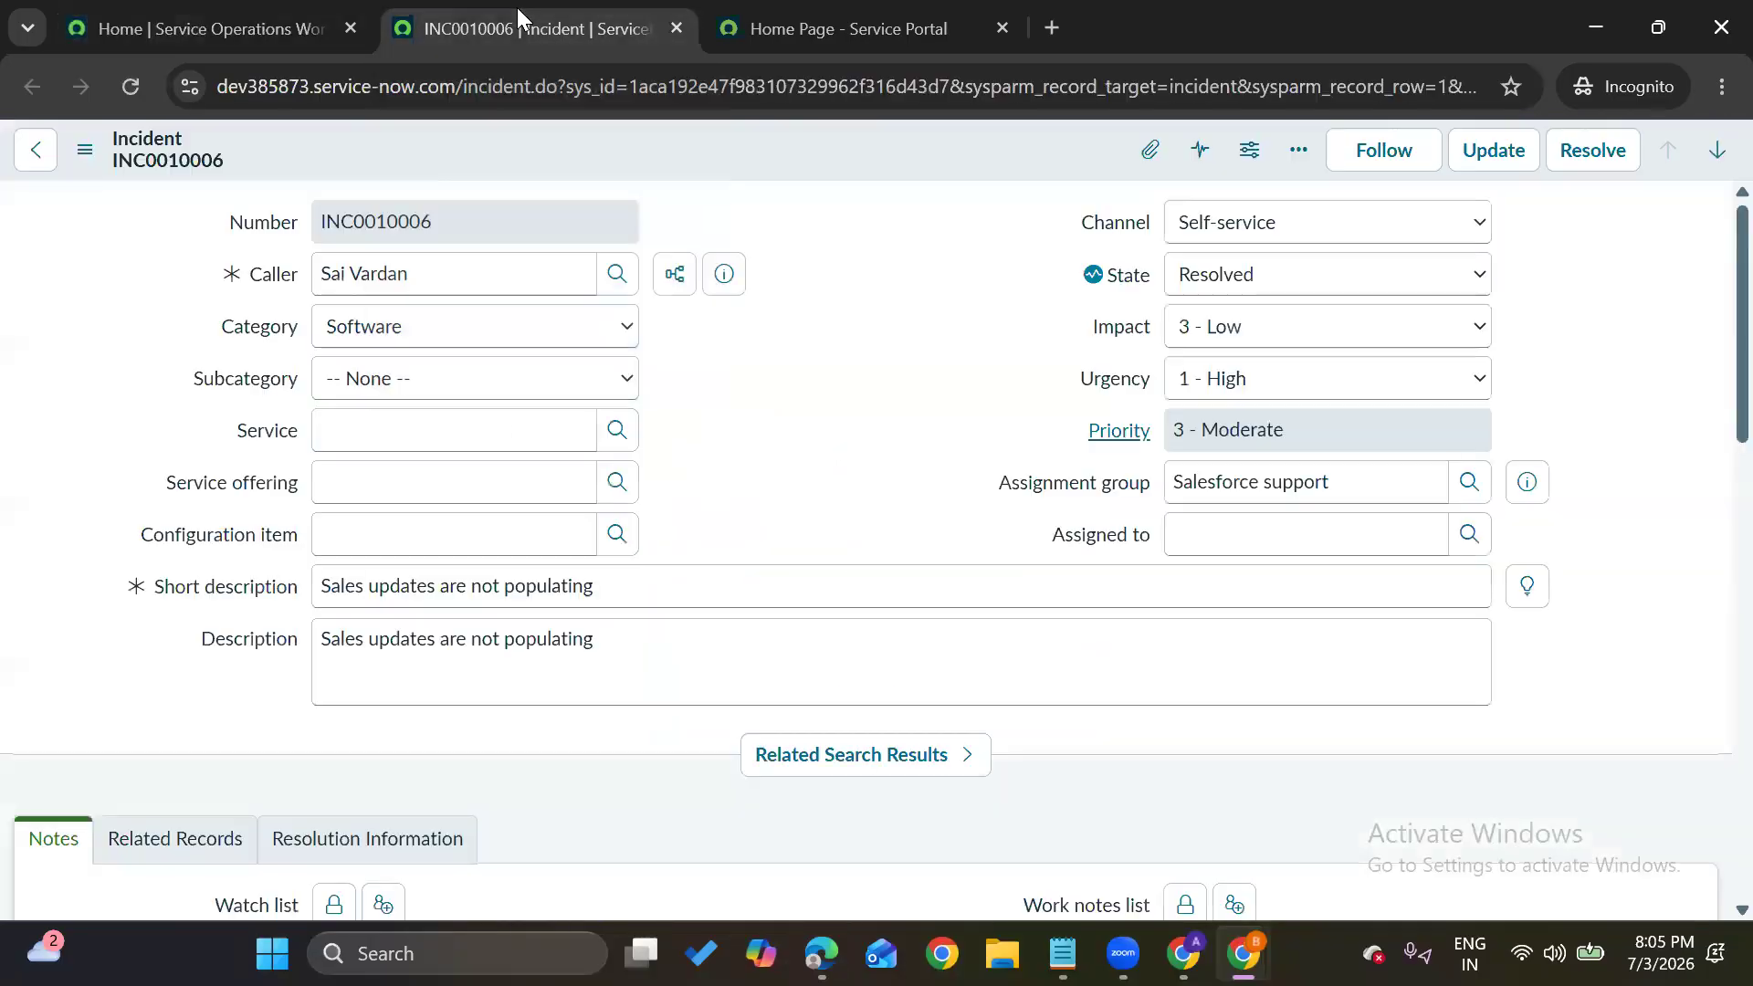
click(124, 92)
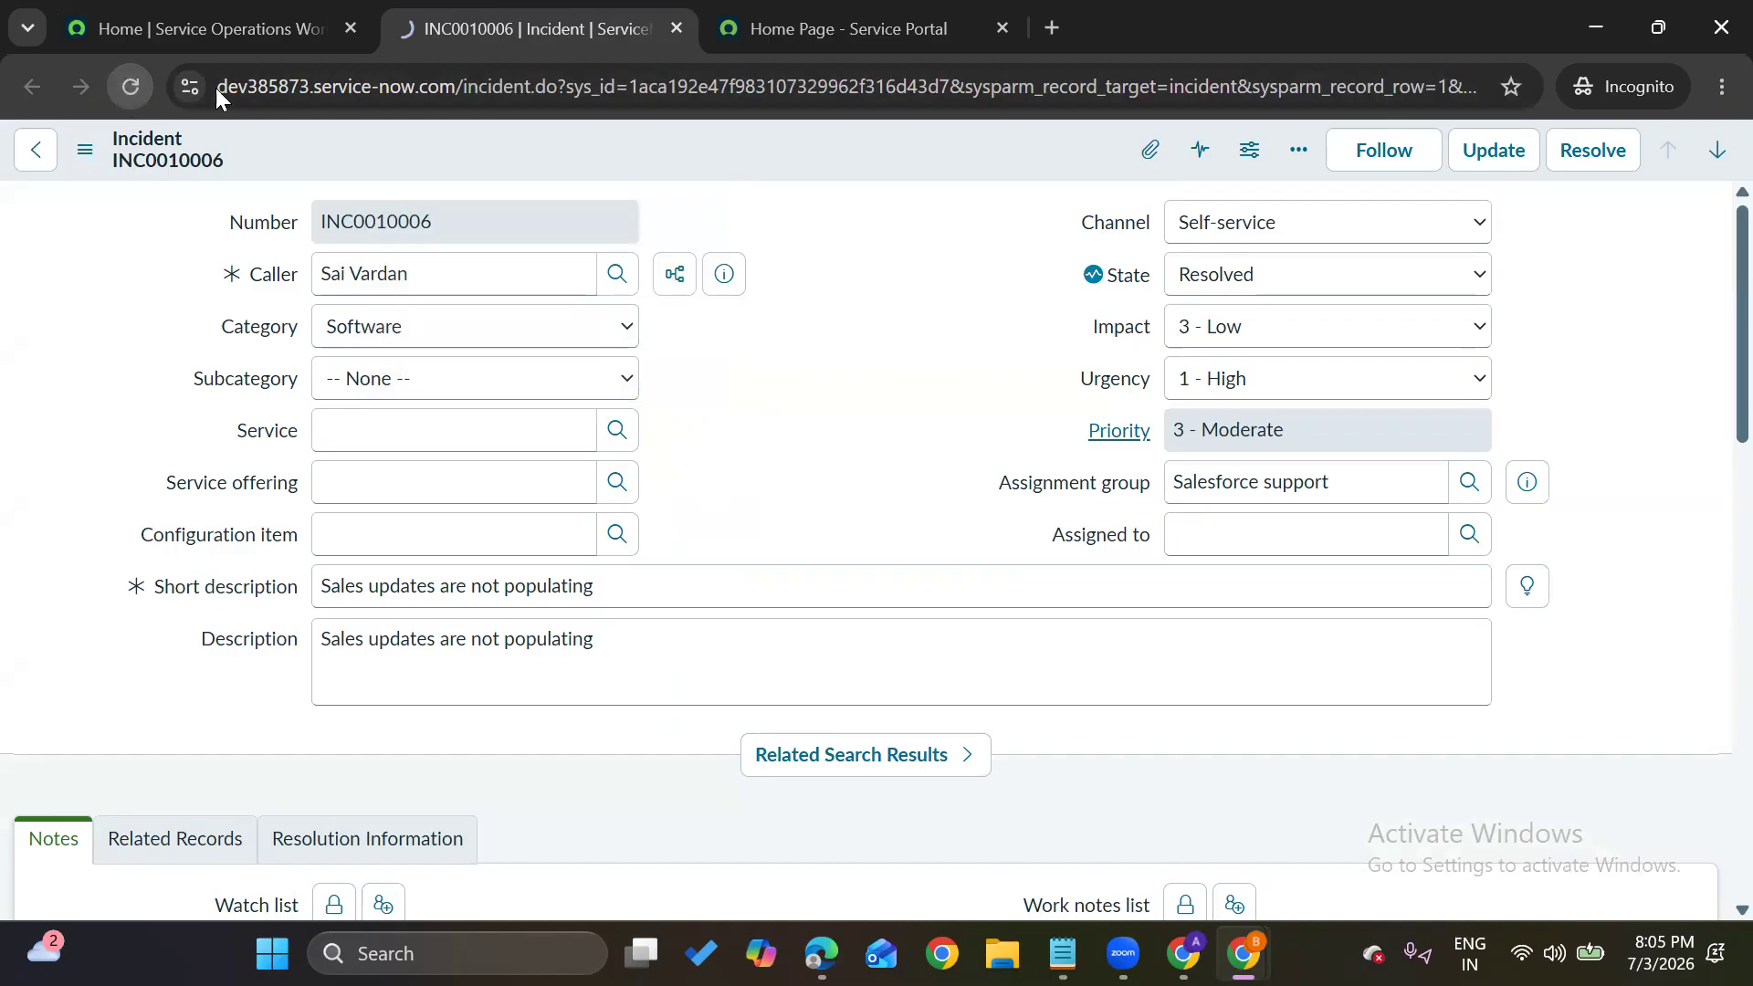
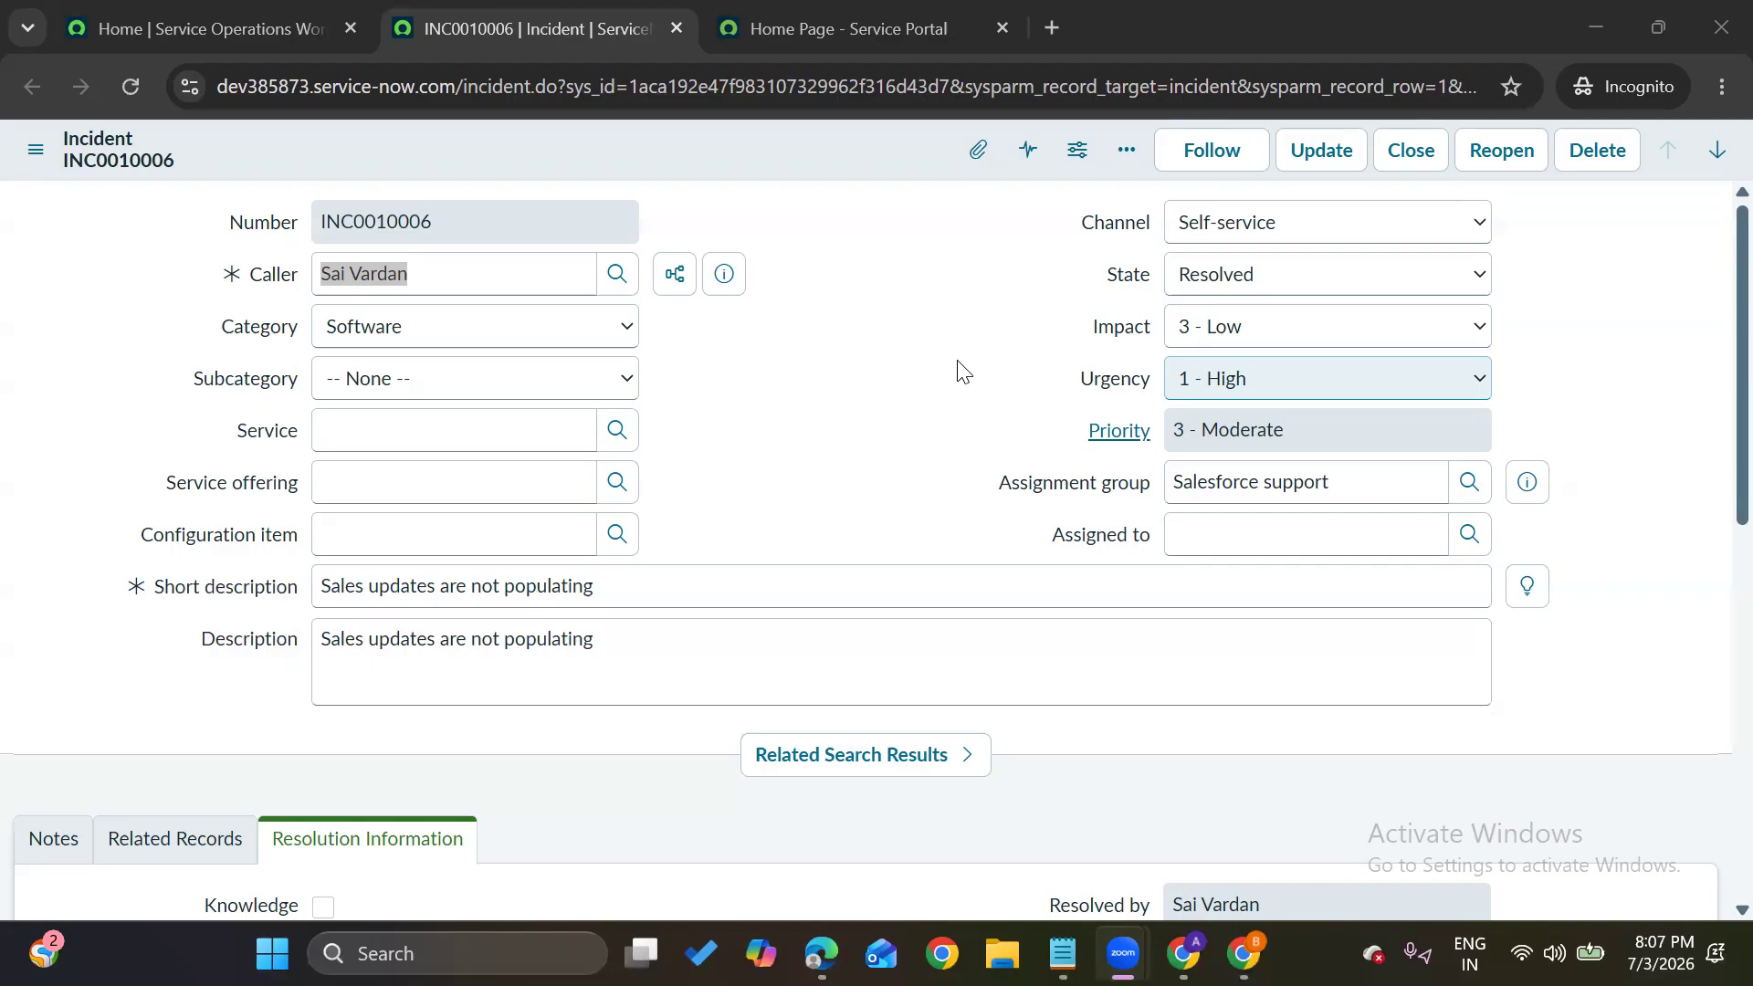
Bring the browser window with the user record to the front over the resolved incident
mouse_move(1244, 953)
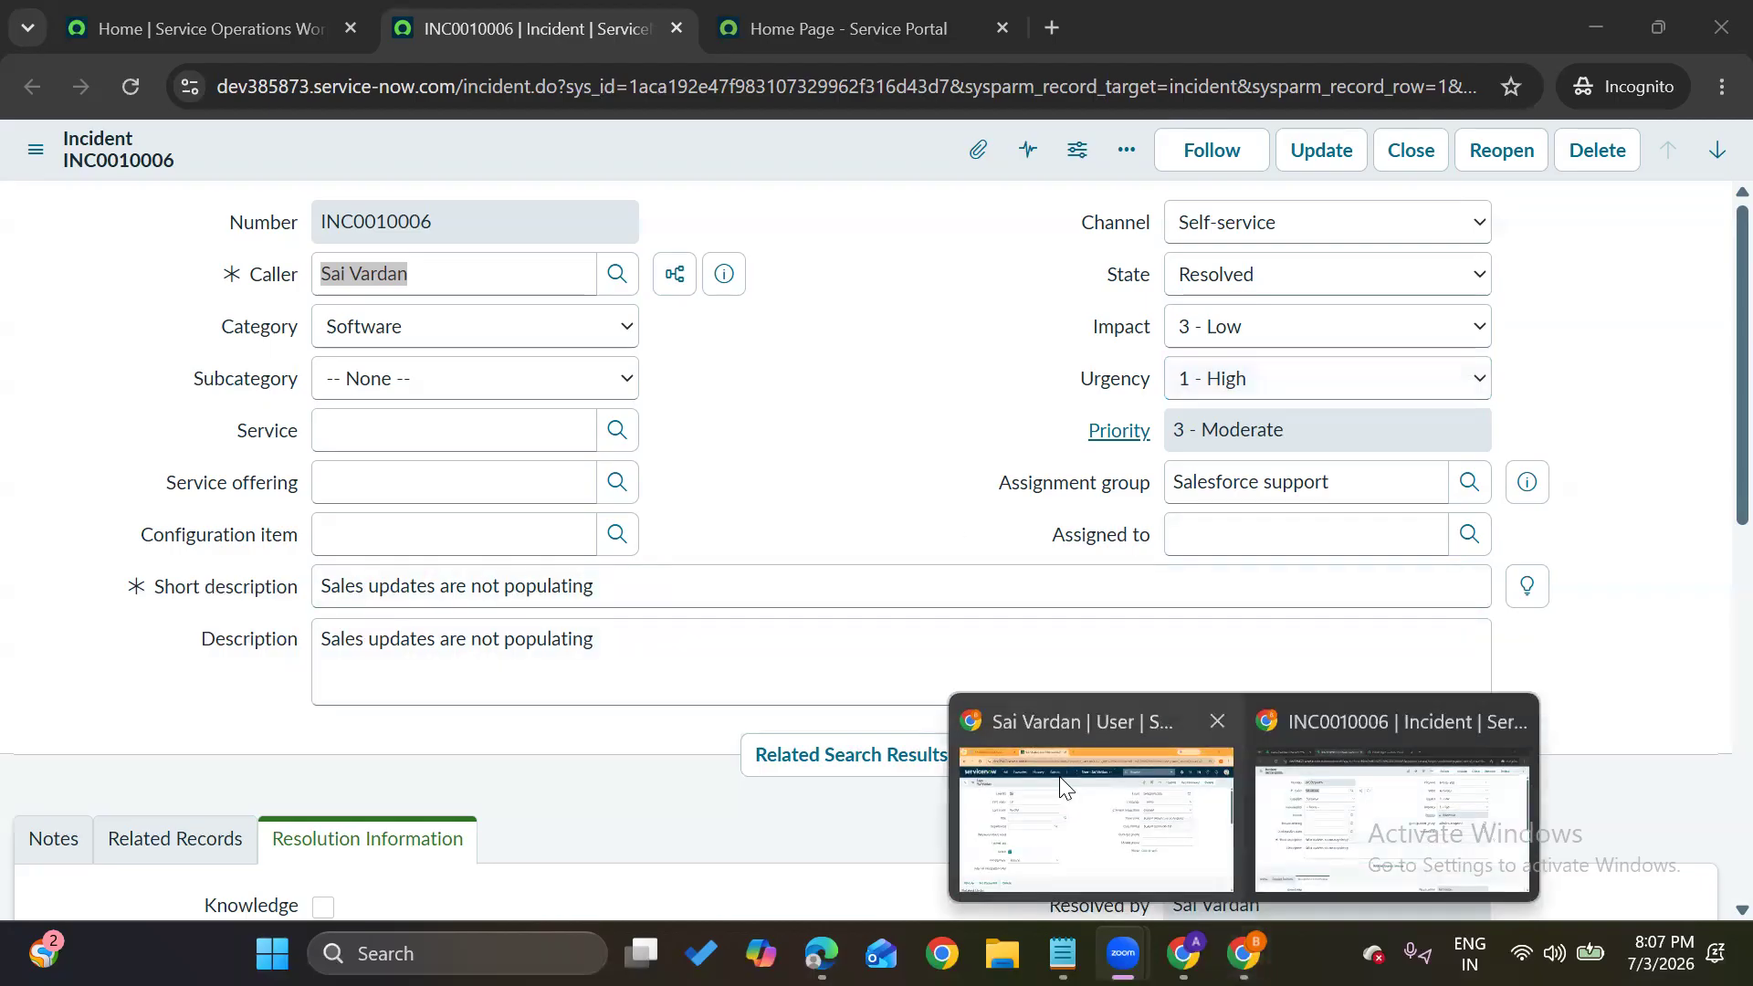
click(1065, 787)
Open the System Definition > UI Actions list by filtering the navigator for 'ui actions'
click(294, 155)
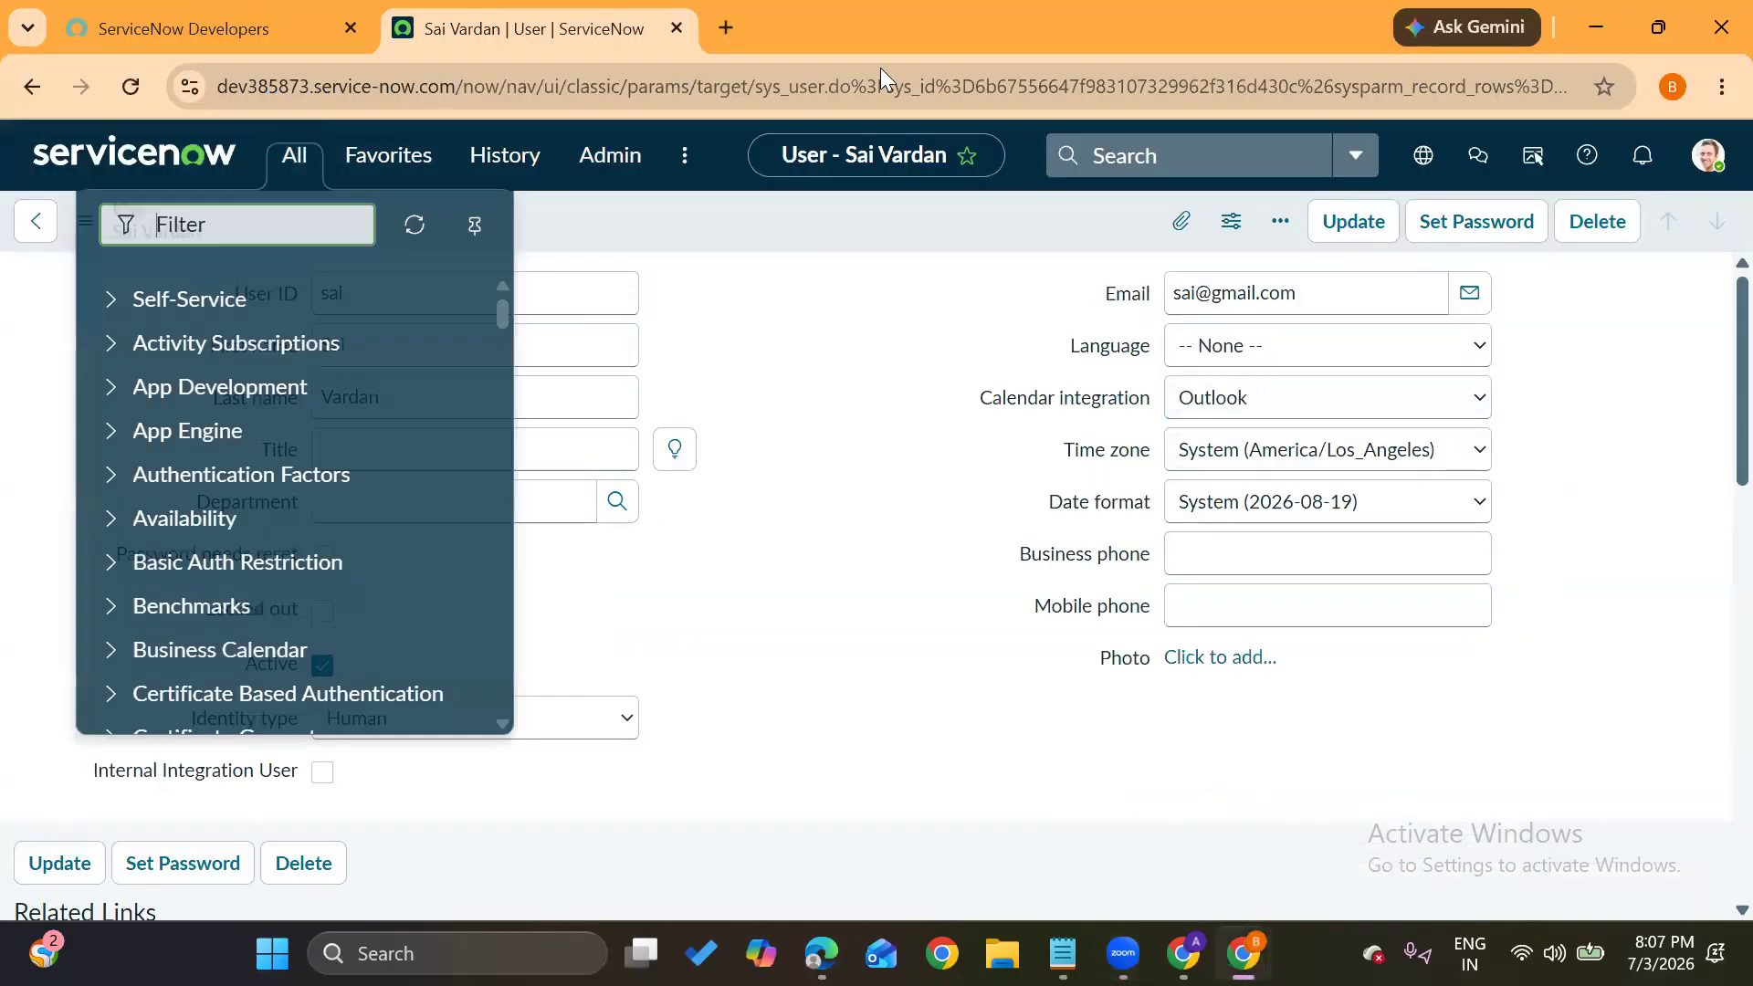
click(1706, 155)
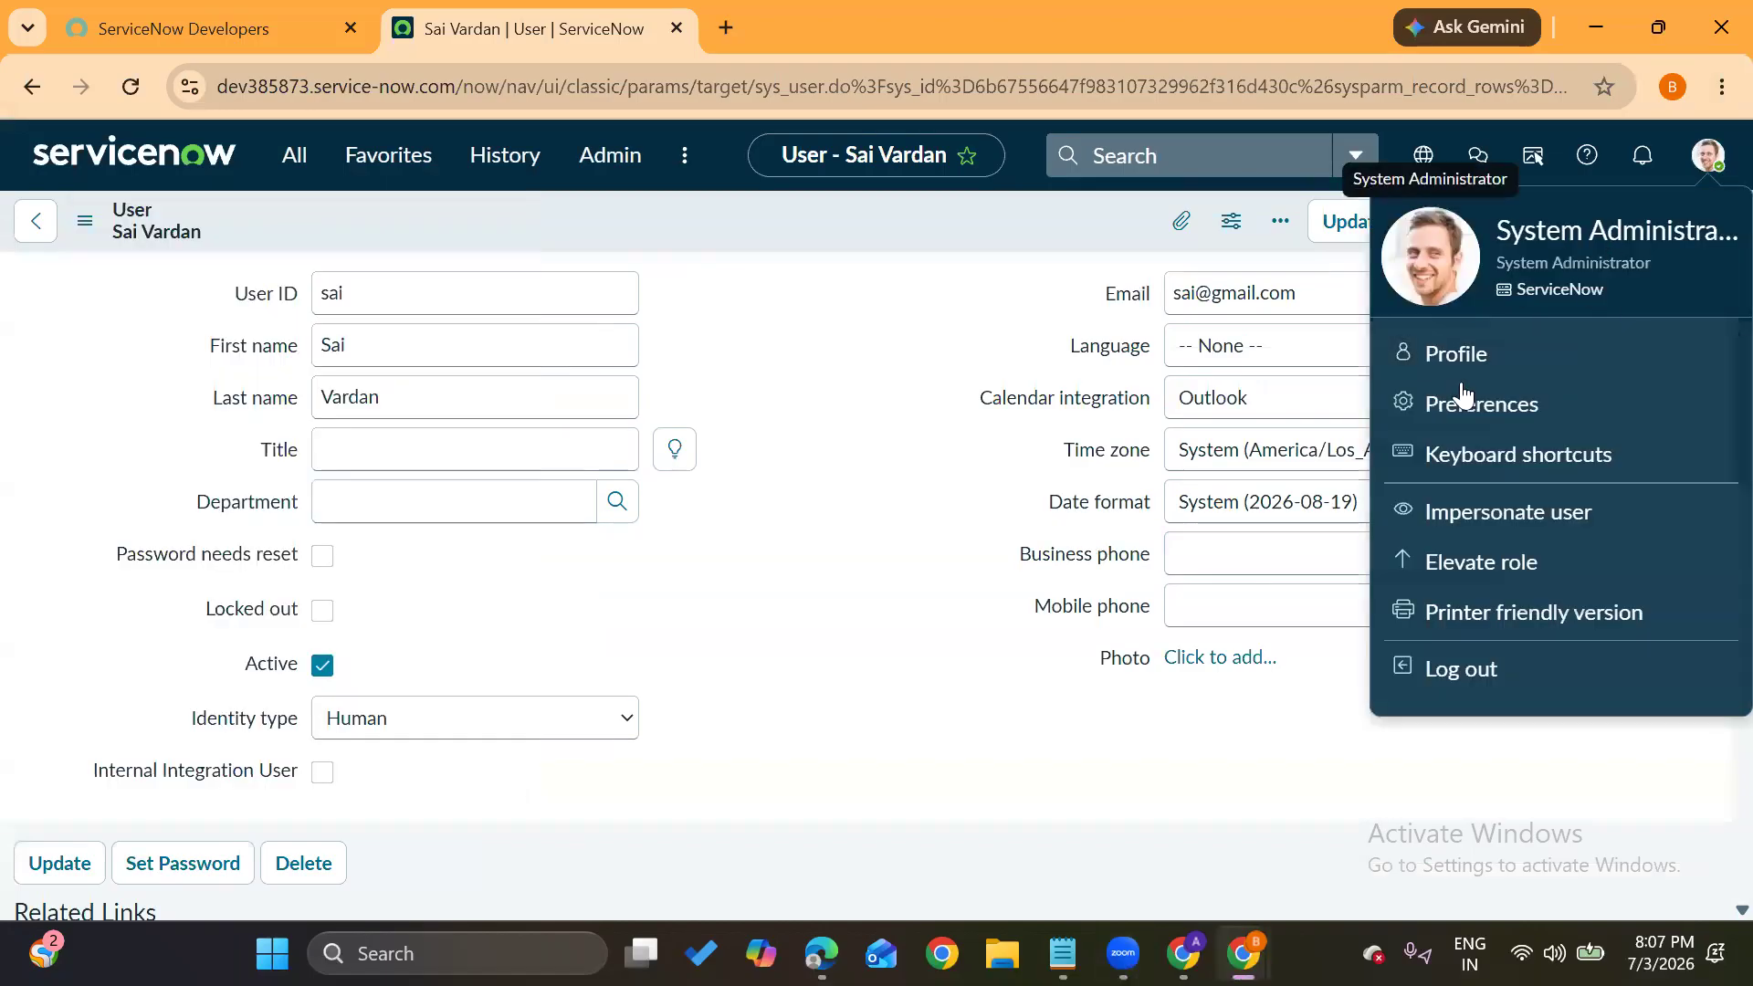
click(301, 161)
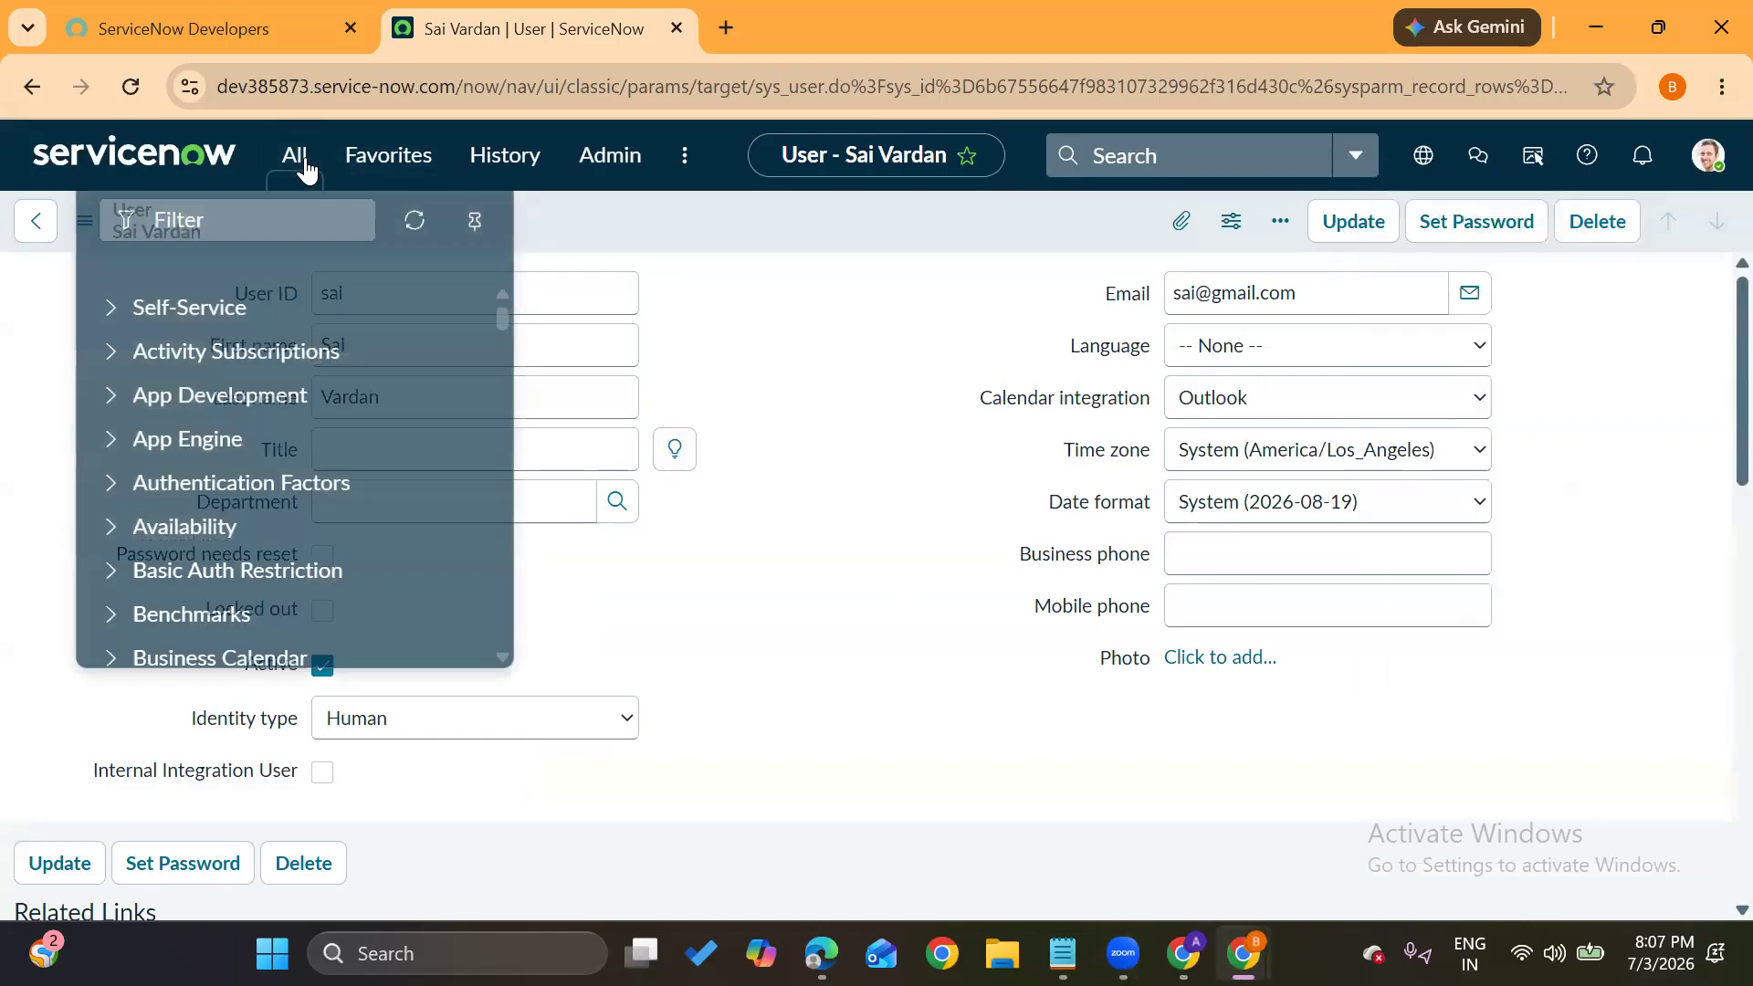
text(ui actions)
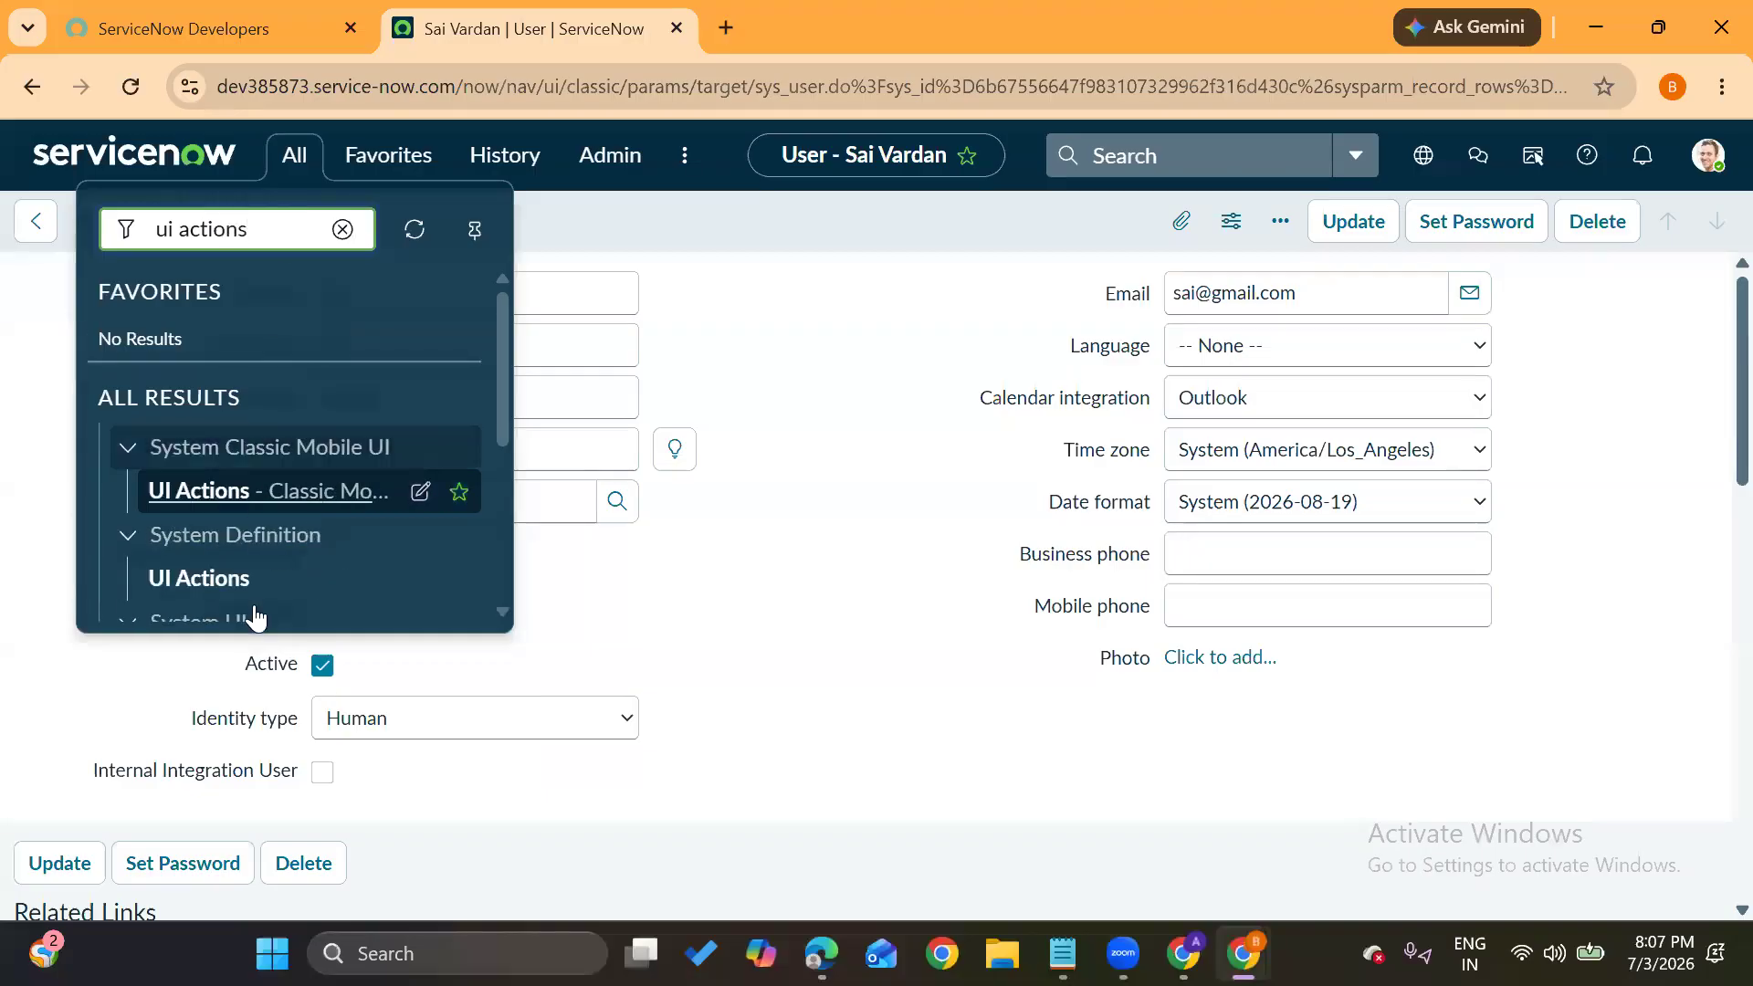
scroll(256, 619, down, 2)
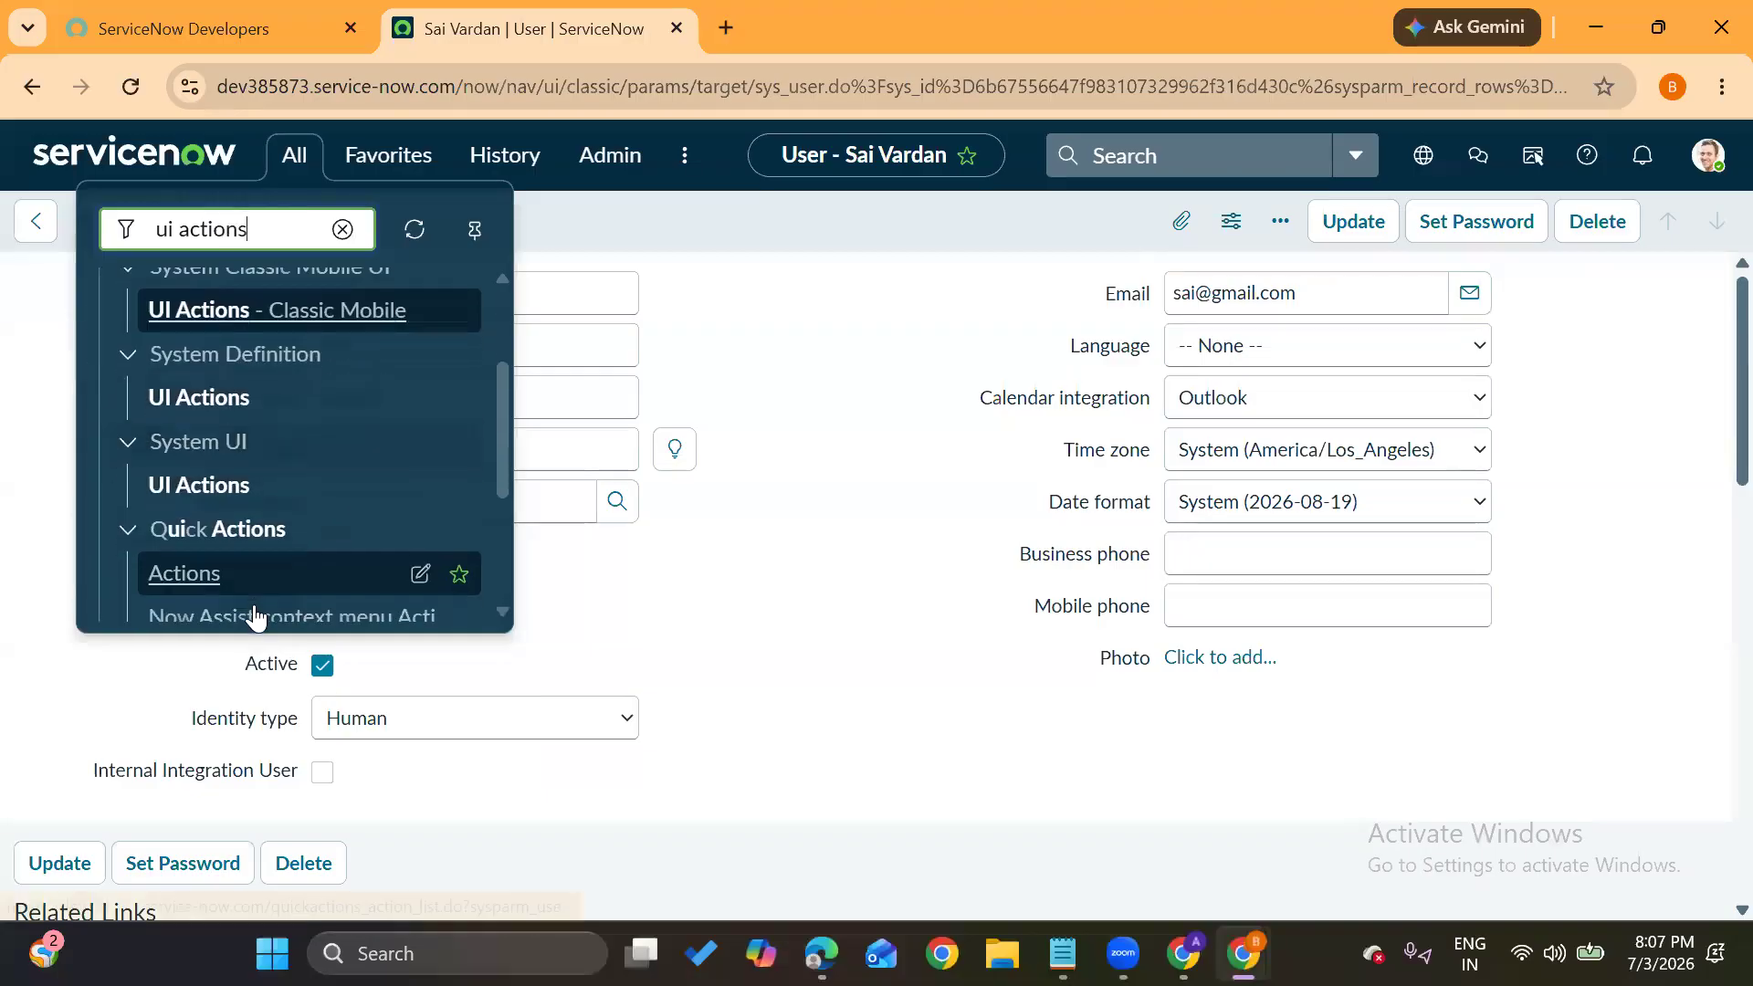
click(164, 402)
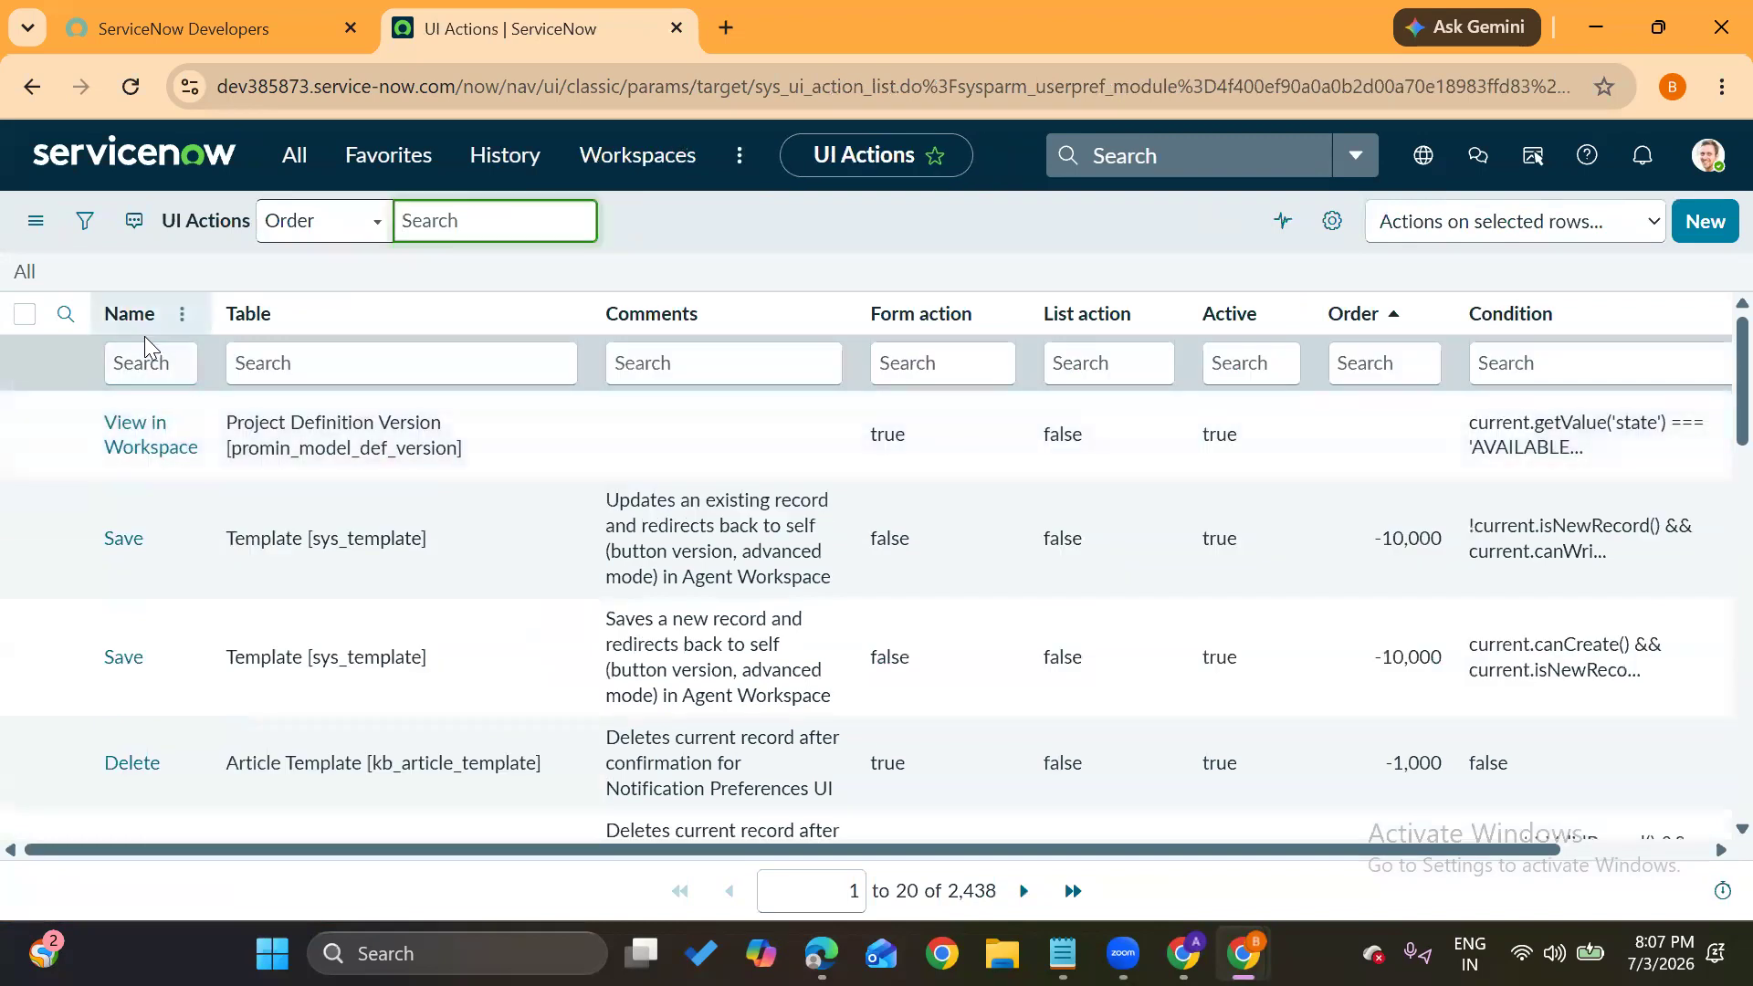
Filter the UI Actions list to names starting with 'reopen'
click(138, 362)
text(reopen)
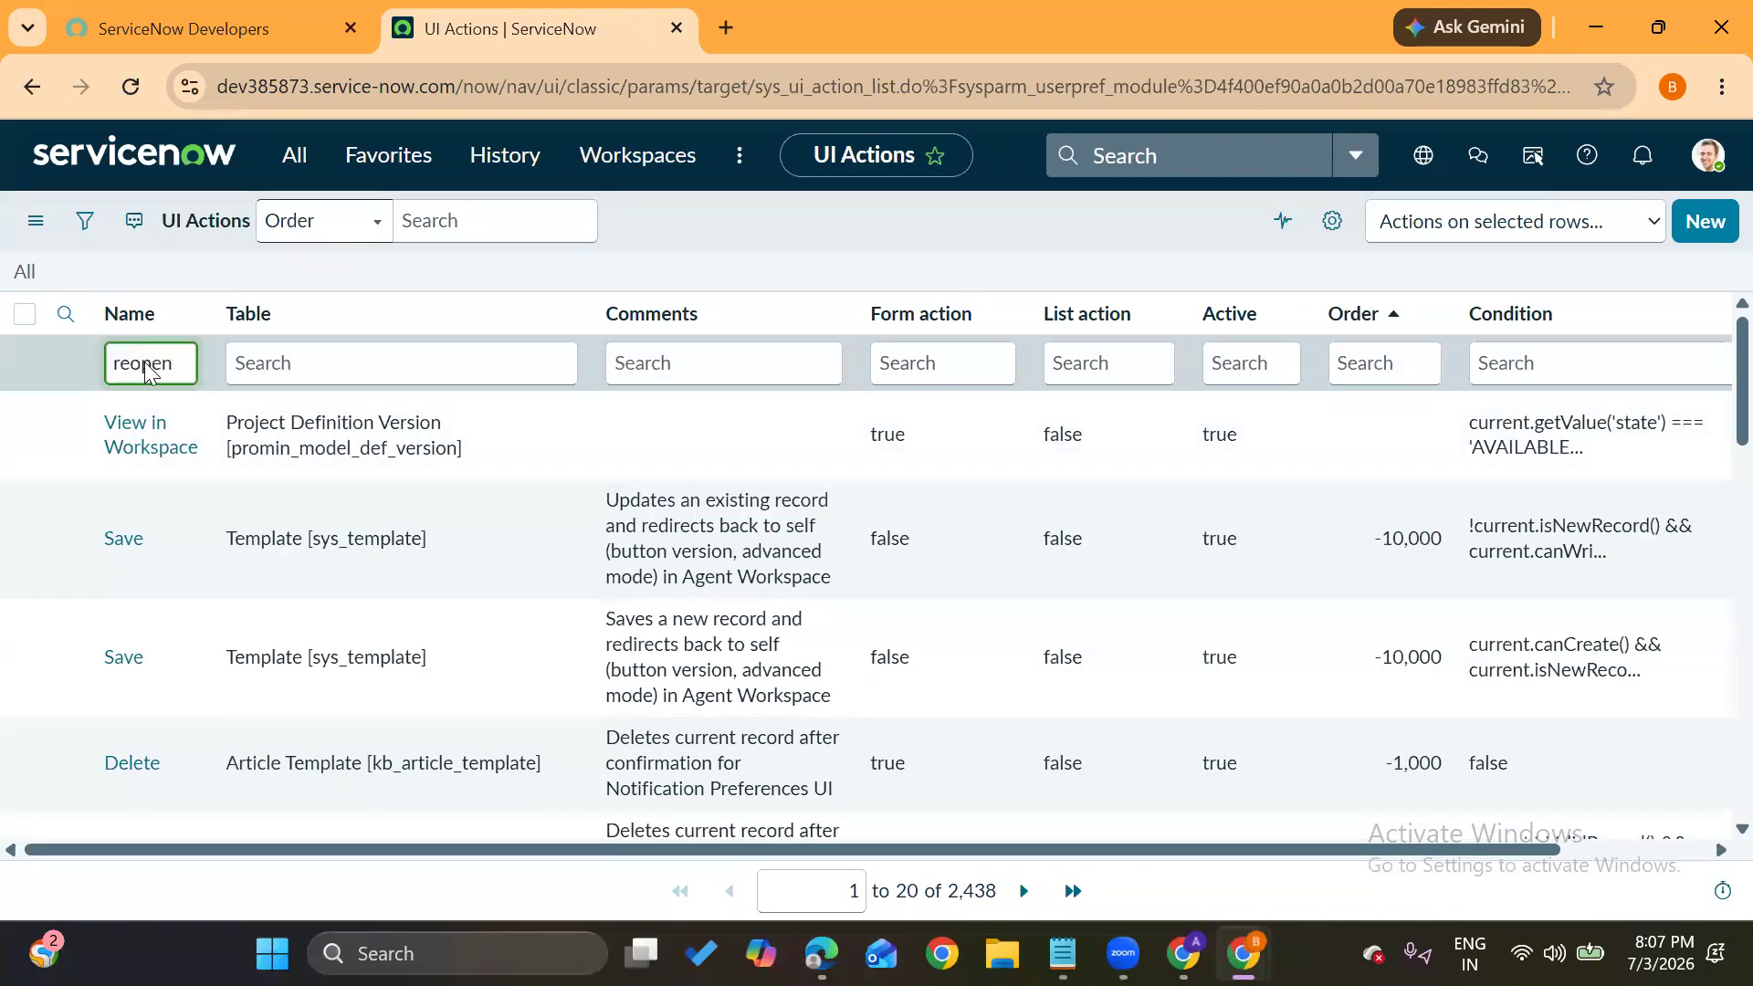
key(Return)
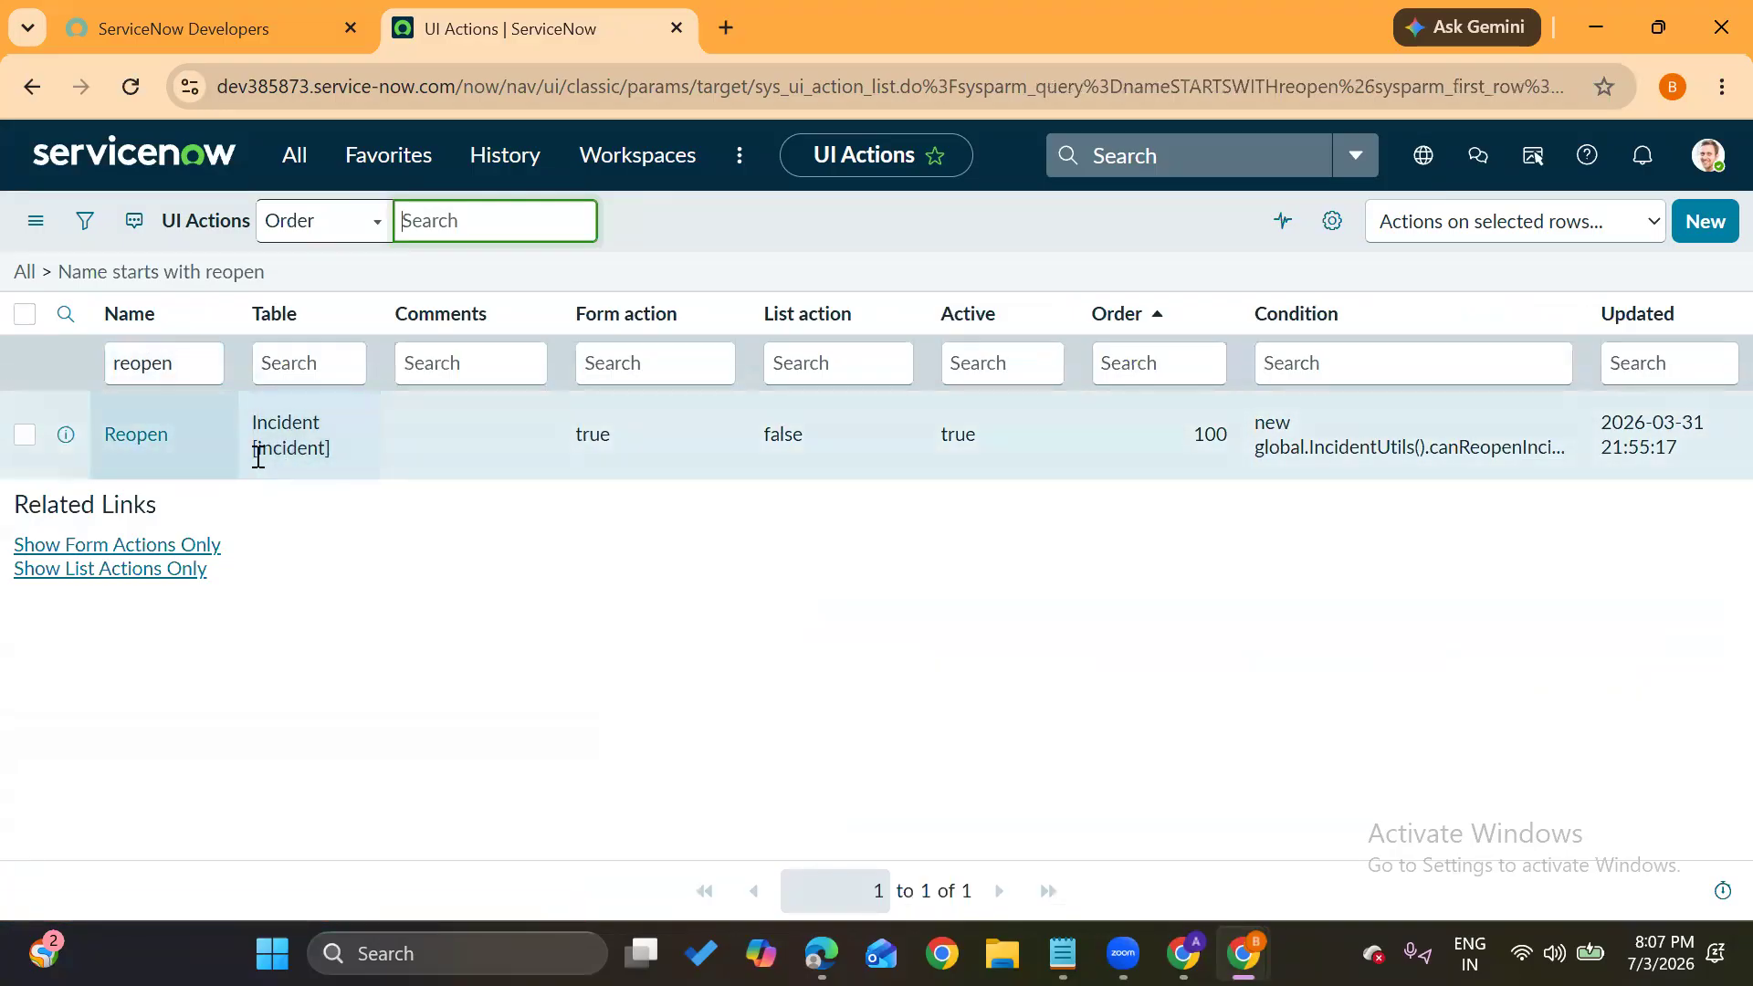
Open the Reopen UI action and review its Onclick reopenIncident() and Condition fields
click(135, 437)
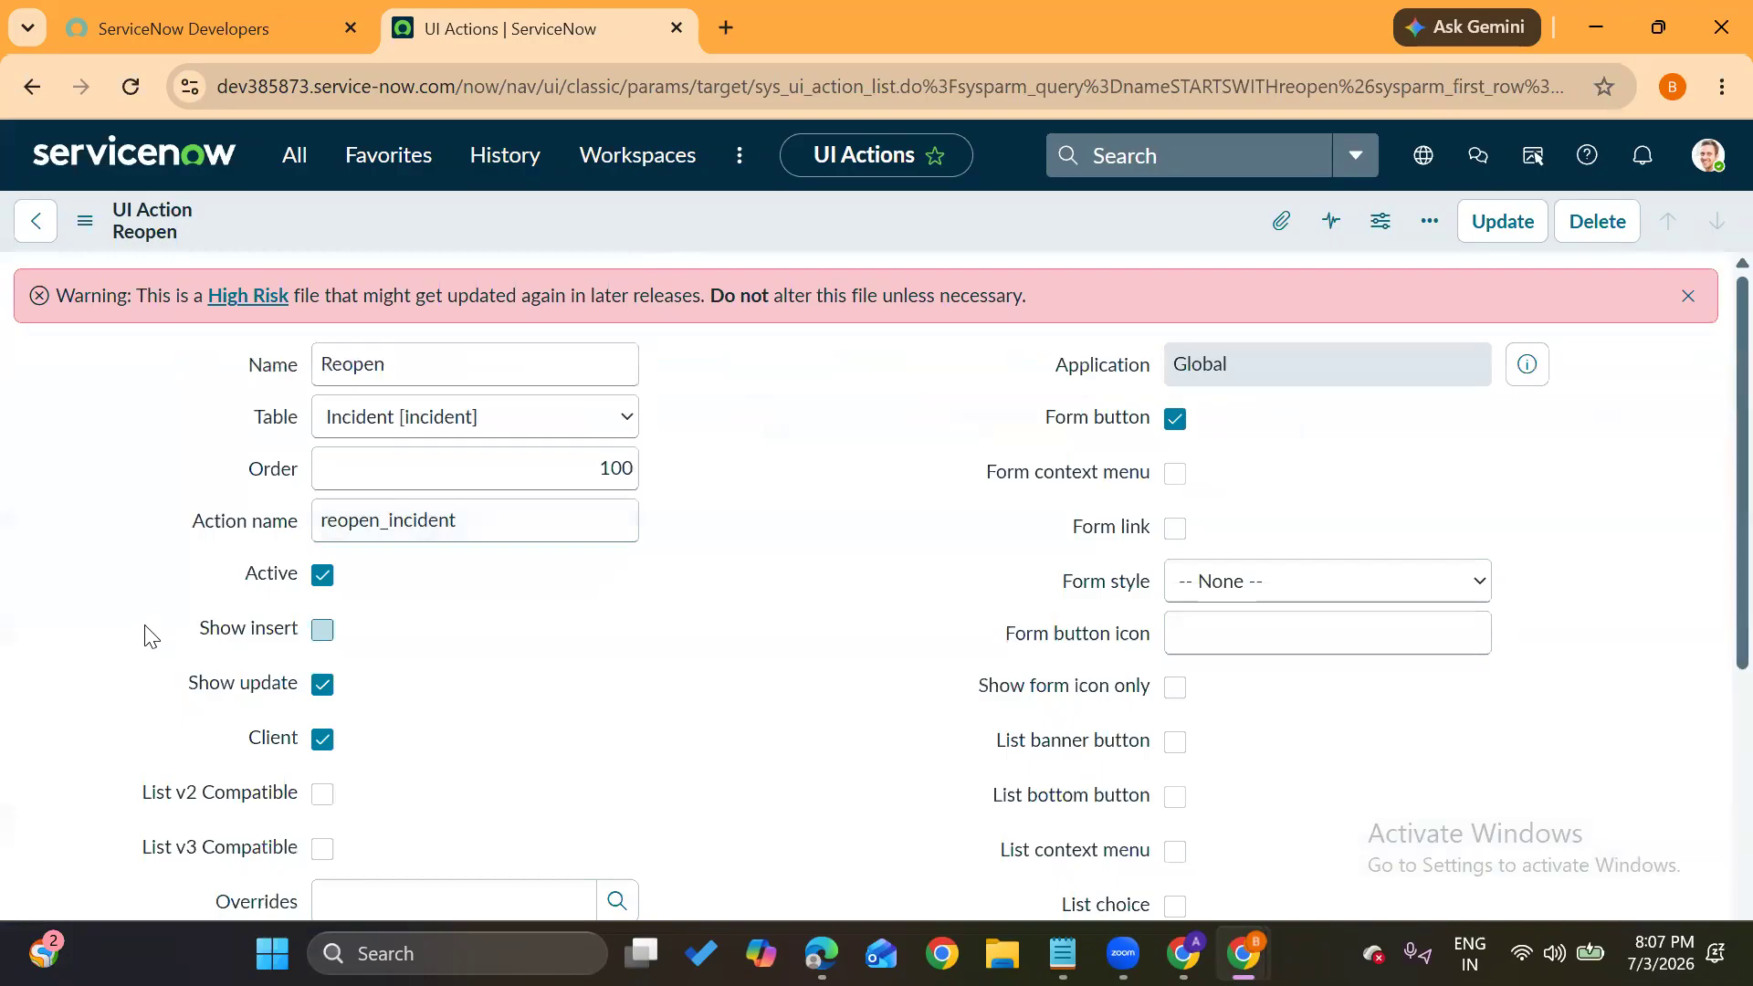
scroll(146, 630, down, 5)
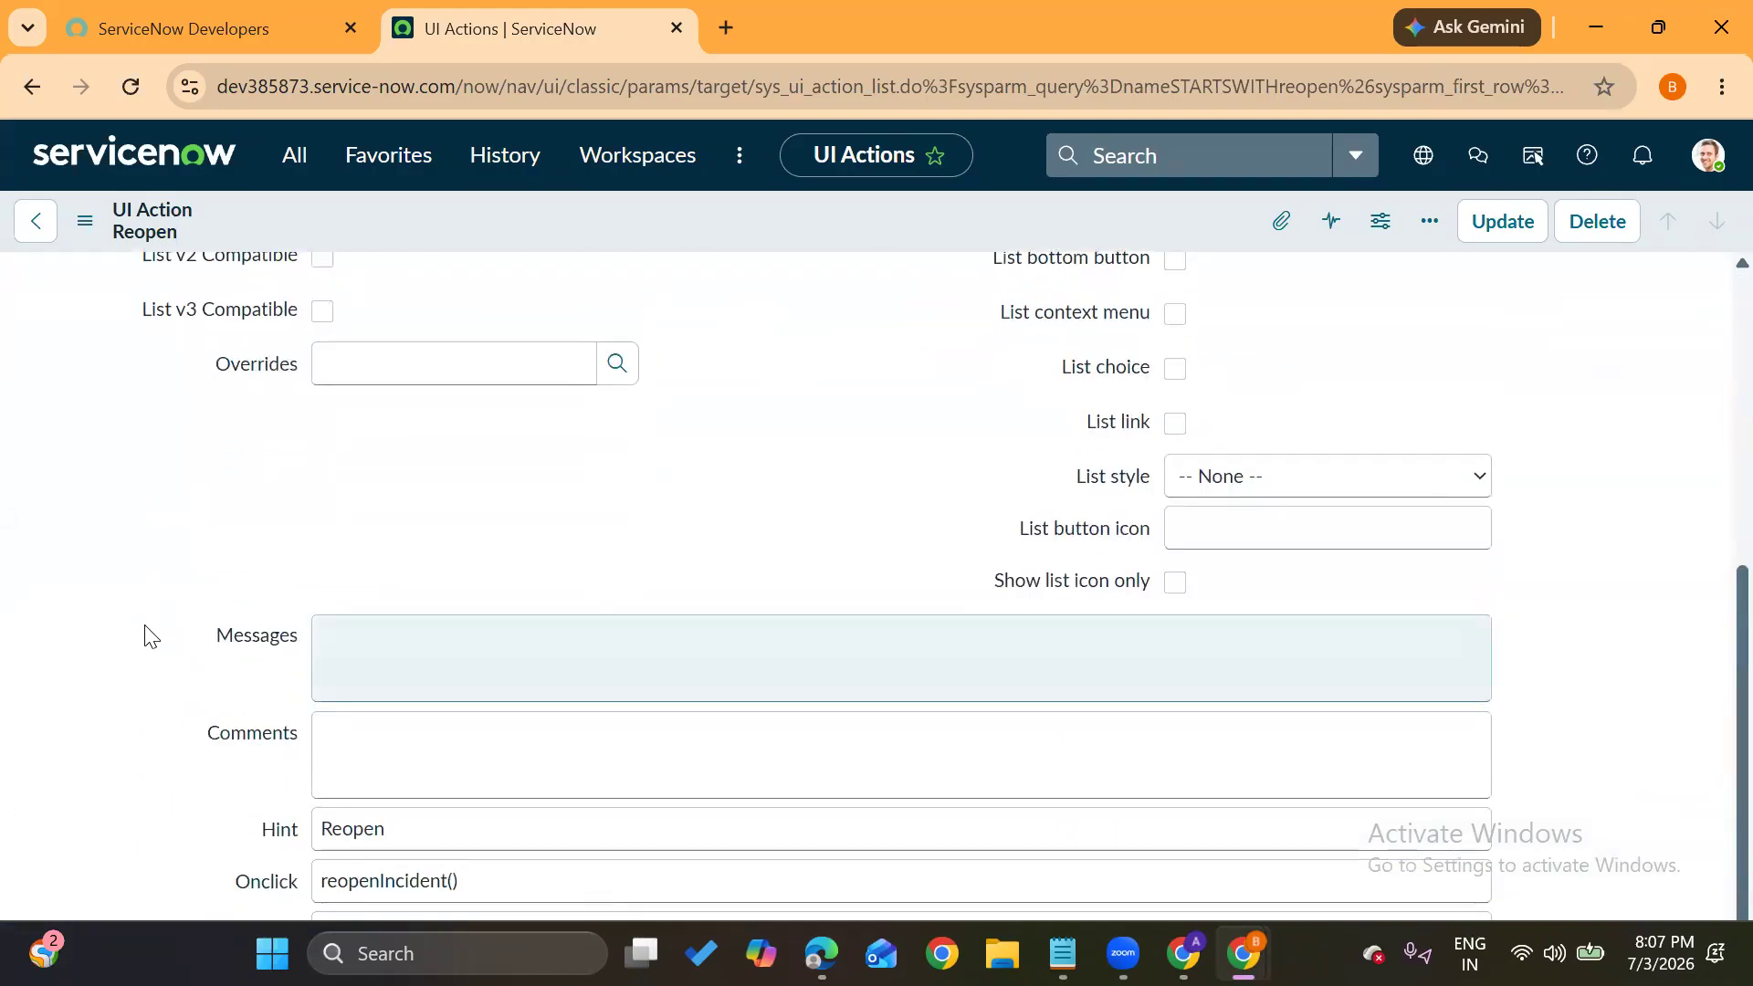
scroll(146, 630, up, 2)
scroll(146, 630, down, 2)
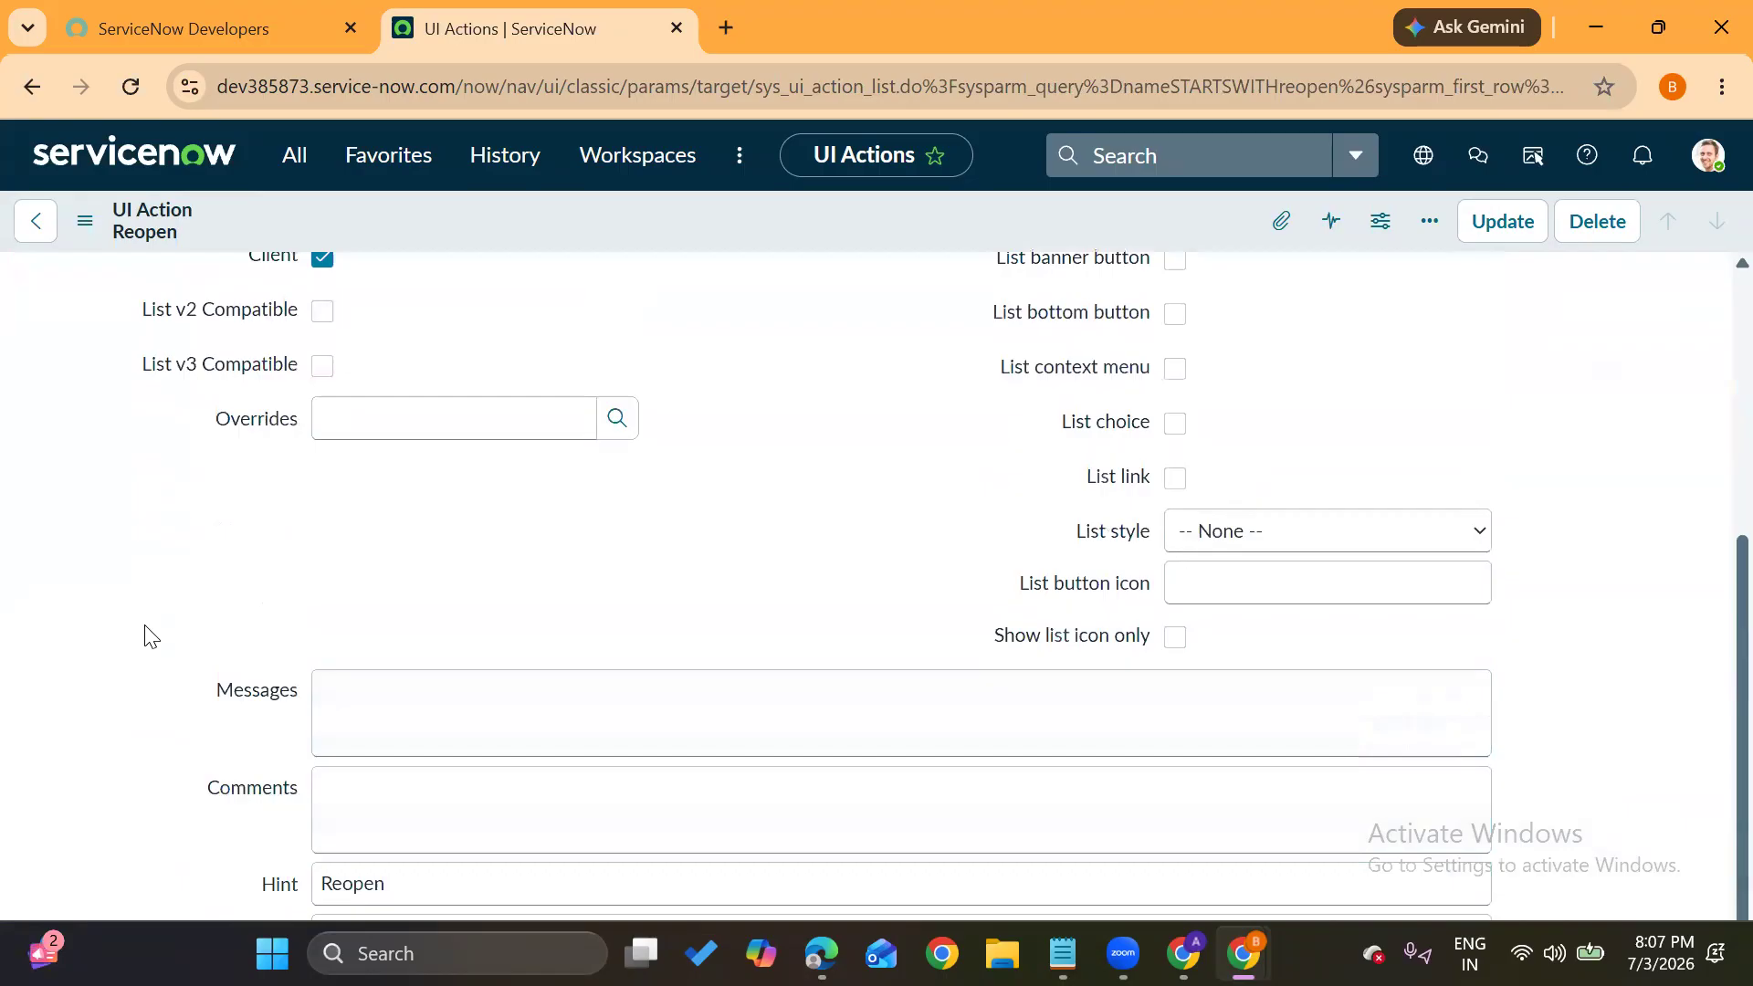
scroll(144, 634, up, 3)
scroll(144, 634, down, 2)
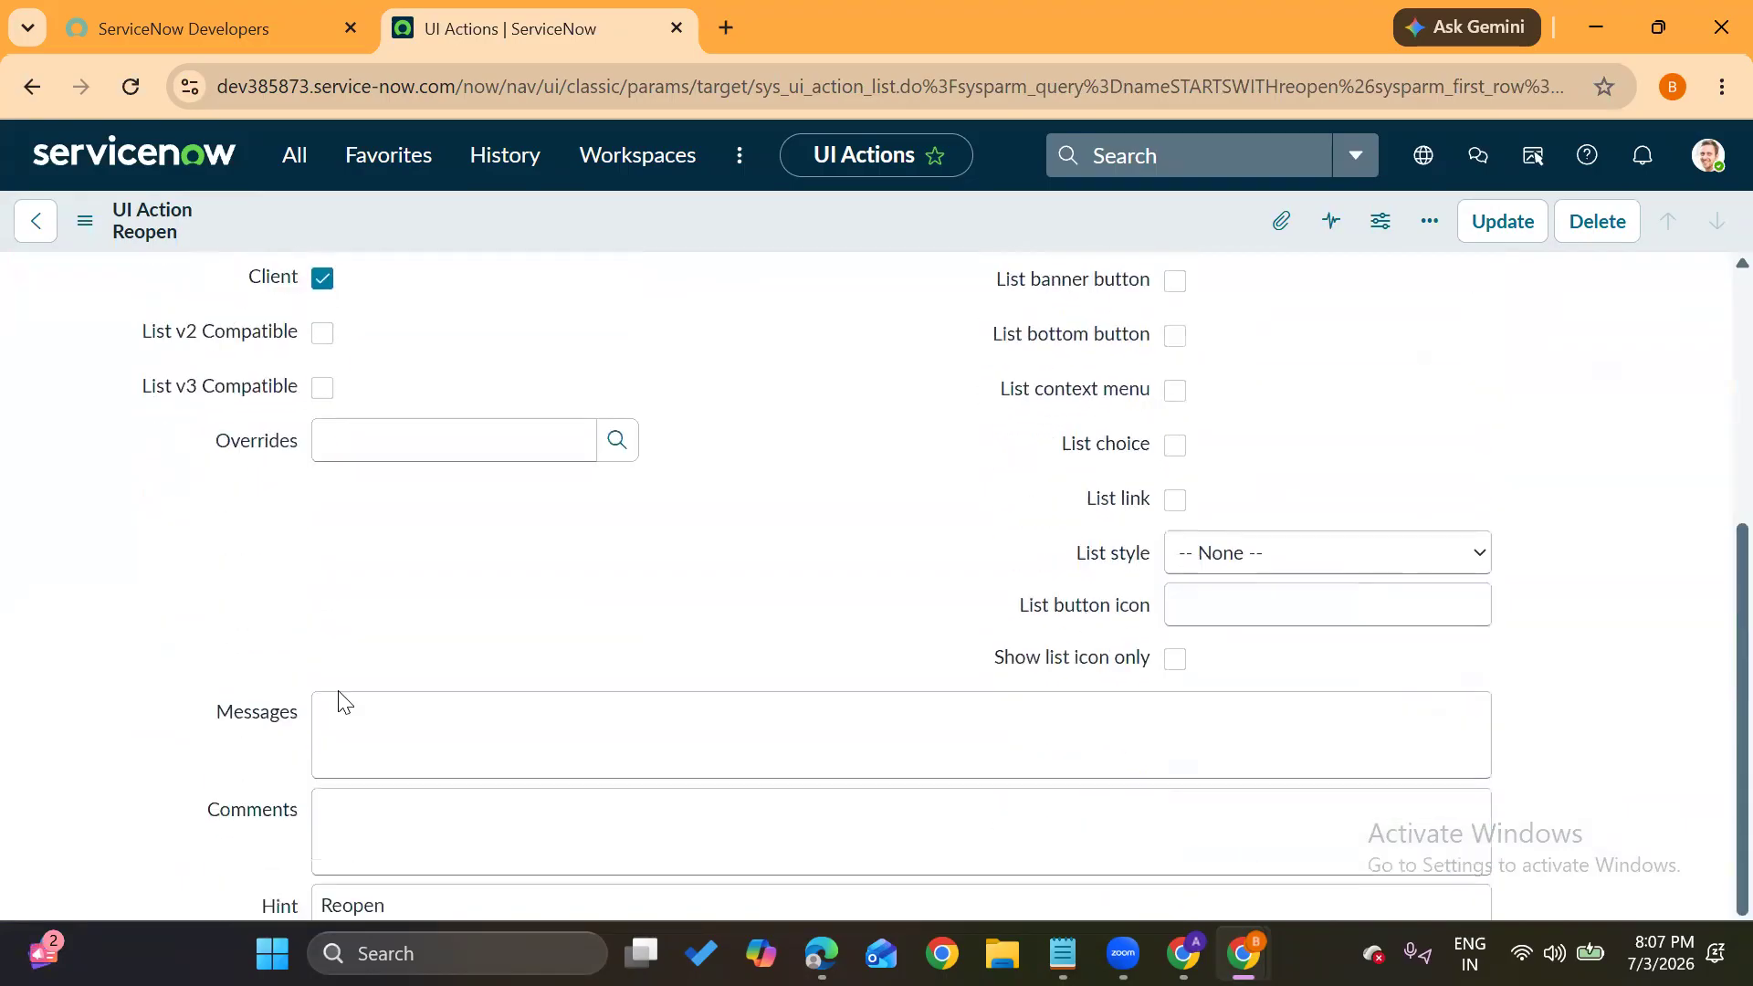
scroll(338, 698, down, 1)
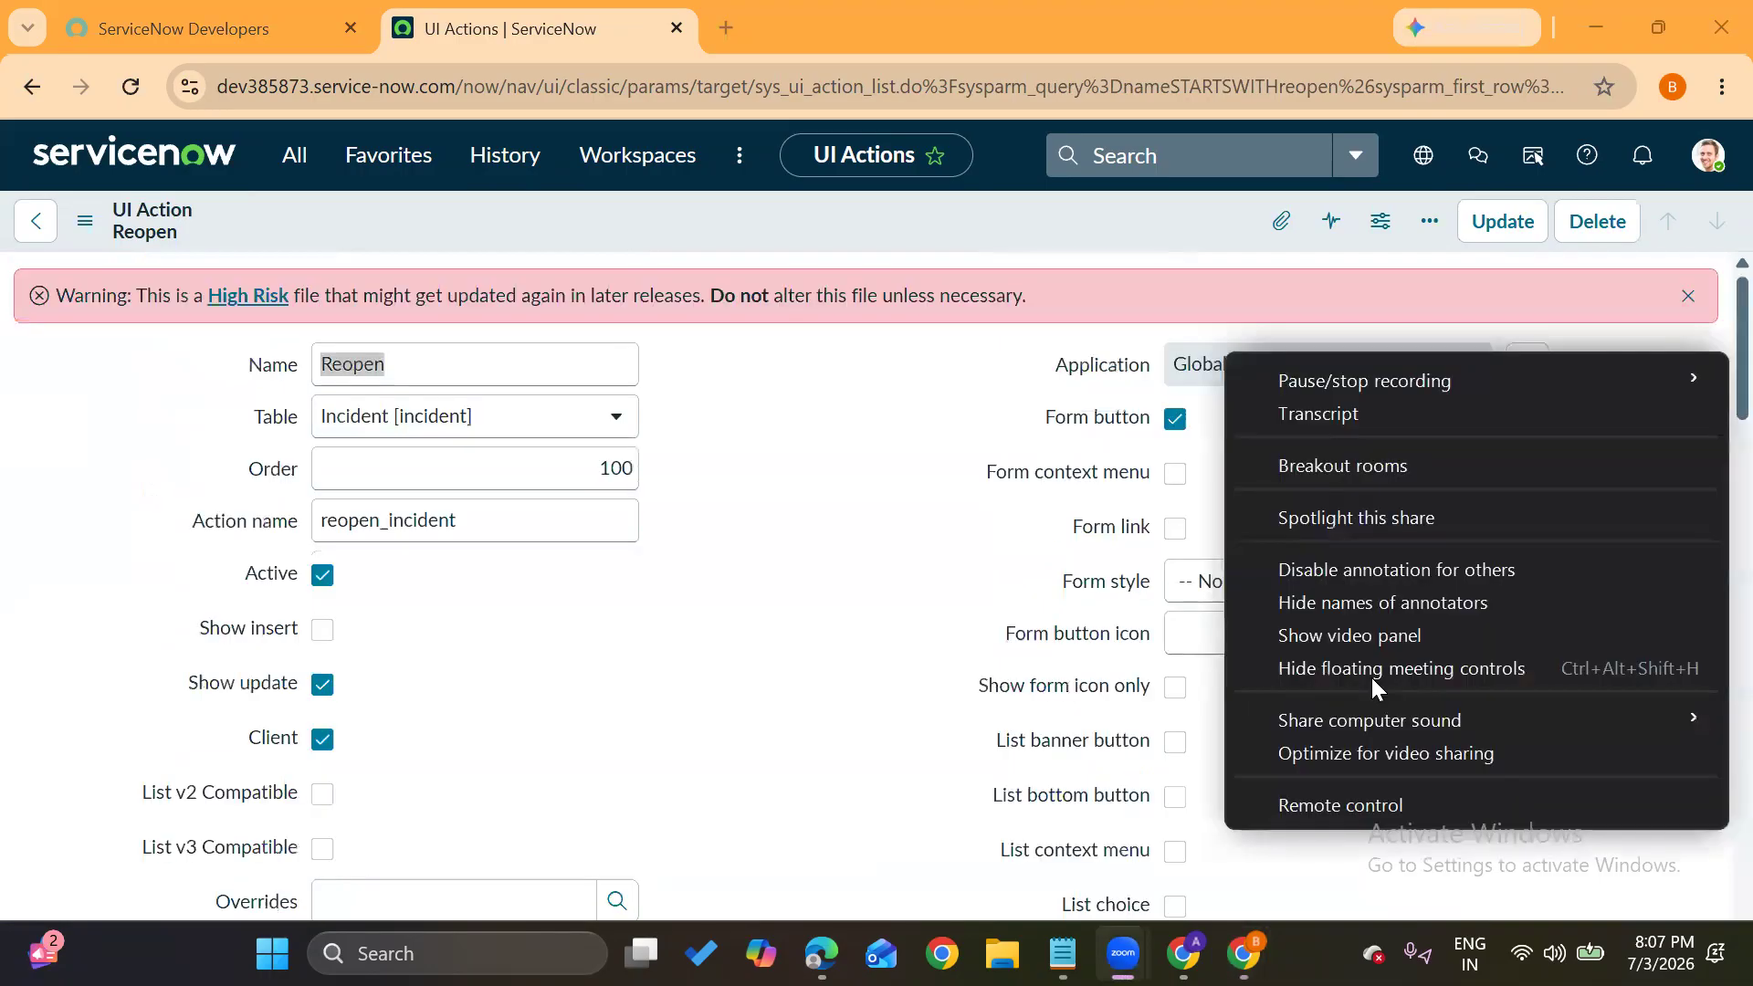
click(618, 728)
scroll(618, 728, down, 9)
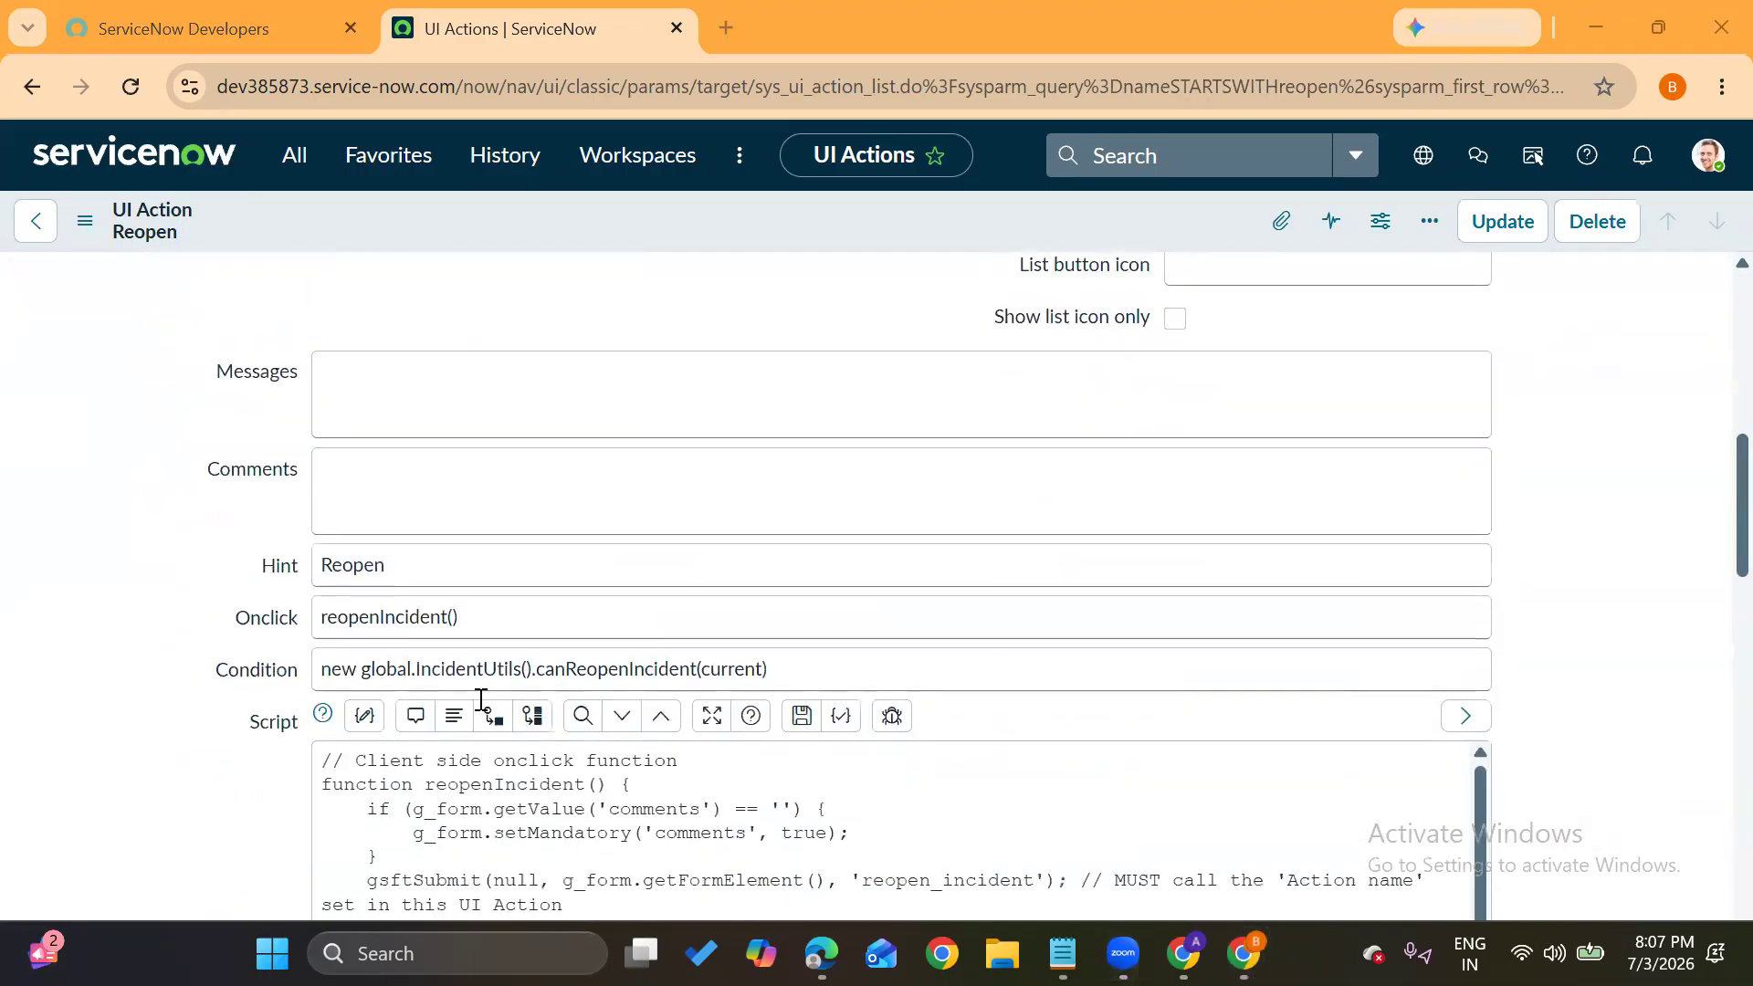
click(782, 672)
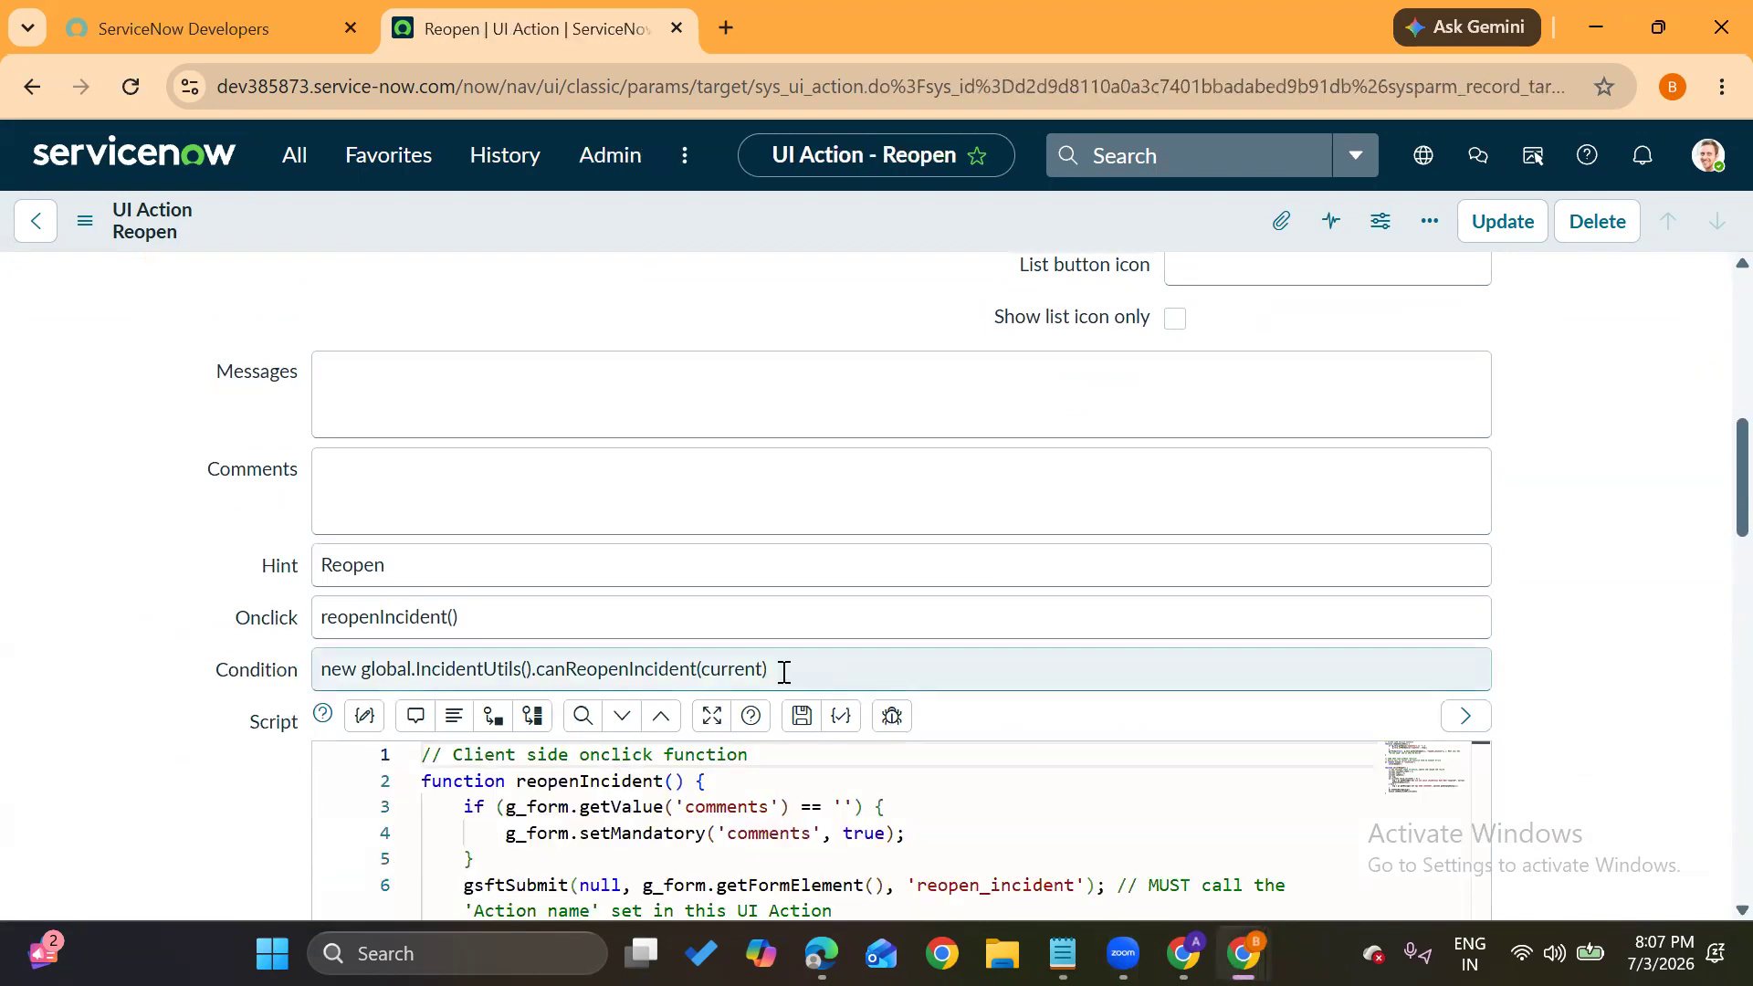
Append '&&gs.hasRole(itil_admin)' to the end of the Reopen action's Condition expression
click(783, 672)
text(&&)
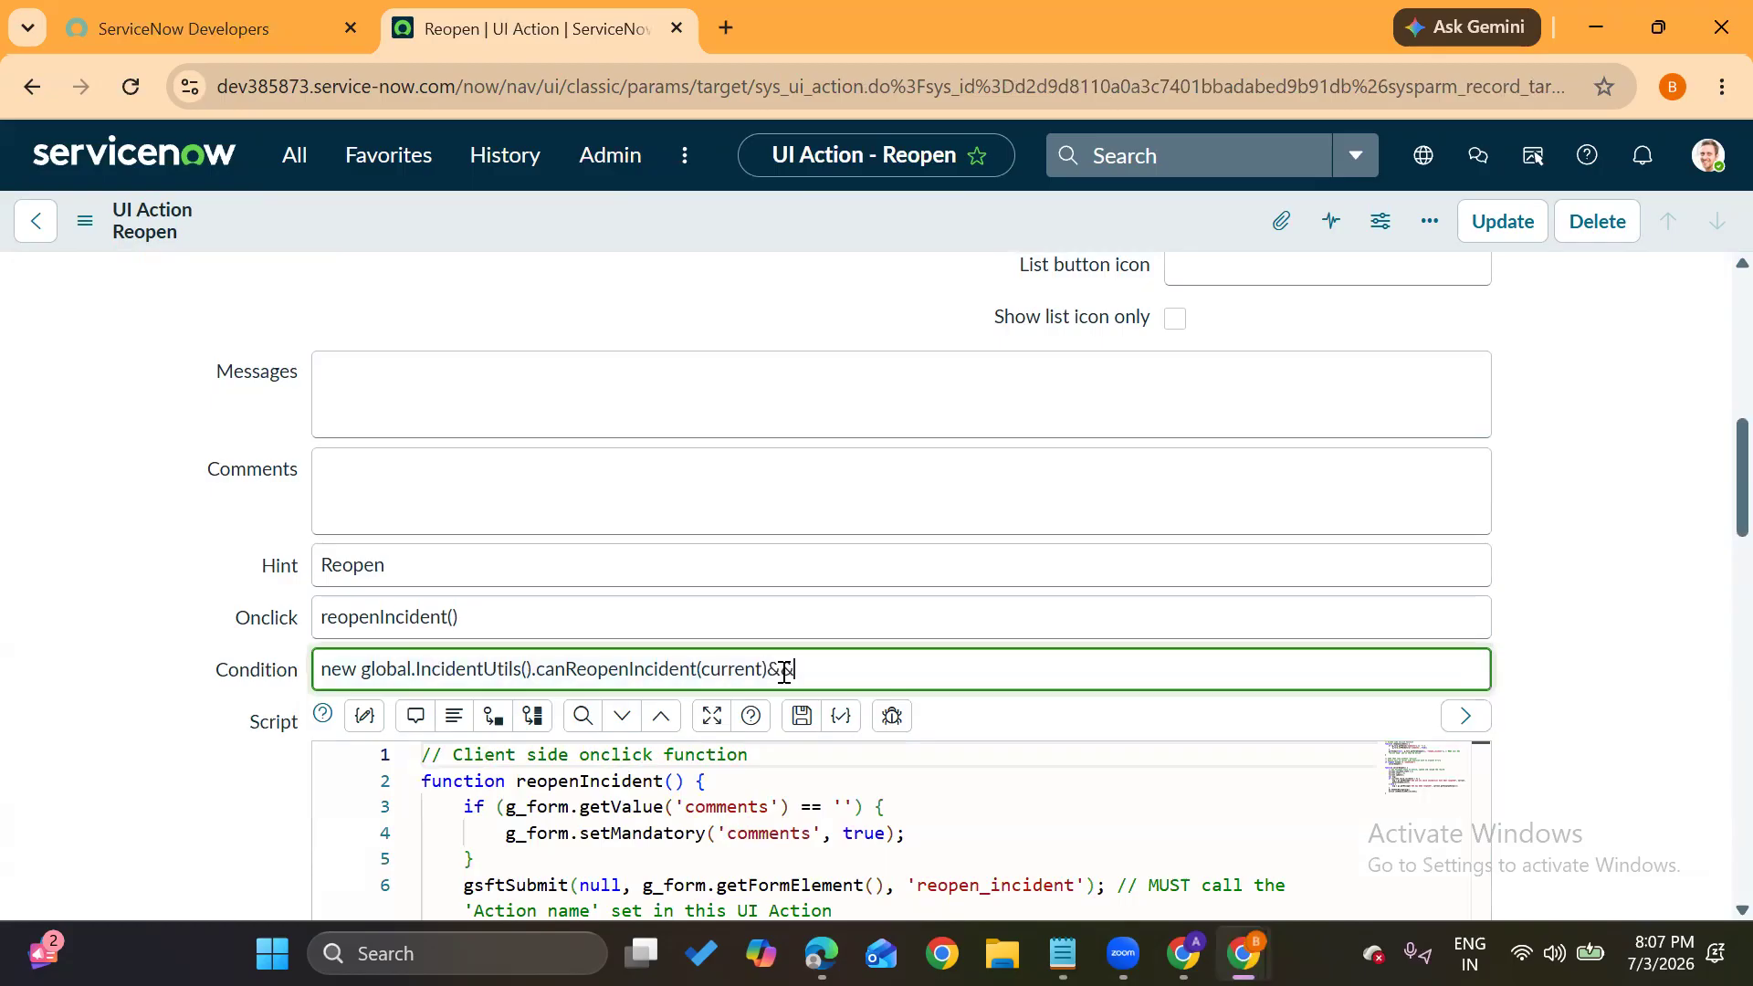
text(gs.hasRole(itil_admin_))
drag(795, 673, 991, 669)
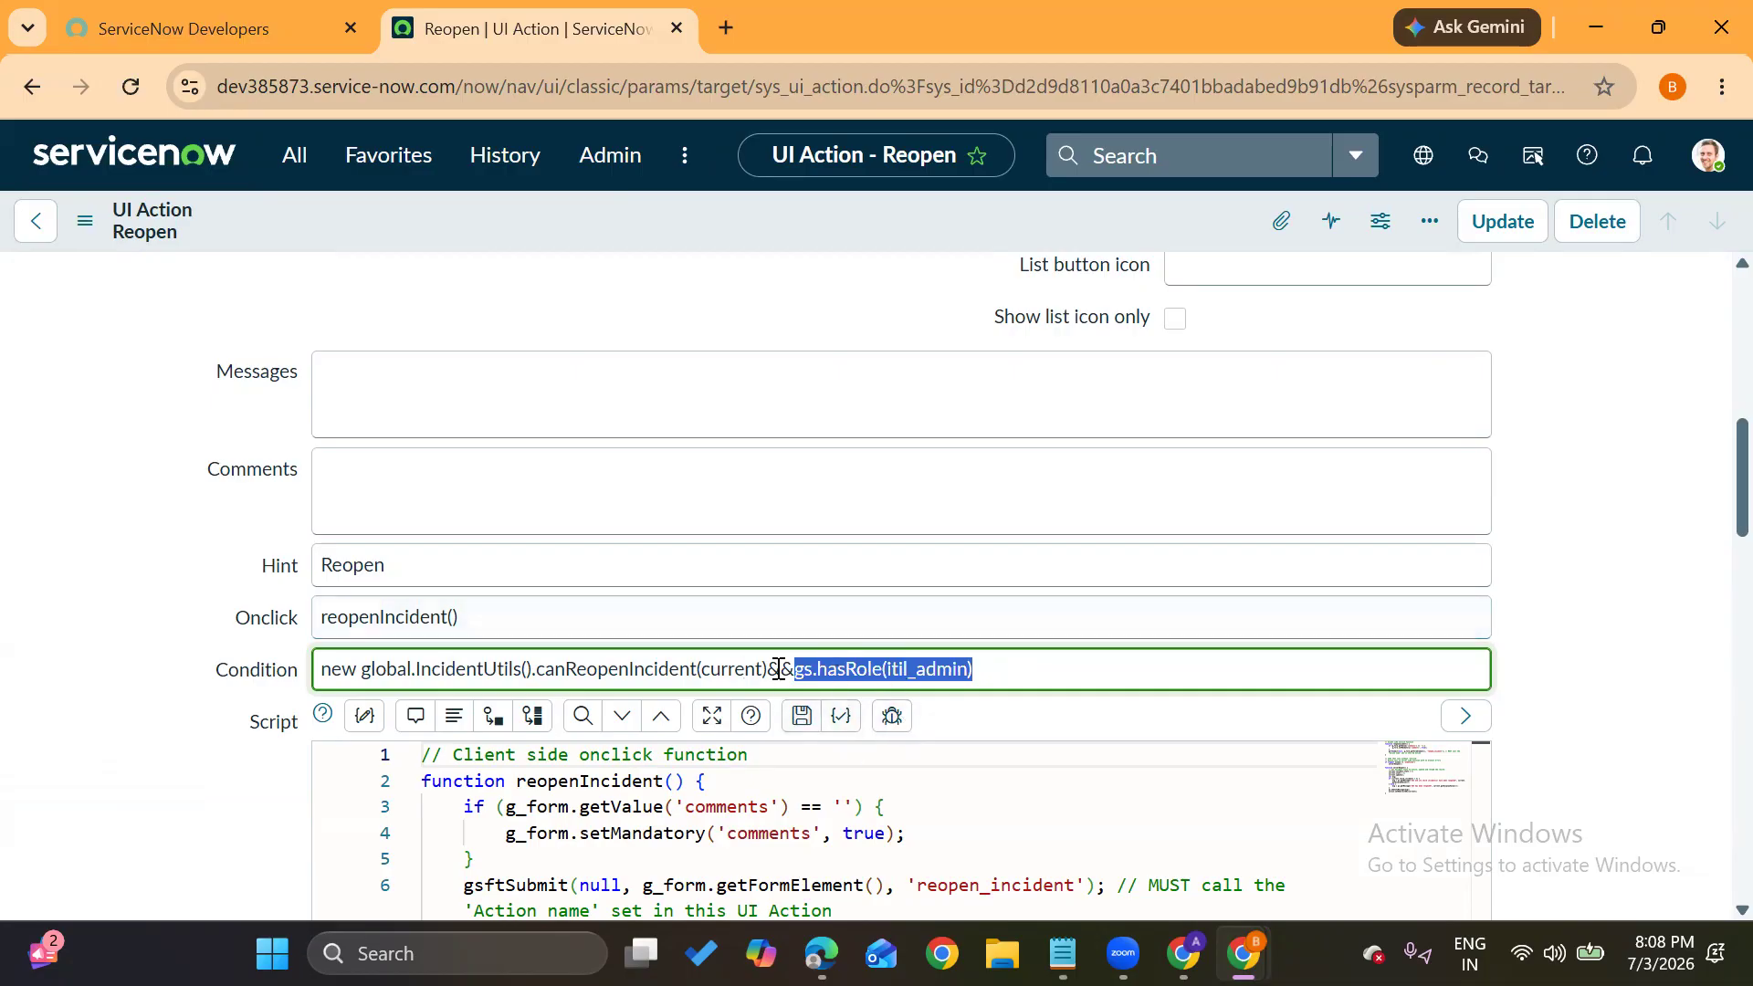
click(101, 716)
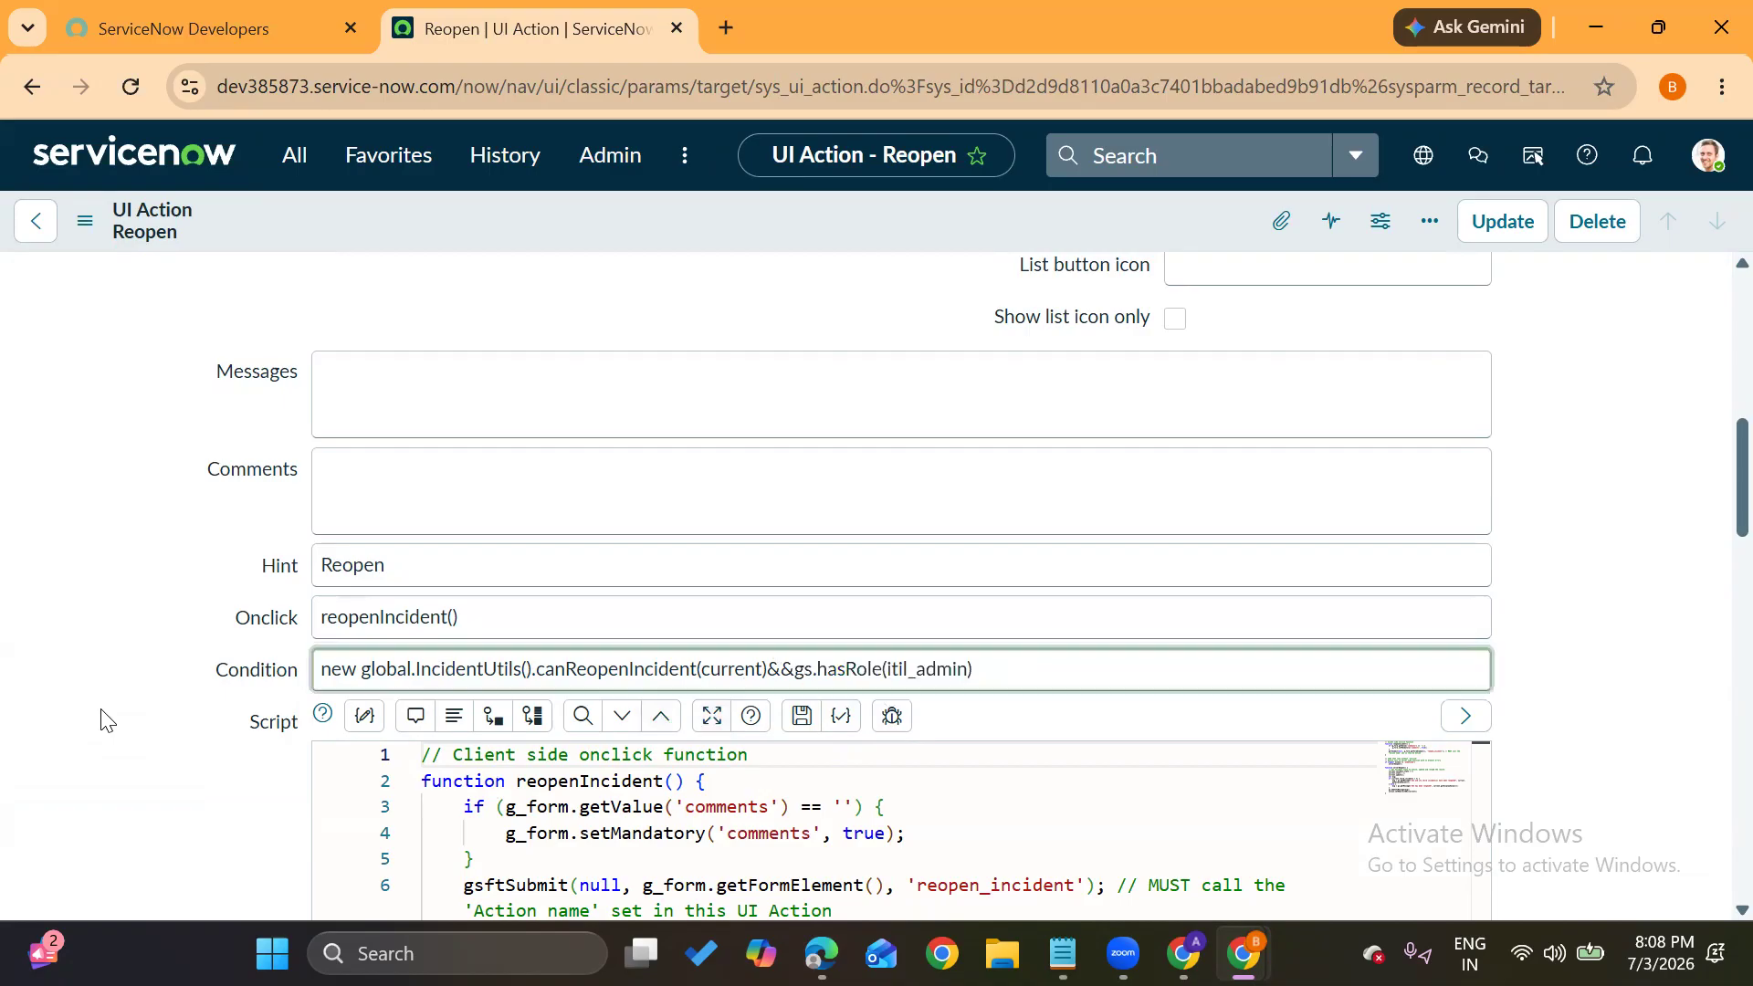
Save the updated Reopen UI action and return to the ServiceNow home page
scroll(128, 548, up, 10)
drag(390, 357, 323, 359)
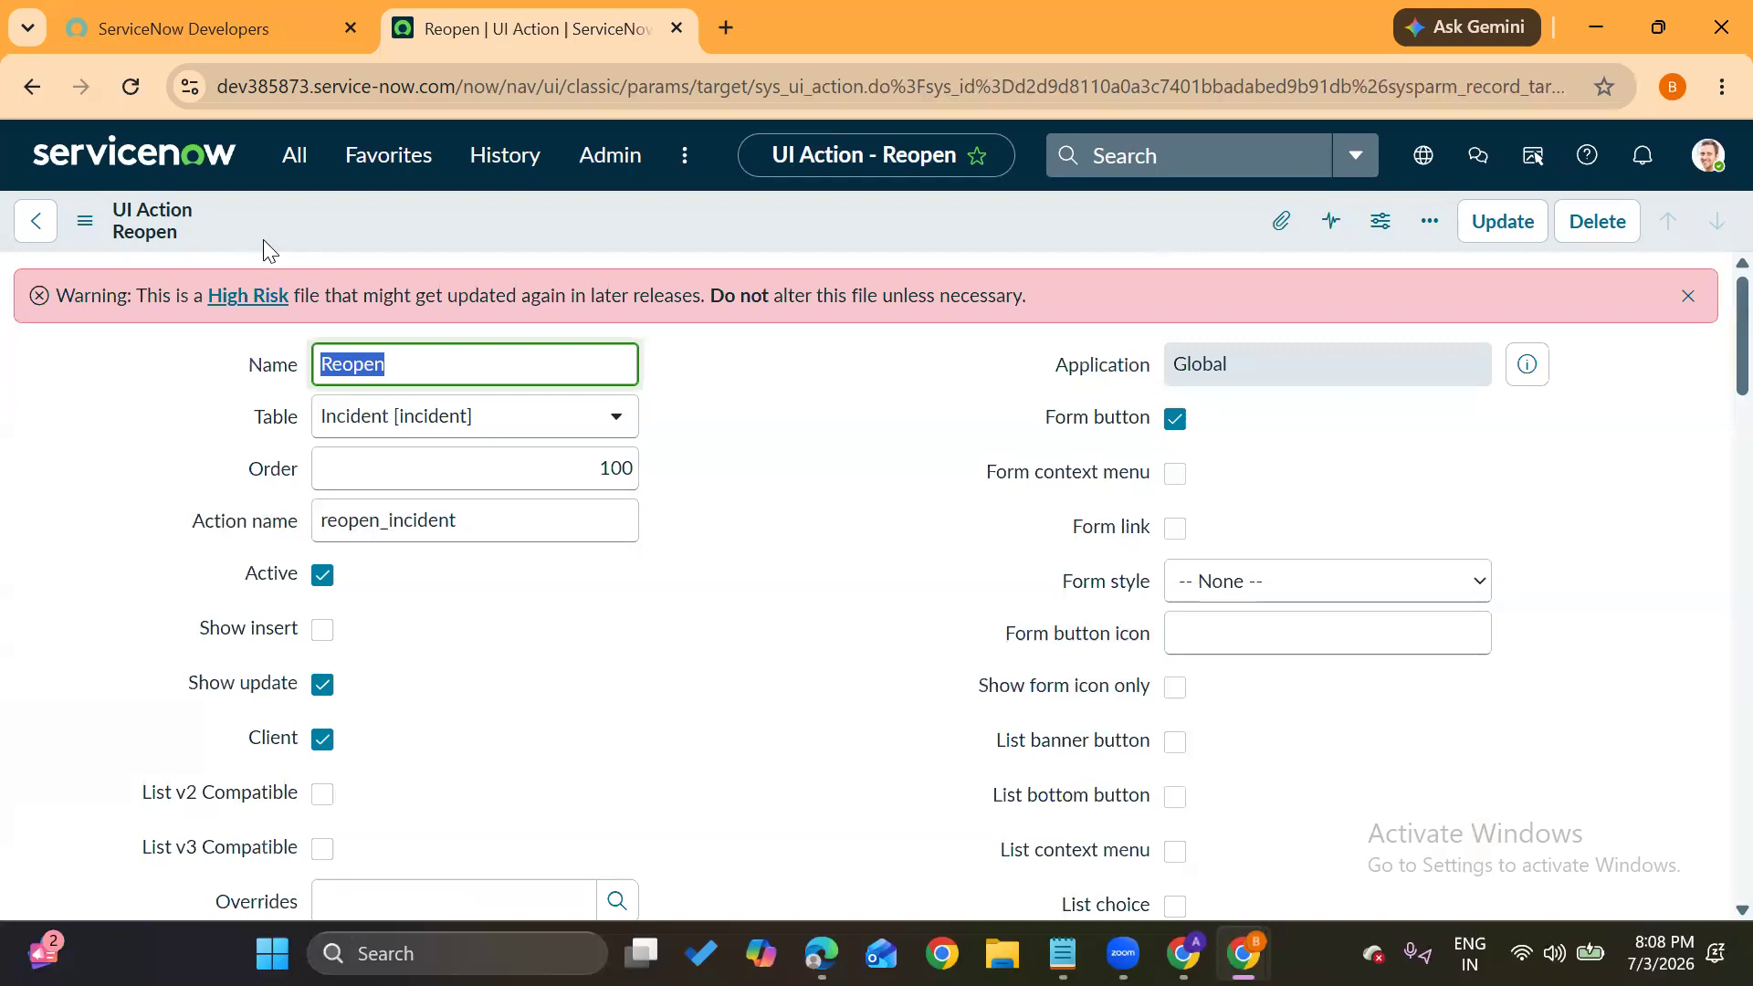
click(85, 221)
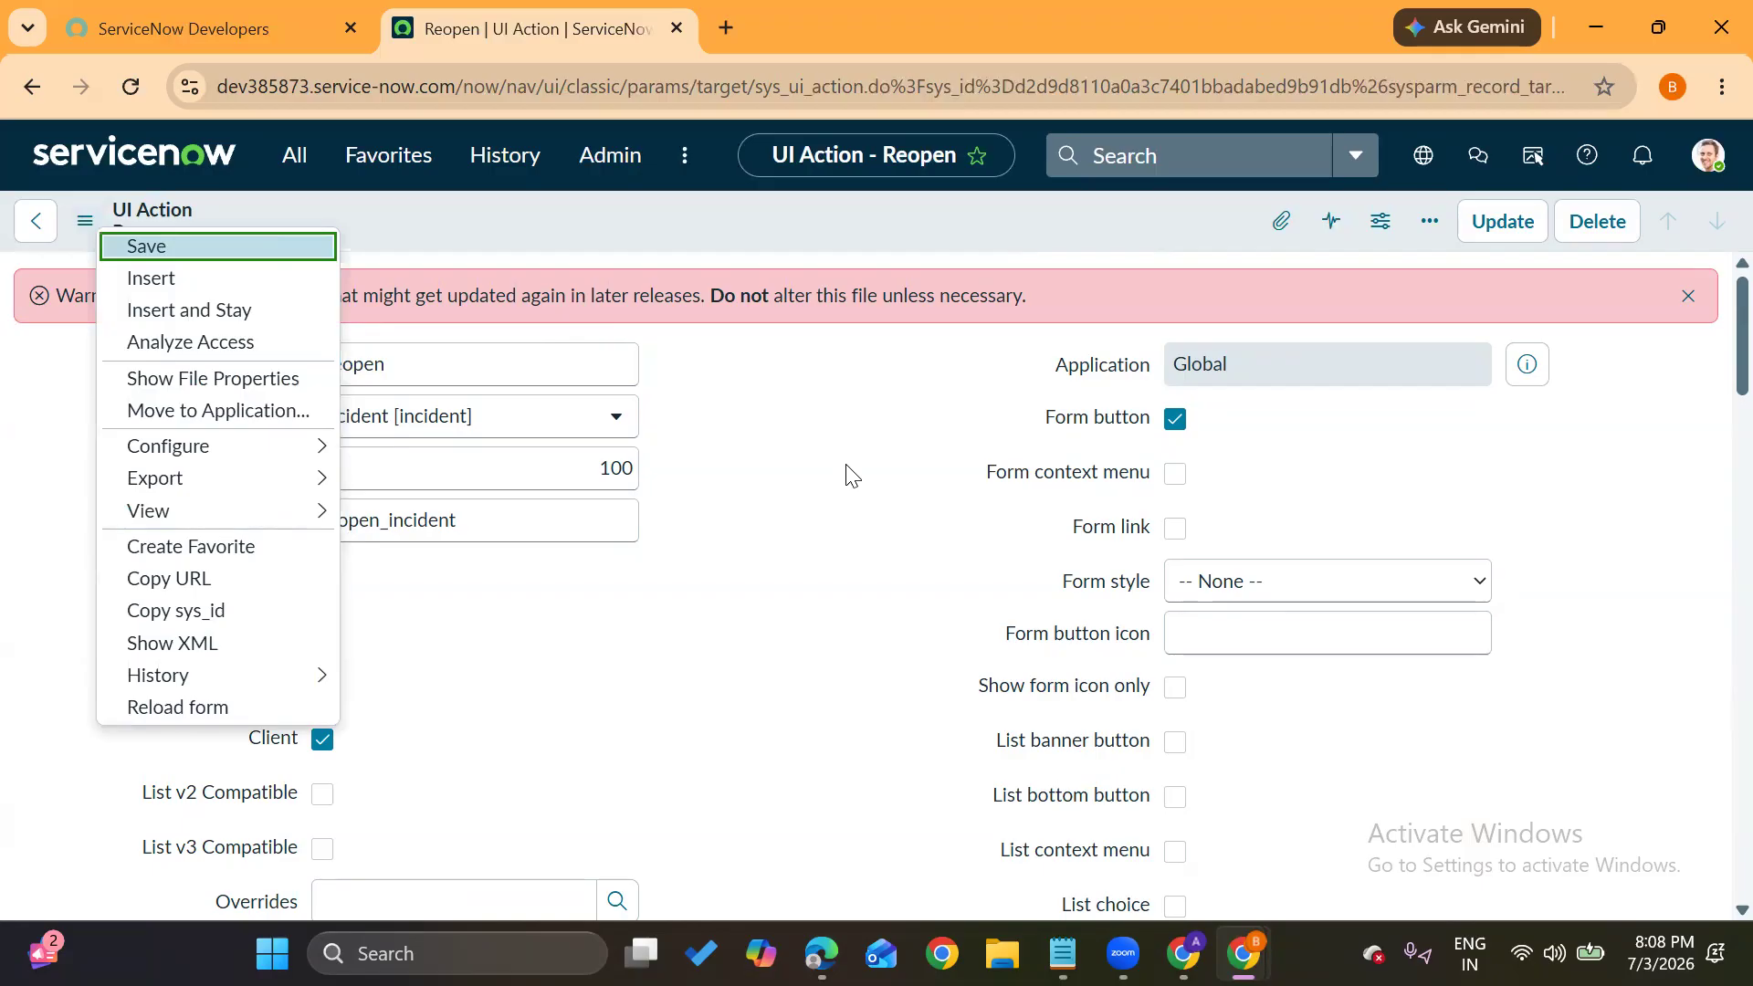
key(Return)
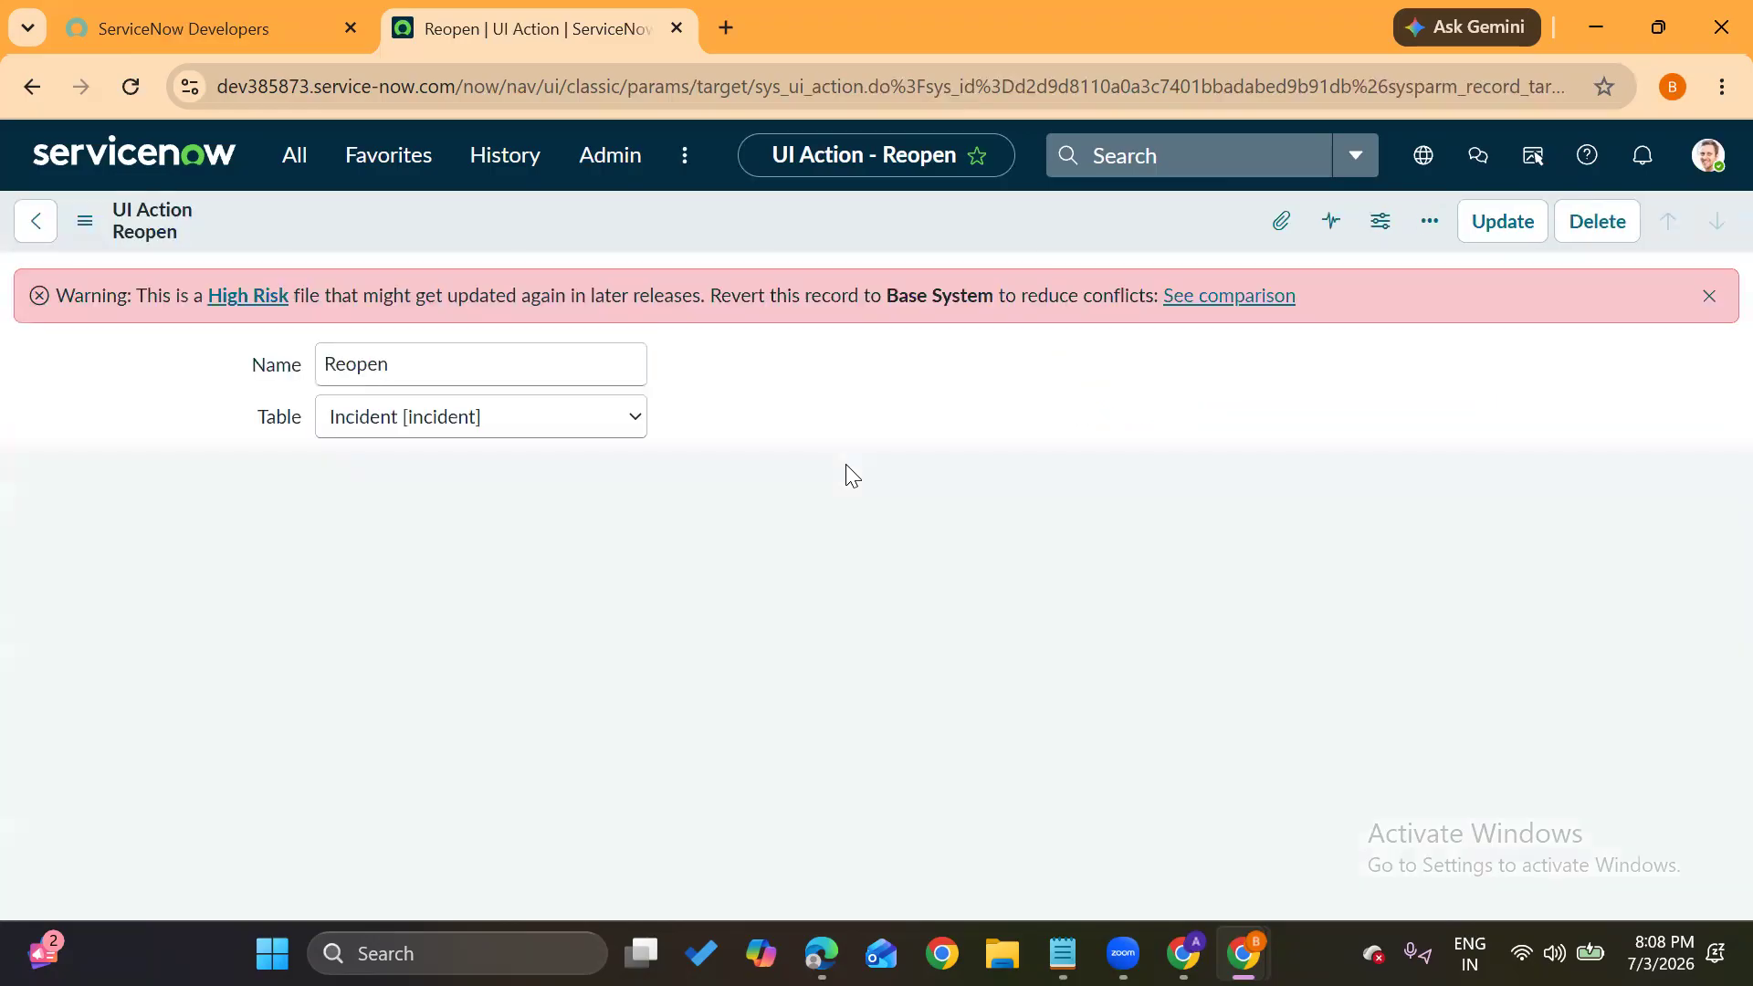
scroll(790, 421, down, 9)
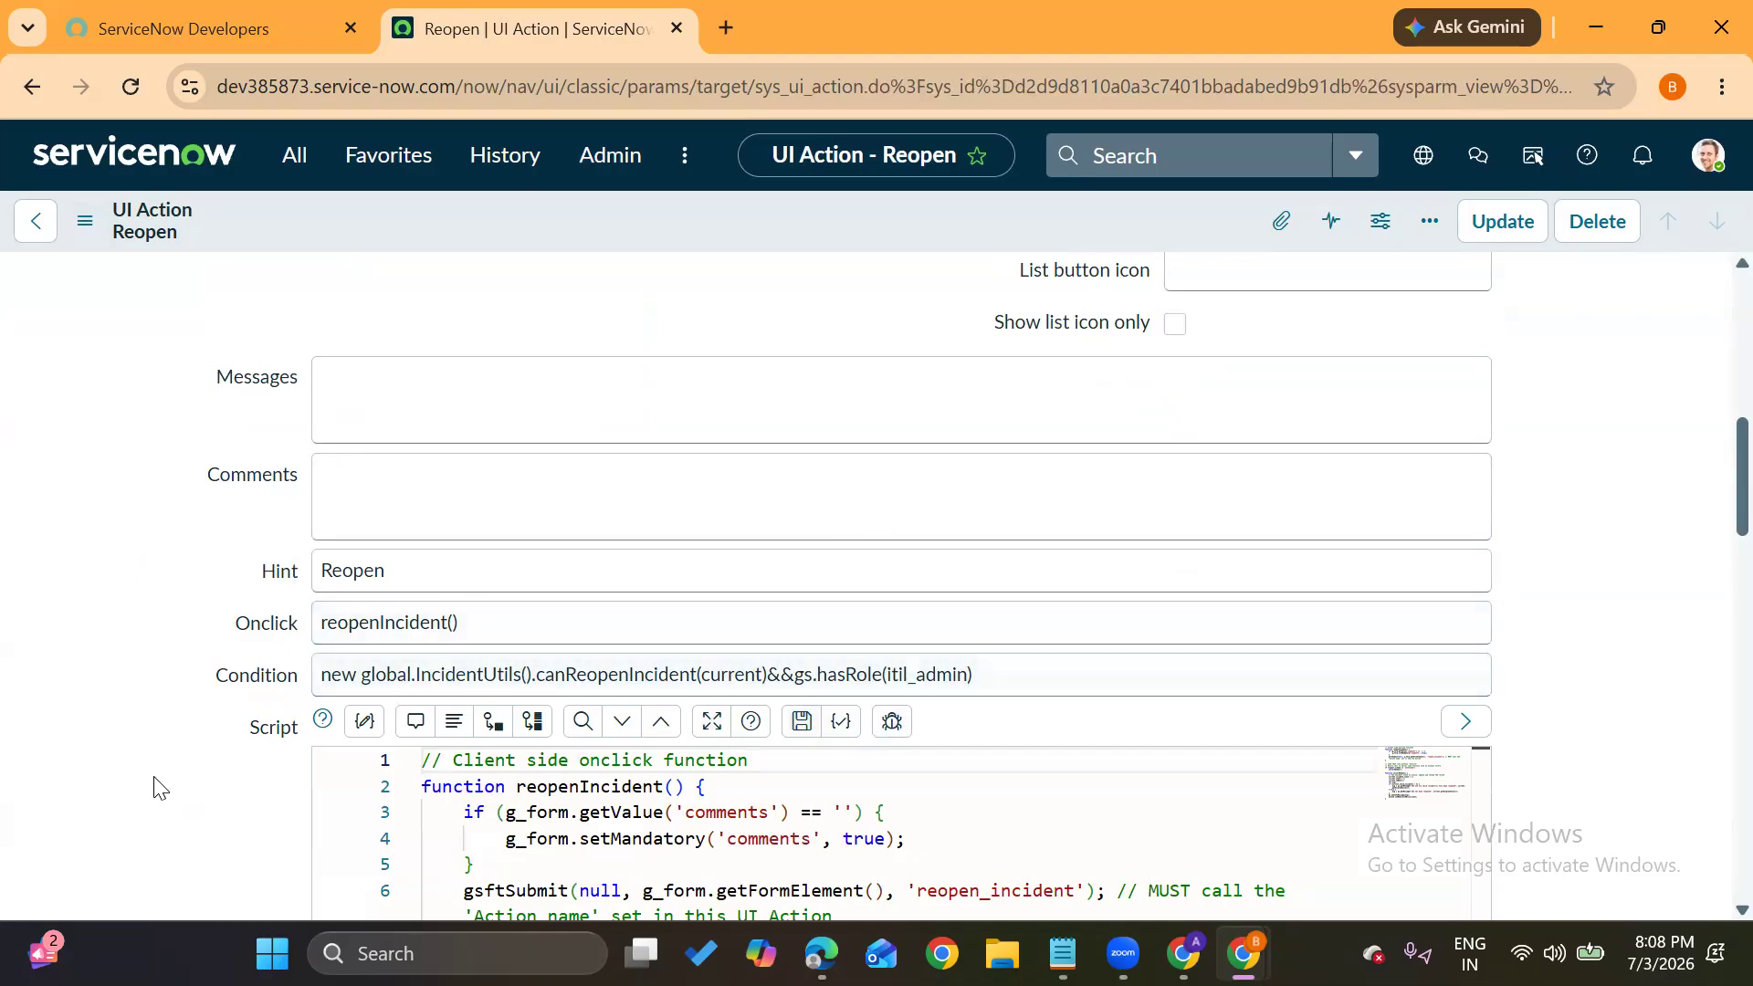
scroll(157, 787, up, 10)
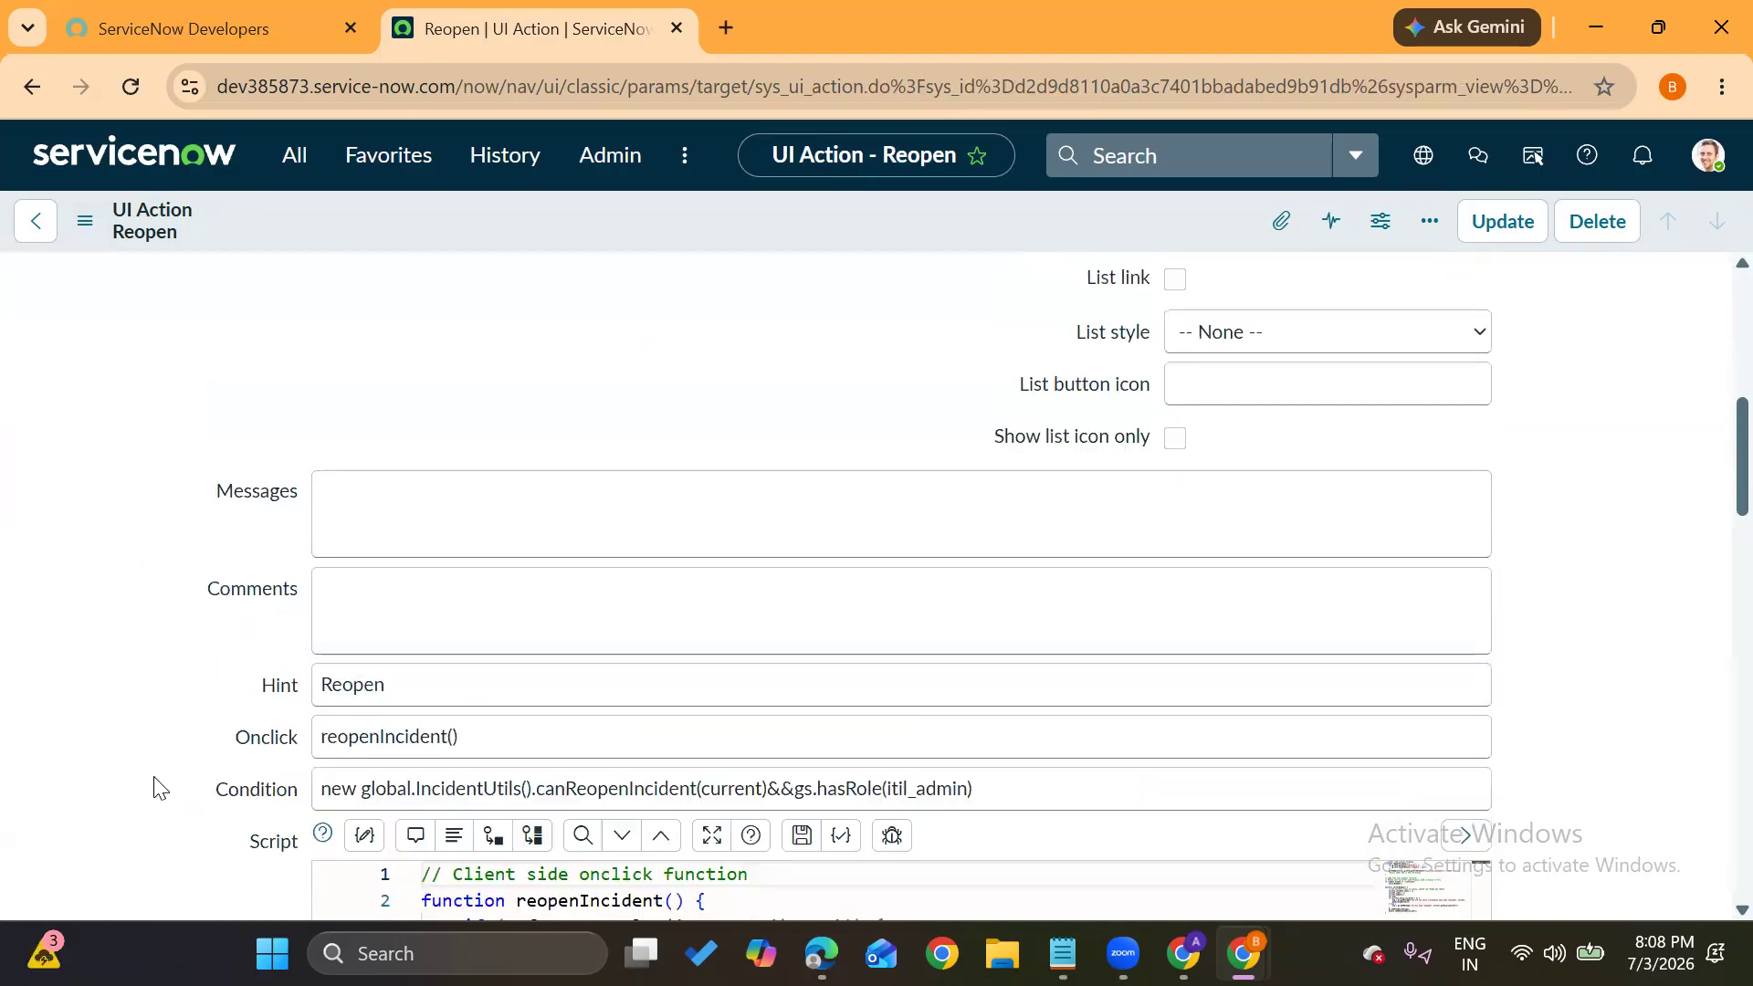
click(118, 169)
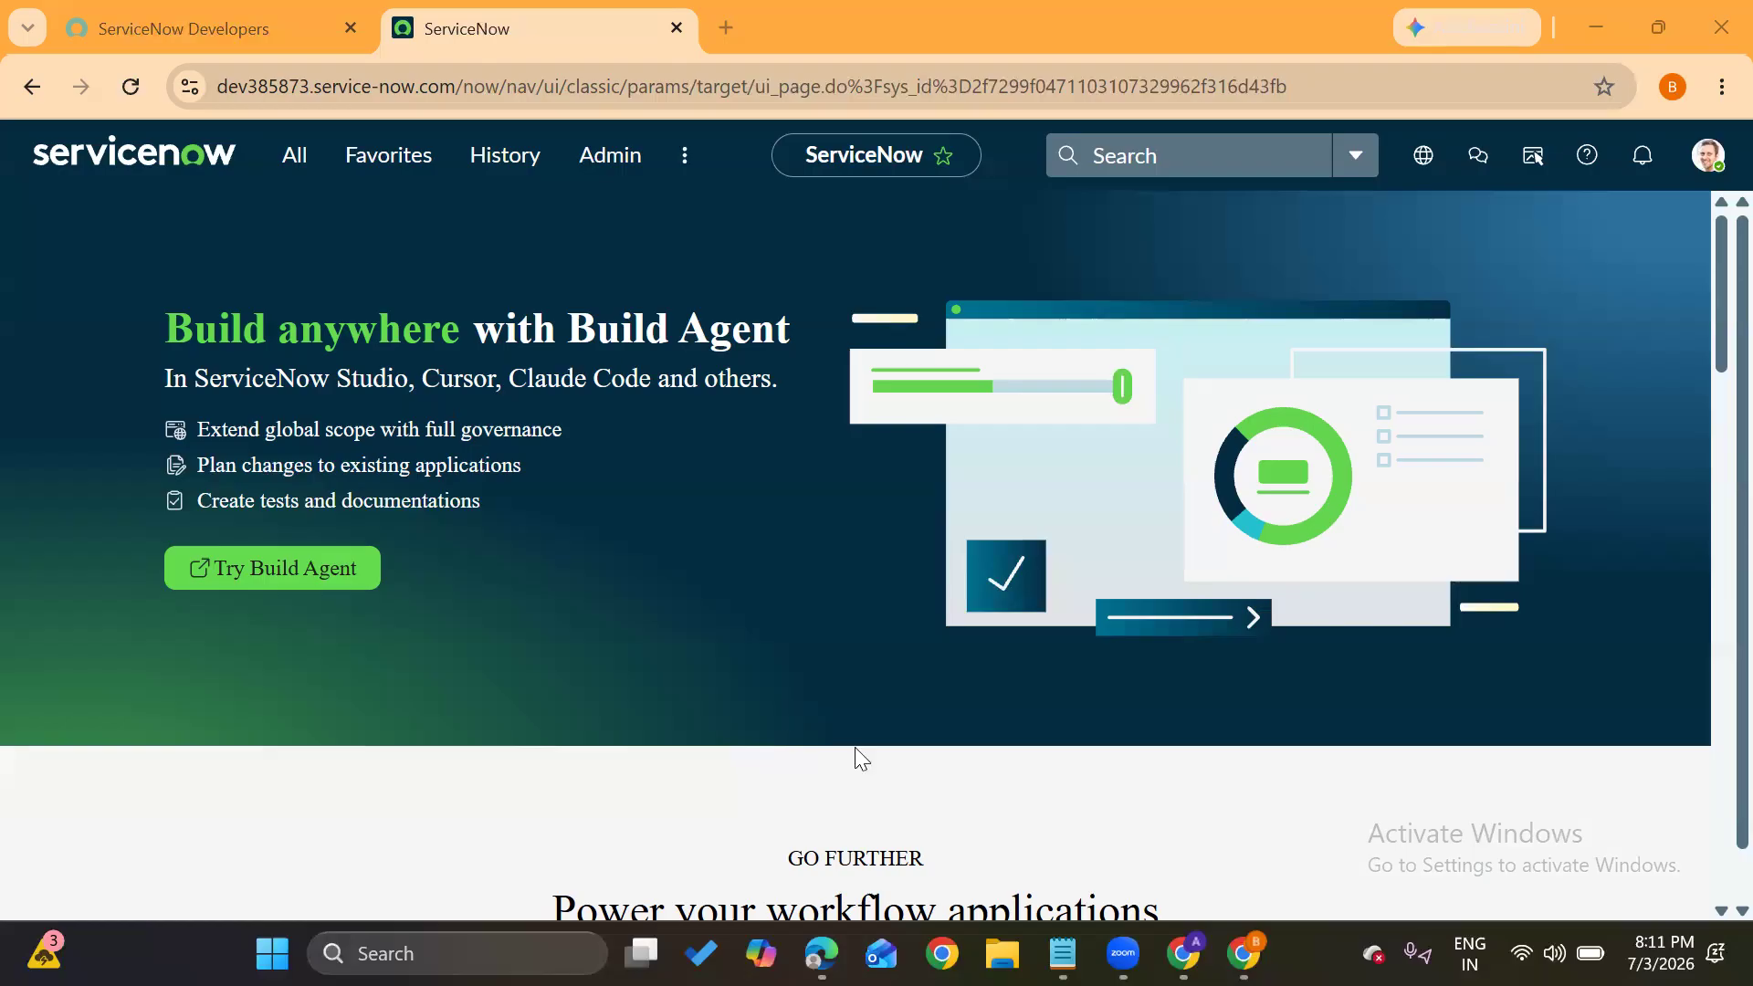
Open the saved Updated Course Content spreadsheet in a new Edge tab
mouse_move(822, 953)
click(814, 794)
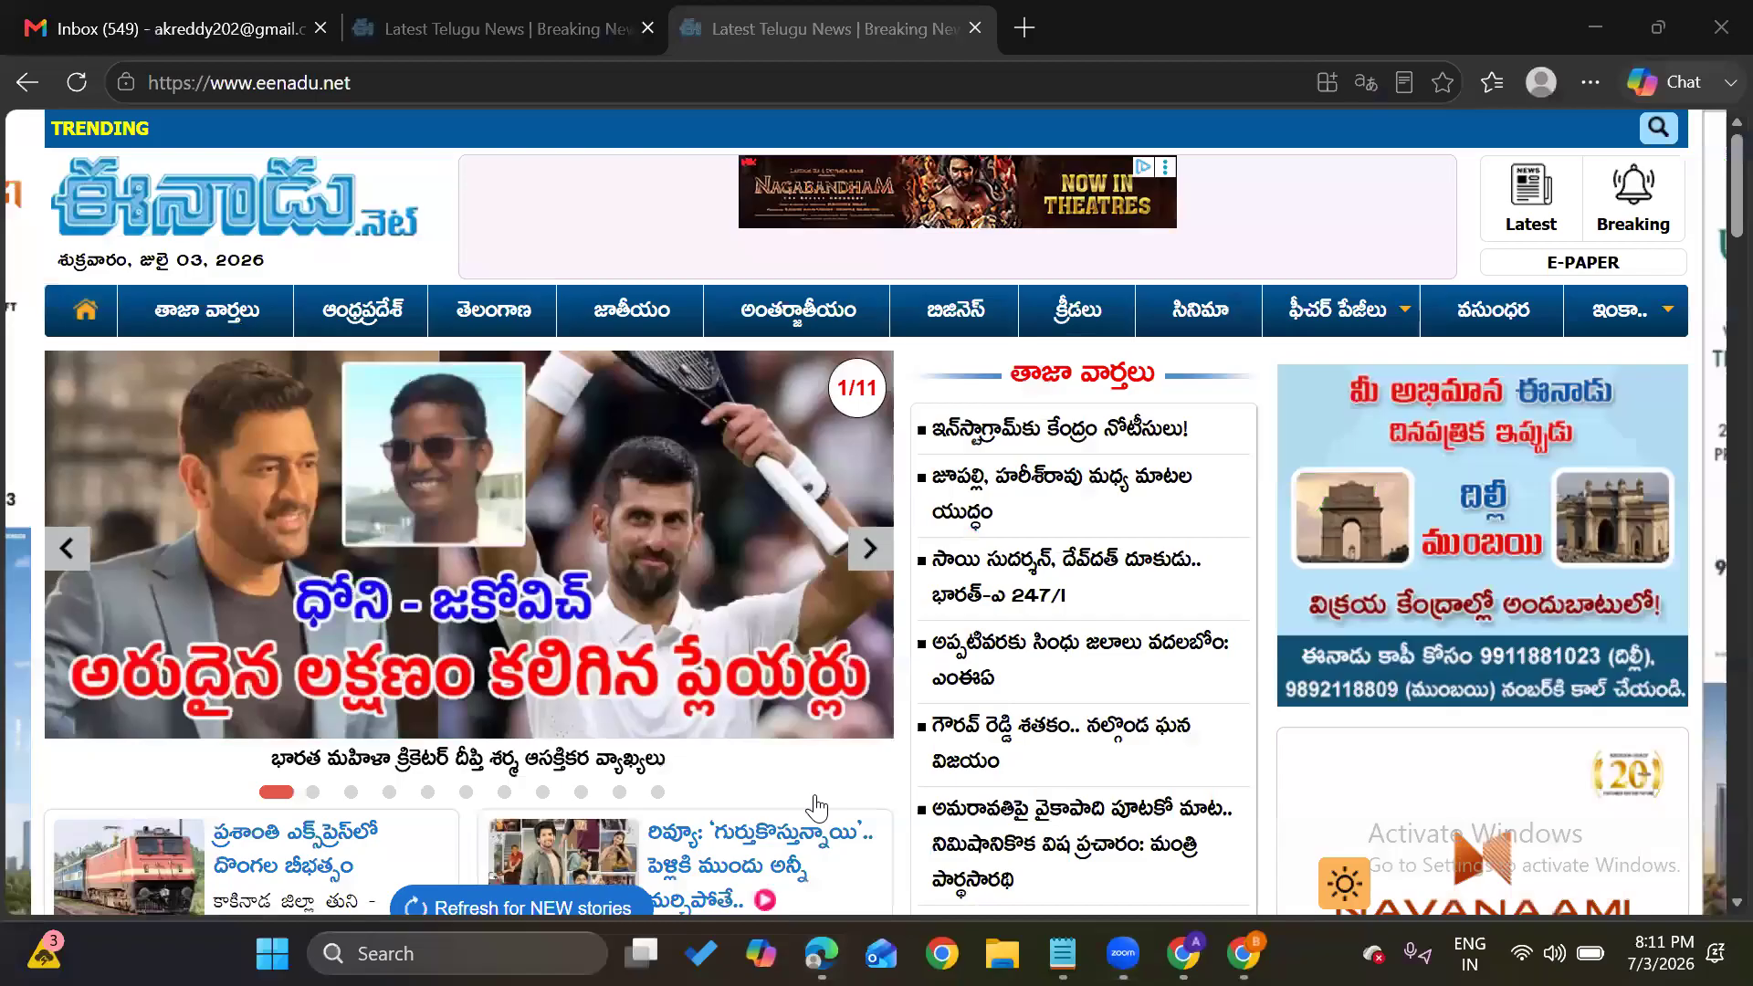
click(1028, 28)
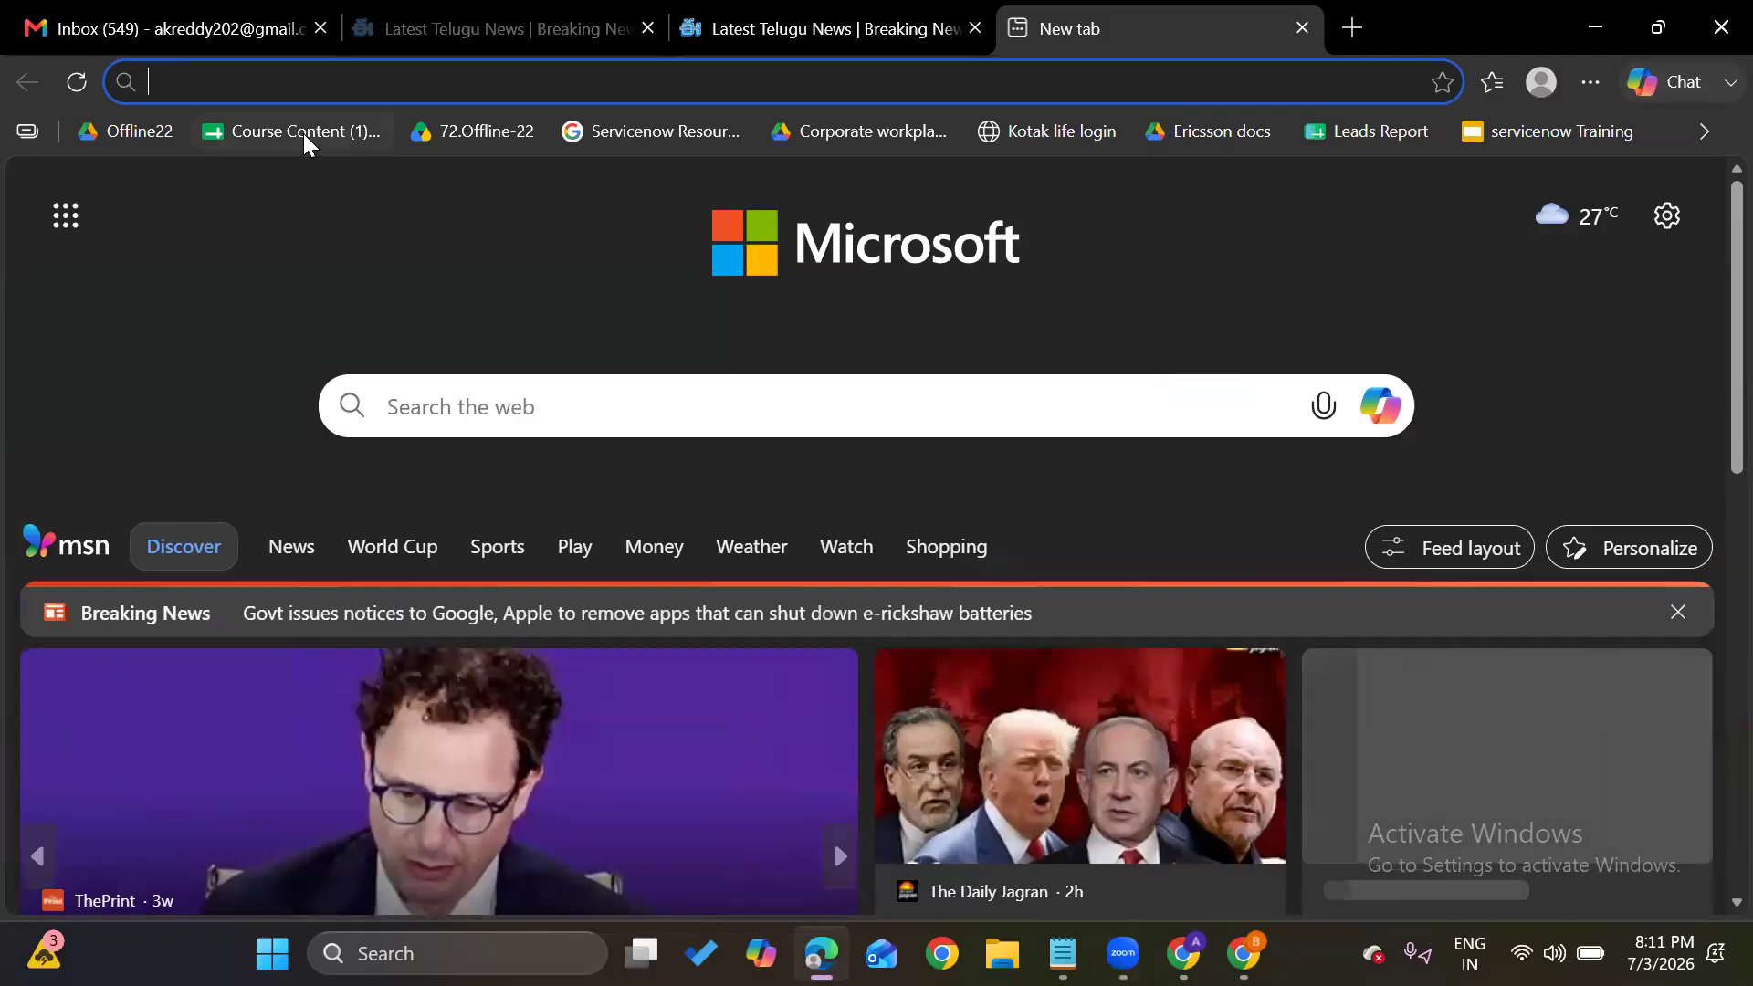
click(303, 134)
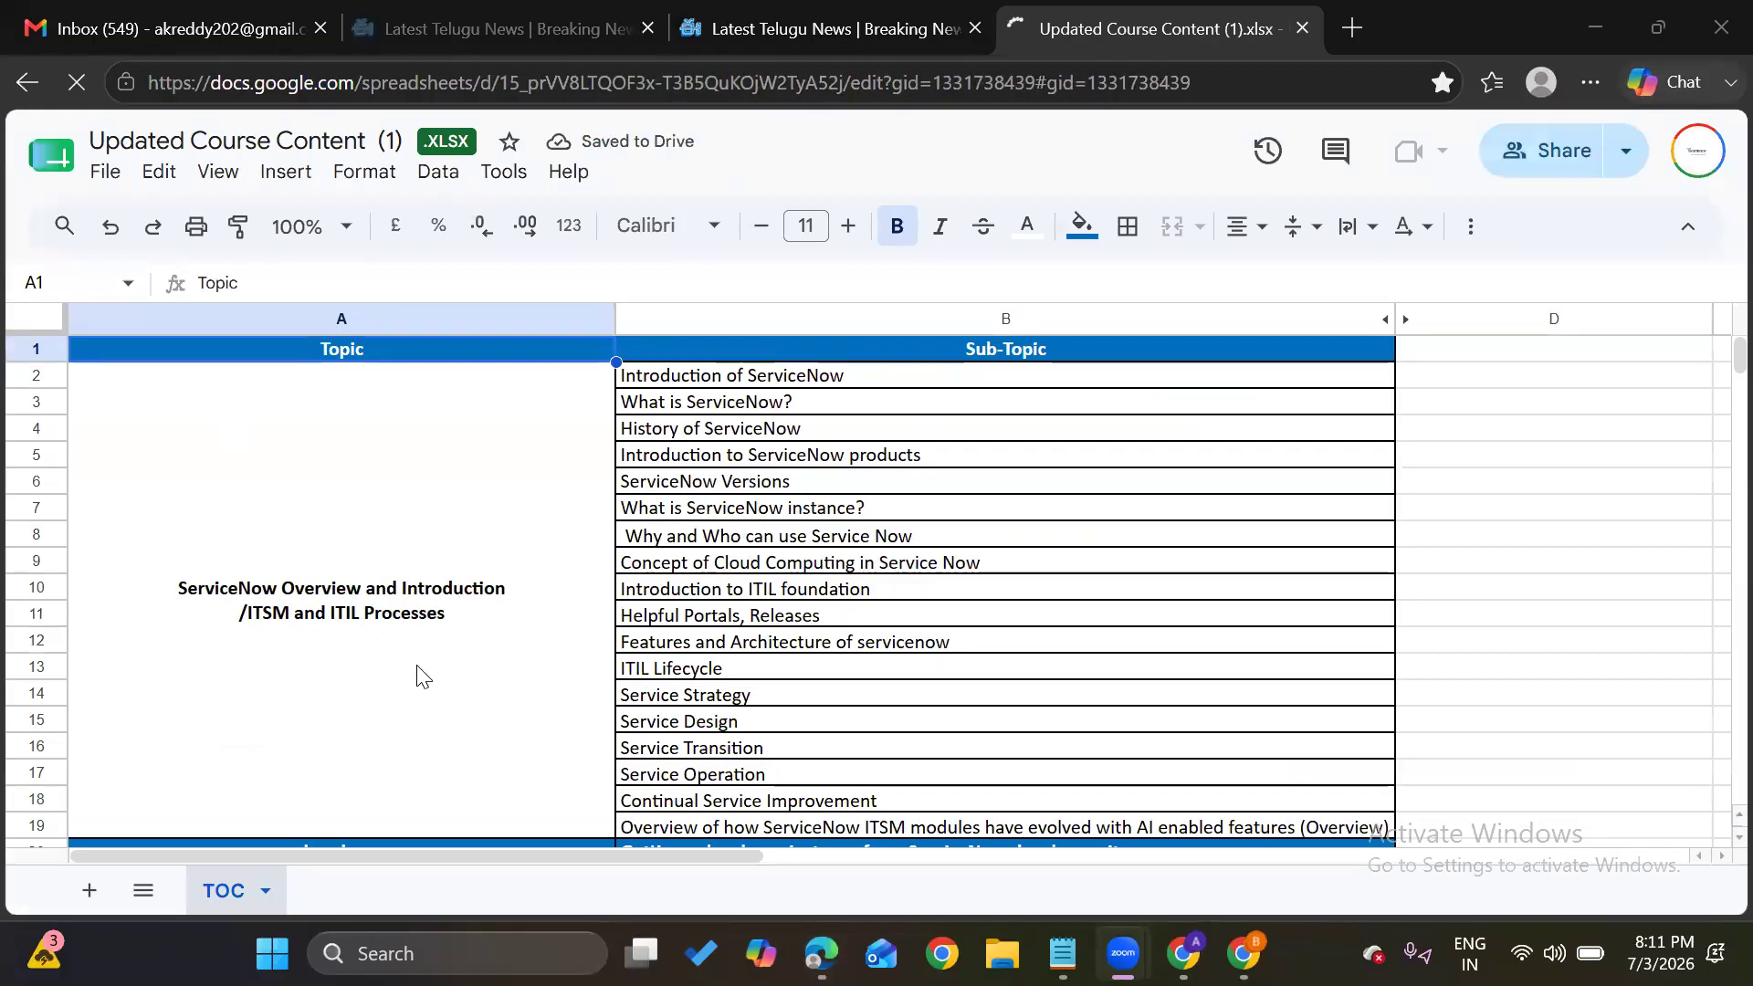
Review TOC topics from Elevate Role and Next Experience UI through Creating an Application, ACL
scroll(400, 554, down, 2)
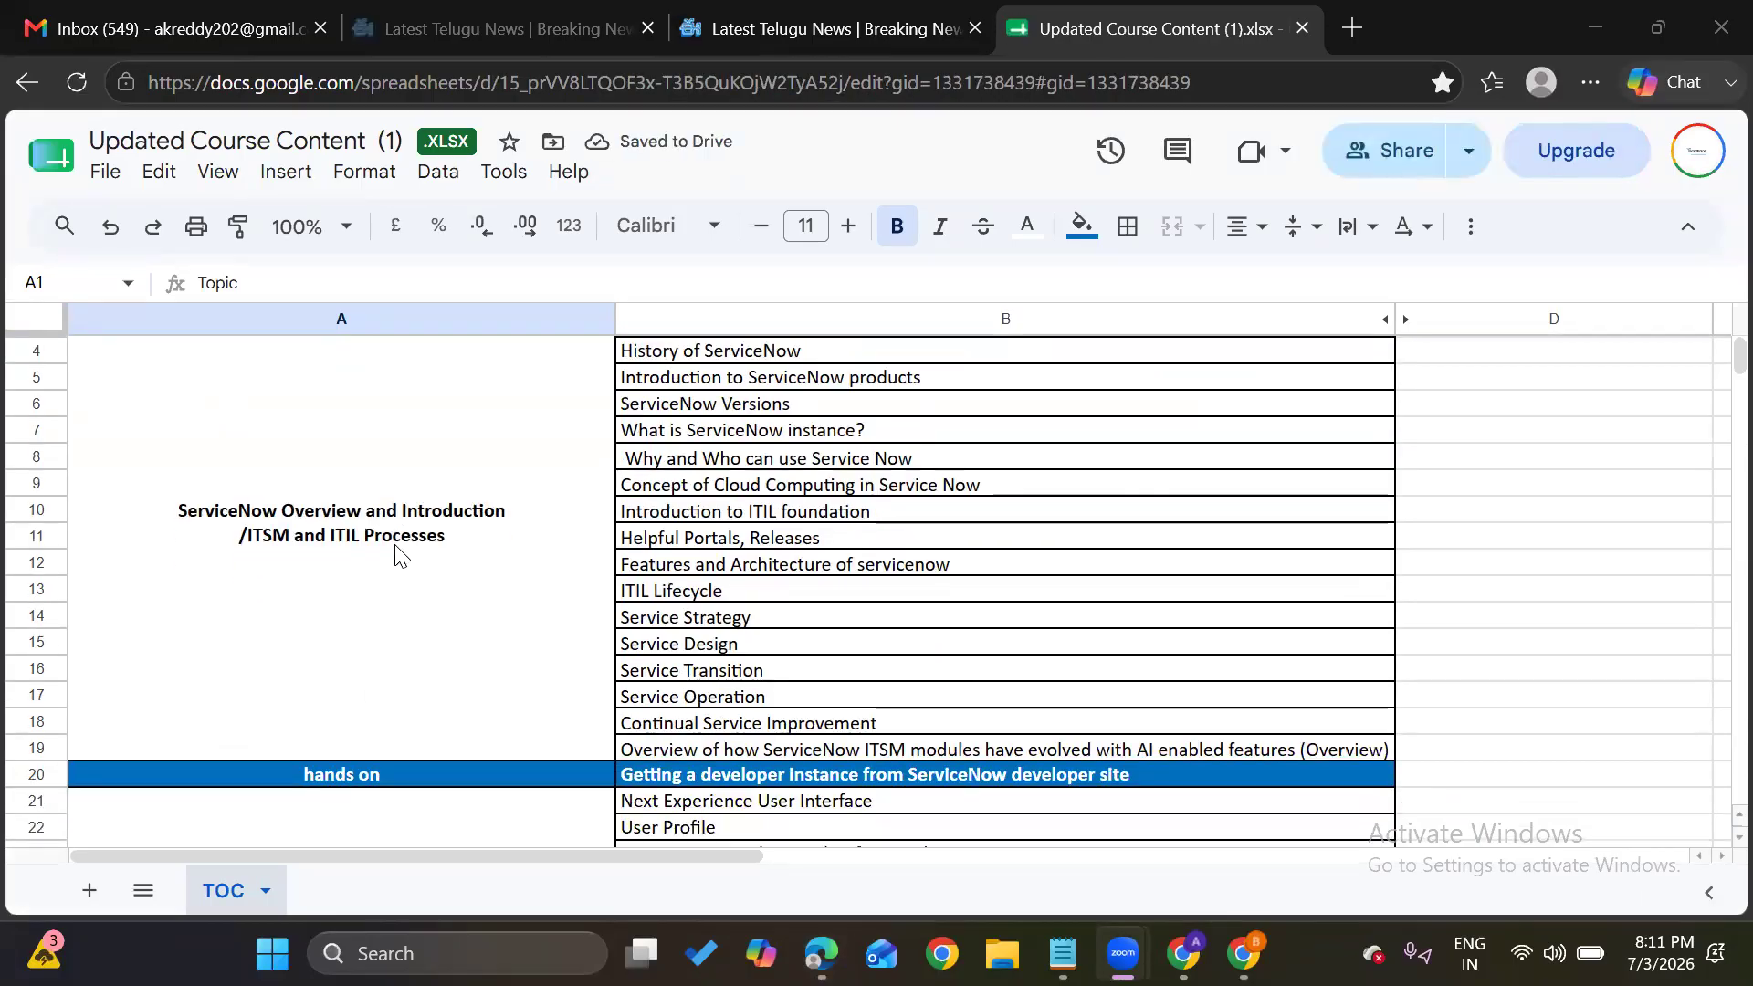
scroll(400, 554, down, 5)
scroll(394, 603, up, 1)
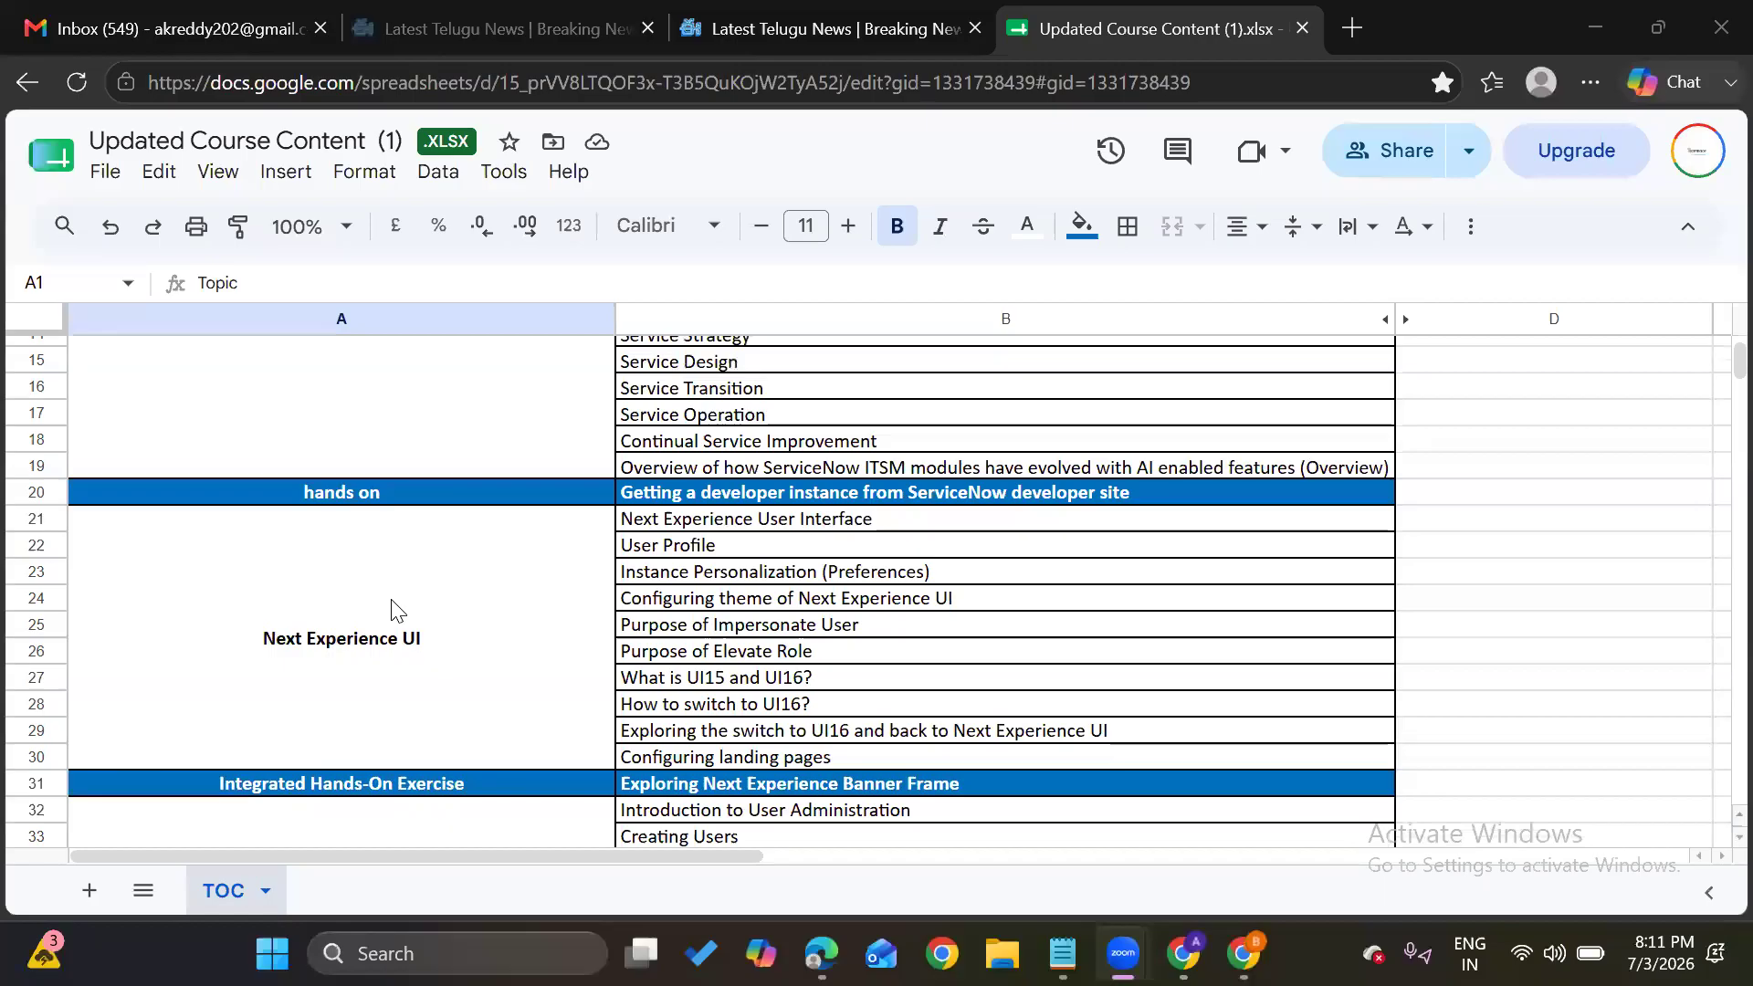
click(658, 654)
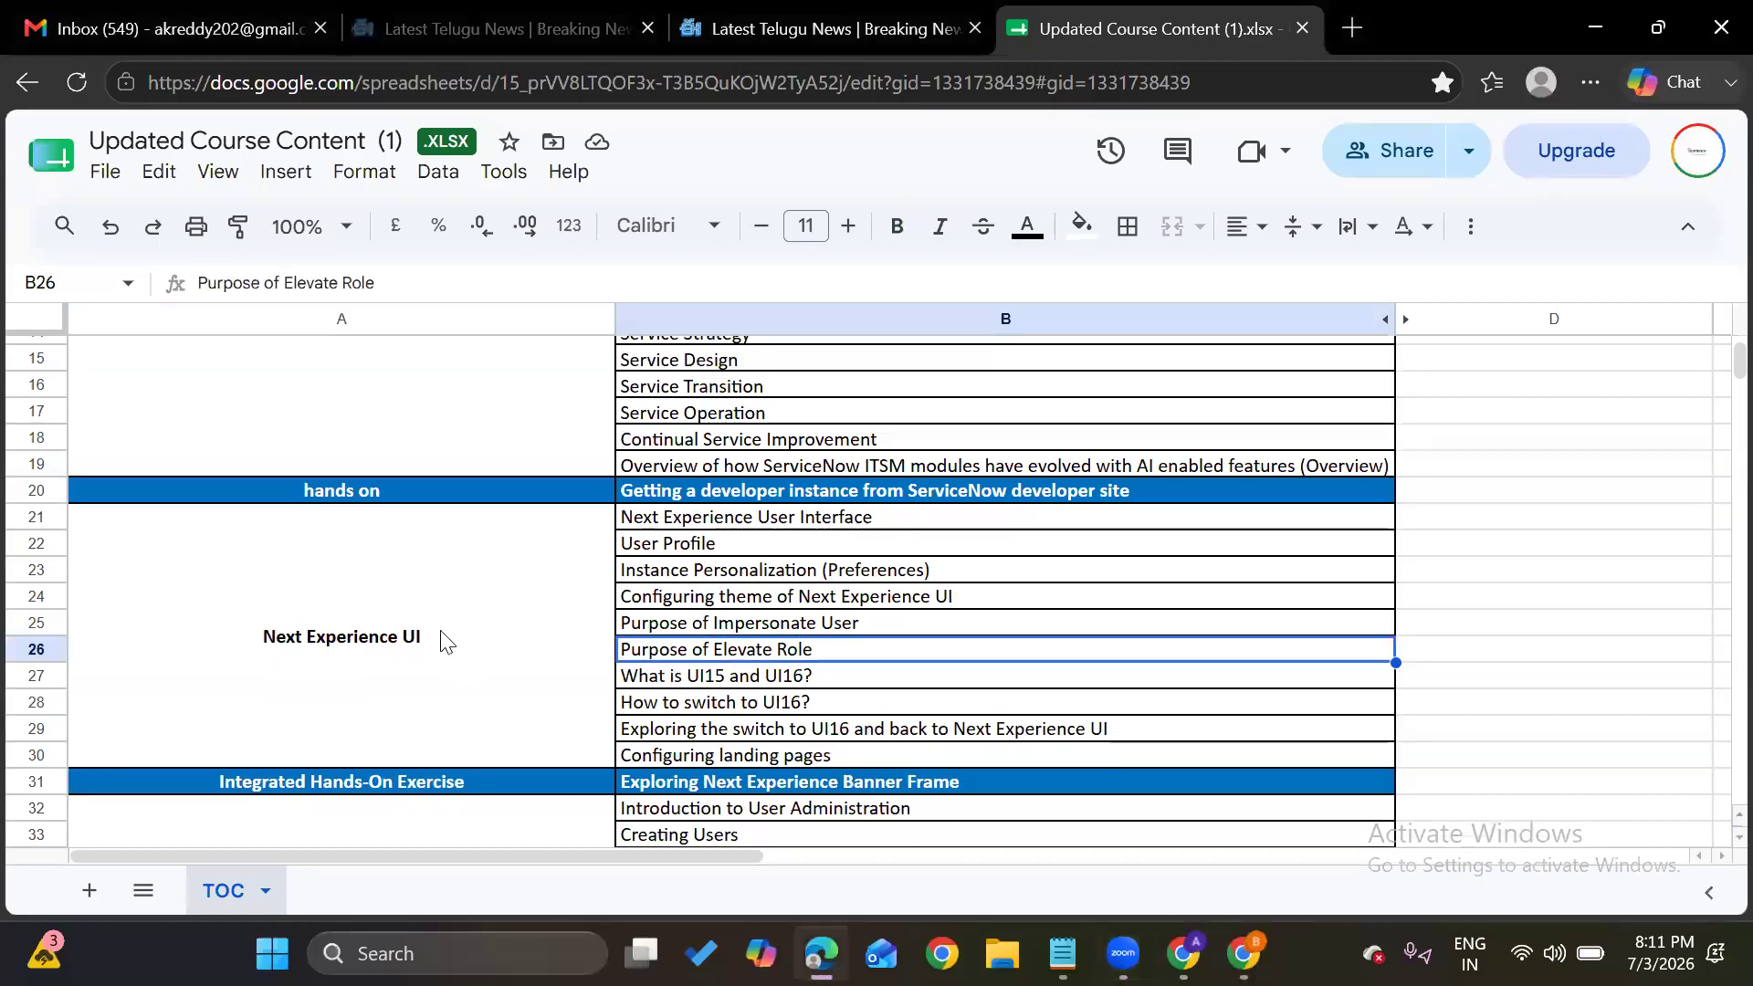
click(445, 639)
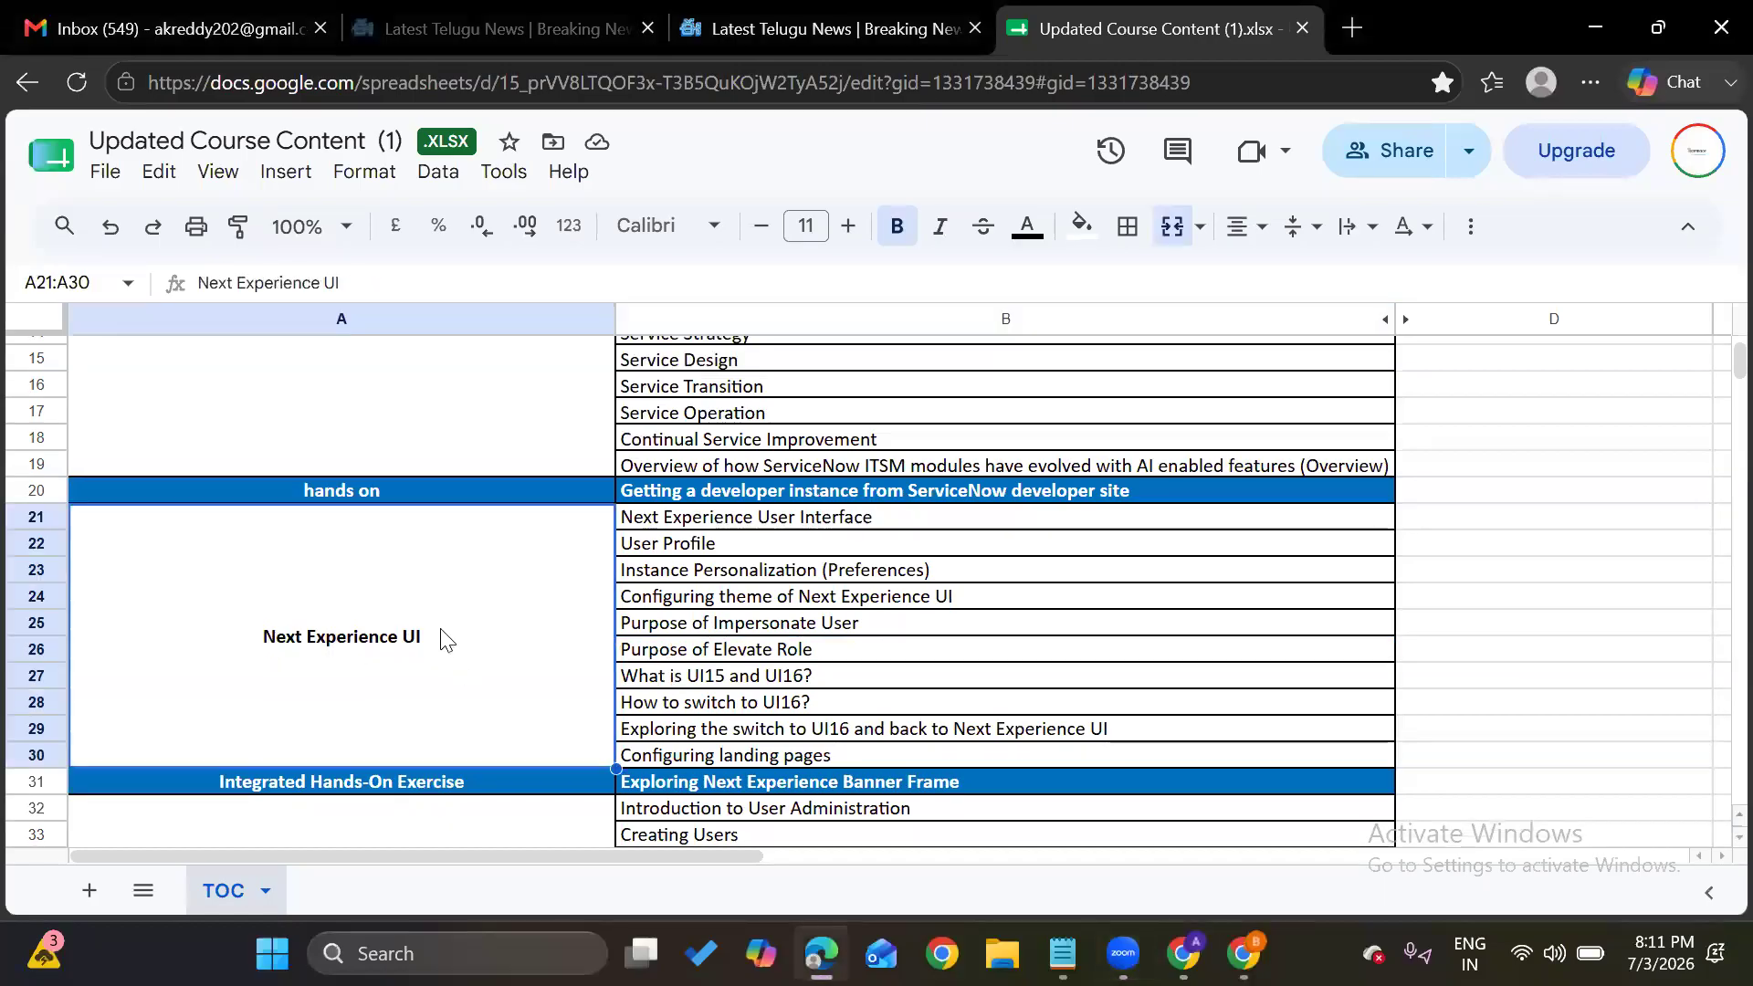
click(694, 606)
scroll(486, 642, down, 5)
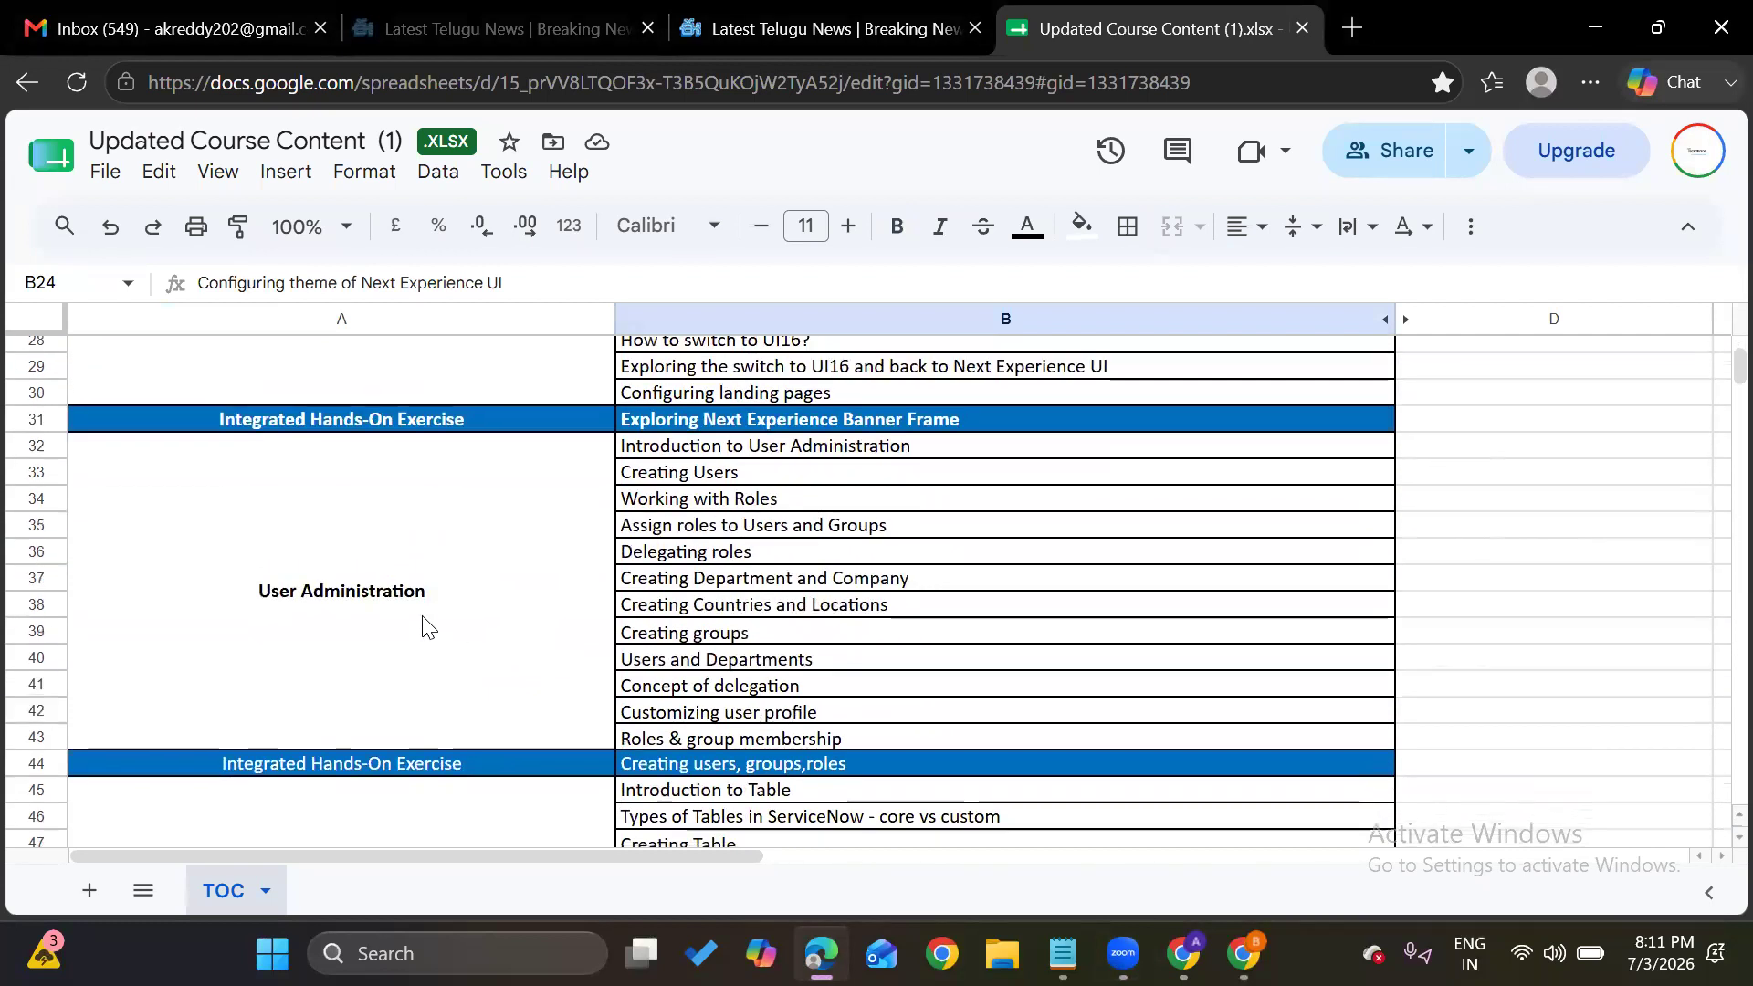
click(393, 613)
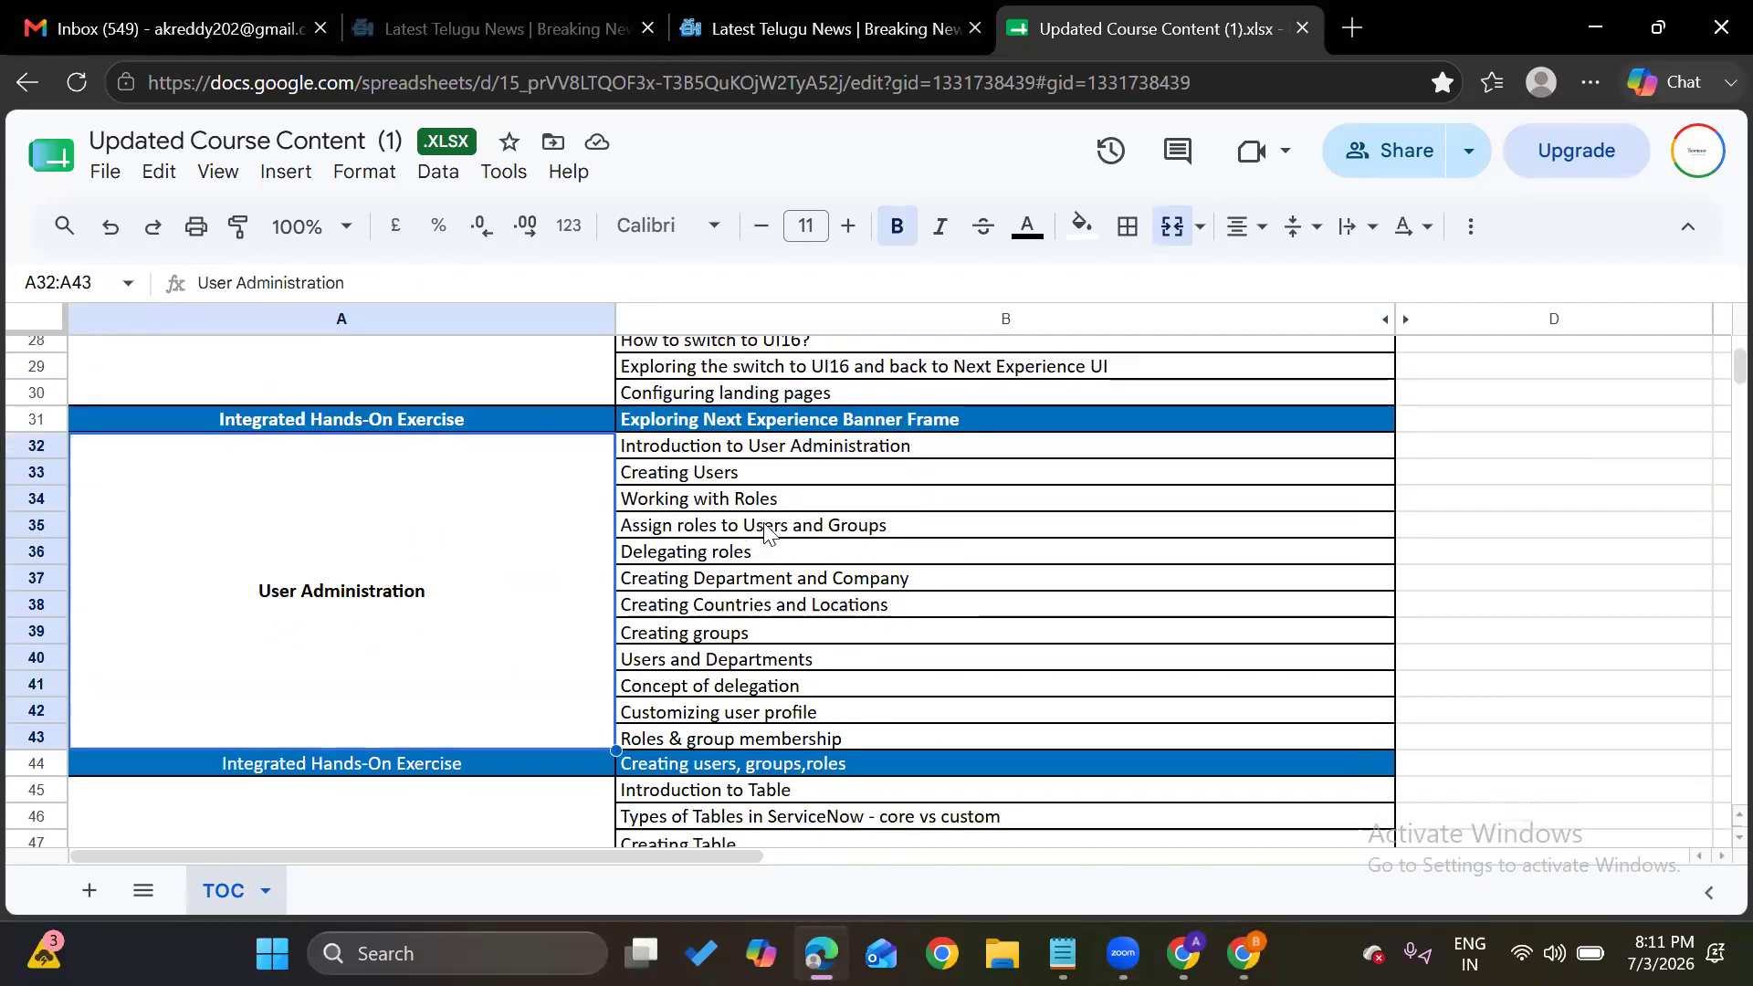
scroll(407, 633, down, 1)
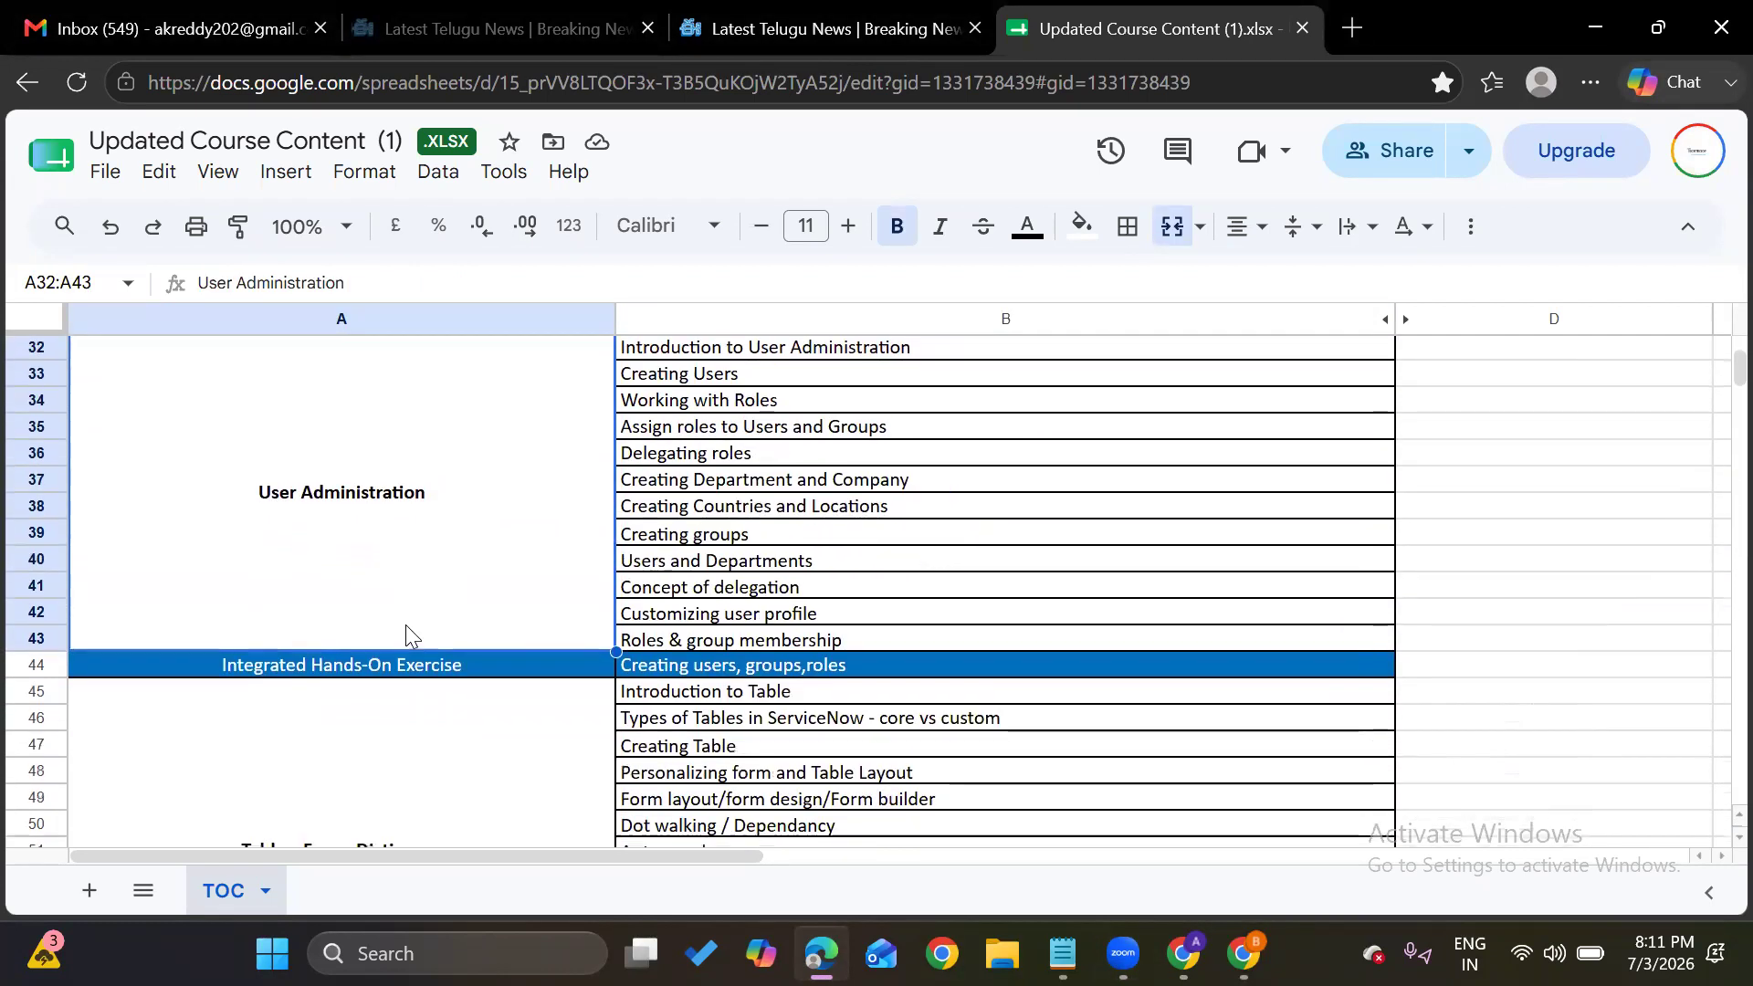
scroll(405, 626, down, 1)
scroll(403, 630, up, 2)
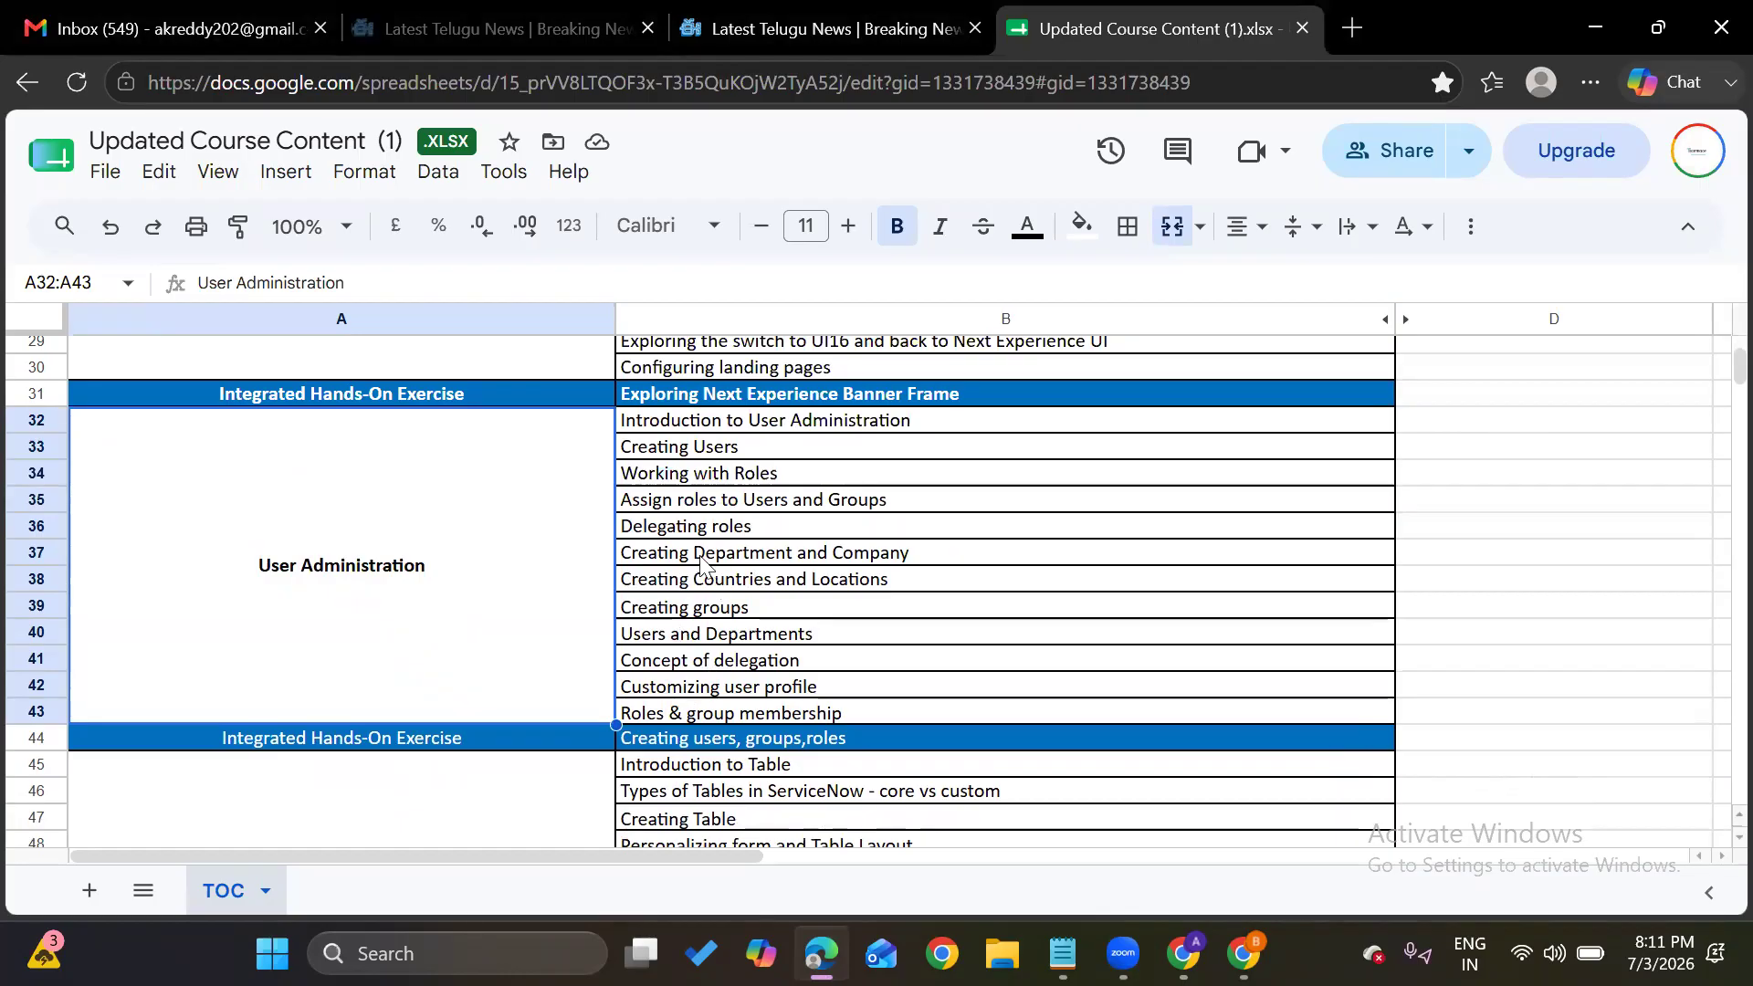
scroll(471, 606, down, 5)
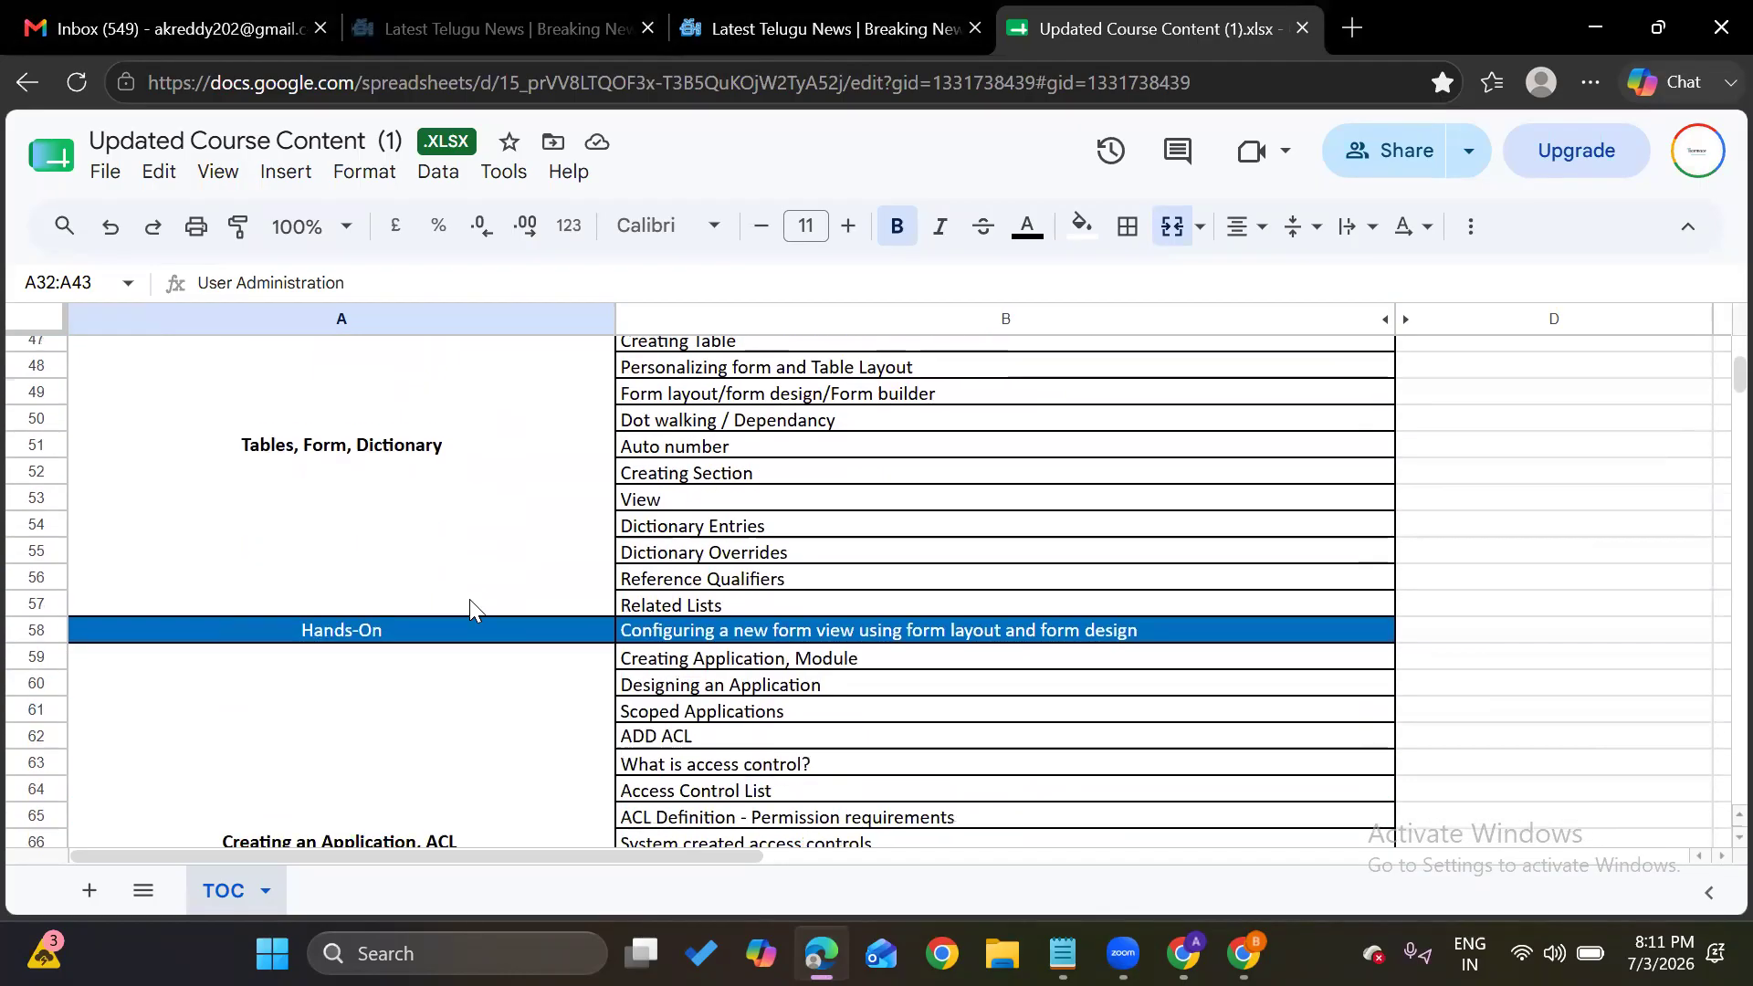
click(398, 539)
scroll(398, 539, up, 1)
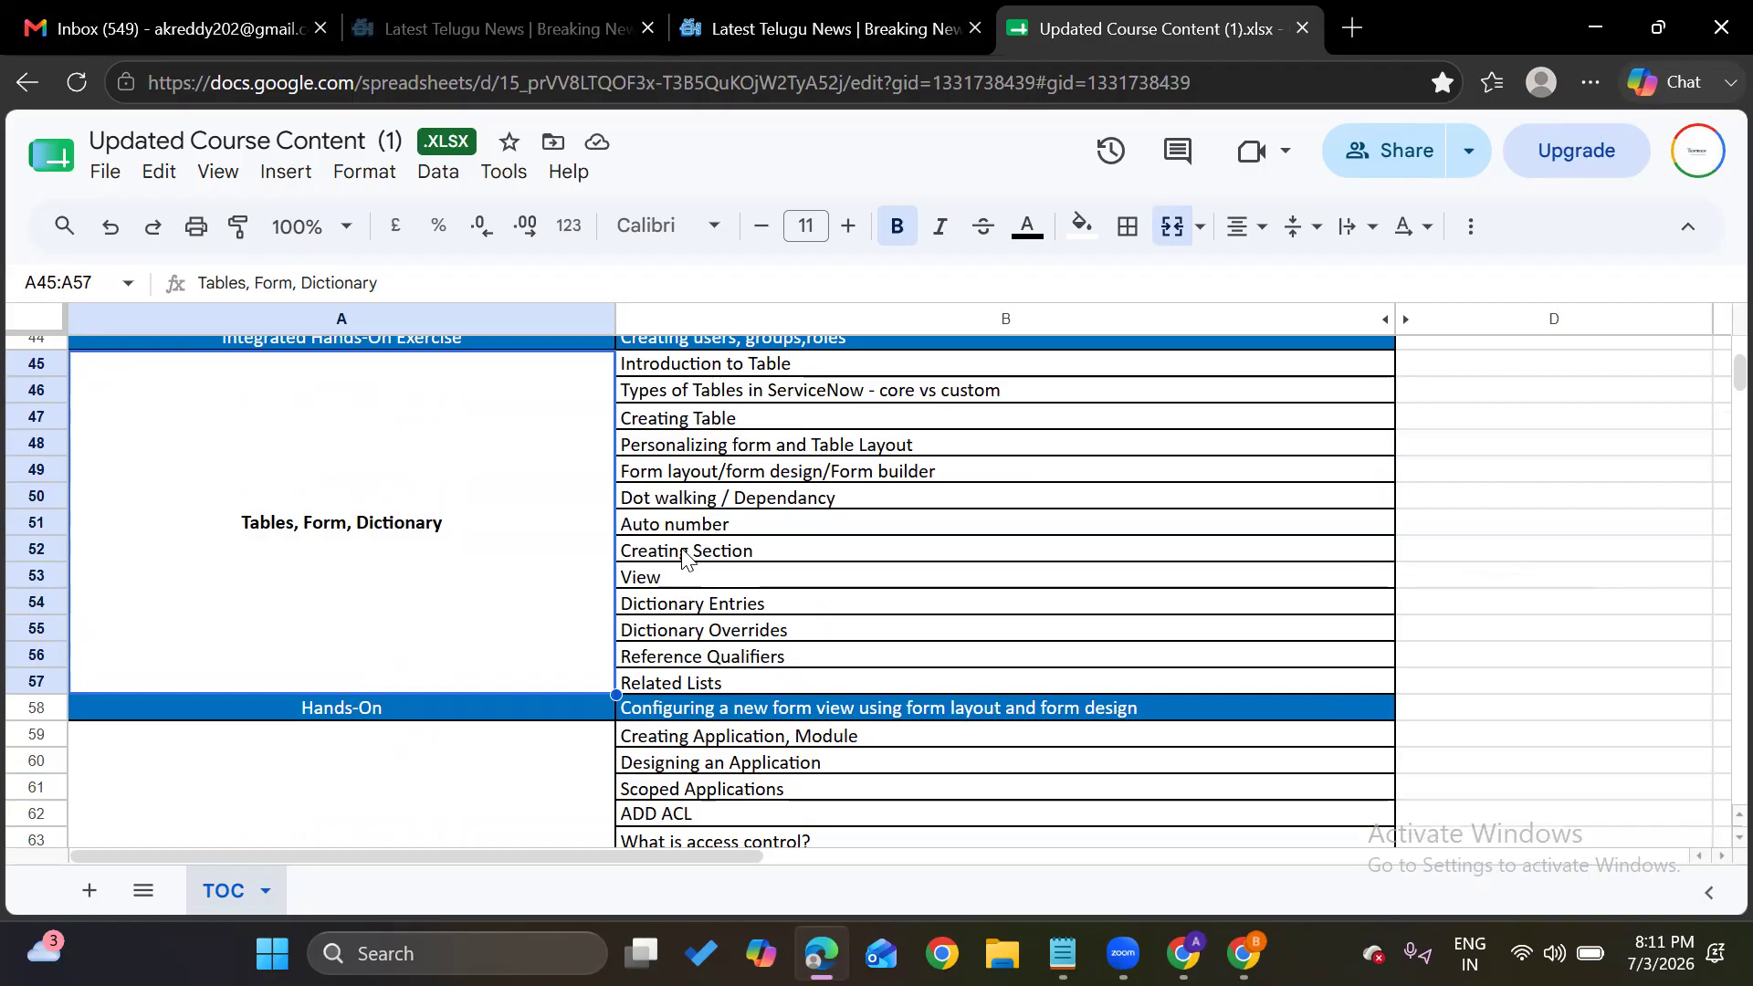
scroll(685, 557, down, 4)
click(436, 593)
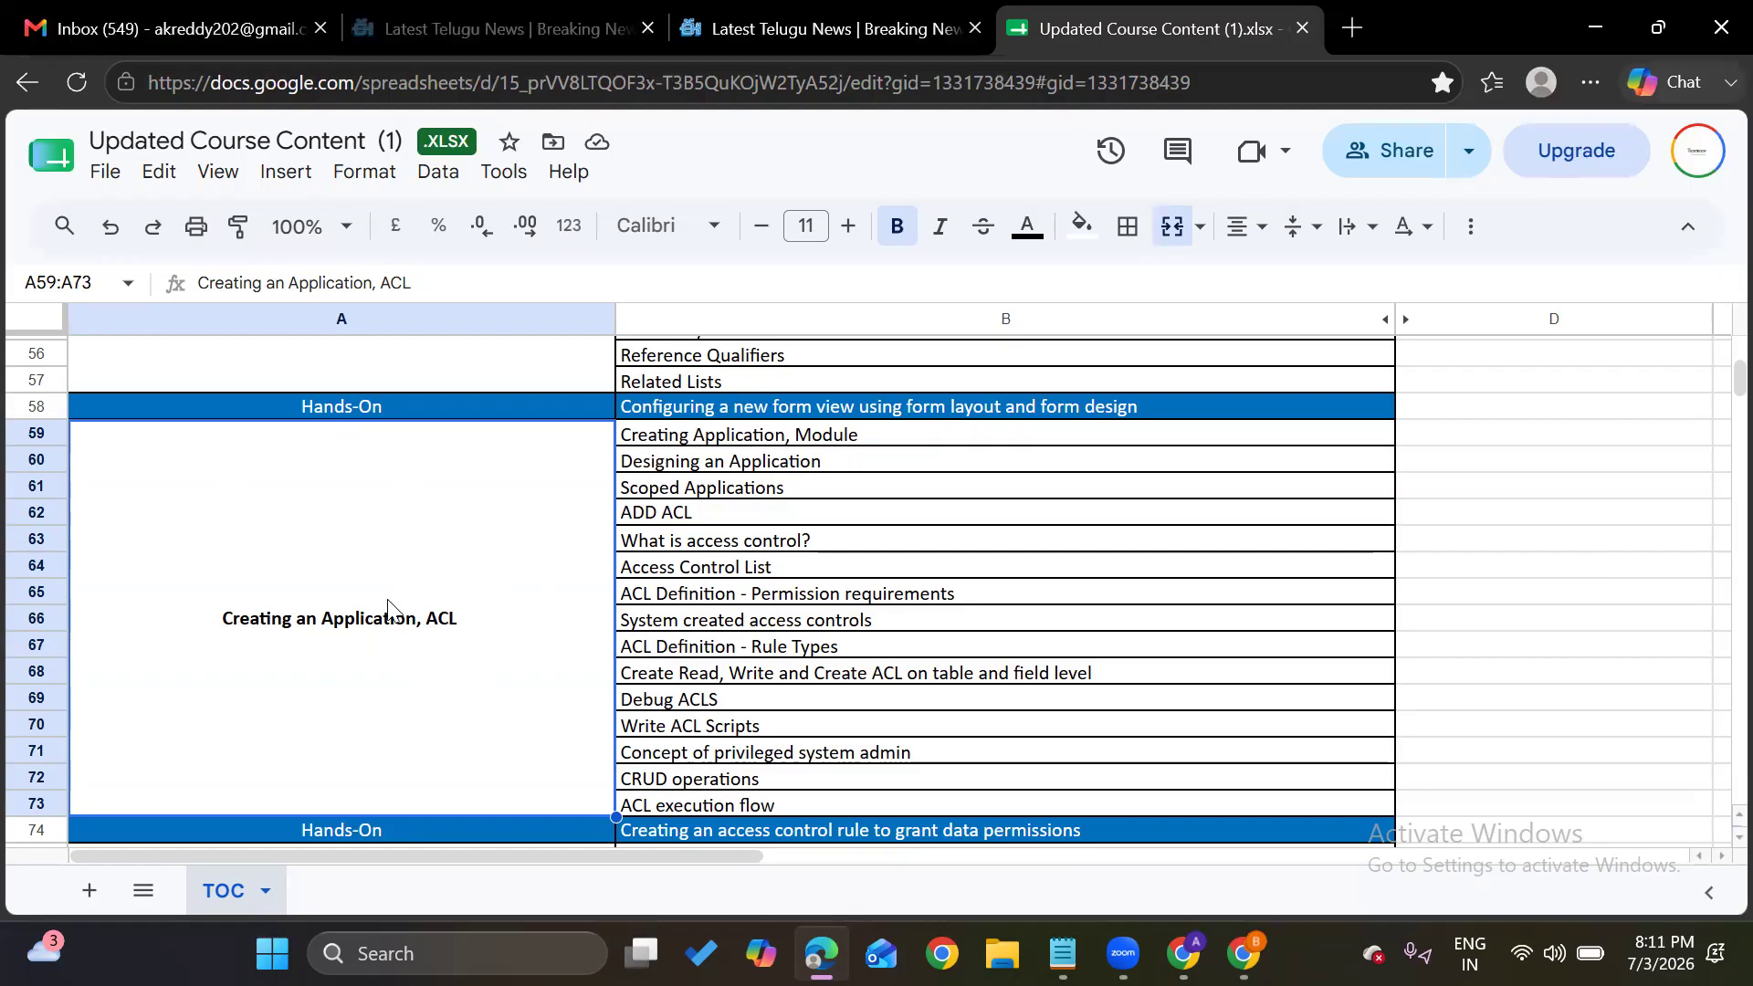
Scroll further down to the JavaScript and UI Policy & Data Policy topics
scroll(382, 662, down, 2)
scroll(383, 659, down, 4)
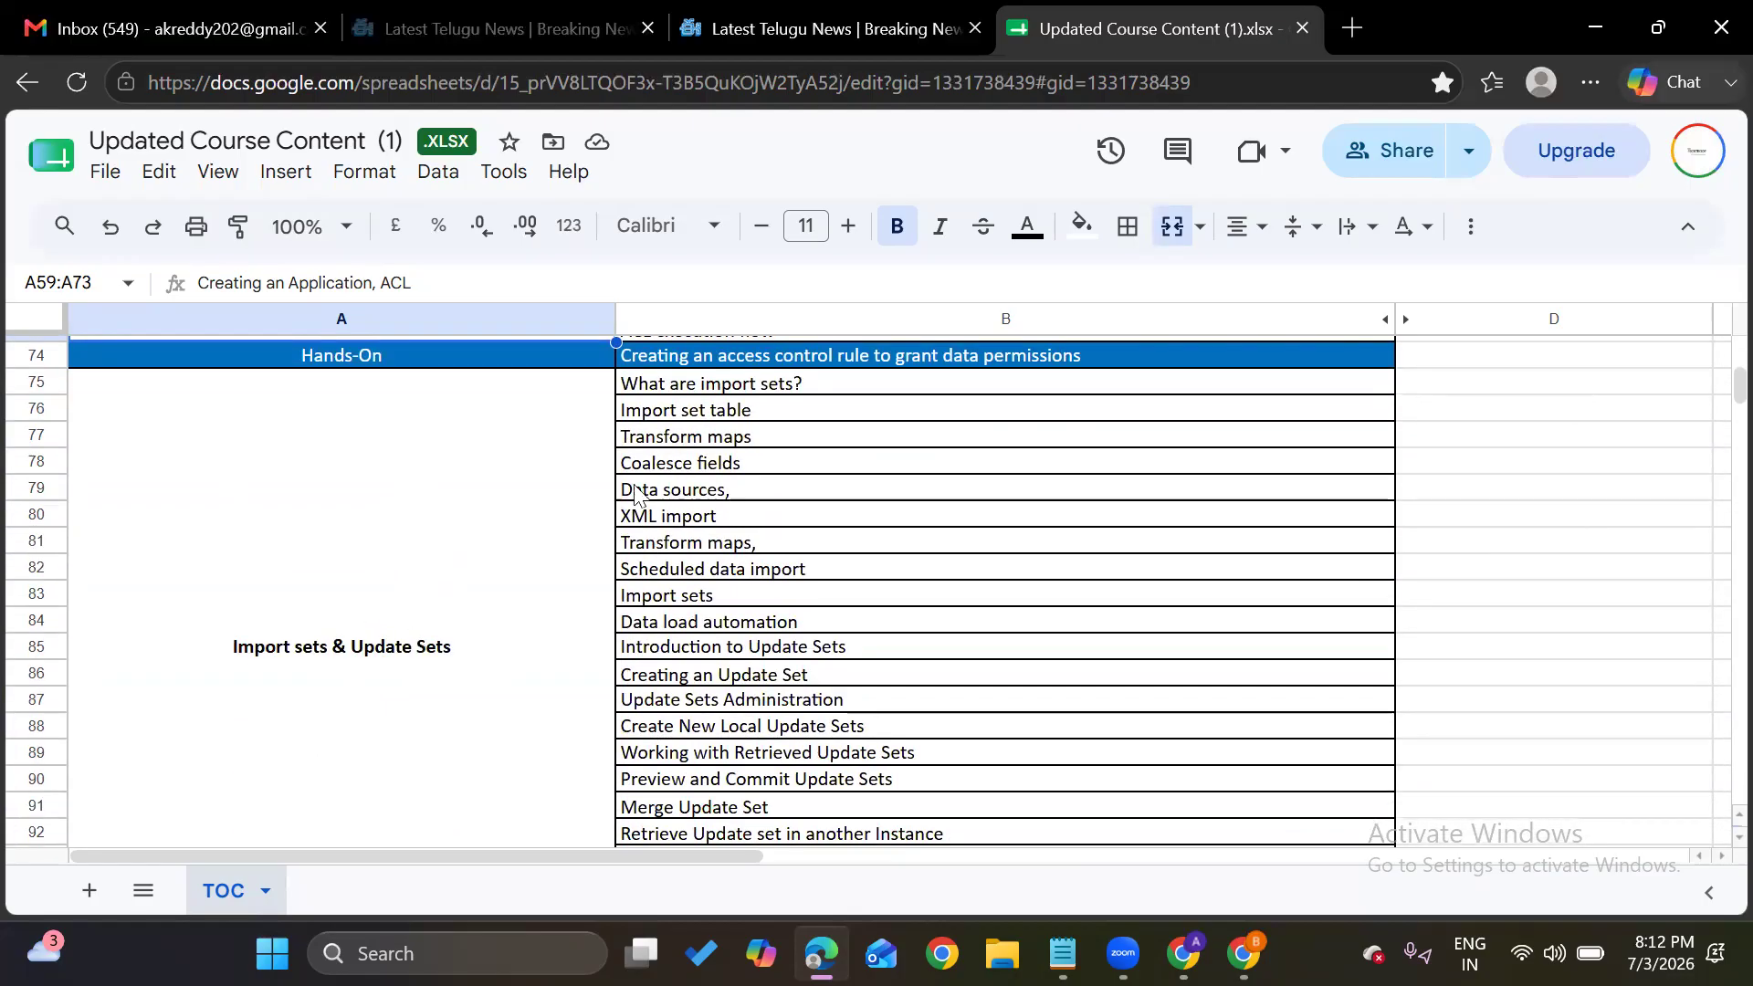
scroll(658, 570, down, 3)
scroll(658, 571, down, 3)
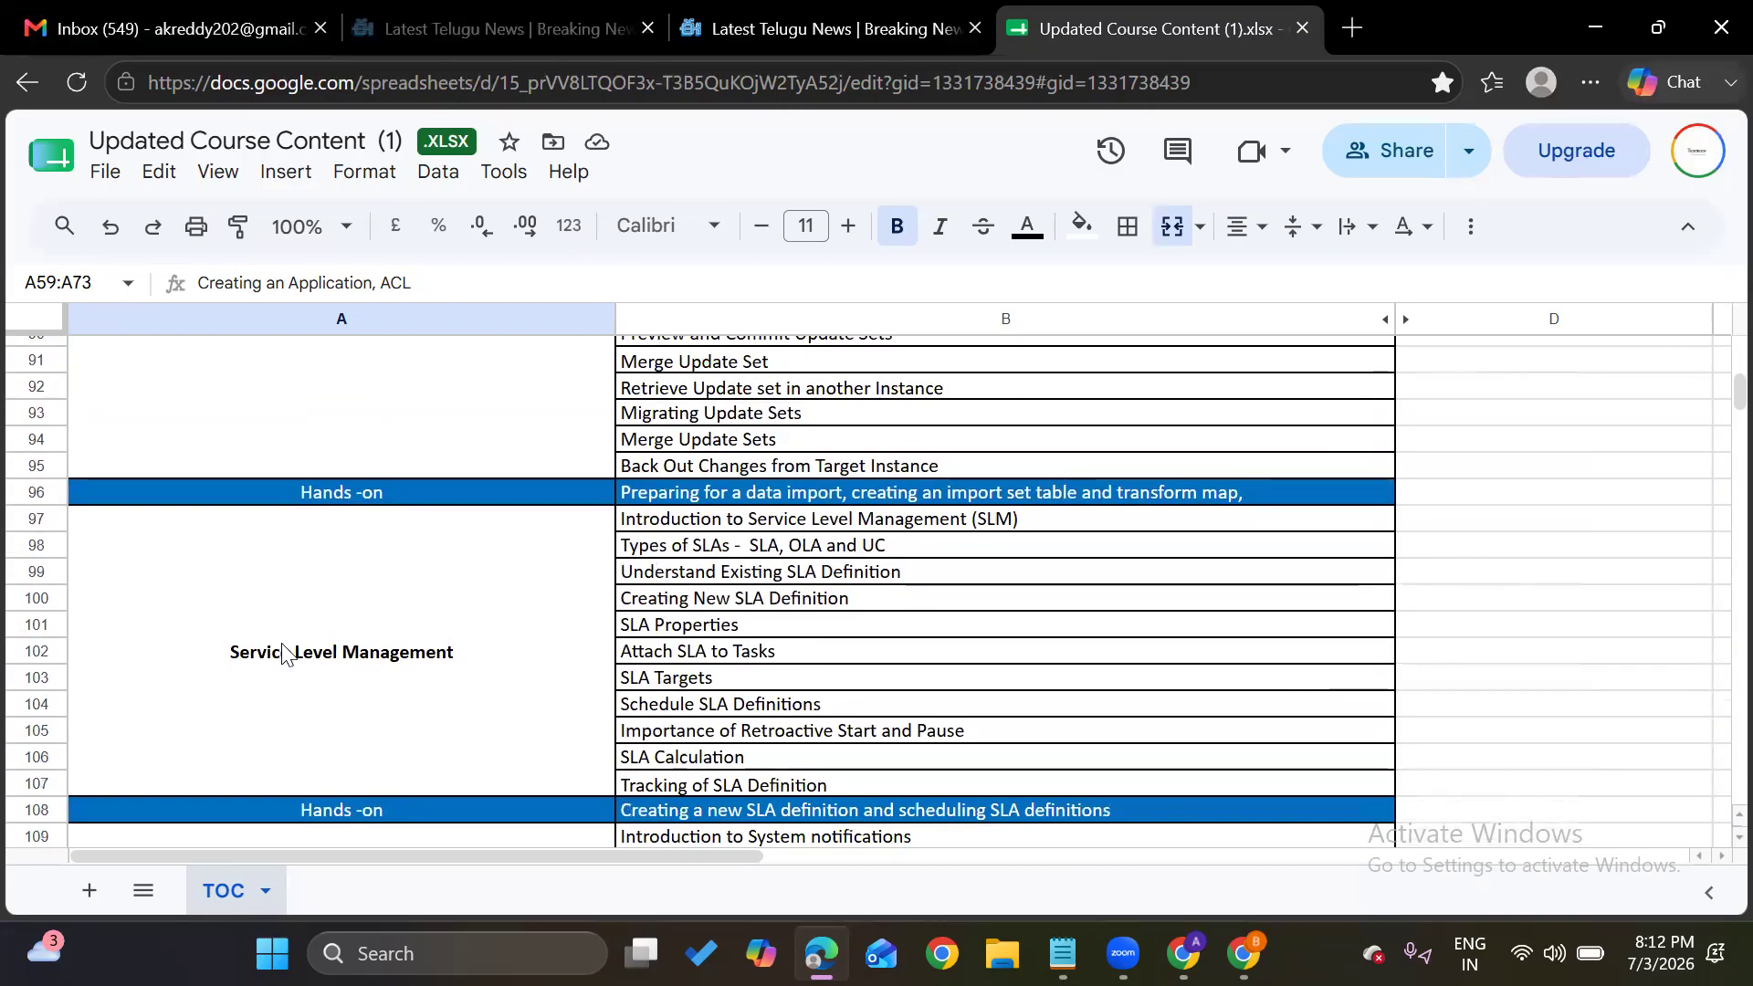
scroll(395, 658, down, 3)
scroll(395, 658, down, 3)
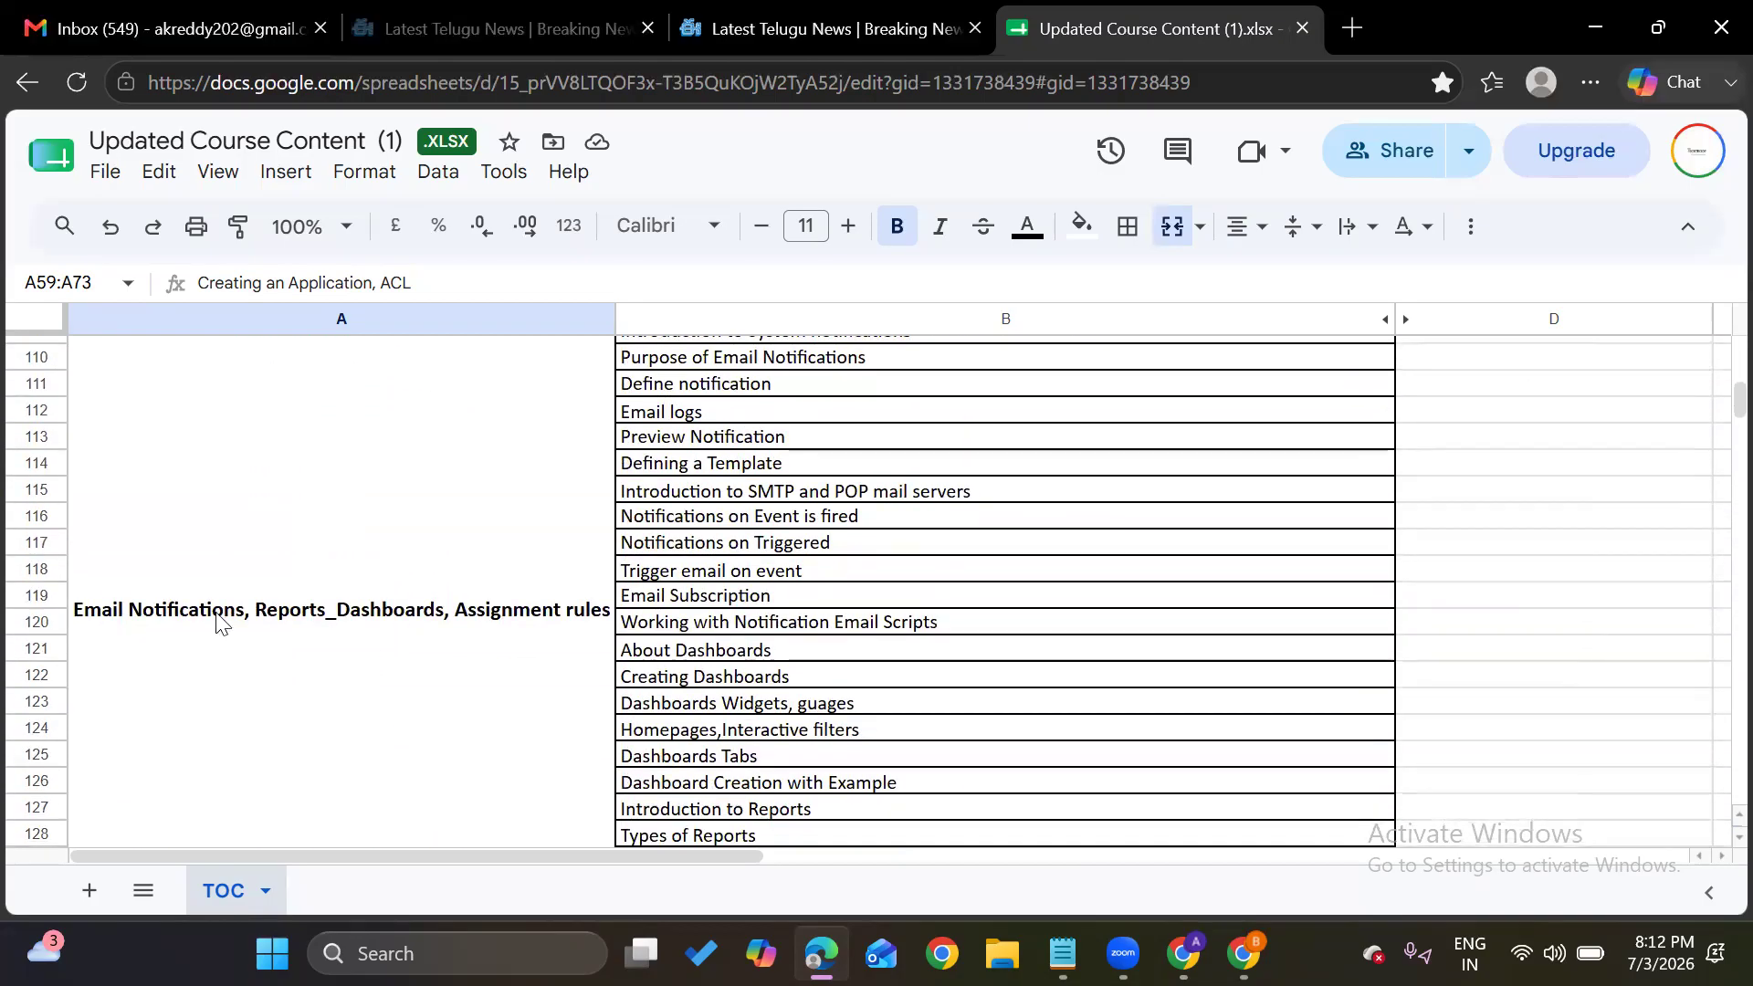
scroll(408, 628, down, 7)
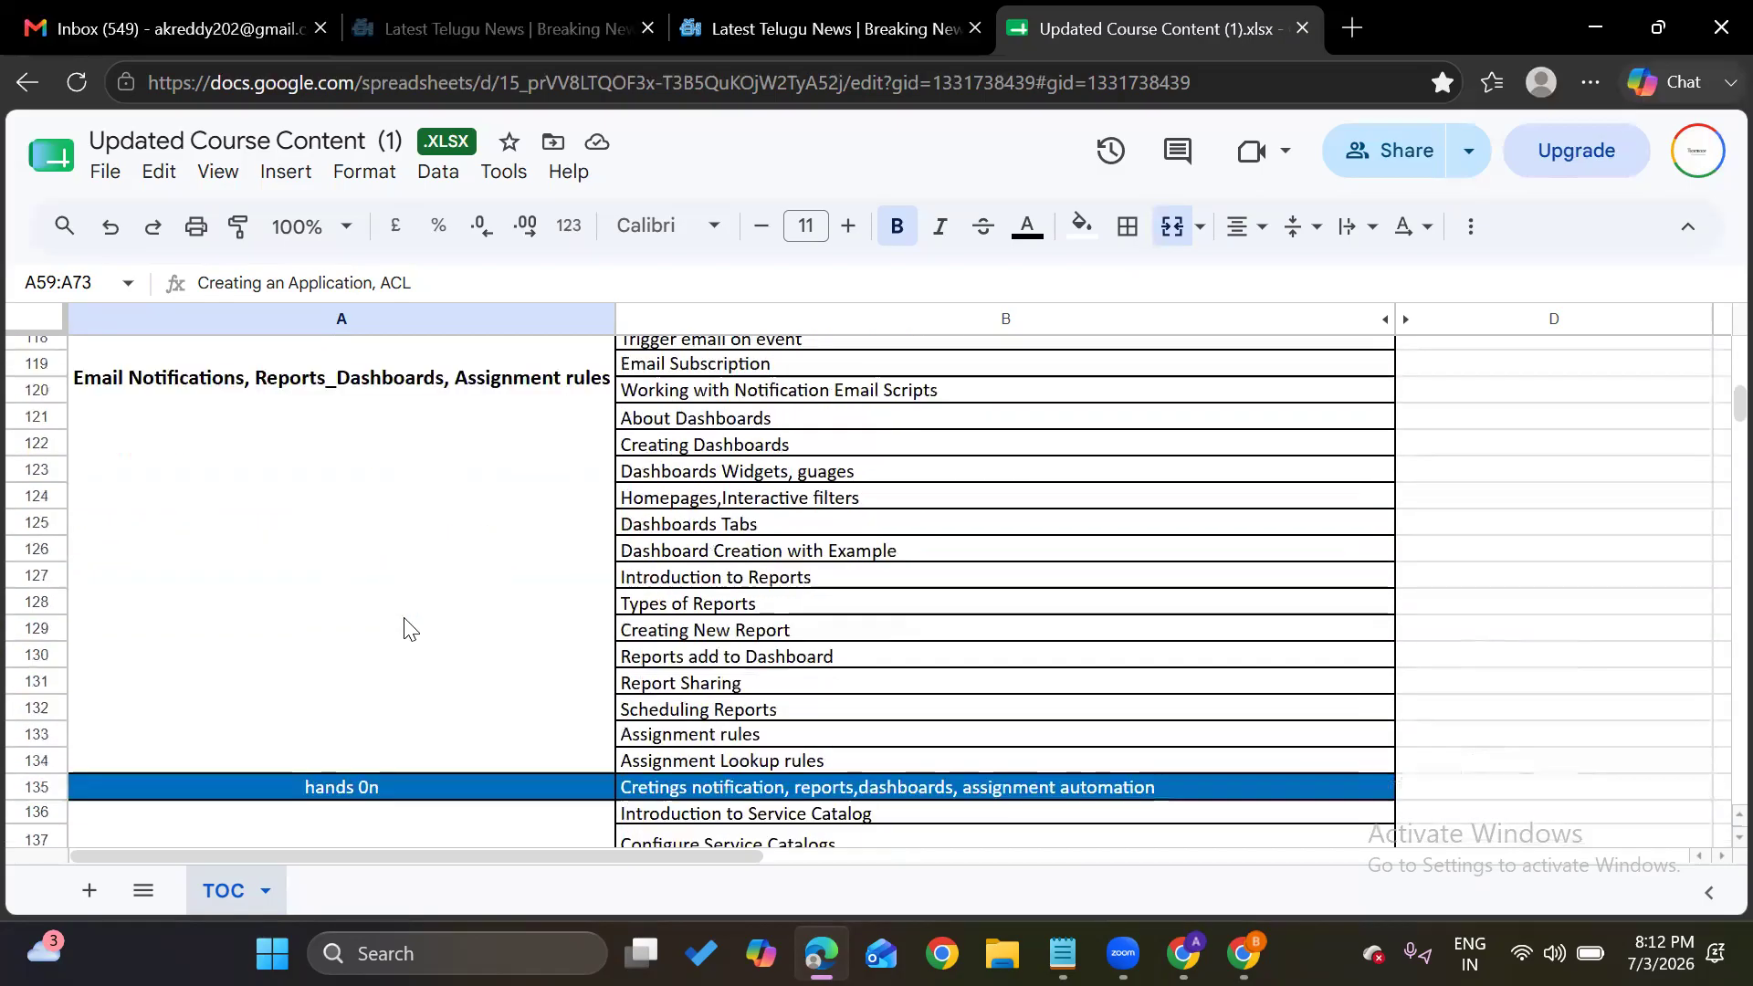
scroll(376, 685, down, 4)
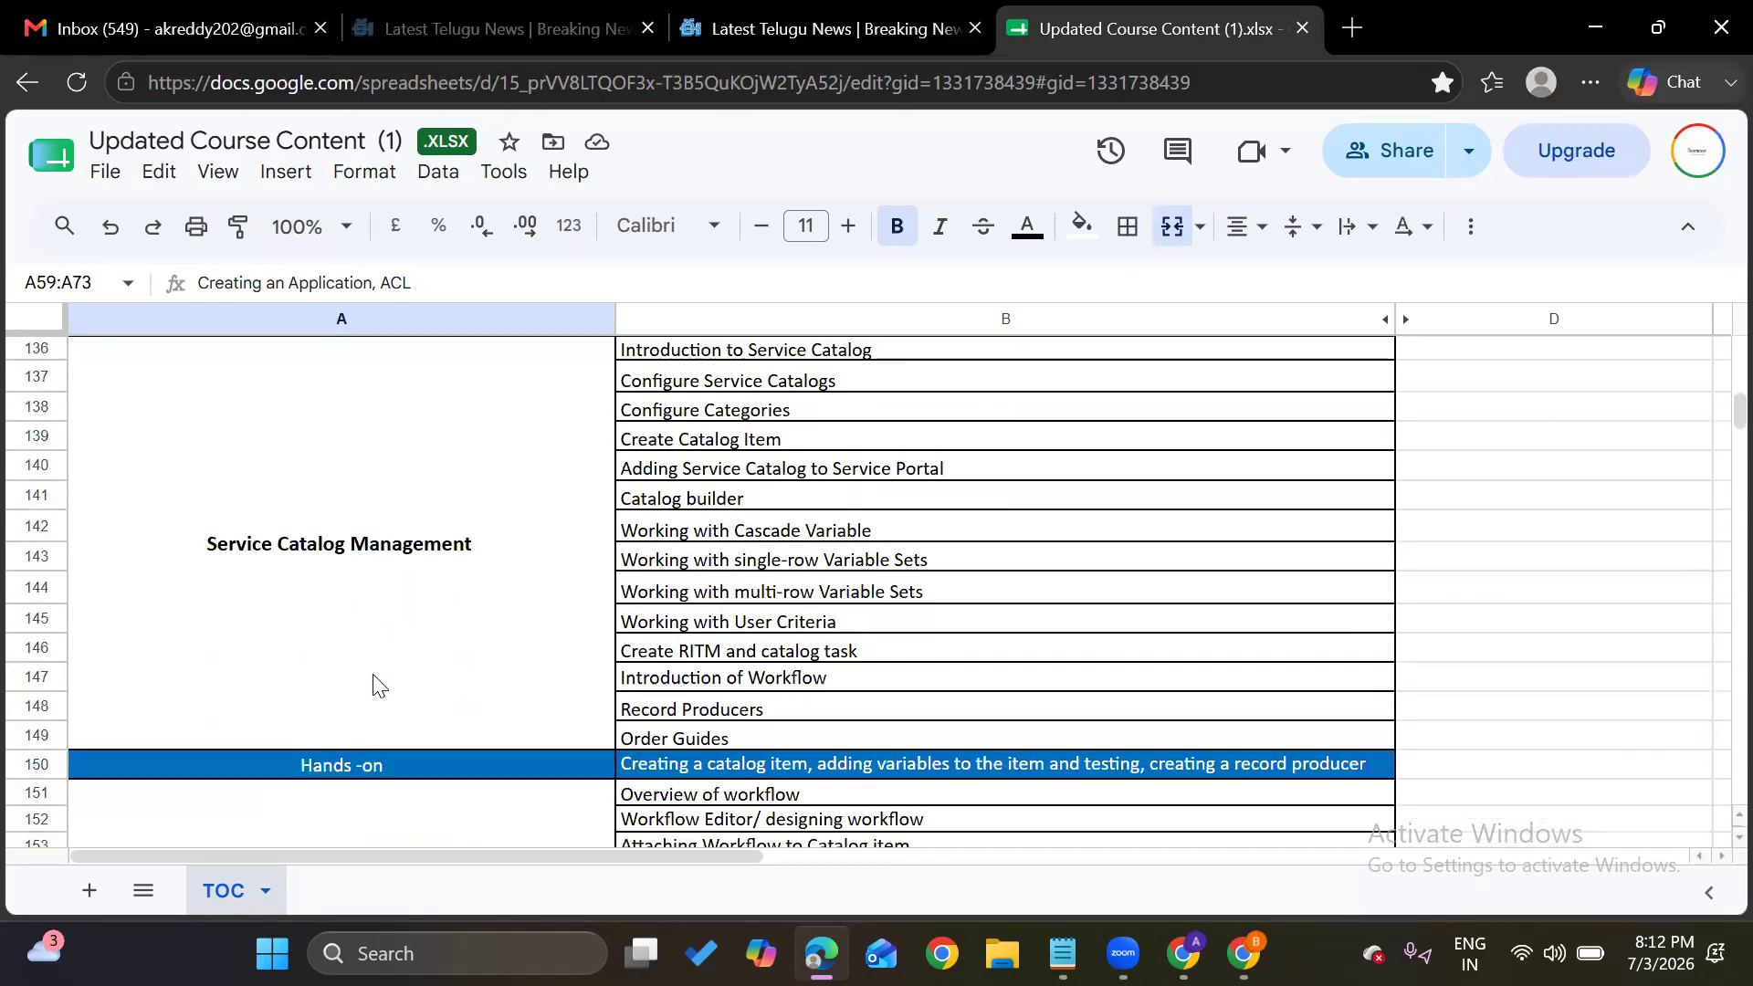
scroll(376, 685, down, 1)
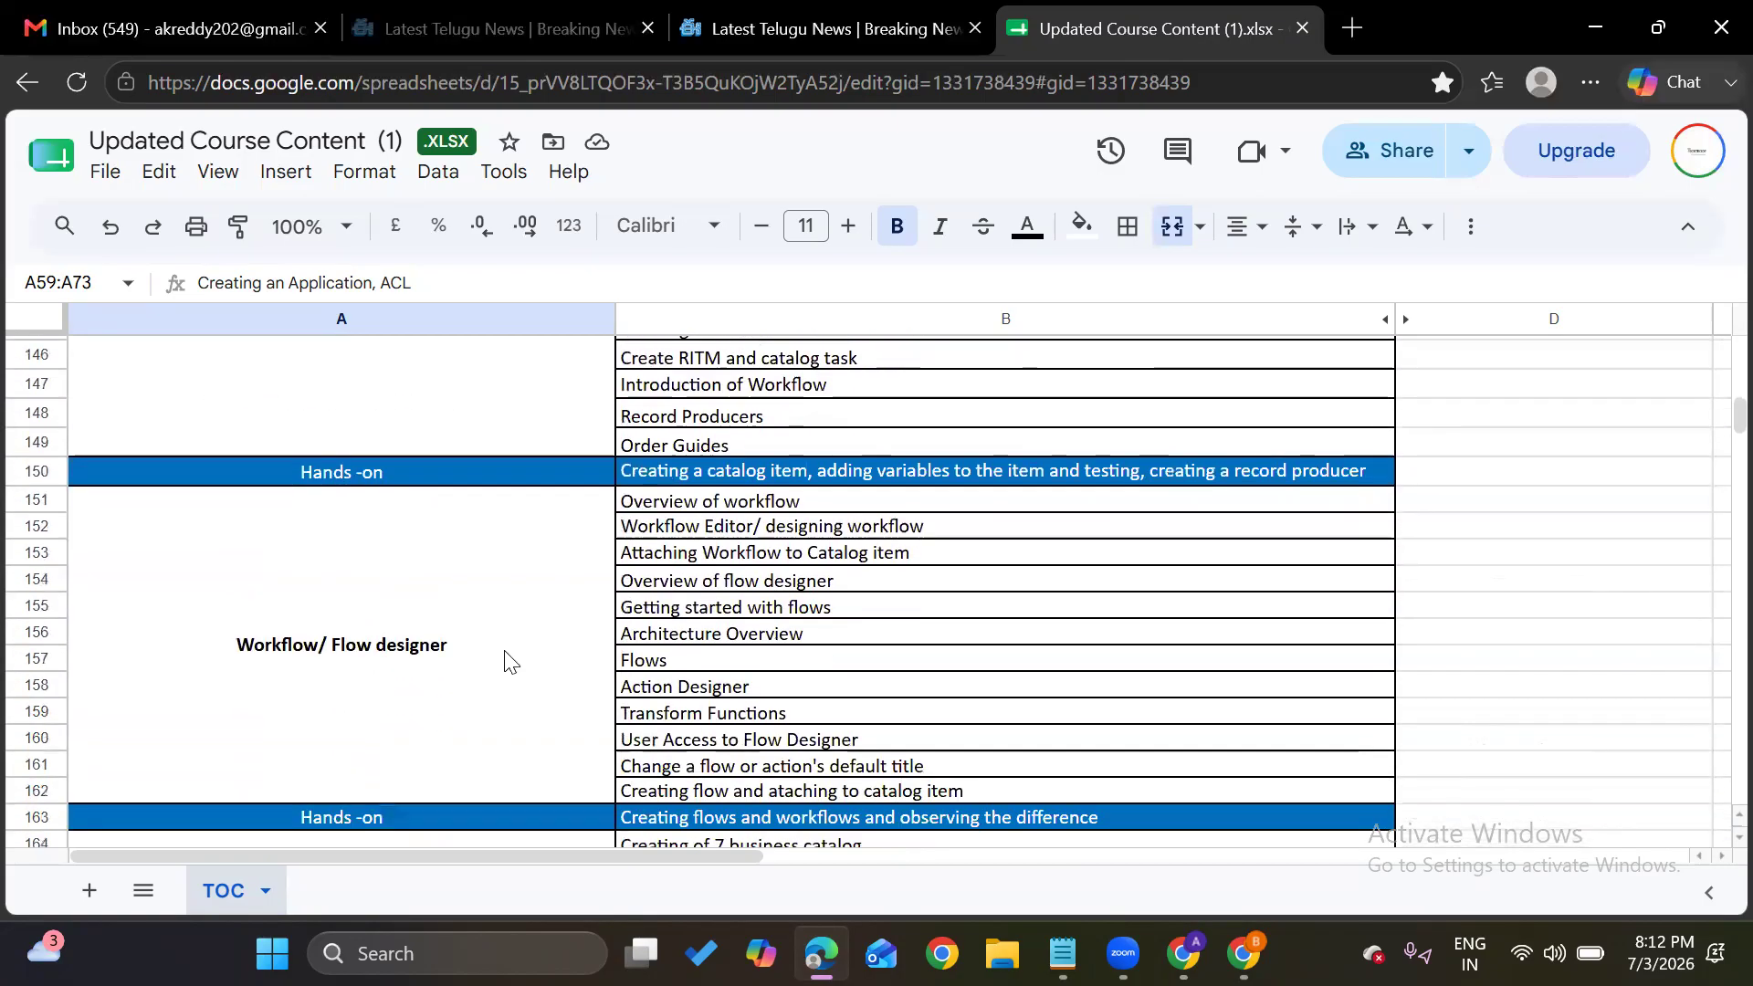
scroll(570, 626, down, 3)
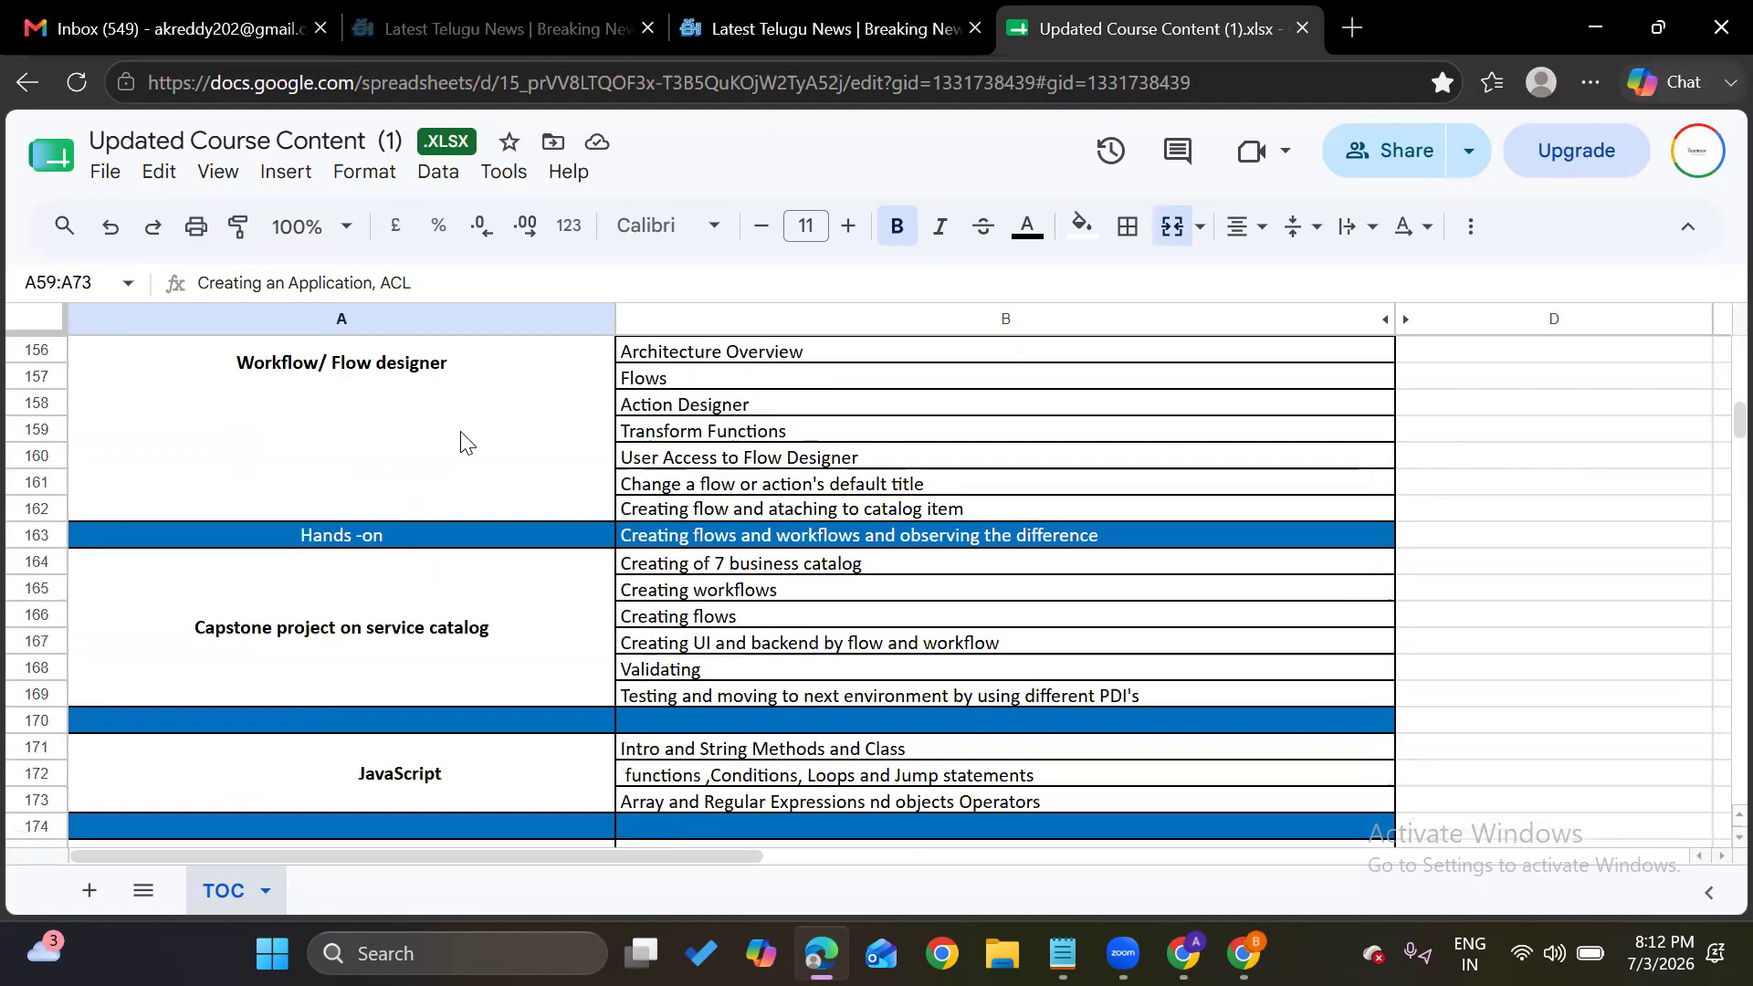
scroll(461, 440, up, 2)
scroll(356, 598, down, 4)
scroll(362, 610, up, 2)
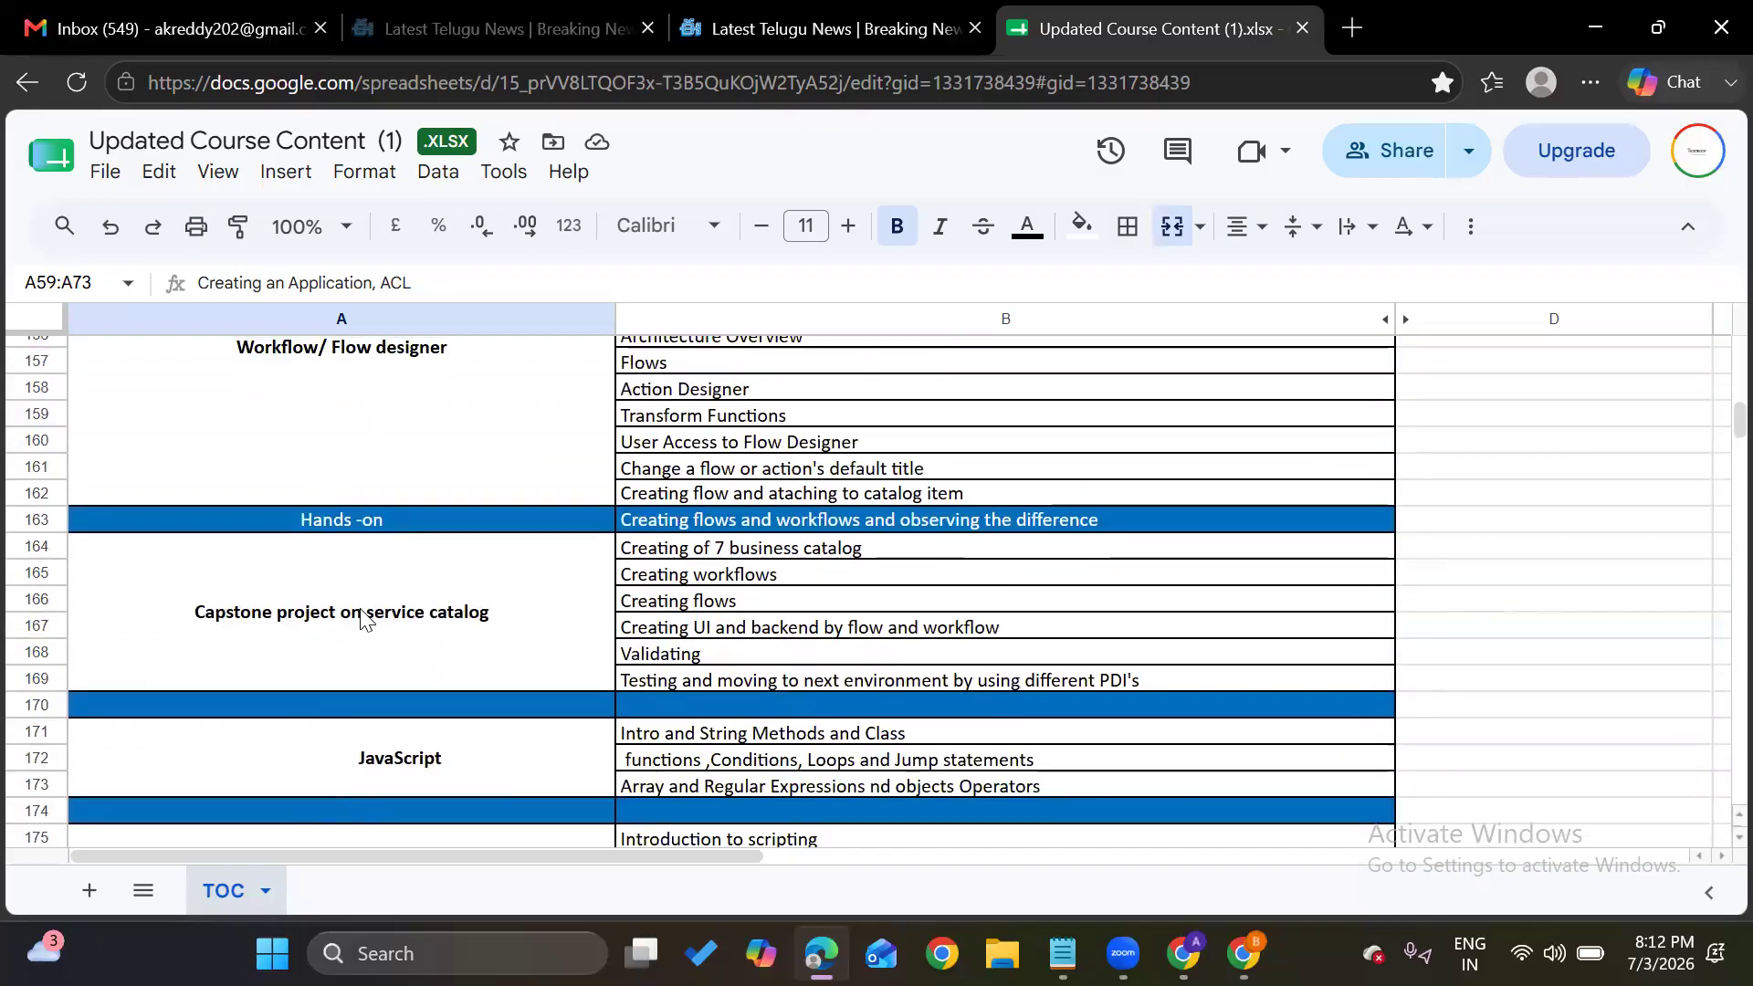
scroll(439, 630, down, 3)
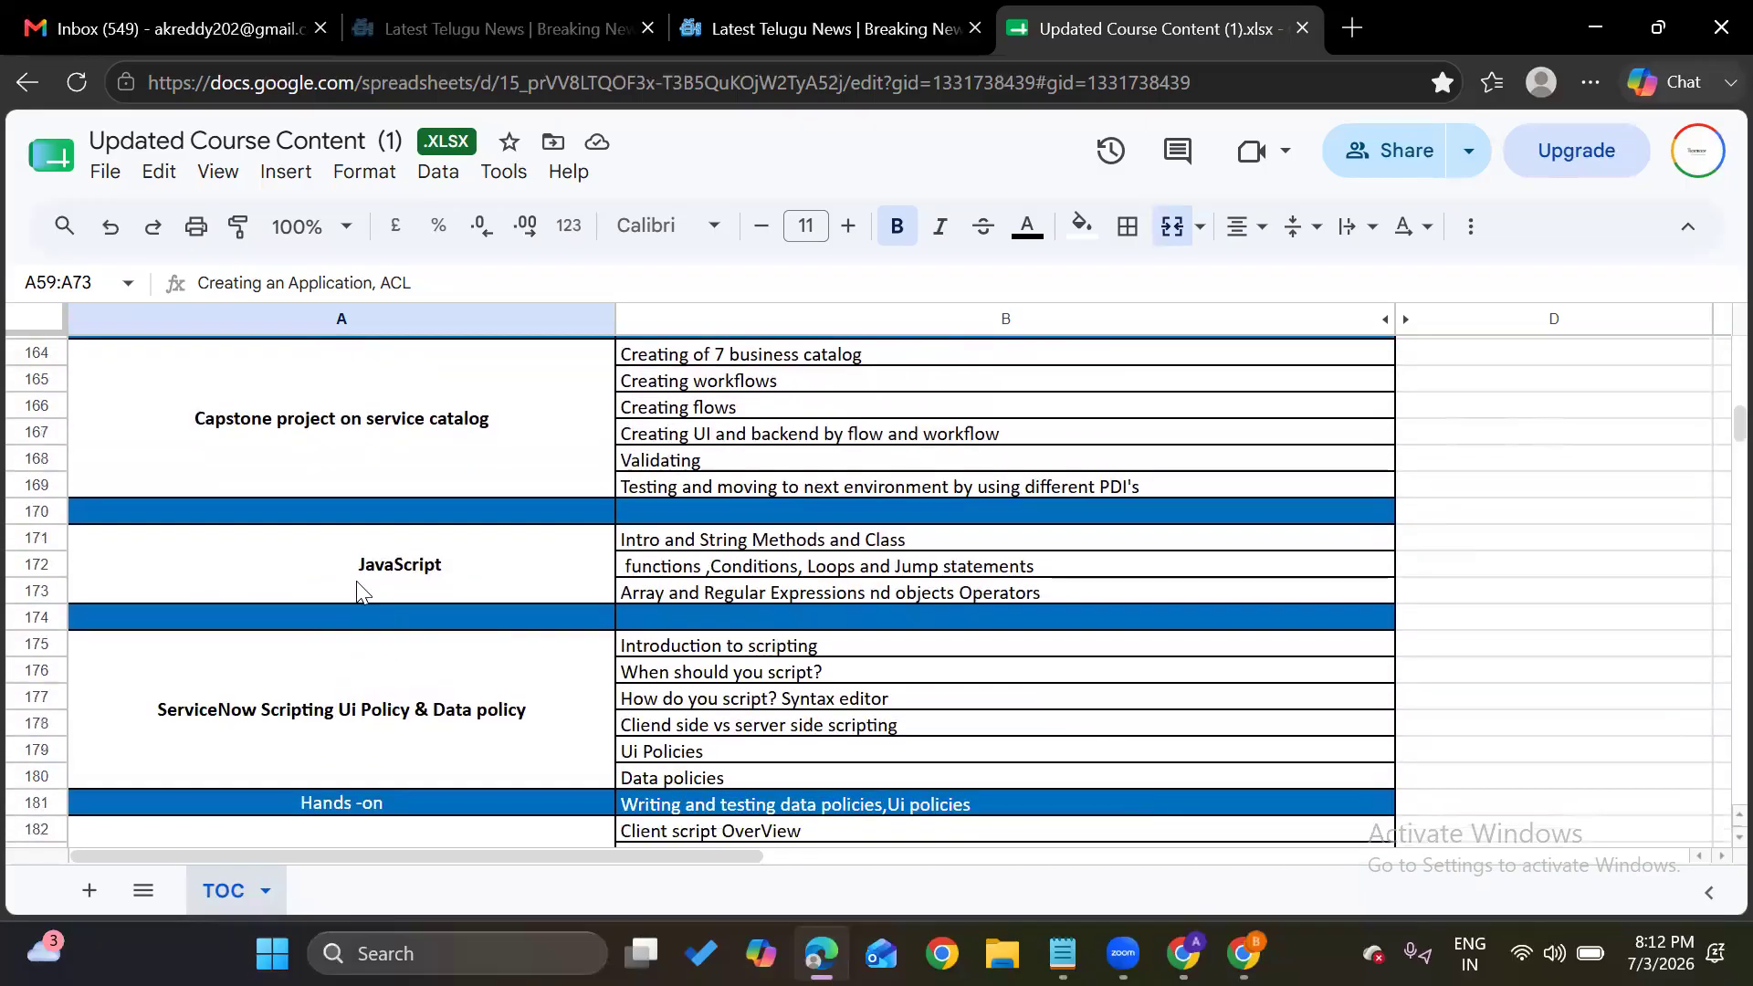
click(356, 581)
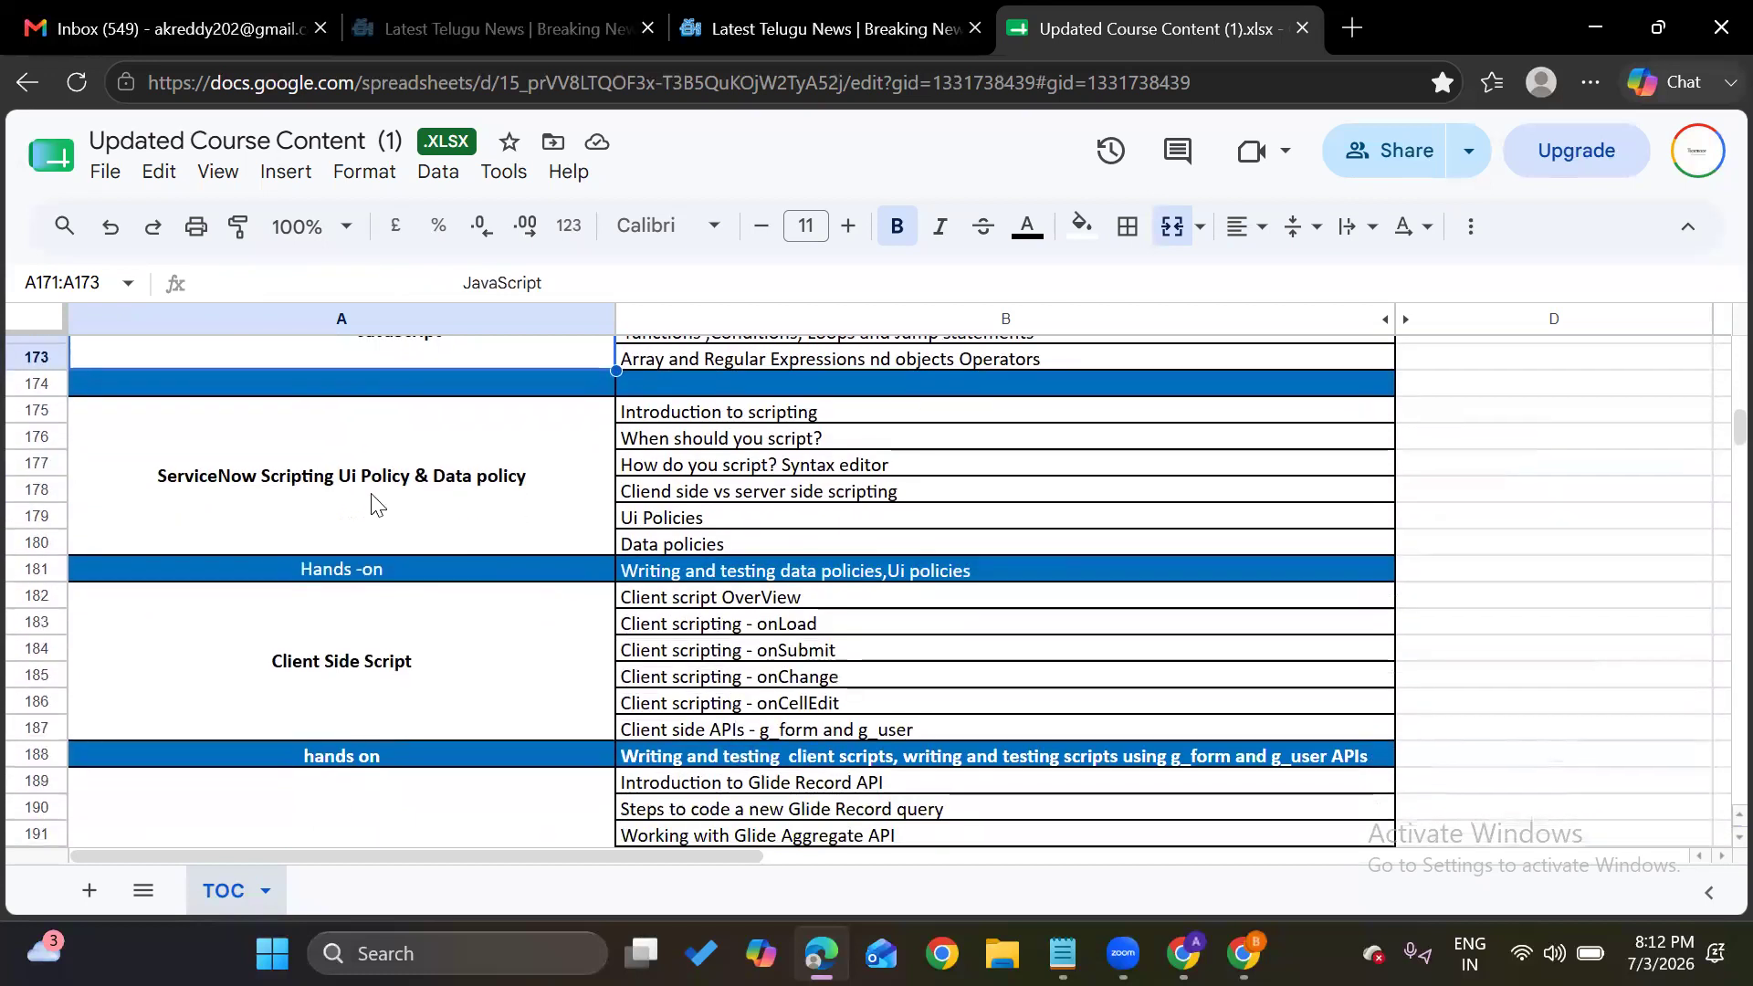
click(375, 501)
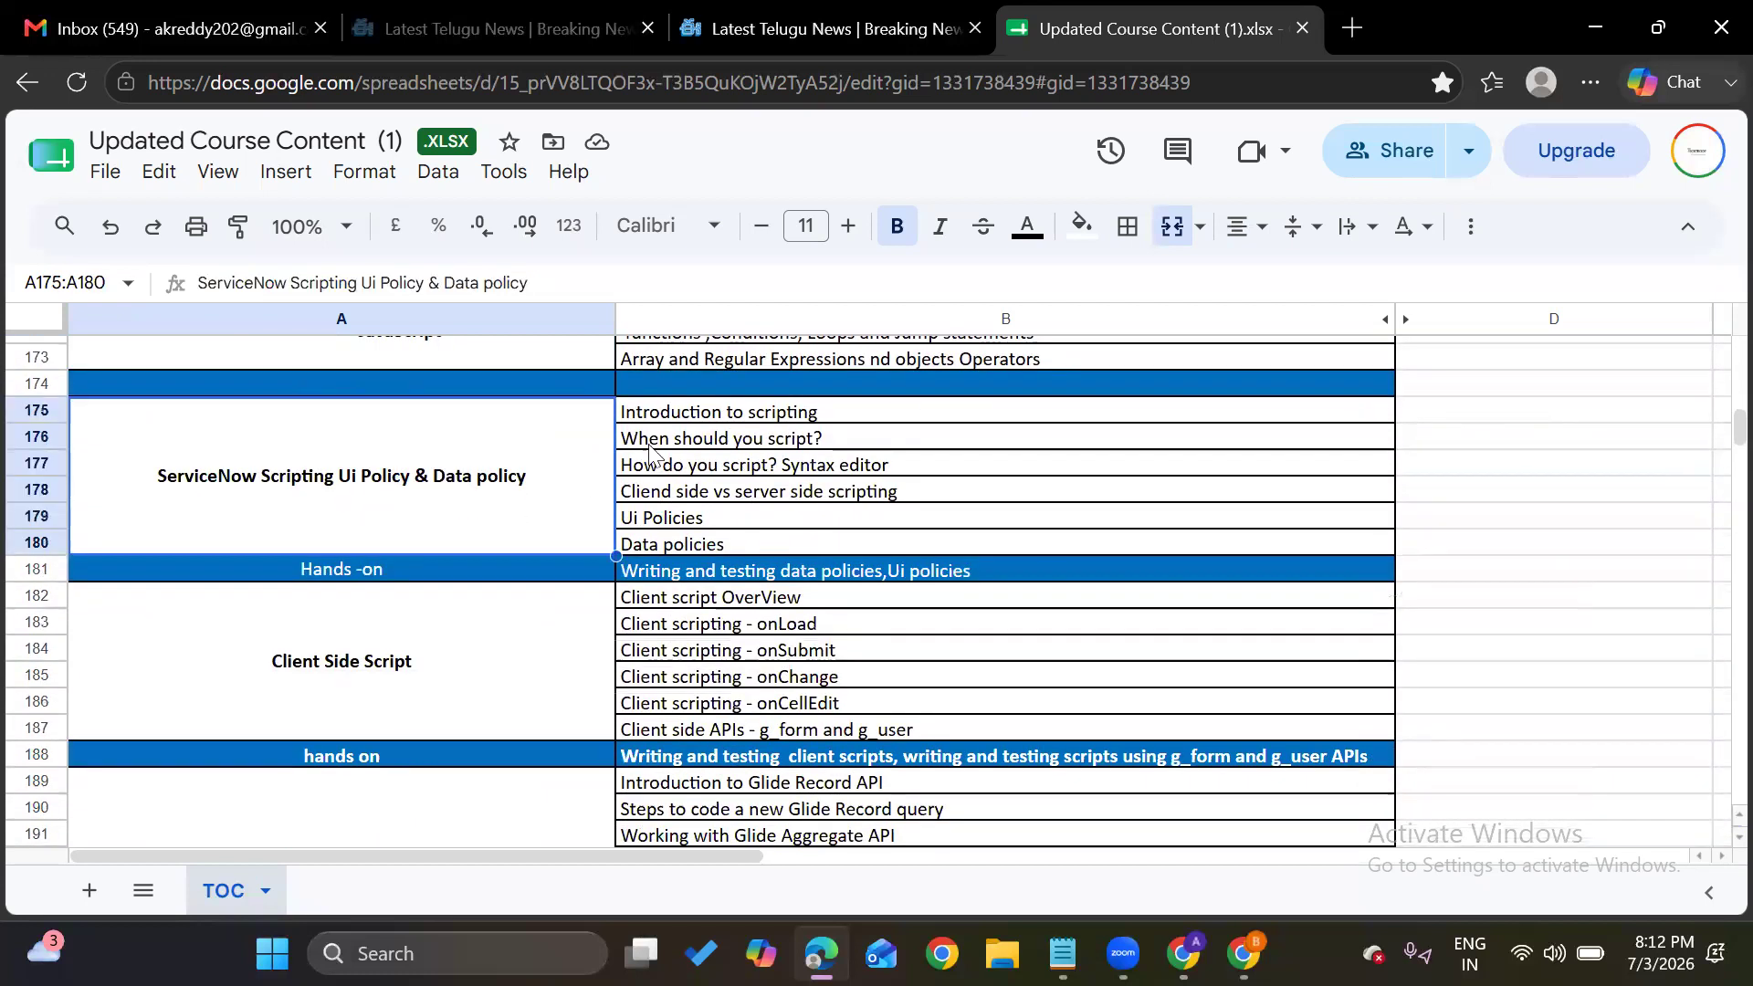
Scroll from Client Side Script to the final TOC rows ending with Mock Interviews
scroll(451, 630, down, 2)
click(451, 630)
scroll(436, 589, down, 3)
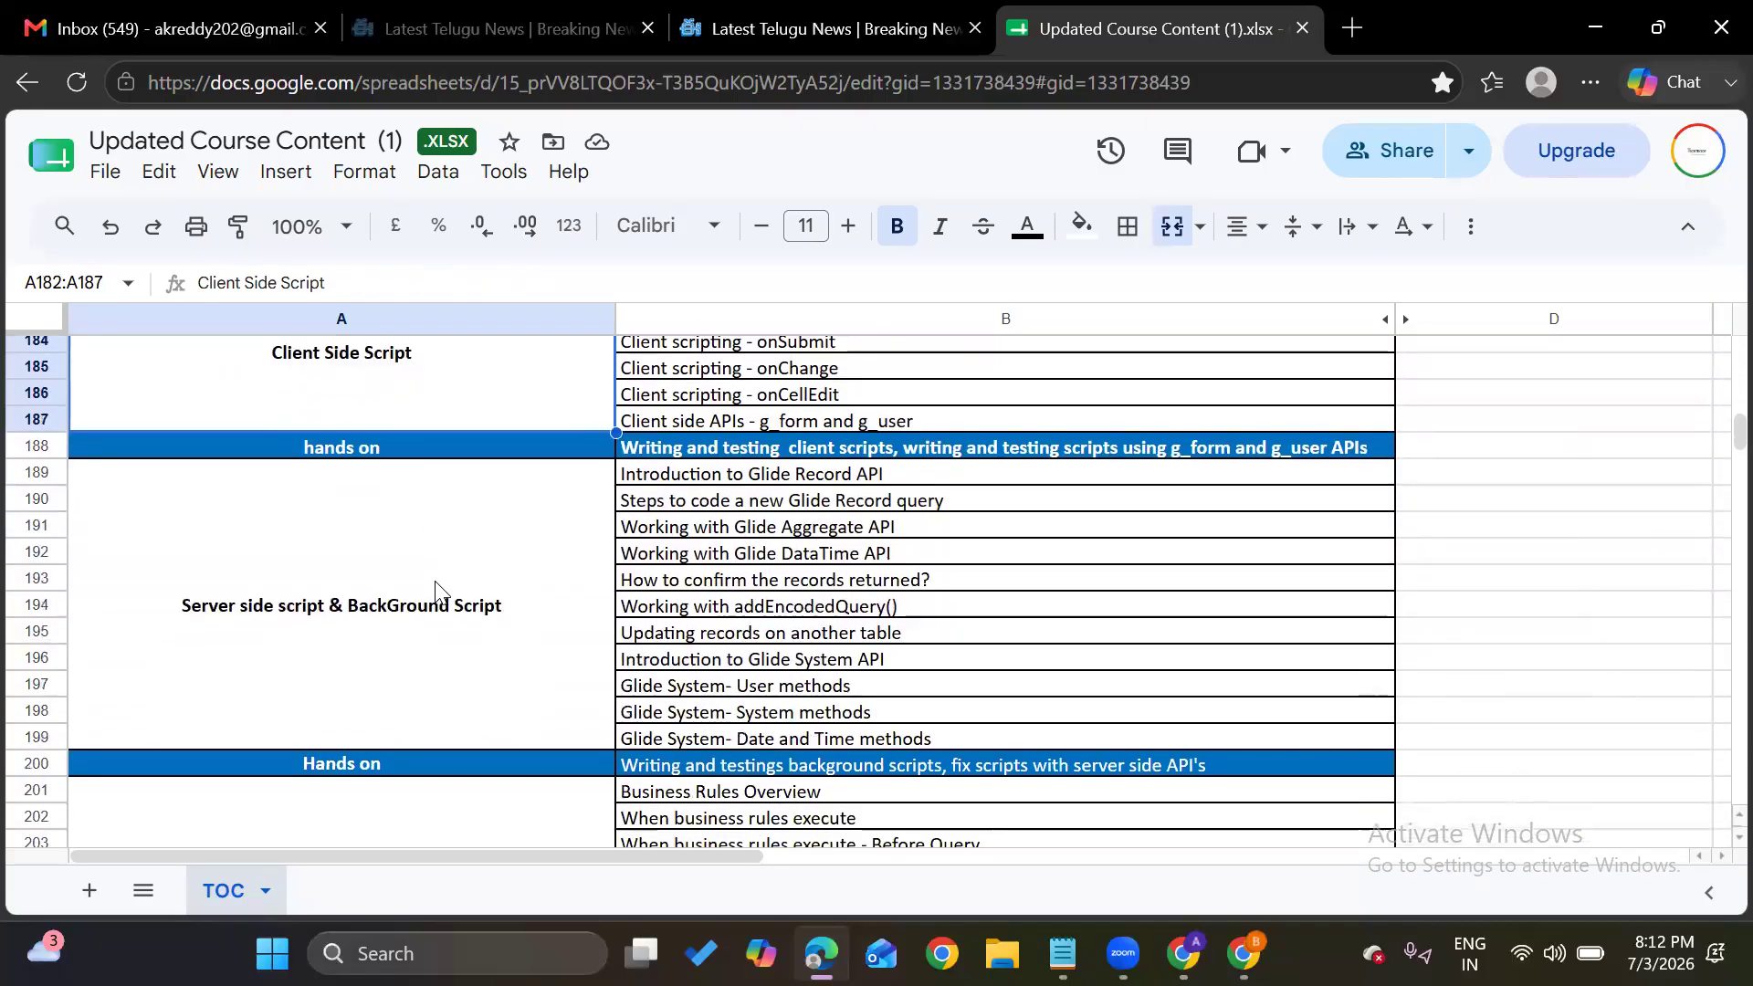
scroll(431, 628, down, 3)
scroll(439, 629, up, 3)
scroll(644, 548, down, 1)
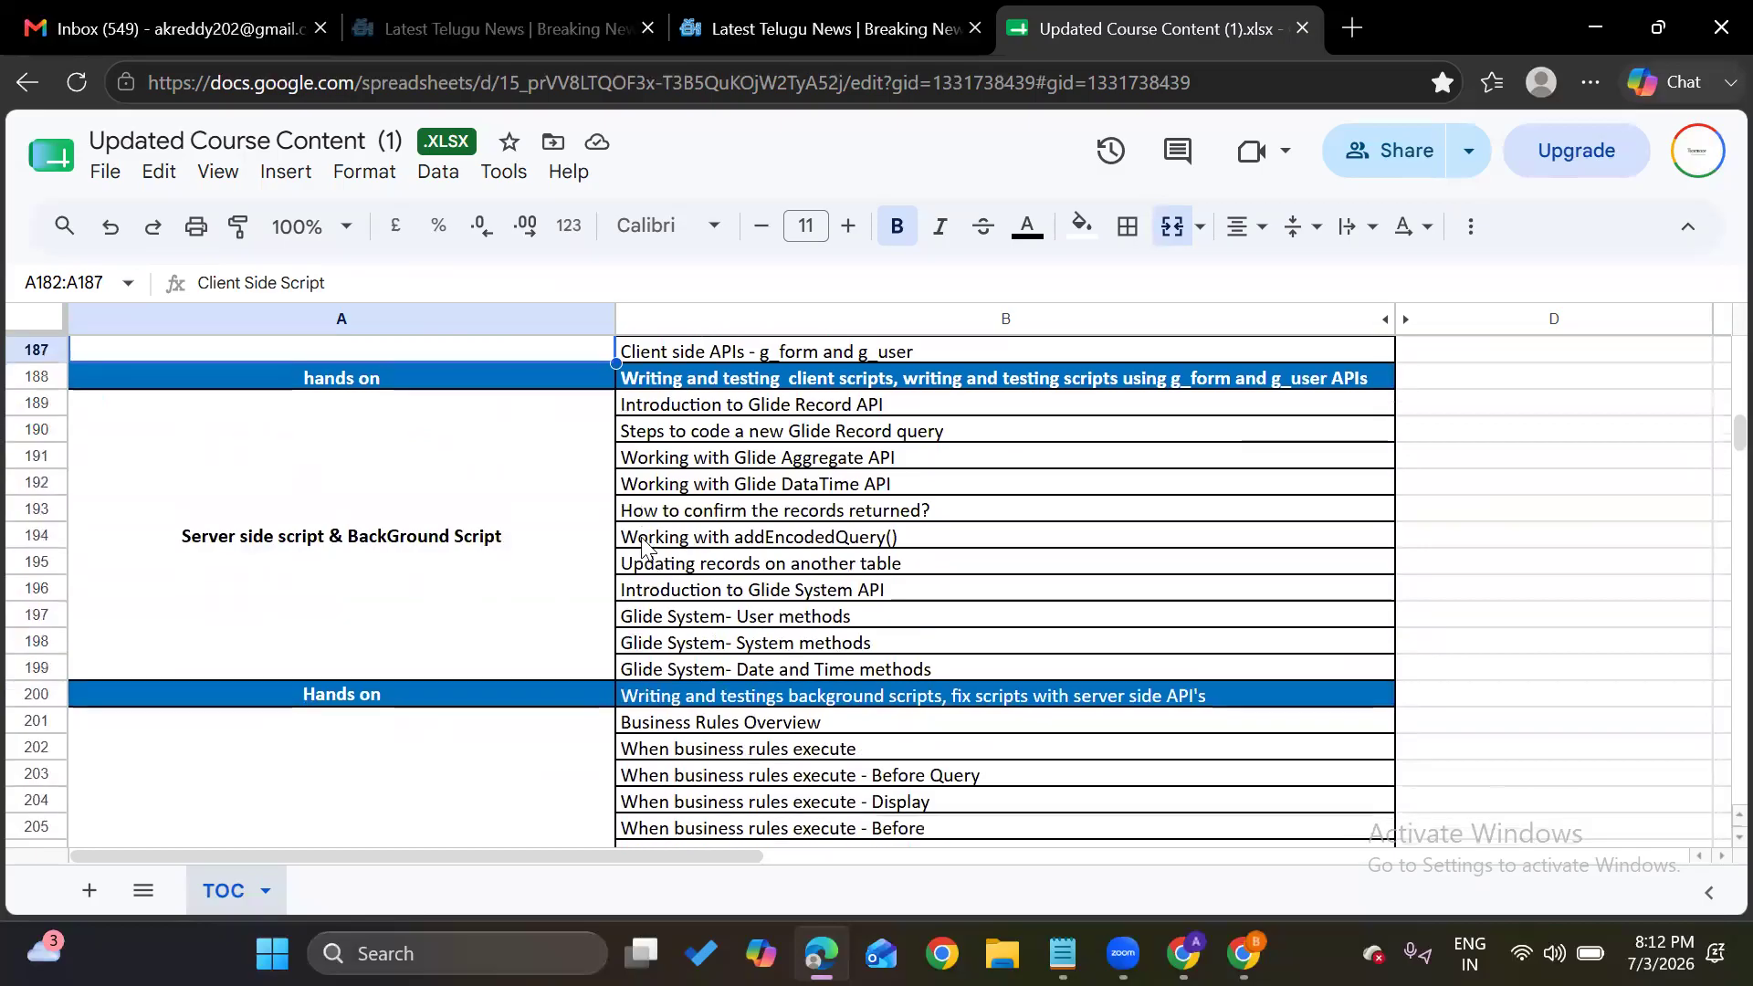
scroll(694, 529, up, 3)
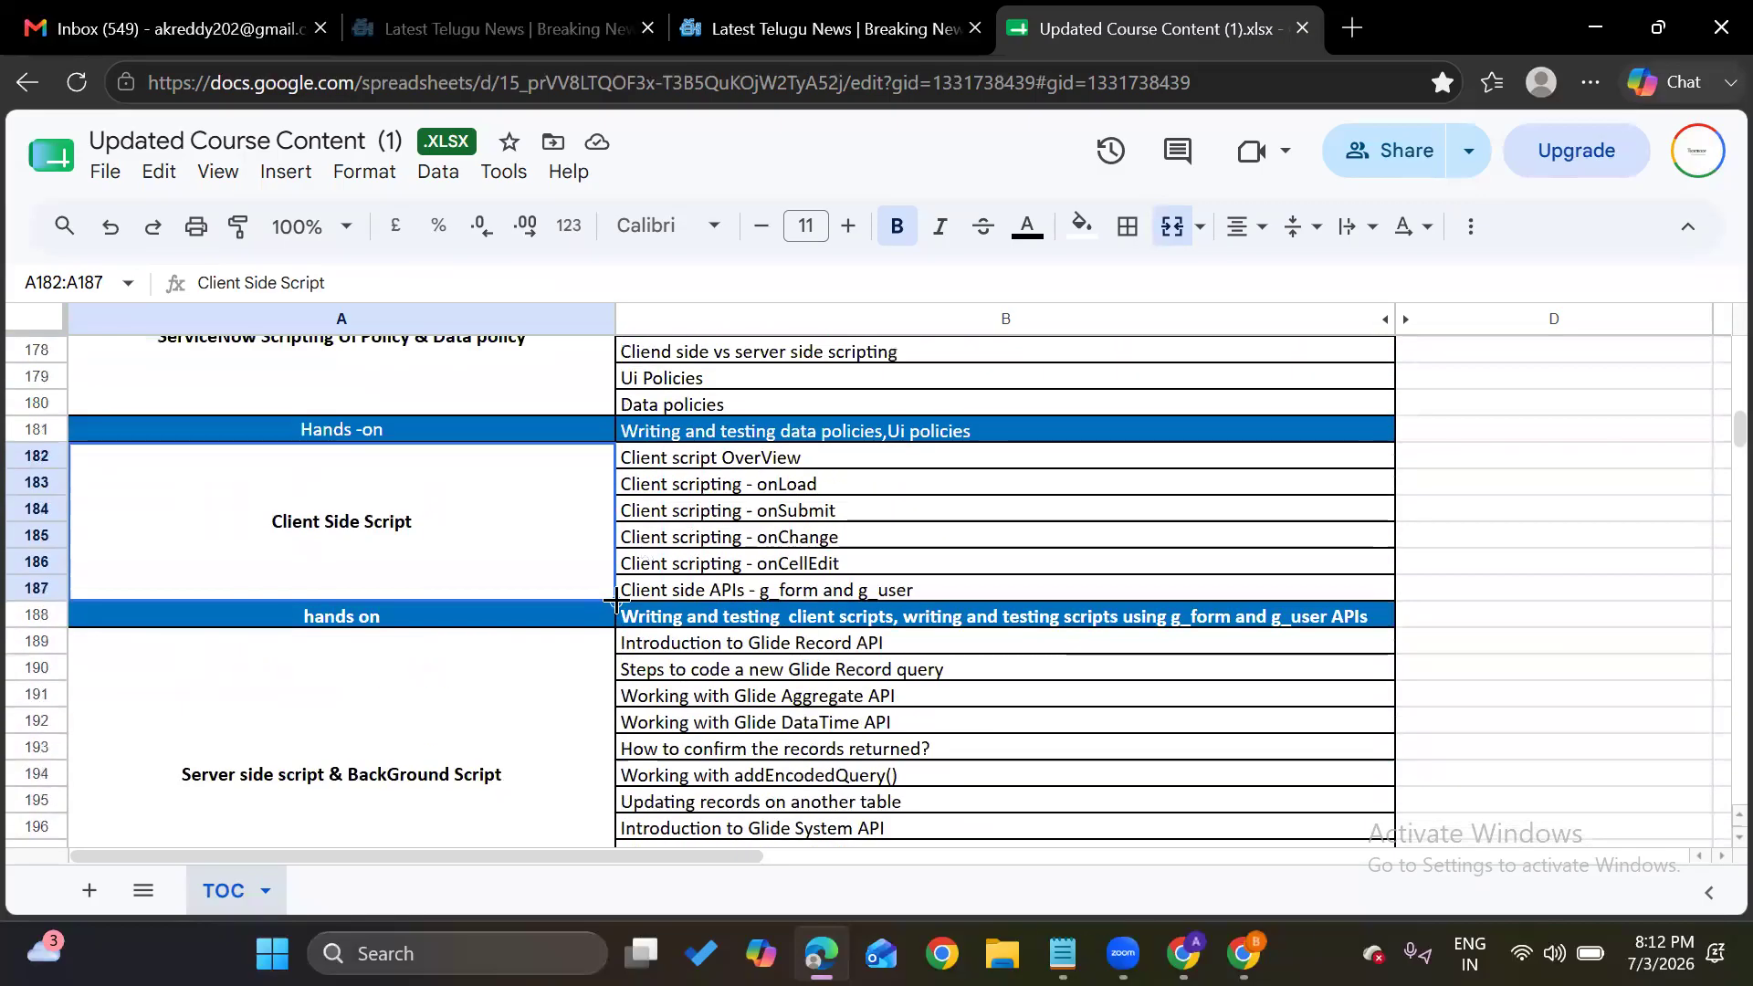
scroll(691, 568, down, 2)
scroll(689, 564, down, 4)
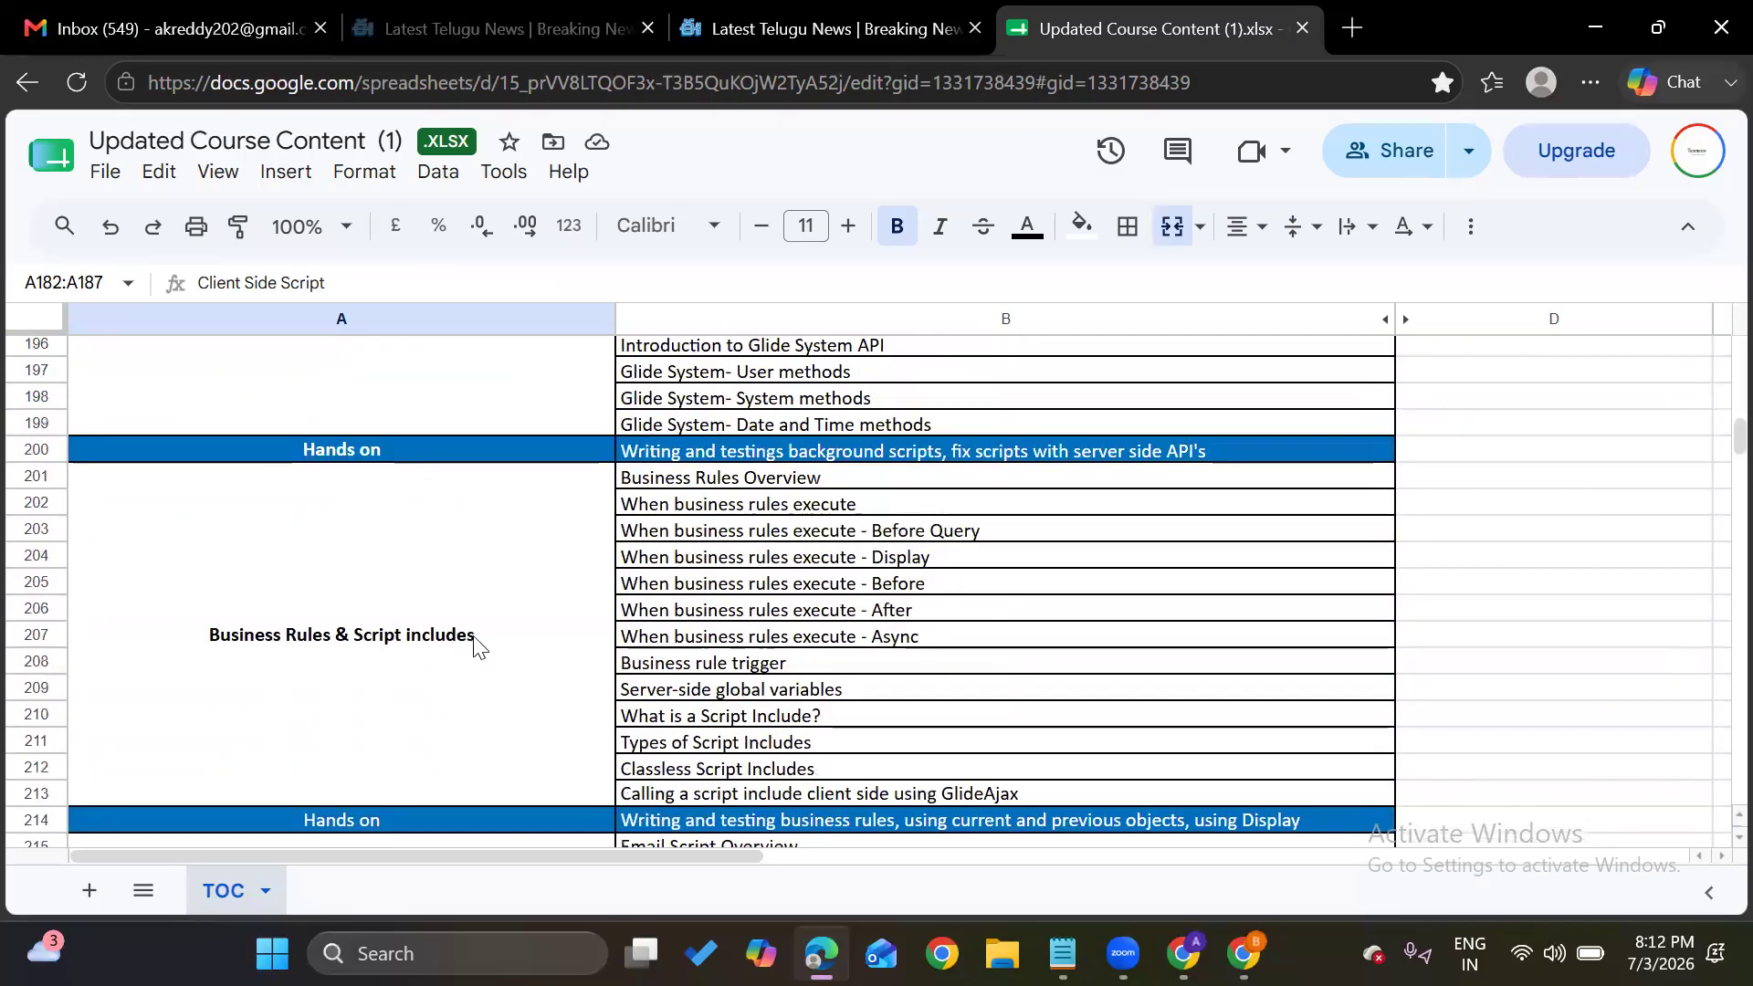
scroll(473, 644, down, 5)
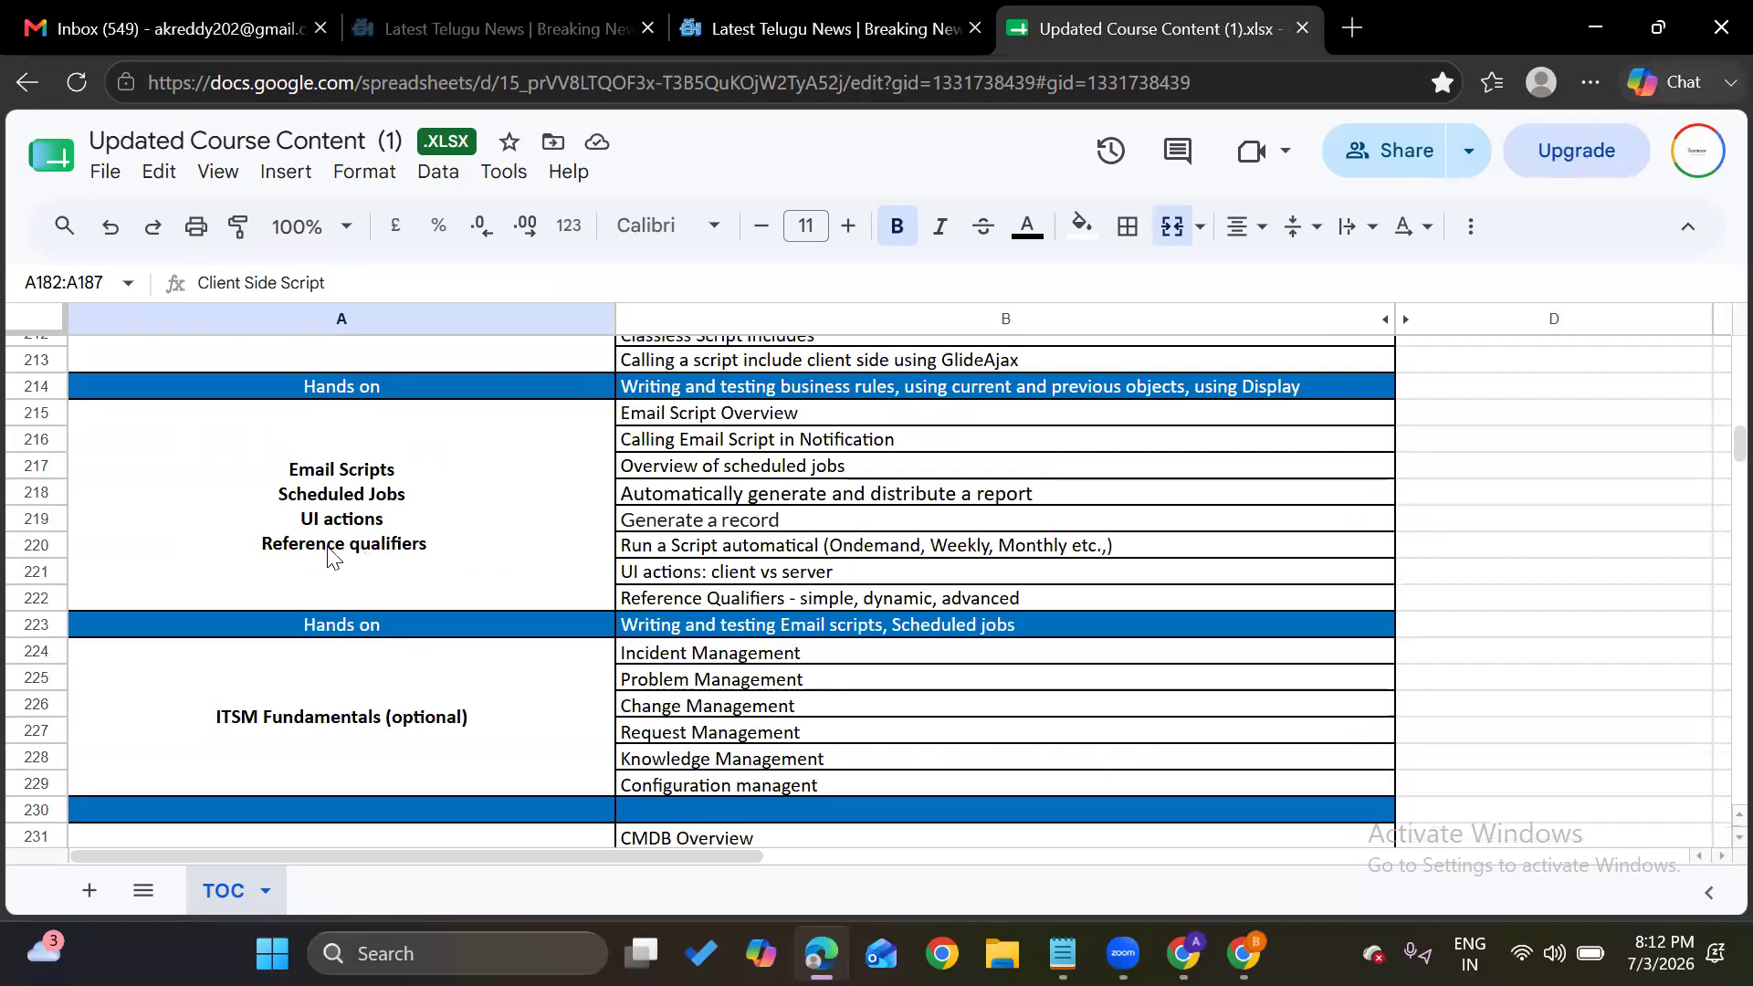
scroll(408, 574, down, 1)
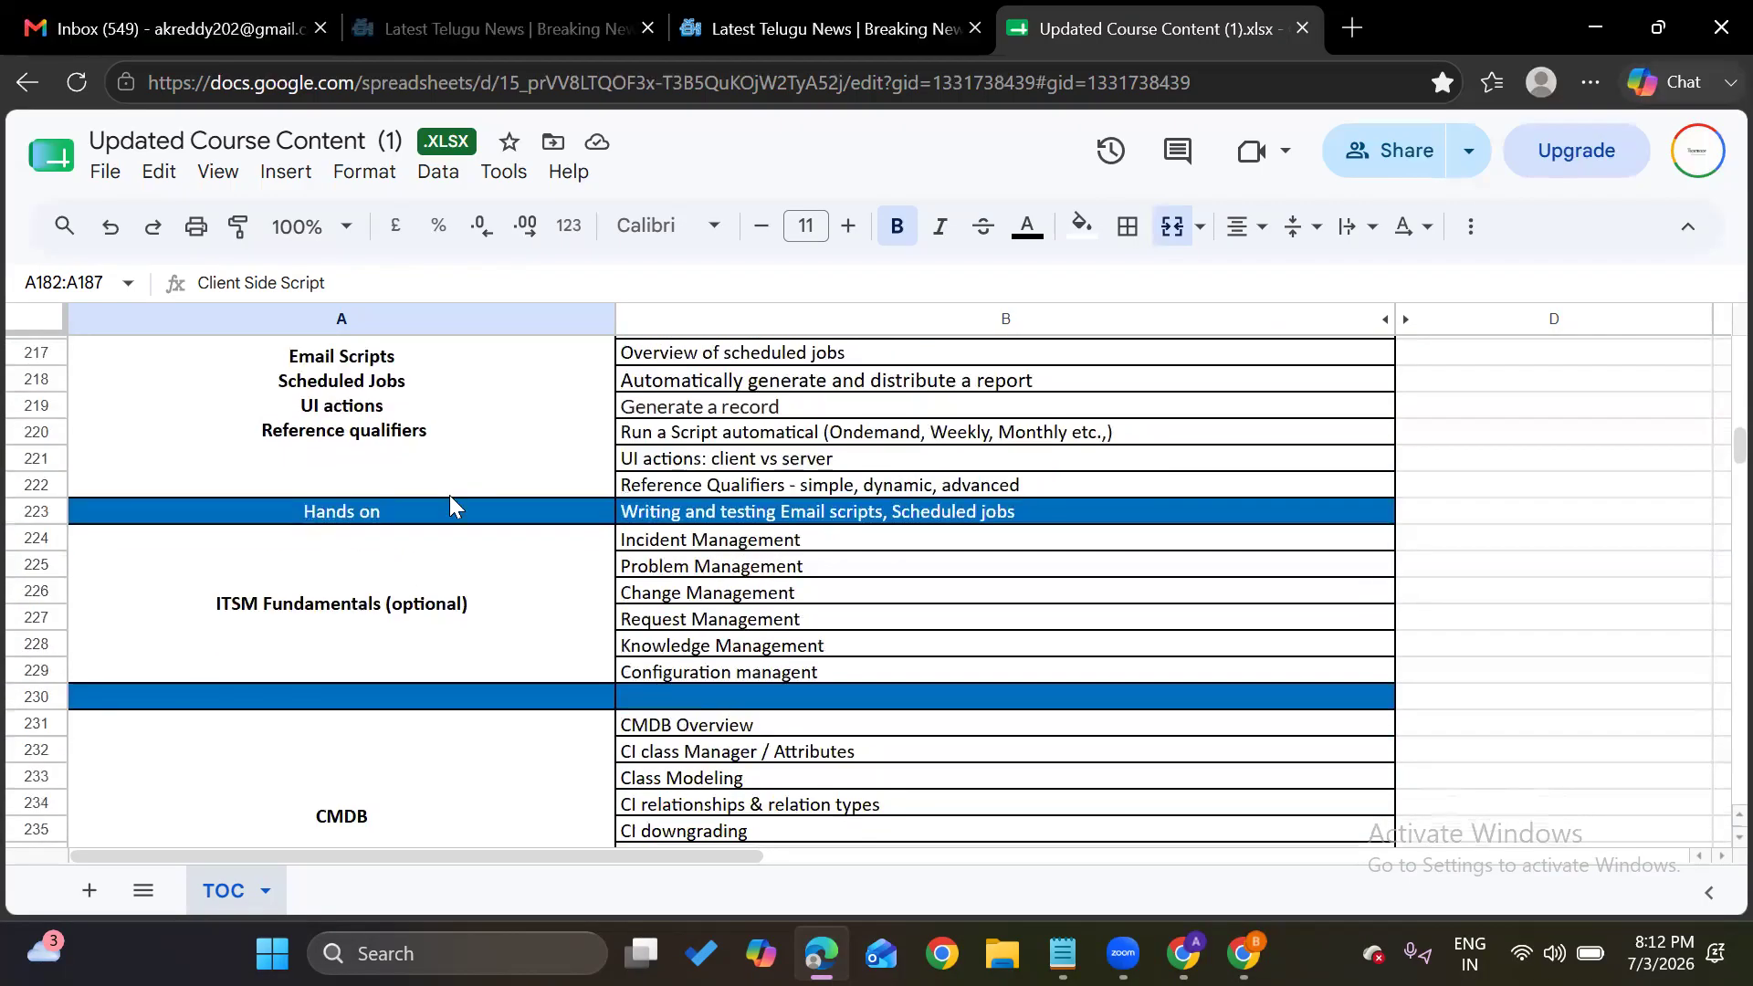
scroll(449, 495, down, 1)
scroll(454, 504, down, 1)
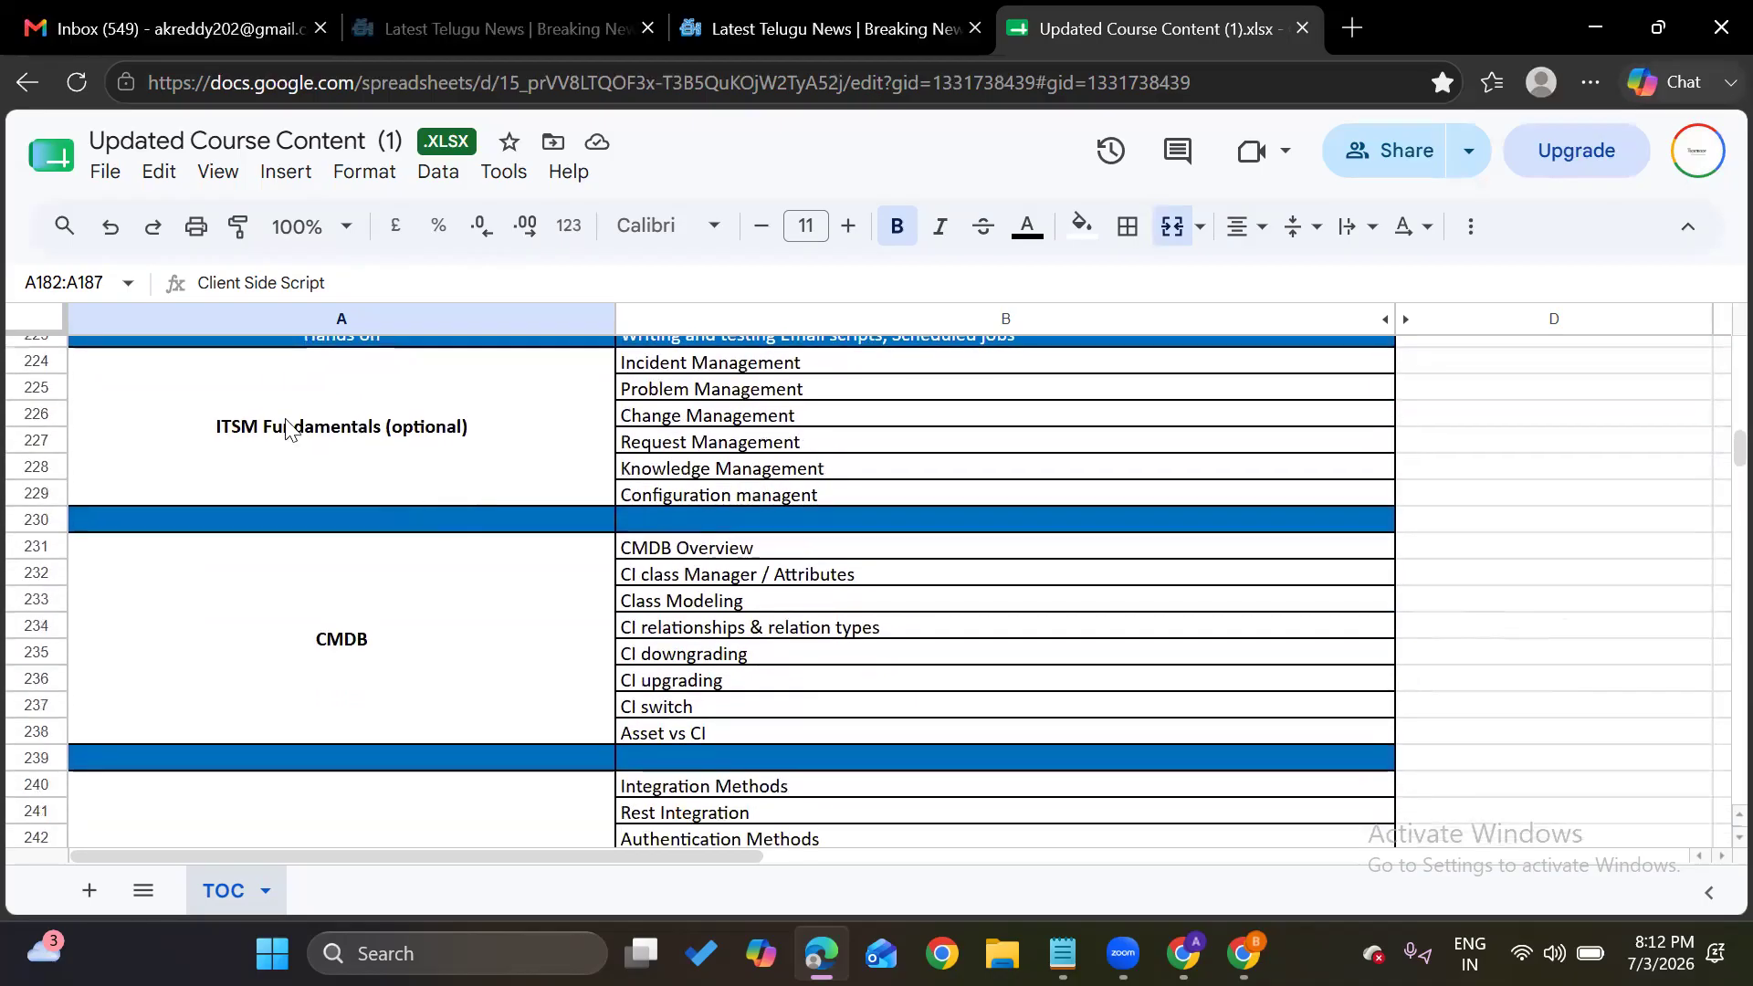
scroll(458, 478, down, 2)
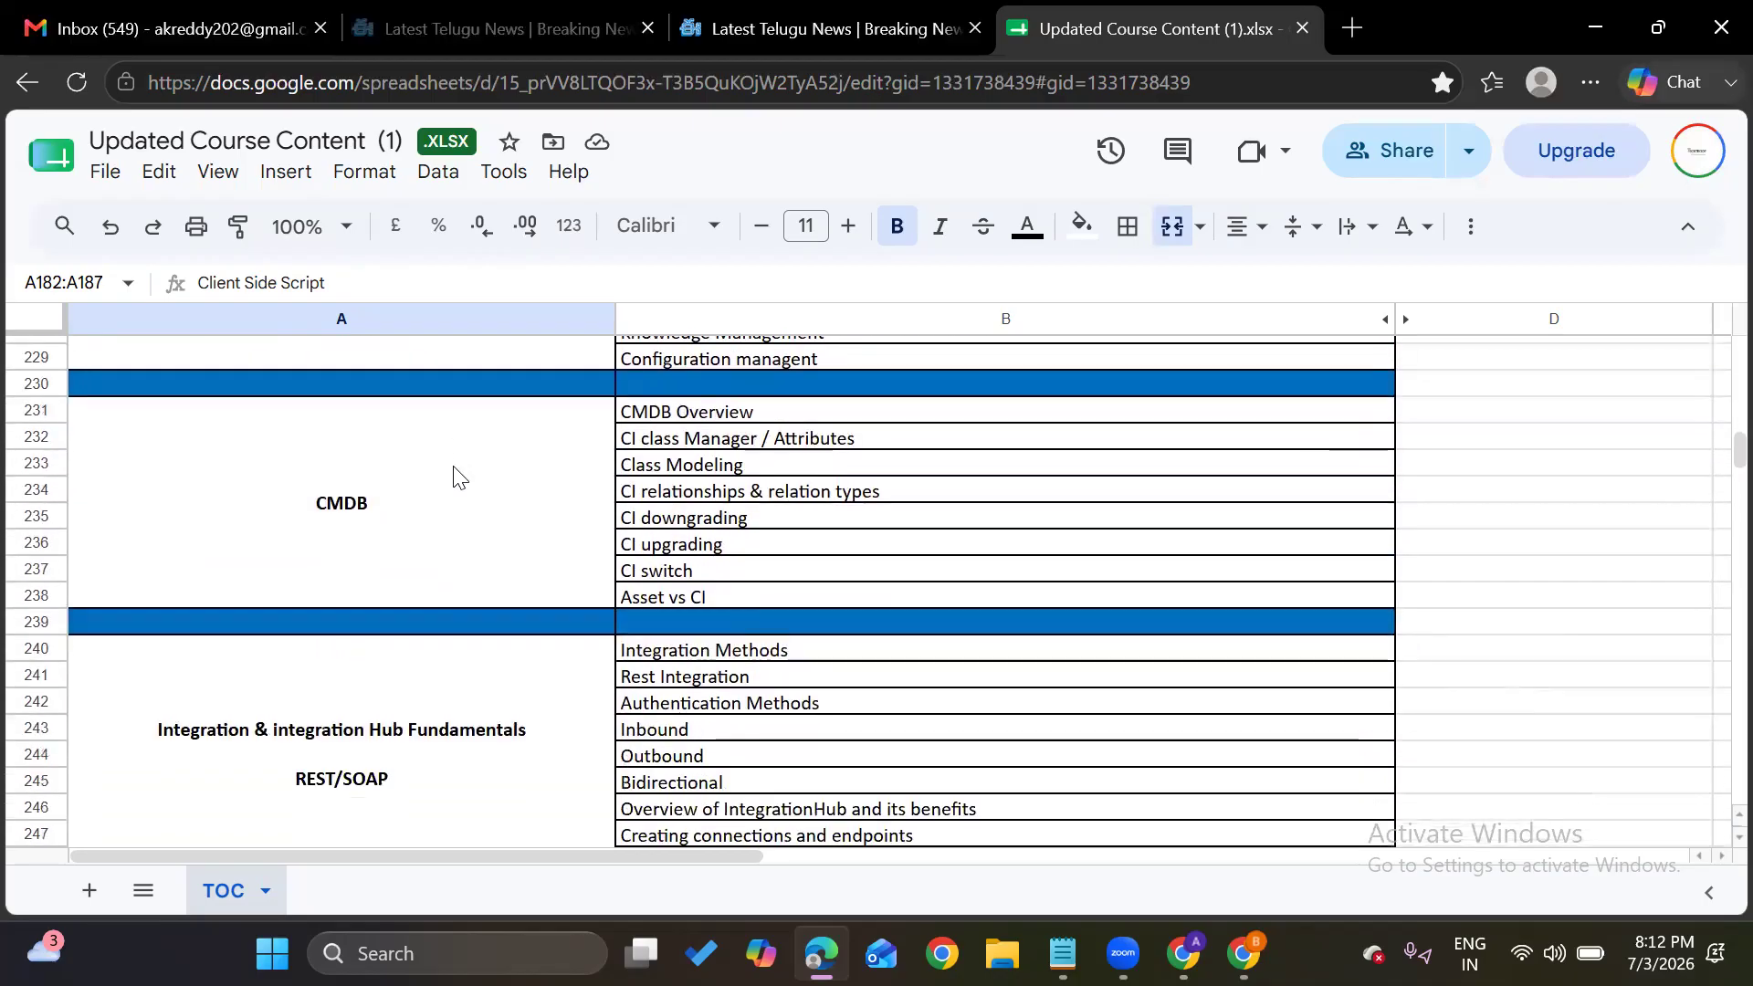
scroll(399, 530, down, 2)
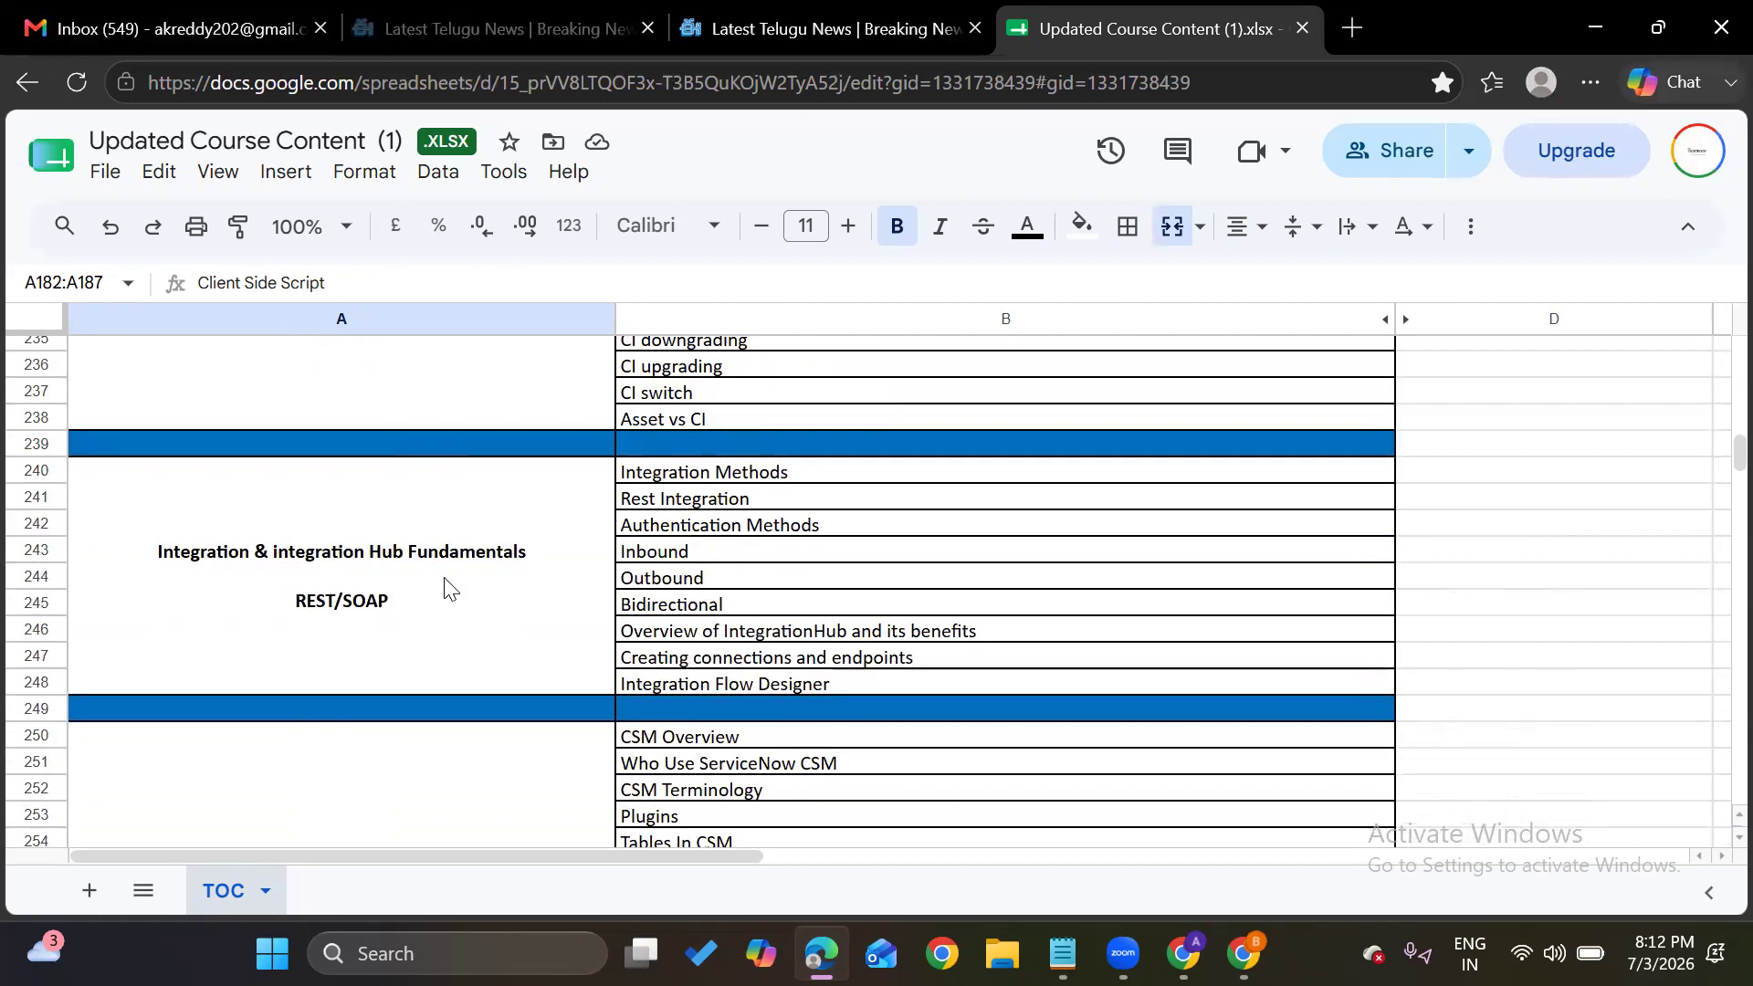
scroll(624, 603, down, 5)
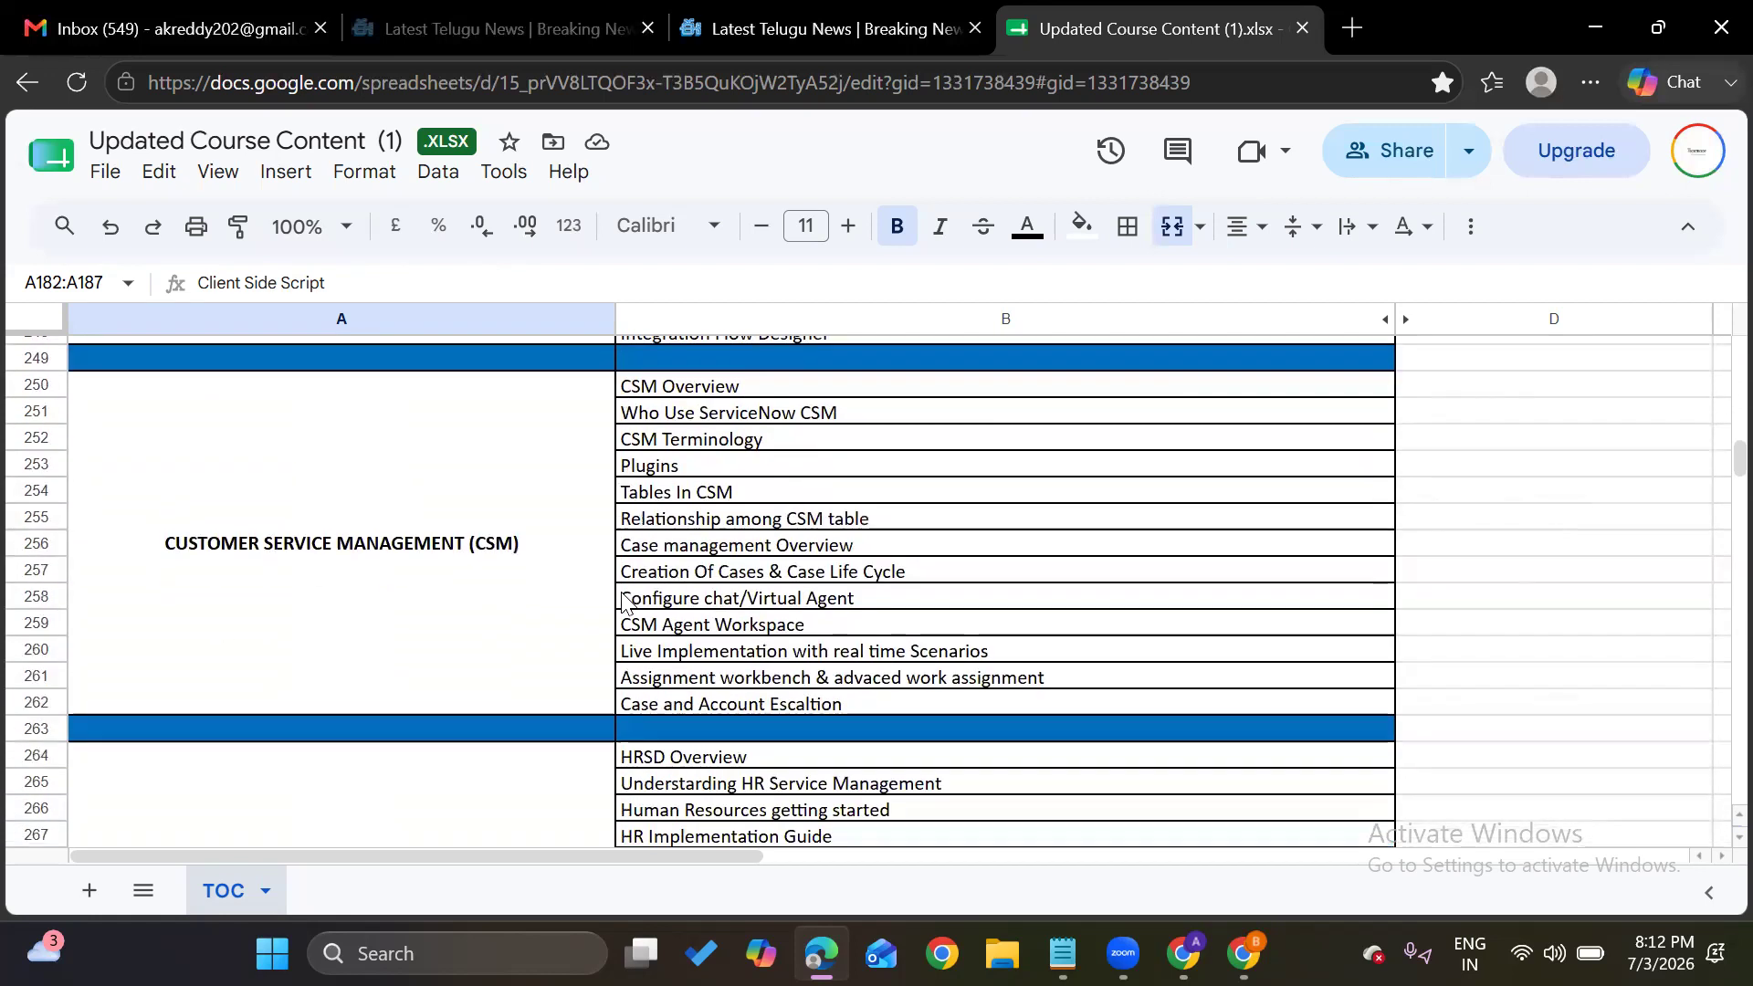
scroll(587, 598, down, 5)
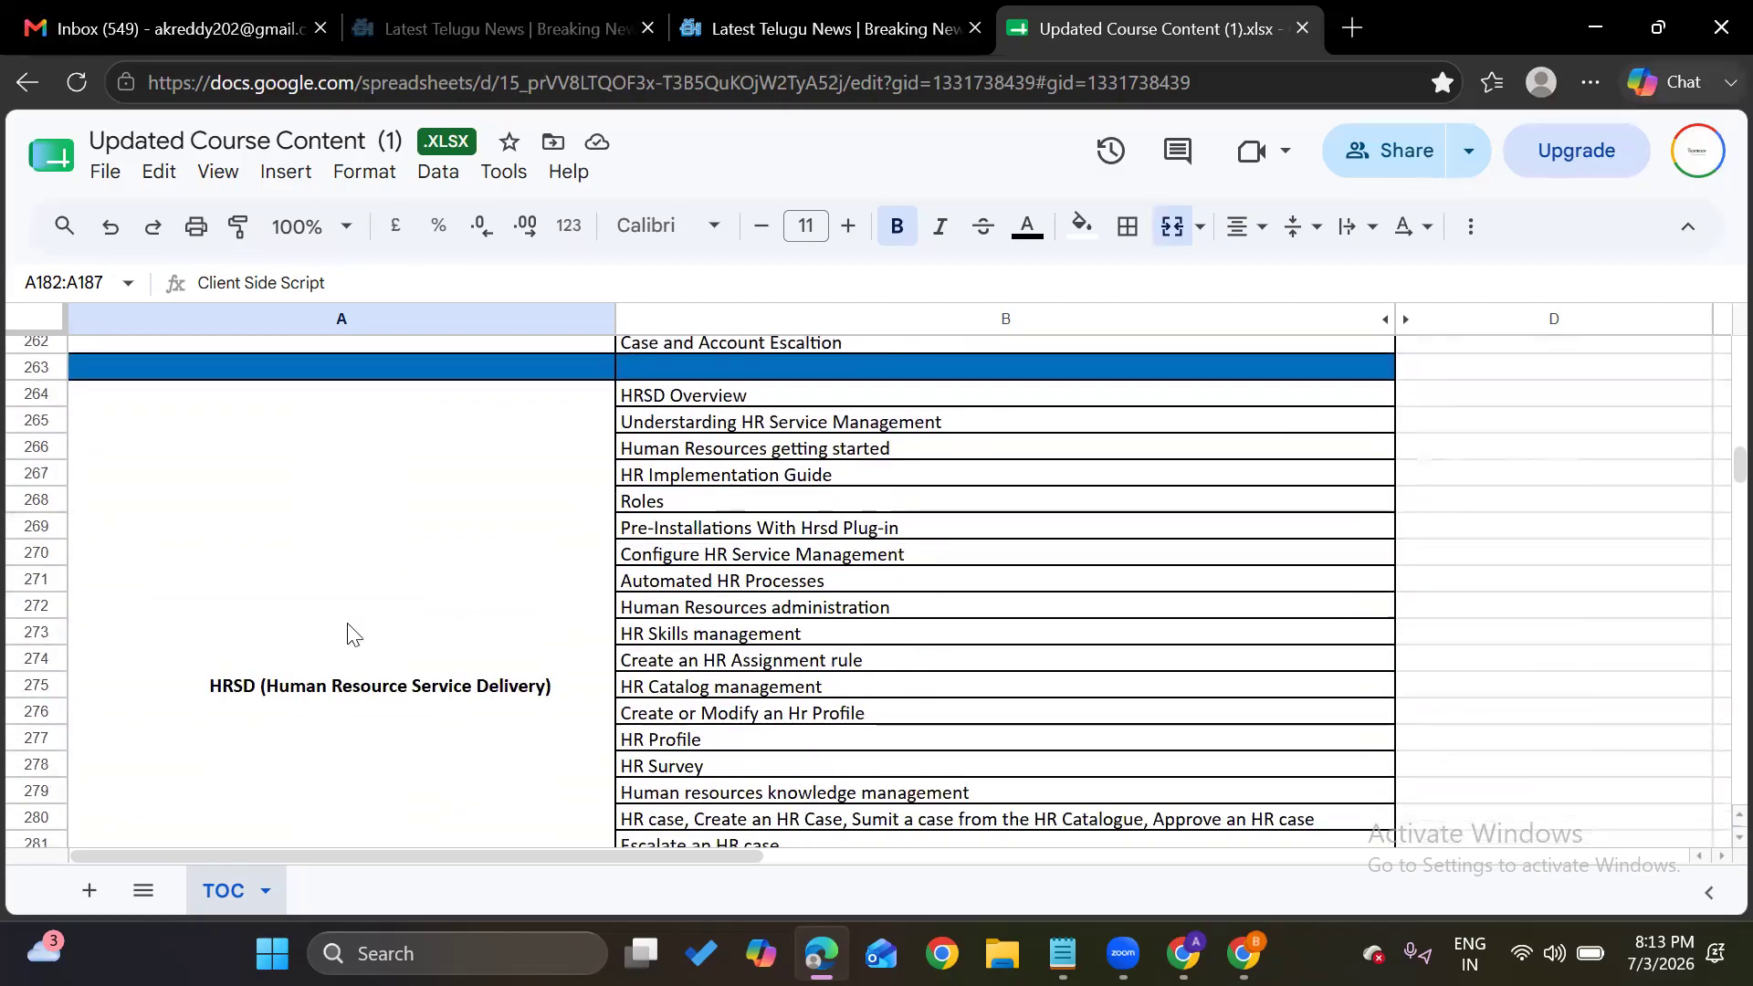
scroll(510, 637, down, 3)
scroll(507, 635, down, 4)
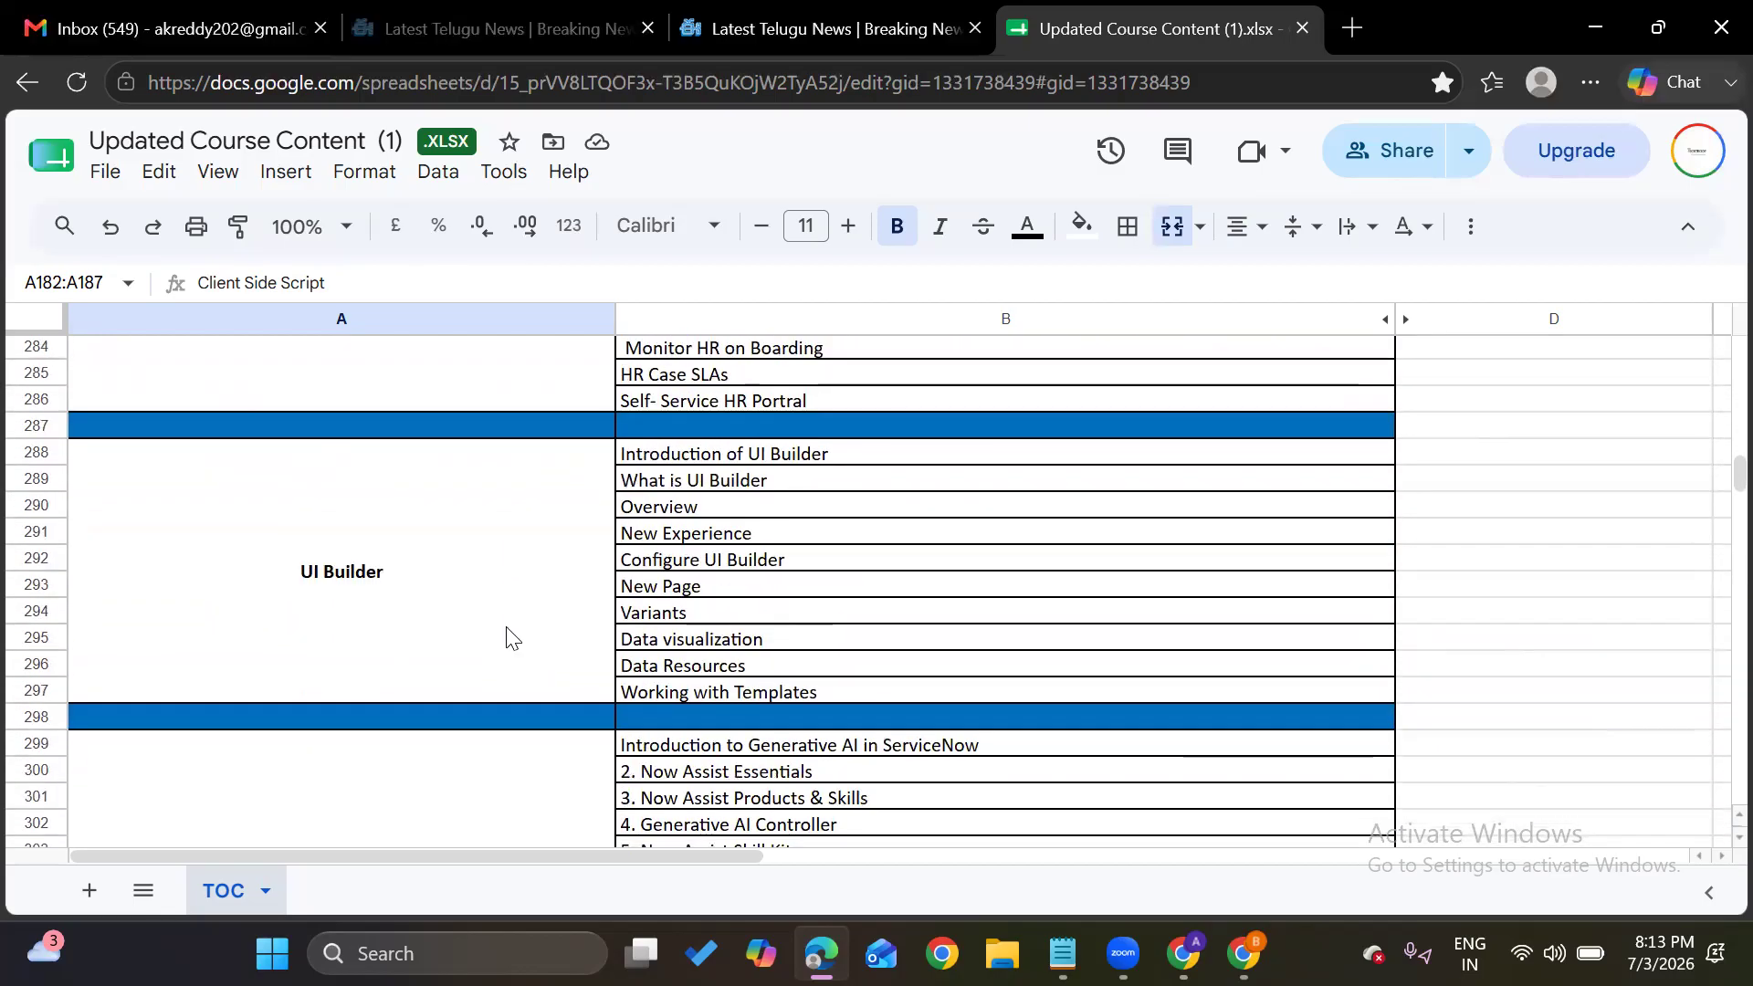
scroll(469, 594, down, 4)
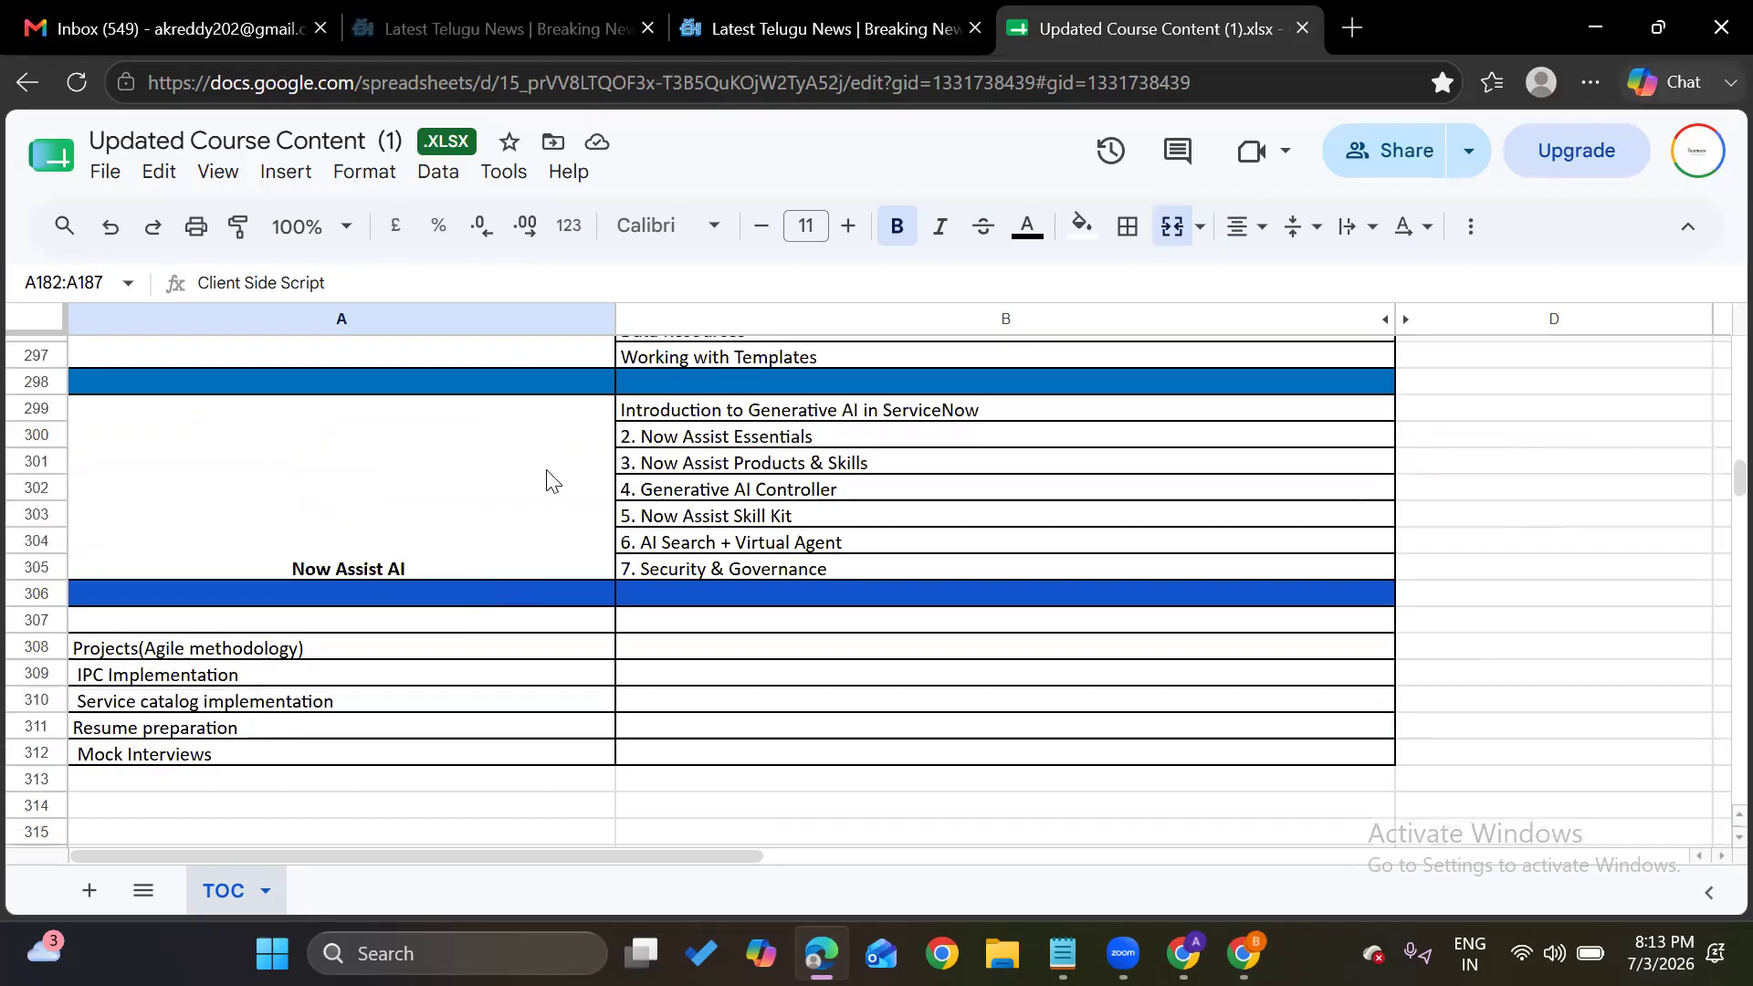
scroll(561, 461, up, 2)
scroll(561, 464, down, 5)
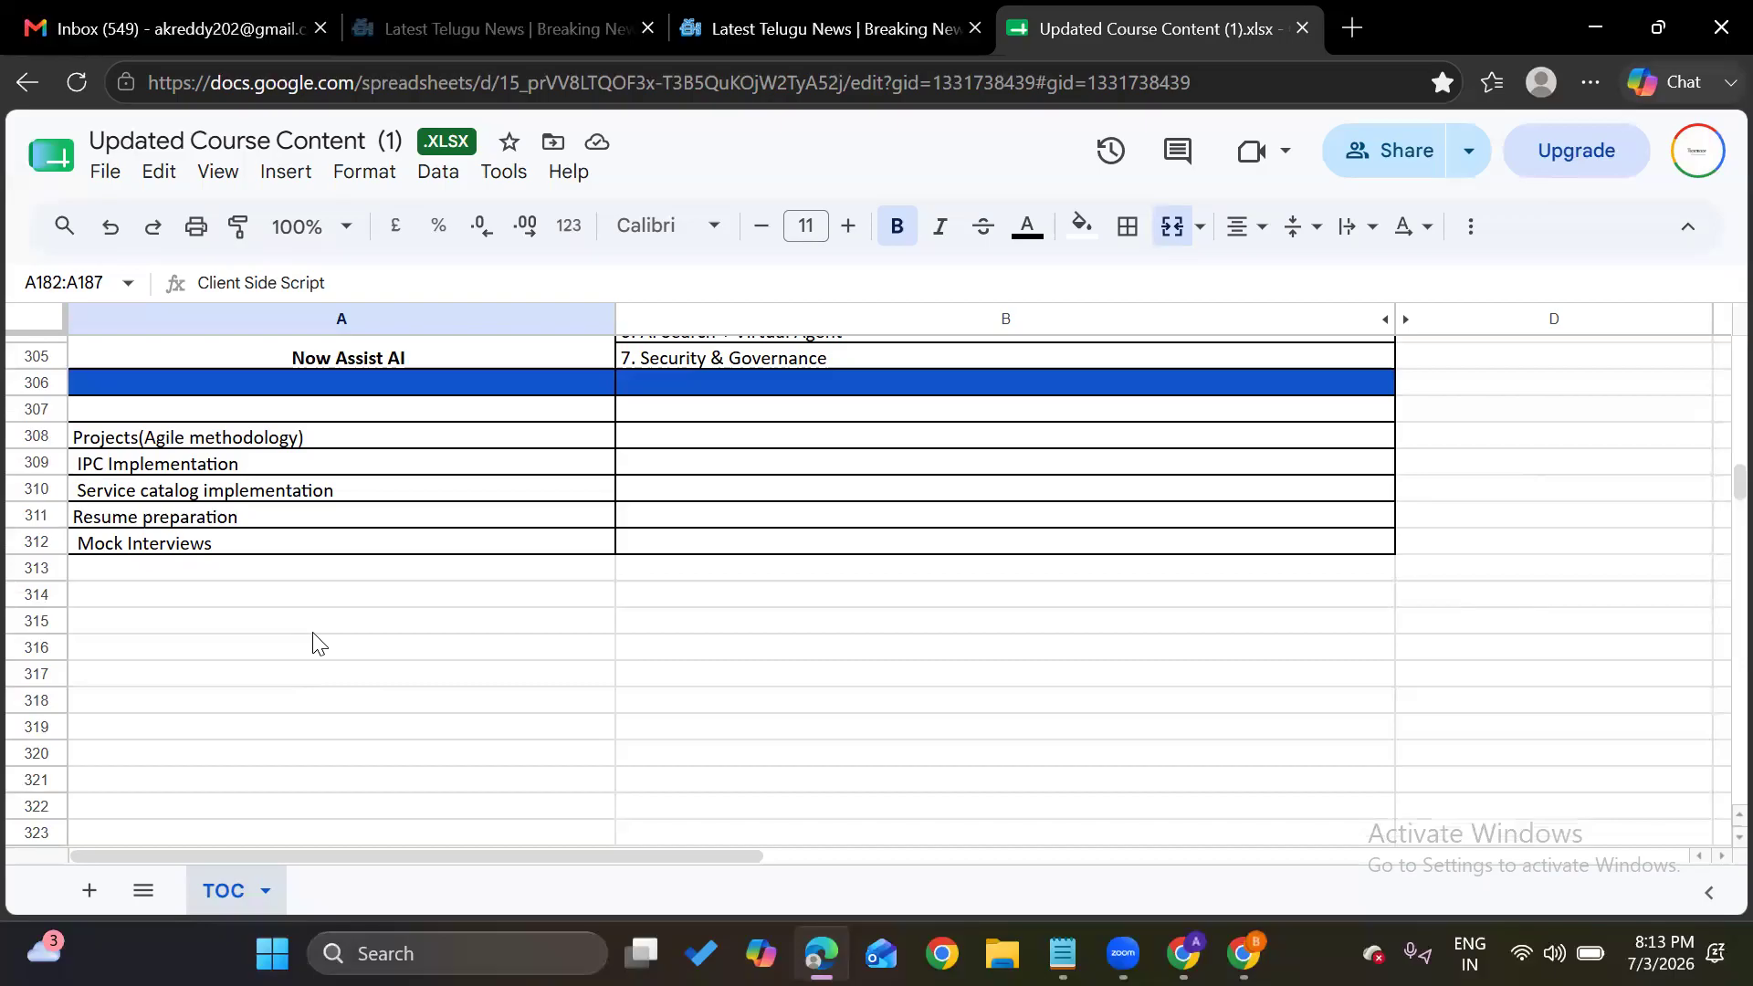
scroll(315, 642, up, 20)
Open '01. Admin and Development Labs' from Drive's 72.Offline-22 > 2.Labs folder in a new tab
click(1352, 29)
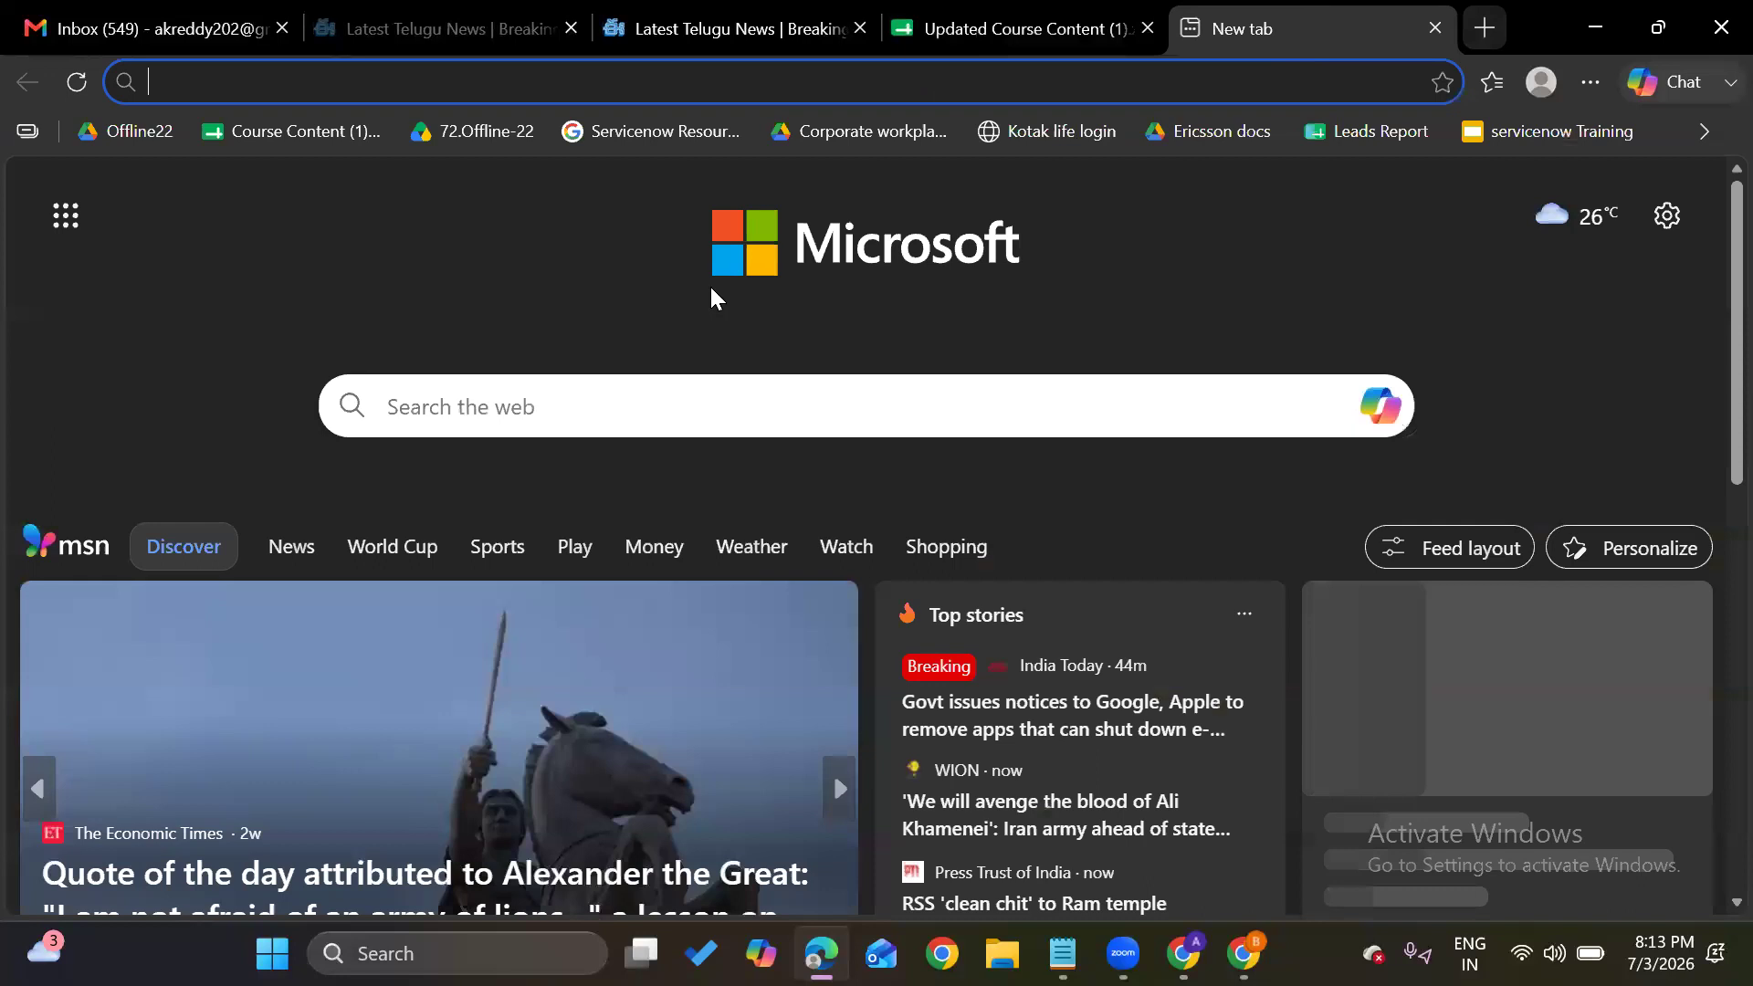
click(510, 132)
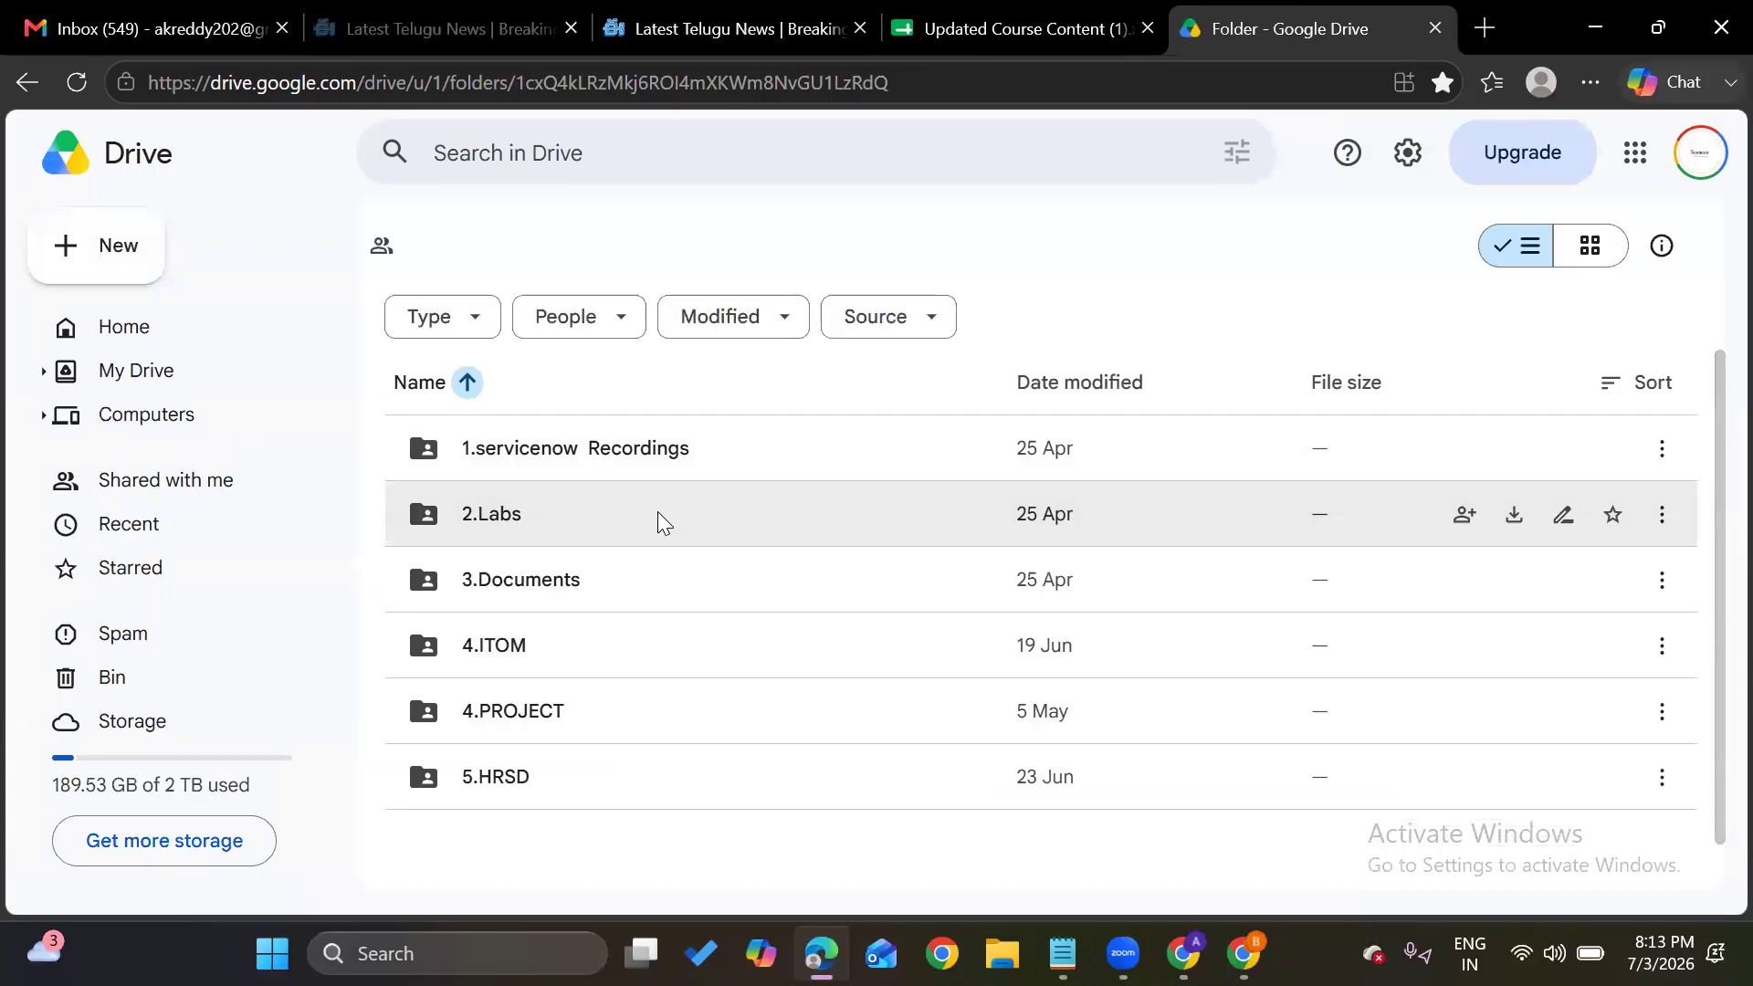
click(491, 518)
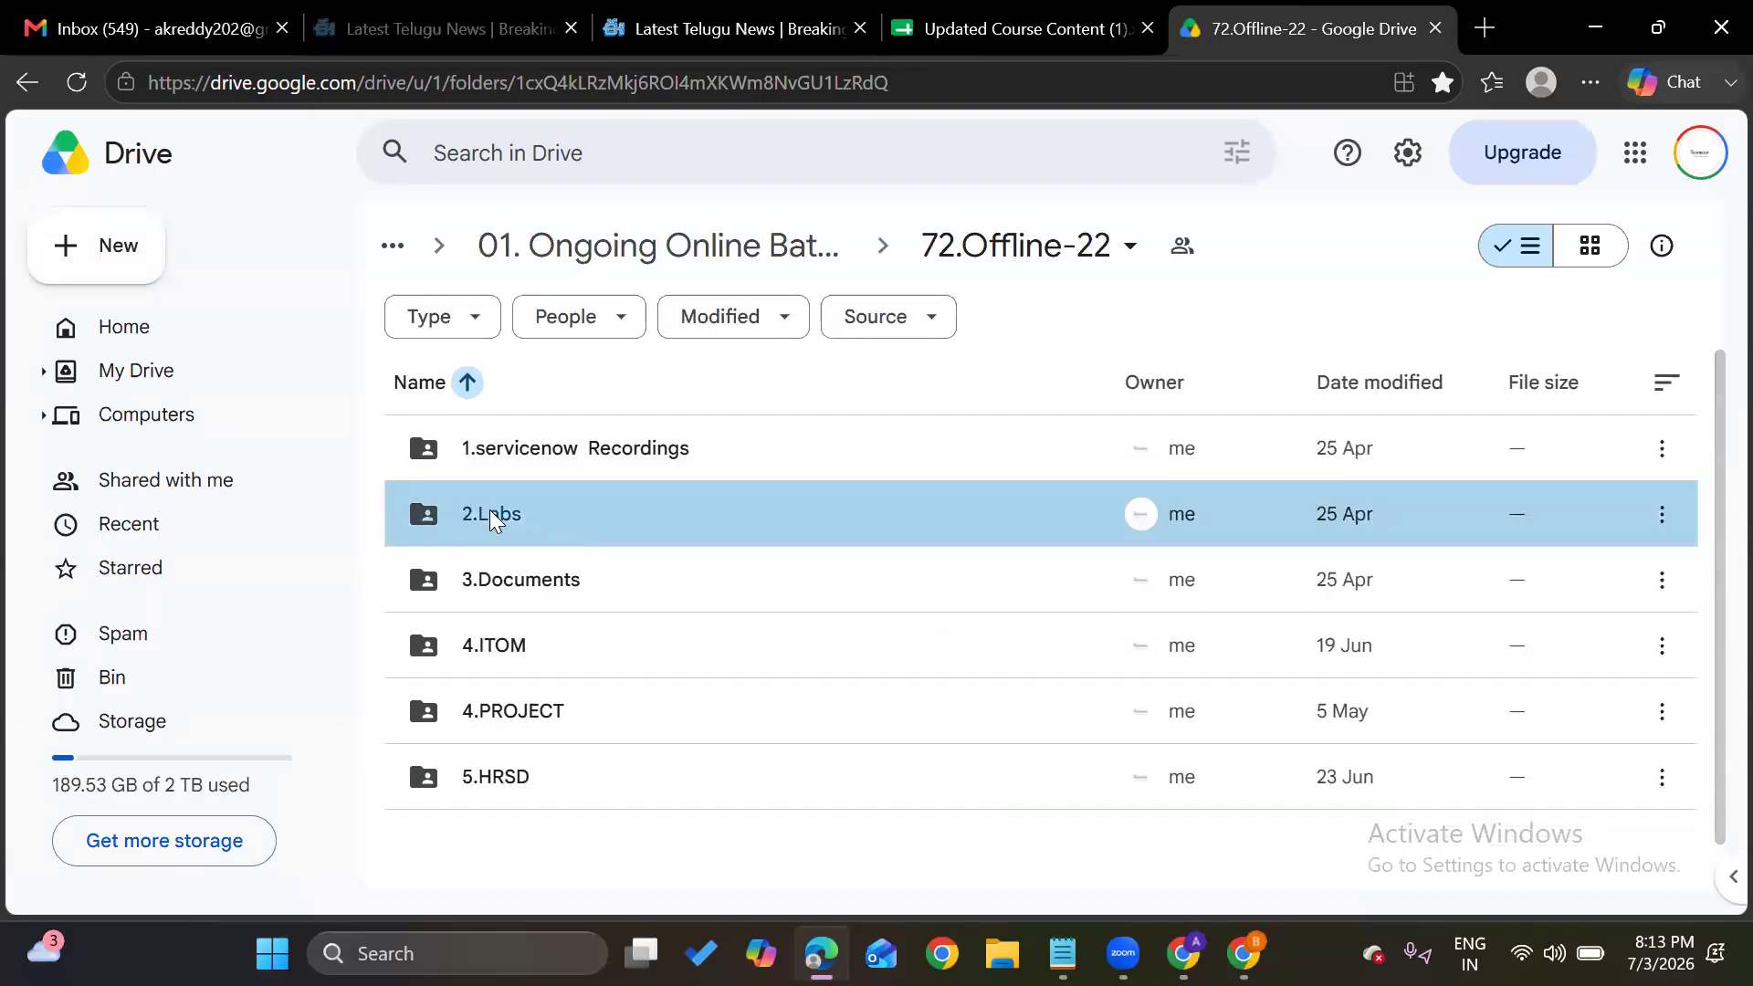
double_click(493, 519)
double_click(606, 442)
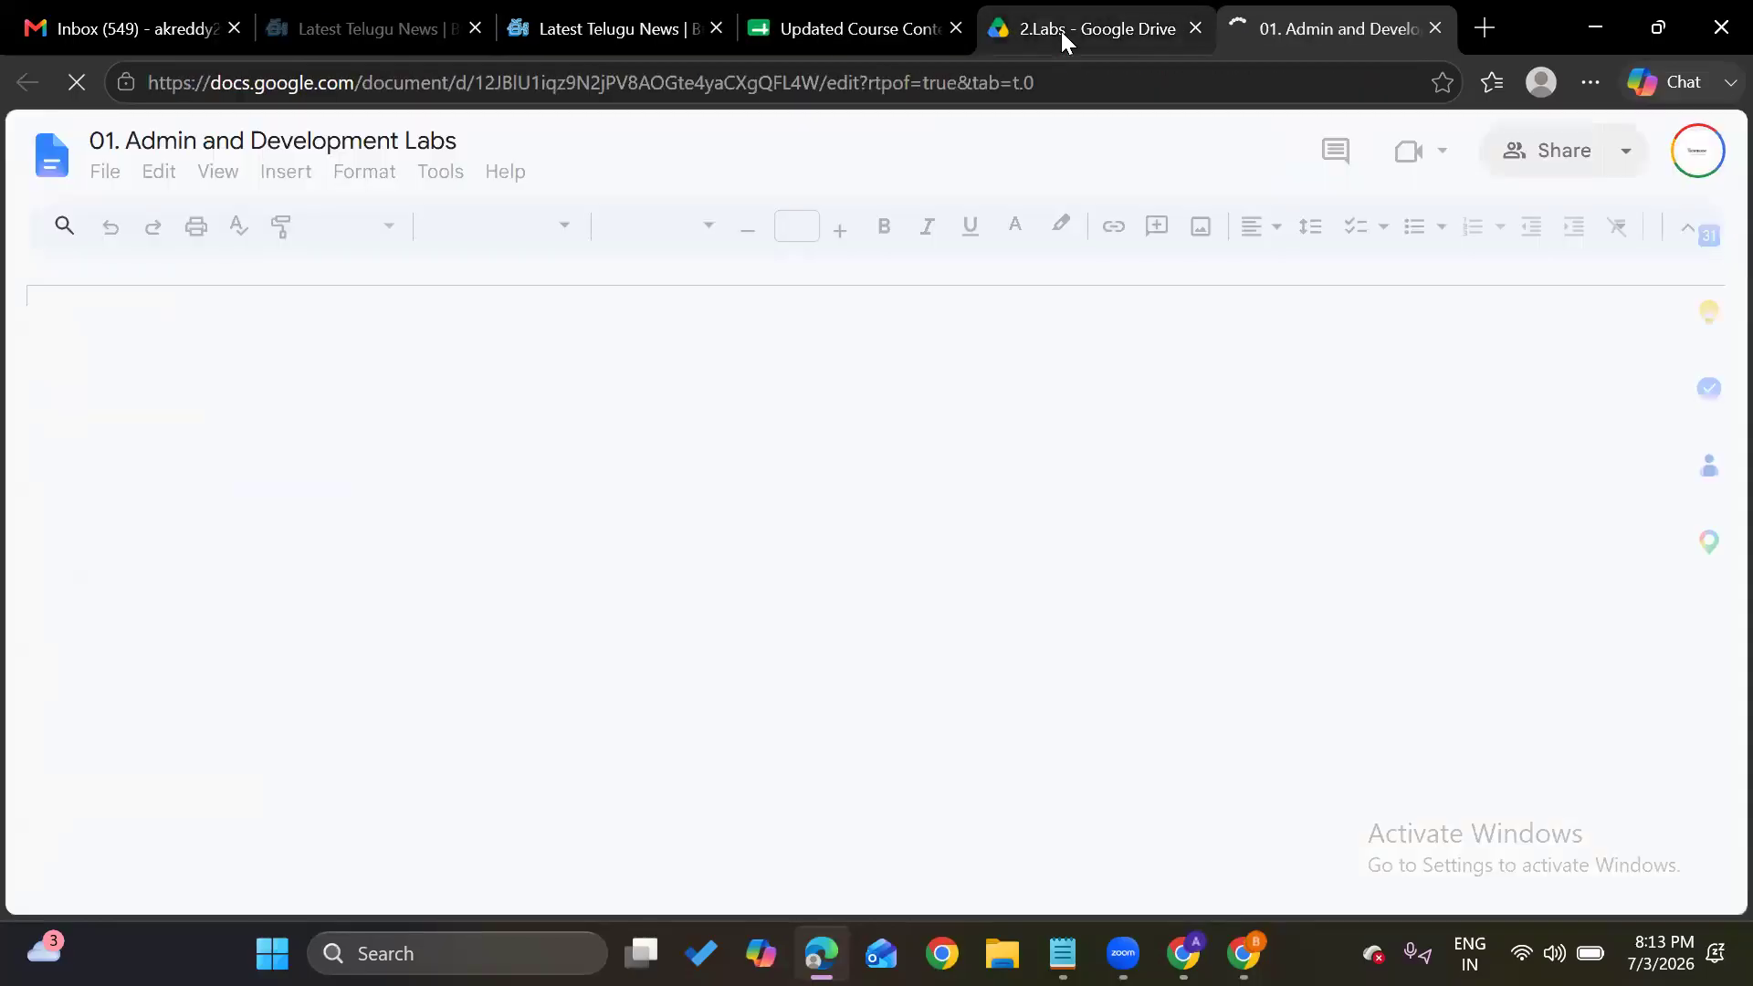
Skim the labs document, then return to the course spreadsheet at the ITSM Fundamentals rows
scroll(595, 571, down, 4)
scroll(595, 571, down, 5)
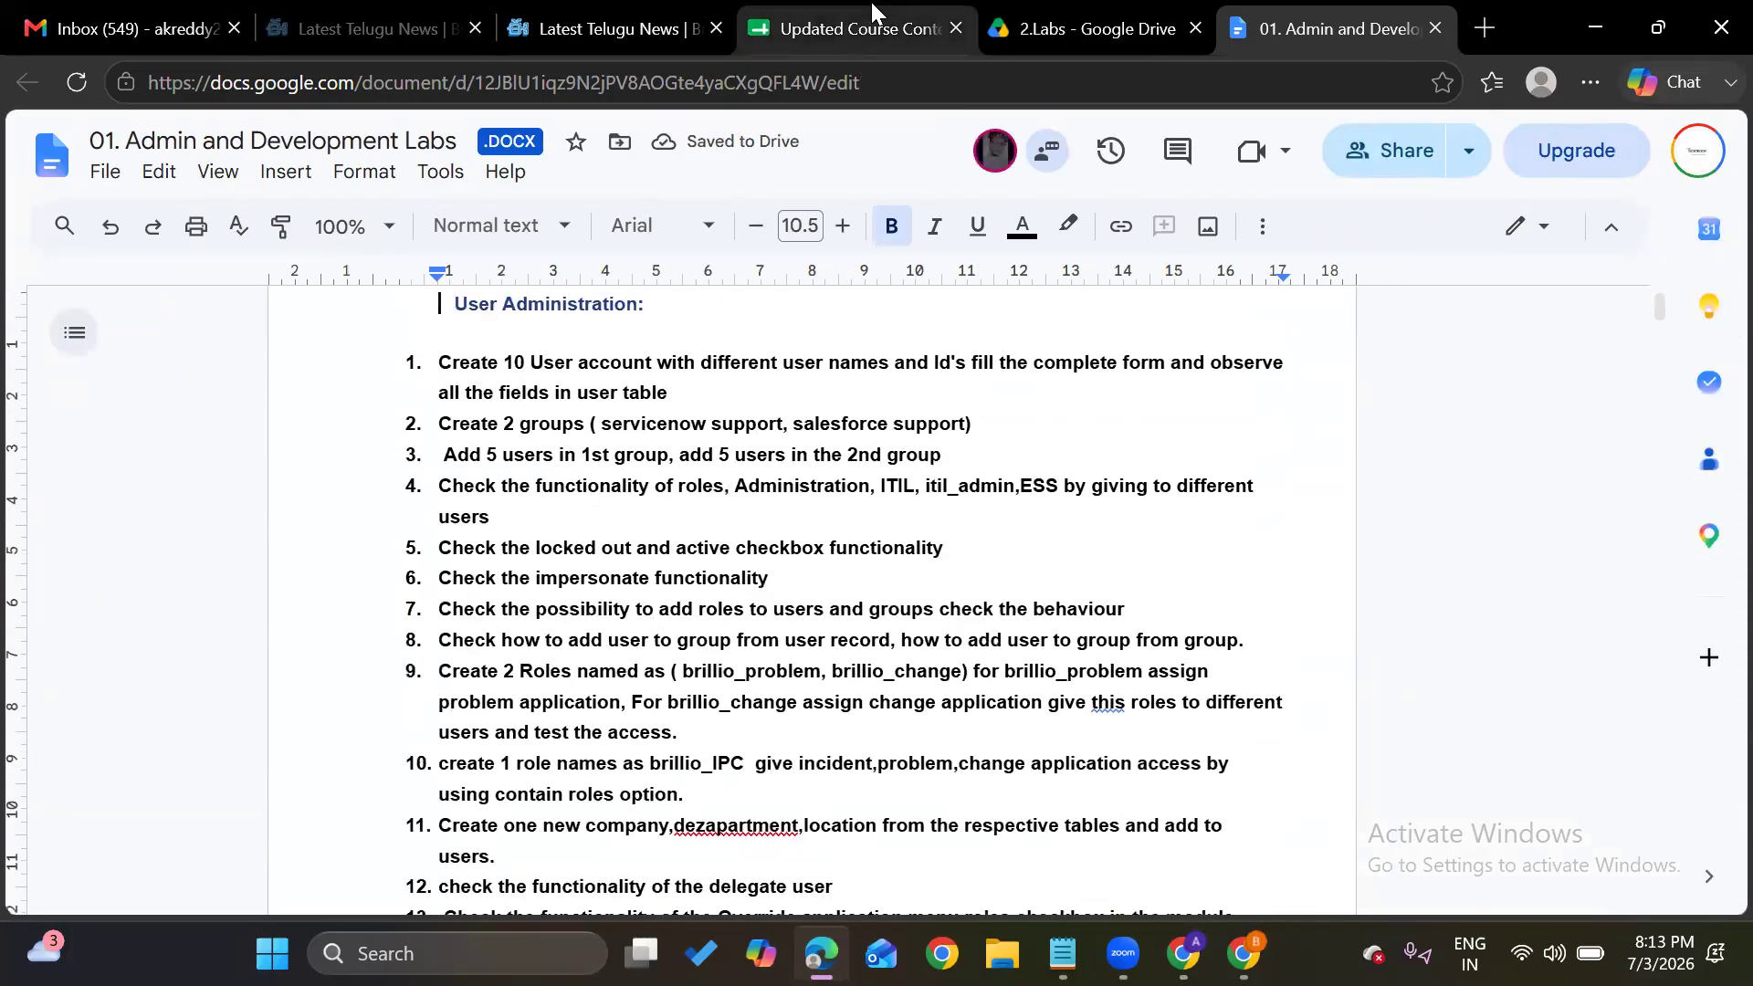
click(871, 4)
scroll(558, 626, up, 4)
scroll(561, 630, up, 7)
scroll(560, 630, down, 3)
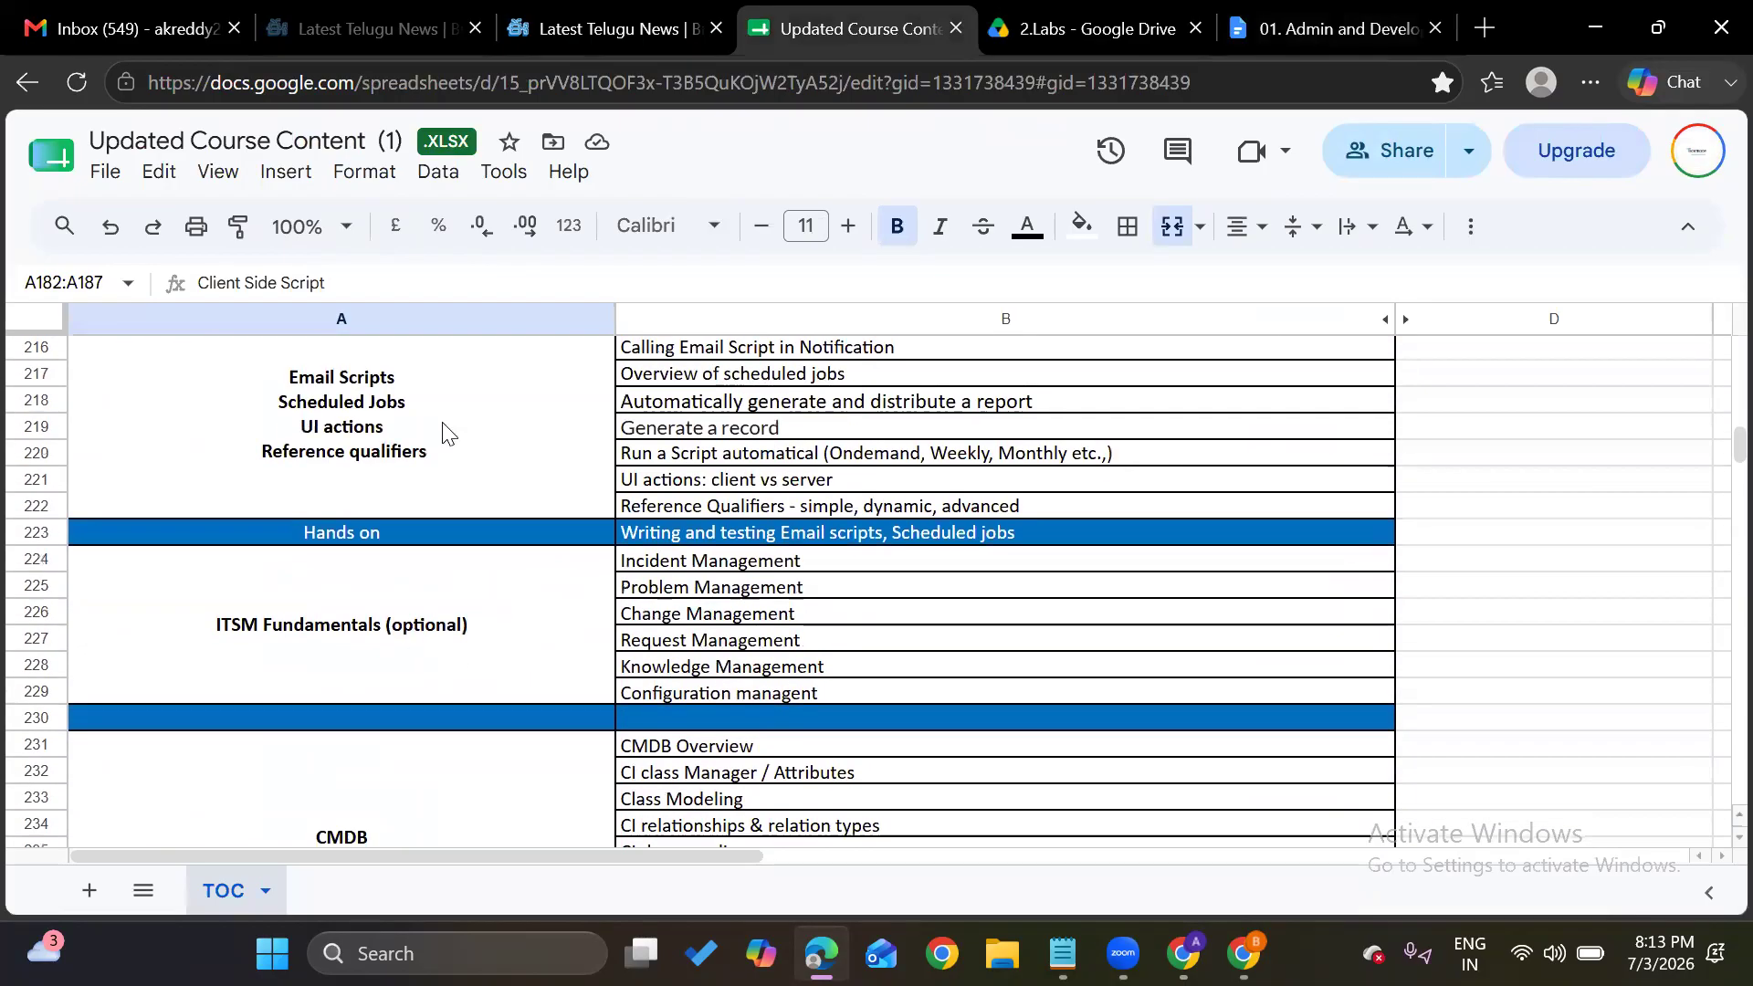
scroll(444, 429, up, 20)
scroll(442, 422, up, 20)
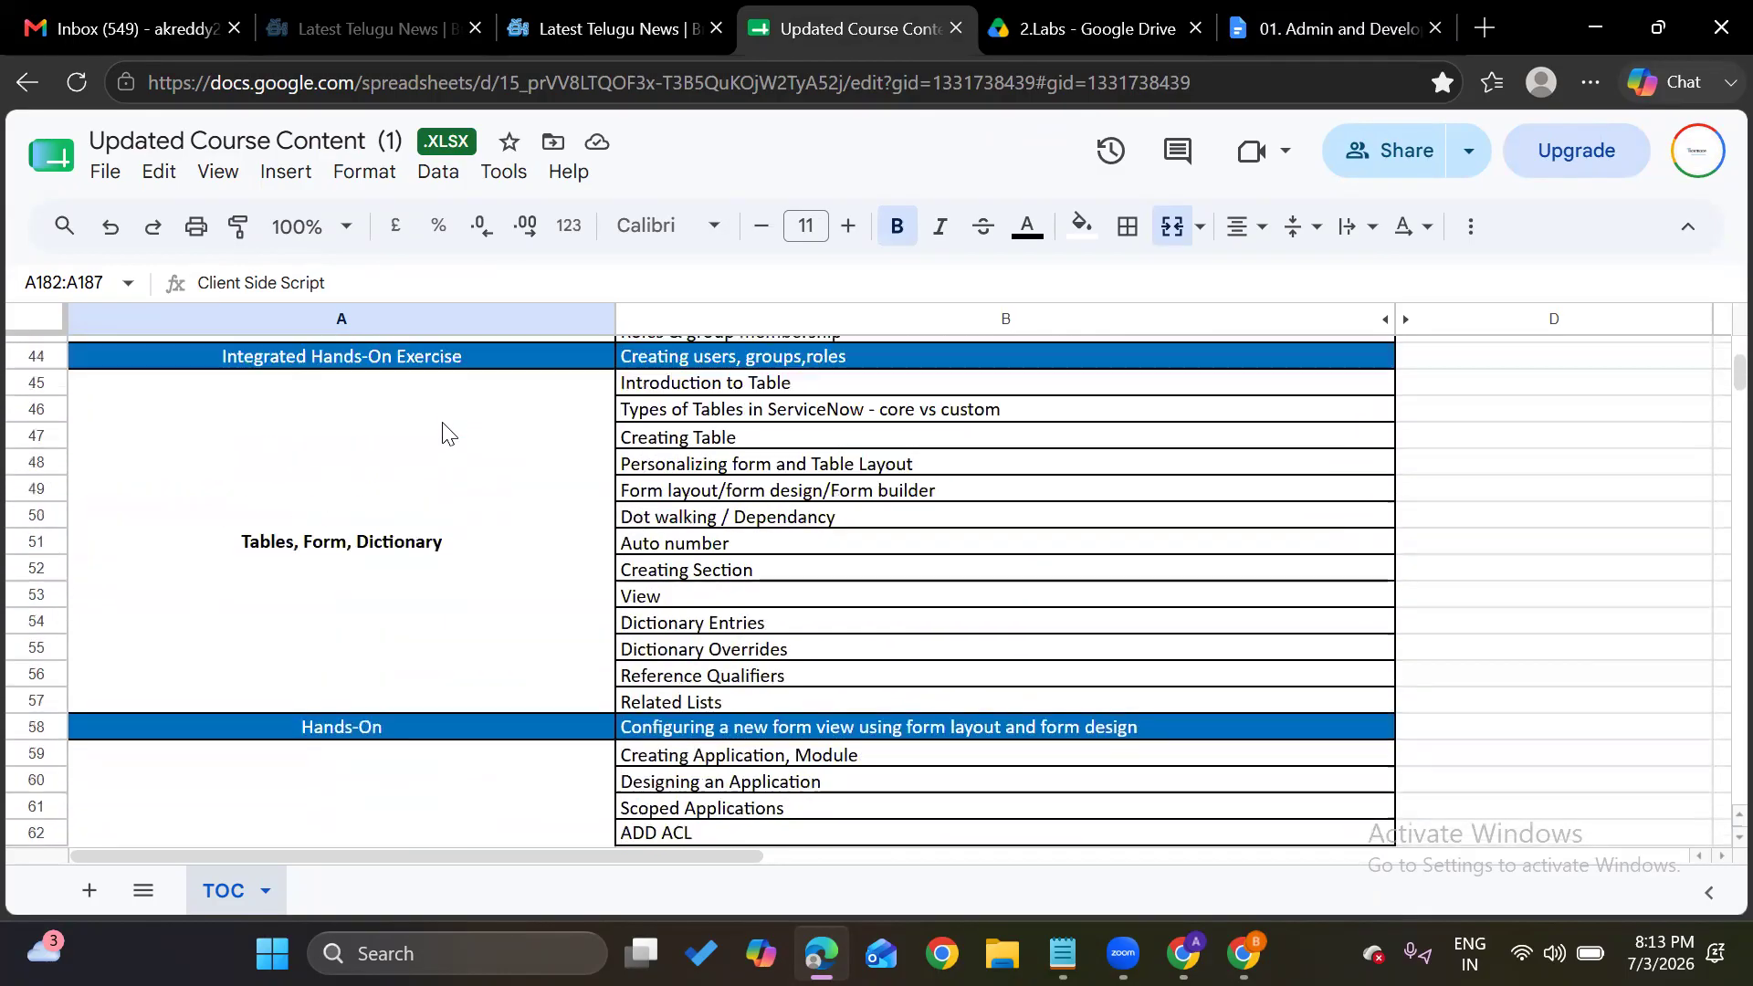
scroll(444, 429, up, 1)
scroll(449, 501, up, 14)
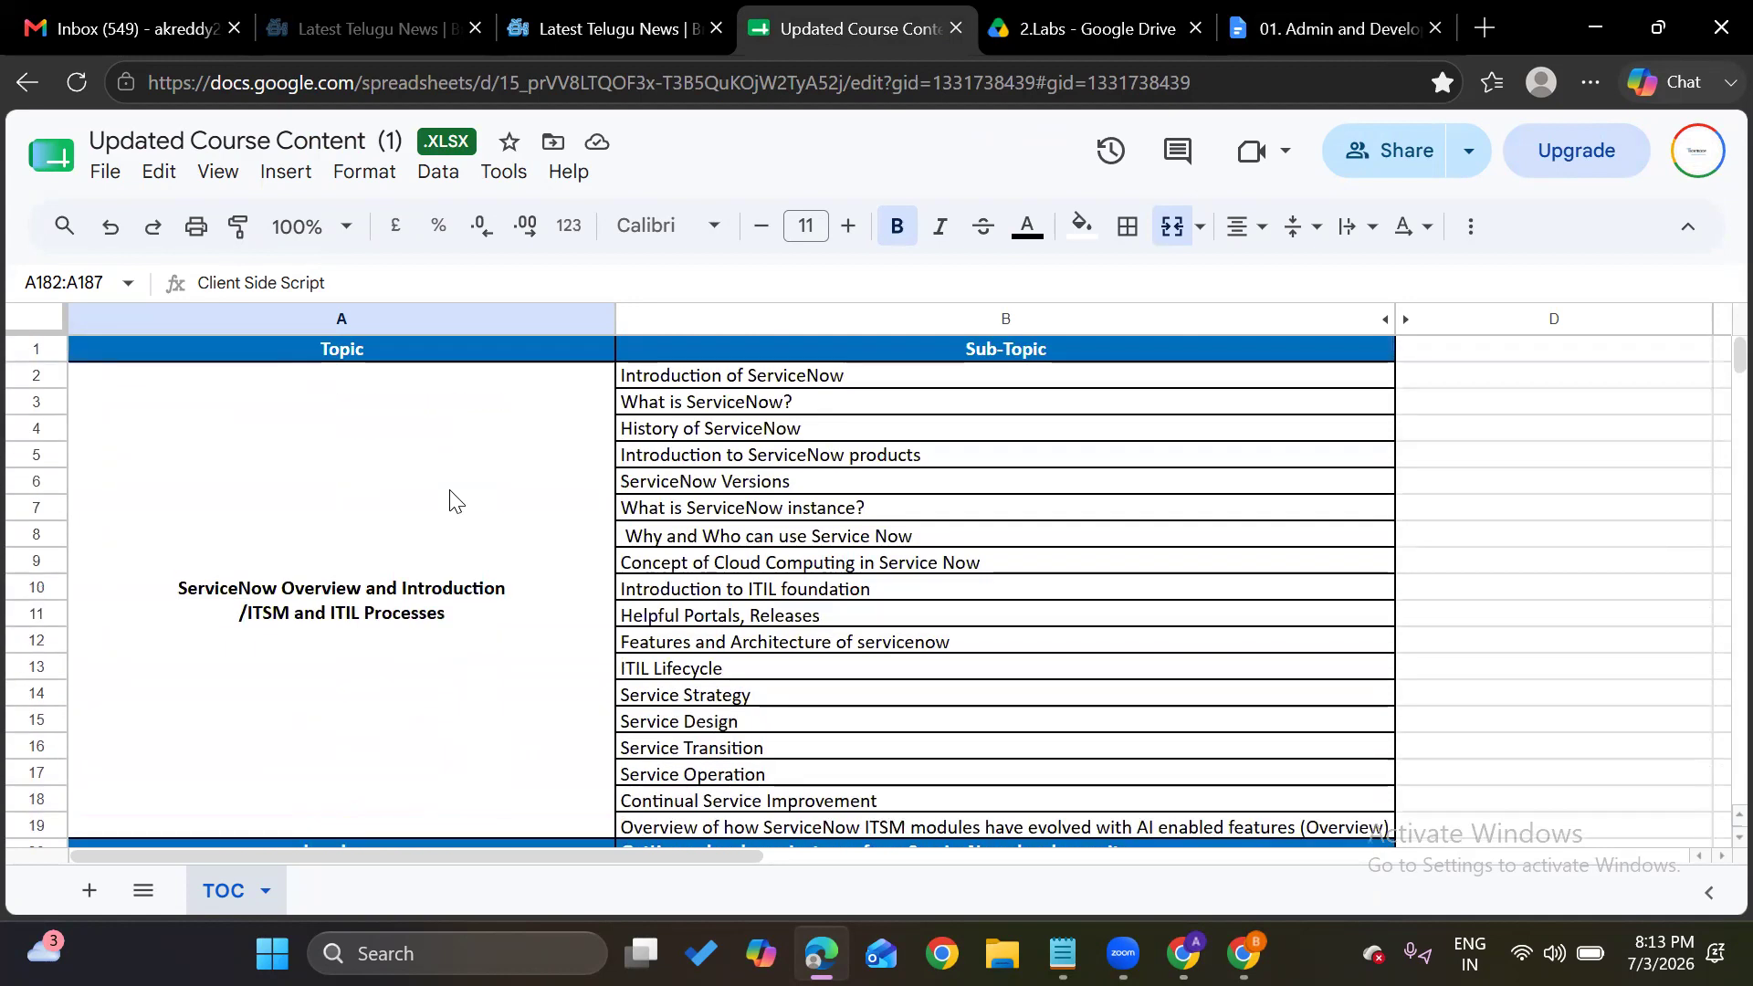
scroll(450, 501, down, 19)
scroll(450, 501, down, 20)
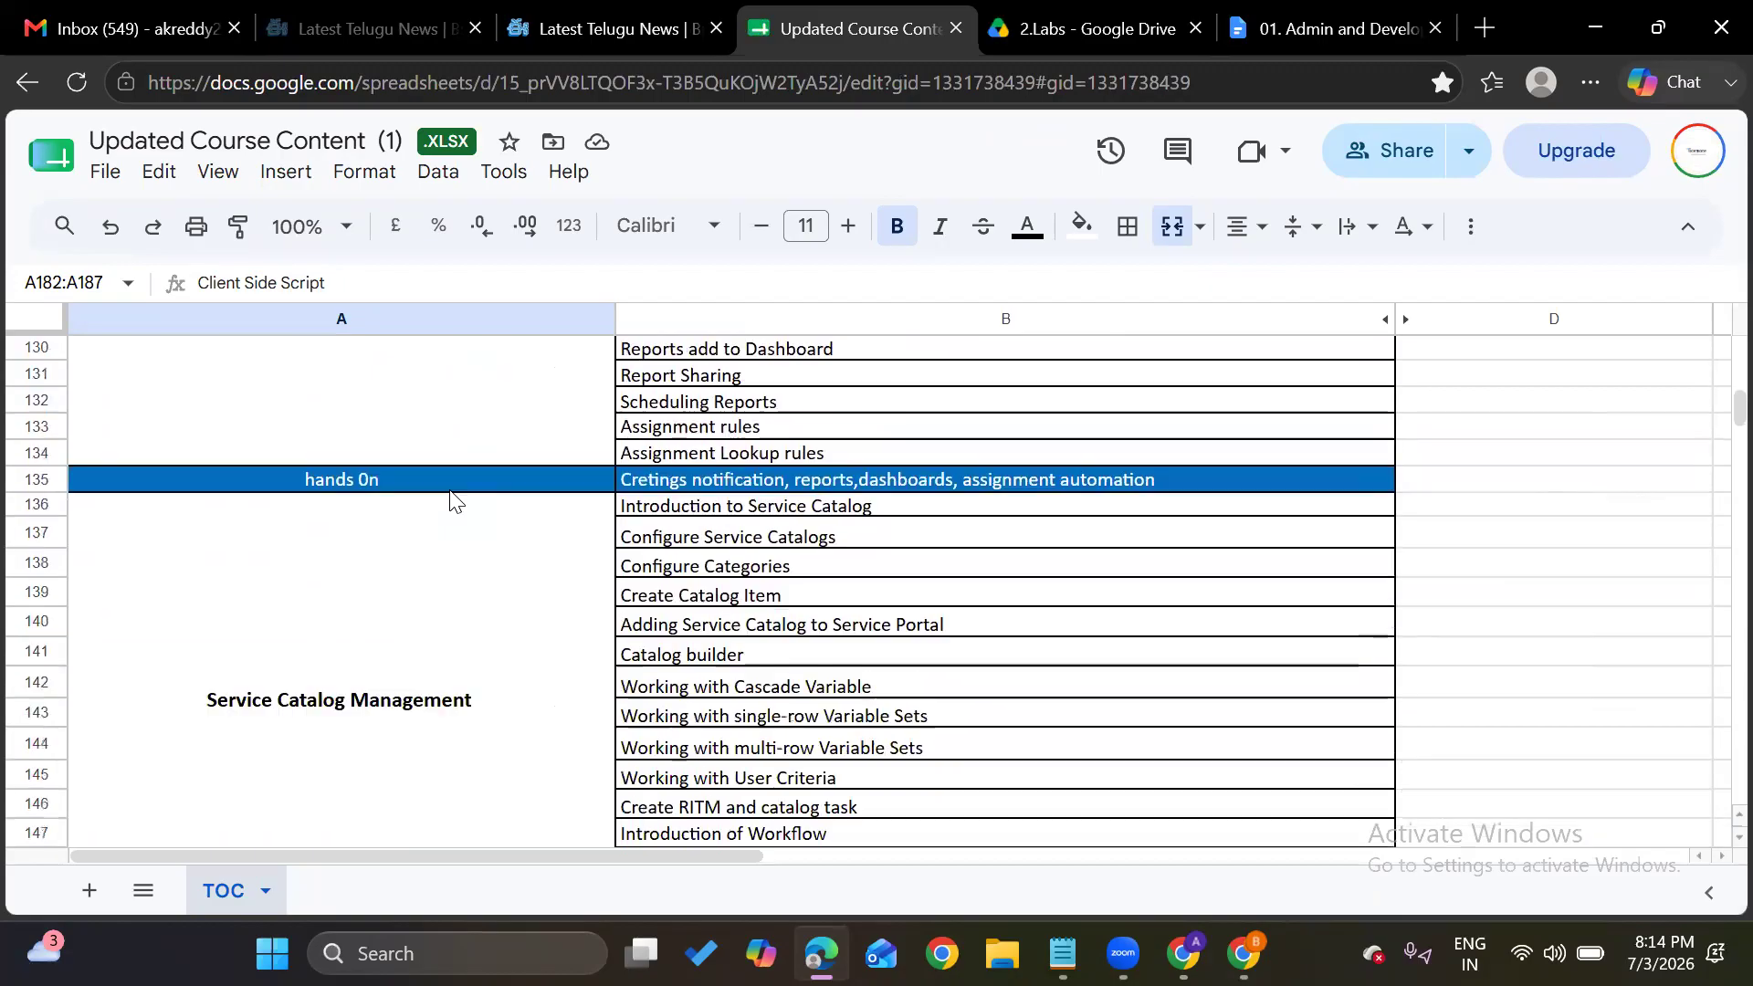
scroll(449, 501, down, 10)
scroll(388, 624, down, 4)
scroll(388, 623, up, 11)
scroll(388, 624, up, 8)
scroll(388, 624, down, 13)
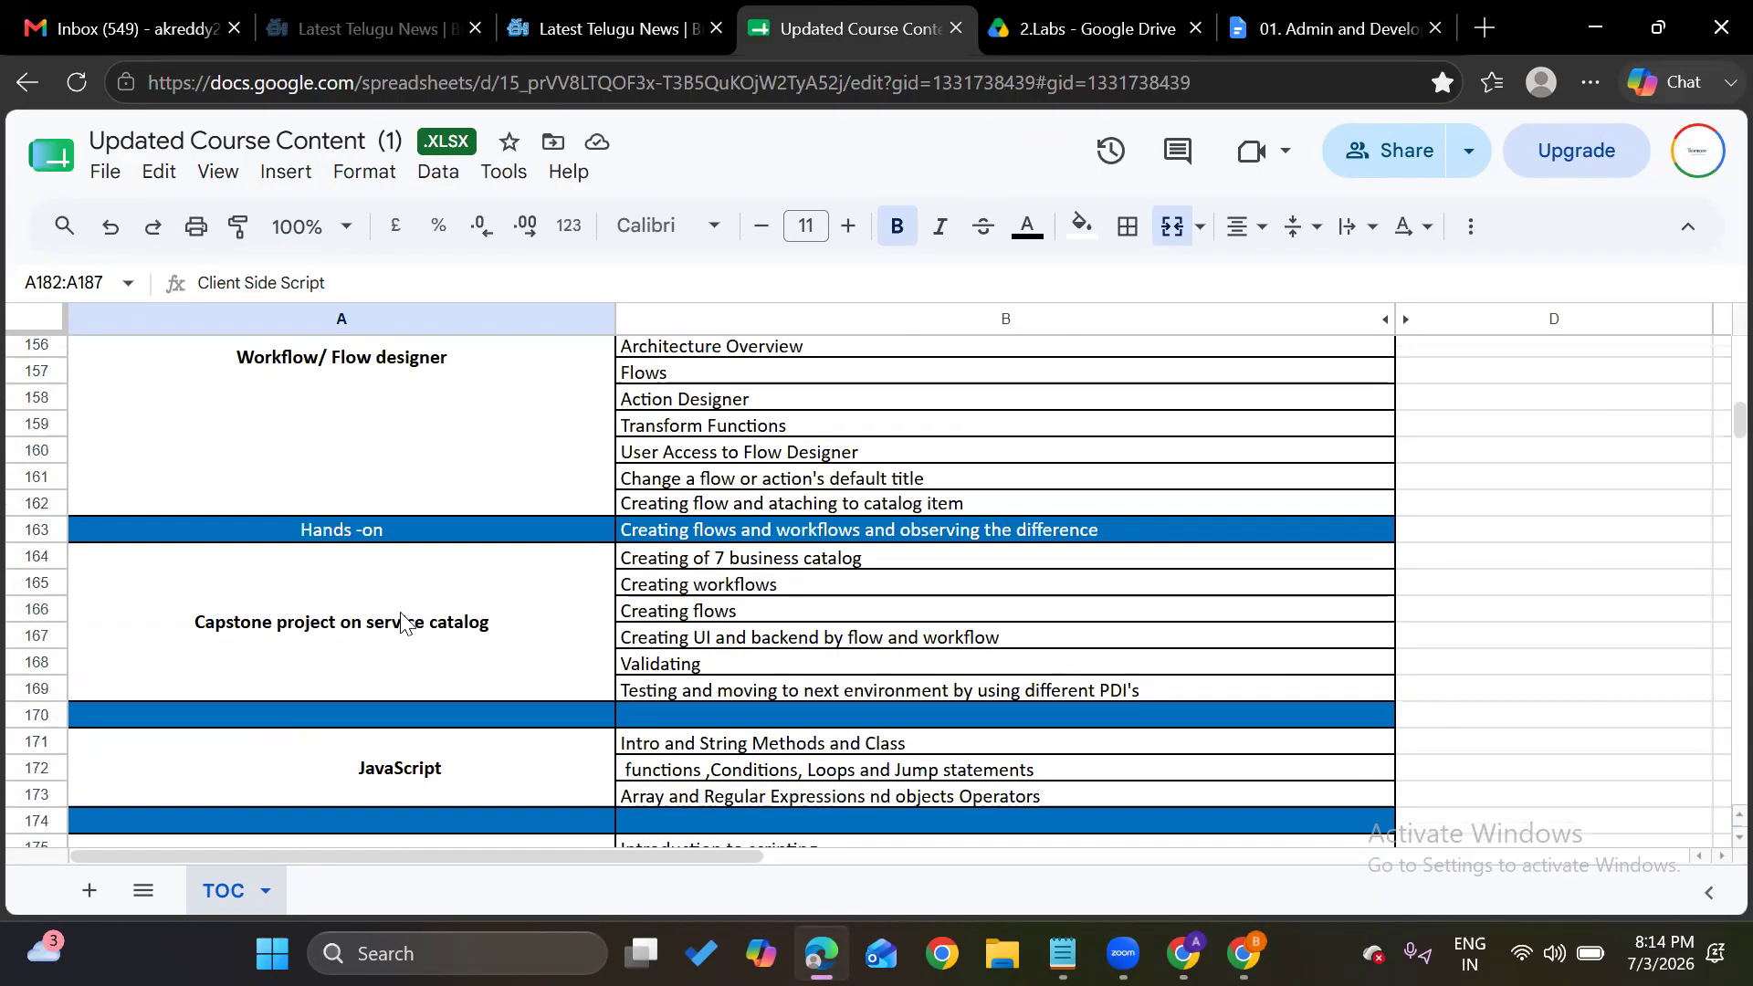
scroll(402, 624, down, 10)
scroll(401, 612, up, 5)
scroll(414, 598, down, 8)
scroll(414, 600, down, 7)
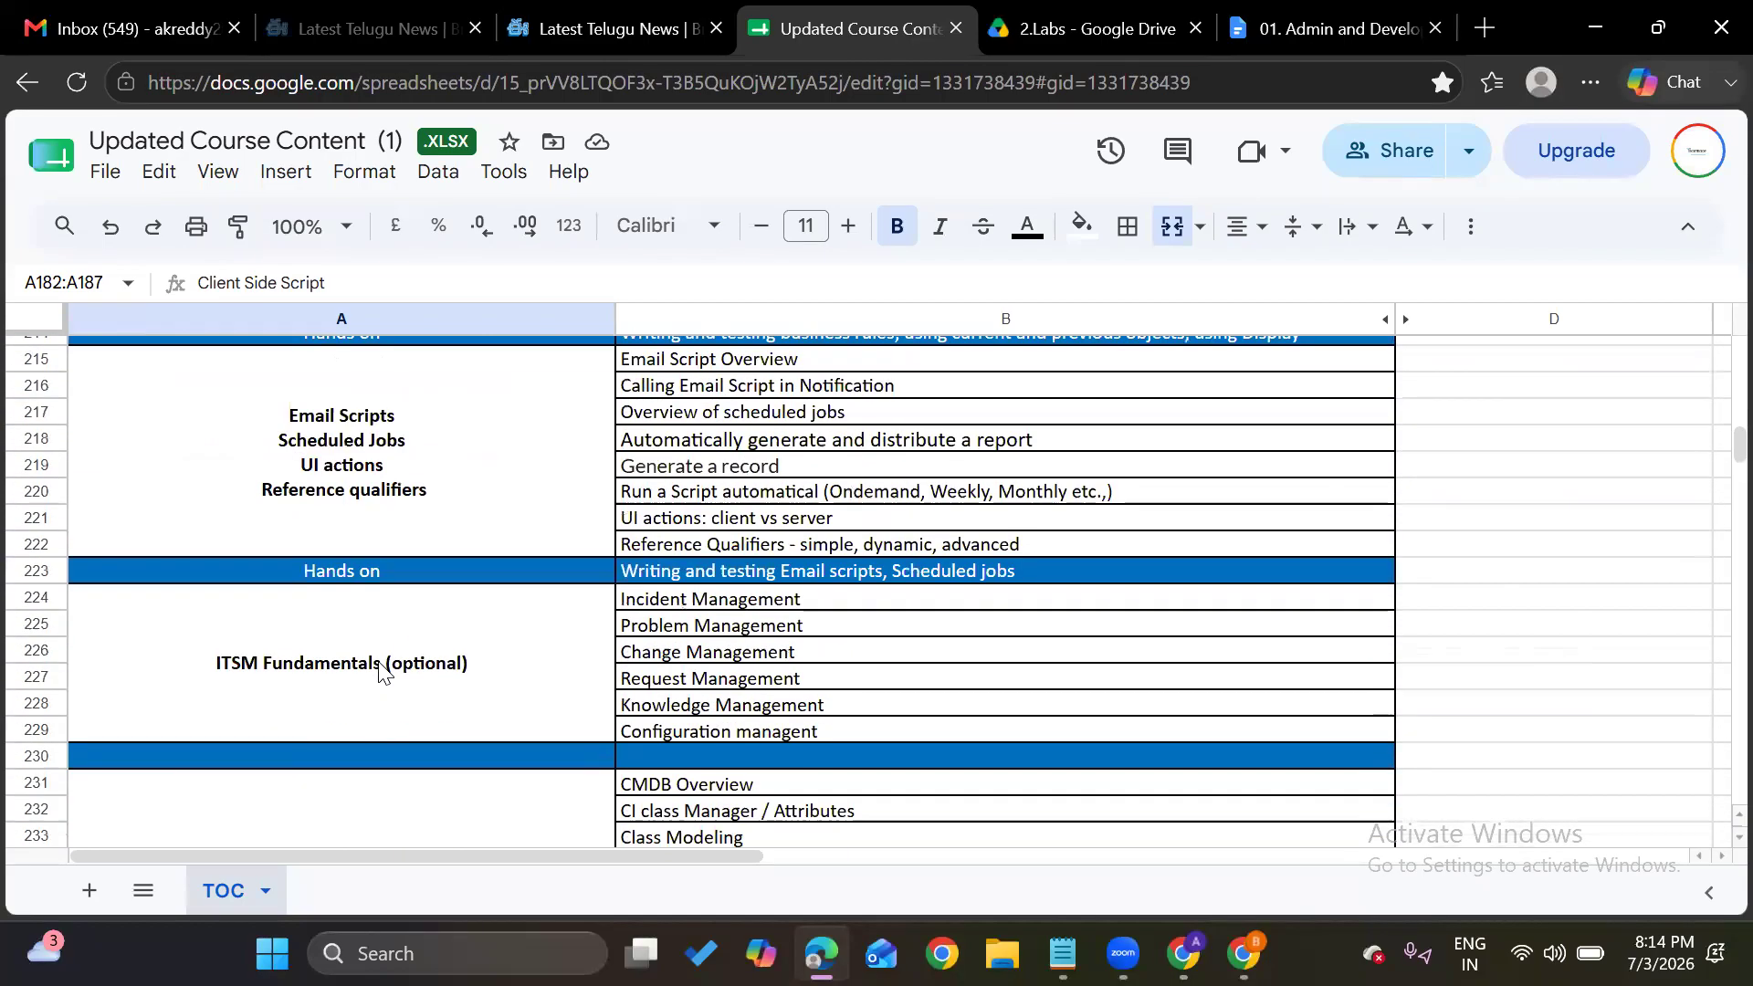
Delete ' (optional)' from the ITSM Fundamentals heading in merged cell A224
double_click(445, 681)
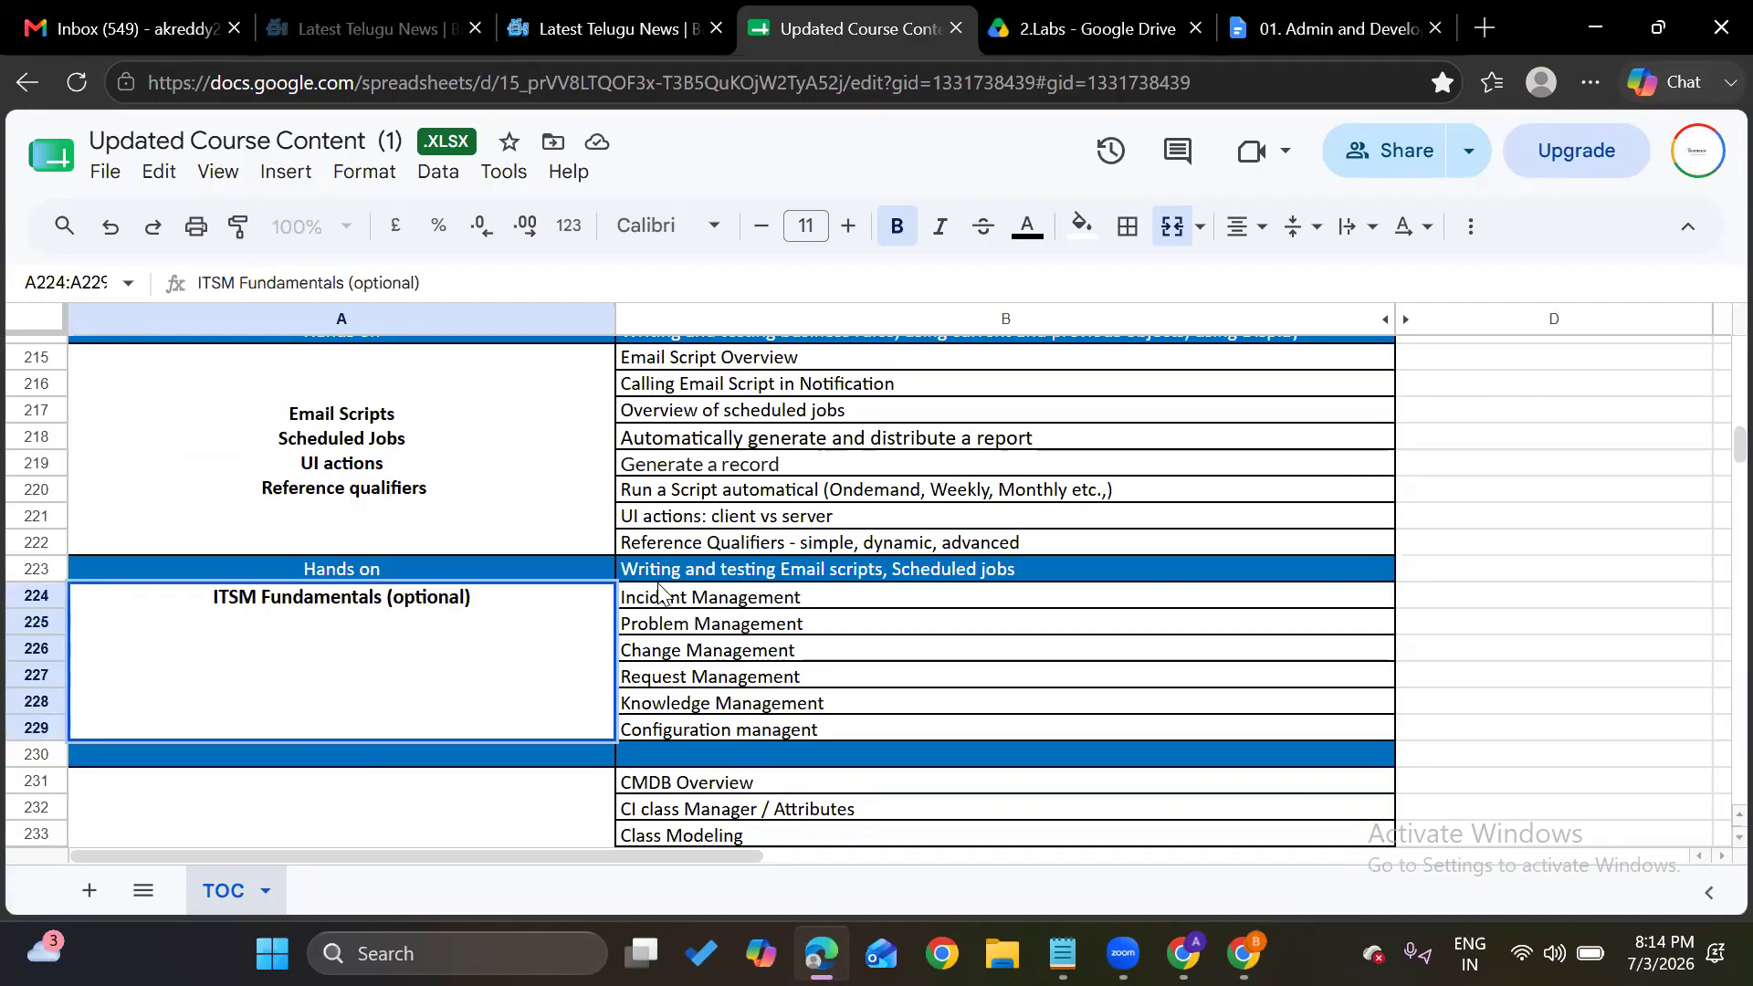
click(694, 683)
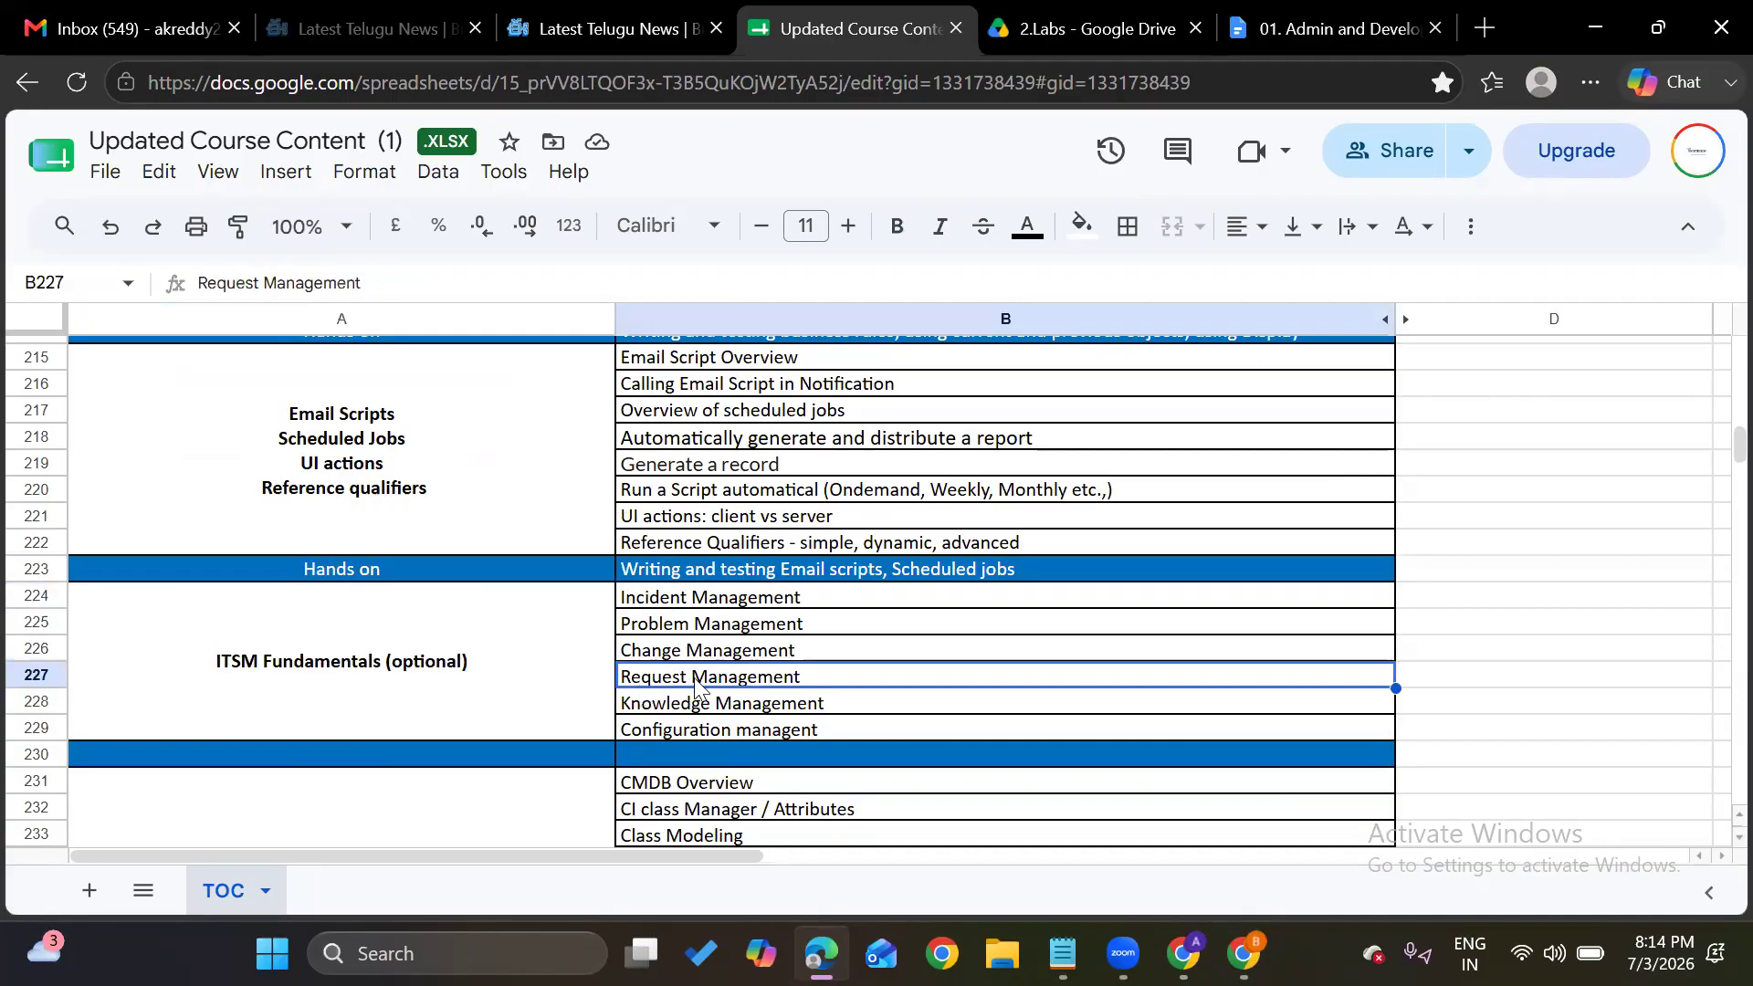
scroll(468, 627, up, 10)
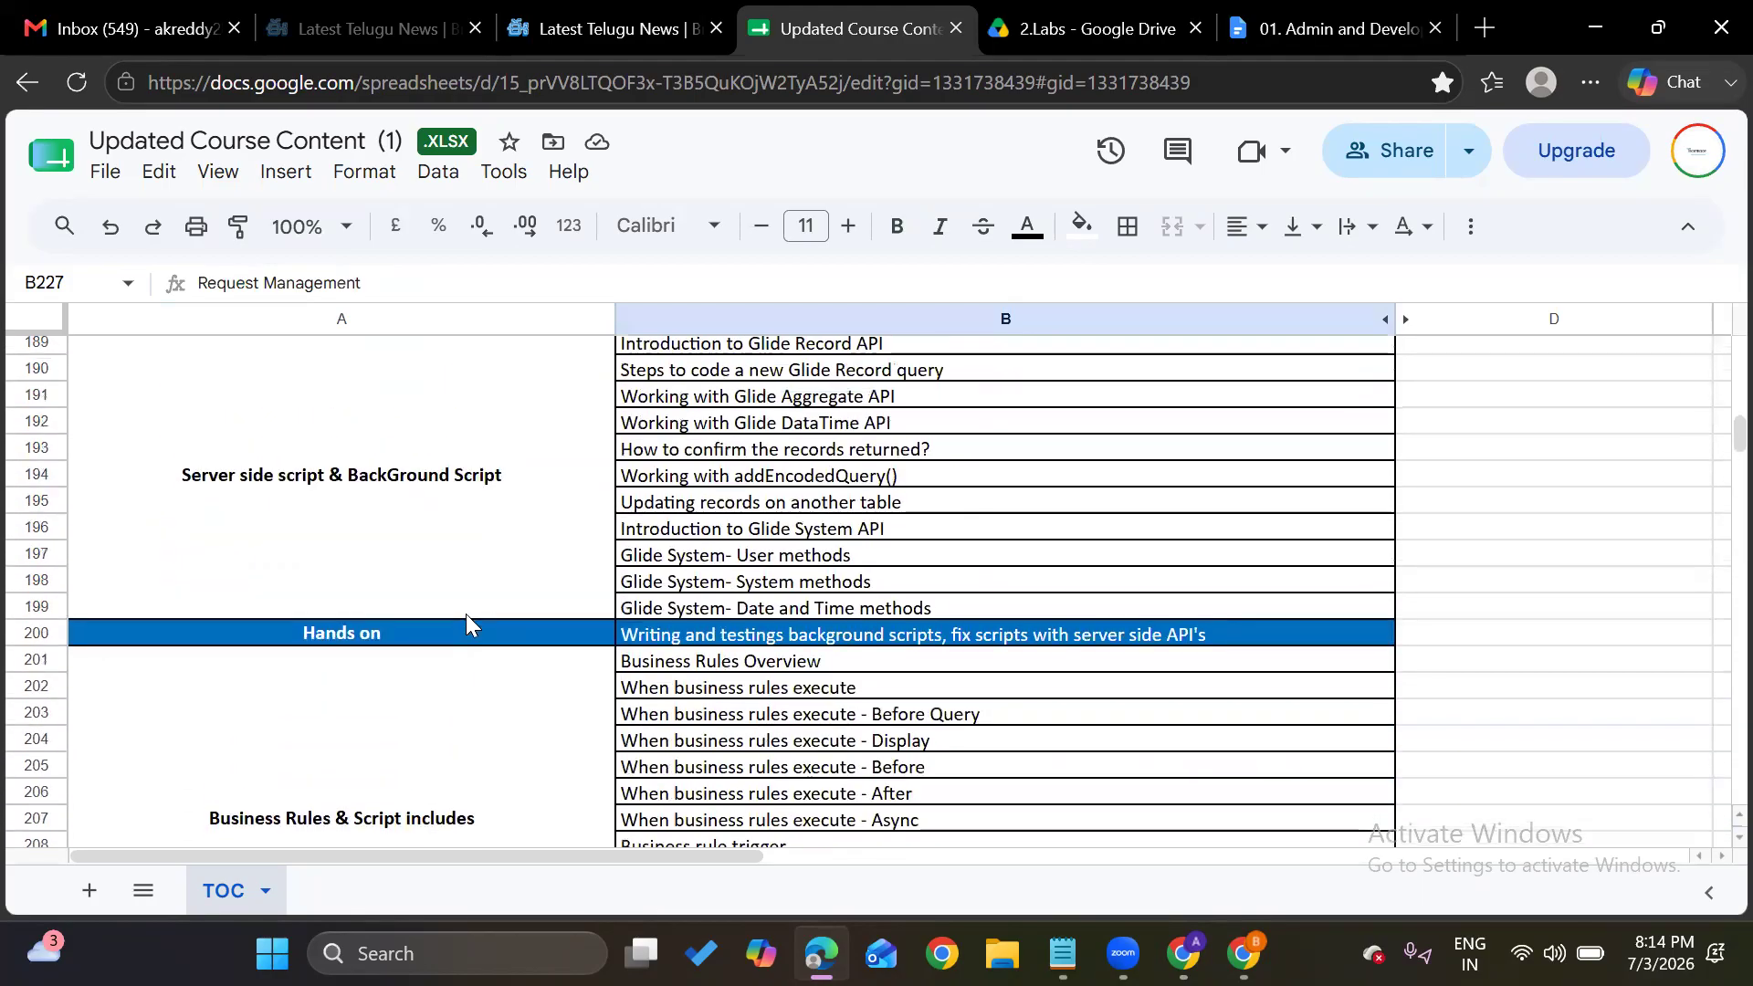
scroll(467, 619, up, 10)
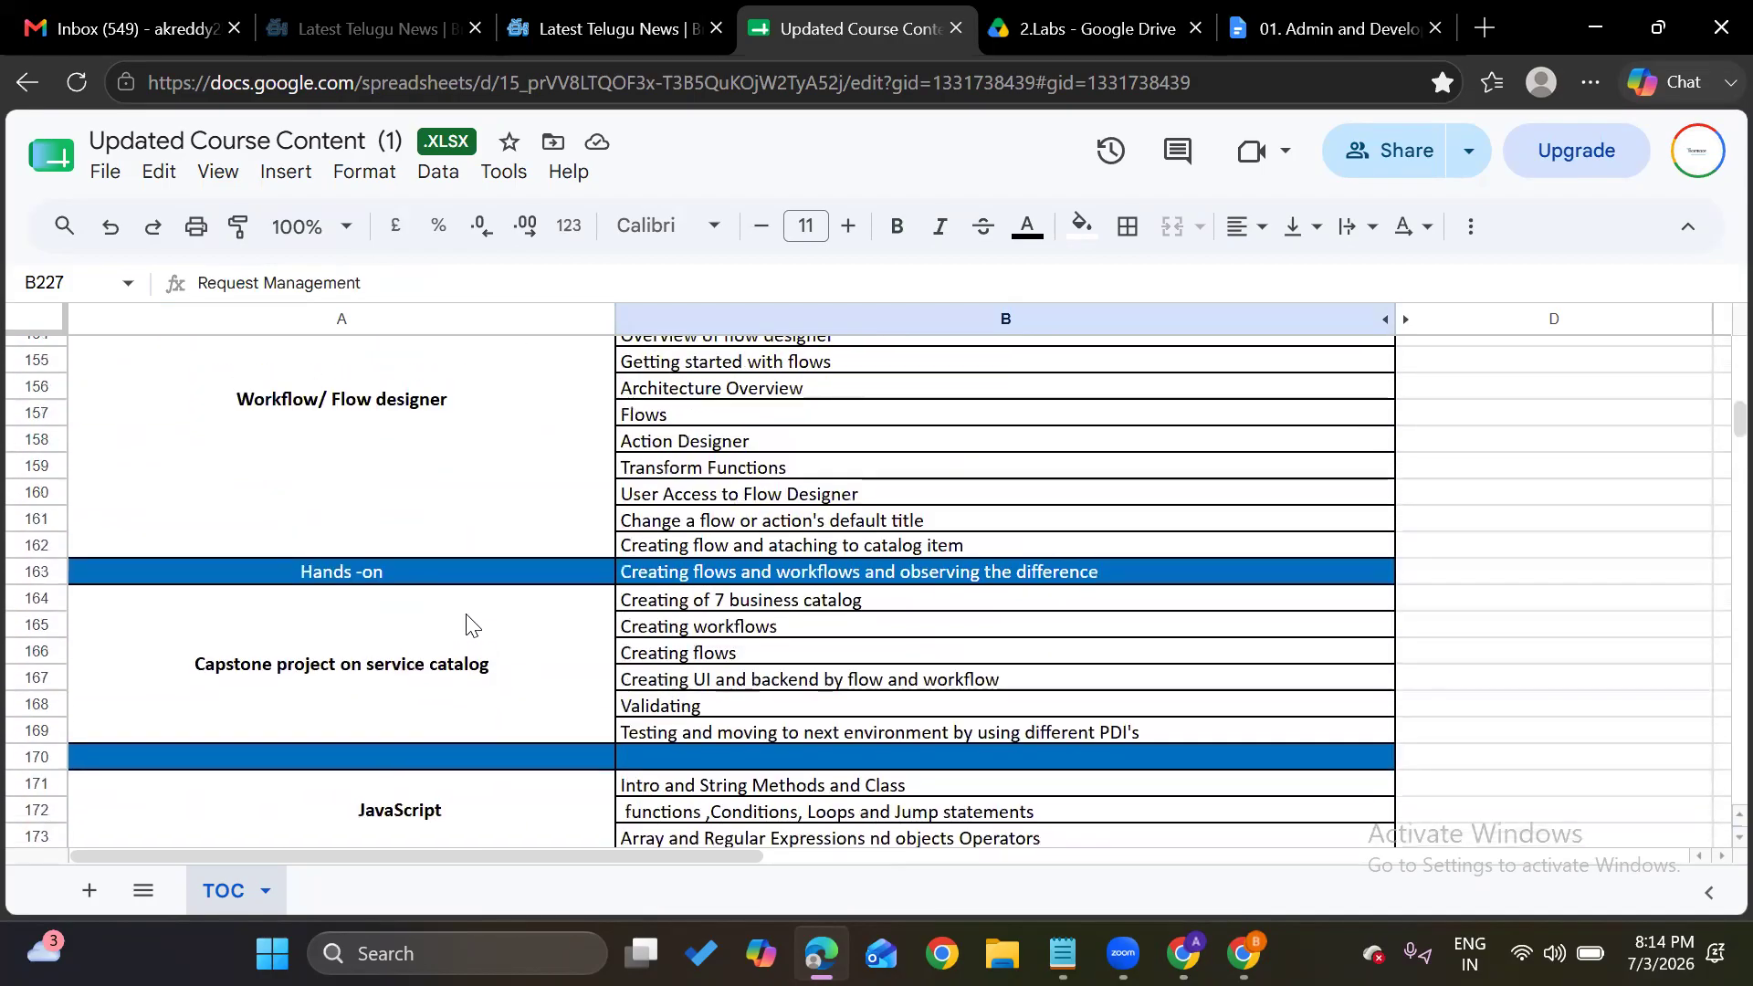
scroll(467, 626, up, 3)
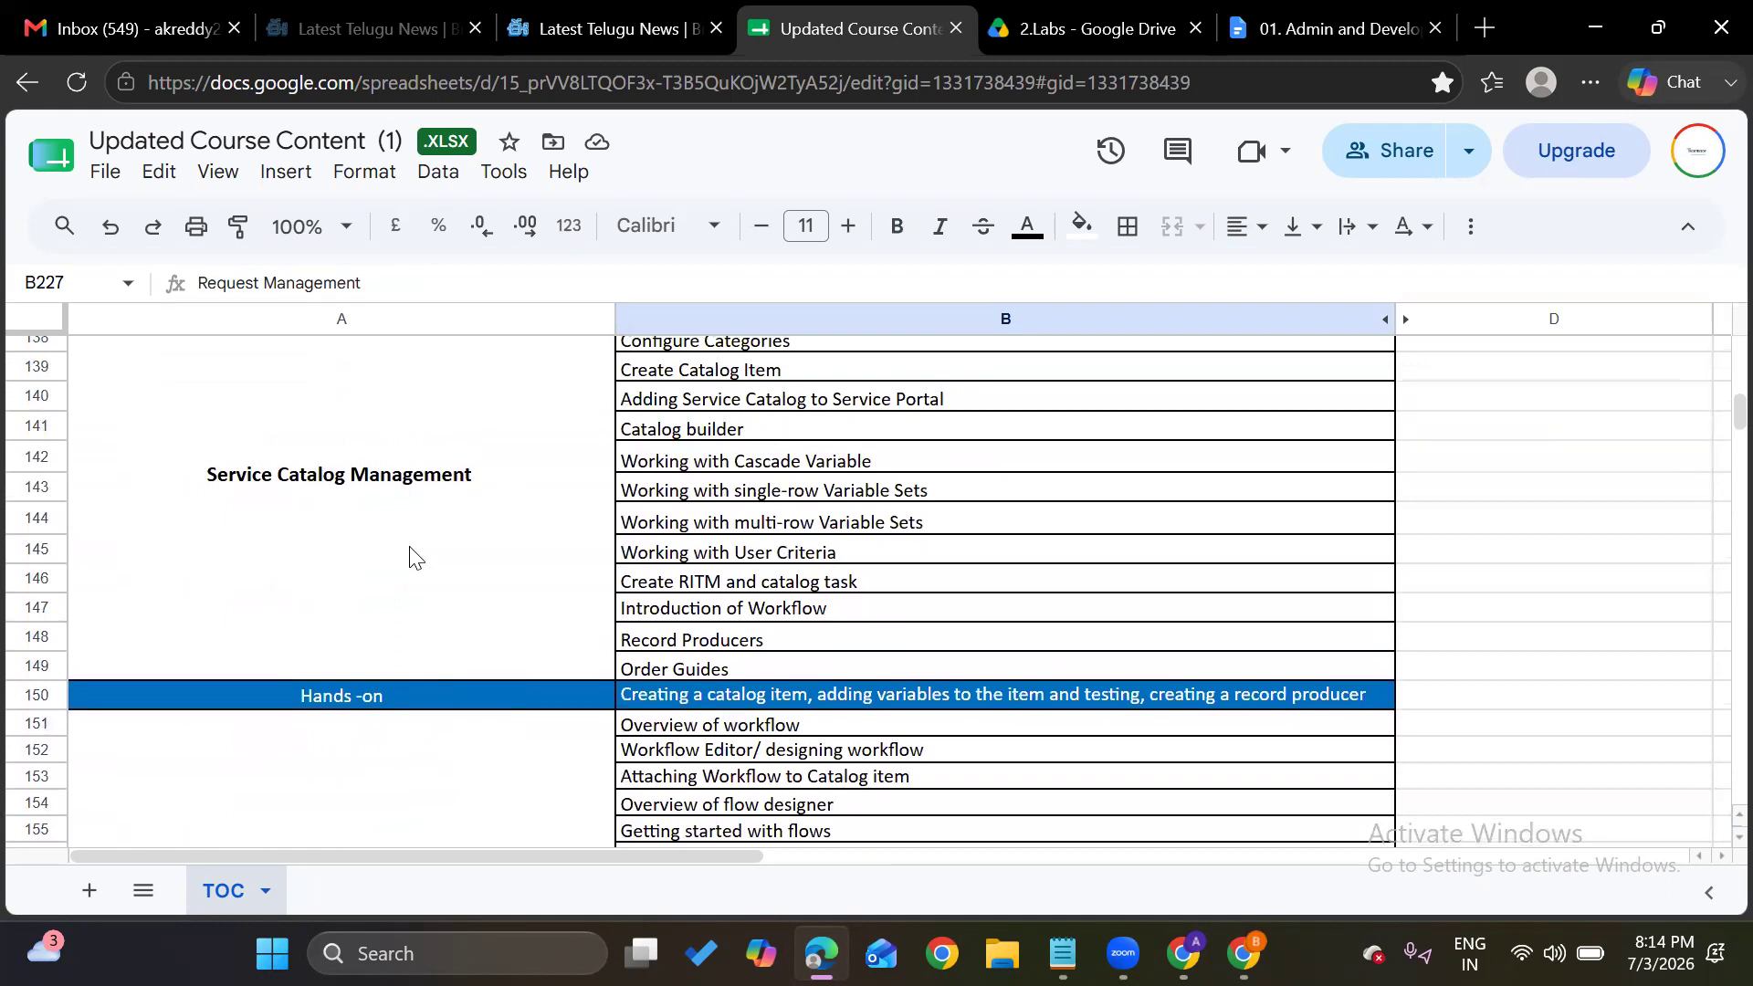
scroll(412, 555, down, 15)
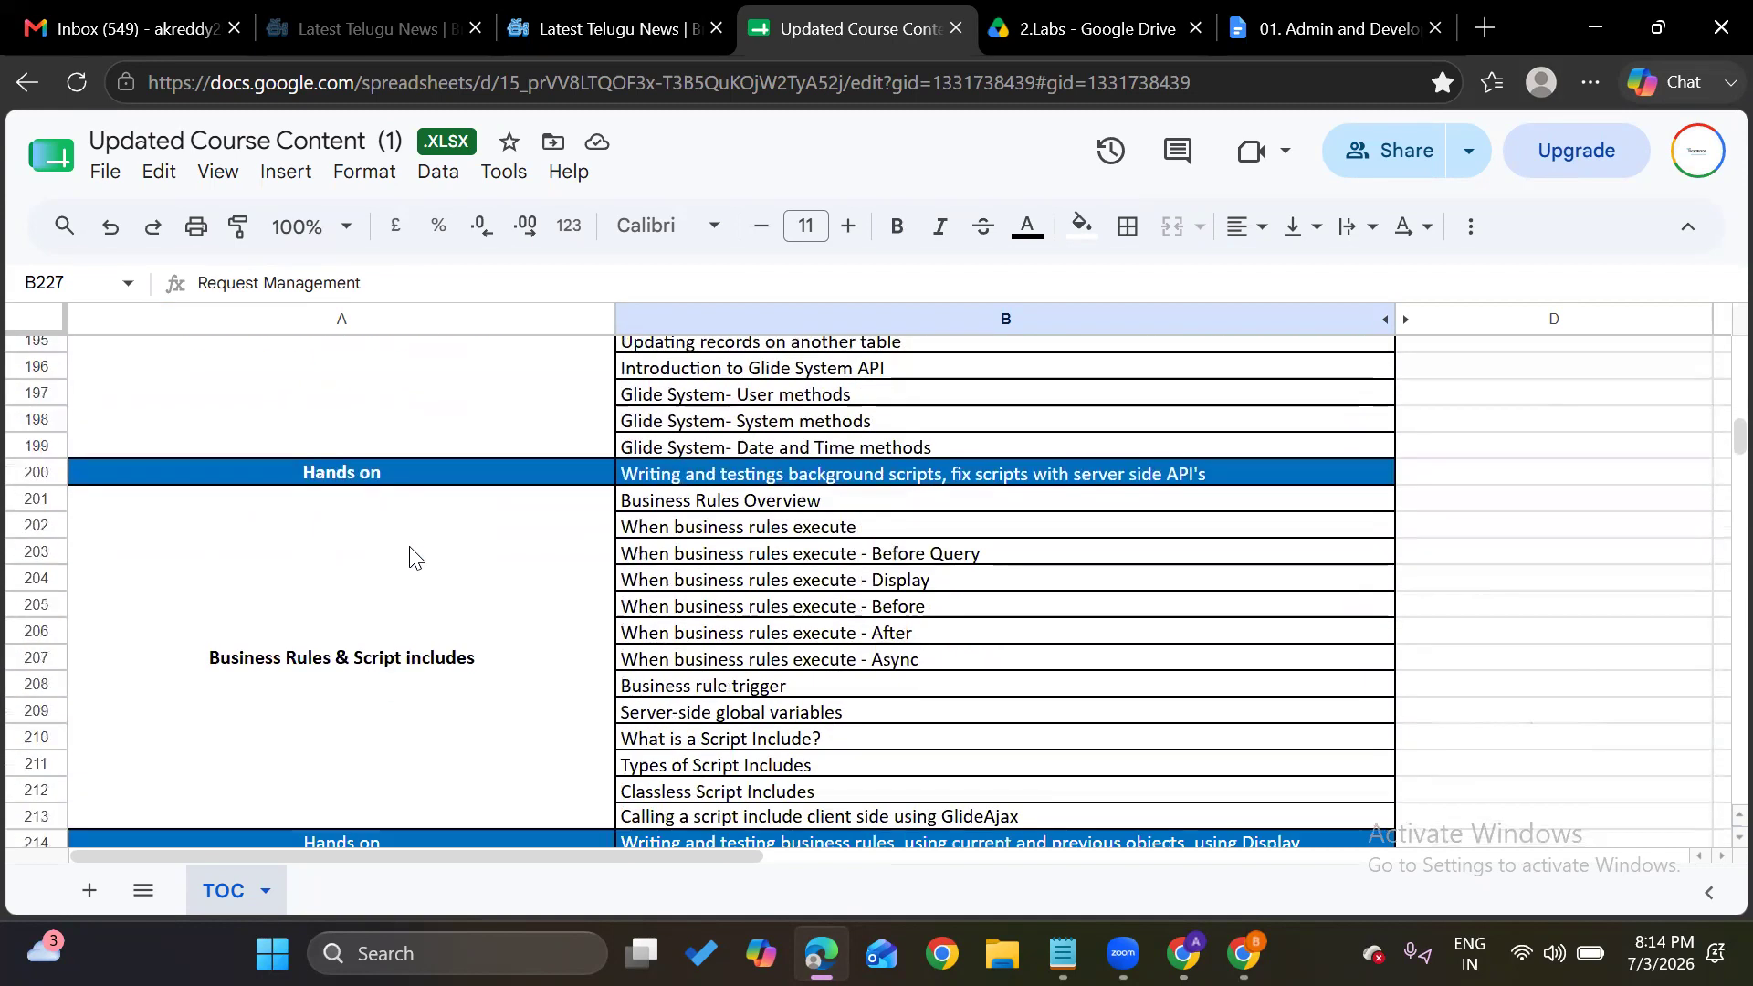
scroll(402, 702, down, 6)
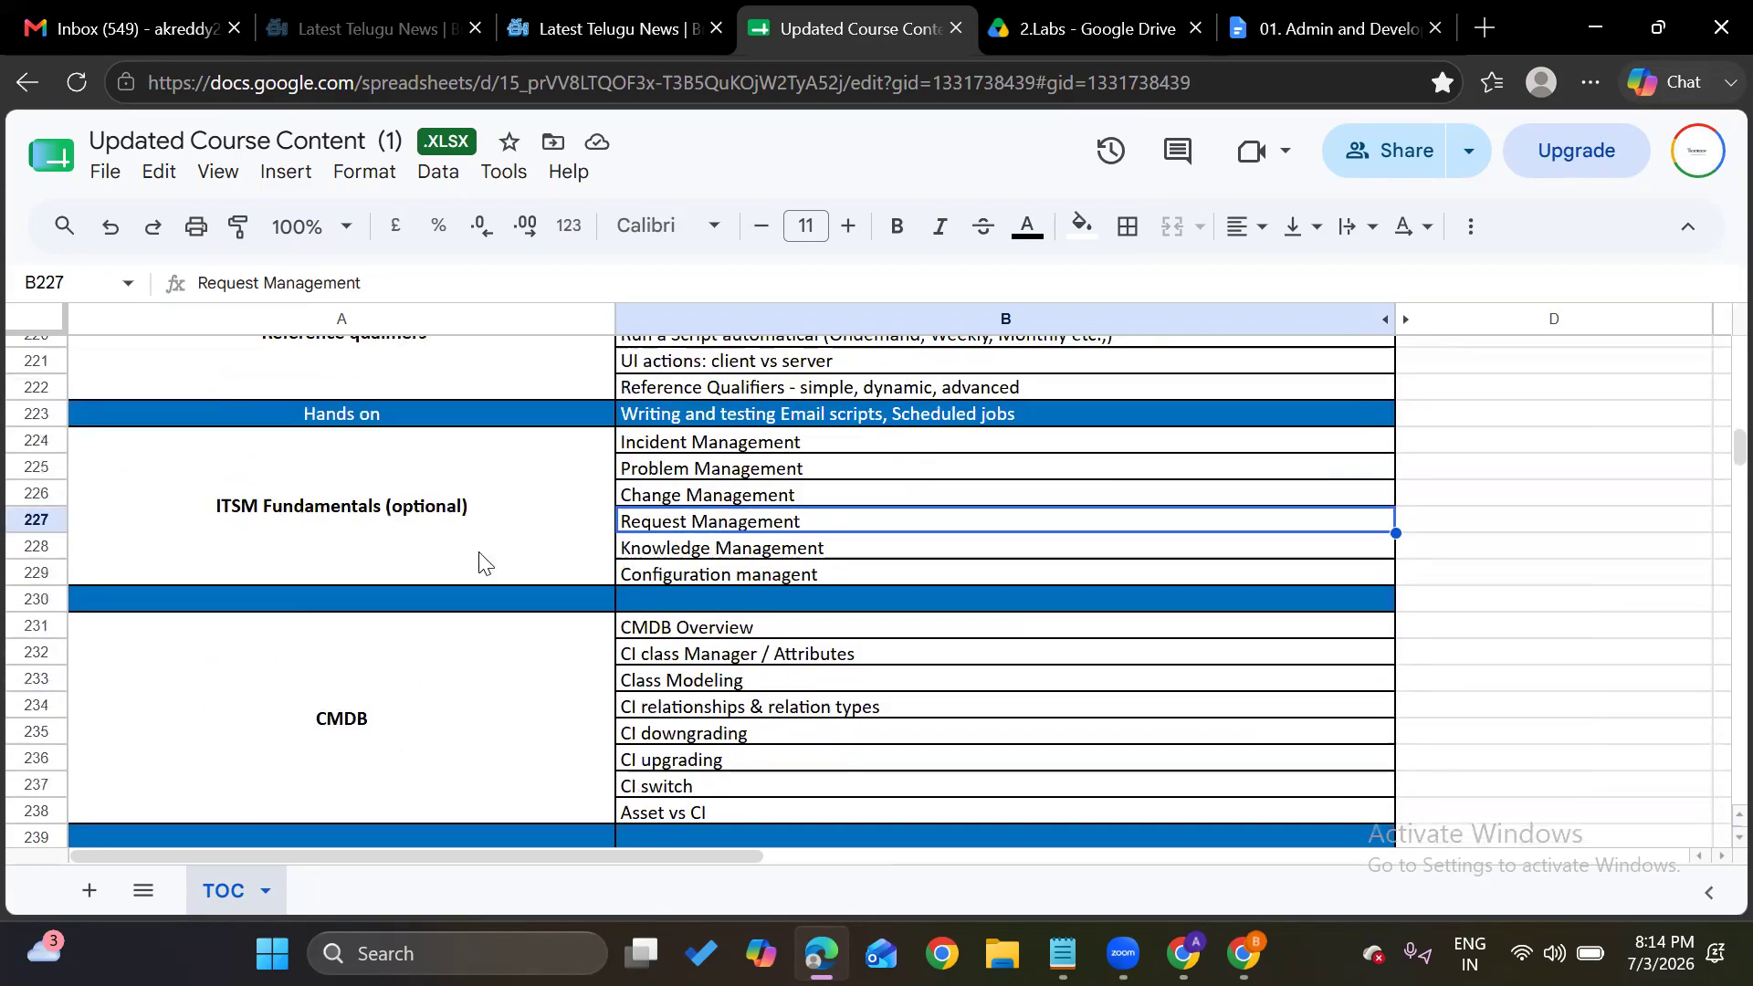
double_click(457, 529)
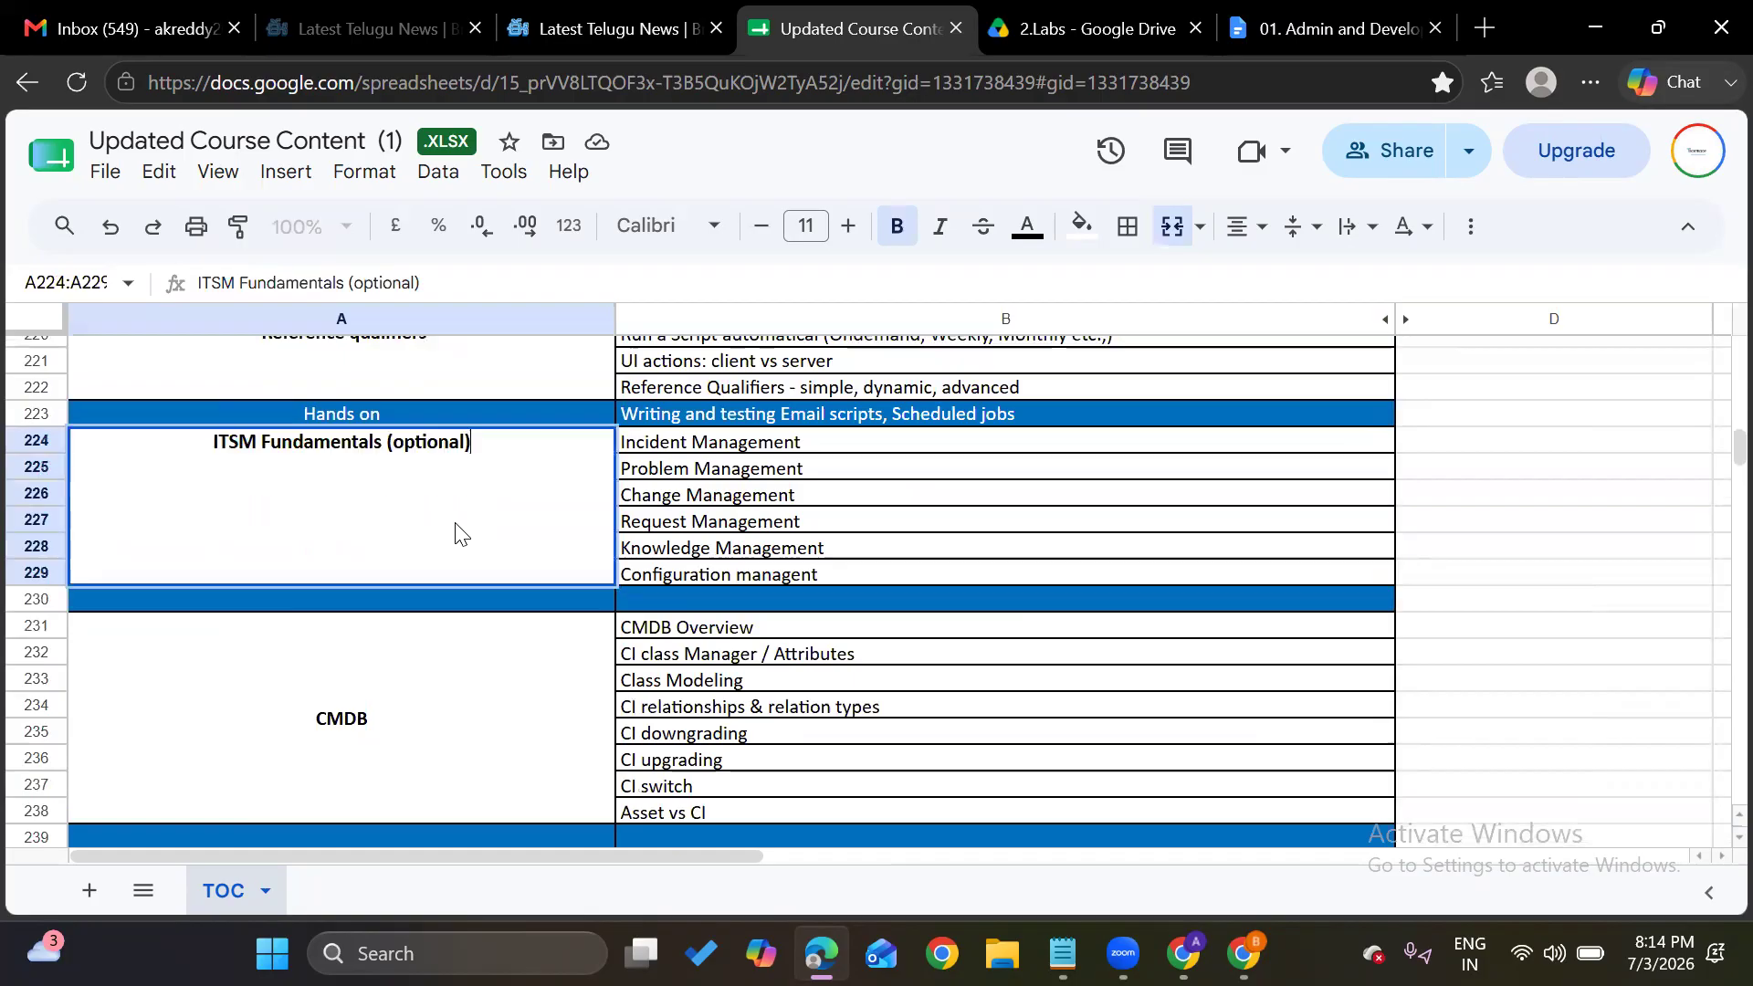
key(BackSpace)
key(BackSpace)
key(BackSpace)
key(BackSpace)
key(BackSpace)
key(BackSpace)
key(BackSpace)
key(BackSpace)
key(BackSpace)
key(BackSpace)
key(BackSpace)
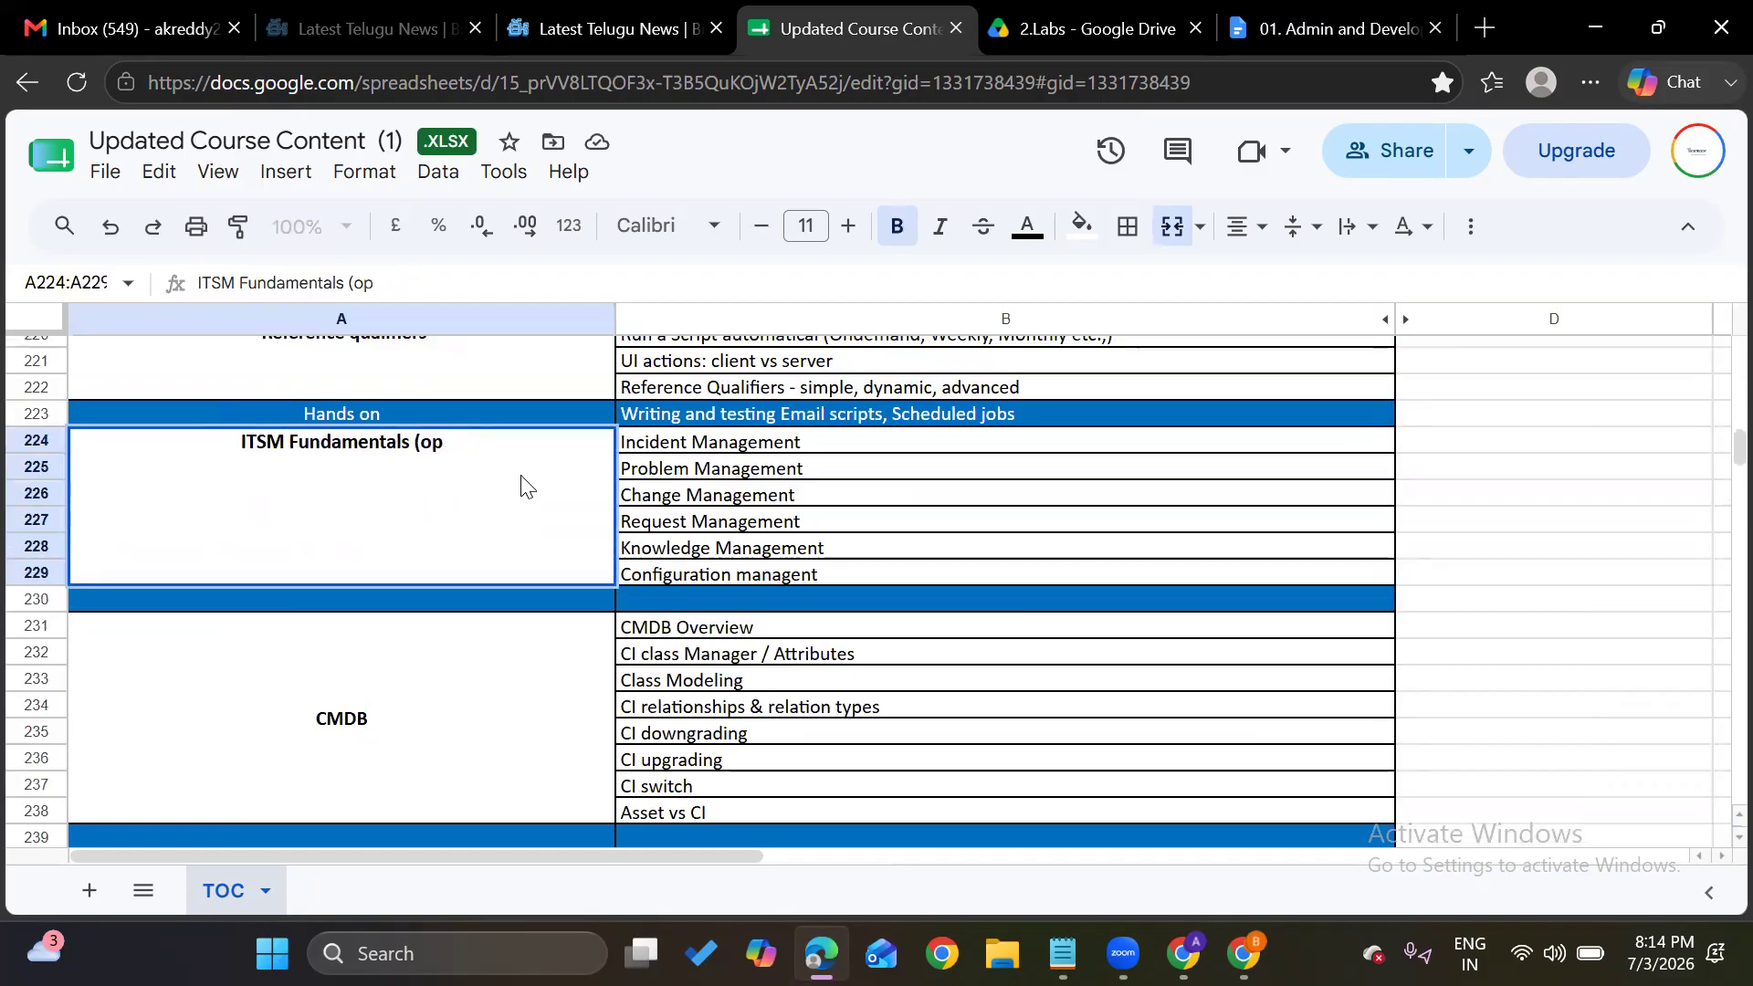
click(669, 528)
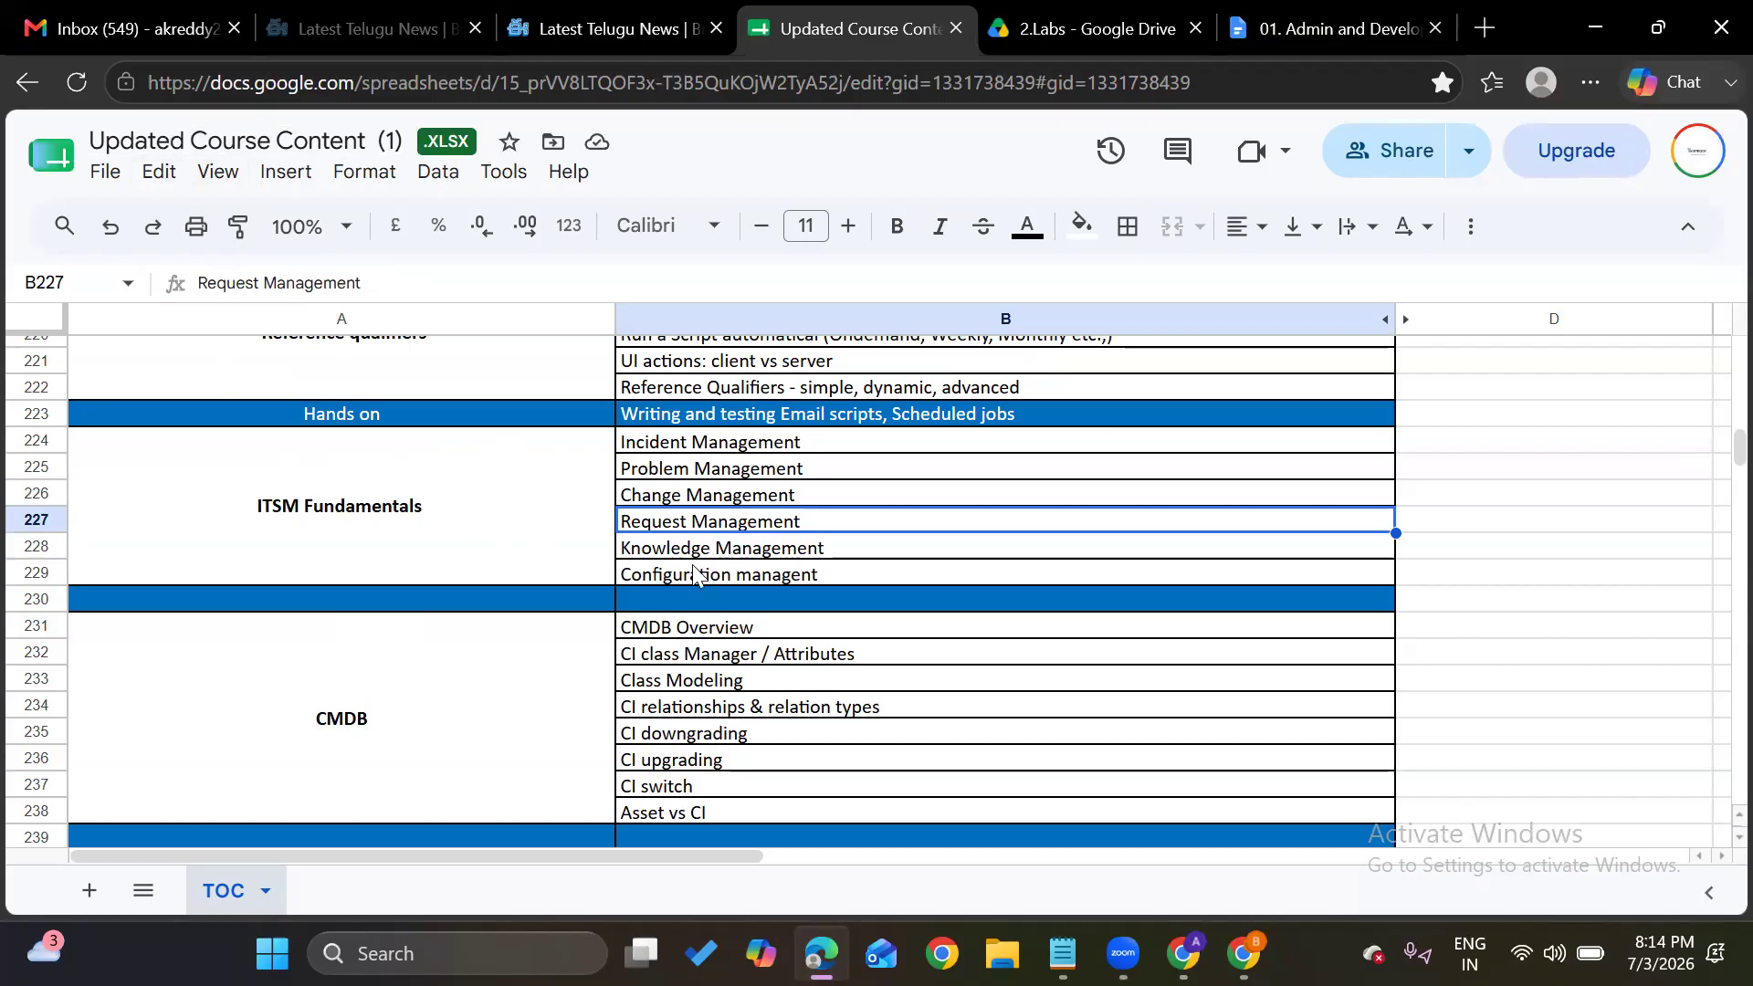
key(Down)
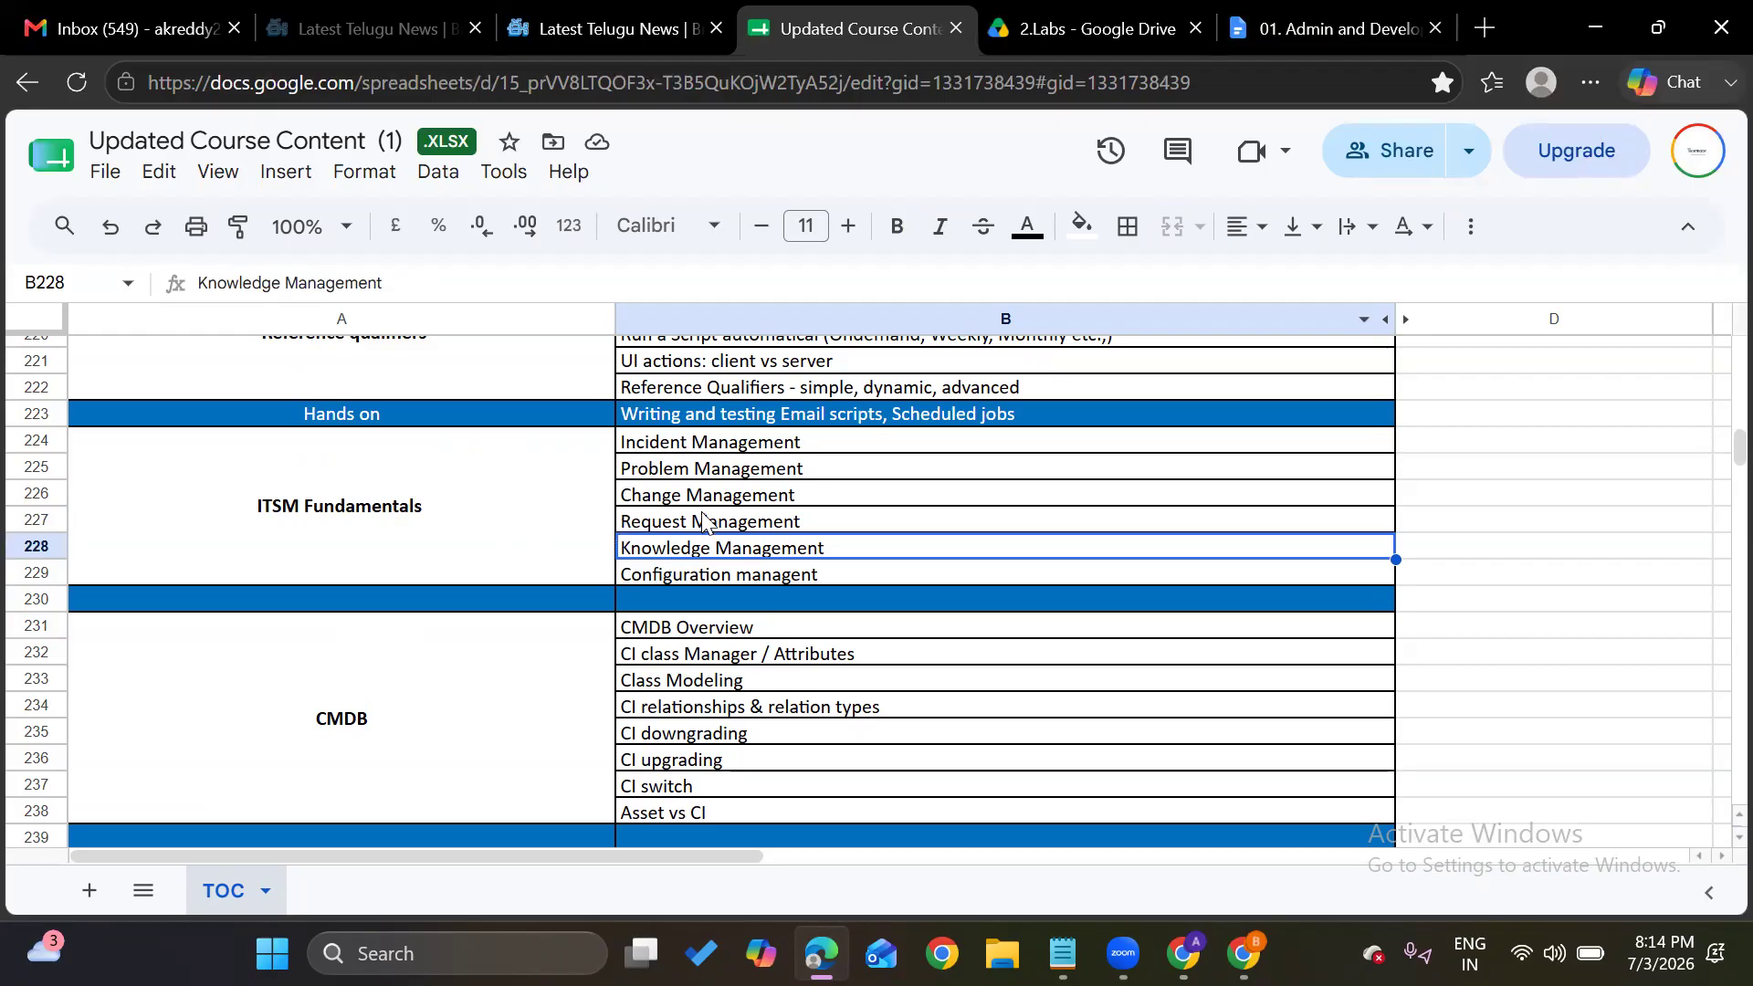
click(676, 578)
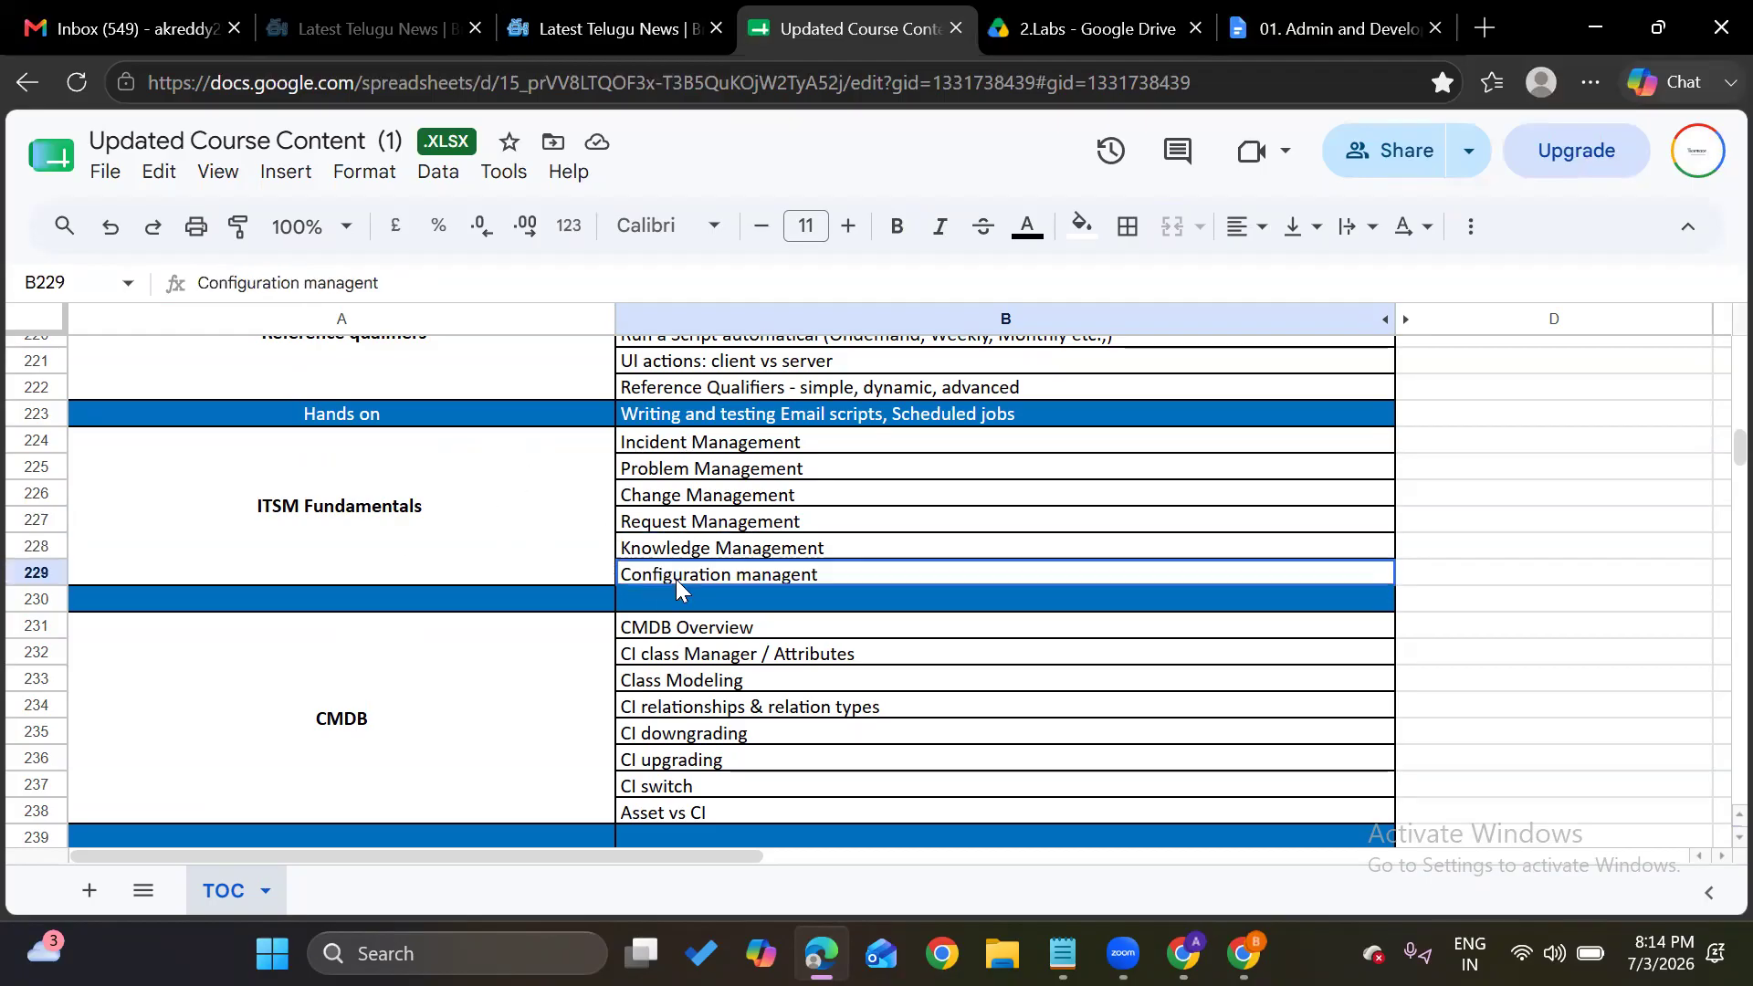
scroll(675, 579, down, 3)
scroll(676, 582, down, 7)
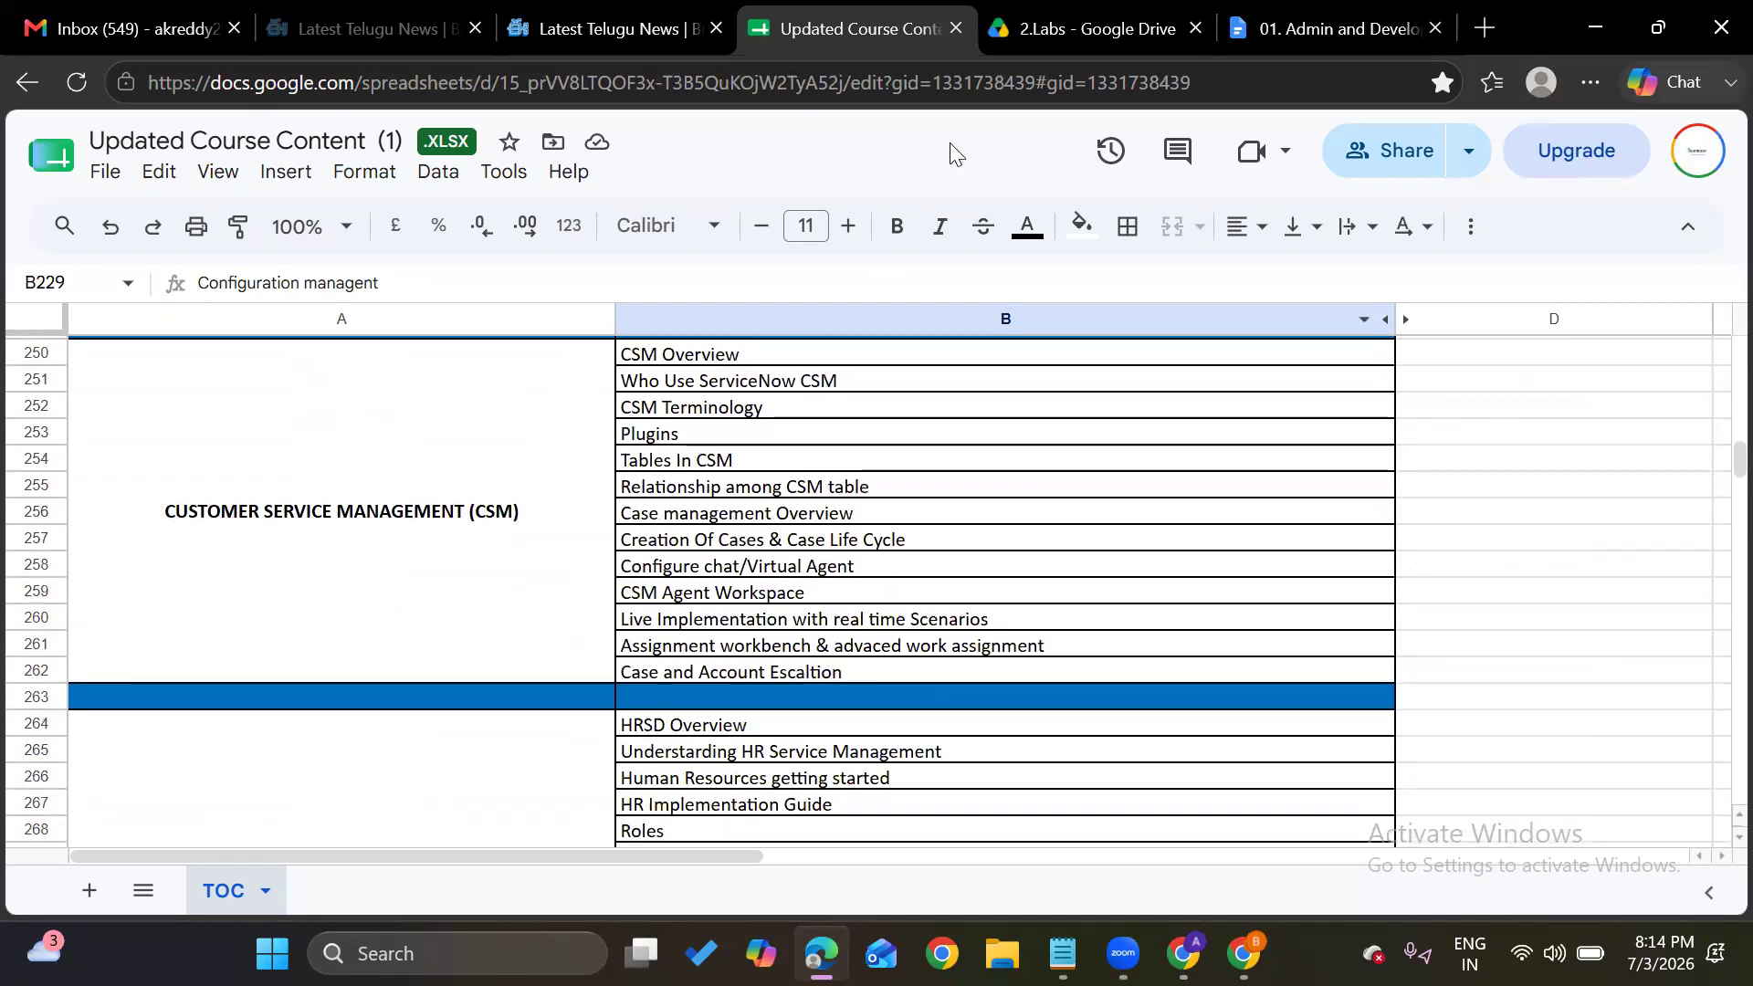
scroll(727, 511, down, 7)
scroll(726, 512, down, 7)
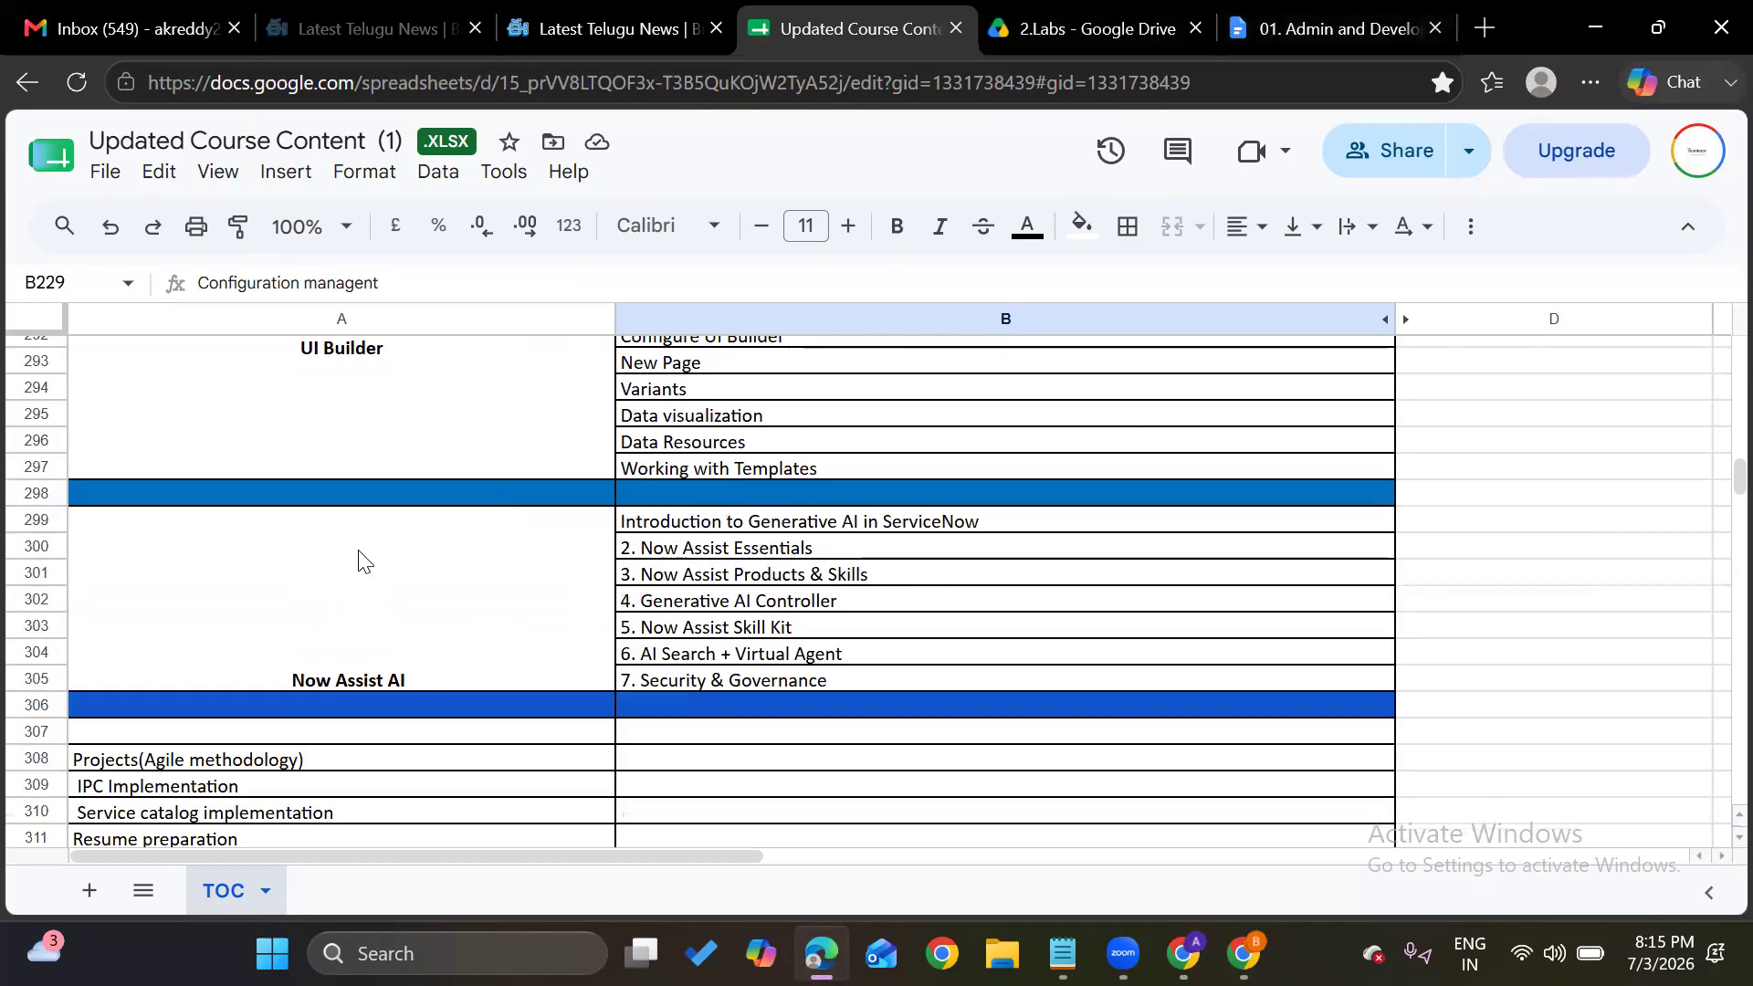
click(373, 581)
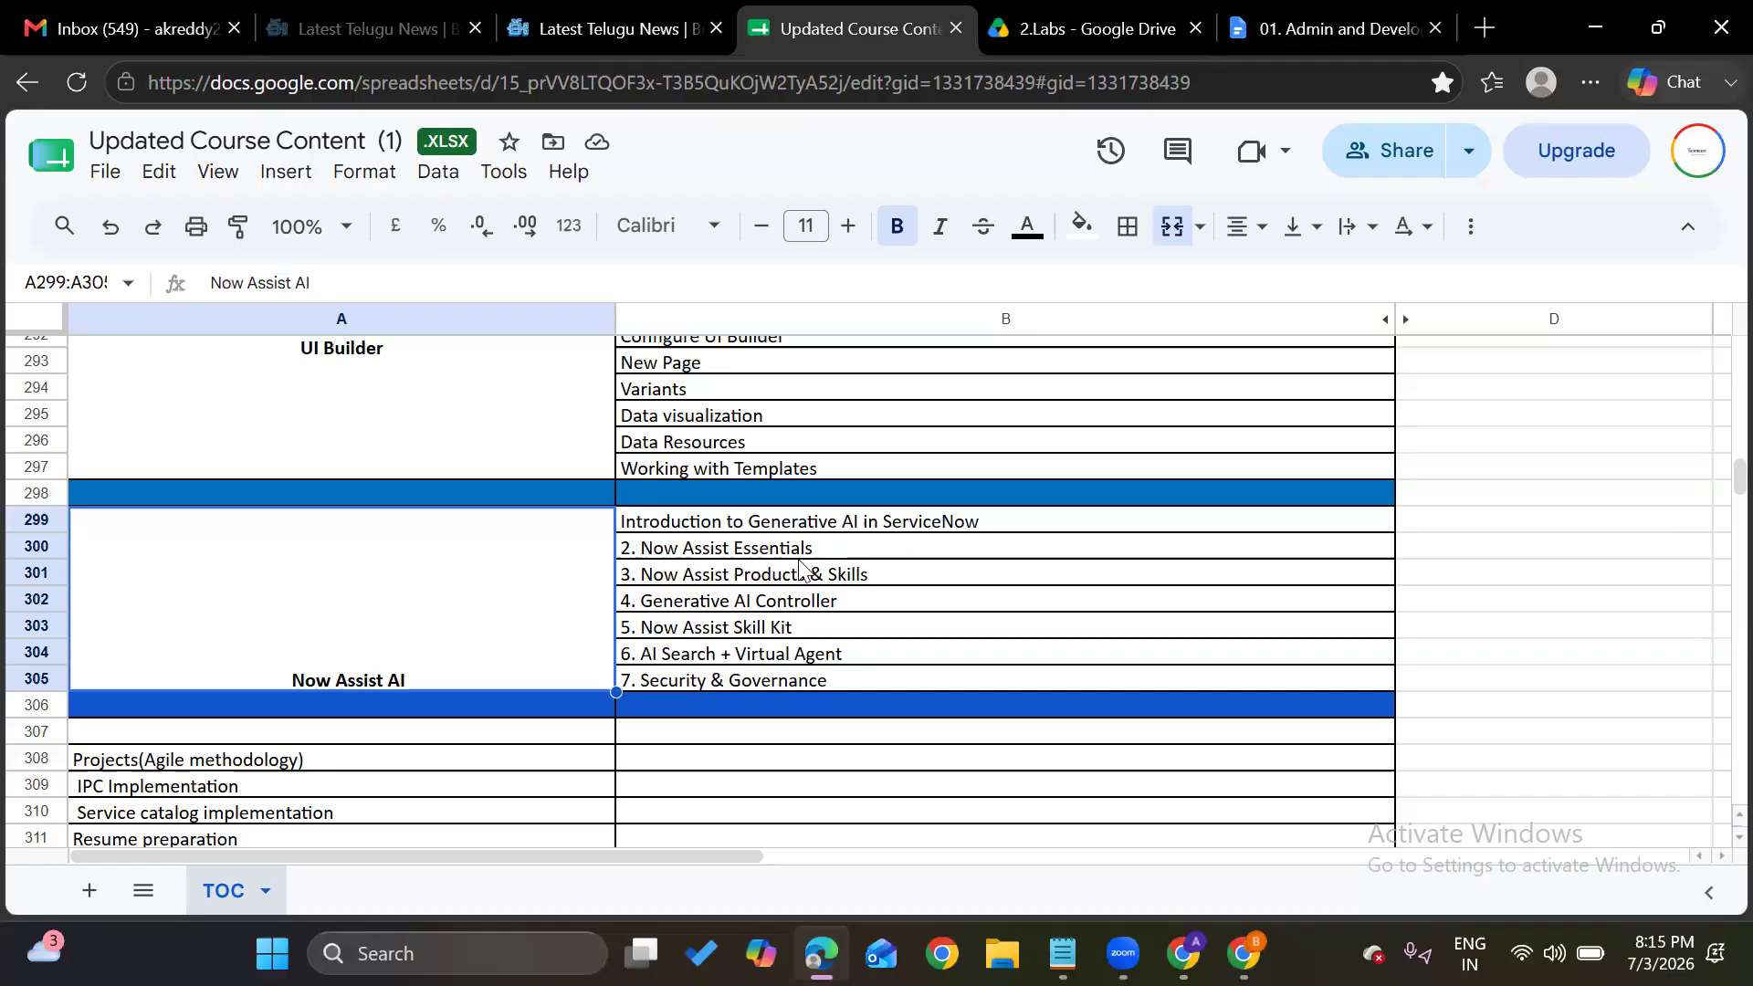
key(alt+Tab)
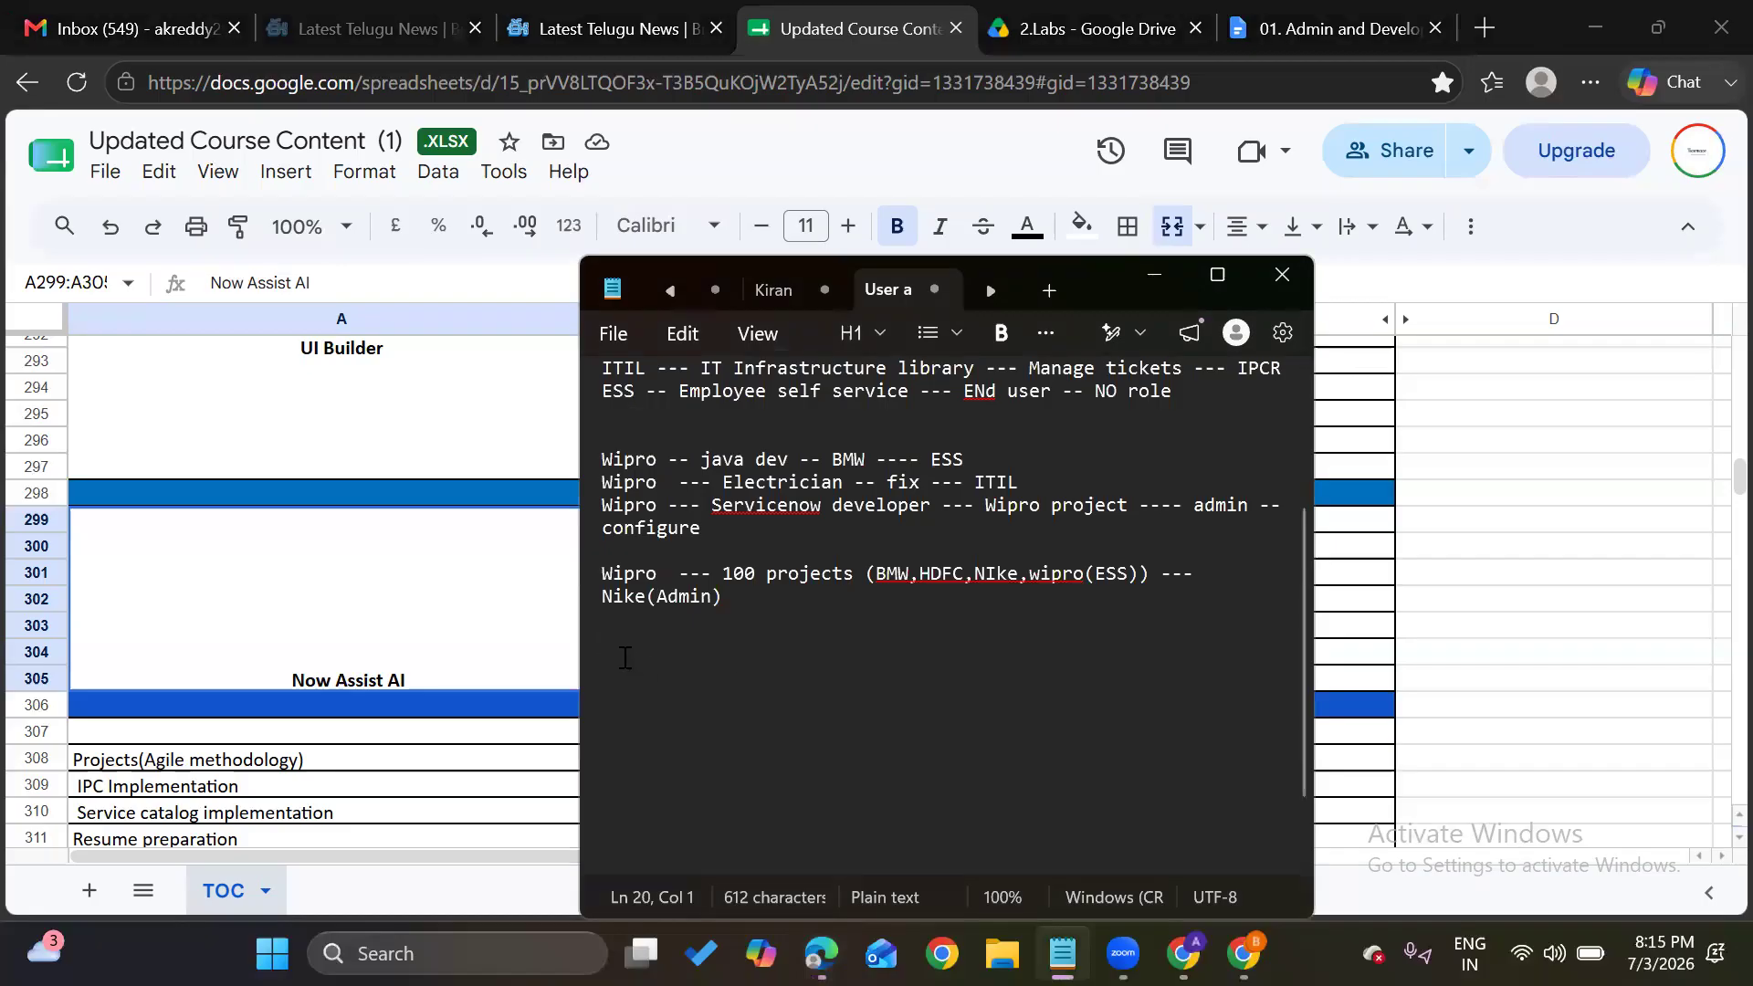
Type the note line 'offline --- 50k' in Notepad
text(offline  )
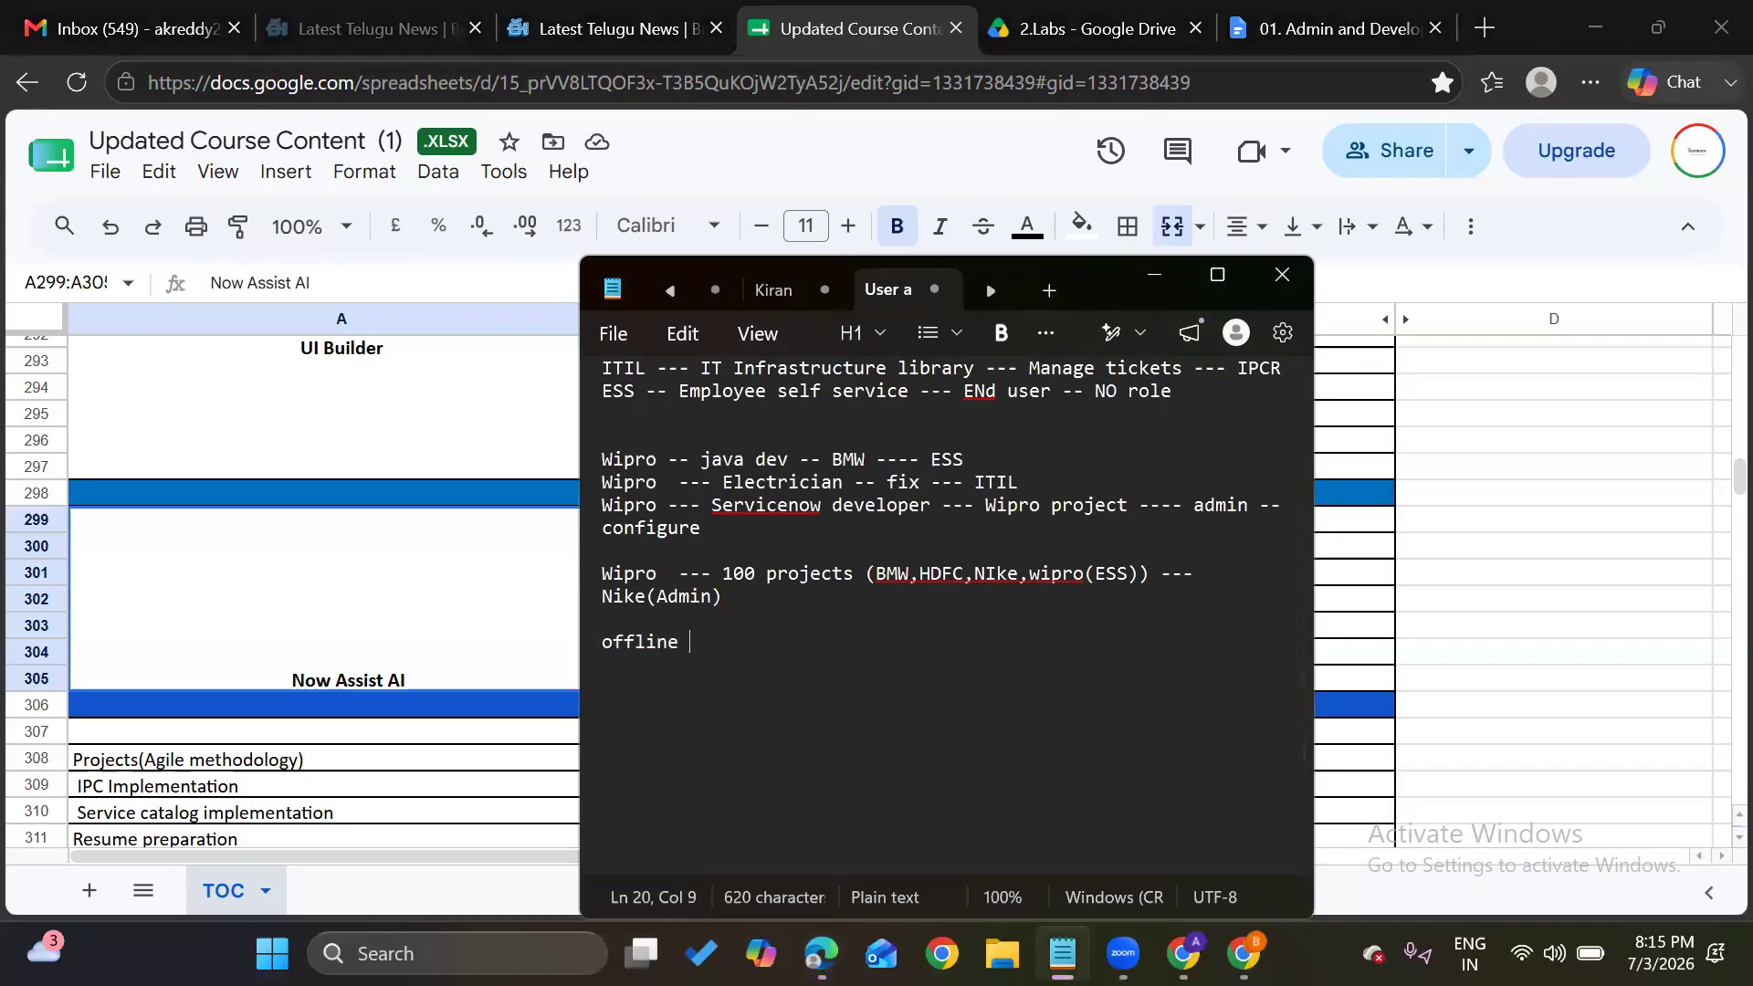
text(---)
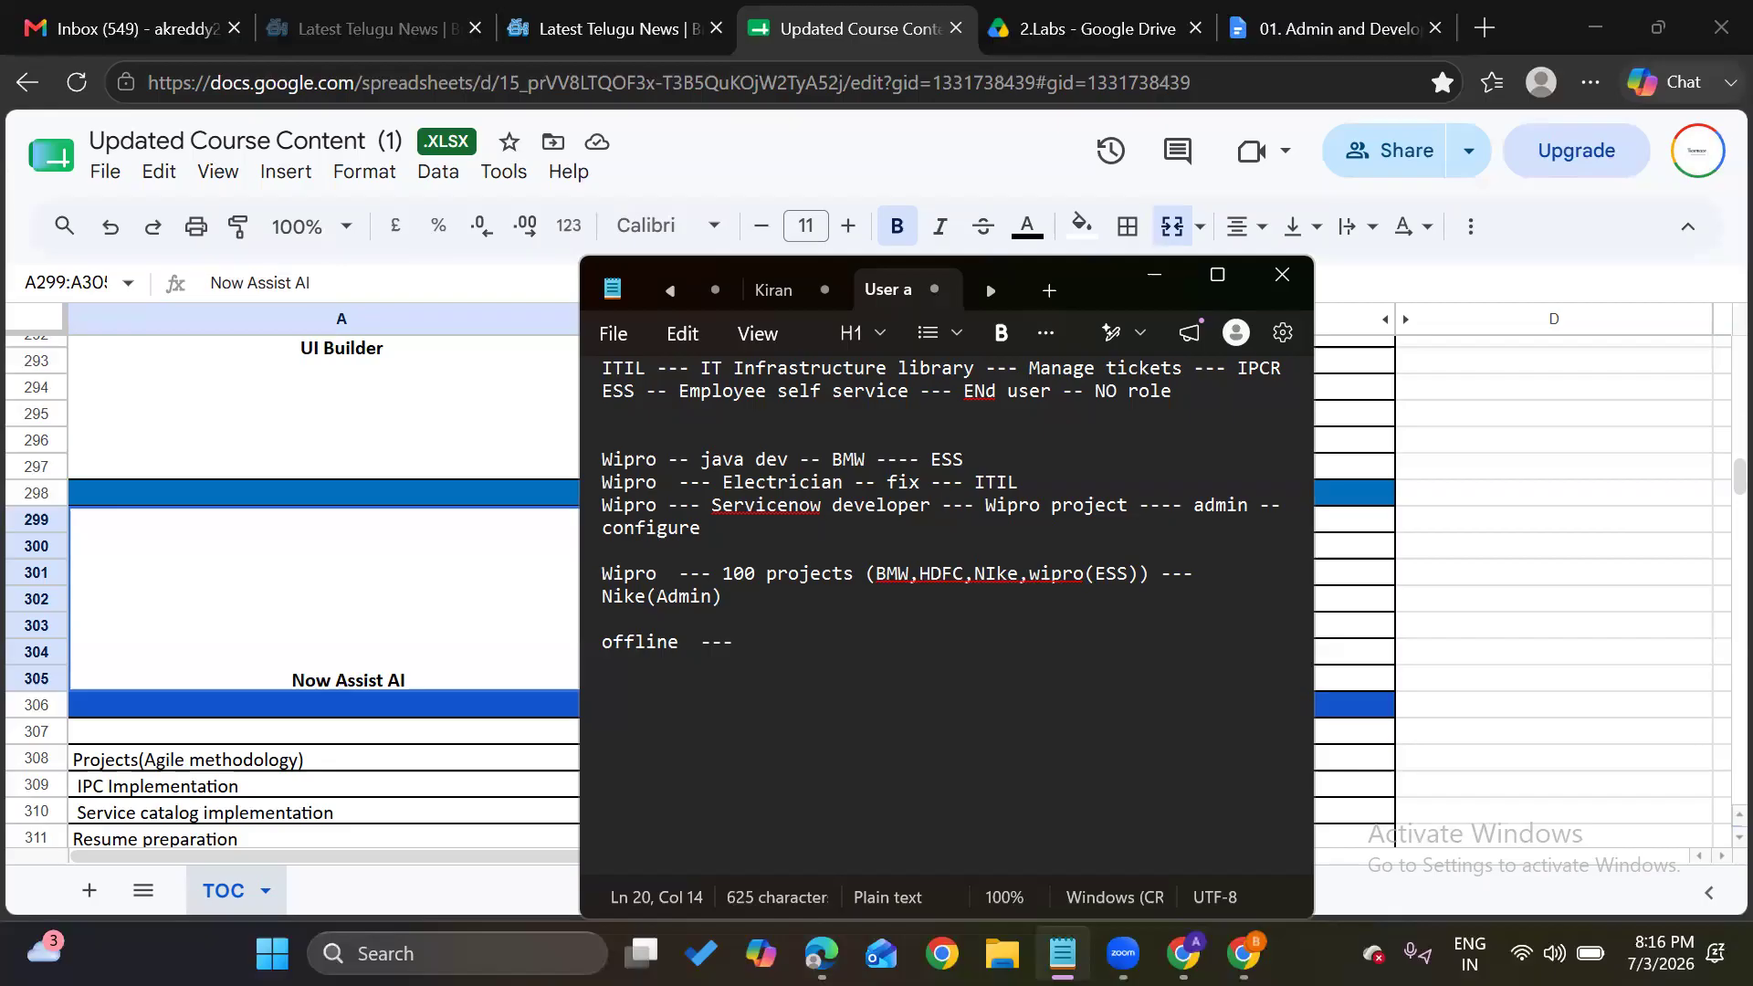
text(50k)
key(Return)
Add the line 'online ---- 20k +5k+5k == 30', correcting the stray hyphen
text(on)
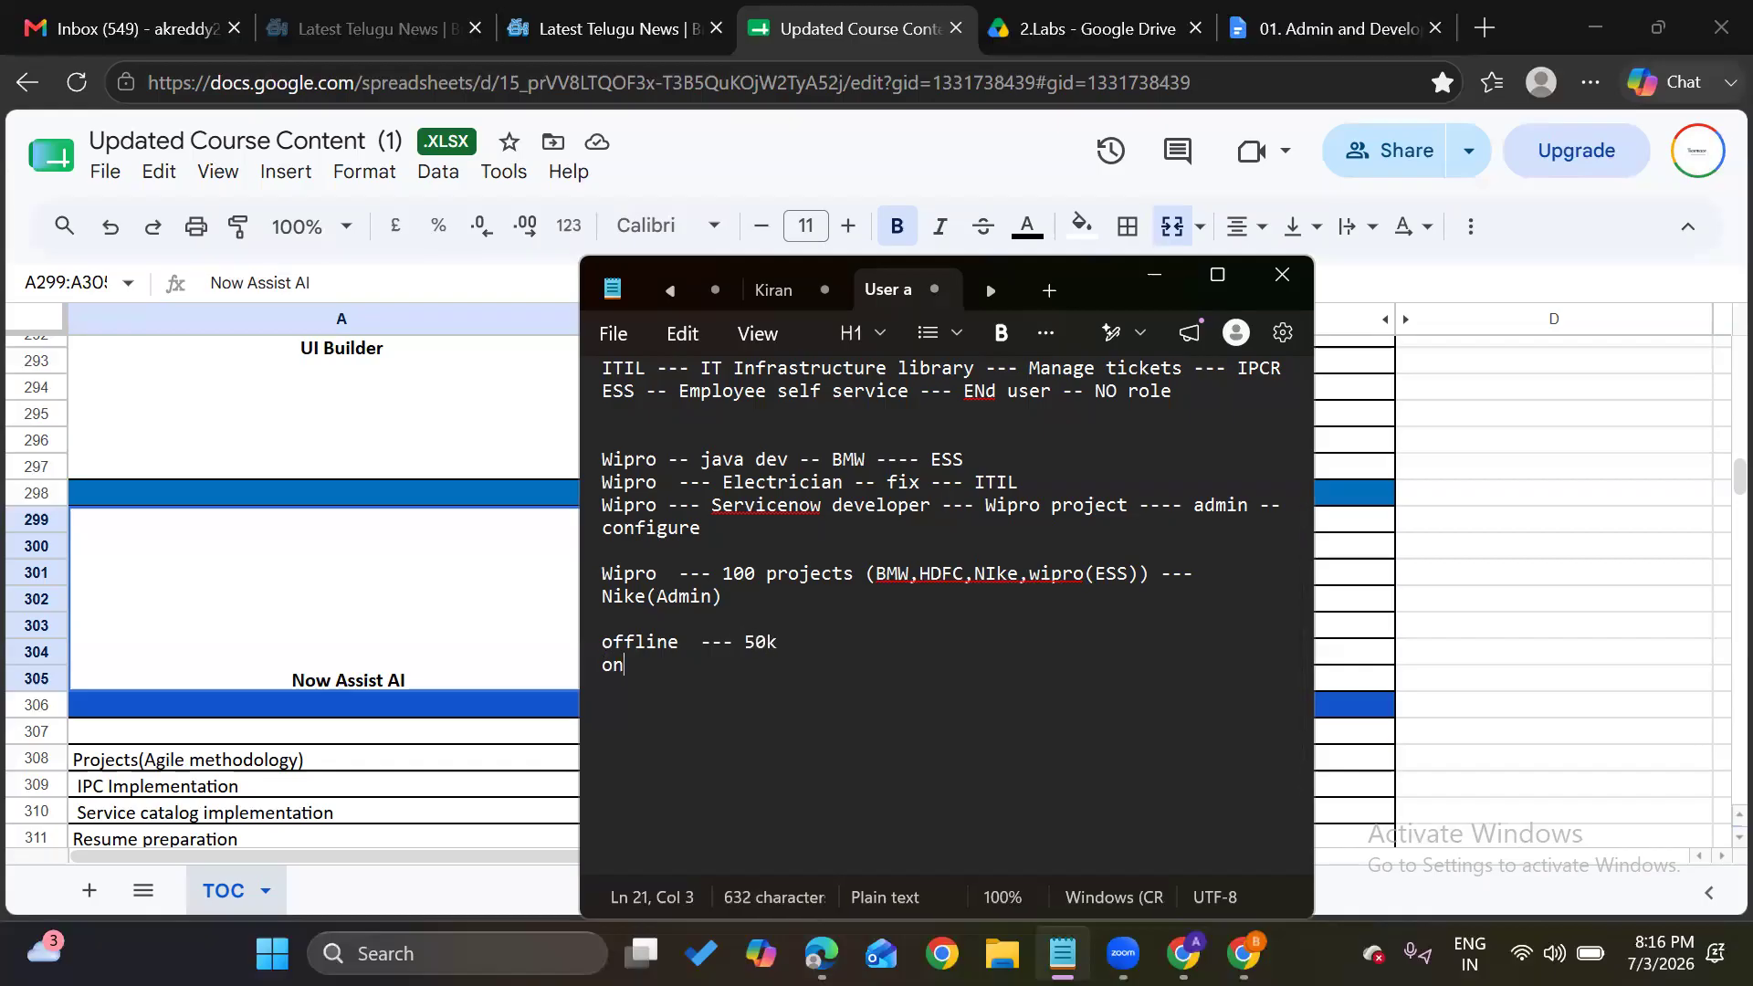
text(line ---- 20k)
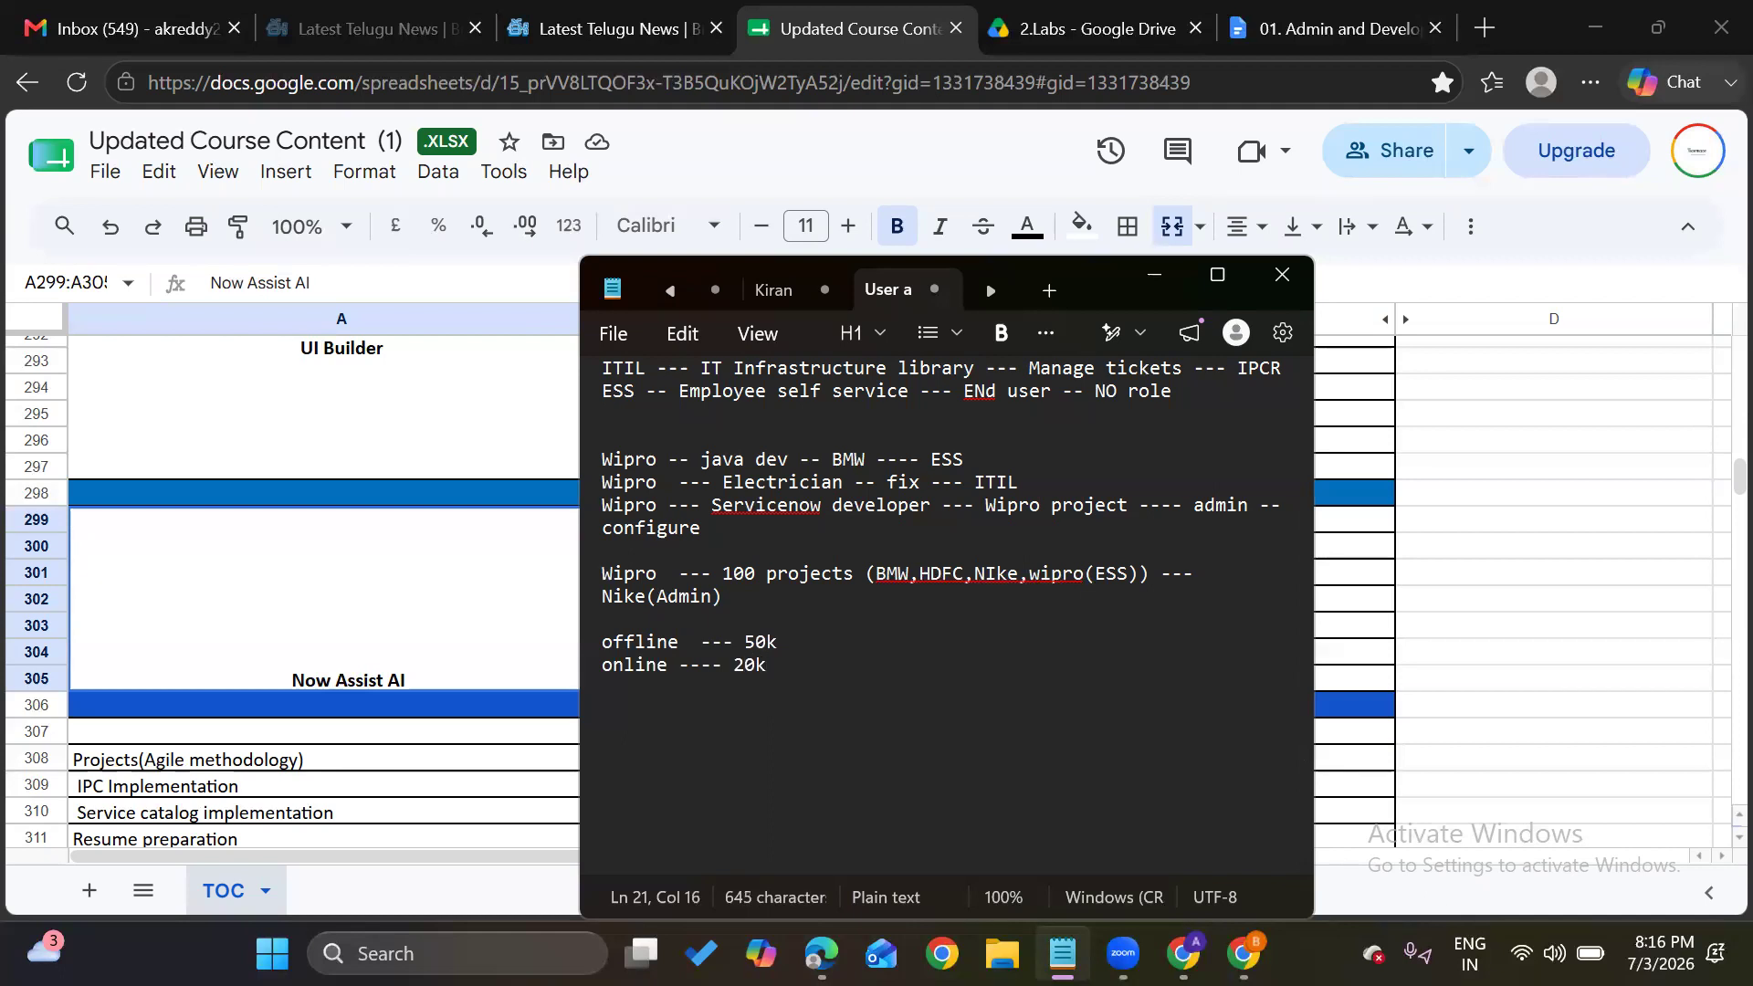
text( +5k+5)
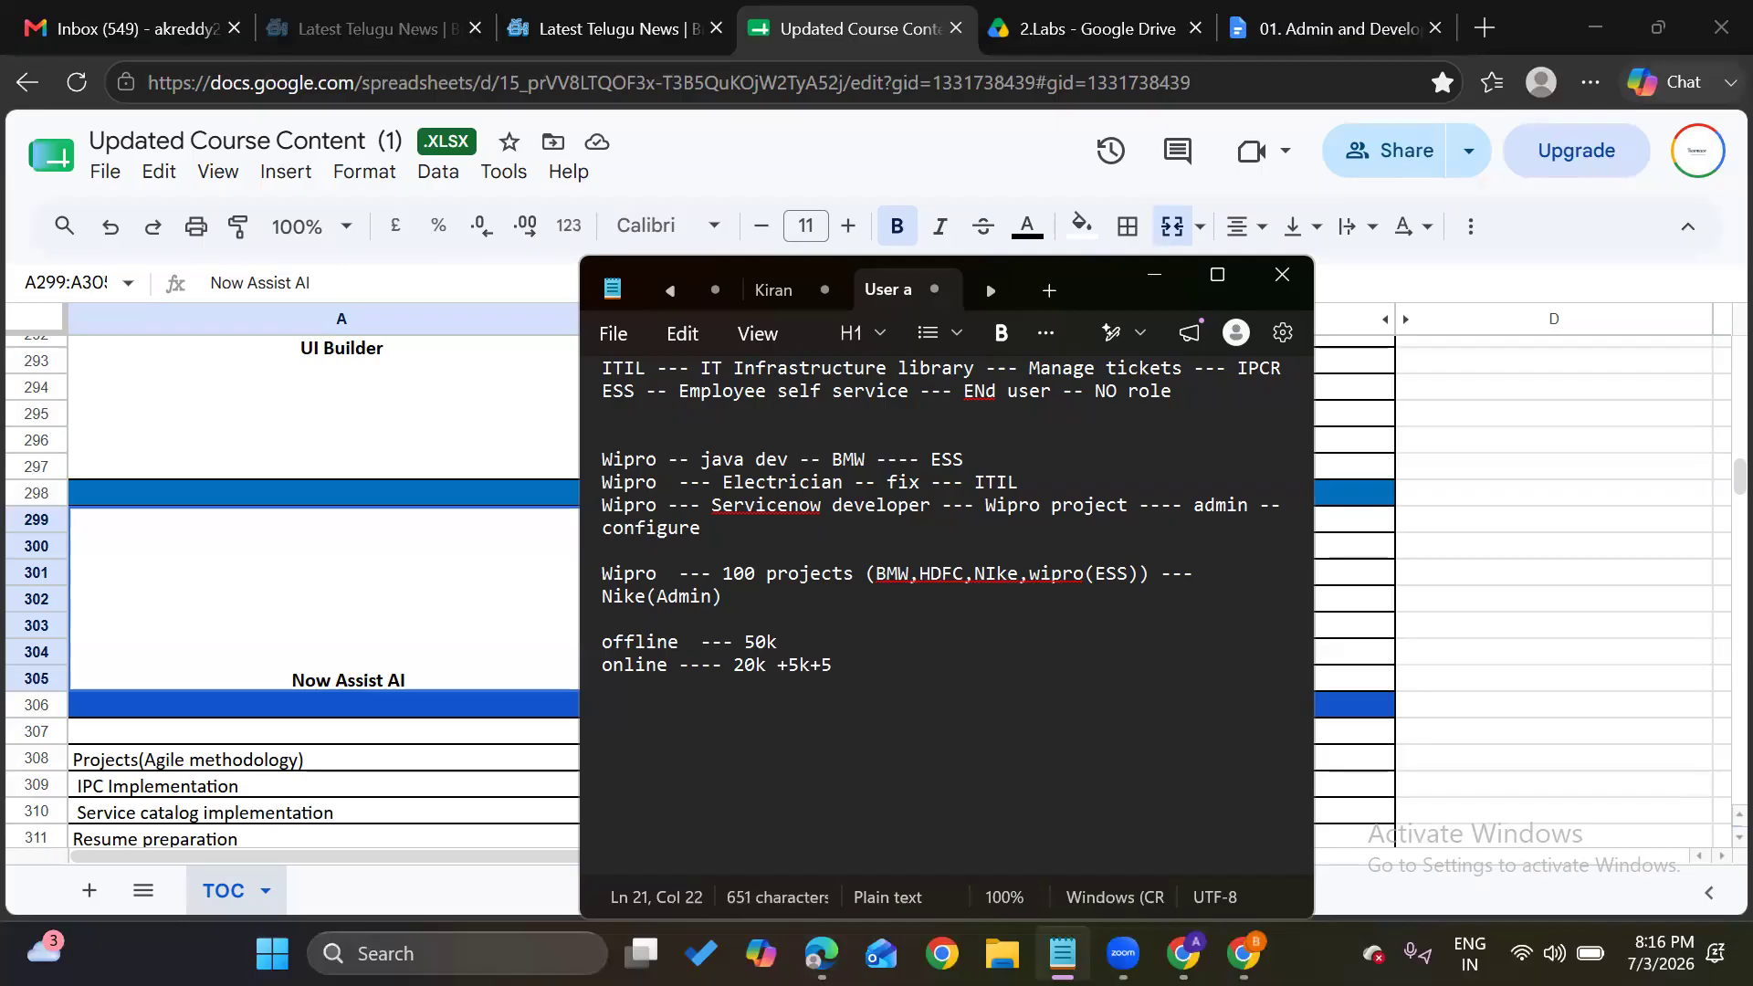
text(k == 3-)
key(BackSpace)
text(0)
drag(734, 673, 768, 674)
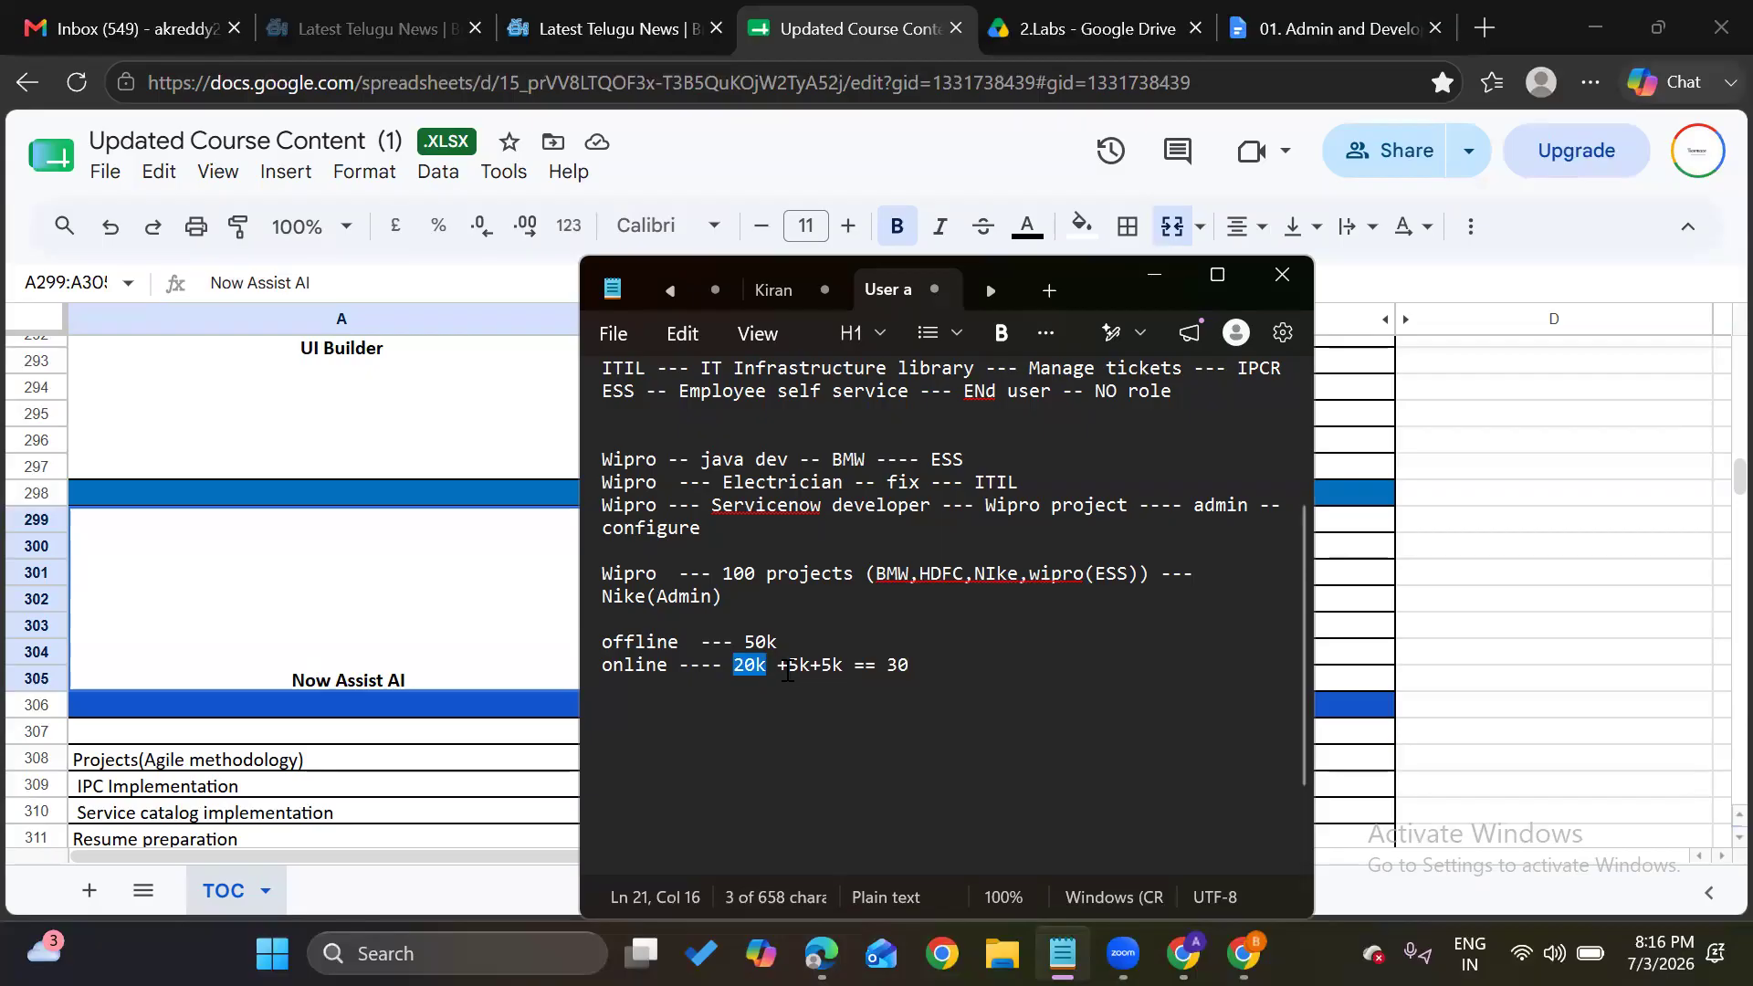
click(958, 670)
key(Return)
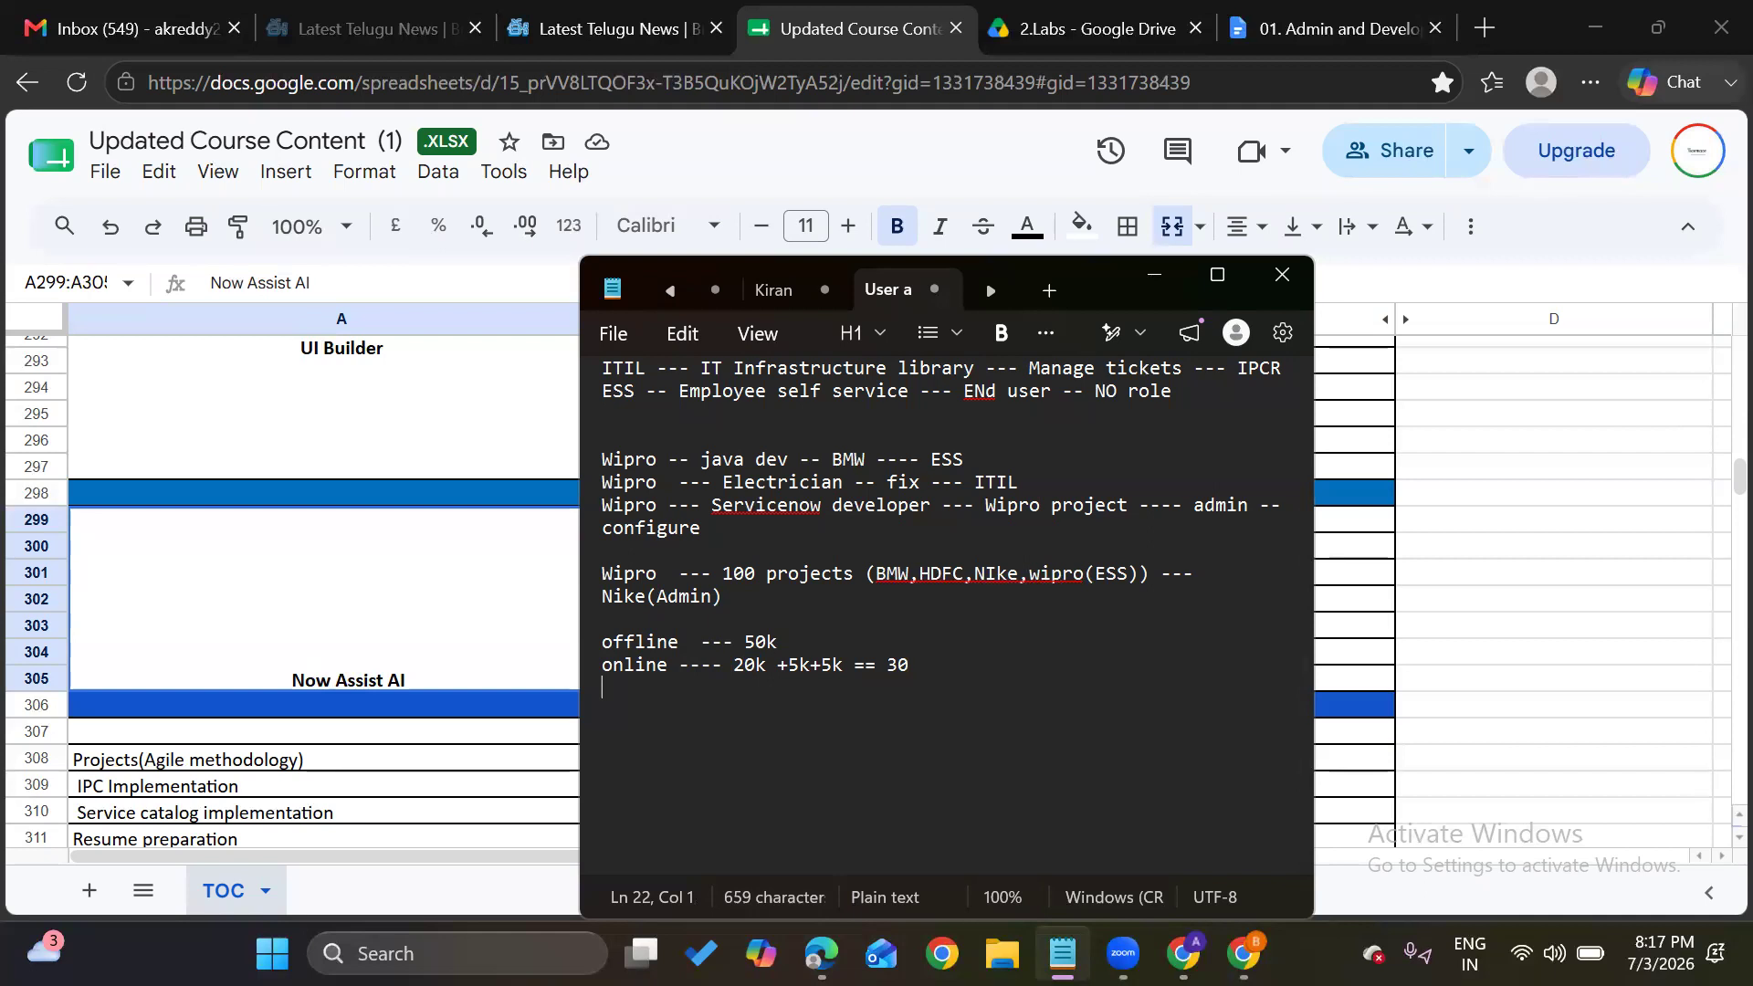
Add the fee line 'ITOM --- 30hrs === 20k -- 15k18k' below the online line in Notepad
text(ITOM --- 30)
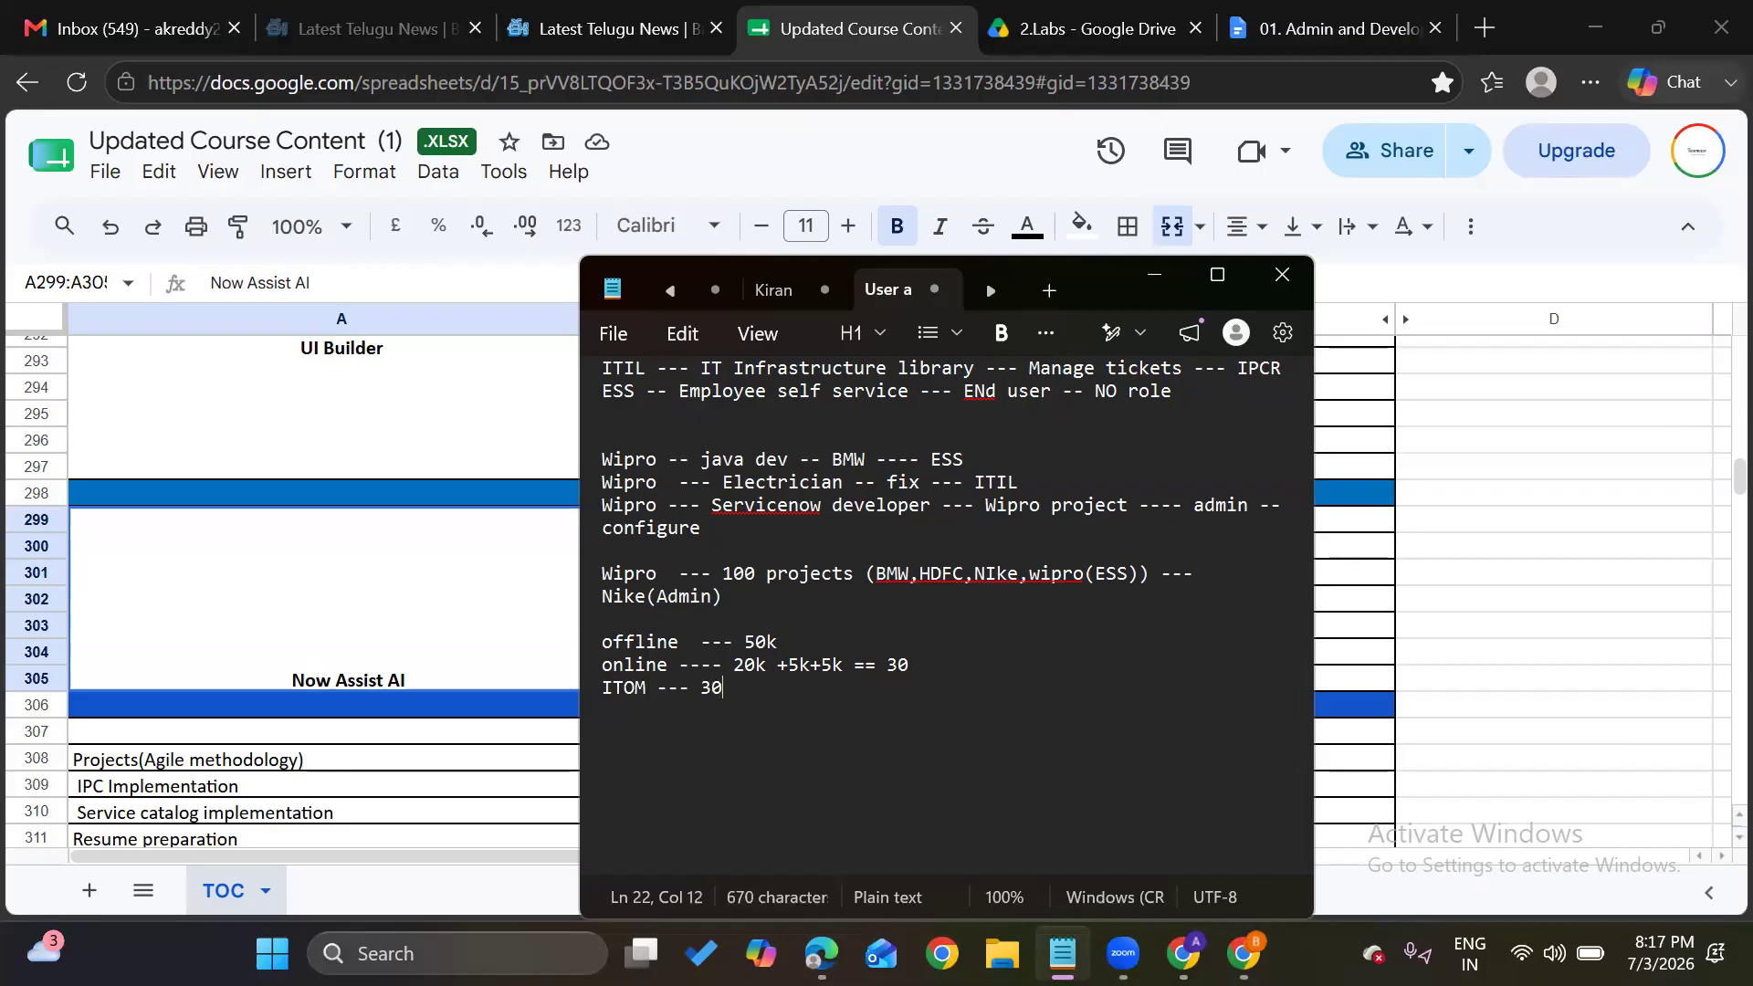
text(hrs === )
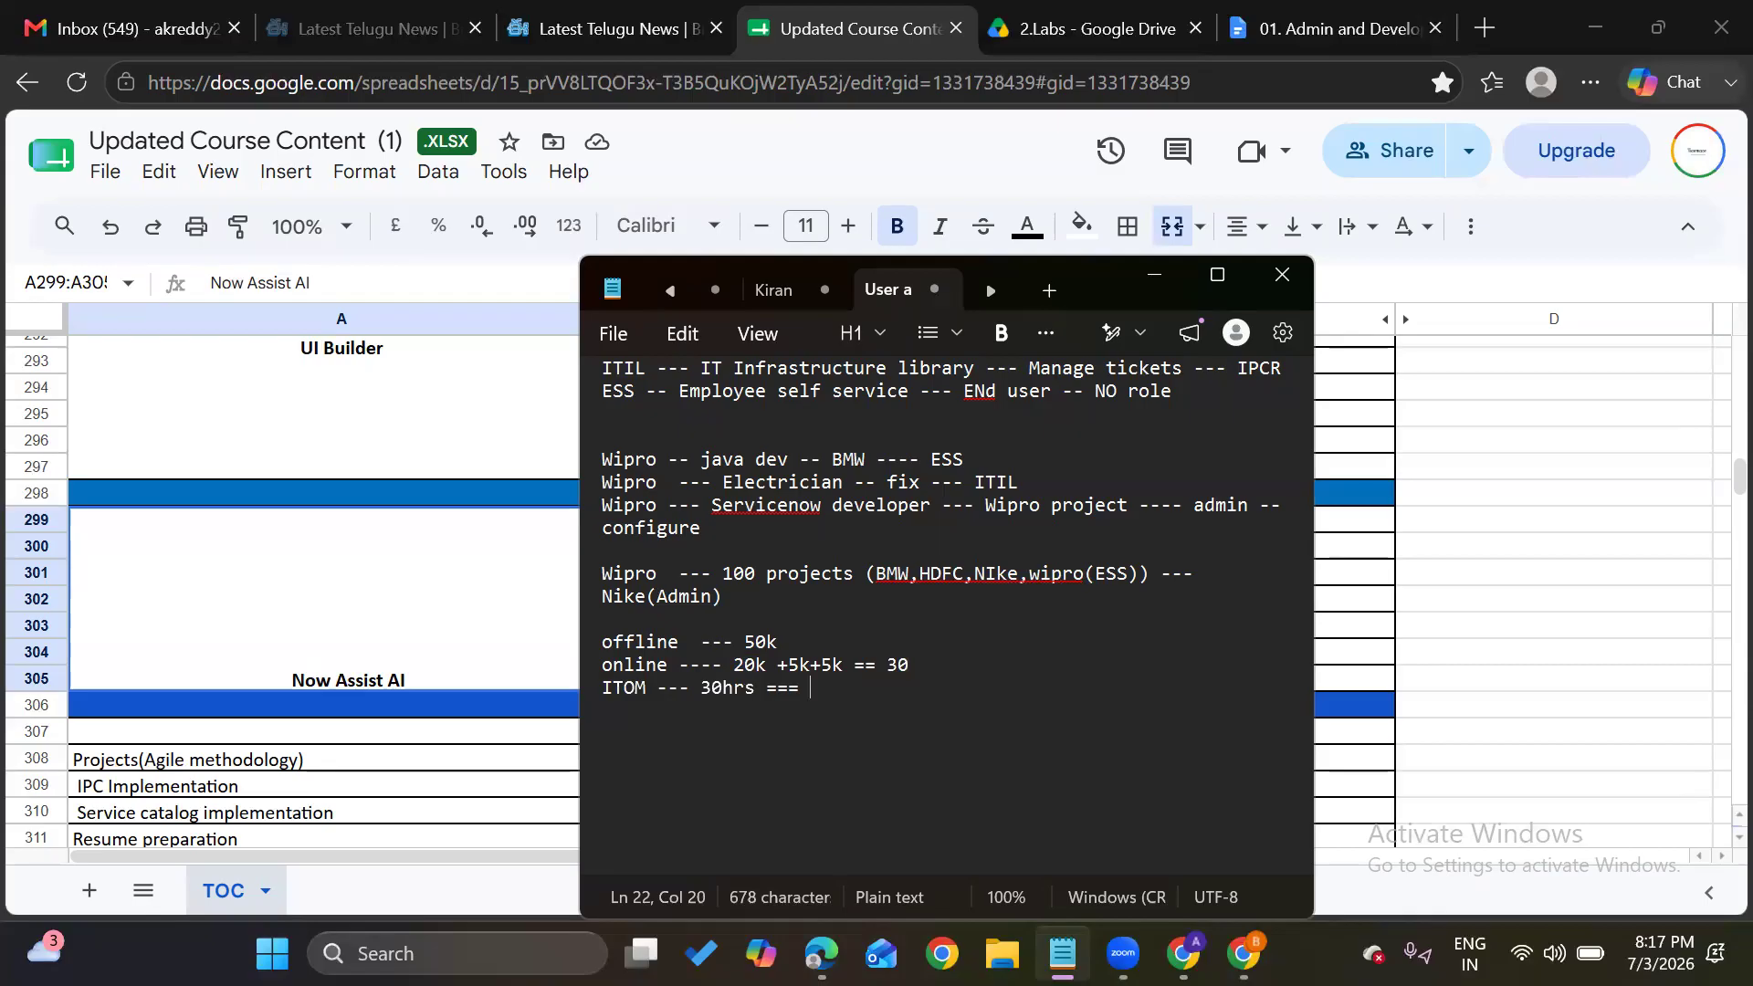
text(20k )
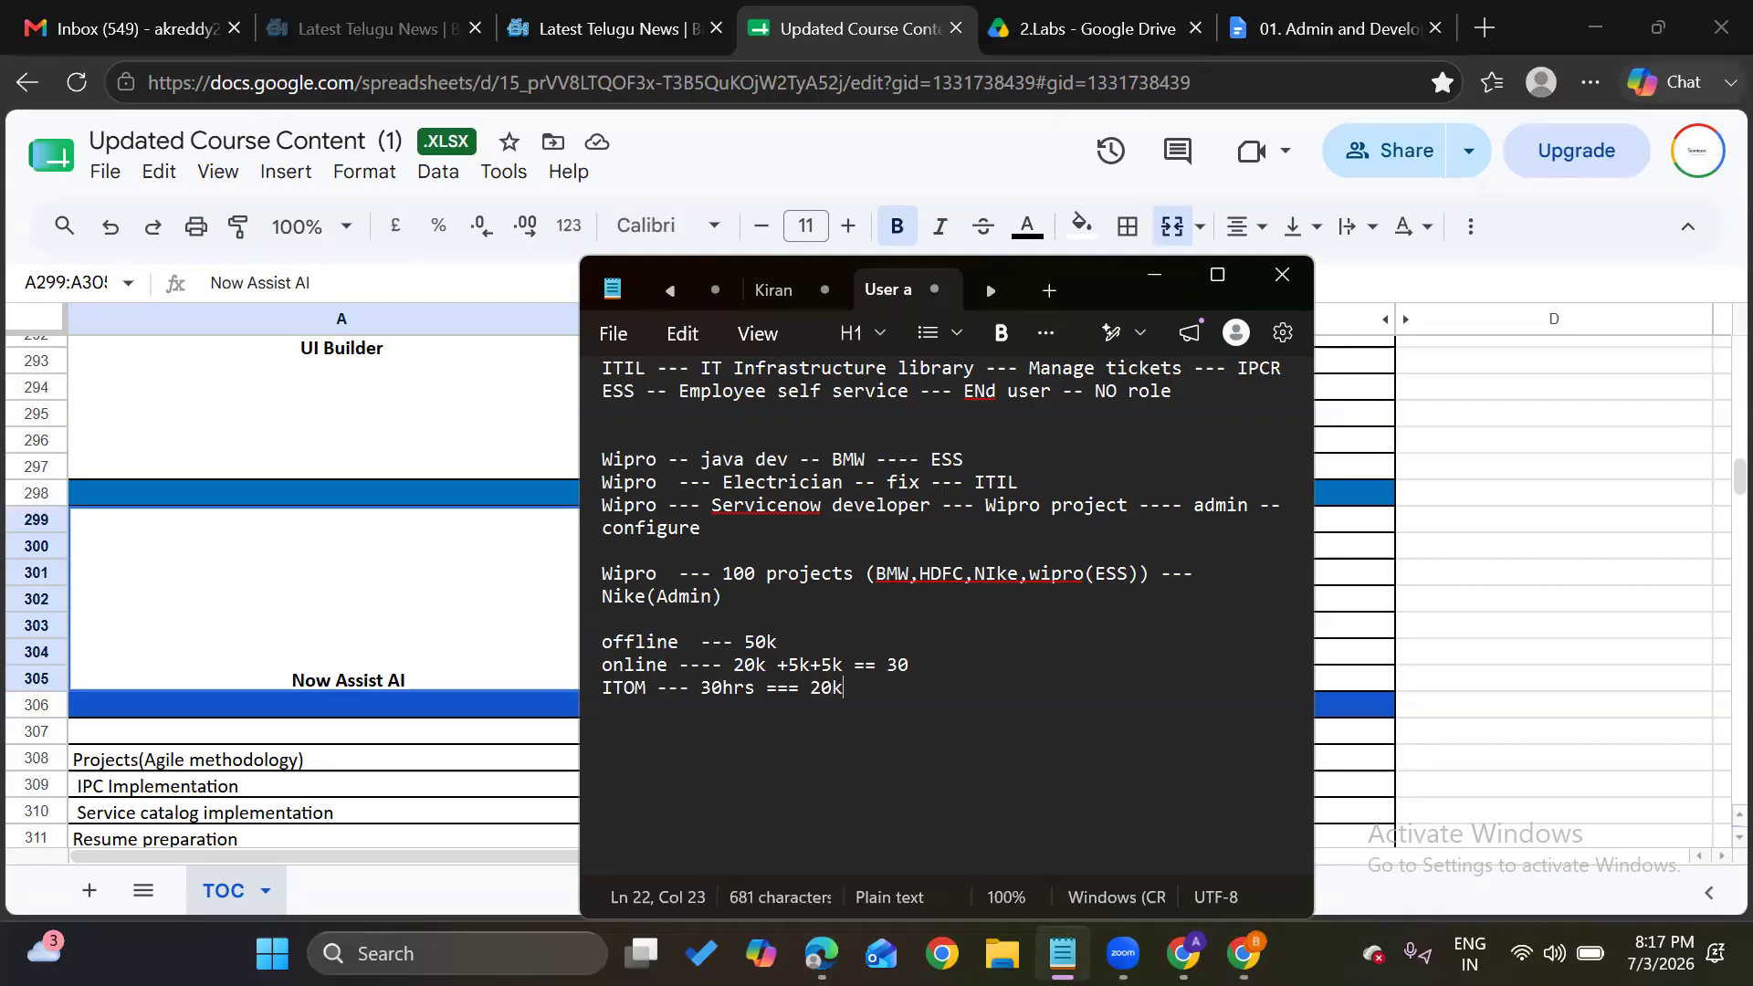
text(-- 15k18)
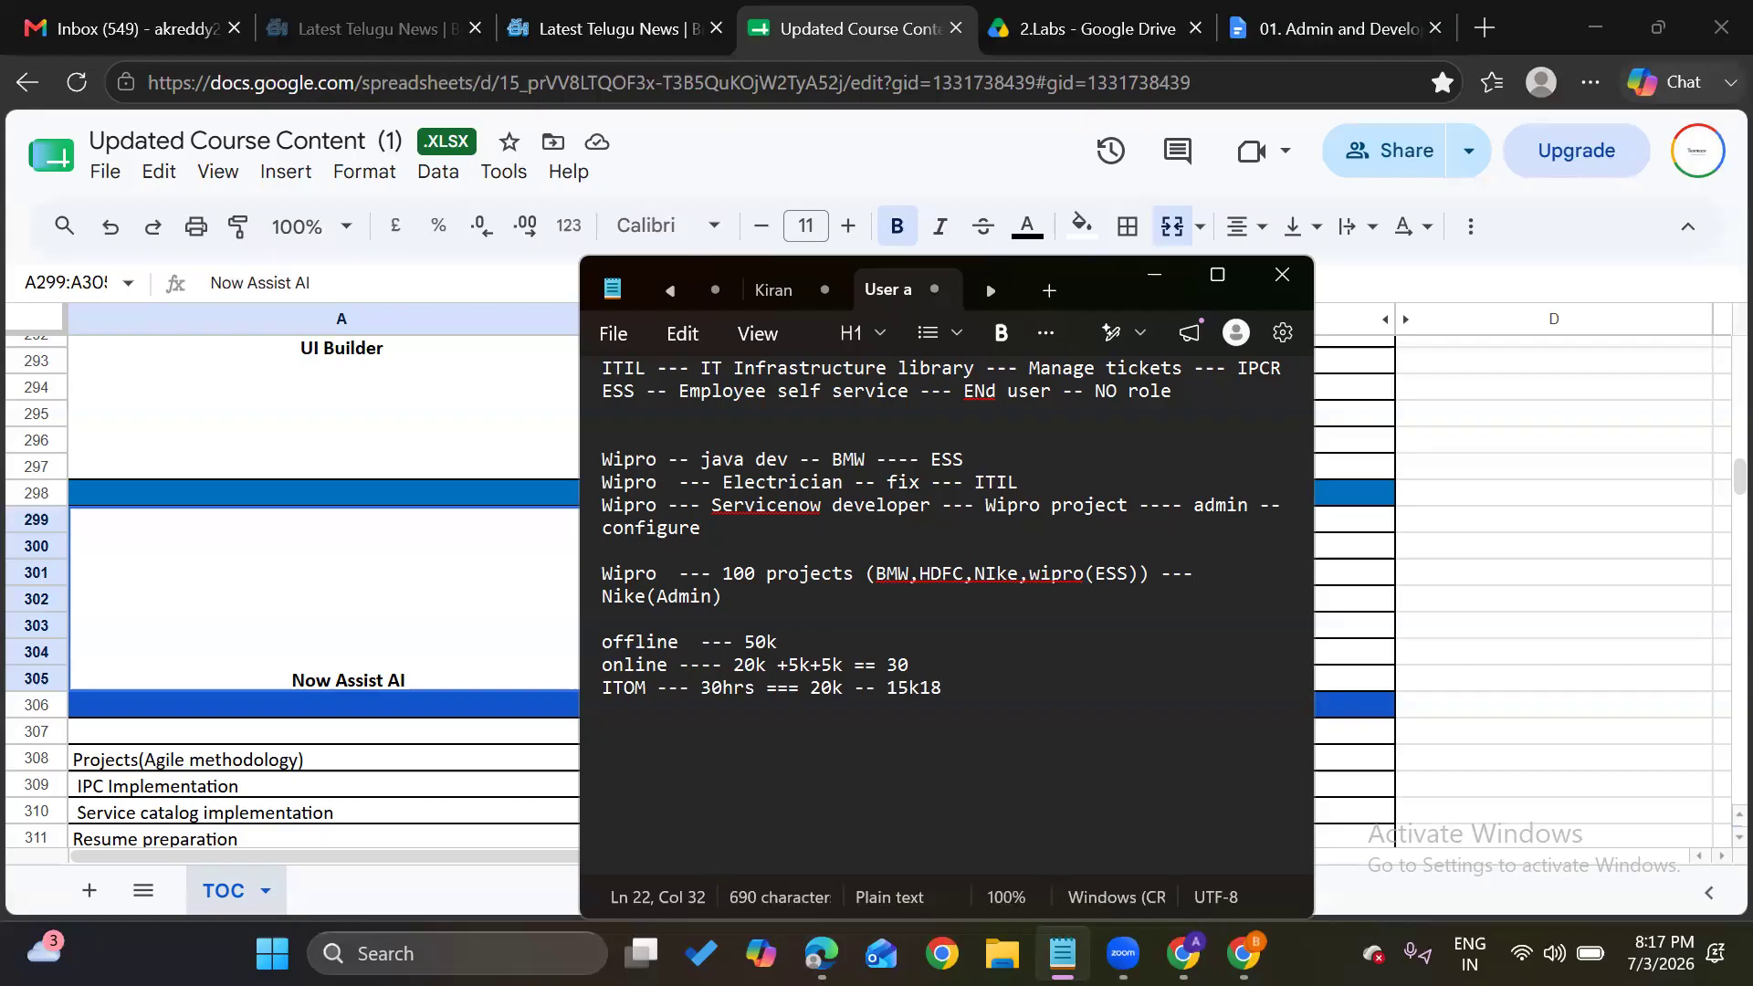
key(BackSpace)
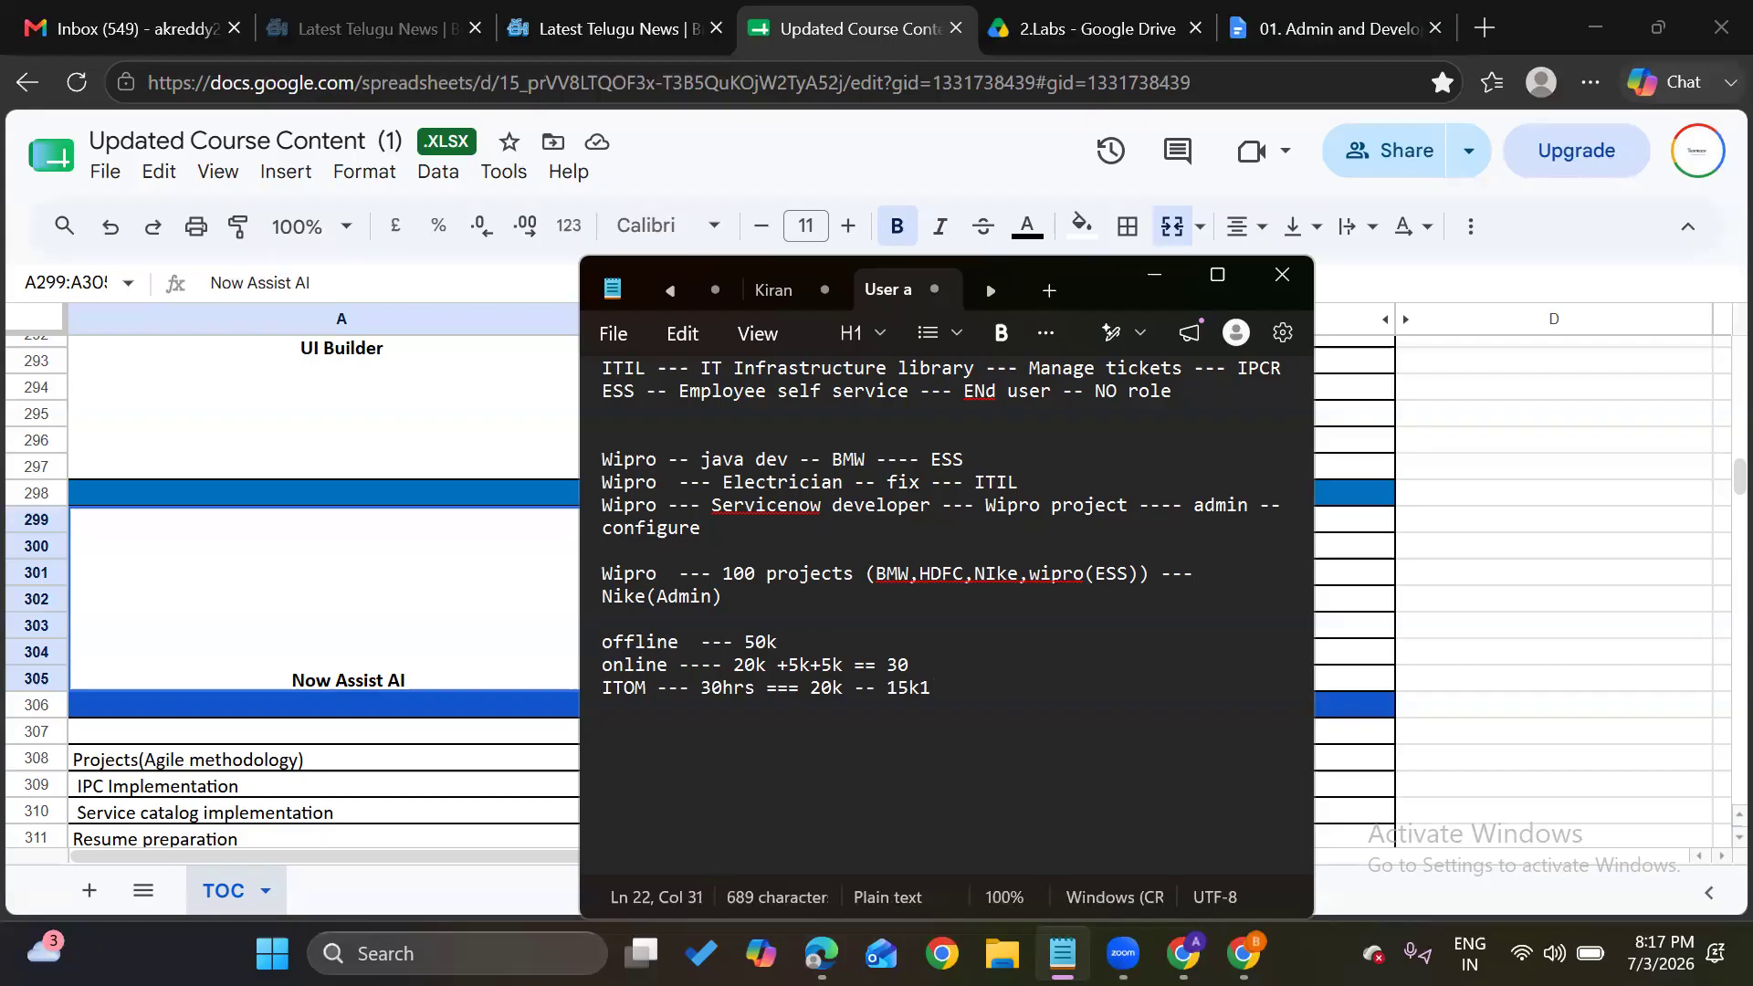
text(8k)
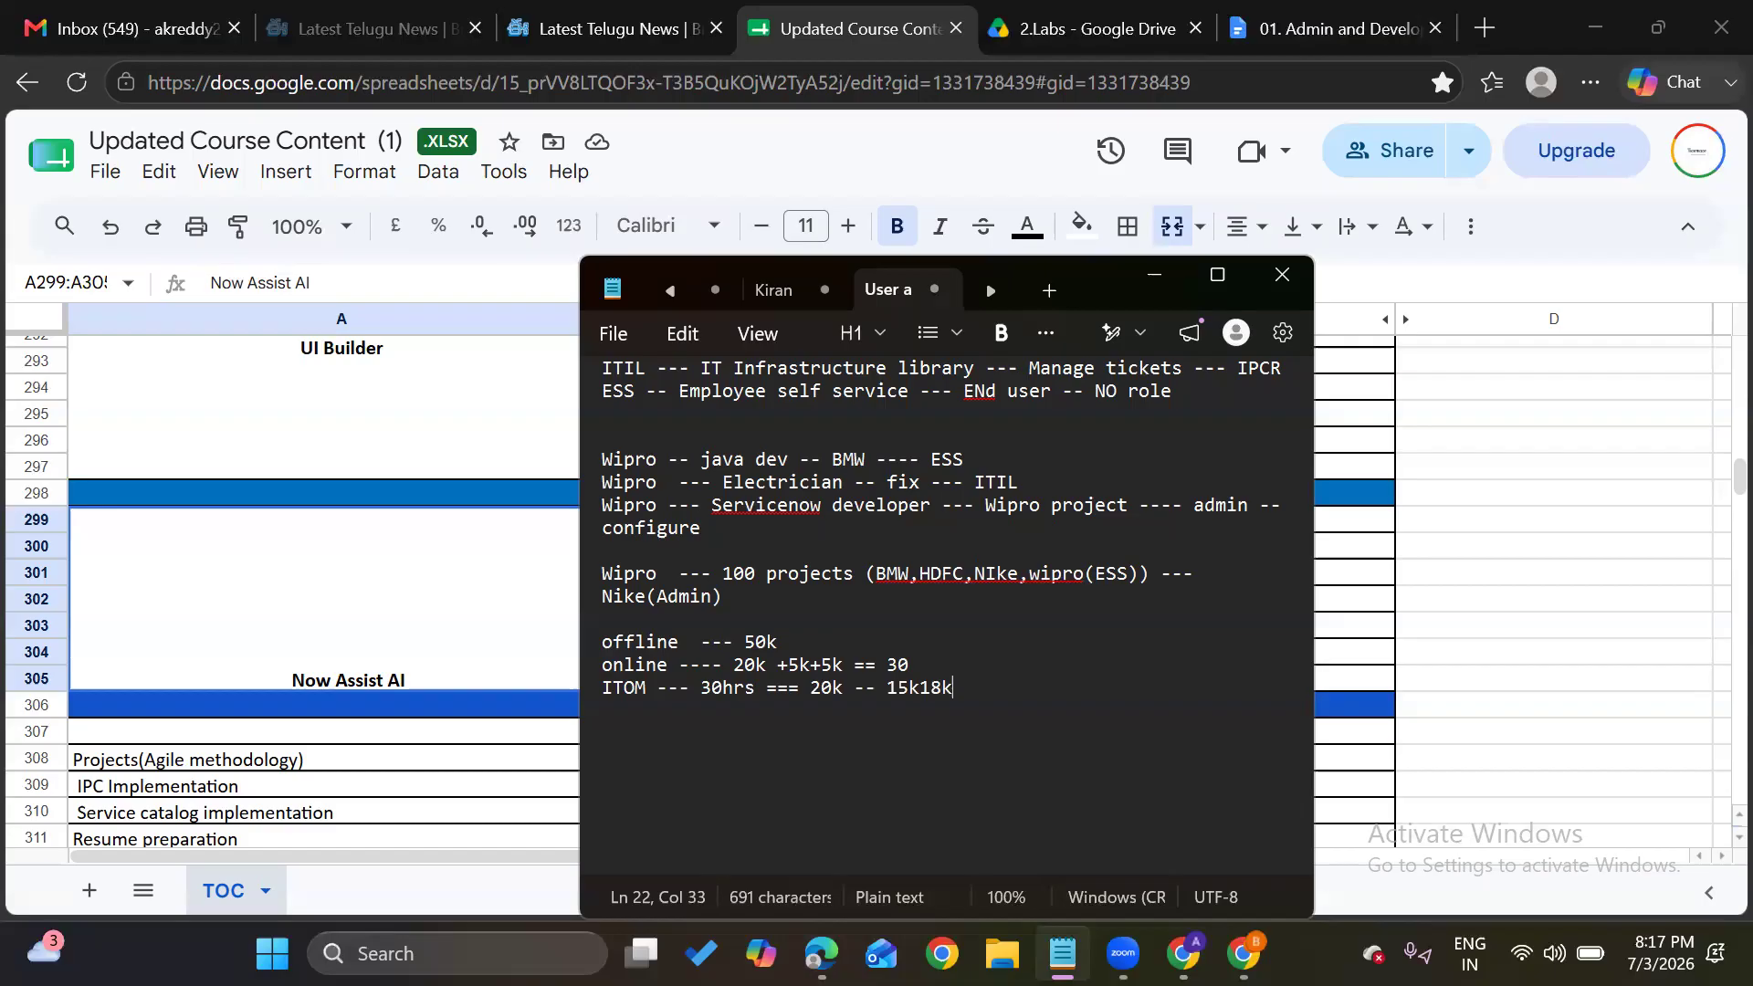
drag(701, 687, 753, 692)
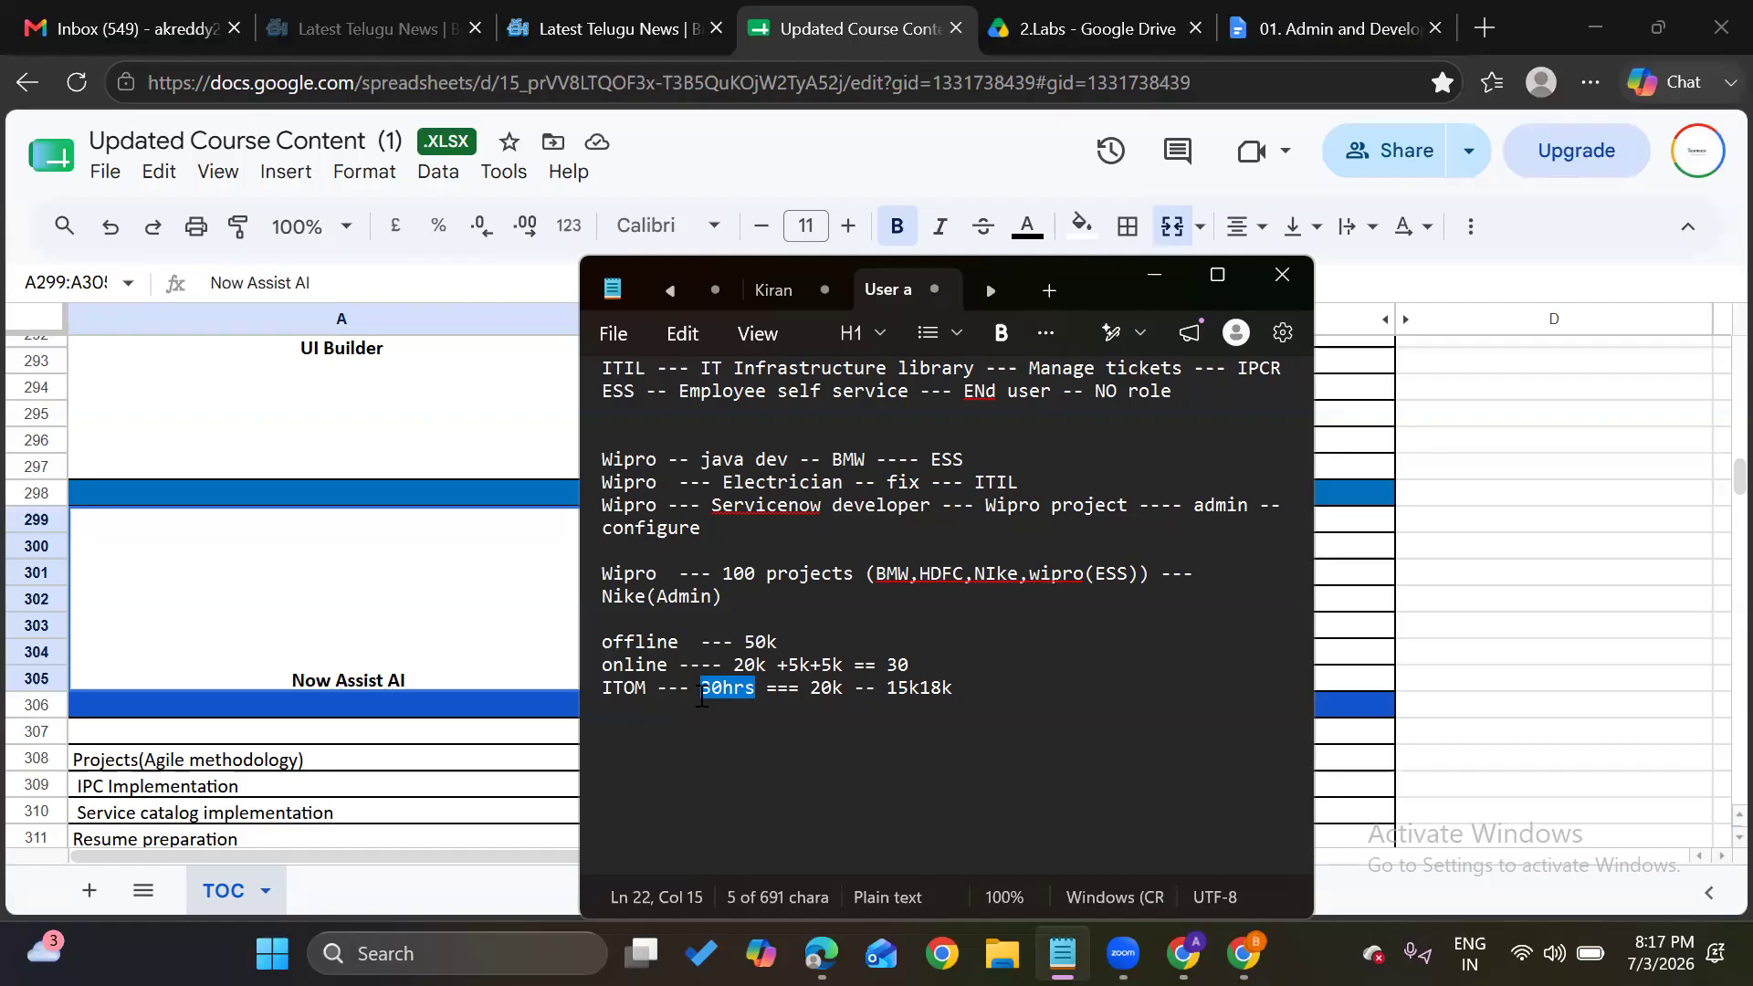
Delete the offline, online and ITOM fee lines, then close Notepad to return to the course sheet
drag(1005, 694, 602, 653)
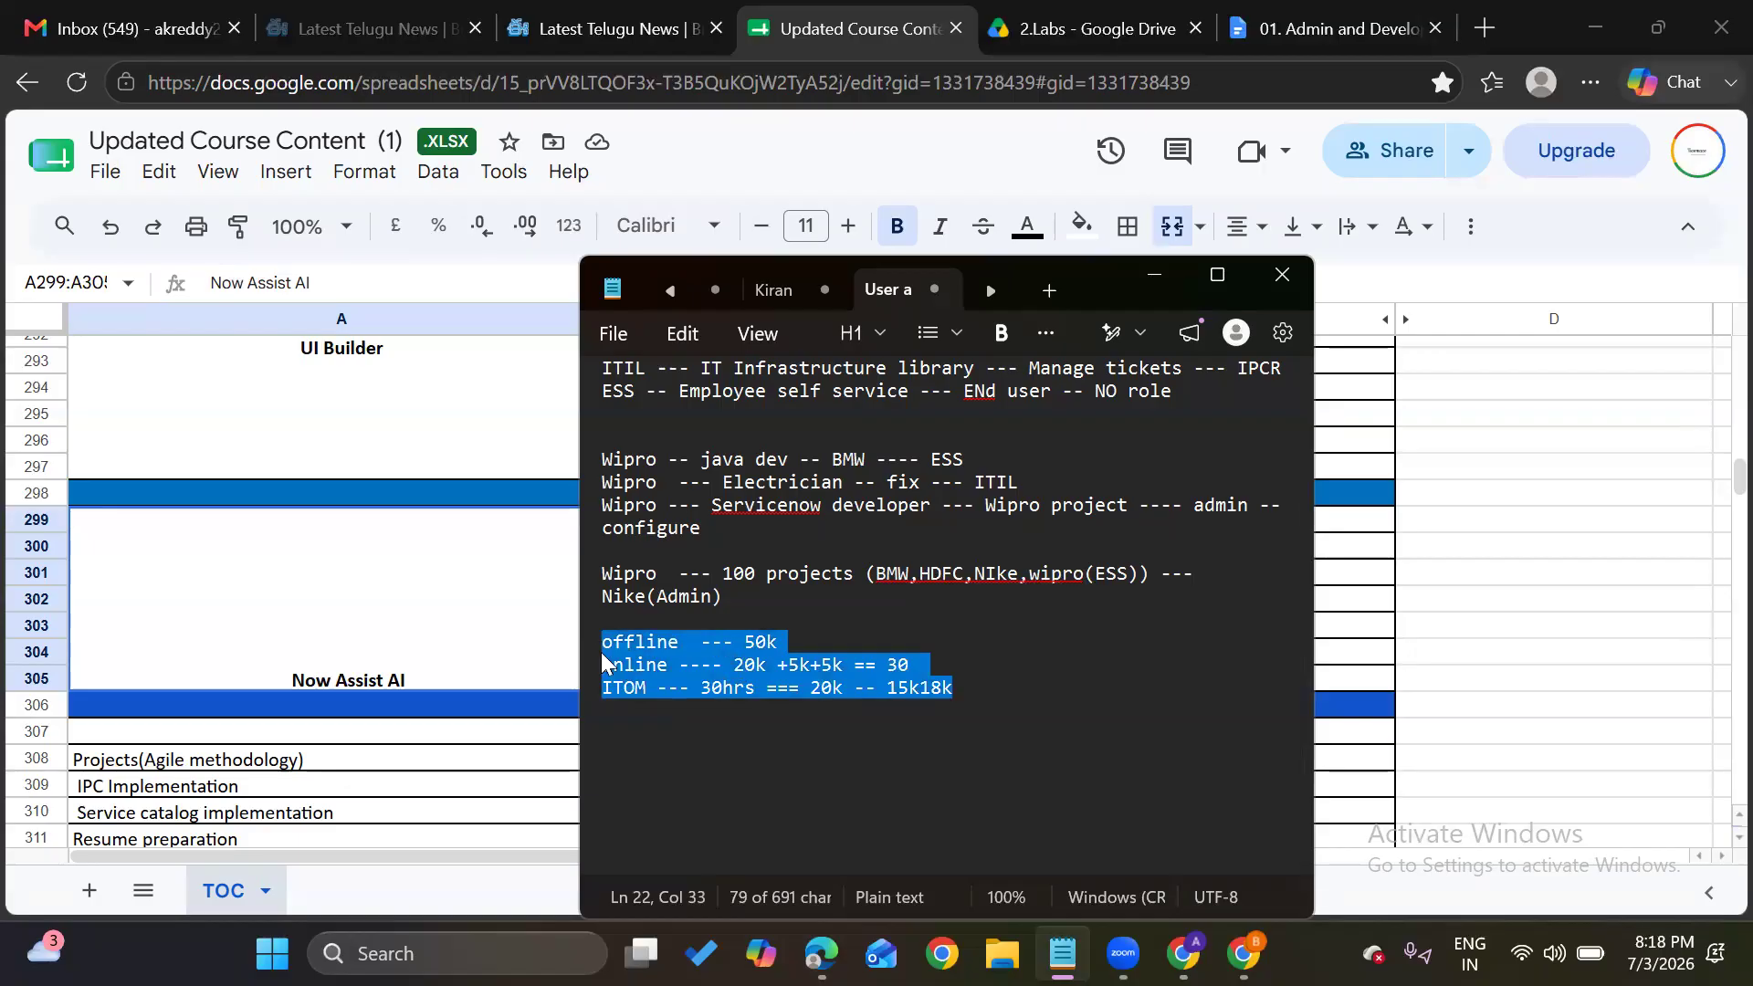
key(BackSpace)
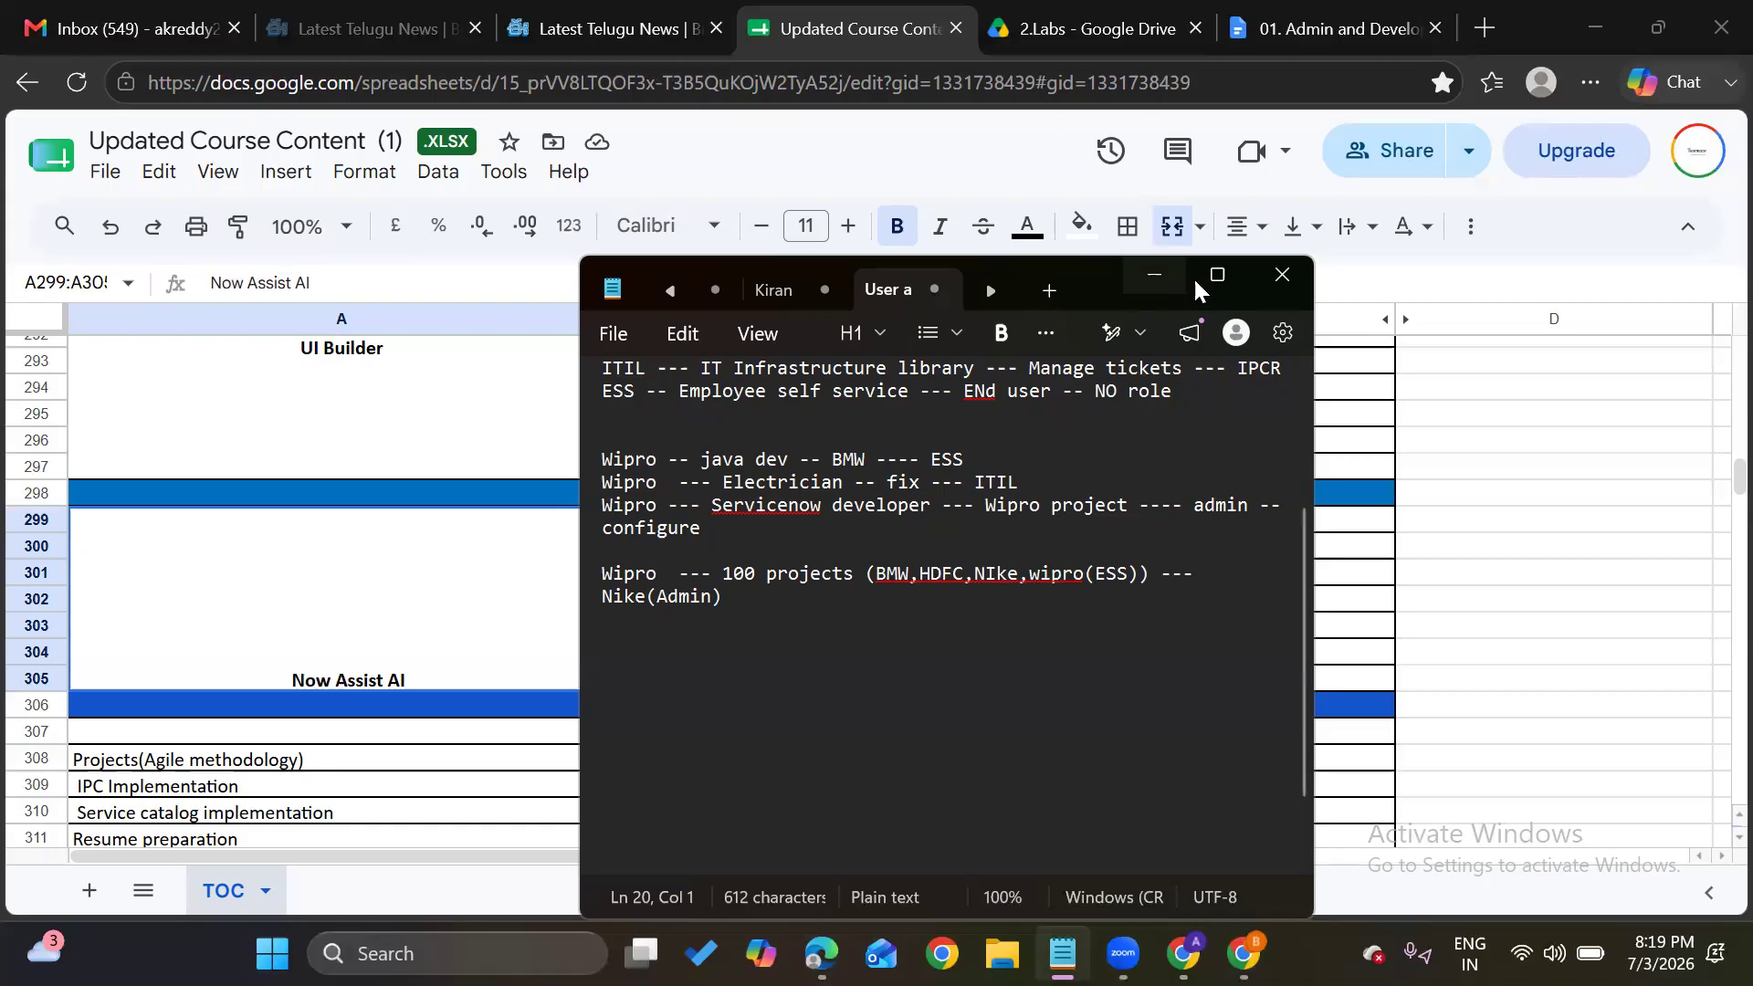
click(1269, 281)
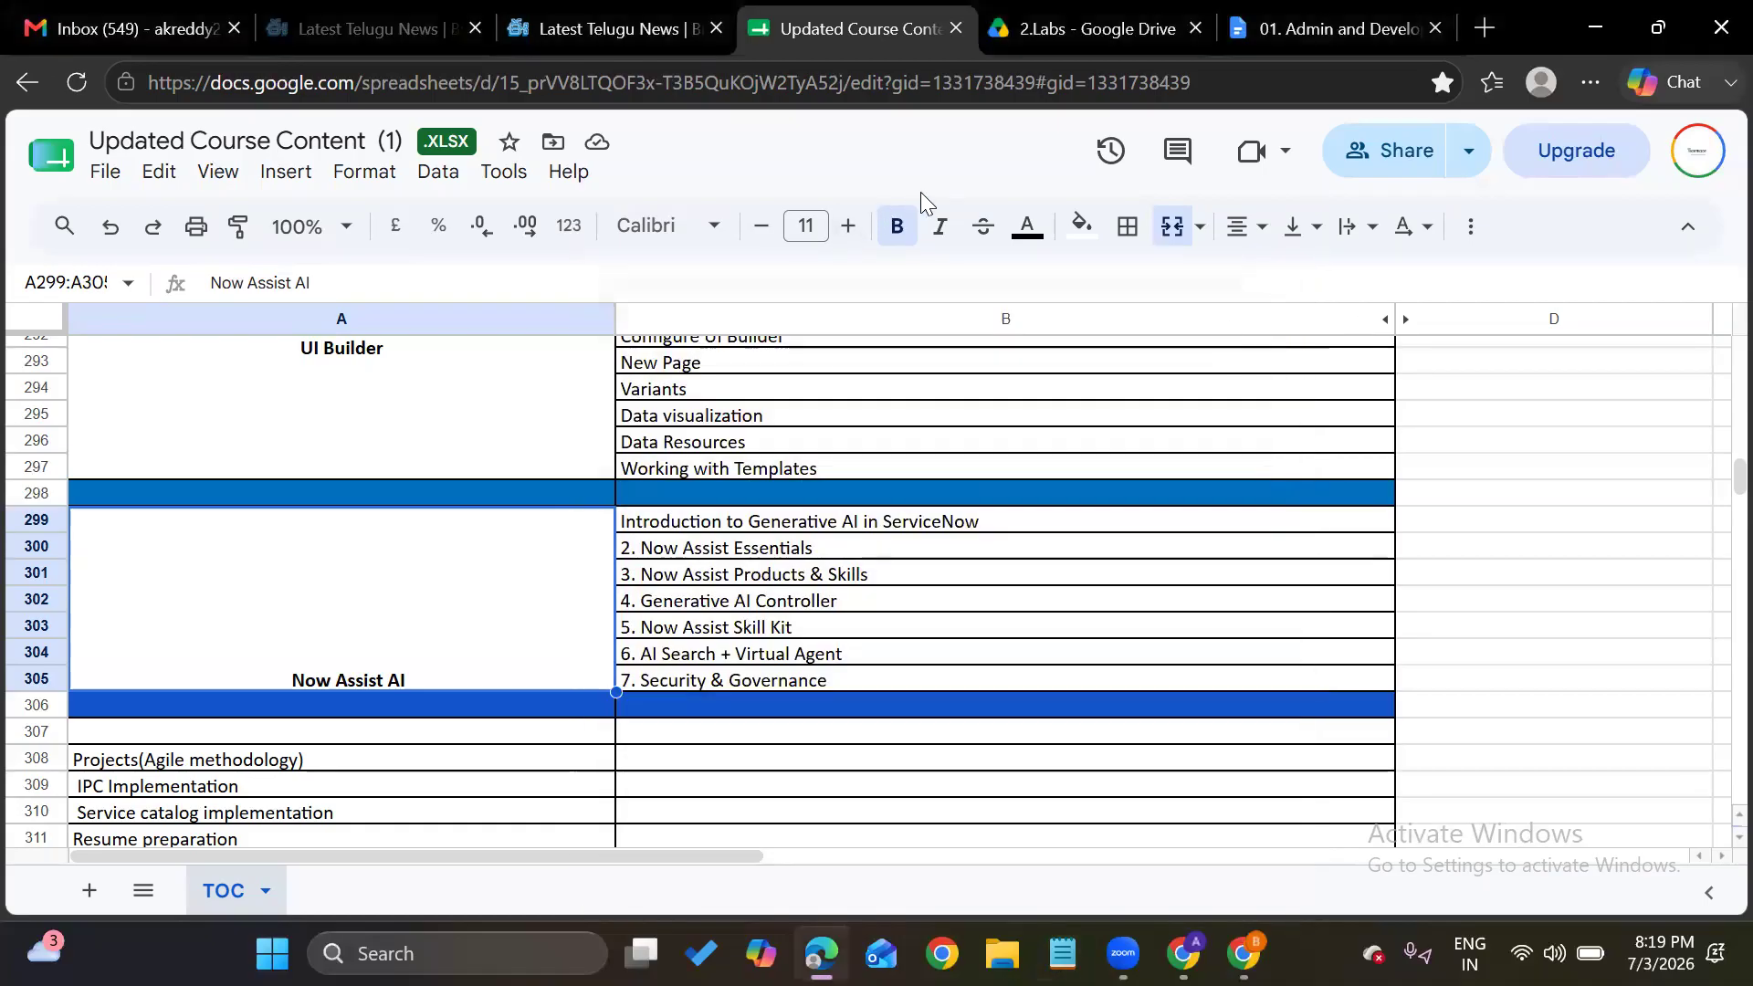